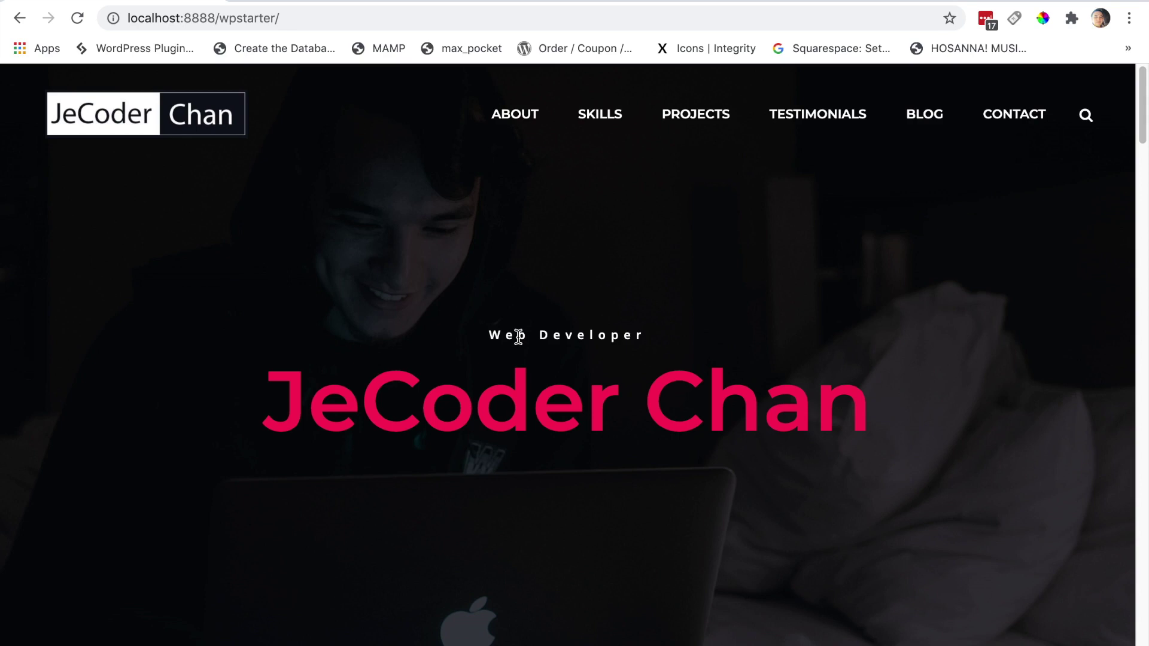
{"action": "left_click_drag", "start_coordinate": [1143, 118], "coordinate": [1146, 569]}
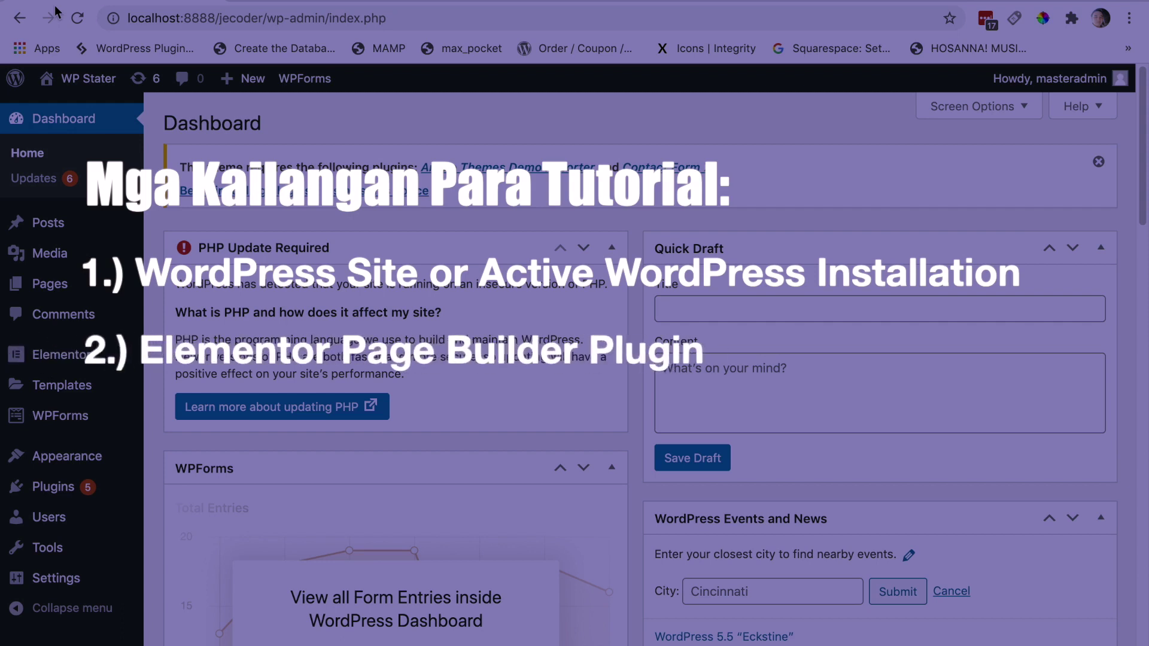
{"action": "mouse_move", "coordinate": [84, 360]}
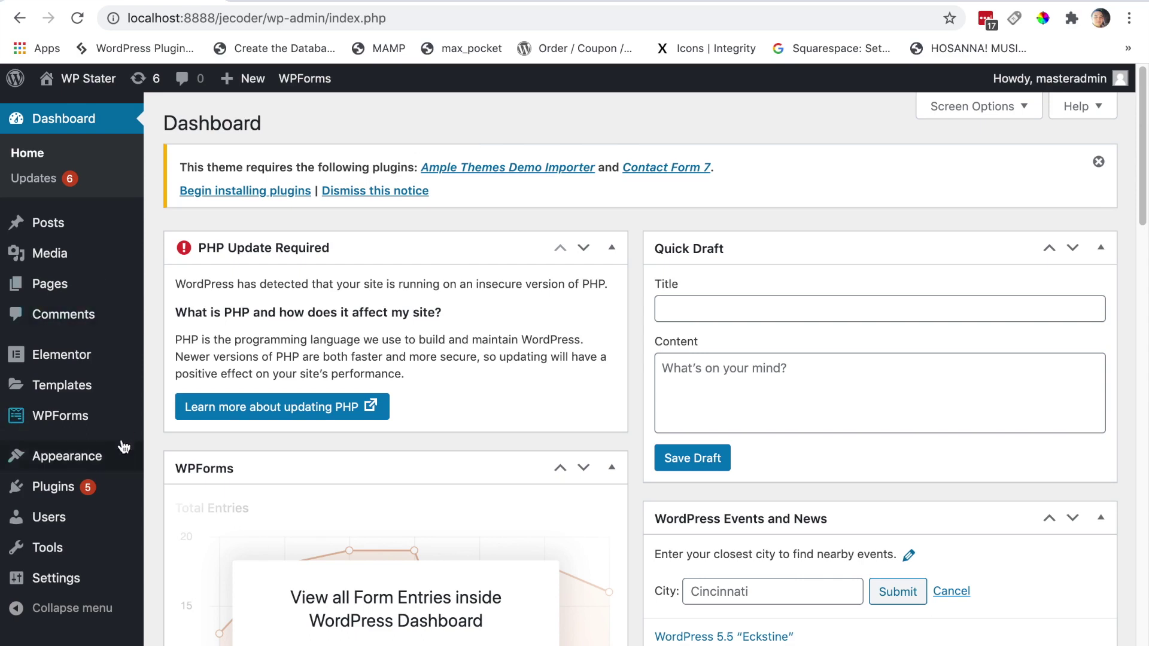
Open the Home page from the list of all WordPress pages for editing with Elementor.
{"action": "mouse_move", "coordinate": [37, 286]}
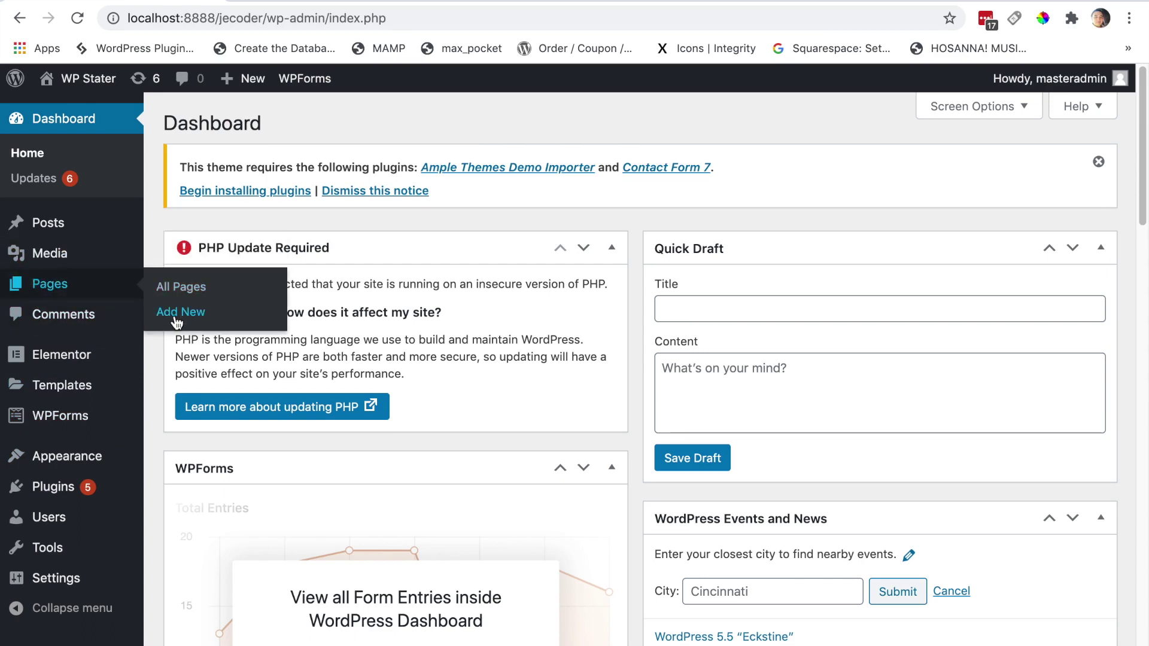
{"action": "left_click", "coordinate": [180, 293]}
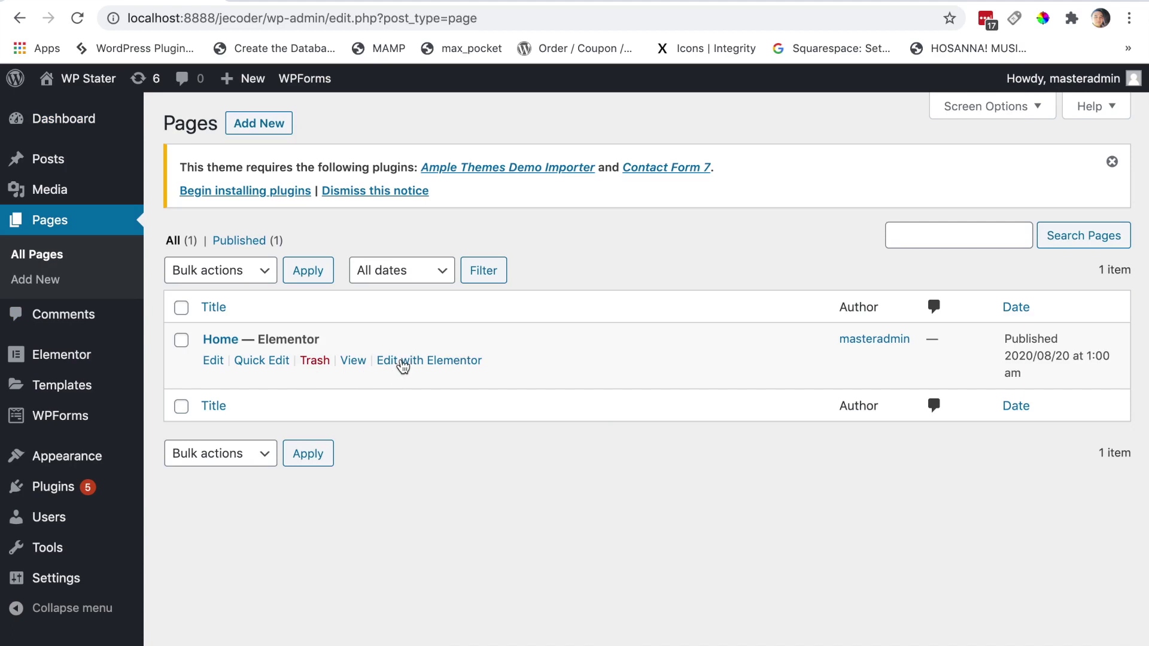
{"action": "left_click", "coordinate": [403, 367]}
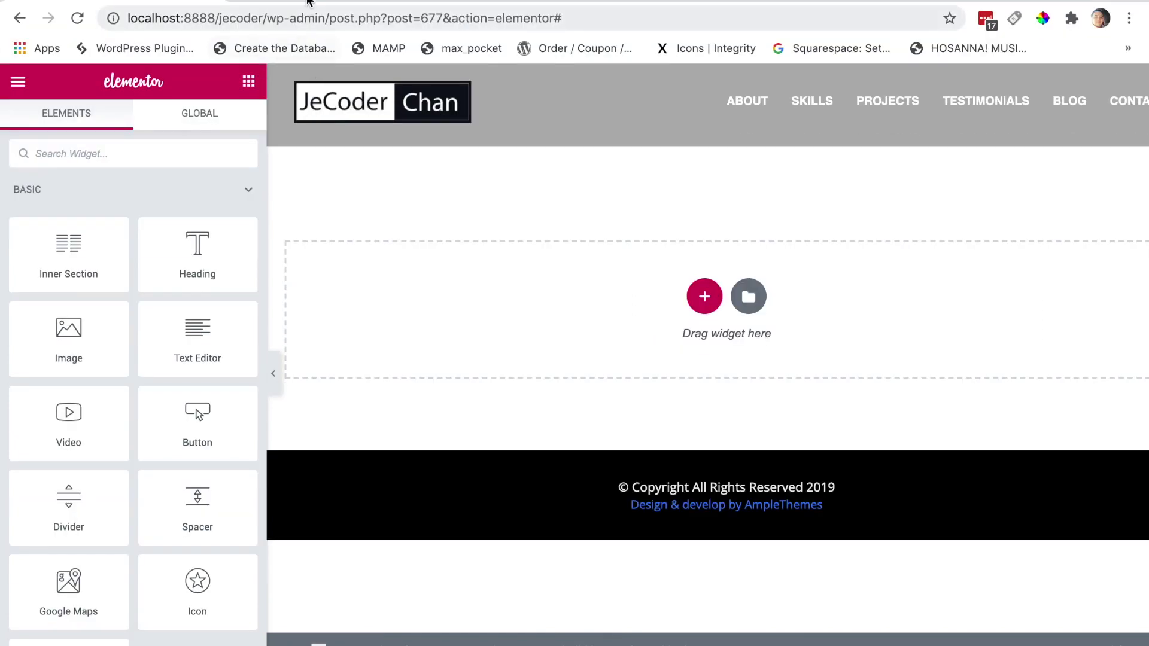
Add a new section with a single-column structure to the empty Home page.
{"action": "left_click", "coordinate": [309, 5]}
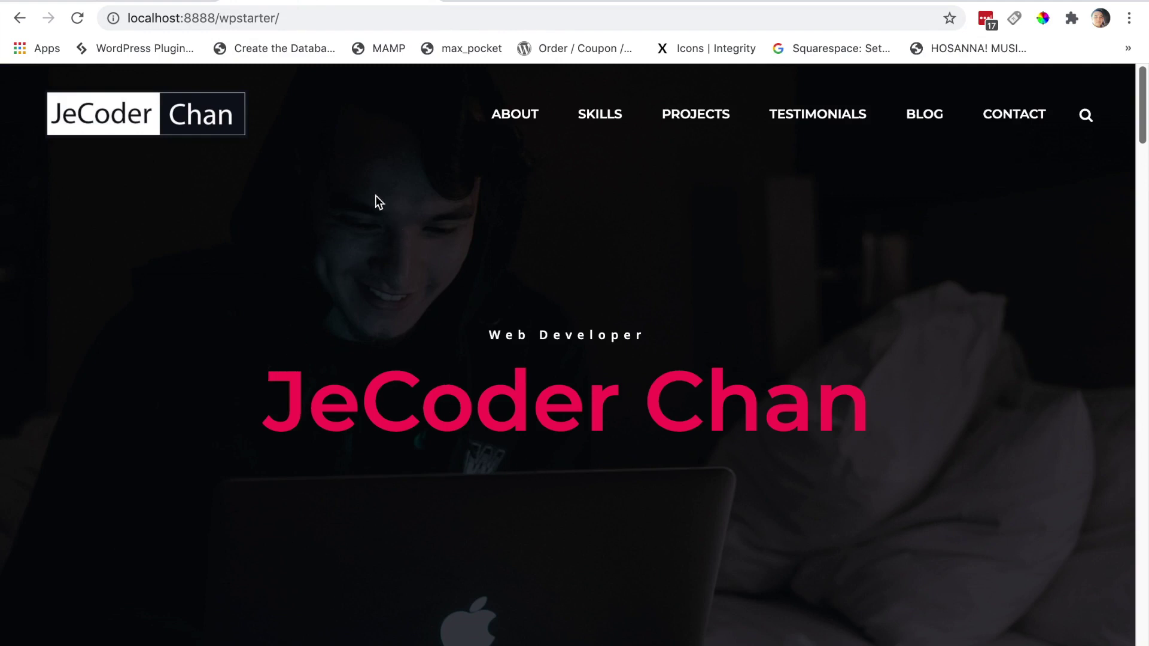
{"action": "left_click", "coordinate": [120, 1]}
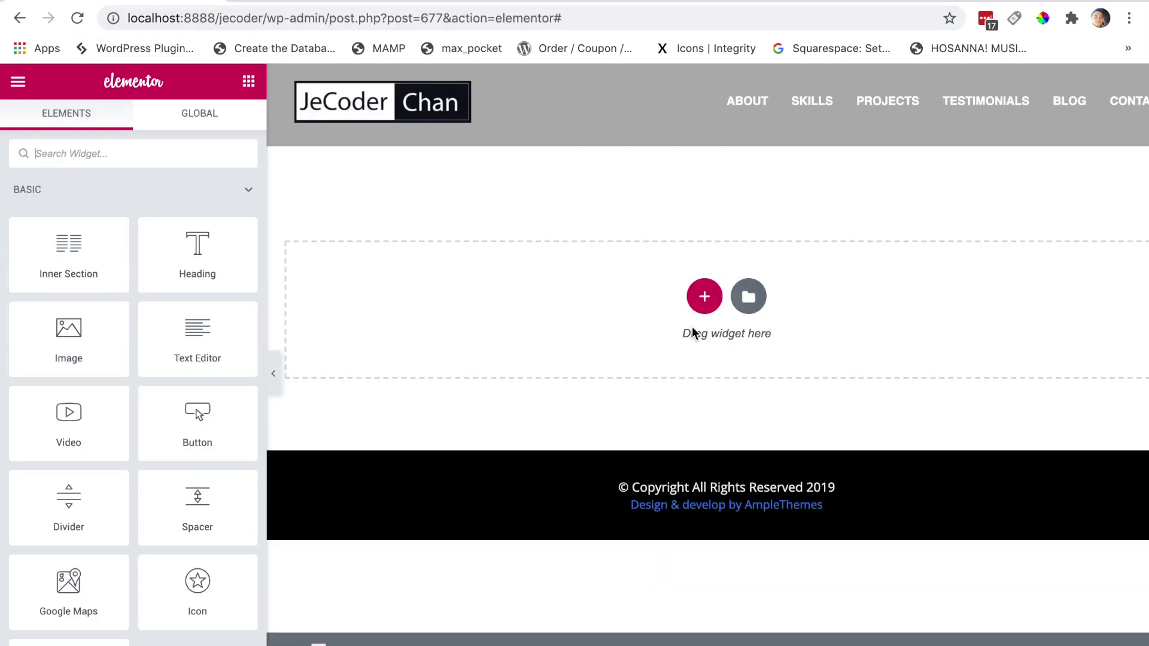
{"action": "left_click", "coordinate": [701, 297]}
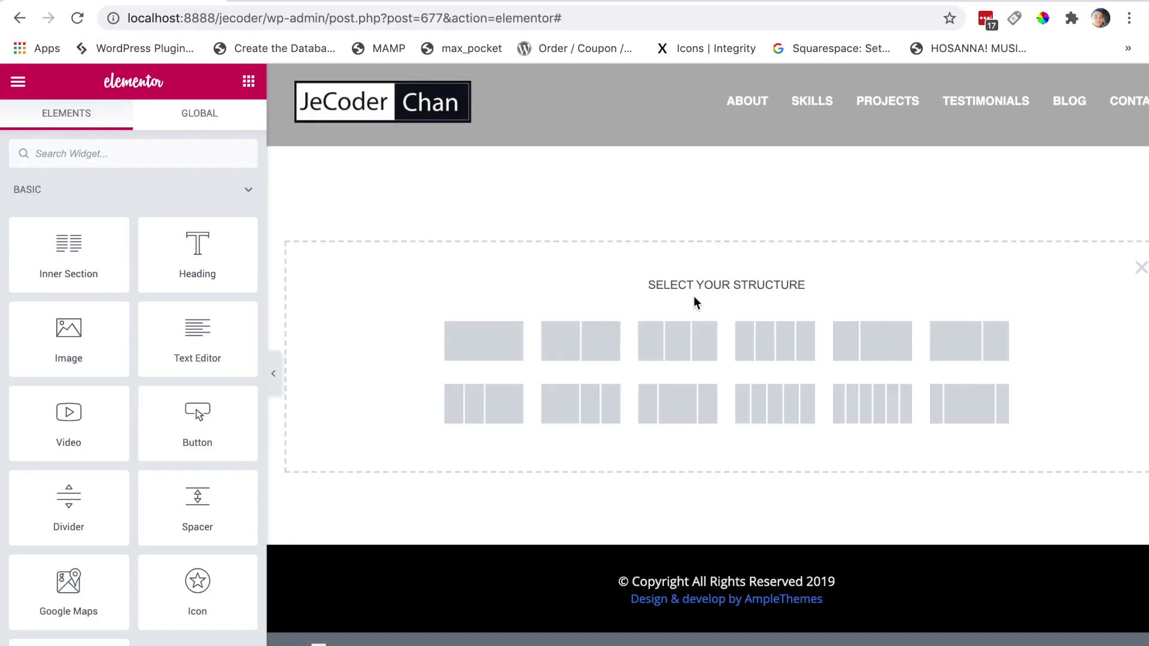
{"action": "left_click", "coordinate": [480, 345]}
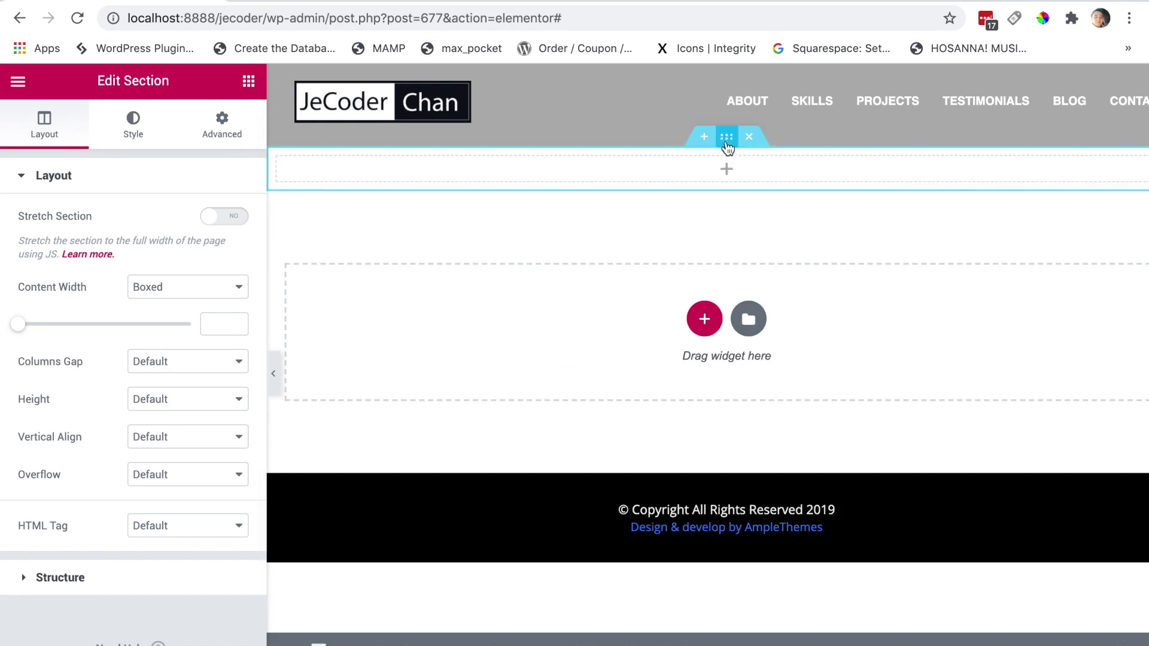
Give the section a Classic background using the image laptop-2561505_1280-1.jpg from the media library.
{"action": "left_click", "coordinate": [153, 139]}
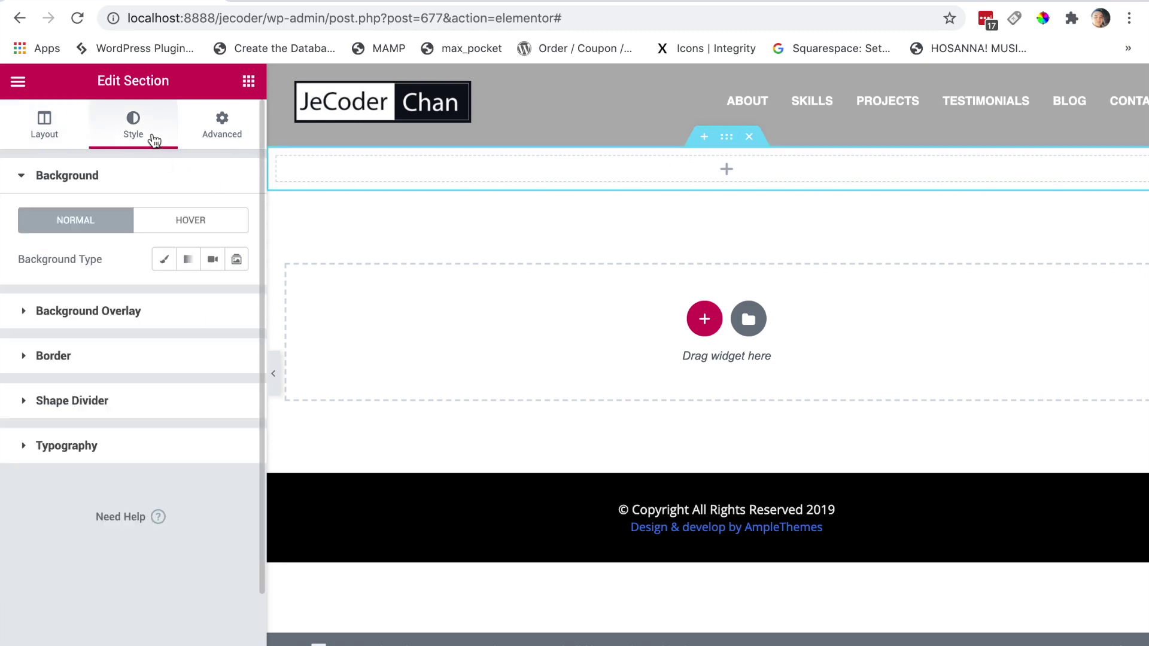
{"action": "left_click", "coordinate": [162, 266]}
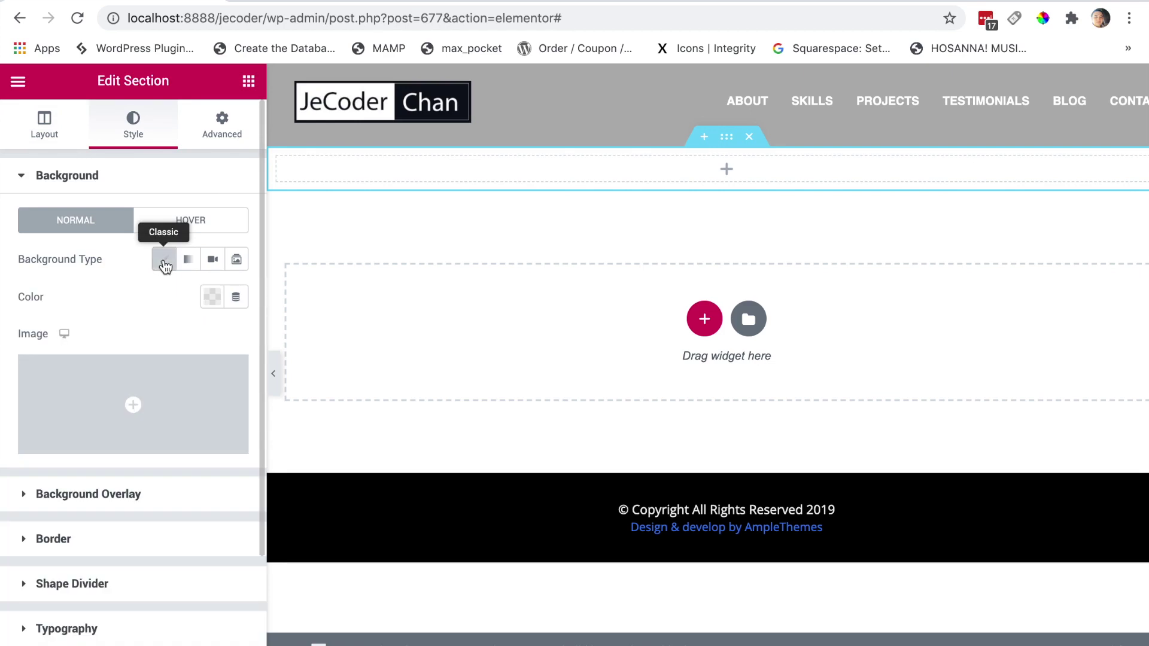
{"action": "left_click", "coordinate": [133, 401]}
{"action": "left_click", "coordinate": [96, 309]}
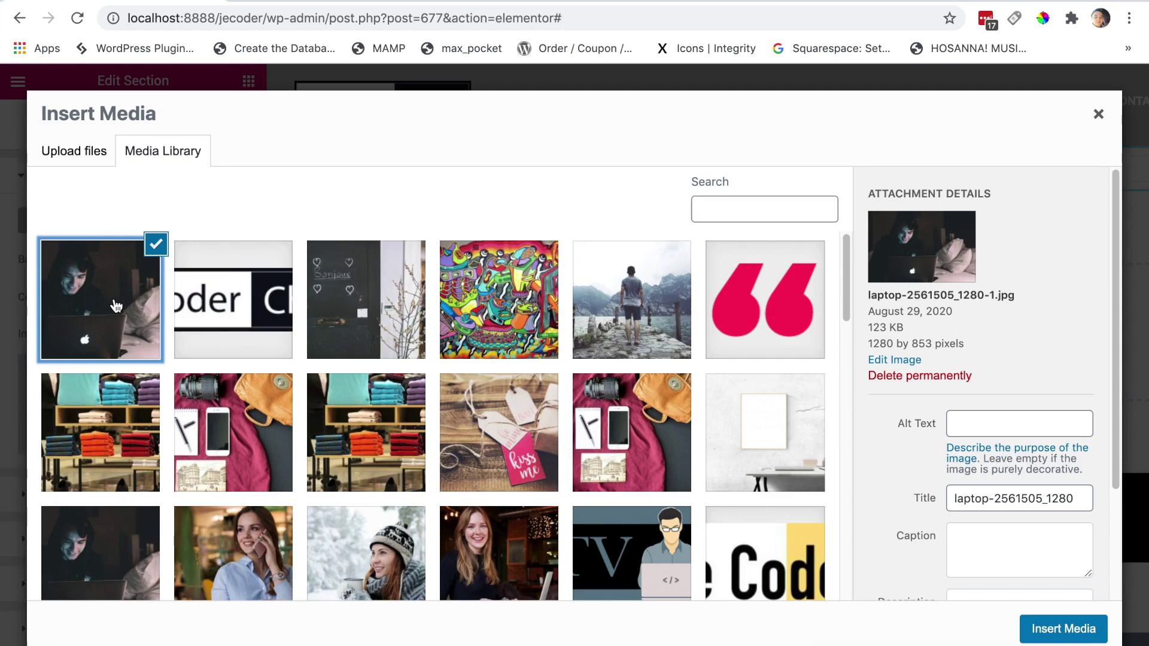
{"action": "left_click", "coordinate": [1059, 628]}
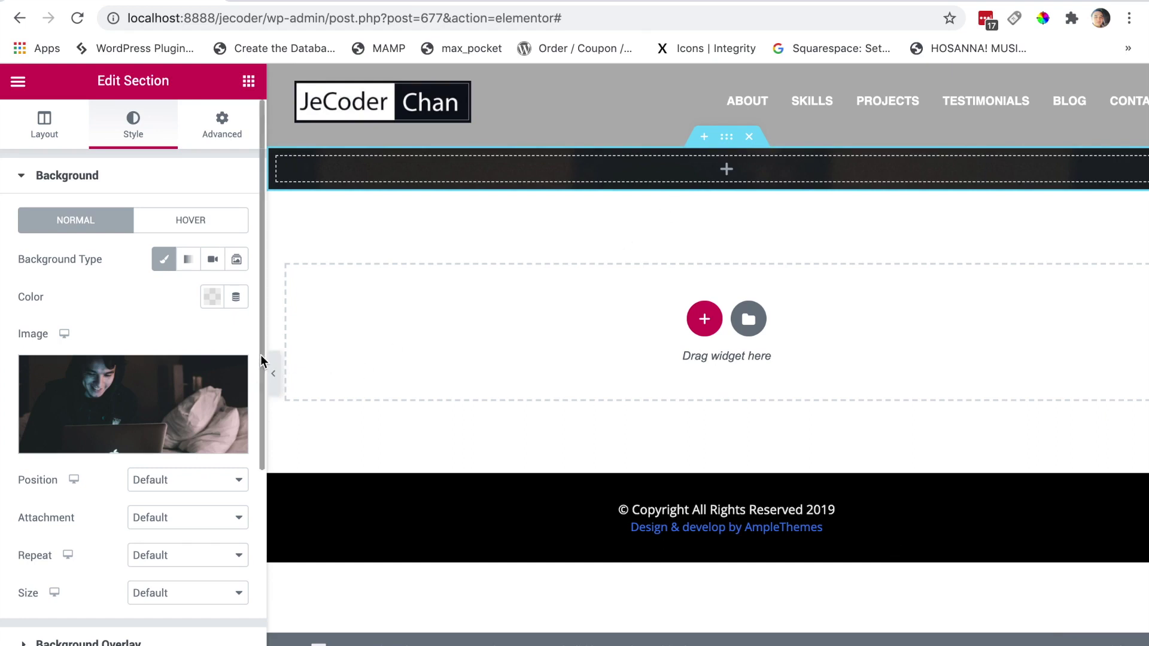
Set the section background image's position to Center Center and its attachment to Fixed.
{"action": "scroll", "coordinate": [264, 359], "scroll_direction": "down", "scroll_amount": 2}
{"action": "scroll", "coordinate": [264, 389], "scroll_direction": "down", "scroll_amount": 6}
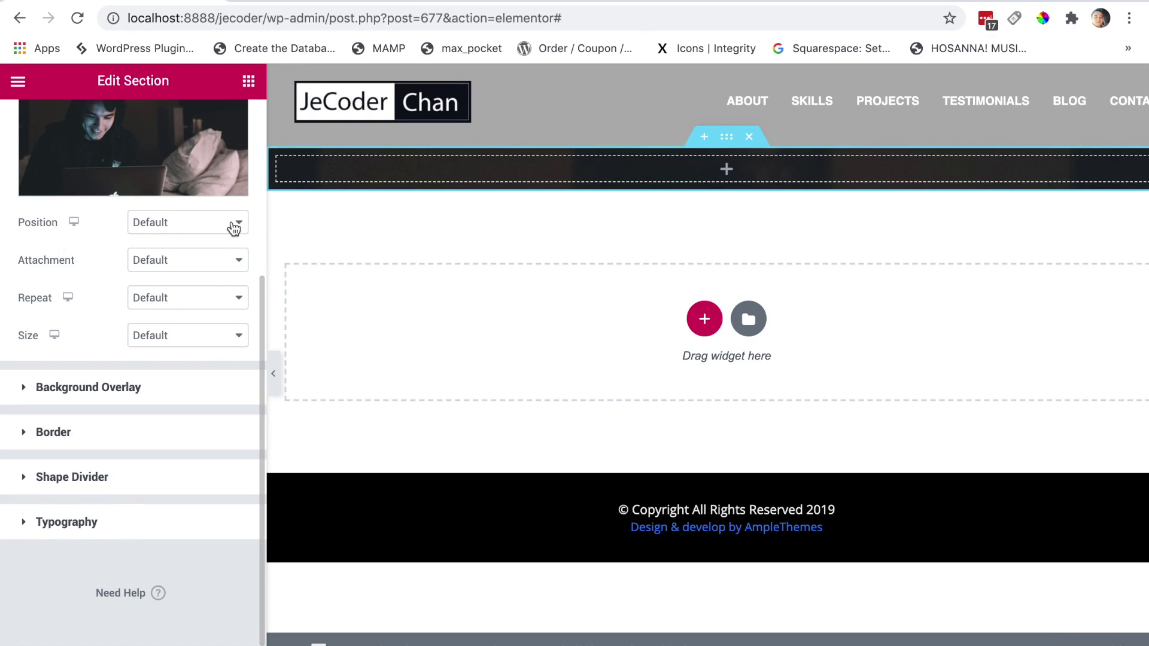
{"action": "left_click", "coordinate": [215, 228]}
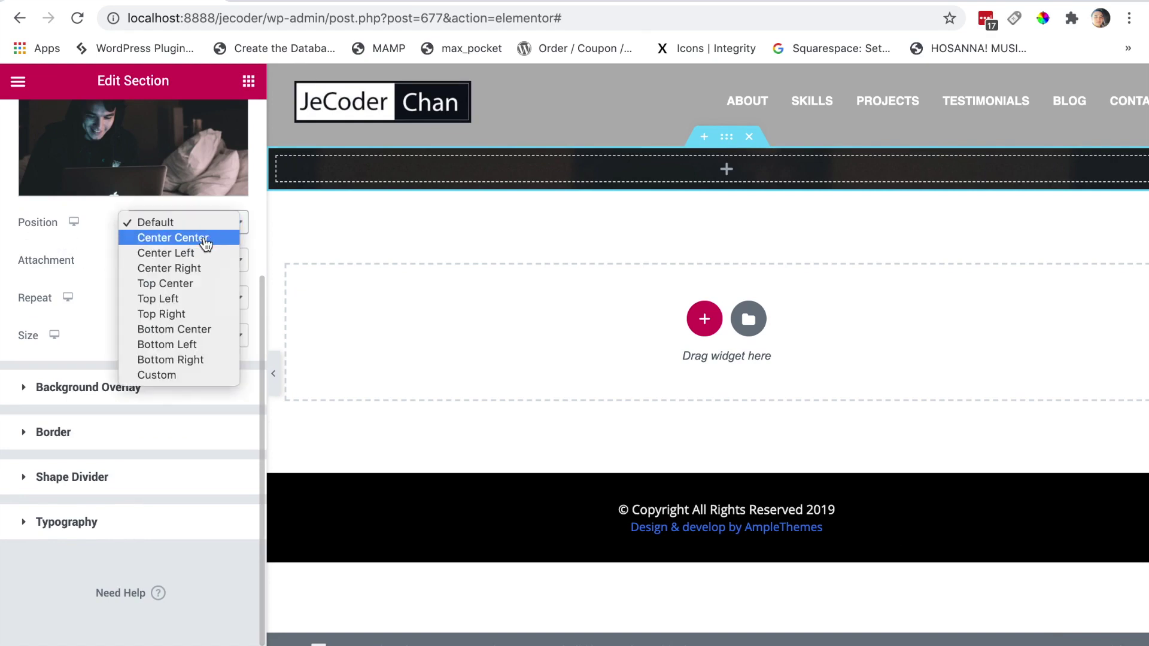
{"action": "left_click", "coordinate": [204, 239]}
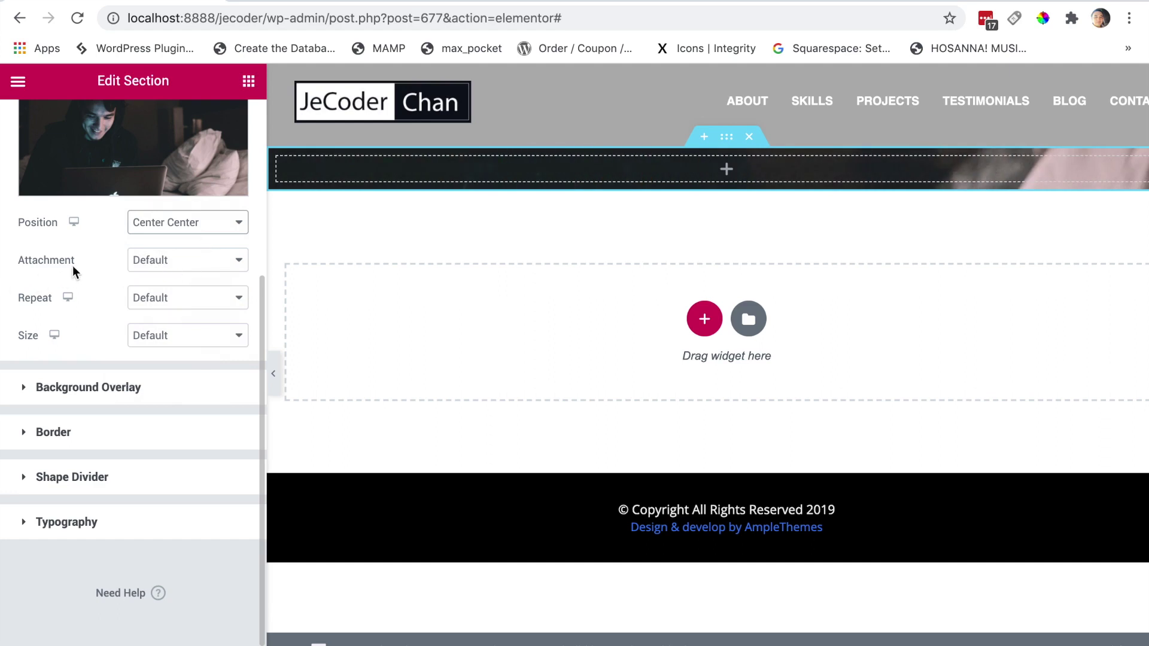
{"action": "left_click", "coordinate": [176, 263]}
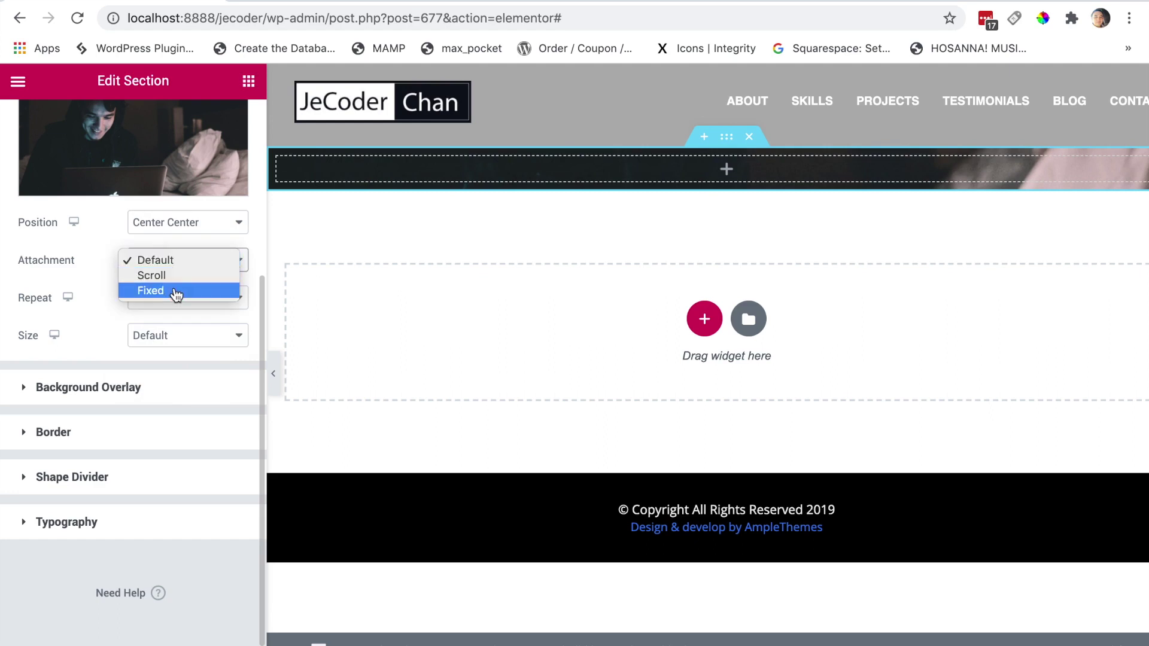
{"action": "left_click", "coordinate": [174, 292]}
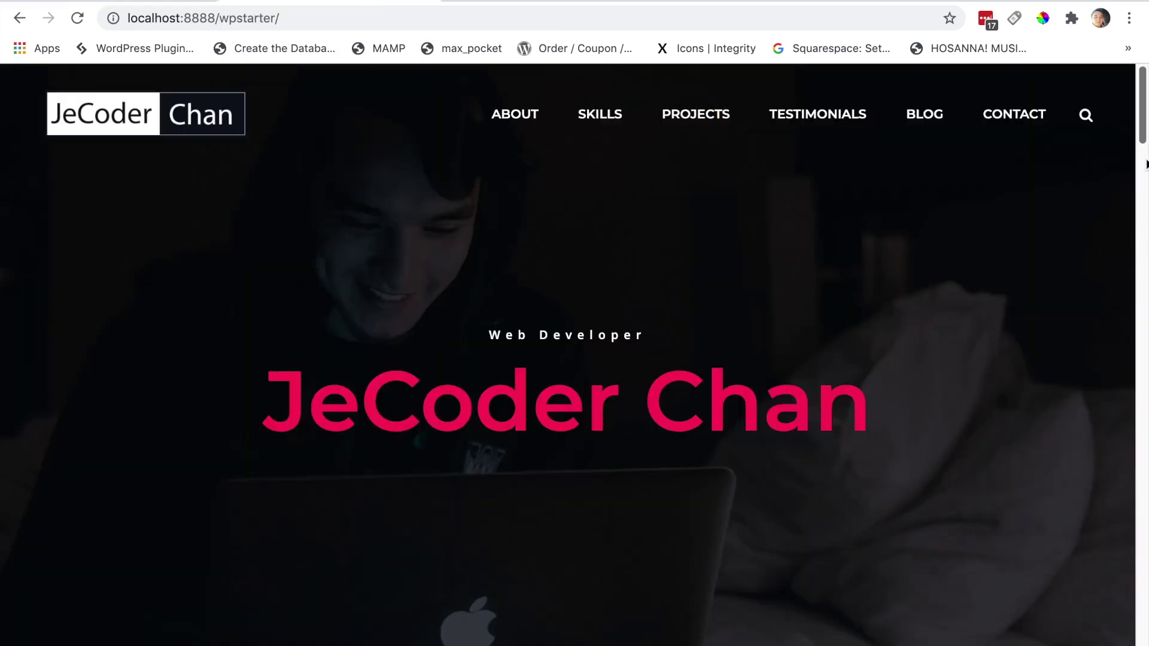
Examine how the hero background behaves while scrolling on the finished wpstarter site, and return to the Elementor editor.
{"action": "scroll", "coordinate": [1145, 141], "scroll_direction": "down", "scroll_amount": 2}
{"action": "scroll", "coordinate": [567, 353], "scroll_direction": "down", "scroll_amount": 3}
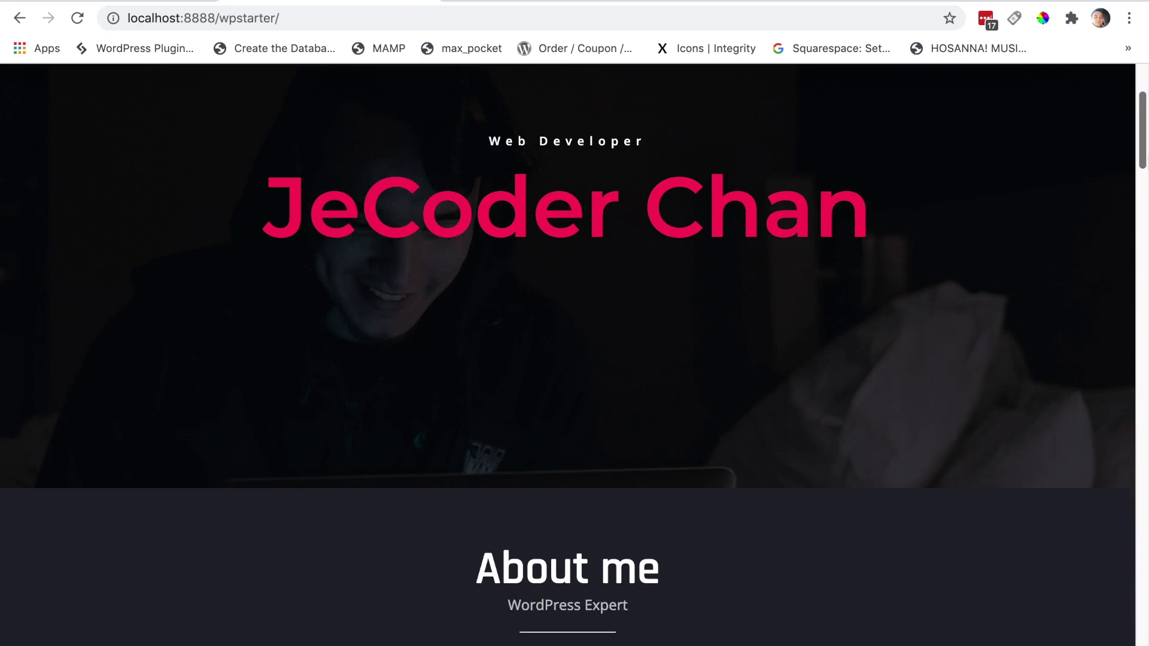
{"action": "scroll", "coordinate": [568, 354], "scroll_direction": "up", "scroll_amount": 1}
{"action": "scroll", "coordinate": [1145, 123], "scroll_direction": "down", "scroll_amount": 2}
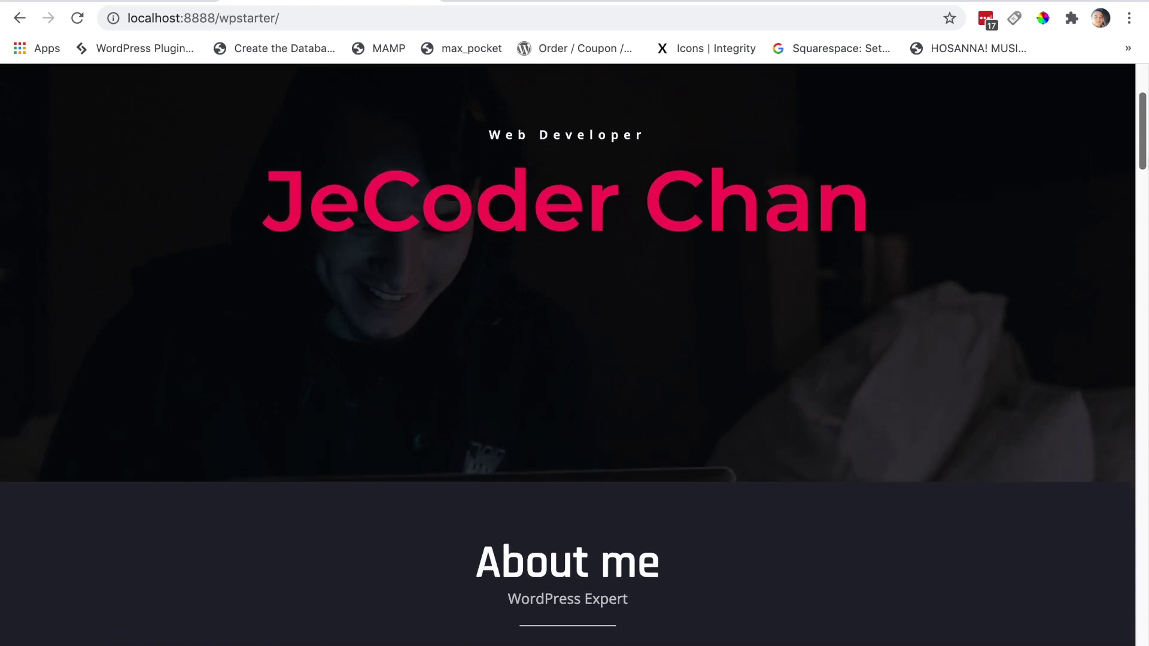
{"action": "scroll", "coordinate": [1146, 122], "scroll_direction": "up", "scroll_amount": 5}
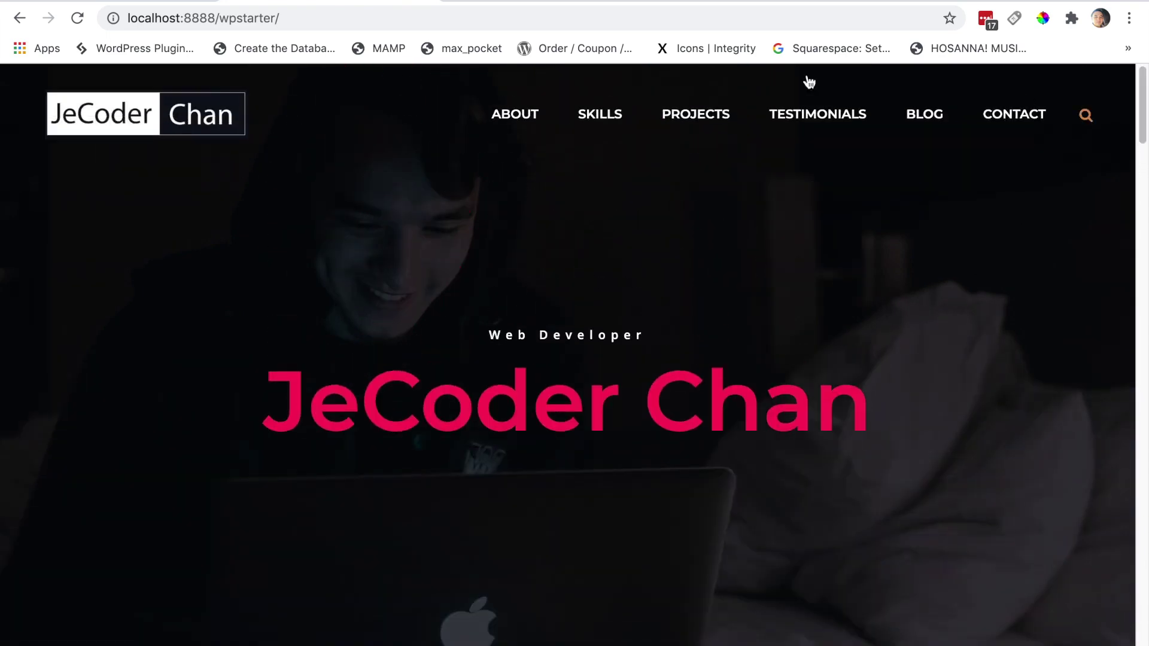
{"action": "left_click", "coordinate": [72, 5]}
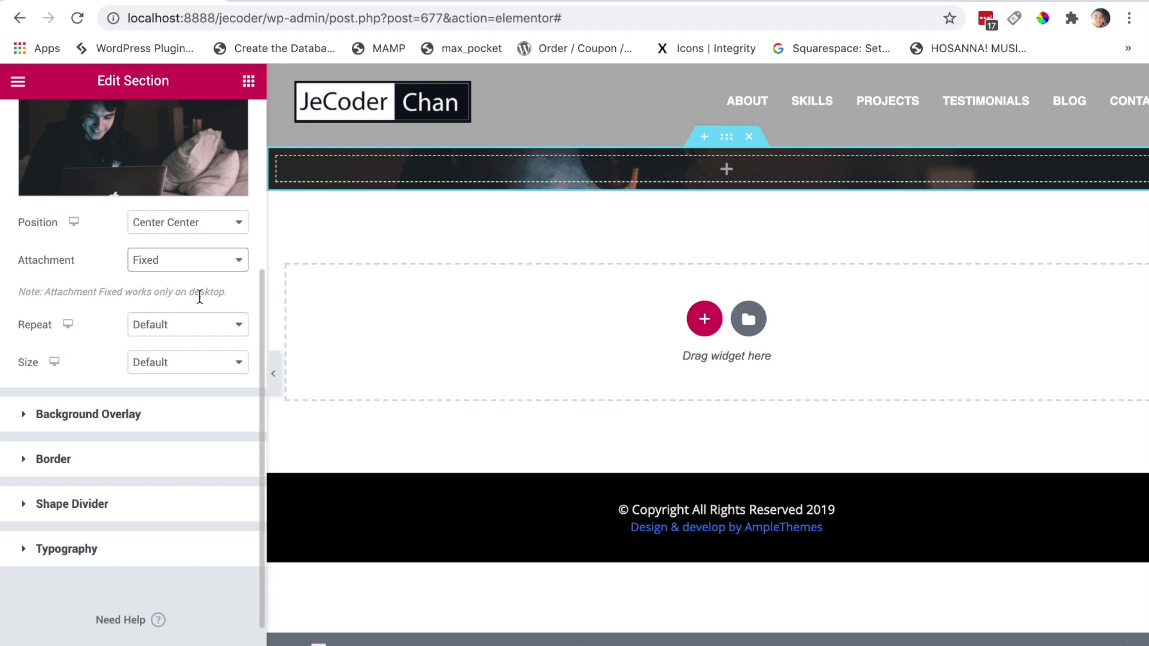
Set the section background image's repeat to No-repeat and its size to Cover.
{"action": "left_click", "coordinate": [177, 335]}
{"action": "left_click", "coordinate": [188, 344]}
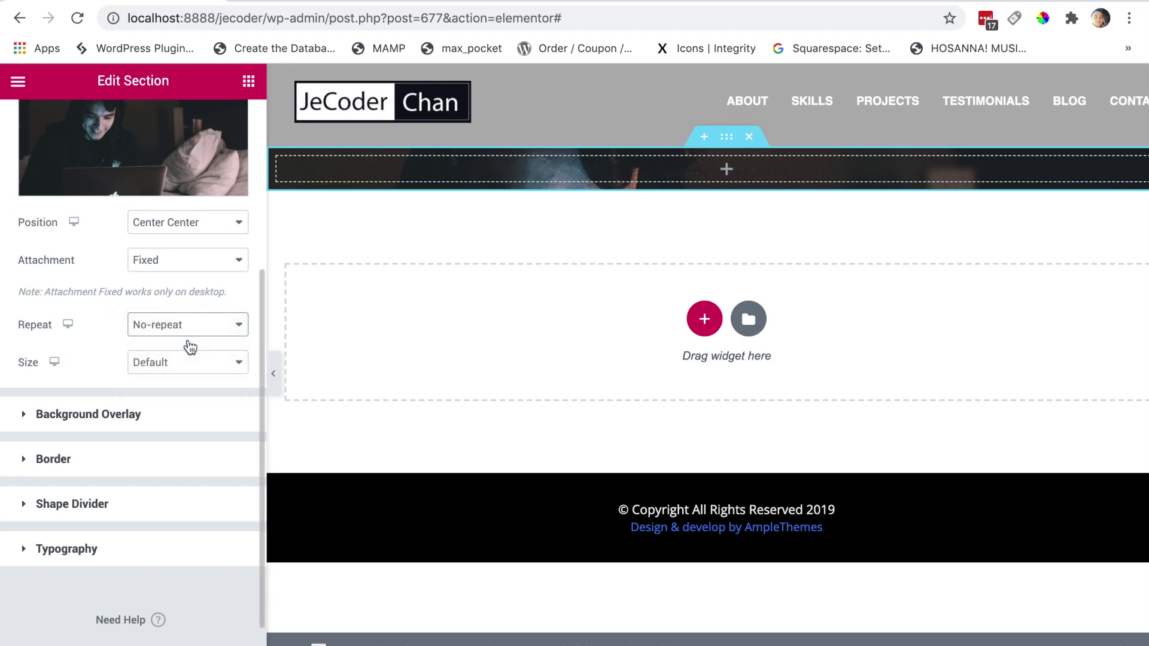
{"action": "left_click", "coordinate": [193, 365]}
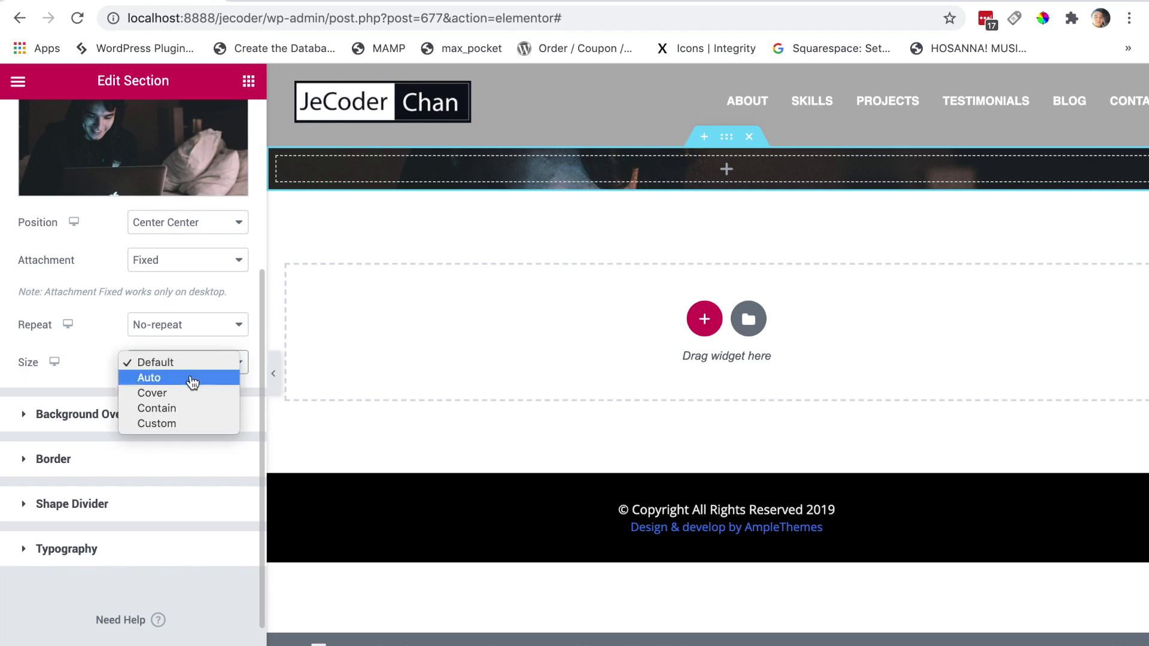
{"action": "left_click", "coordinate": [186, 399]}
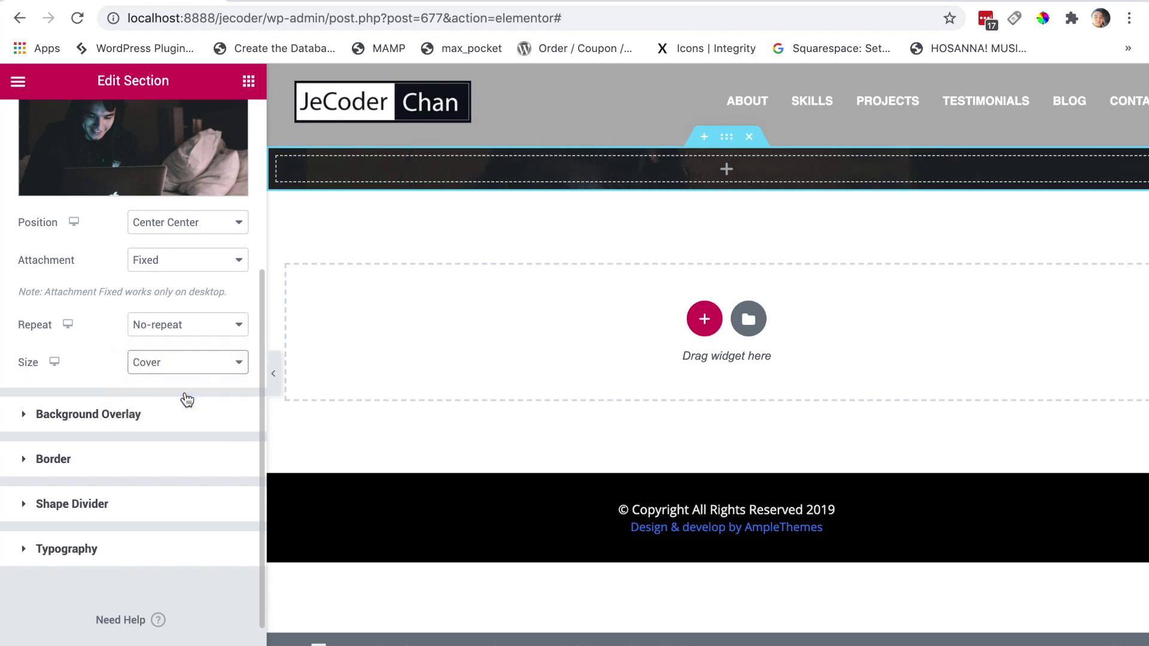
Unlink the section's padding values and set both the top and bottom padding to 160 px.
{"action": "left_click_drag", "start_coordinate": [261, 276], "coordinate": [263, 107]}
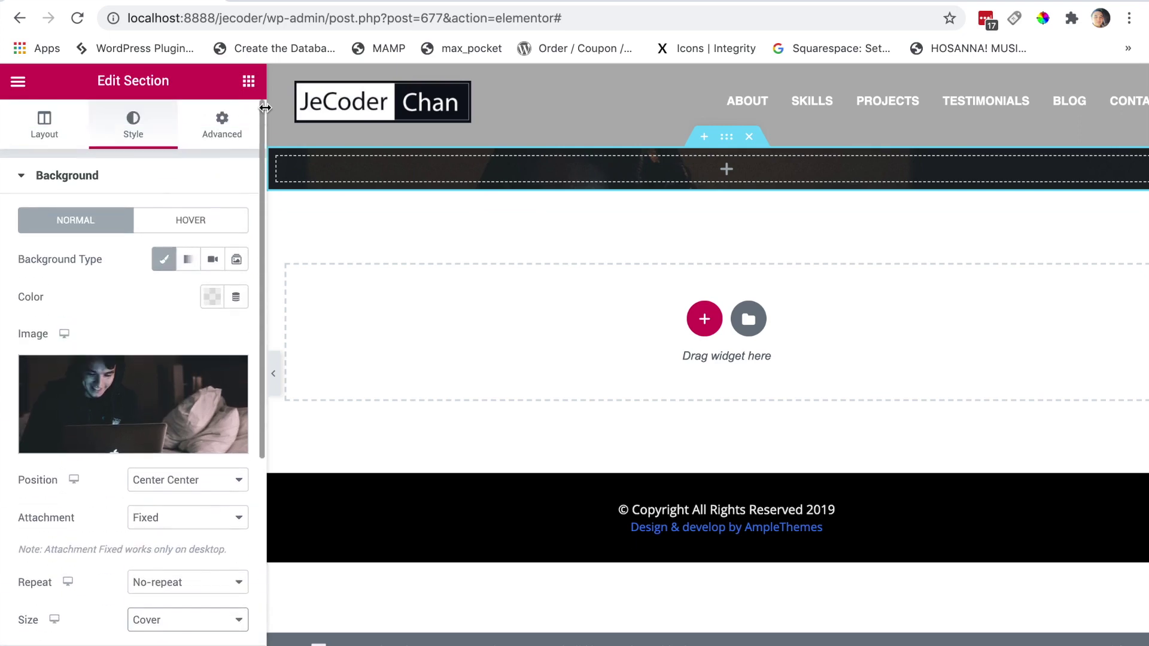
{"action": "left_click", "coordinate": [222, 124]}
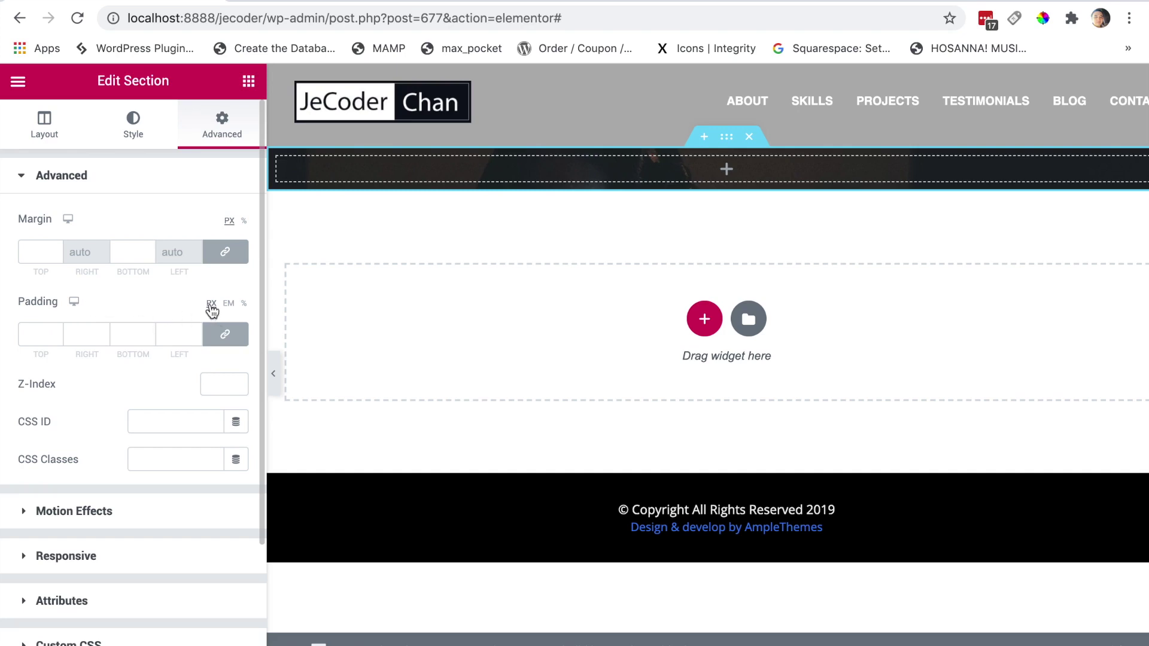
{"action": "left_click", "coordinate": [228, 338]}
{"action": "double_click", "coordinate": [21, 335]}
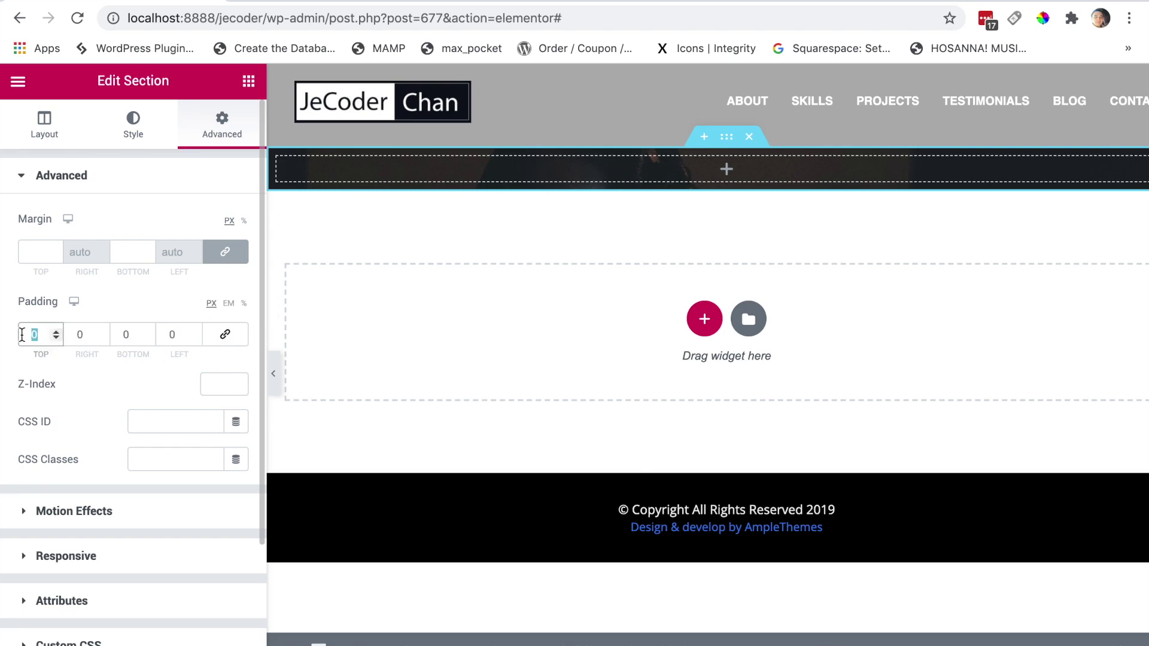
{"action": "type", "text": "1"}
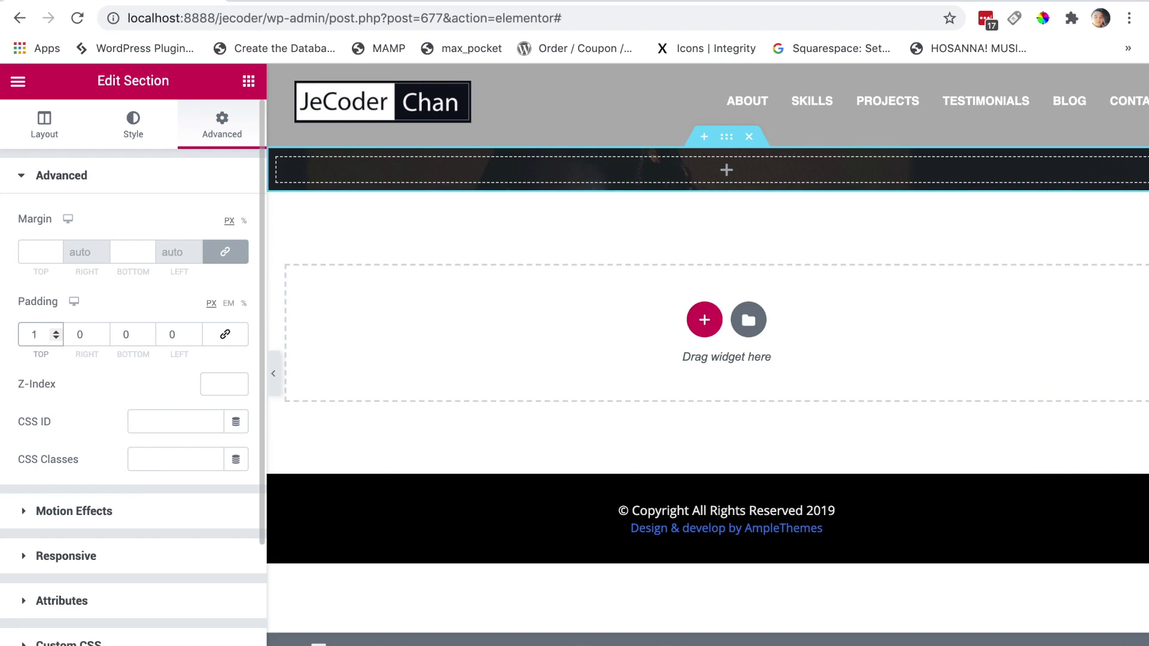
{"action": "type", "text": "60"}
{"action": "double_click", "coordinate": [126, 334]}
{"action": "type", "text": "1060"}
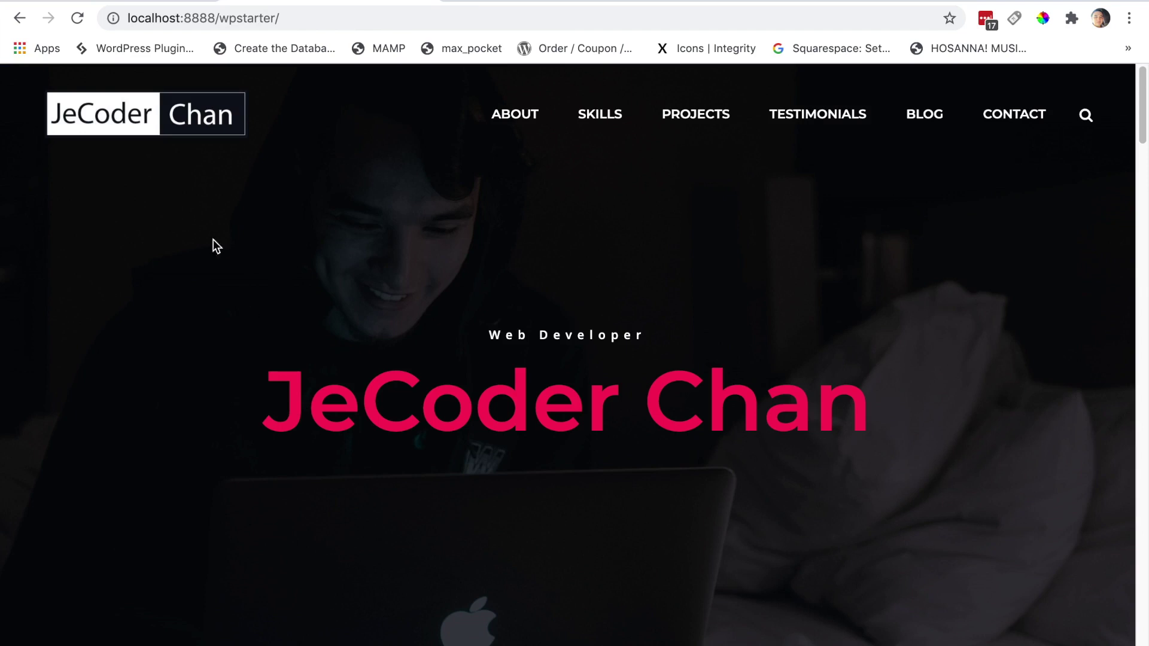
{"action": "left_click", "coordinate": [130, 1]}
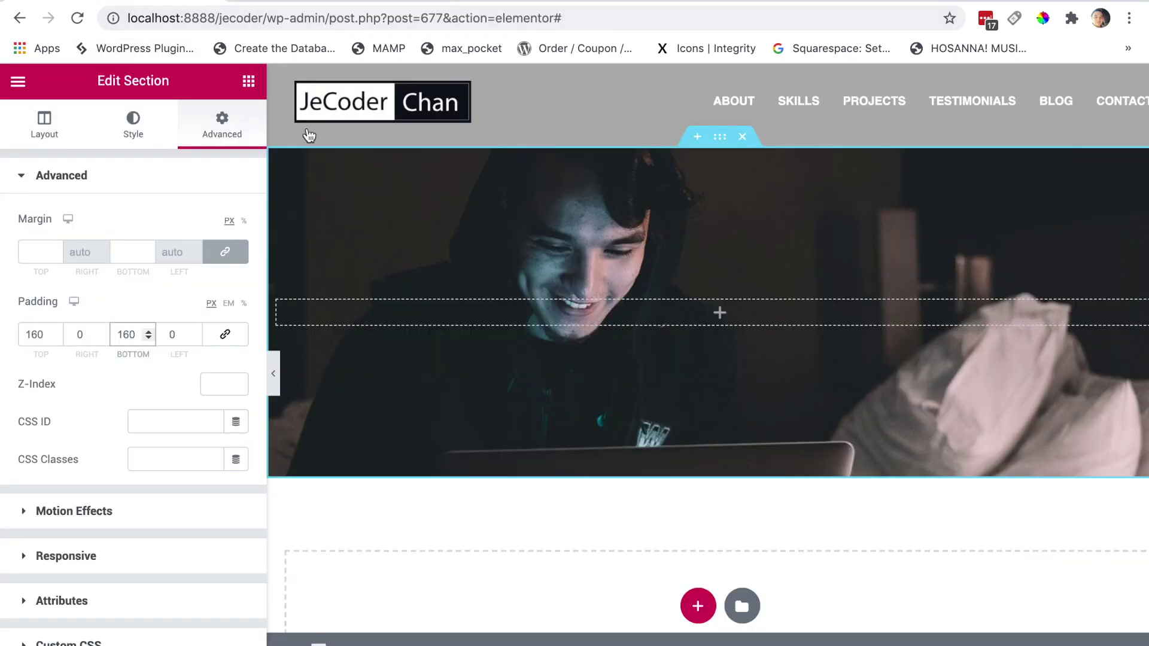
Give the section a Classic background overlay in black with an opacity of 0.73.
{"action": "left_click", "coordinate": [134, 131]}
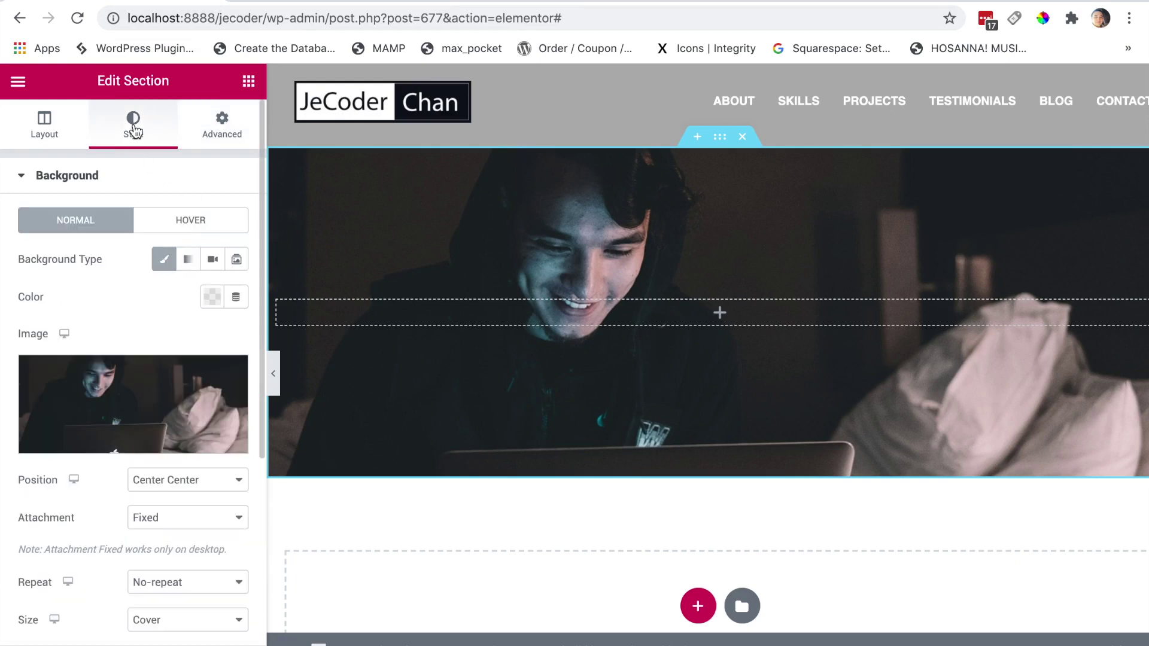
{"action": "left_click", "coordinate": [131, 187]}
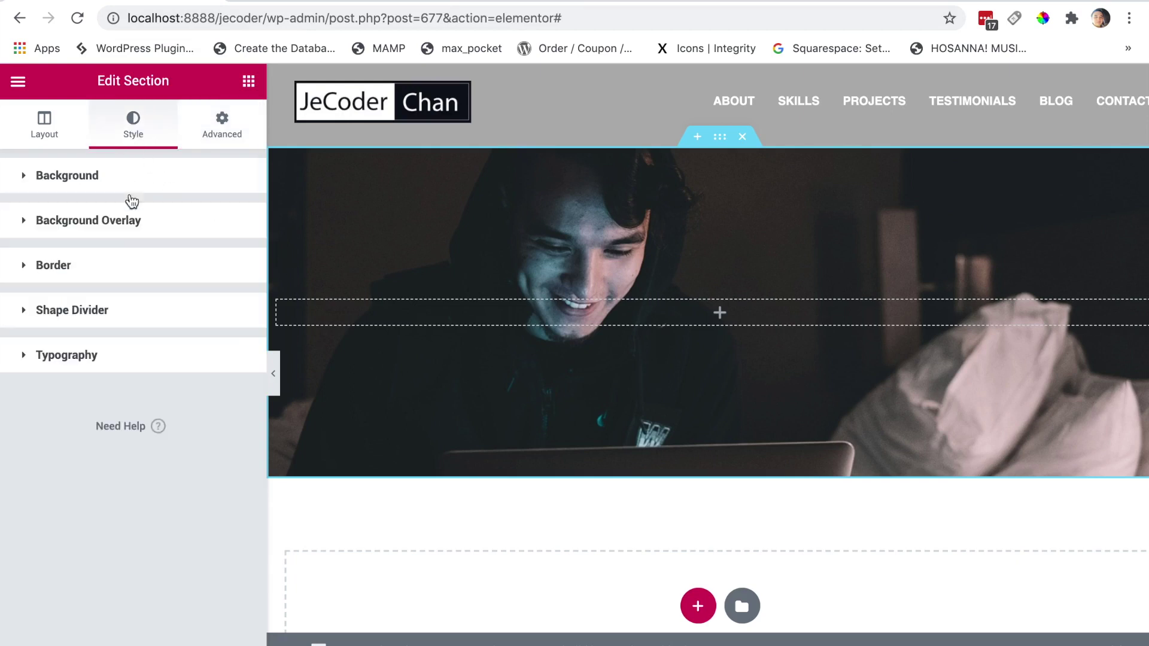
{"action": "left_click", "coordinate": [127, 226]}
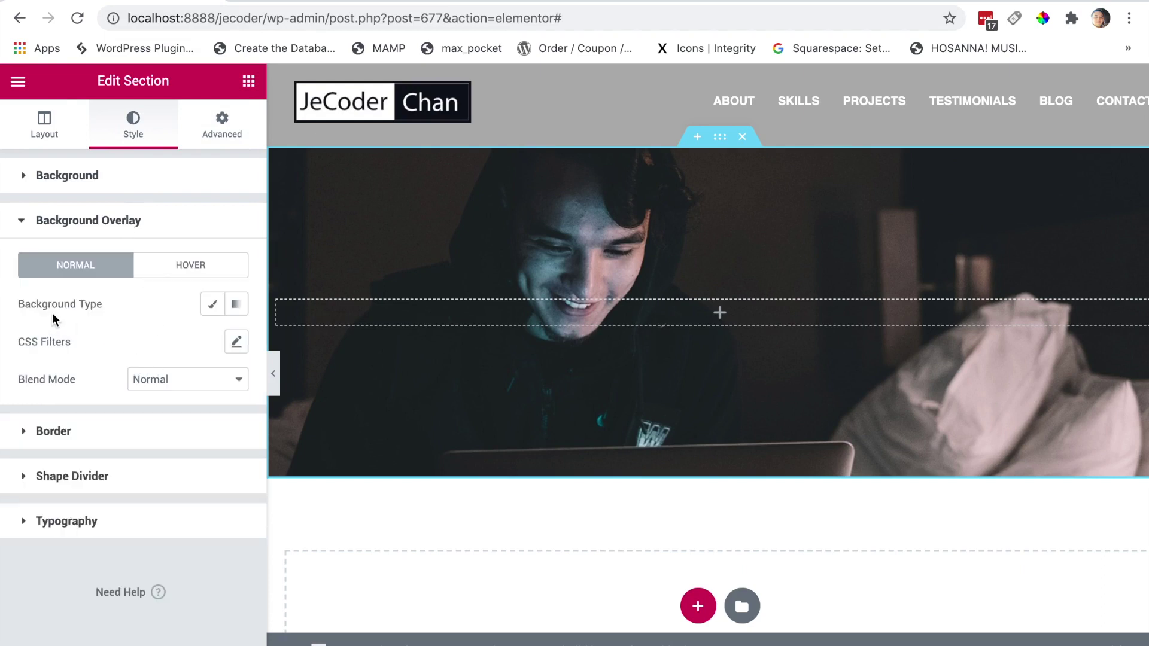
{"action": "left_click", "coordinate": [212, 305]}
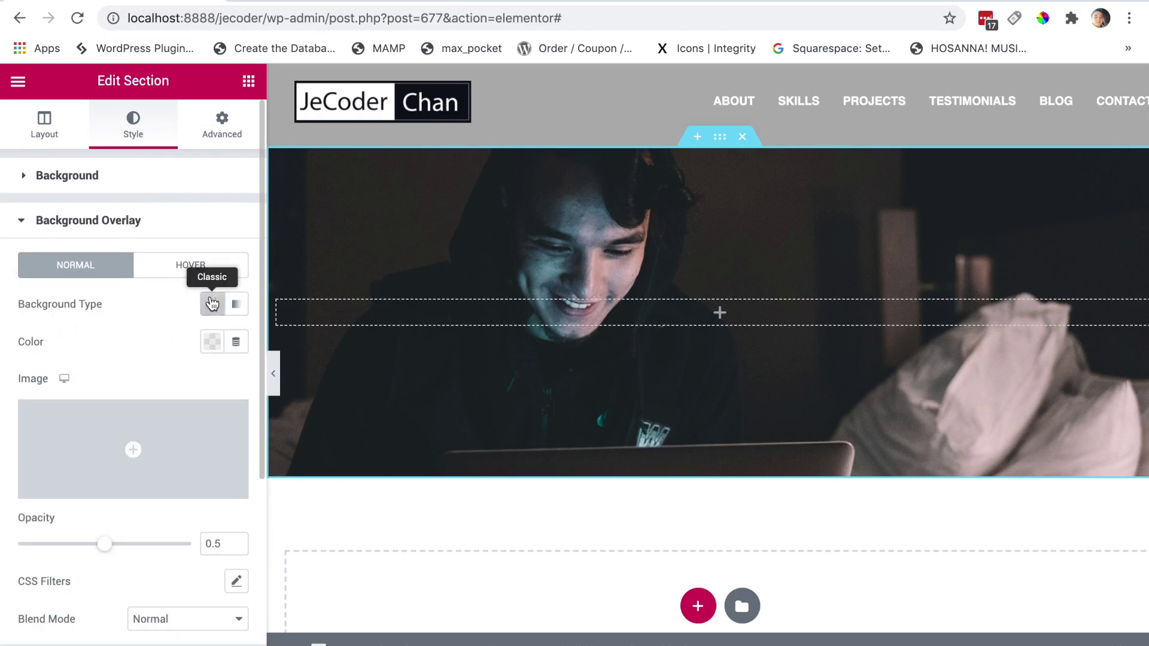
{"action": "left_click", "coordinate": [211, 342]}
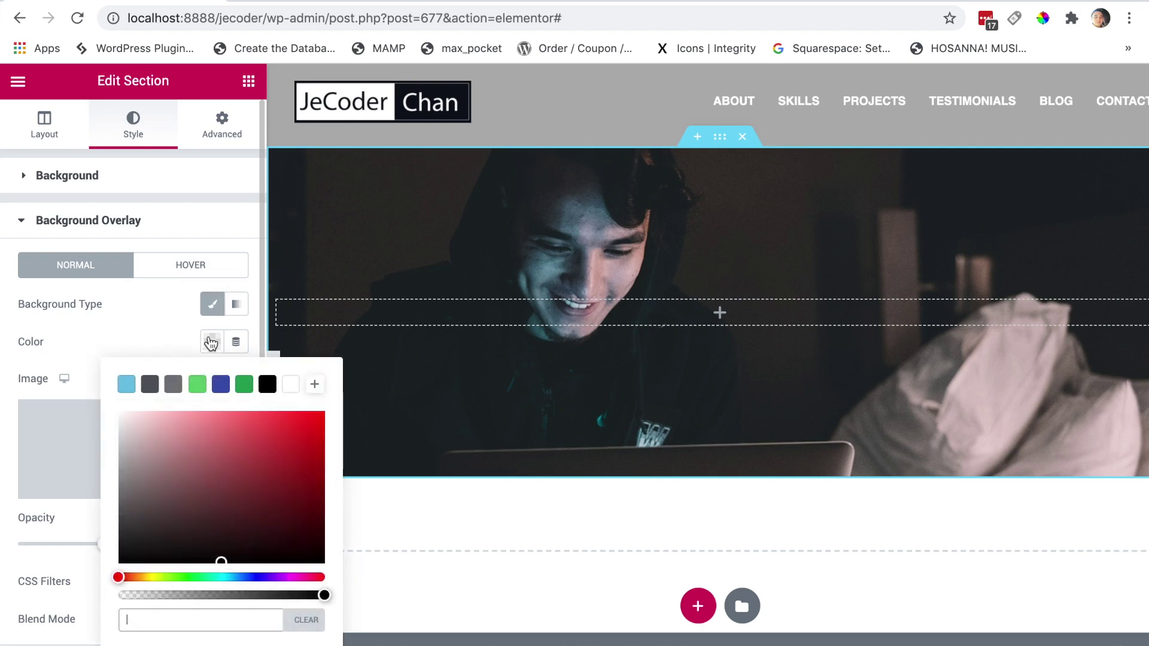
{"action": "left_click", "coordinate": [267, 384]}
{"action": "left_click", "coordinate": [151, 335]}
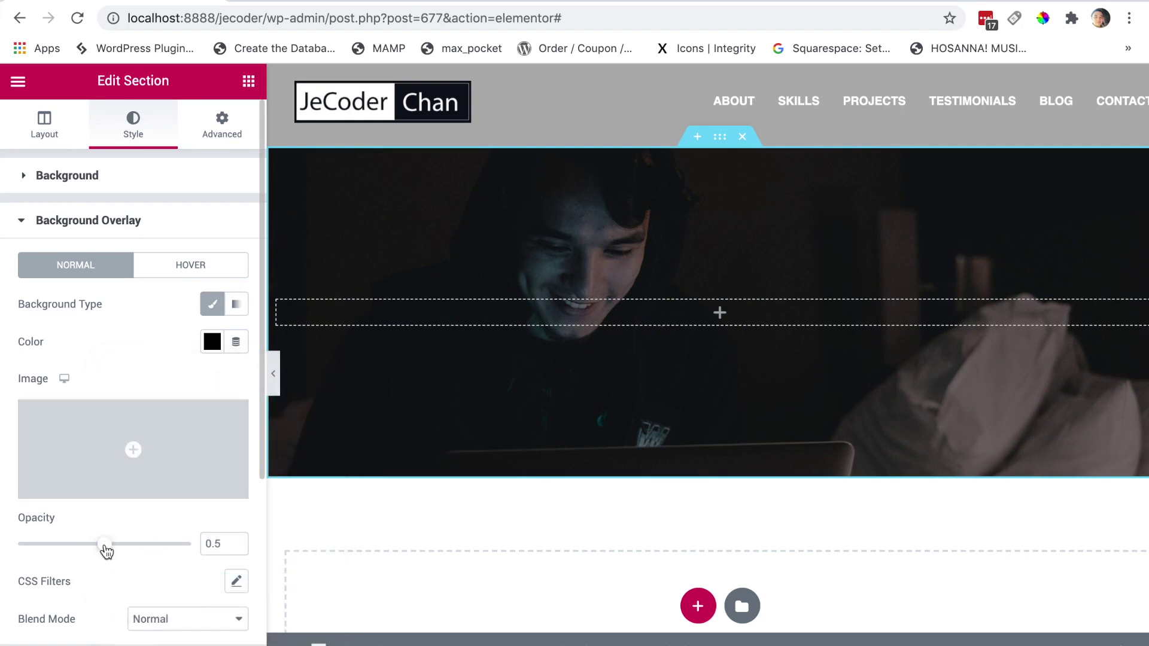
{"action": "left_click_drag", "start_coordinate": [108, 548], "coordinate": [149, 551]}
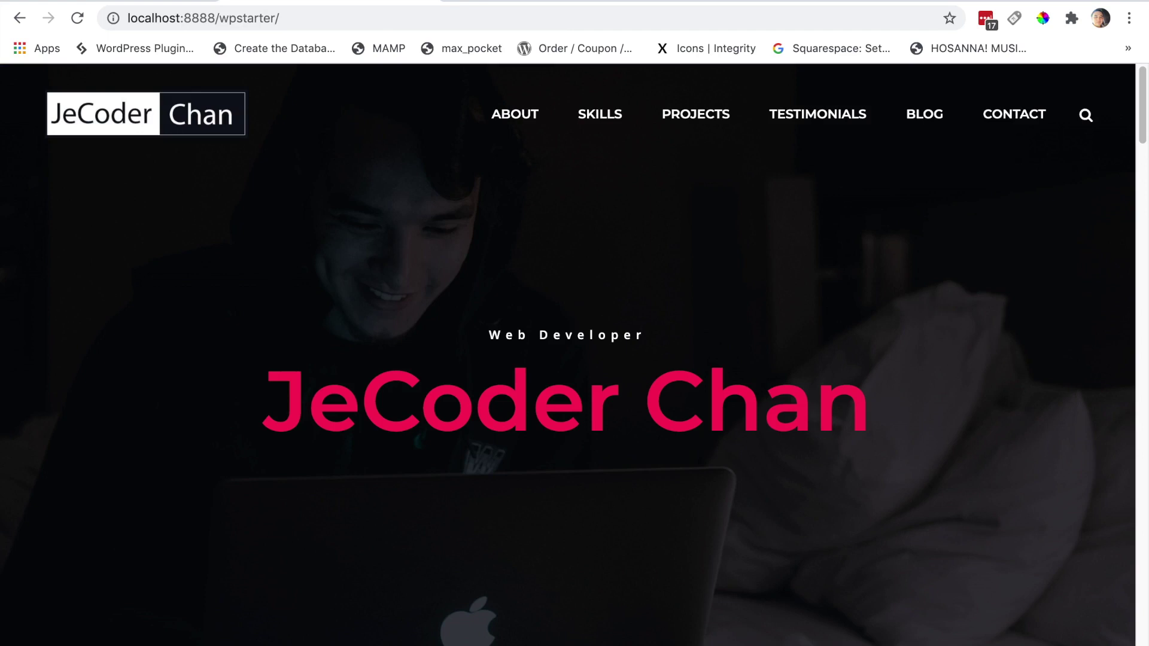
Add a Text Editor widget to the hero section's empty column and replace its placeholder text with "Web Developer".
{"action": "triple_click", "coordinate": [490, 334]}
{"action": "left_click_drag", "start_coordinate": [257, 388], "coordinate": [869, 406]}
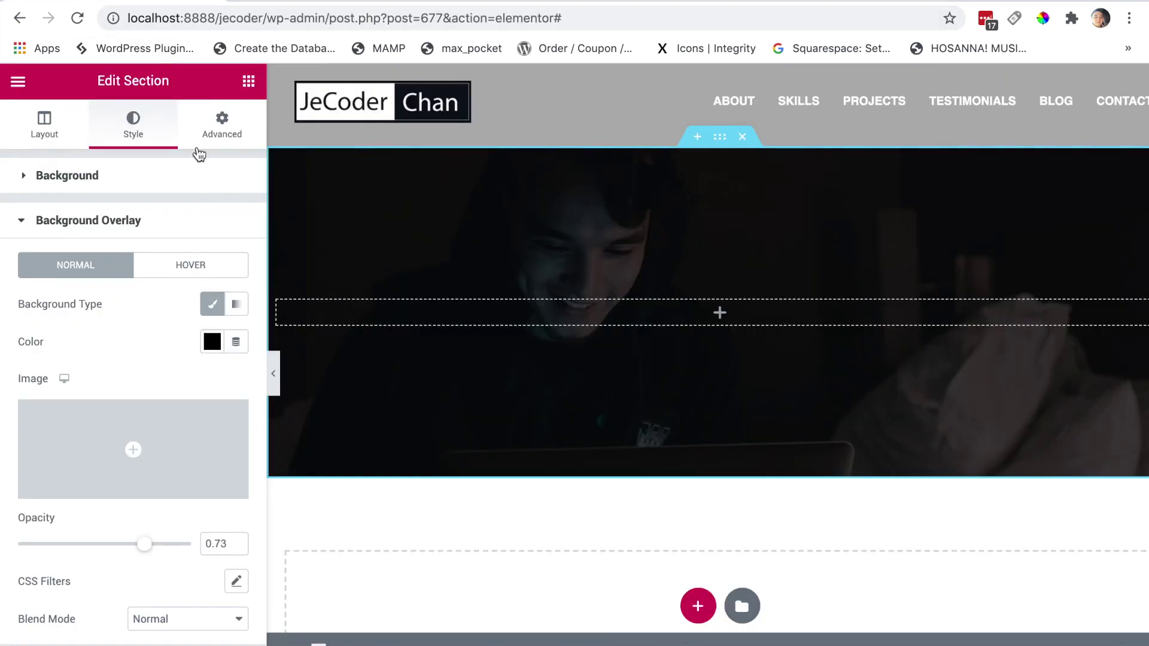
{"action": "left_click", "coordinate": [247, 83]}
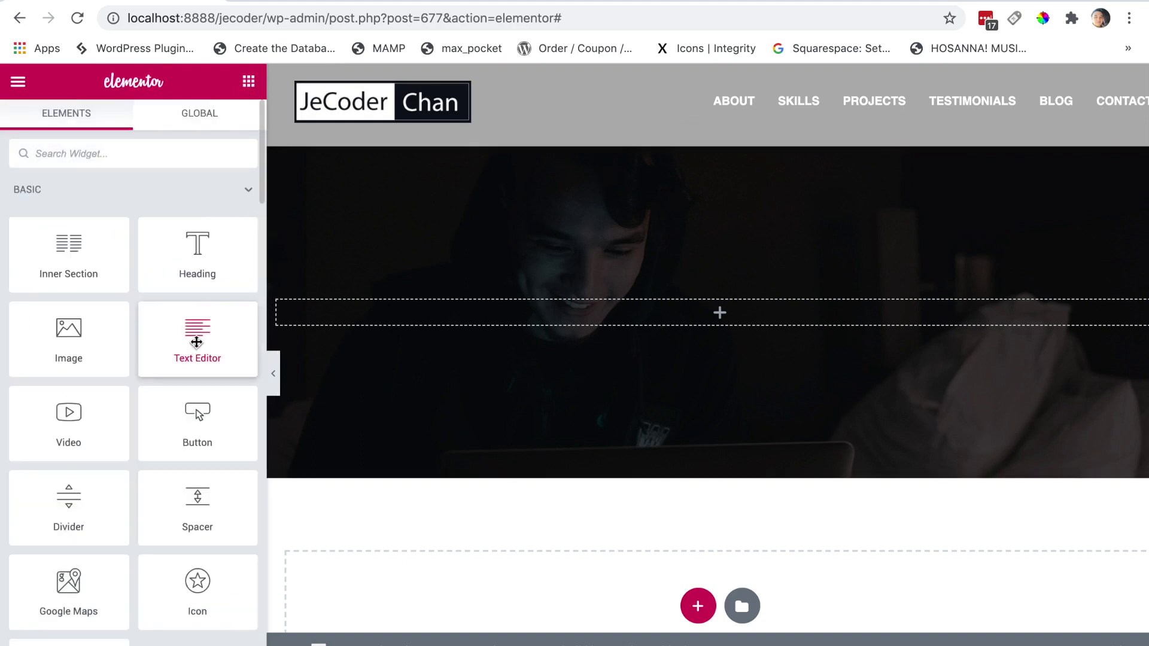
{"action": "left_click_drag", "start_coordinate": [198, 334], "coordinate": [668, 298]}
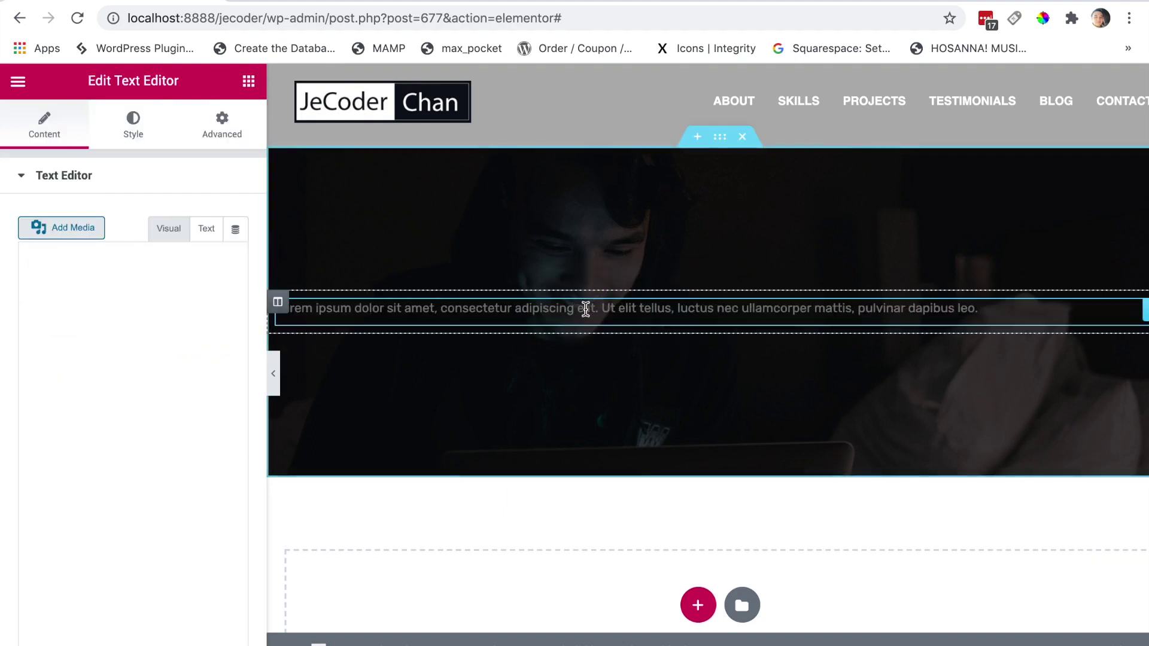
{"action": "left_click_drag", "start_coordinate": [217, 393], "coordinate": [1, 322]}
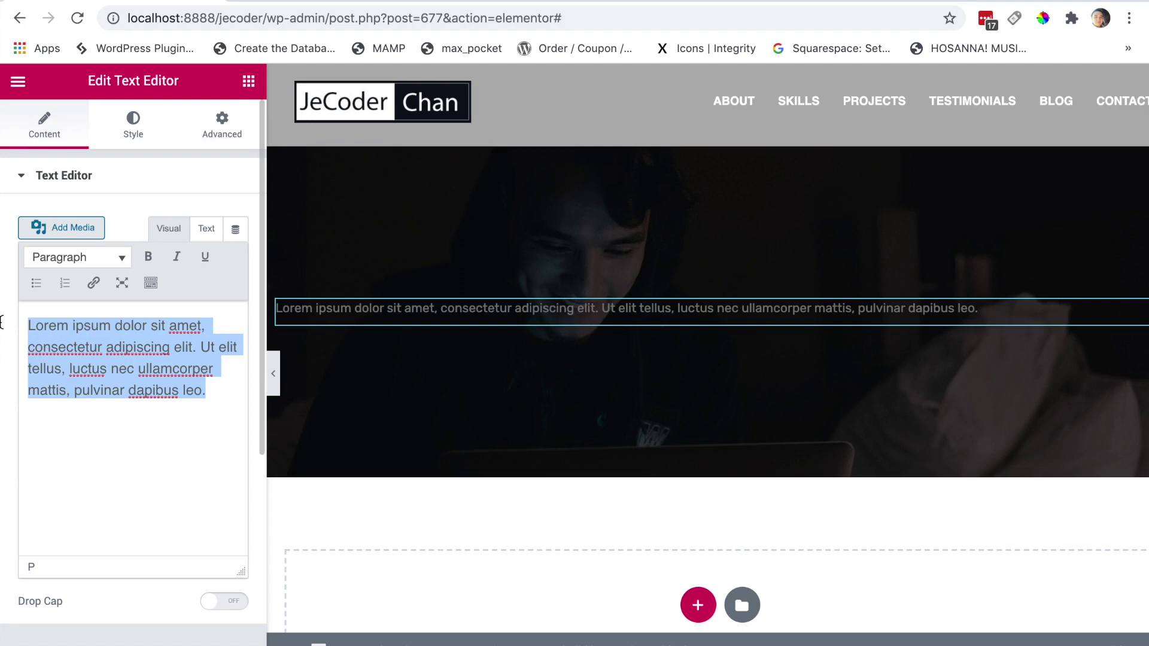
{"action": "type", "text": "Web"}
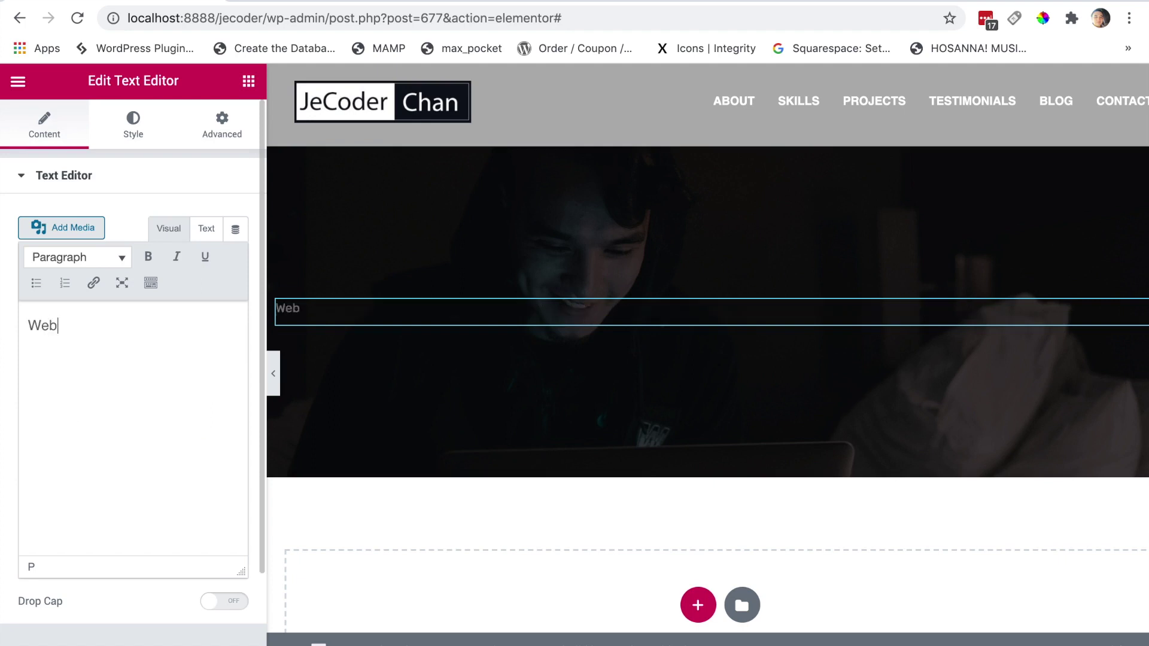
{"action": "type", "text": " Developer"}
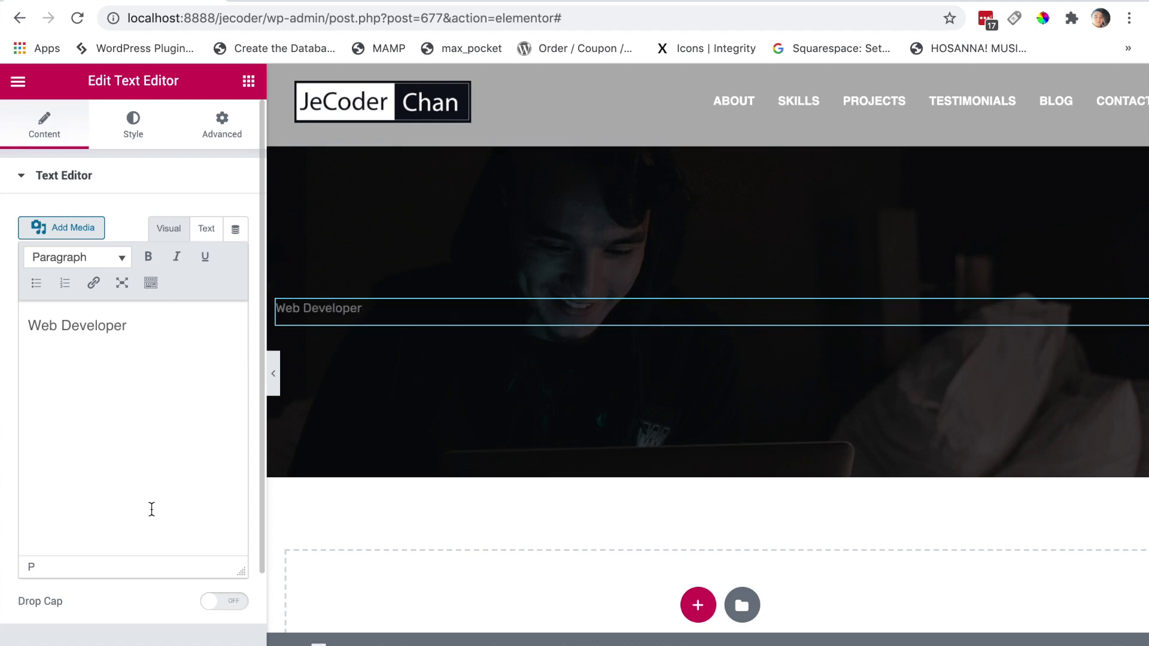
Center the "Web Developer" text and set its text color to white (#FFFFFF).
{"action": "scroll", "coordinate": [261, 588], "scroll_direction": "down", "scroll_amount": 2}
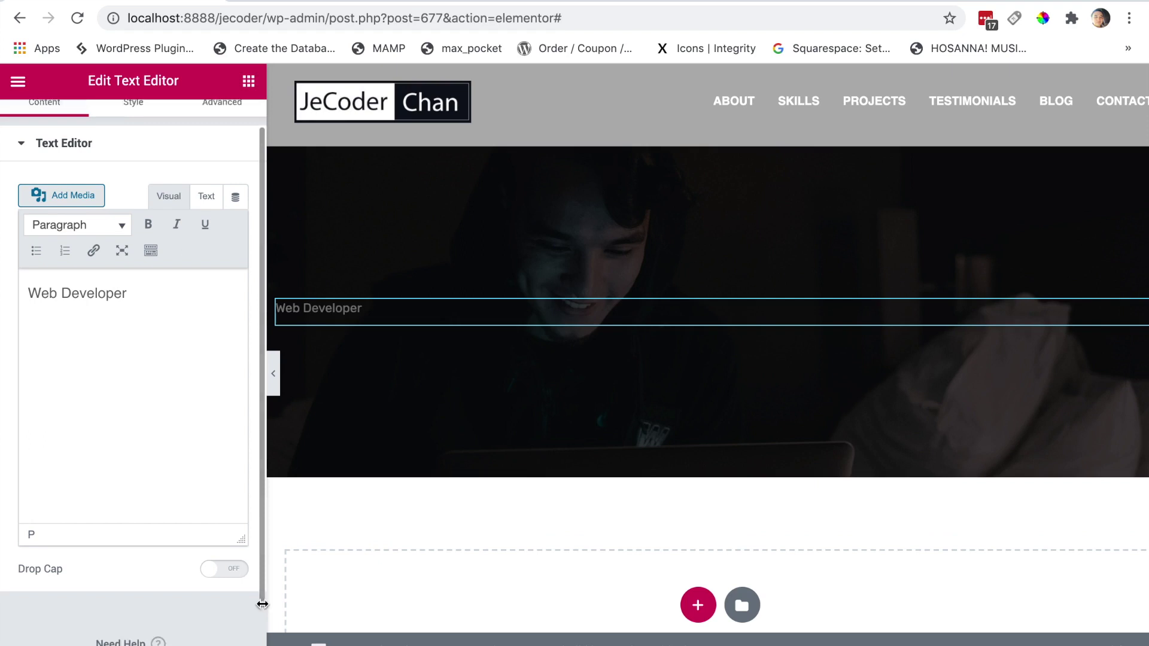
{"action": "scroll", "coordinate": [261, 588], "scroll_direction": "up", "scroll_amount": 2}
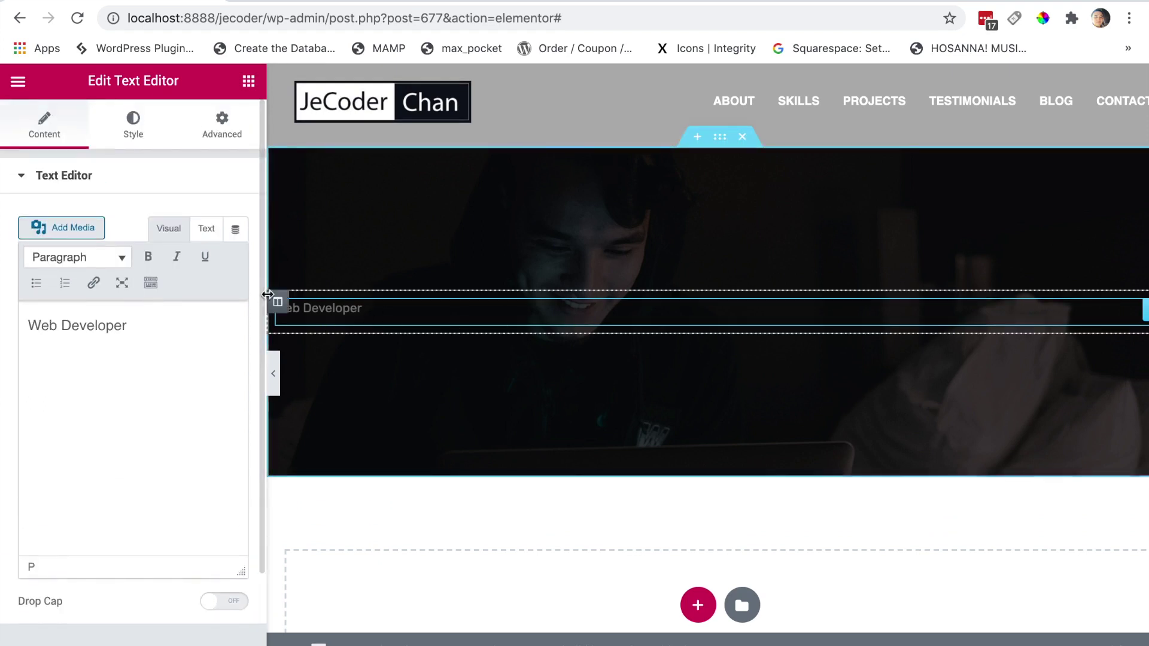
{"action": "left_click", "coordinate": [133, 124]}
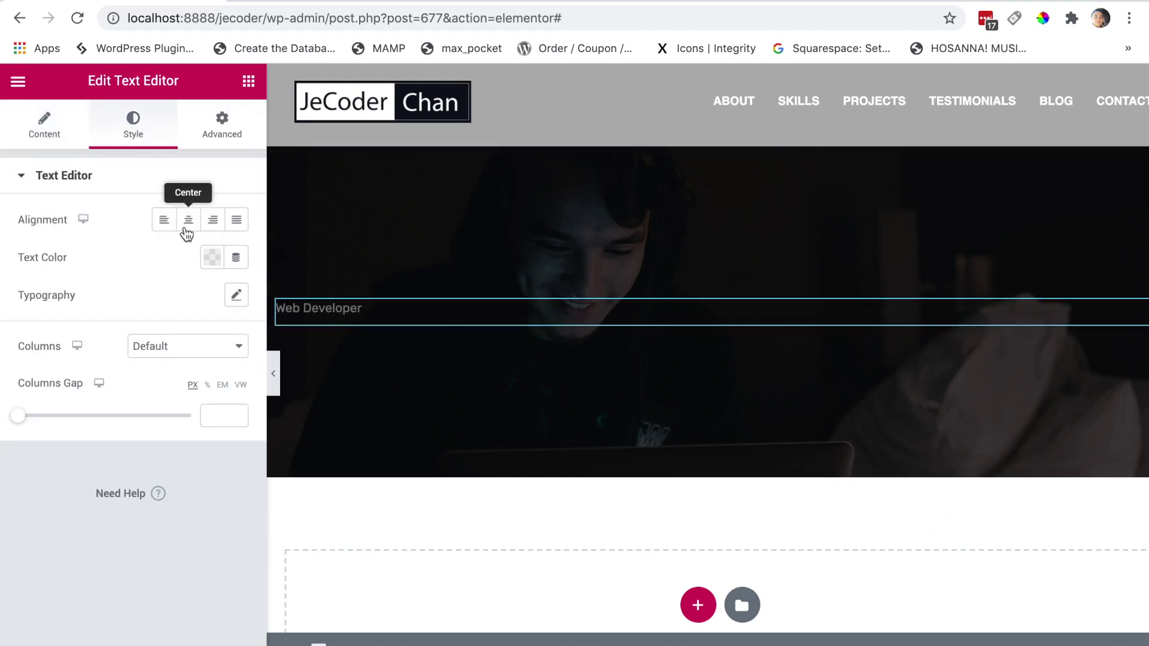
{"action": "left_click", "coordinate": [186, 229]}
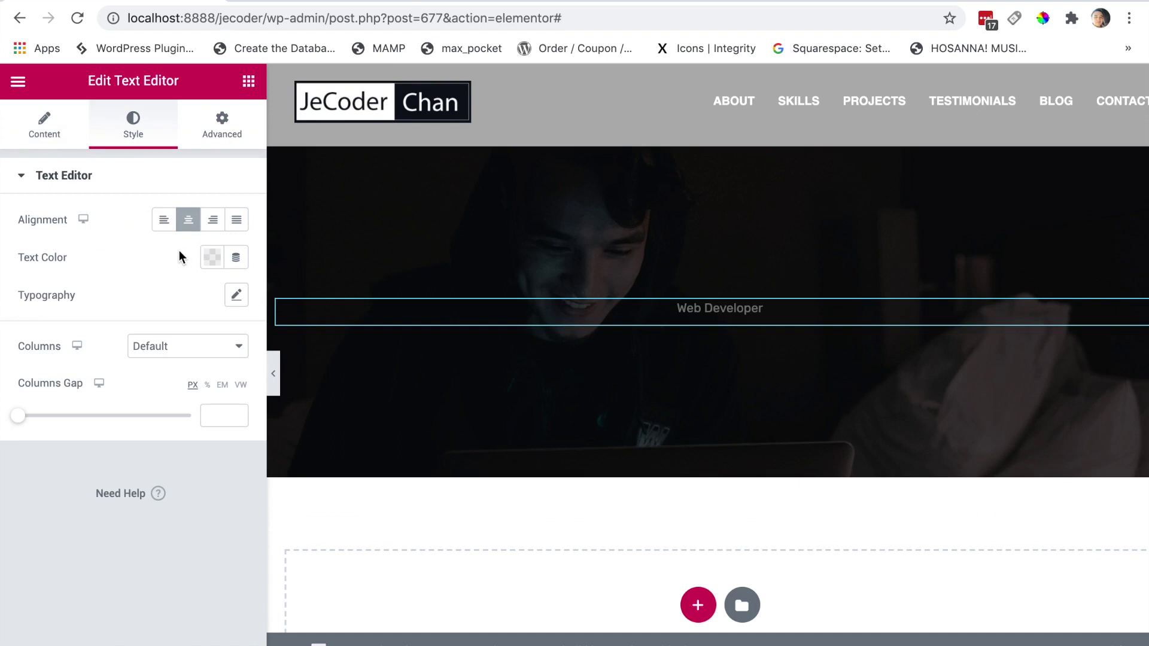
{"action": "left_click", "coordinate": [213, 258]}
{"action": "left_click", "coordinate": [291, 301]}
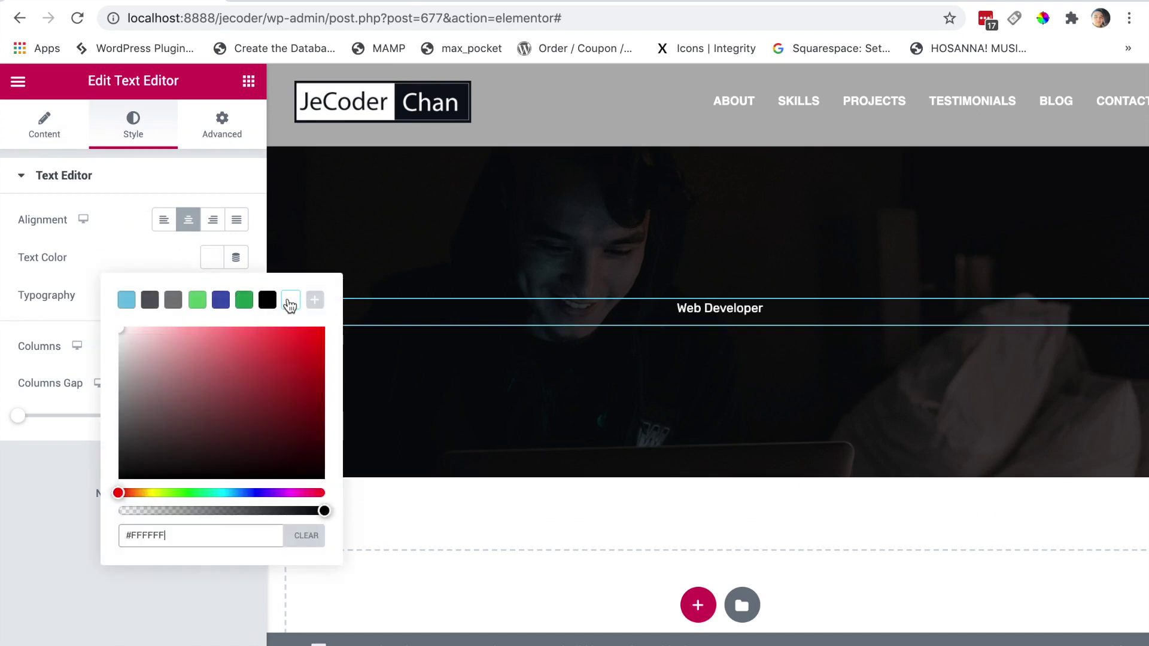
{"action": "left_click", "coordinate": [133, 255]}
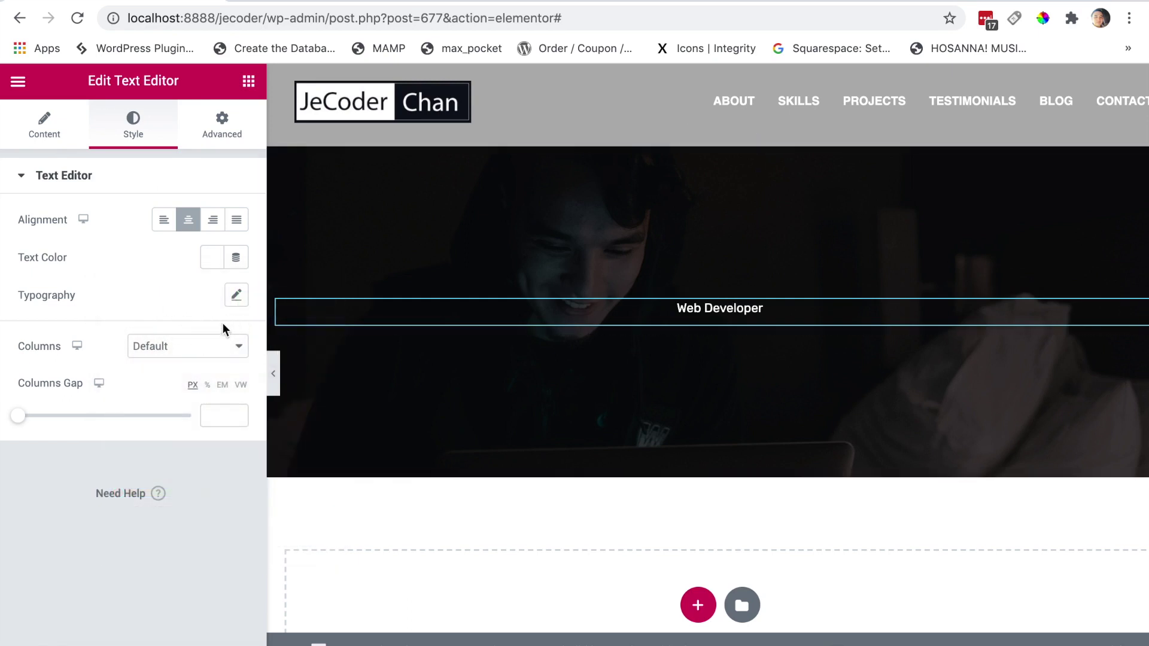
Set the typography of the "Web Developer" text to the Open Sans family at a size of 20 px.
{"action": "left_click", "coordinate": [236, 295]}
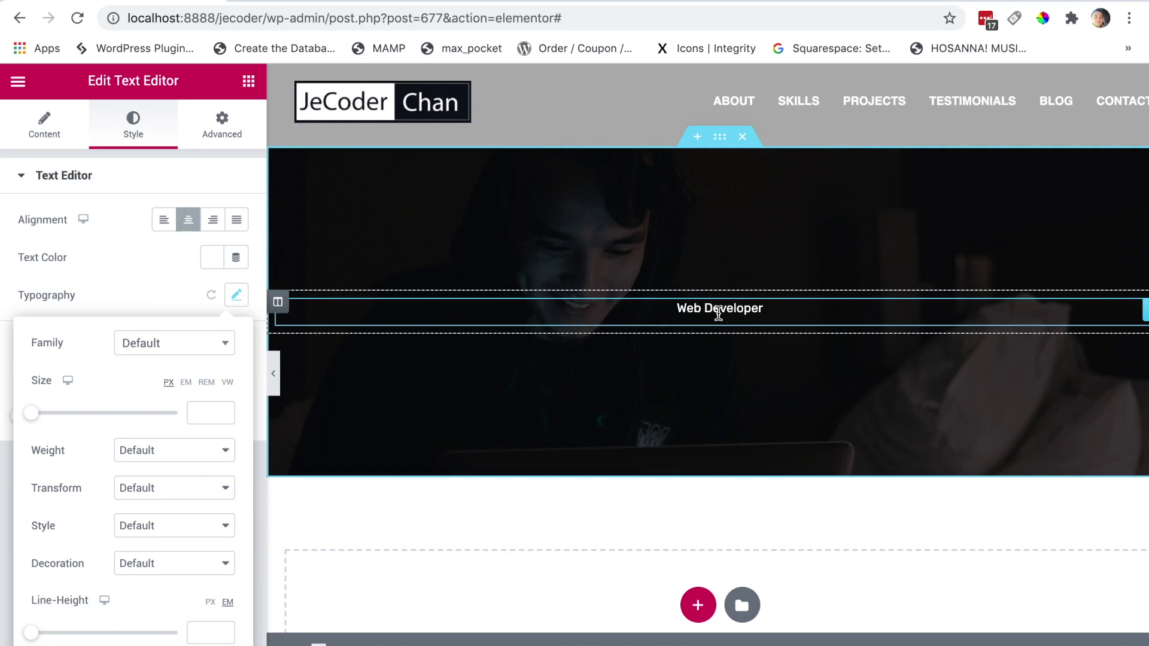
{"action": "left_click", "coordinate": [168, 355]}
{"action": "type", "text": "opens"}
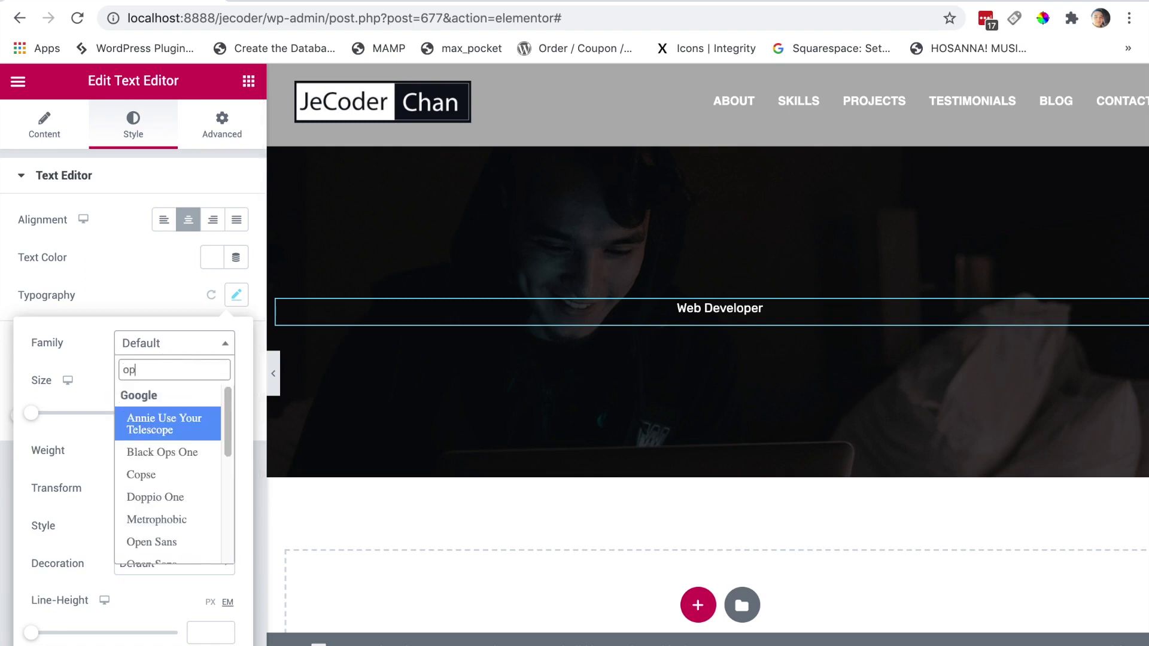
{"action": "key", "text": "BackSpace"}
{"action": "key", "text": "BackSpace"}
{"action": "key", "text": "BackSpace"}
{"action": "type", "text": "en"}
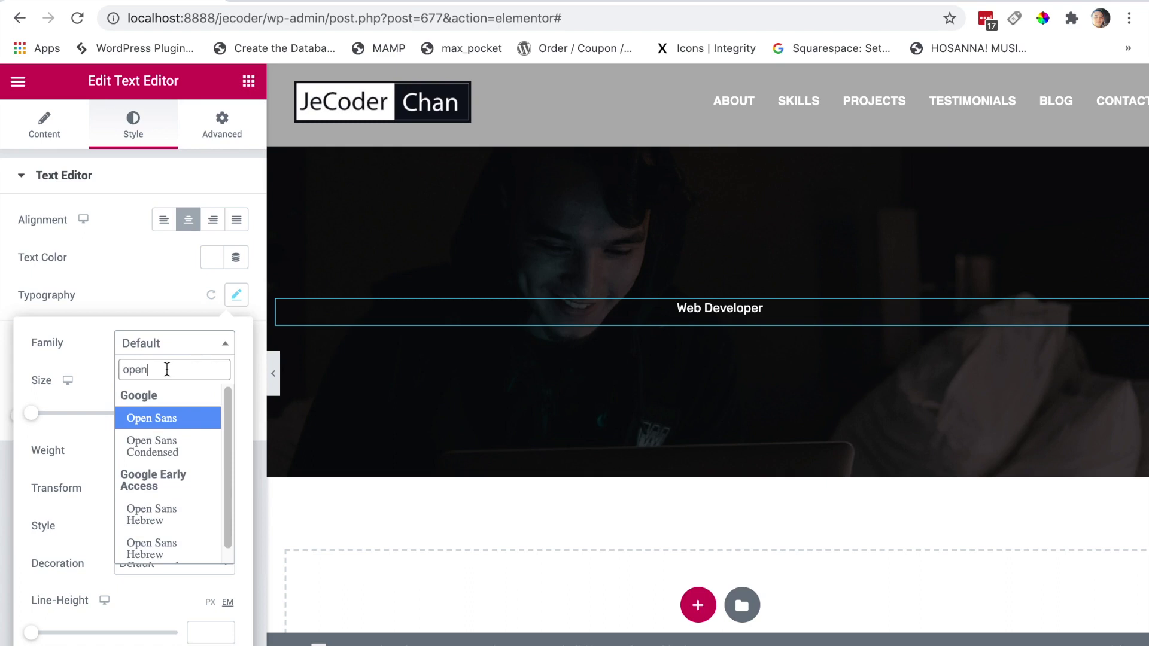
{"action": "left_click", "coordinate": [170, 419]}
{"action": "left_click_drag", "start_coordinate": [31, 414], "coordinate": [49, 422]}
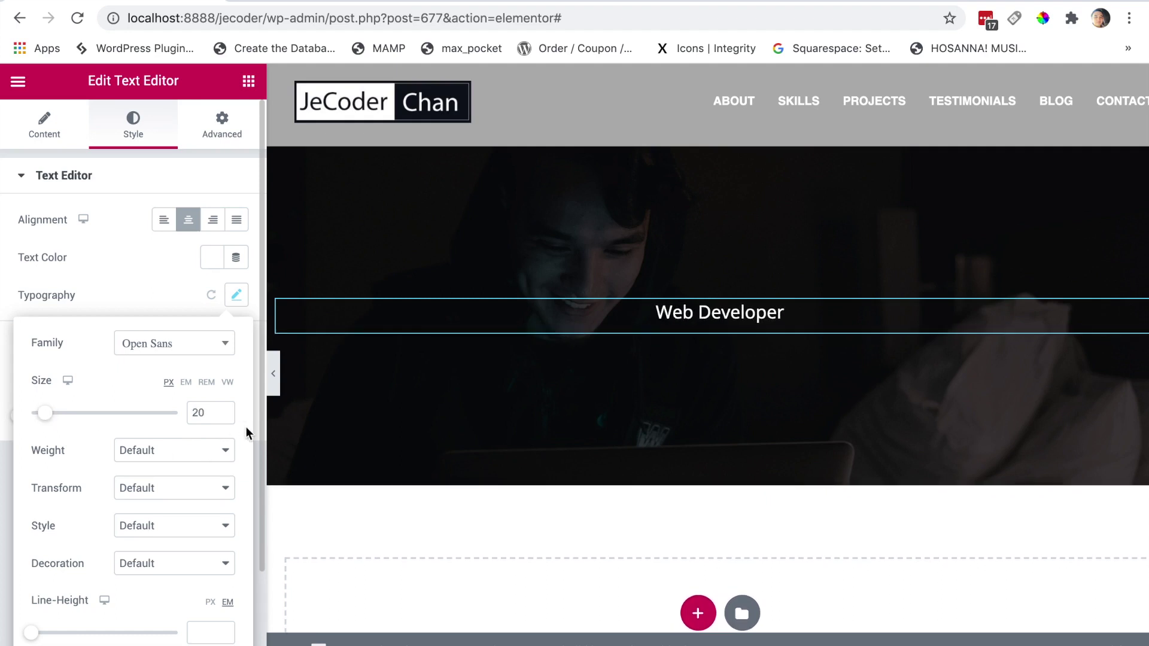
Widen the letter spacing of the "Web Developer" text in its typography settings.
{"action": "scroll", "coordinate": [258, 480], "scroll_direction": "down", "scroll_amount": 2}
{"action": "scroll", "coordinate": [255, 520], "scroll_direction": "down", "scroll_amount": 2}
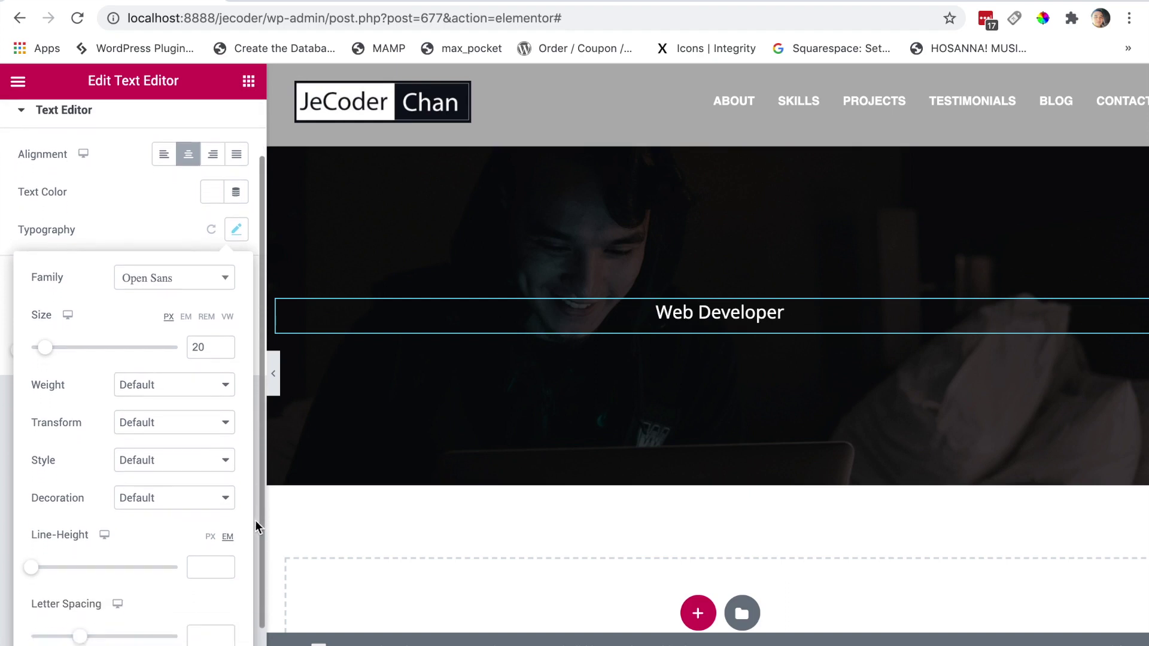
{"action": "left_click", "coordinate": [249, 562]}
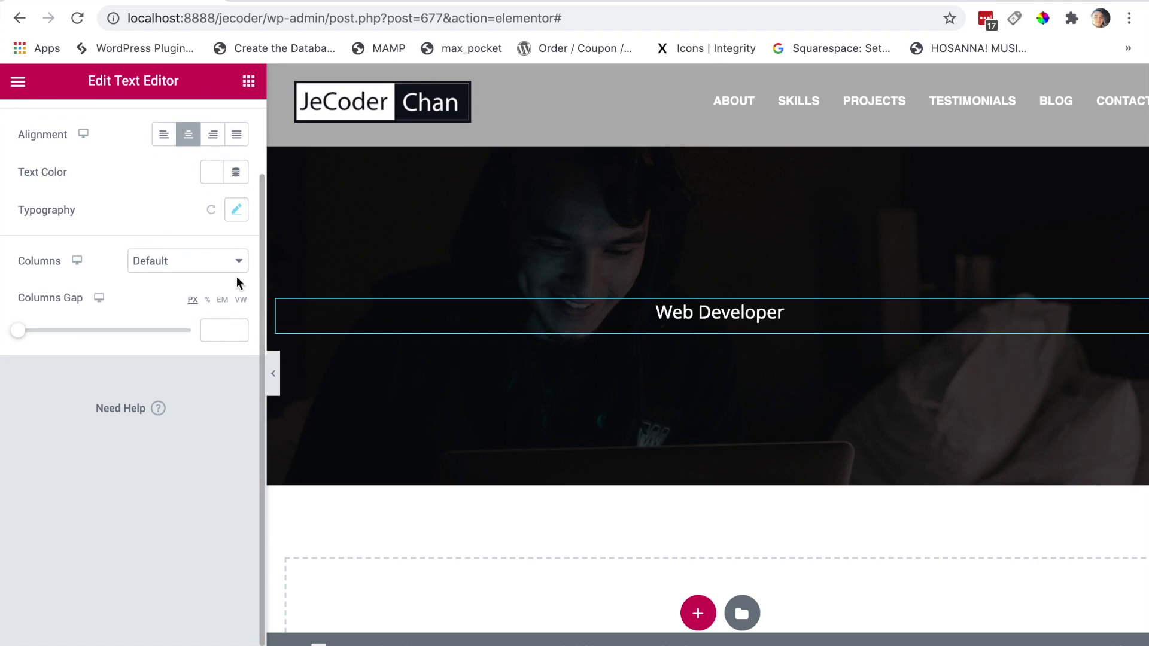
{"action": "left_click", "coordinate": [237, 209]}
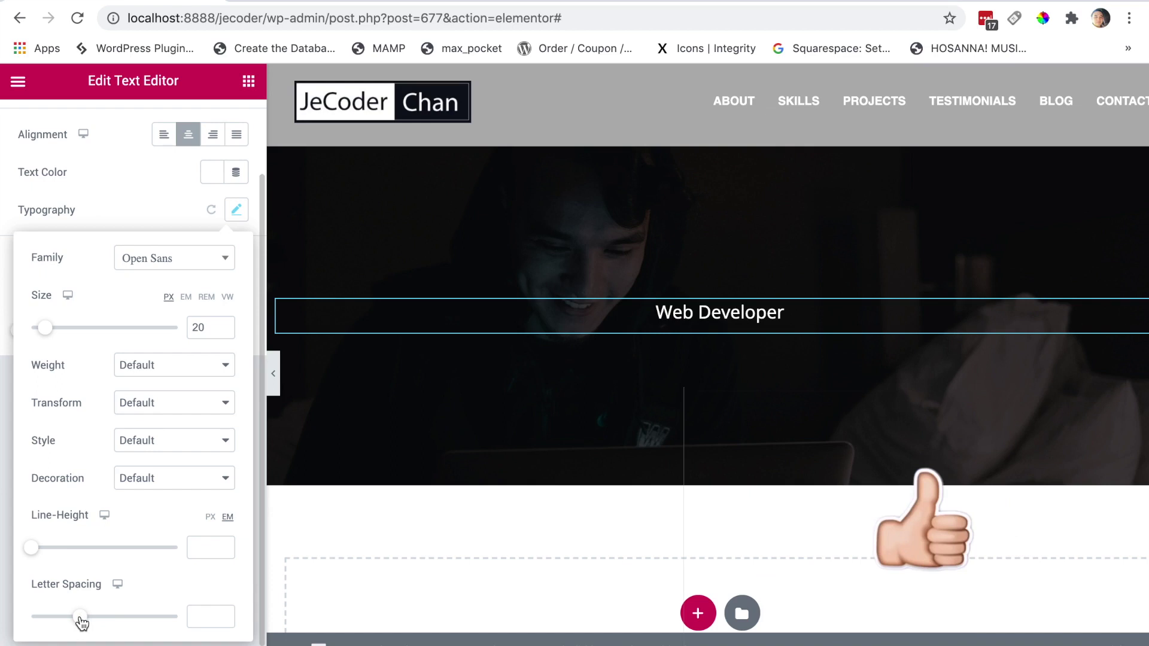
{"action": "left_click_drag", "start_coordinate": [82, 623], "coordinate": [108, 630]}
{"action": "left_click", "coordinate": [142, 207]}
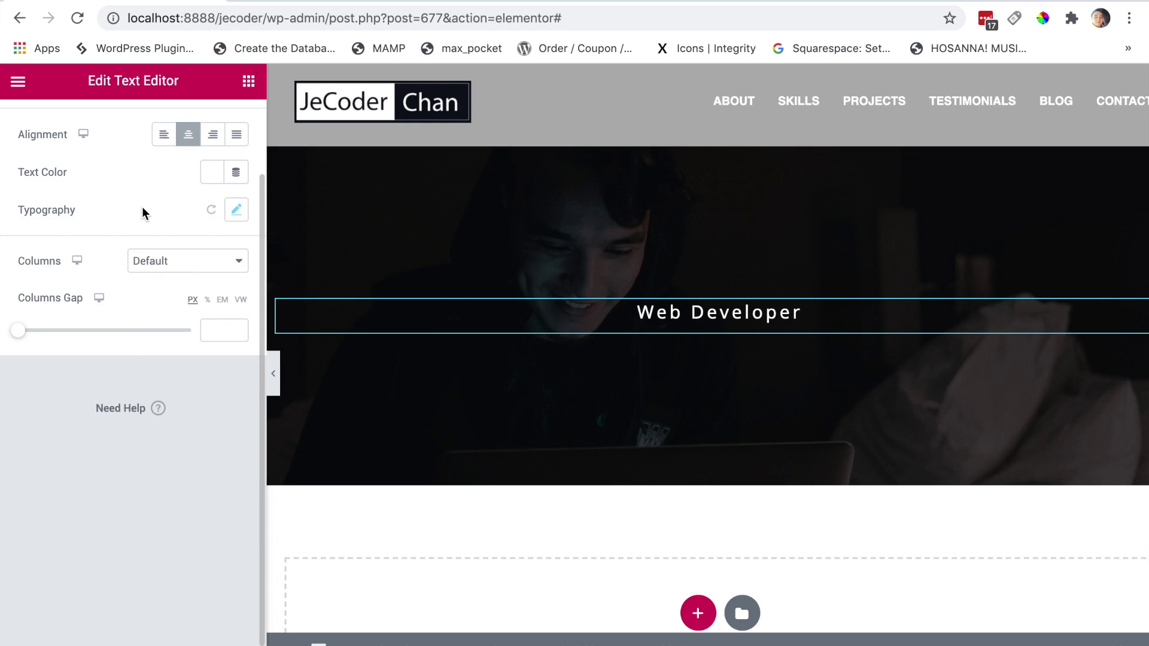
Add a Heading widget below the "Web Developer" text and enter the site owner's full name as its title.
{"action": "left_click", "coordinate": [247, 81]}
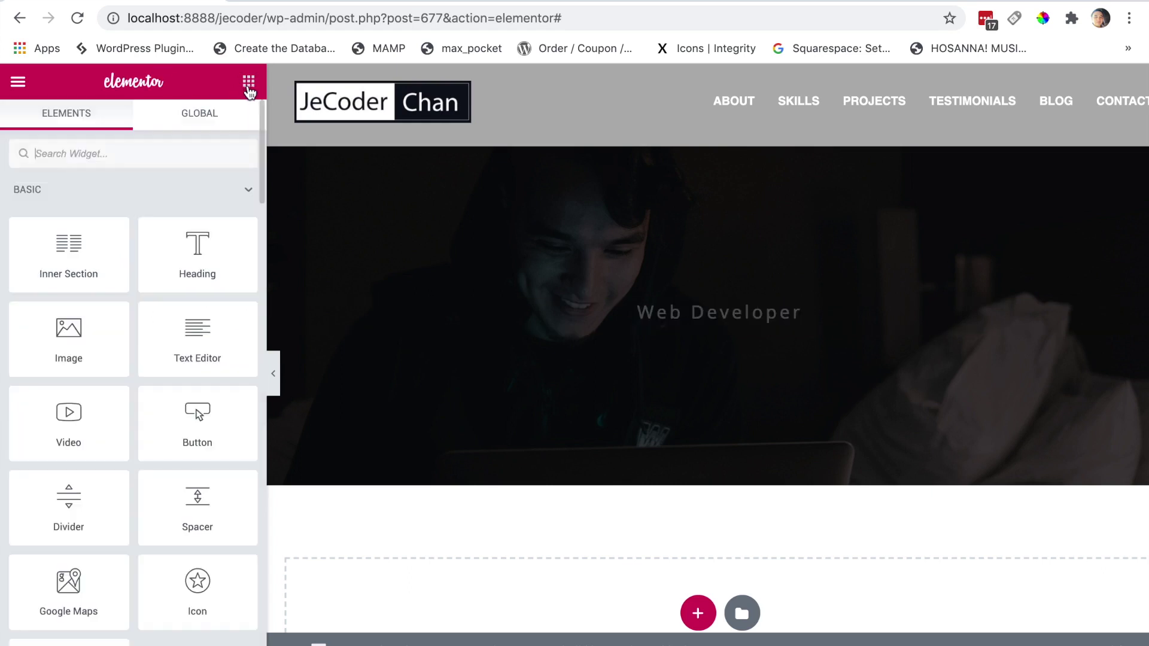
{"action": "left_click_drag", "start_coordinate": [192, 263], "coordinate": [671, 344]}
{"action": "left_click", "coordinate": [154, 264]}
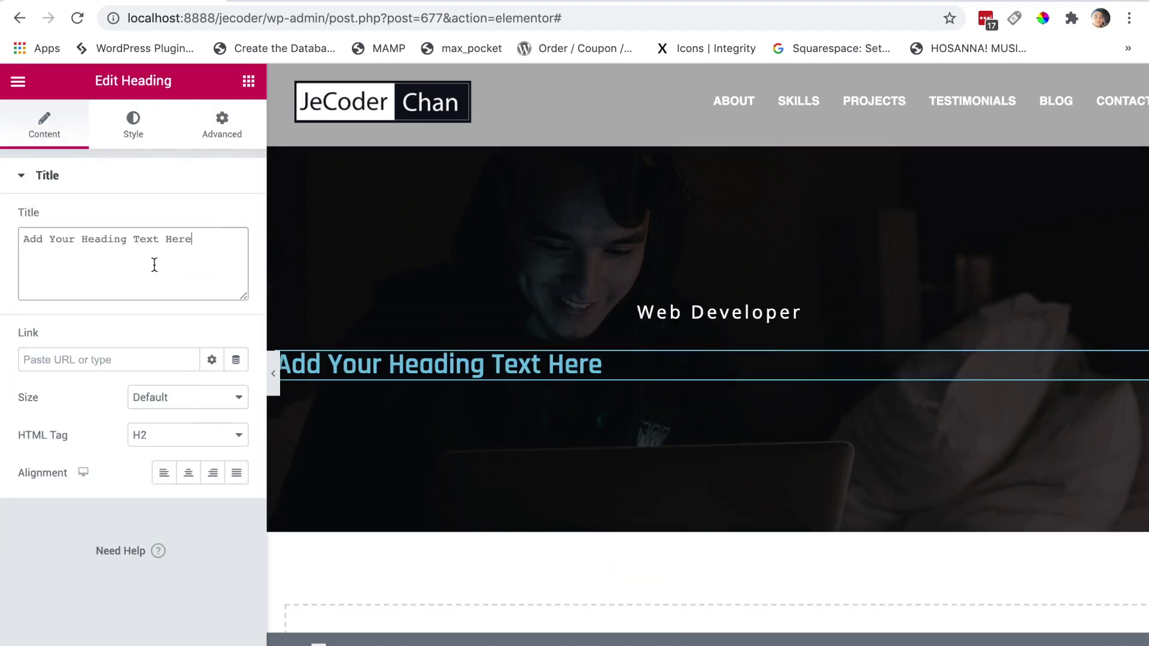
{"action": "left_click_drag", "start_coordinate": [199, 242], "coordinate": [1, 236]}
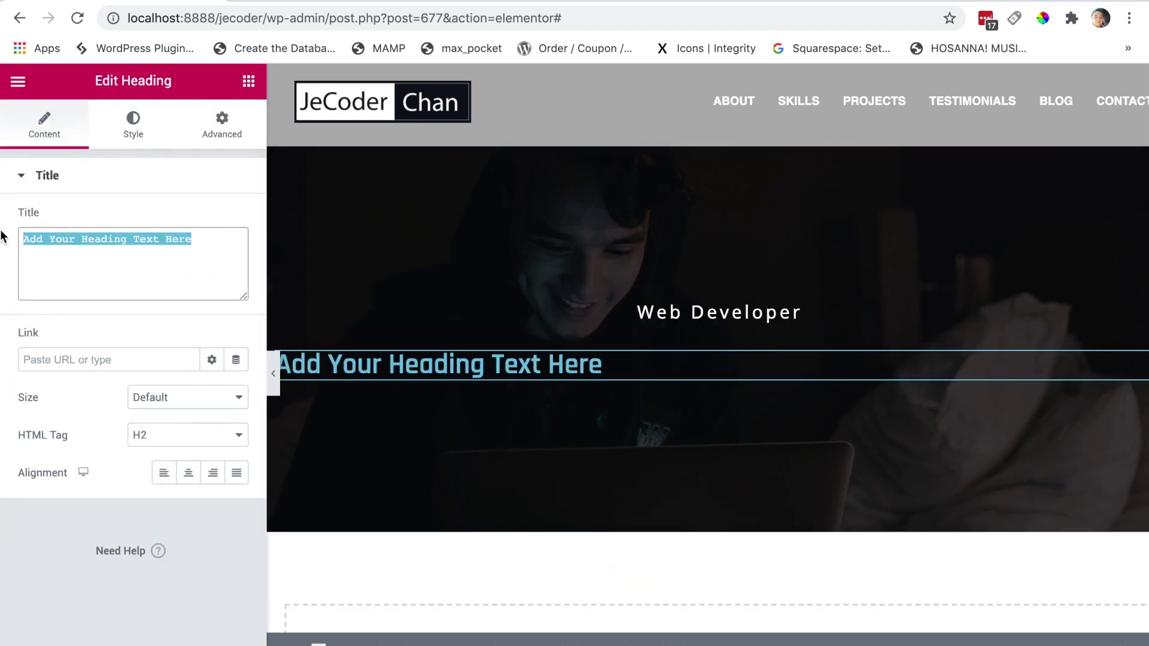
{"action": "type", "text": "Jecod"}
{"action": "key", "text": "BackSpace"}
{"action": "key", "text": "BackSpace"}
{"action": "key", "text": "BackSpace"}
{"action": "type", "text": "Coder"}
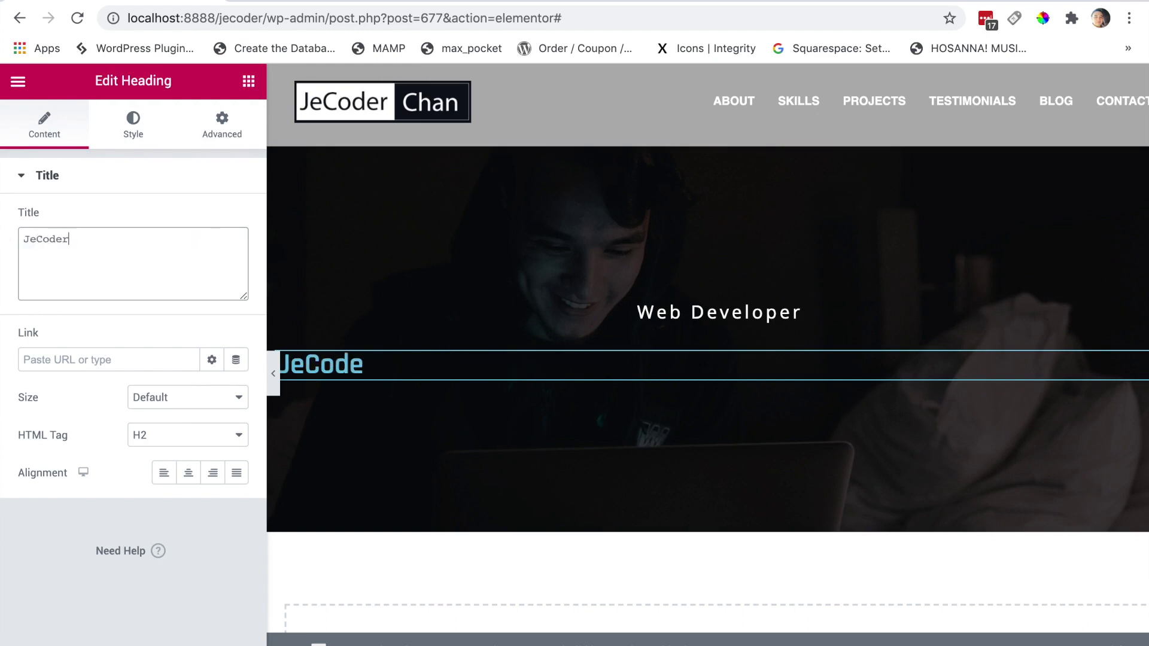
{"action": "type", "text": " Chan"}
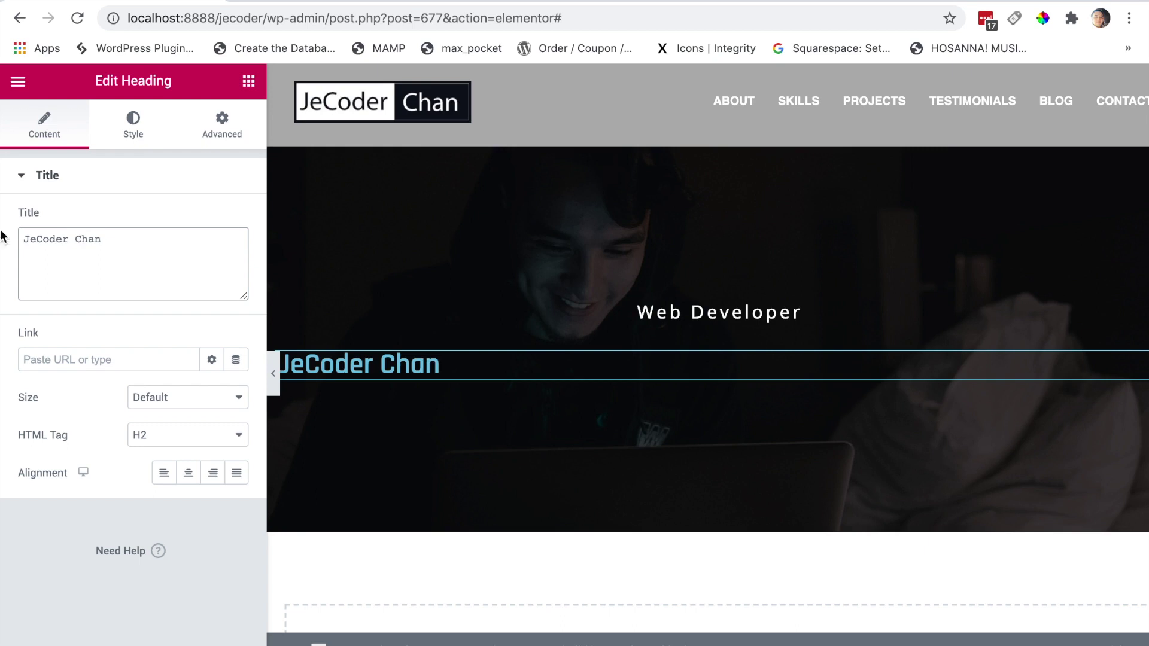
Center the name heading and set its HTML tag to H1.
{"action": "left_click", "coordinate": [188, 474]}
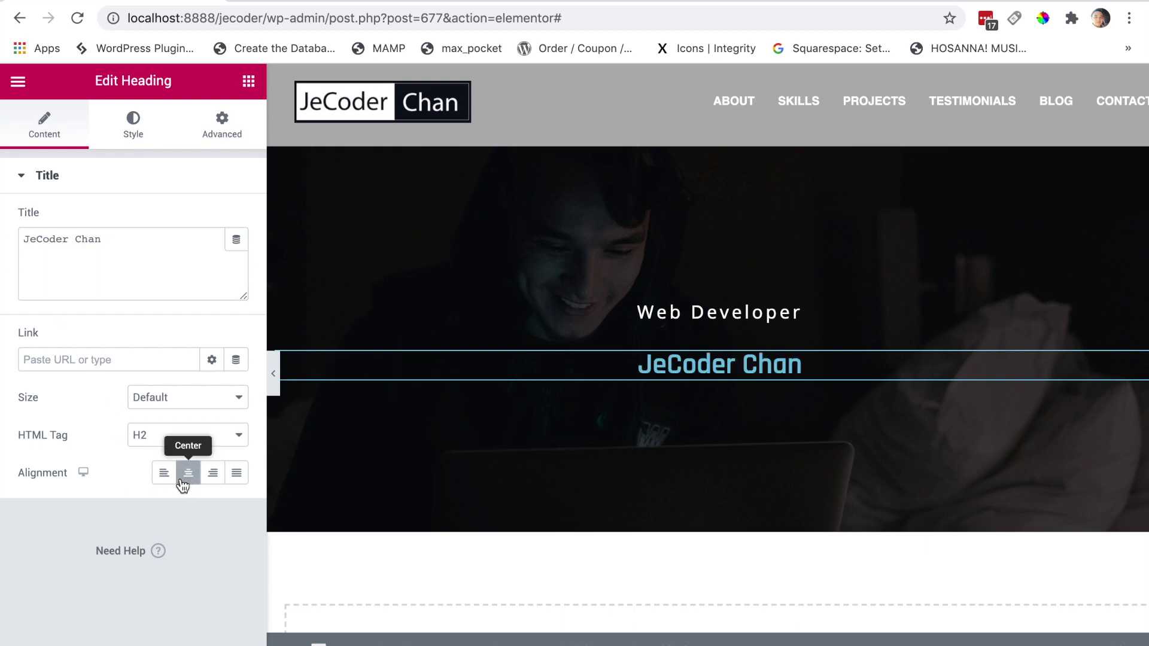
{"action": "left_click", "coordinate": [159, 436]}
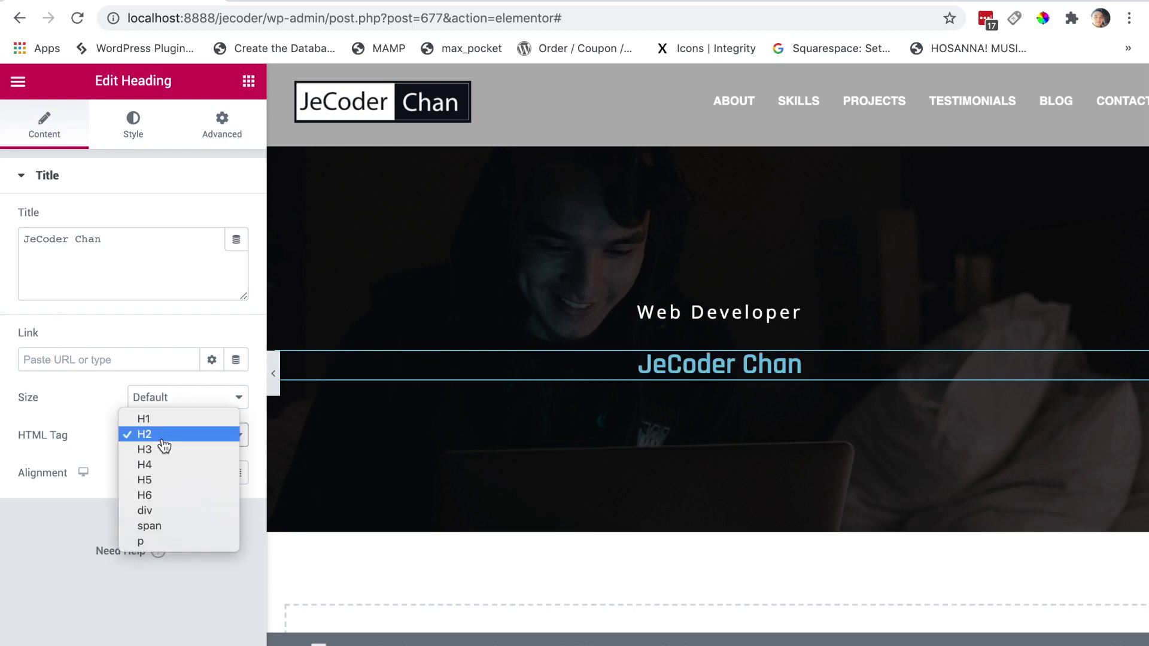
{"action": "left_click", "coordinate": [166, 418]}
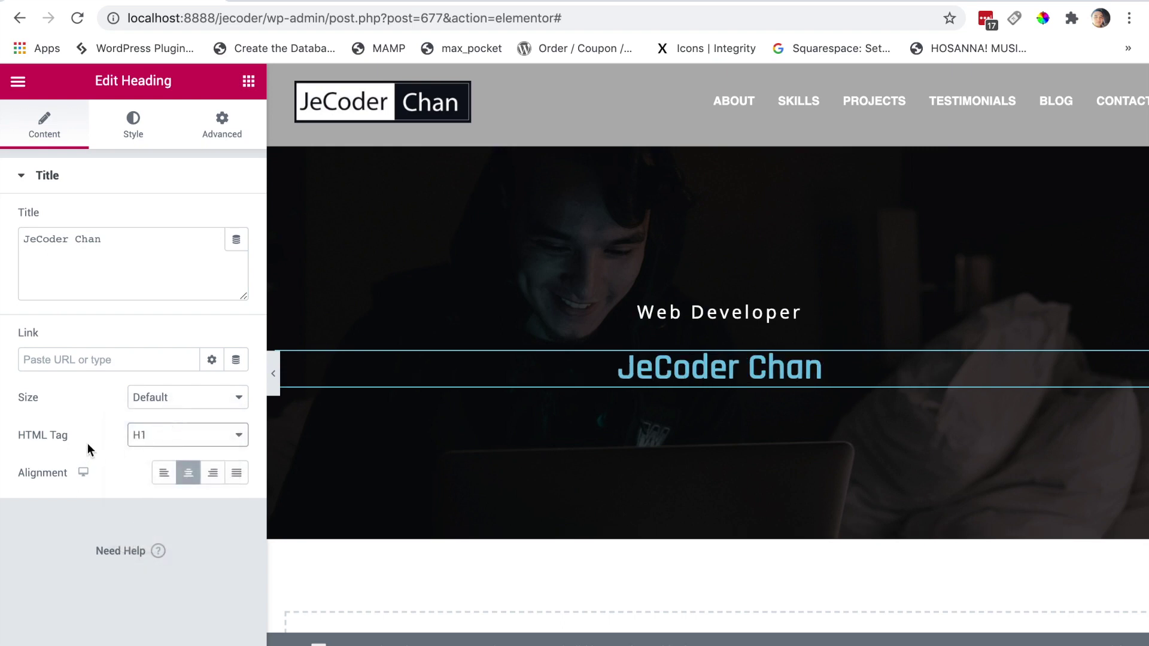
Set the name heading's text color to the crimson shade #E10558.
{"action": "left_click", "coordinate": [142, 399]}
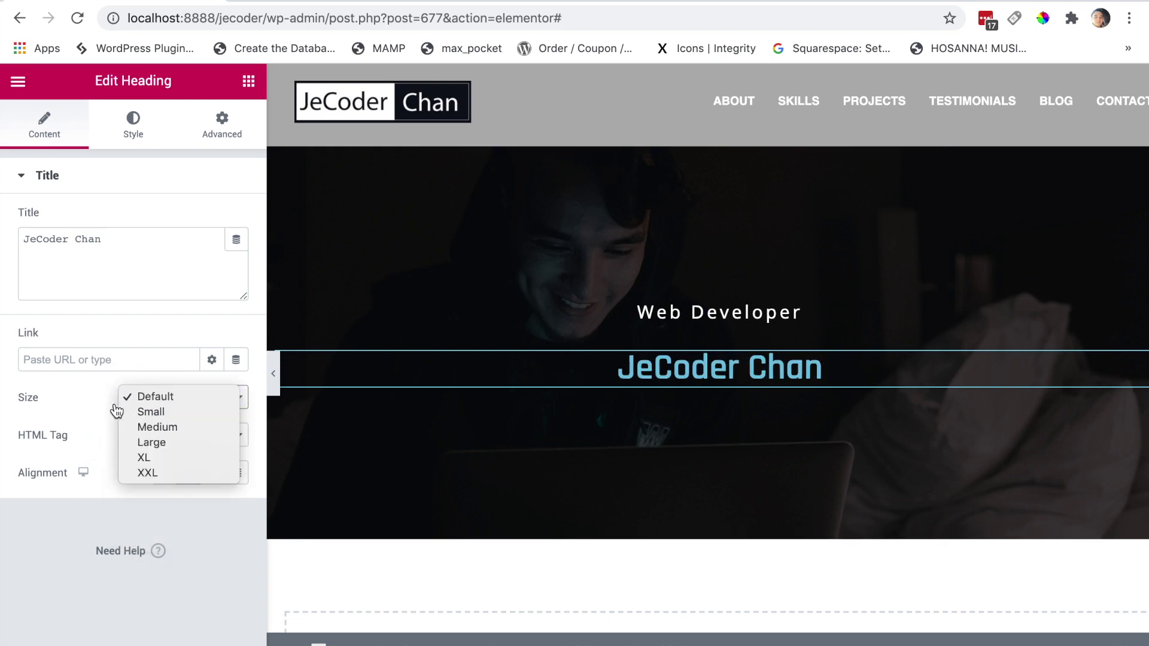
{"action": "left_click", "coordinate": [84, 397]}
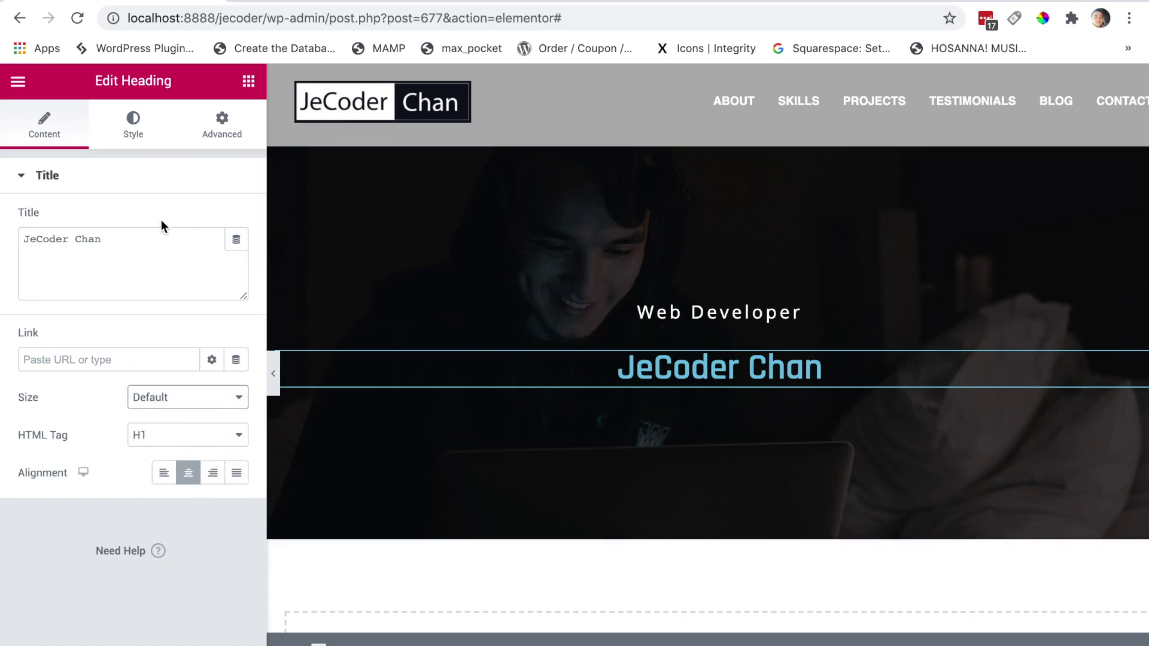
{"action": "left_click", "coordinate": [134, 127]}
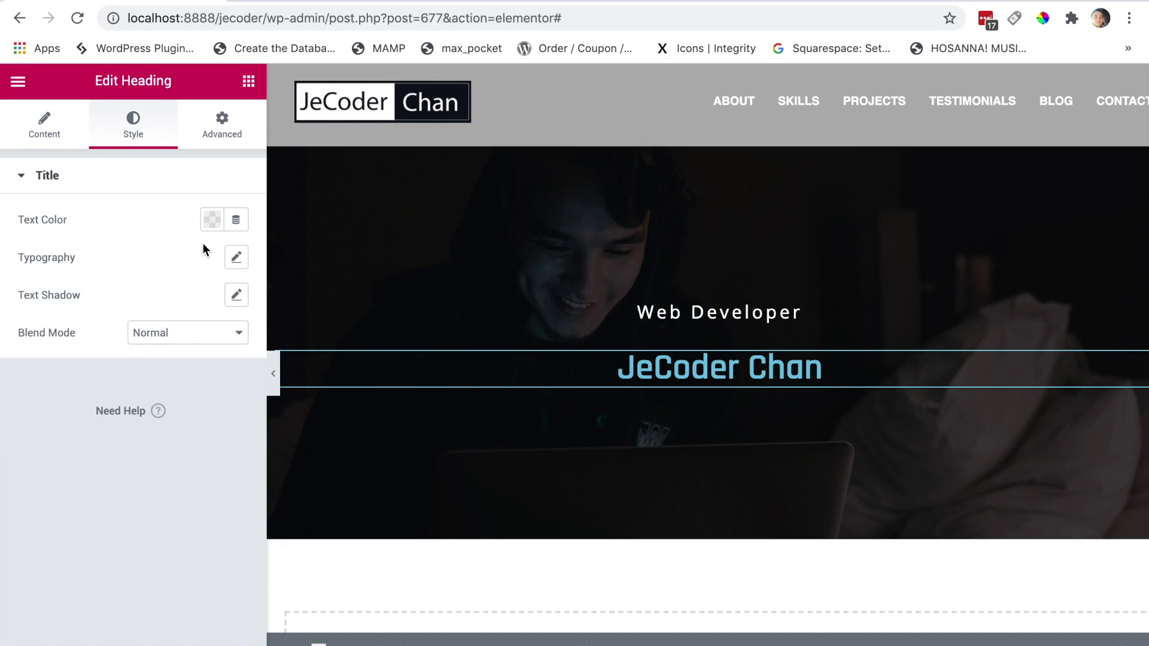
{"action": "left_click", "coordinate": [211, 223]}
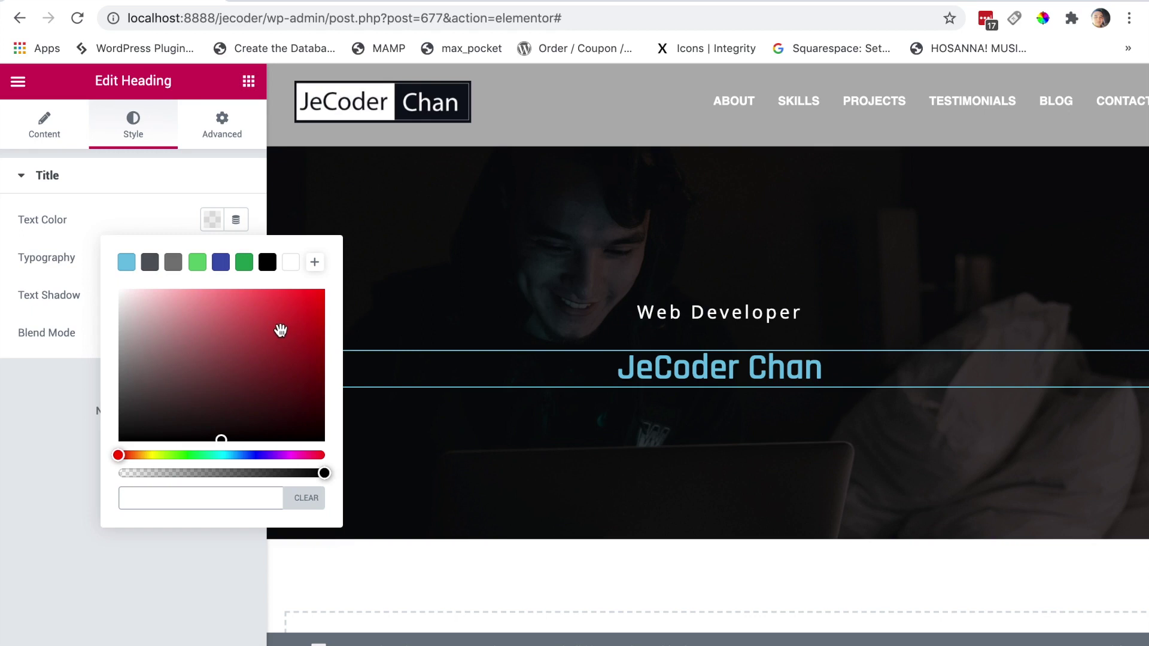
{"action": "left_click", "coordinate": [312, 455]}
{"action": "left_click", "coordinate": [290, 342]}
{"action": "left_click_drag", "start_coordinate": [300, 324], "coordinate": [321, 307]}
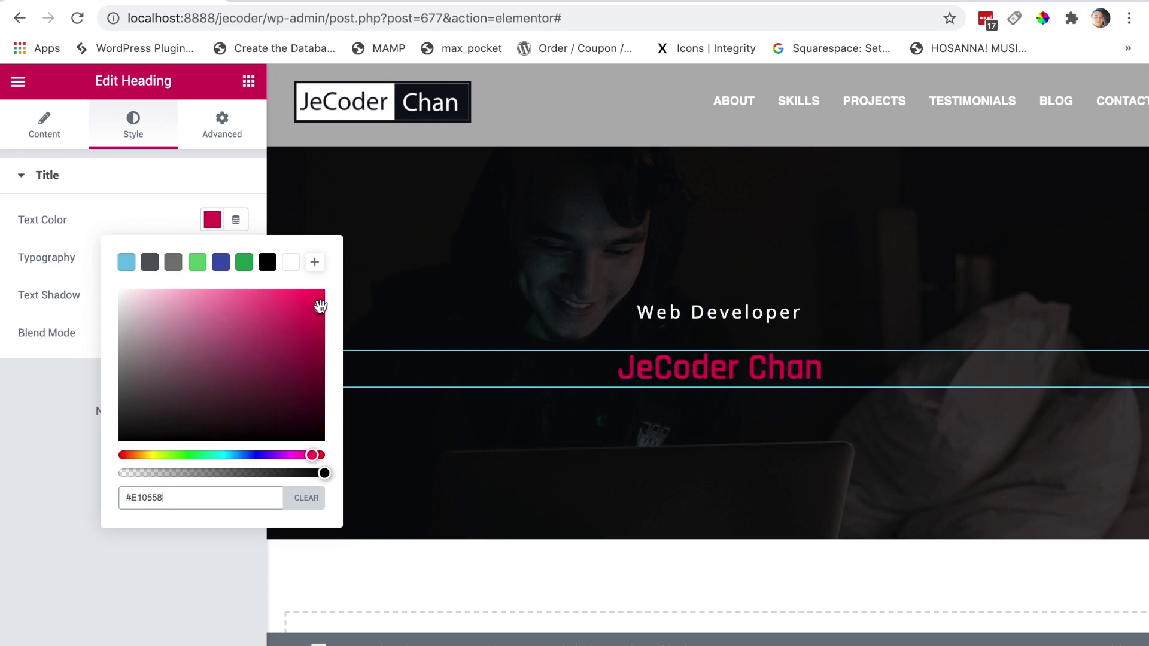
{"action": "left_click", "coordinate": [168, 207]}
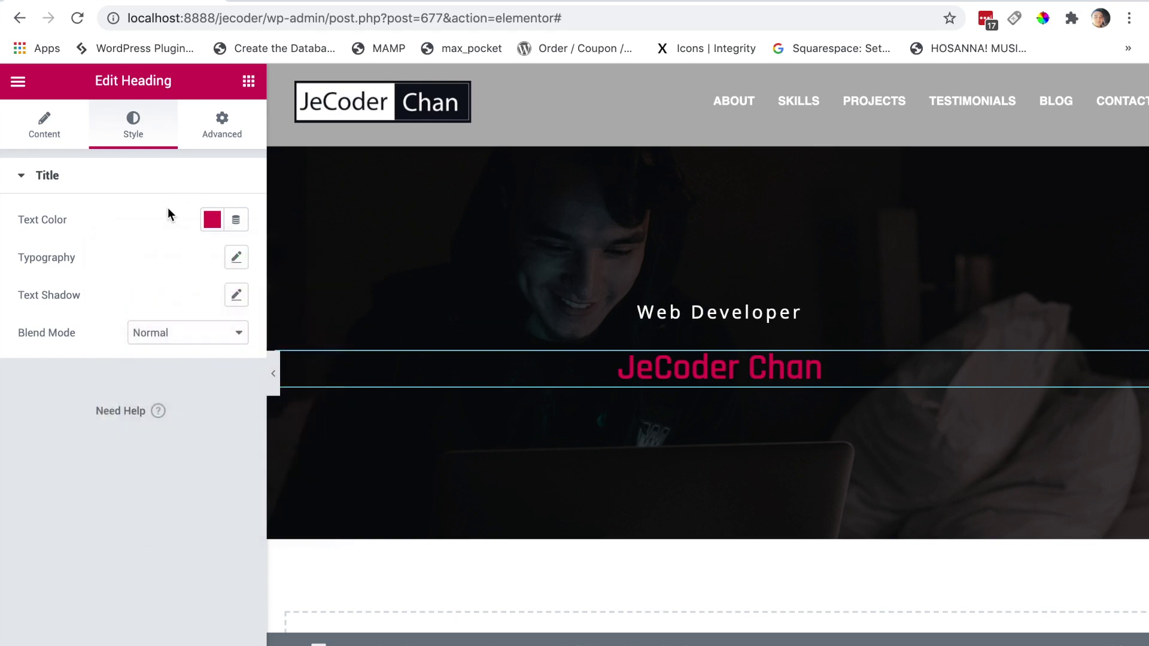
Try the Open Sans font family on the name heading in its typography settings.
{"action": "left_click", "coordinate": [236, 259]}
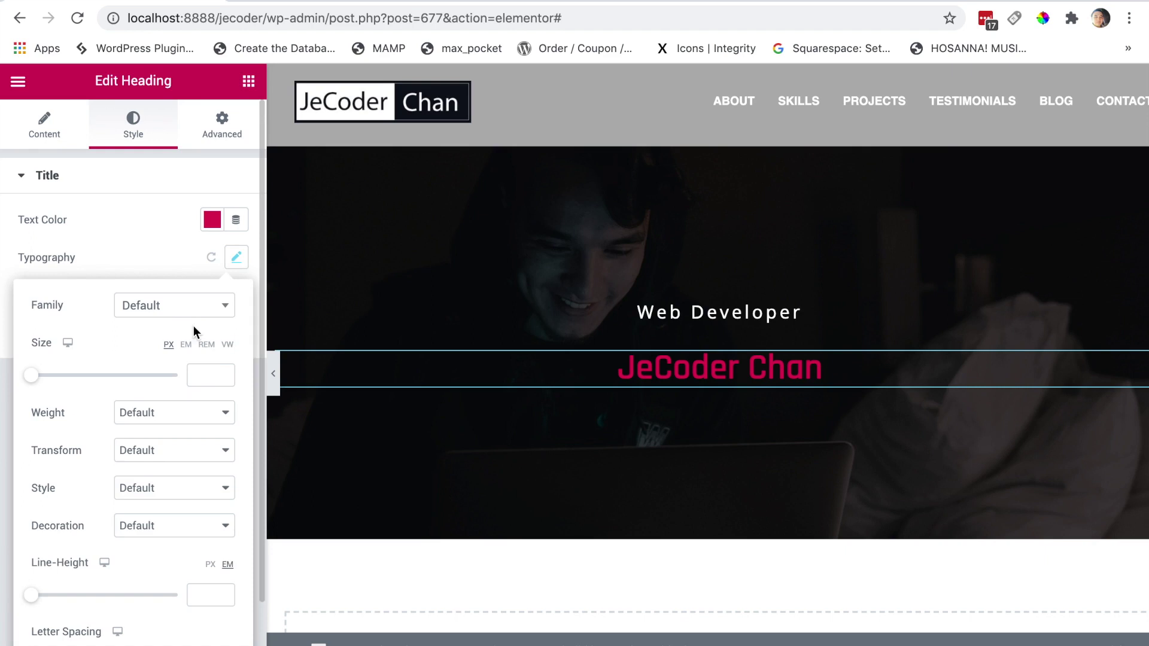
{"action": "left_click", "coordinate": [207, 310]}
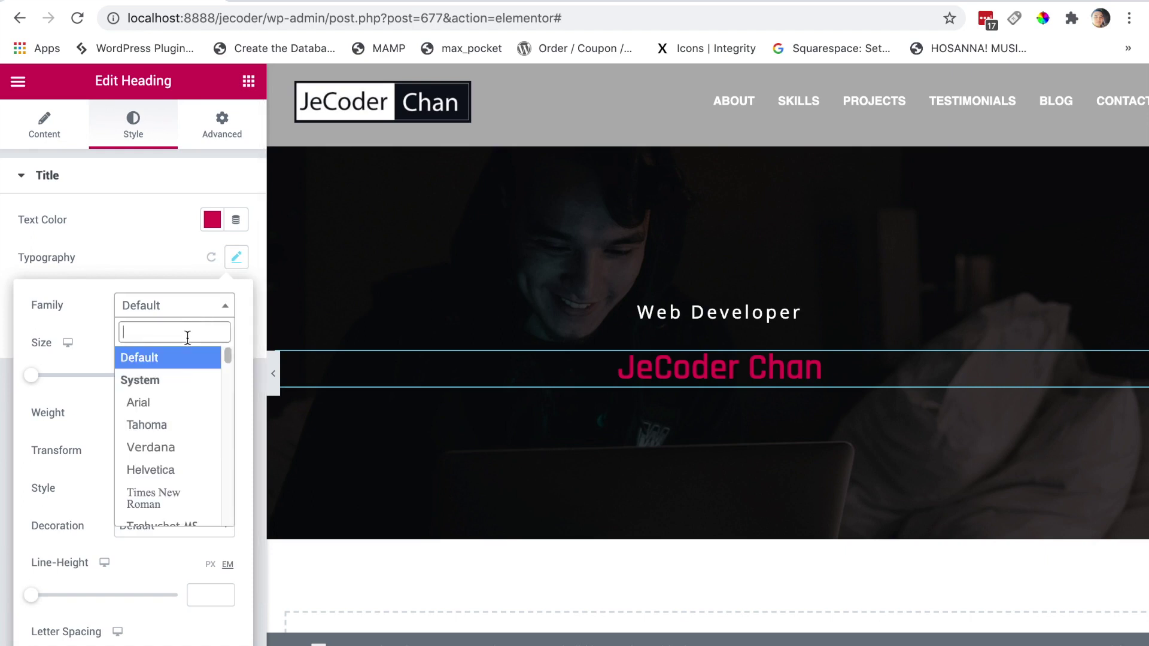
{"action": "type", "text": "aope"}
{"action": "key", "text": "BackSpace"}
{"action": "type", "text": "pen"}
{"action": "key", "text": "BackSpace"}
{"action": "key", "text": "BackSpace"}
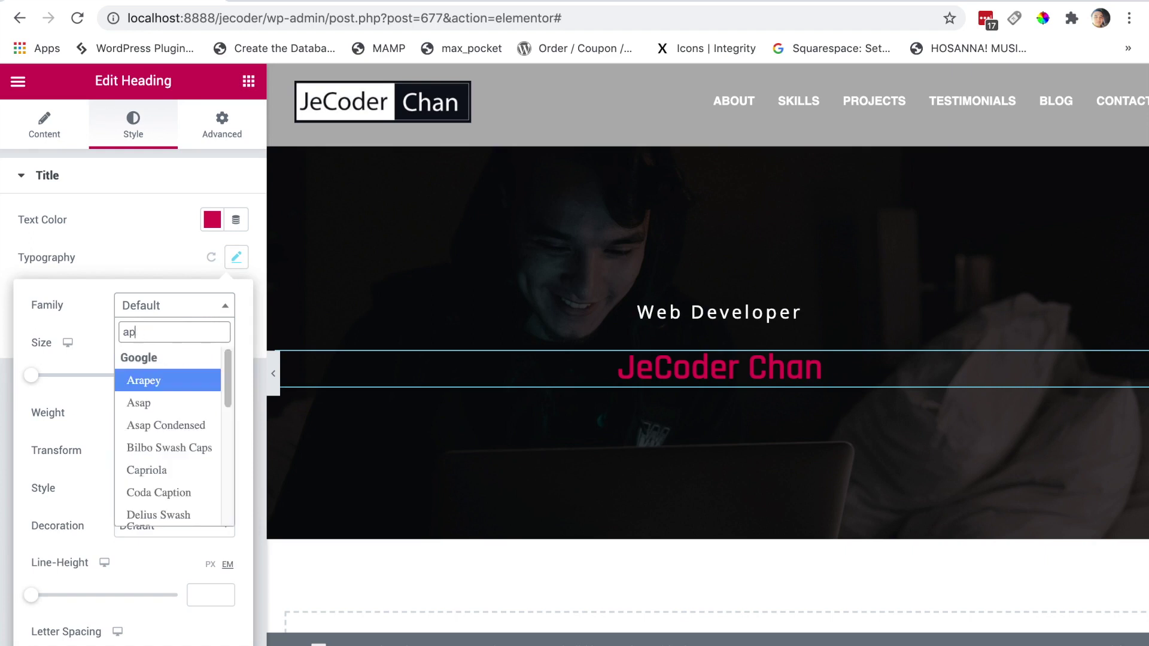
{"action": "key", "text": "BackSpace"}
{"action": "key", "text": "BackSpace"}
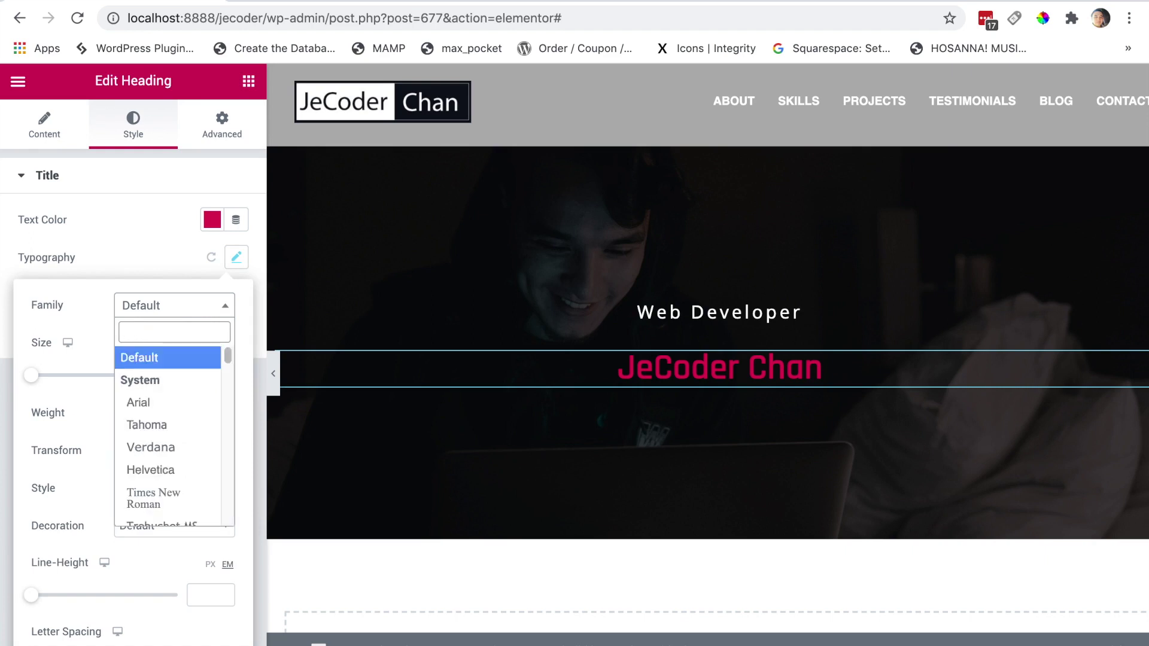
{"action": "type", "text": "open"}
{"action": "key", "text": "Return"}
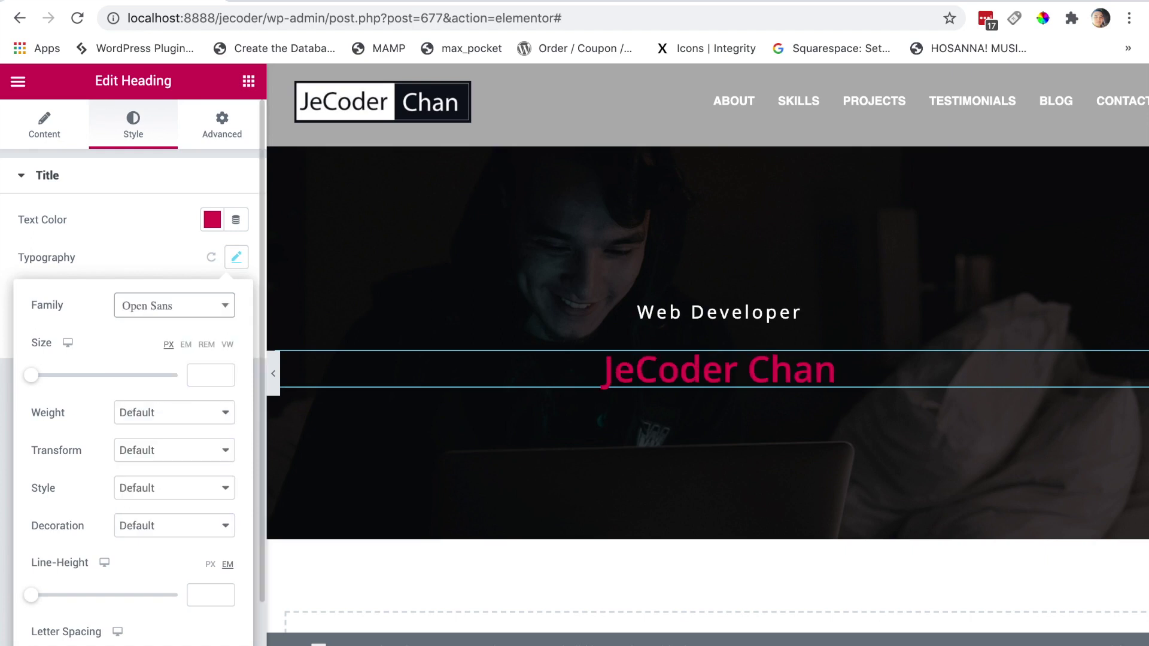
Return the name heading's font family to Default.
{"action": "left_click", "coordinate": [173, 319]}
{"action": "left_click_drag", "start_coordinate": [227, 462], "coordinate": [226, 329]}
{"action": "left_click", "coordinate": [170, 361]}
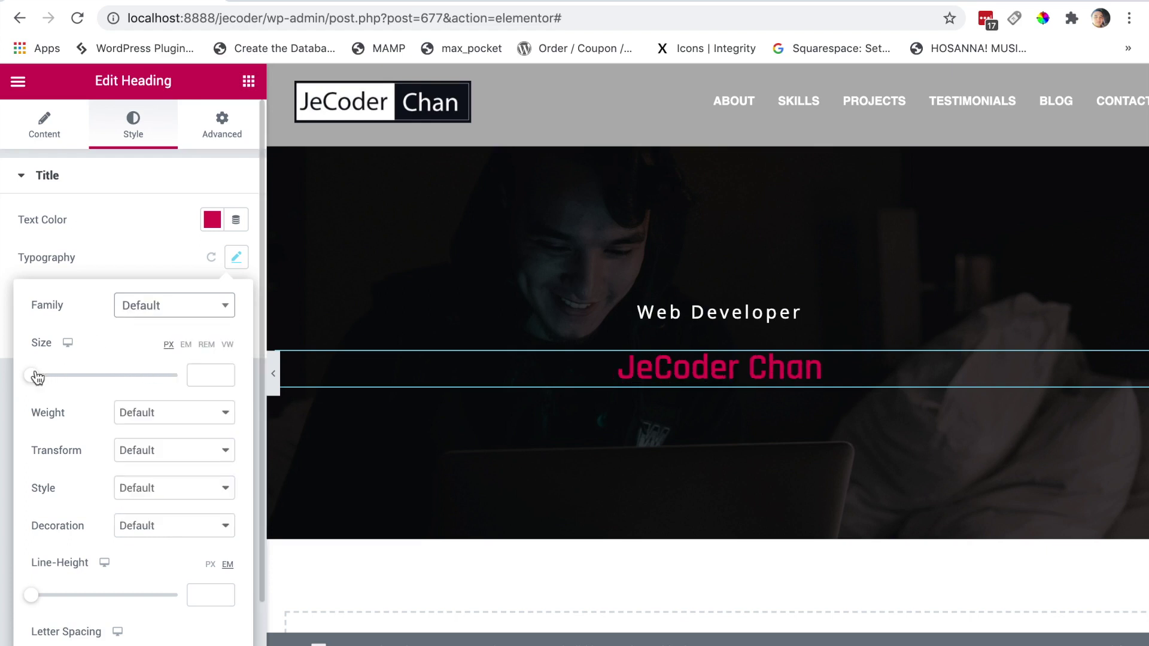
Set the name heading's font size to 90 px and compare it with the heading on the reference site.
{"action": "left_click_drag", "start_coordinate": [38, 381], "coordinate": [103, 379]}
{"action": "left_click", "coordinate": [294, 3]}
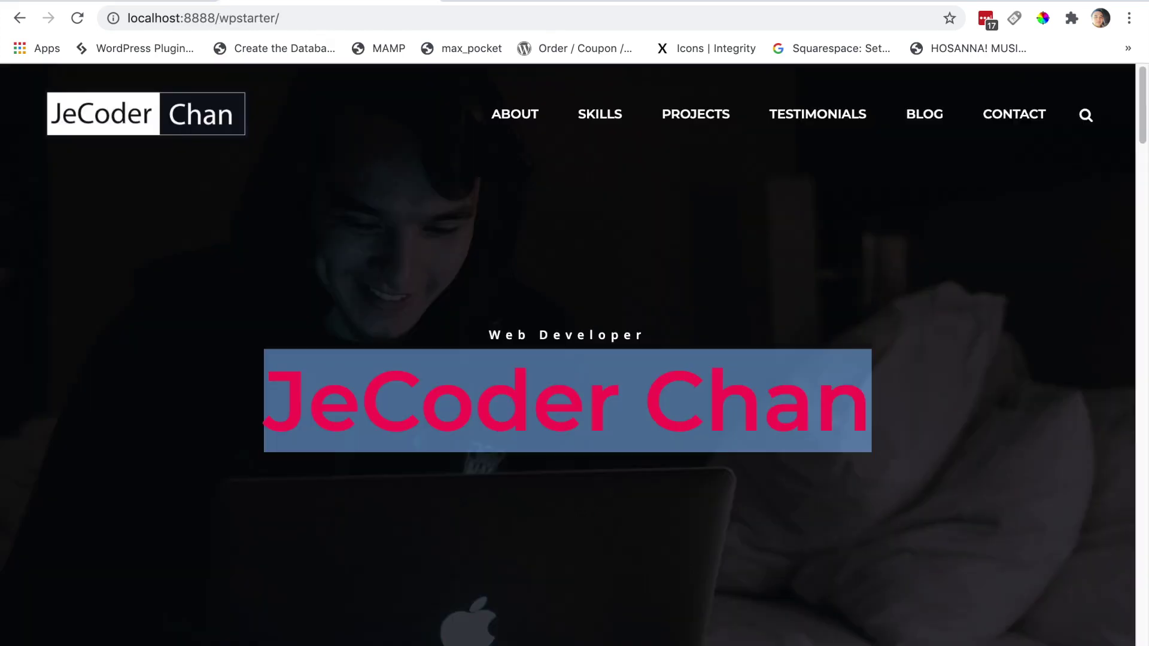
{"action": "left_click", "coordinate": [165, 5]}
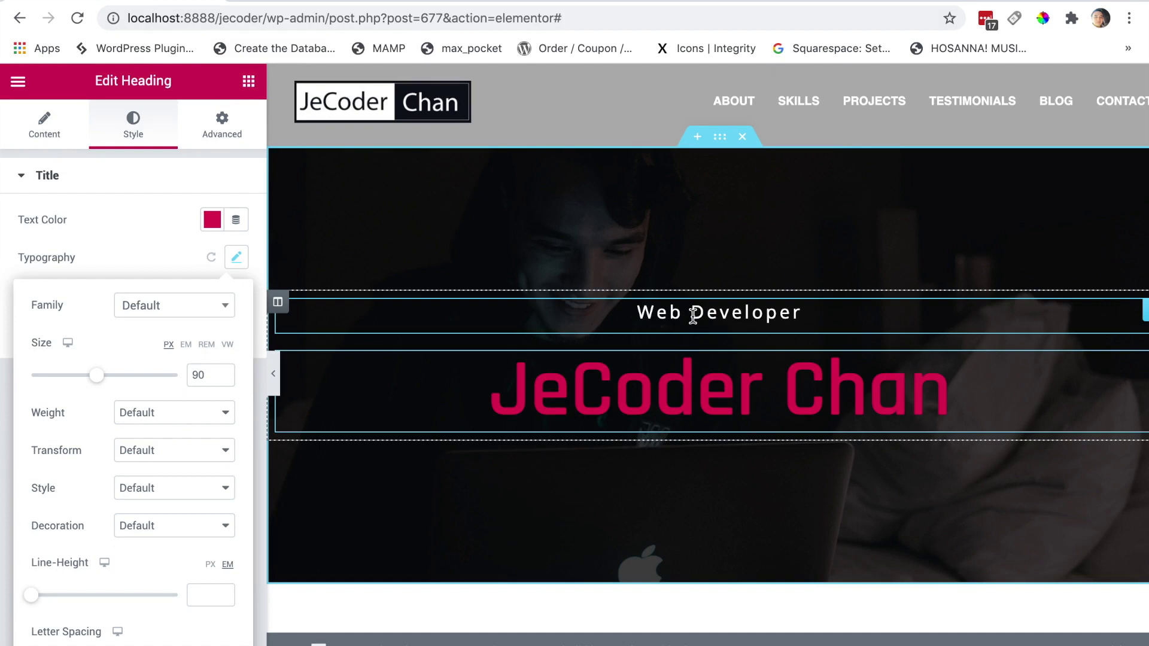
{"action": "left_click", "coordinate": [236, 258]}
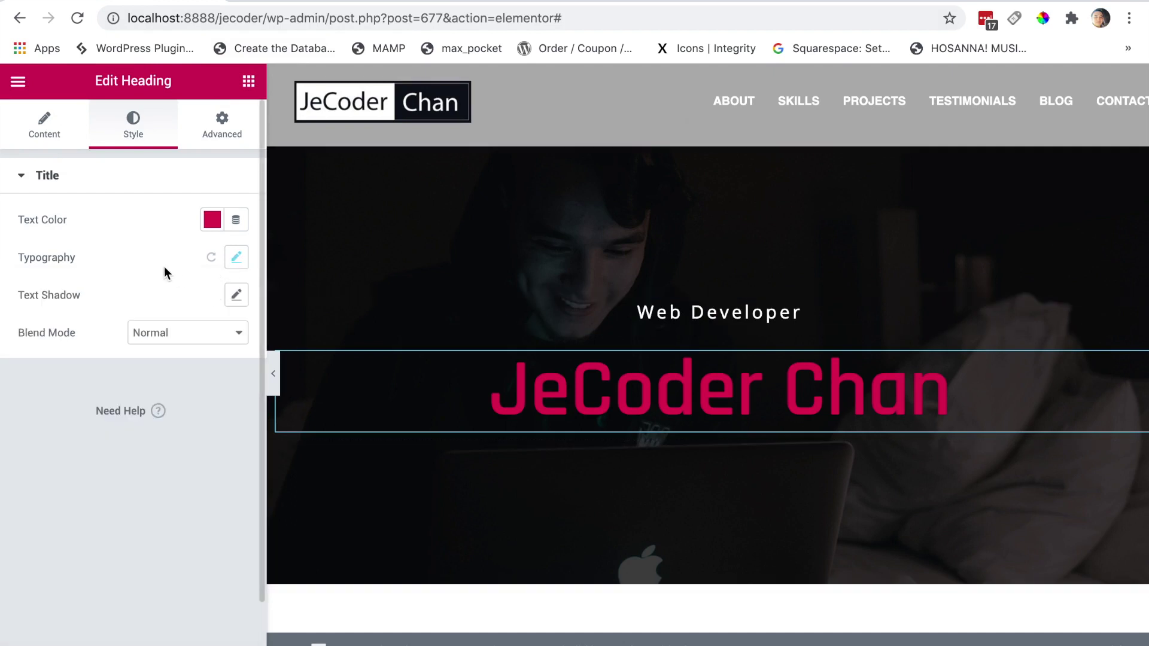
{"action": "left_click", "coordinate": [237, 258]}
{"action": "left_click", "coordinate": [159, 254]}
Unlink the name heading's margins and set its top margin to -20 px.
{"action": "left_click", "coordinate": [220, 124]}
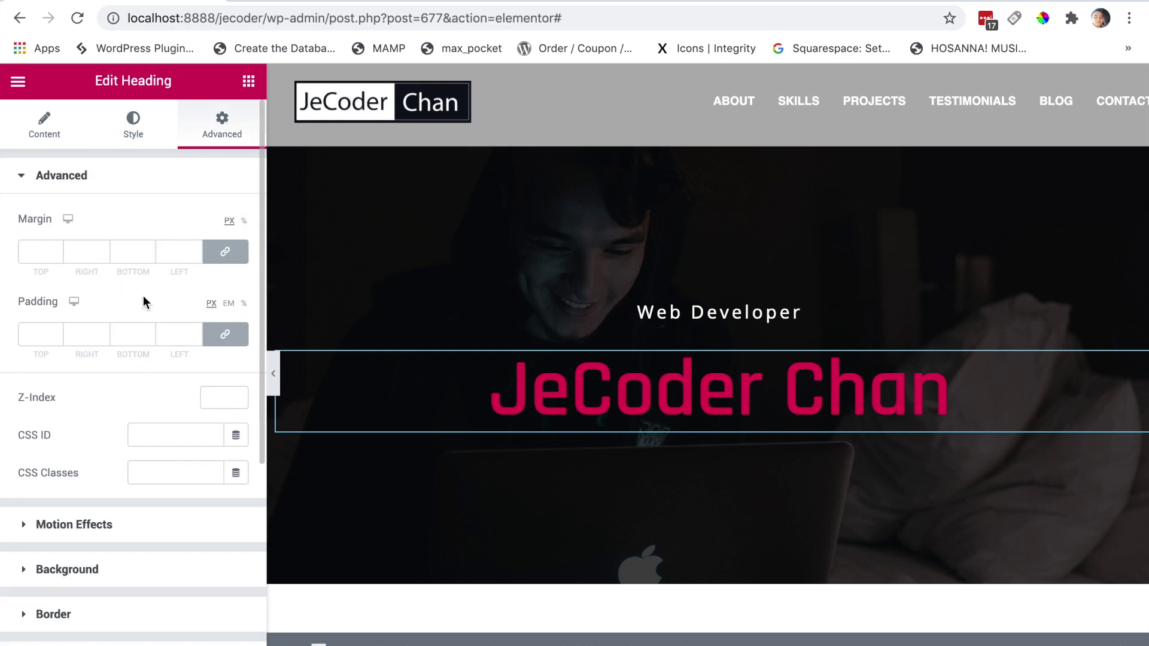
{"action": "left_click", "coordinate": [227, 253]}
{"action": "left_click", "coordinate": [33, 253]}
{"action": "type", "text": "20"}
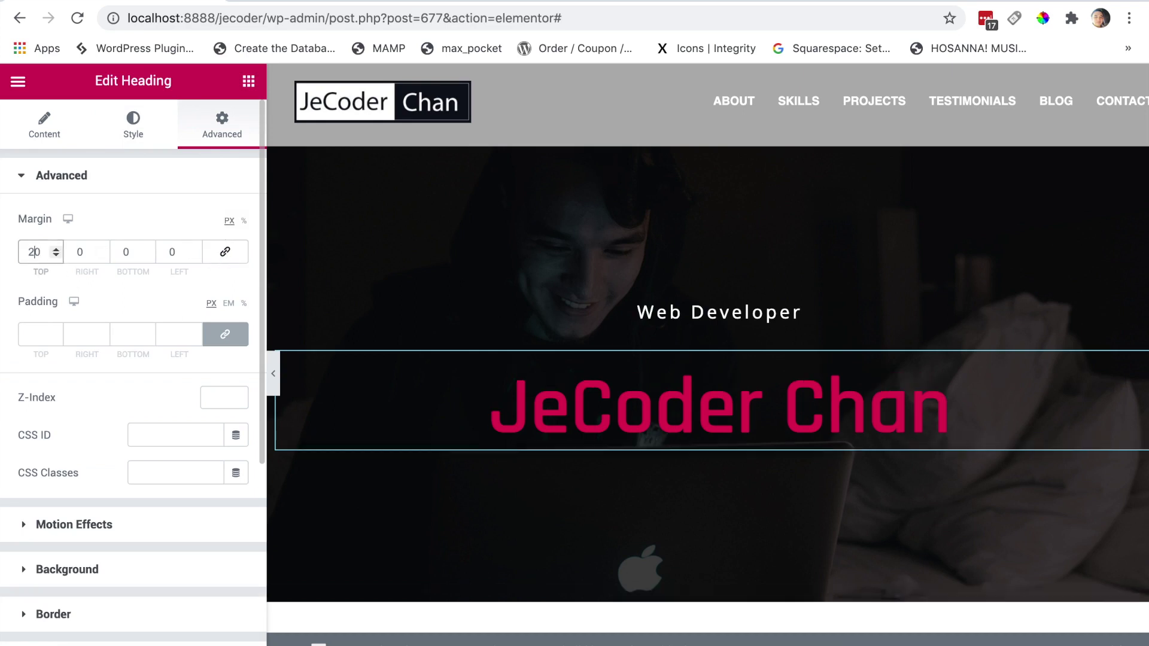
{"action": "left_click", "coordinate": [29, 252]}
{"action": "type", "text": "-"}
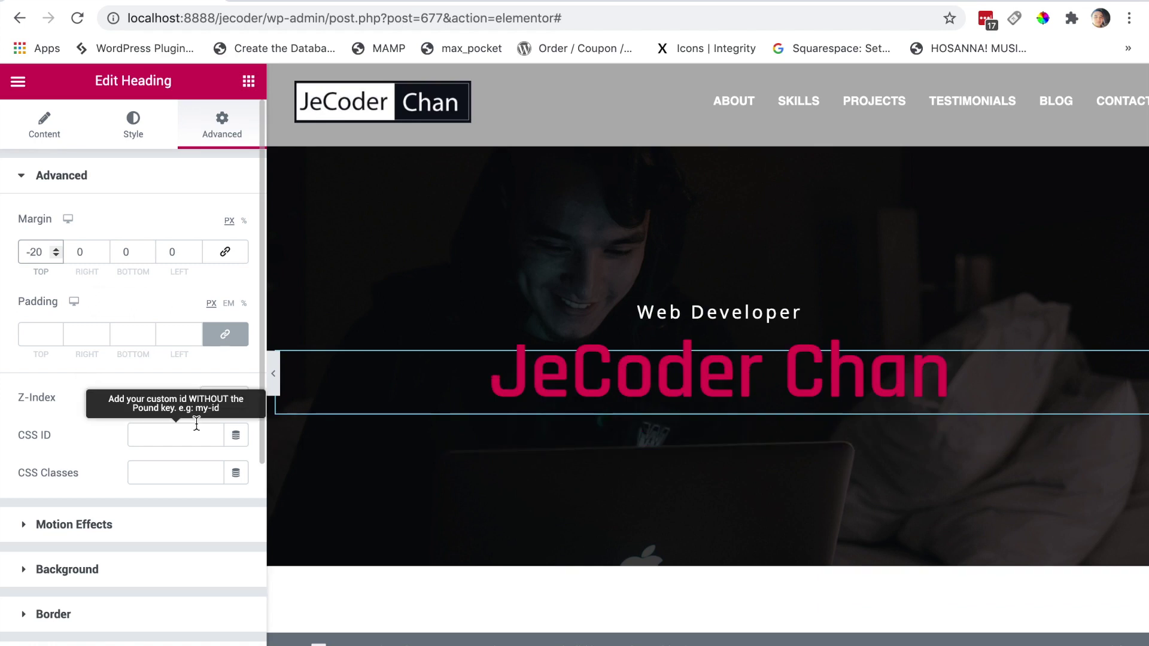
Check the hero on the reference site and set the hero section's height to Fit To Screen.
{"action": "left_click", "coordinate": [720, 142]}
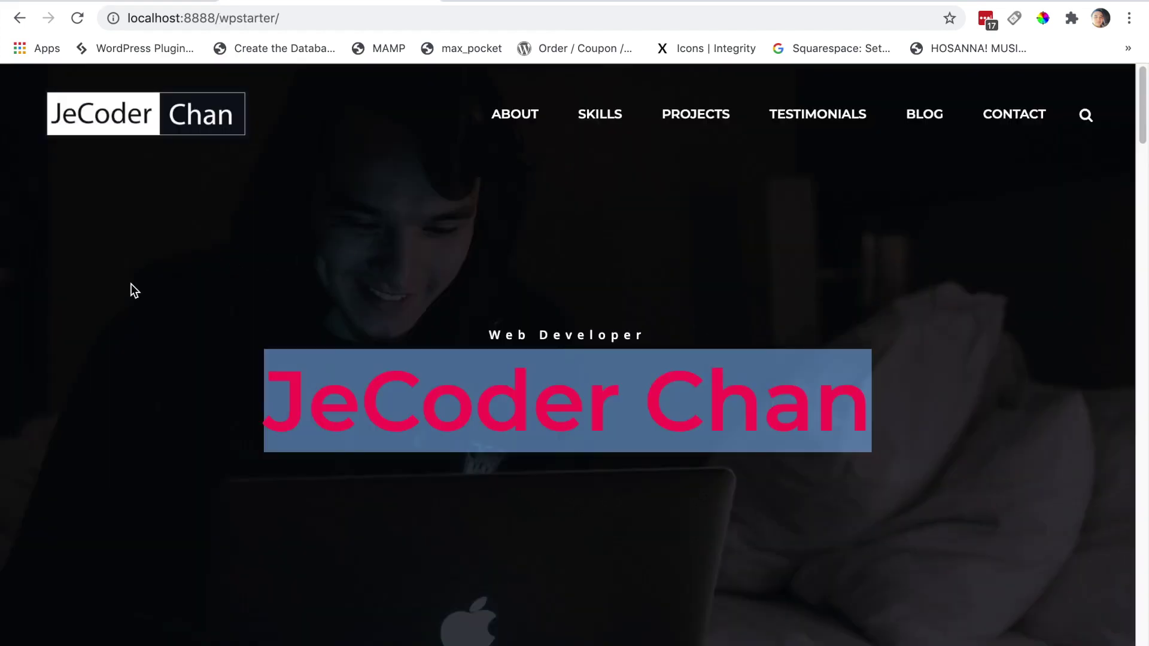
{"action": "left_click", "coordinate": [131, 285]}
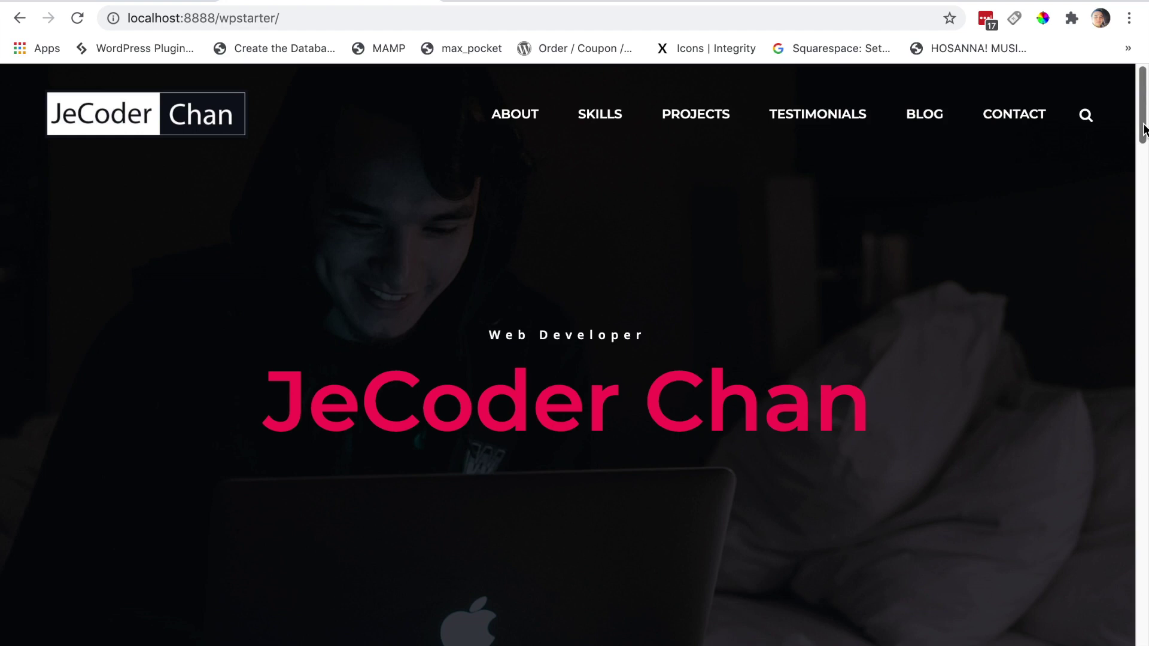
{"action": "left_click", "coordinate": [123, 3]}
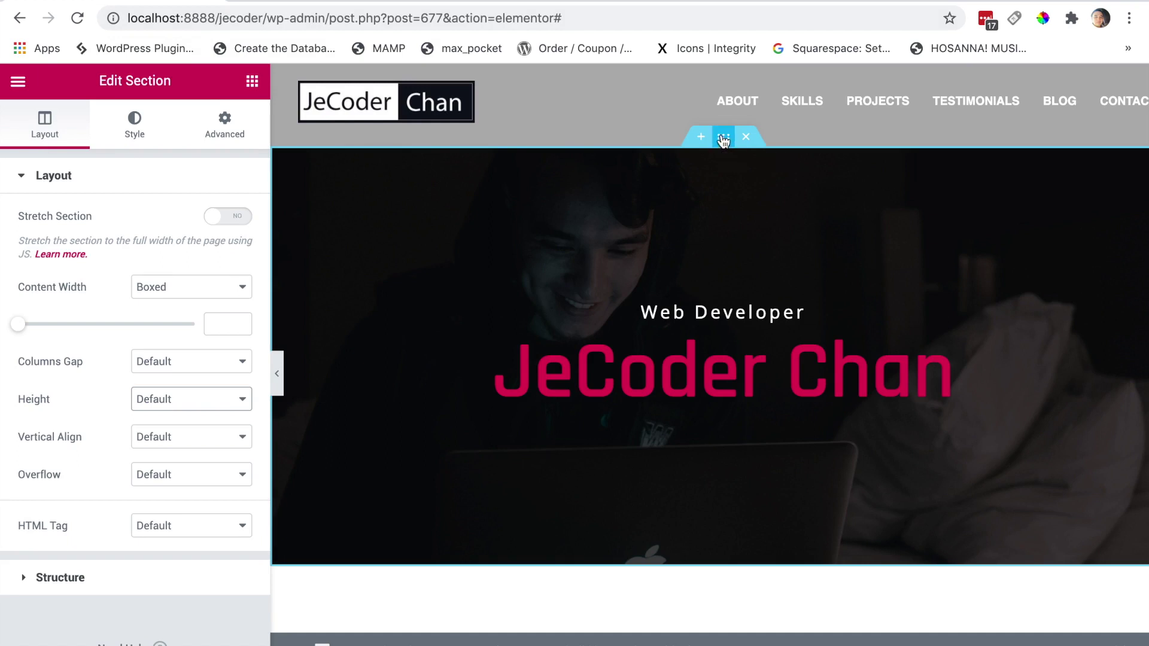
{"action": "left_click", "coordinate": [45, 131]}
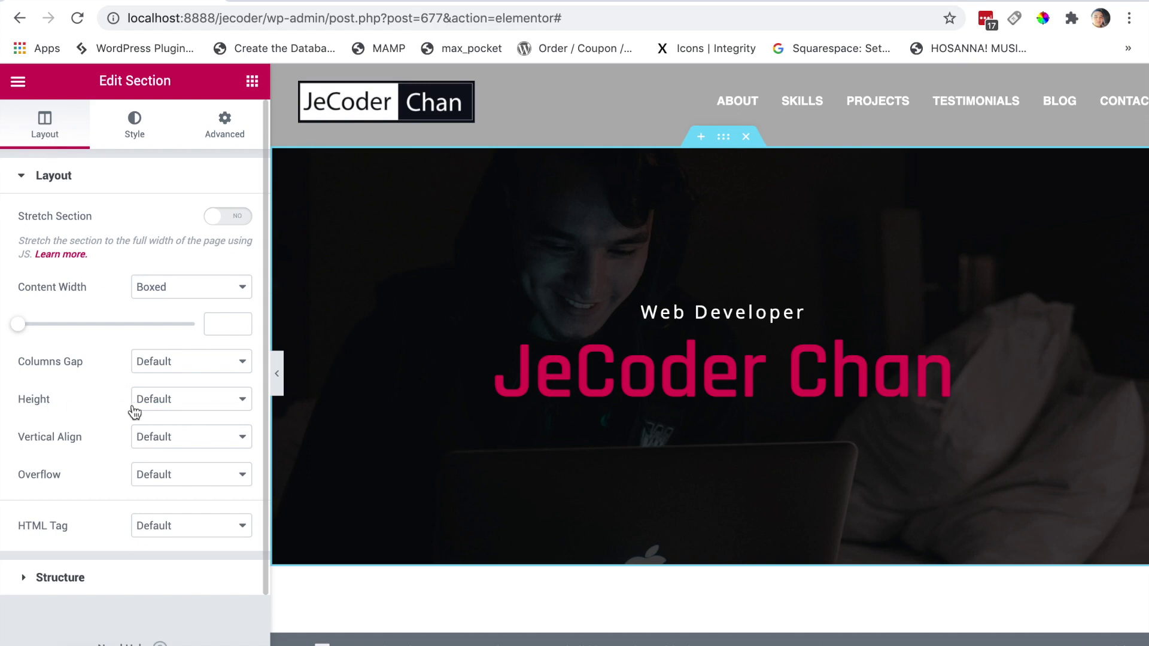
{"action": "left_click", "coordinate": [174, 401]}
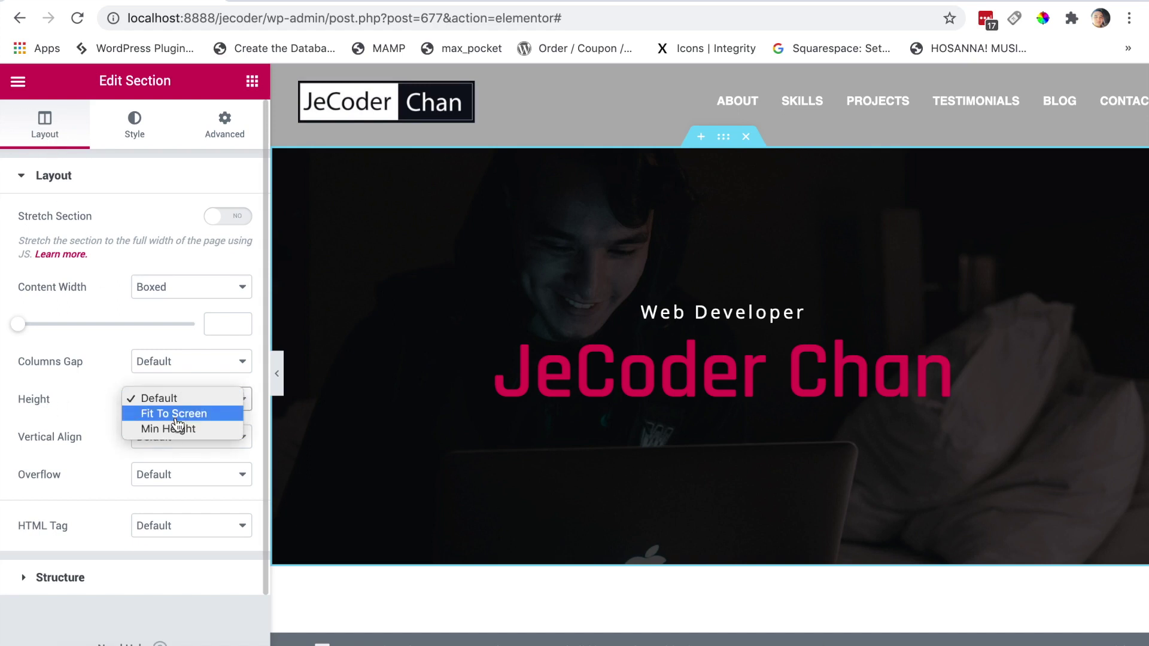
{"action": "left_click", "coordinate": [178, 415]}
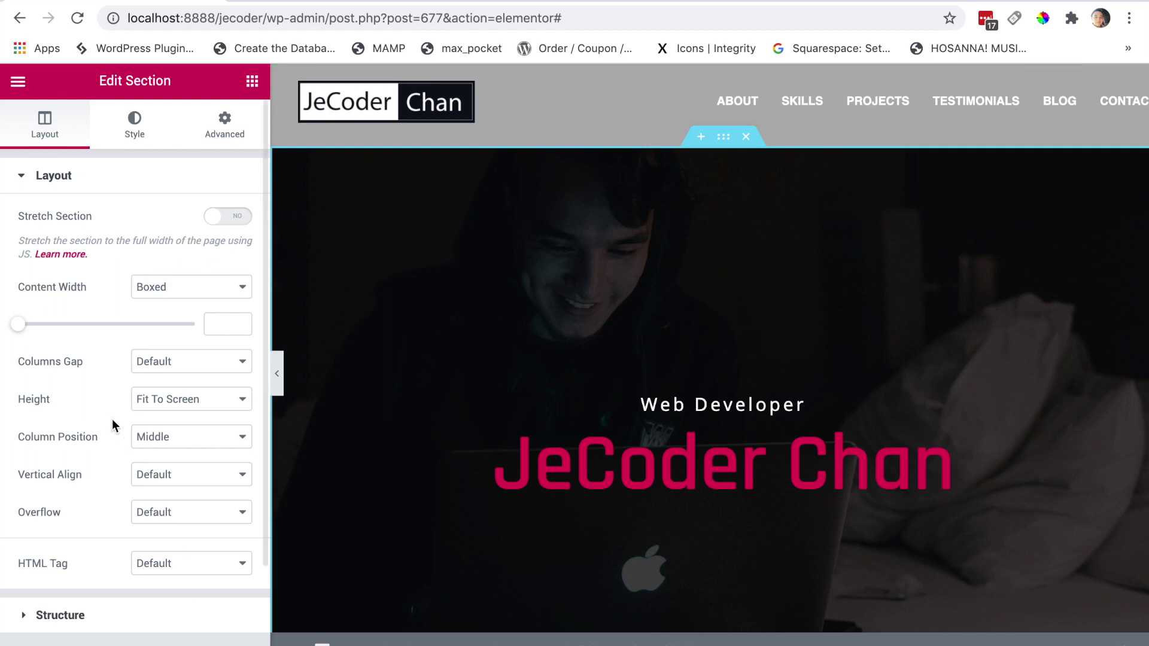
Open the live view of the page being edited in a separate browser tab.
{"action": "left_click", "coordinate": [18, 81]}
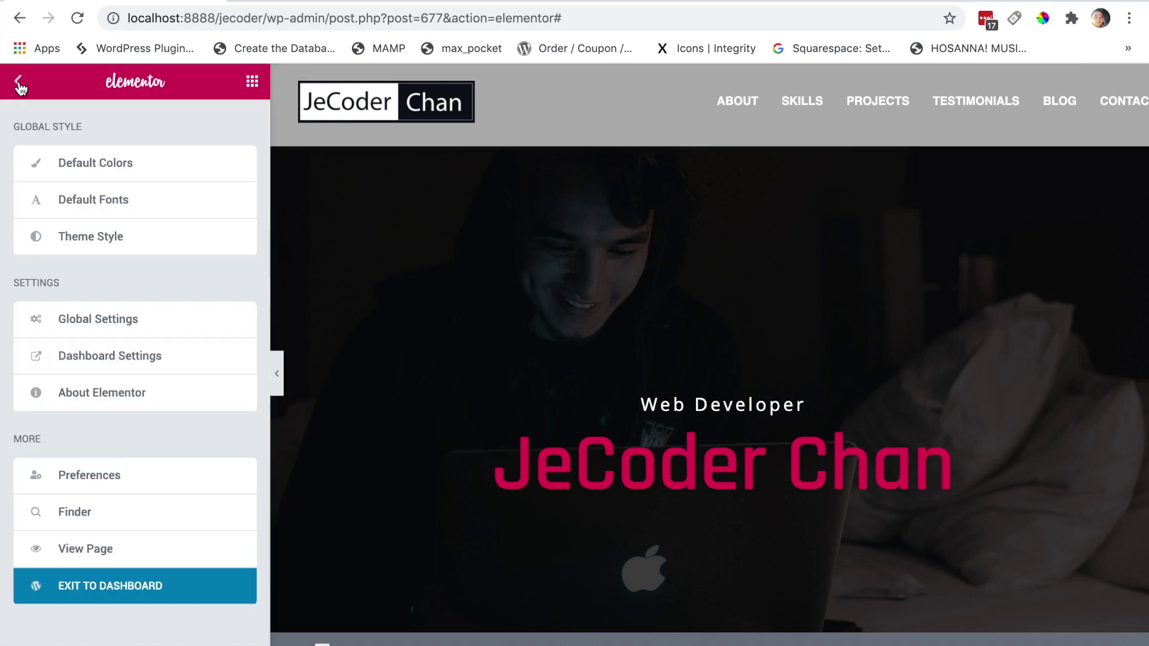
{"action": "right_click", "coordinate": [75, 549]}
{"action": "left_click", "coordinate": [131, 421]}
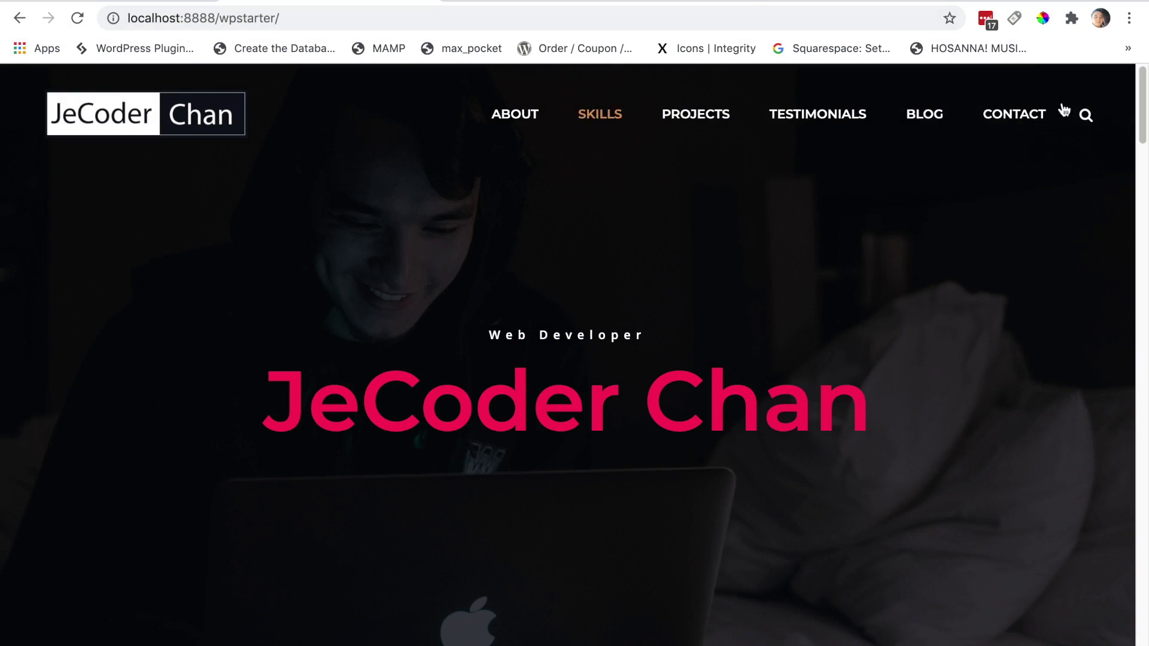
Examine the transition from the hero to the About me section on the reference site.
{"action": "scroll", "coordinate": [1145, 123], "scroll_direction": "down", "scroll_amount": 1}
{"action": "scroll", "coordinate": [1145, 123], "scroll_direction": "down", "scroll_amount": 10}
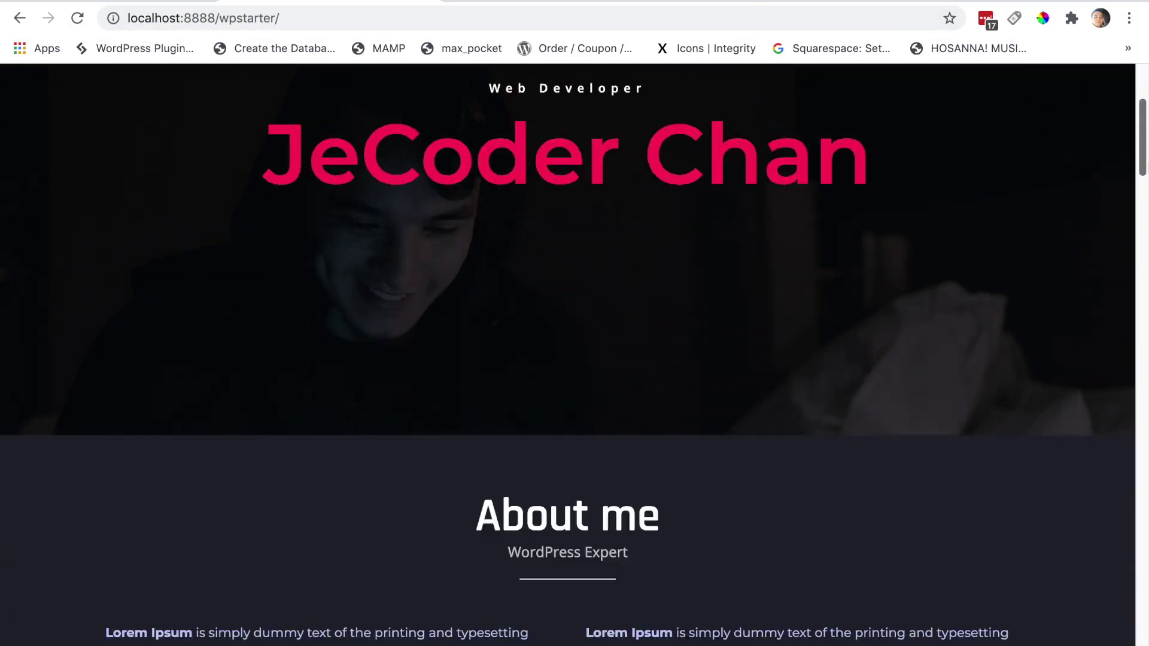
{"action": "scroll", "coordinate": [1145, 123], "scroll_direction": "down", "scroll_amount": 6}
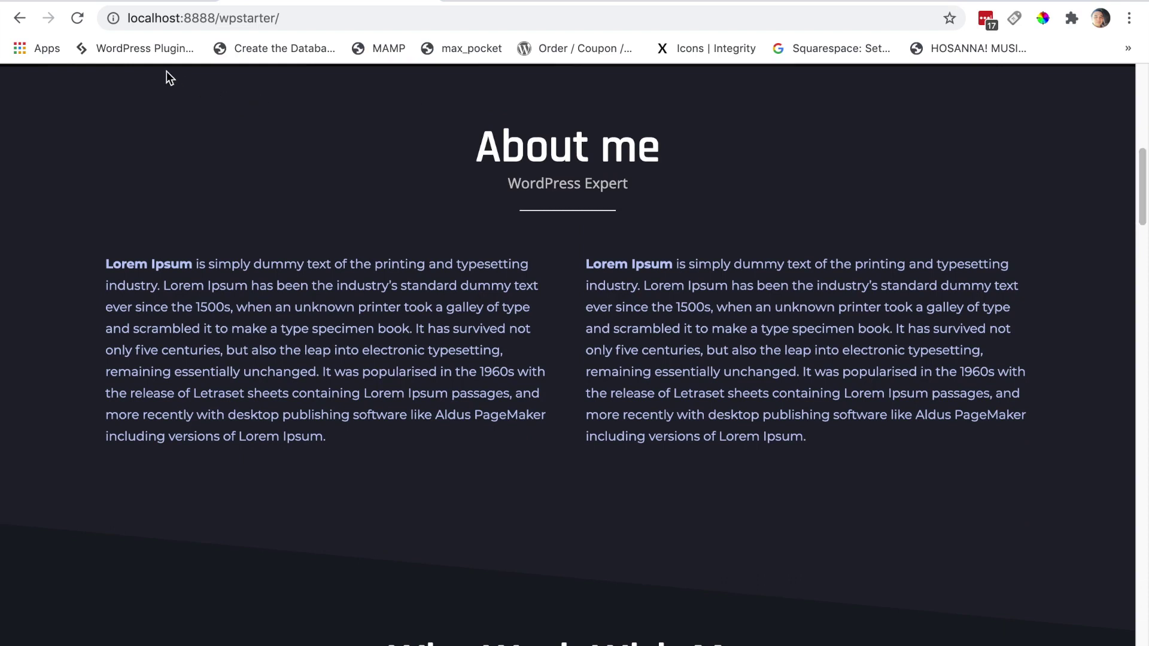
{"action": "left_click", "coordinate": [90, 2]}
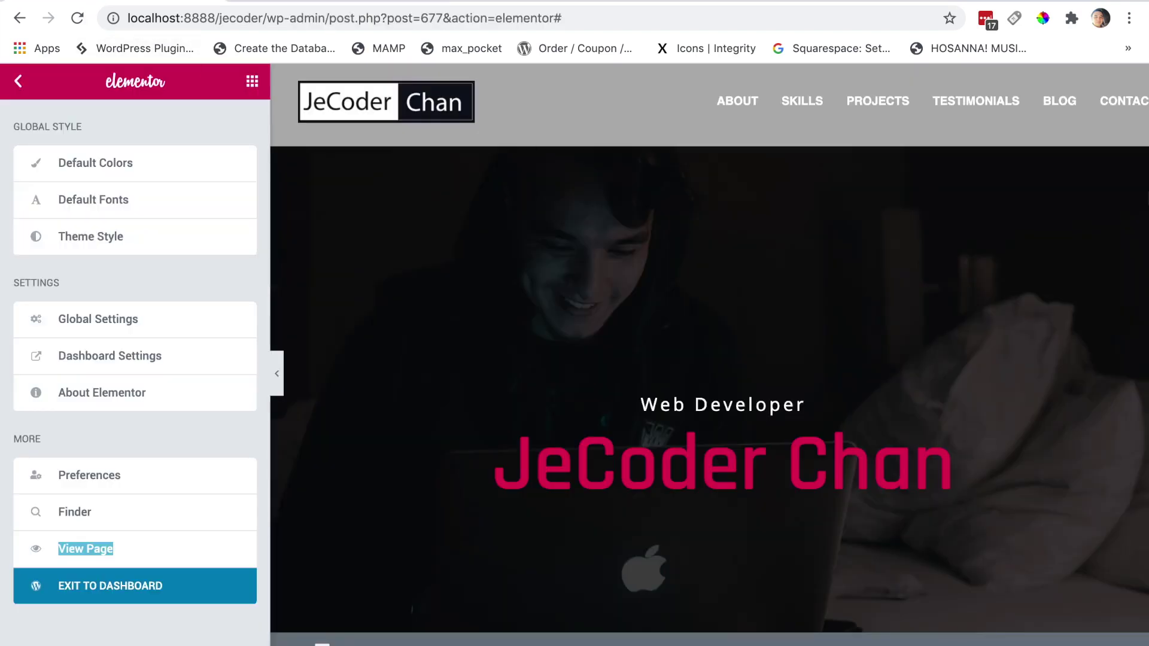
Add a new section below the hero section and choose its column structure.
{"action": "scroll", "coordinate": [1101, 293], "scroll_direction": "down", "scroll_amount": 1}
{"action": "scroll", "coordinate": [1101, 294], "scroll_direction": "up", "scroll_amount": 1}
{"action": "scroll", "coordinate": [704, 353], "scroll_direction": "right", "scroll_amount": 1}
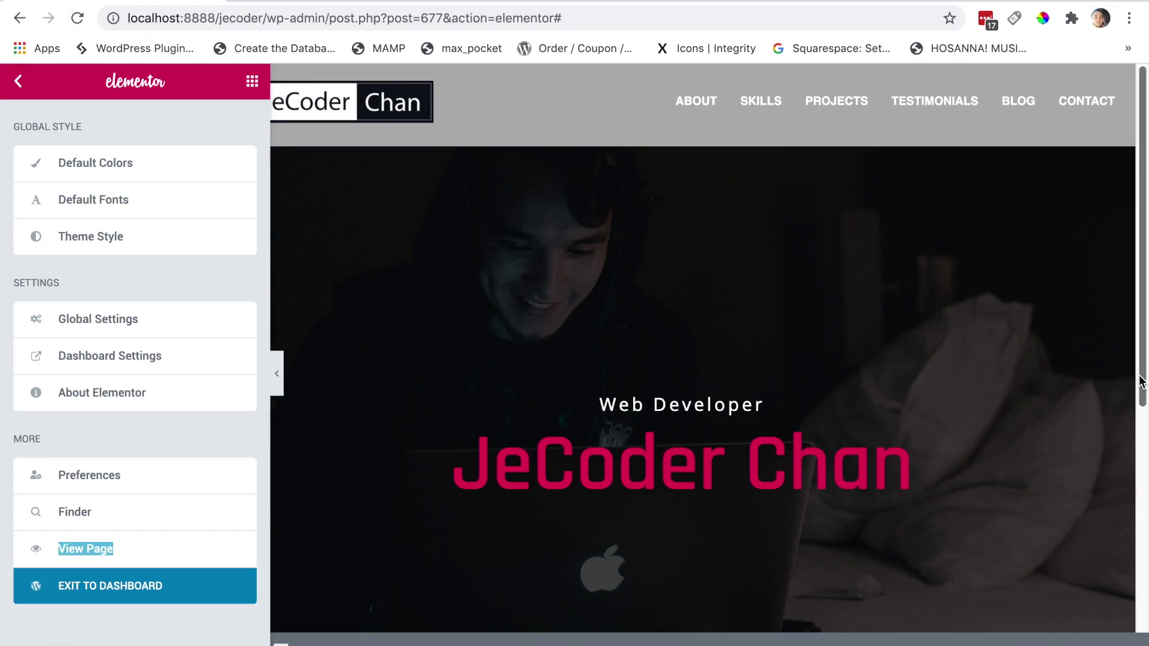
{"action": "scroll", "coordinate": [703, 353], "scroll_direction": "down", "scroll_amount": 7}
{"action": "scroll", "coordinate": [703, 353], "scroll_direction": "down", "scroll_amount": 2}
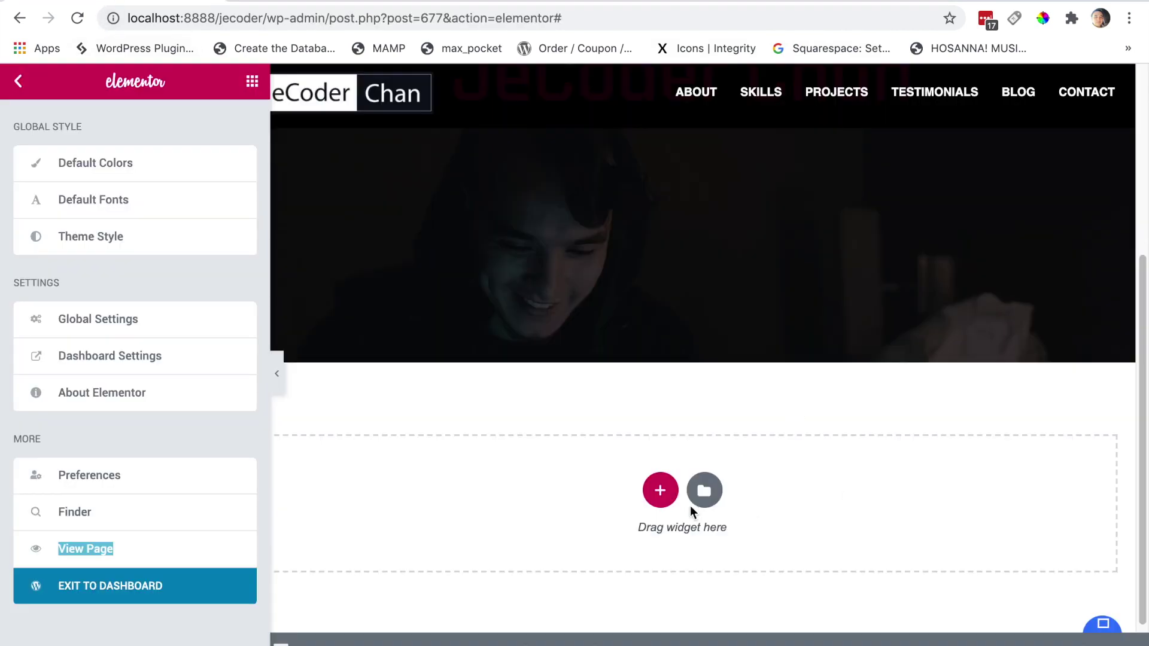
{"action": "left_click", "coordinate": [660, 489]}
{"action": "left_click", "coordinate": [433, 543]}
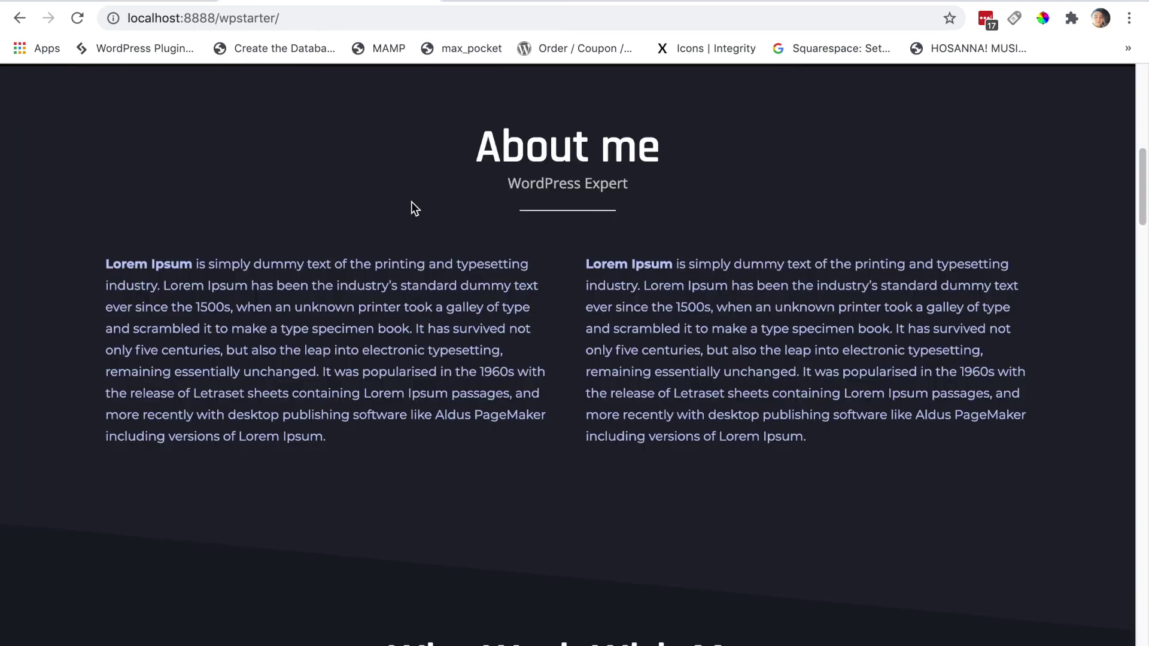
Sample the dark background color of the reference site's About me section with the color picker extension.
{"action": "left_click_drag", "start_coordinate": [1142, 200], "coordinate": [1141, 187]}
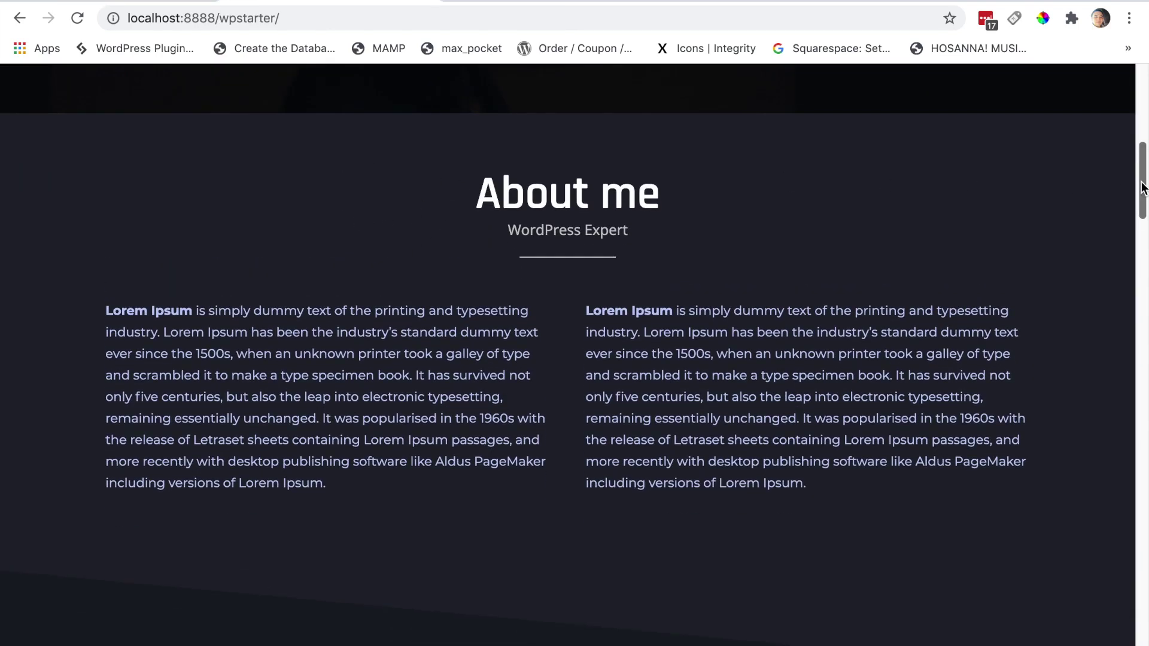
{"action": "left_click", "coordinate": [1043, 18]}
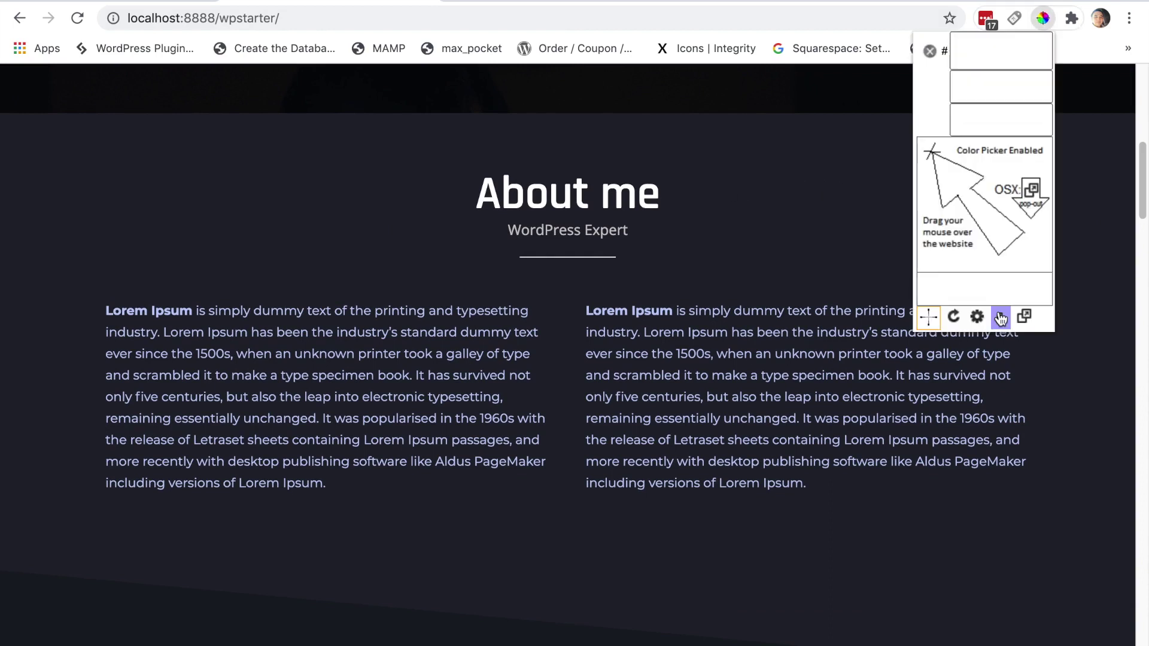
{"action": "left_click", "coordinate": [794, 155]}
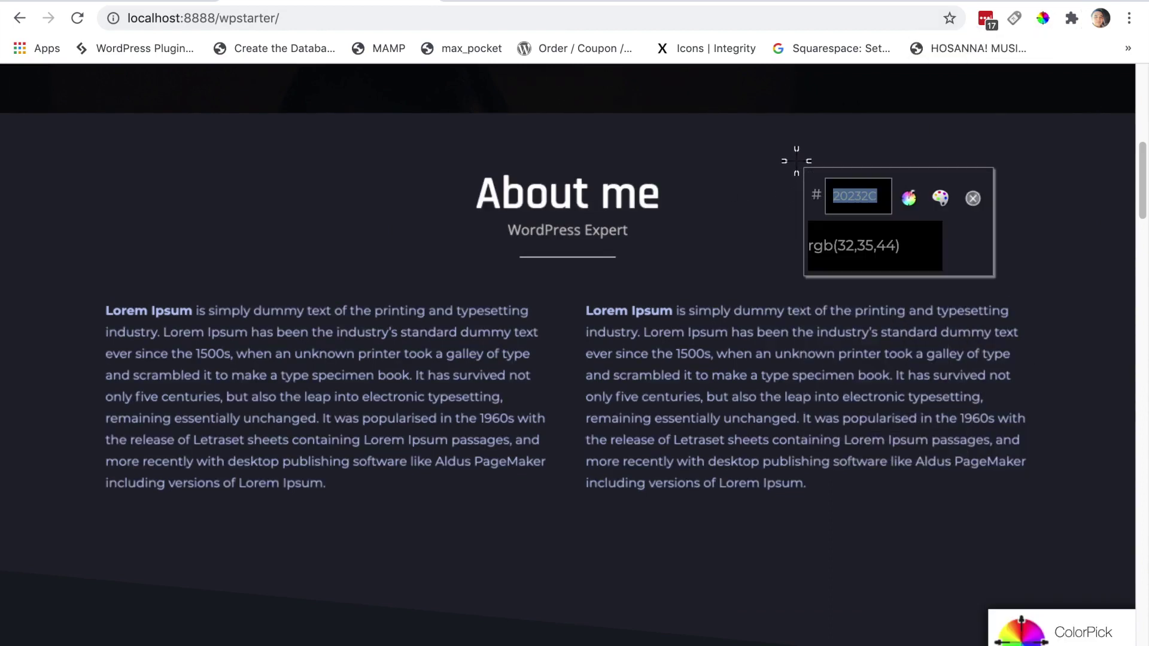
Close the color picker extension and give the new section below the hero a solid background color of 20232C.
{"action": "left_click", "coordinate": [973, 199]}
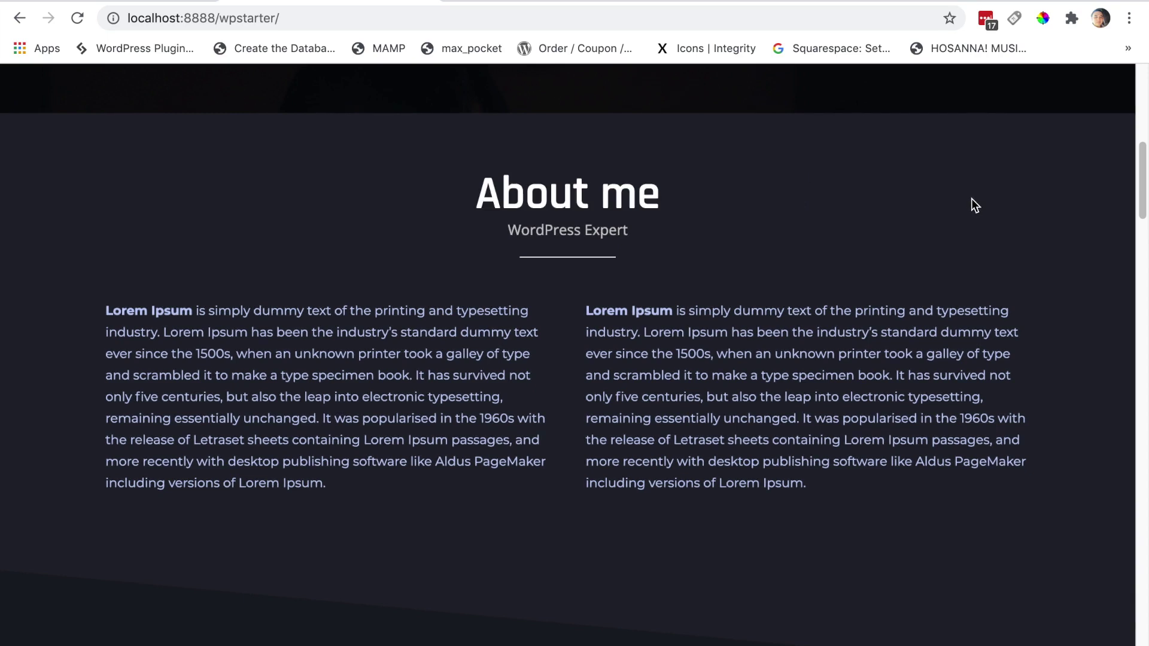
{"action": "left_click", "coordinate": [114, 2]}
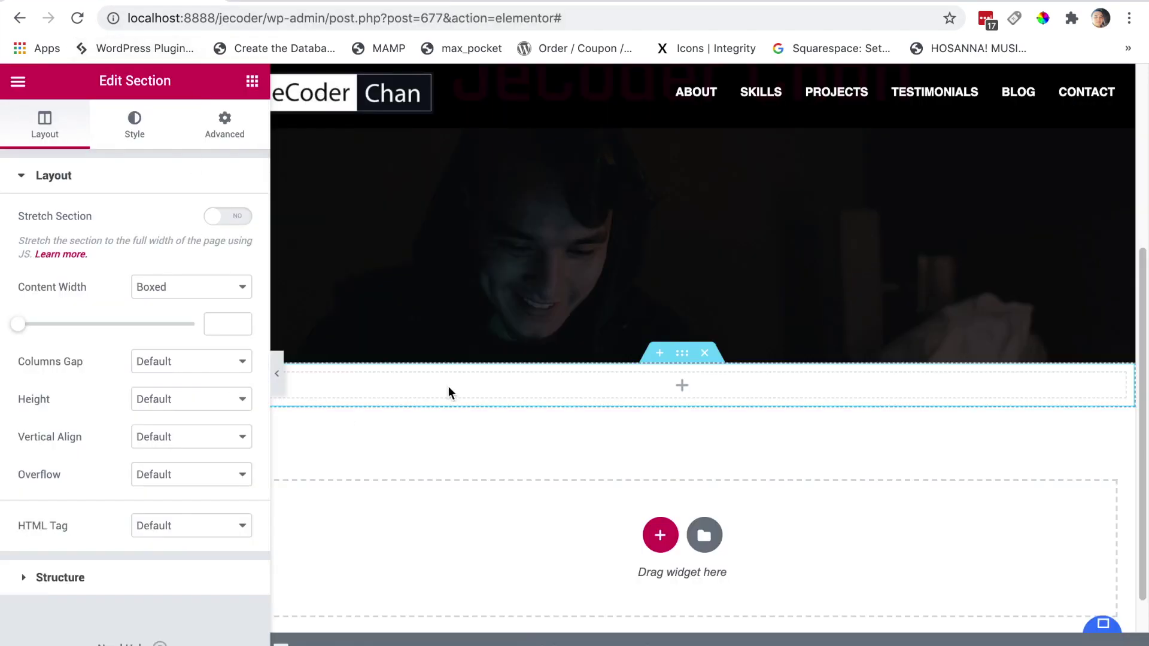
{"action": "left_click", "coordinate": [132, 119]}
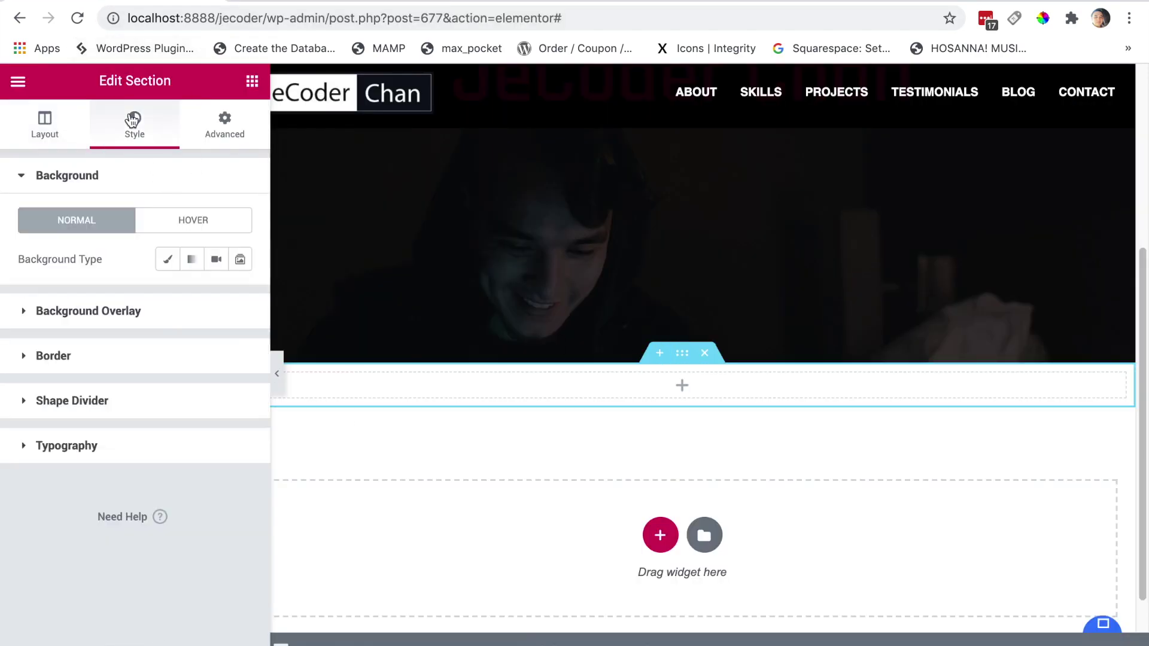
{"action": "left_click", "coordinate": [167, 259]}
{"action": "left_click", "coordinate": [214, 298]}
{"action": "left_click", "coordinate": [198, 516]}
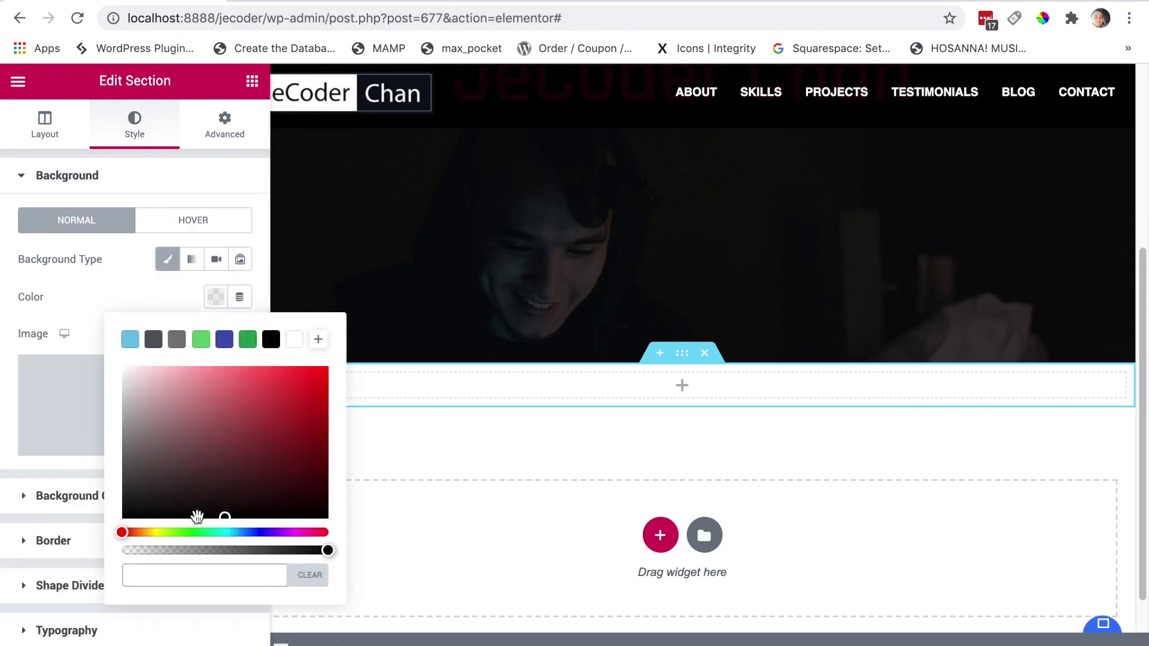
{"action": "left_click_drag", "start_coordinate": [197, 514], "coordinate": [197, 505]}
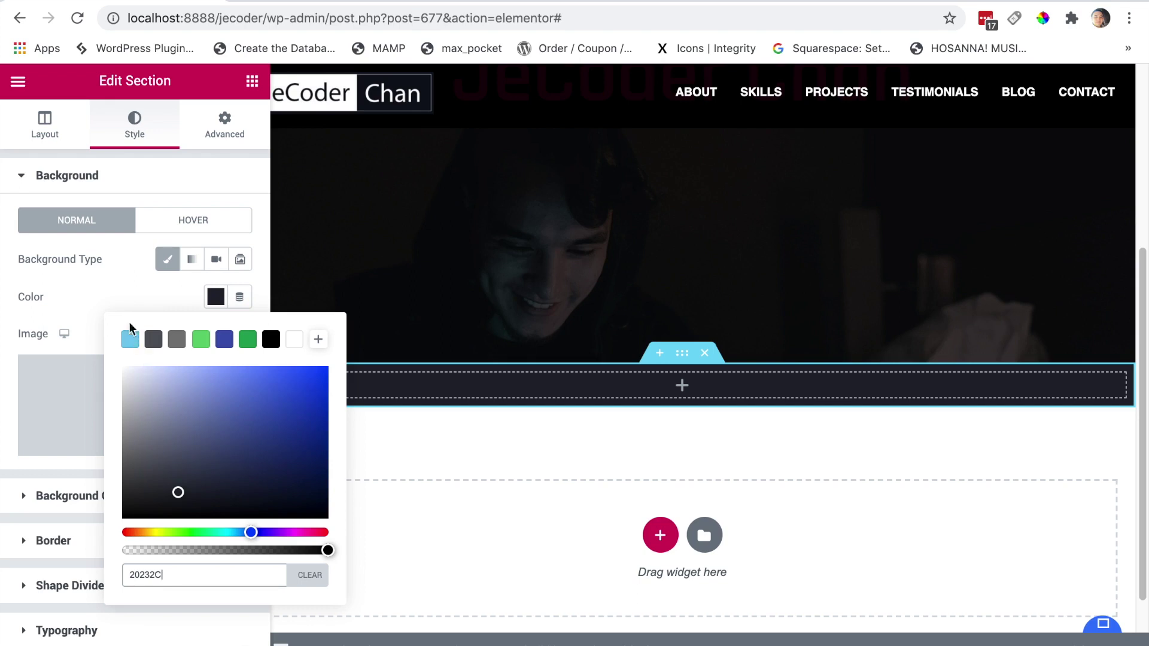
{"action": "left_click", "coordinate": [109, 286]}
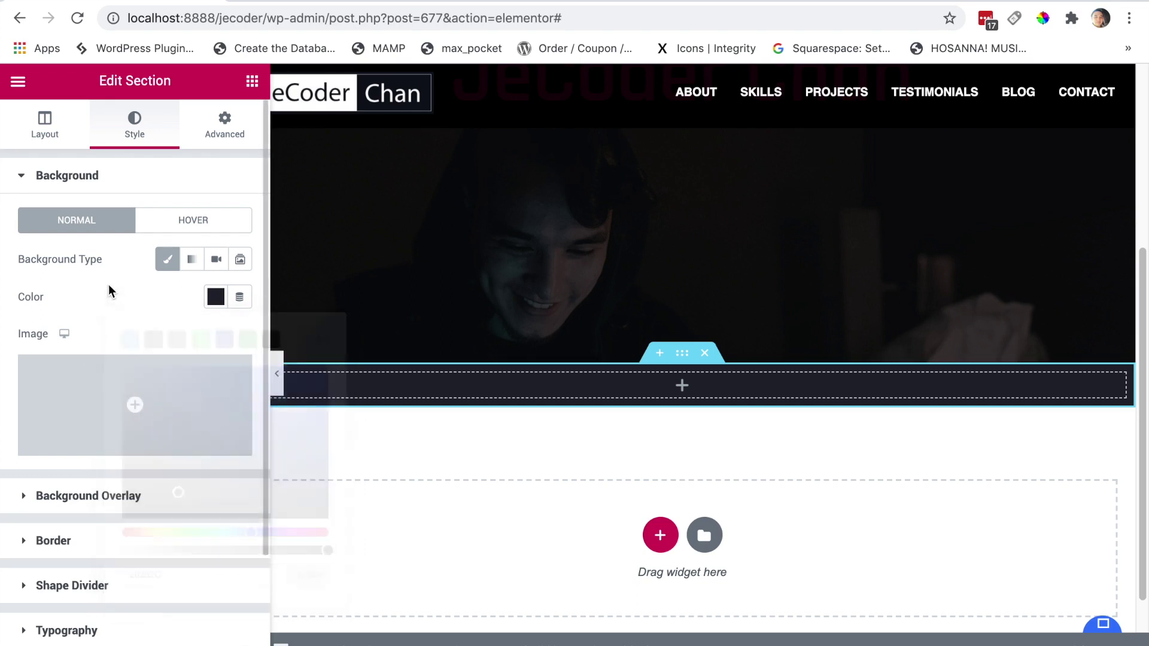
Unlink the new section's padding values and set the top and bottom padding to 65 px.
{"action": "left_click", "coordinate": [227, 137]}
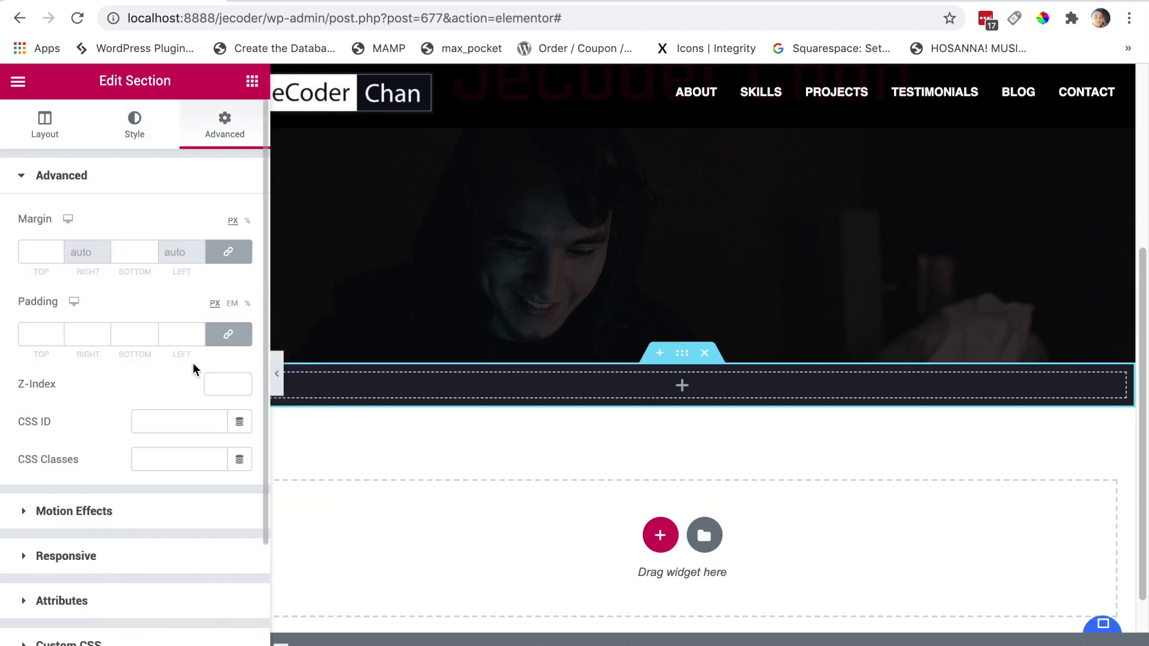
{"action": "left_click", "coordinate": [228, 333]}
{"action": "left_click_drag", "start_coordinate": [46, 333], "coordinate": [25, 332]}
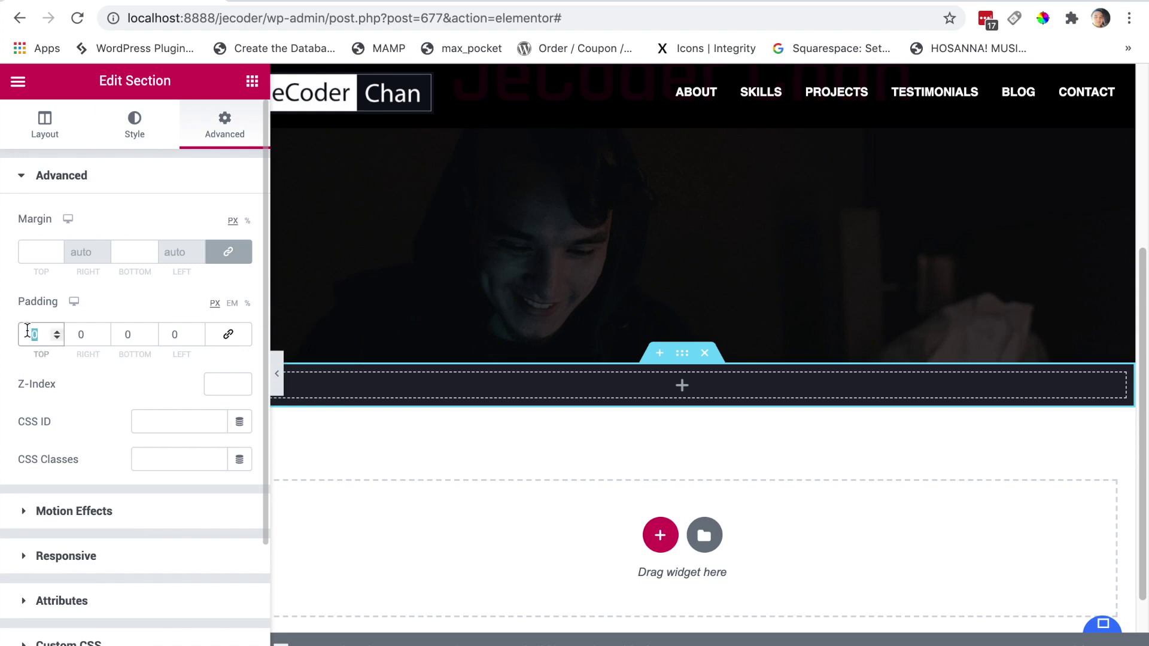
{"action": "type", "text": "65"}
{"action": "left_click_drag", "start_coordinate": [135, 335], "coordinate": [108, 335]}
{"action": "type", "text": "65"}
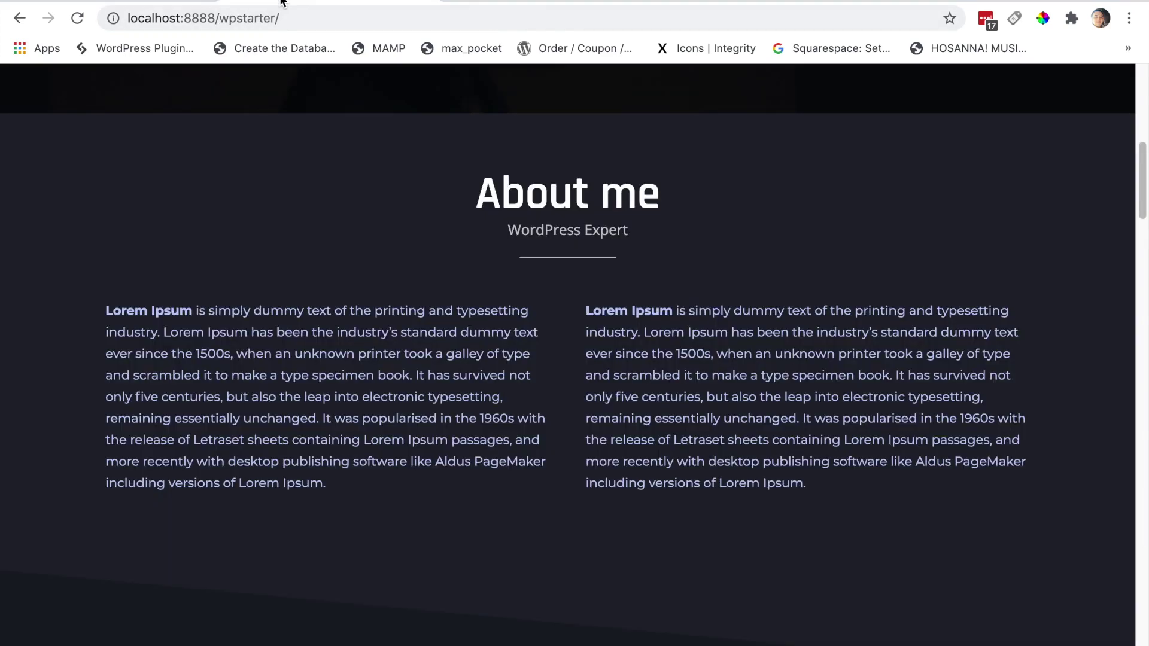
{"action": "left_click", "coordinate": [116, 3]}
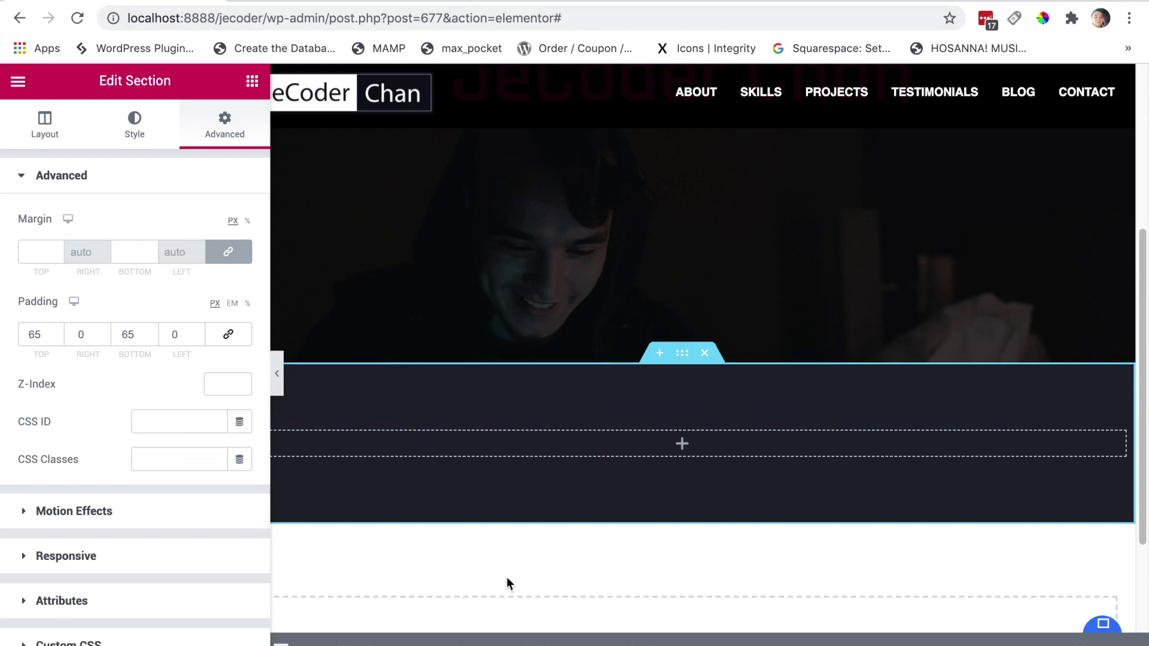
Compare with the reference site, then add a center-aligned heading reading "About Me" to the dark section.
{"action": "left_click", "coordinate": [315, 4]}
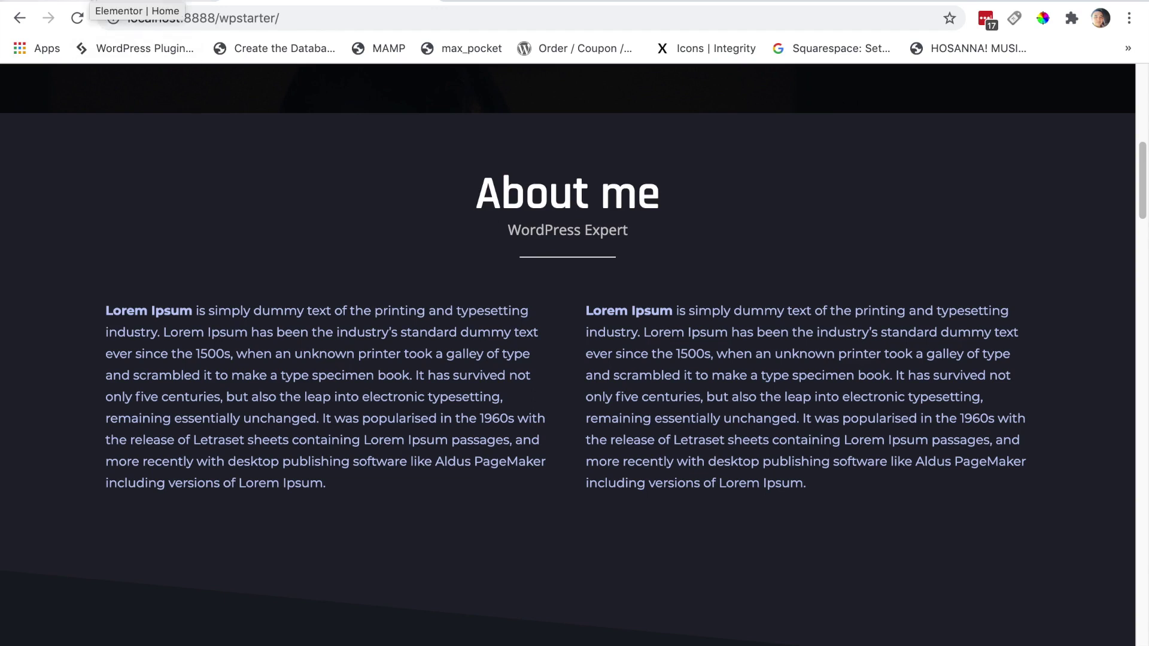
{"action": "left_click", "coordinate": [138, 3]}
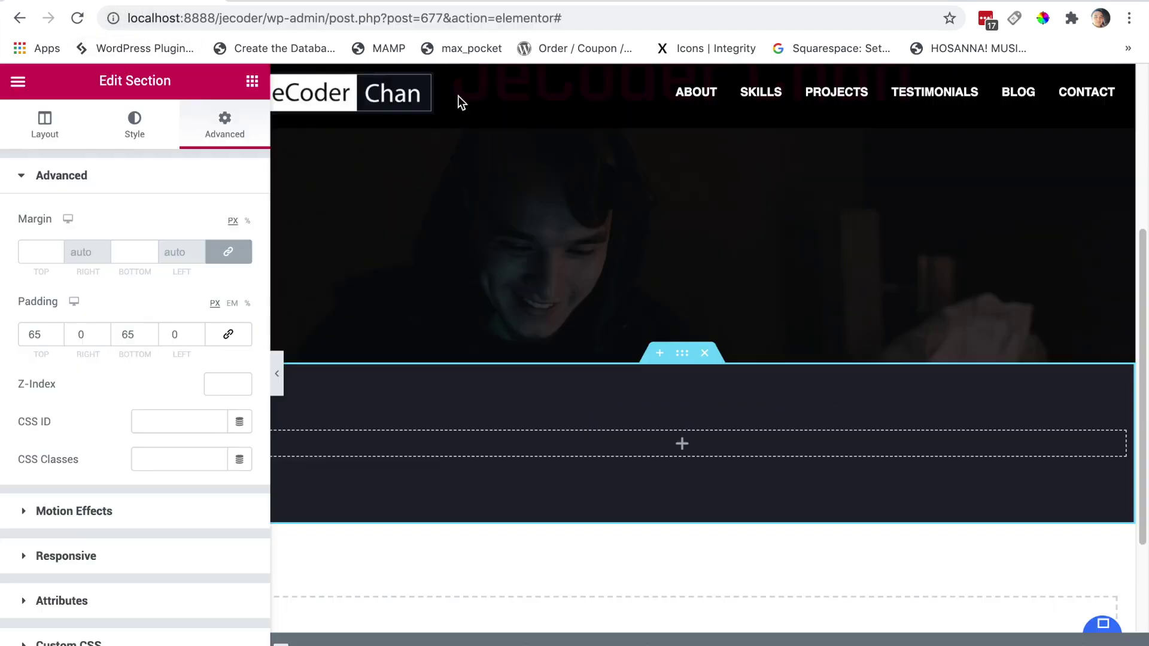
{"action": "left_click", "coordinate": [251, 81]}
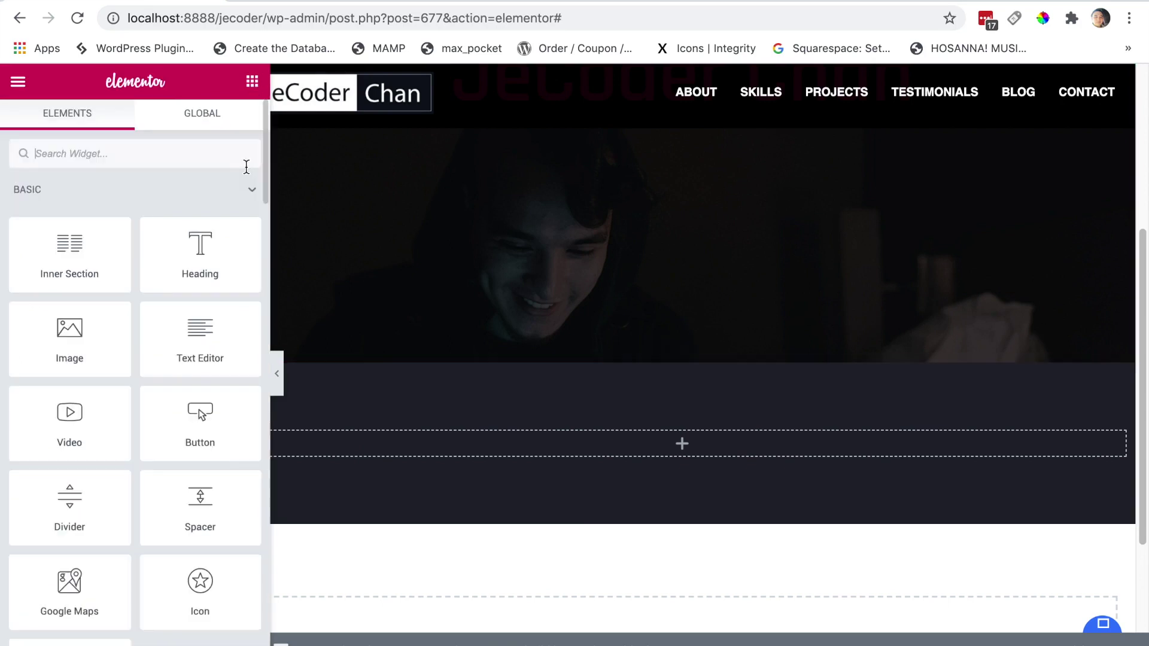
{"action": "left_click_drag", "start_coordinate": [204, 251], "coordinate": [675, 436]}
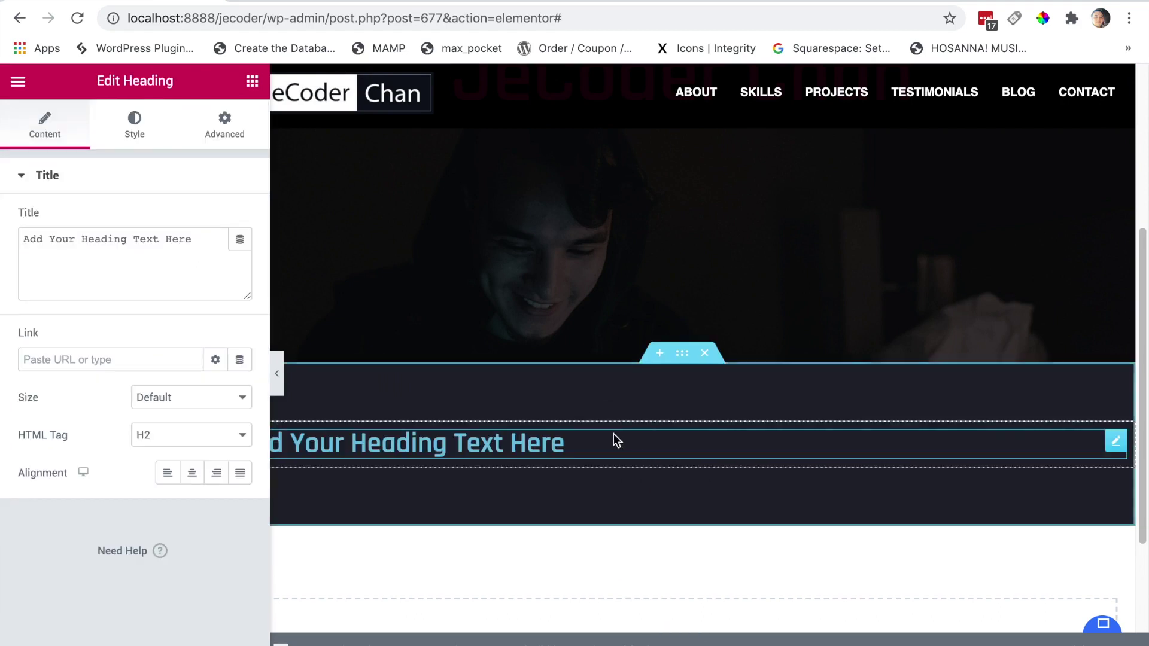
{"action": "left_click", "coordinate": [192, 473]}
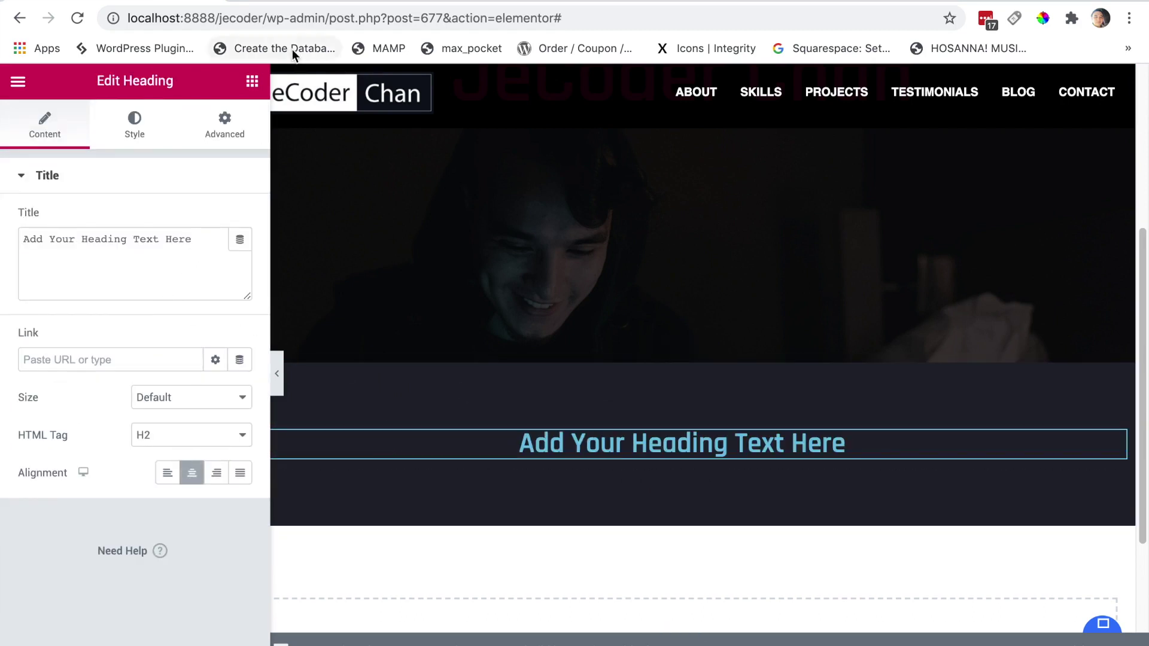
{"action": "left_click", "coordinate": [316, 2]}
{"action": "key", "text": "ctrl+shift+Tab"}
{"action": "left_click_drag", "start_coordinate": [210, 245], "coordinate": [2, 251]}
{"action": "type", "text": "A"}
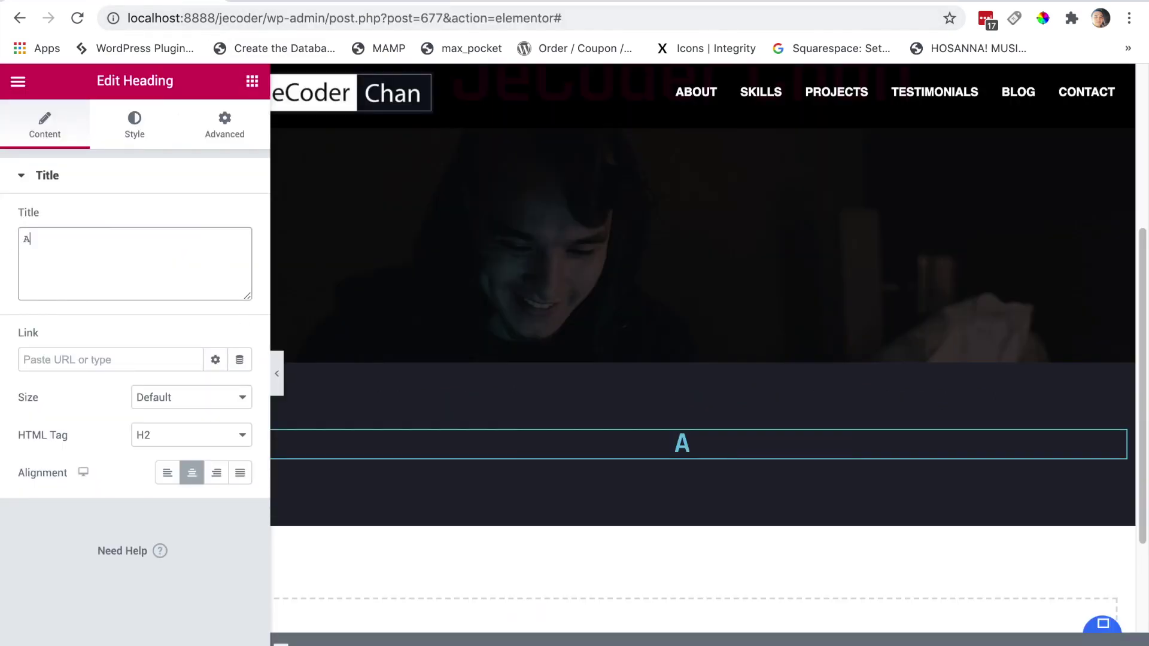
{"action": "type", "text": "bout Me"}
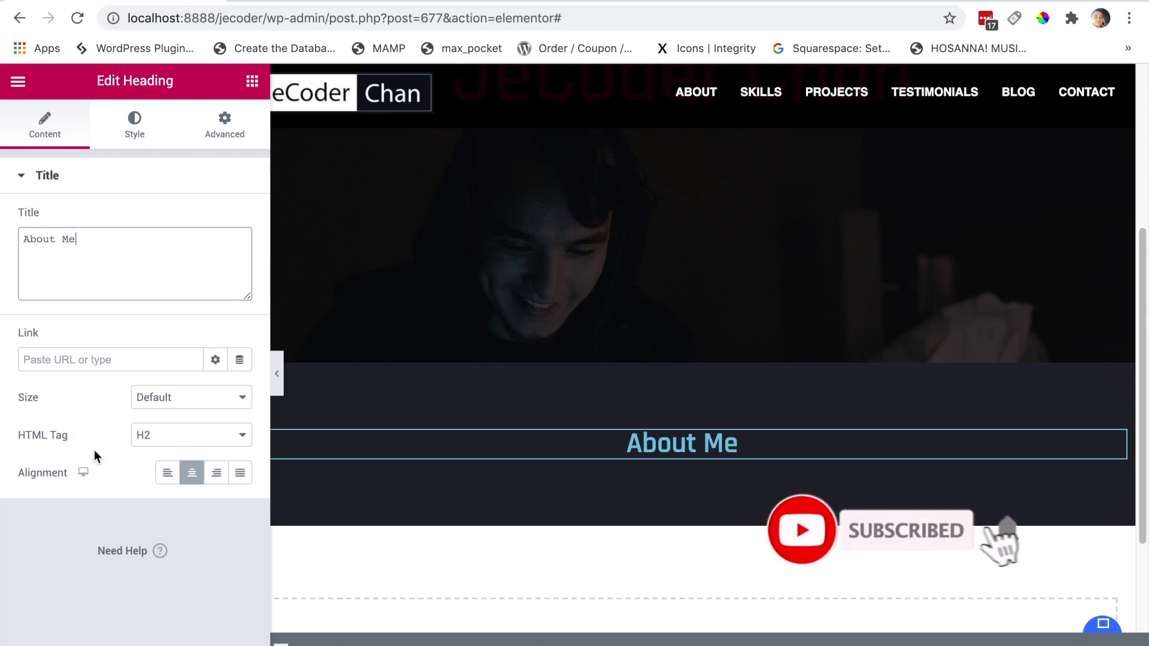
Set the About Me heading's text color to white (#FFFFFF).
{"action": "left_click", "coordinate": [134, 130]}
{"action": "left_click", "coordinate": [215, 220]}
{"action": "left_click", "coordinate": [294, 261]}
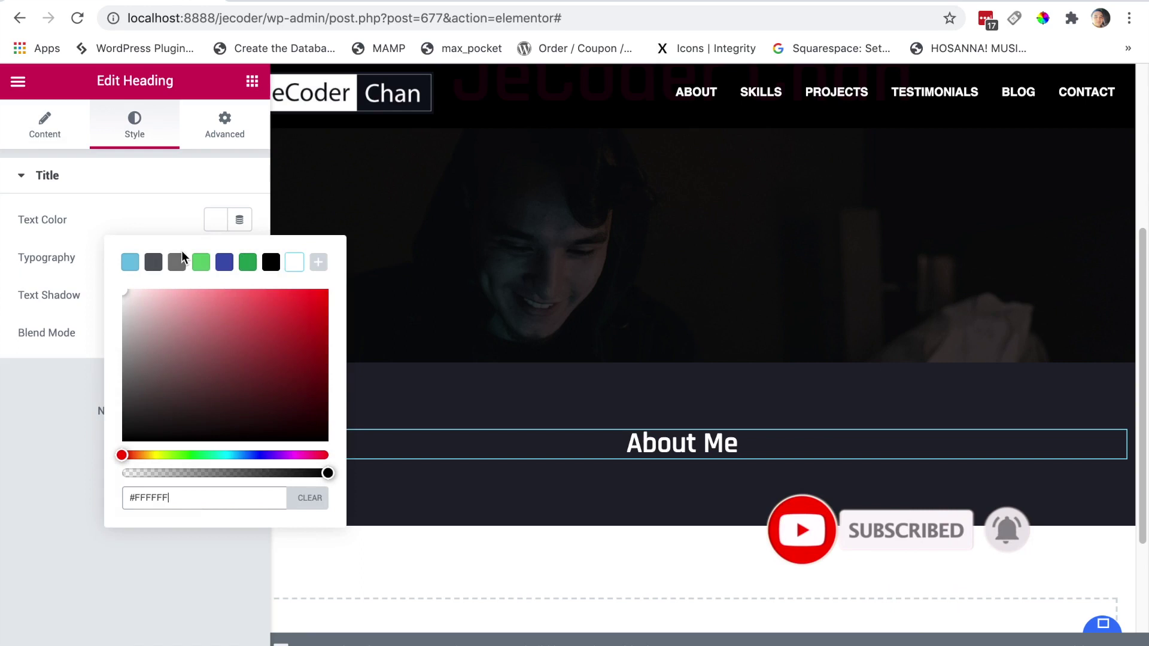
{"action": "left_click", "coordinate": [156, 220]}
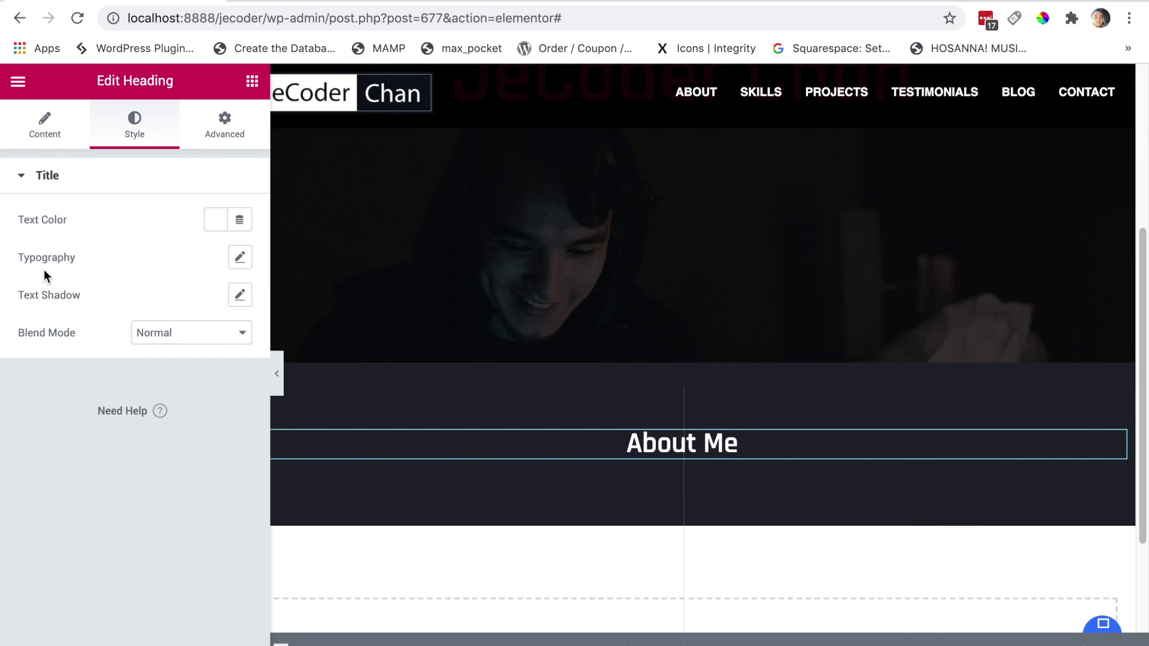
Enlarge the About Me heading's font size and compare it with the heading on the reference site.
{"action": "left_click", "coordinate": [239, 259]}
{"action": "left_click_drag", "start_coordinate": [39, 381], "coordinate": [74, 390]}
{"action": "left_click", "coordinate": [103, 261]}
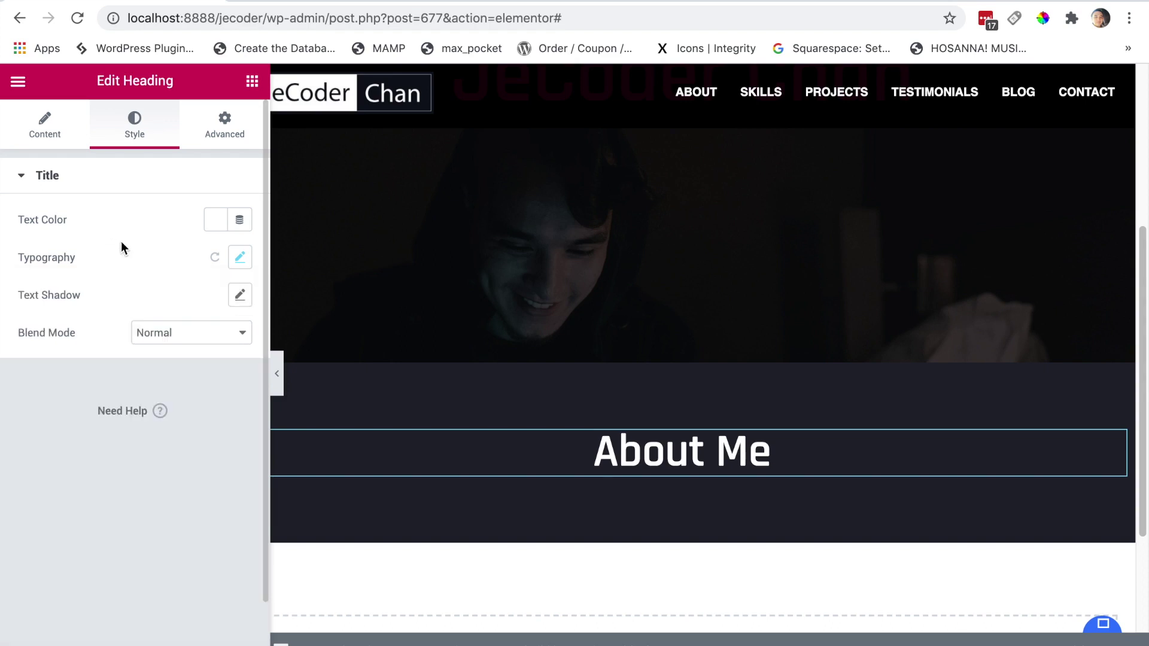
{"action": "left_click", "coordinate": [372, 1]}
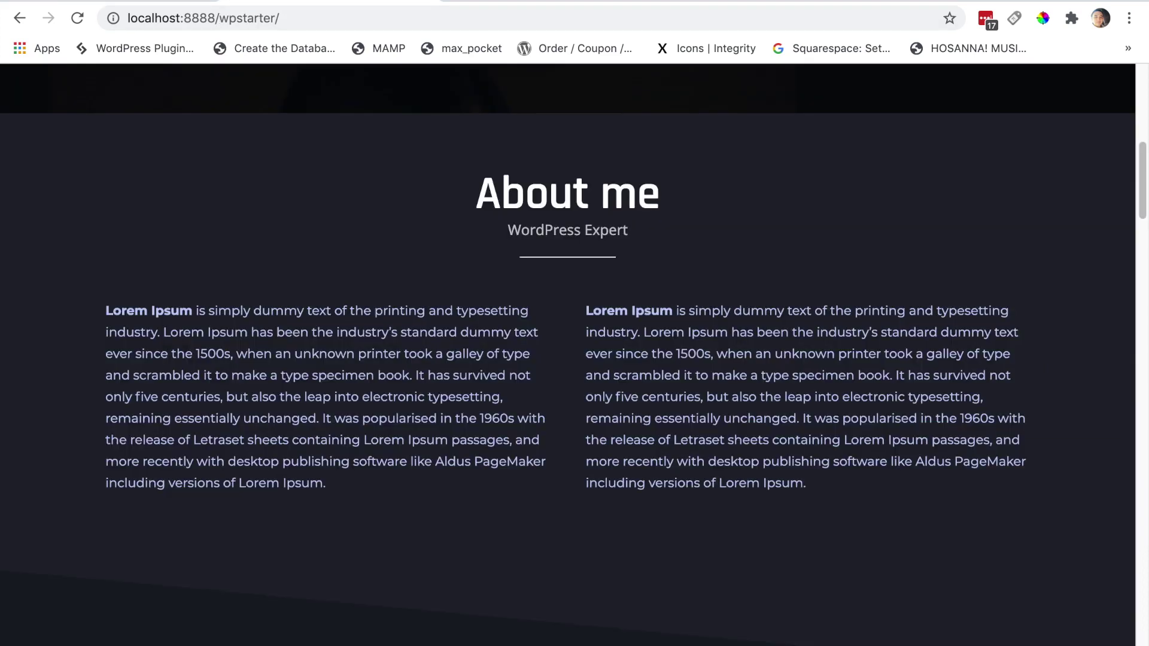
{"action": "left_click", "coordinate": [169, 3]}
{"action": "left_click", "coordinate": [226, 132]}
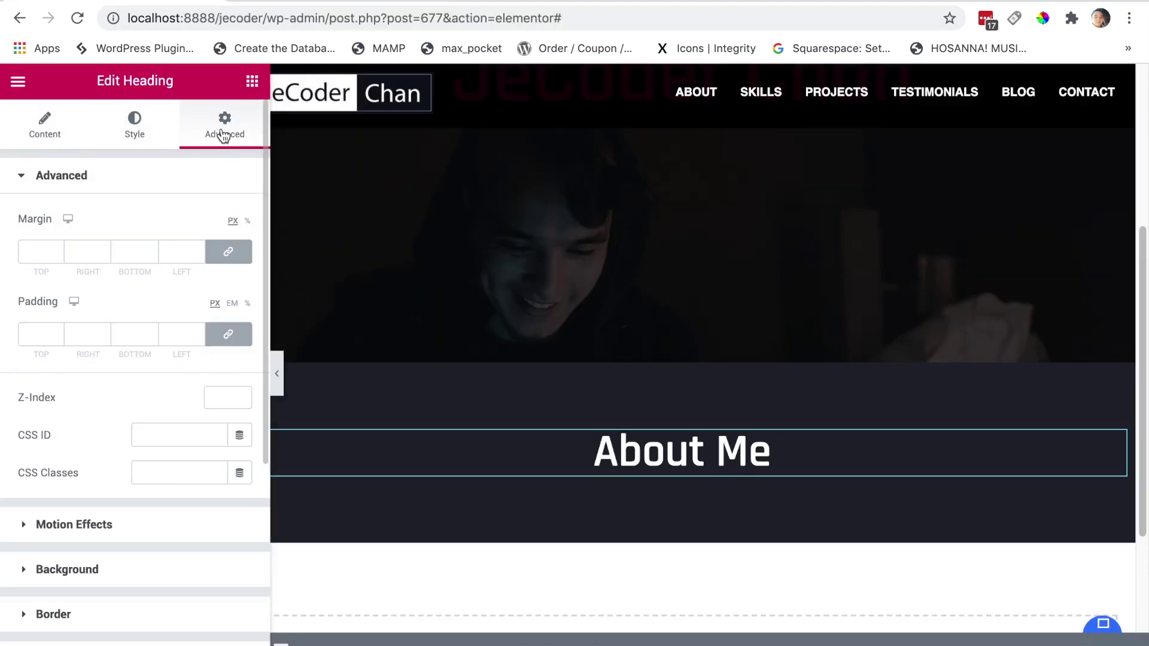
Add a Text Editor widget below the About Me heading and replace its placeholder text with "Wordpress Expert".
{"action": "left_click", "coordinate": [251, 81]}
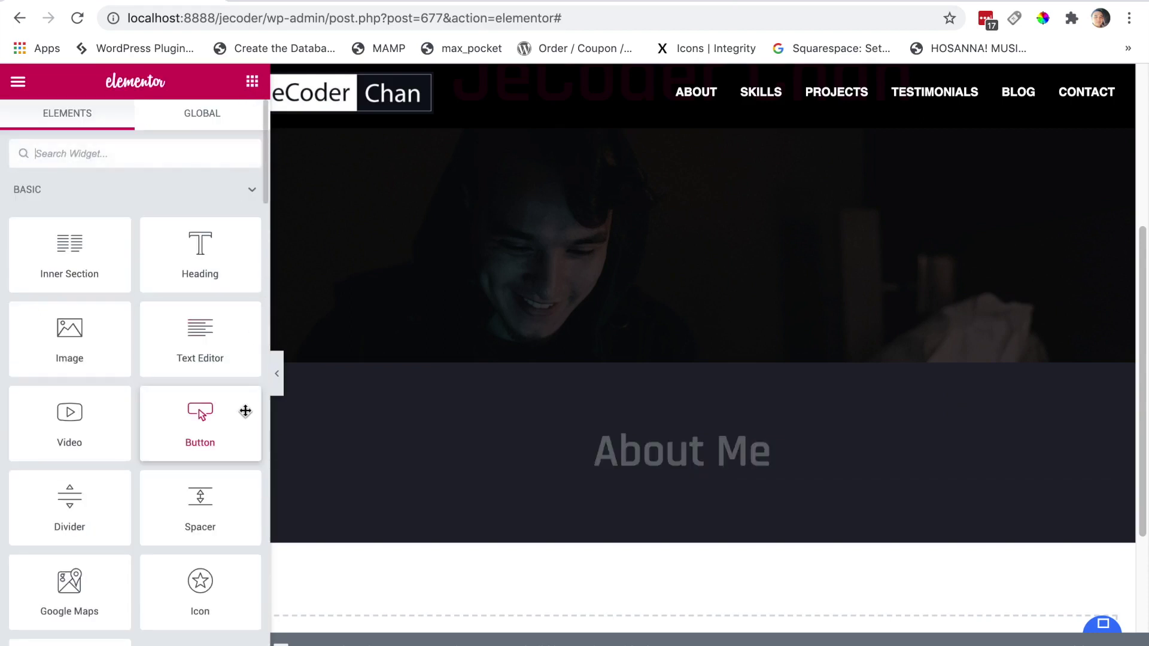
{"action": "left_click_drag", "start_coordinate": [196, 329], "coordinate": [684, 462]}
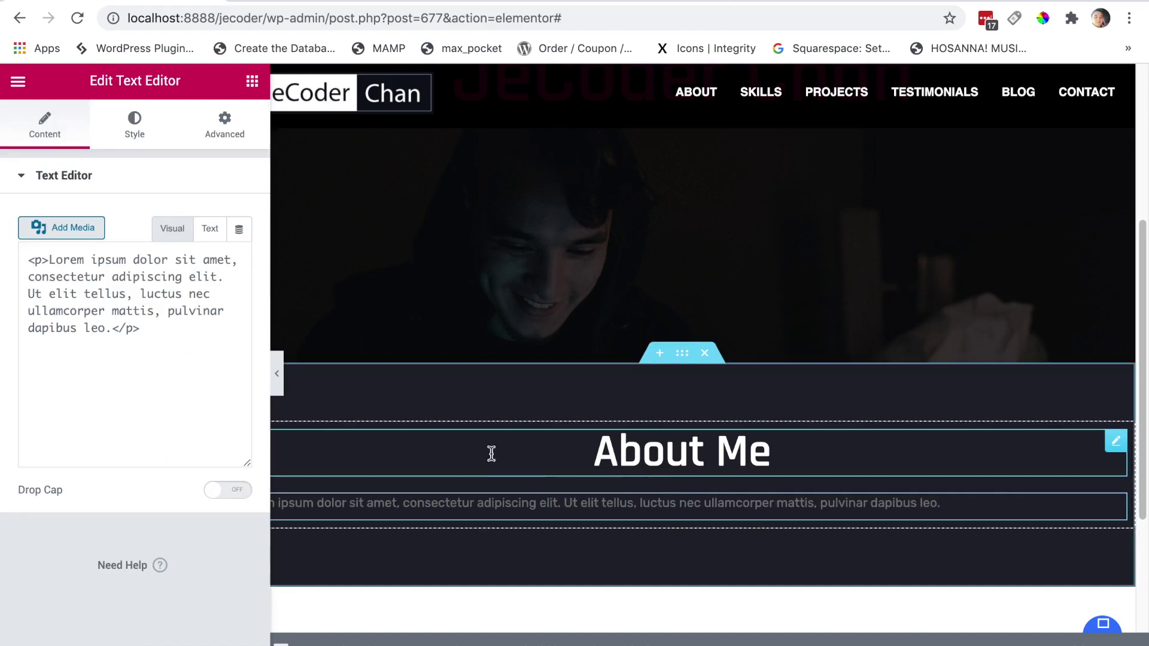
{"action": "left_click_drag", "start_coordinate": [206, 392], "coordinate": [12, 316]}
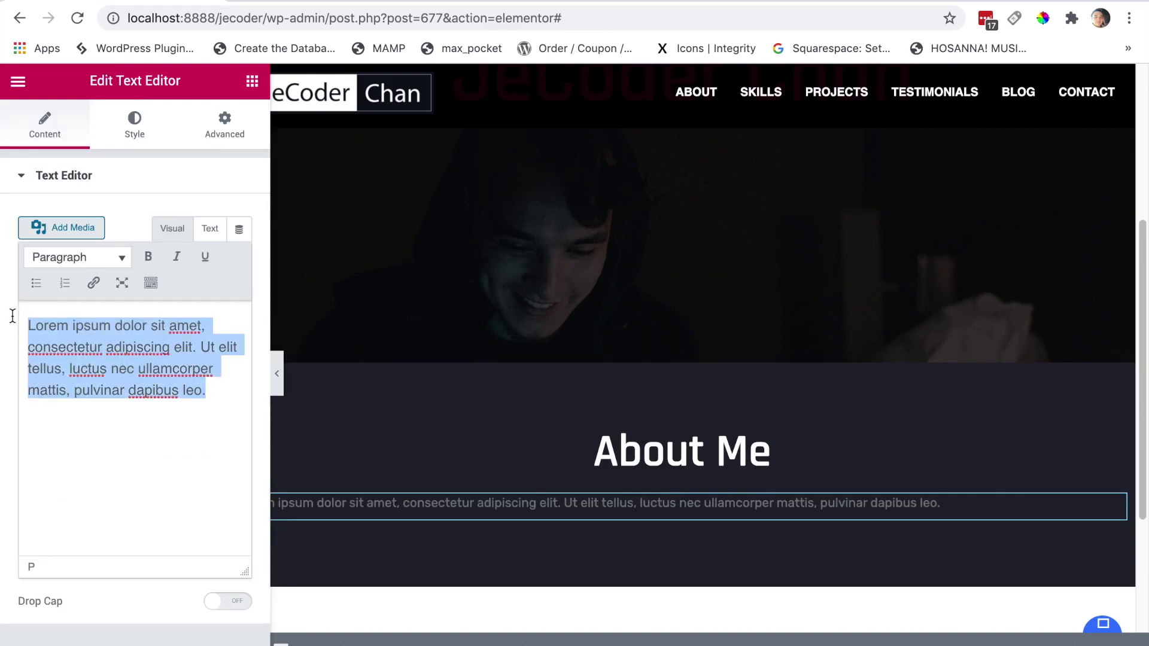
{"action": "type", "text": "Wordpress Expert"}
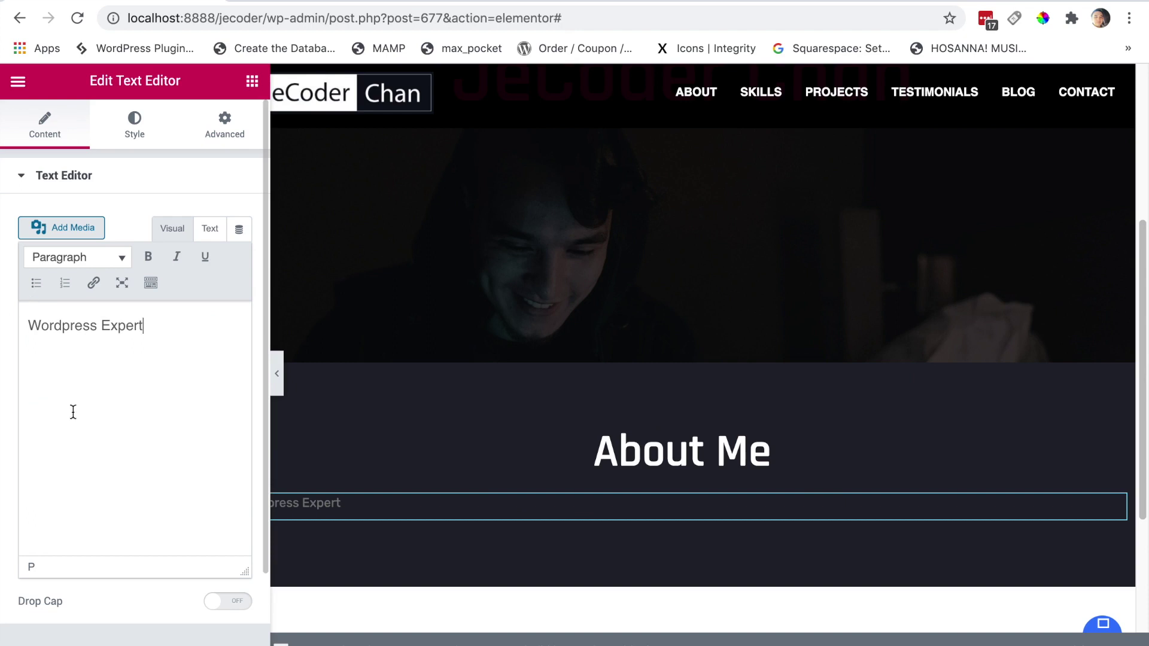
Center-align the "Wordpress Expert" text and increase its font size slightly.
{"action": "left_click", "coordinate": [135, 128]}
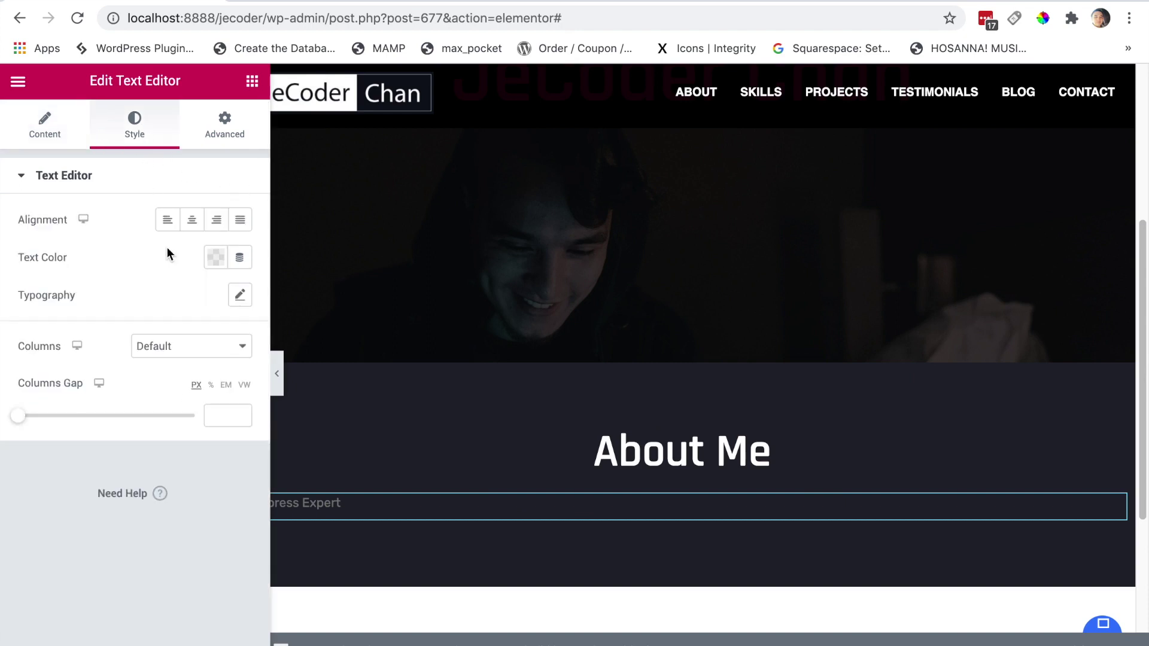
{"action": "left_click", "coordinate": [190, 226]}
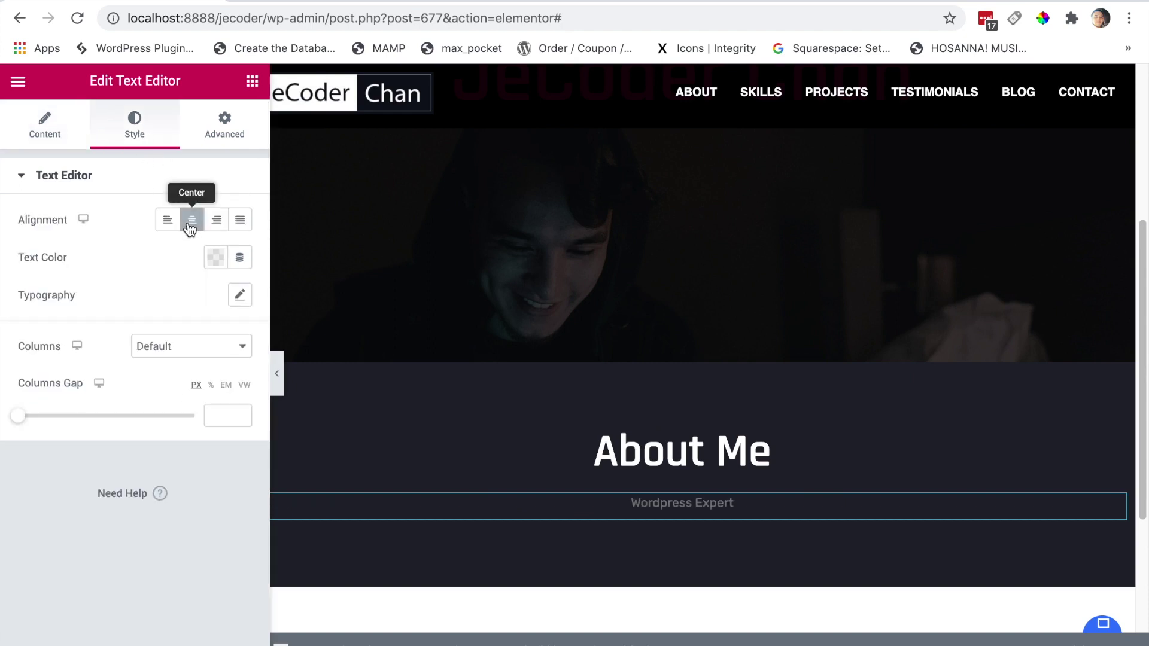
{"action": "left_click", "coordinate": [239, 296]}
{"action": "left_click_drag", "start_coordinate": [34, 421], "coordinate": [45, 422]}
{"action": "left_click", "coordinate": [137, 276]}
Set the "Wordpress Expert" text color to a light gray.
{"action": "left_click", "coordinate": [214, 257]}
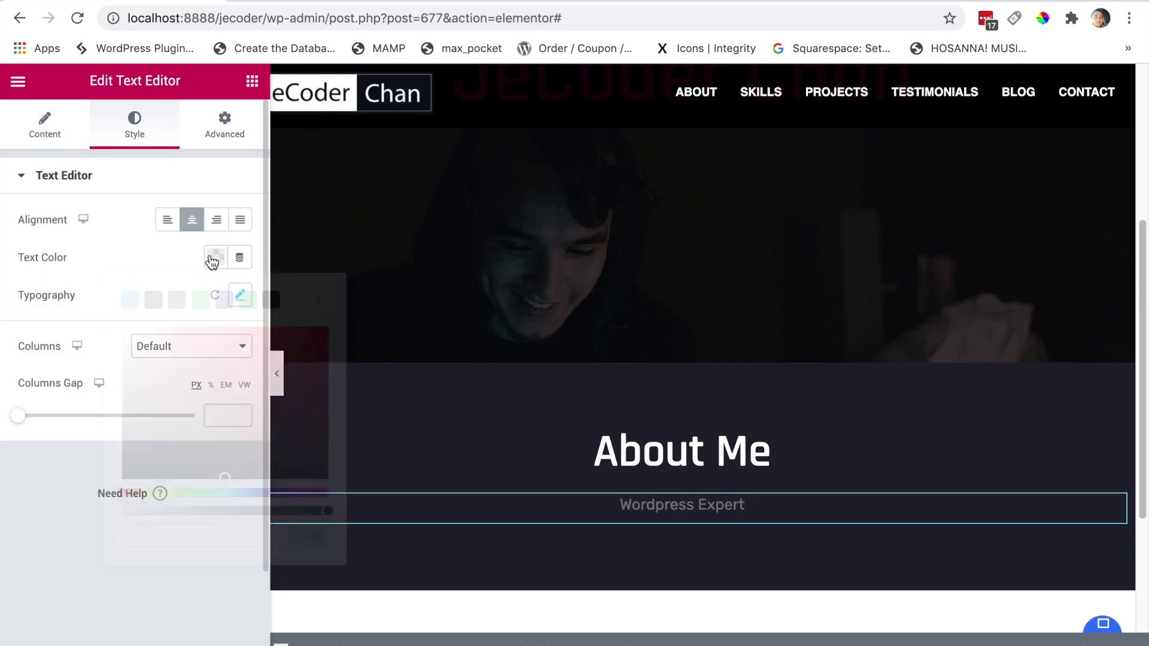
{"action": "left_click", "coordinate": [153, 299]}
{"action": "left_click_drag", "start_coordinate": [123, 392], "coordinate": [120, 372]}
{"action": "left_click", "coordinate": [121, 264]}
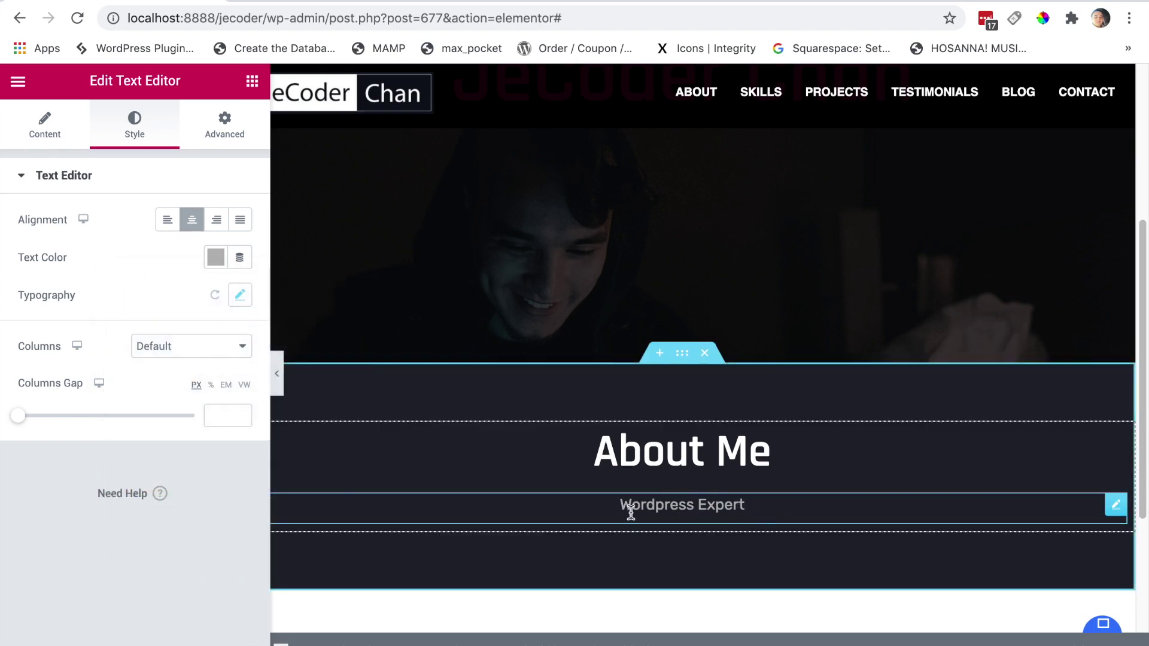
Unlink the "Wordpress Expert" text's margin values and set its top margin to -15 px.
{"action": "left_click", "coordinate": [225, 119]}
{"action": "left_click", "coordinate": [229, 253]}
{"action": "left_click", "coordinate": [27, 253]}
{"action": "type", "text": "20"}
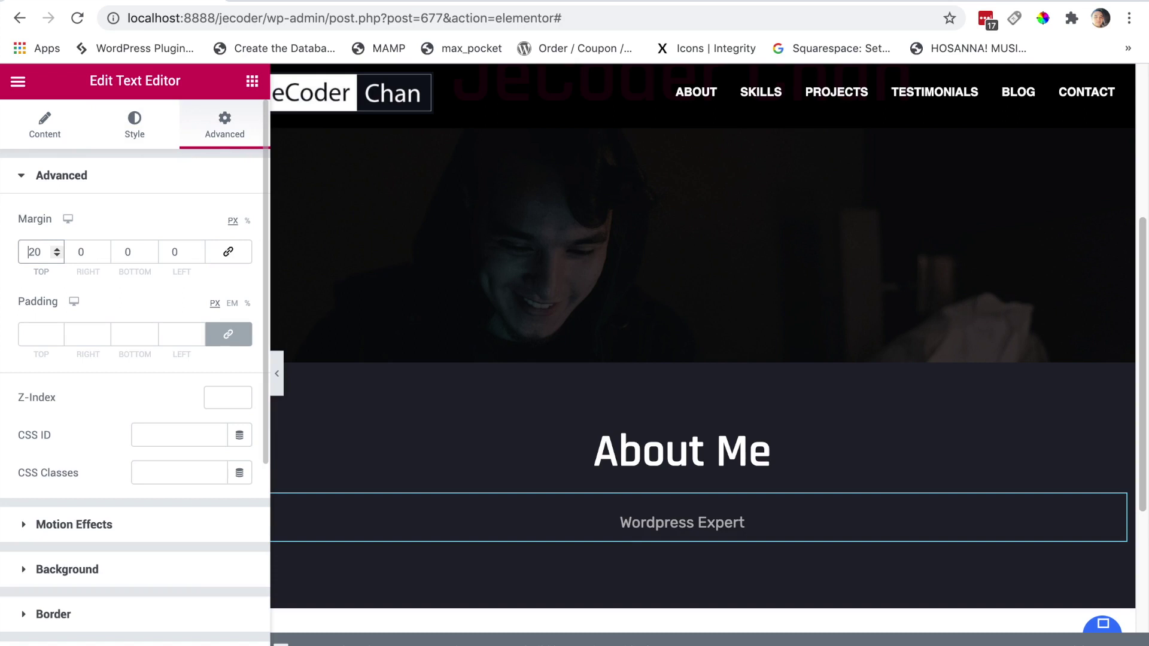
{"action": "type", "text": "-"}
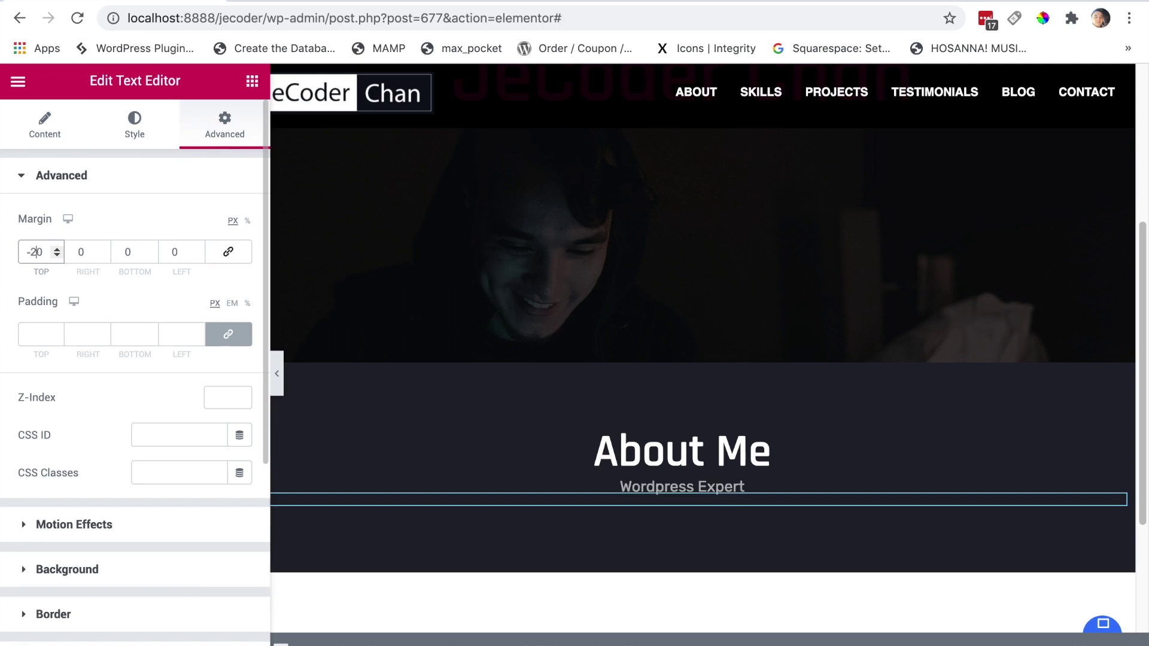
{"action": "key", "text": "BackSpace"}
{"action": "type", "text": "1"}
{"action": "key", "text": "BackSpace"}
{"action": "type", "text": "5"}
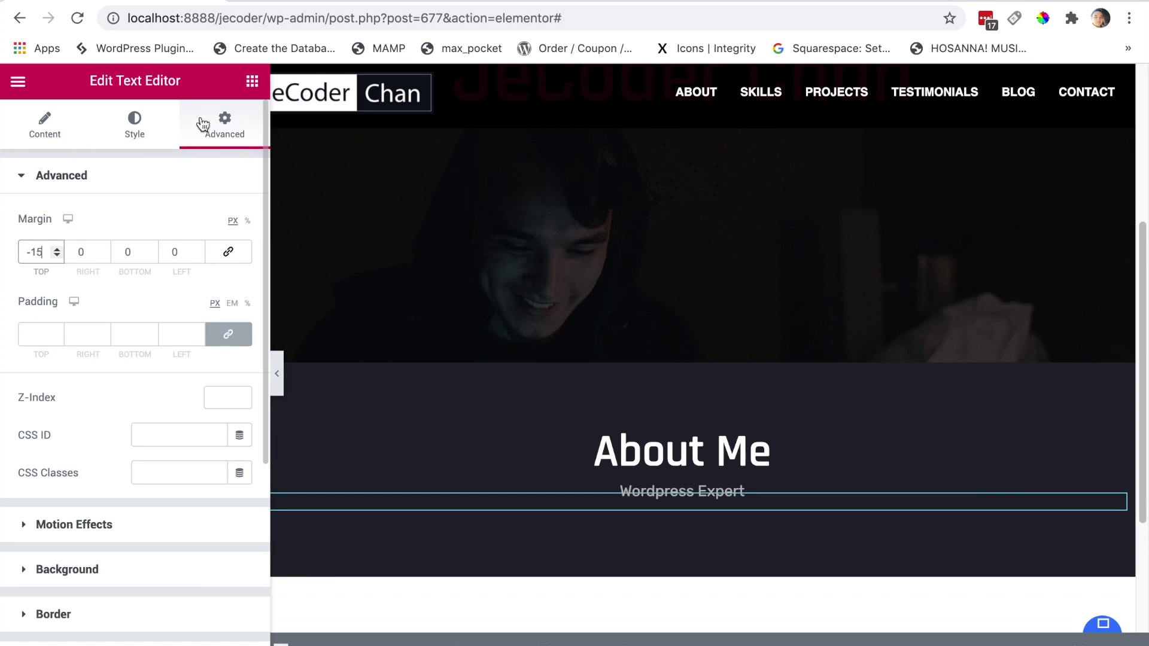
Add a Divider widget below the "Wordpress Expert" text.
{"action": "left_click", "coordinate": [252, 81]}
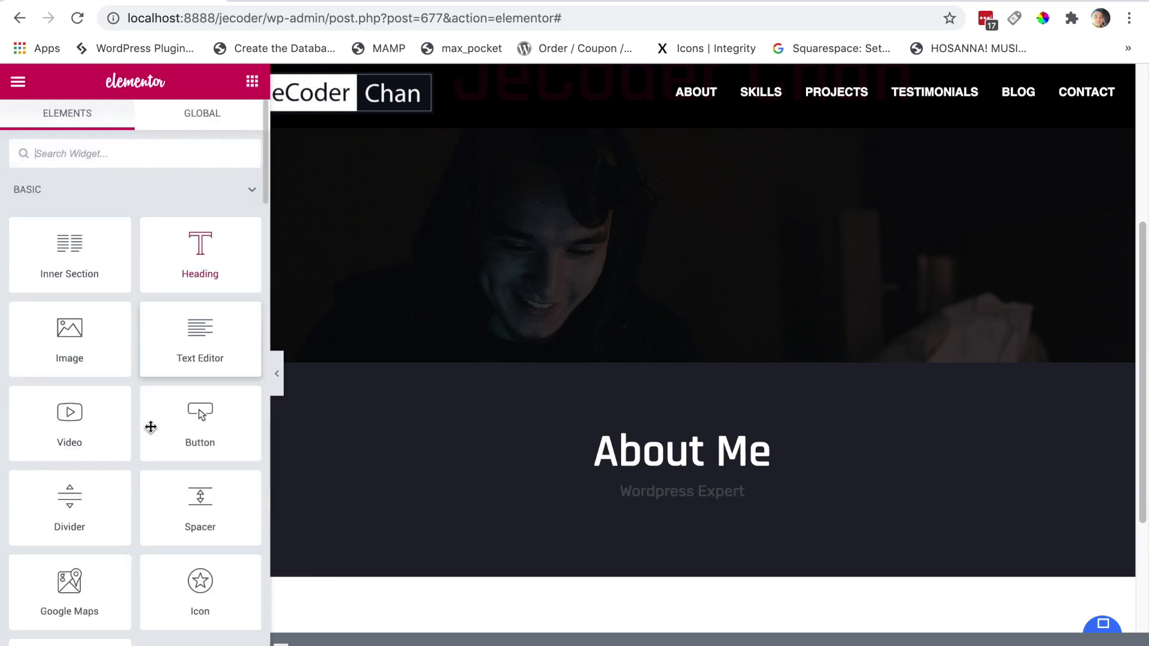
{"action": "left_click_drag", "start_coordinate": [72, 505], "coordinate": [721, 509]}
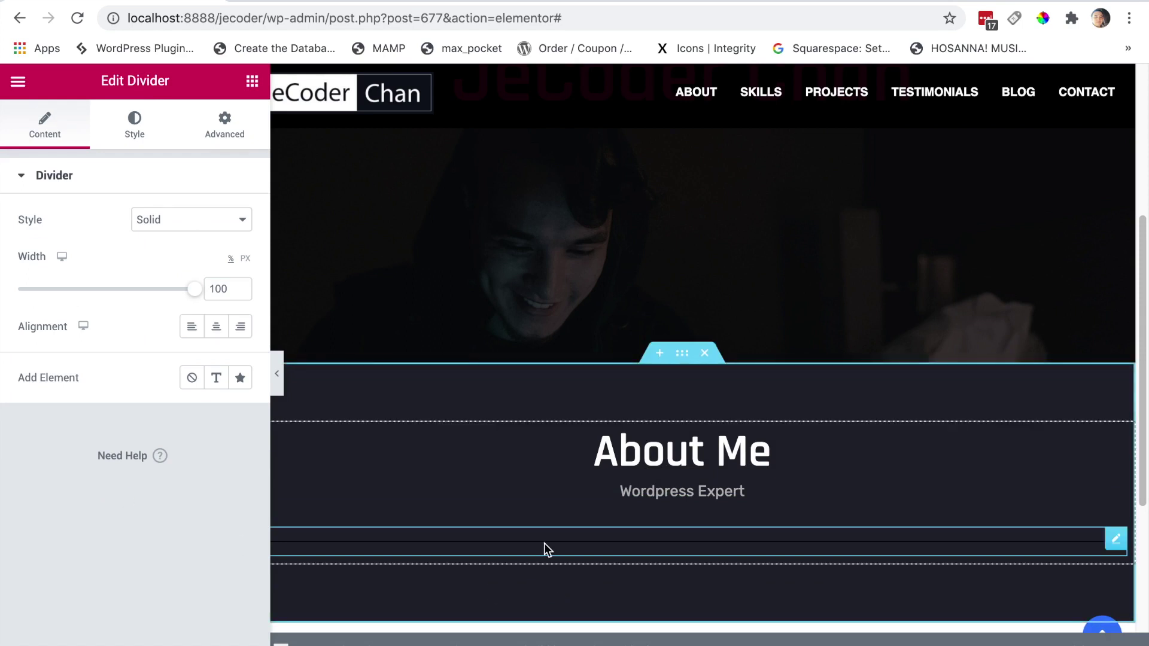
Set the divider's width to 15% and center-align it.
{"action": "left_click_drag", "start_coordinate": [197, 297], "coordinate": [47, 300]}
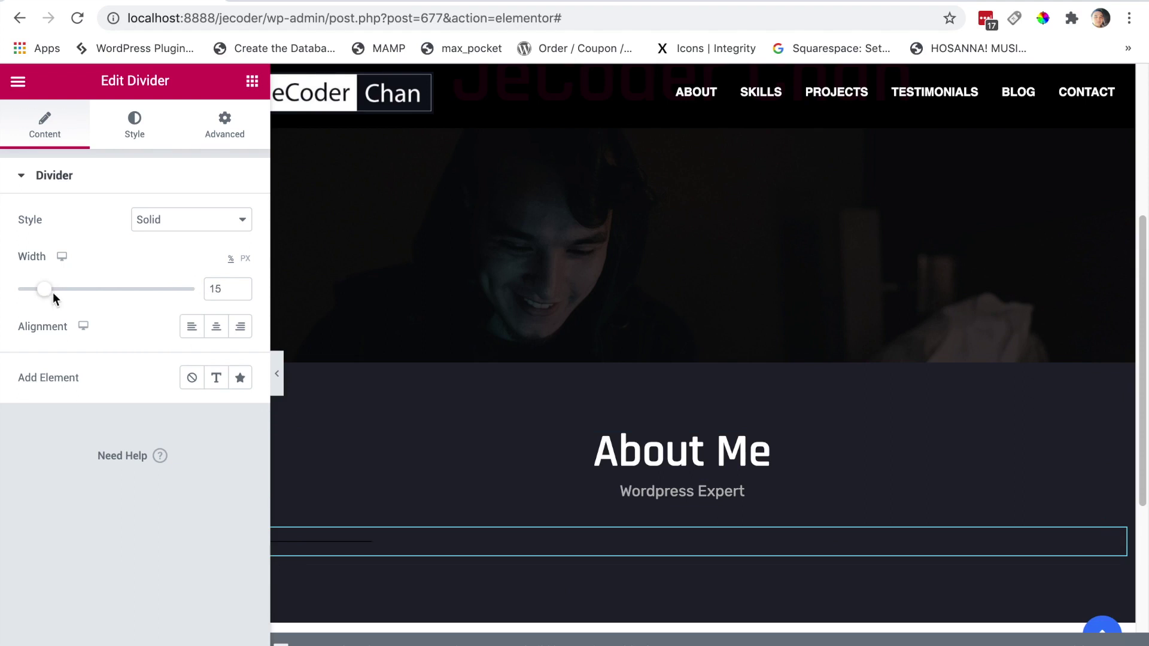
{"action": "left_click", "coordinate": [216, 326]}
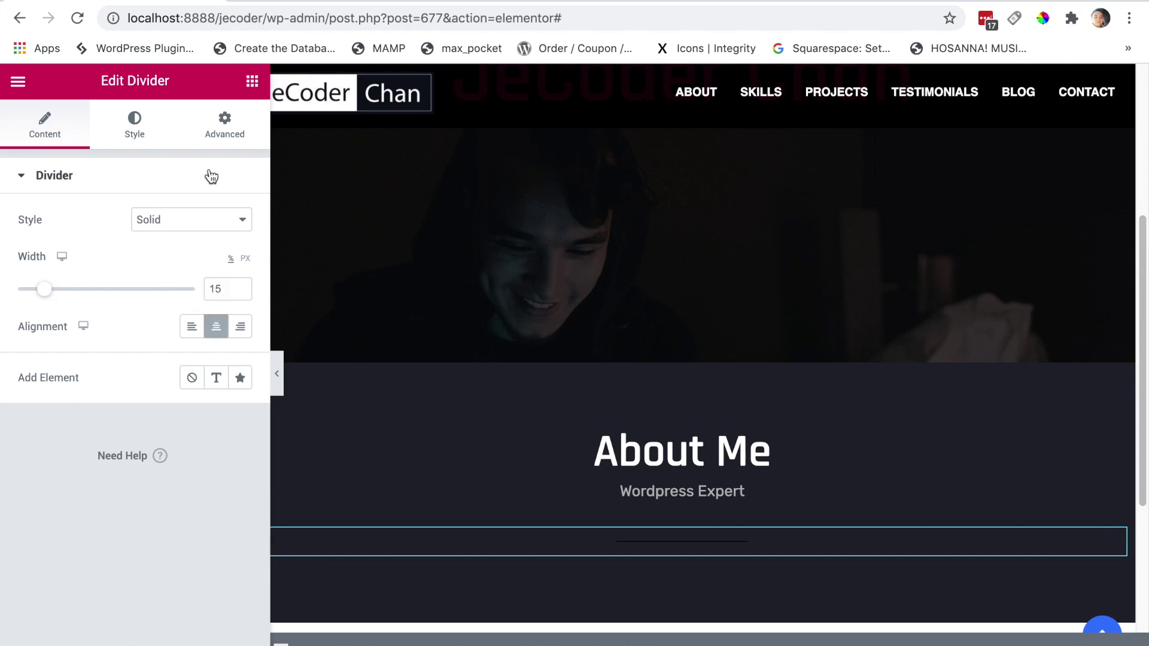
Set the divider's color to white (#FFFFFF).
{"action": "left_click", "coordinate": [134, 127]}
{"action": "left_click", "coordinate": [237, 222]}
{"action": "left_click", "coordinate": [232, 225]}
{"action": "left_click", "coordinate": [216, 221]}
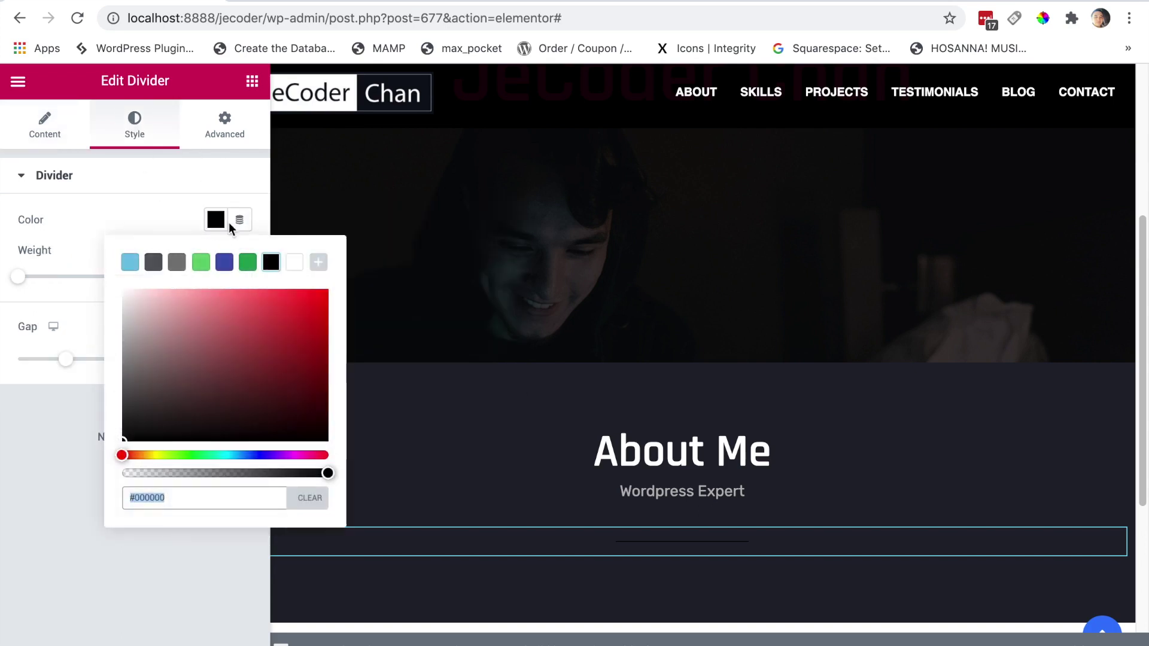
{"action": "left_click", "coordinate": [294, 263]}
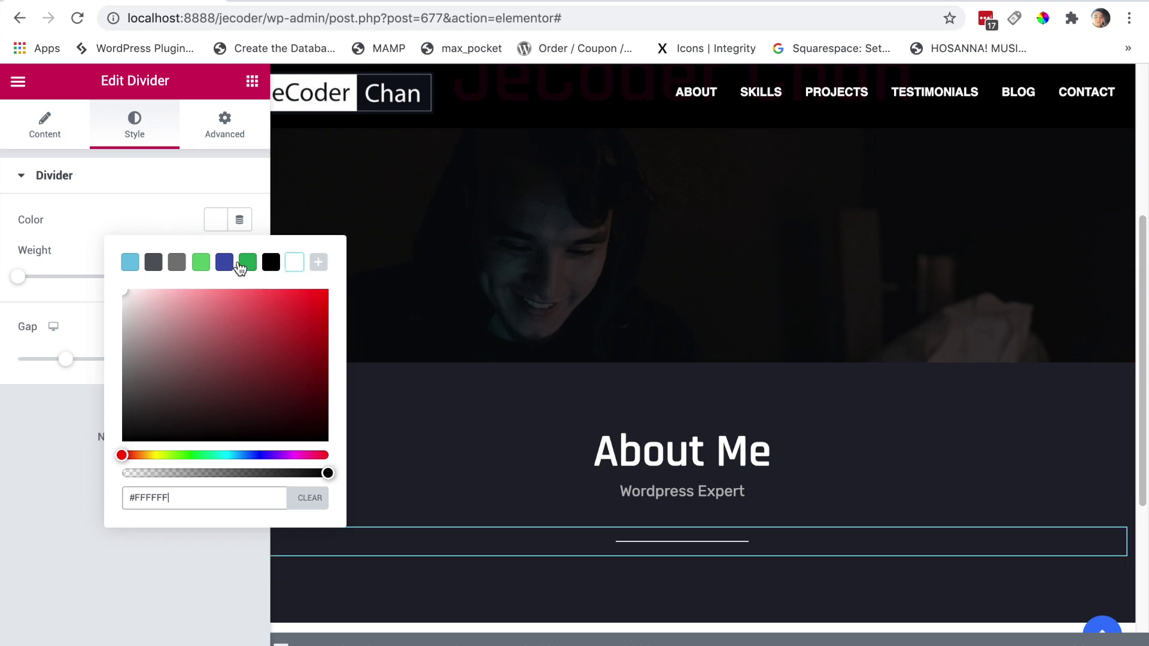
{"action": "left_click", "coordinate": [153, 210]}
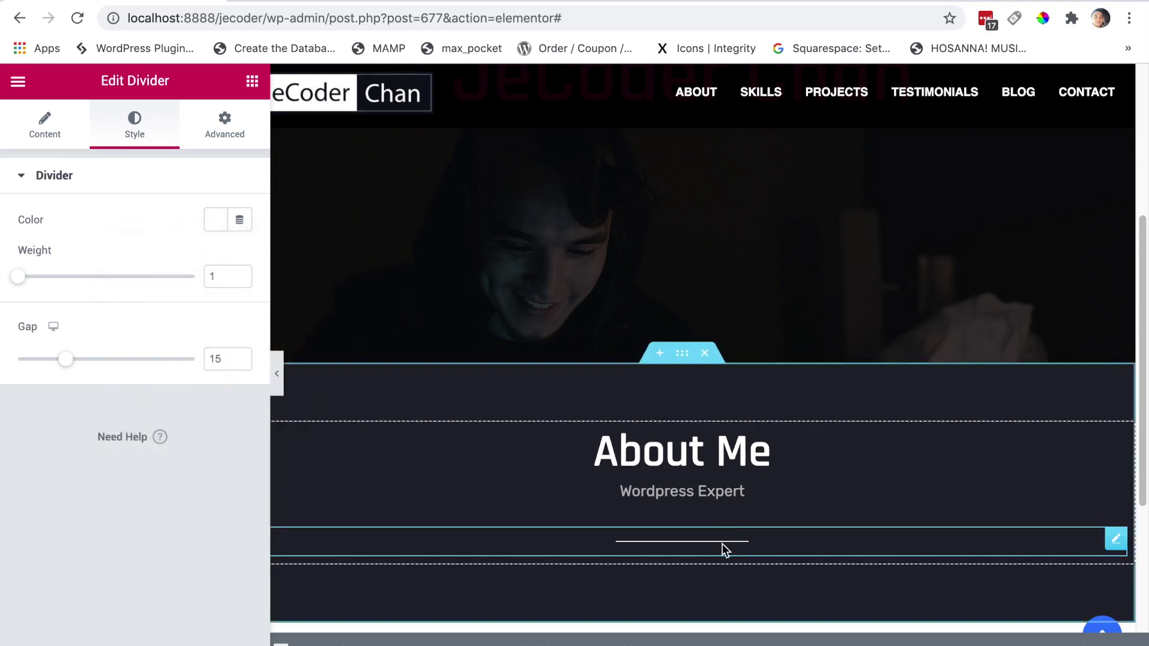
Unlink the divider's margin values and set its top margin to -30 px.
{"action": "left_click", "coordinate": [226, 130]}
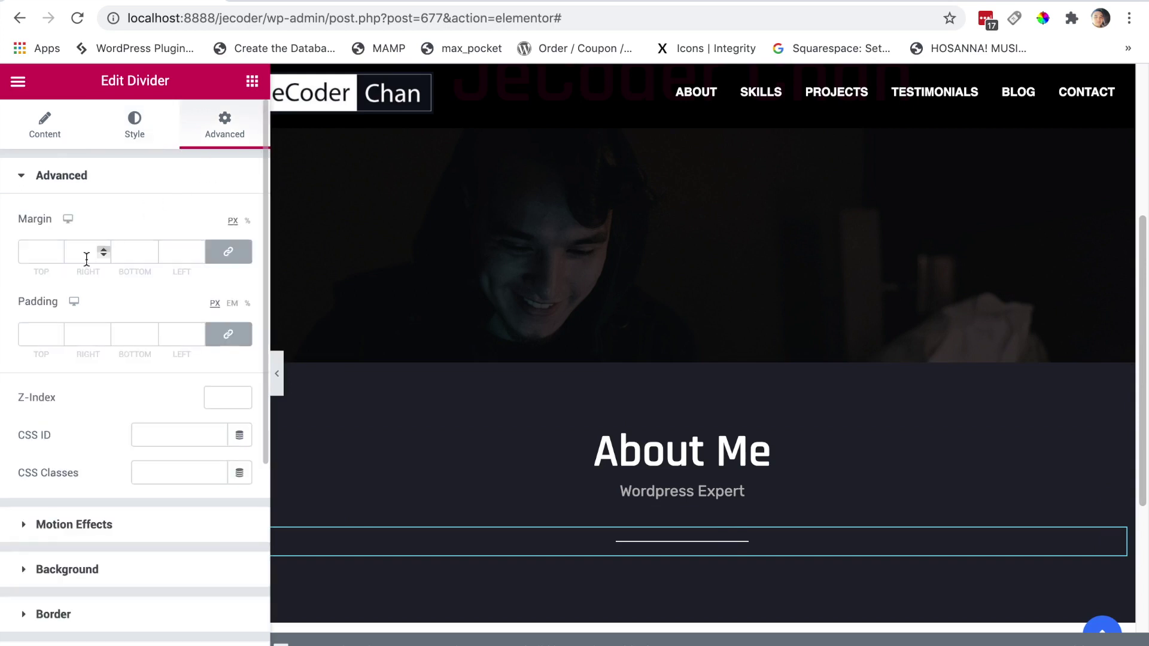
{"action": "left_click", "coordinate": [246, 261]}
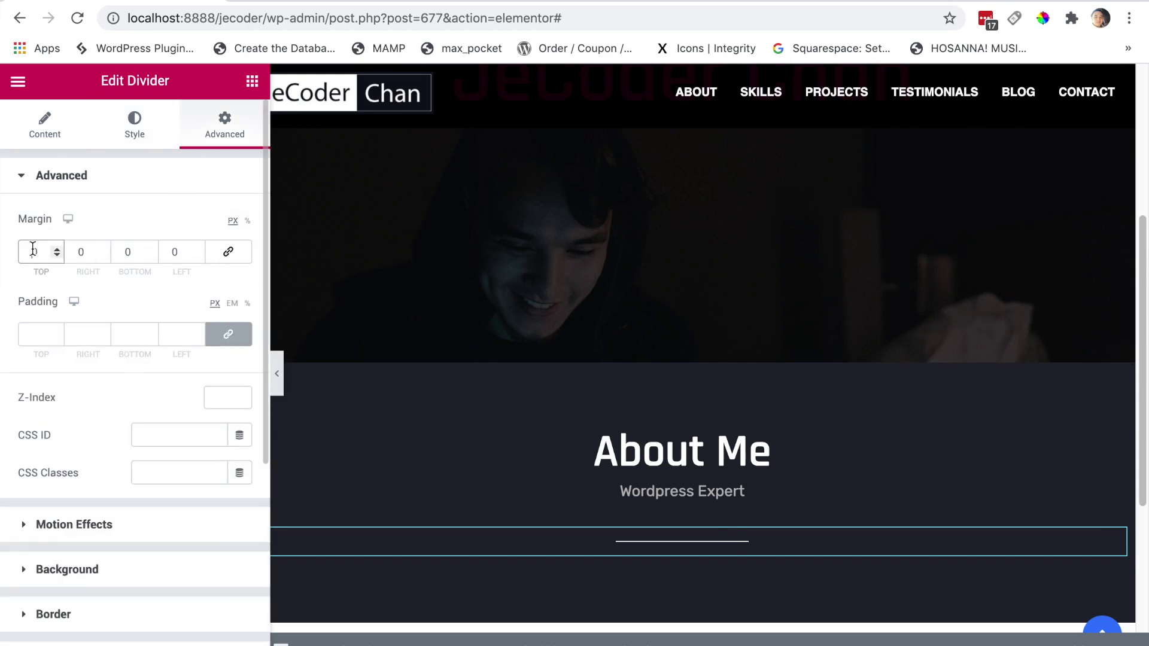
{"action": "left_click", "coordinate": [33, 250]}
{"action": "type", "text": "-3"}
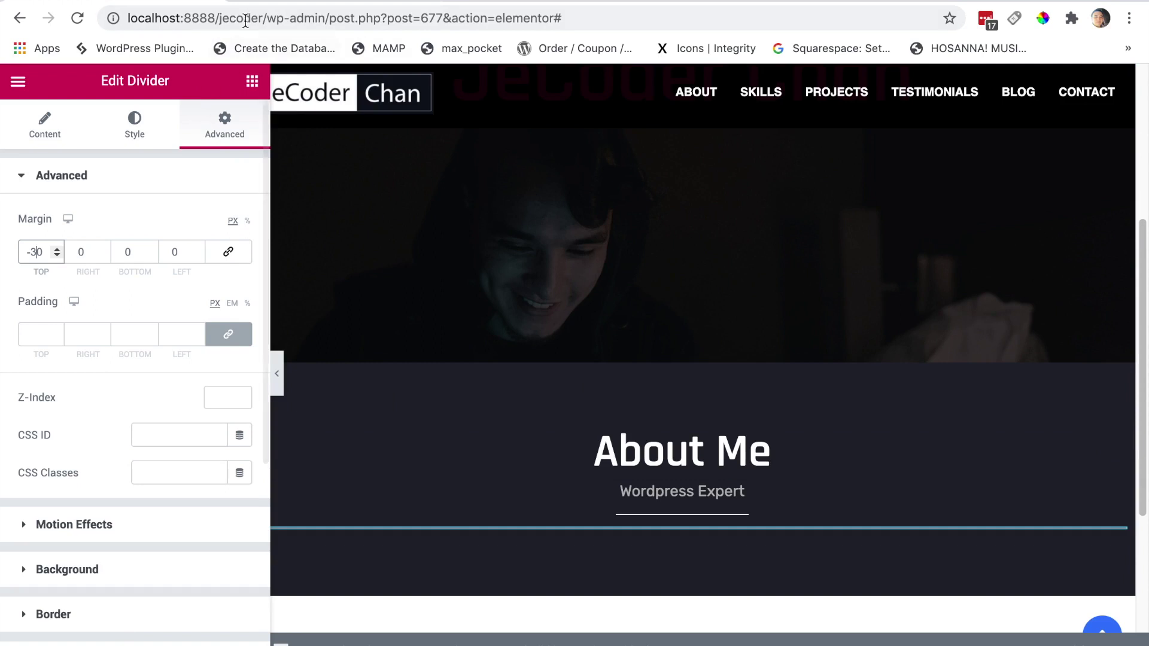
Switch to the reference site and copy the first Lorem Ipsum paragraph of its About me section.
{"action": "left_click", "coordinate": [280, 3]}
{"action": "left_click", "coordinate": [162, 2]}
{"action": "left_click", "coordinate": [299, 2]}
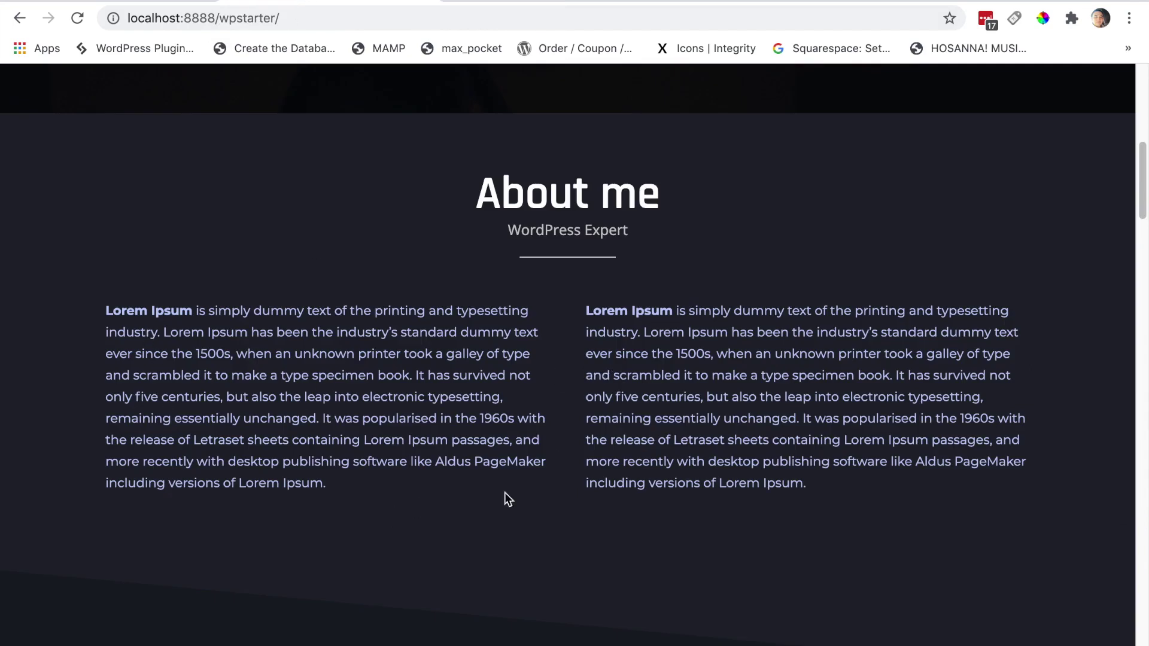
{"action": "left_click_drag", "start_coordinate": [352, 494], "coordinate": [107, 319]}
{"action": "key", "text": "ctrl+c"}
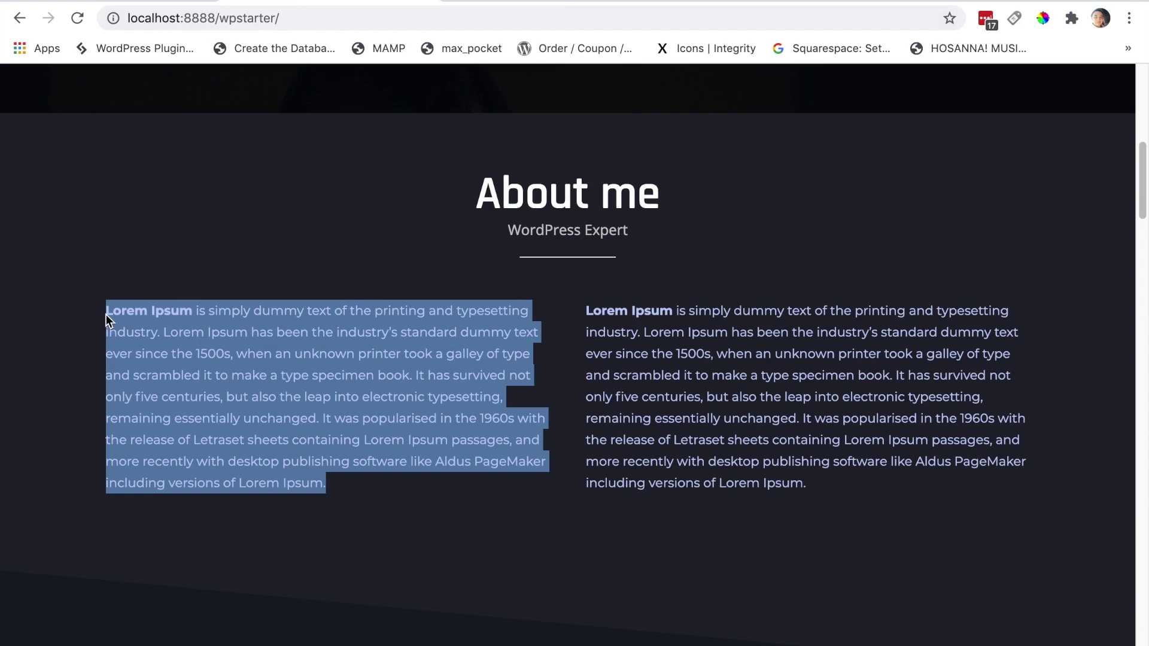
Return to the Elementor page and add a two-column Inner Section below the About Me divider.
{"action": "left_click", "coordinate": [96, 1]}
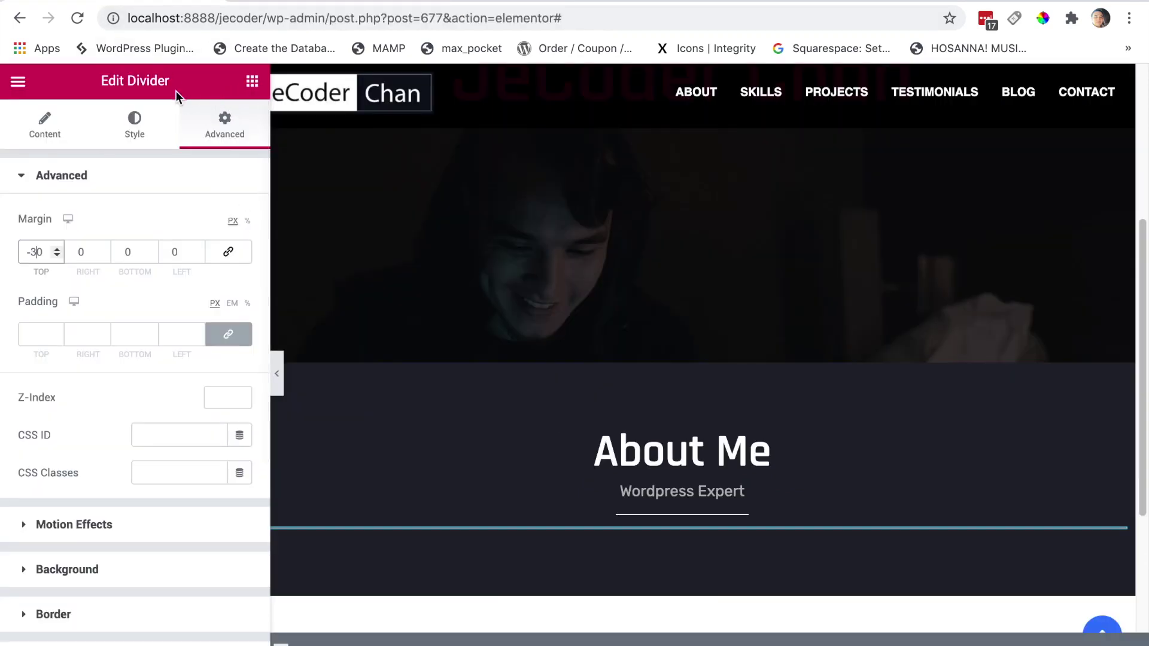
{"action": "left_click", "coordinate": [252, 82]}
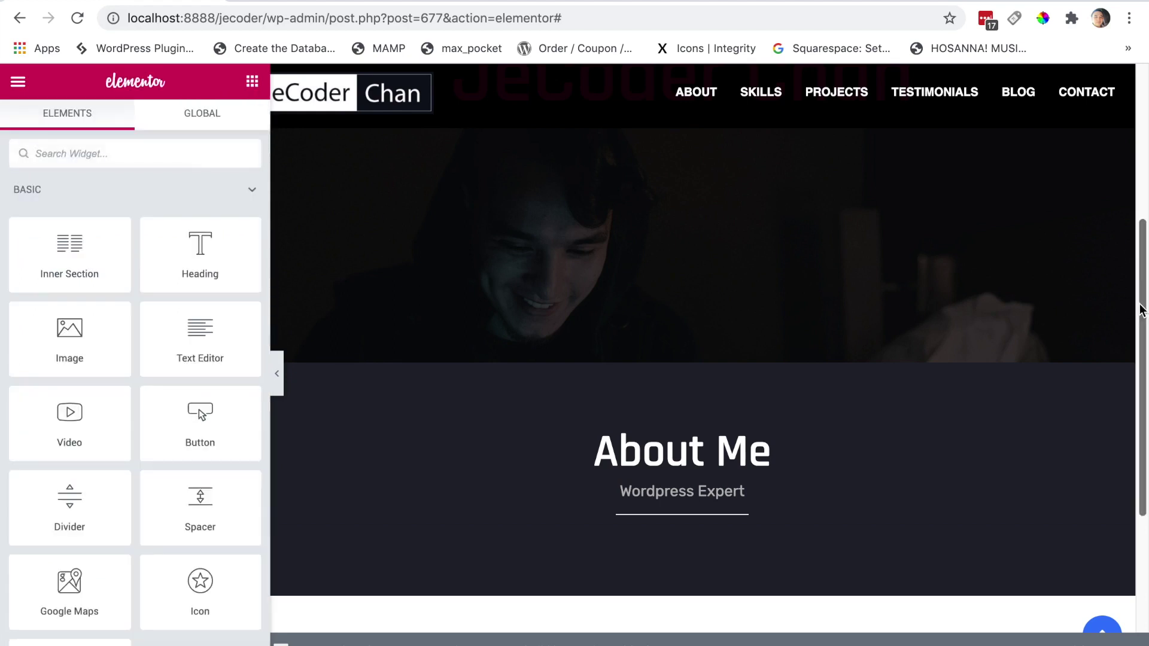
{"action": "scroll", "coordinate": [1141, 308], "scroll_direction": "down", "scroll_amount": 3}
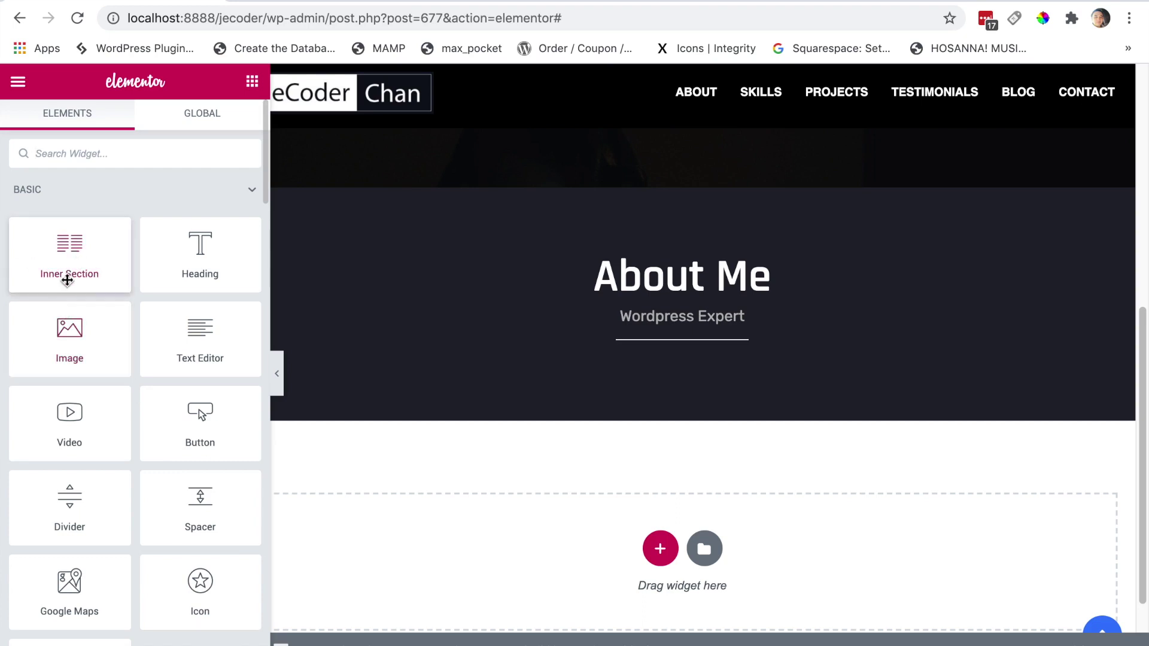
{"action": "left_click_drag", "start_coordinate": [69, 250], "coordinate": [702, 326]}
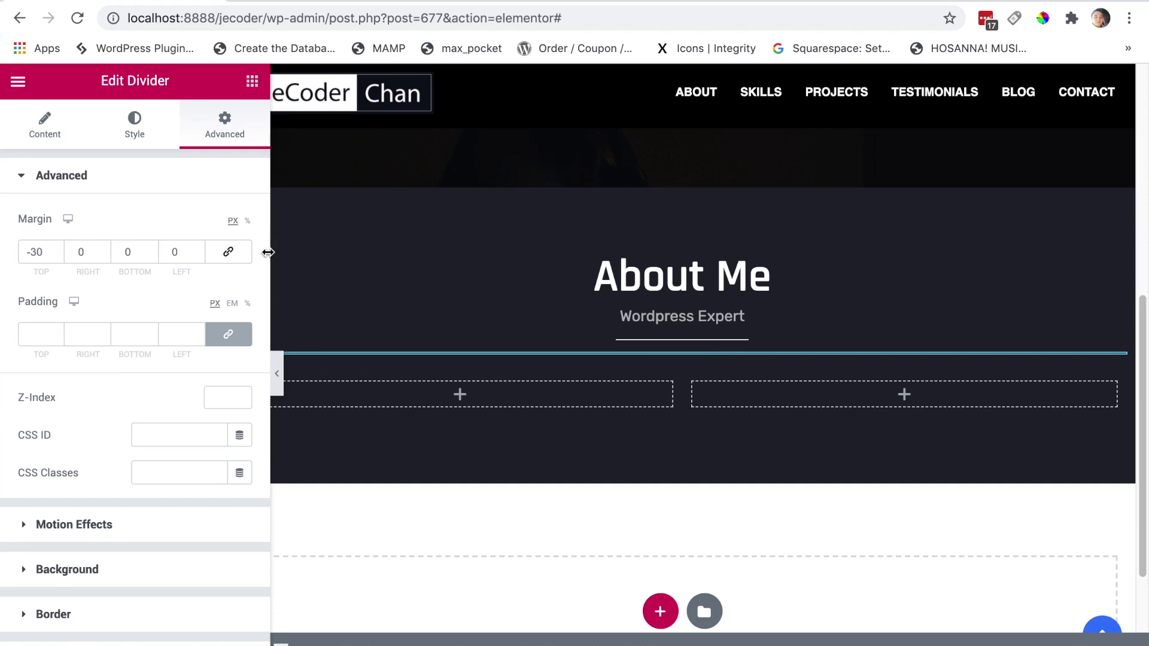
Add a Text Editor widget to the inner section's first column and replace its placeholder with the copied Lorem Ipsum paragraph.
{"action": "left_click", "coordinate": [252, 83]}
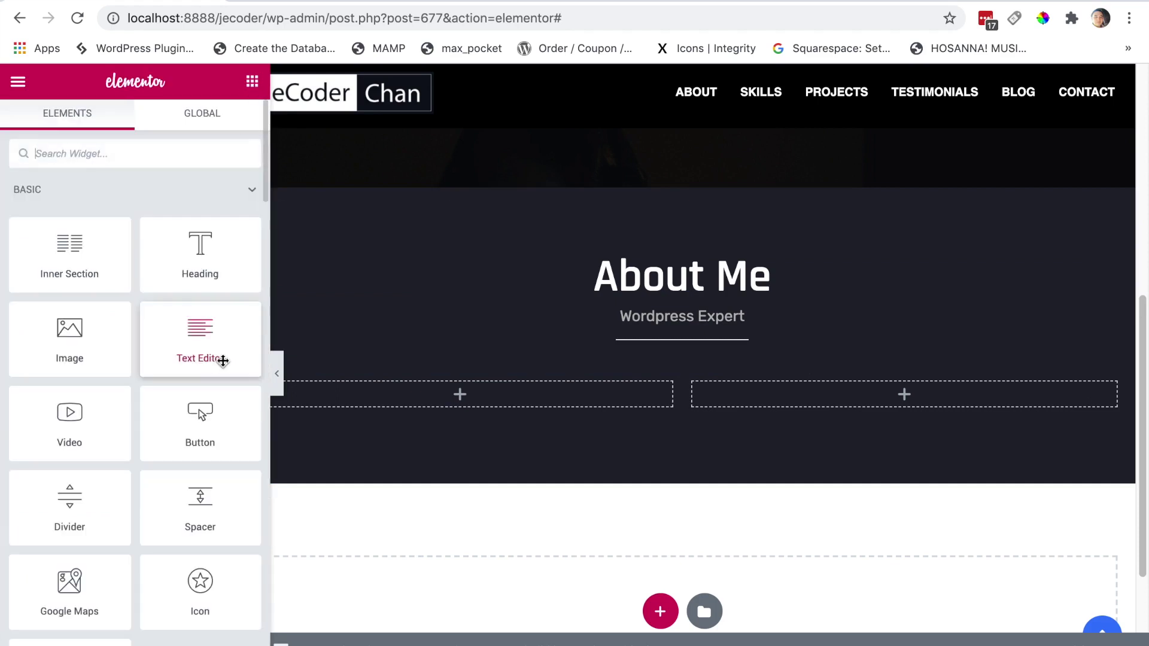
{"action": "left_click_drag", "start_coordinate": [215, 370], "coordinate": [436, 392]}
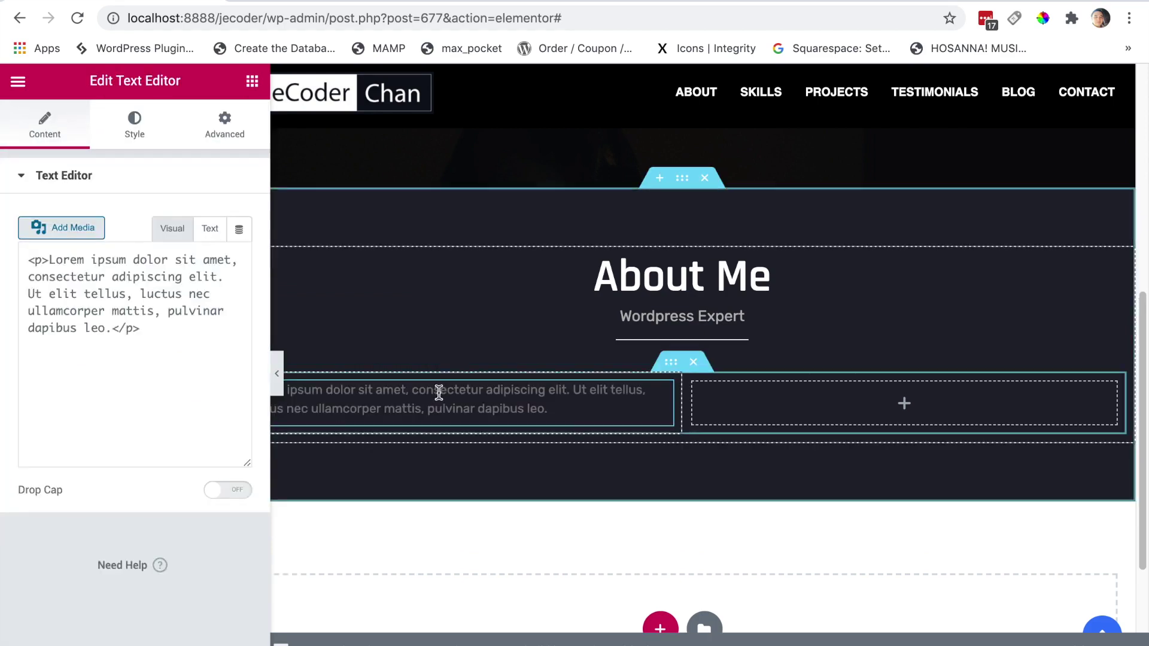
{"action": "double_click", "coordinate": [128, 391]}
{"action": "key", "text": "ctrl+a"}
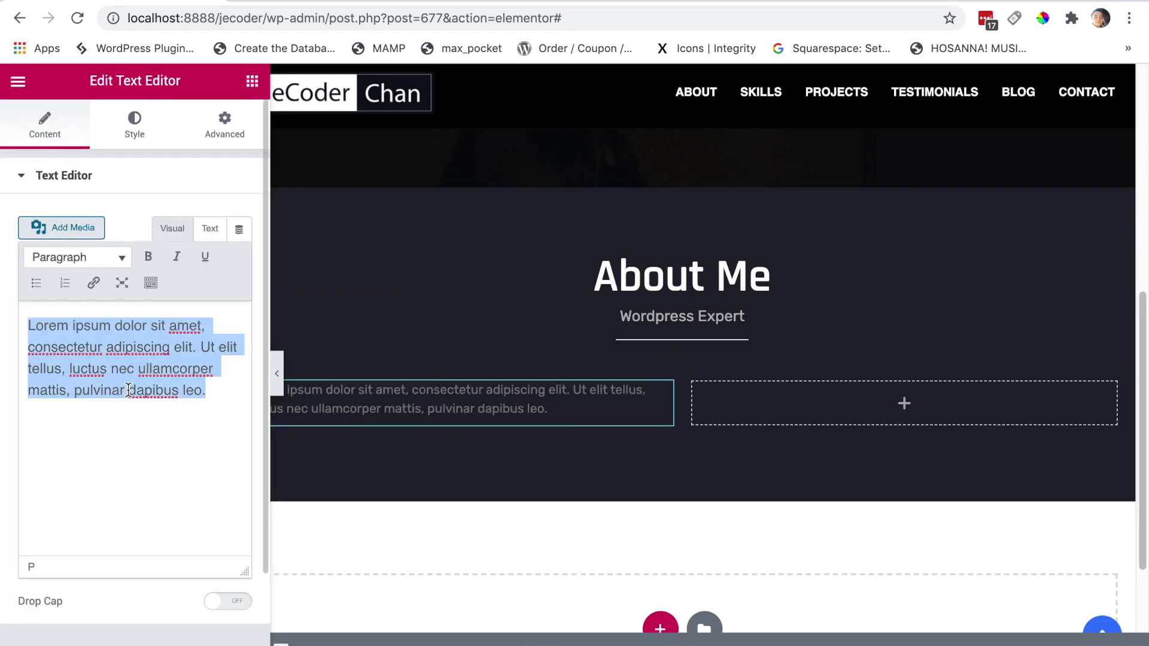
{"action": "key", "text": "ctrl+v"}
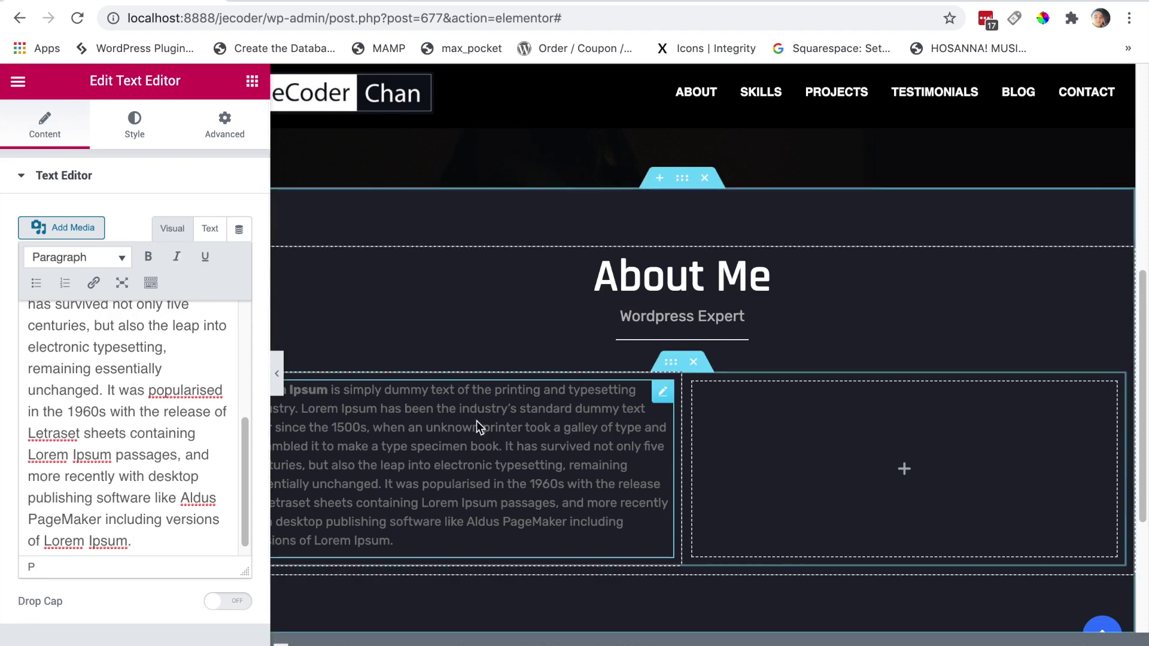
Set the Lorem Ipsum paragraph's text color to a muted blue (#6974B0).
{"action": "left_click", "coordinate": [135, 123]}
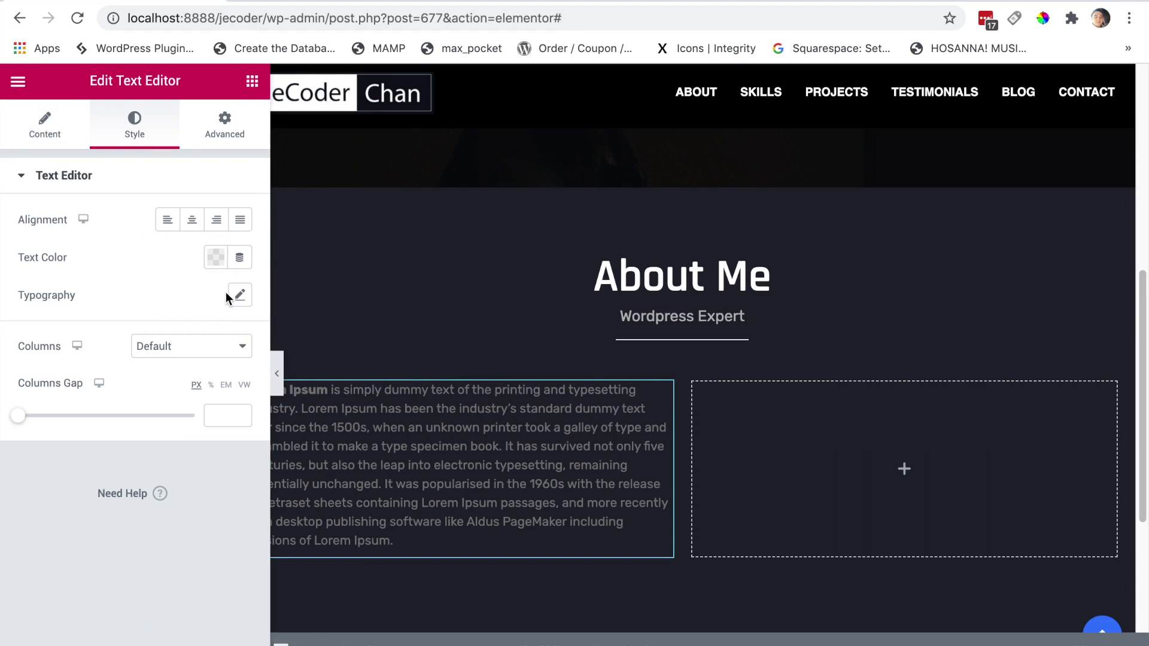
{"action": "left_click", "coordinate": [216, 265]}
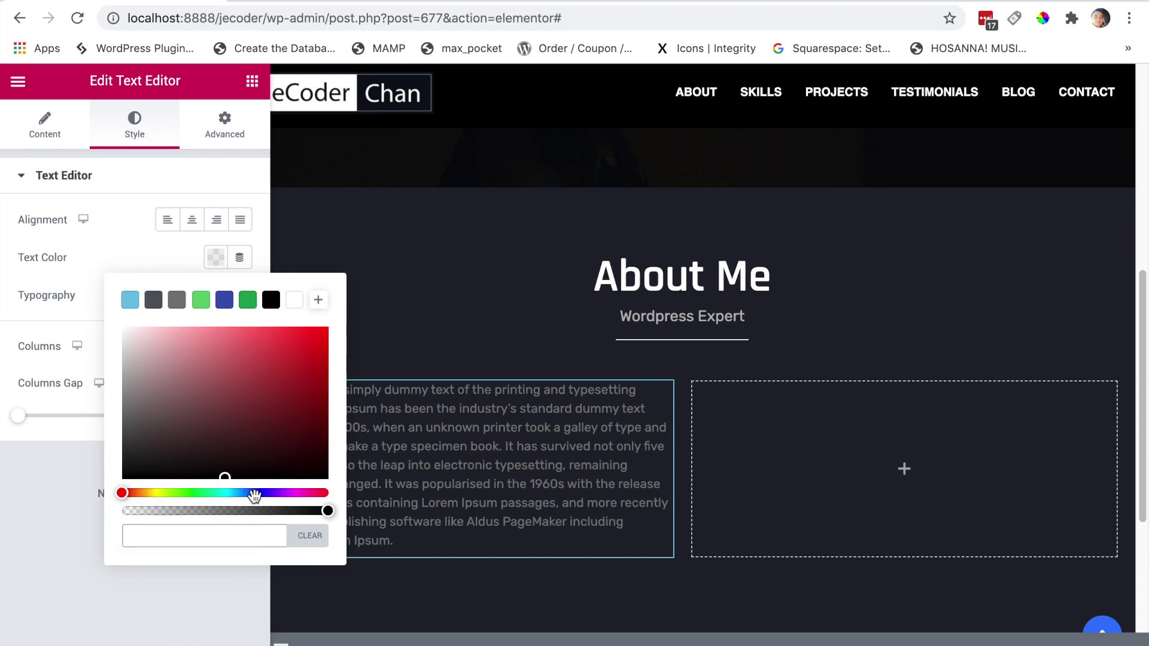
{"action": "left_click", "coordinate": [254, 492]}
{"action": "left_click", "coordinate": [193, 408]}
{"action": "mouse_move", "coordinate": [191, 395]}
{"action": "left_mouse_down"}
{"action": "mouse_move", "coordinate": [192, 374]}
{"action": "mouse_move", "coordinate": [204, 374]}
{"action": "left_mouse_up"}
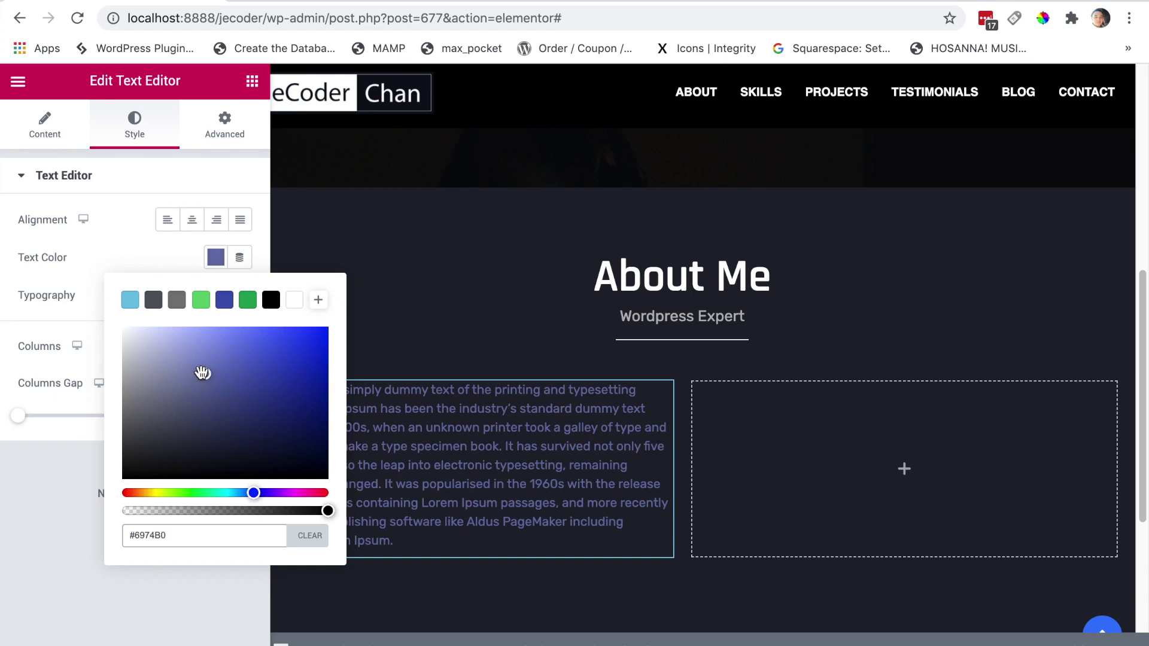
{"action": "left_click", "coordinate": [167, 250]}
Set the Lorem Ipsum paragraph's font to Open Sans at 15 px.
{"action": "left_click", "coordinate": [239, 295]}
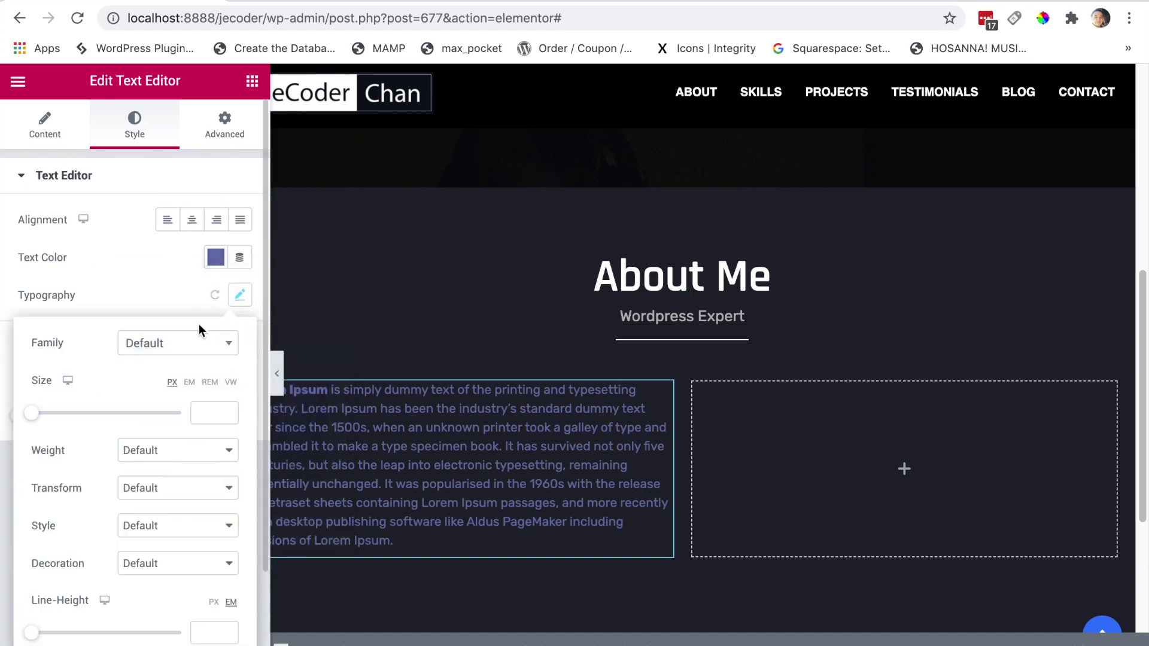
{"action": "left_click_drag", "start_coordinate": [30, 418], "coordinate": [42, 416]}
{"action": "left_click", "coordinate": [152, 350]}
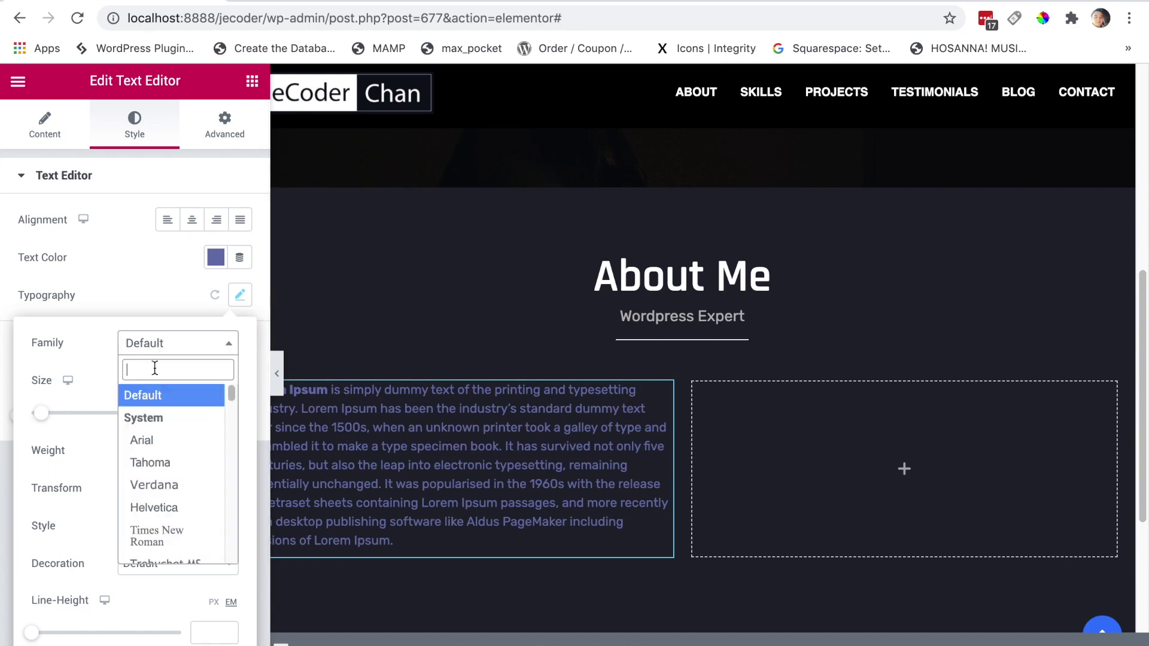
{"action": "type", "text": "open"}
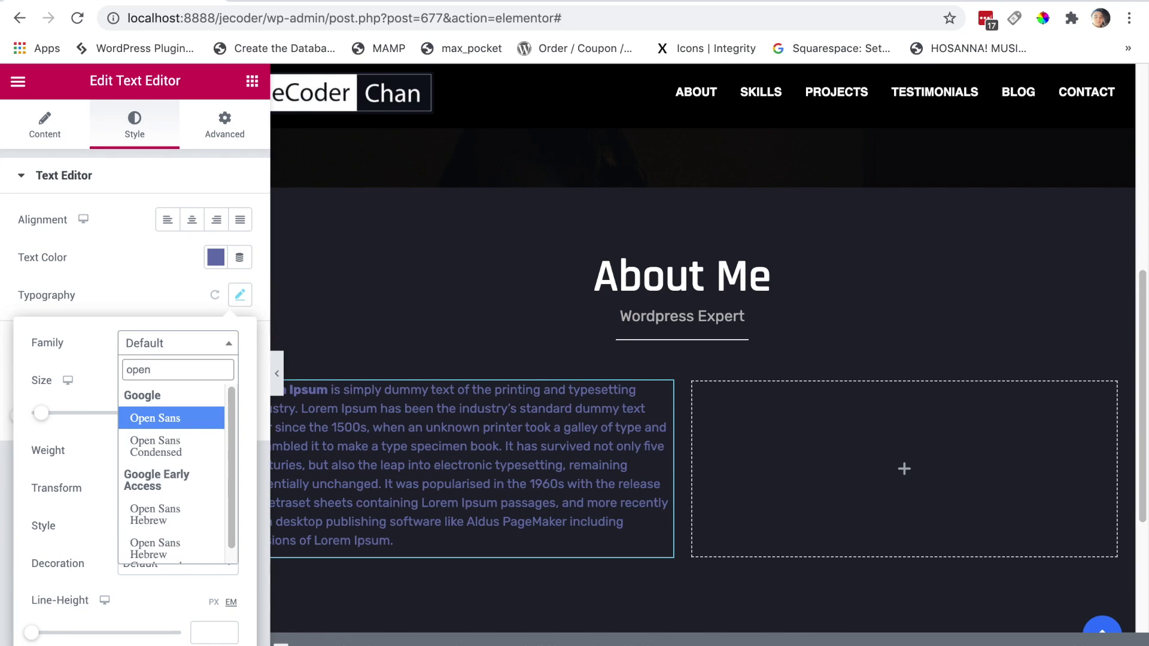
{"action": "key", "text": "Return"}
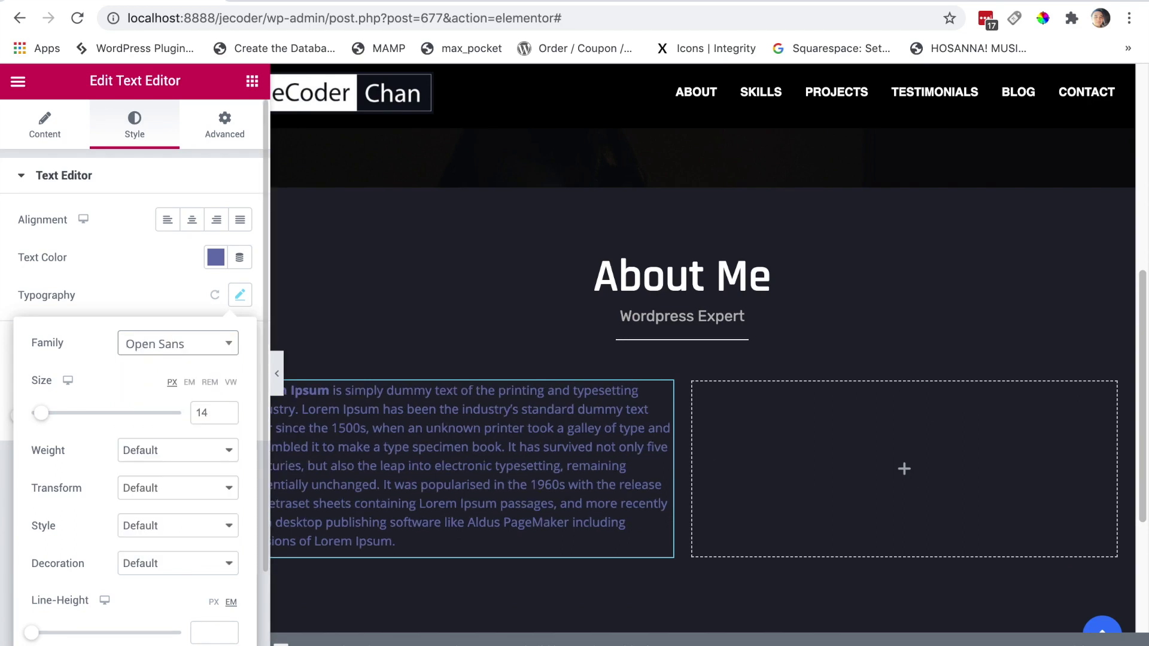
{"action": "left_click", "coordinate": [218, 414]}
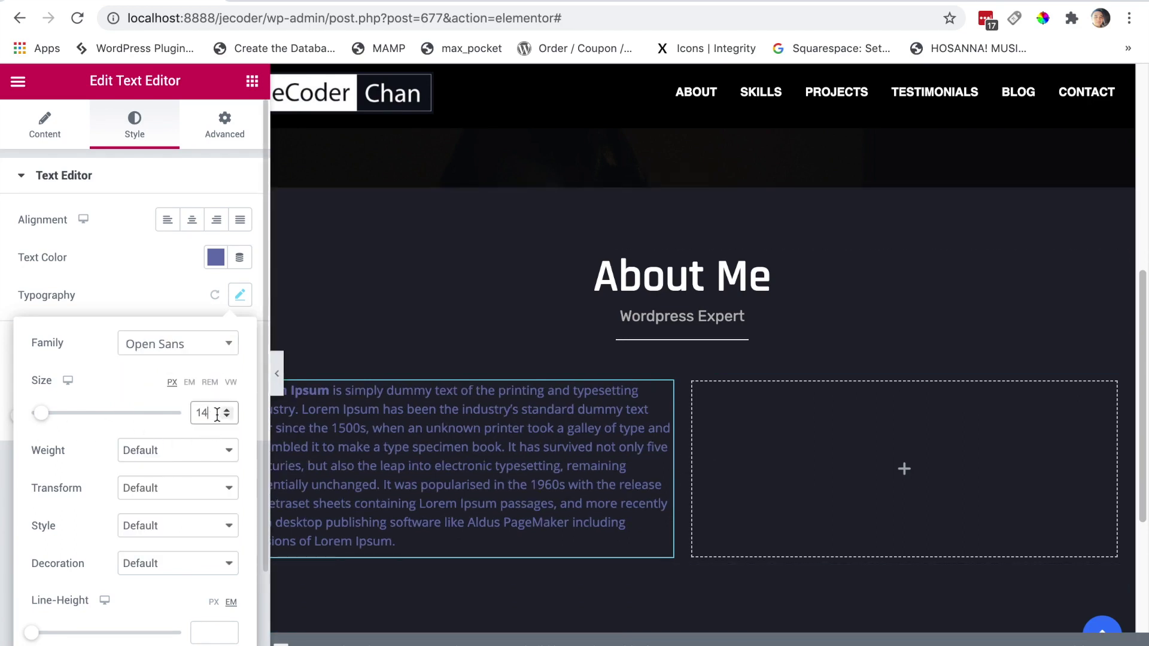
{"action": "key", "text": "Up"}
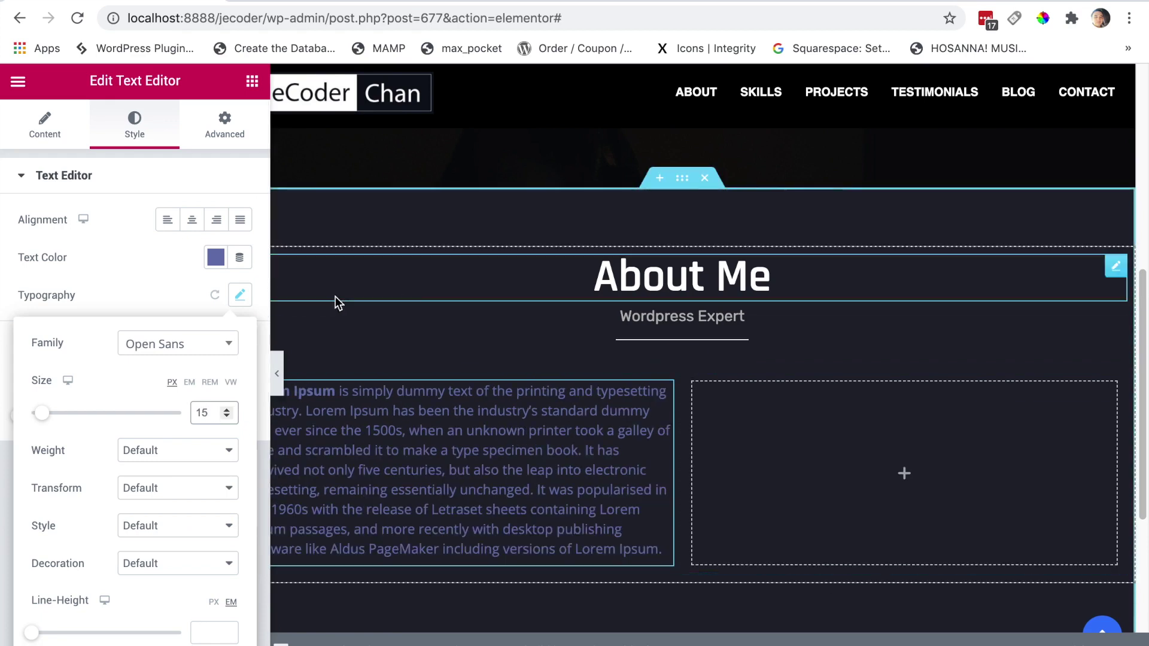
{"action": "left_click", "coordinate": [154, 293]}
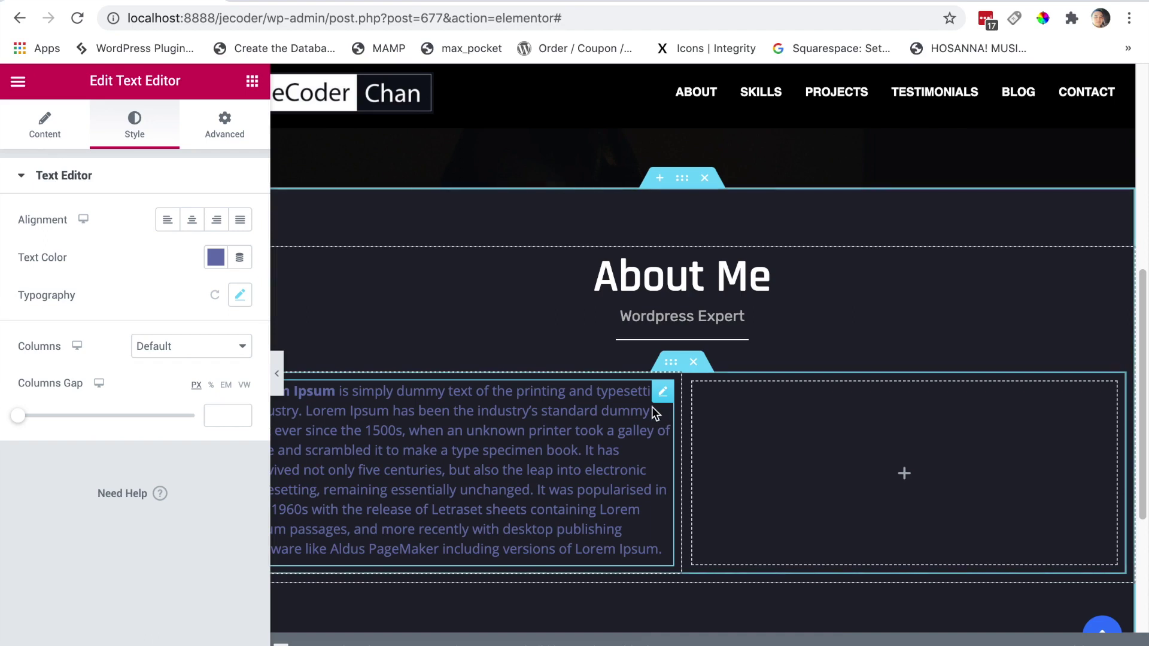
Duplicate the Lorem Ipsum text widget, move the copy into the empty second column, and compare with the reference site.
{"action": "right_click", "coordinate": [664, 396]}
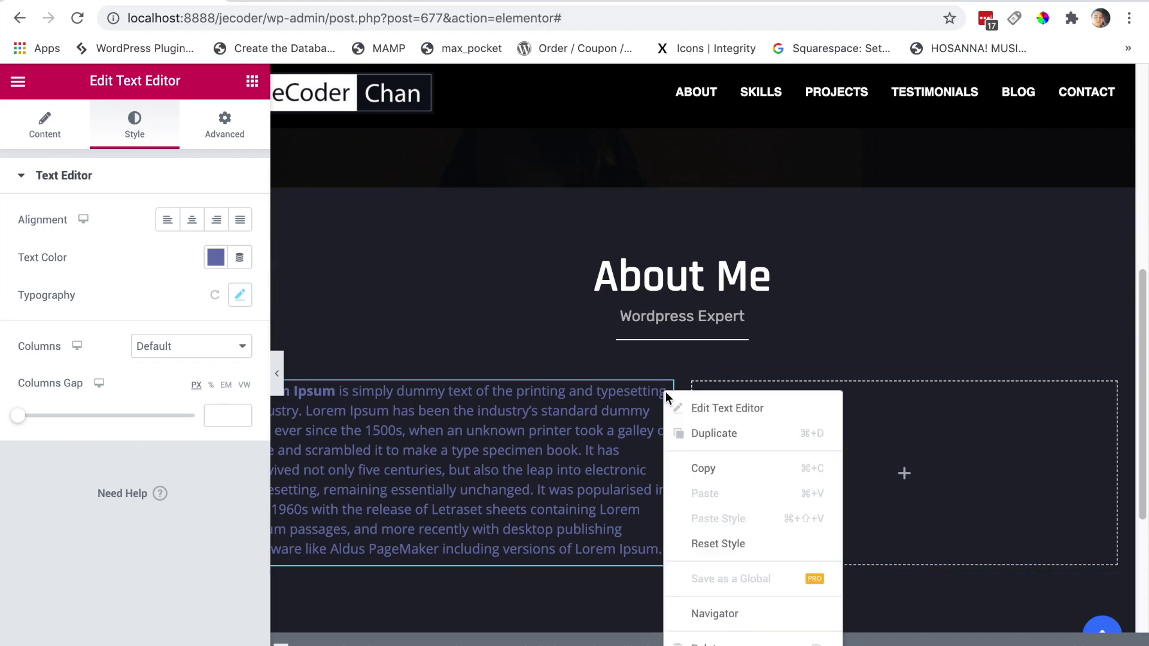
{"action": "left_click", "coordinate": [719, 436]}
{"action": "left_click_drag", "start_coordinate": [655, 598], "coordinate": [834, 444]}
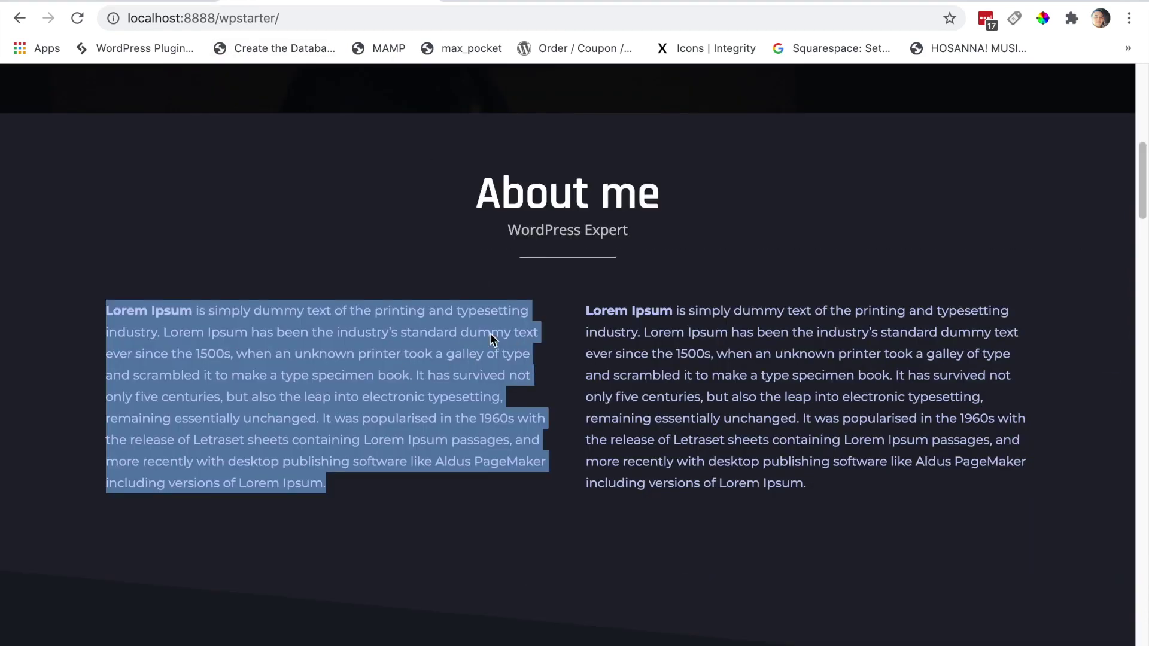
{"action": "left_click", "coordinate": [569, 363]}
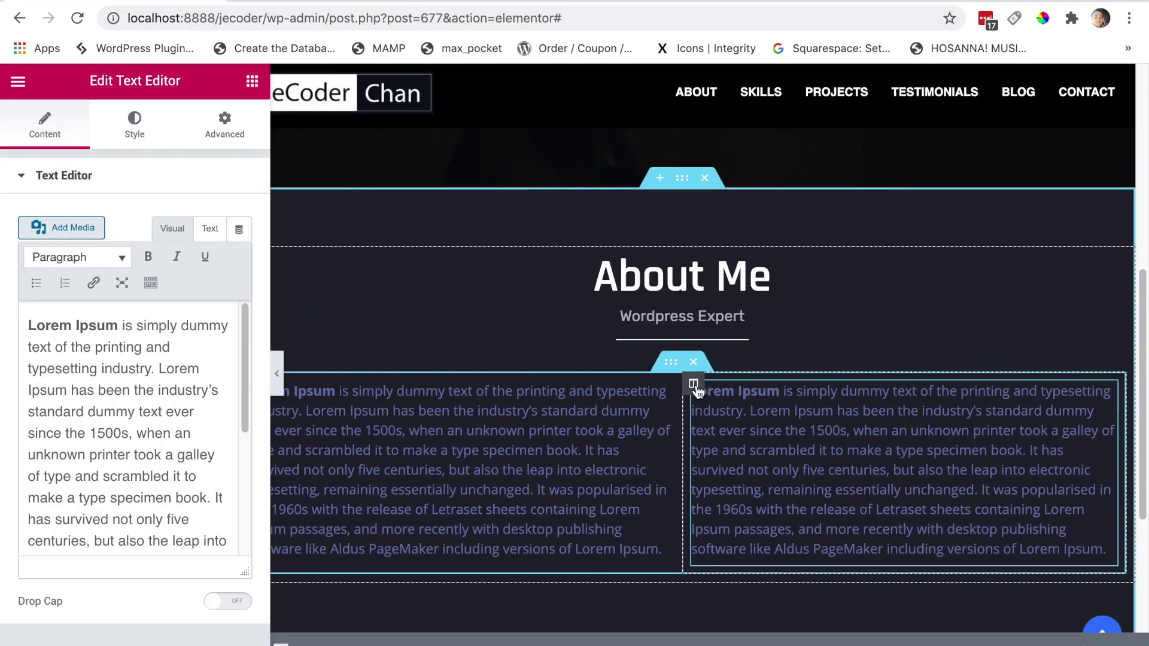
Unlink the second text column's padding and set its left padding to 30 px, keeping the other sides at 0.
{"action": "left_click", "coordinate": [693, 385]}
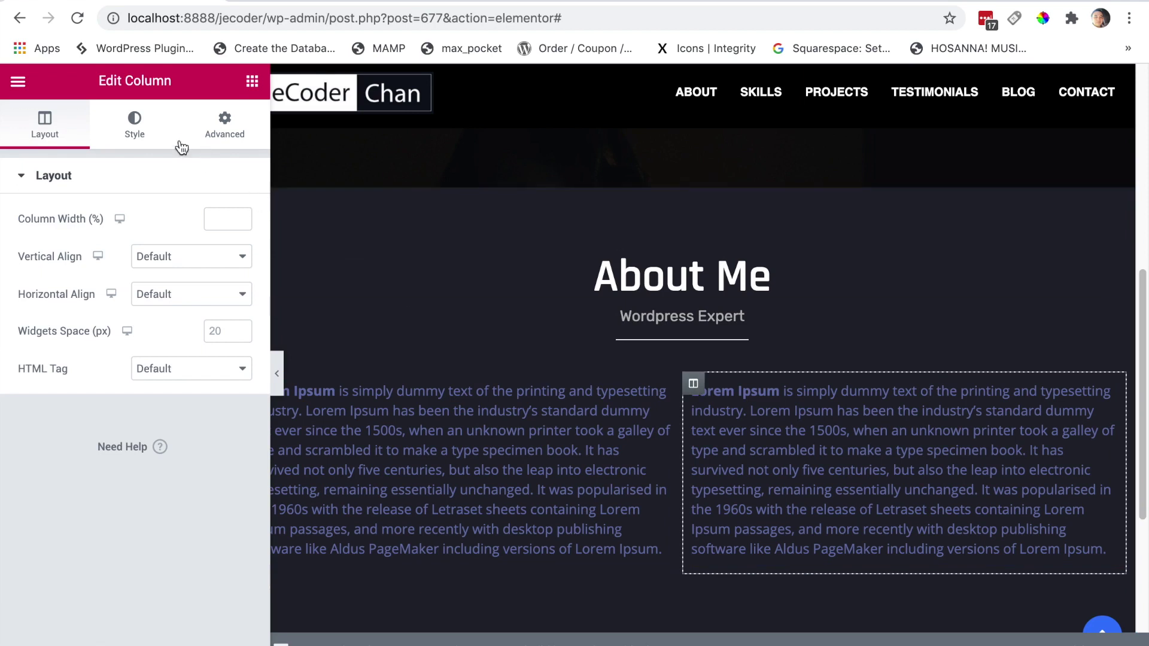
{"action": "left_click", "coordinate": [231, 133]}
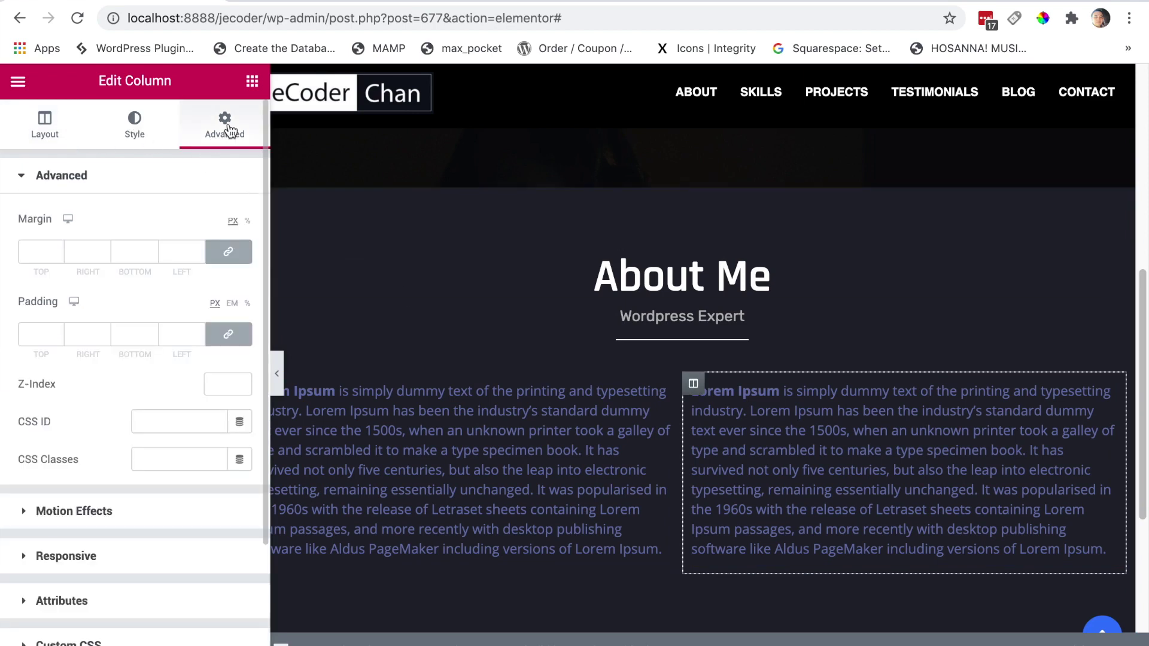
{"action": "left_click", "coordinate": [228, 333]}
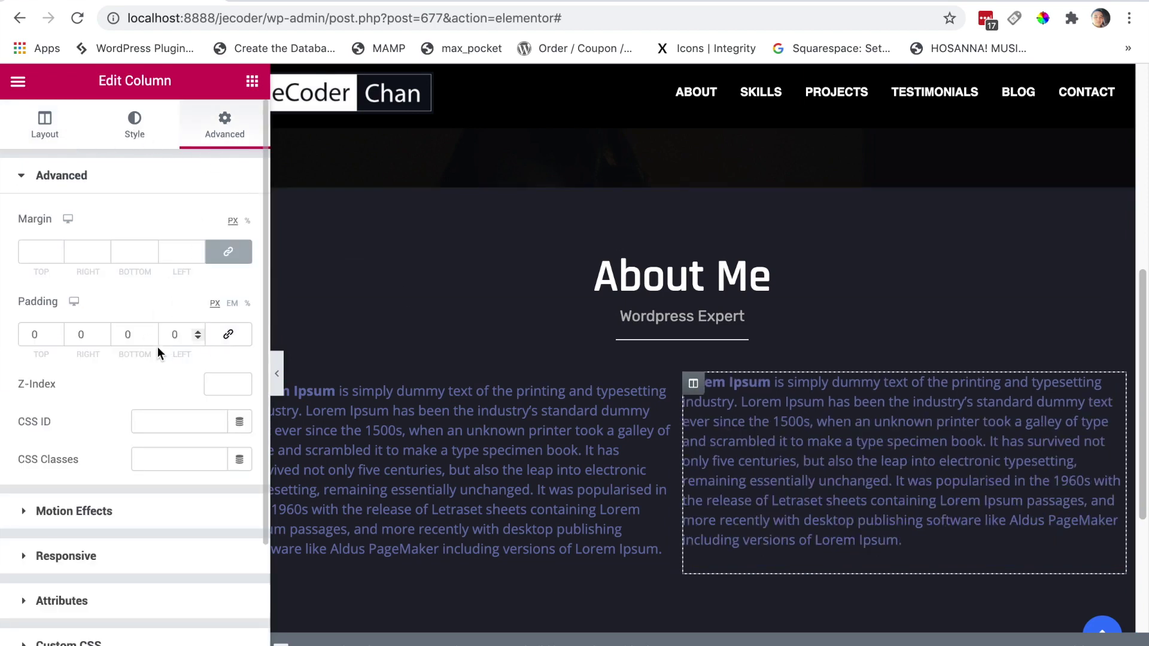
{"action": "left_click", "coordinate": [77, 335]}
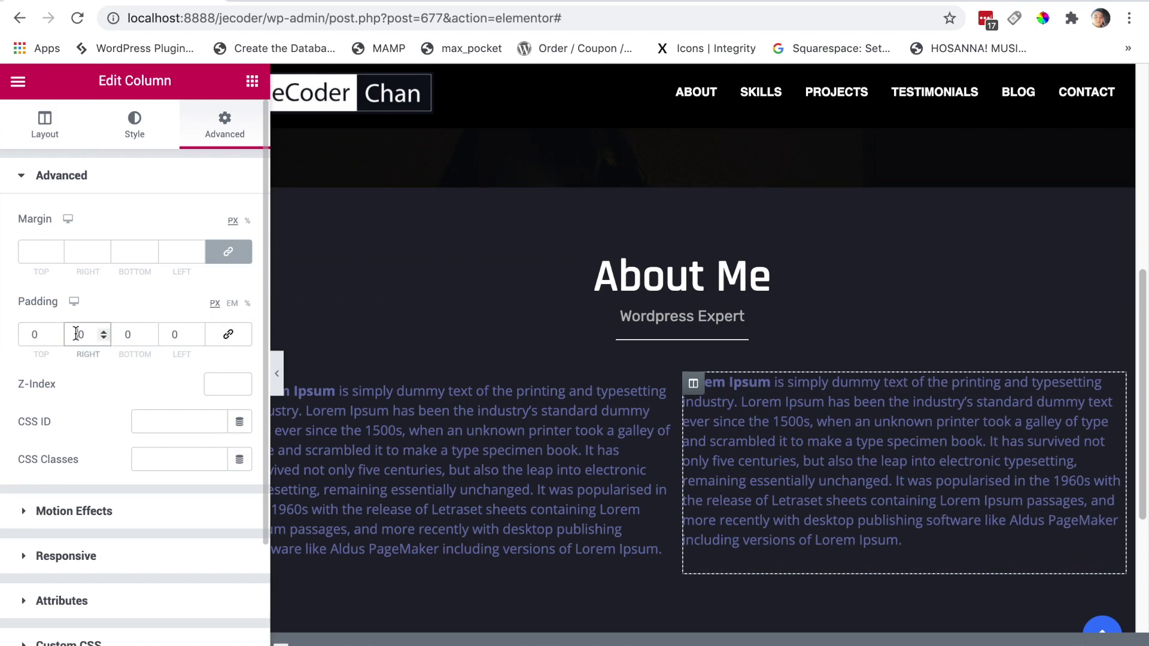
{"action": "type", "text": "3"}
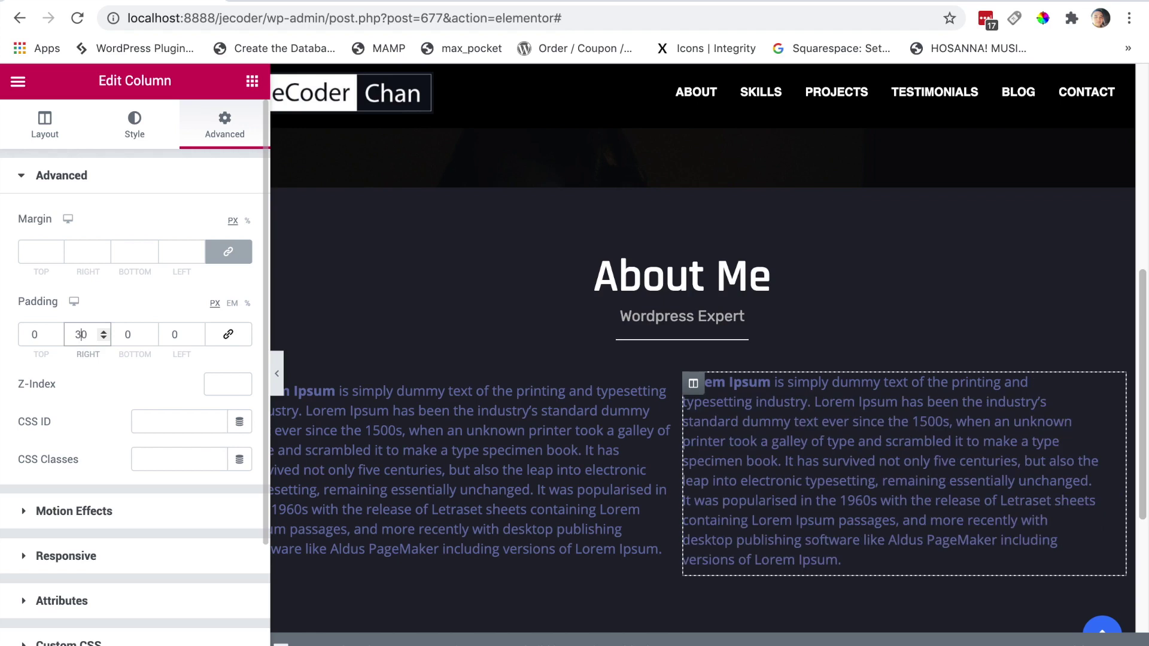
{"action": "key", "text": "BackSpace"}
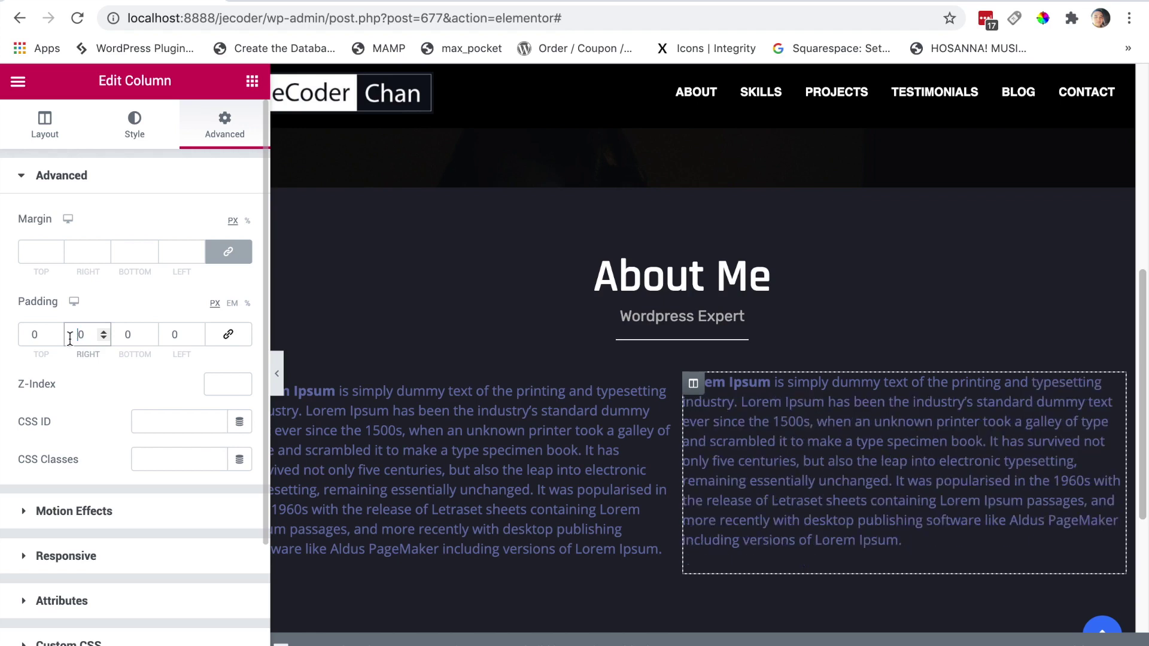
{"action": "left_click", "coordinate": [171, 337]}
{"action": "type", "text": "3"}
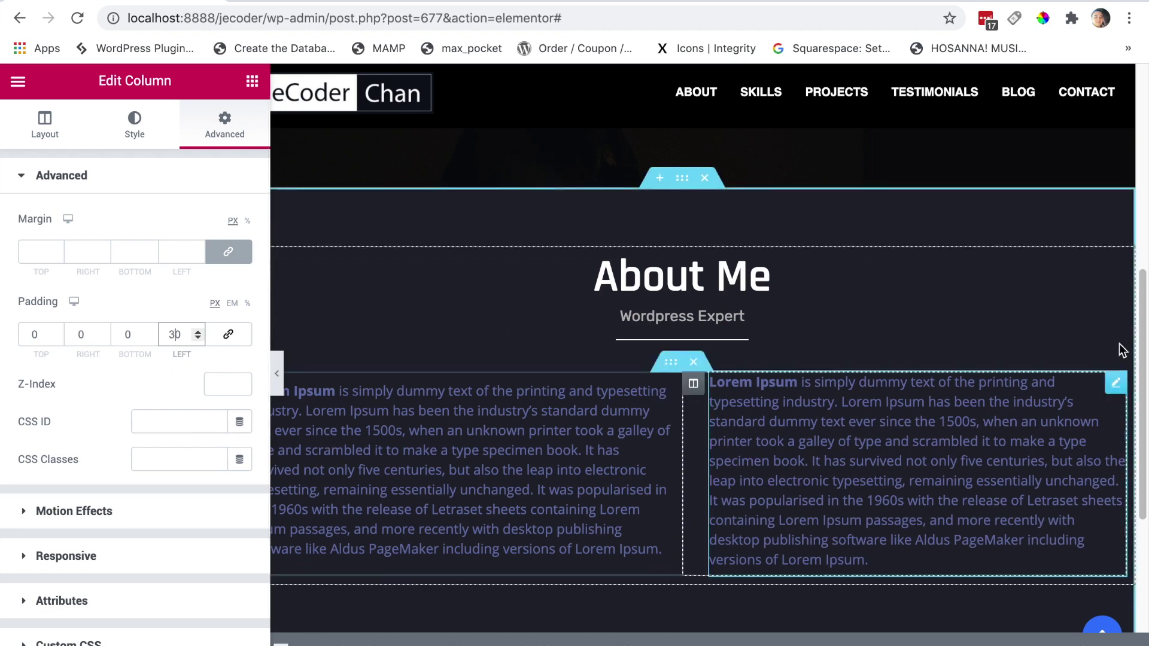
{"action": "mouse_move", "coordinate": [1141, 328]}
{"action": "left_mouse_down"}
{"action": "mouse_move", "coordinate": [1147, 409]}
{"action": "mouse_move", "coordinate": [1147, 337]}
{"action": "left_mouse_up"}
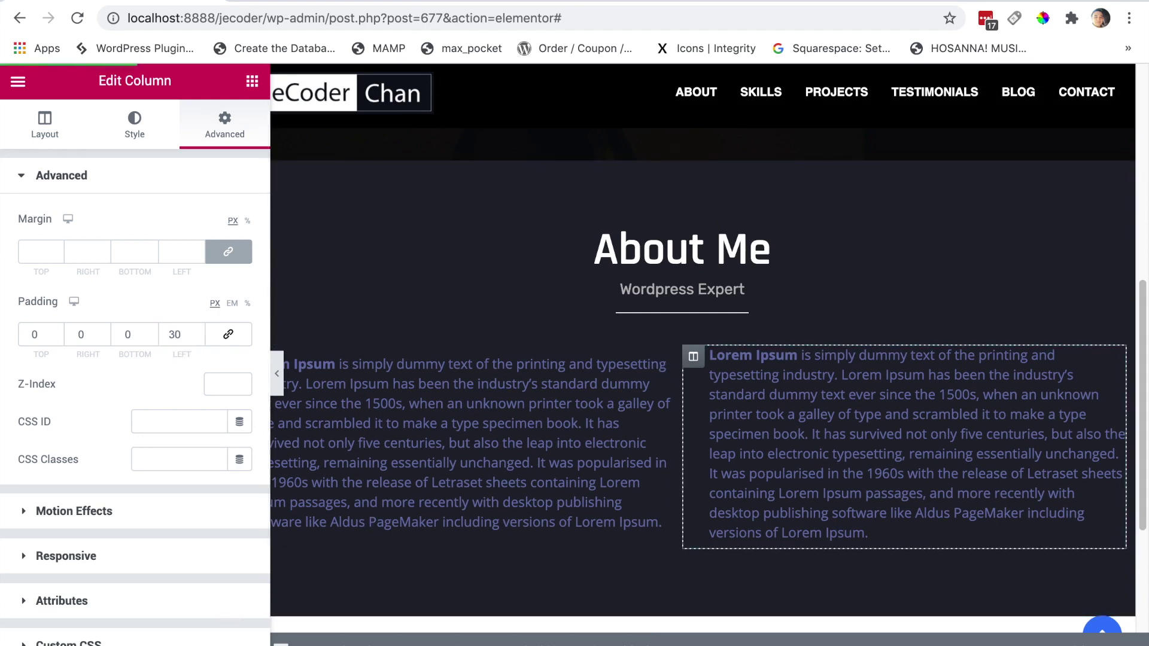
View the published Home page in a new browser tab and check the About Me section's two columns against the reference site.
{"action": "left_click", "coordinate": [19, 84]}
{"action": "right_click", "coordinate": [90, 546]}
{"action": "left_click", "coordinate": [175, 421]}
{"action": "left_click", "coordinate": [283, 1]}
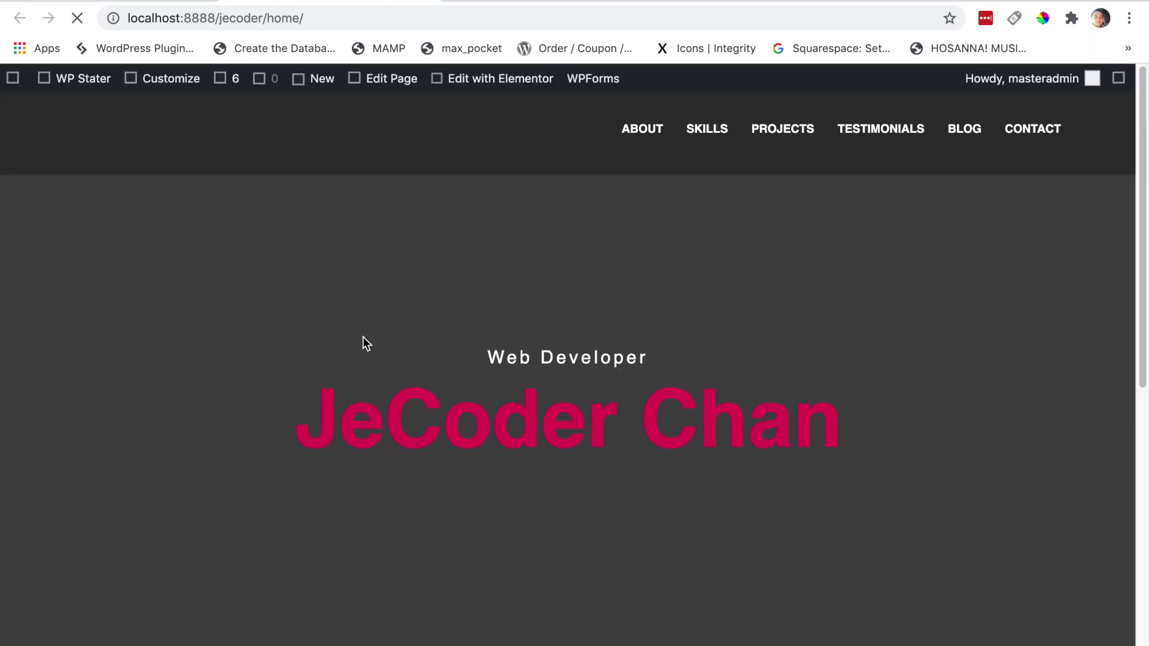
{"action": "scroll", "coordinate": [1143, 192], "scroll_direction": "down", "scroll_amount": 5}
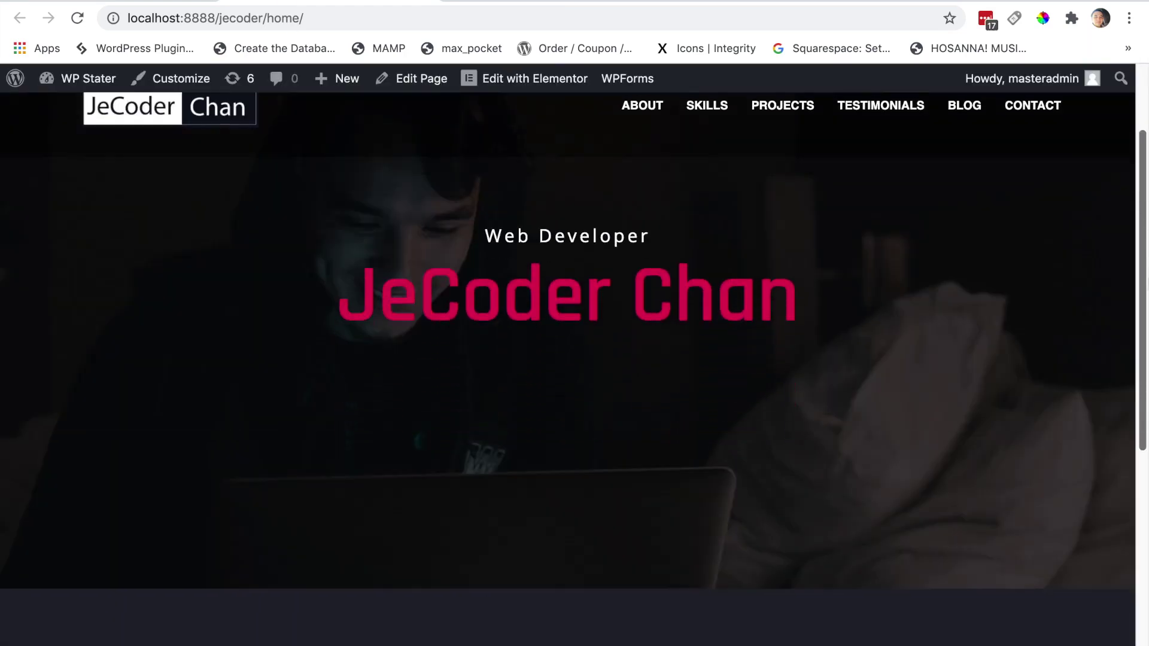
{"action": "scroll", "coordinate": [573, 419], "scroll_direction": "down", "scroll_amount": 2}
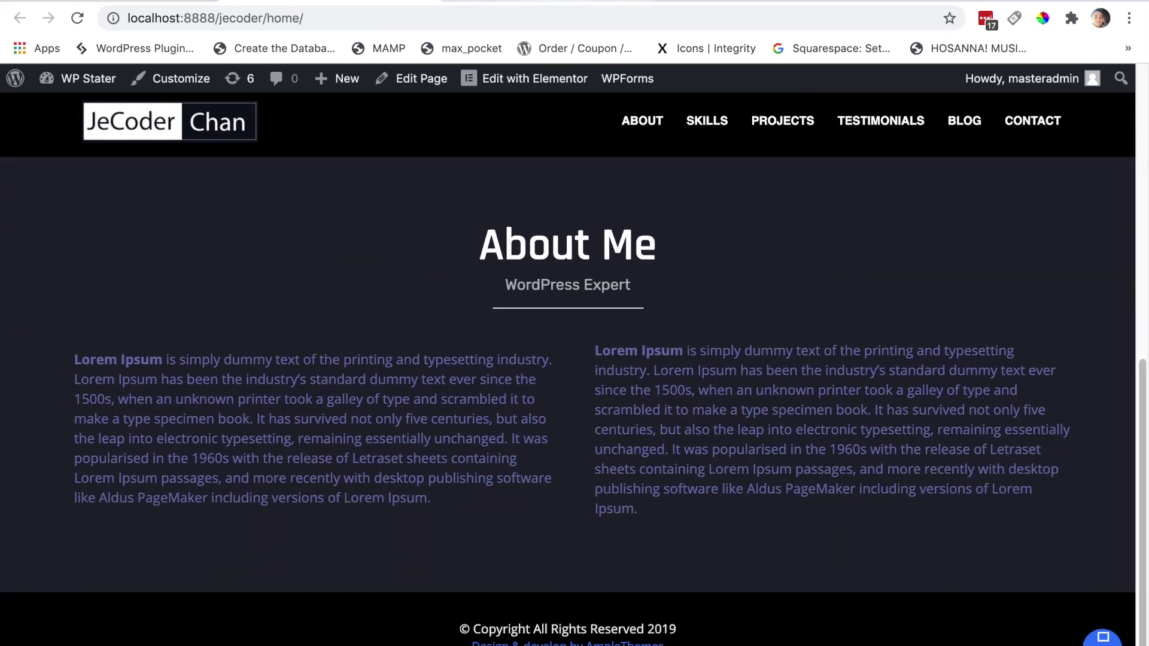
{"action": "key", "text": "ctrl+Tab"}
{"action": "key", "text": "ctrl+shift+Tab"}
{"action": "left_click", "coordinate": [527, 79]}
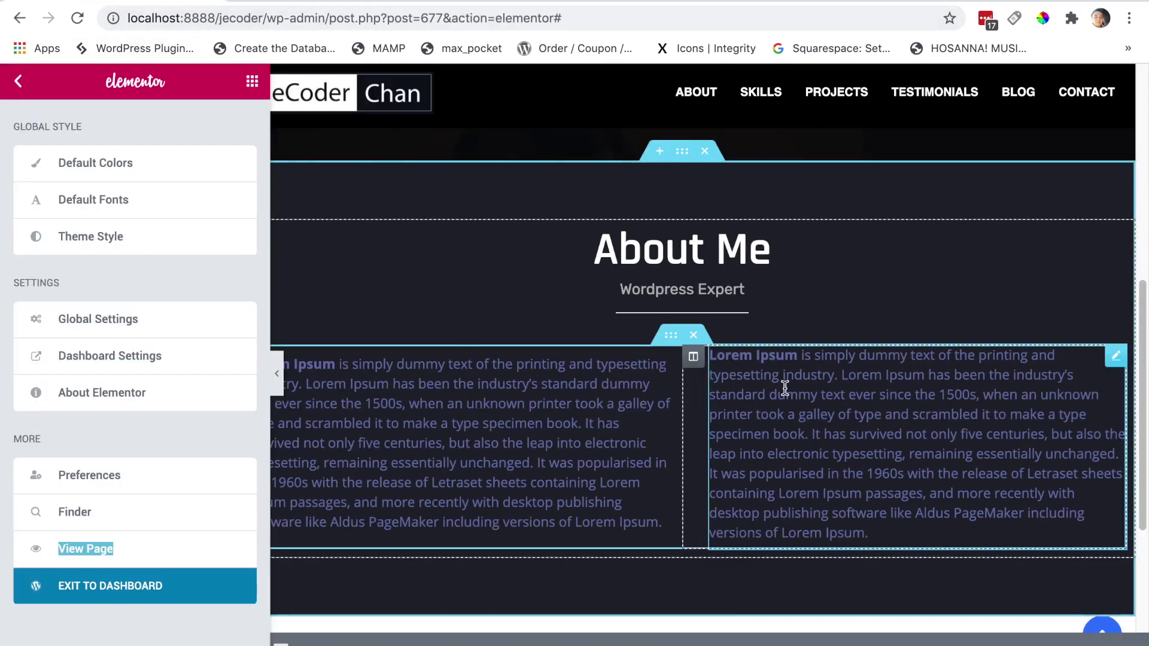
Unlink the inner section's padding and set its right and left padding to 65 px each.
{"action": "left_click", "coordinate": [671, 335]}
{"action": "left_click", "coordinate": [228, 128]}
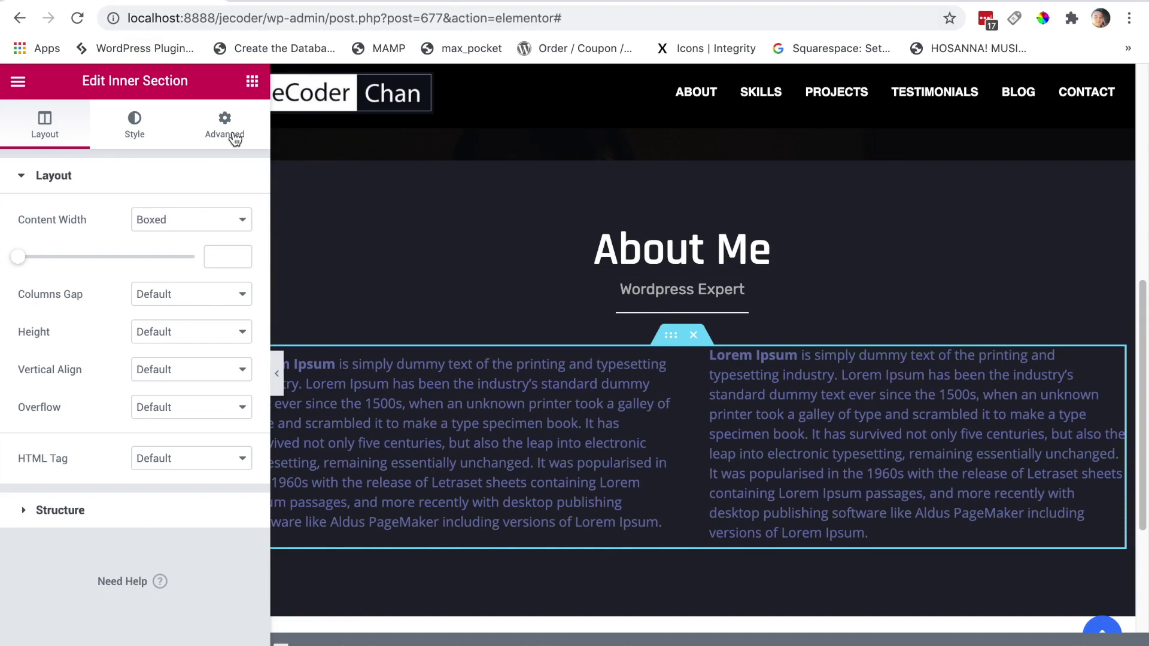
{"action": "left_click", "coordinate": [135, 129]}
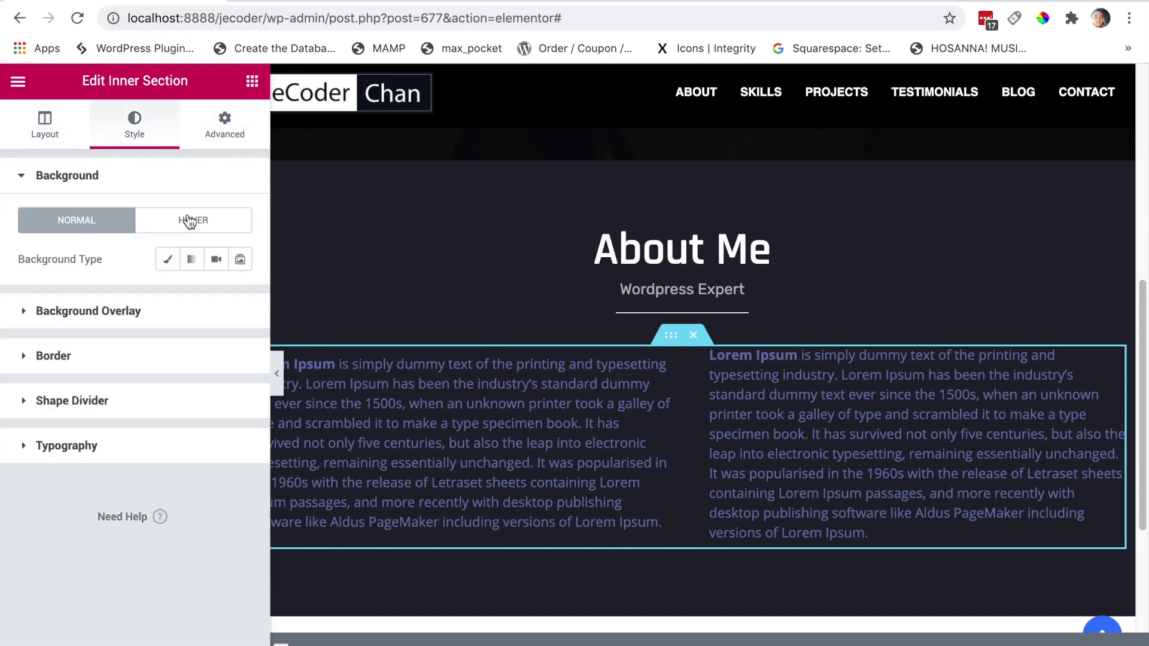
{"action": "left_click", "coordinate": [201, 134]}
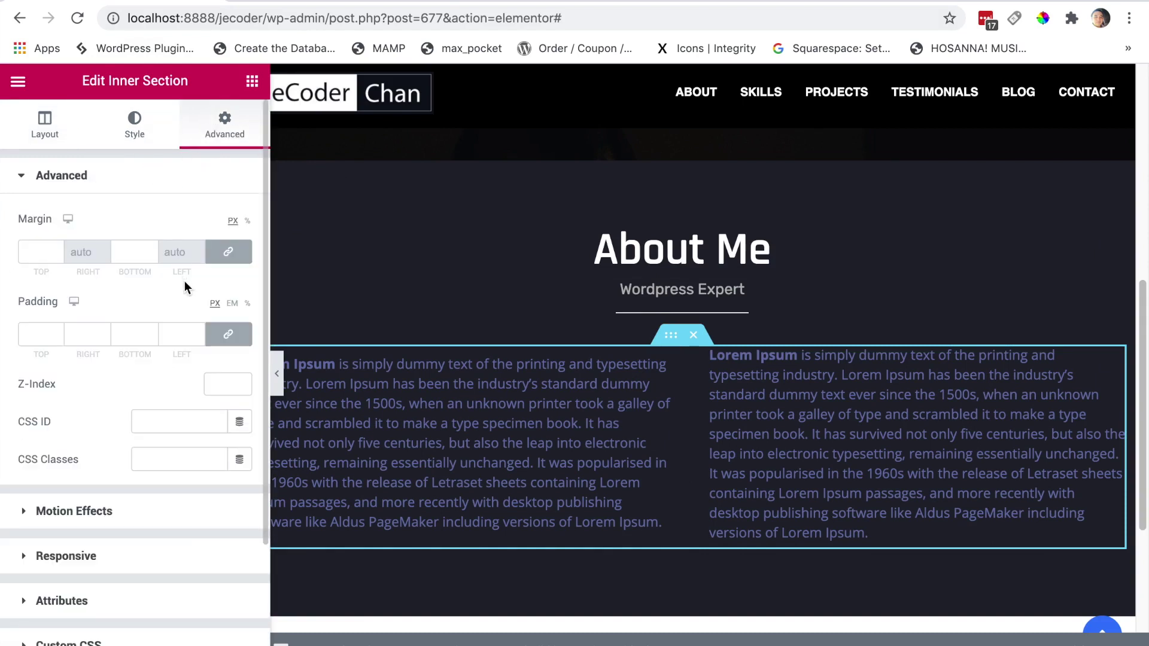
{"action": "left_click", "coordinate": [228, 334]}
{"action": "left_click", "coordinate": [79, 335]}
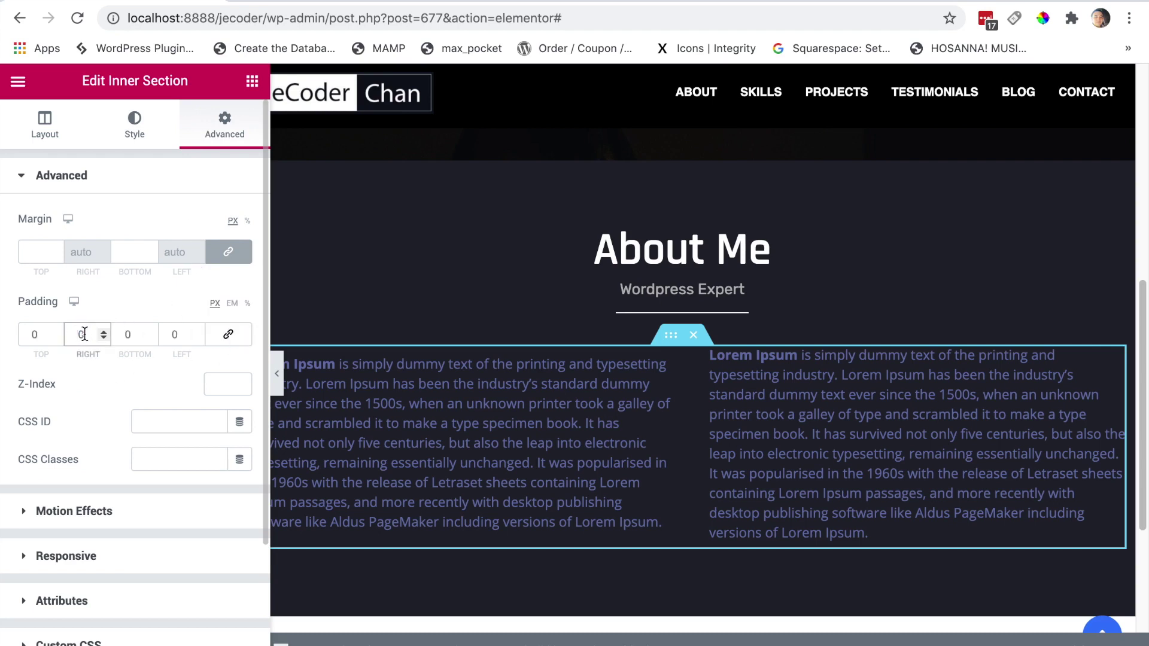
{"action": "type", "text": "65"}
{"action": "left_click", "coordinate": [172, 334]}
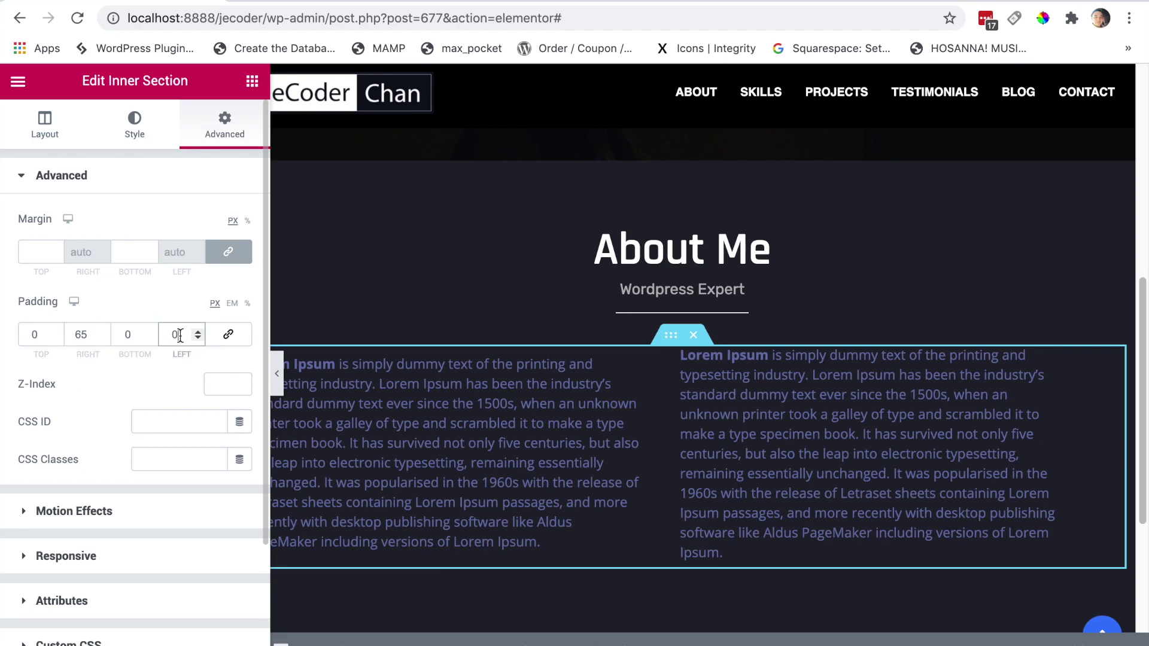
{"action": "type", "text": "65"}
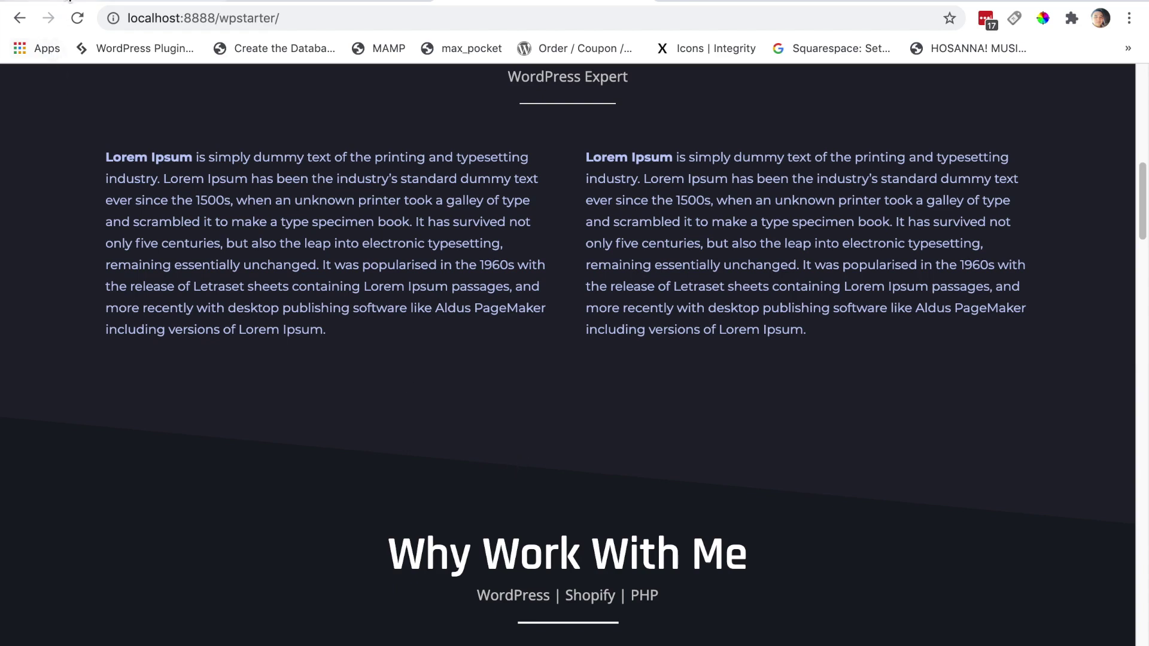
Switch back to the Elementor editor and add a new single-column section below the About Me section.
{"action": "left_click", "coordinate": [68, 2]}
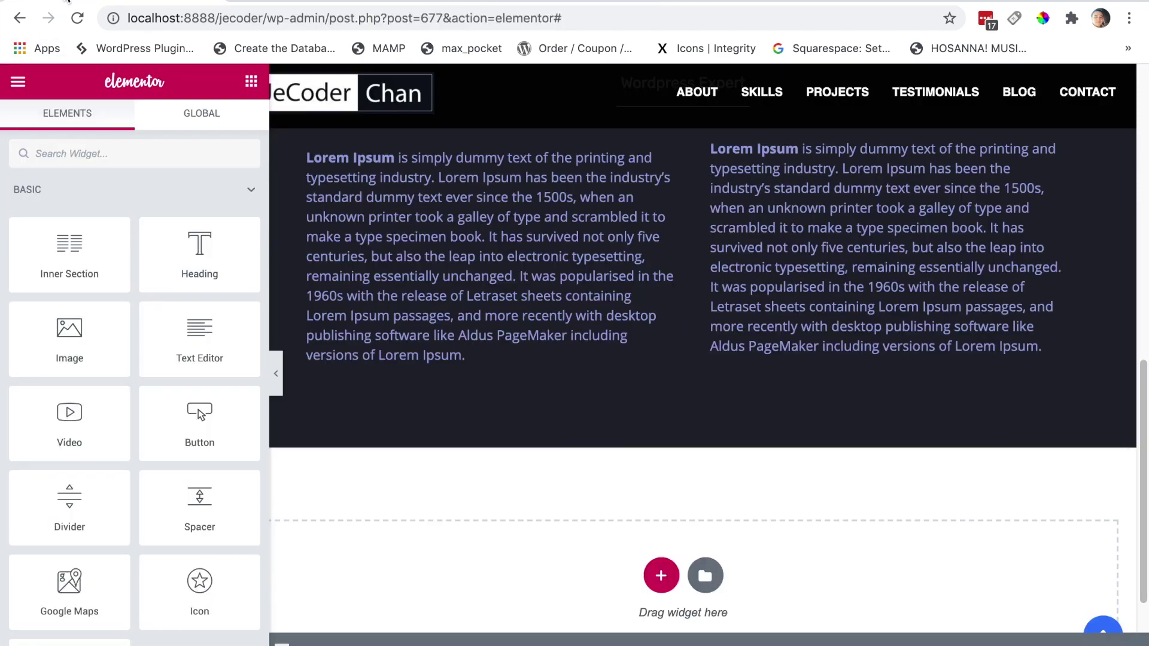
{"action": "left_click", "coordinate": [659, 581]}
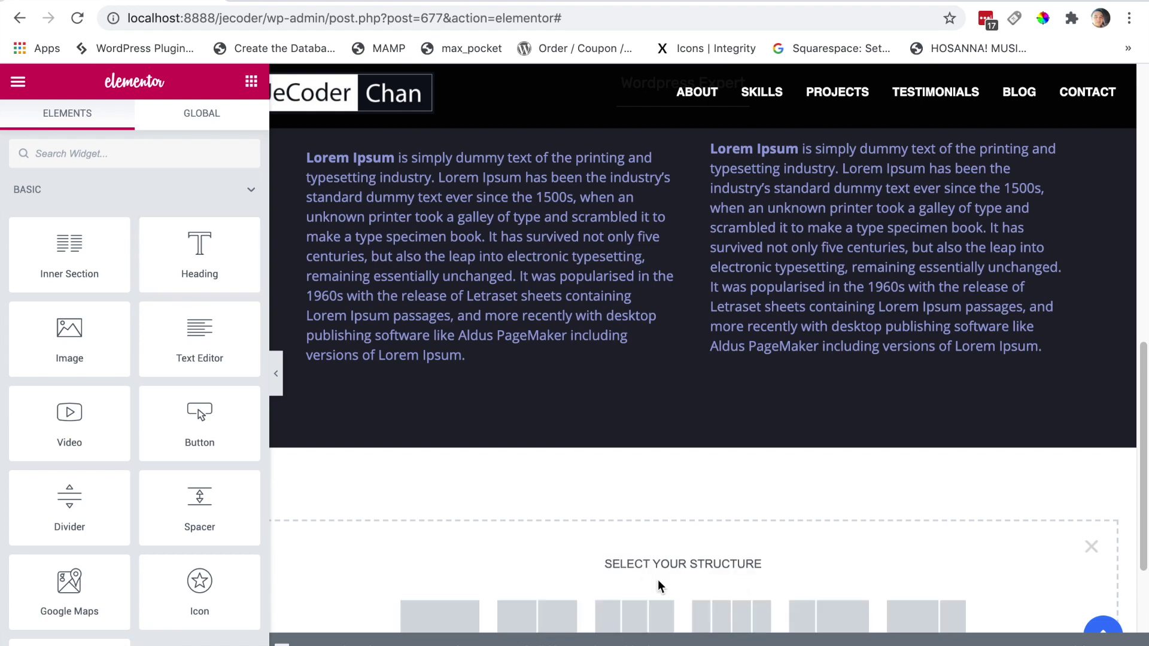
{"action": "left_click", "coordinate": [442, 622]}
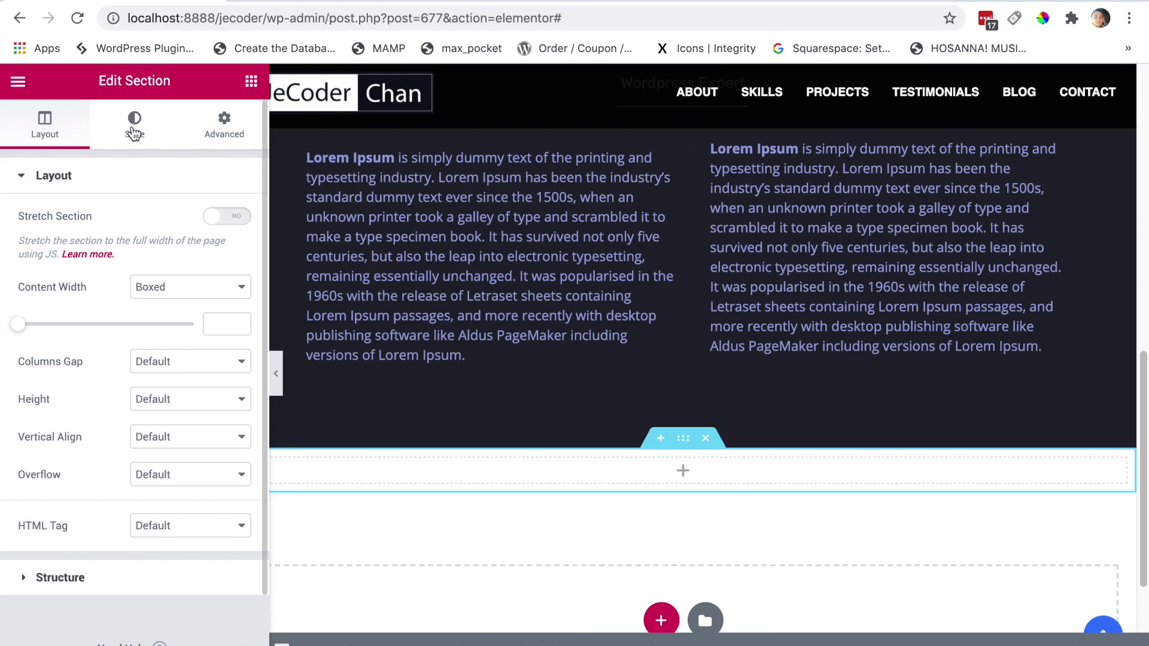
Give the new section a top shape divider of type Tilt.
{"action": "left_click", "coordinate": [134, 133]}
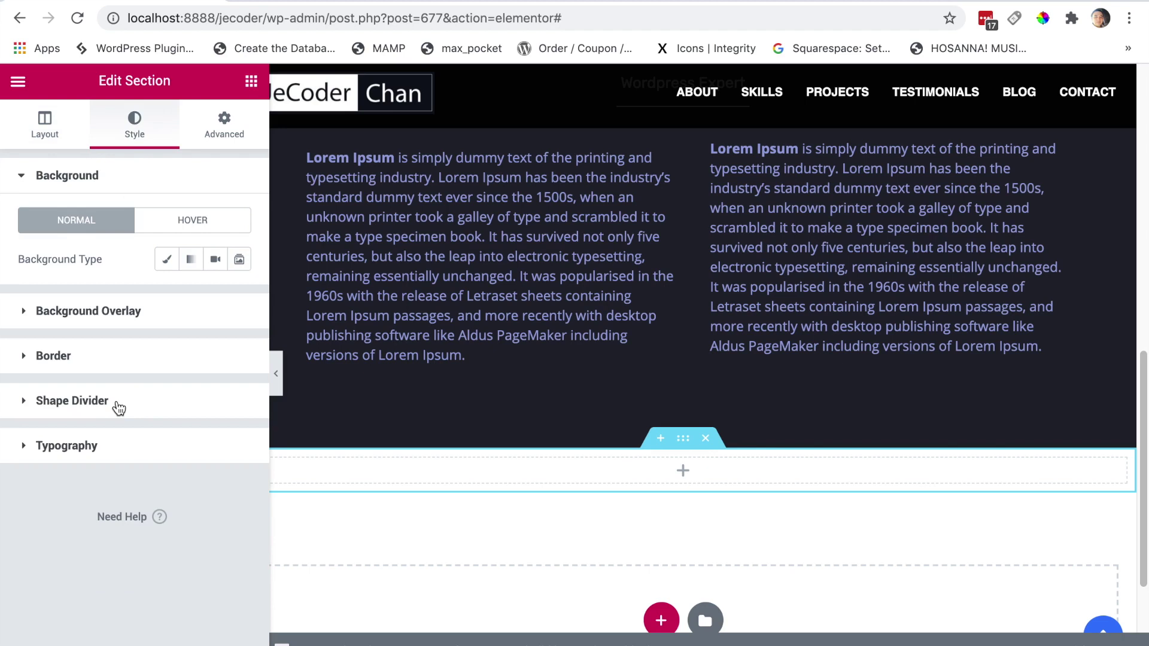
{"action": "left_click", "coordinate": [72, 401]}
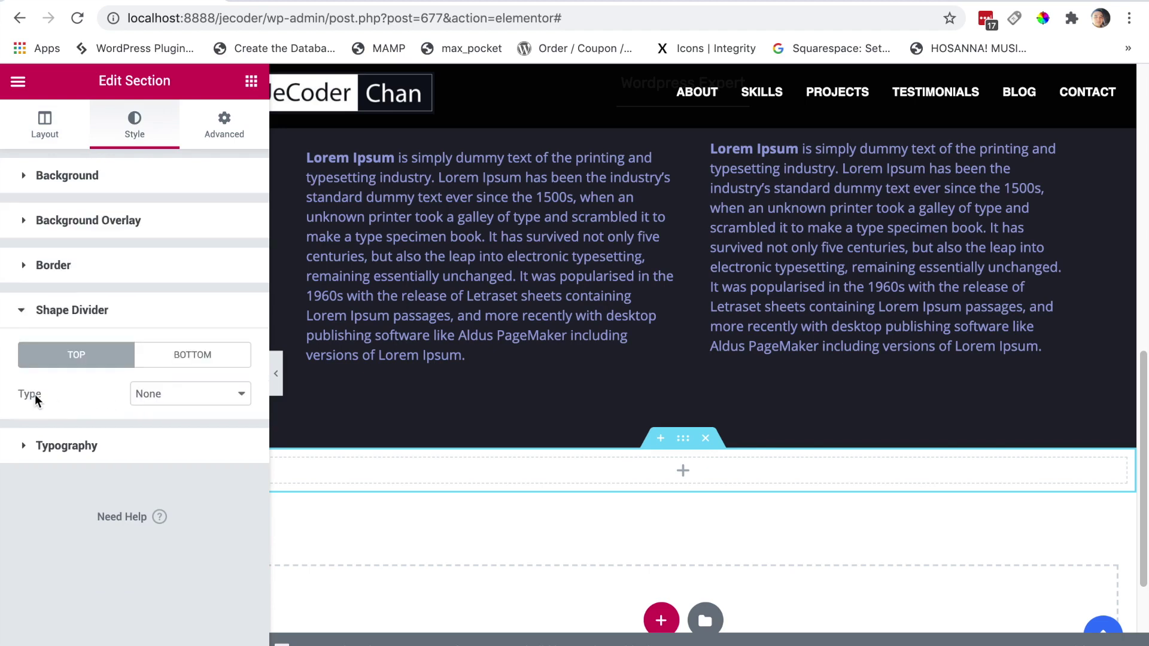
{"action": "left_click", "coordinate": [192, 394]}
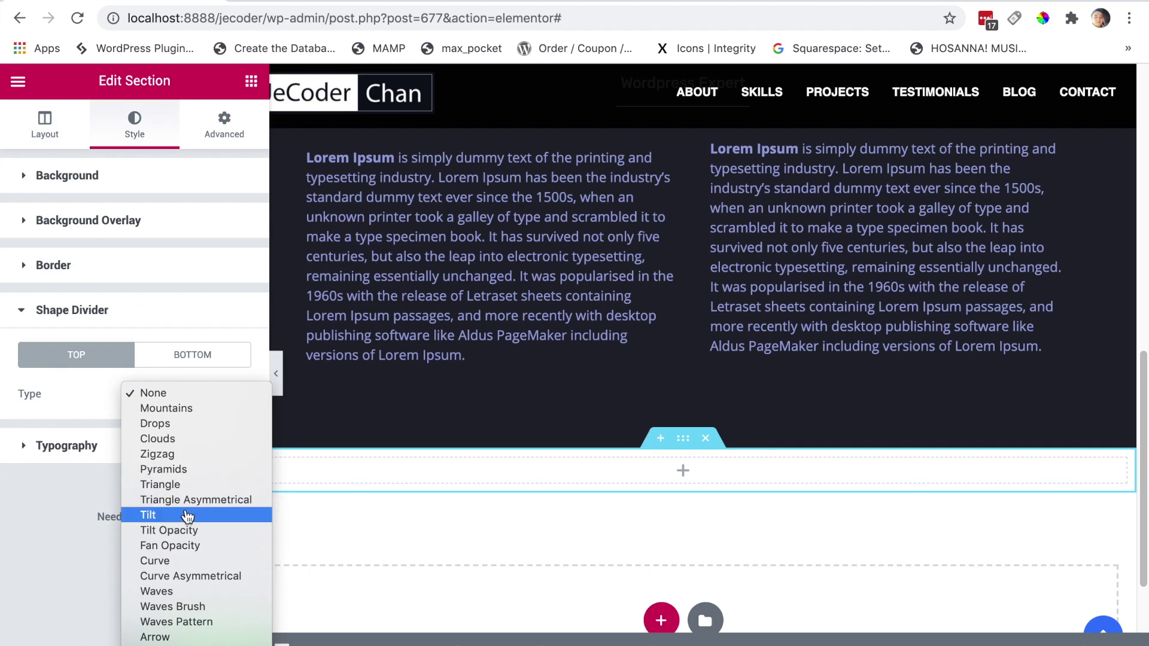
{"action": "left_click", "coordinate": [186, 518]}
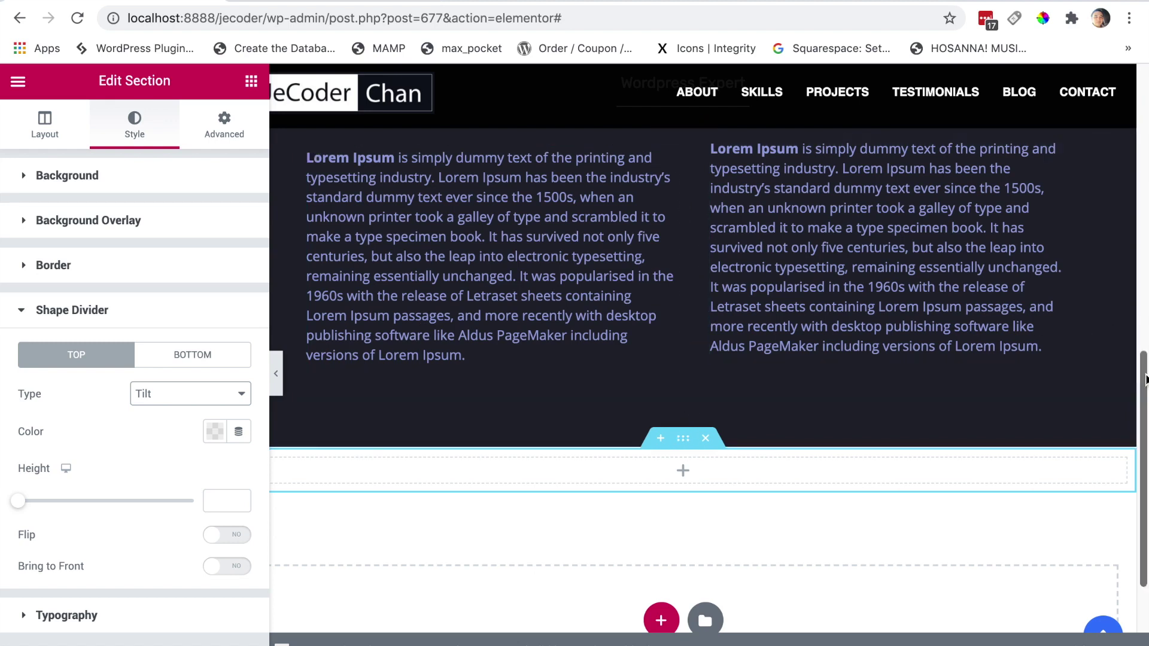
Copy the About Me section's background color code (#20232C).
{"action": "scroll", "coordinate": [1084, 329], "scroll_direction": "up", "scroll_amount": 5}
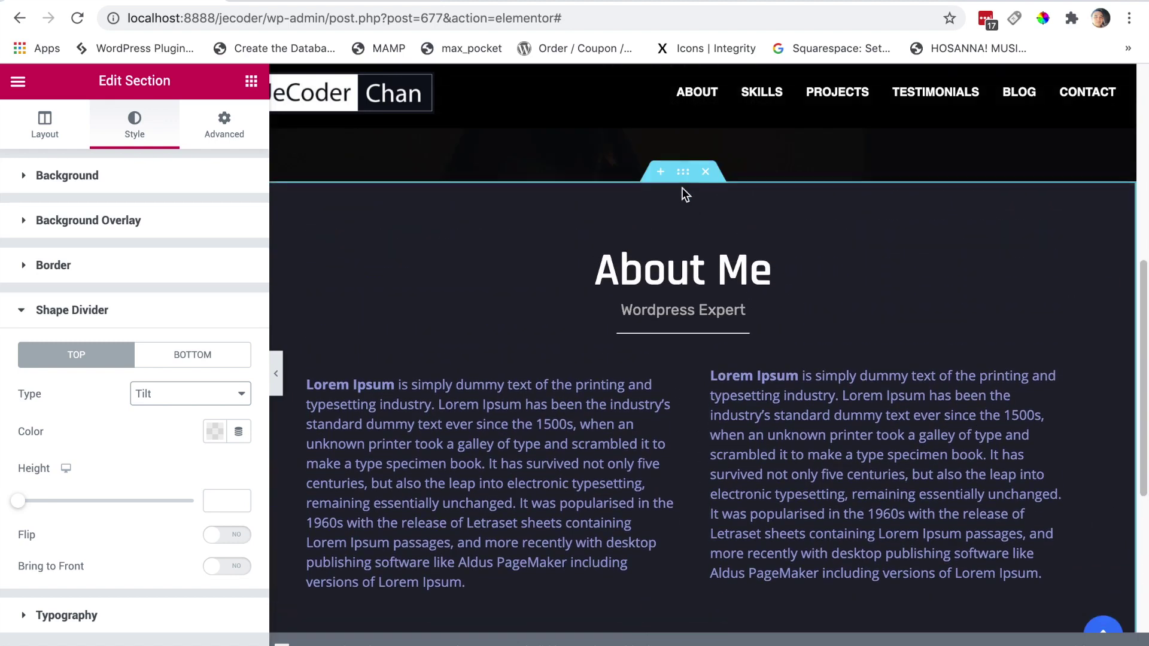
{"action": "key", "text": "ctrl+z"}
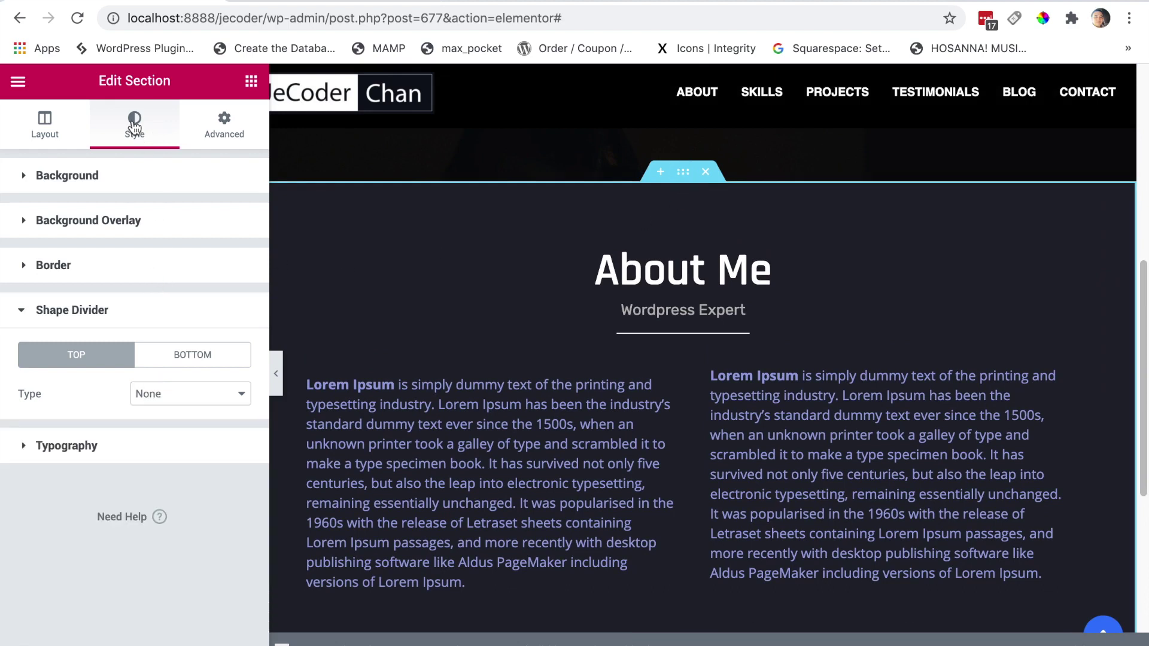
{"action": "left_click", "coordinate": [129, 180]}
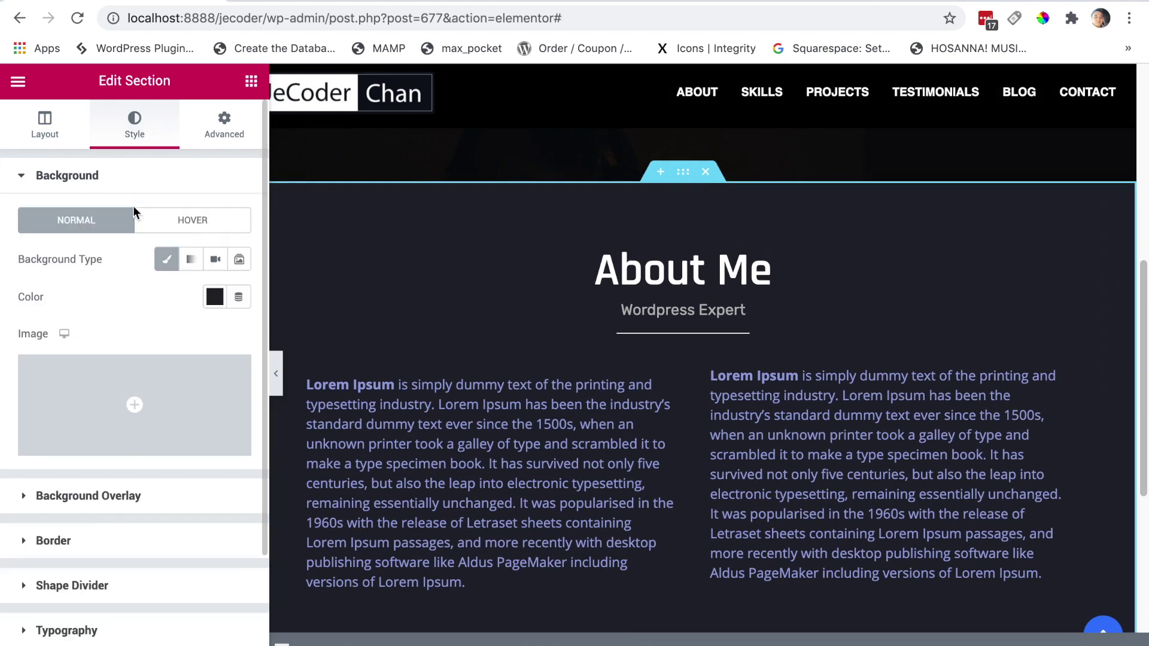
{"action": "left_click", "coordinate": [214, 297]}
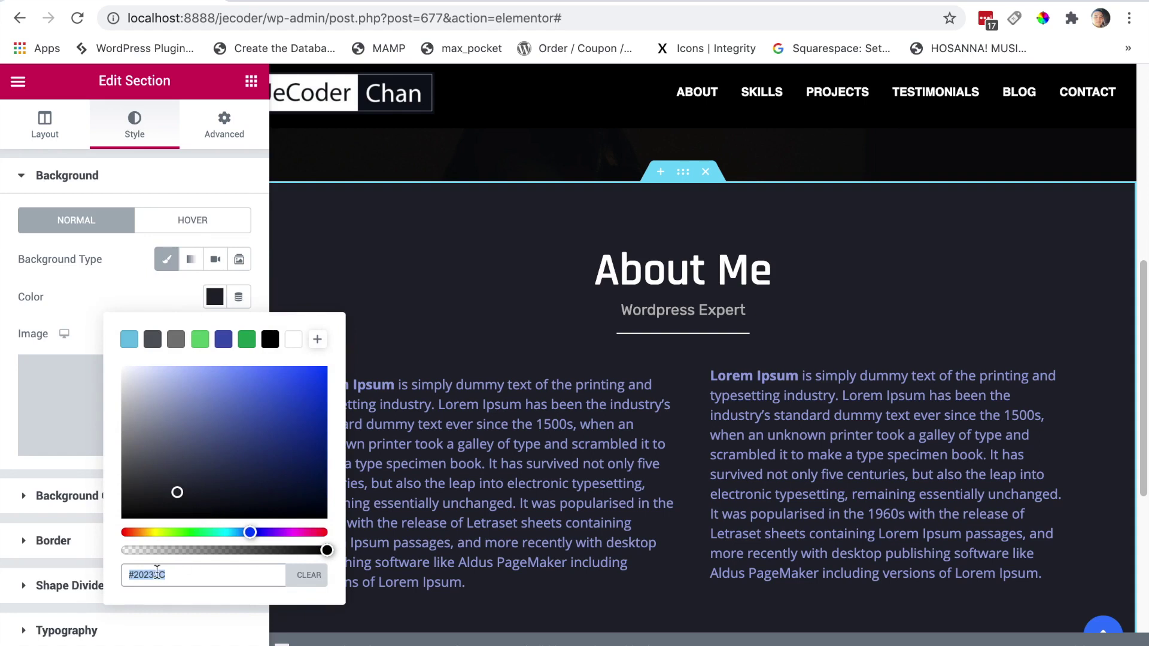
Set the new section's Tilt divider color to the copied #20232C and compare with the reference site's Why Work With Me section.
{"action": "scroll", "coordinate": [999, 350], "scroll_direction": "down", "scroll_amount": 4}
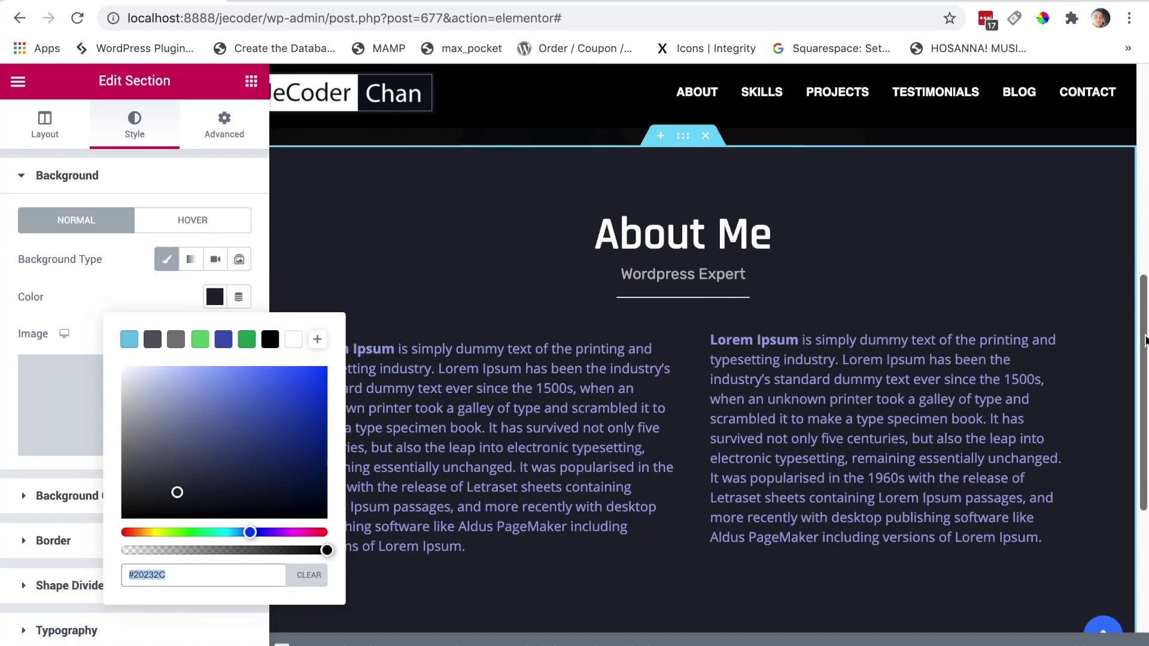
{"action": "left_click", "coordinate": [66, 586]}
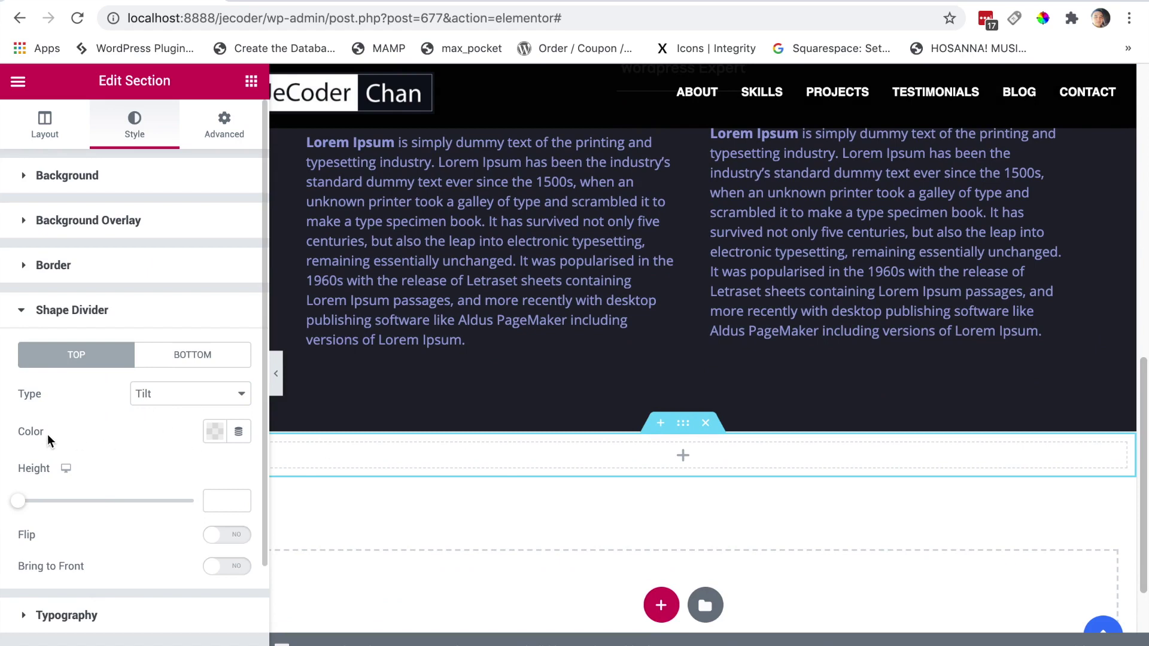
{"action": "left_click", "coordinate": [215, 432]}
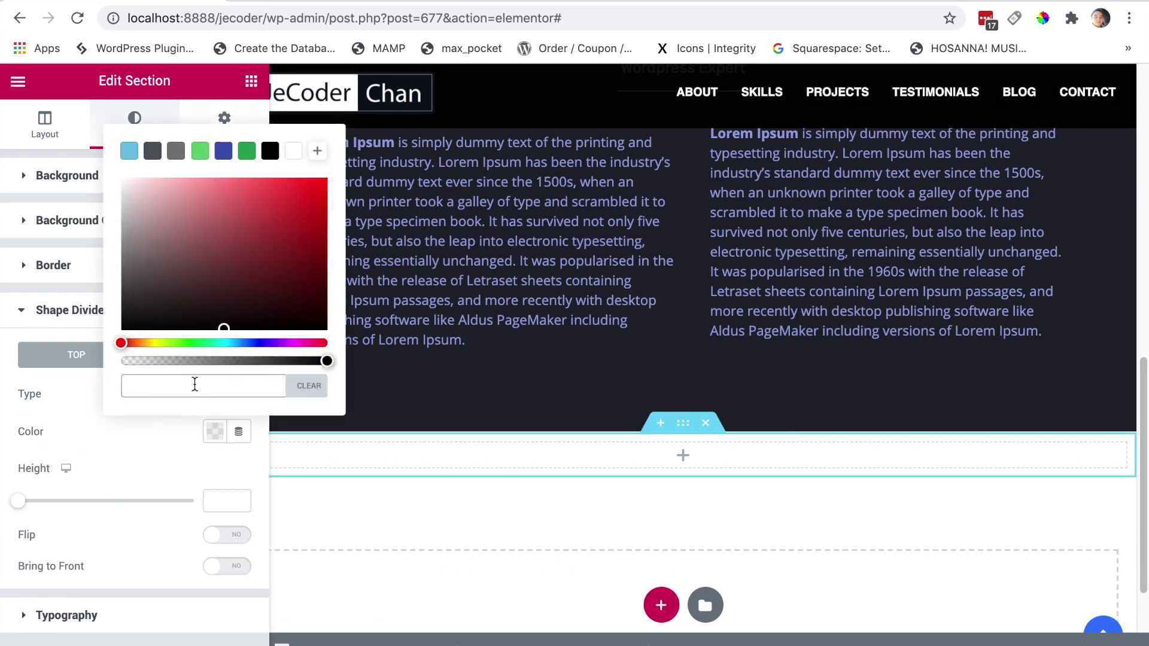
{"action": "key", "text": "ctrl+v"}
{"action": "left_click", "coordinate": [96, 441]}
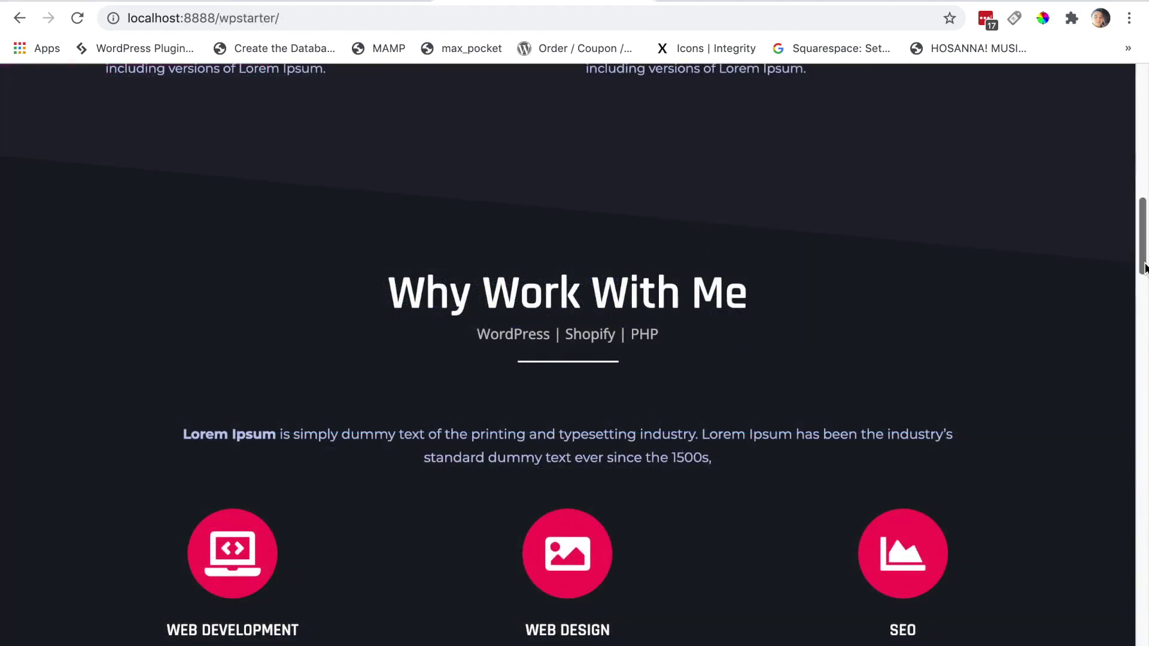
{"action": "scroll", "coordinate": [1144, 268], "scroll_direction": "down", "scroll_amount": 2}
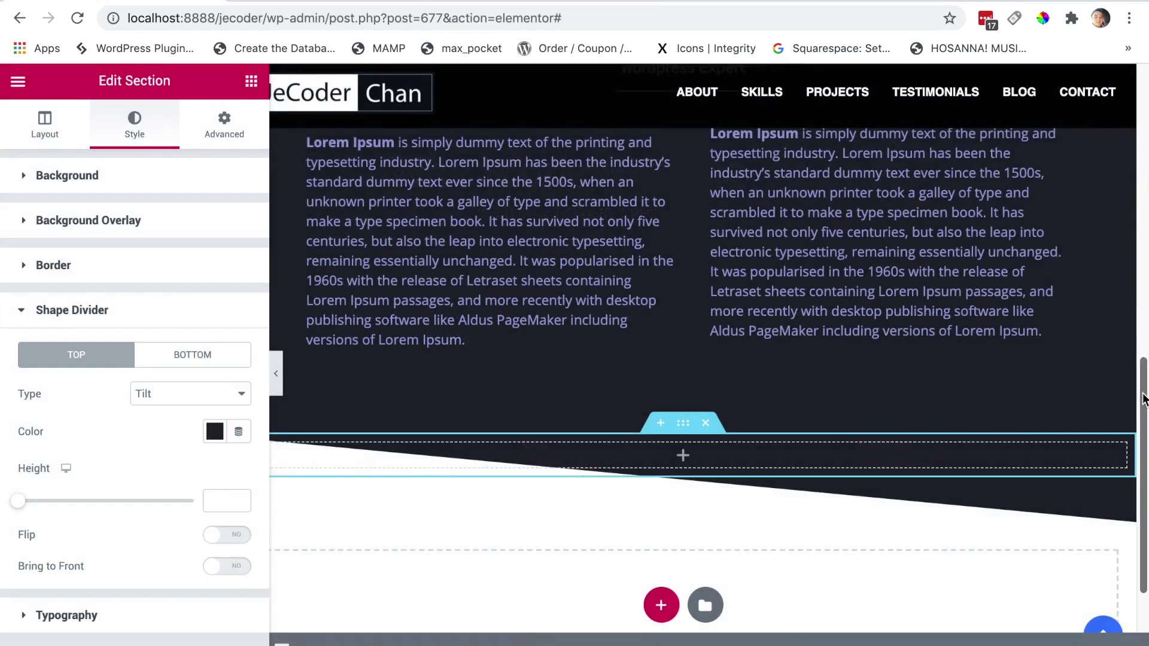
{"action": "scroll", "coordinate": [1145, 446], "scroll_direction": "down", "scroll_amount": 2}
{"action": "scroll", "coordinate": [1146, 446], "scroll_direction": "down", "scroll_amount": 1}
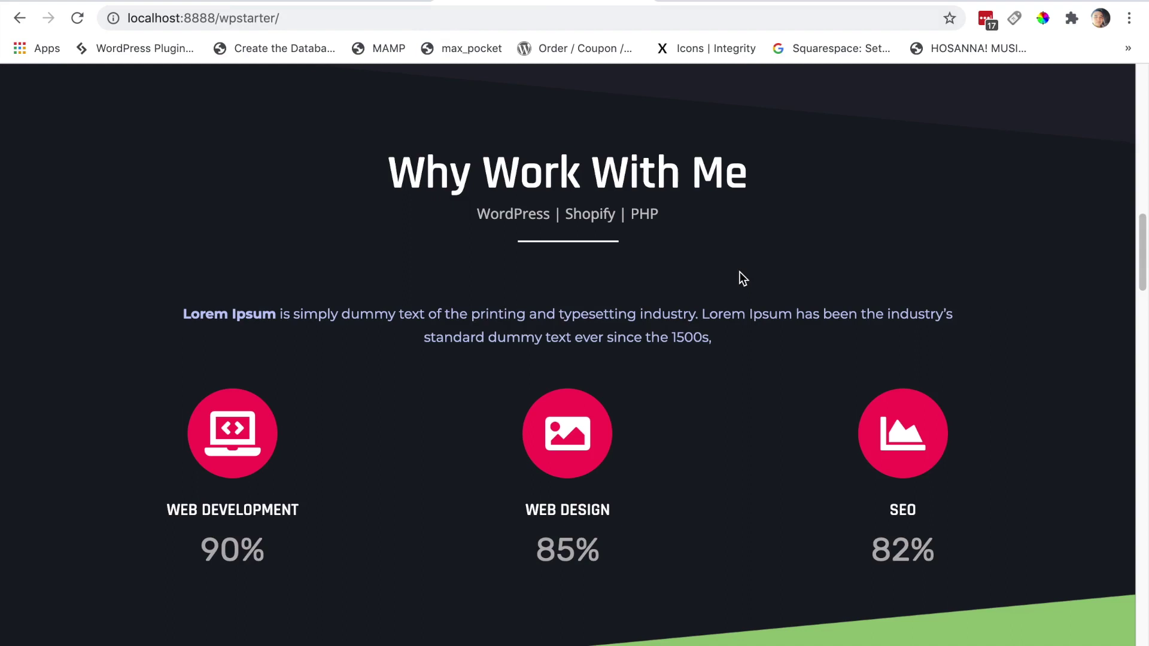
Sample the background color of the reference site's Why Work With Me section with ColorPick and copy its code (#191C25).
{"action": "left_click", "coordinate": [1043, 18]}
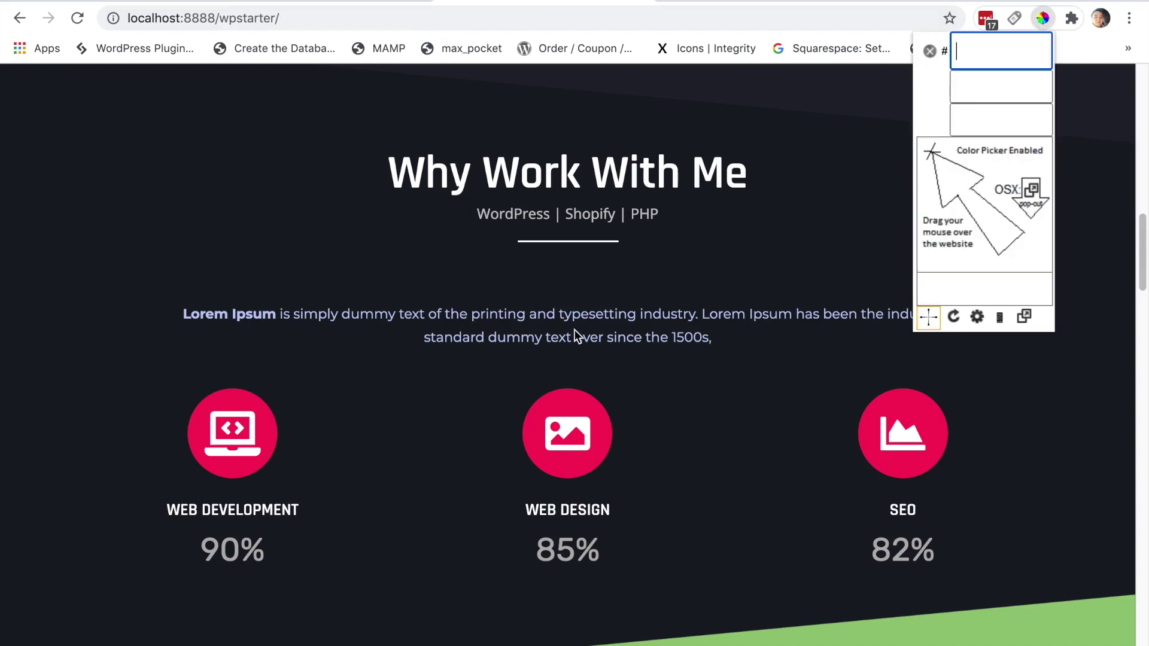
{"action": "left_click", "coordinate": [221, 234]}
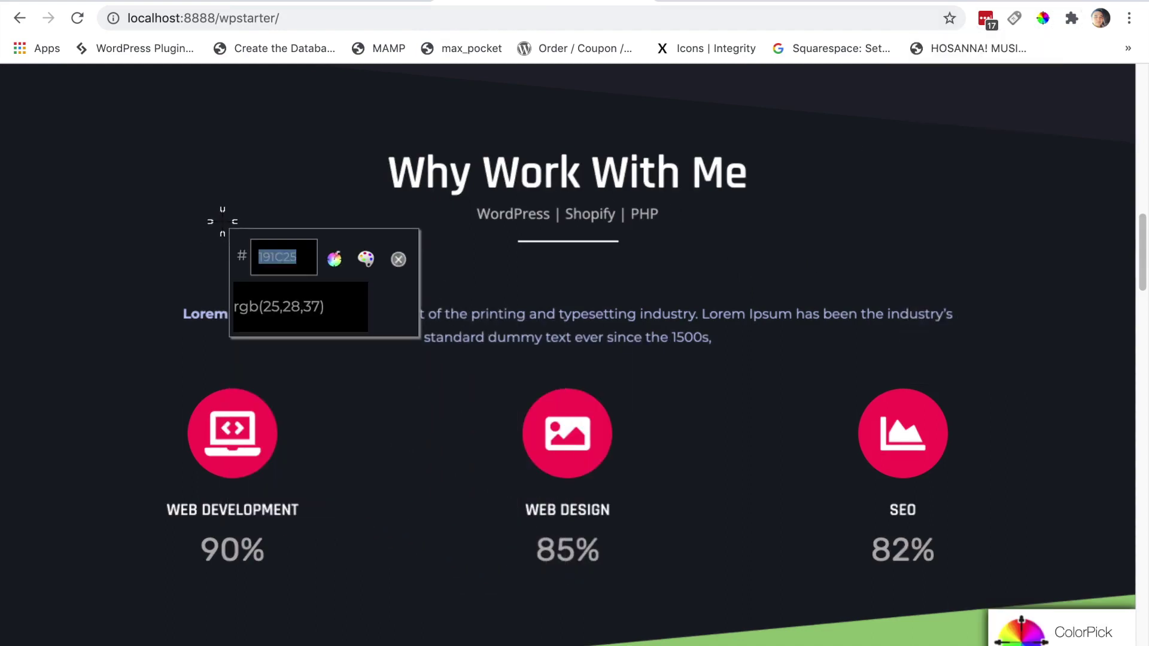
{"action": "double_click", "coordinate": [279, 256]}
{"action": "left_click", "coordinate": [398, 261]}
Return to the Elementor editor and give the new section a classic background in the copied color.
{"action": "left_click", "coordinate": [140, 1]}
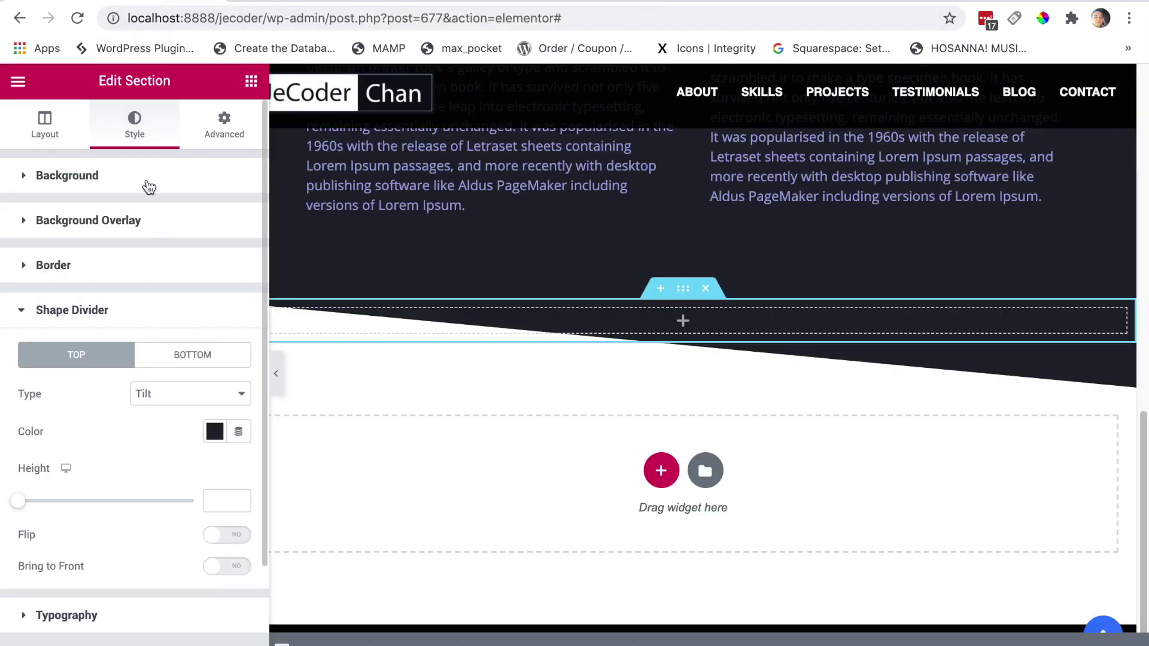
{"action": "left_click", "coordinate": [124, 187]}
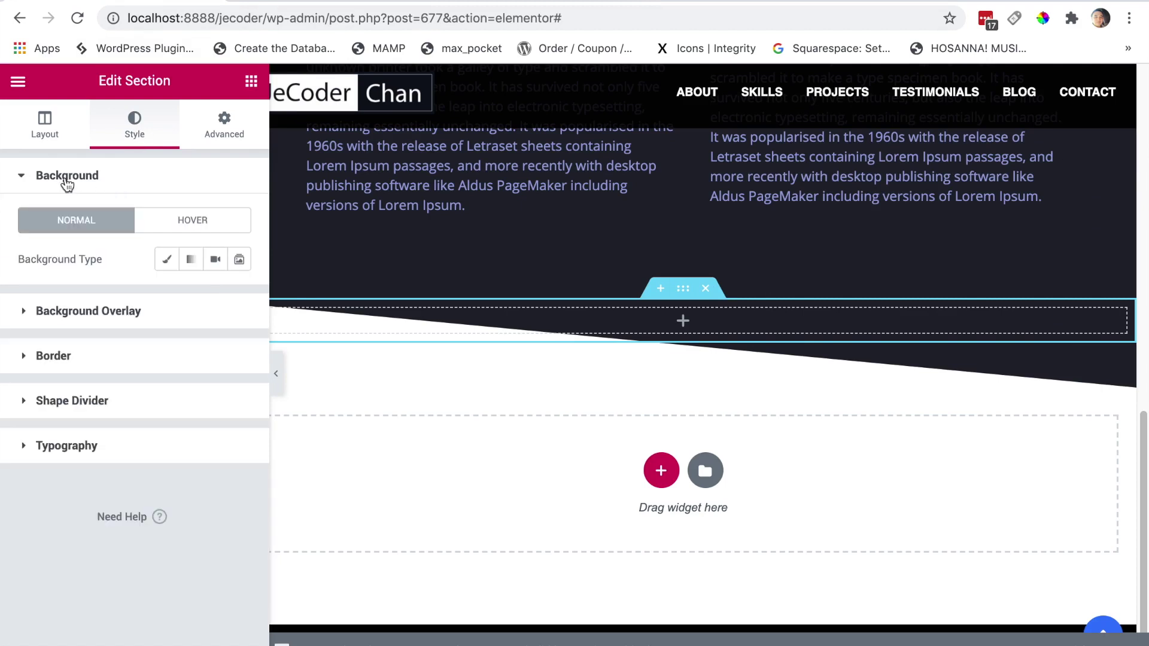
{"action": "left_click", "coordinate": [167, 259]}
{"action": "left_click", "coordinate": [213, 297]}
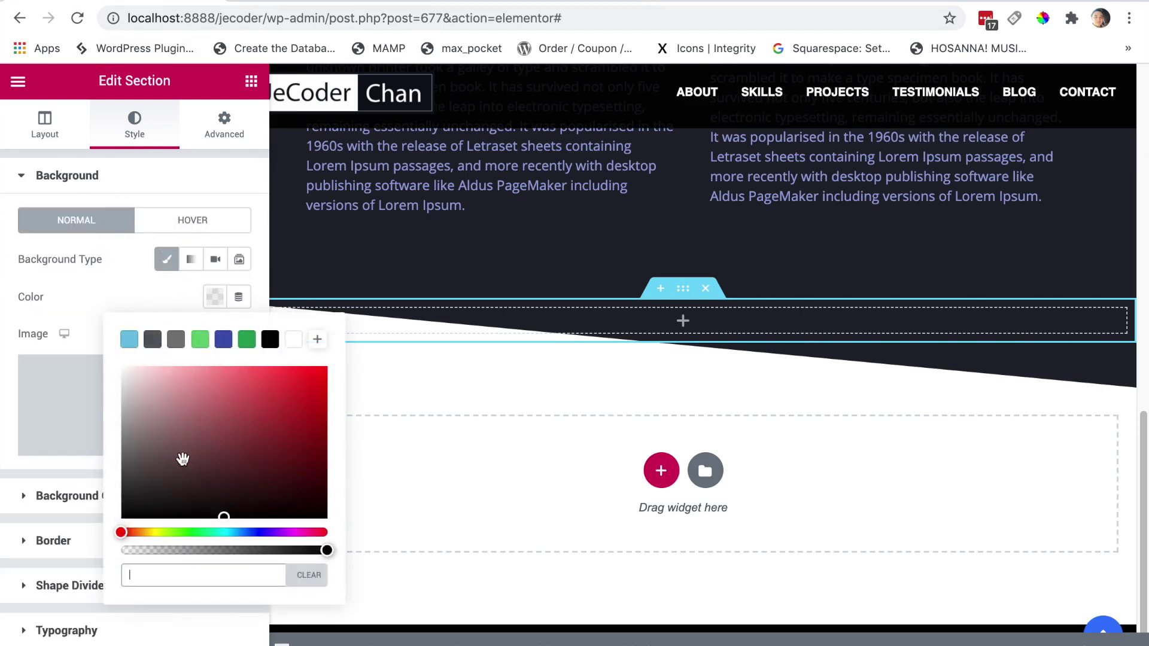
{"action": "left_click", "coordinate": [187, 495]}
{"action": "left_click", "coordinate": [84, 299]}
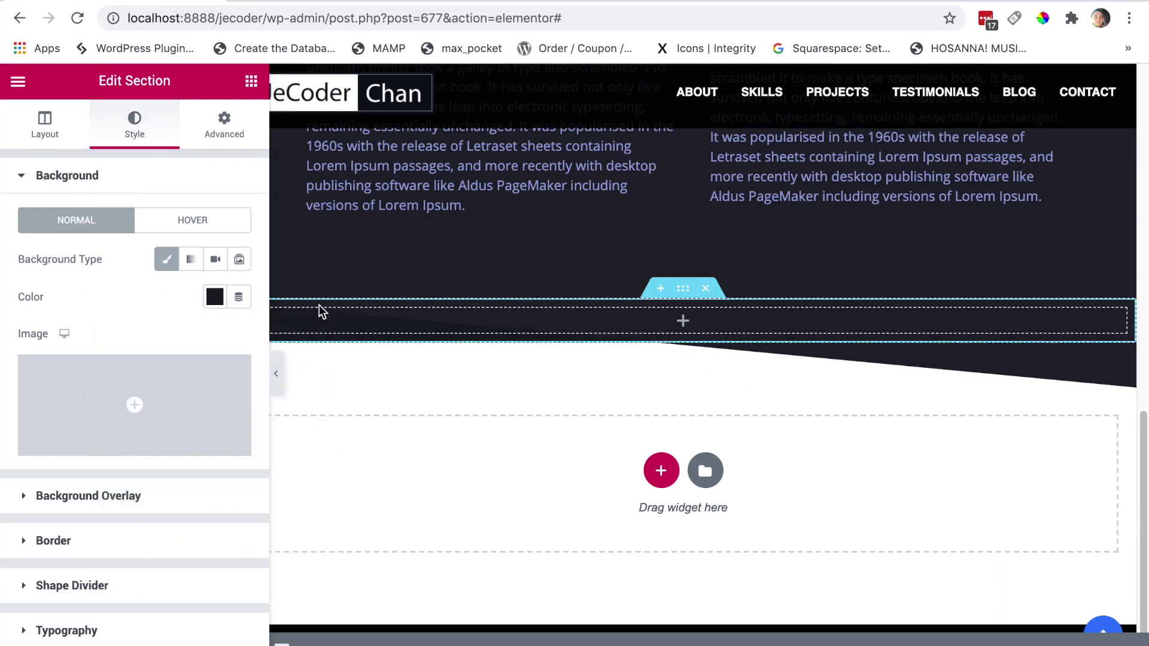
Unlink the new section's padding values and set its top and bottom padding to 120 px.
{"action": "left_click", "coordinate": [226, 127]}
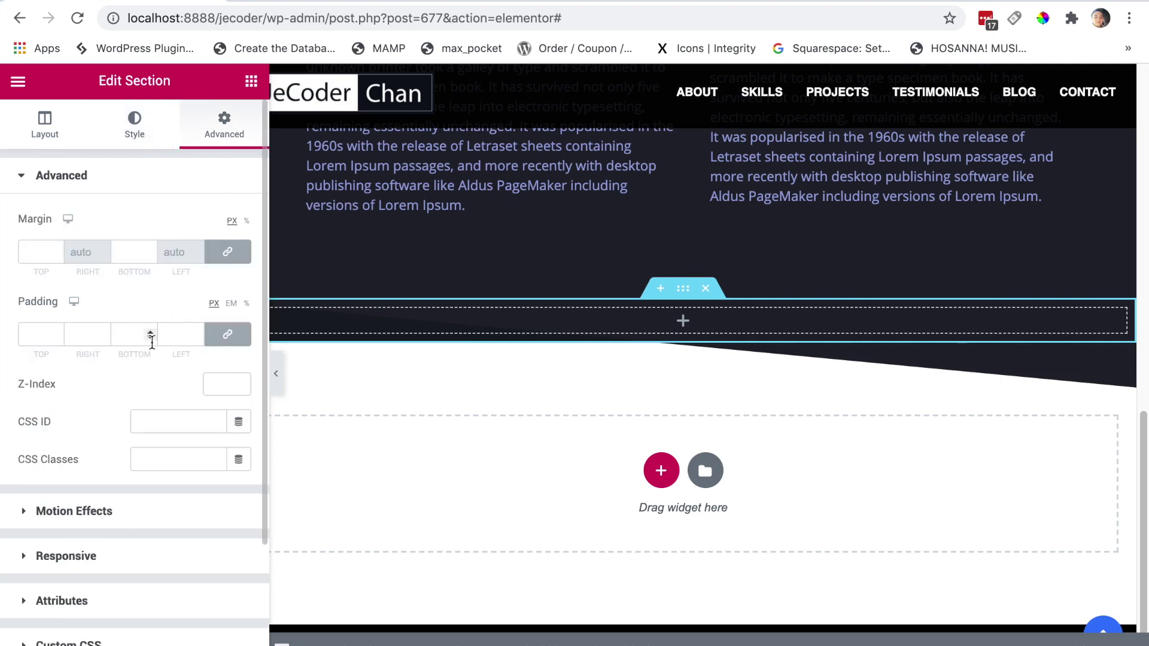
{"action": "left_click", "coordinate": [229, 346]}
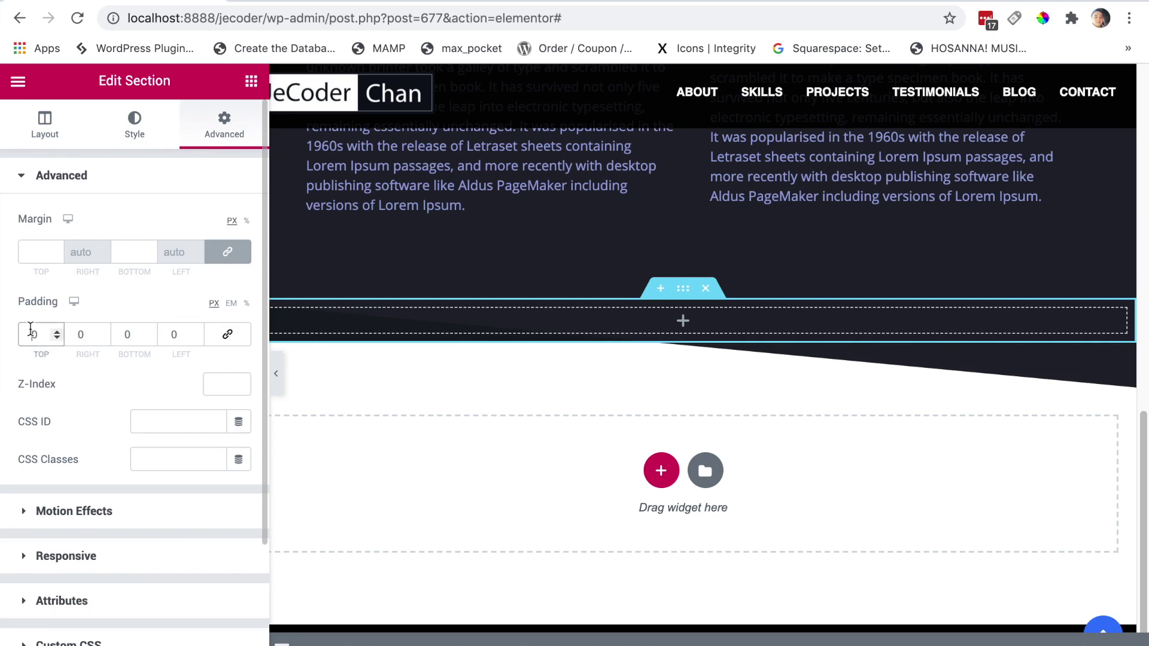
{"action": "left_click", "coordinate": [30, 333]}
{"action": "type", "text": "12"}
{"action": "left_click", "coordinate": [124, 335]}
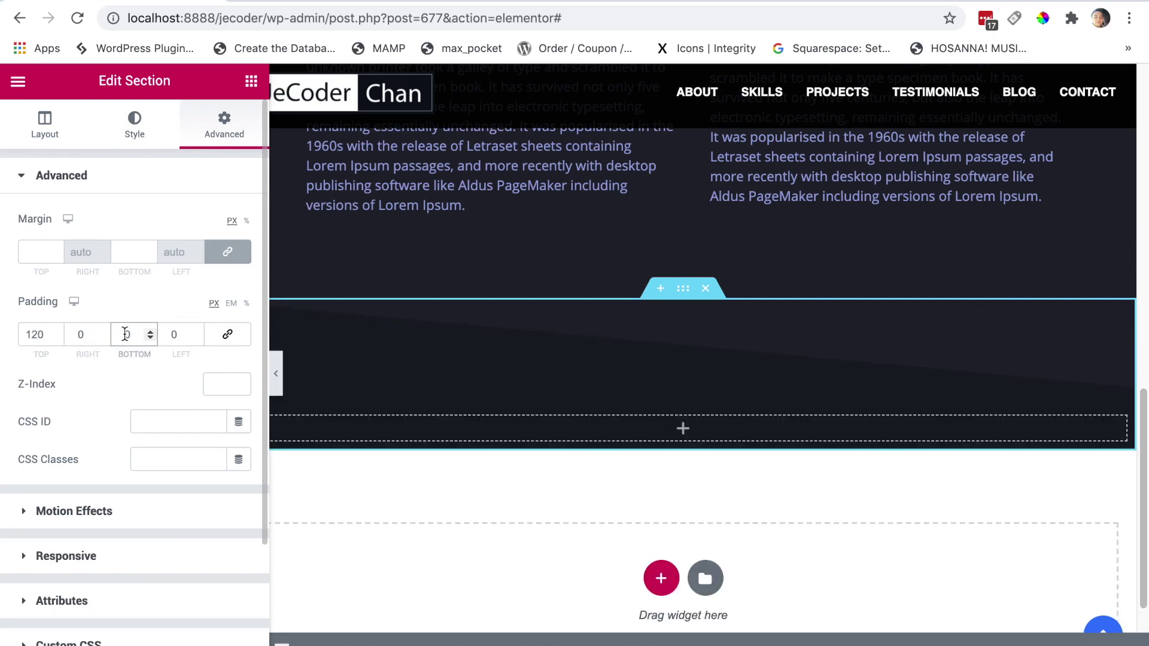
{"action": "type", "text": "1200"}
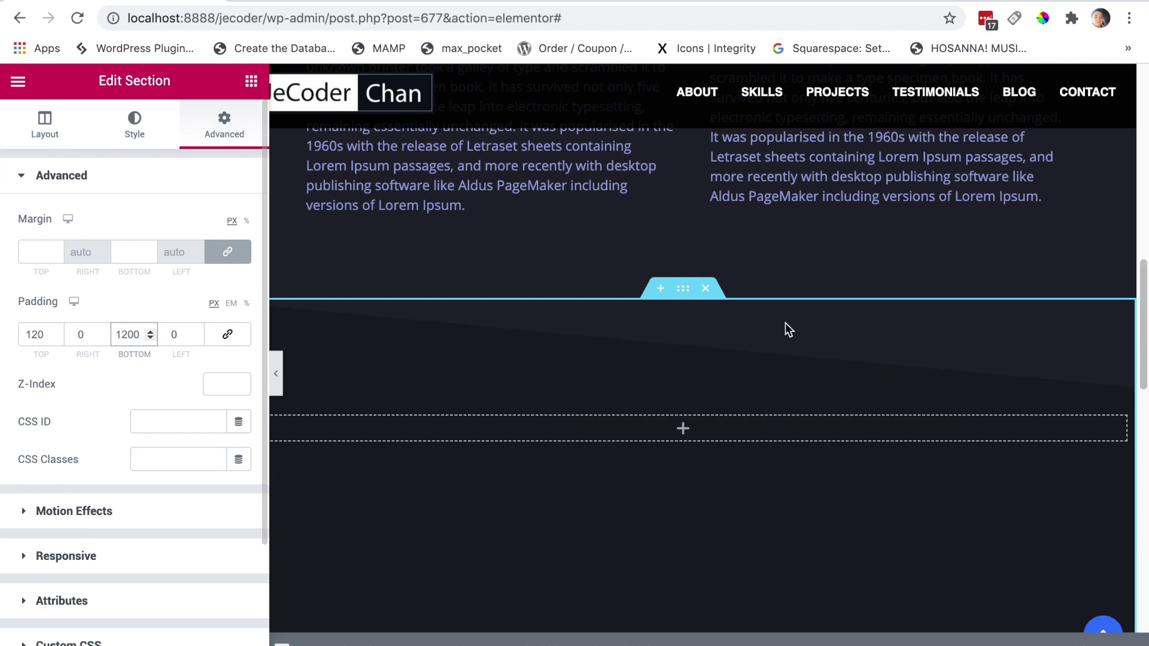
{"action": "scroll", "coordinate": [785, 326], "scroll_direction": "down", "scroll_amount": 1}
{"action": "scroll", "coordinate": [702, 359], "scroll_direction": "down", "scroll_amount": 3}
{"action": "scroll", "coordinate": [702, 359], "scroll_direction": "up", "scroll_amount": 2}
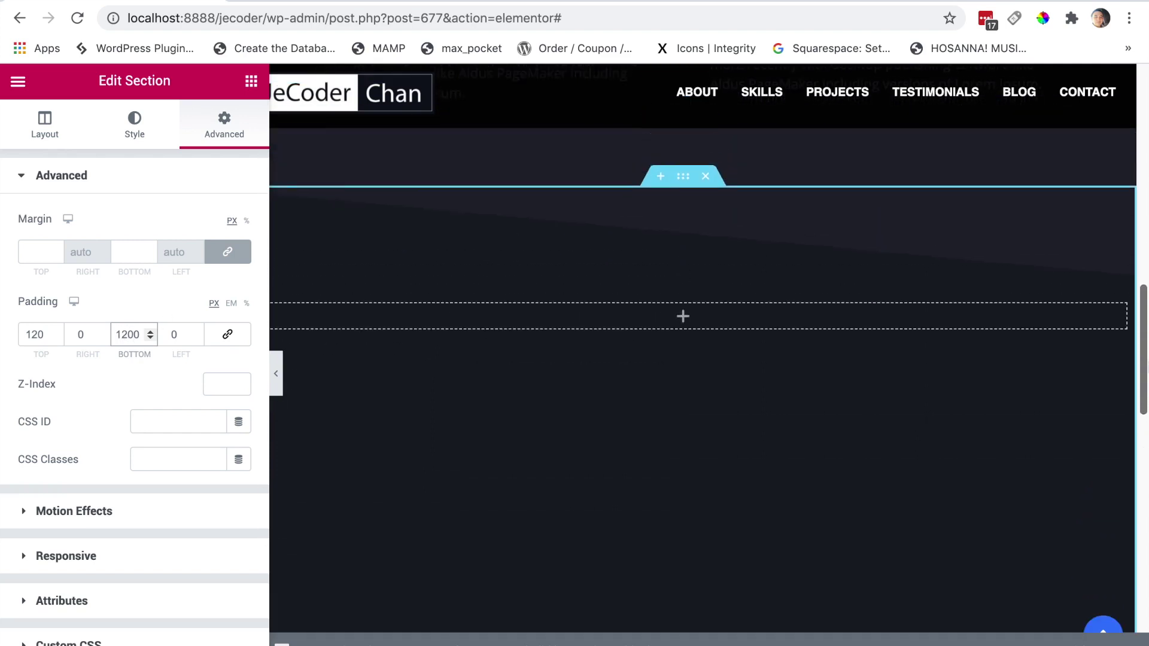
{"action": "key", "text": "BackSpace"}
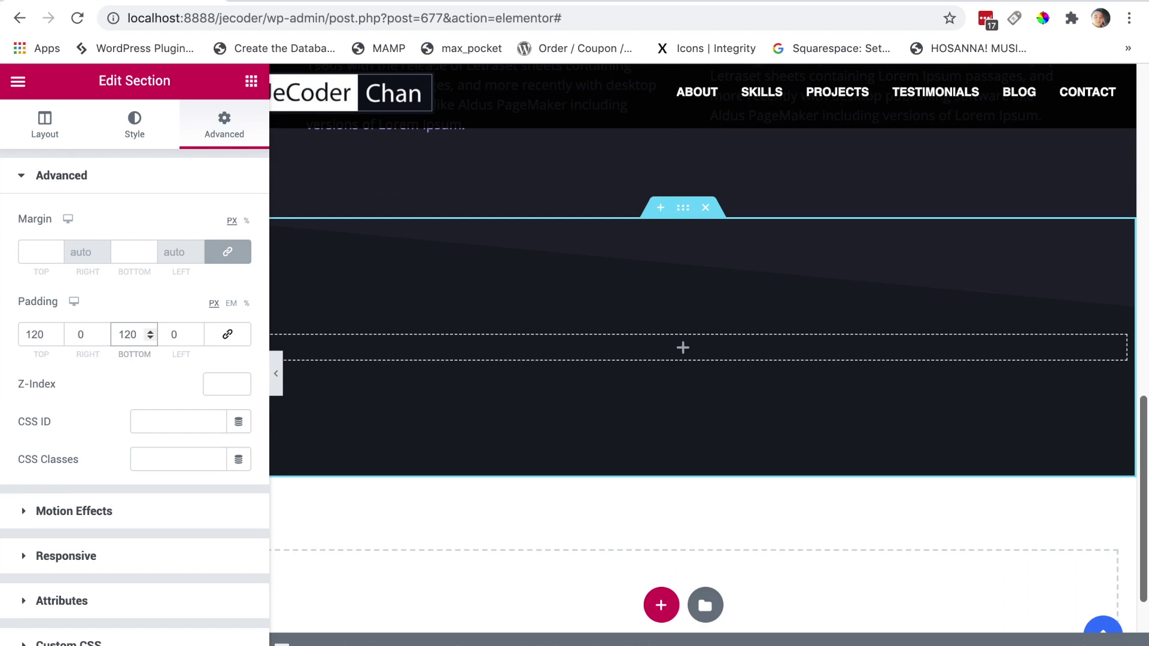
{"action": "scroll", "coordinate": [1143, 432], "scroll_direction": "down", "scroll_amount": 1}
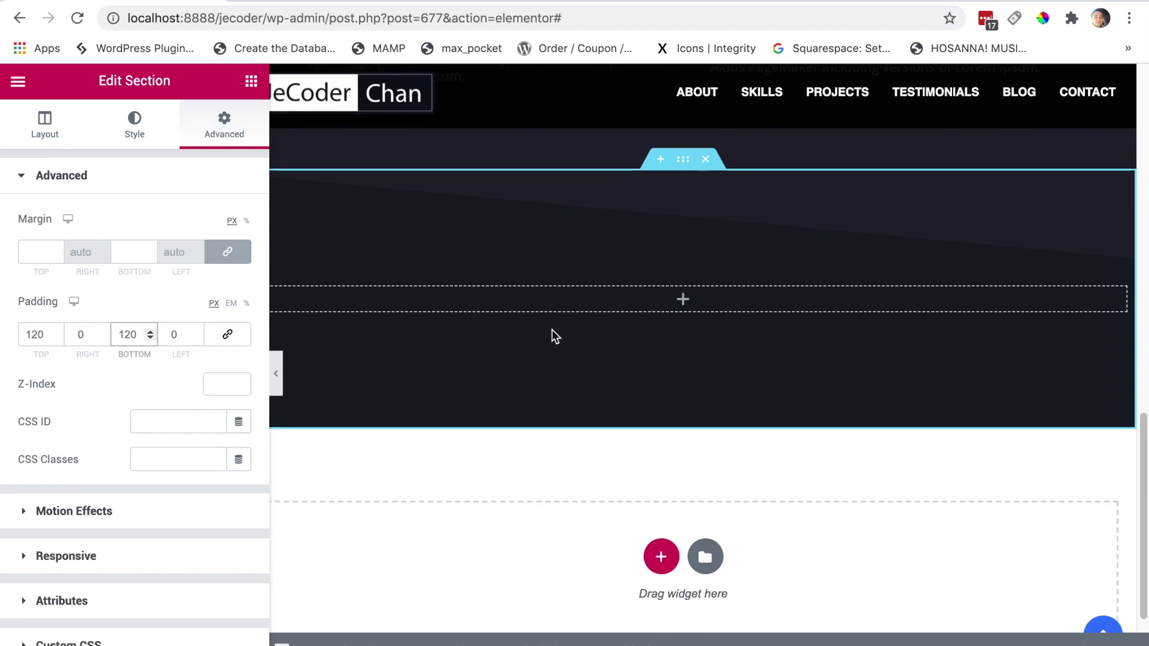
{"action": "scroll", "coordinate": [1144, 455], "scroll_direction": "up", "scroll_amount": 2}
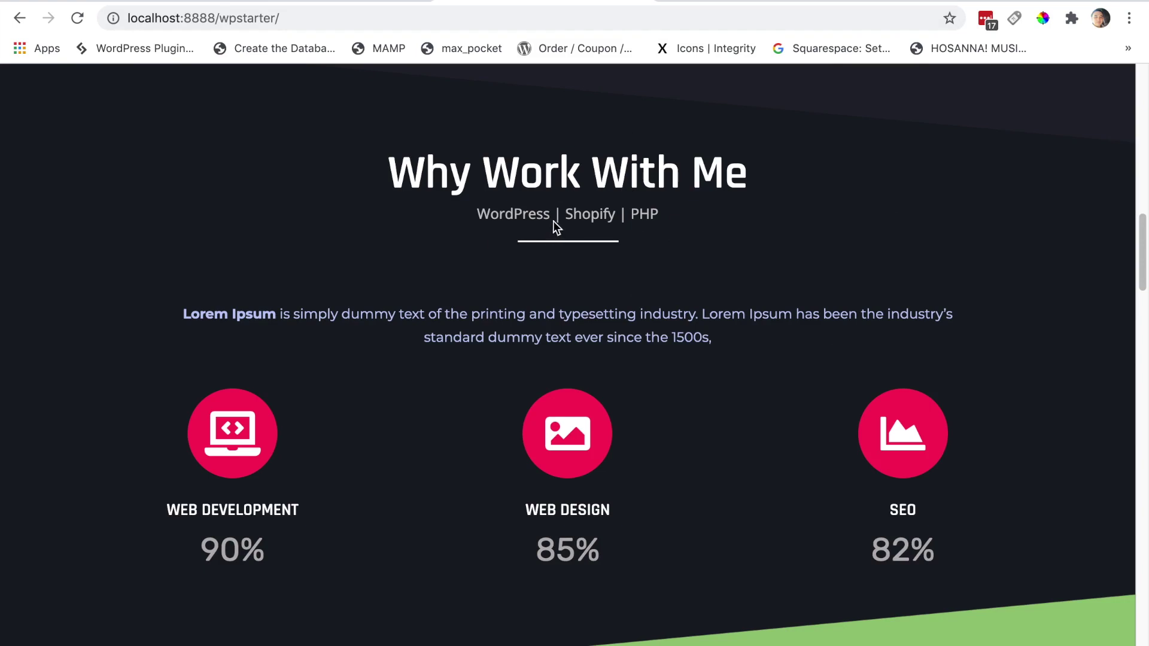
Review the reference site's About me layout, then insert a single-column inner section above the About Me heading in the Elementor editor.
{"action": "scroll", "coordinate": [1129, 290], "scroll_direction": "up", "scroll_amount": 10}
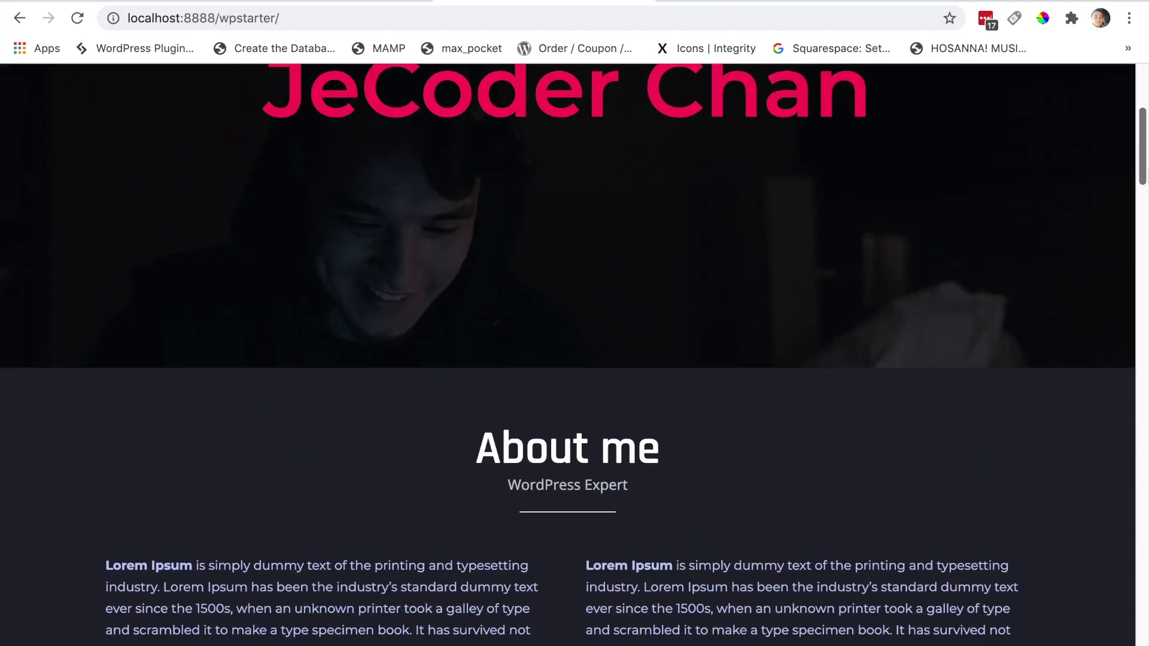
{"action": "scroll", "coordinate": [567, 353], "scroll_direction": "down", "scroll_amount": 3}
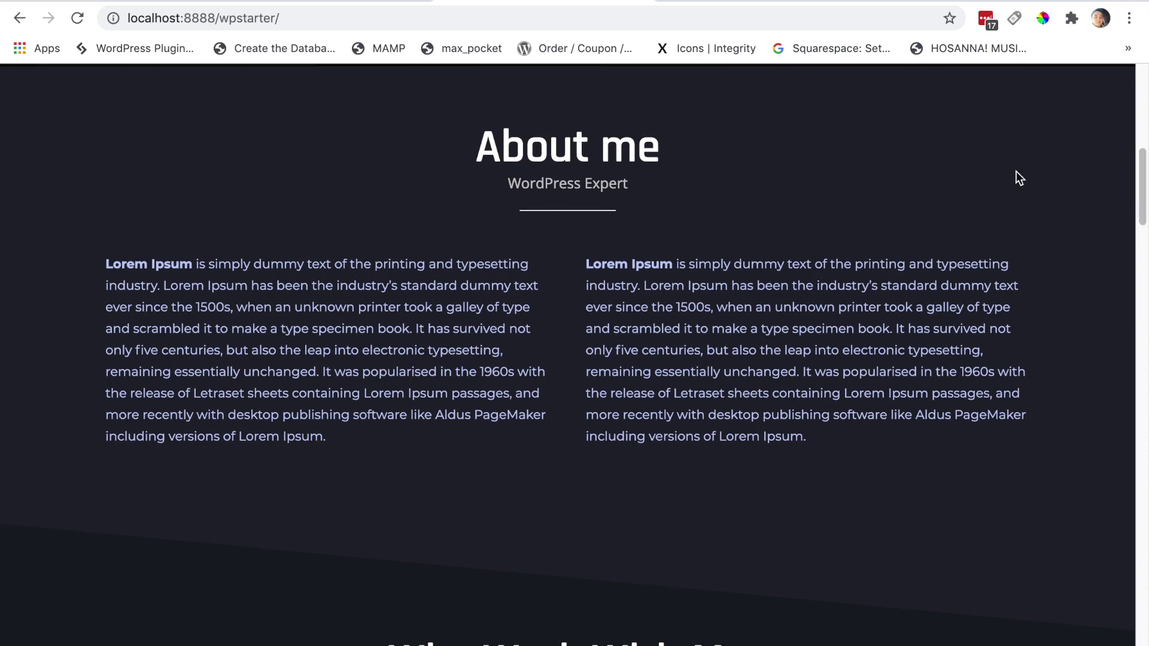
{"action": "left_click", "coordinate": [160, 2]}
{"action": "left_click_drag", "start_coordinate": [1141, 419], "coordinate": [1145, 305]}
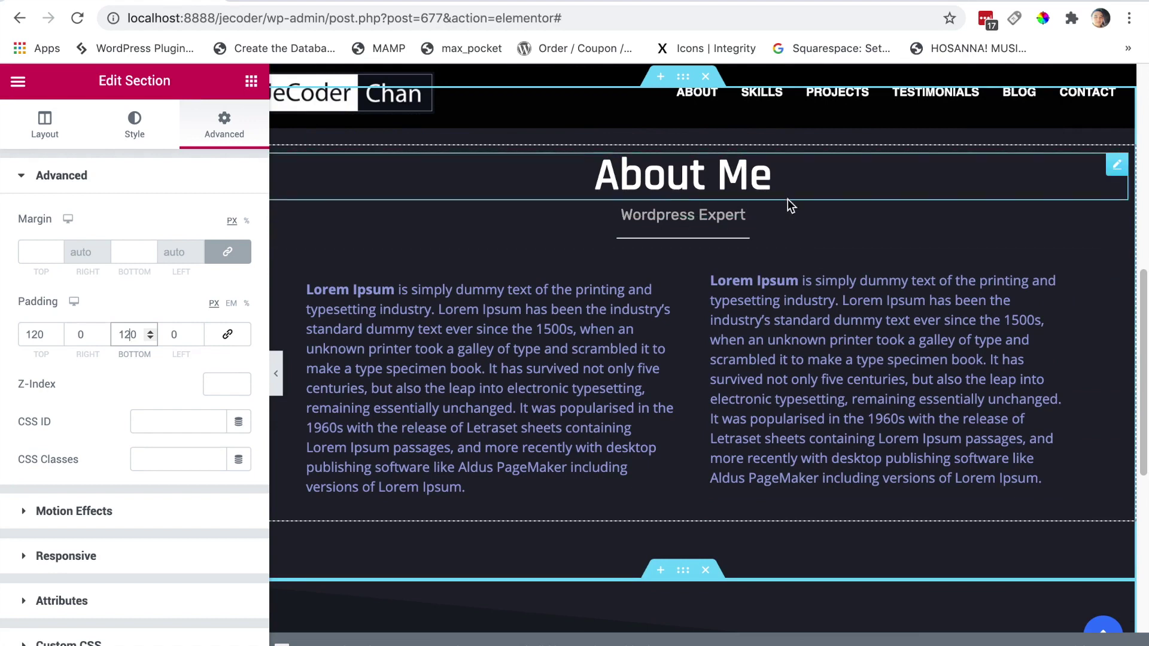
{"action": "left_click_drag", "start_coordinate": [1145, 327], "coordinate": [1144, 302]}
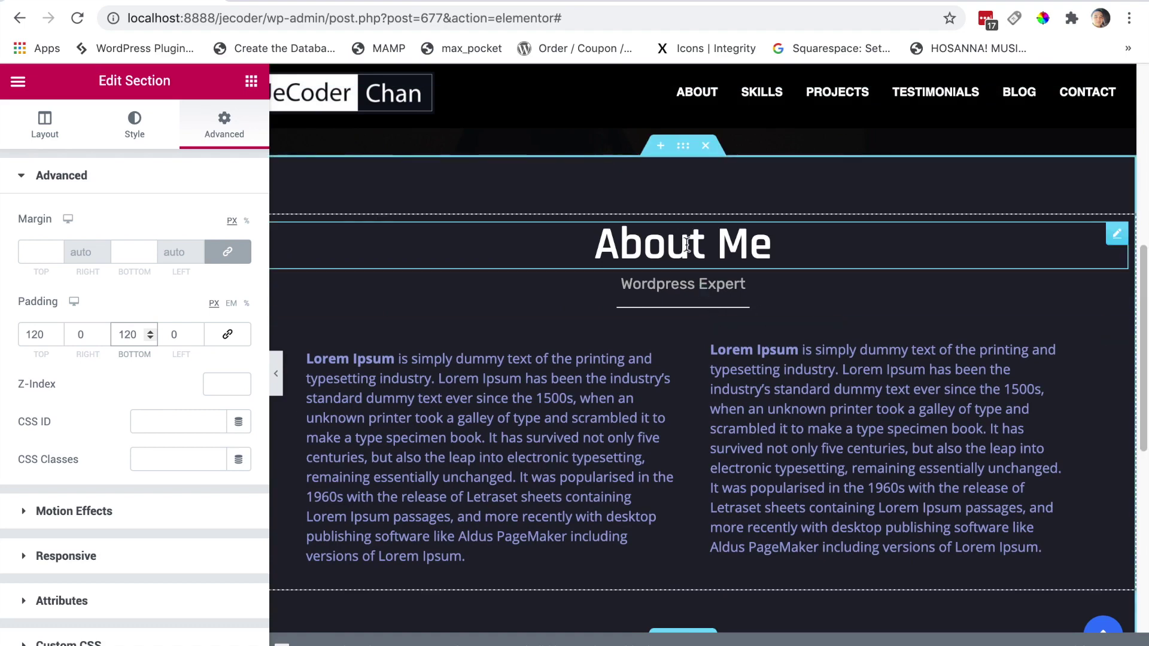
{"action": "left_click", "coordinate": [251, 81]}
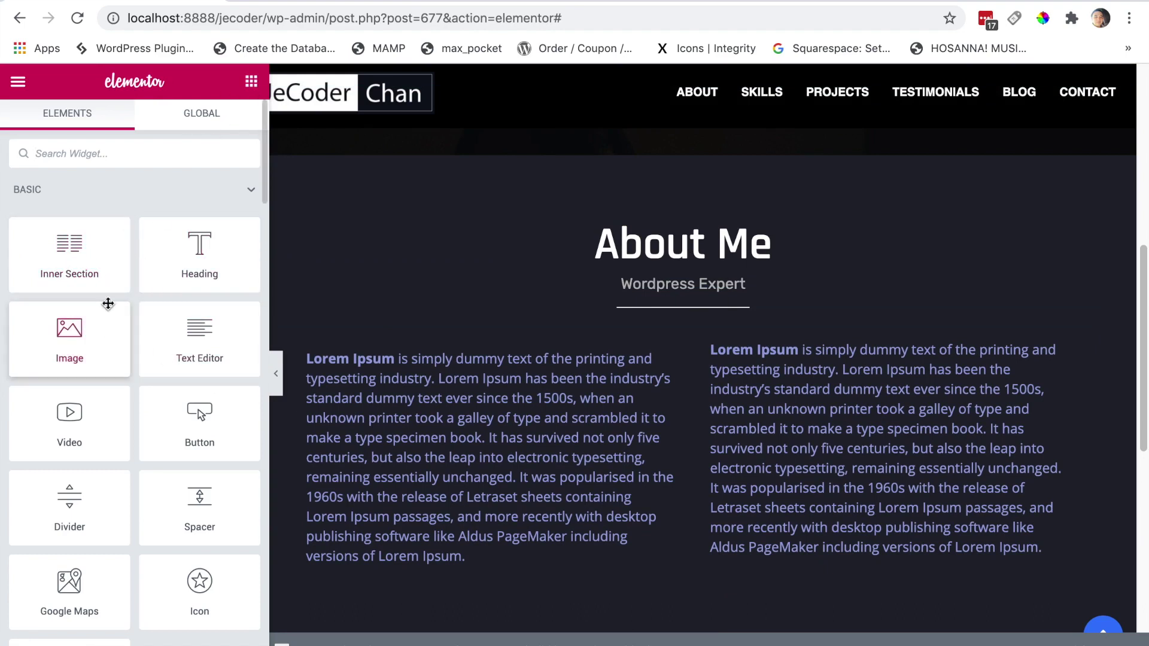
{"action": "left_click_drag", "start_coordinate": [67, 257], "coordinate": [706, 222]}
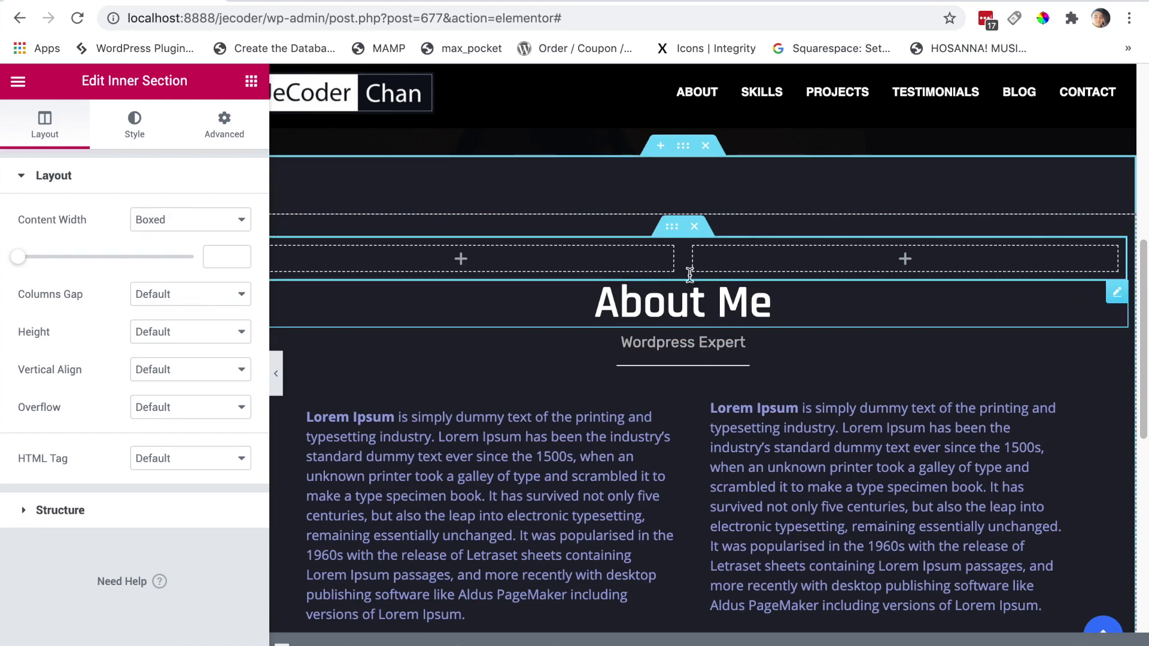
{"action": "right_click", "coordinate": [694, 251]}
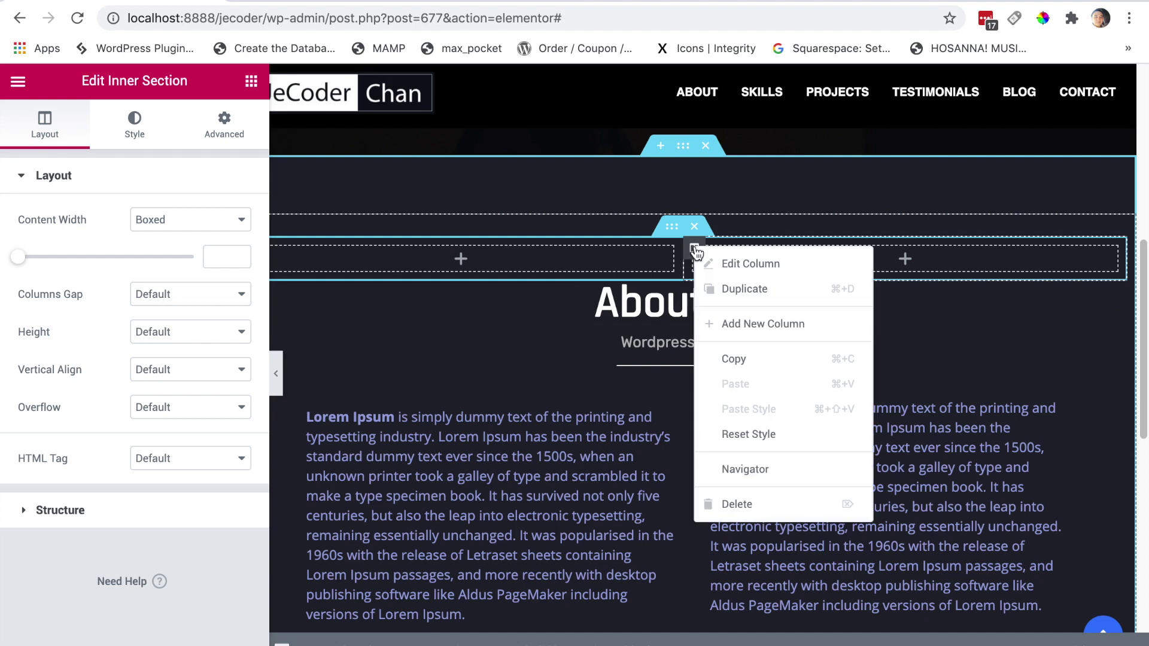
{"action": "left_click", "coordinate": [769, 505]}
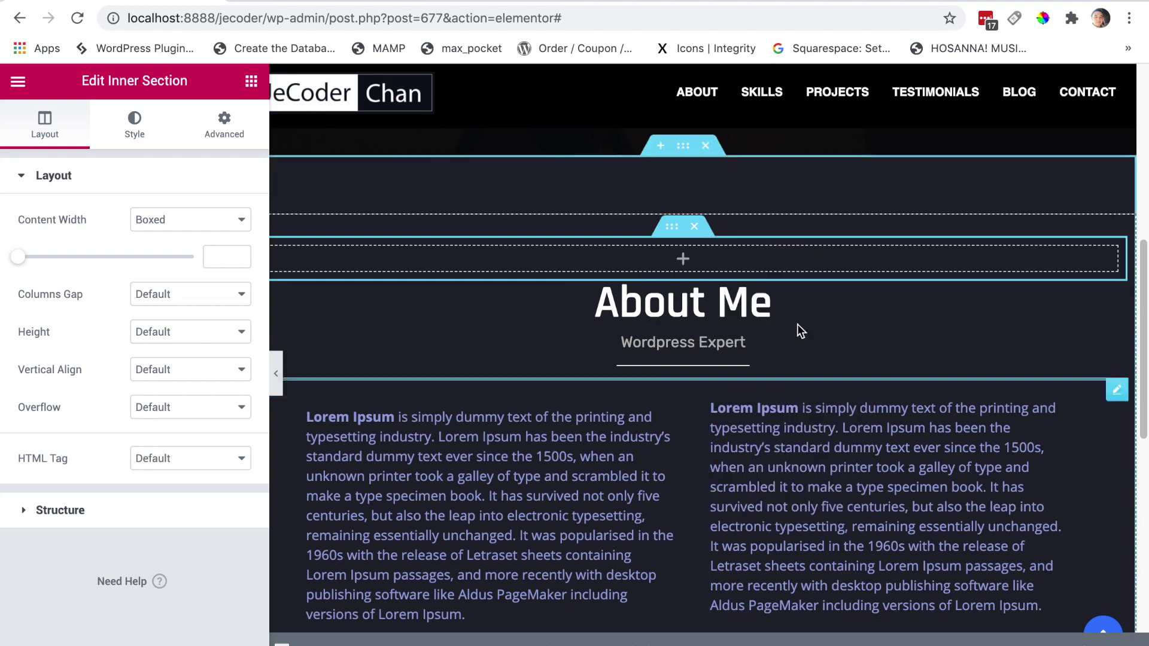
Move the About Me heading, the Wordpress Expert text and the divider into the inner section, in that order.
{"action": "left_click_drag", "start_coordinate": [1115, 292], "coordinate": [1092, 264]}
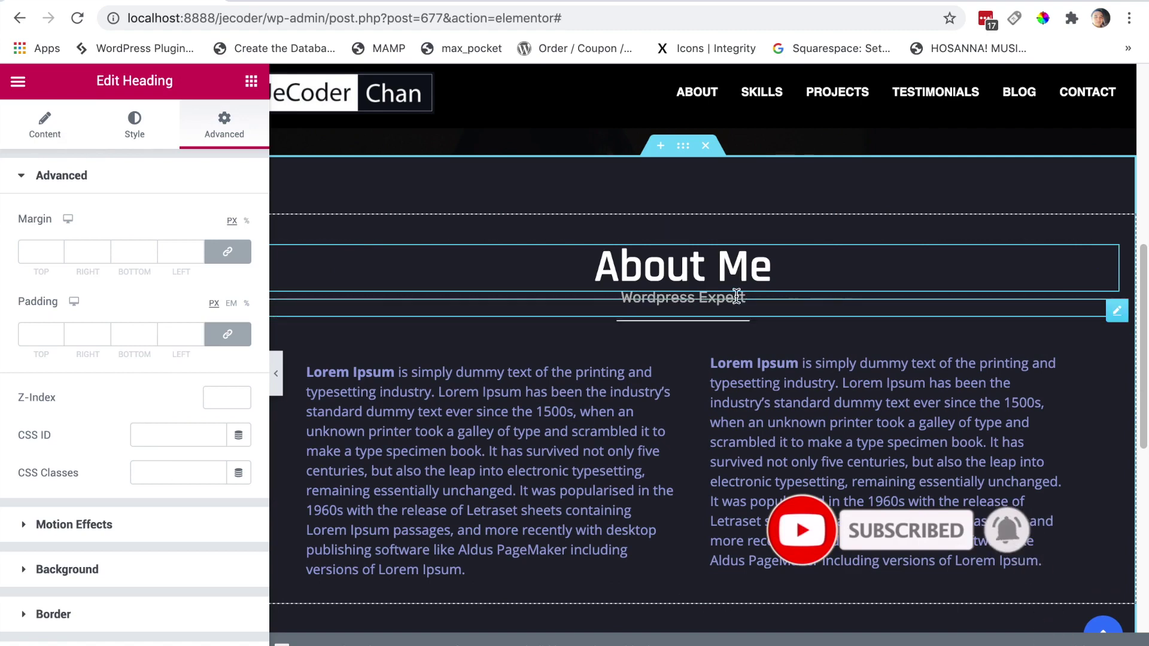
{"action": "left_click_drag", "start_coordinate": [1117, 310], "coordinate": [697, 265]}
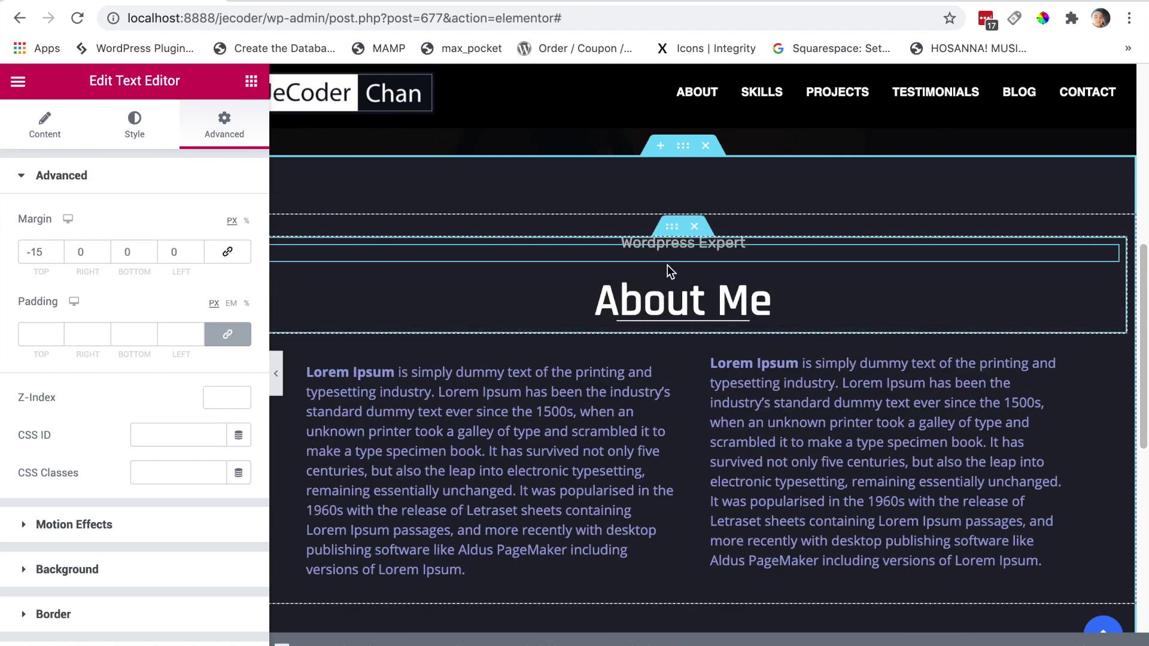
{"action": "left_click_drag", "start_coordinate": [1108, 295], "coordinate": [1077, 258]}
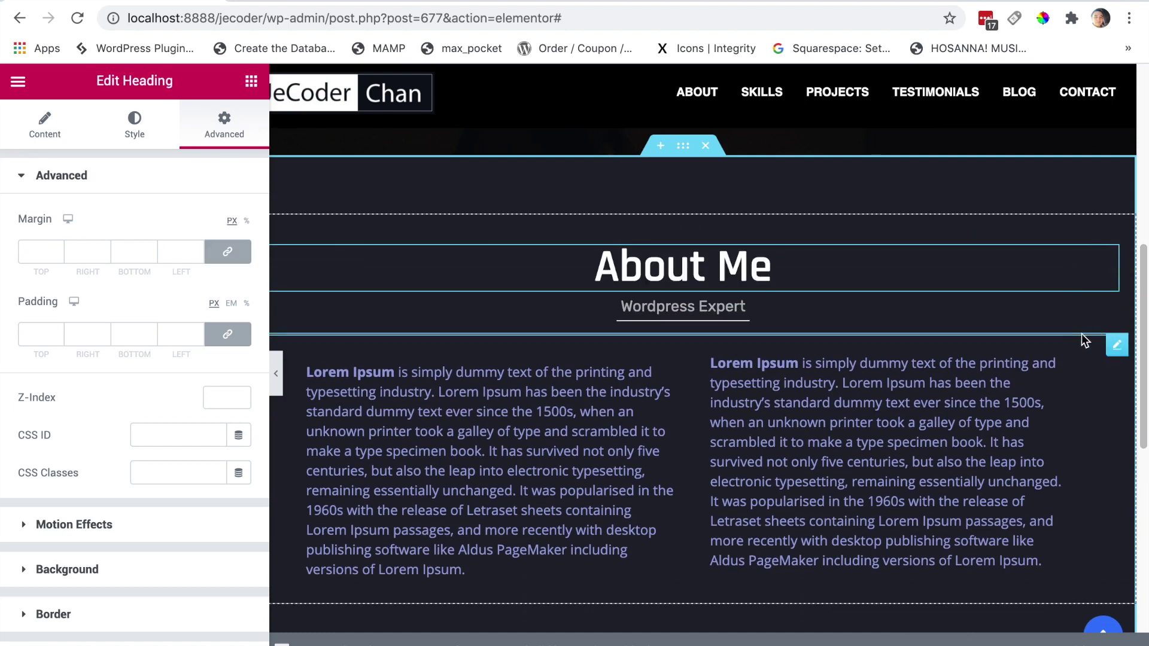
{"action": "left_click_drag", "start_coordinate": [1114, 346], "coordinate": [1103, 325]}
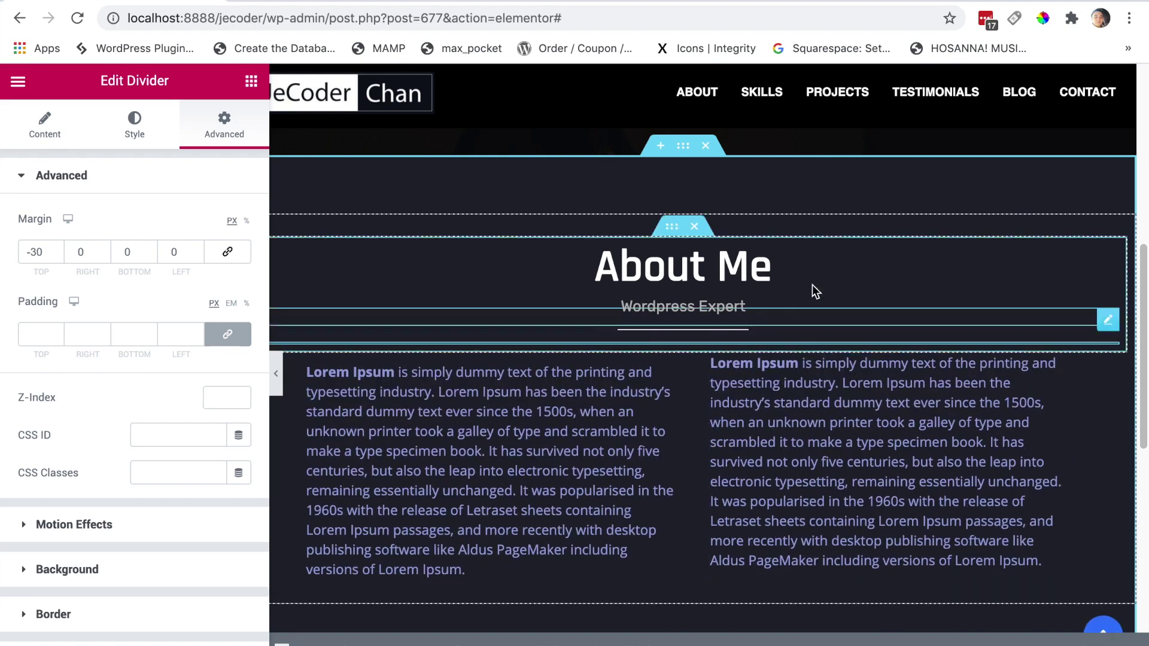
{"action": "left_click_drag", "start_coordinate": [671, 232], "coordinate": [670, 235]}
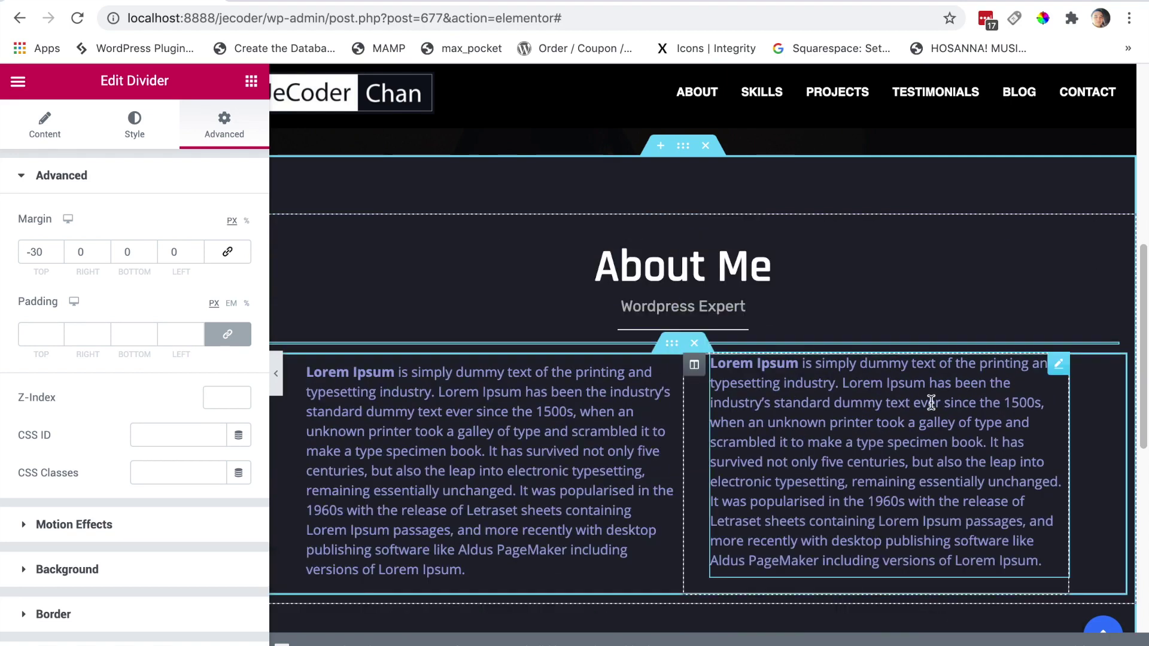
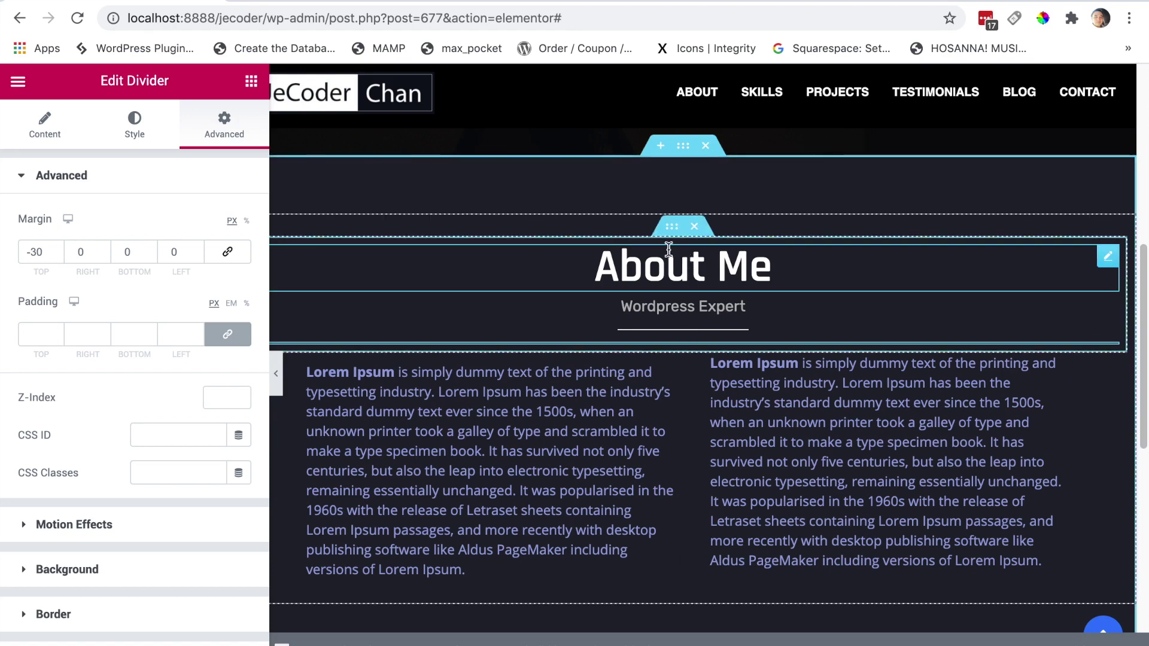
Duplicate the inner section holding the About Me title block and move the copy into the new section below.
{"action": "right_click", "coordinate": [670, 233]}
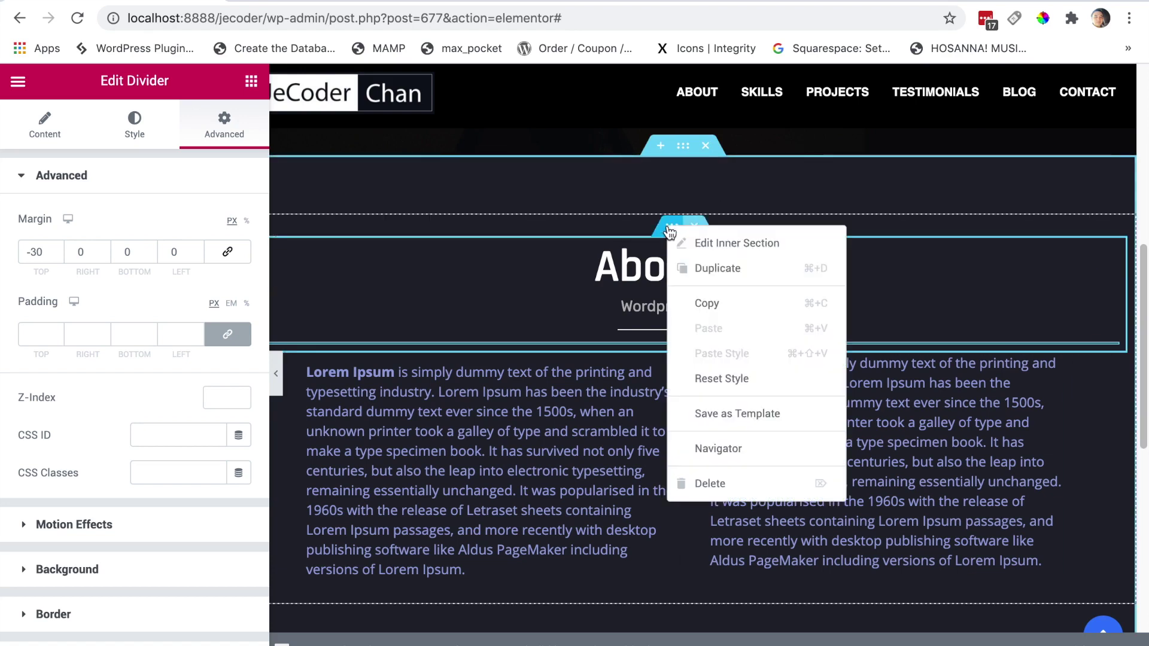
{"action": "left_click", "coordinate": [716, 269]}
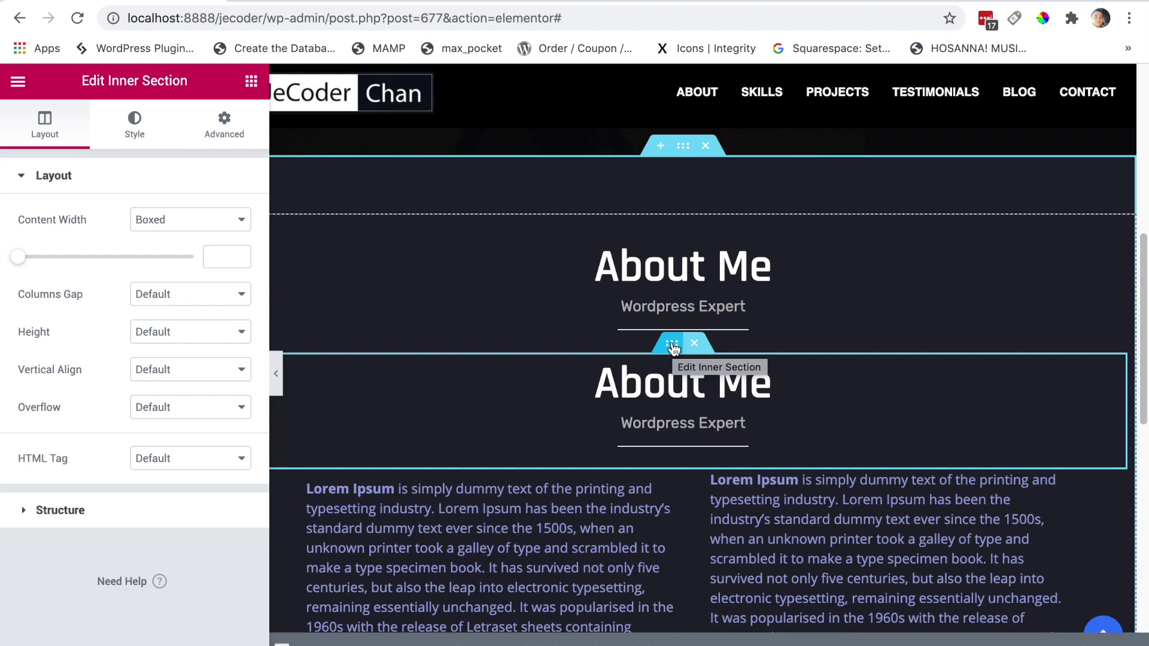
{"action": "left_click_drag", "start_coordinate": [1146, 368], "coordinate": [1147, 435]}
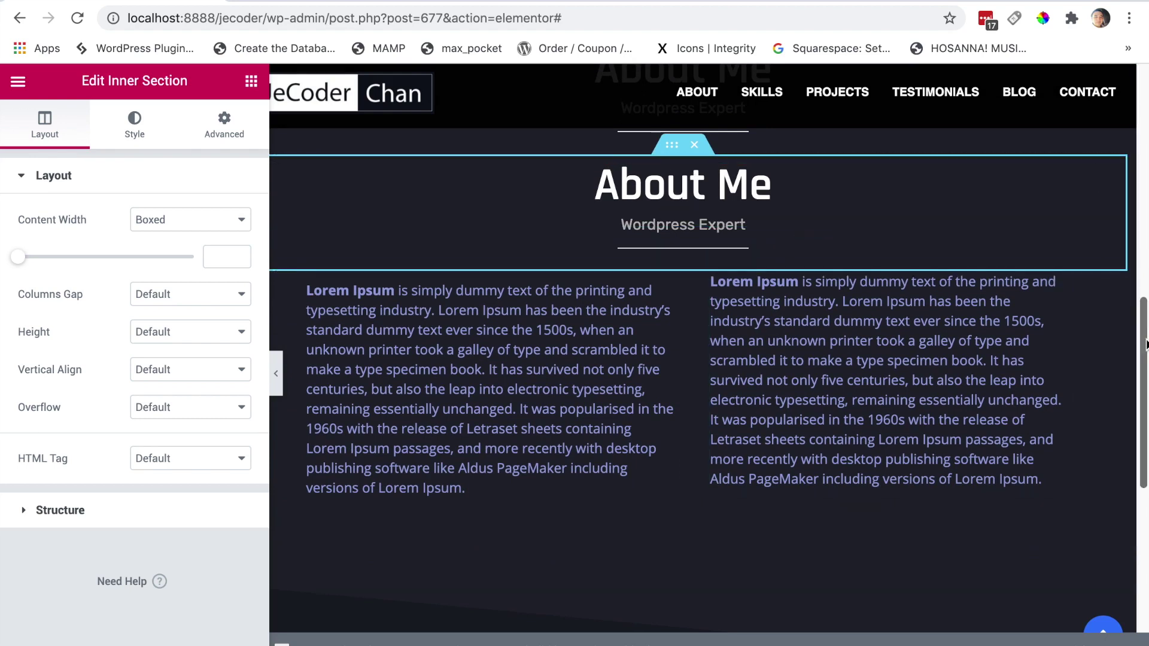
{"action": "scroll", "coordinate": [1145, 344], "scroll_direction": "down", "scroll_amount": 1}
{"action": "left_click_drag", "start_coordinate": [671, 126], "coordinate": [740, 569]}
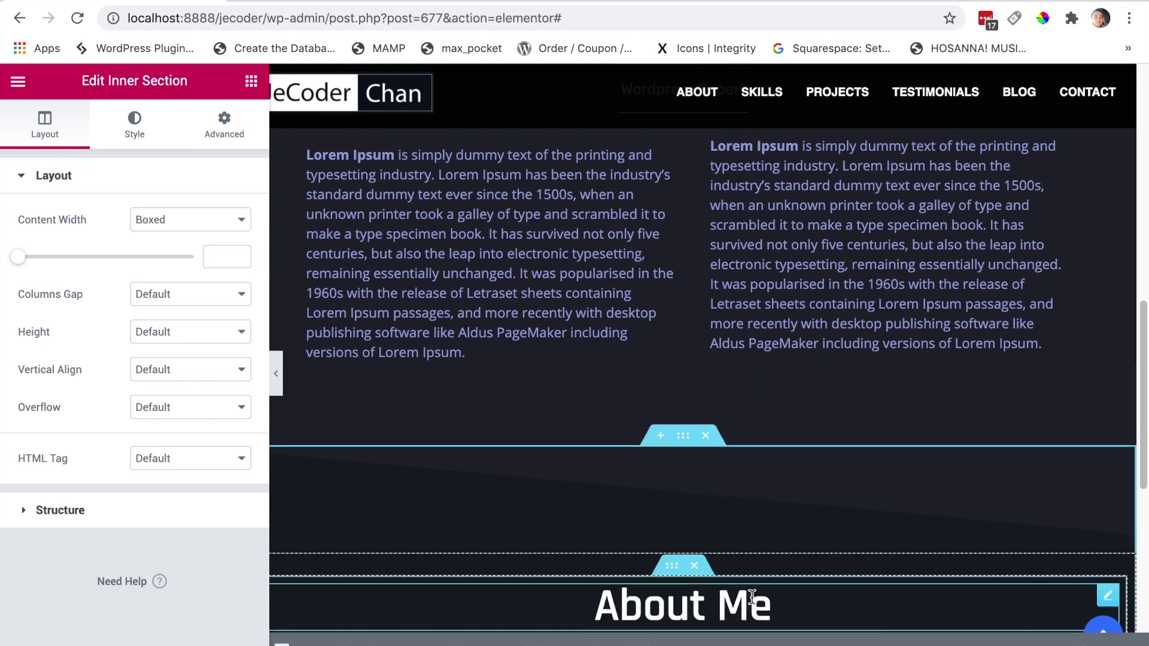
Open the duplicated About Me heading's title for editing and copy the heading text "Why Work With Me" from the reference site.
{"action": "left_click_drag", "start_coordinate": [1145, 359], "coordinate": [1146, 464]}
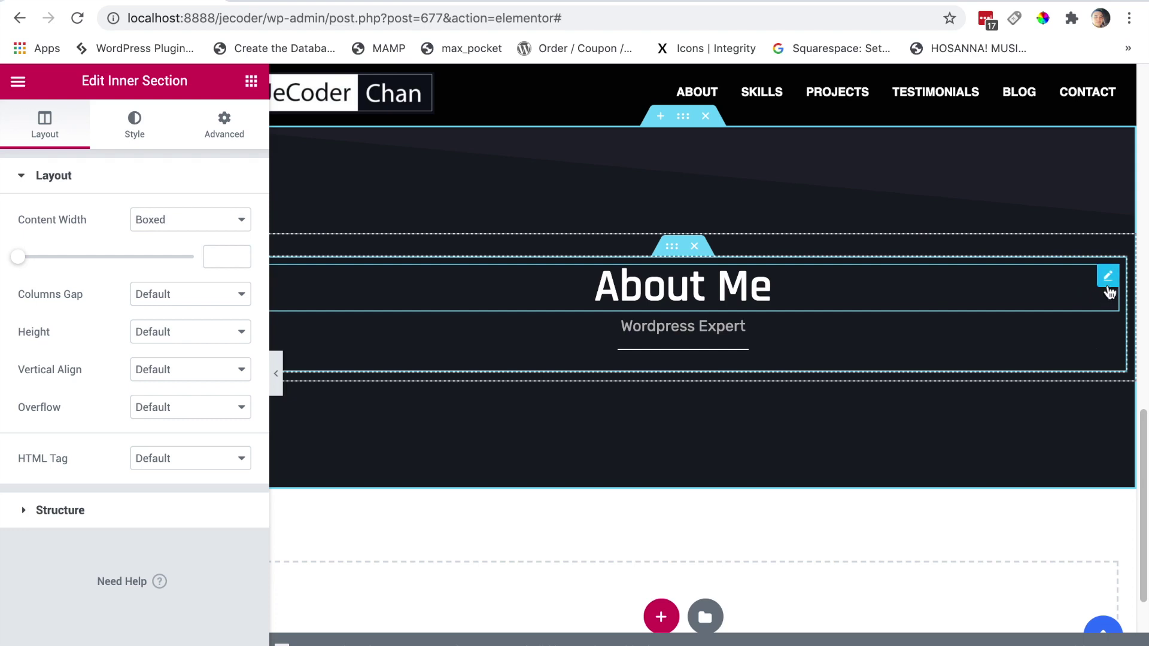
{"action": "left_click", "coordinate": [1111, 284]}
{"action": "left_click", "coordinate": [100, 247]}
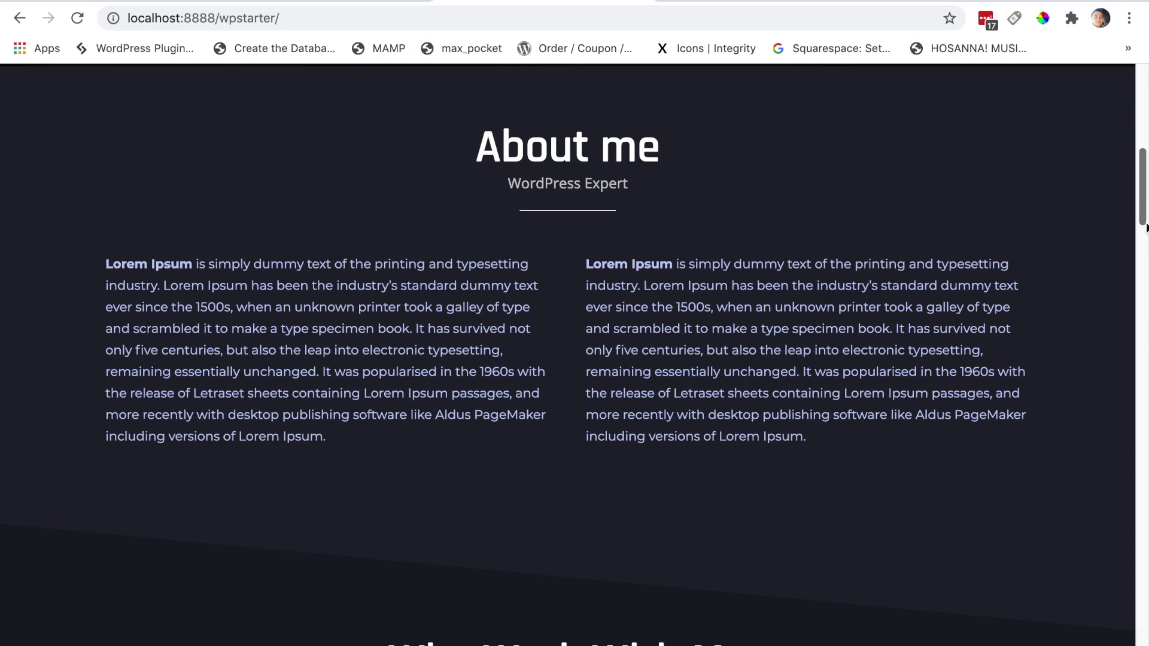
{"action": "scroll", "coordinate": [730, 235], "scroll_direction": "down", "scroll_amount": 8}
{"action": "left_click_drag", "start_coordinate": [759, 162], "coordinate": [377, 149]}
{"action": "key", "text": "ctrl+c"}
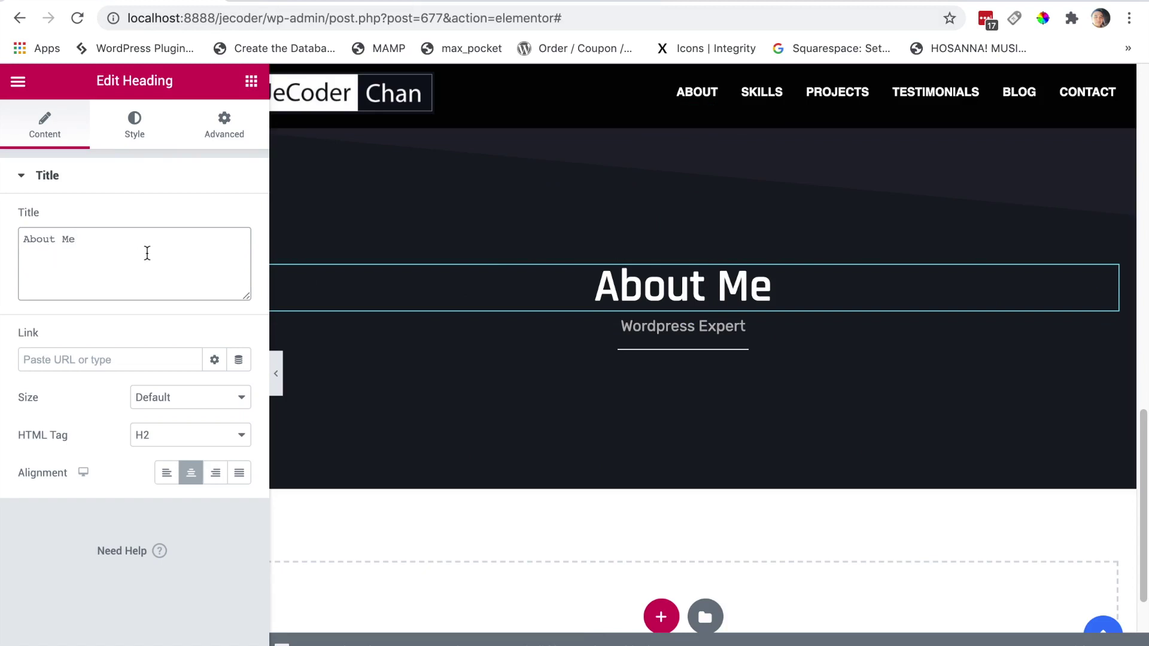
Set the duplicated heading's title to "Why Work With Me" and replace the subtitle below it with "WordPress | Shopify | PHP".
{"action": "triple_click", "coordinate": [146, 252]}
{"action": "key", "text": "ctrl+v"}
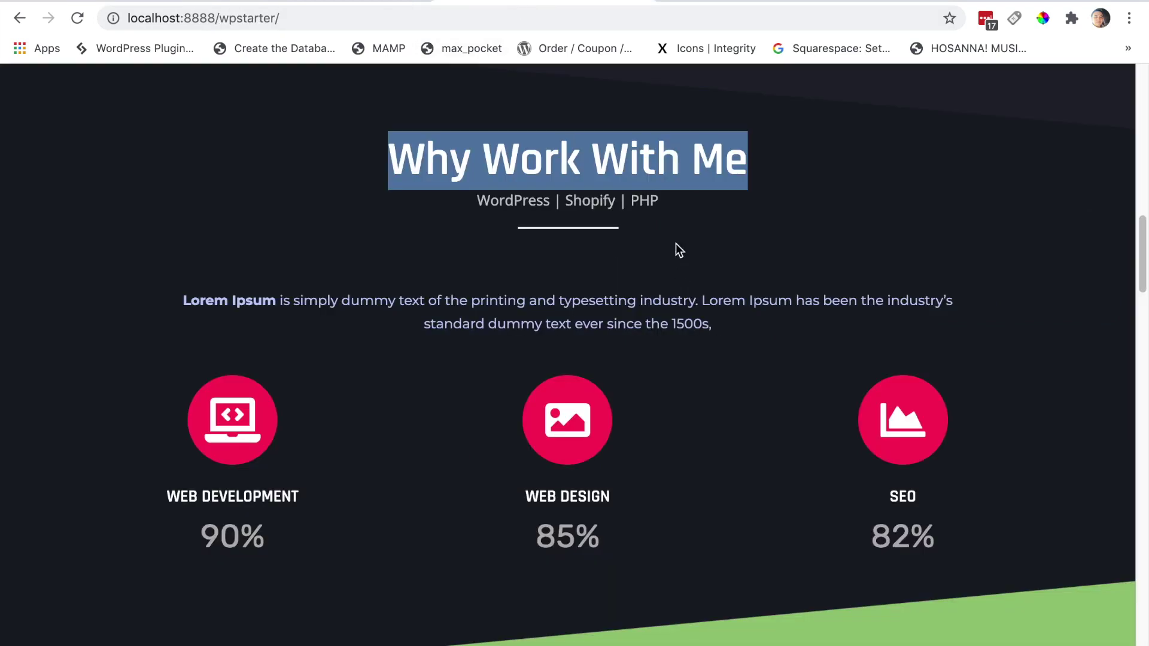
{"action": "left_click_drag", "start_coordinate": [660, 201], "coordinate": [482, 197]}
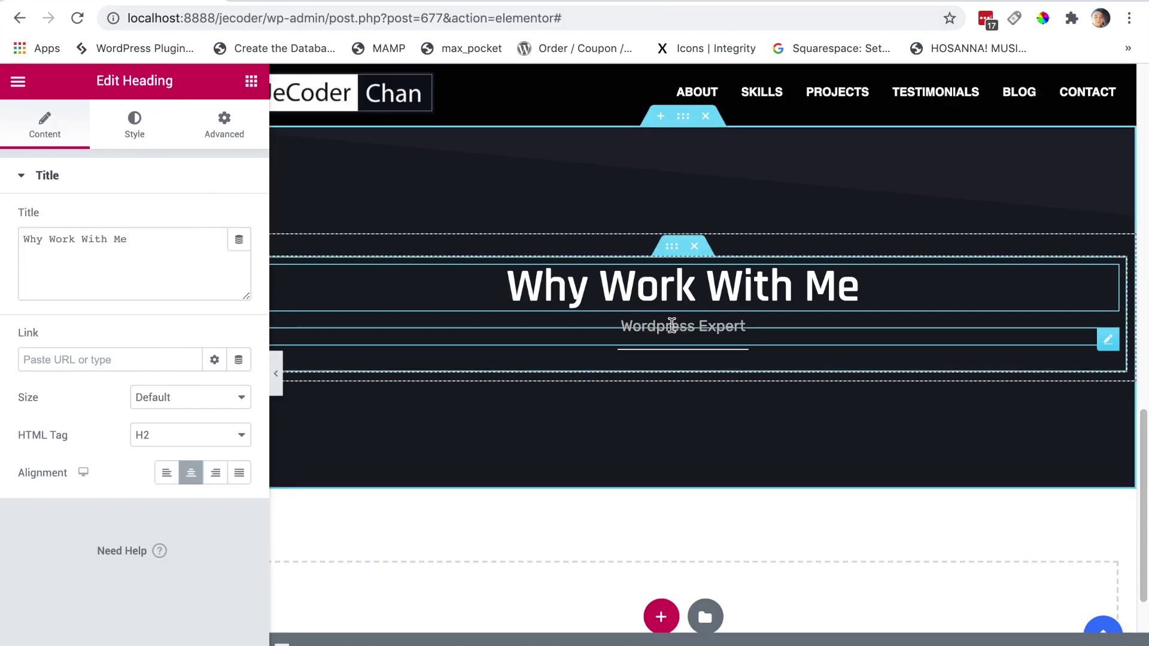
{"action": "left_click", "coordinate": [672, 326]}
{"action": "key", "text": "super+a"}
{"action": "type", "text": "WordPress | Shopify | PHP"}
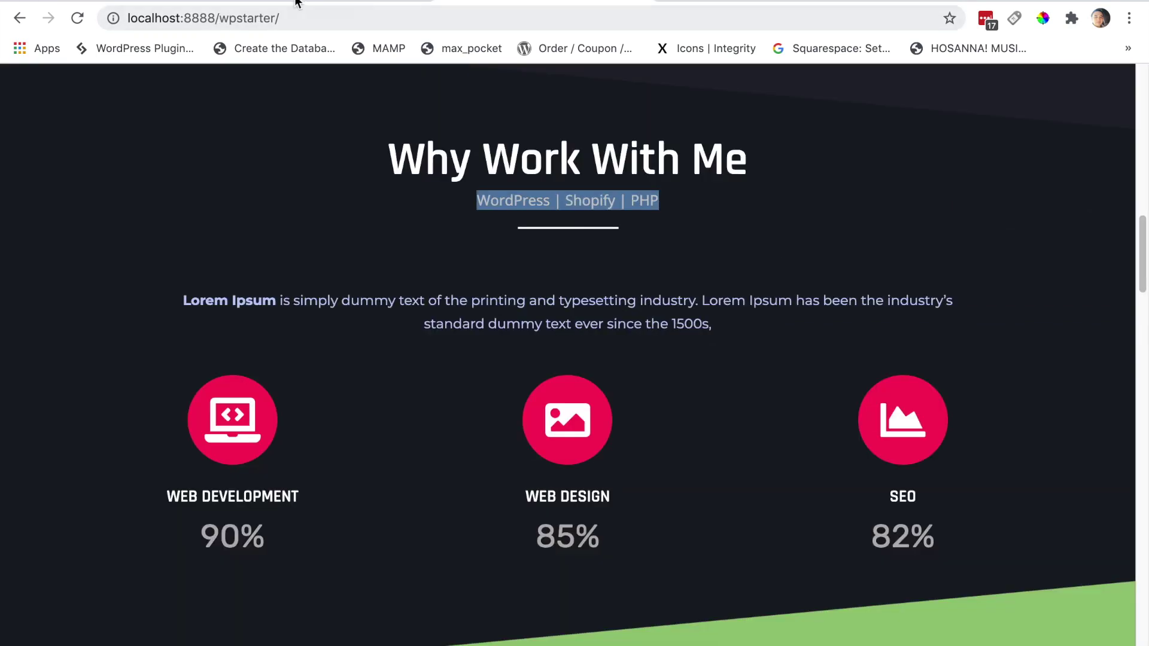
Copy the Lorem Ipsum paragraph below the Why Work With Me title on the reference site.
{"action": "left_click", "coordinate": [297, 3]}
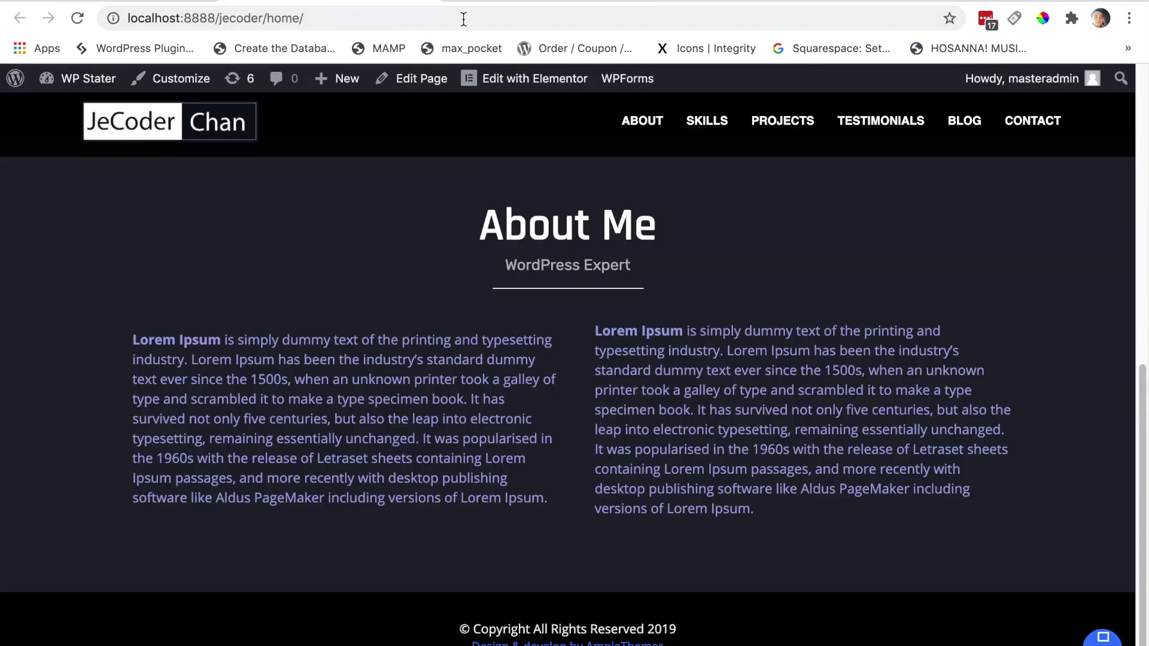
{"action": "left_click", "coordinate": [492, 7]}
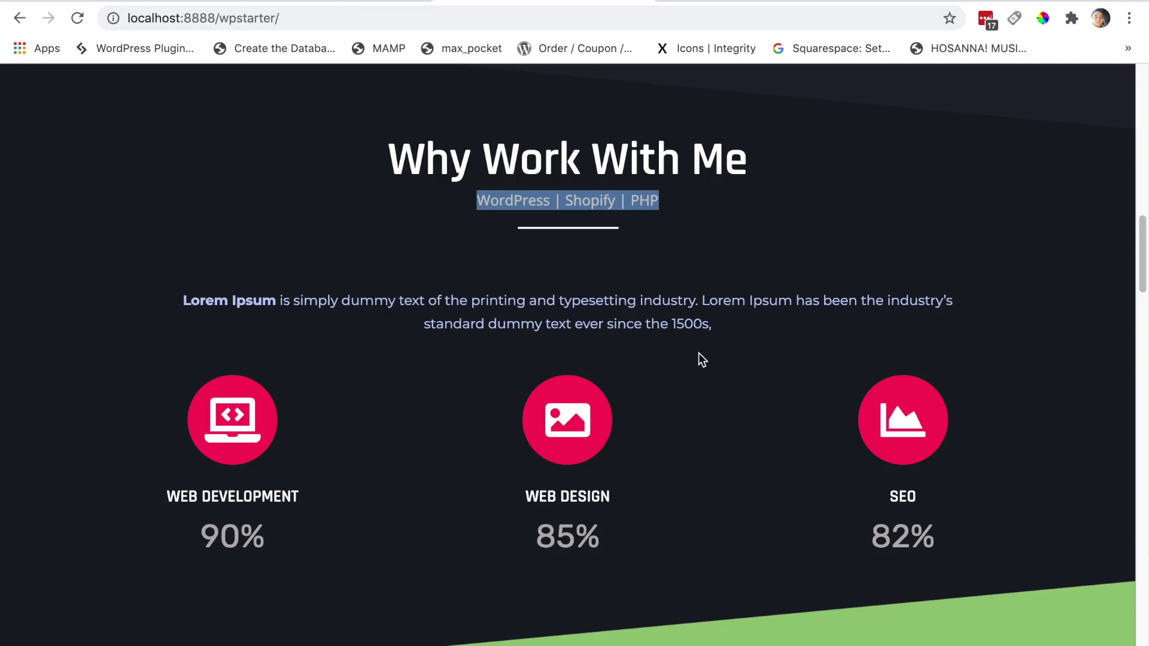
{"action": "left_click_drag", "start_coordinate": [713, 326], "coordinate": [184, 300]}
{"action": "key", "text": "ctrl+c"}
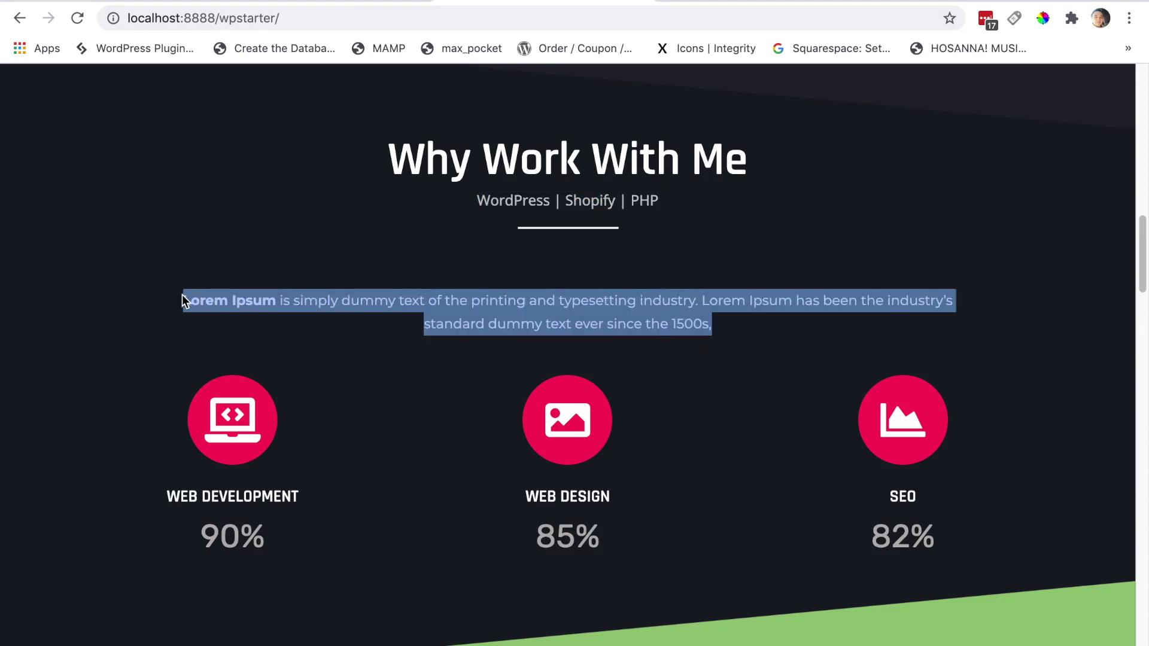
Add a Text Editor widget below the Why Work With Me title block in Elementor and replace its content with the copied paragraph.
{"action": "left_click", "coordinate": [305, 2]}
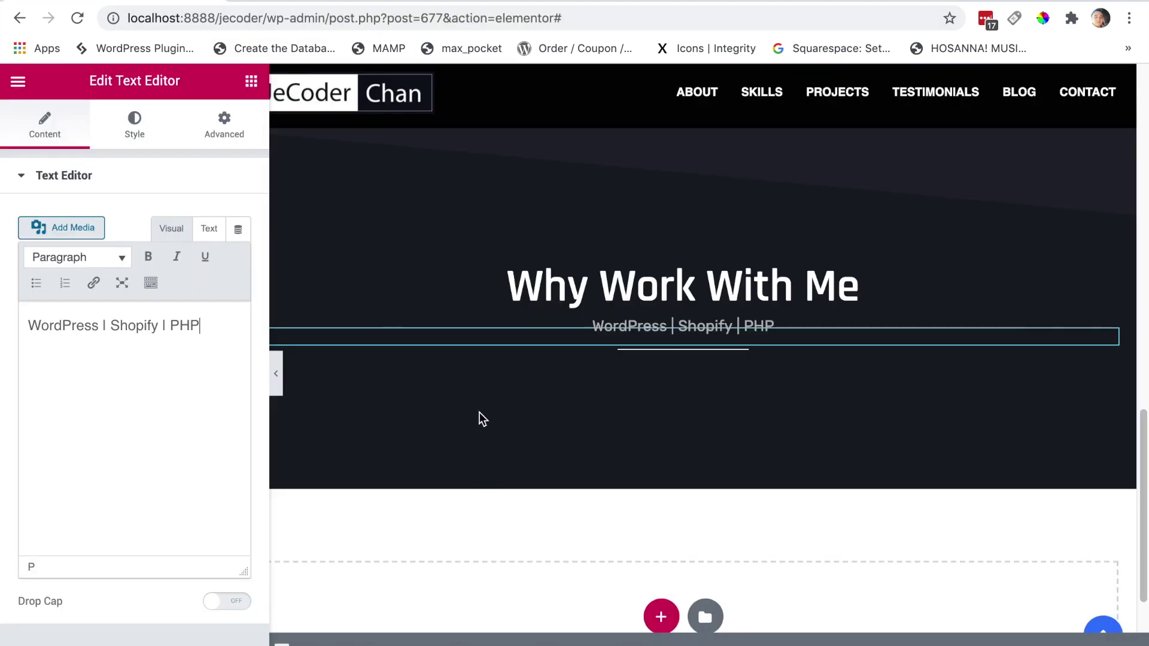
{"action": "left_click", "coordinate": [260, 76]}
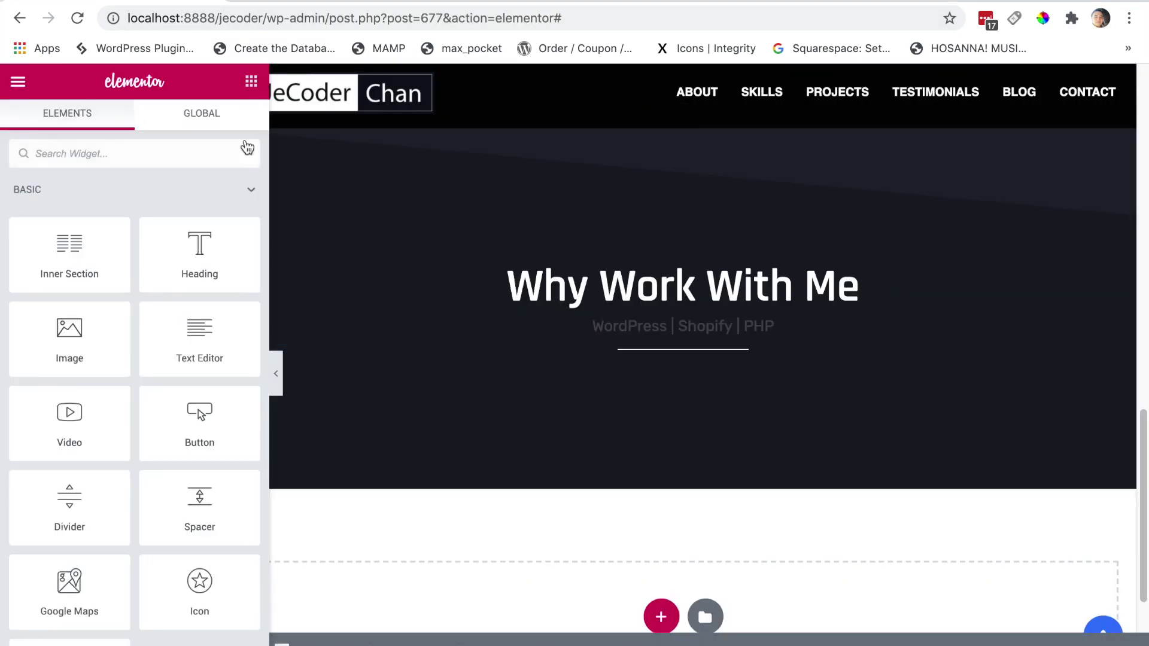
{"action": "left_click_drag", "start_coordinate": [201, 353], "coordinate": [692, 377]}
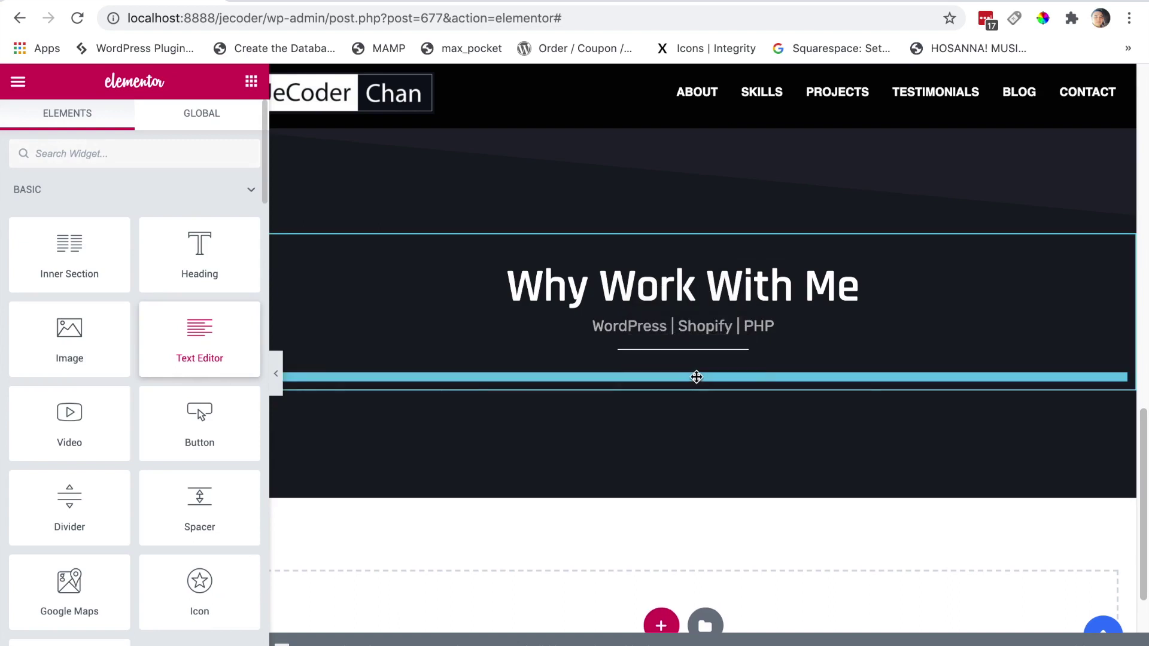
{"action": "type", "text": "a"}
{"action": "key", "text": "ctrl+a"}
{"action": "key", "text": "ctrl+v"}
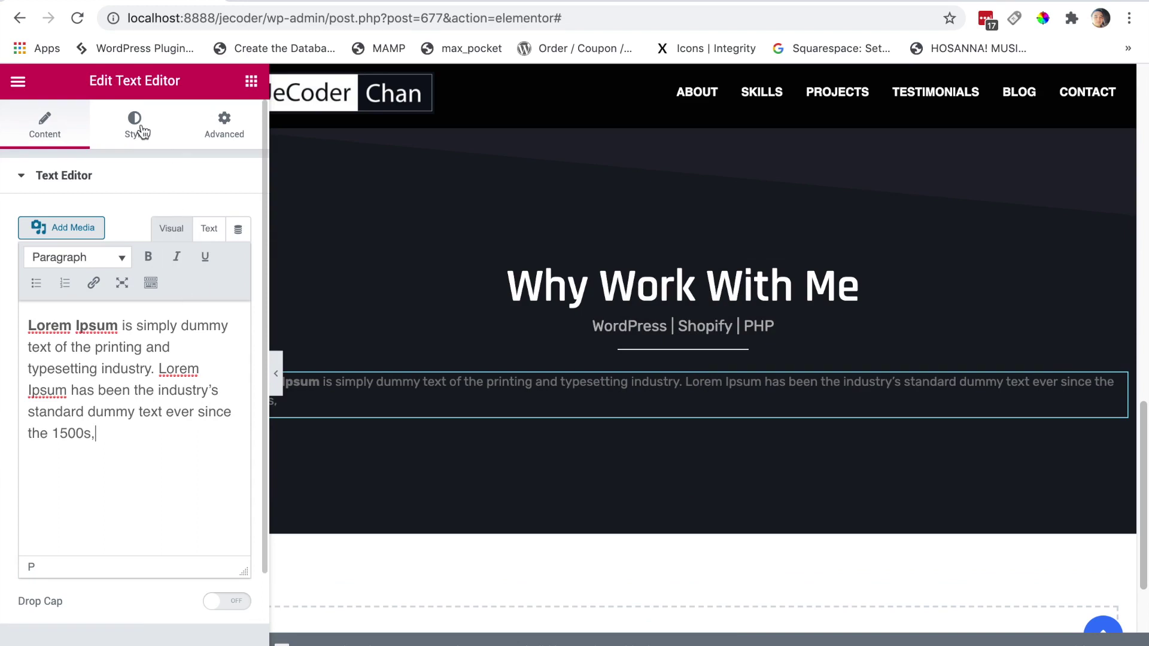
Center the new Lorem Ipsum paragraph and set its typography to Open Sans at 15 px.
{"action": "left_click", "coordinate": [141, 131]}
{"action": "left_click", "coordinate": [190, 221]}
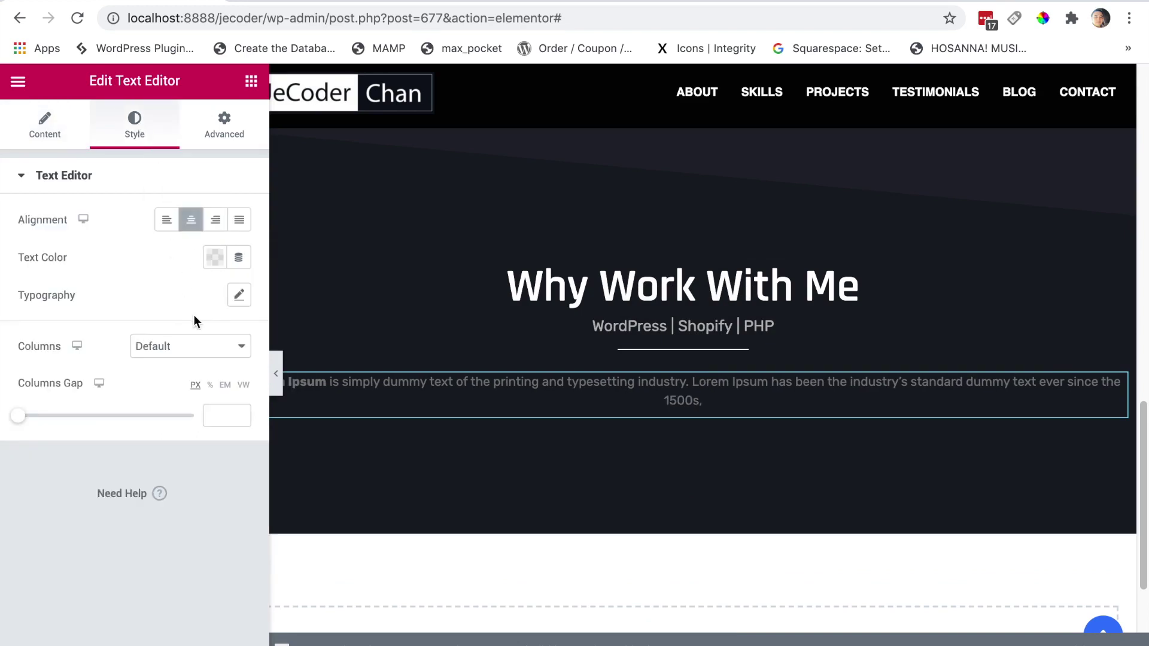
{"action": "left_click", "coordinate": [239, 295]}
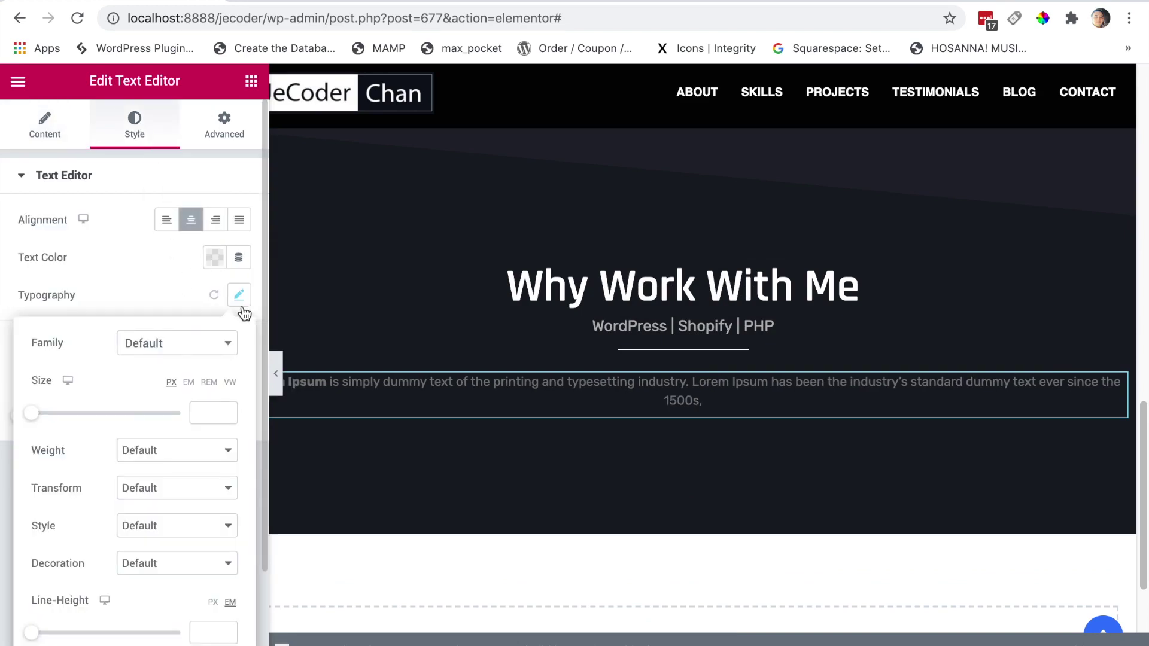
{"action": "left_click", "coordinate": [208, 352]}
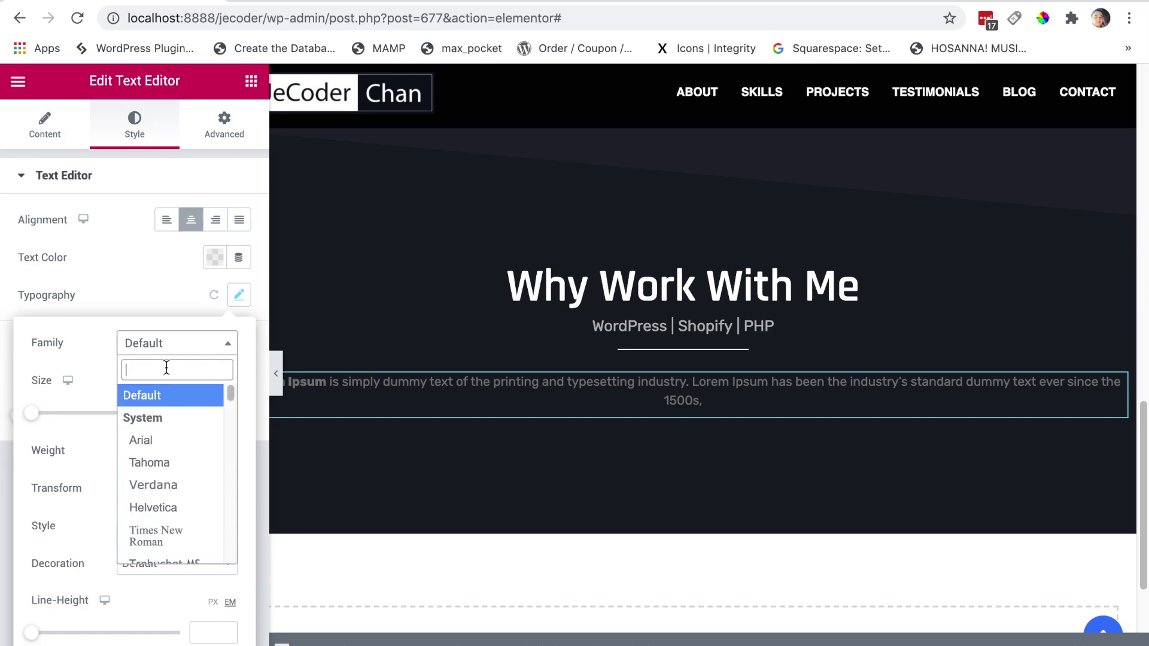
{"action": "type", "text": "open"}
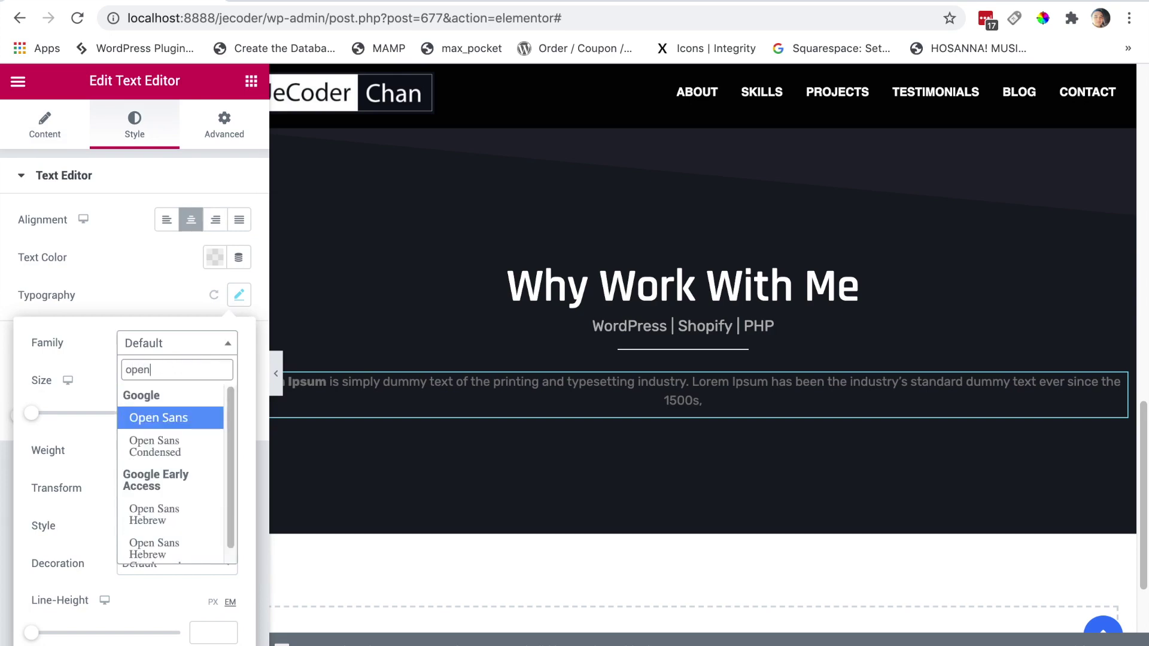
{"action": "key", "text": "Return"}
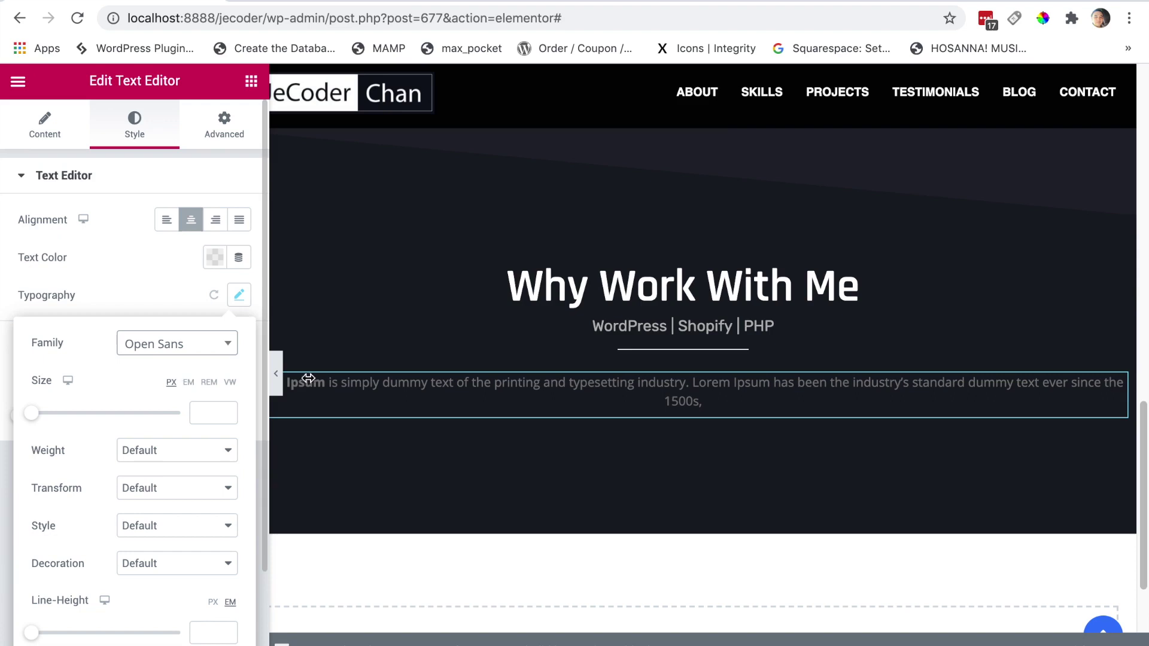
{"action": "left_click", "coordinate": [42, 422]}
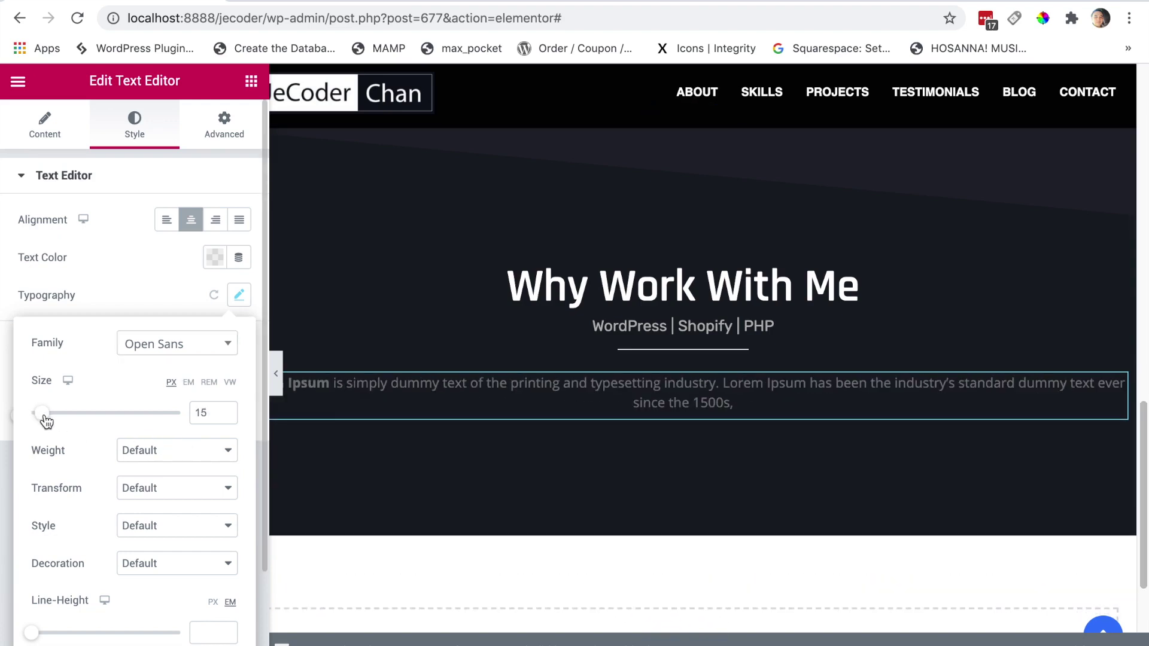
Set the Lorem Ipsum paragraph's text color to the light blue #7F9DEA.
{"action": "left_click", "coordinate": [215, 257]}
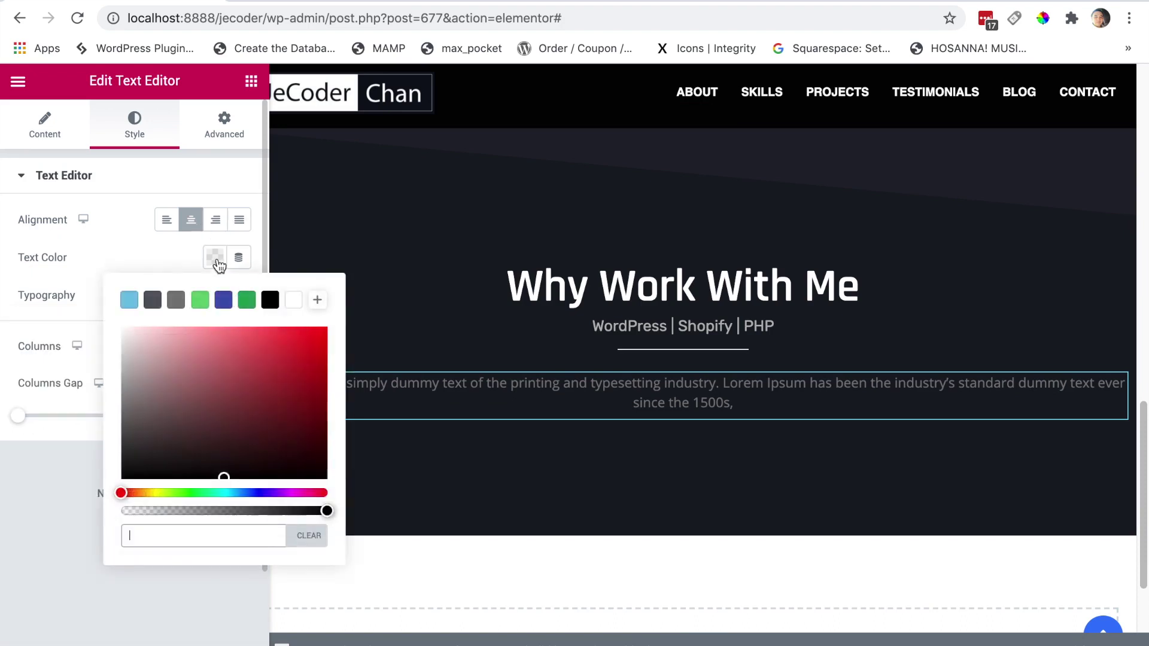
{"action": "left_click_drag", "start_coordinate": [258, 493], "coordinate": [249, 492]}
{"action": "mouse_move", "coordinate": [224, 405]}
{"action": "left_mouse_down"}
{"action": "mouse_move", "coordinate": [231, 342]}
{"action": "mouse_move", "coordinate": [215, 345]}
{"action": "left_mouse_up"}
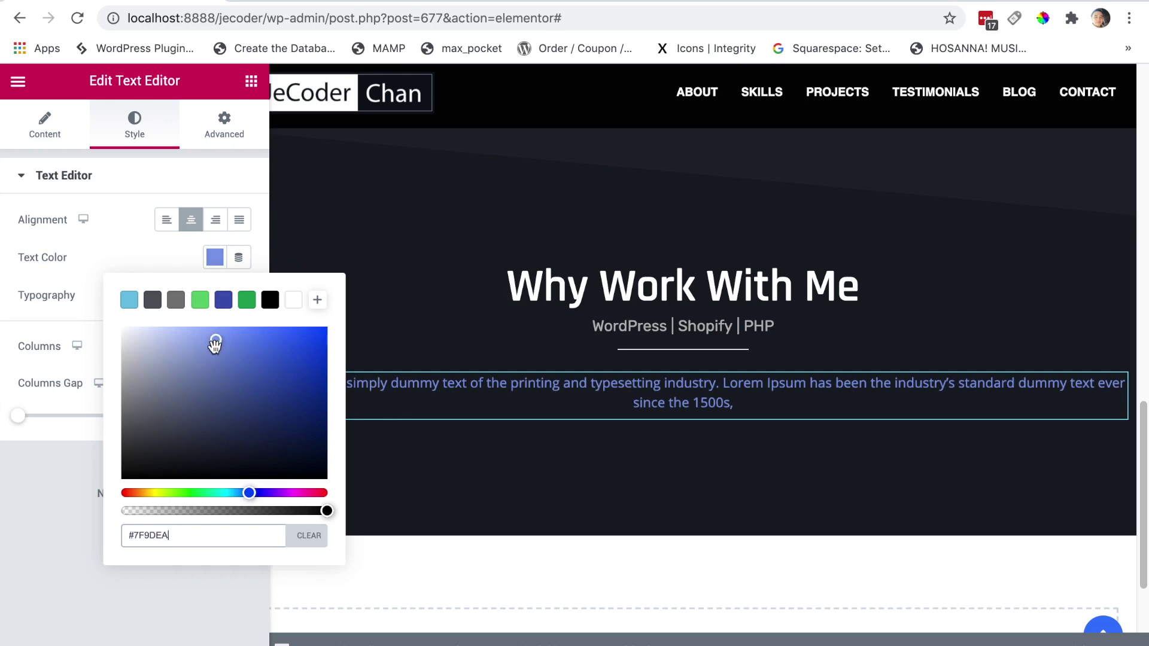
{"action": "left_click", "coordinate": [152, 254]}
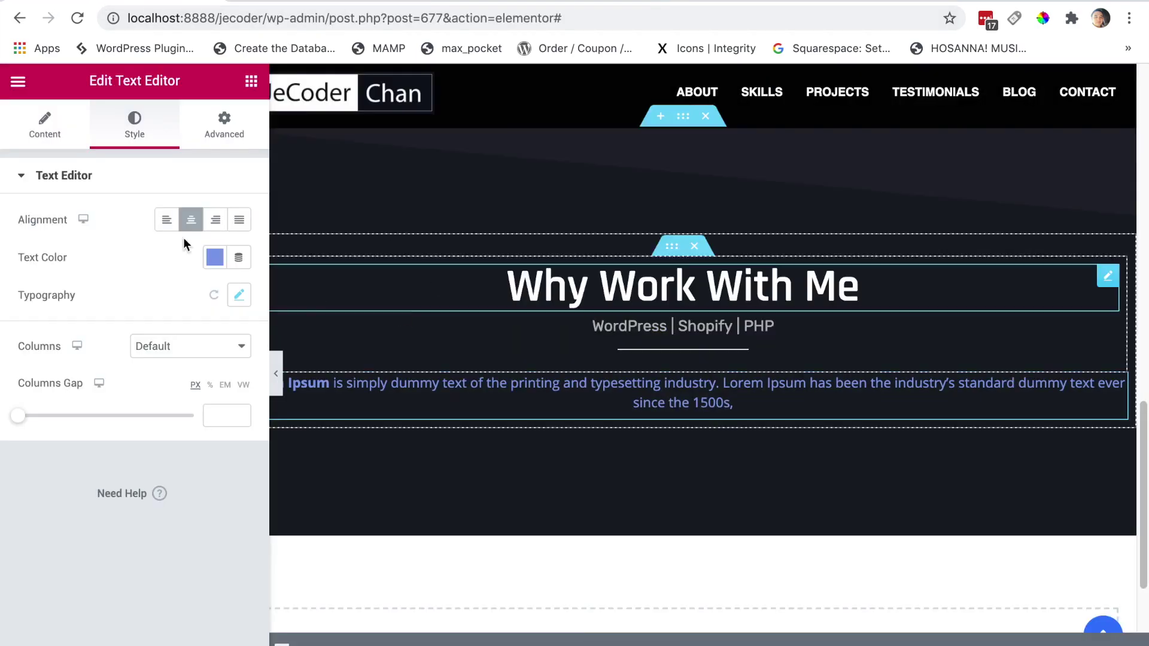
Unlink the paragraph's padding values and set the right and left padding to 30 px each.
{"action": "left_click", "coordinate": [224, 126]}
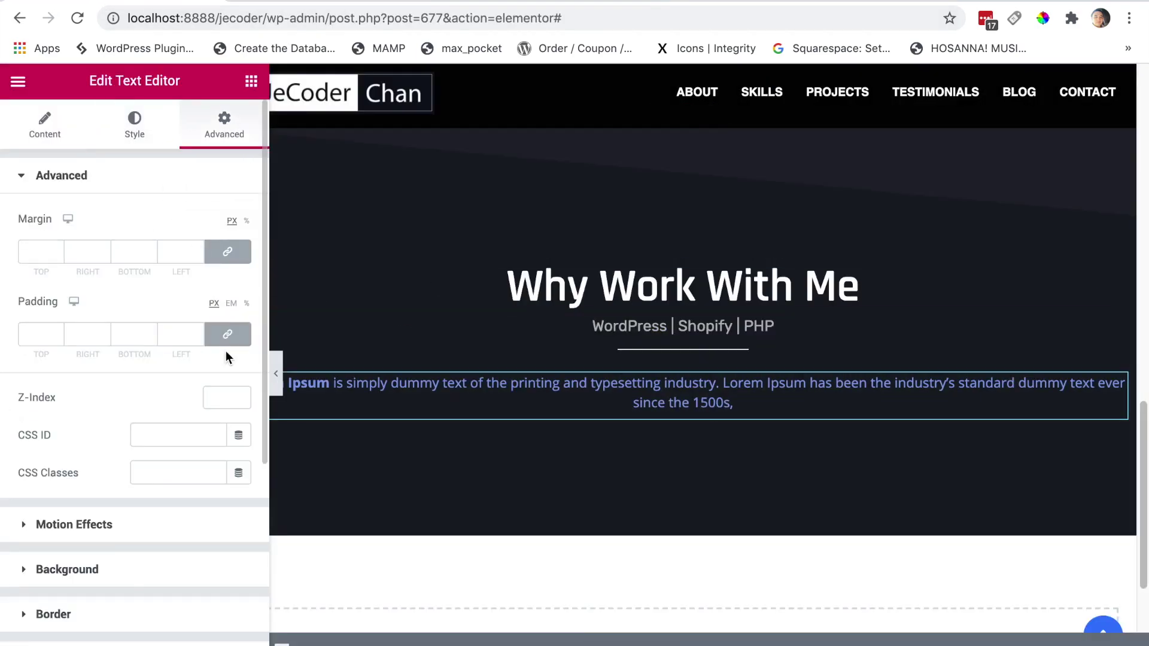
{"action": "left_click", "coordinate": [228, 334]}
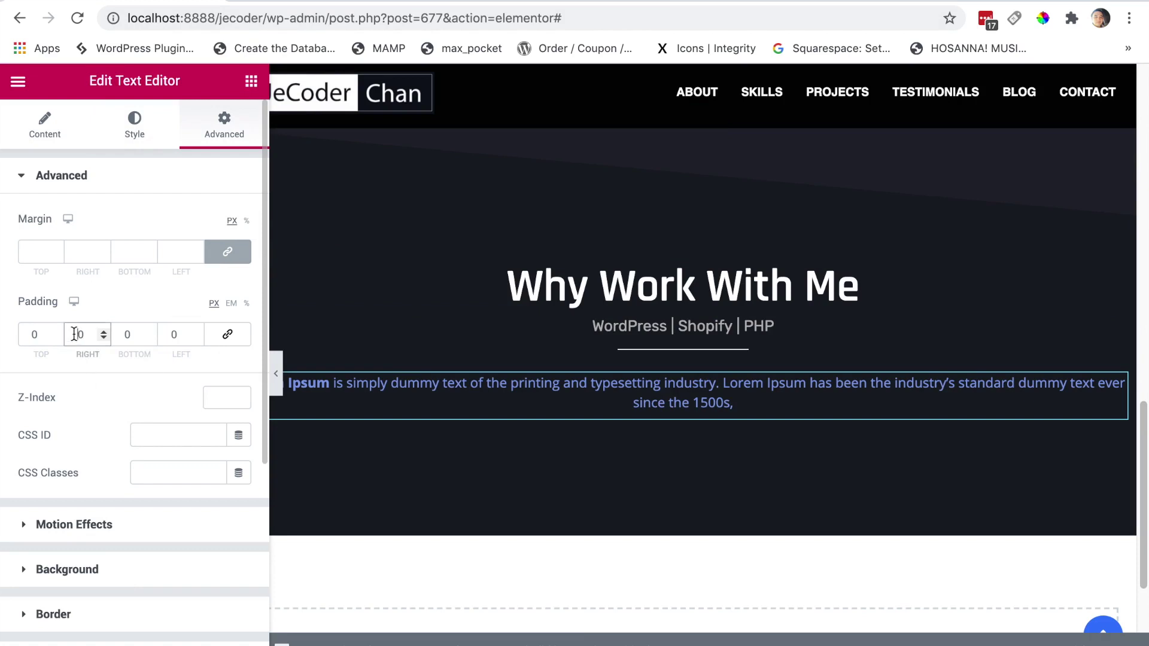
{"action": "left_click", "coordinate": [74, 334]}
{"action": "type", "text": "3"}
{"action": "left_click", "coordinate": [172, 335]}
{"action": "type", "text": "3"}
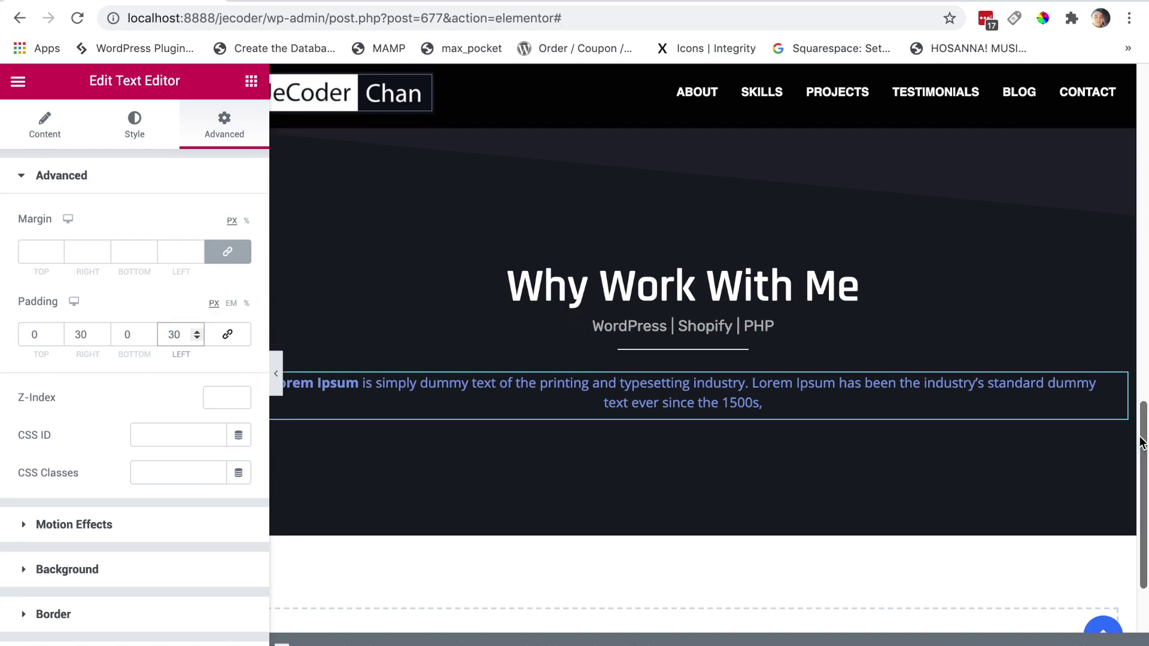
Check the reference layout, then insert an inner section below the paragraph and add a third column to it.
{"action": "scroll", "coordinate": [1142, 450], "scroll_direction": "down", "scroll_amount": 2}
{"action": "scroll", "coordinate": [1142, 450], "scroll_direction": "down", "scroll_amount": 2}
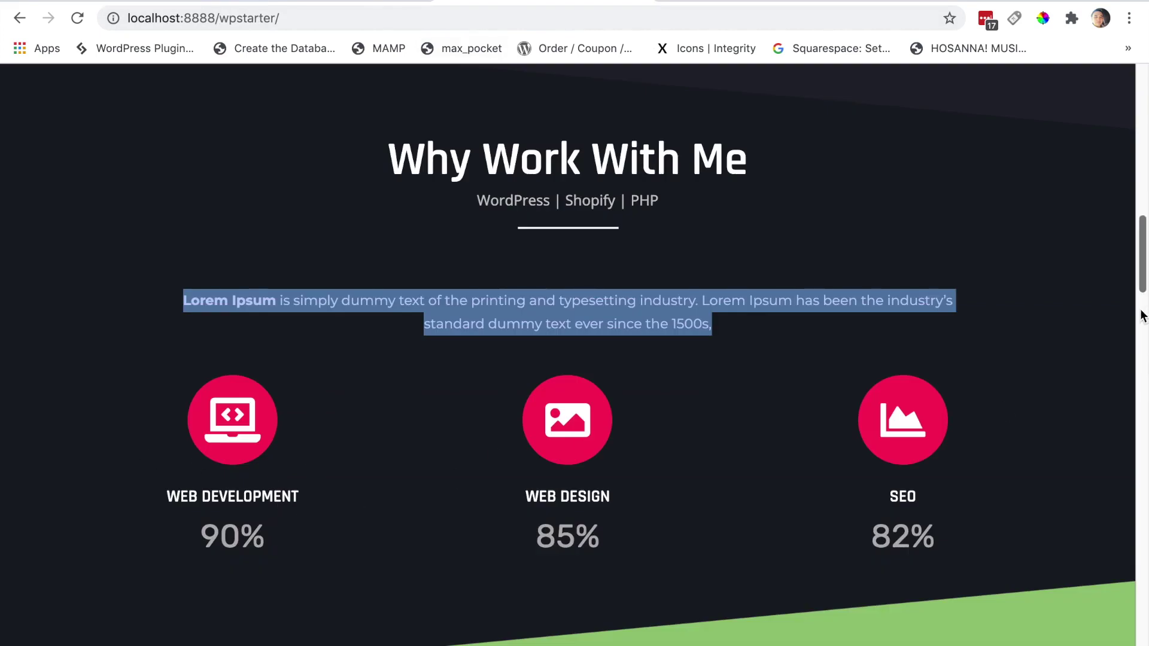
{"action": "scroll", "coordinate": [1141, 316], "scroll_direction": "down", "scroll_amount": 5}
{"action": "scroll", "coordinate": [409, 345], "scroll_direction": "up", "scroll_amount": 1}
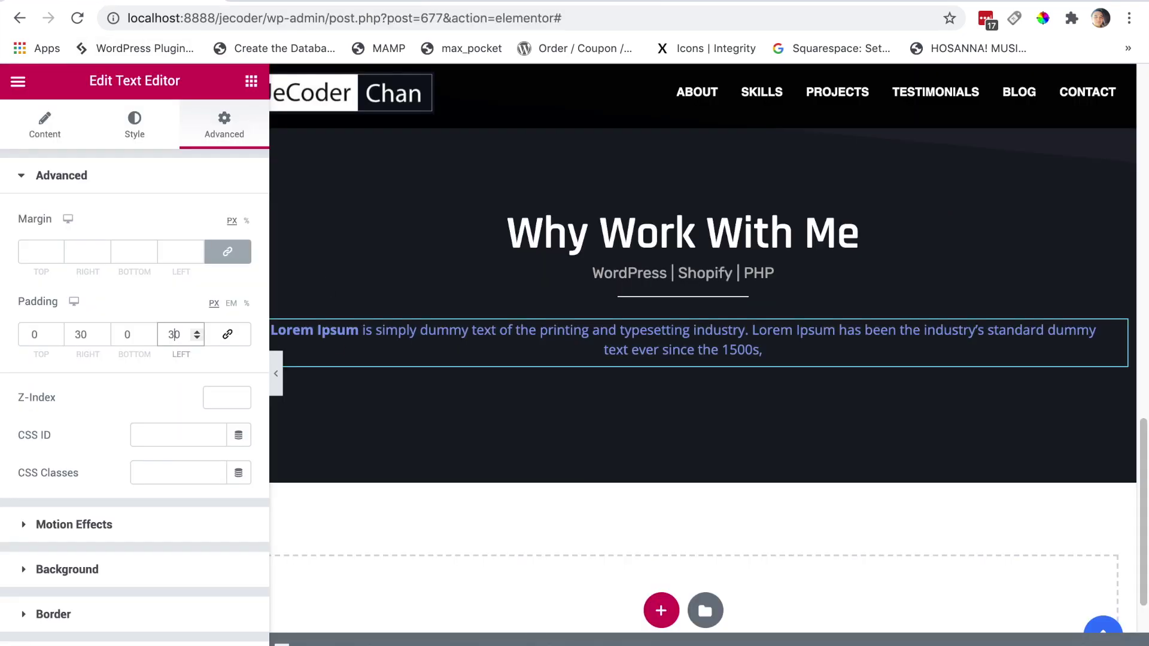
{"action": "left_click", "coordinate": [253, 82]}
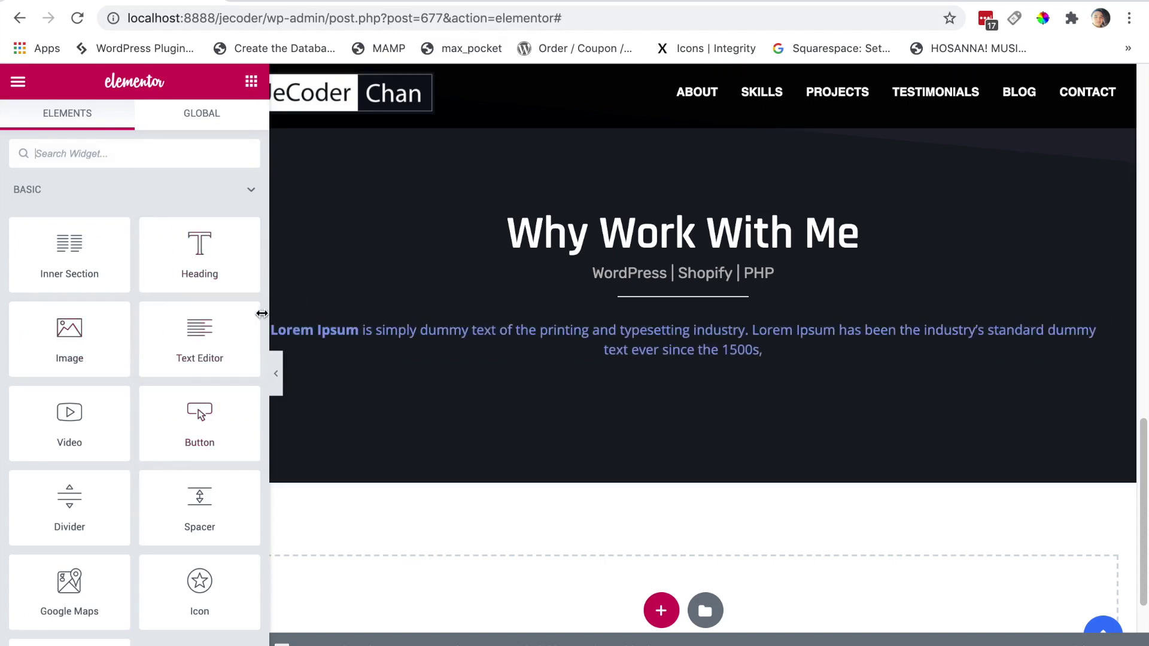
{"action": "left_click_drag", "start_coordinate": [64, 257], "coordinate": [681, 362]}
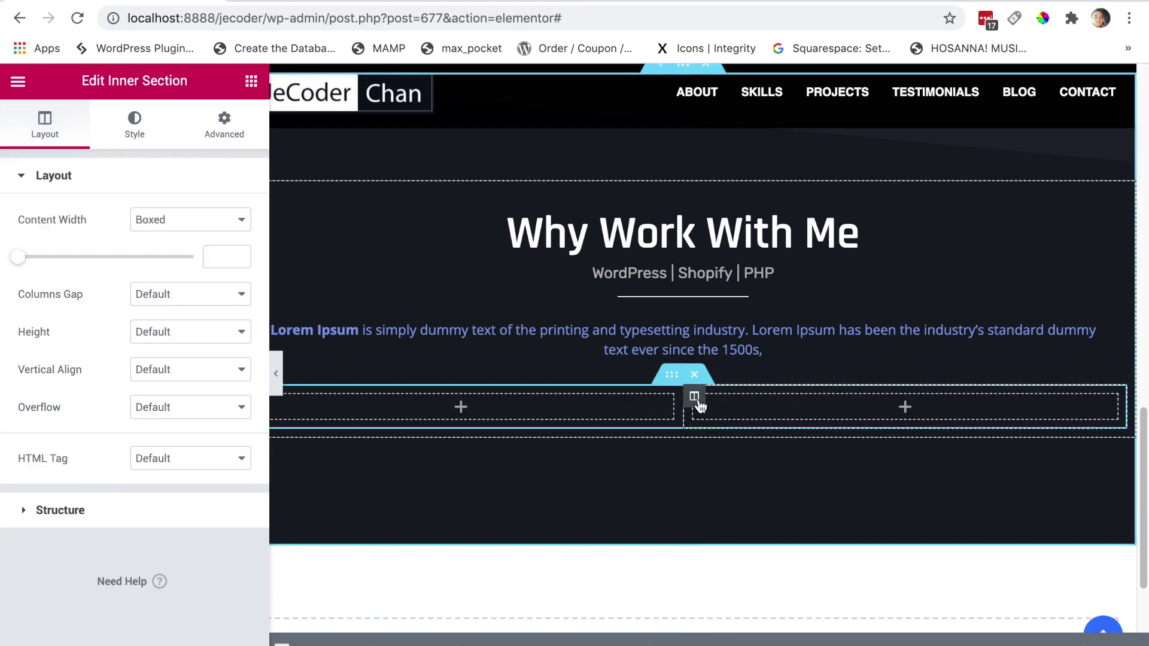
{"action": "right_click", "coordinate": [698, 402]}
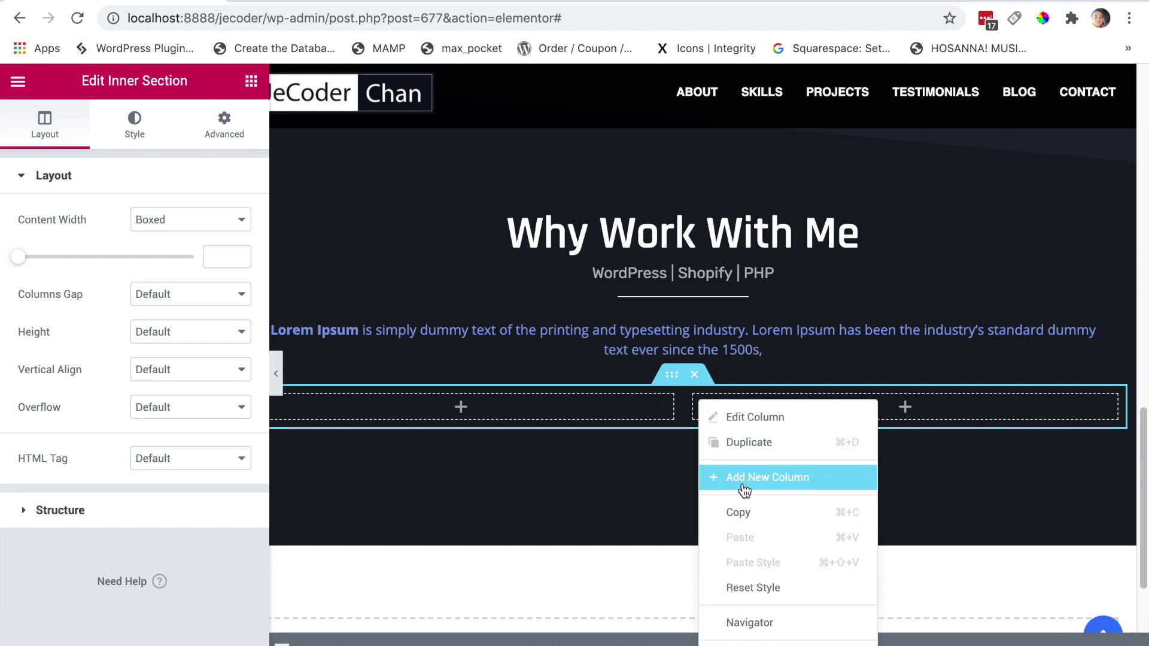
{"action": "left_click", "coordinate": [774, 479]}
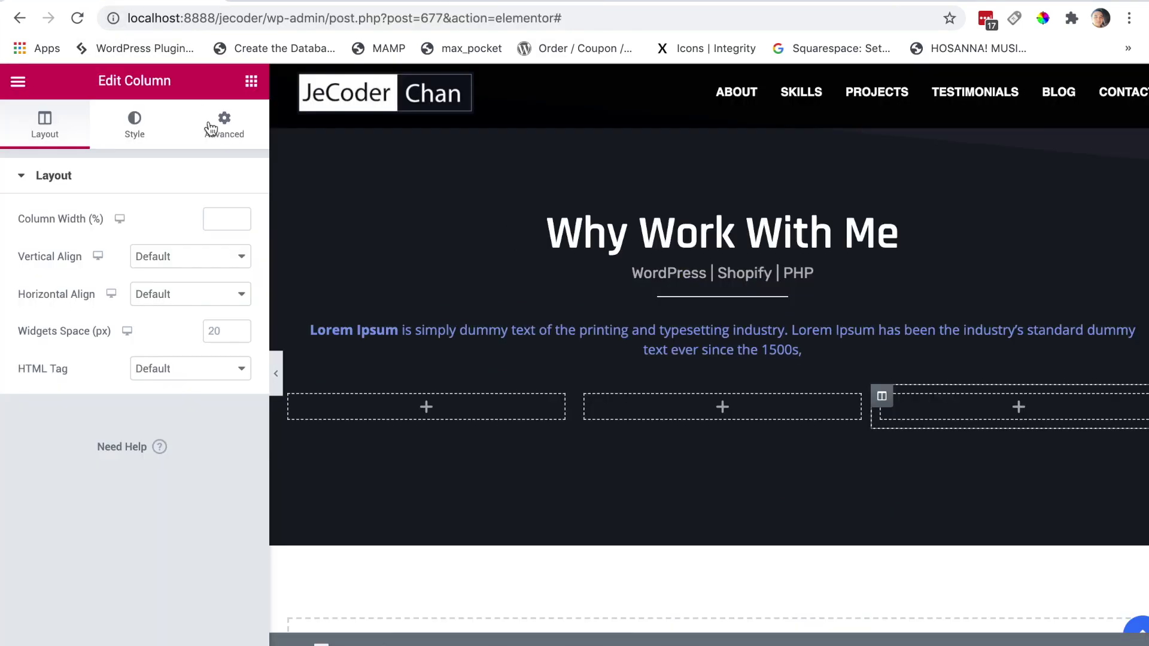
Search the widgets for "icon" and place an Icon Box in the first column of the inner section.
{"action": "left_click", "coordinate": [252, 84]}
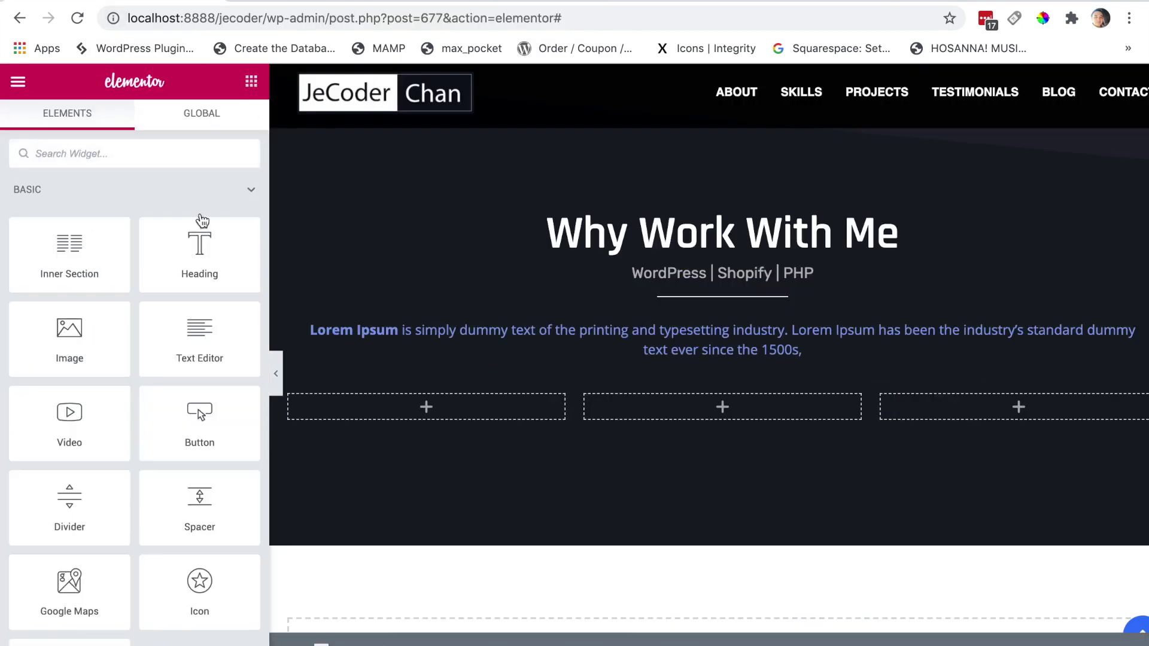
{"action": "left_click", "coordinate": [167, 156]}
{"action": "type", "text": "icon"}
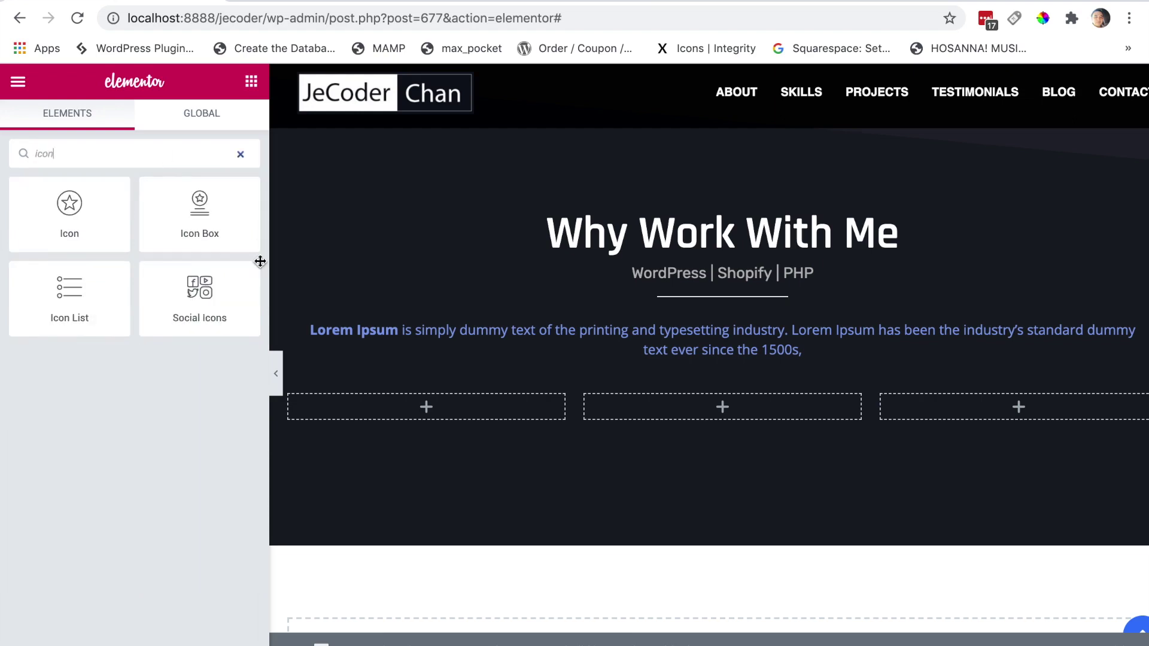
{"action": "left_click_drag", "start_coordinate": [199, 213], "coordinate": [409, 411]}
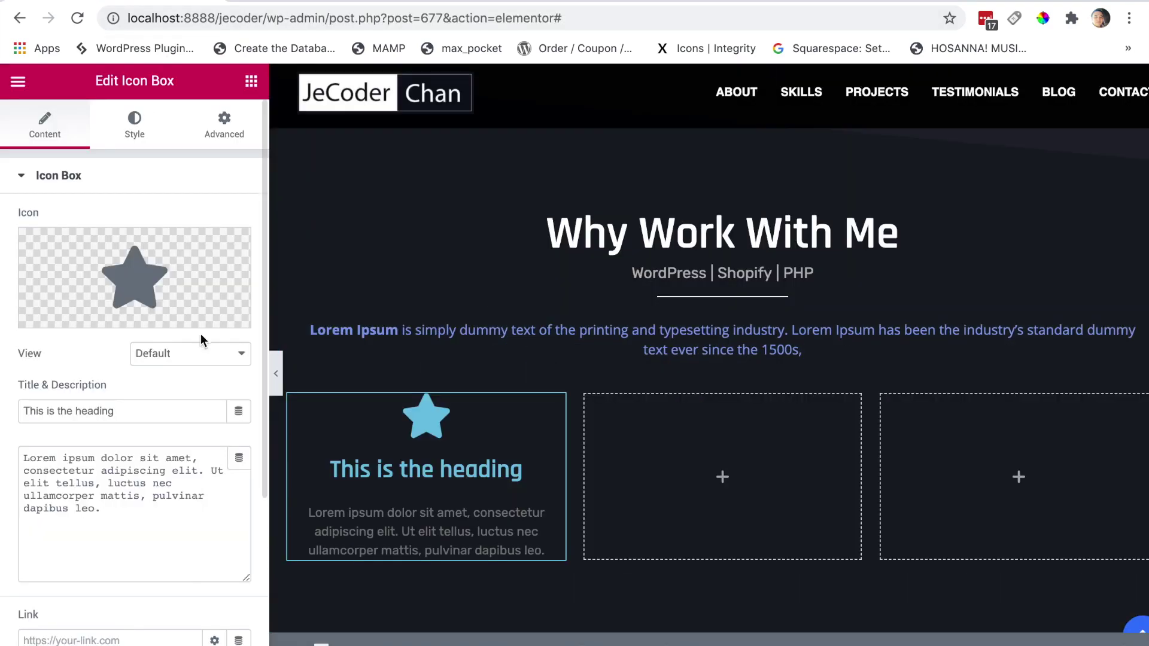
Search the icon library for "laptop" and replace the Icon Box's star with the laptop icon showing code brackets.
{"action": "left_click", "coordinate": [135, 281]}
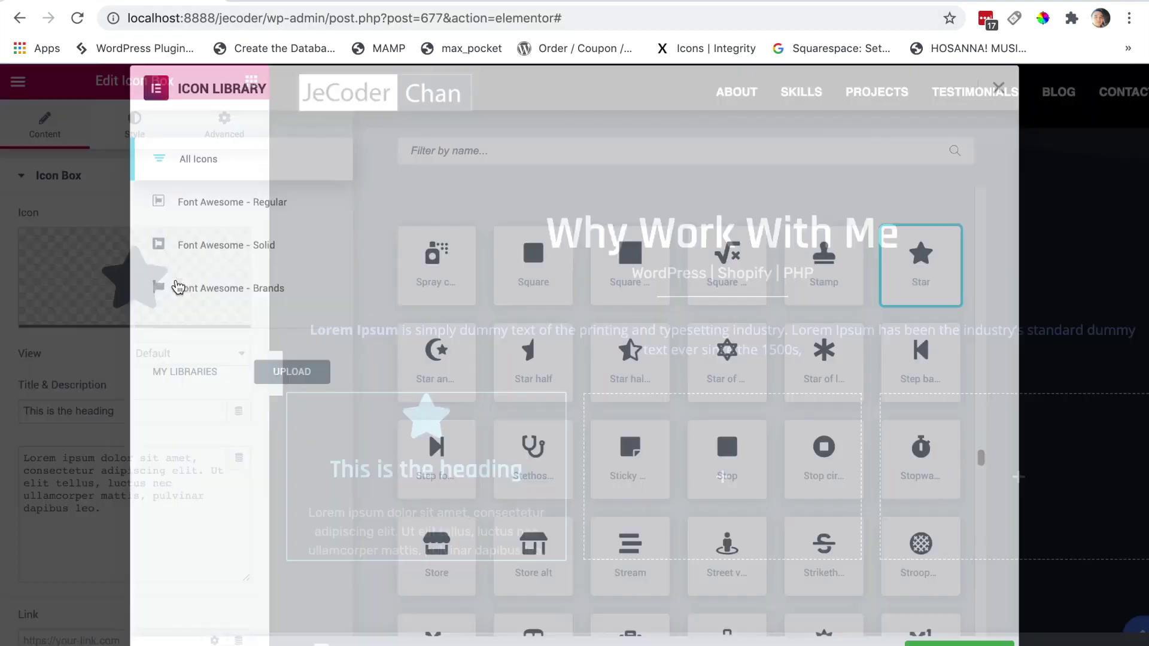
{"action": "type", "text": "laptop"}
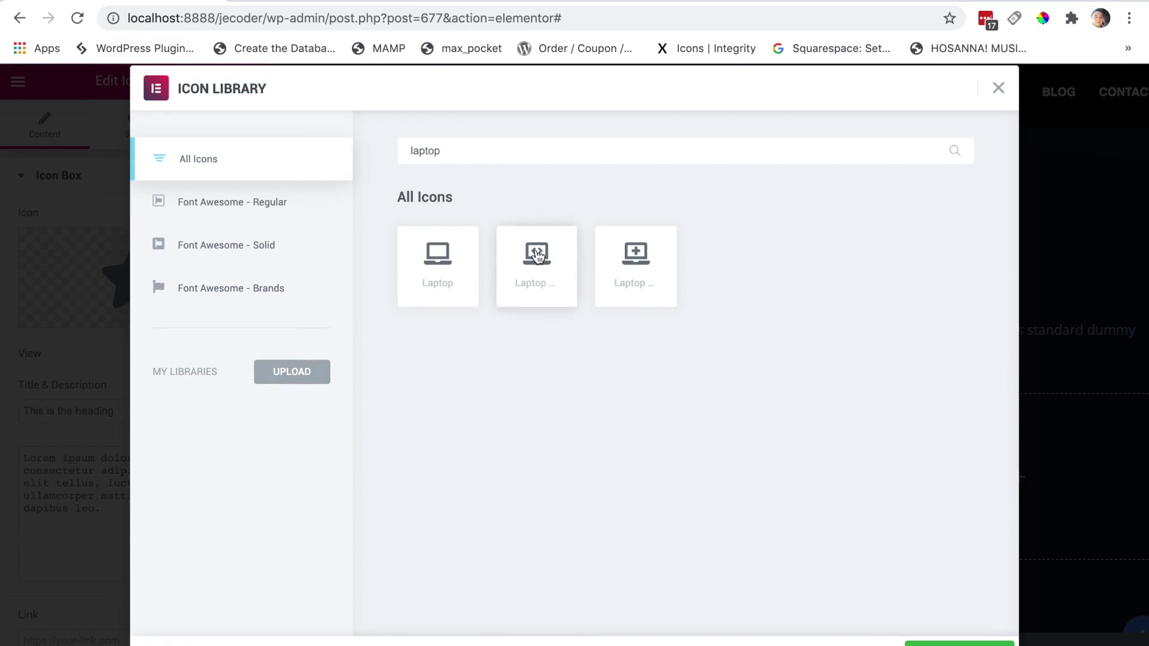
{"action": "left_click", "coordinate": [536, 256]}
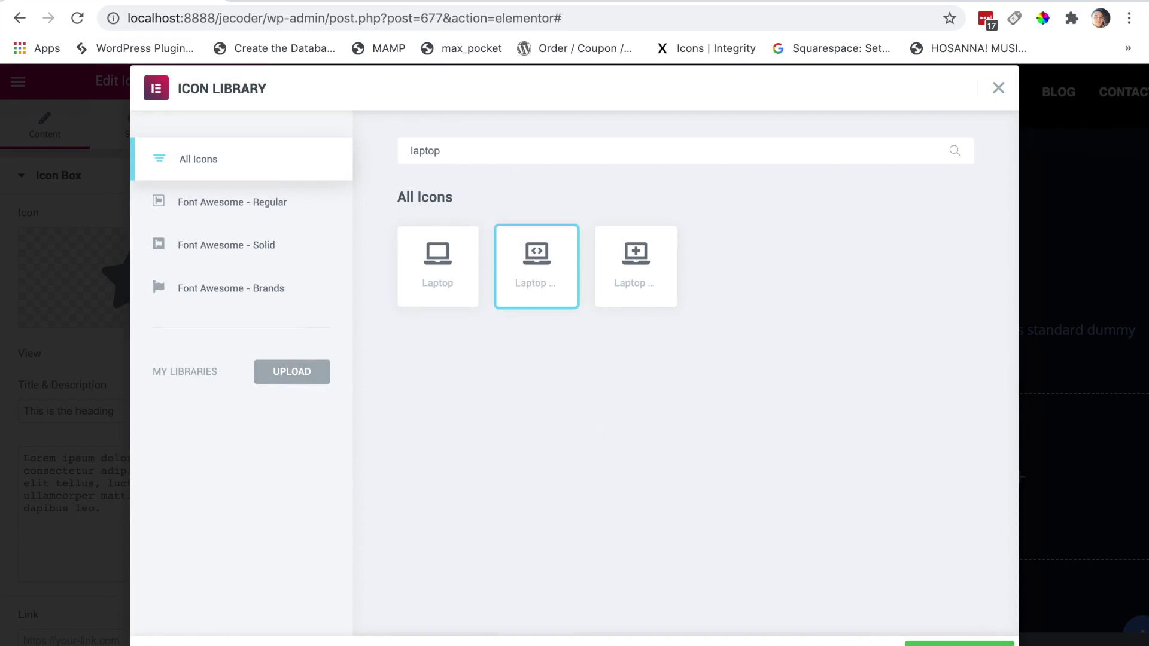
{"action": "left_click", "coordinate": [959, 643]}
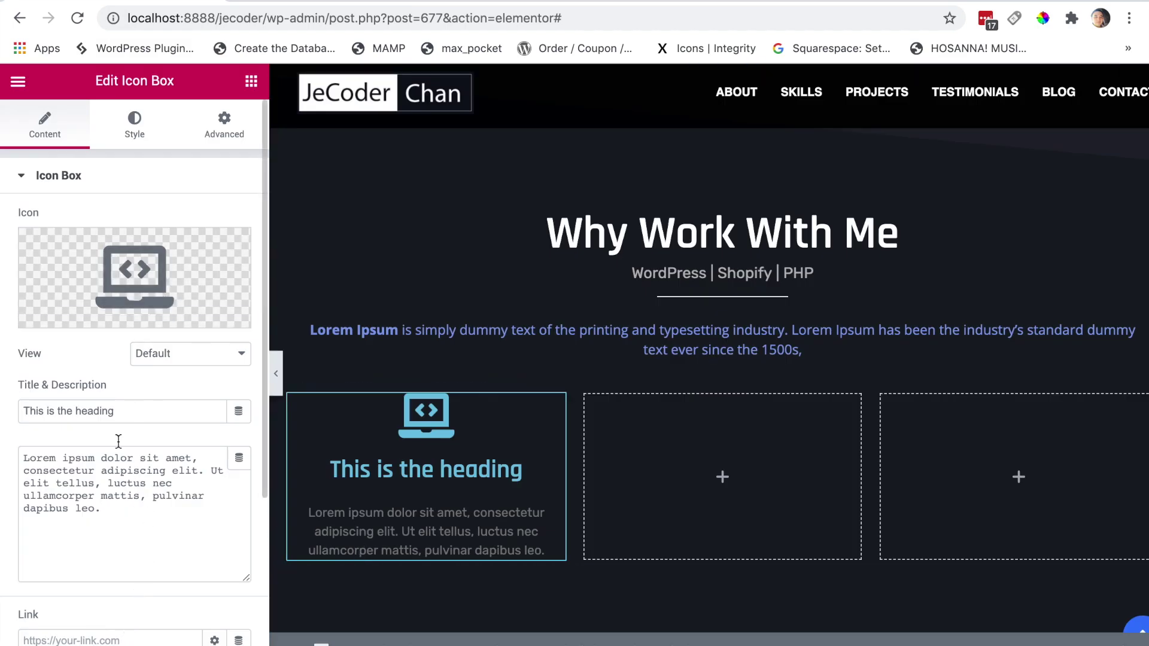
Set the Icon Box view to Stacked and compare it with the skill icons on the reference page.
{"action": "left_click", "coordinate": [202, 364]}
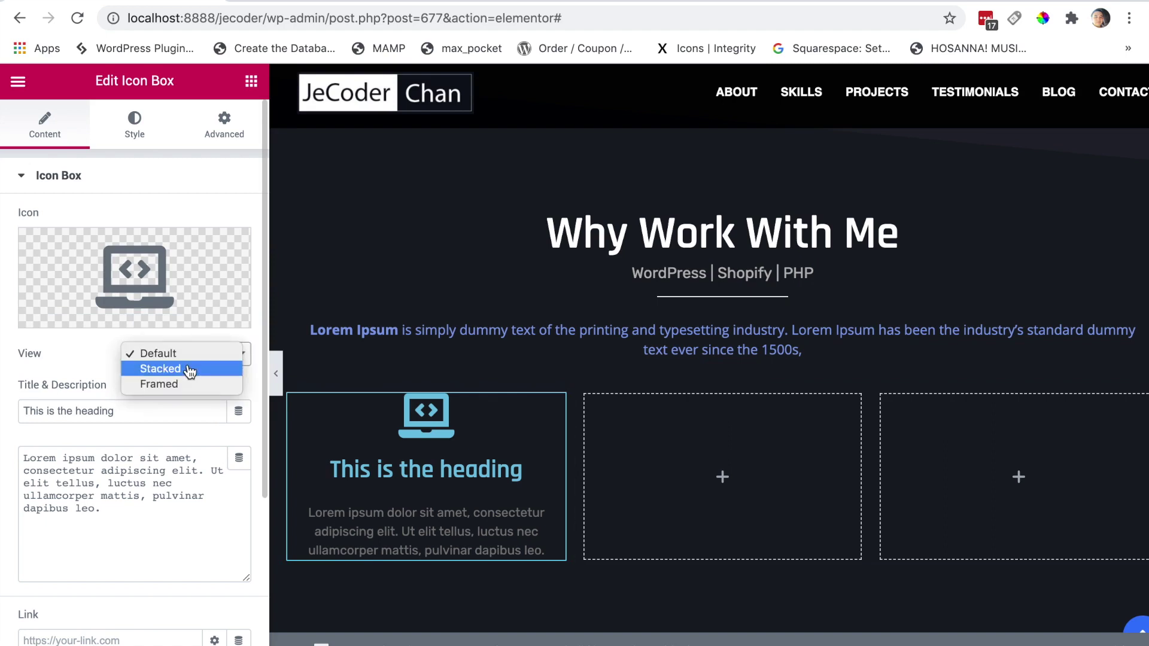
{"action": "left_click", "coordinate": [189, 369]}
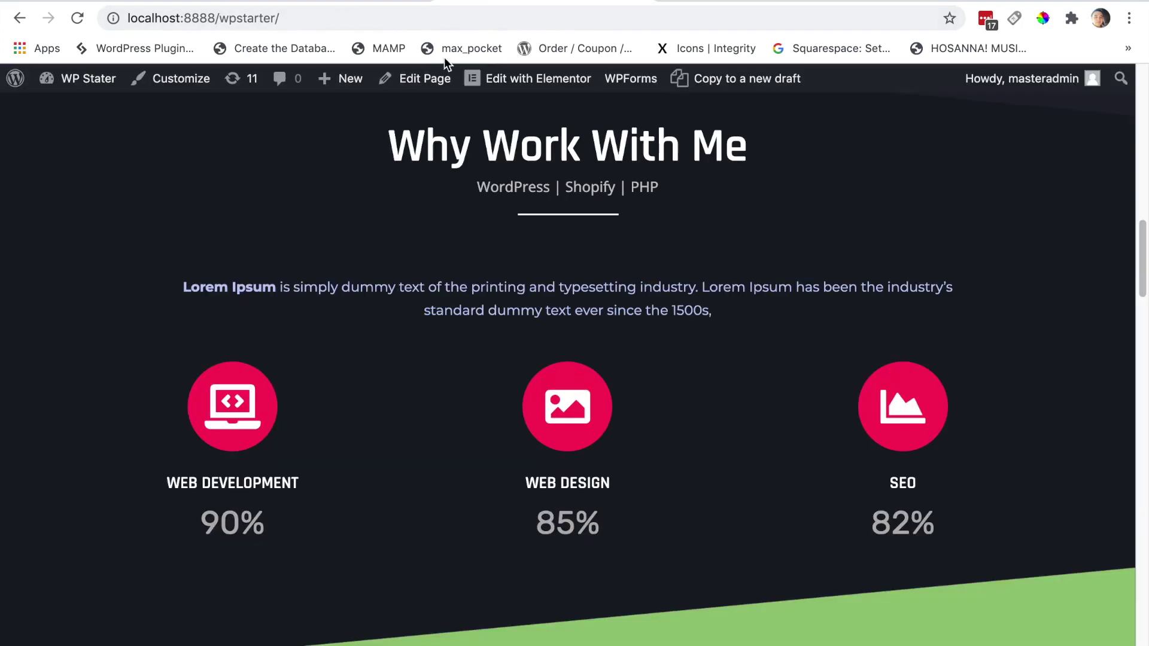
{"action": "left_click", "coordinate": [529, 2]}
{"action": "left_click", "coordinate": [273, 3]}
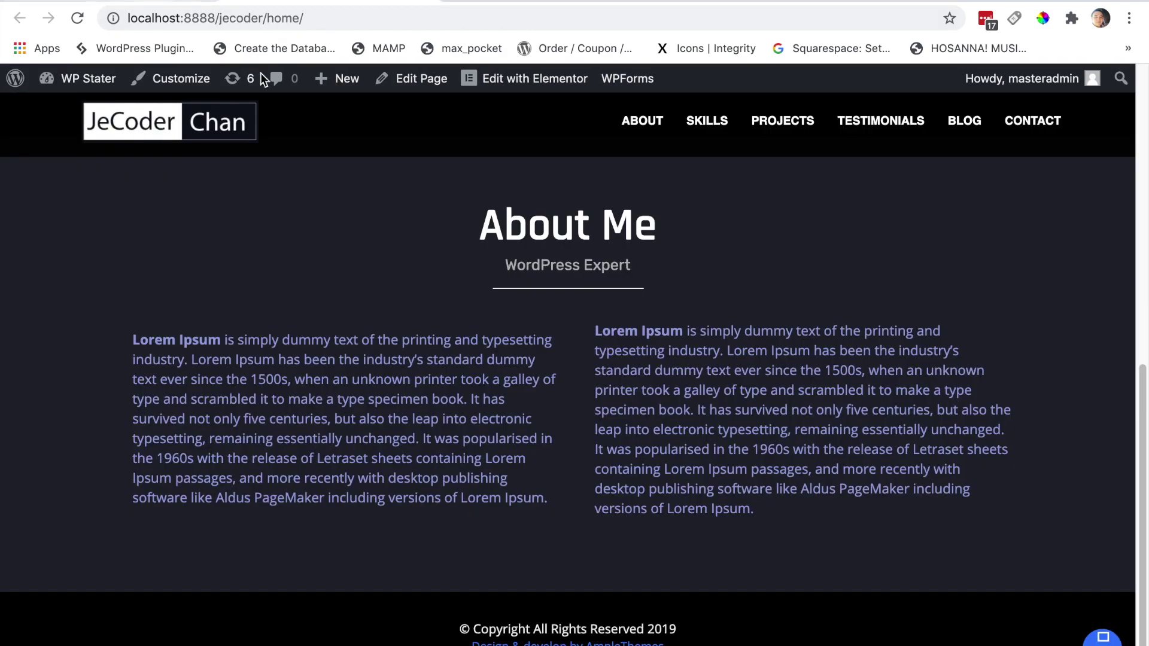
{"action": "left_click", "coordinate": [187, 2]}
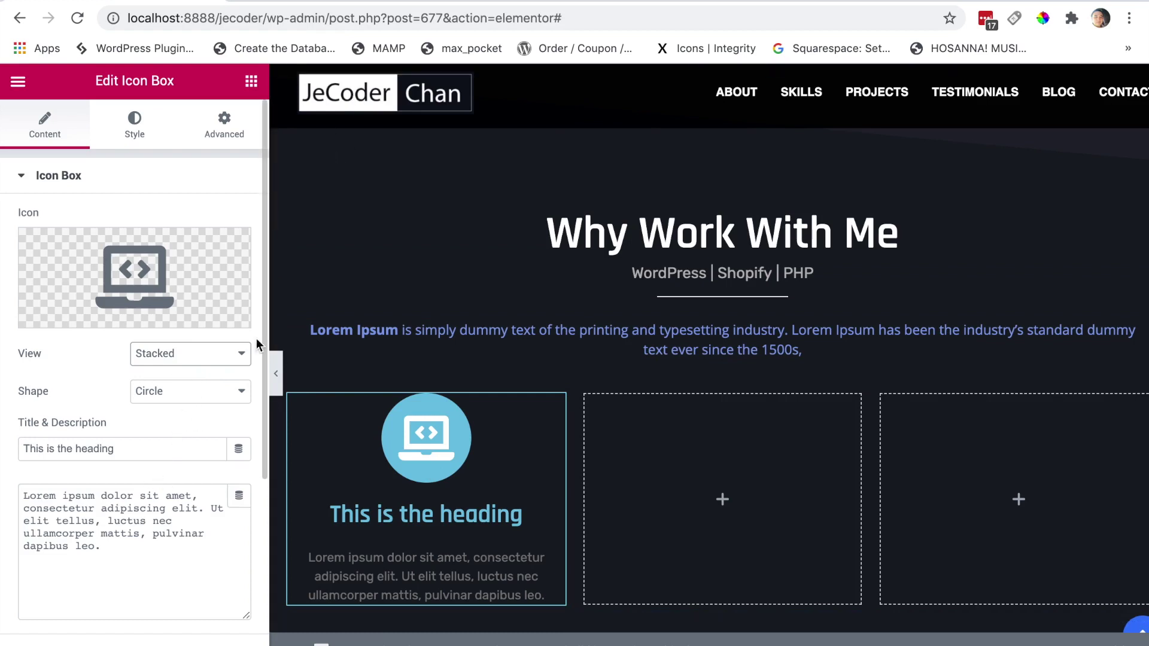
Copy the WEB DEVELOPMENT title from the reference page and use it to replace the Icon Box's heading.
{"action": "left_click", "coordinate": [515, 2]}
{"action": "left_click_drag", "start_coordinate": [300, 483], "coordinate": [161, 471]}
{"action": "key", "text": "ctrl+c"}
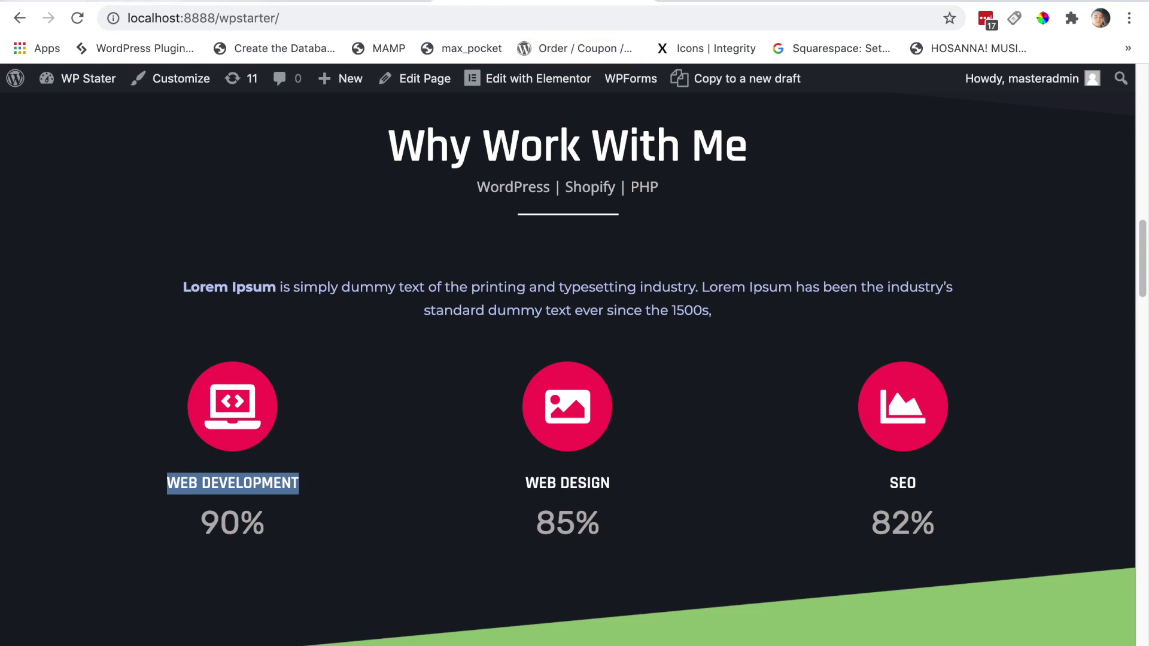
{"action": "left_click", "coordinate": [339, 2]}
{"action": "triple_click", "coordinate": [152, 455]}
{"action": "key", "text": "ctrl+v"}
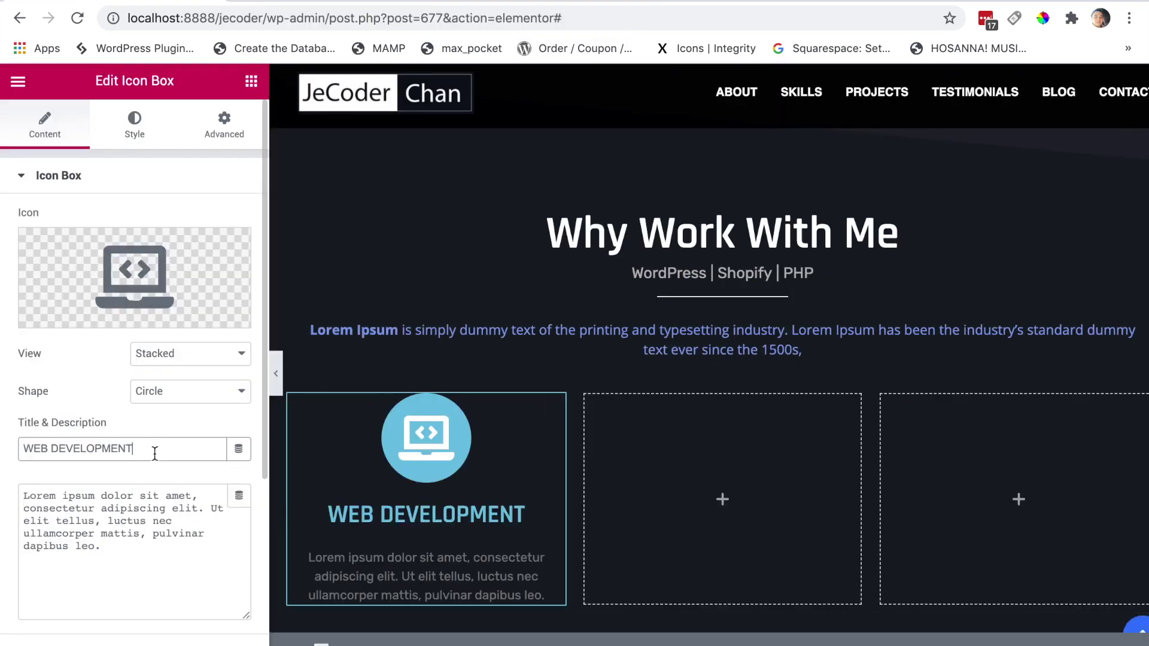
Copy the 90% figure from the reference page and replace the Icon Box's whole description with it.
{"action": "left_click", "coordinate": [404, 2]}
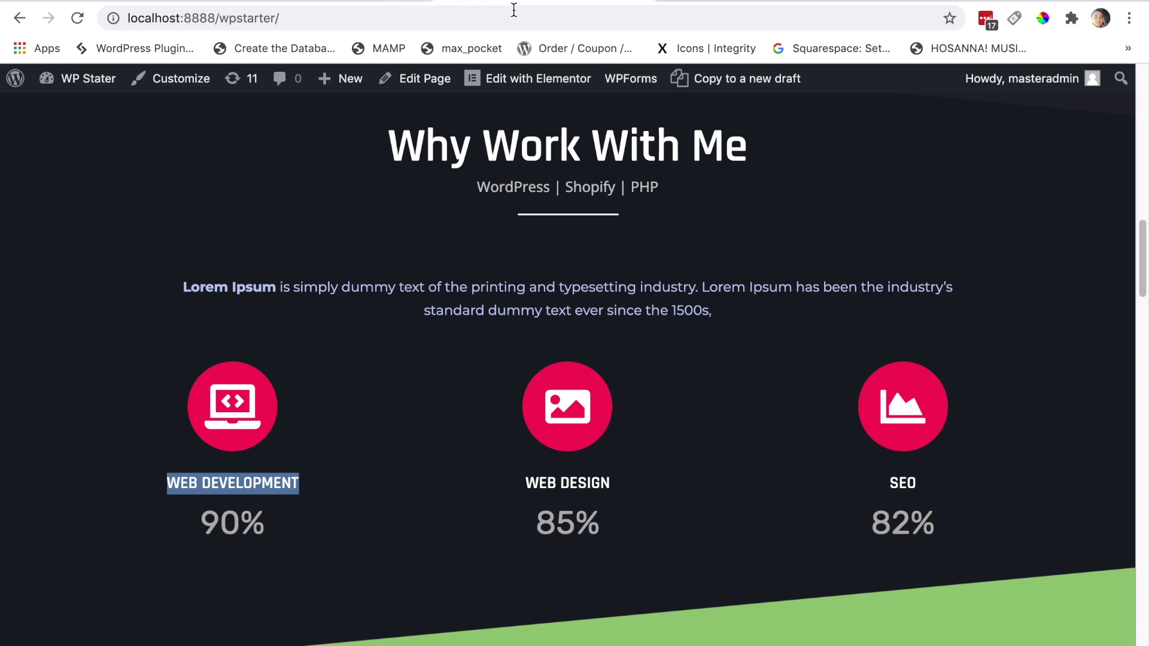
{"action": "left_click_drag", "start_coordinate": [276, 539], "coordinate": [198, 526]}
{"action": "key", "text": "ctrl+c"}
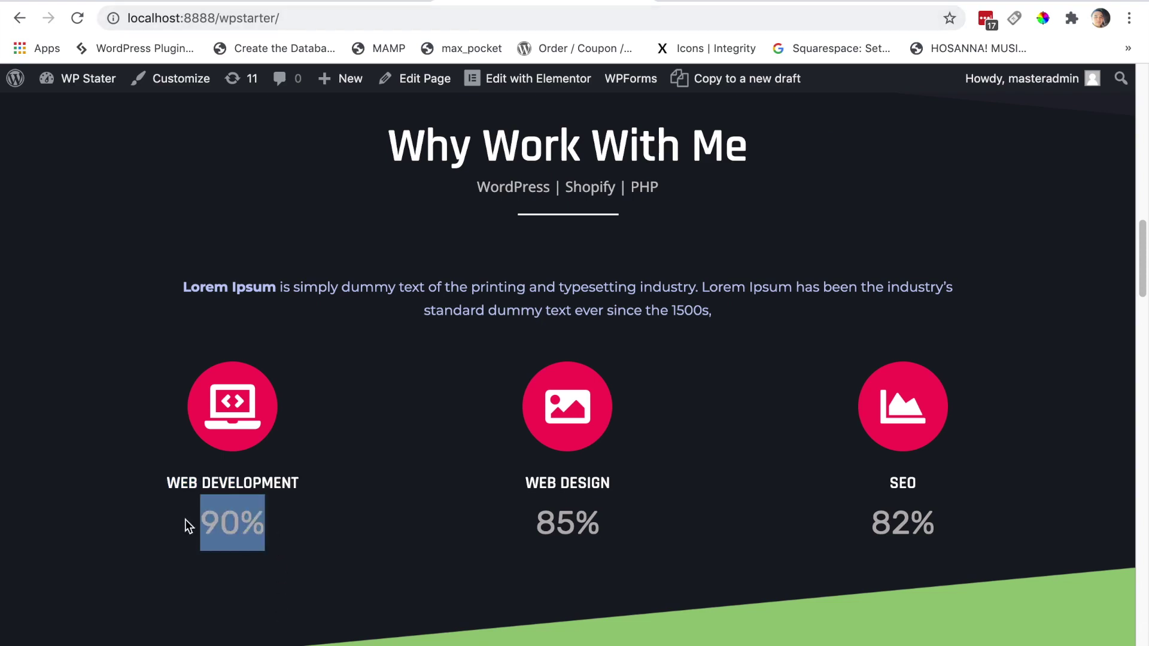
{"action": "key", "text": "ctrl+shift+Tab"}
{"action": "left_click", "coordinate": [175, 541]}
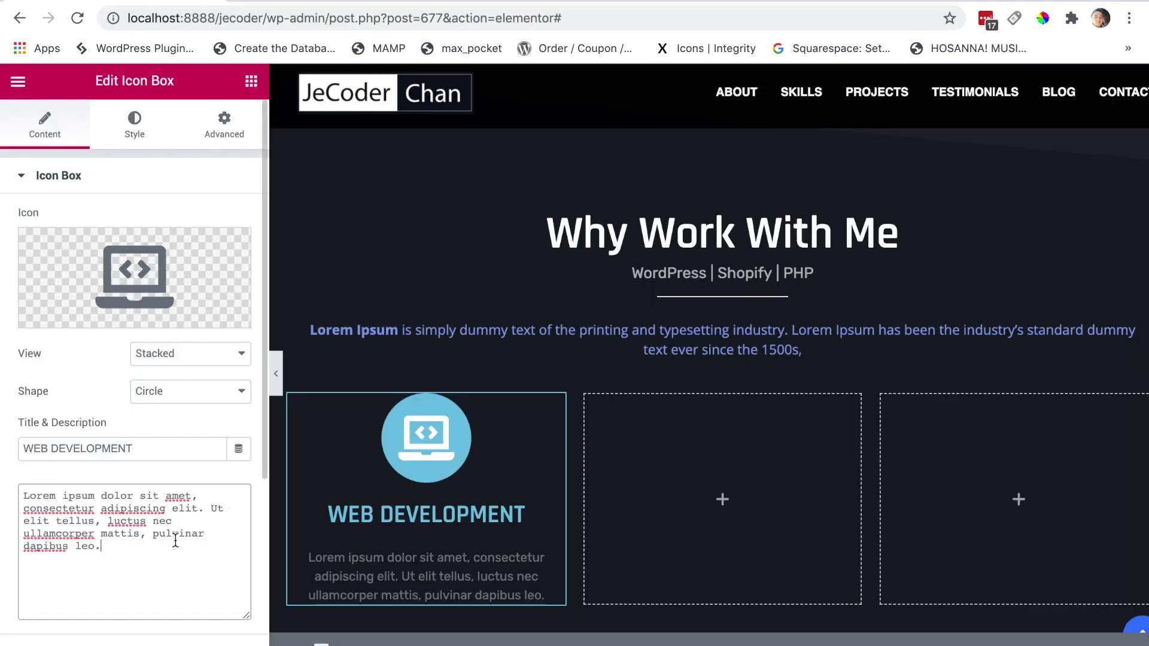
{"action": "key", "text": "ctrl+a"}
{"action": "key", "text": "ctrl+v"}
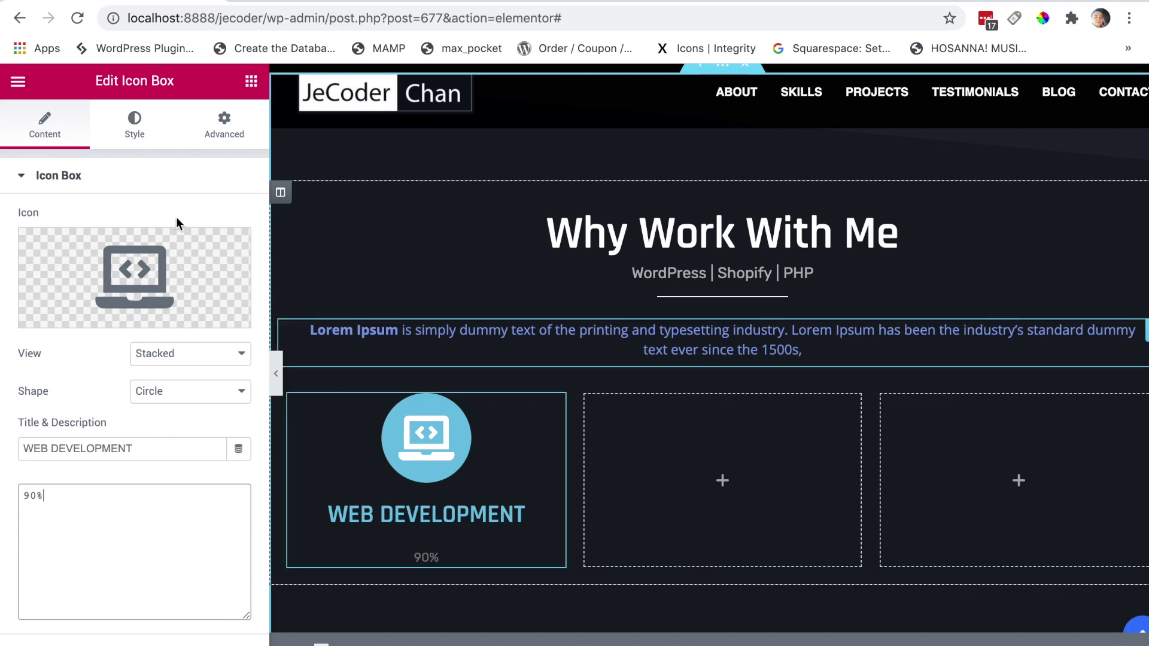
Set the icon's normal primary color to the crimson #E91851.
{"action": "left_click", "coordinate": [135, 134]}
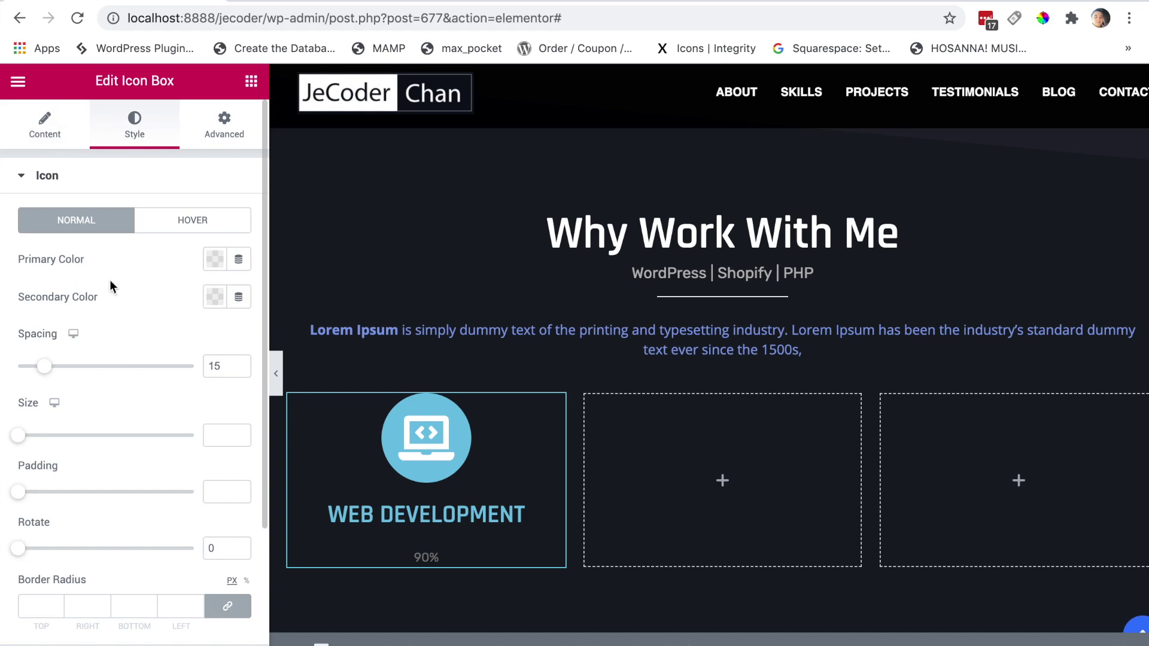
{"action": "left_click", "coordinate": [215, 259]}
{"action": "left_click_drag", "start_coordinate": [308, 494], "coordinate": [318, 494]}
{"action": "mouse_move", "coordinate": [296, 398]}
{"action": "left_mouse_down"}
{"action": "mouse_move", "coordinate": [306, 353]}
{"action": "mouse_move", "coordinate": [321, 342]}
{"action": "mouse_move", "coordinate": [307, 342]}
{"action": "left_mouse_up"}
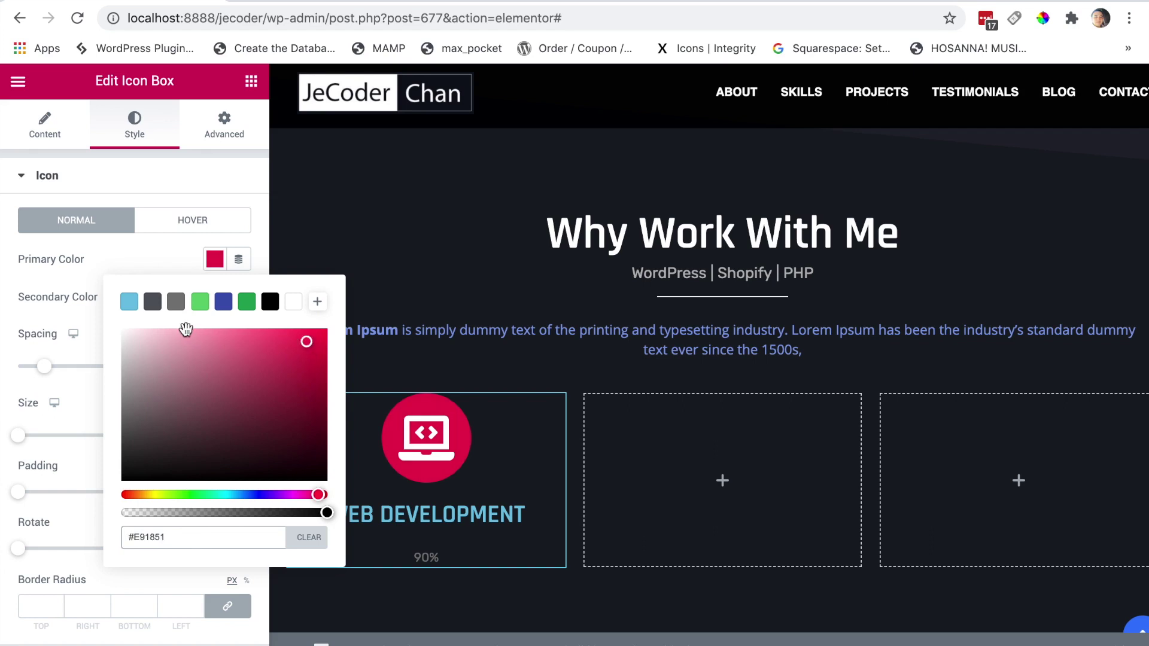
{"action": "left_click", "coordinate": [154, 257]}
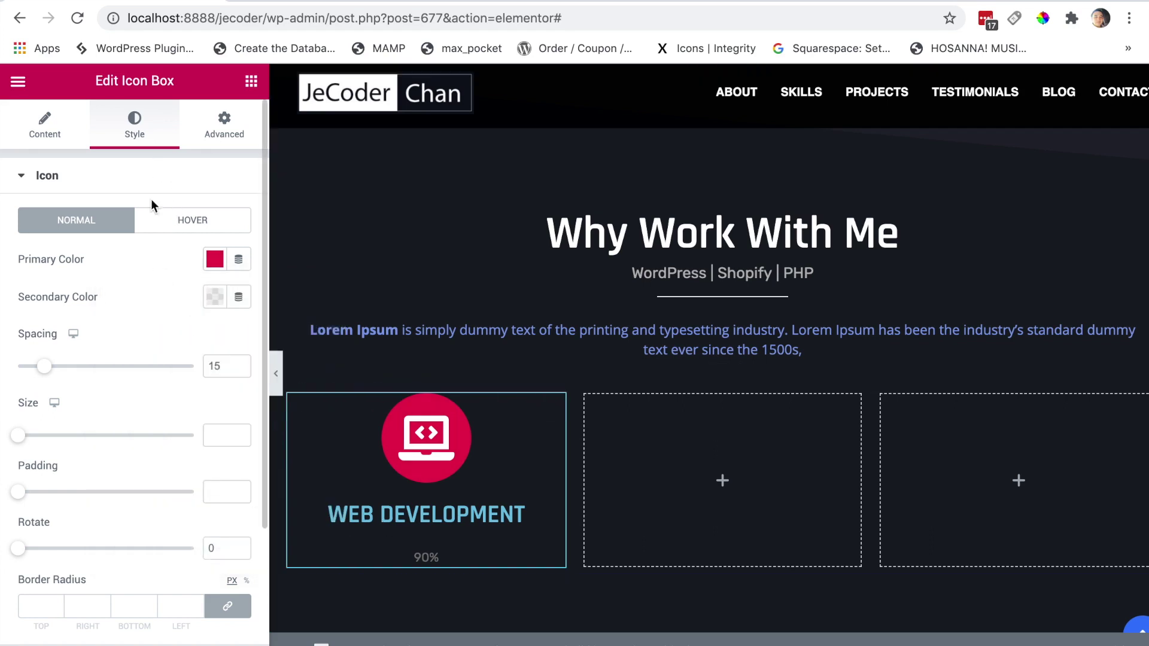
Set the Icon Box's title color to white (#FFFFFF) in the content styling.
{"action": "left_click", "coordinate": [99, 180]}
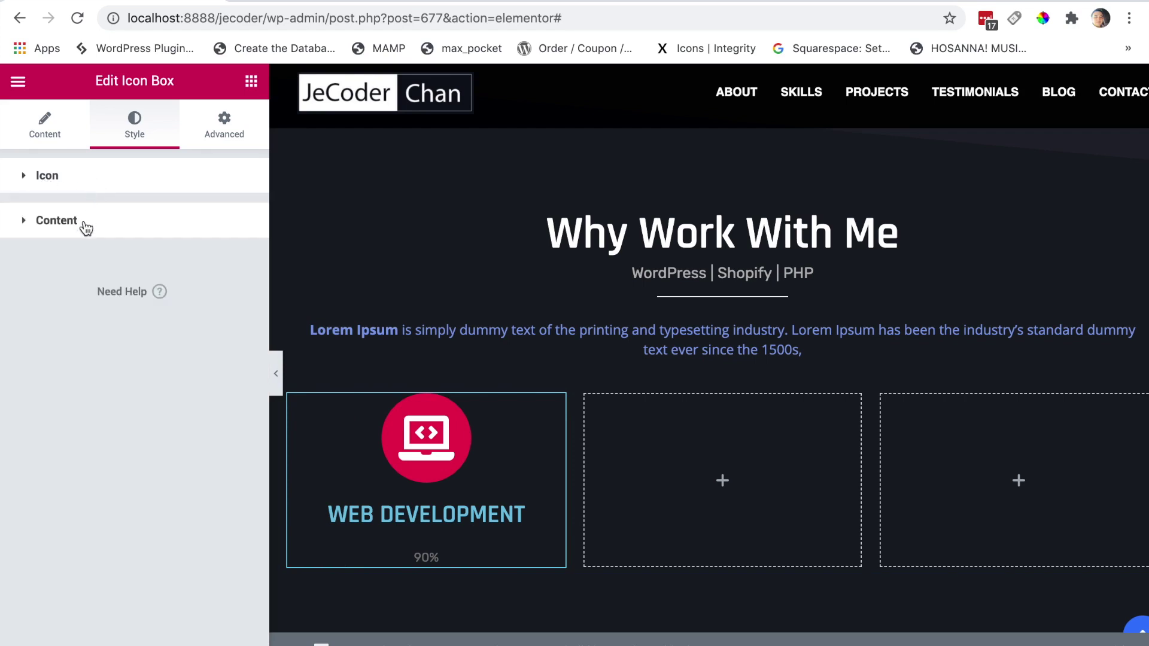
{"action": "left_click", "coordinate": [89, 221]}
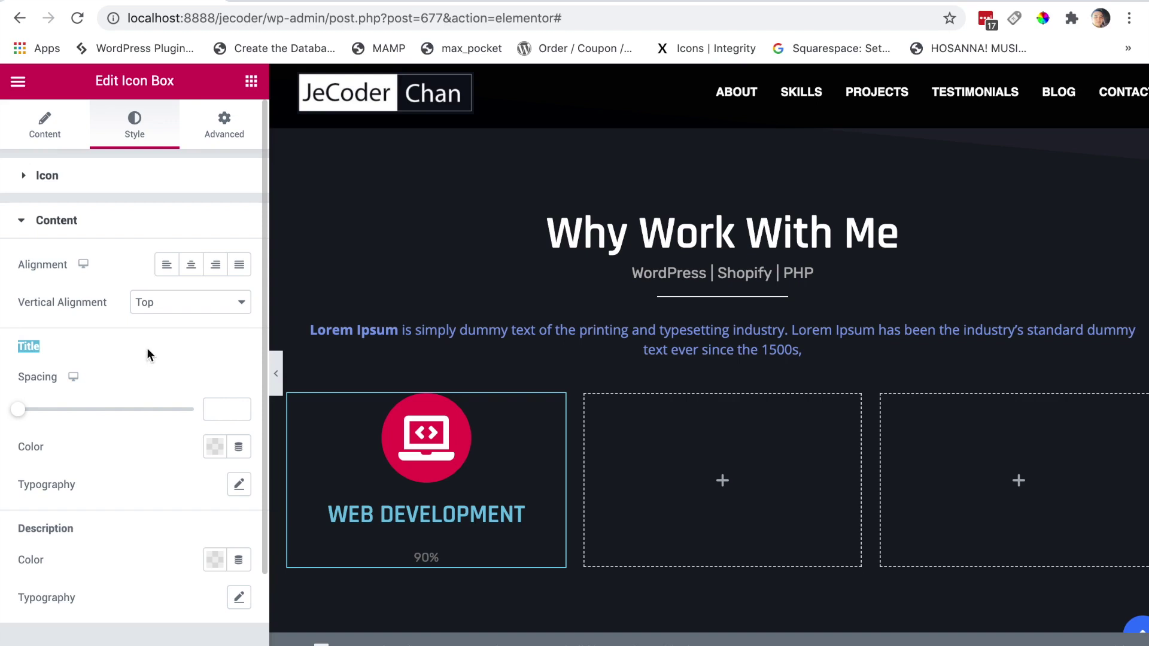
{"action": "left_click", "coordinate": [127, 365]}
{"action": "left_click", "coordinate": [215, 447]}
{"action": "left_click", "coordinate": [294, 167]}
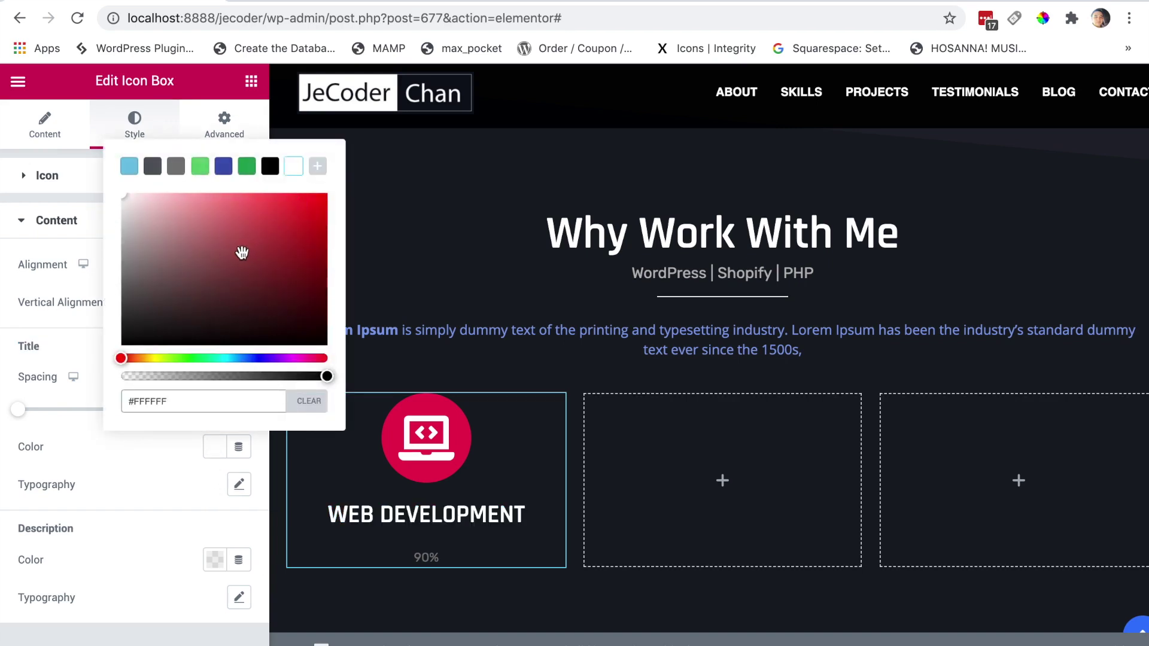
{"action": "left_click", "coordinate": [74, 346]}
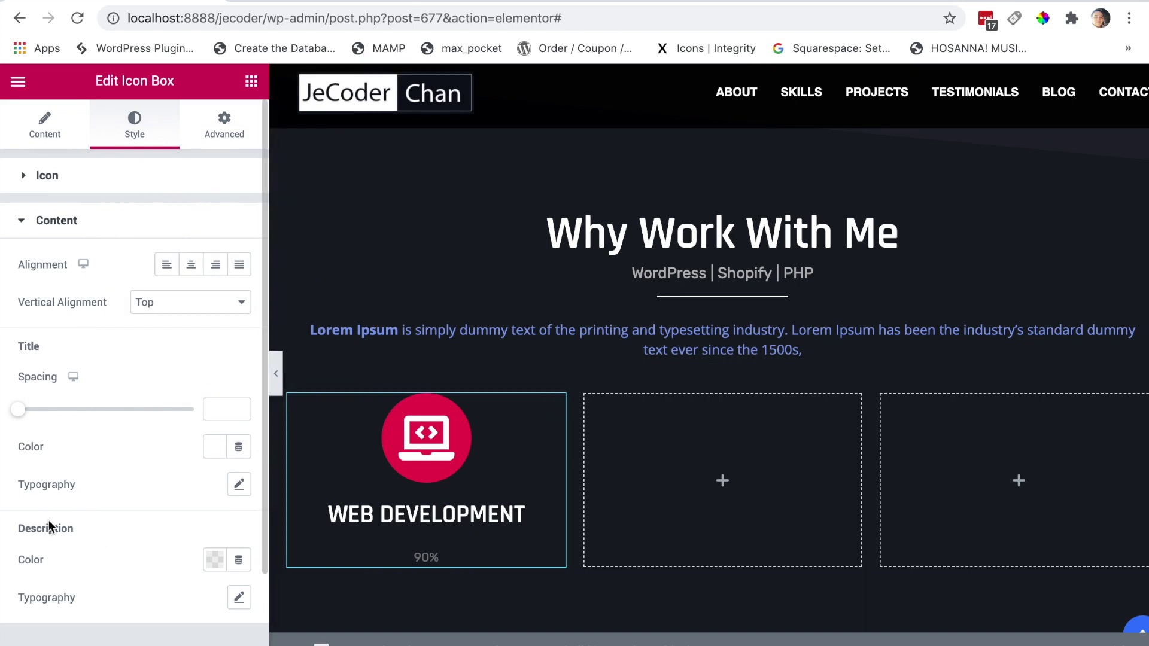
Set the Icon Box's description color to the light gray #A7A2A2.
{"action": "left_click_drag", "start_coordinate": [76, 525], "coordinate": [17, 526]}
{"action": "left_click", "coordinate": [214, 559]}
{"action": "left_click", "coordinate": [127, 358]}
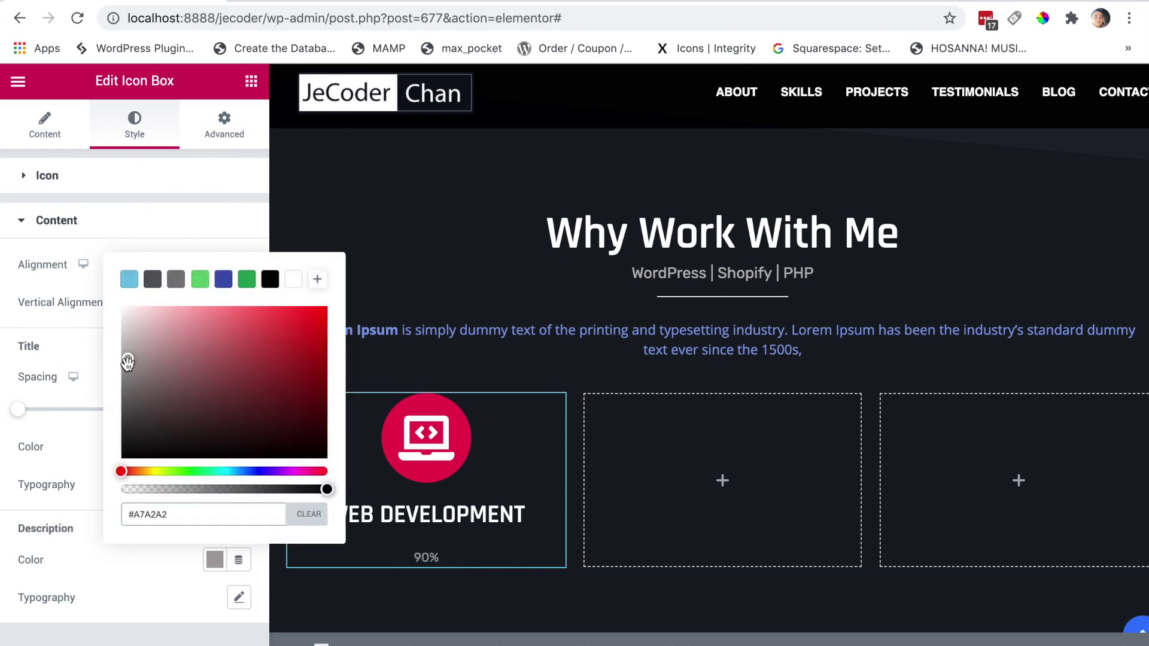
{"action": "left_click", "coordinate": [86, 350]}
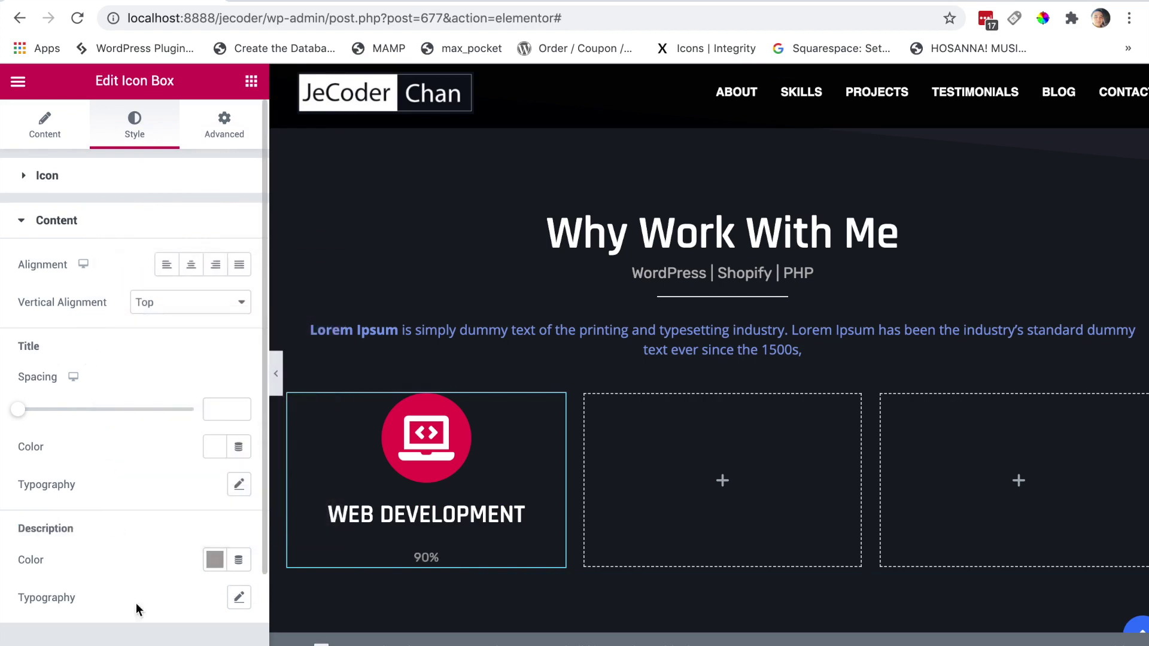
Set the description's typography size to 43 px, so that the percentage is much larger.
{"action": "left_click", "coordinate": [239, 597]}
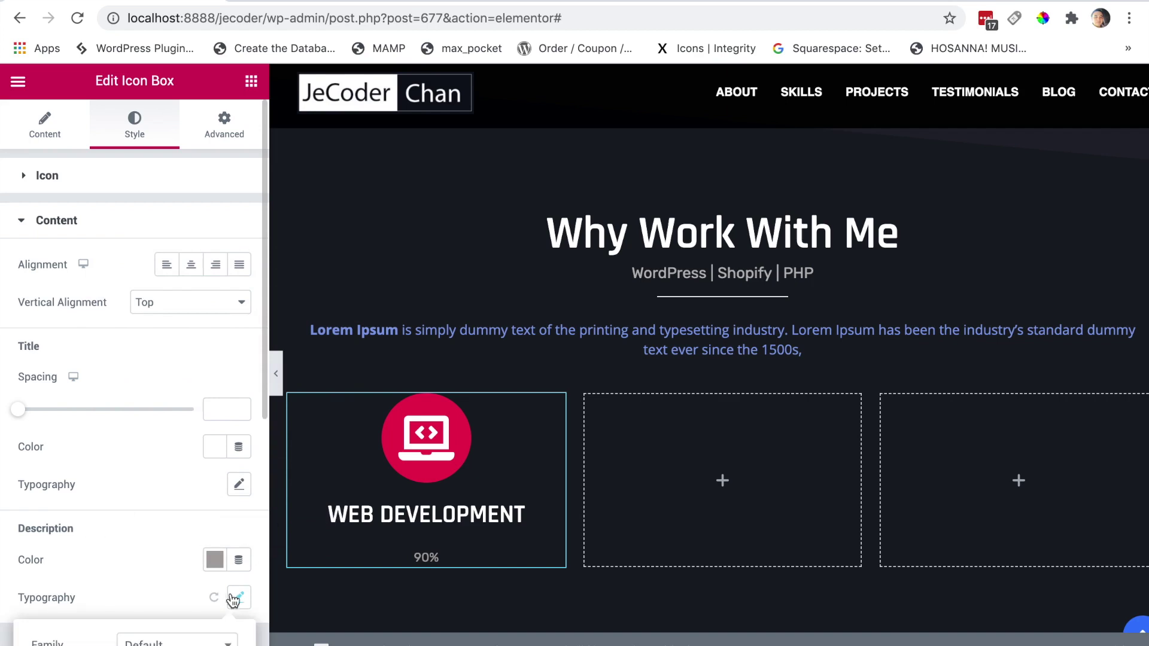
{"action": "left_click", "coordinate": [238, 597]}
{"action": "left_click", "coordinate": [237, 595]}
{"action": "left_click_drag", "start_coordinate": [268, 431], "coordinate": [262, 450]}
{"action": "scroll", "coordinate": [258, 419], "scroll_direction": "down", "scroll_amount": 3}
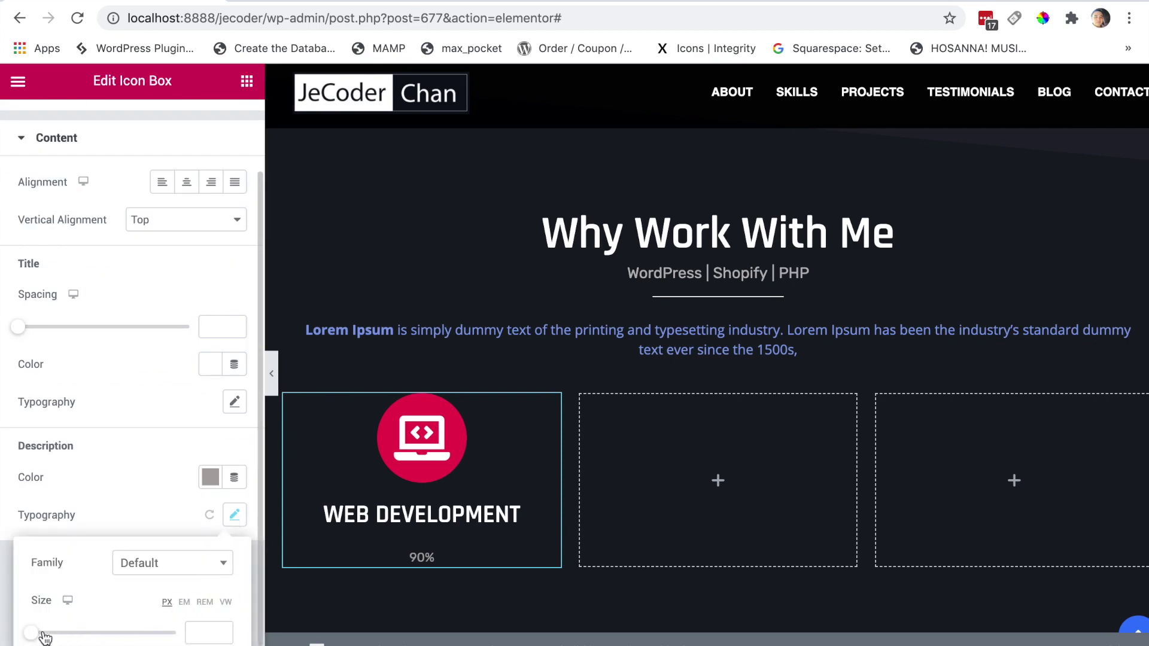
{"action": "left_click_drag", "start_coordinate": [36, 633], "coordinate": [67, 641]}
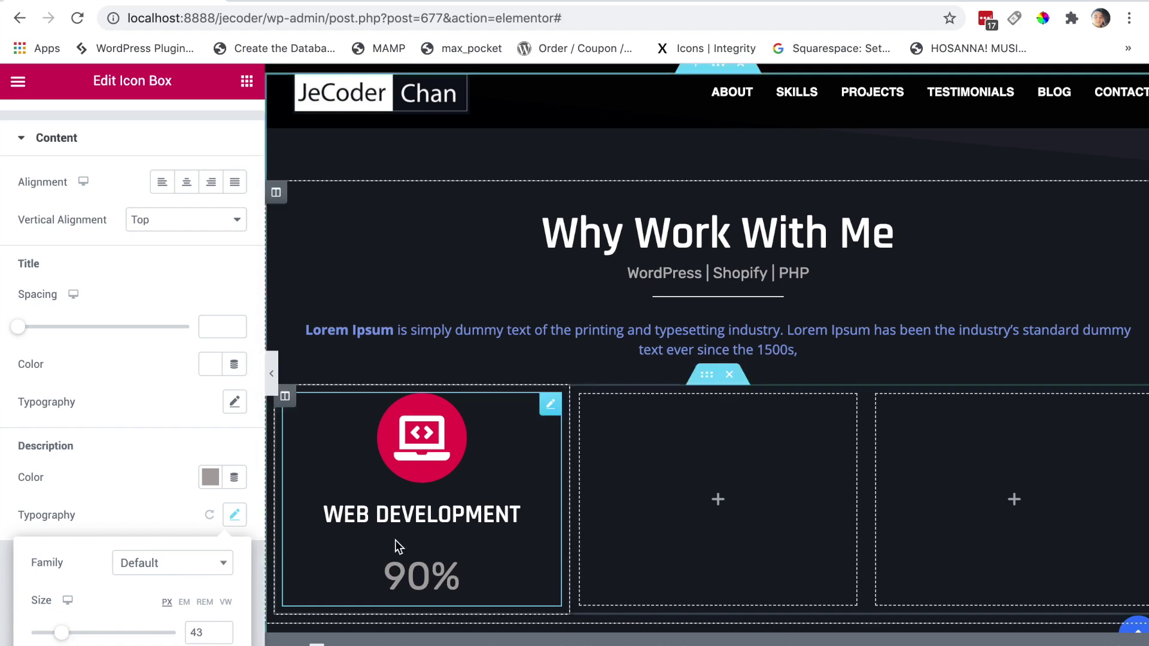
{"action": "left_click", "coordinate": [136, 397]}
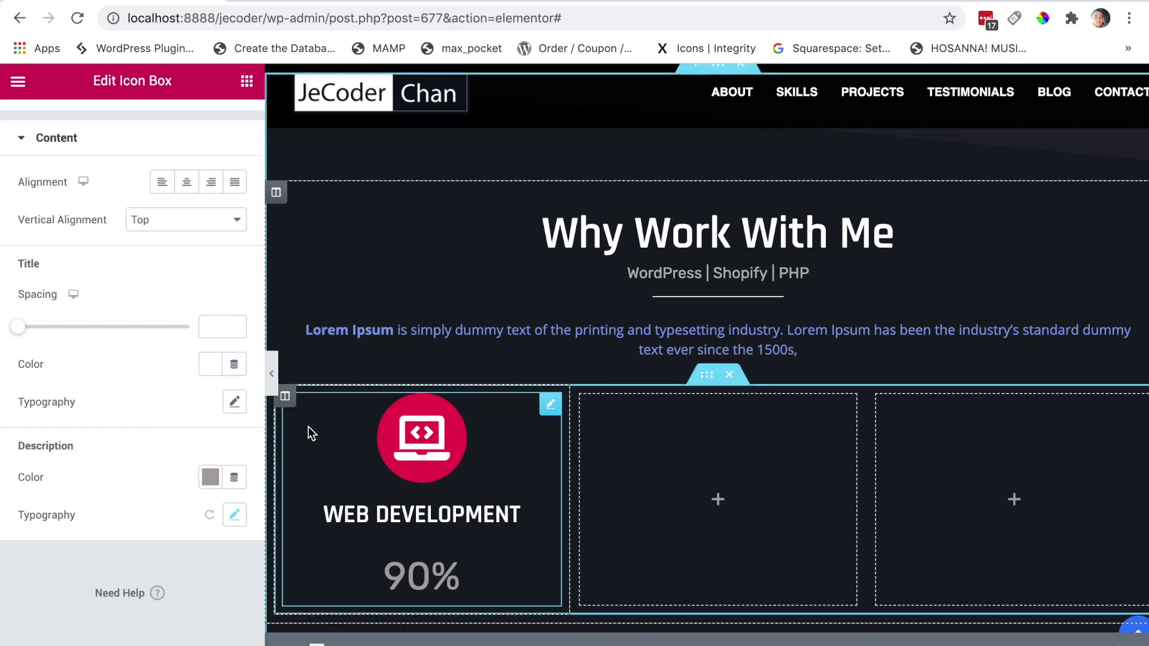
Duplicate the column holding the Web Development icon box twice within the inner section.
{"action": "right_click", "coordinate": [286, 396]}
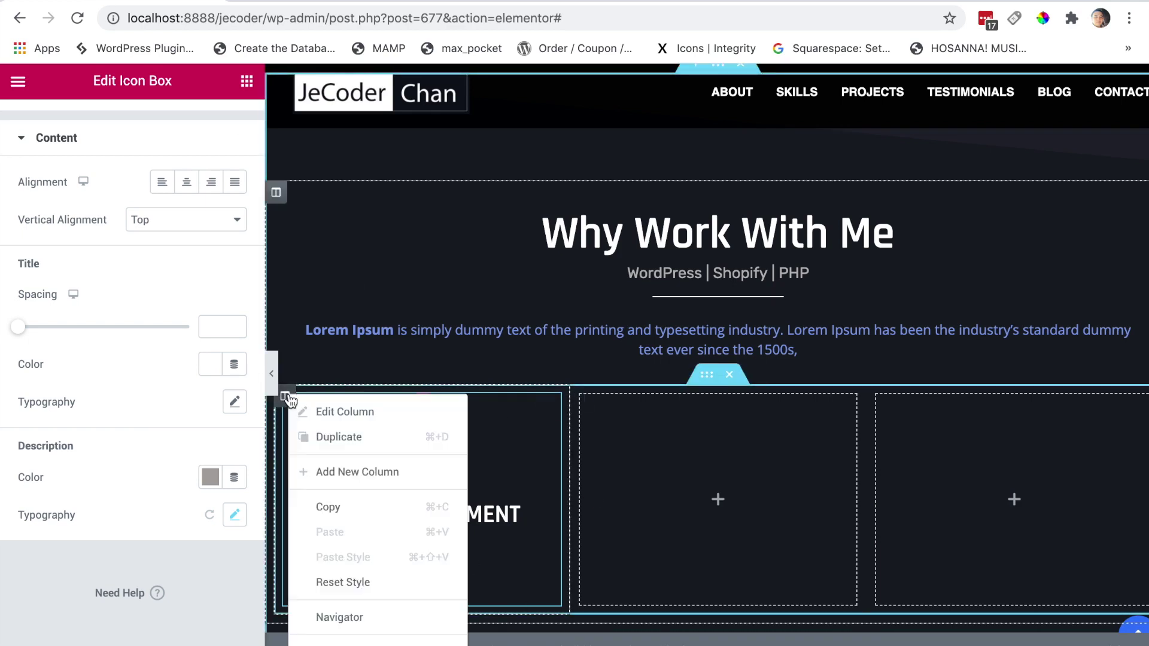
{"action": "left_click", "coordinate": [348, 436]}
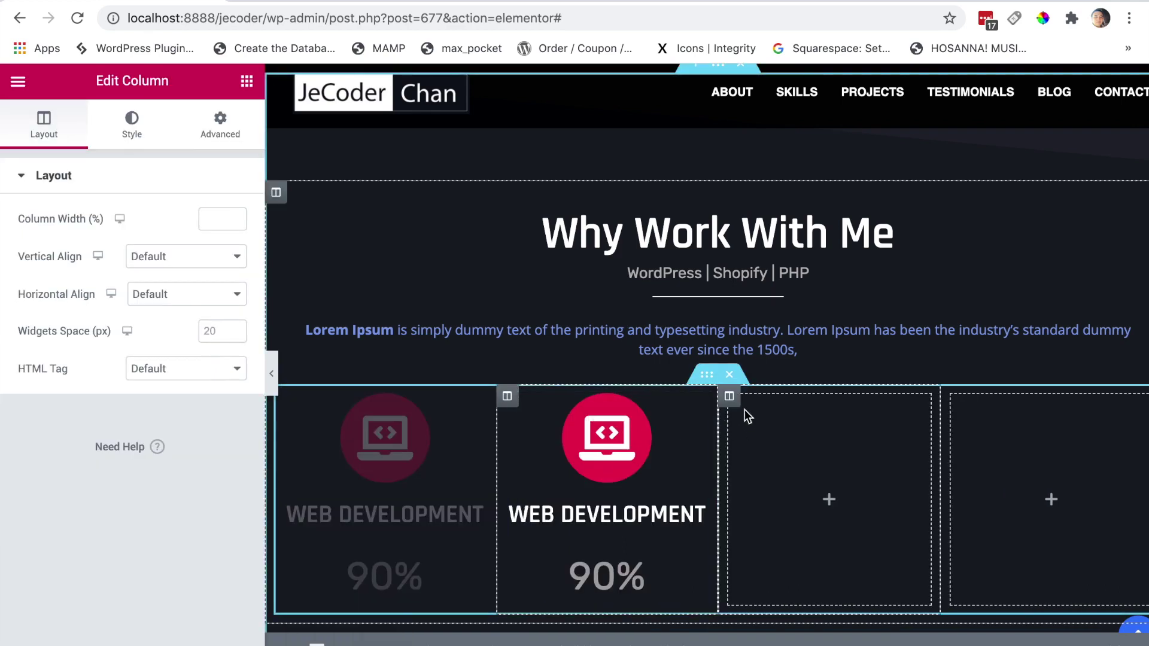
{"action": "right_click", "coordinate": [507, 396]}
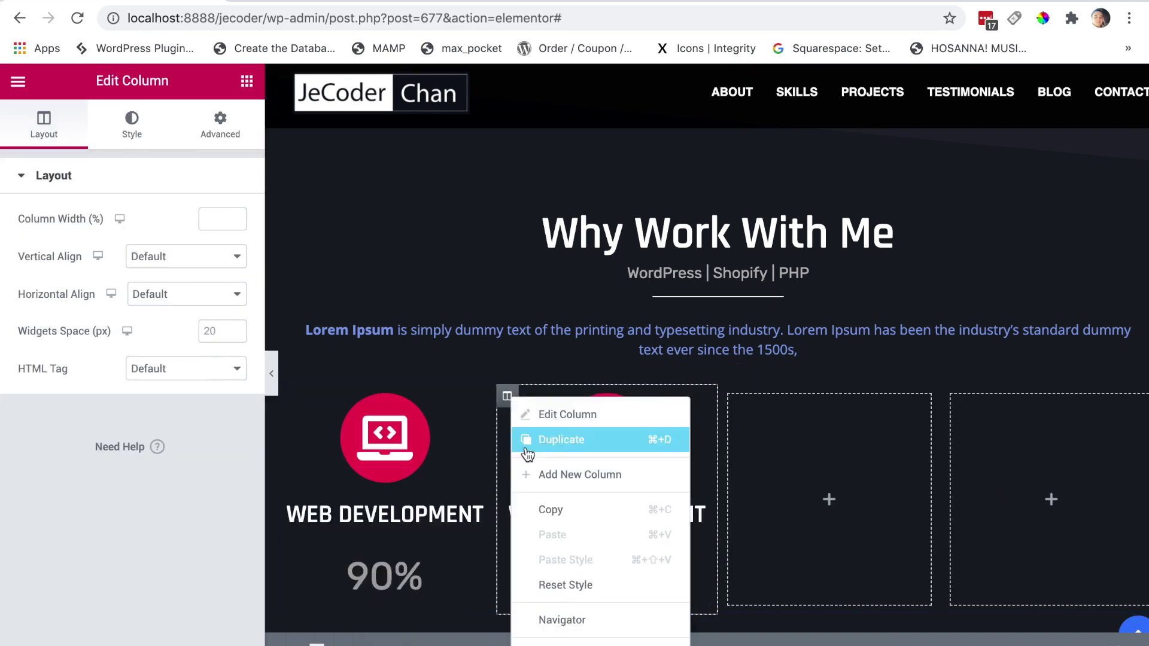
{"action": "left_click", "coordinate": [566, 441]}
Delete the two empty columns from the inner section, keeping only the three icon box columns.
{"action": "right_click", "coordinate": [820, 398]}
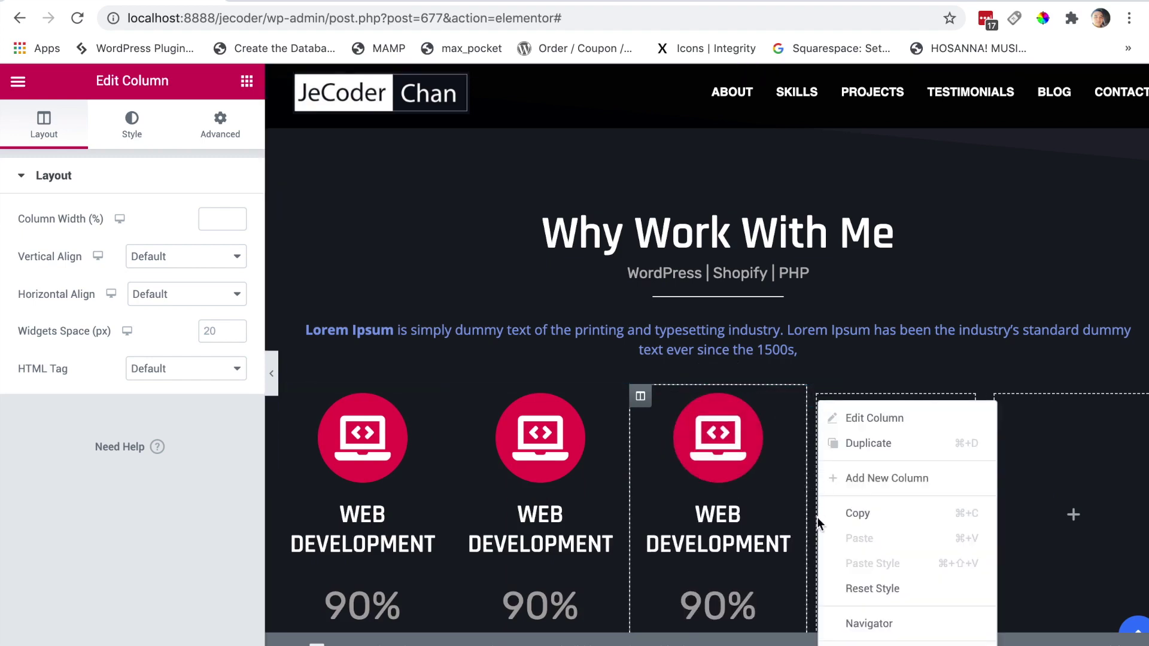
{"action": "left_click", "coordinate": [869, 645]}
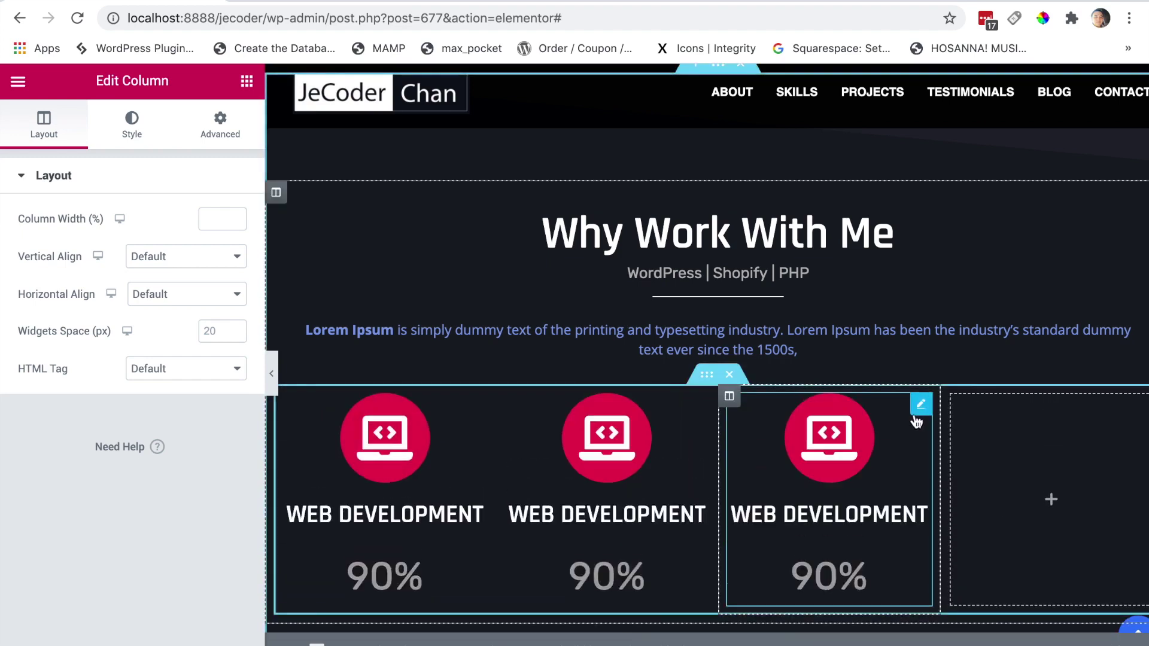
{"action": "right_click", "coordinate": [950, 397]}
{"action": "left_click", "coordinate": [961, 641]}
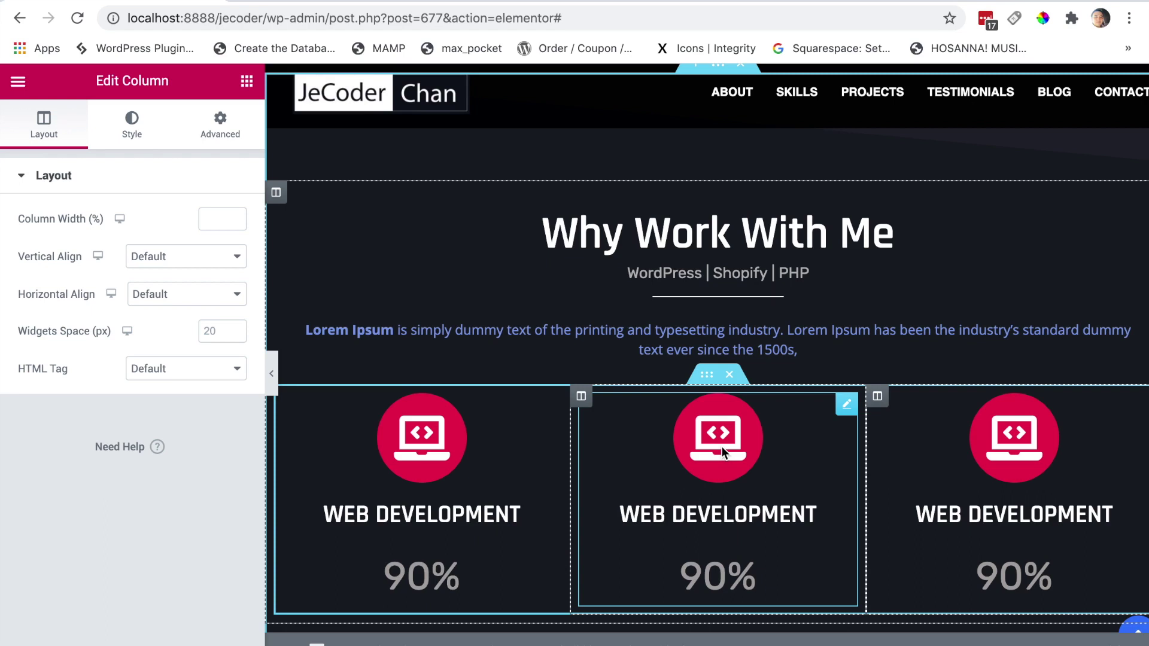
Search the icon library for "image" and replace the middle icon box's laptop with the outlined Image icon.
{"action": "left_click", "coordinate": [722, 455]}
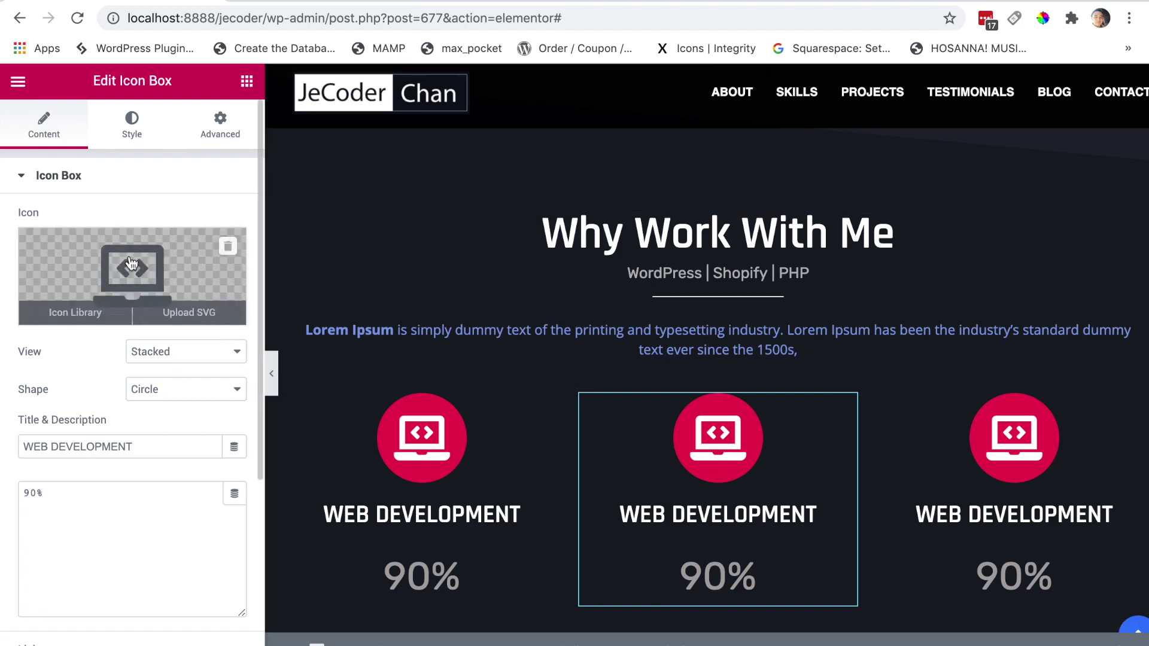
{"action": "left_click", "coordinate": [96, 313]}
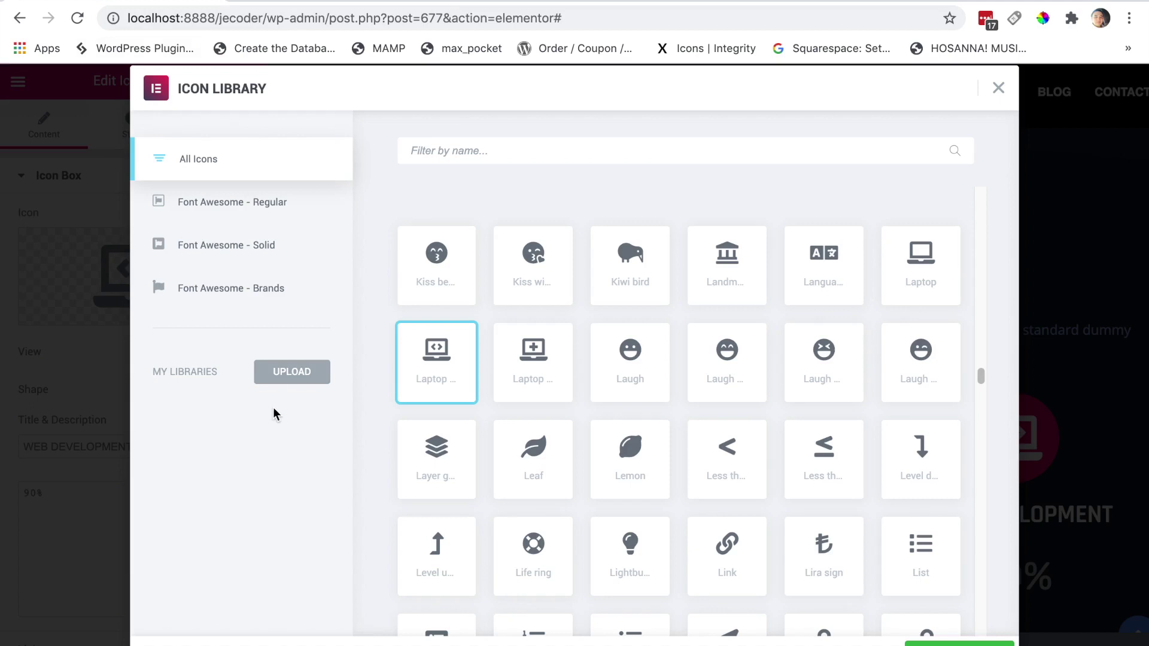
{"action": "type", "text": "image"}
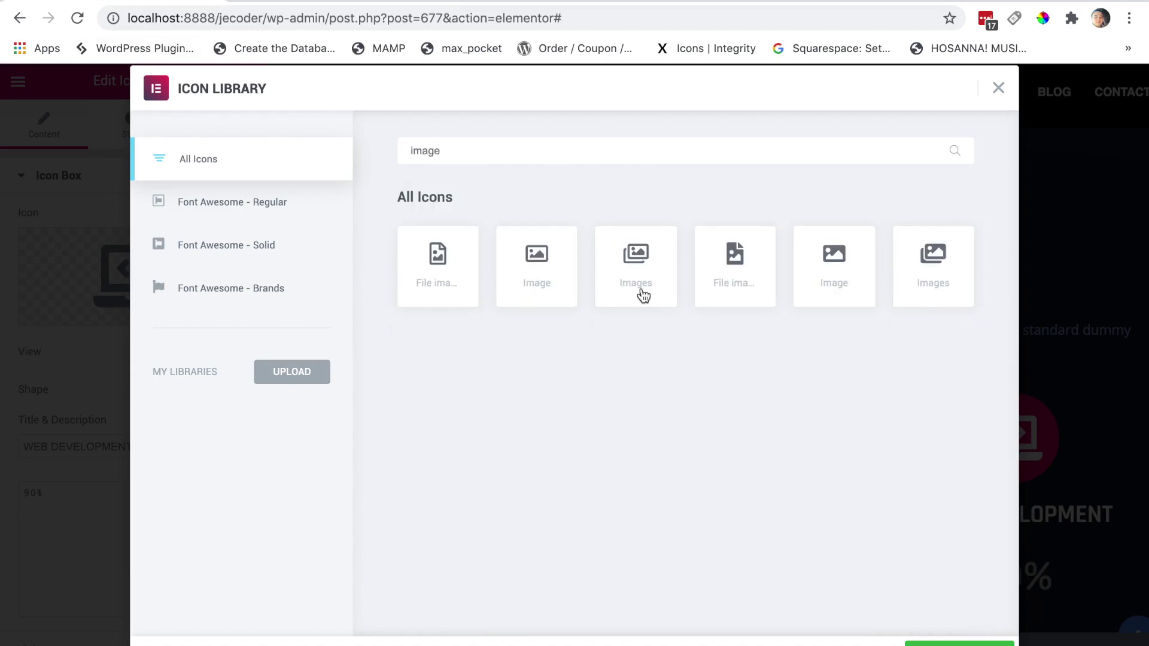
{"action": "left_click", "coordinate": [547, 269]}
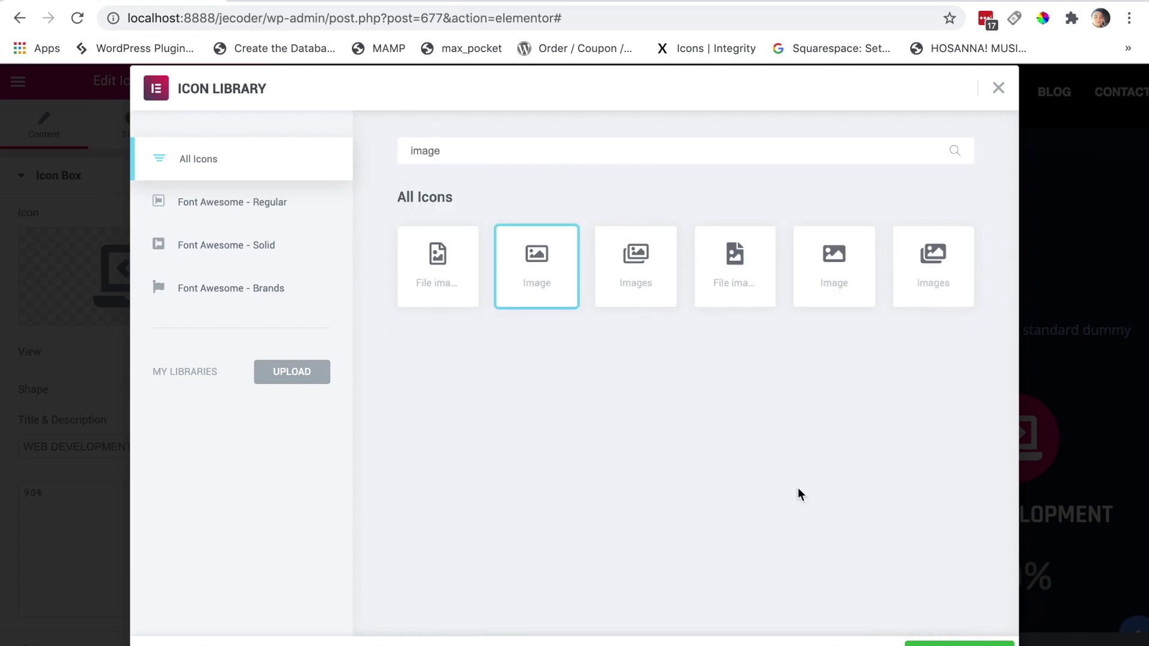
{"action": "left_click", "coordinate": [924, 642]}
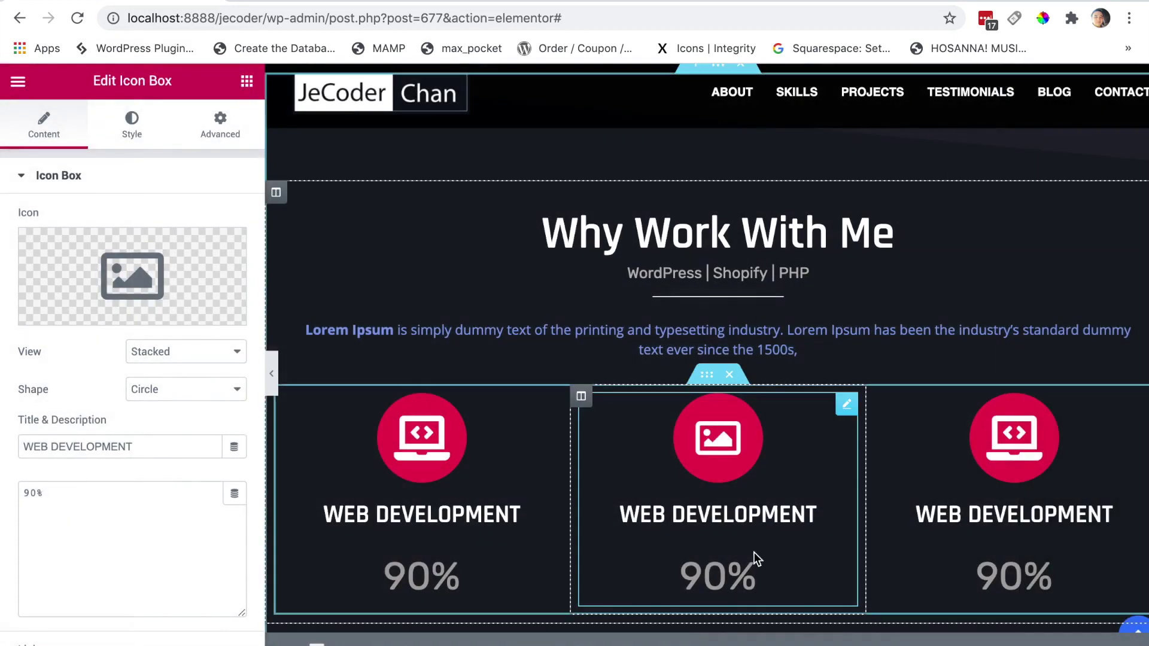
Change the middle icon box's title to WEB DESIGN, correcting any misspelling.
{"action": "left_click", "coordinate": [167, 446]}
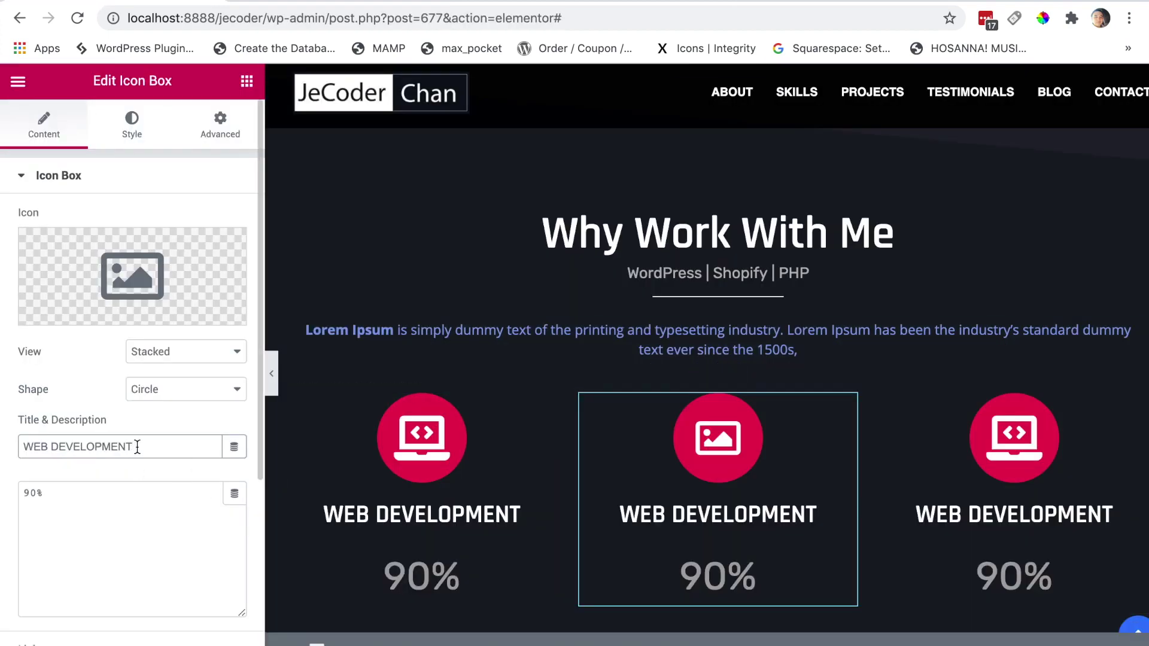
{"action": "left_click_drag", "start_coordinate": [135, 446], "coordinate": [23, 436]}
{"action": "double_click", "coordinate": [78, 448]}
{"action": "type", "text": "DESING"}
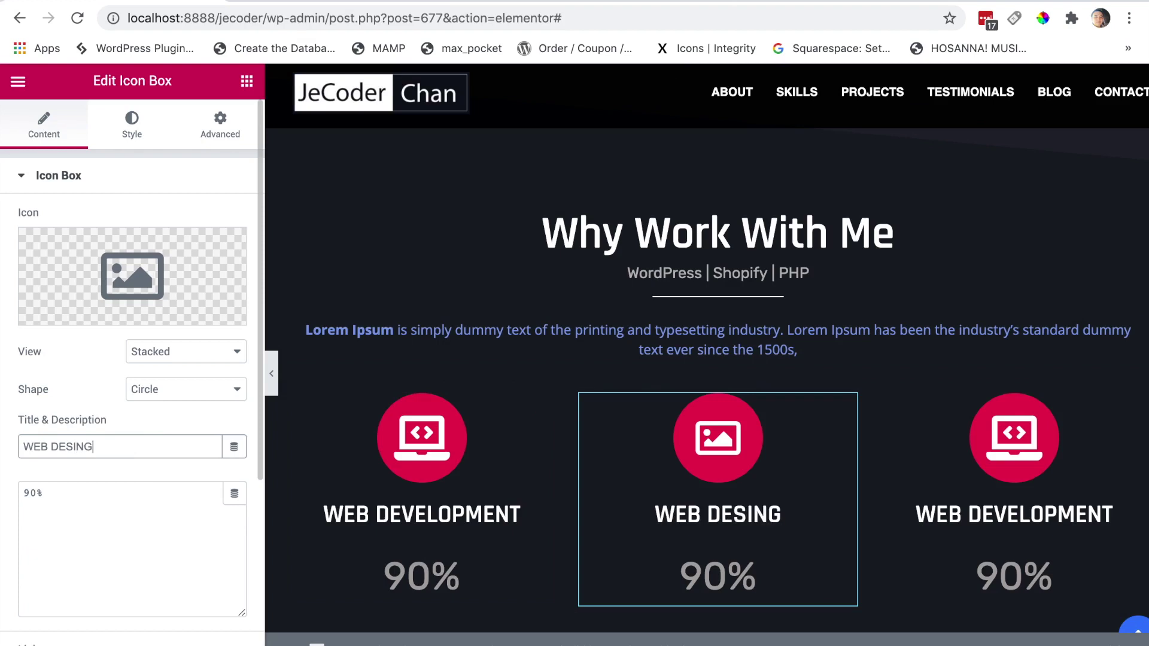
{"action": "type", "text": "\\\\"}
{"action": "key", "text": "BackSpace"}
{"action": "key", "text": "BackSpace"}
{"action": "key", "text": "BackSpace"}
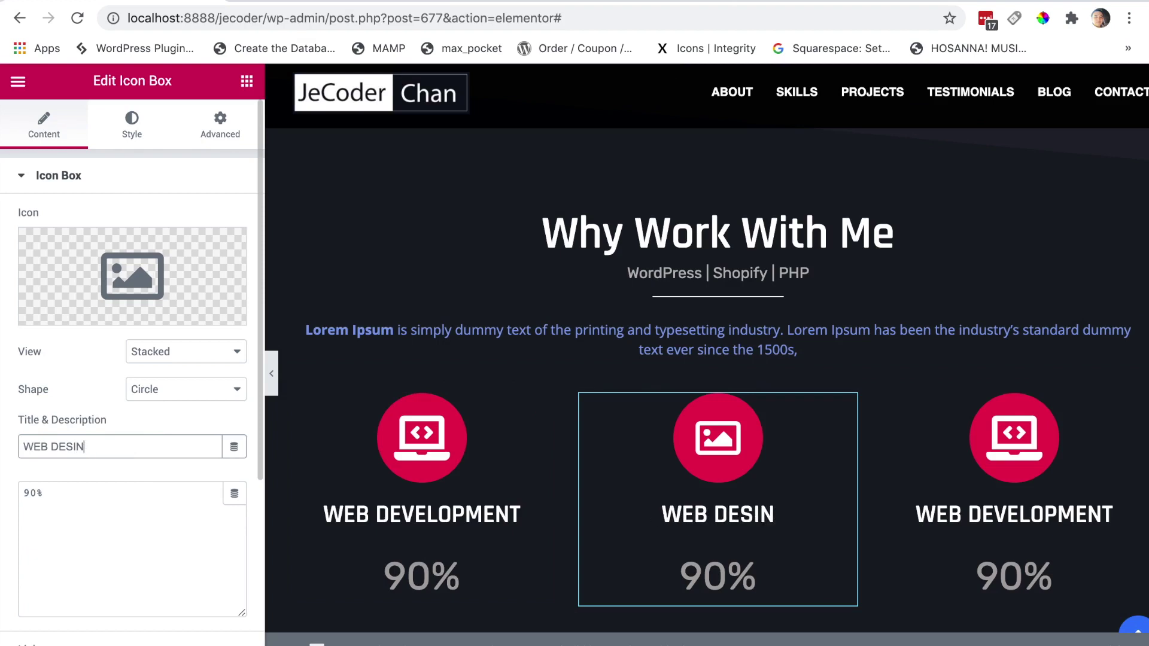
Finish the middle icon box's title as "WEB DESIGN" and set its description to 85%.
{"action": "key", "text": "BackSpace"}
{"action": "type", "text": "gn"}
{"action": "key", "text": "BackSpace"}
{"action": "key", "text": "BackSpace"}
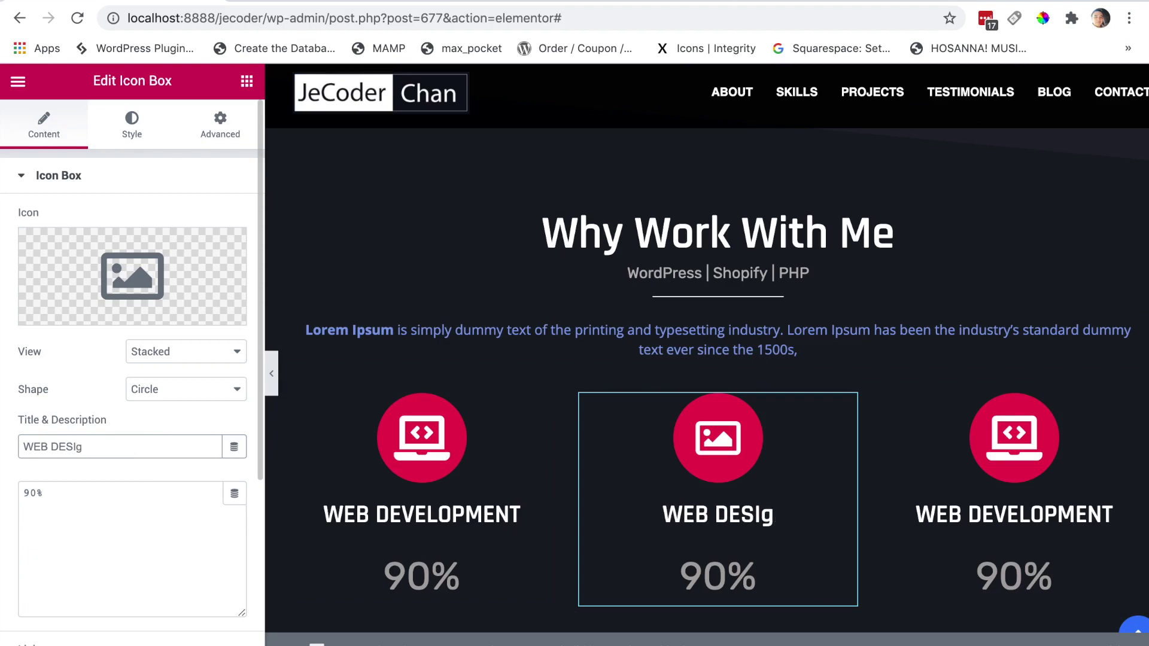
{"action": "type", "text": "GN"}
{"action": "key", "text": "Tab"}
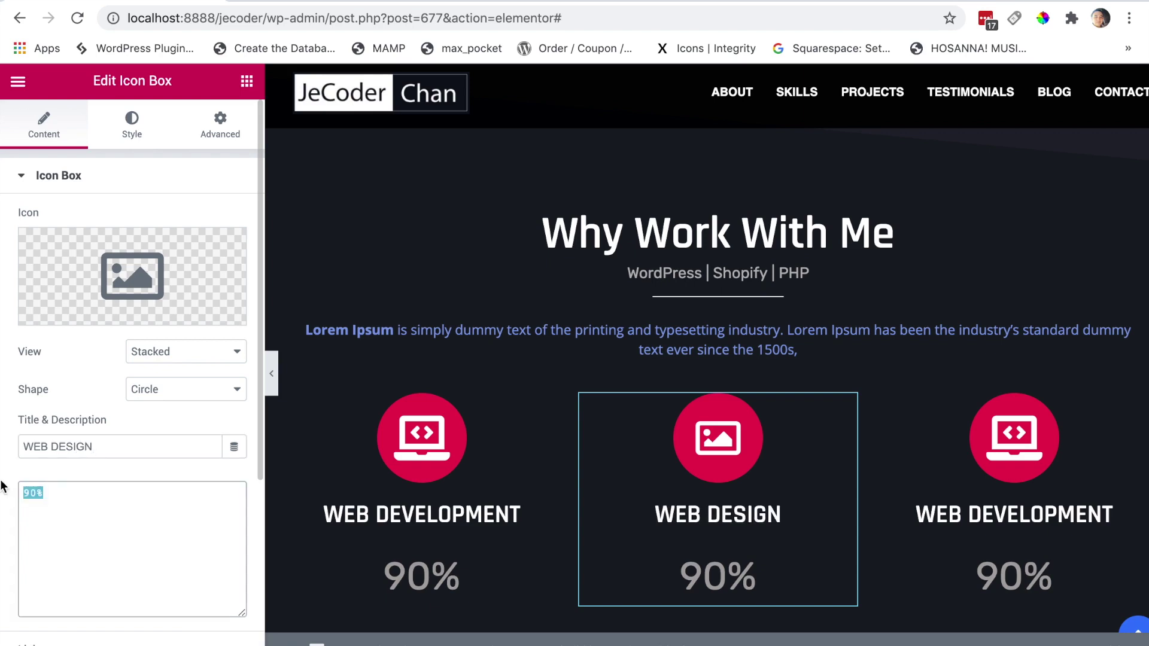
{"action": "type", "text": "85%"}
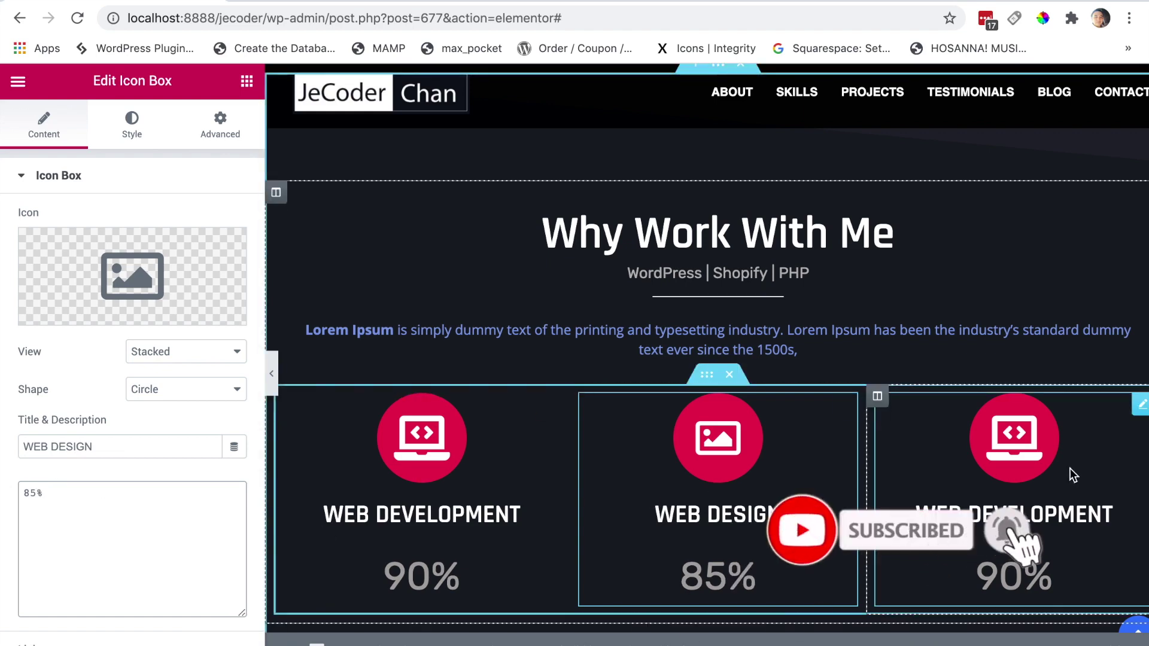
Replace the third icon box's icon with the Chart area icon from the icon library.
{"action": "left_click", "coordinate": [1037, 458]}
{"action": "left_click", "coordinate": [131, 276]}
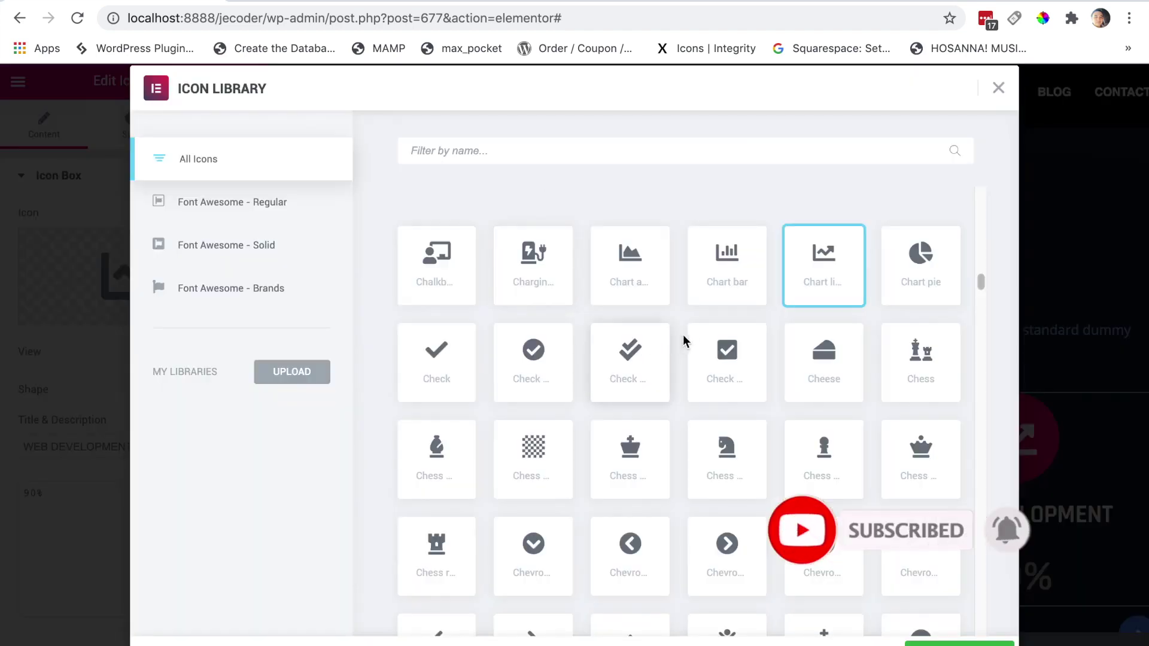
{"action": "left_click", "coordinate": [625, 287]}
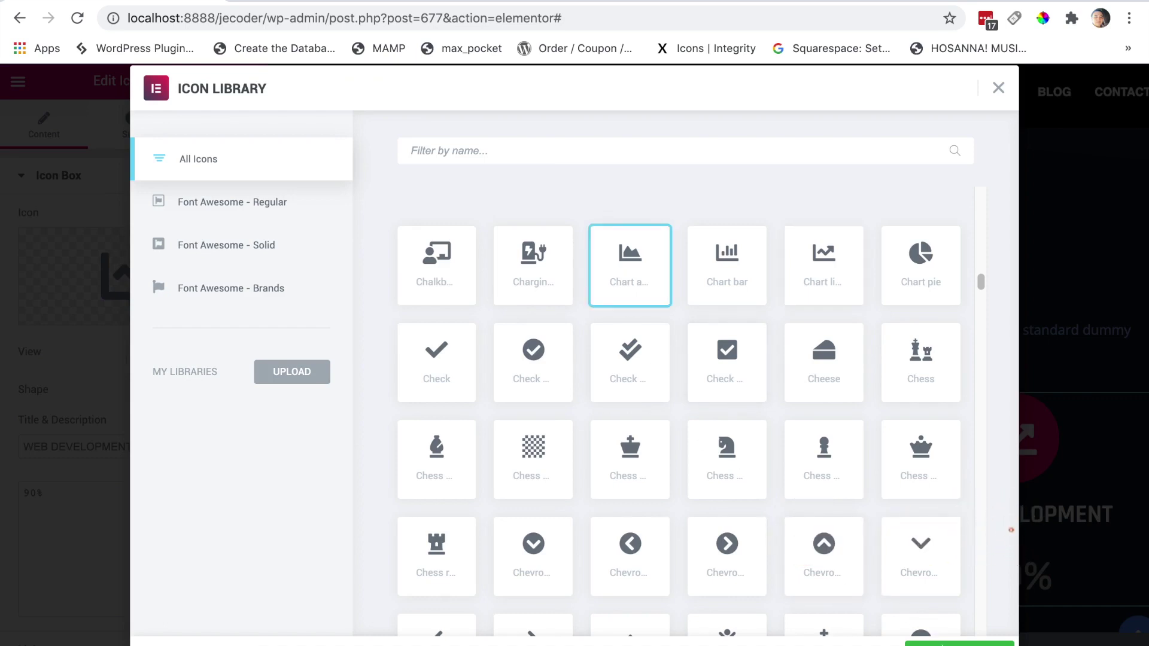
{"action": "left_click", "coordinate": [959, 642]}
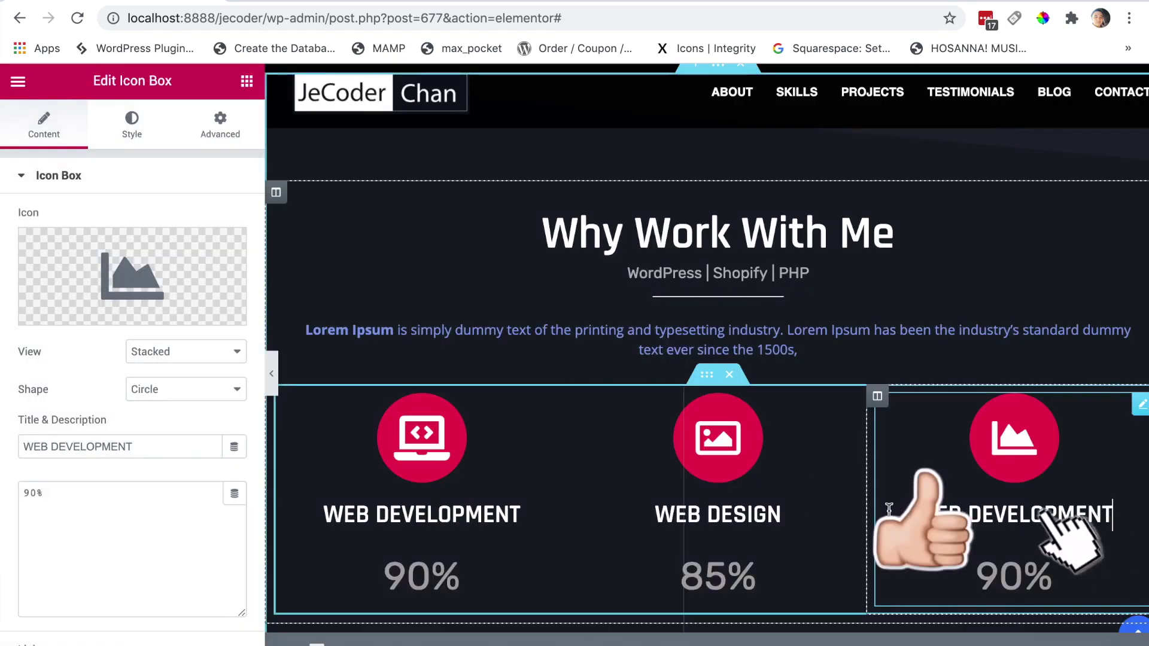
Change the third icon box's title to "SEO" and its description to 82%.
{"action": "triple_click", "coordinate": [129, 453]}
{"action": "type", "text": "SEO"}
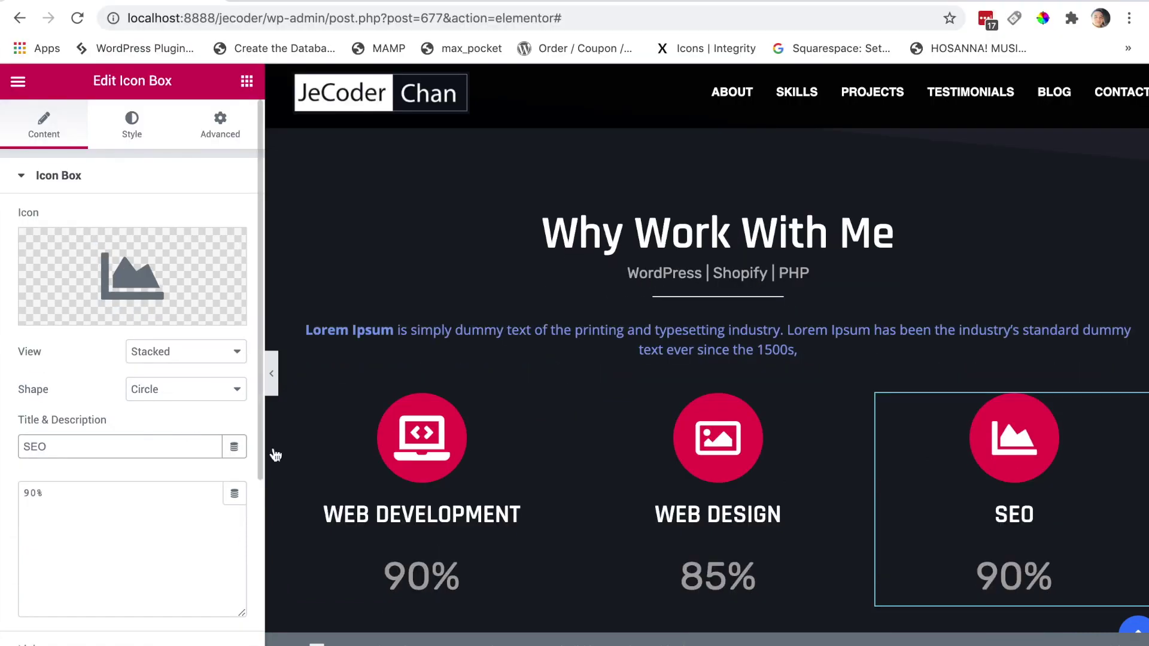
{"action": "left_click", "coordinate": [115, 505]}
{"action": "left_click_drag", "start_coordinate": [29, 496], "coordinate": [16, 496]}
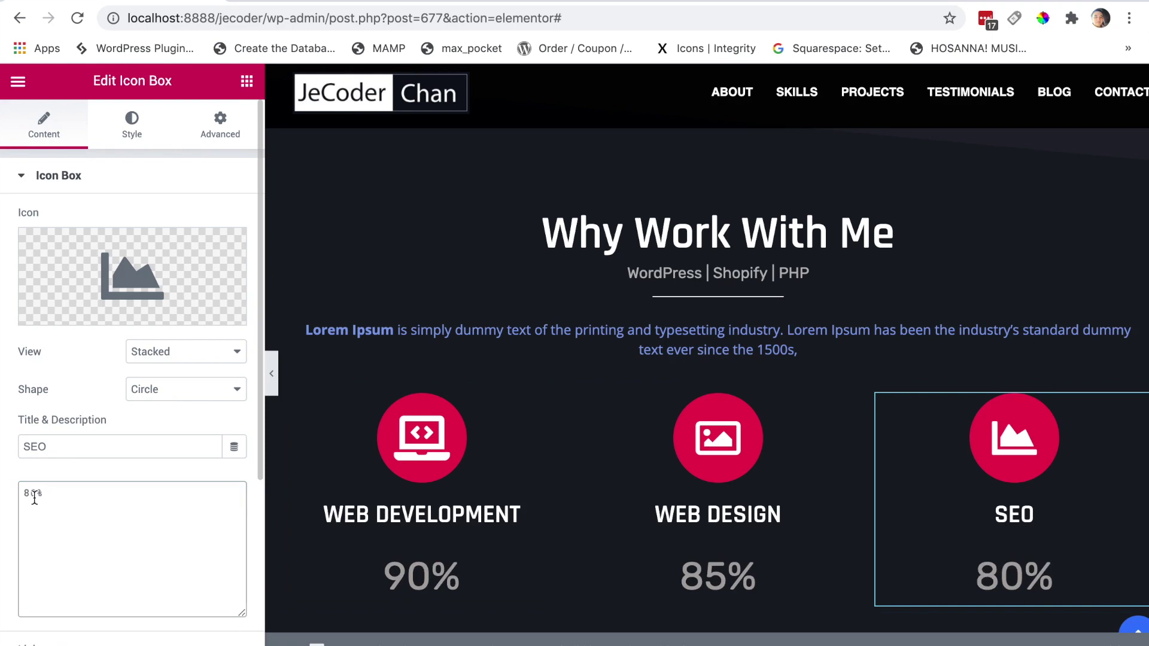
{"action": "key", "text": "BackSpace"}
{"action": "type", "text": "2"}
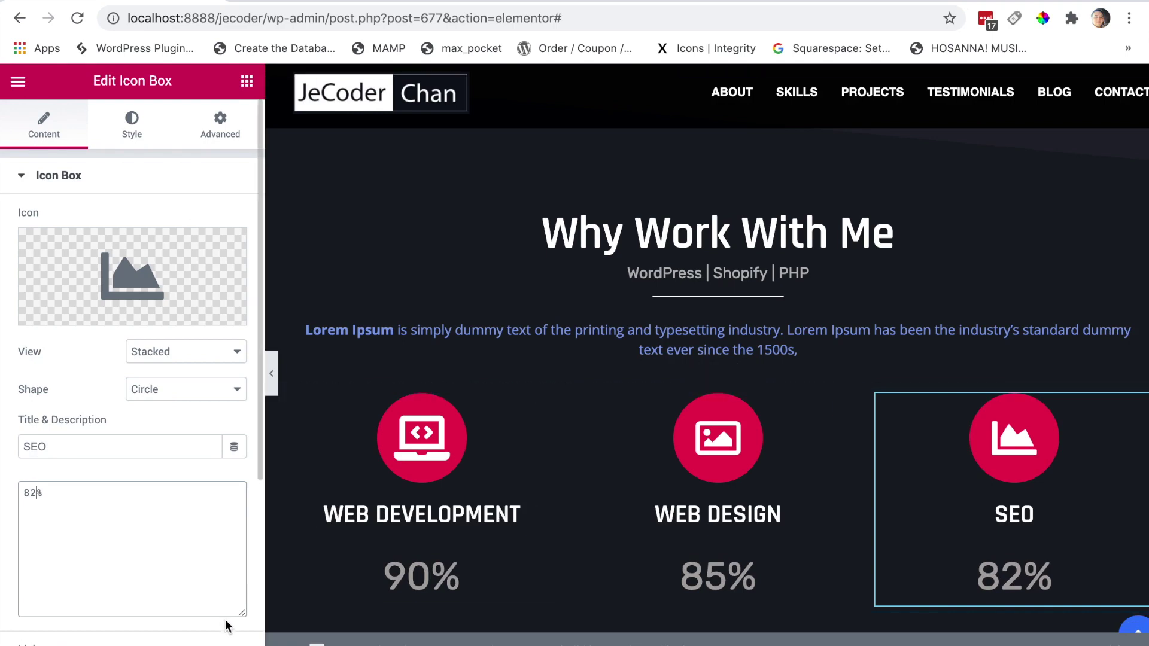
Save the page, then reload the live home page and check the icon boxes in the Why Work With Me section.
{"action": "key", "text": "super+s"}
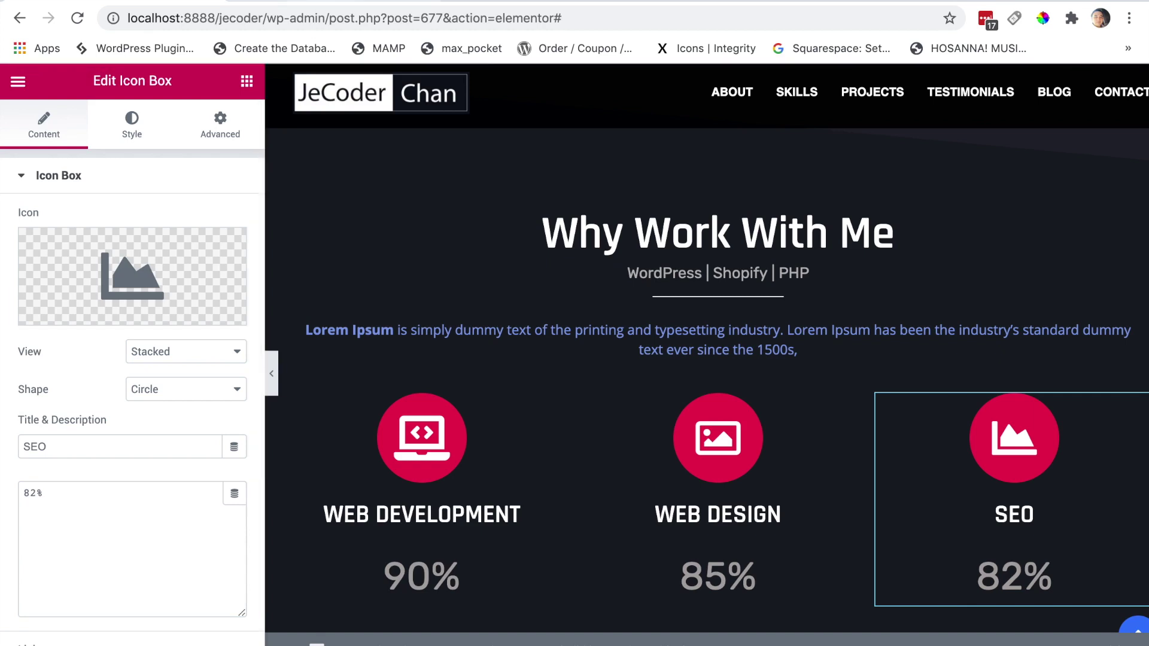
{"action": "left_click", "coordinate": [306, 2]}
{"action": "left_click", "coordinate": [76, 18]}
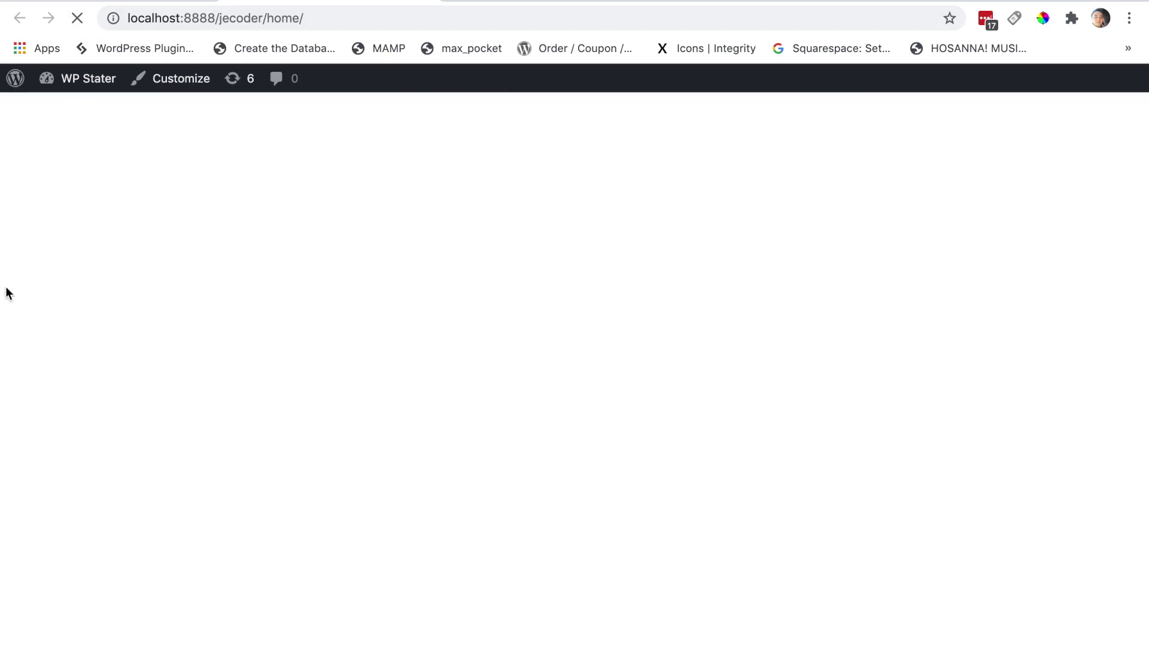
{"action": "scroll", "coordinate": [1145, 339], "scroll_direction": "down", "scroll_amount": 7}
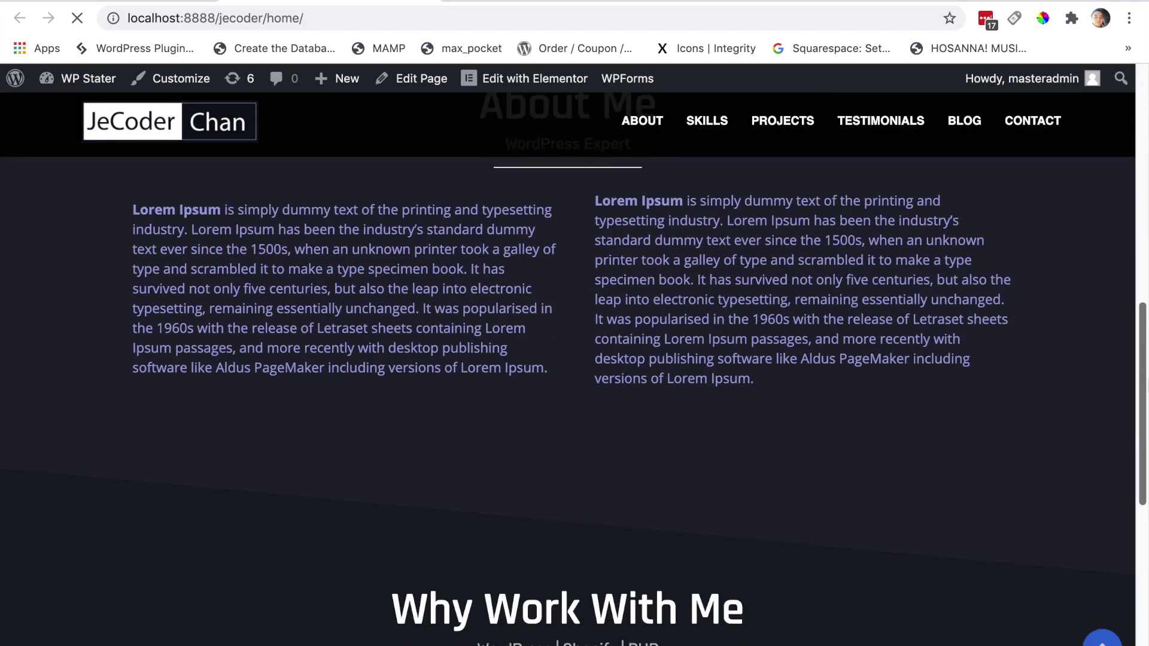
{"action": "scroll", "coordinate": [575, 359], "scroll_direction": "down", "scroll_amount": 3}
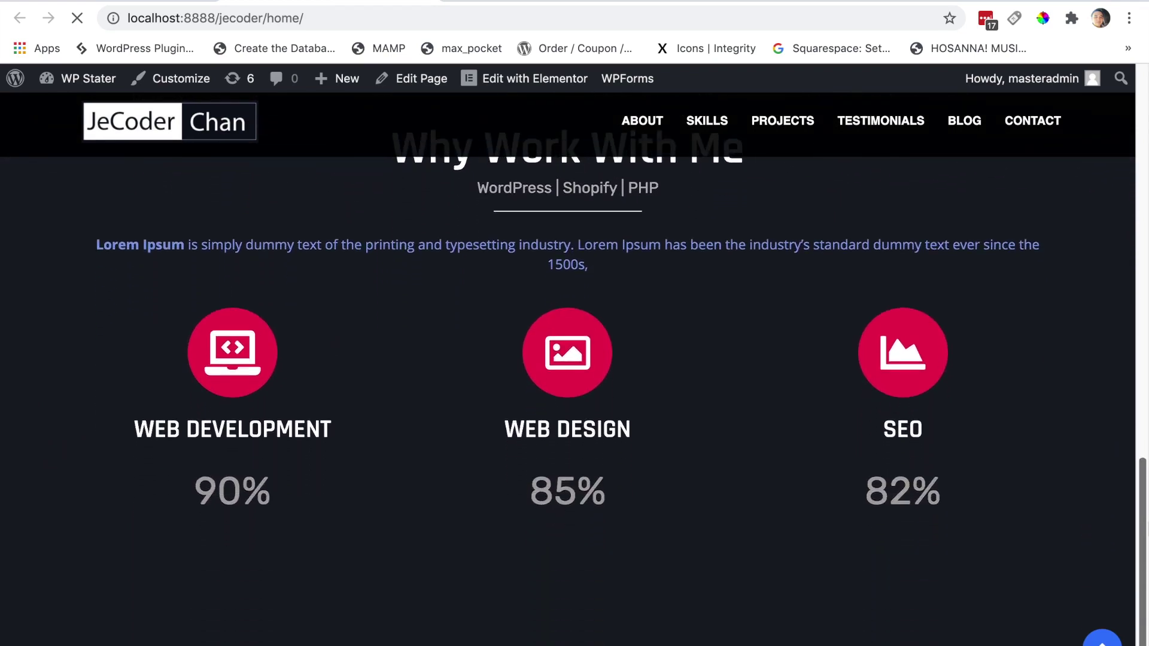
{"action": "scroll", "coordinate": [1146, 507], "scroll_direction": "up", "scroll_amount": 2}
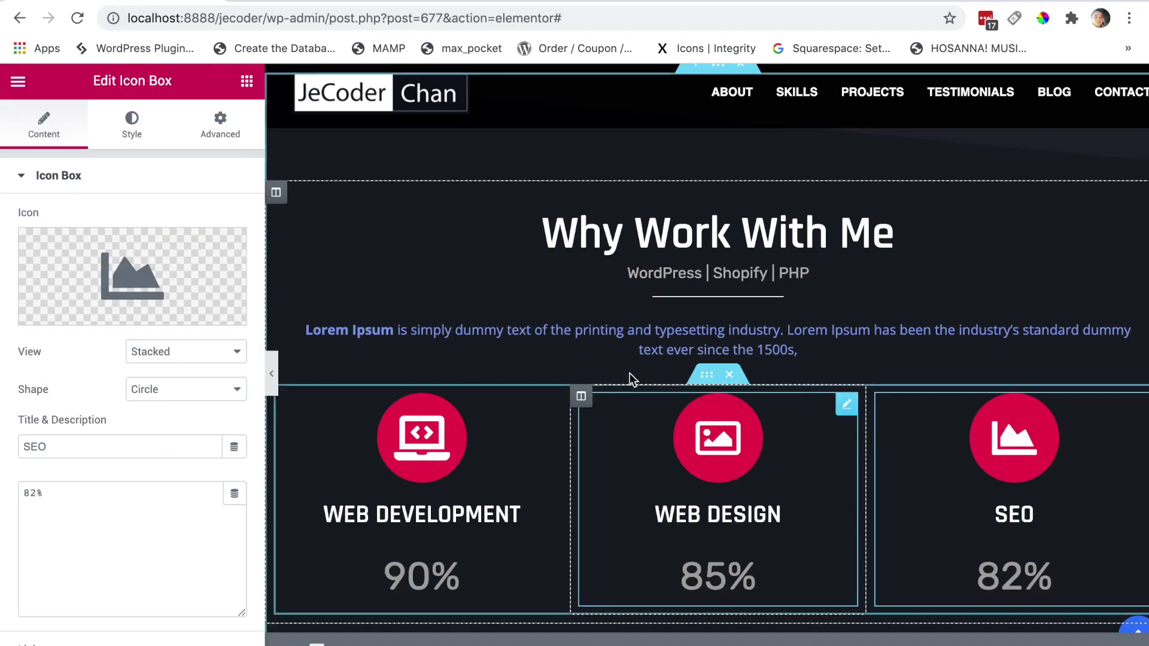
Set the right and left padding of the Lorem Ipsum text under Why Work With Me to 65 px.
{"action": "left_click", "coordinate": [674, 334]}
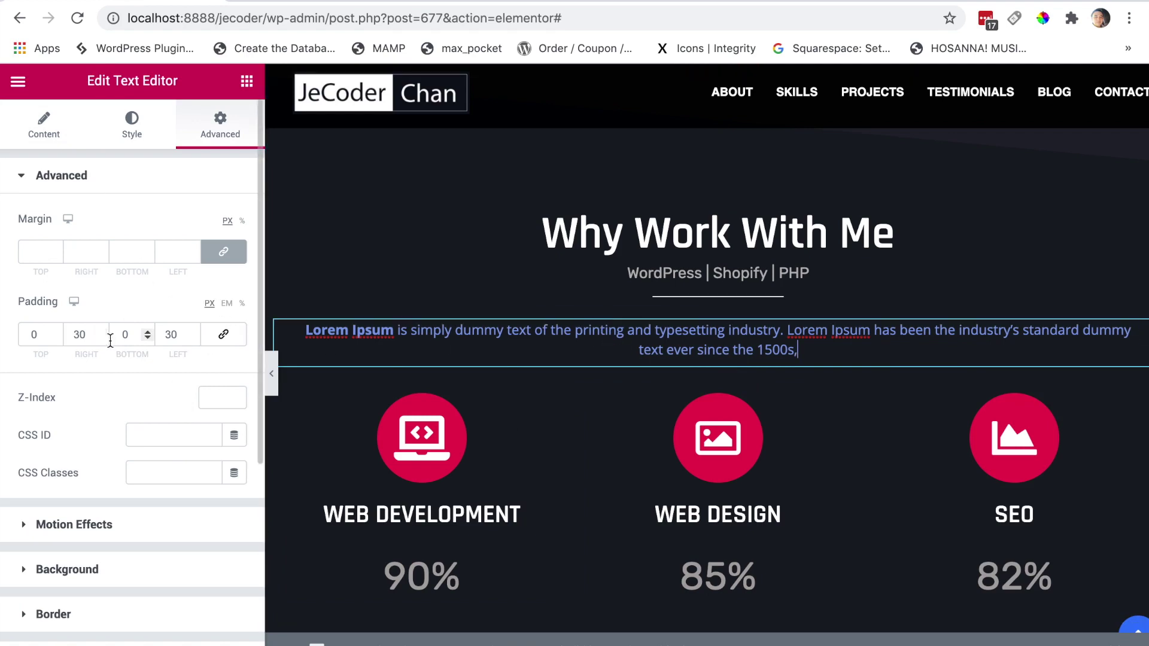
{"action": "double_click", "coordinate": [80, 336]}
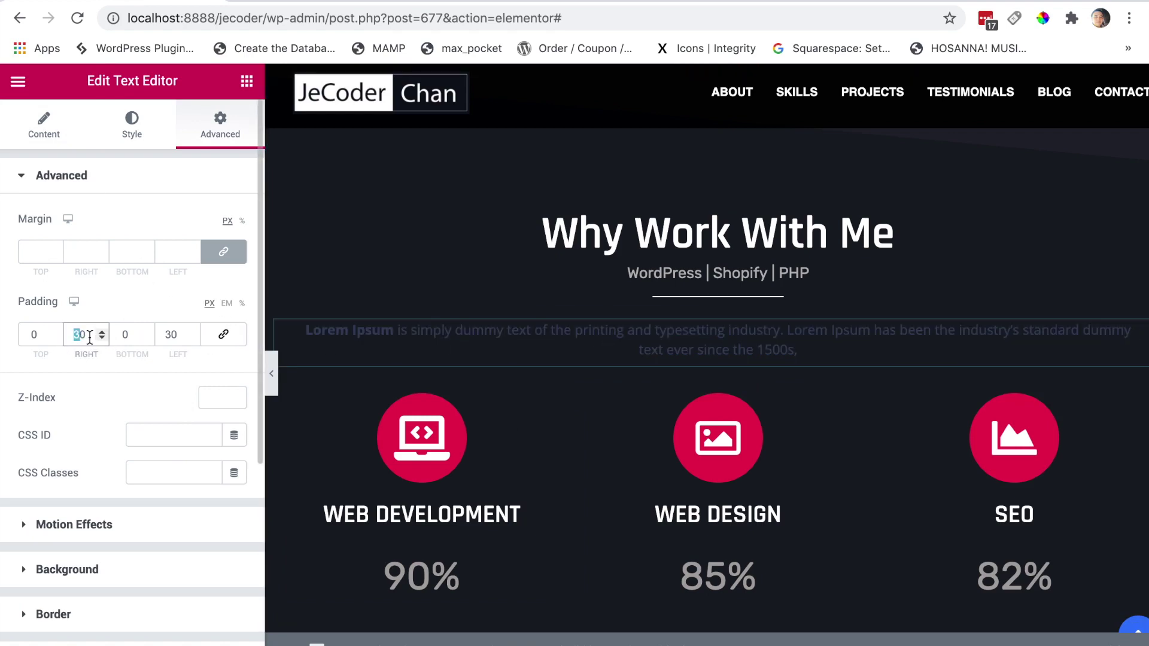
{"action": "type", "text": "65"}
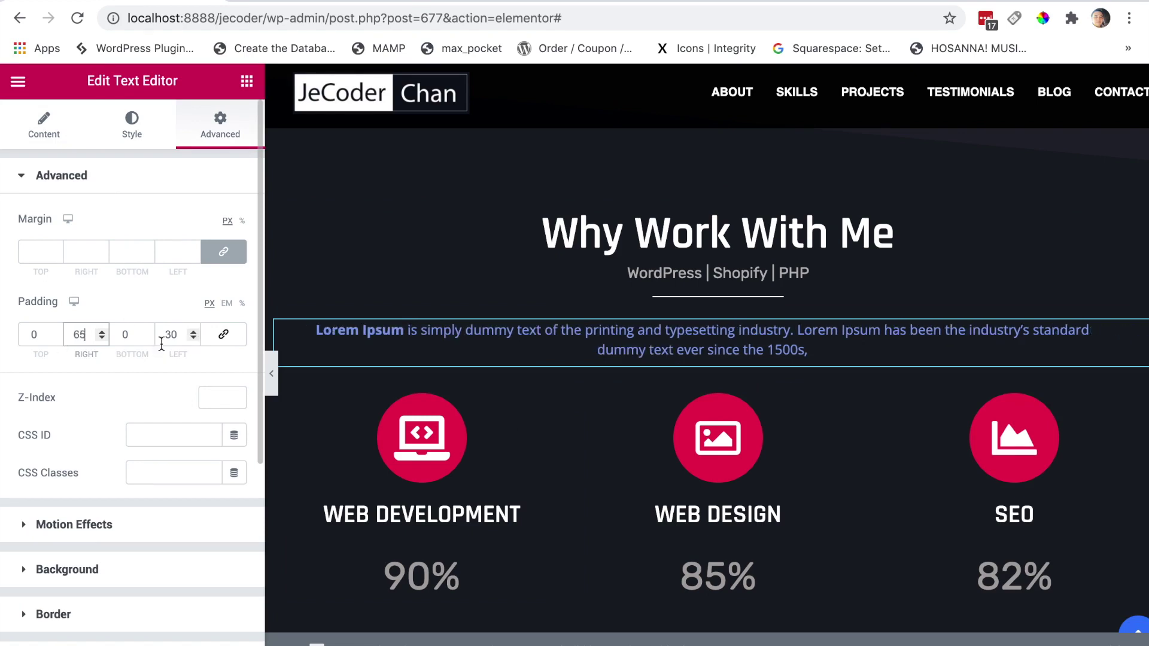
{"action": "double_click", "coordinate": [183, 336]}
{"action": "type", "text": "65"}
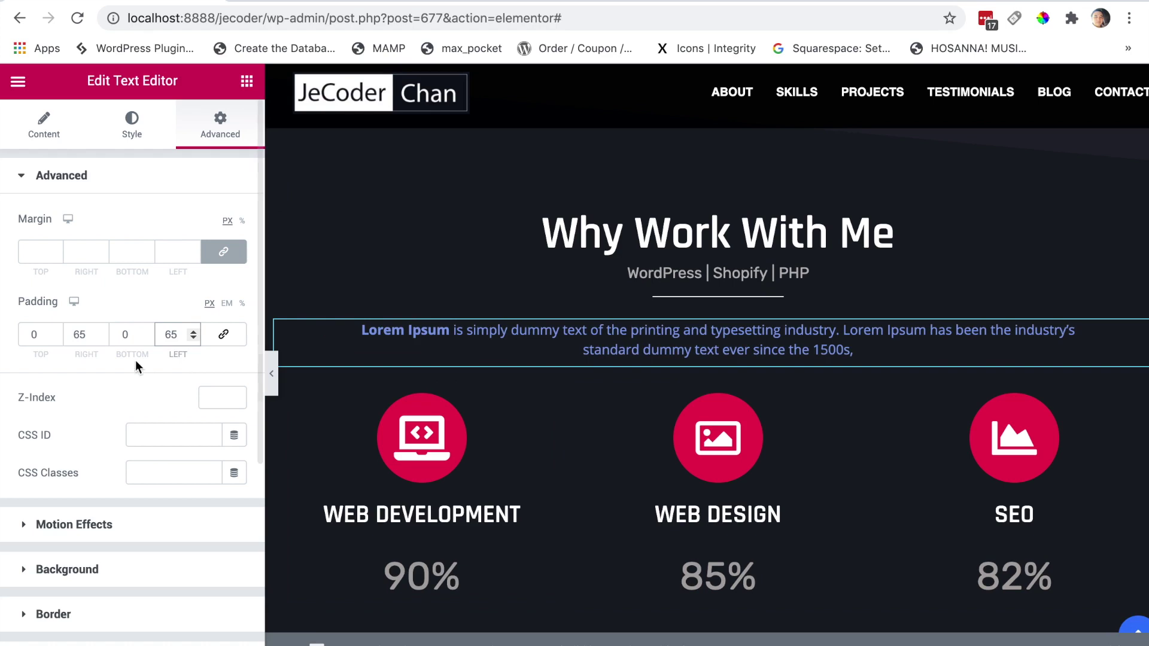
Set the top and bottom padding of the Lorem Ipsum text to 20 px.
{"action": "left_click", "coordinate": [33, 333]}
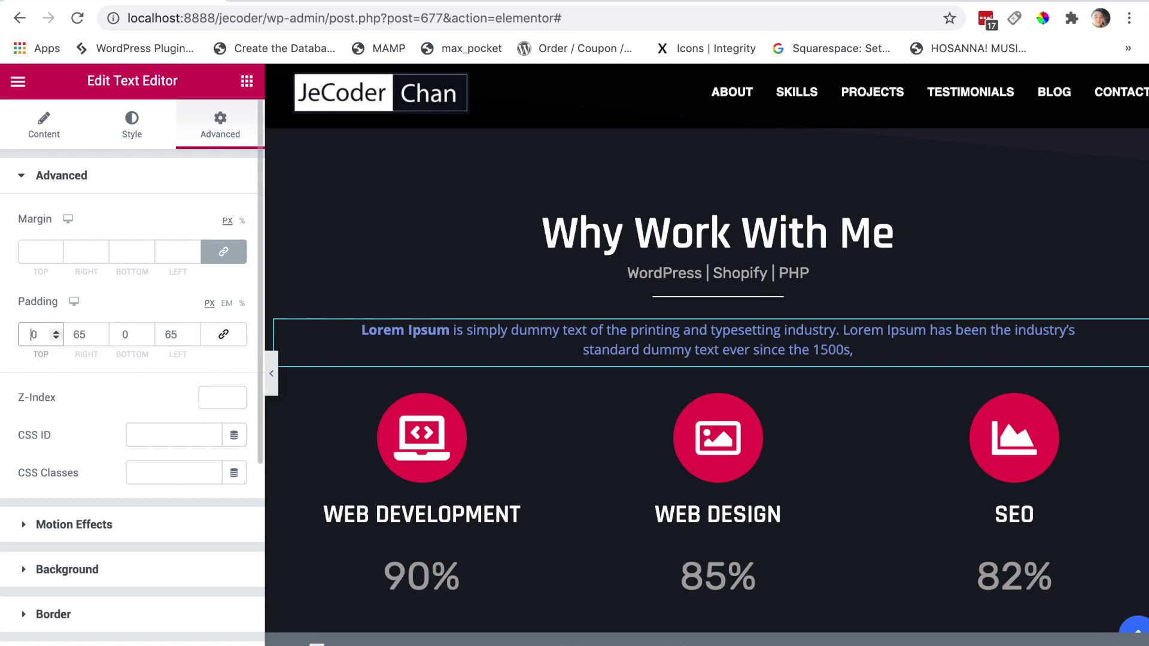
{"action": "type", "text": "2"}
{"action": "left_click", "coordinate": [122, 334]}
{"action": "type", "text": "2"}
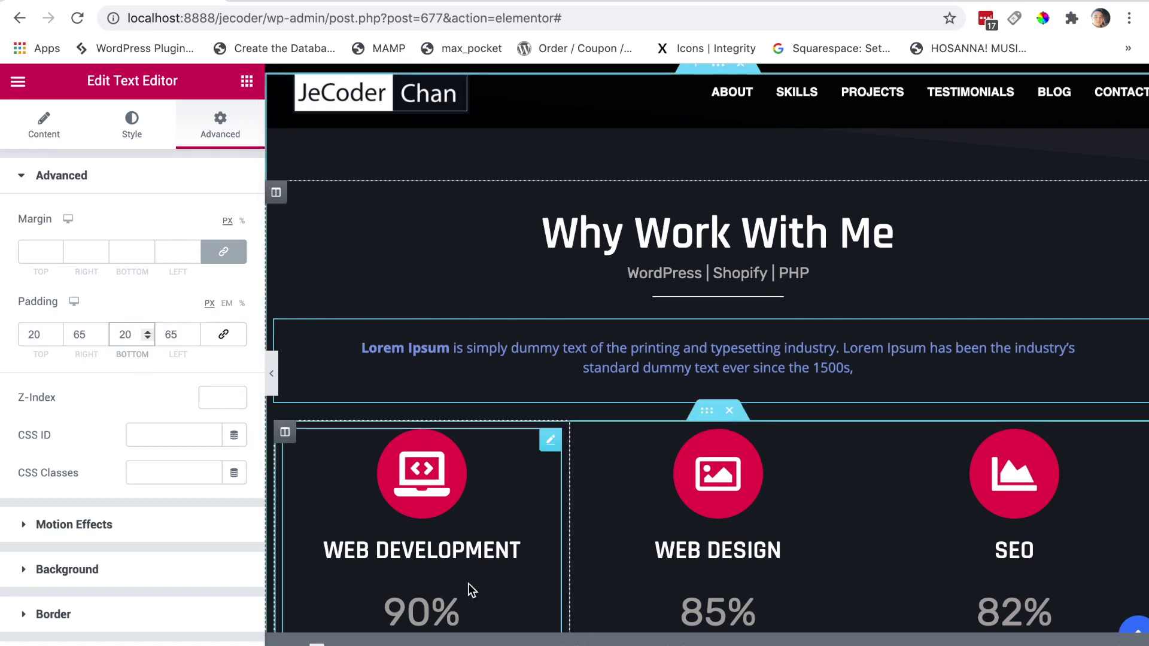
Set the title font size of the Web Development icon box to 21 px.
{"action": "left_click", "coordinate": [483, 461]}
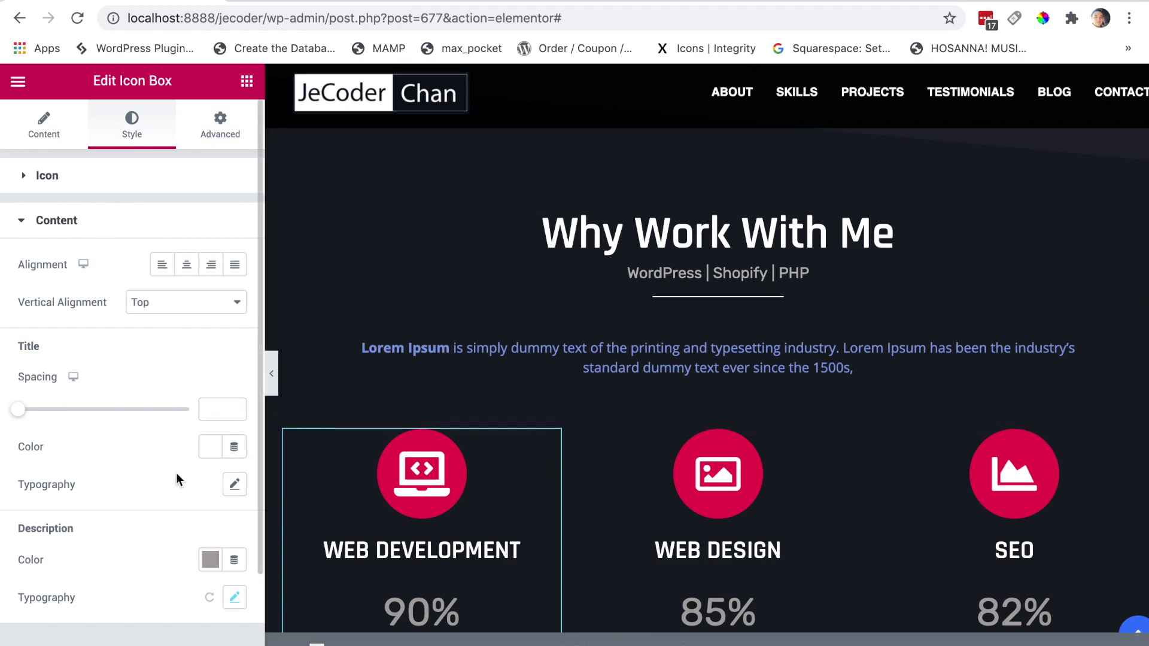
{"action": "left_click", "coordinate": [234, 485]}
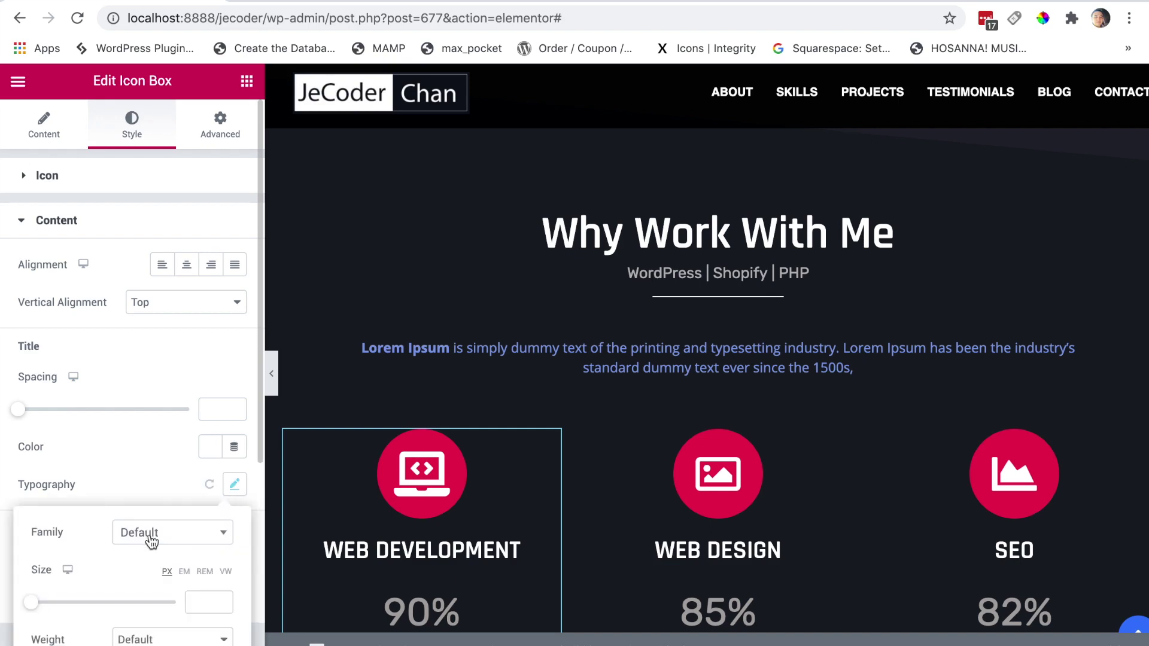
{"action": "left_click_drag", "start_coordinate": [36, 606], "coordinate": [50, 615]}
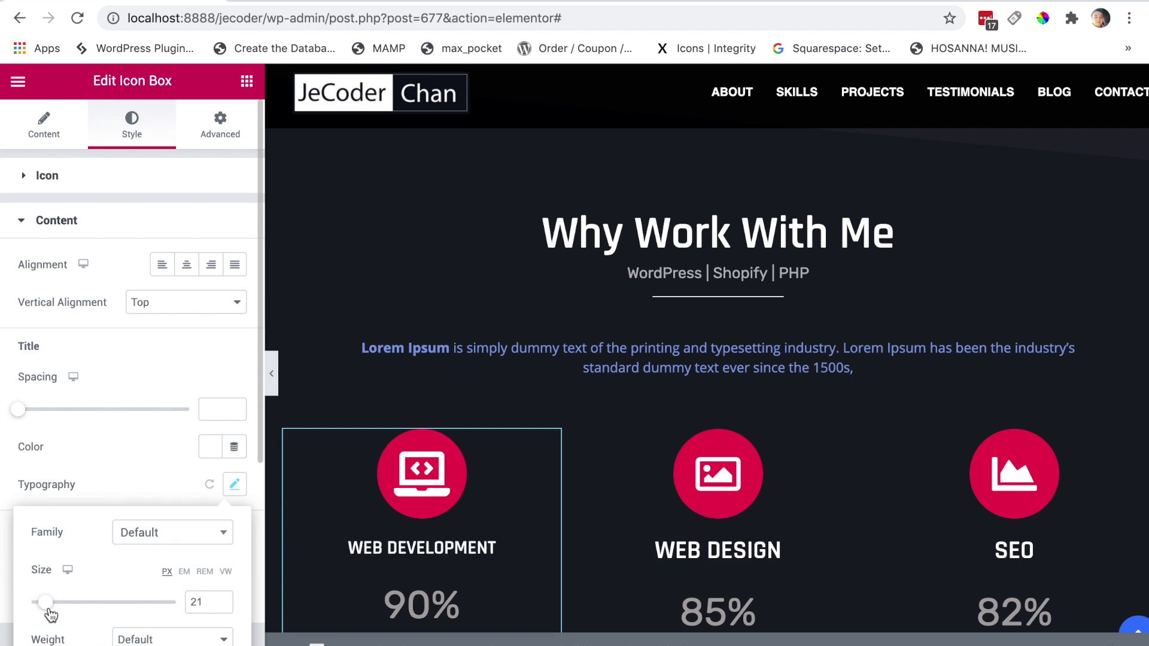
Set the title font size of the Web Design icon box to 24 px.
{"action": "left_click", "coordinate": [698, 549]}
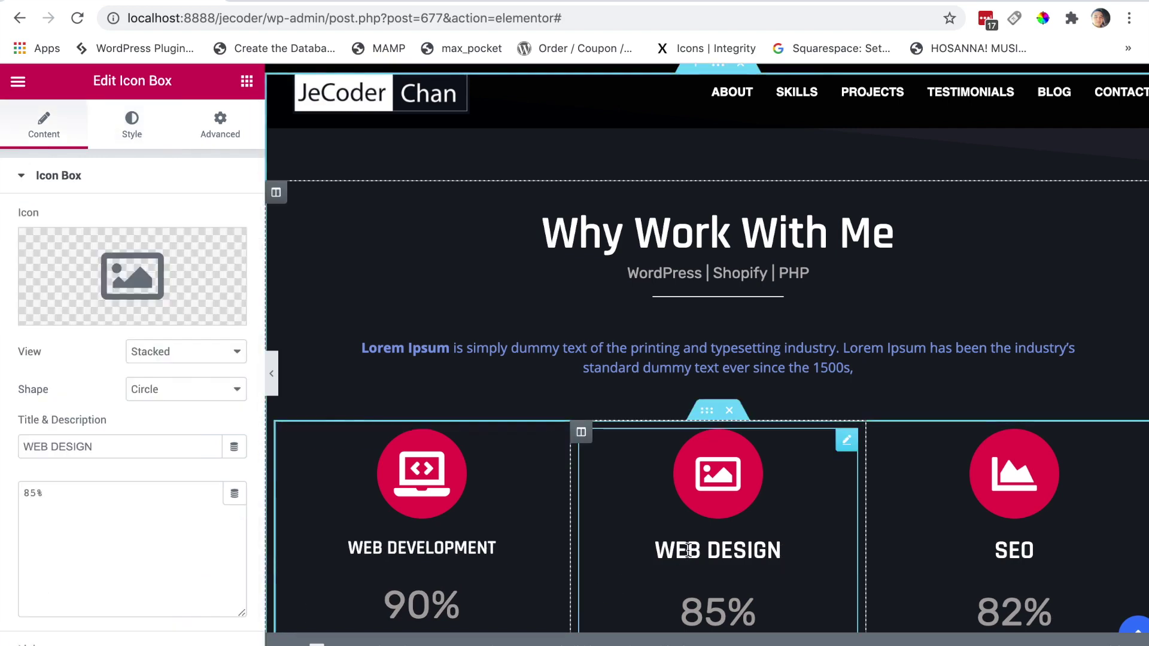
{"action": "left_click", "coordinate": [133, 119]}
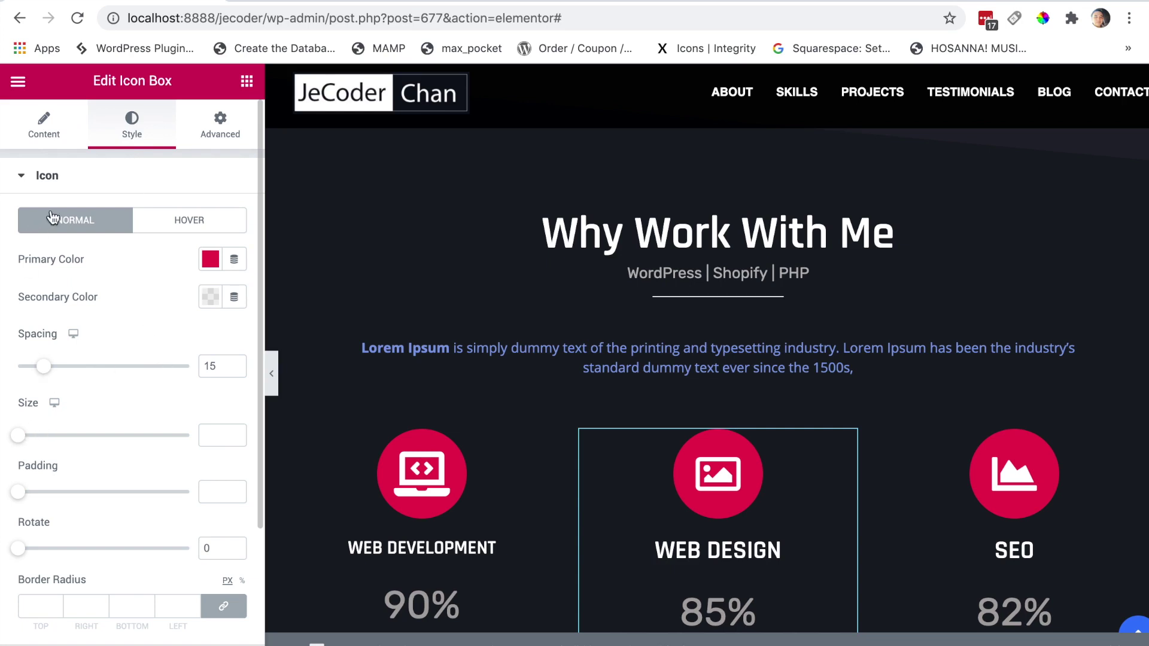
{"action": "left_click", "coordinate": [87, 180]}
{"action": "left_click", "coordinate": [82, 221]}
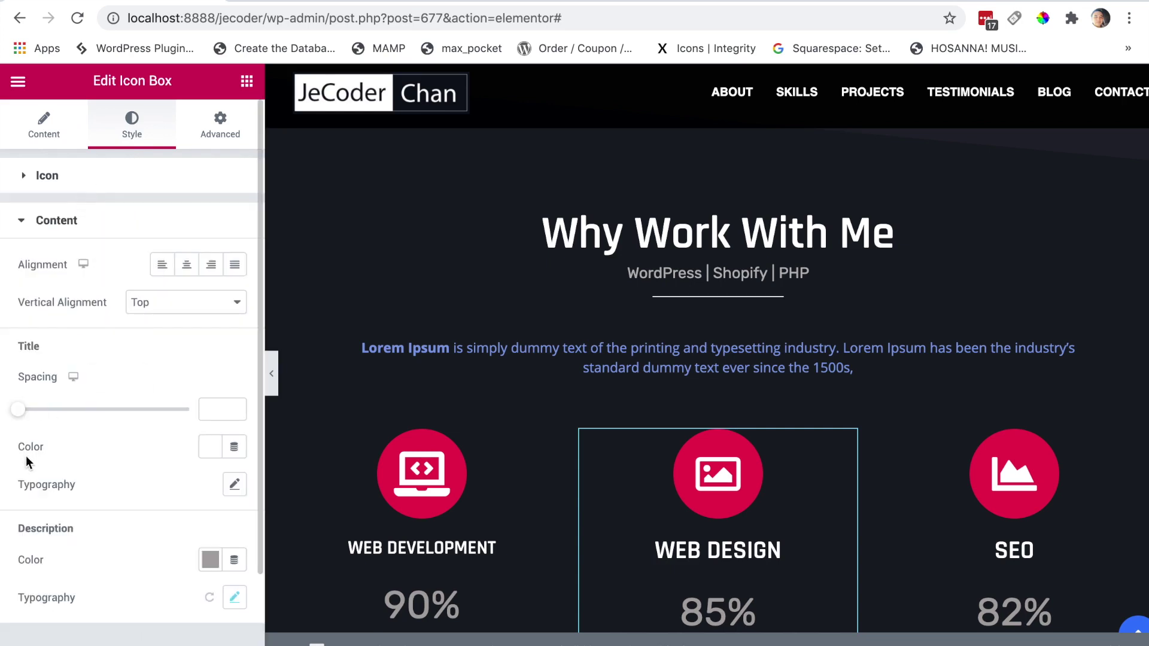
{"action": "left_click", "coordinate": [234, 484]}
{"action": "left_click_drag", "start_coordinate": [30, 603], "coordinate": [52, 614]}
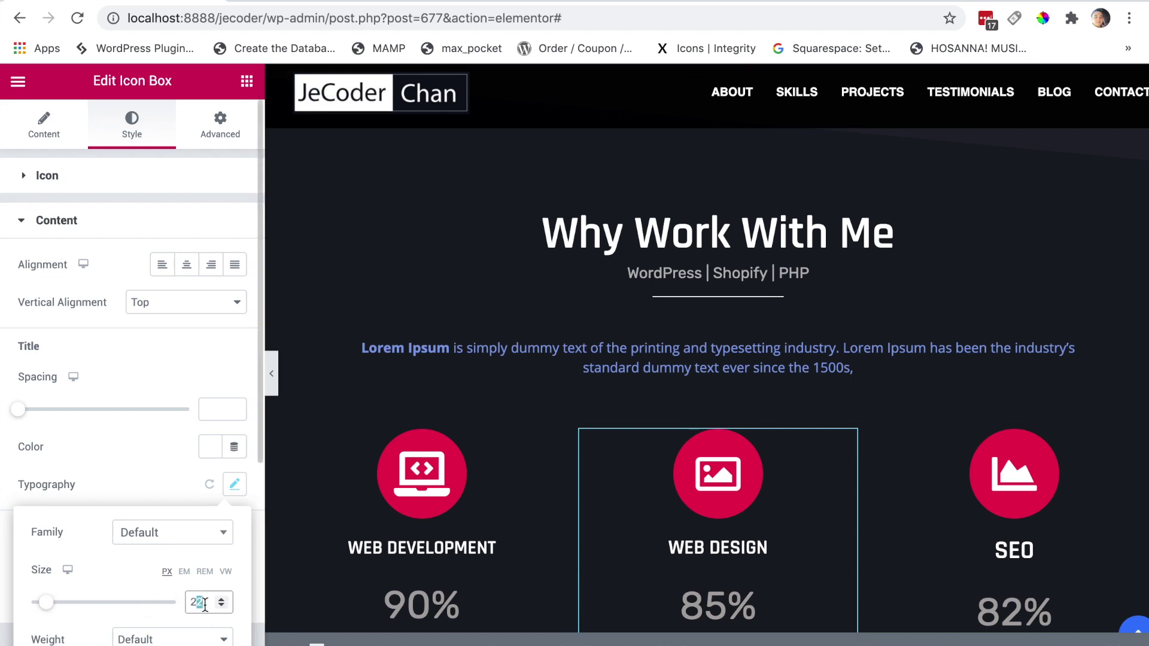
{"action": "type", "text": "4"}
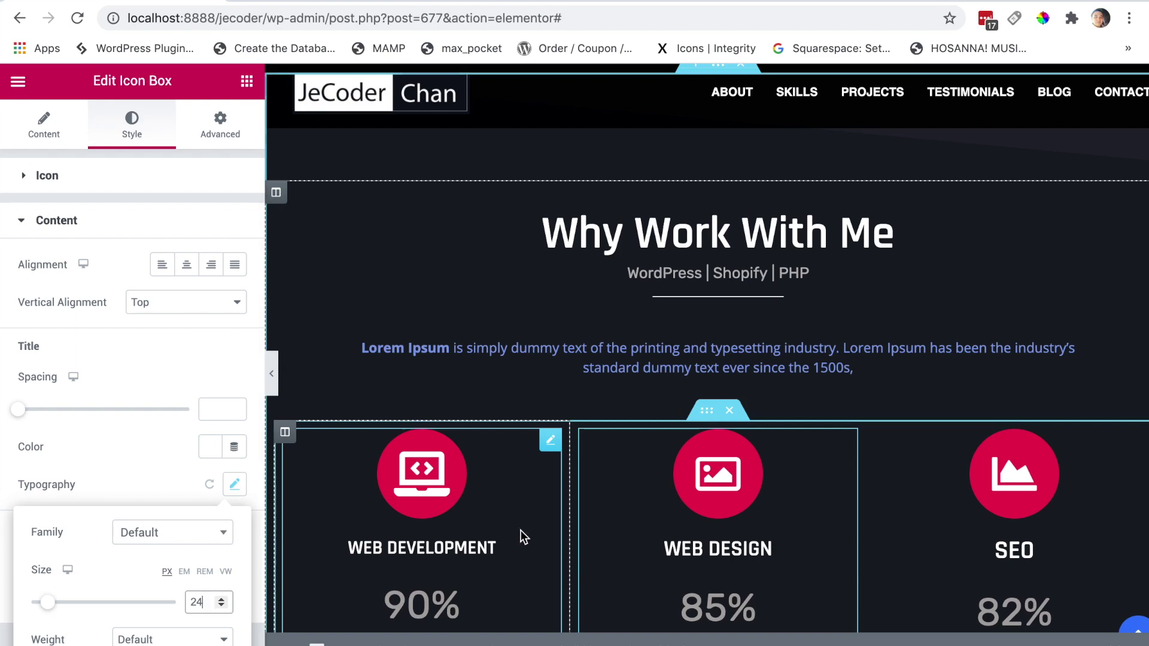
Raise the title font size of the Web Development icon box to 24 px.
{"action": "left_click", "coordinate": [476, 551]}
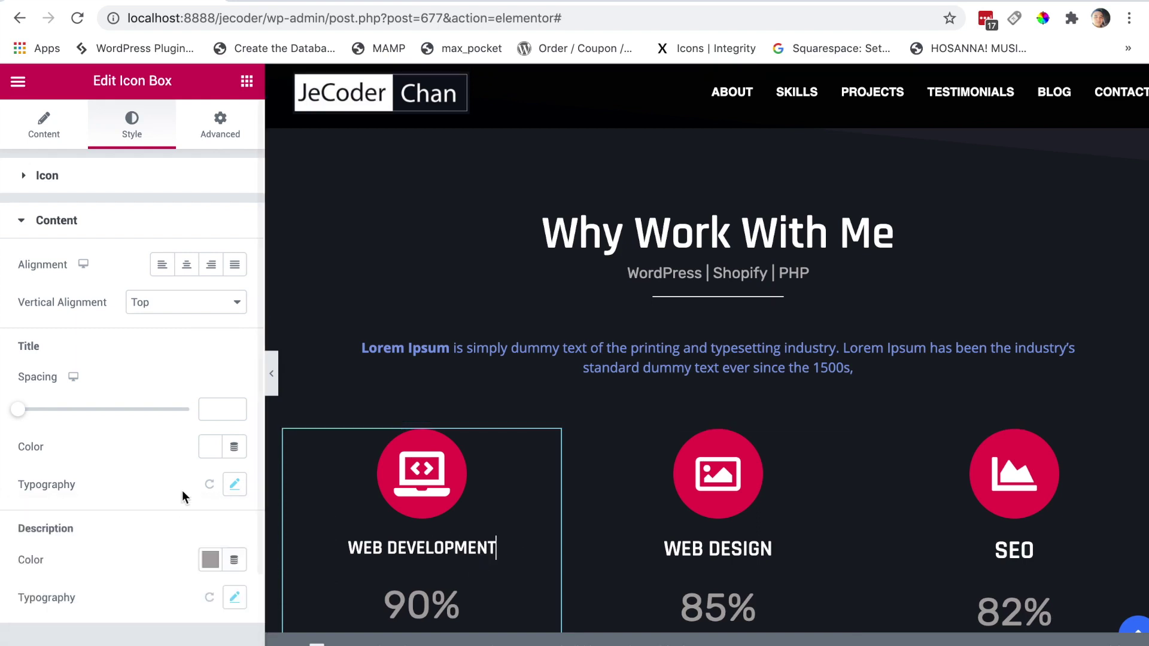
{"action": "left_click", "coordinate": [234, 492]}
{"action": "left_click", "coordinate": [208, 602]}
{"action": "key", "text": "Up"}
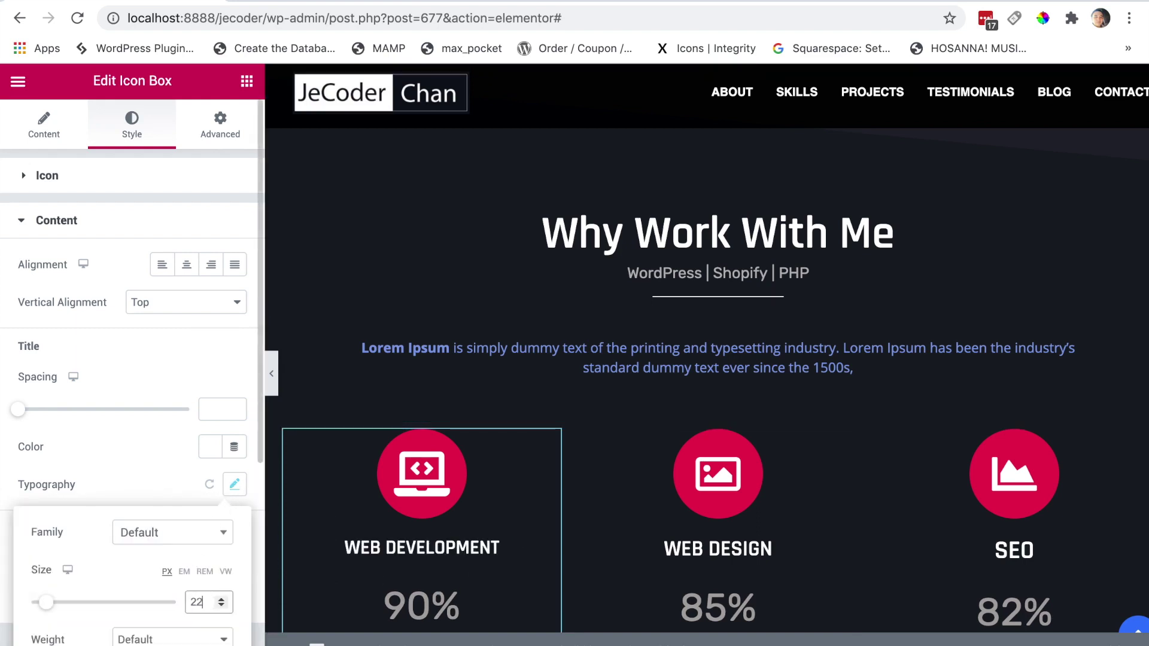
{"action": "key", "text": "Up"}
{"action": "key", "text": "Up"}
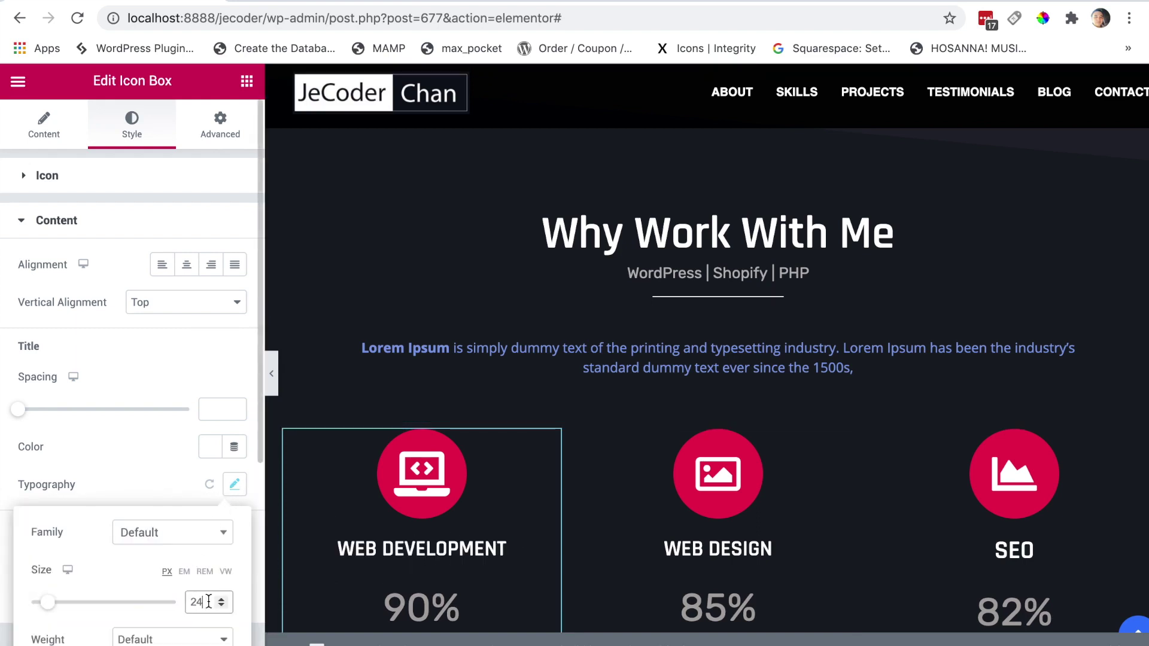
Set the title font size of the SEO icon box to 24 px.
{"action": "left_click", "coordinate": [1038, 552]}
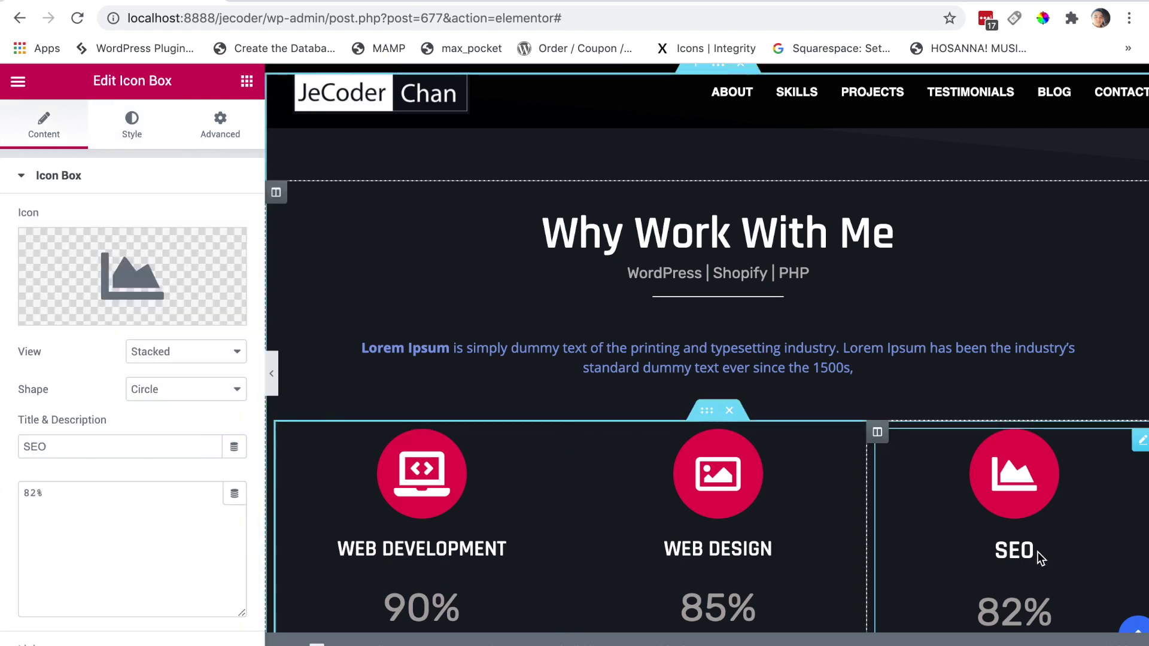
{"action": "left_click", "coordinate": [132, 123]}
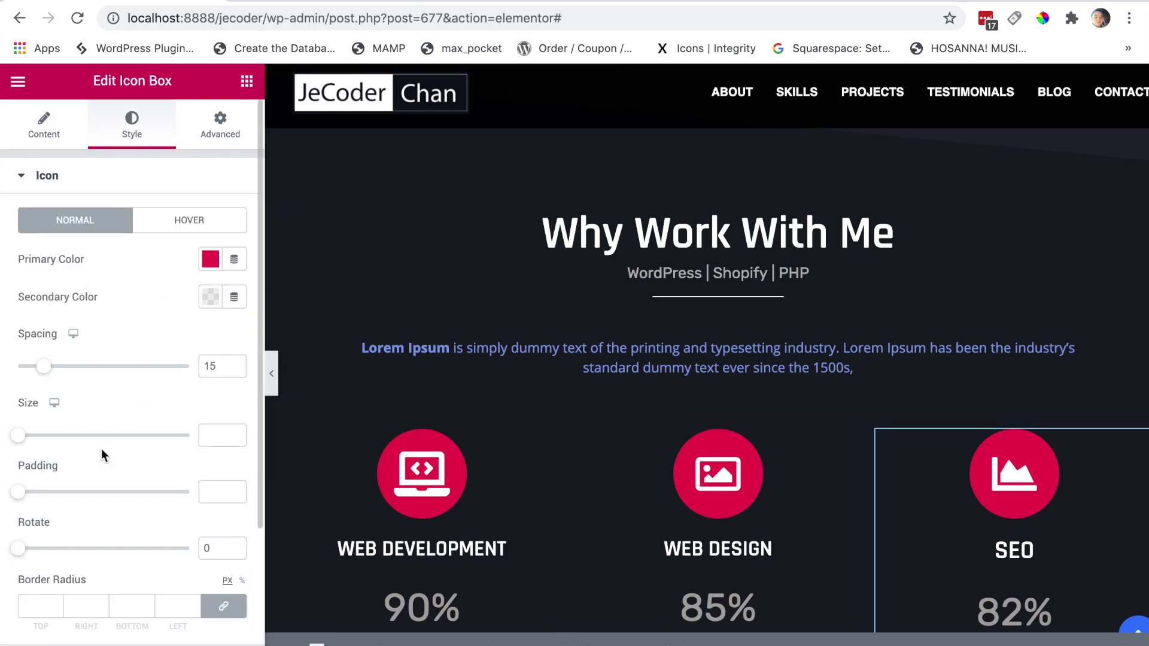
{"action": "left_click", "coordinate": [82, 180]}
{"action": "left_click", "coordinate": [112, 231]}
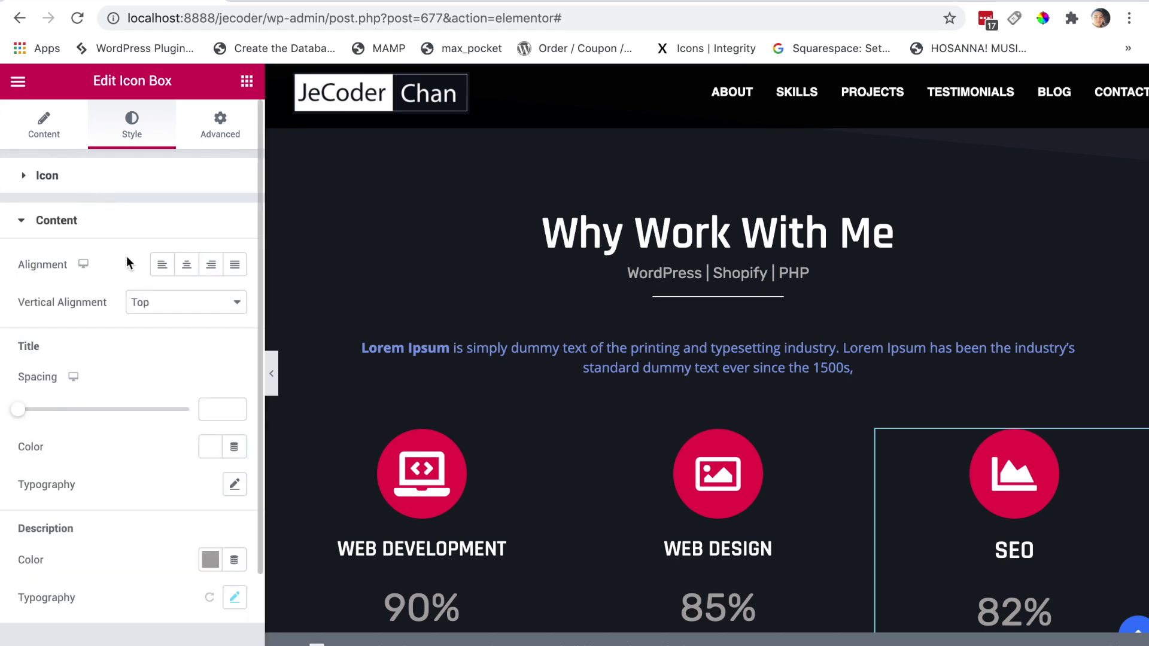
{"action": "left_click", "coordinate": [234, 484]}
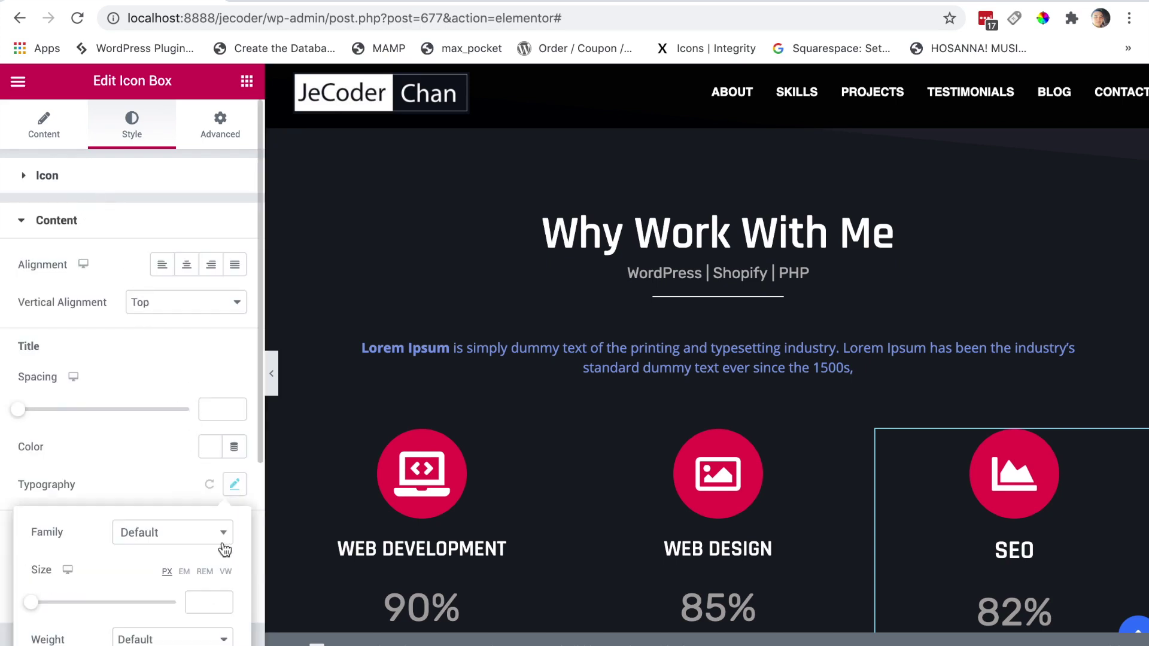
{"action": "left_click", "coordinate": [196, 600]}
{"action": "type", "text": "24"}
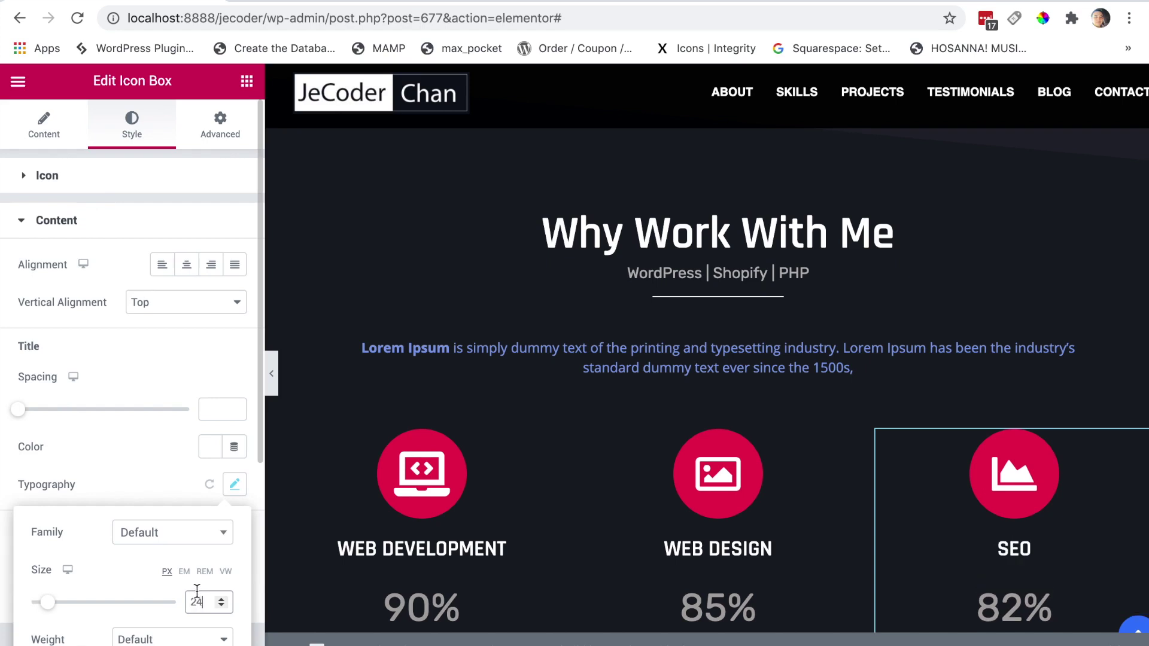
{"action": "left_click", "coordinate": [129, 453]}
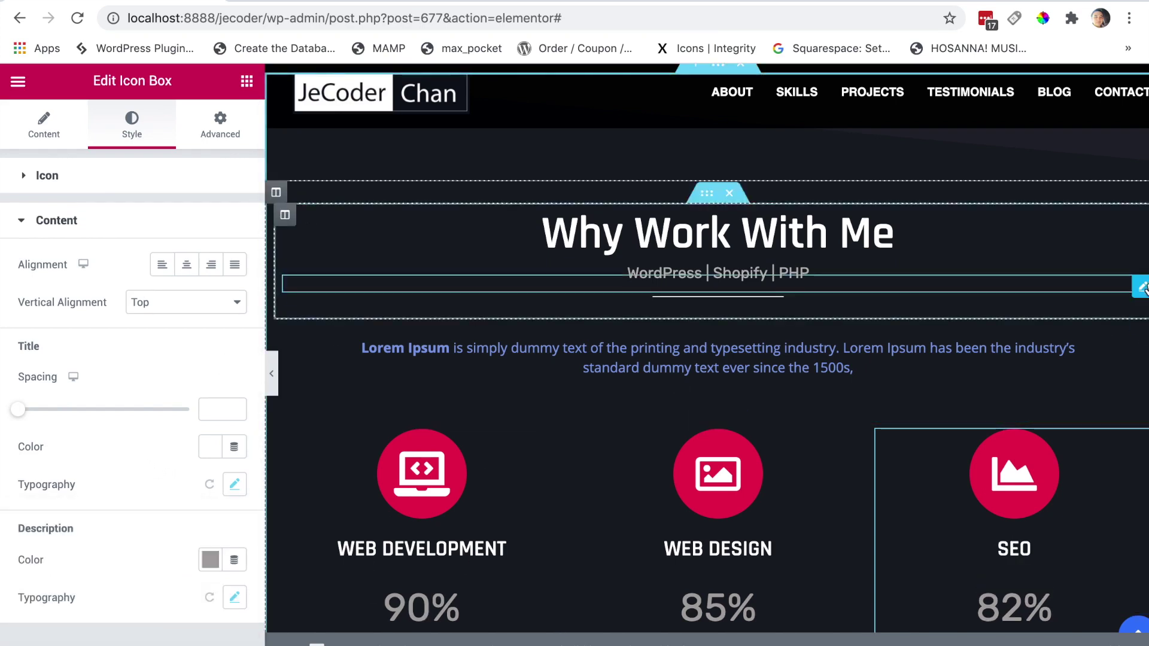
Check the section transition on the wpstarter reference page and add a Tilt bottom shape divider to the Why Work With Me section.
{"action": "scroll", "coordinate": [565, 128], "scroll_direction": "down", "scroll_amount": 1}
{"action": "scroll", "coordinate": [565, 129], "scroll_direction": "right", "scroll_amount": 1}
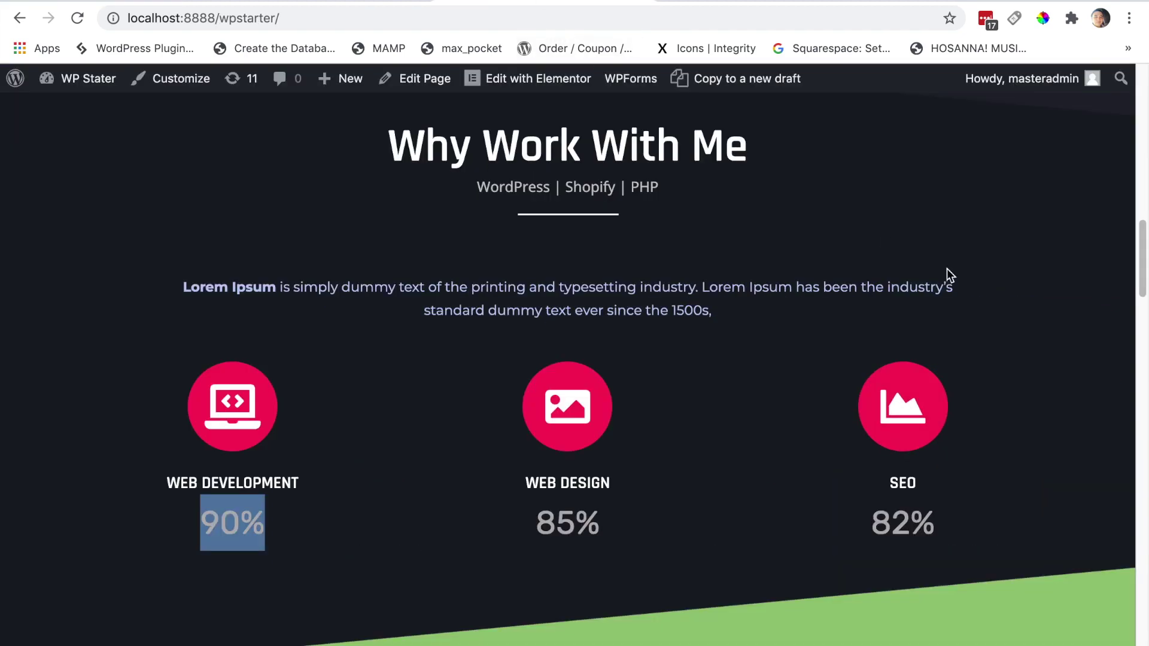
{"action": "left_click_drag", "start_coordinate": [1142, 306], "coordinate": [1142, 340]}
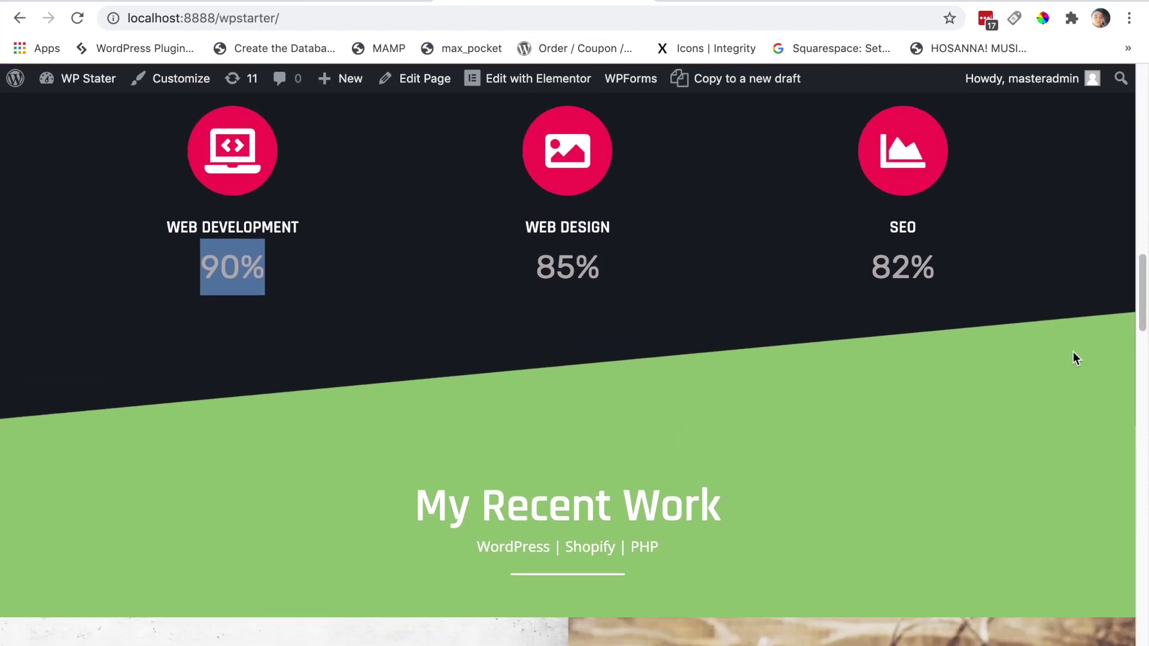
{"action": "mouse_move", "coordinate": [1143, 331]}
{"action": "left_mouse_down"}
{"action": "mouse_move", "coordinate": [1143, 232]}
{"action": "mouse_move", "coordinate": [1144, 327]}
{"action": "left_mouse_up"}
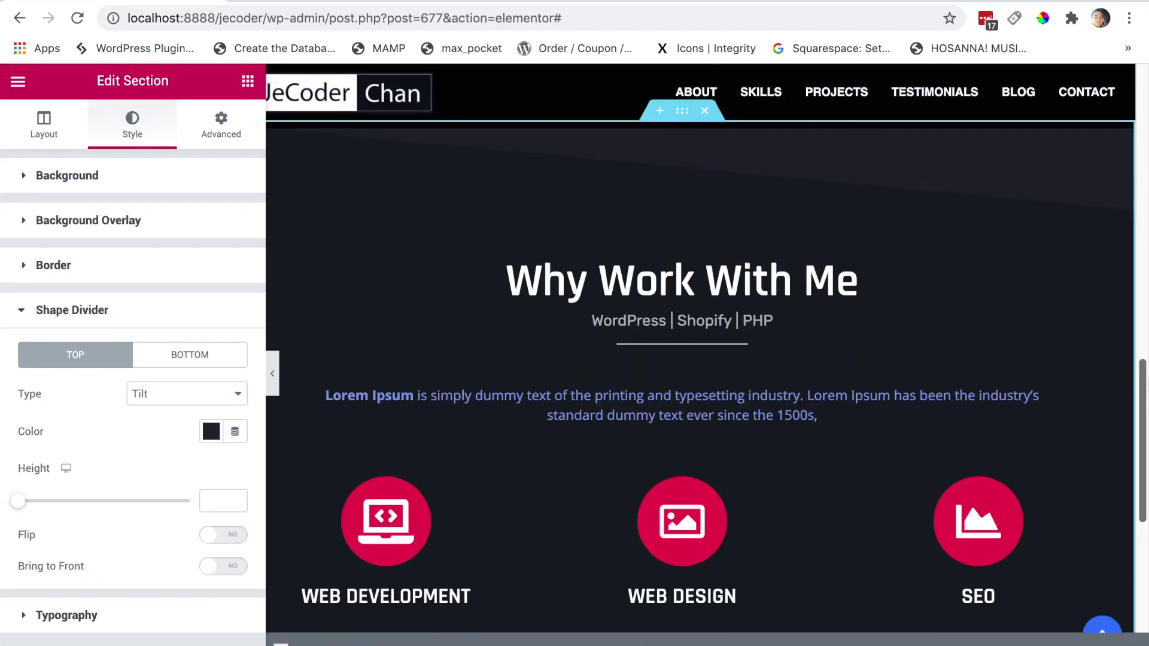
{"action": "scroll", "coordinate": [690, 376], "scroll_direction": "up", "scroll_amount": 4}
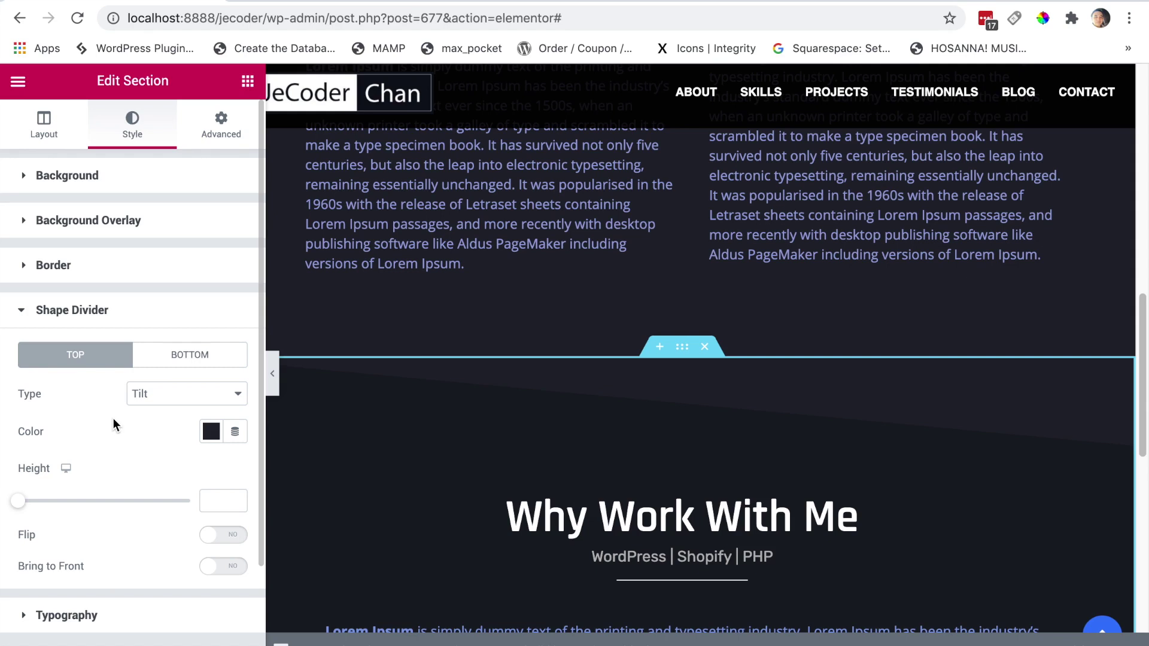
{"action": "left_click", "coordinate": [199, 357]}
{"action": "left_click", "coordinate": [208, 395]}
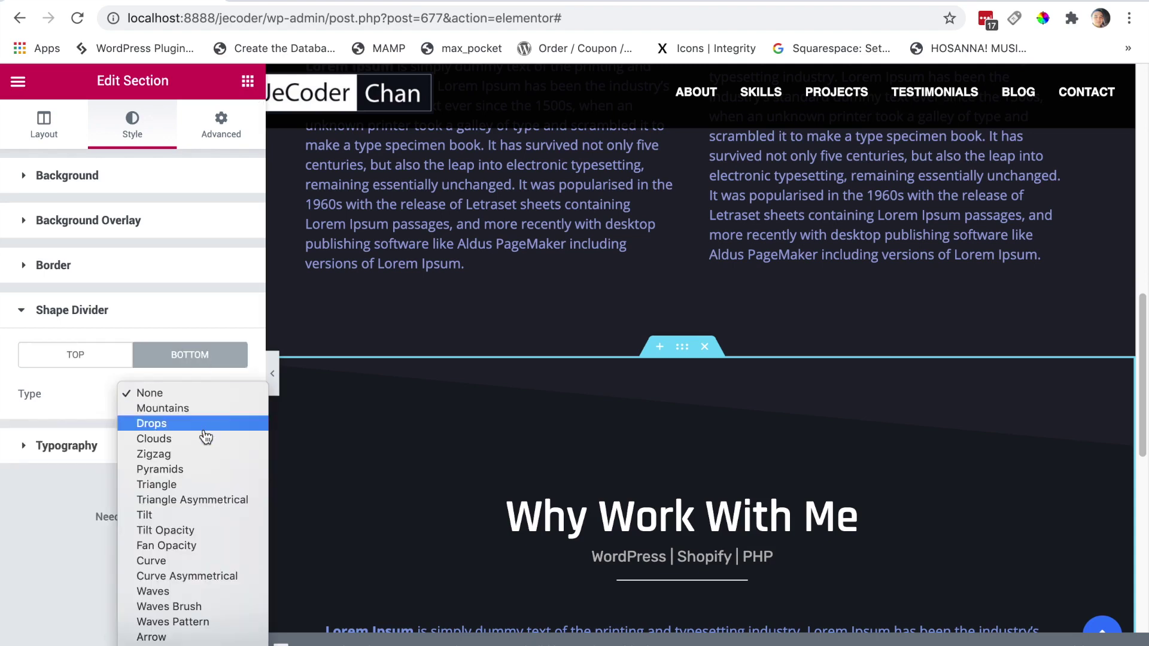
{"action": "left_click", "coordinate": [196, 516]}
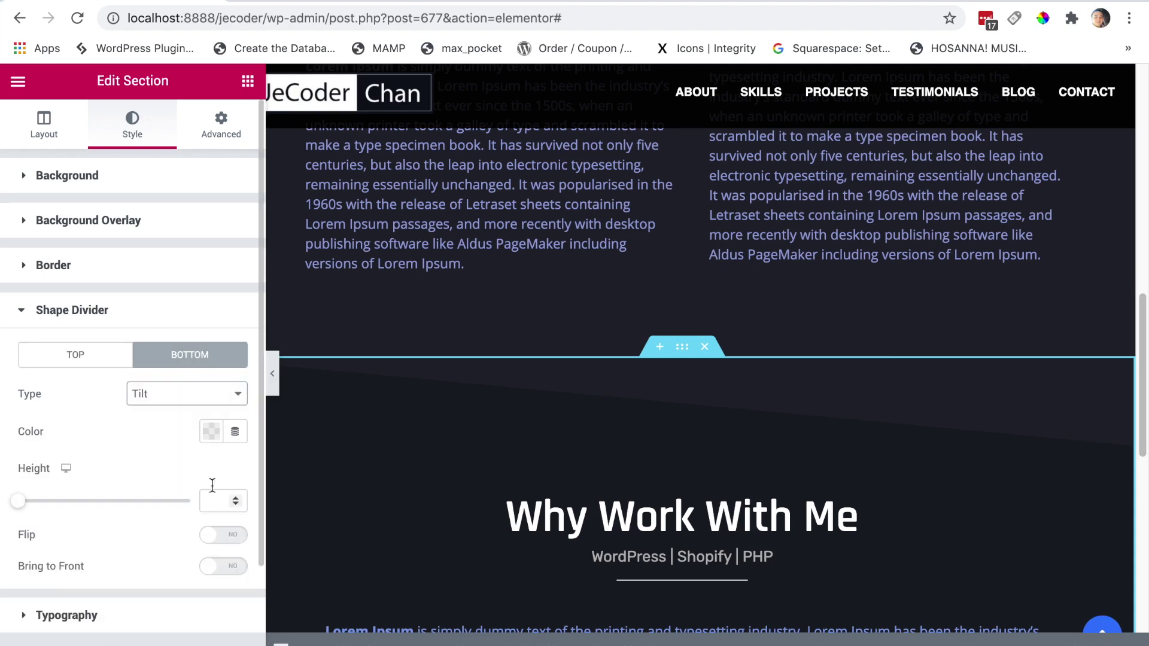
Sample the green My Recent Work background on the reference page and set the bottom shape divider's color to 96C577.
{"action": "left_click", "coordinate": [212, 432]}
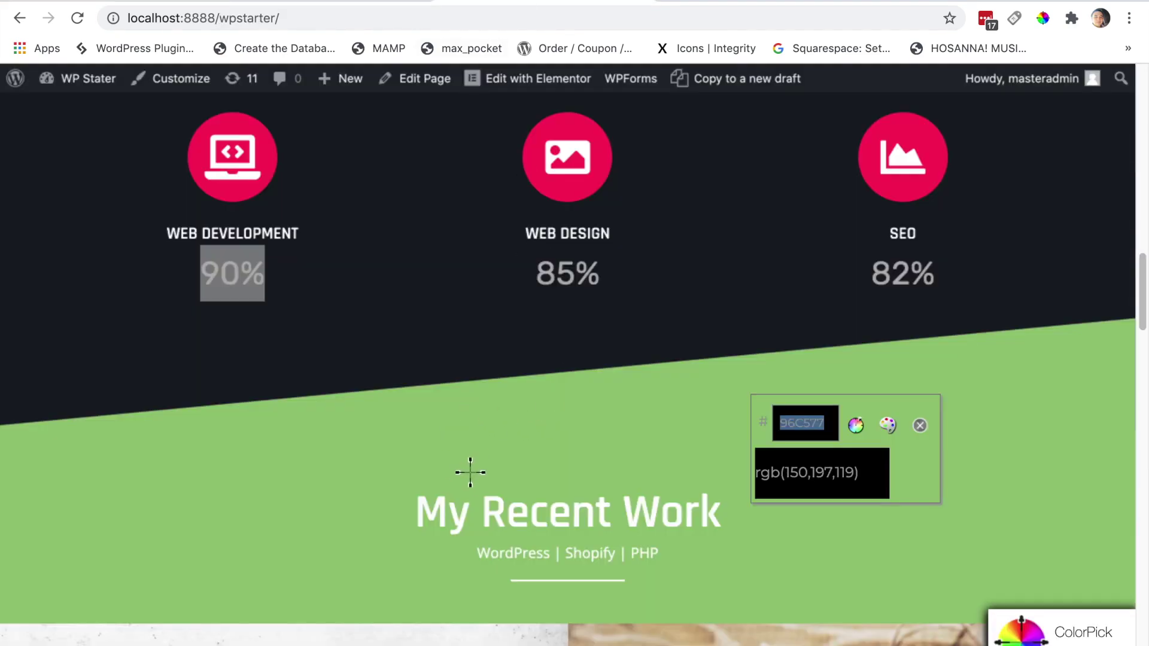
{"action": "left_click", "coordinate": [486, 445]}
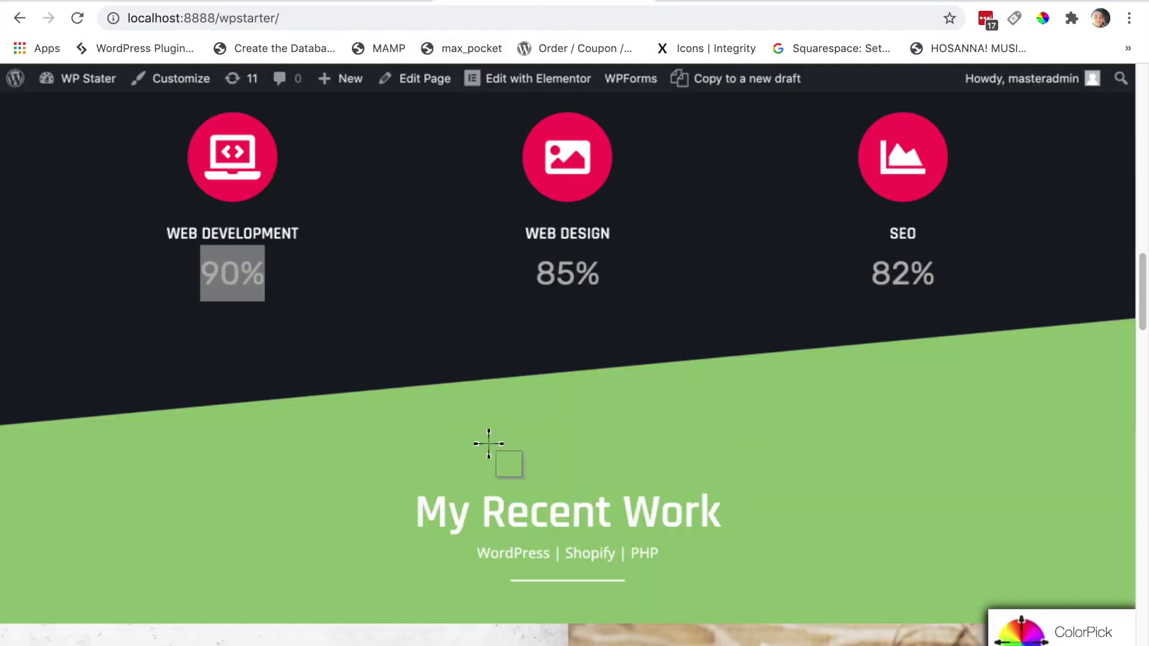
{"action": "left_click", "coordinate": [538, 480]}
{"action": "key", "text": "super+c"}
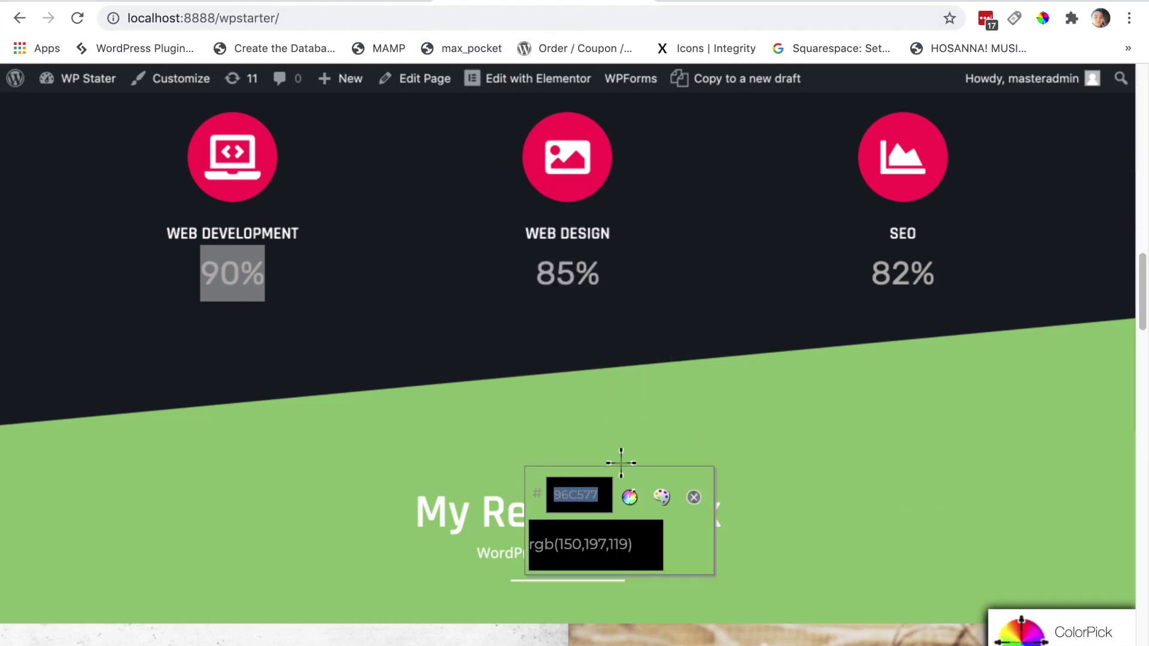
{"action": "key", "text": "ctrl+shift+Tab"}
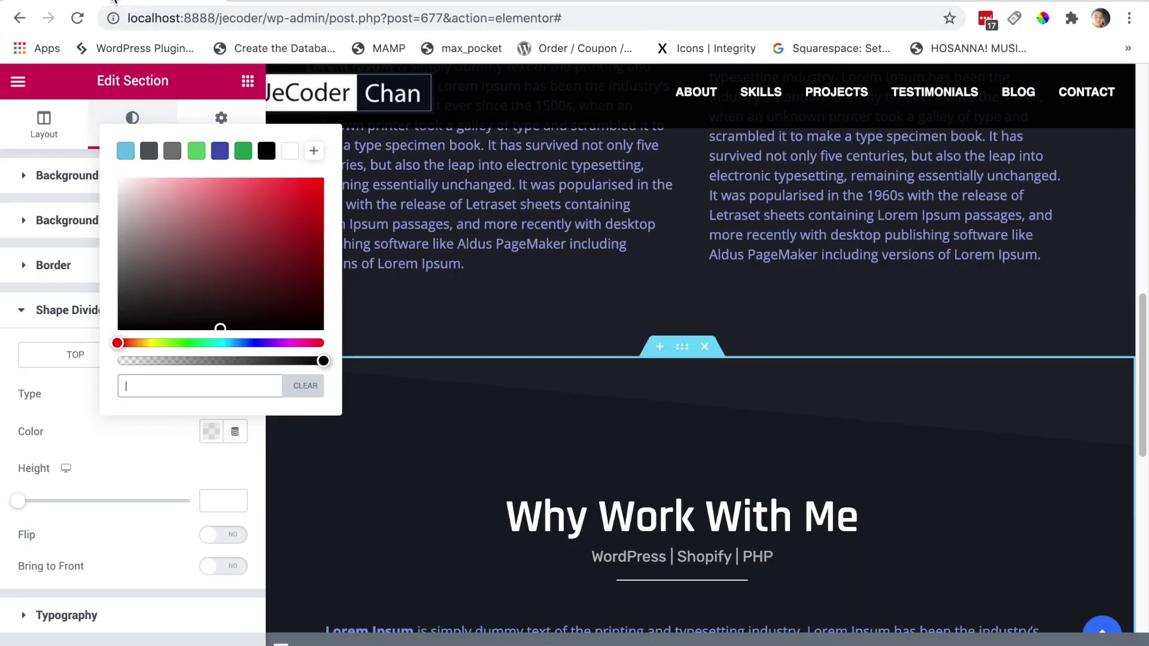
{"action": "left_click", "coordinate": [210, 388]}
{"action": "key", "text": "super+v"}
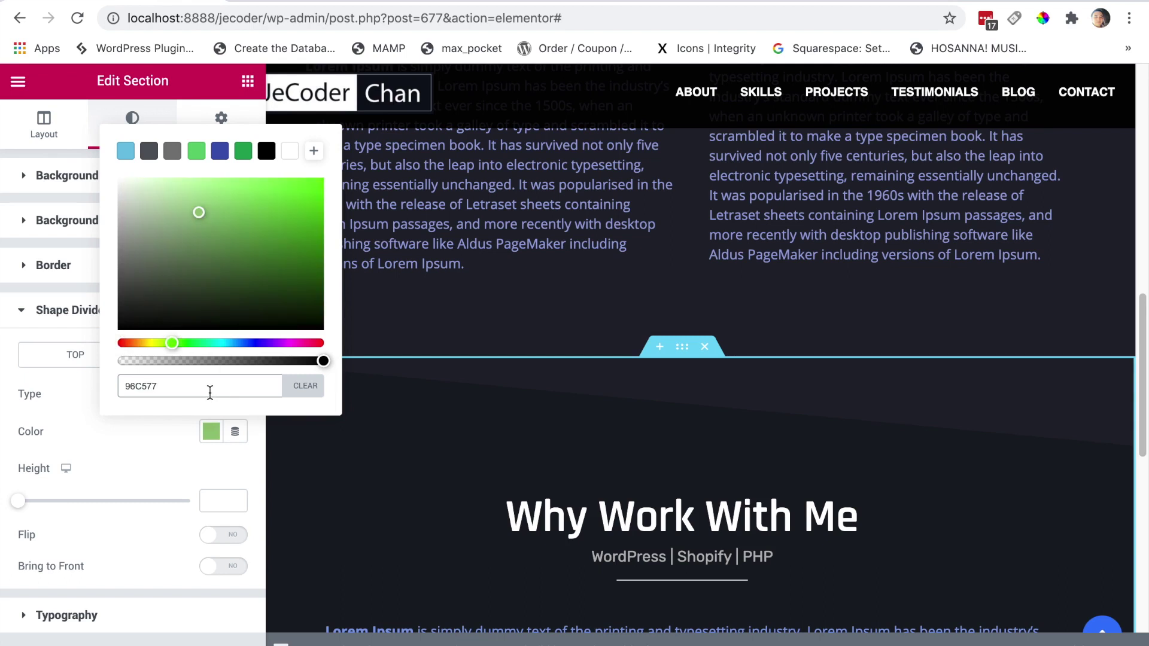
{"action": "left_click", "coordinate": [659, 413]}
Flip the green bottom shape divider of the Why Work With Me section.
{"action": "scroll", "coordinate": [1144, 439], "scroll_direction": "down", "scroll_amount": 1}
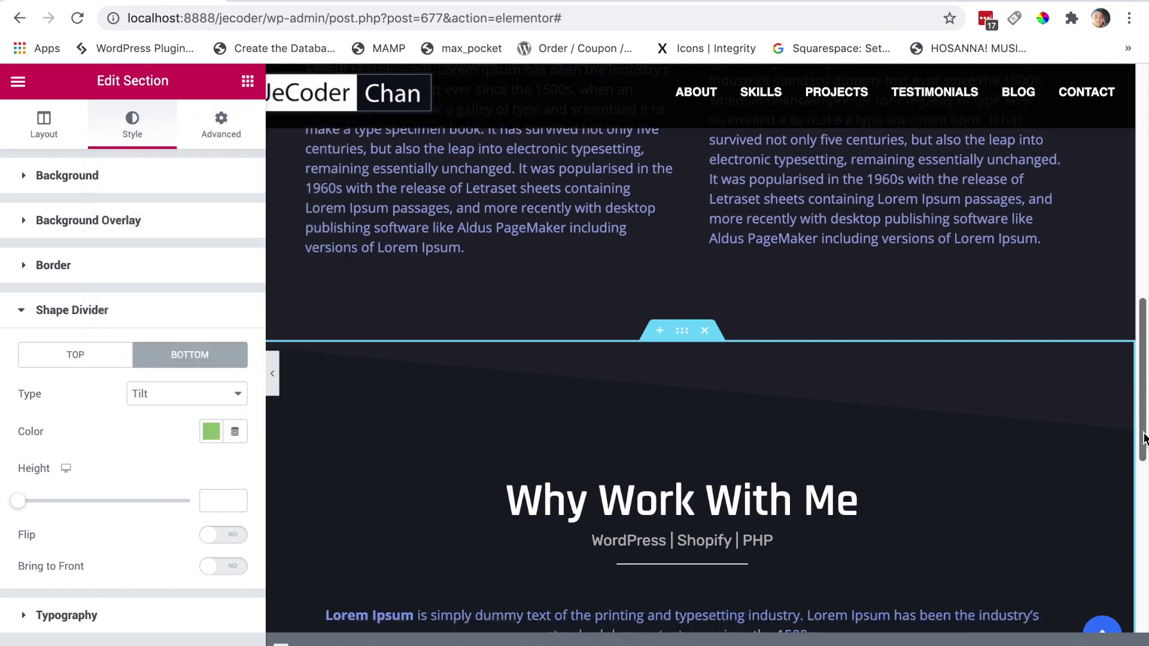
{"action": "scroll", "coordinate": [1144, 439], "scroll_direction": "down", "scroll_amount": 10}
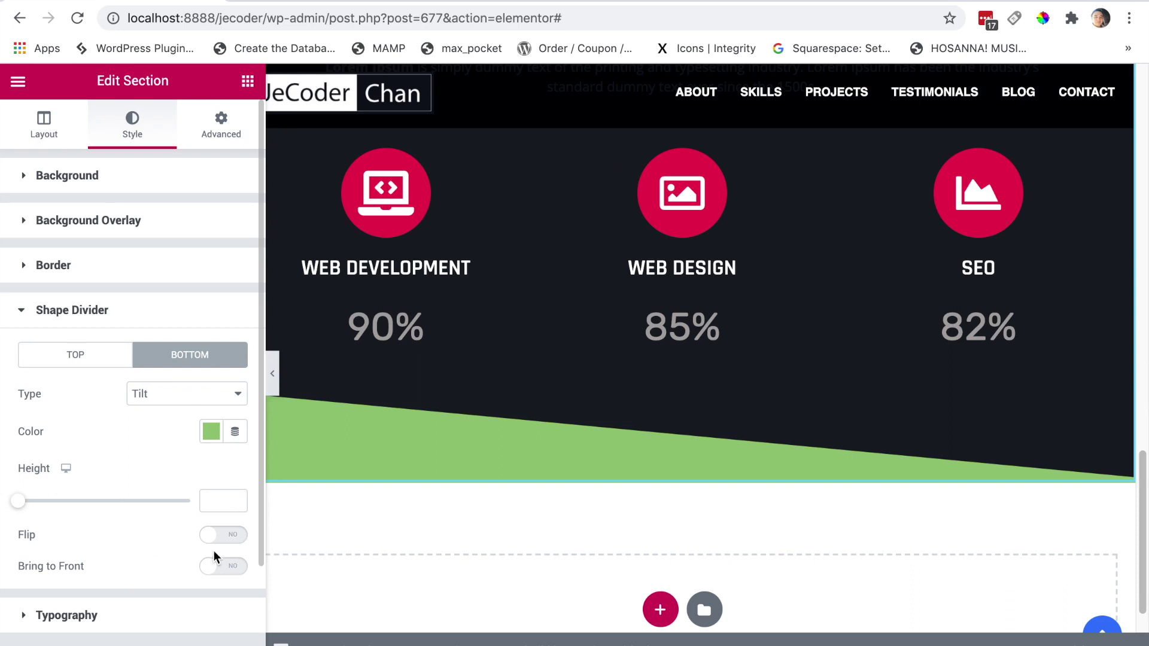
{"action": "left_click", "coordinate": [226, 541]}
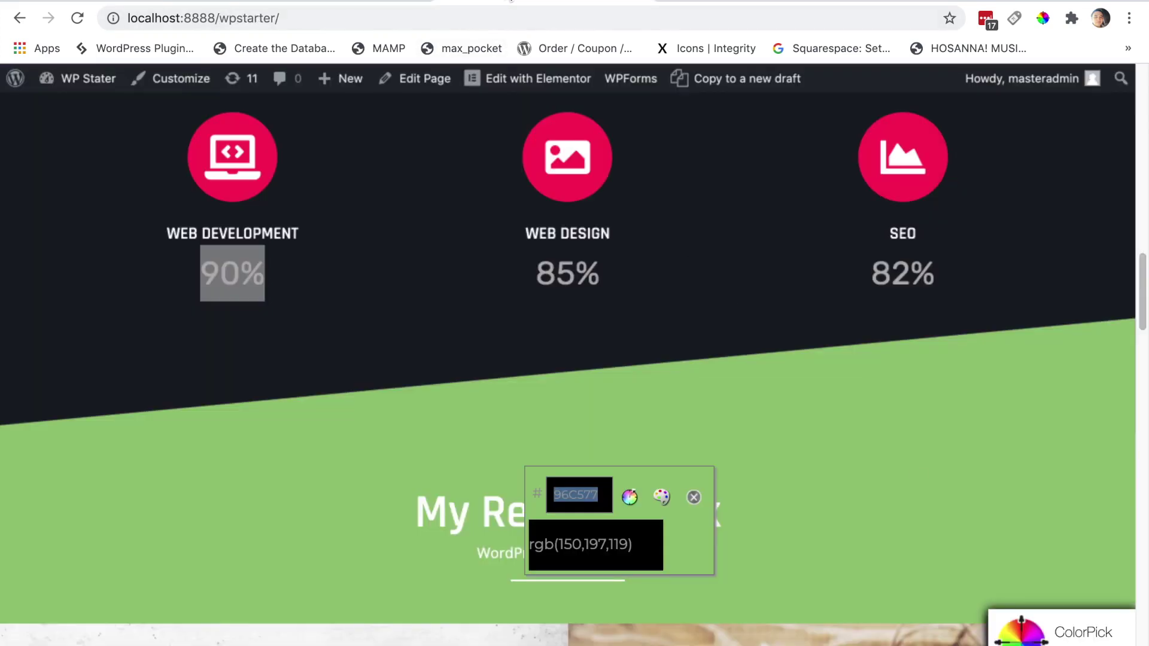
Close the color sampler on the reference page and add a new single-column section below the Why Work With Me section.
{"action": "left_click", "coordinate": [694, 497]}
{"action": "left_click_drag", "start_coordinate": [1144, 309], "coordinate": [1146, 338]}
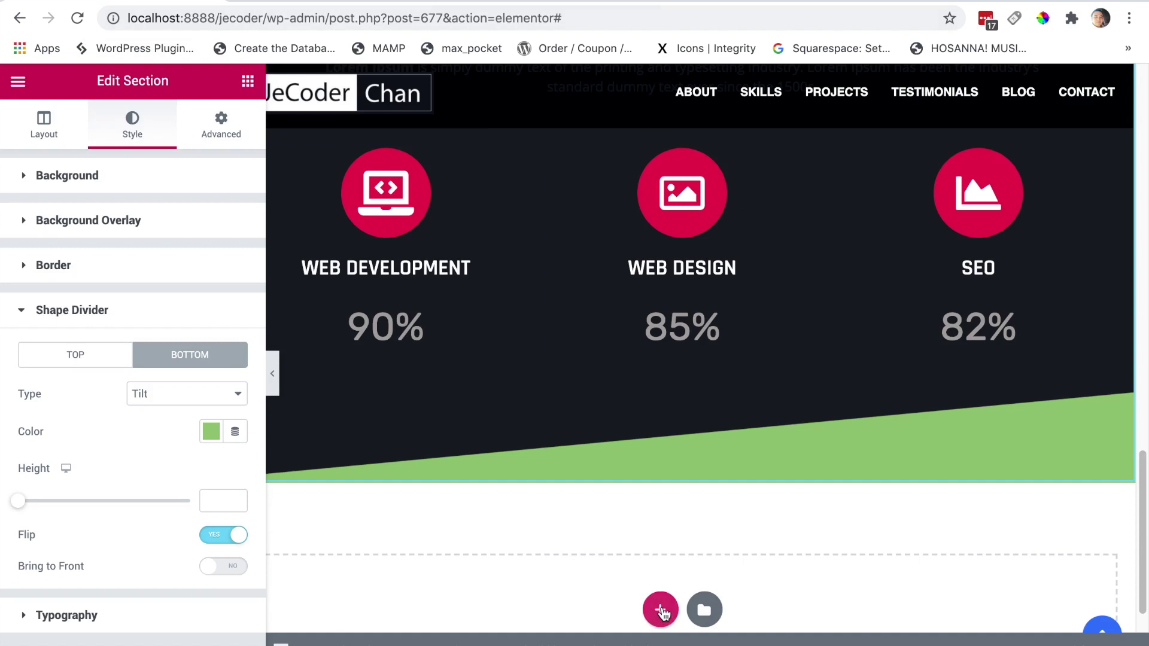
{"action": "left_click", "coordinate": [661, 608]}
{"action": "scroll", "coordinate": [718, 419], "scroll_direction": "down", "scroll_amount": 5}
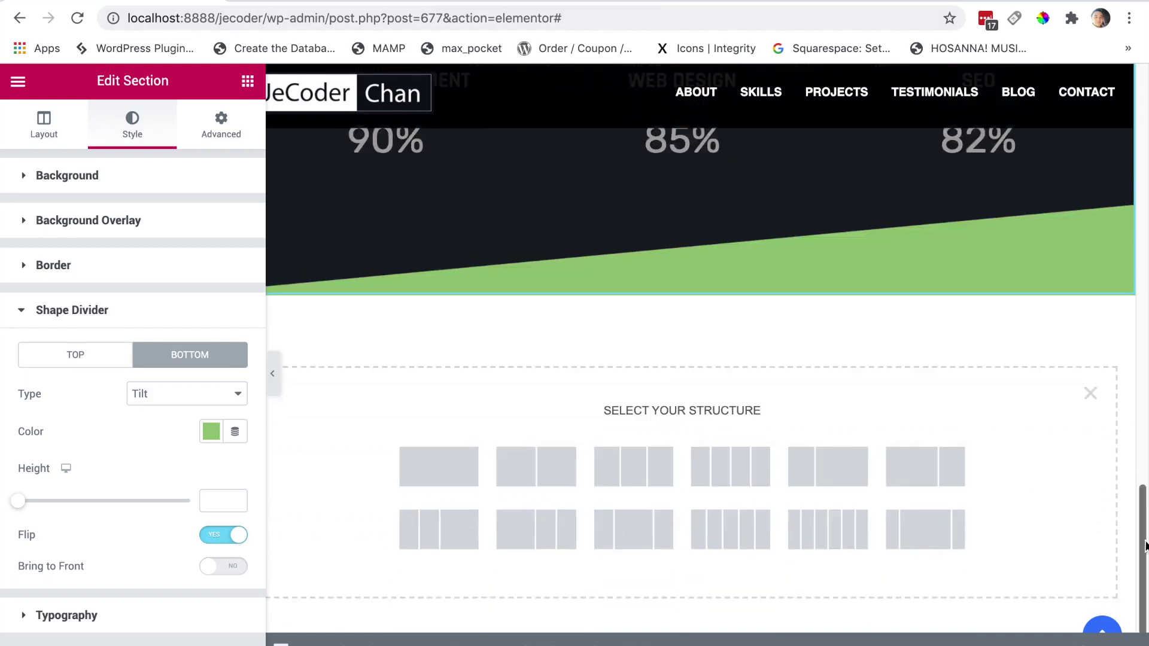
{"action": "left_click", "coordinate": [444, 377]}
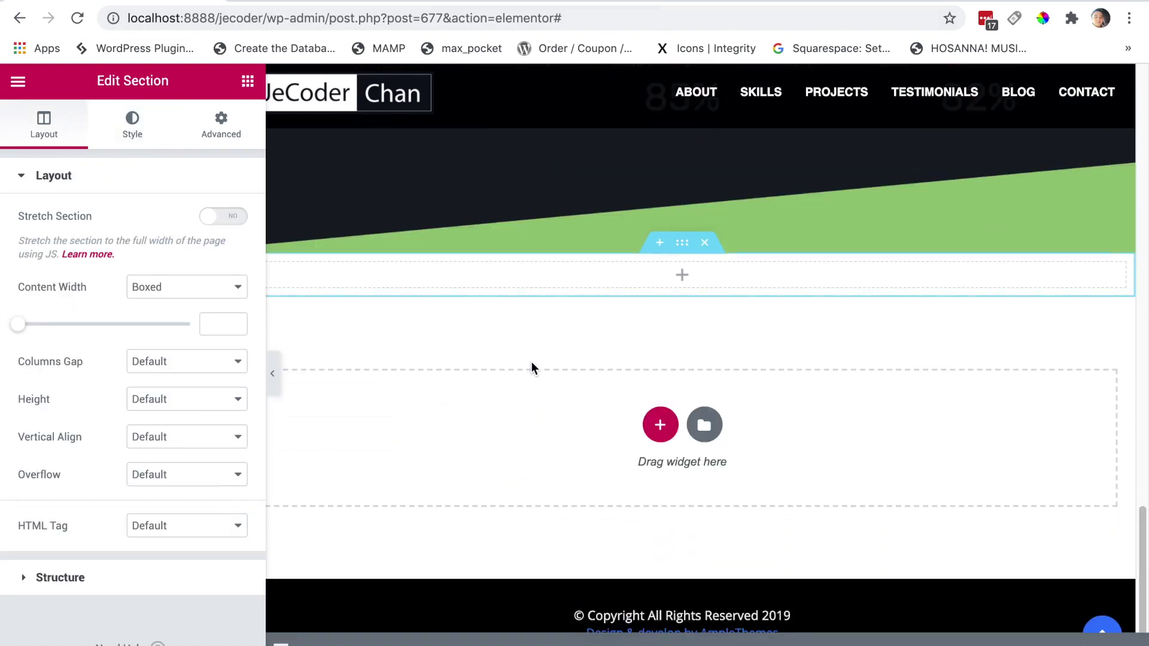
Give the new empty section a classic background in color 96C577.
{"action": "left_click", "coordinate": [133, 123]}
{"action": "left_click", "coordinate": [163, 259]}
{"action": "left_click", "coordinate": [211, 301]}
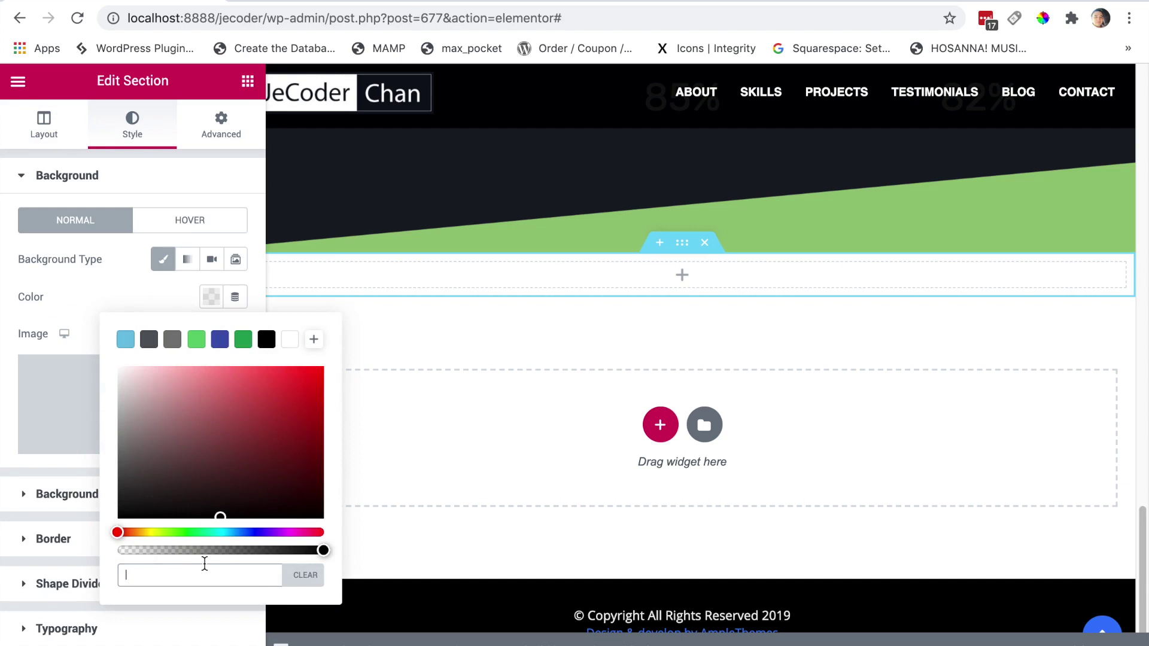
{"action": "key", "text": "super+v"}
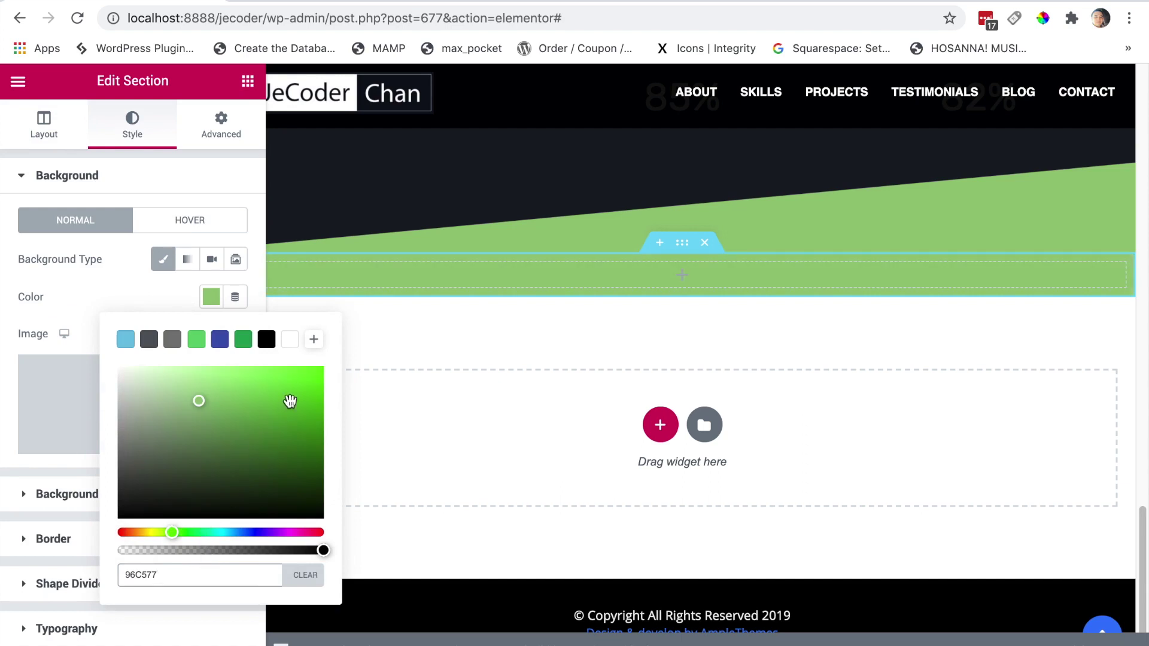
{"action": "left_click", "coordinate": [95, 293]}
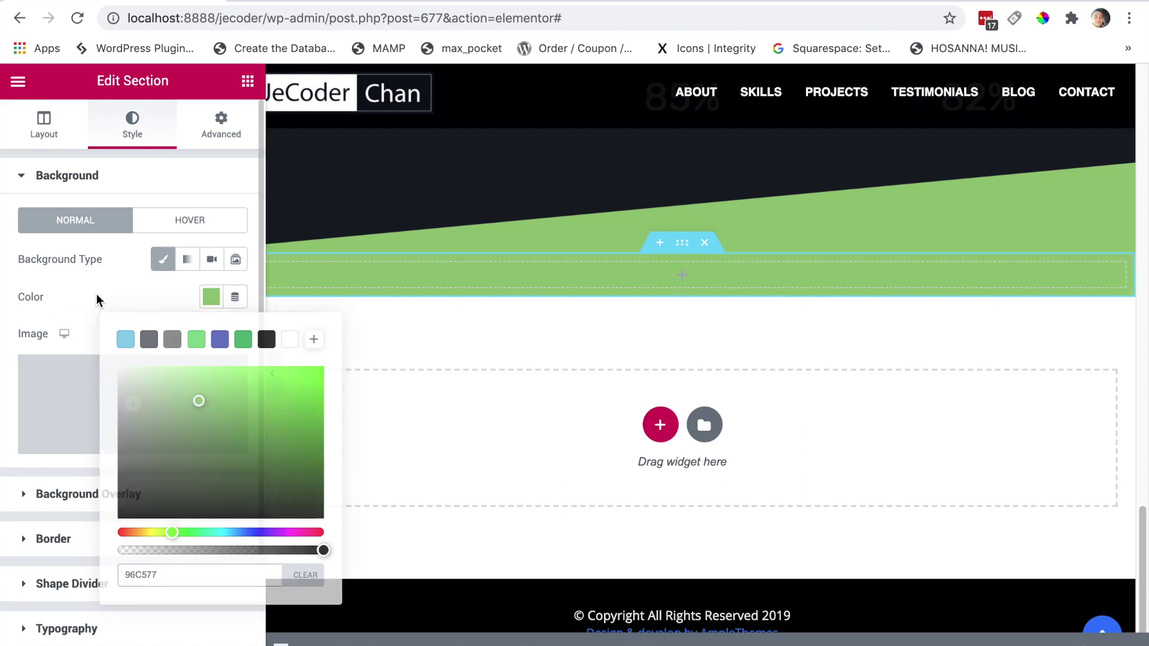
Unlink the green section's padding values and set the top and bottom padding to 65 px.
{"action": "left_click", "coordinate": [221, 129]}
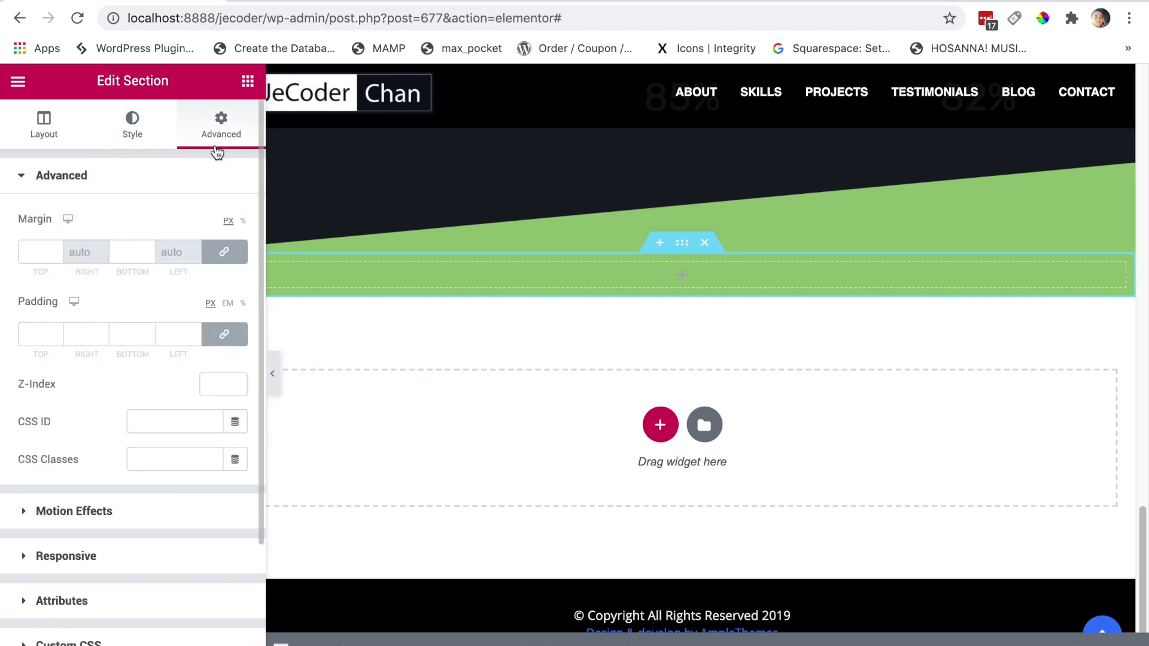
{"action": "left_click", "coordinate": [224, 335]}
{"action": "left_click", "coordinate": [26, 334]}
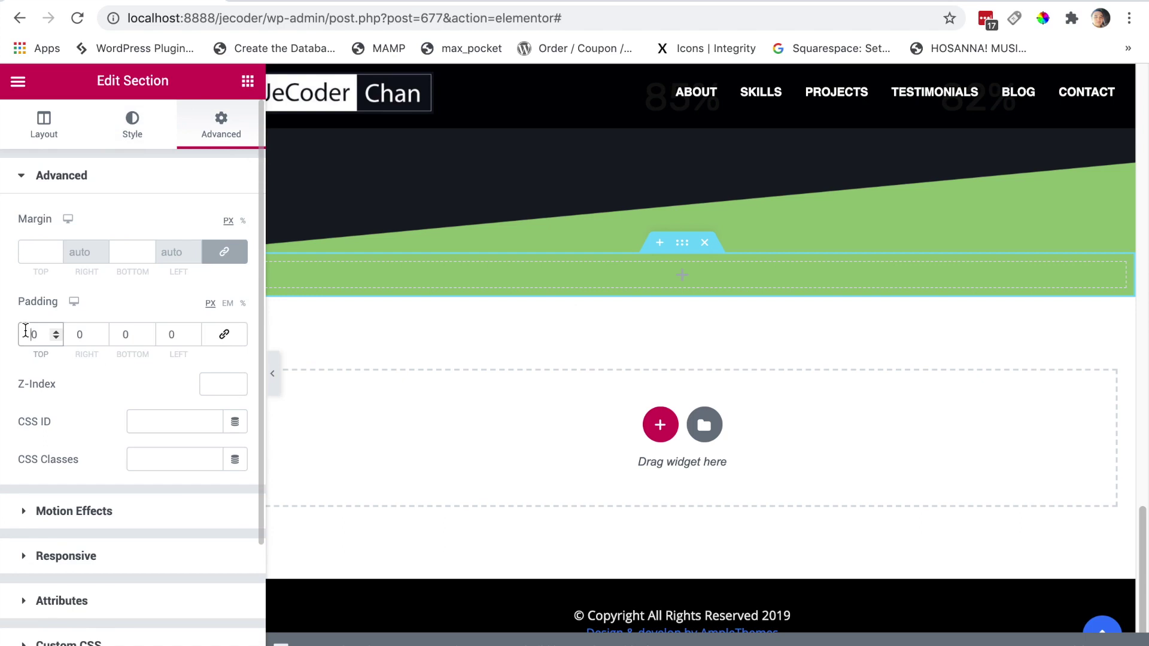
{"action": "type", "text": "65"}
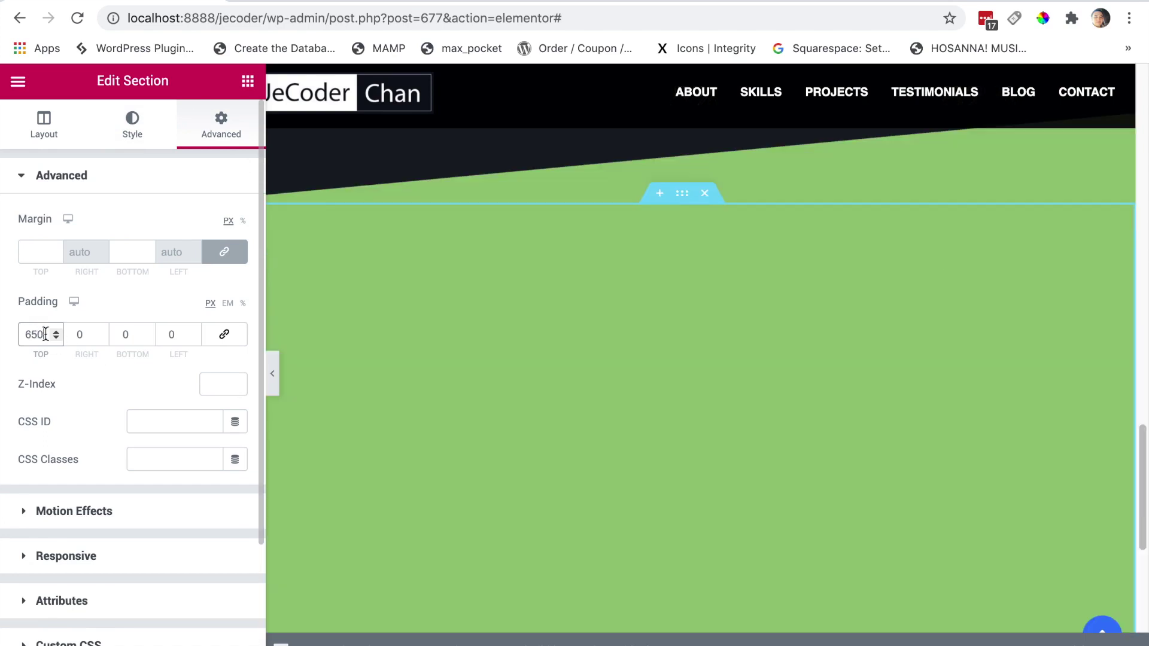
{"action": "key", "text": "Delete"}
{"action": "left_click", "coordinate": [120, 334]}
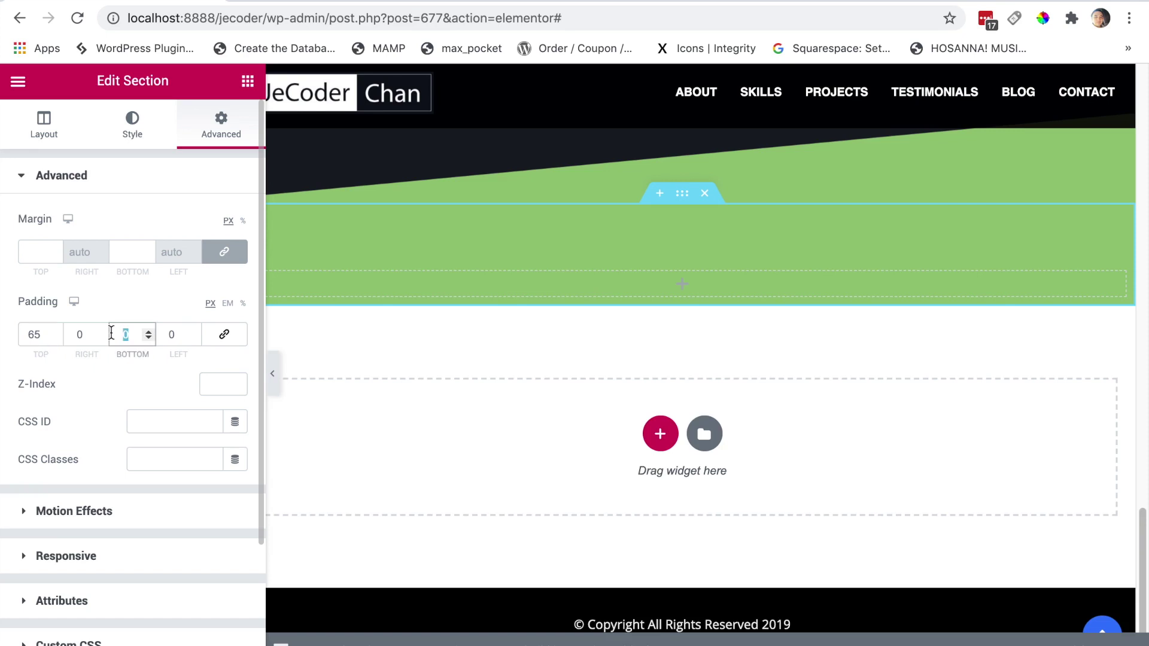
{"action": "type", "text": "65"}
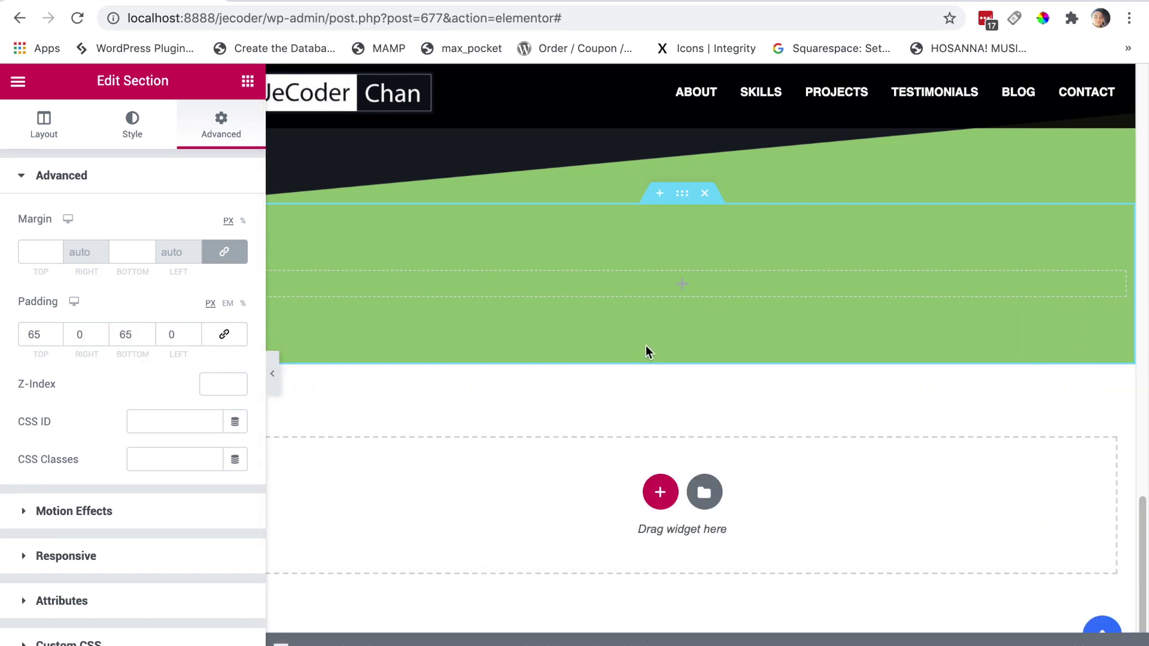
Duplicate the Why Work With Me heading inner section and move the copy into the empty green section.
{"action": "left_click_drag", "start_coordinate": [1141, 544], "coordinate": [1144, 390]}
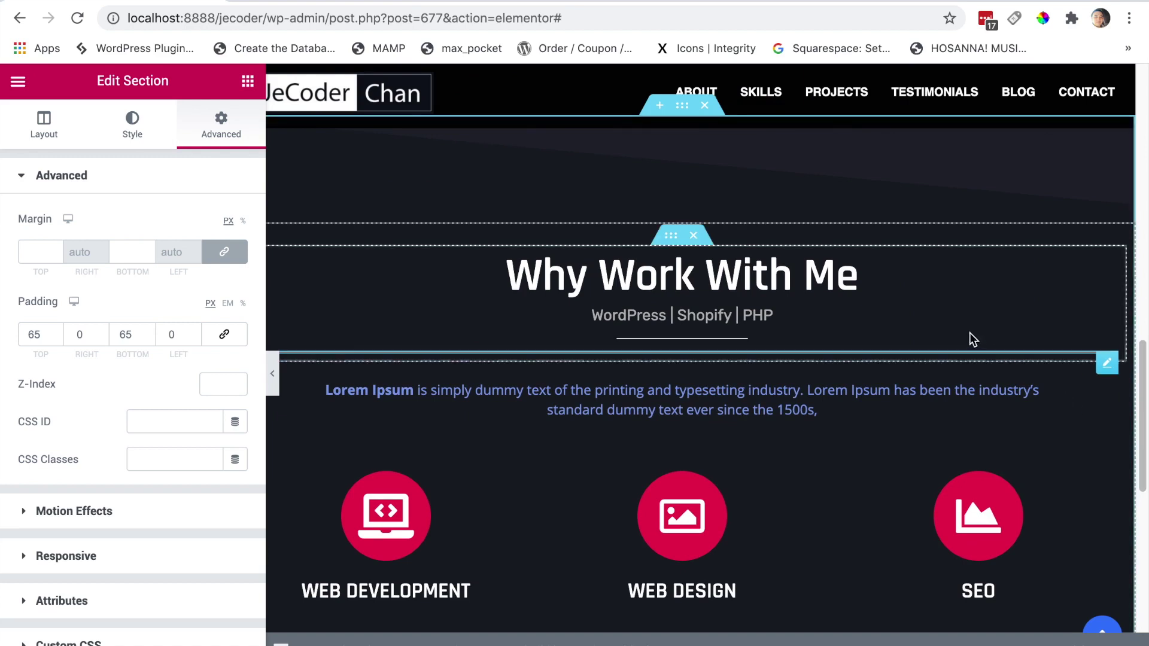
{"action": "right_click", "coordinate": [671, 241]}
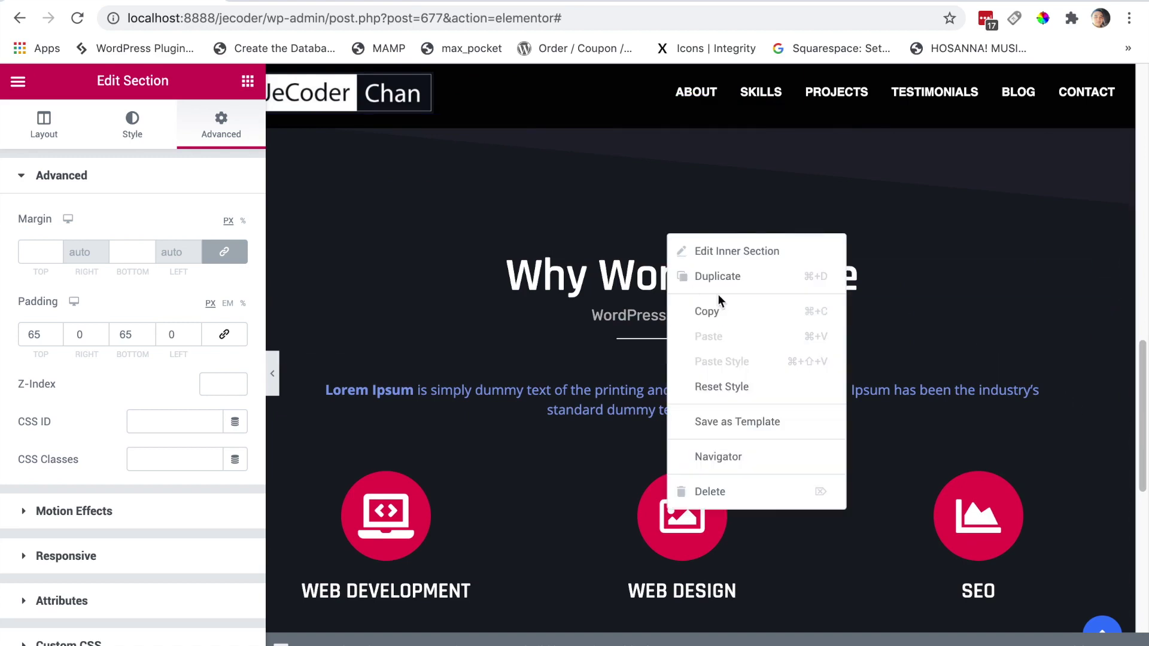
{"action": "left_click", "coordinate": [721, 277]}
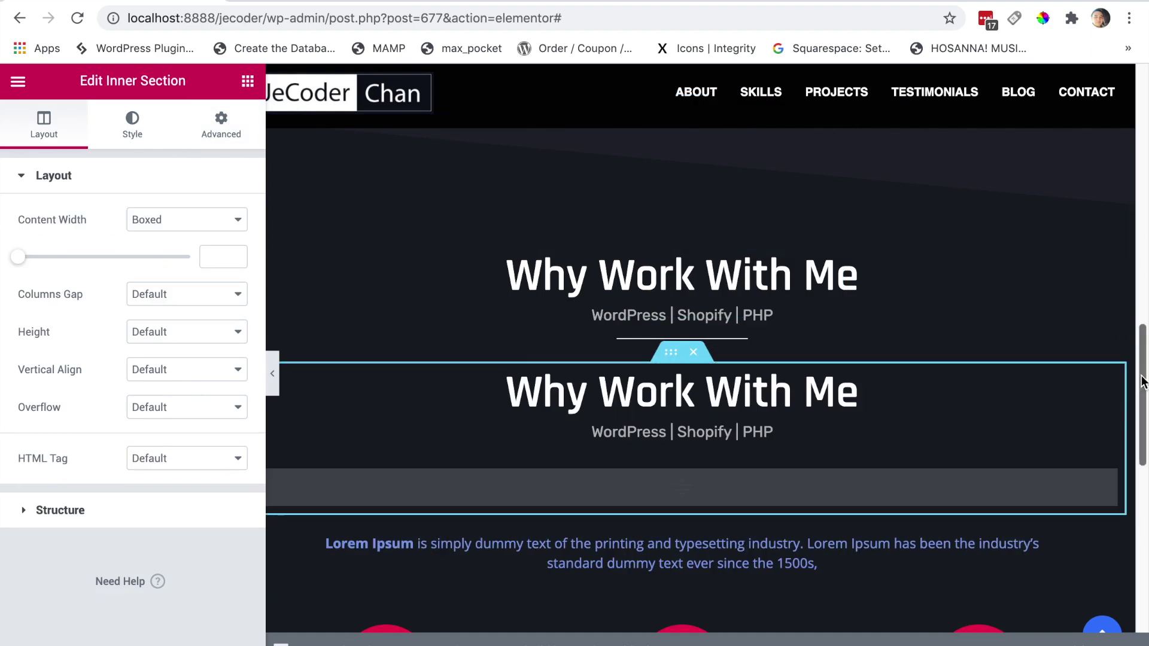
{"action": "scroll", "coordinate": [1077, 365], "scroll_direction": "down", "scroll_amount": 3}
{"action": "left_click_drag", "start_coordinate": [675, 172], "coordinate": [693, 228]}
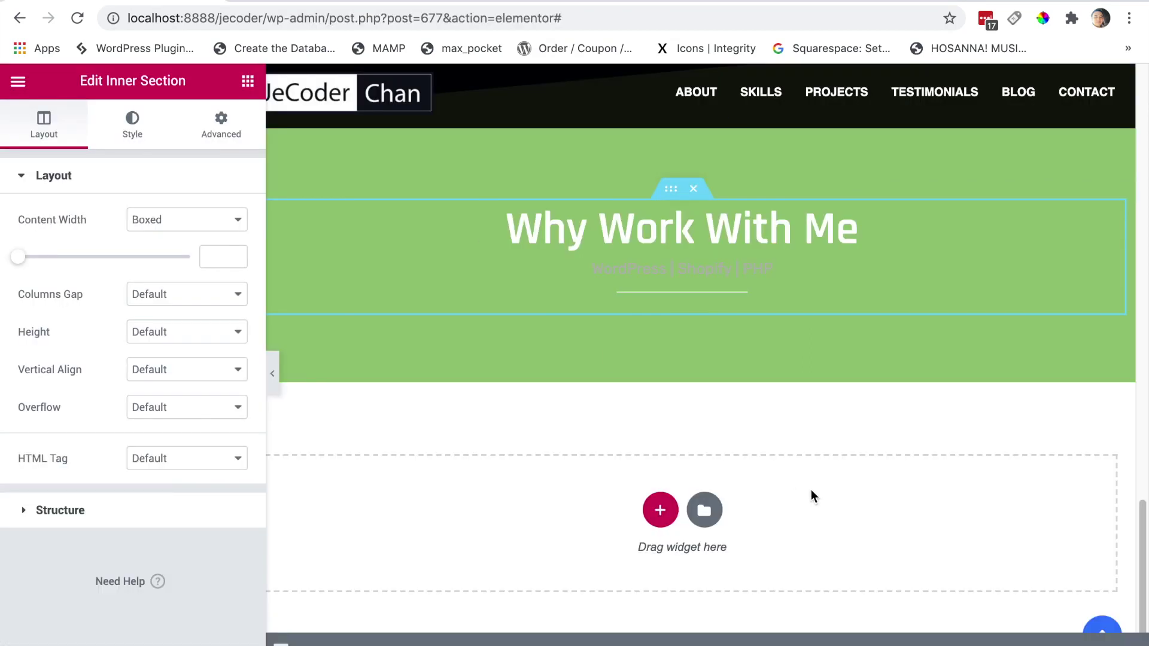
Change the title of the copied heading in the green section to My Recent Work.
{"action": "left_click", "coordinate": [324, 275]}
{"action": "left_click", "coordinate": [151, 251]}
{"action": "key", "text": "super+a"}
{"action": "type", "text": "My Recent Work"}
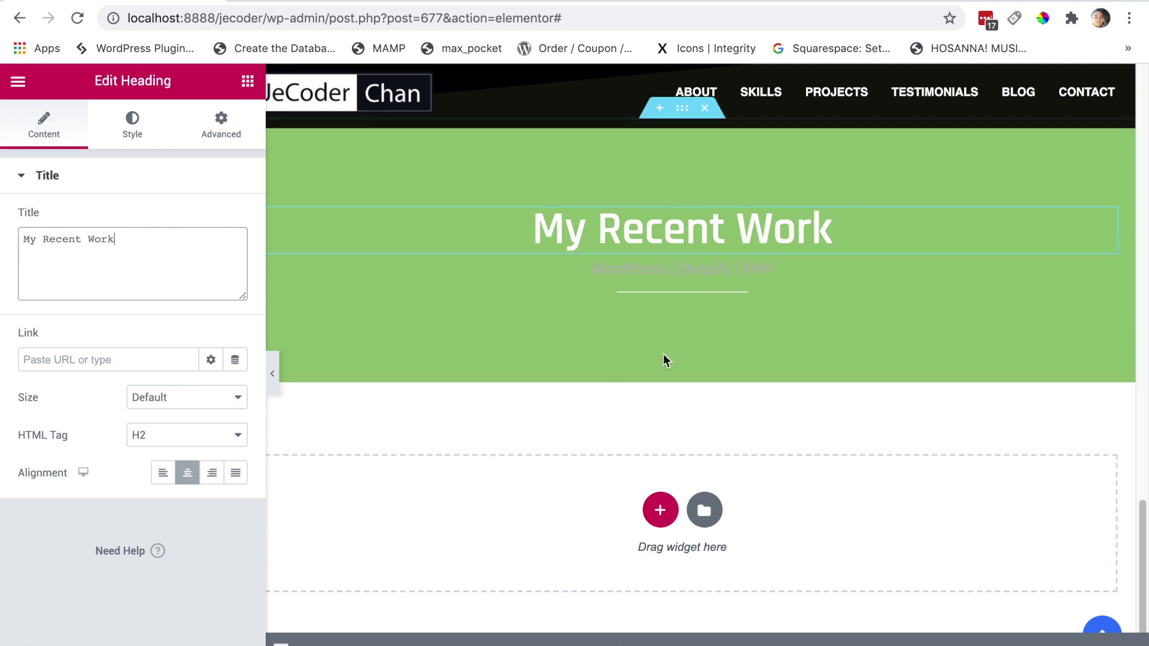
Set the text color of the WordPress | Shopify | PHP line under the My Recent Work heading to white, #FFFFFF.
{"action": "left_click", "coordinate": [739, 267]}
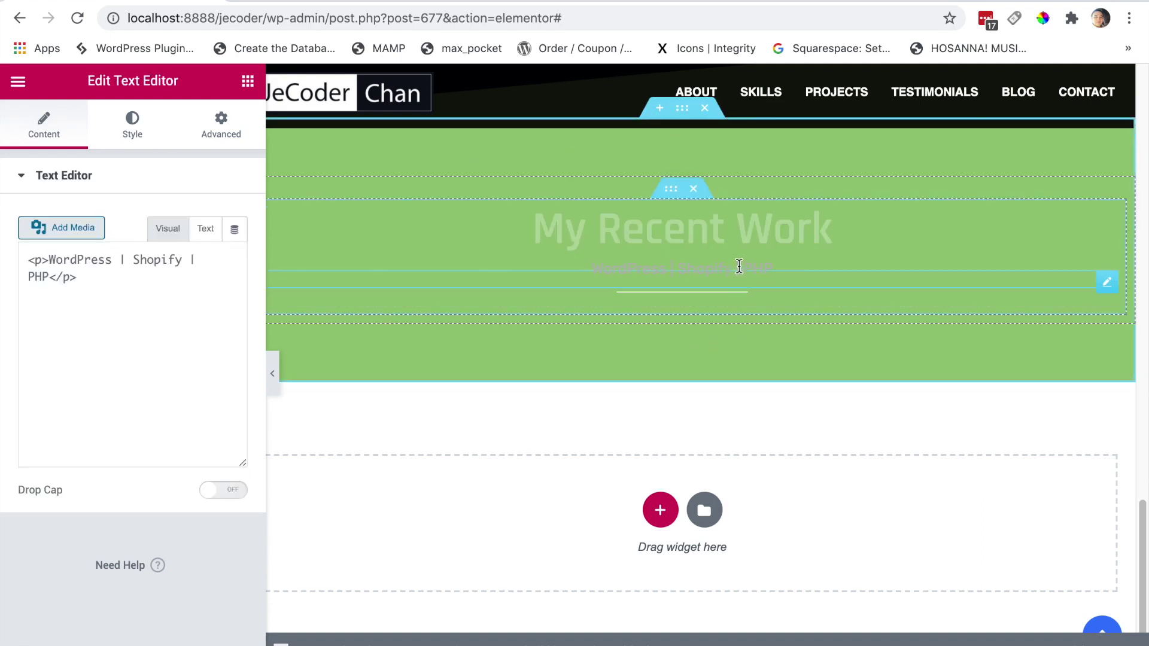
{"action": "left_click", "coordinate": [132, 123]}
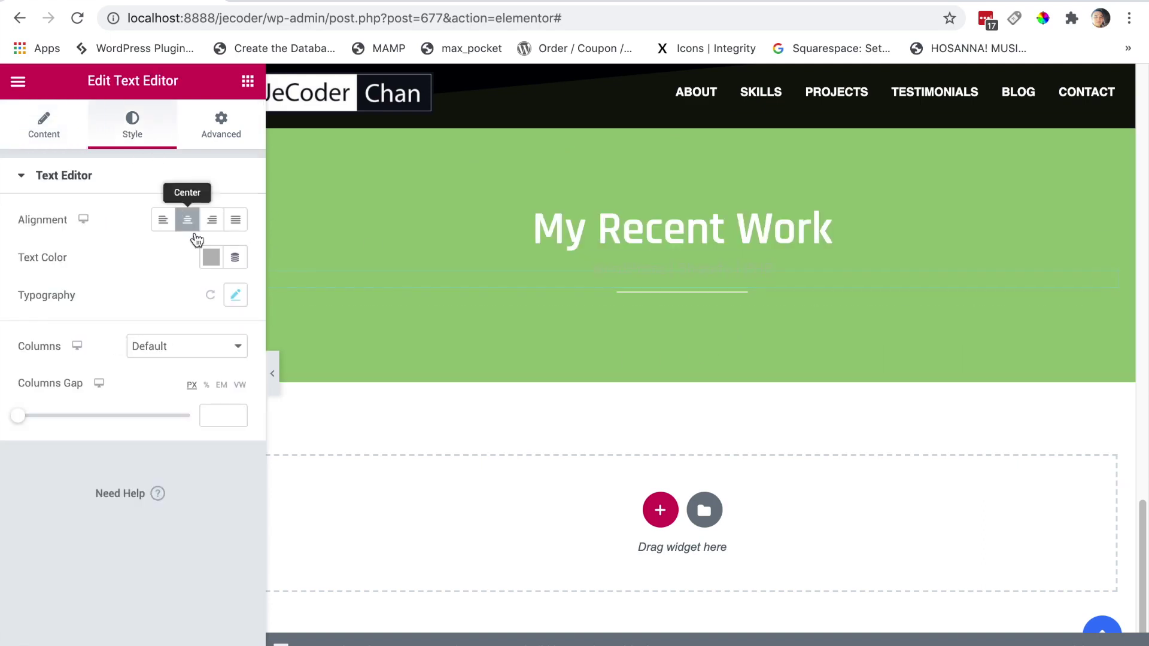
{"action": "left_click", "coordinate": [211, 257]}
{"action": "left_click", "coordinate": [289, 300]}
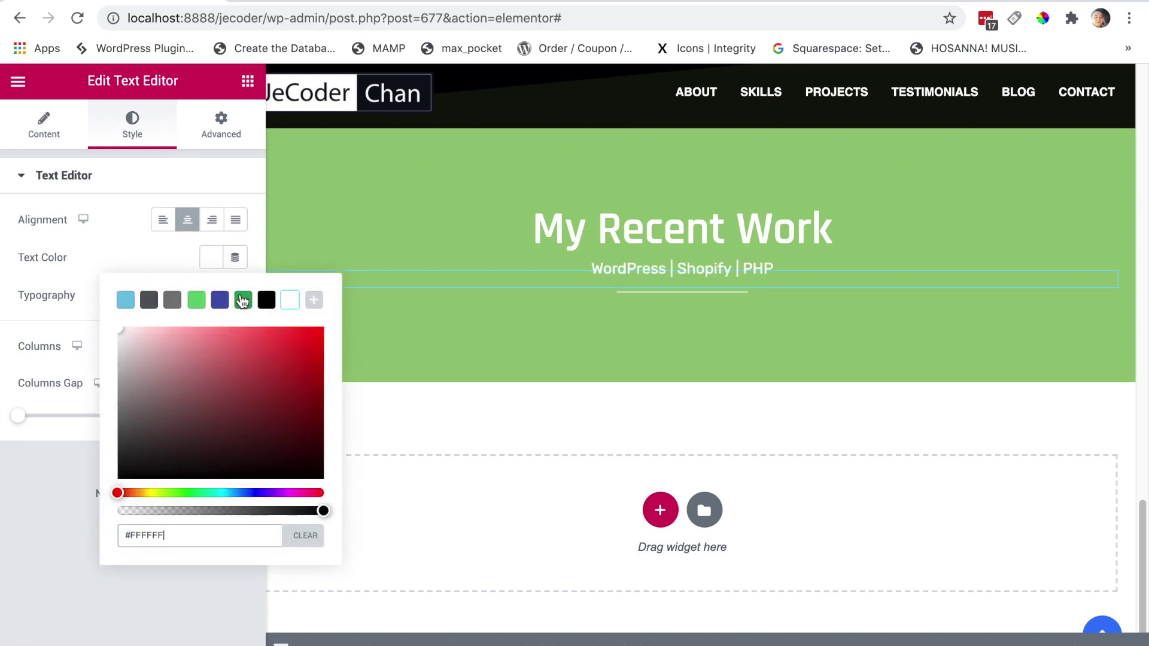
{"action": "left_click", "coordinate": [134, 249]}
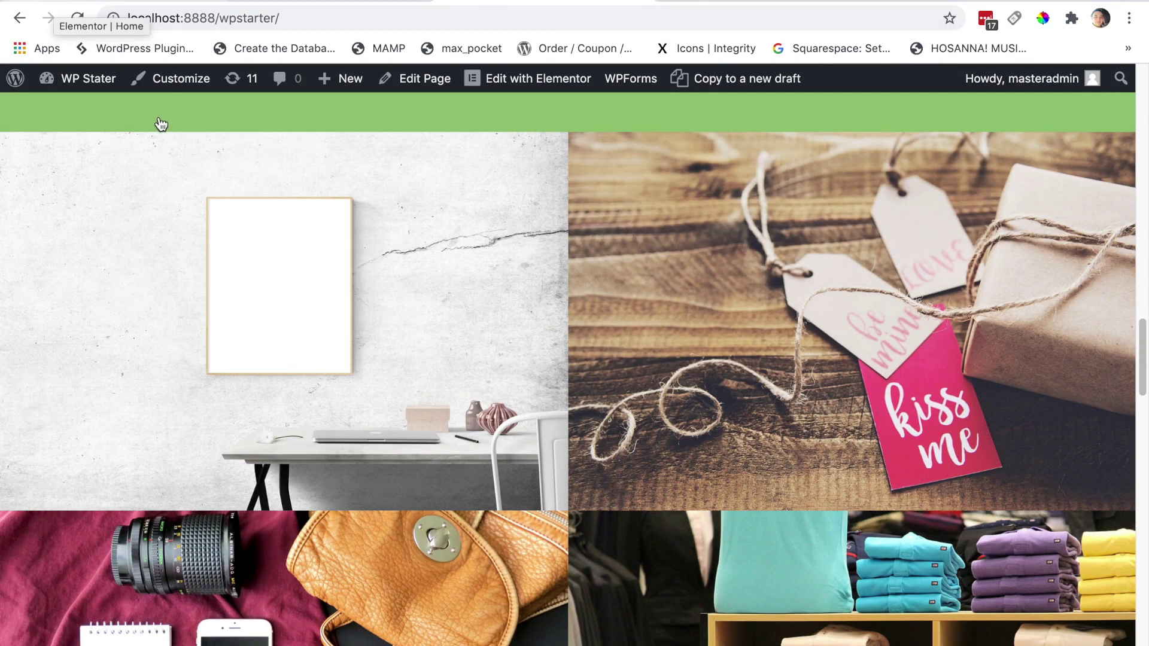
Examine the reference page's gallery by stepping through its images in the lightbox and closing it.
{"action": "left_click", "coordinate": [256, 290]}
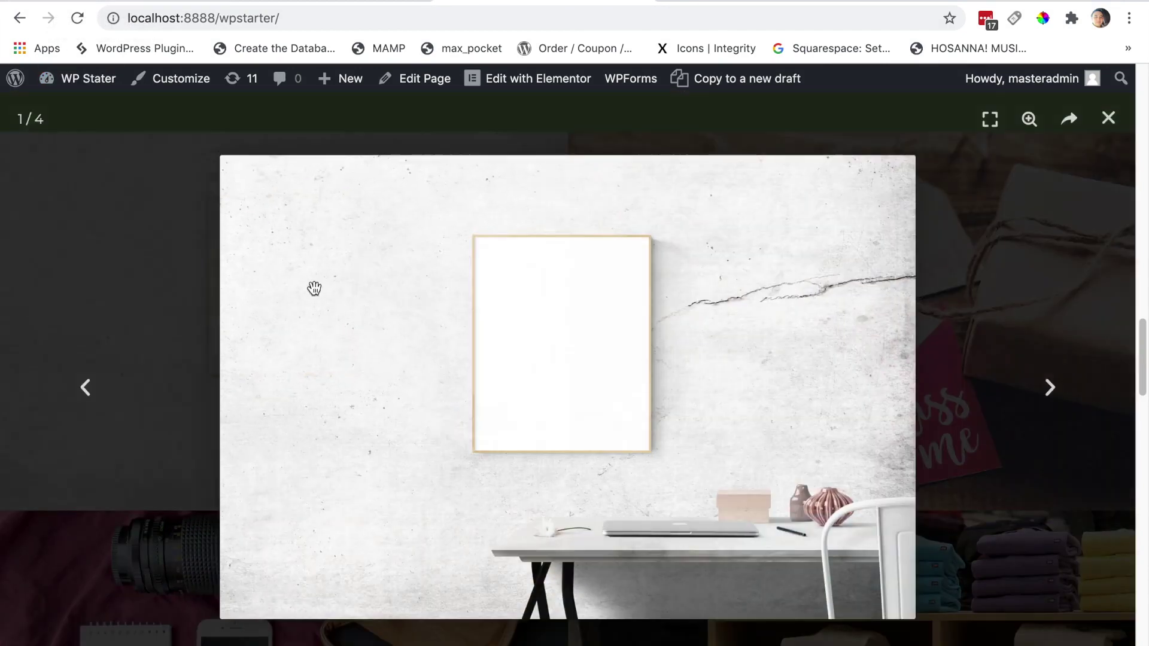
{"action": "left_click", "coordinate": [1052, 389]}
{"action": "left_click", "coordinate": [1051, 389]}
{"action": "left_click", "coordinate": [1052, 389]}
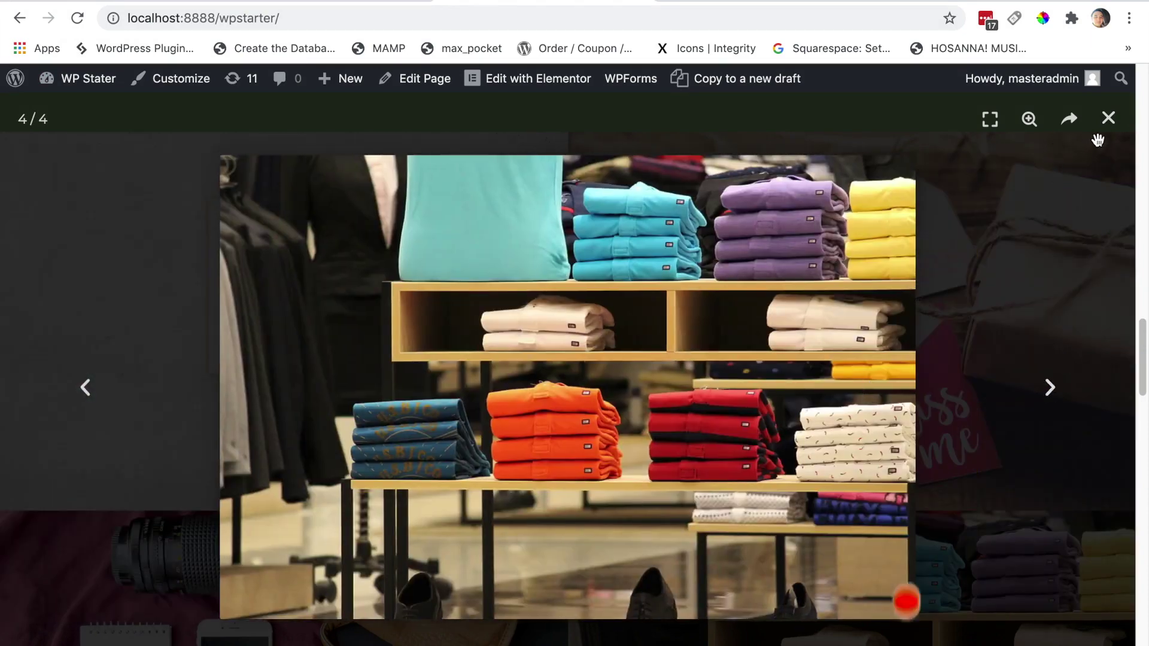
{"action": "left_click", "coordinate": [1107, 119]}
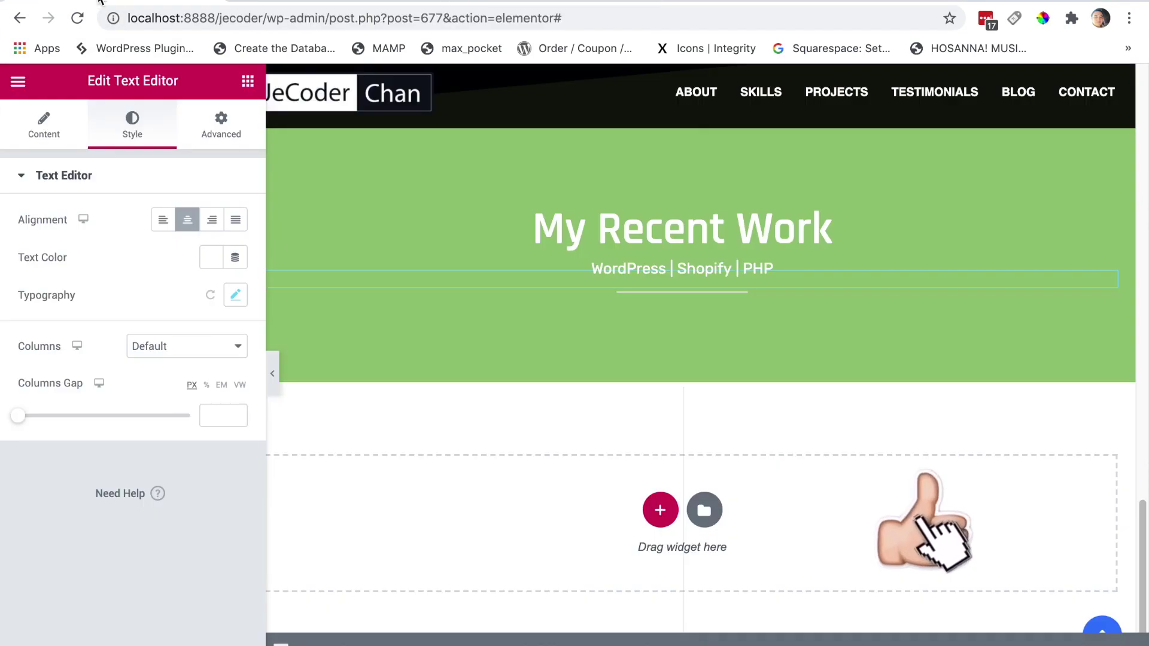
Find the Basic Gallery widget and add it below the heading block in the green My Recent Work section.
{"action": "left_click", "coordinate": [247, 84]}
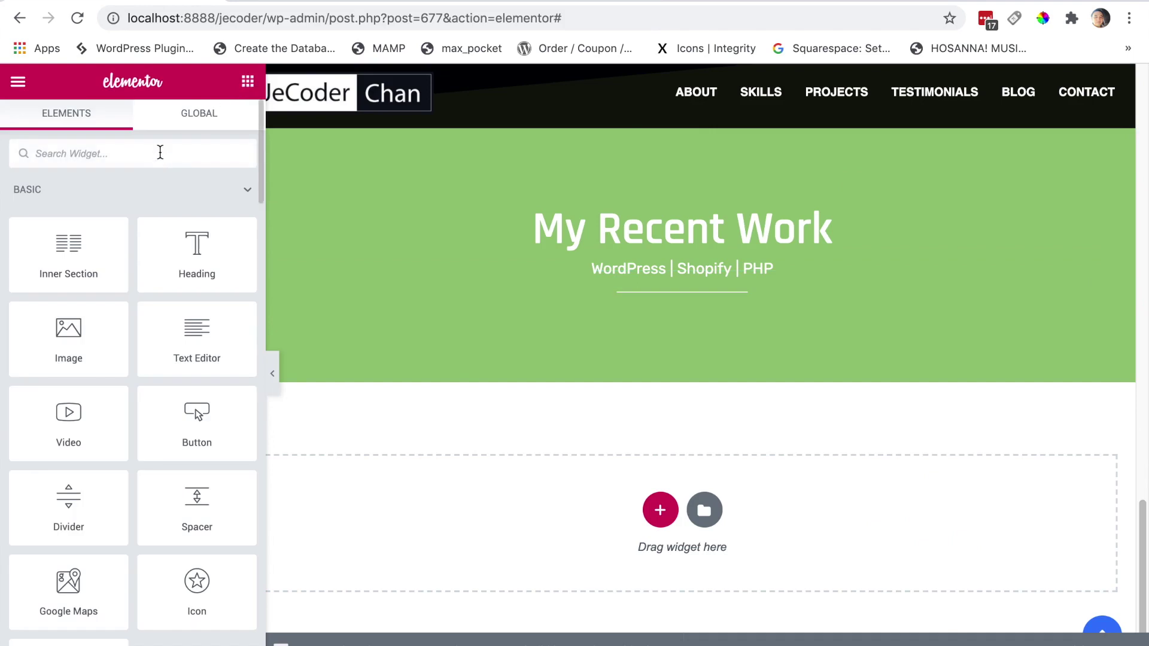
{"action": "type", "text": "basic"}
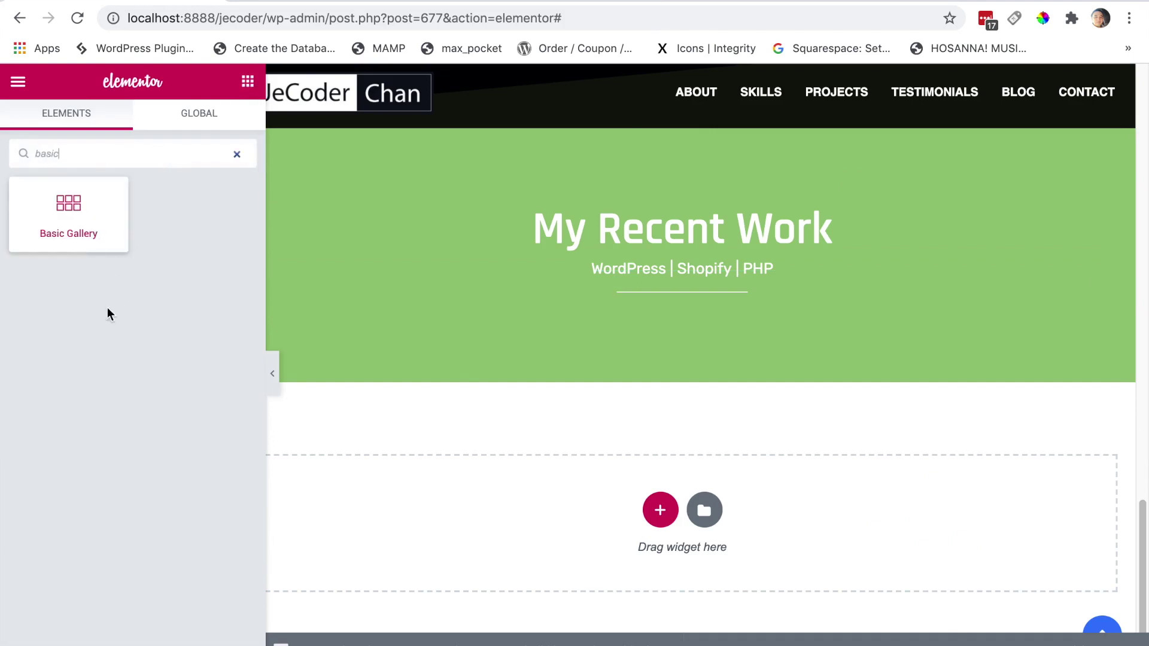
{"action": "left_click_drag", "start_coordinate": [57, 221], "coordinate": [763, 321]}
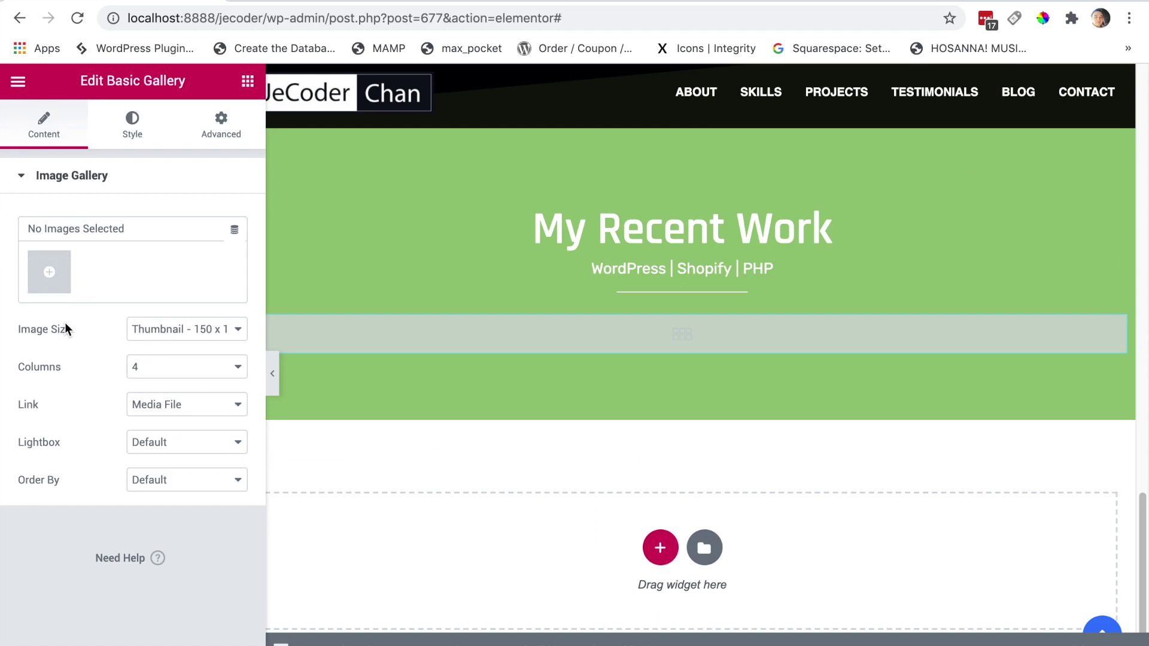
Upload gal-img1.jpg, gal-img2.jpg, gal-img3.jpg and gal-img4.jpg for the new gallery.
{"action": "left_click", "coordinate": [51, 272]}
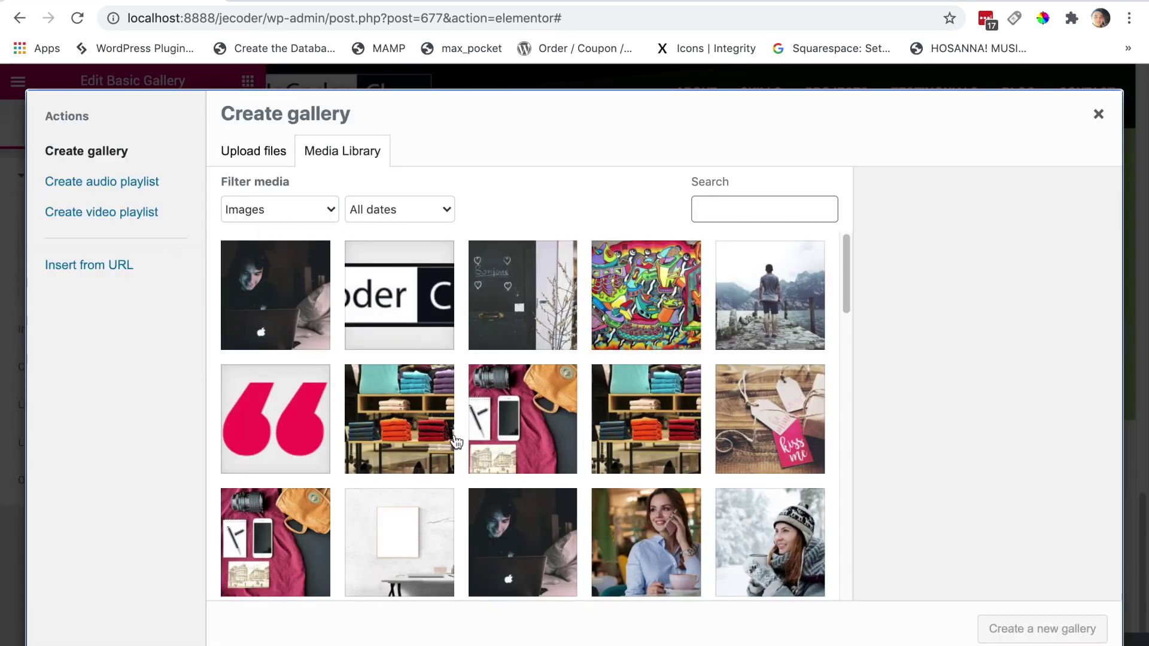
{"action": "mouse_move", "coordinate": [846, 292]}
{"action": "left_mouse_down"}
{"action": "mouse_move", "coordinate": [853, 327]}
{"action": "mouse_move", "coordinate": [851, 303]}
{"action": "left_mouse_up"}
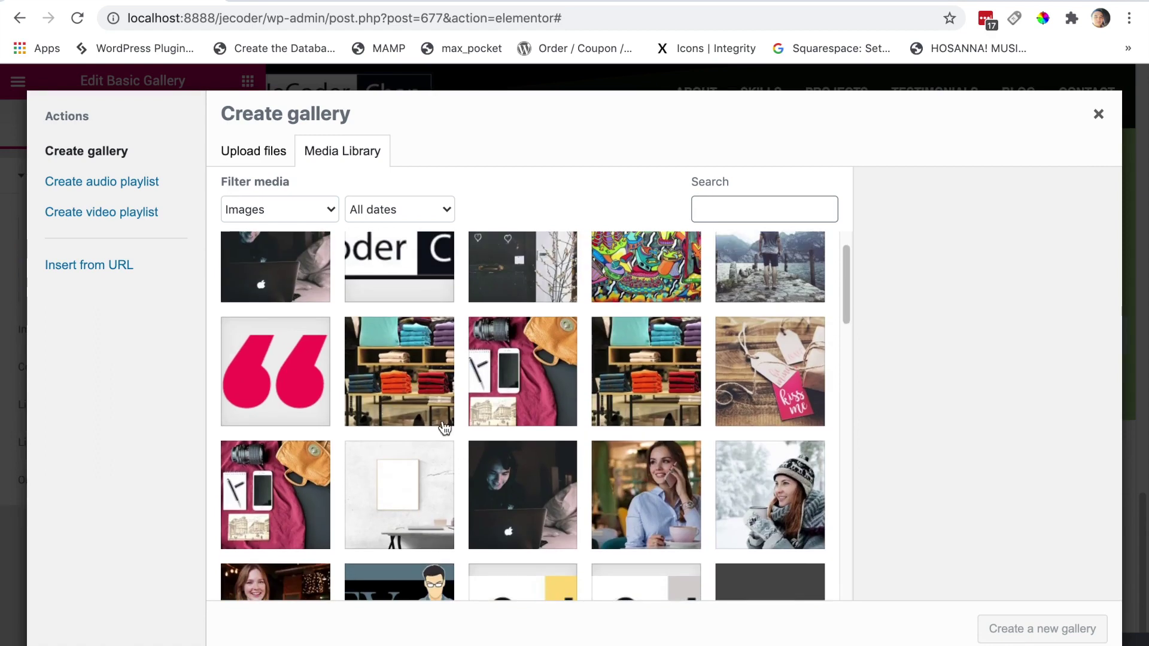
{"action": "left_click", "coordinate": [254, 151]}
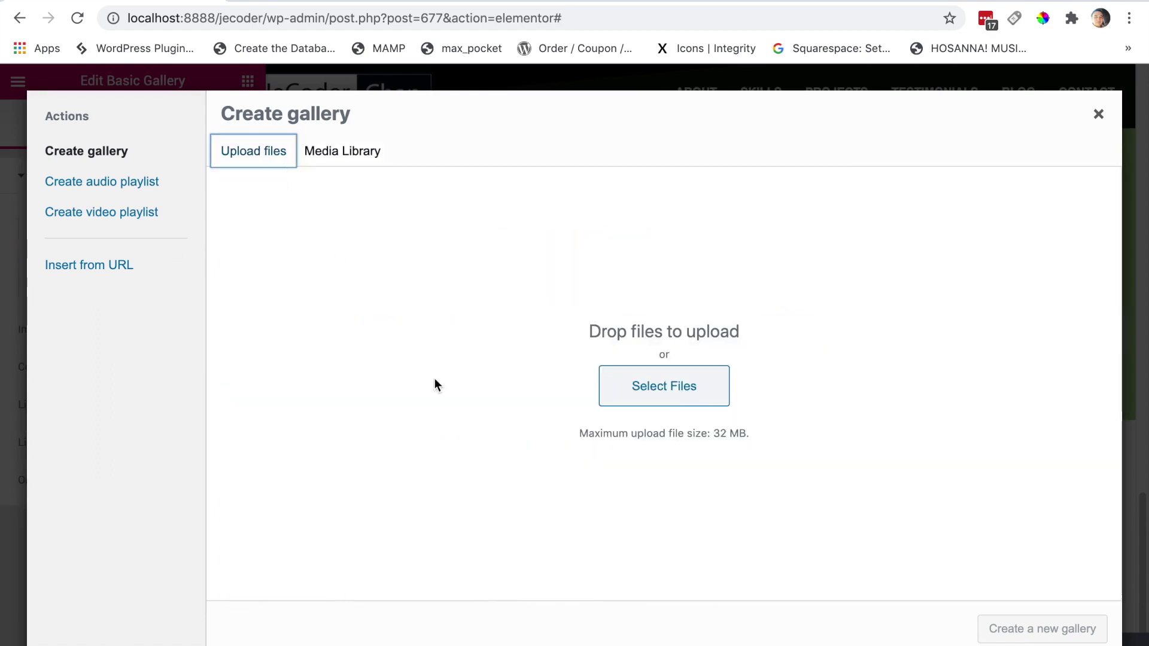
{"action": "left_click", "coordinate": [672, 400]}
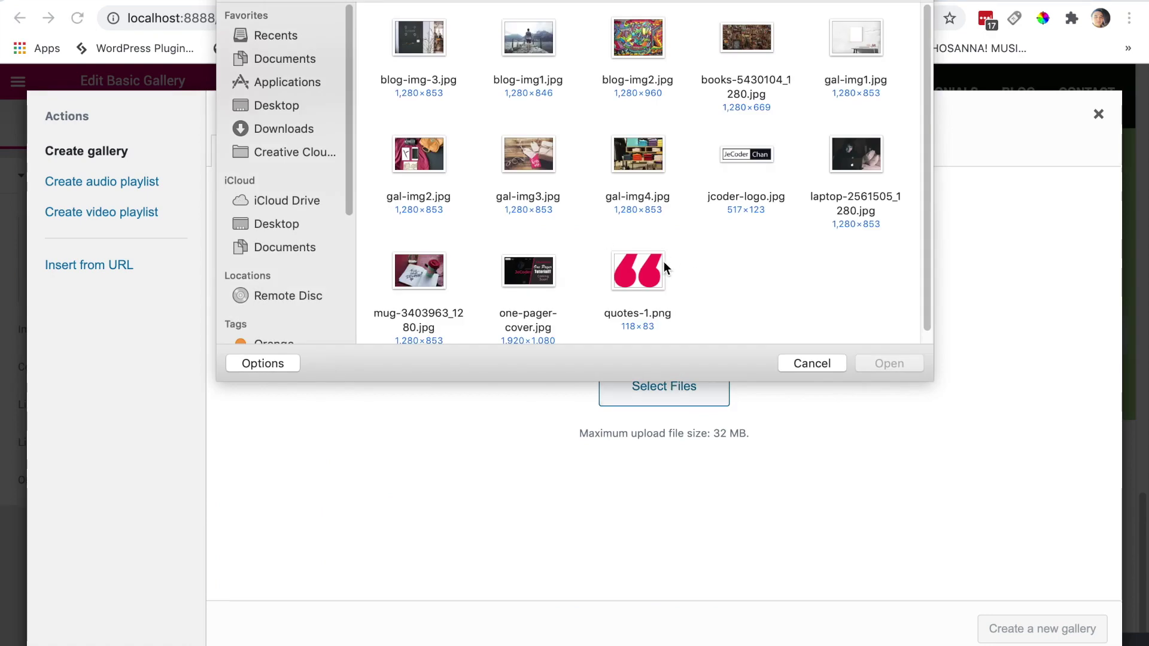
{"action": "left_click", "coordinate": [647, 165]}
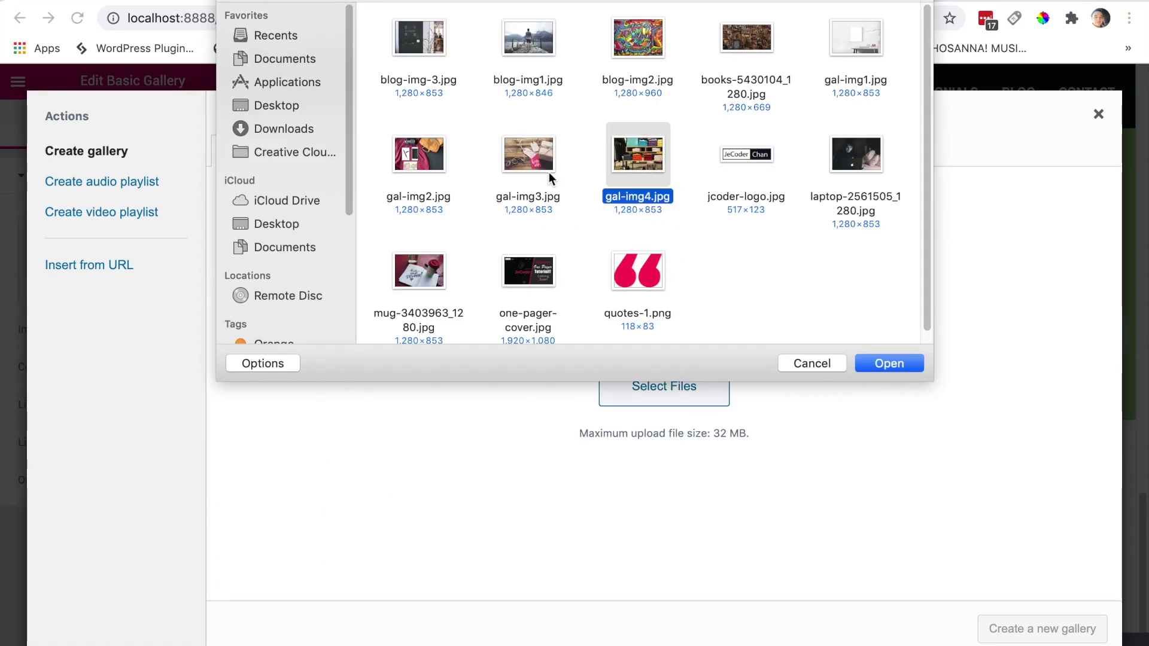
{"action": "left_click", "coordinate": [530, 163], "text": "super"}
{"action": "left_click", "coordinate": [411, 155], "text": "super"}
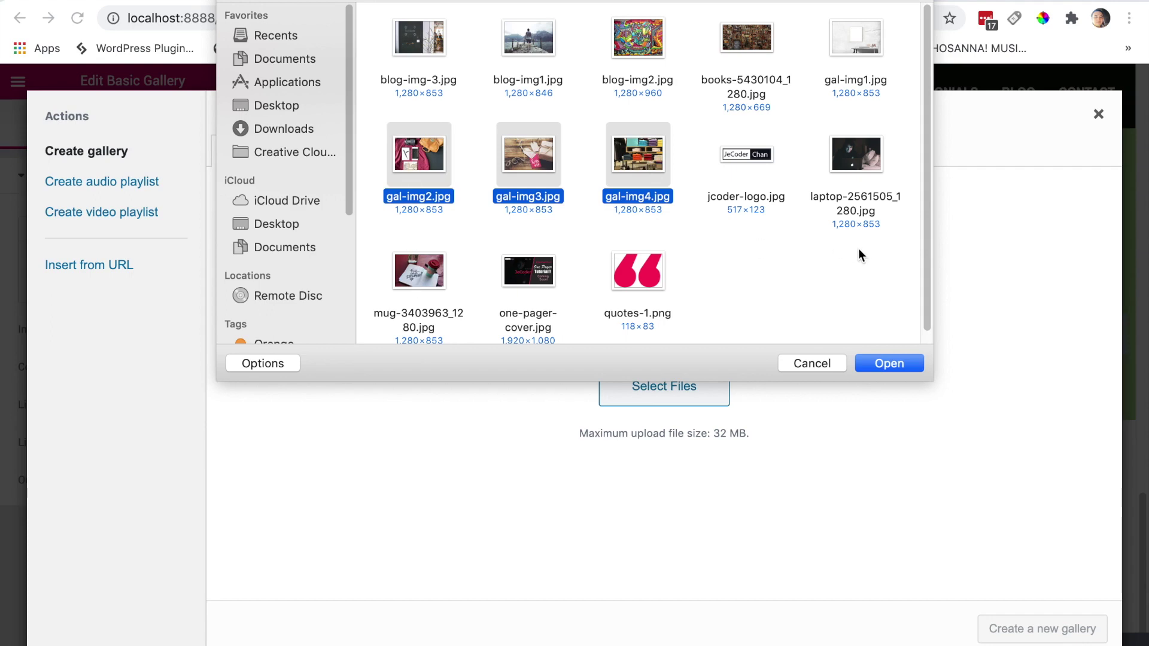
{"action": "left_click", "coordinate": [852, 31], "text": "super"}
{"action": "left_click", "coordinate": [890, 365]}
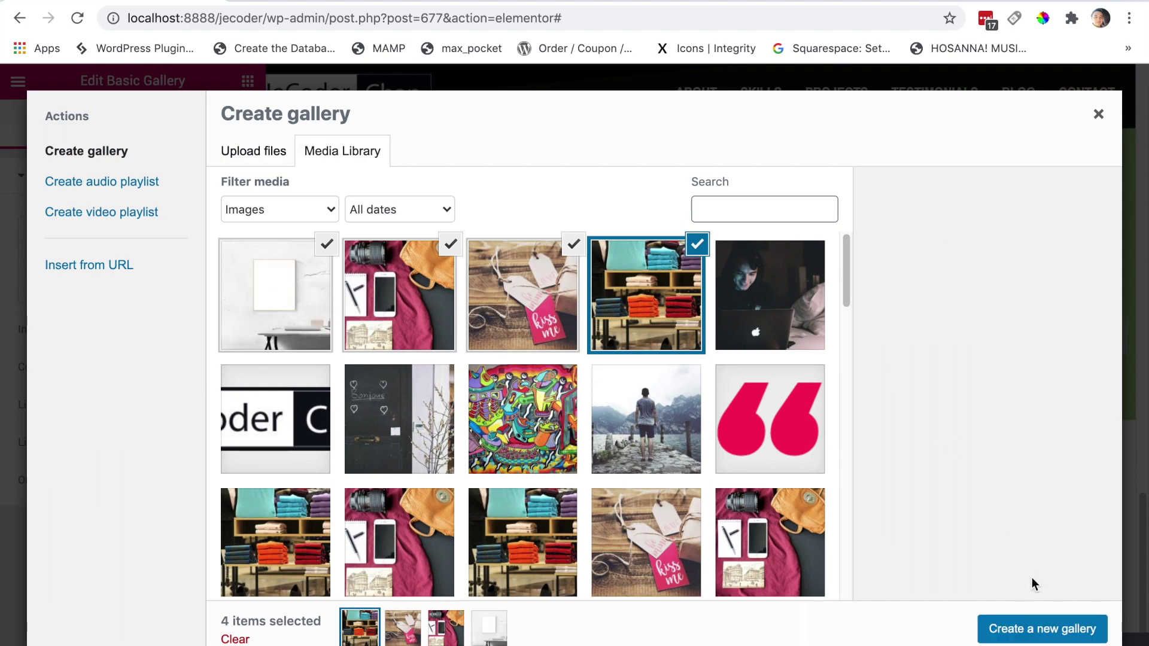
Create and insert a gallery from the four uploaded images, and reopen the gallery editor to review it.
{"action": "left_click", "coordinate": [1062, 634]}
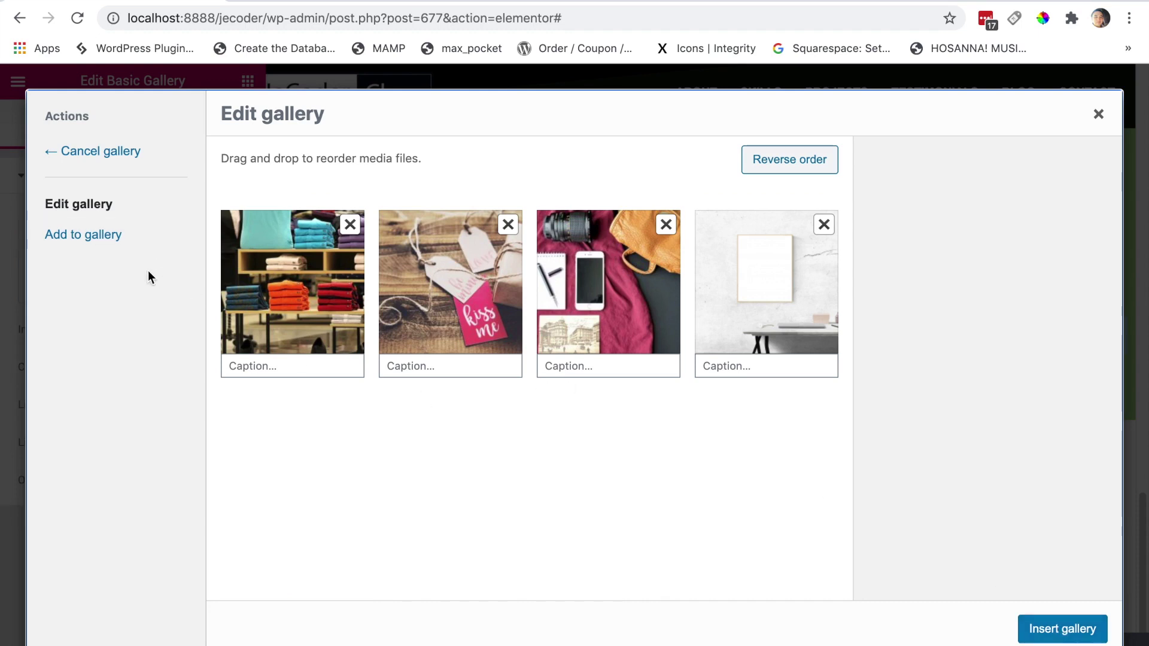
{"action": "left_click", "coordinate": [1054, 632]}
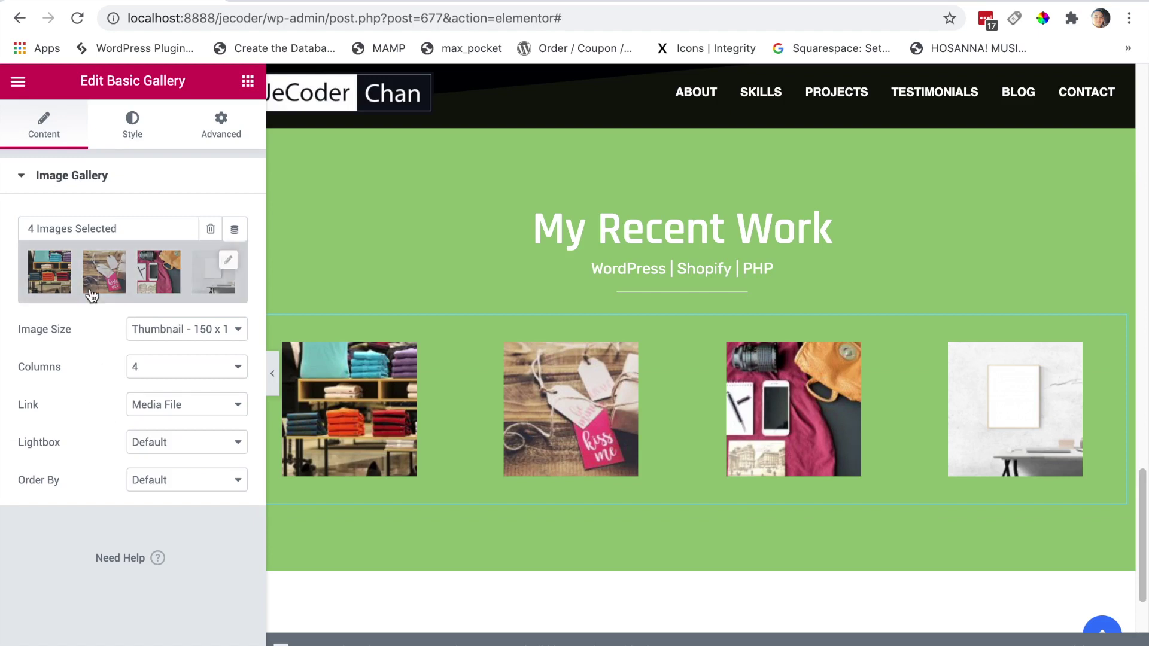
{"action": "left_click", "coordinate": [99, 274]}
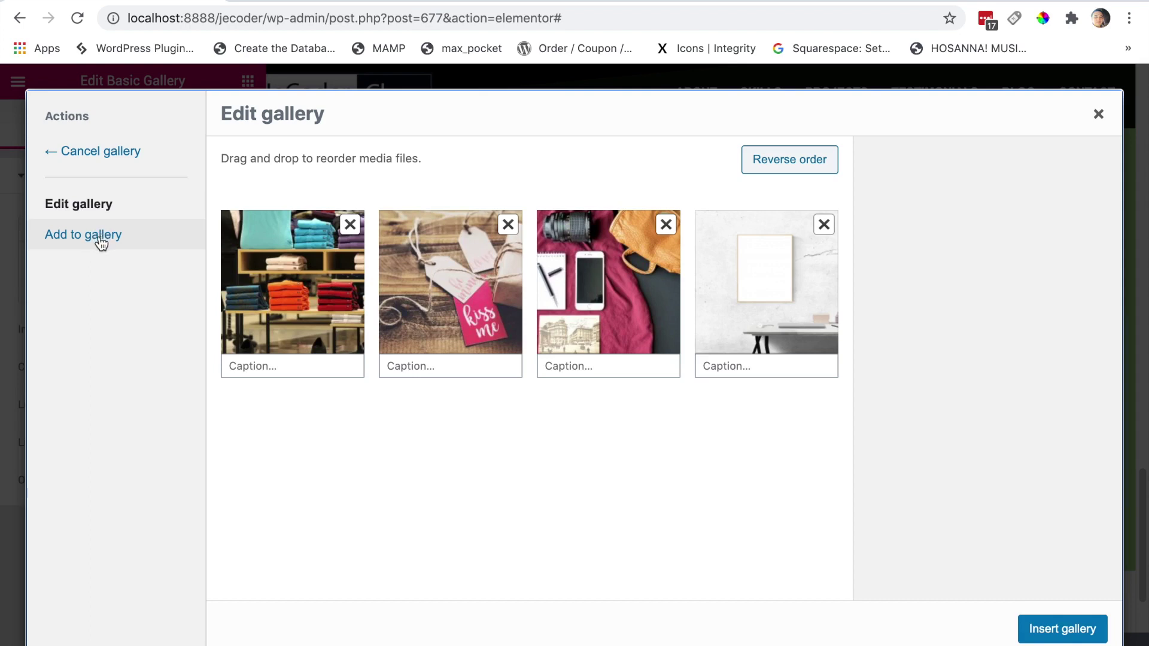
{"action": "left_click", "coordinate": [1100, 115]}
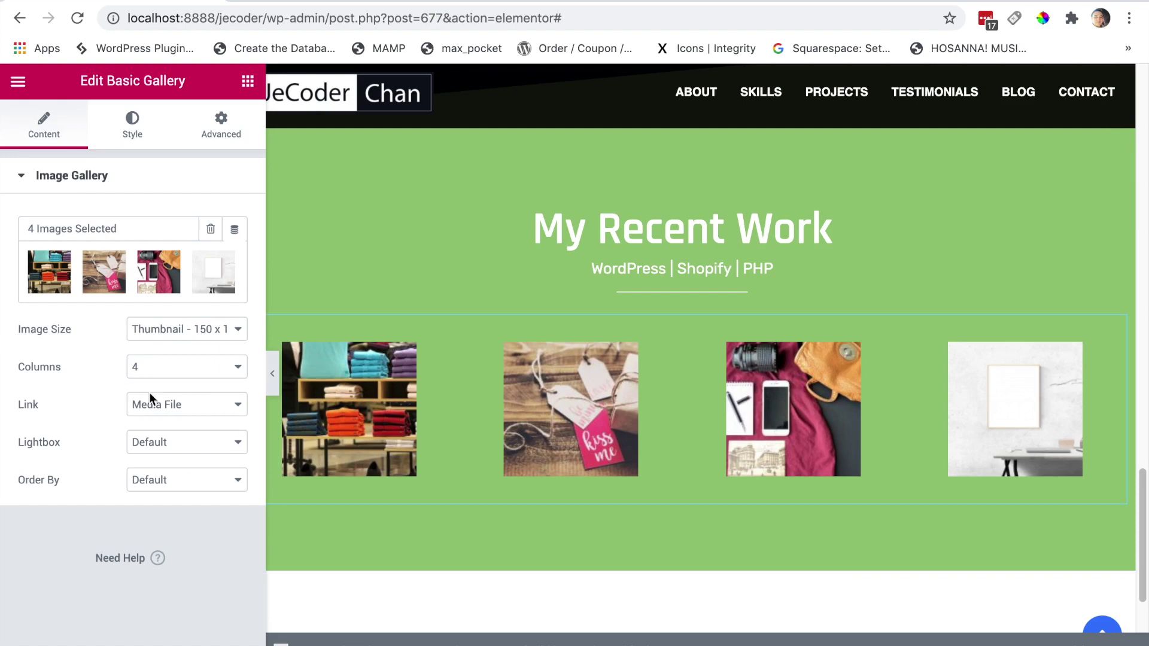
Set the gallery's image size to Large - 1024 x 1024 and its columns to 2.
{"action": "left_click", "coordinate": [195, 335]}
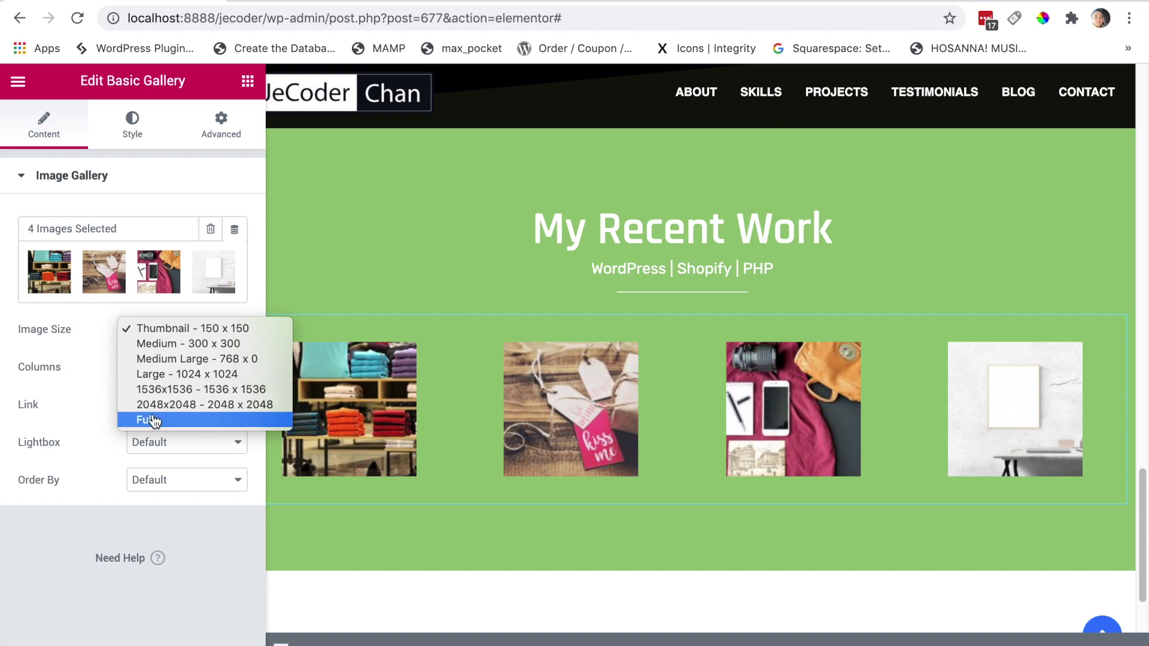
{"action": "left_click", "coordinate": [201, 375]}
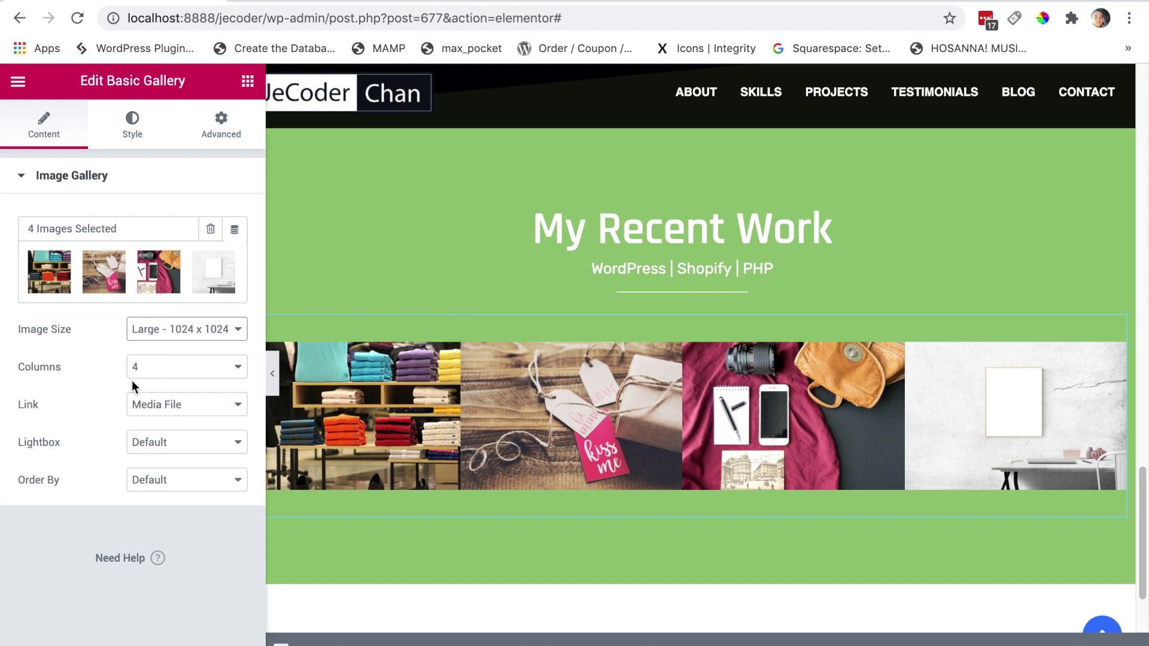
{"action": "left_click", "coordinate": [197, 369]}
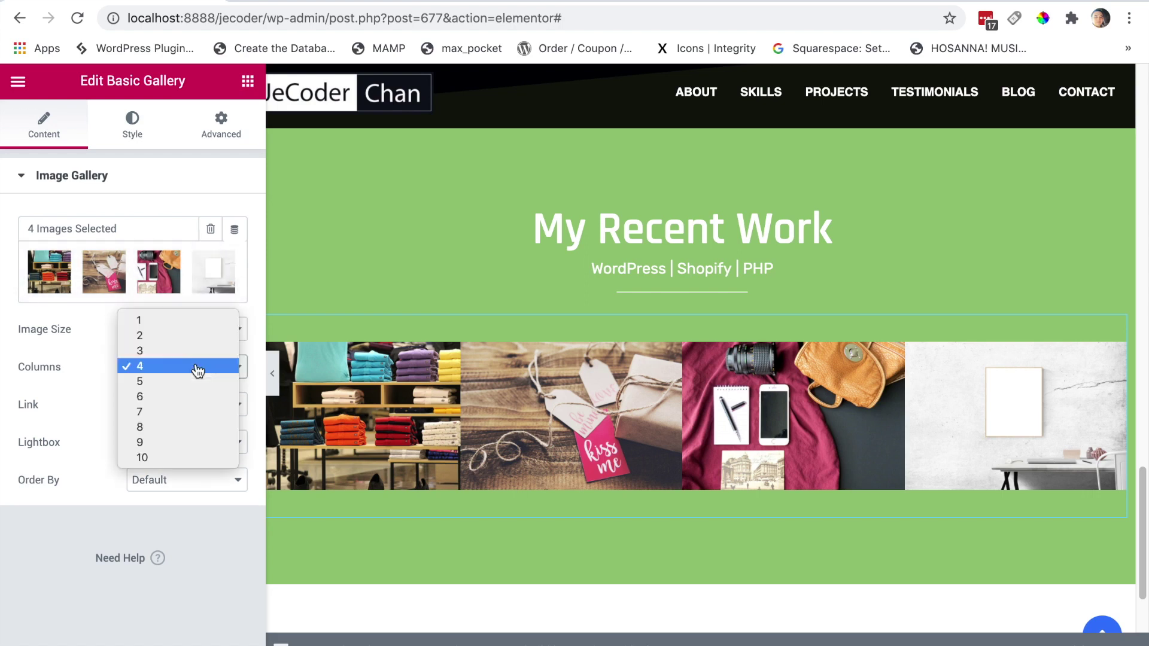
{"action": "left_click", "coordinate": [180, 335]}
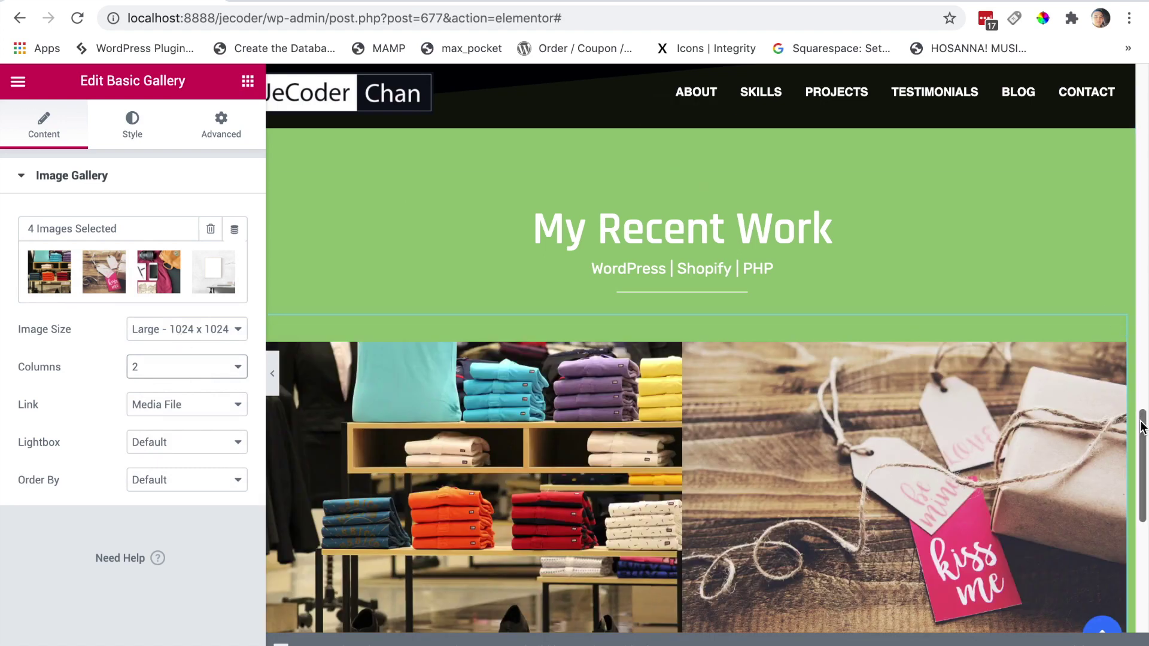
{"action": "scroll", "coordinate": [1143, 428], "scroll_direction": "down", "scroll_amount": 5}
{"action": "scroll", "coordinate": [1143, 478], "scroll_direction": "up", "scroll_amount": 1}
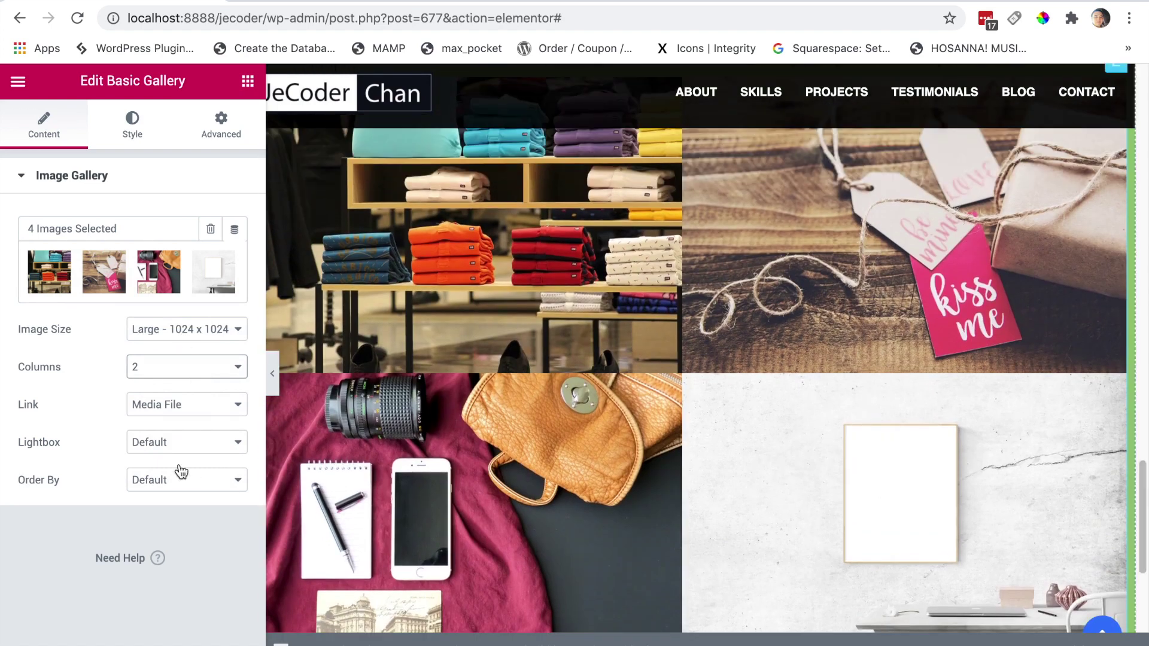
{"action": "mouse_move", "coordinate": [1143, 542]}
{"action": "left_mouse_down"}
{"action": "mouse_move", "coordinate": [1145, 502]}
{"action": "mouse_move", "coordinate": [1146, 520]}
{"action": "left_mouse_up"}
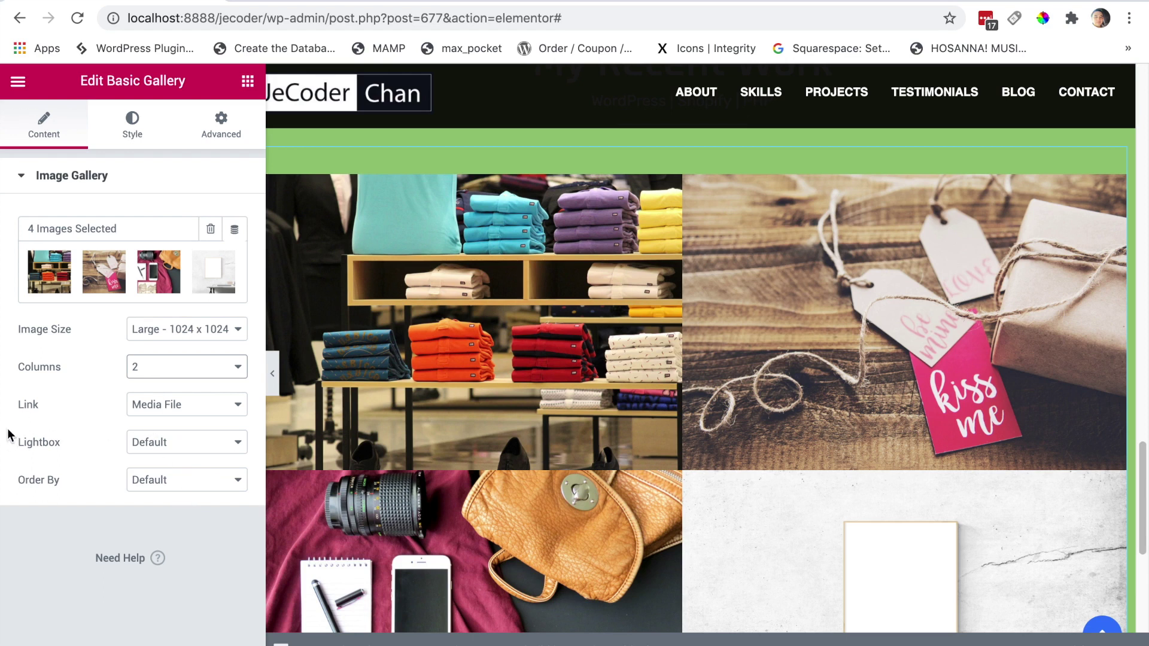
Review the gallery's Link options and compare them with how an image opens in the reference page's lightbox.
{"action": "left_click", "coordinate": [174, 406]}
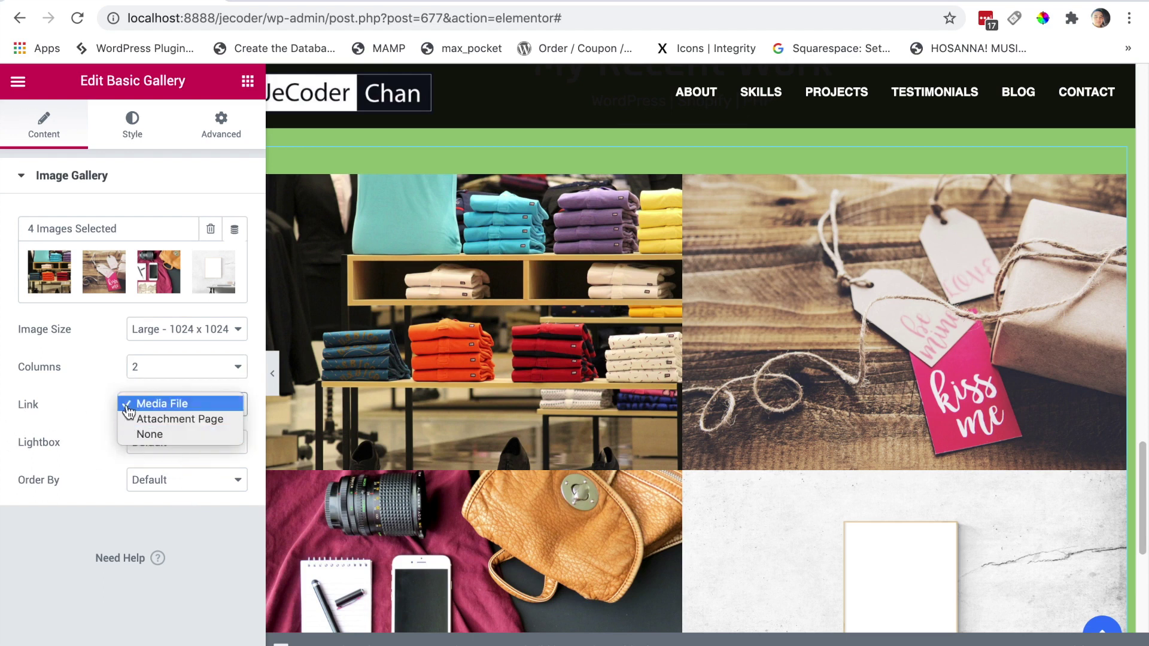
{"action": "left_click", "coordinate": [73, 391]}
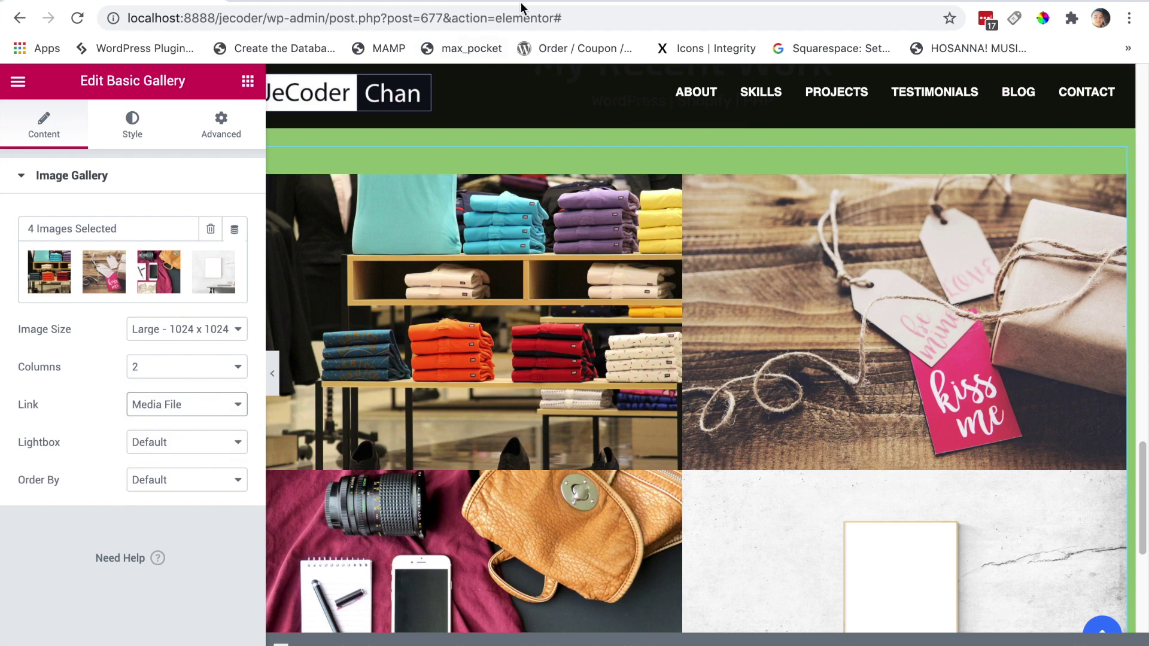
{"action": "left_click", "coordinate": [554, 3]}
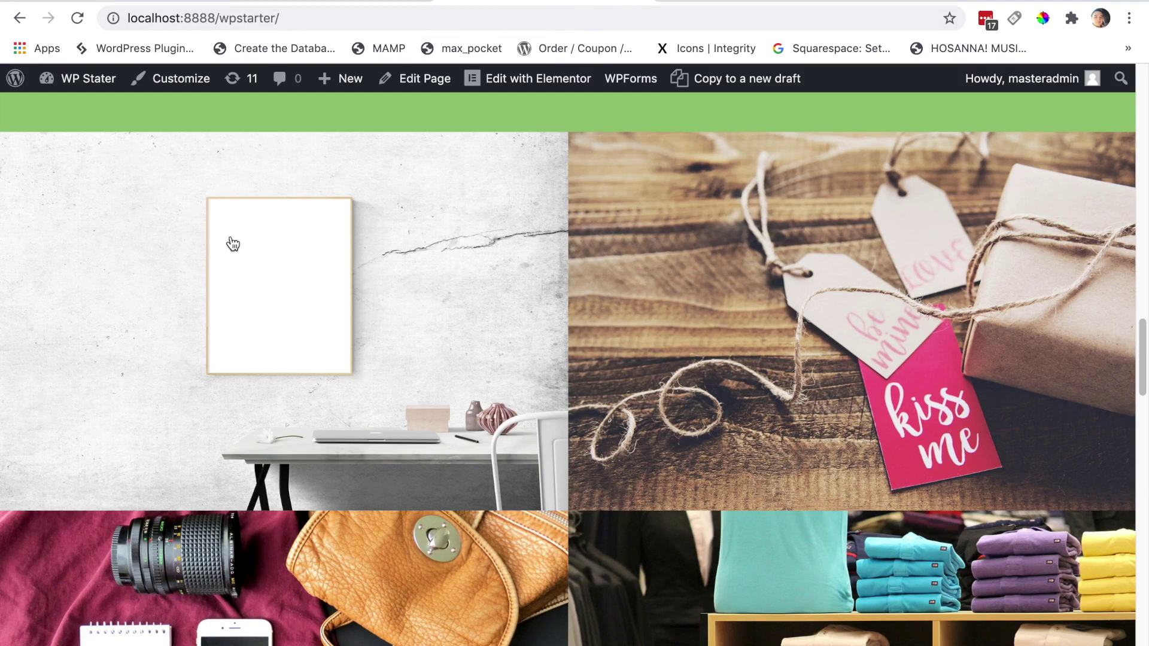
{"action": "left_click", "coordinate": [293, 317]}
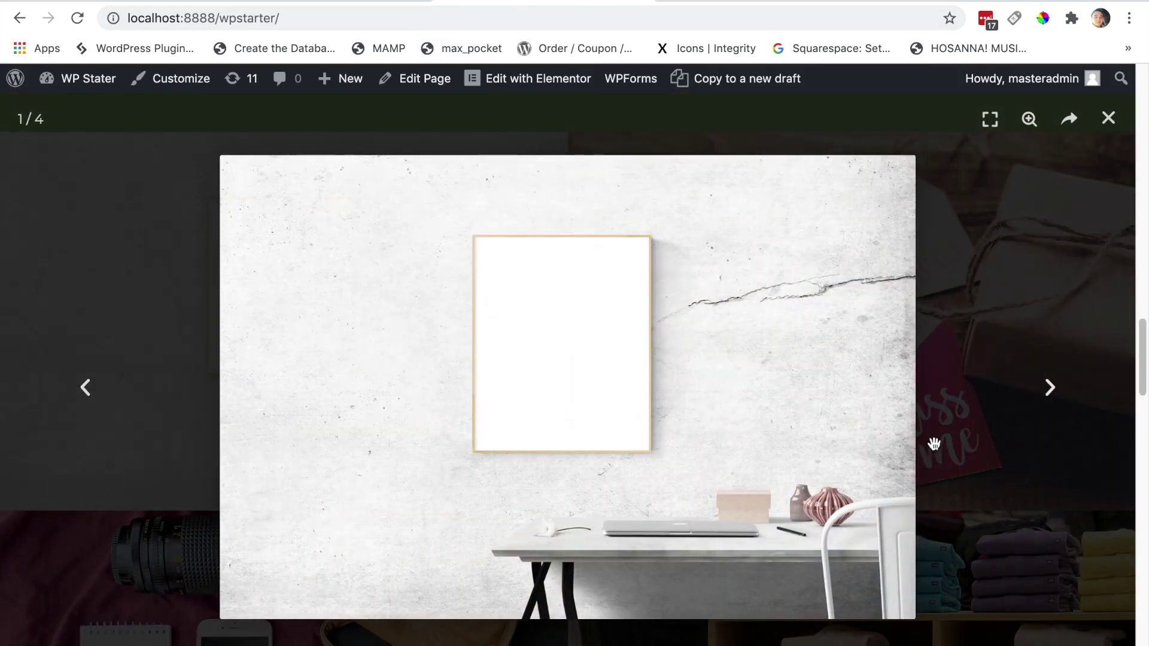
{"action": "left_click", "coordinate": [1109, 118]}
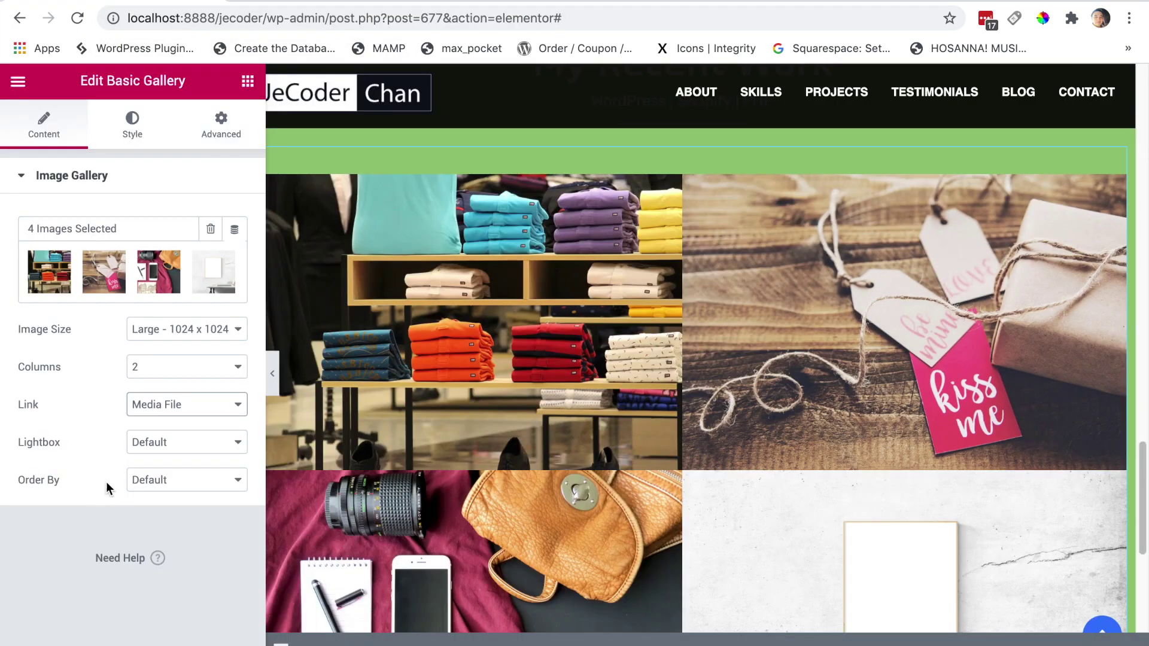
Try the gallery's Lightbox option set to Yes, and return it to Default.
{"action": "left_click", "coordinate": [177, 449]}
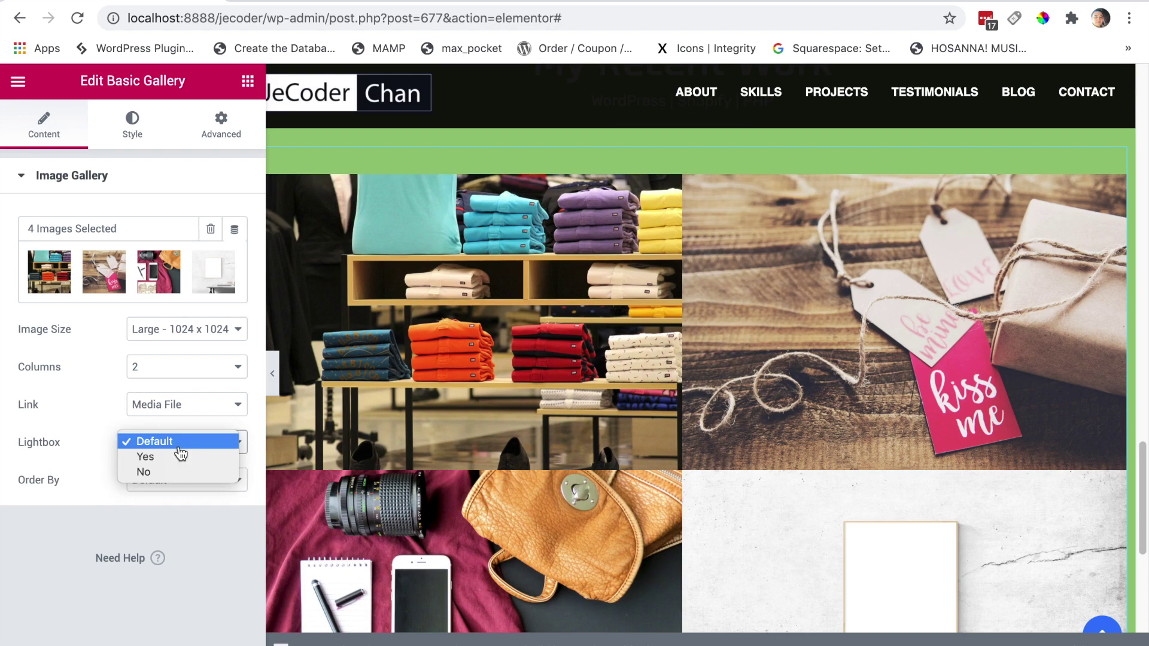
{"action": "left_click", "coordinate": [175, 458]}
{"action": "left_click", "coordinate": [154, 443]}
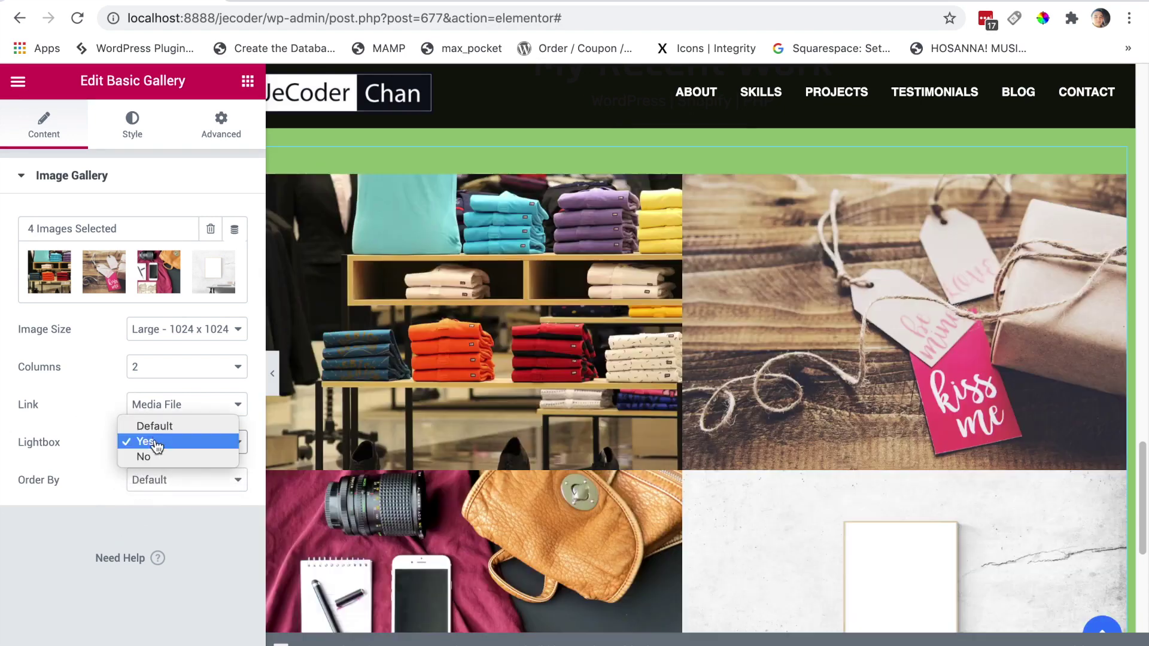
{"action": "left_click", "coordinate": [153, 422]}
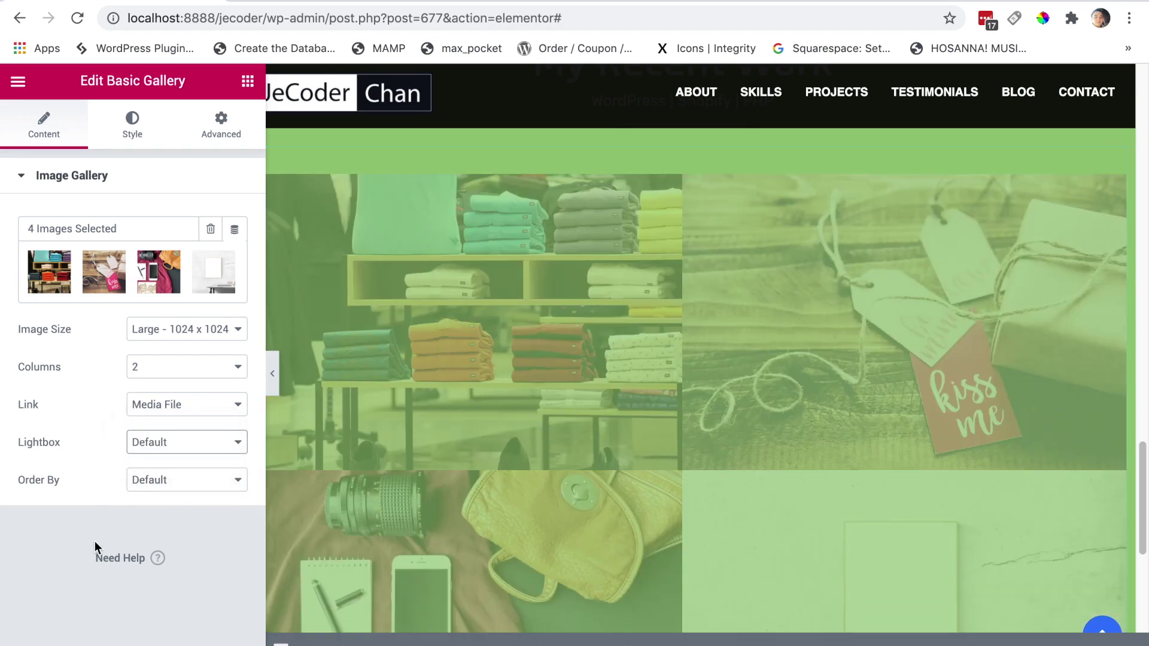
Try Random ordering for the gallery images, and return Order By to Default.
{"action": "left_click", "coordinate": [167, 482]}
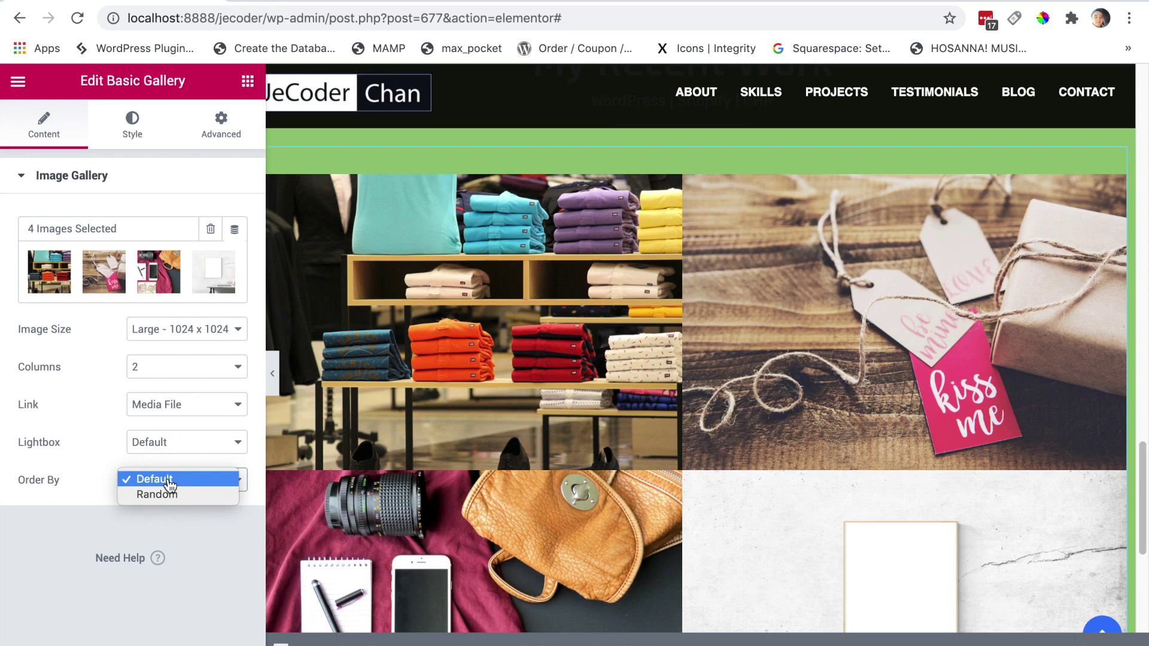
{"action": "left_click", "coordinate": [158, 497]}
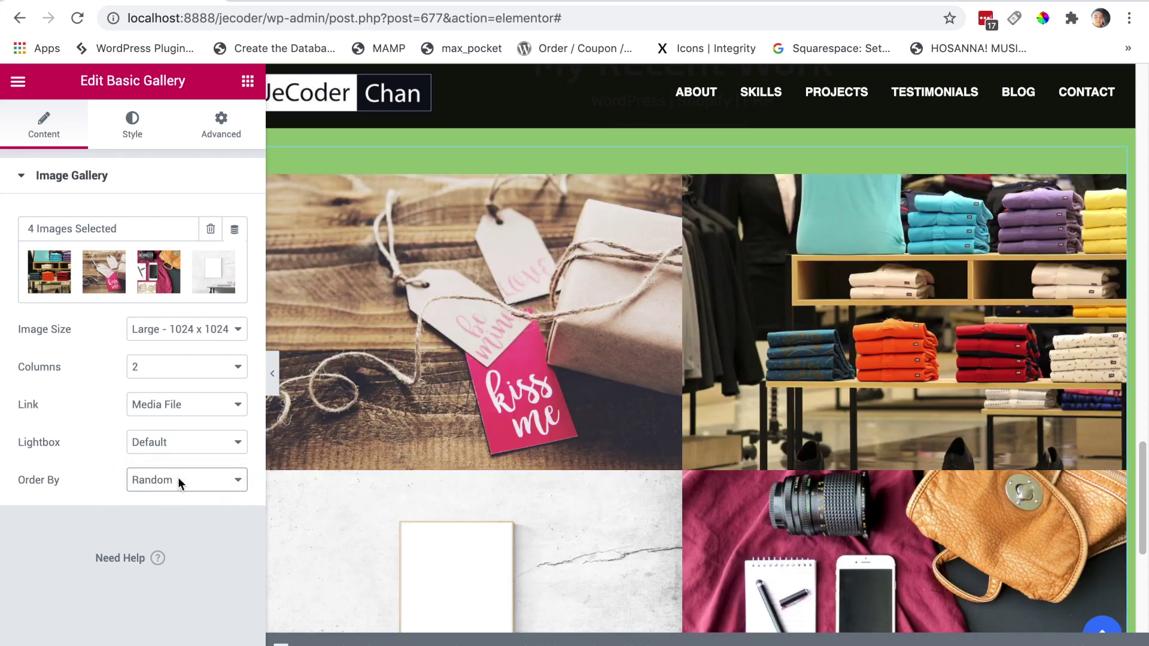
{"action": "left_click", "coordinate": [178, 482]}
{"action": "left_click", "coordinate": [172, 464]}
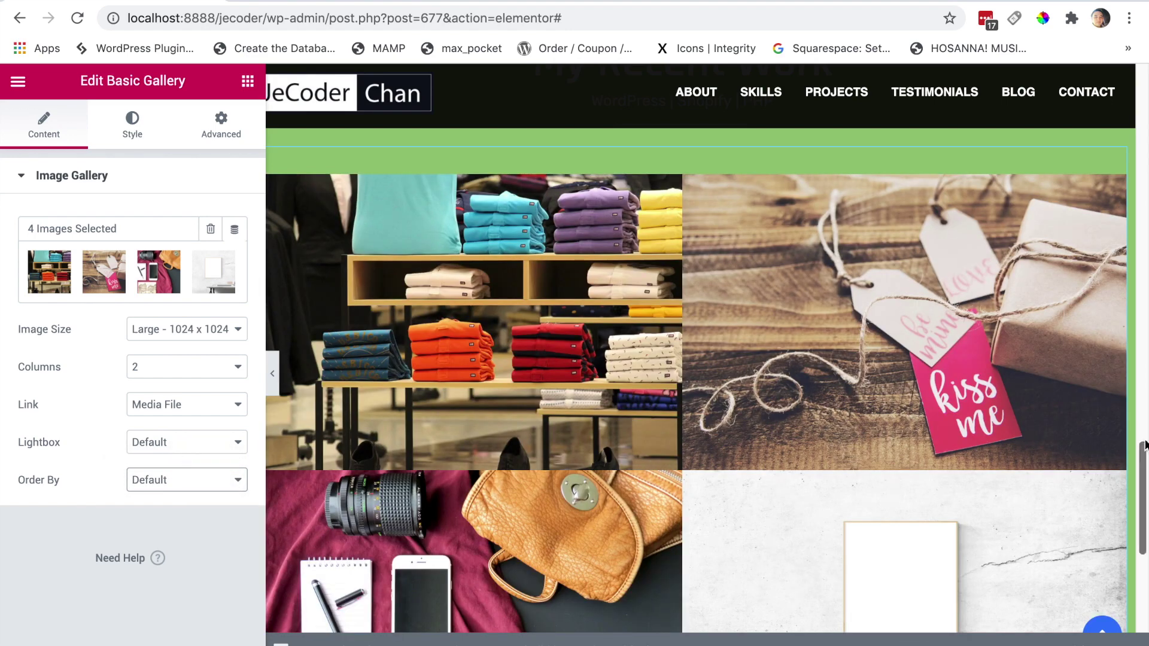
Examine the gallery in the editor and on the home page preview, and compare its width with the reference page.
{"action": "left_click_drag", "start_coordinate": [1144, 470], "coordinate": [1144, 440]}
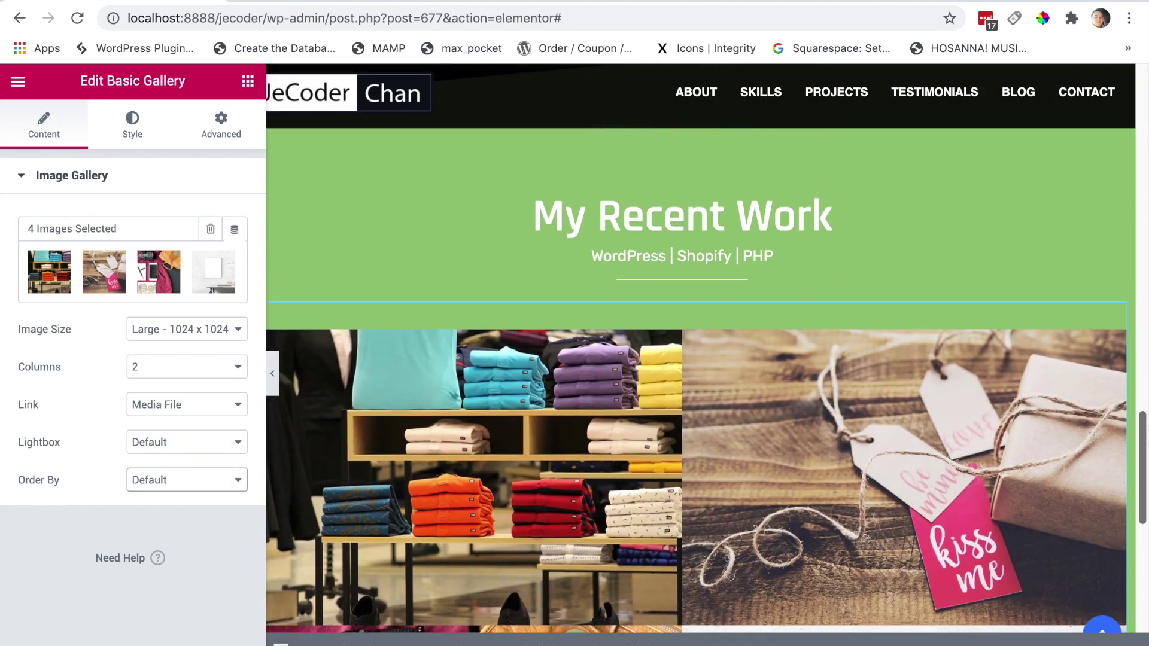
{"action": "scroll", "coordinate": [975, 389], "scroll_direction": "down", "scroll_amount": 1}
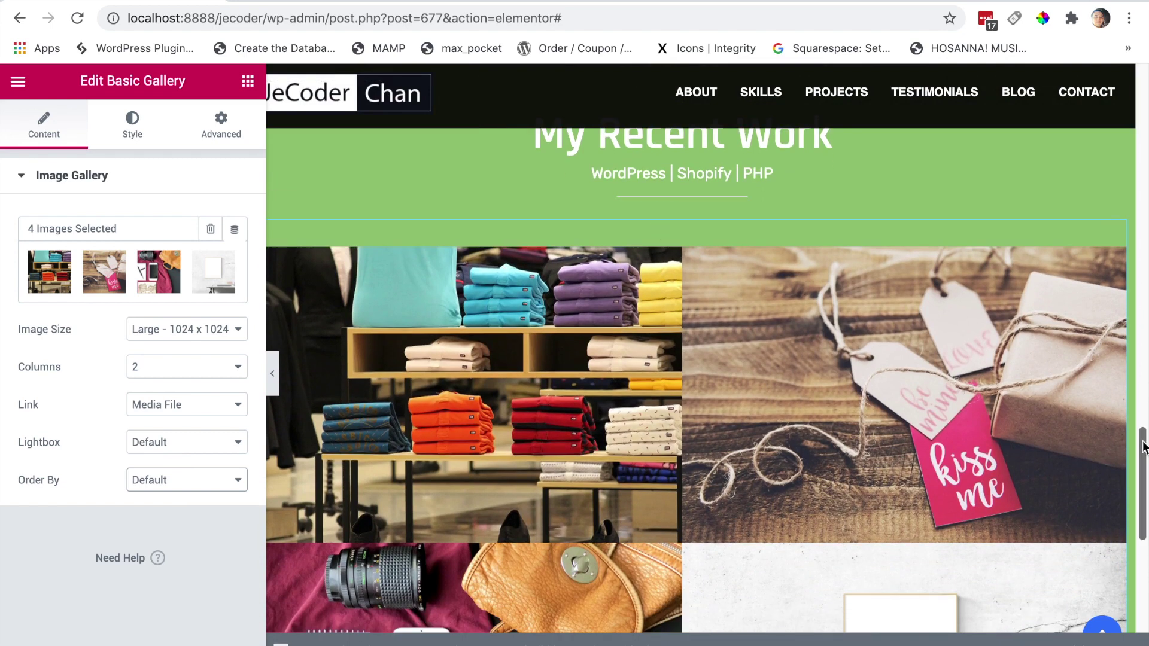
{"action": "scroll", "coordinate": [734, 375], "scroll_direction": "up", "scroll_amount": 5}
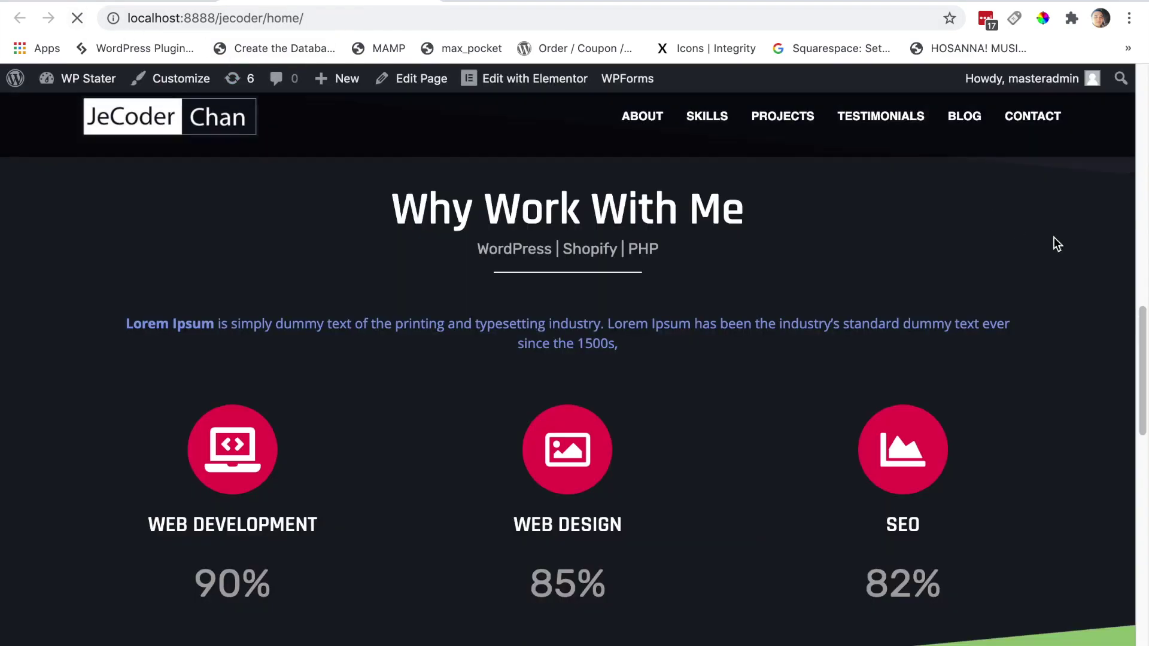
{"action": "left_click_drag", "start_coordinate": [1143, 337], "coordinate": [1144, 566]}
{"action": "left_click", "coordinate": [527, 4]}
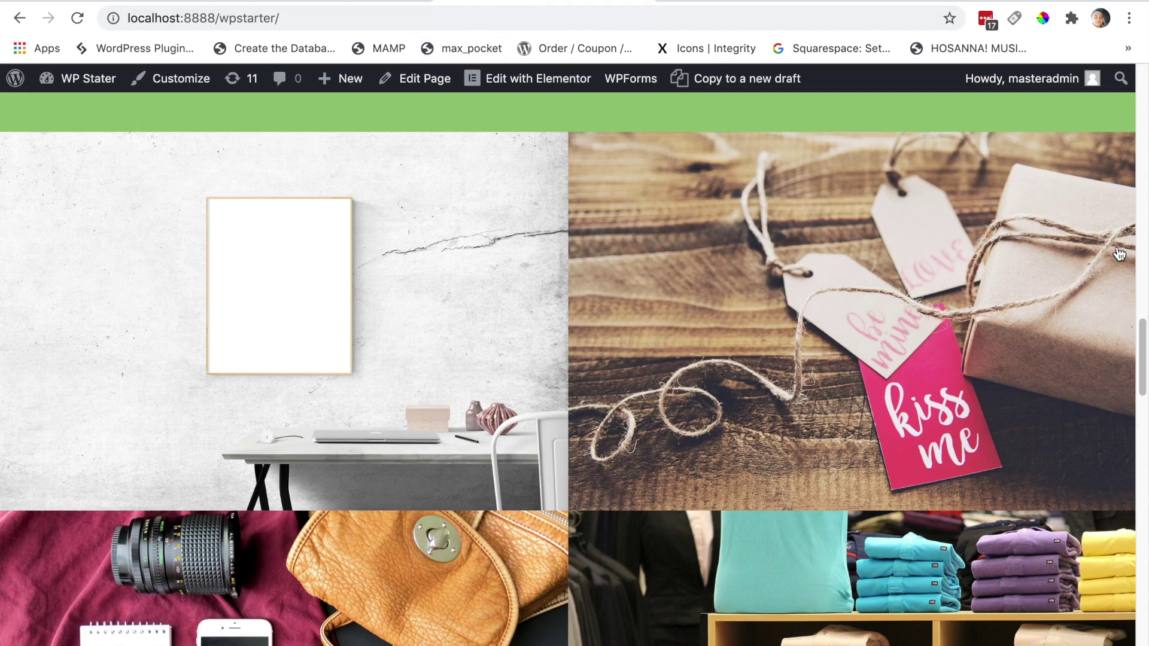
Back in the editor, set the My Recent Work section's content width to Full Width and its columns gap to No Gap.
{"action": "left_click", "coordinate": [301, 3]}
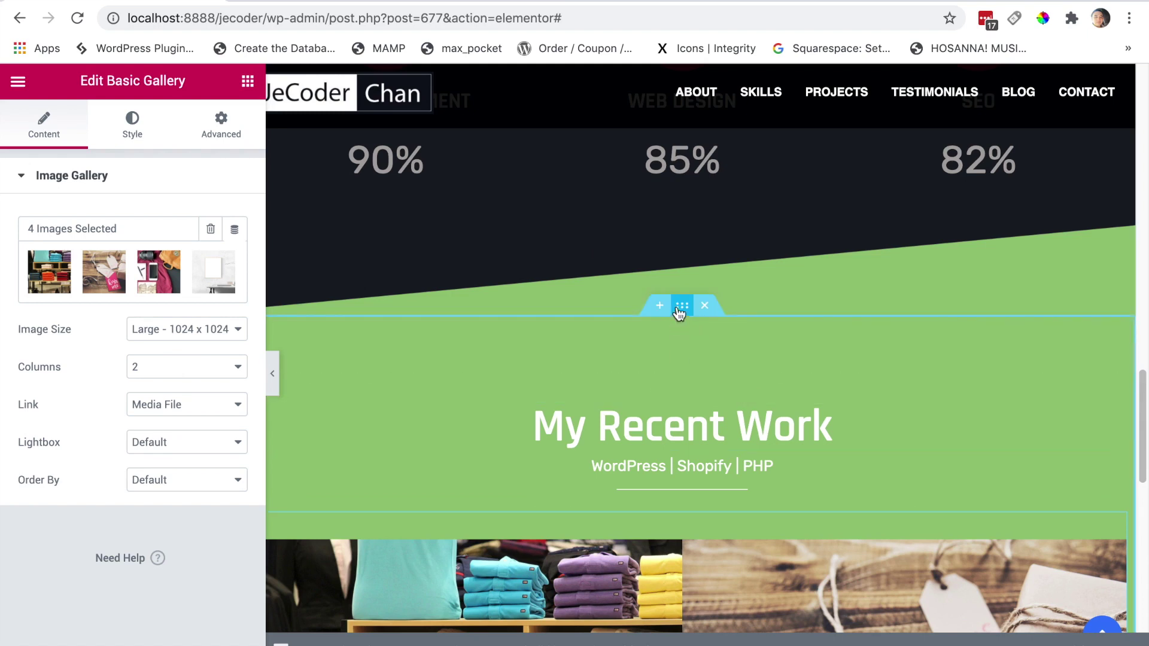
{"action": "left_click", "coordinate": [681, 307]}
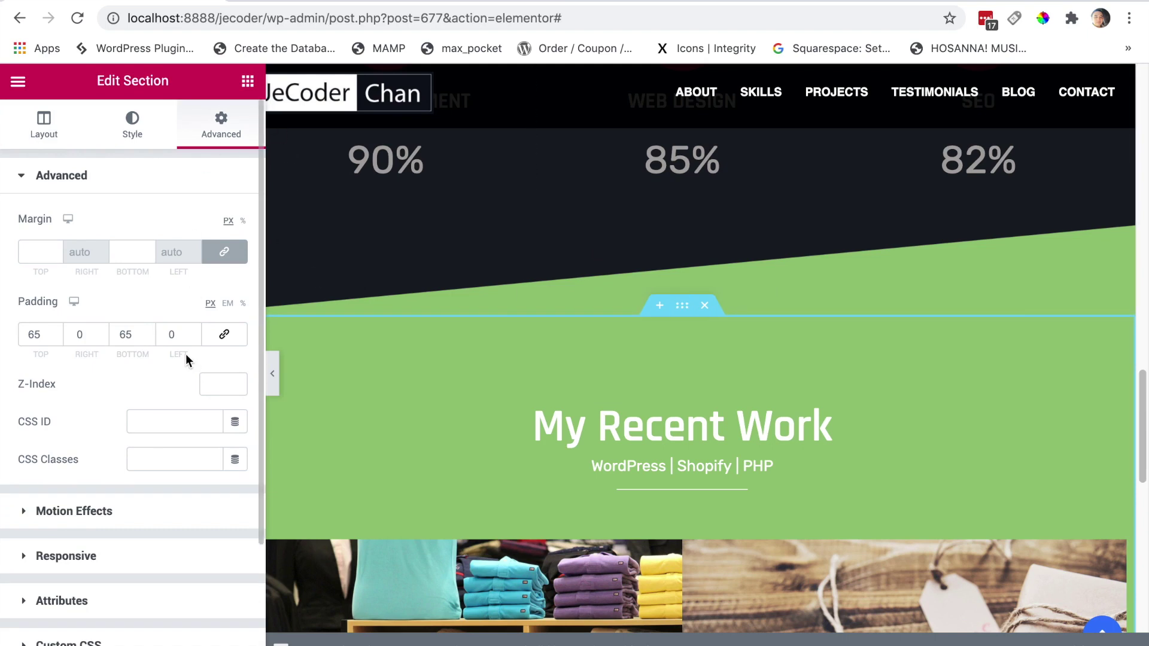
{"action": "left_click", "coordinate": [42, 127]}
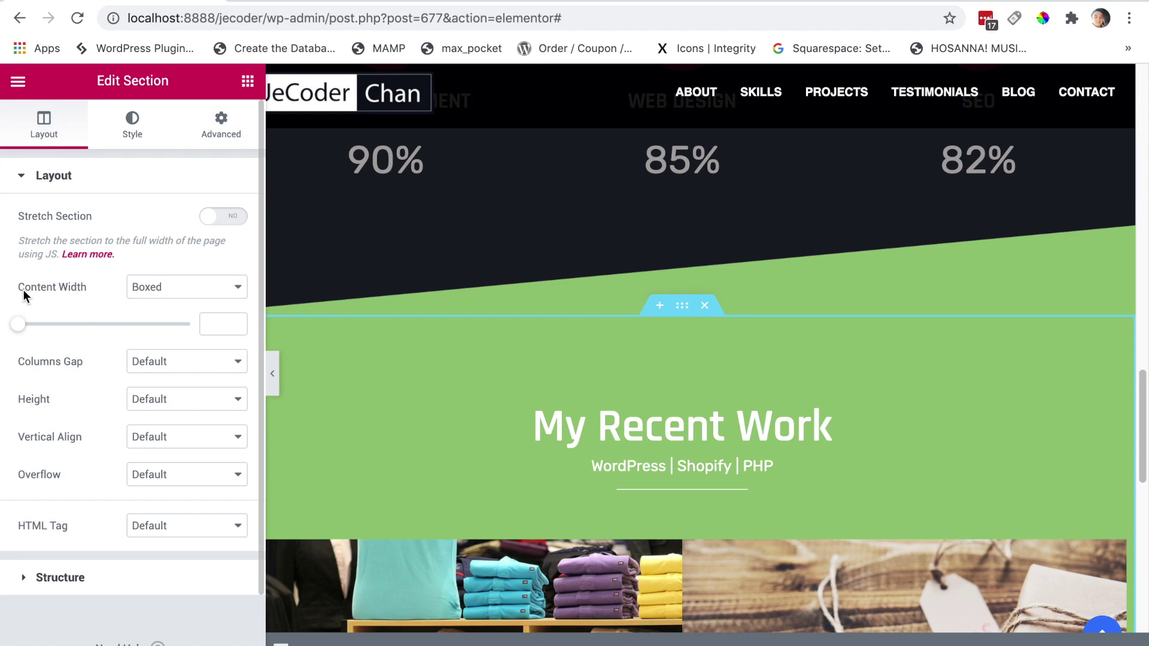
{"action": "left_click", "coordinate": [162, 287]}
{"action": "left_click", "coordinate": [158, 302]}
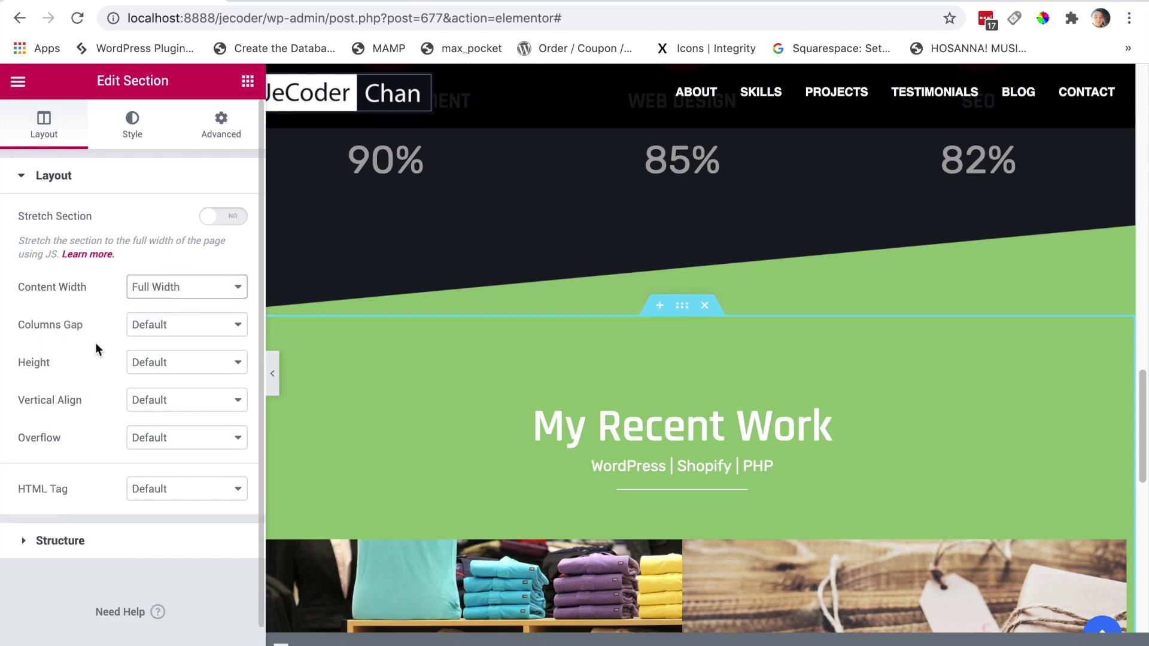
{"action": "left_click", "coordinate": [148, 329]}
{"action": "left_click", "coordinate": [156, 340]}
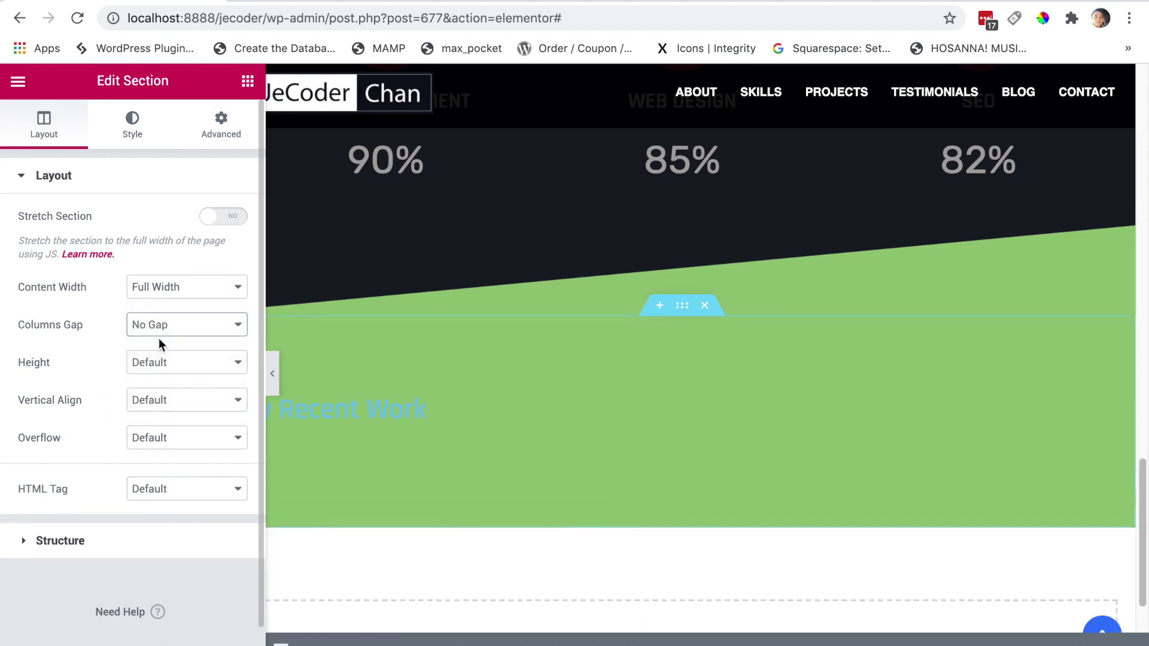
{"action": "scroll", "coordinate": [700, 359], "scroll_direction": "down", "scroll_amount": 2}
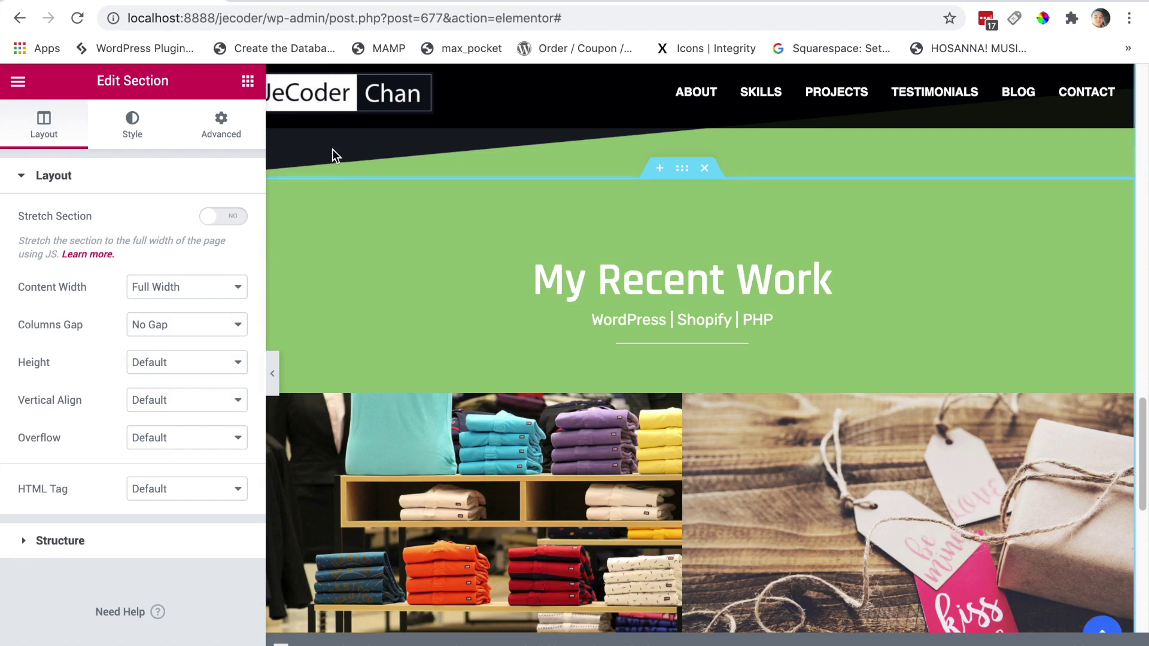
Reload the home page preview and compare the gallery's edges and the space beneath it with the reference page.
{"action": "left_click", "coordinate": [295, 1]}
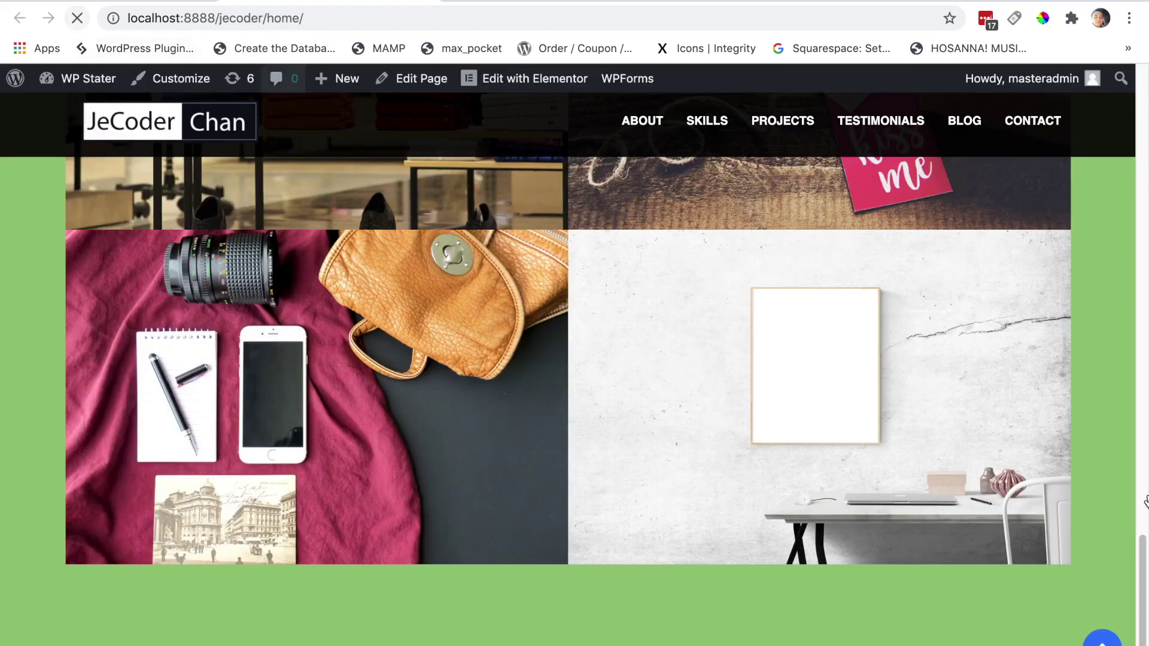
{"action": "key", "text": "super+r"}
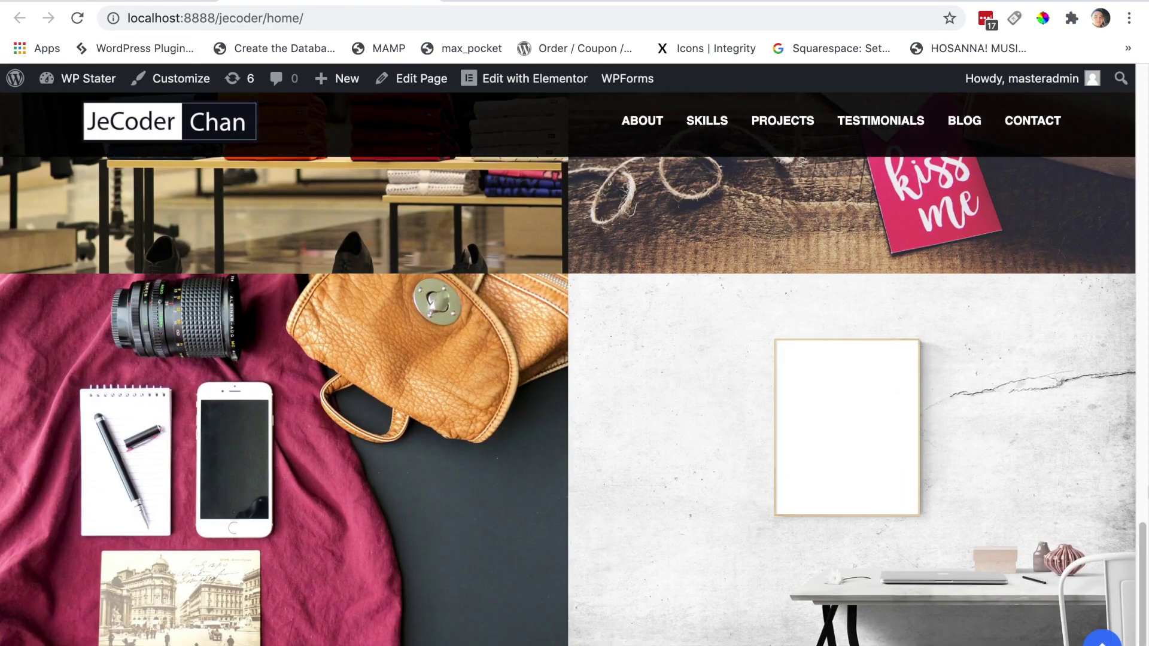
{"action": "mouse_move", "coordinate": [1137, 543]}
{"action": "left_mouse_down"}
{"action": "mouse_move", "coordinate": [1146, 350]}
{"action": "mouse_move", "coordinate": [1146, 556]}
{"action": "left_mouse_up"}
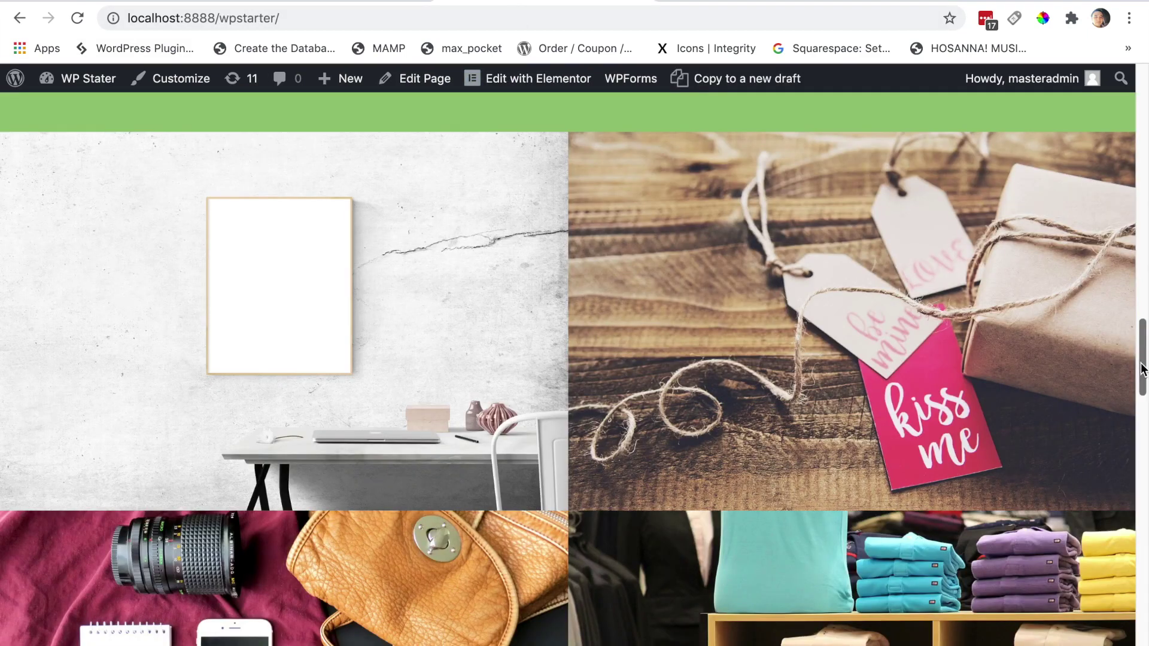
{"action": "left_click_drag", "start_coordinate": [1144, 376], "coordinate": [1146, 435]}
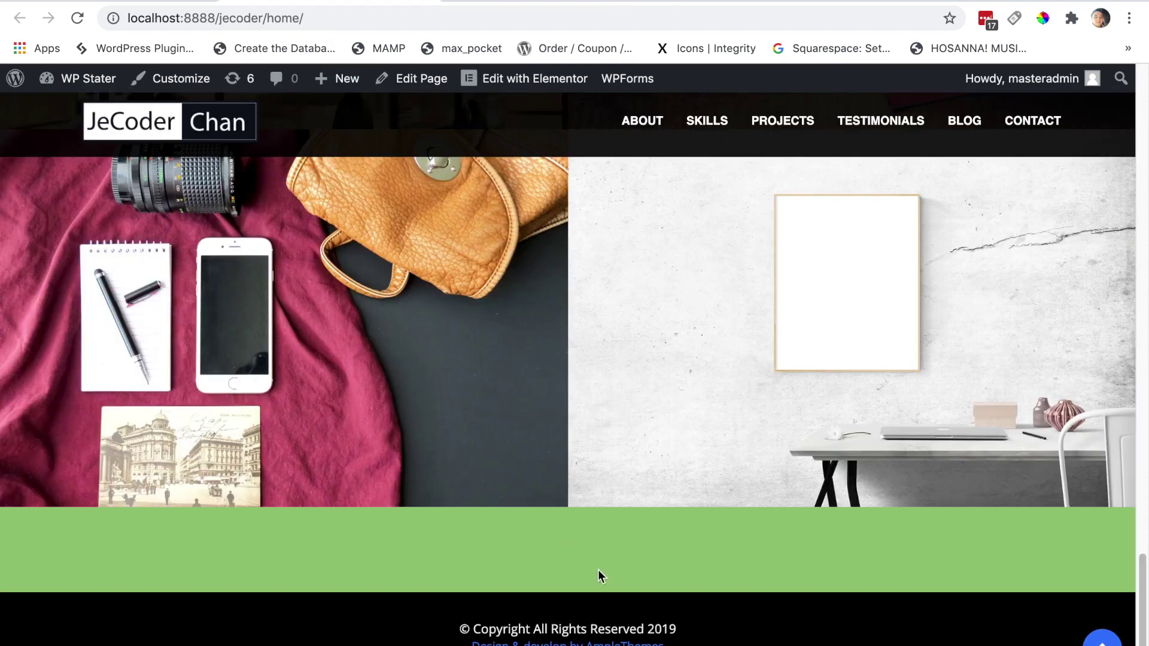
{"action": "scroll", "coordinate": [303, 247], "scroll_direction": "up", "scroll_amount": 1}
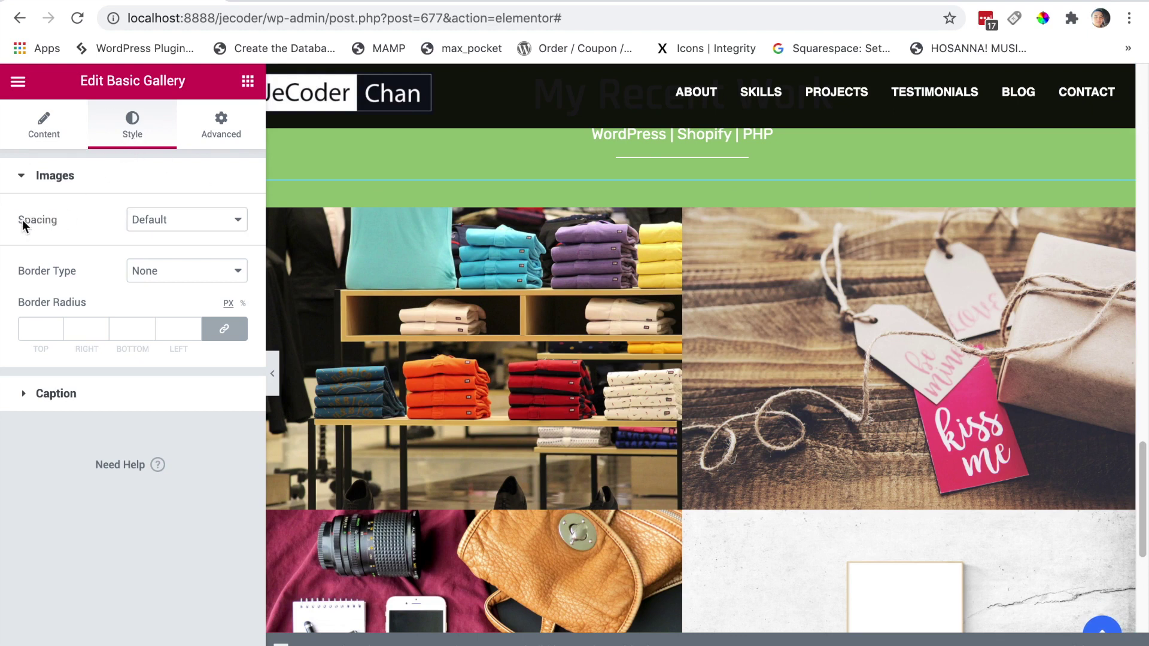
Set the gallery's image spacing to Custom with a value of 0.
{"action": "left_click", "coordinate": [183, 220]}
{"action": "left_click", "coordinate": [178, 235]}
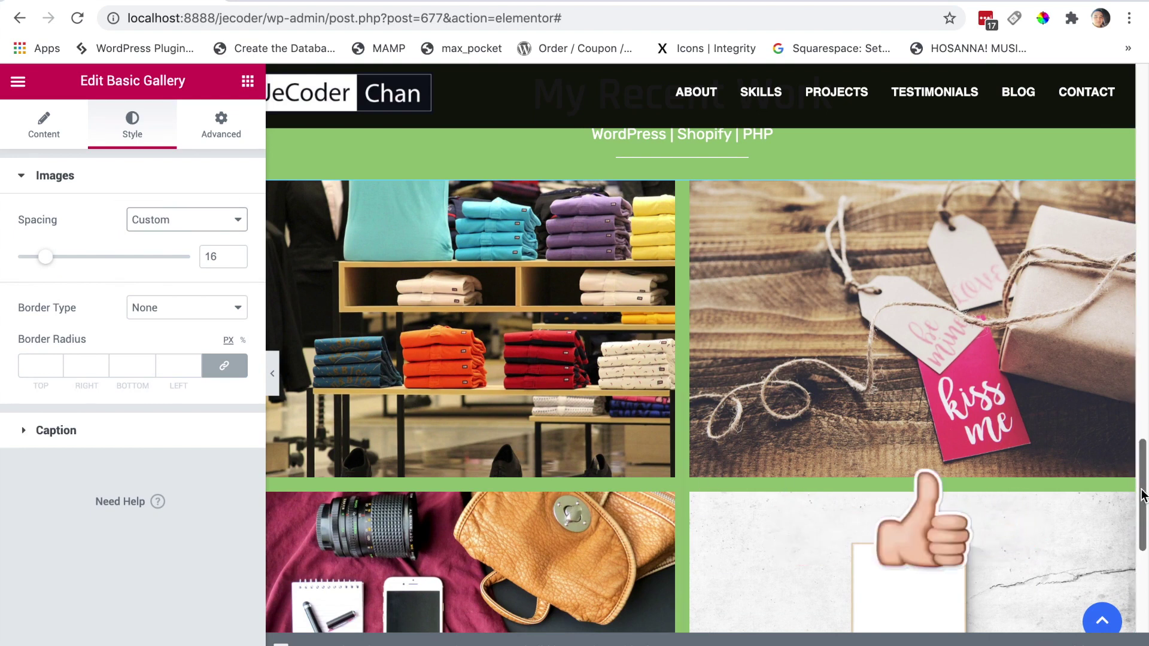
{"action": "scroll", "coordinate": [676, 439], "scroll_direction": "down", "scroll_amount": 5}
{"action": "scroll", "coordinate": [676, 439], "scroll_direction": "up", "scroll_amount": 5}
{"action": "scroll", "coordinate": [676, 440], "scroll_direction": "down", "scroll_amount": 5}
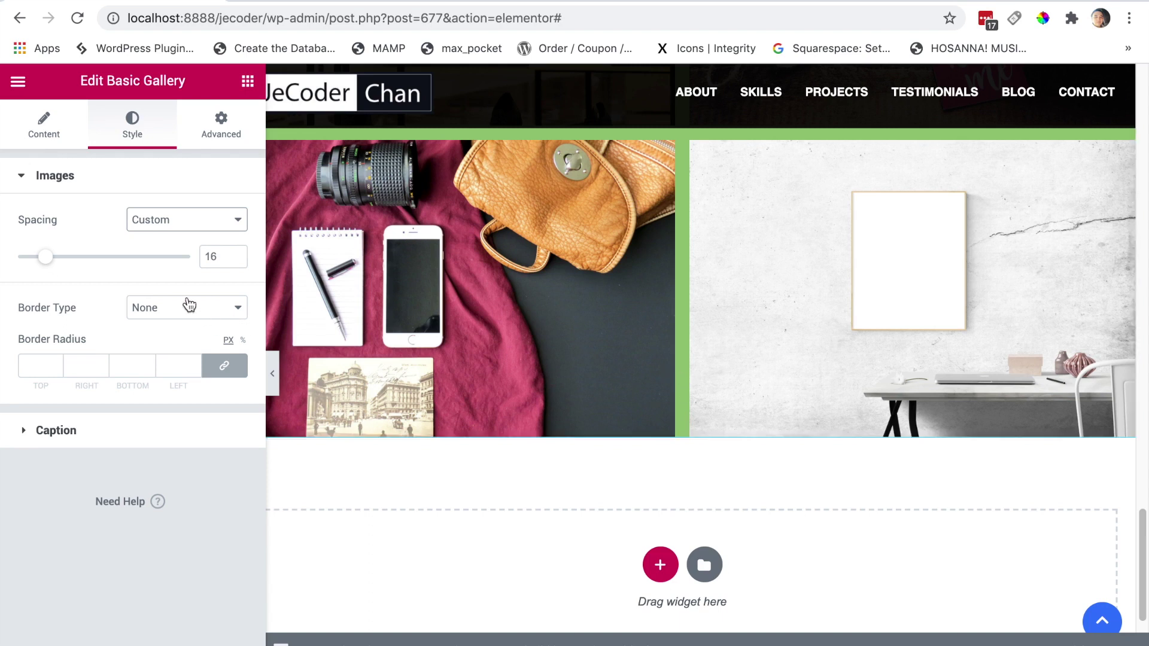
{"action": "left_click_drag", "start_coordinate": [1142, 531], "coordinate": [1140, 484]}
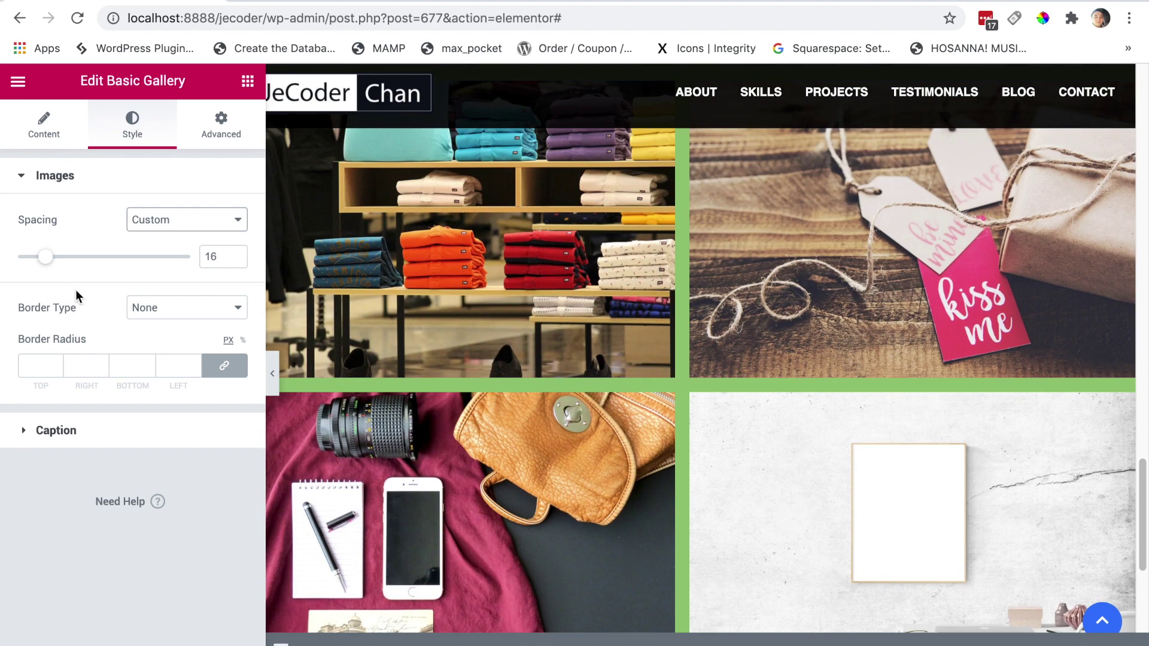
{"action": "left_click_drag", "start_coordinate": [45, 260], "coordinate": [13, 257]}
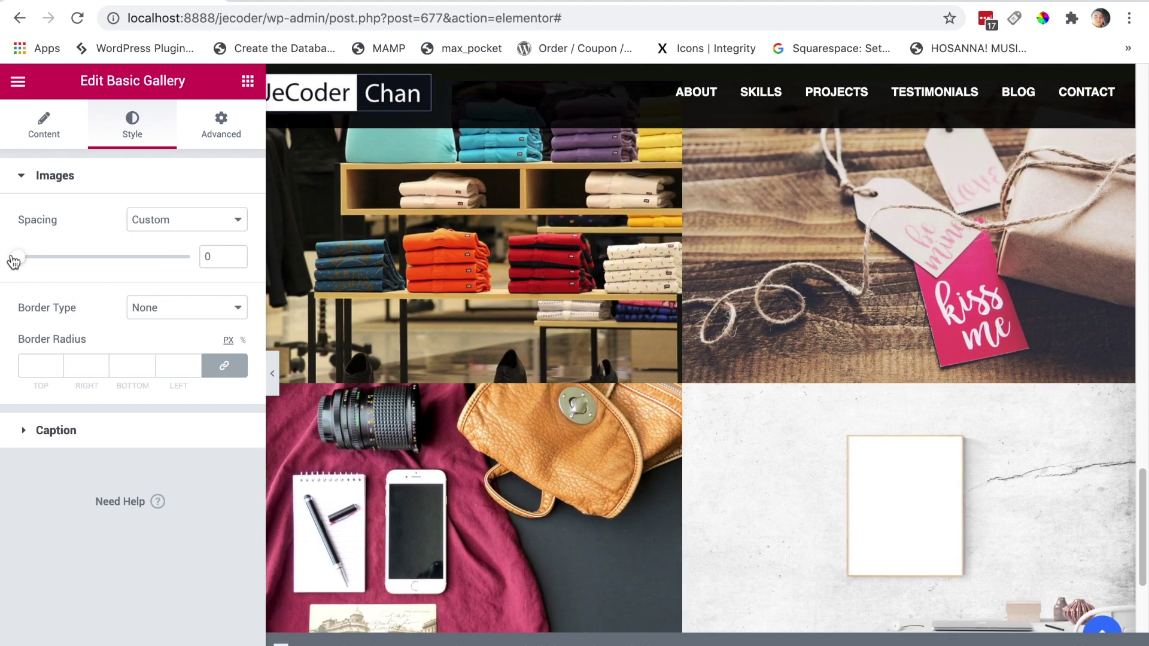
Set the gallery's top padding to 35 px to add space beneath the section heading.
{"action": "left_click_drag", "start_coordinate": [1143, 470], "coordinate": [1137, 416]}
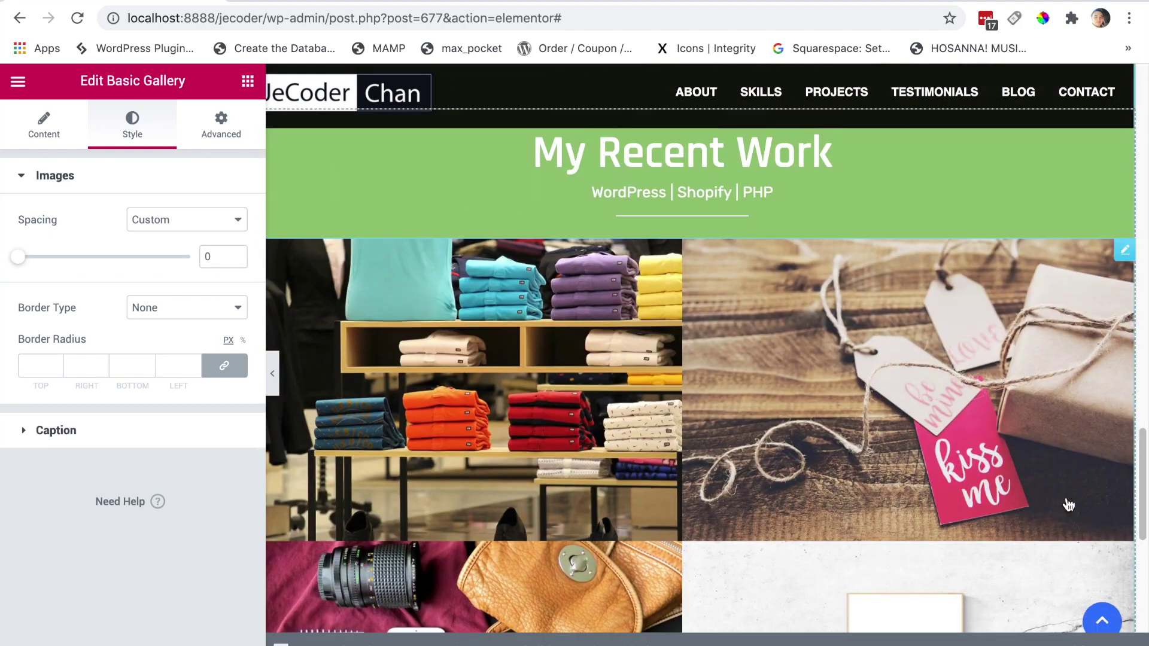
{"action": "scroll", "coordinate": [1068, 505], "scroll_direction": "down", "scroll_amount": 7}
{"action": "scroll", "coordinate": [1068, 504], "scroll_direction": "up", "scroll_amount": 4}
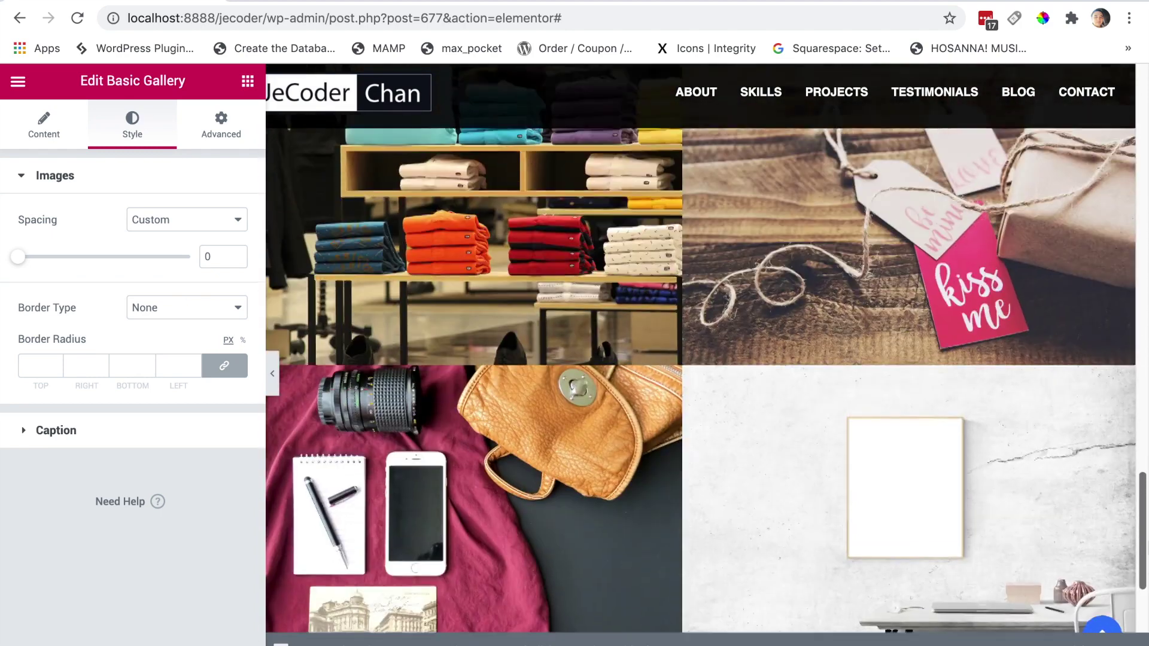
{"action": "scroll", "coordinate": [701, 351], "scroll_direction": "up", "scroll_amount": 5}
{"action": "scroll", "coordinate": [700, 350], "scroll_direction": "down", "scroll_amount": 4}
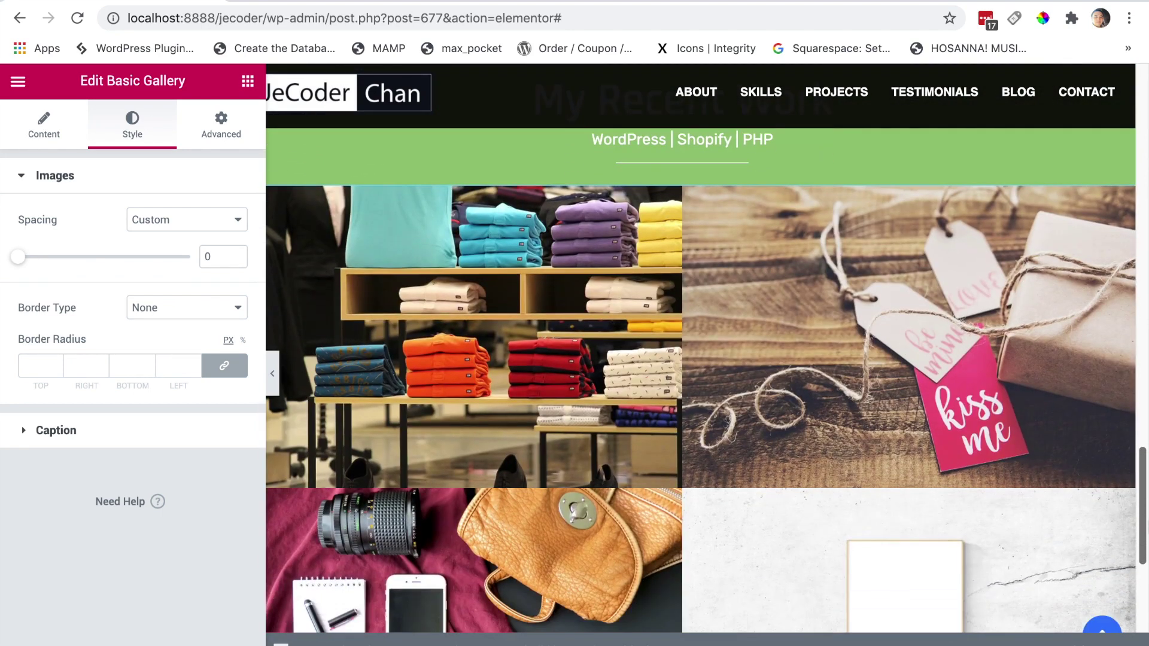
{"action": "scroll", "coordinate": [701, 351], "scroll_direction": "up", "scroll_amount": 1}
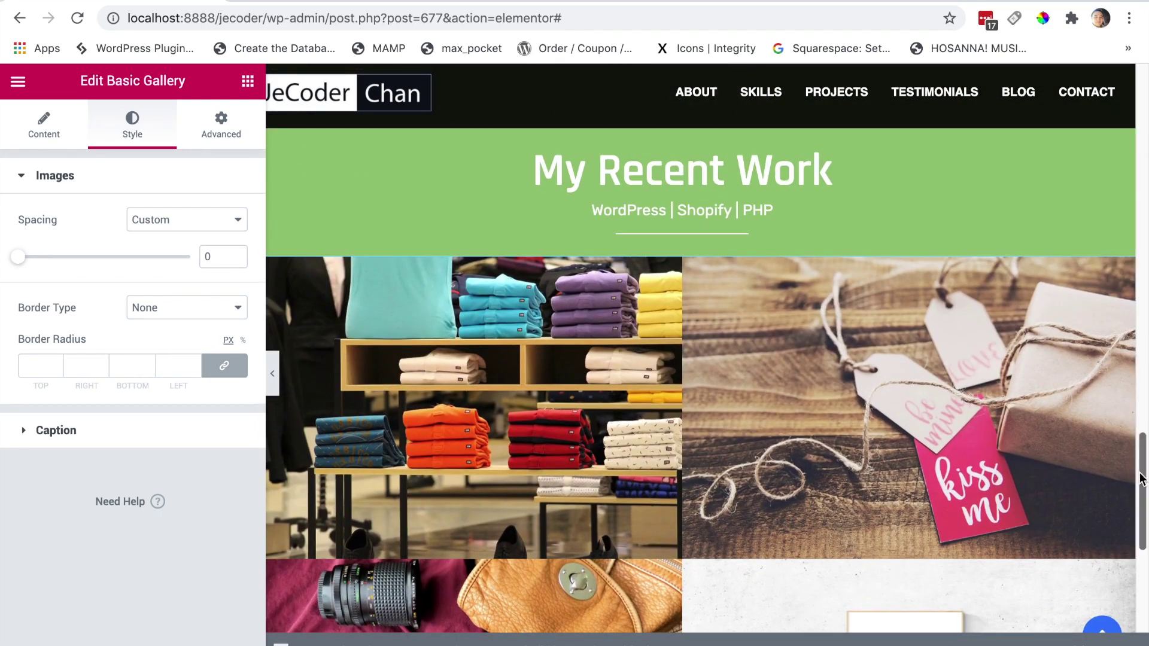
{"action": "left_click_drag", "start_coordinate": [1144, 488], "coordinate": [1144, 481]}
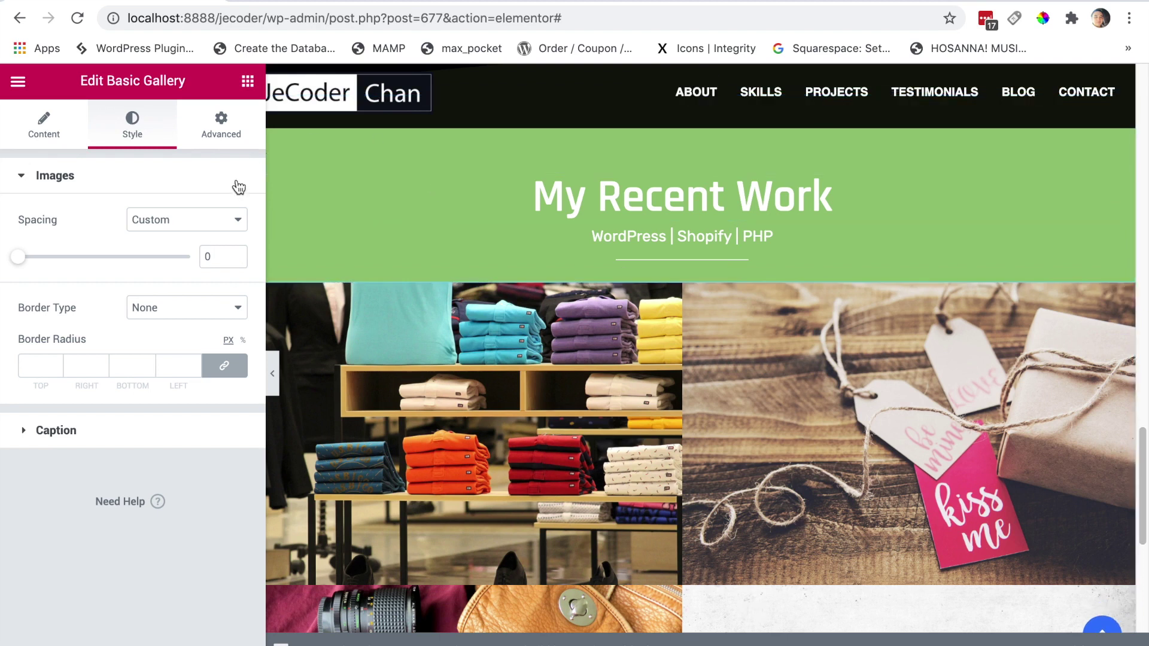
{"action": "left_click", "coordinate": [222, 133]}
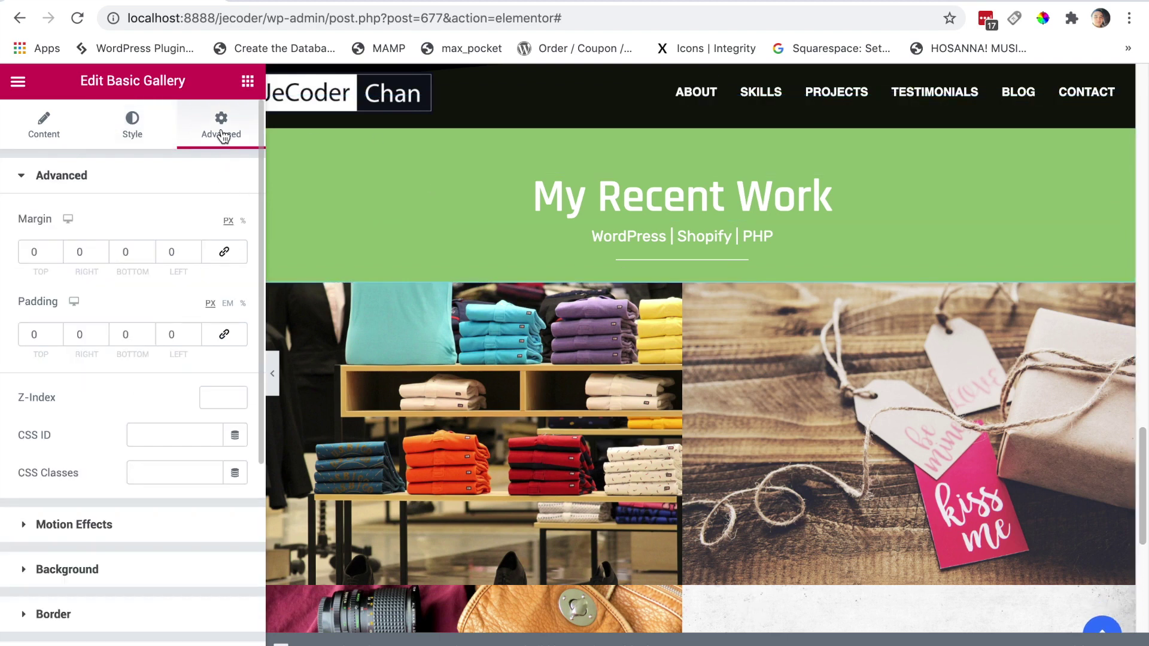
{"action": "double_click", "coordinate": [37, 334]}
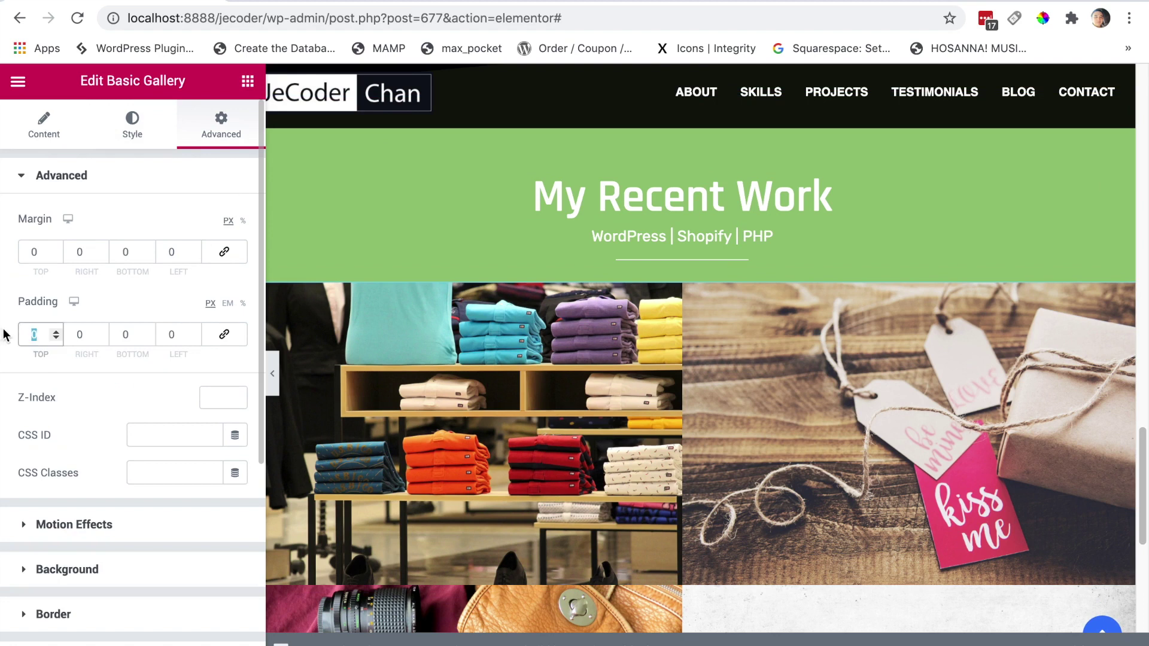
{"action": "type", "text": "35"}
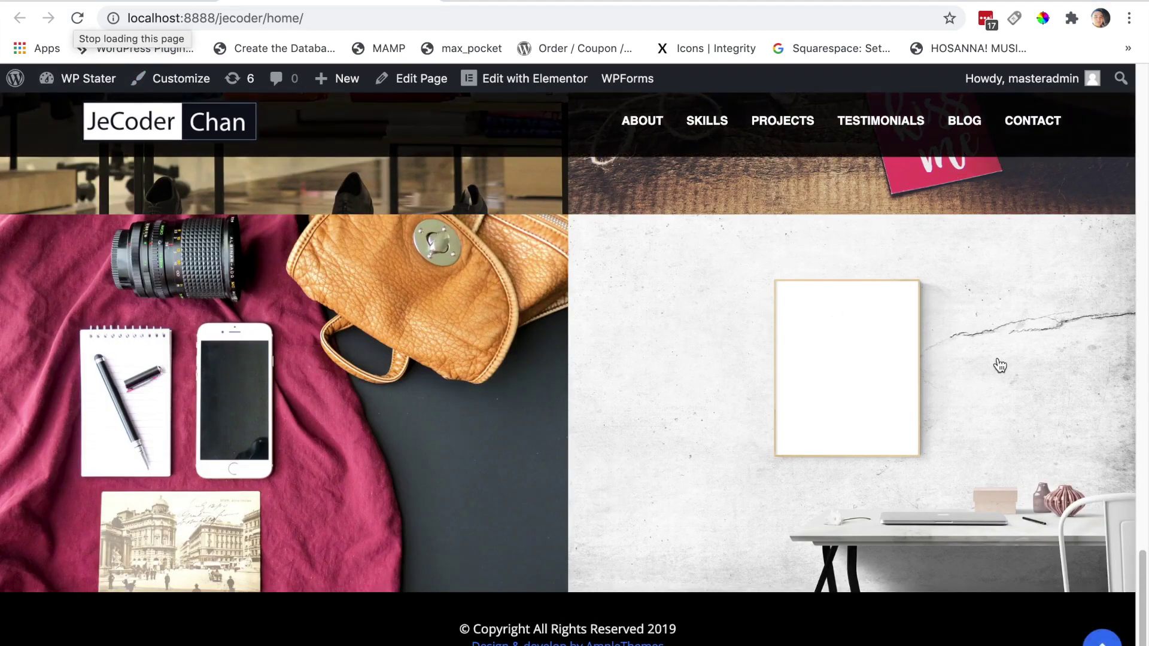
Check the gallery's lower end on the home page preview and compare it with the reference page.
{"action": "mouse_move", "coordinate": [1143, 608]}
{"action": "left_mouse_down"}
{"action": "mouse_move", "coordinate": [1143, 482]}
{"action": "mouse_move", "coordinate": [1143, 589]}
{"action": "left_mouse_up"}
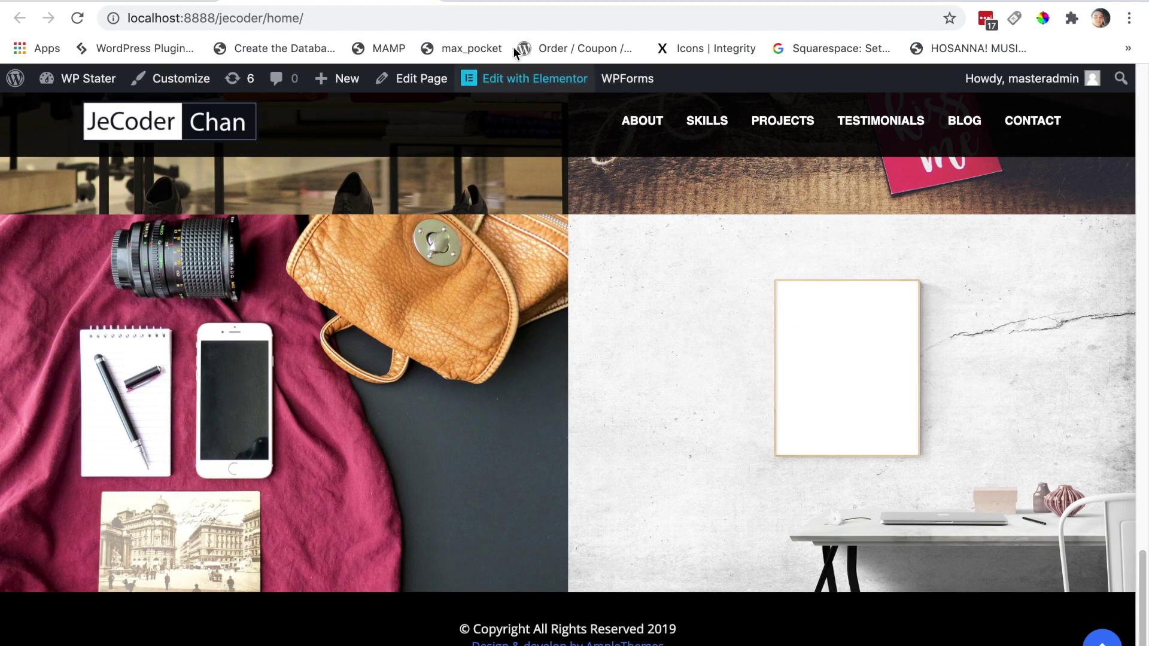
{"action": "left_click", "coordinate": [518, 1]}
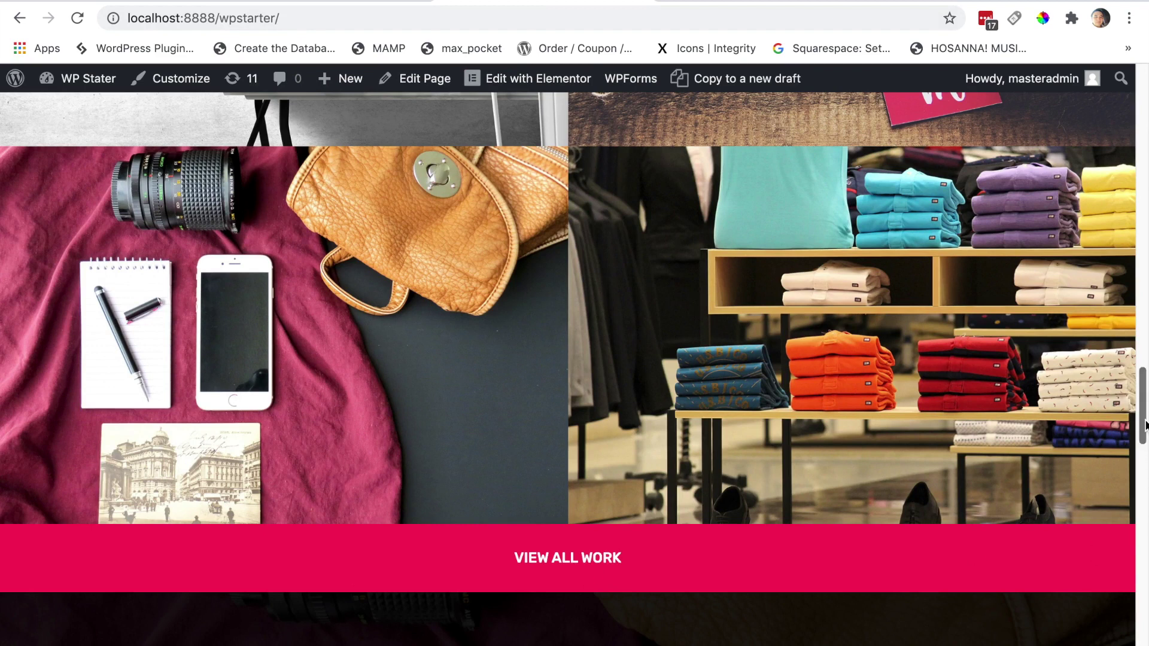
Add a new single-column section directly below the work gallery.
{"action": "scroll", "coordinate": [1144, 424], "scroll_direction": "down", "scroll_amount": 2}
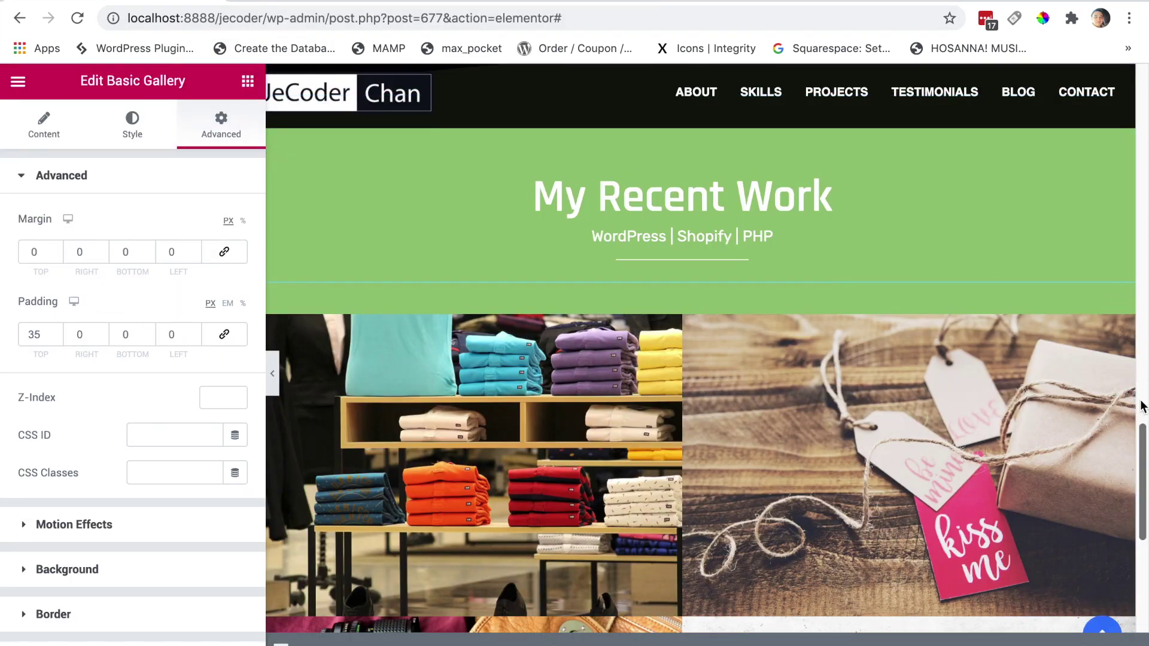
{"action": "scroll", "coordinate": [1146, 476], "scroll_direction": "down", "scroll_amount": 1}
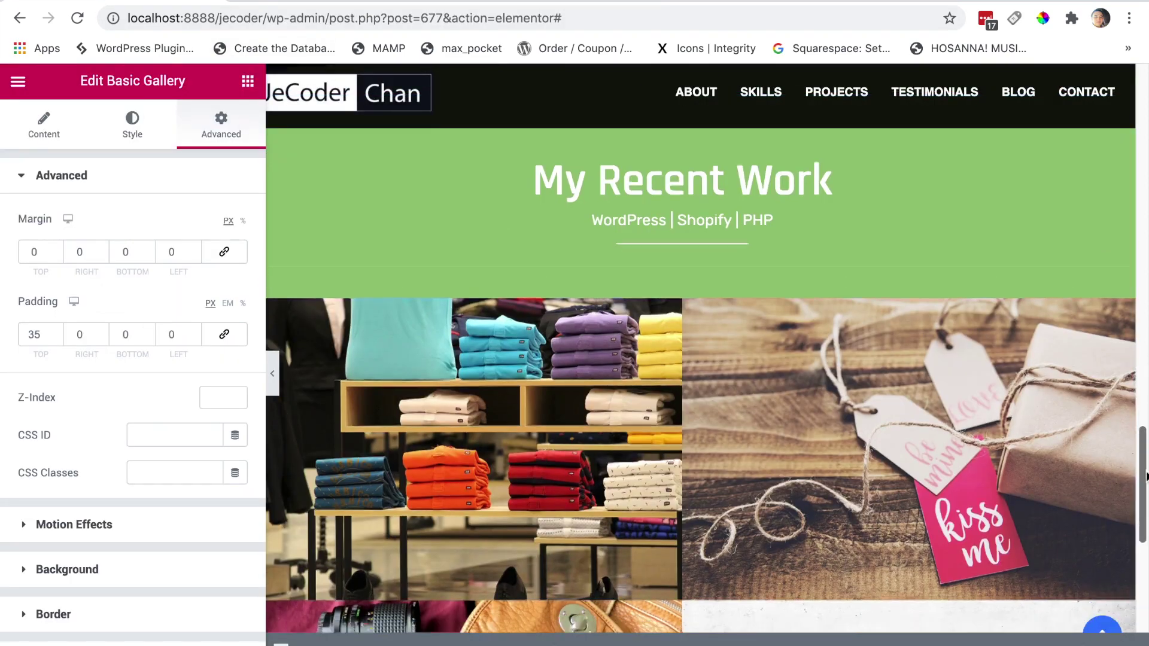
{"action": "scroll", "coordinate": [1146, 476], "scroll_direction": "down", "scroll_amount": 10}
{"action": "left_click", "coordinate": [659, 569]}
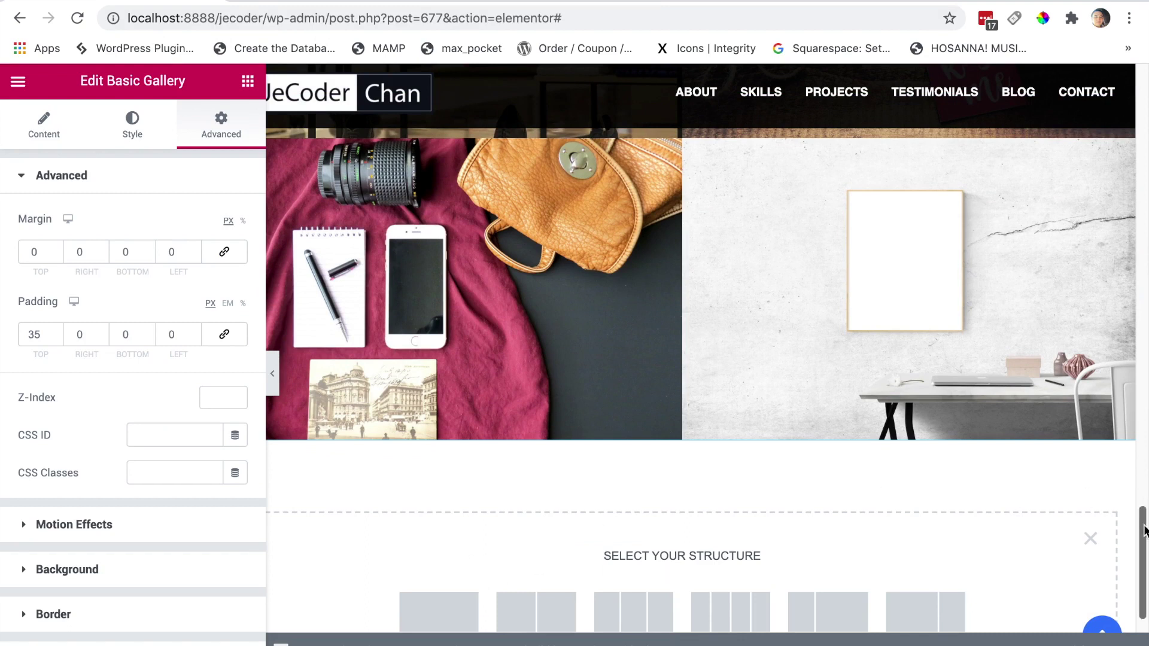
{"action": "scroll", "coordinate": [1145, 515], "scroll_direction": "down", "scroll_amount": 3}
{"action": "left_click", "coordinate": [431, 499]}
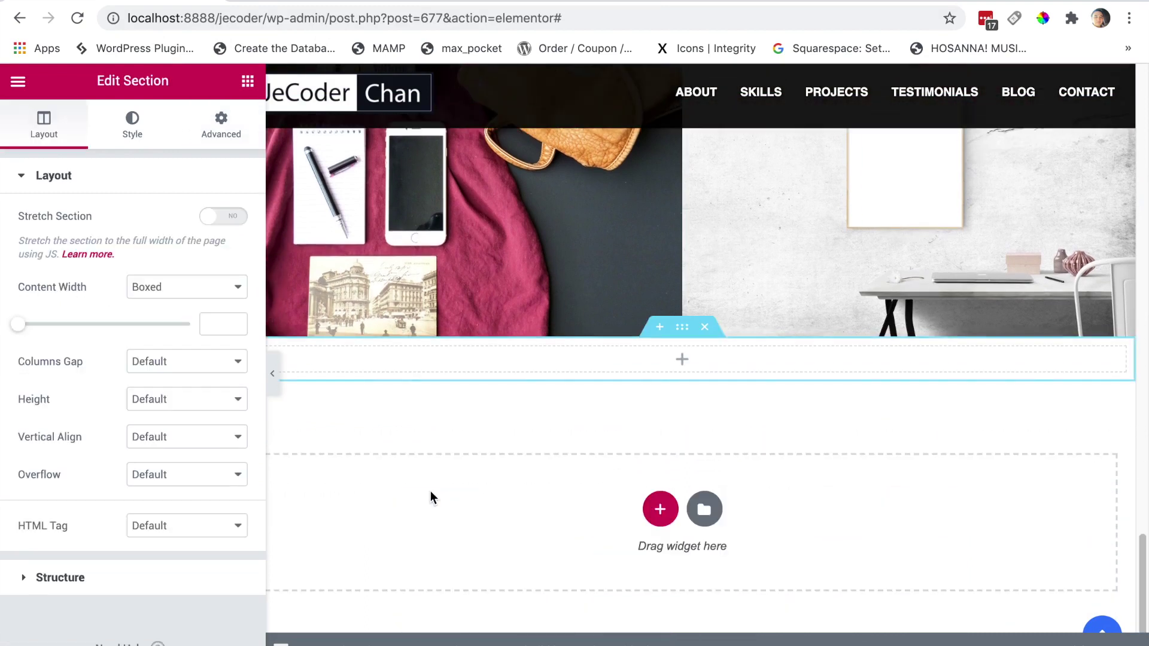
Insert a Button widget into the new section and center it, keeping its type as Default.
{"action": "left_click", "coordinate": [247, 81]}
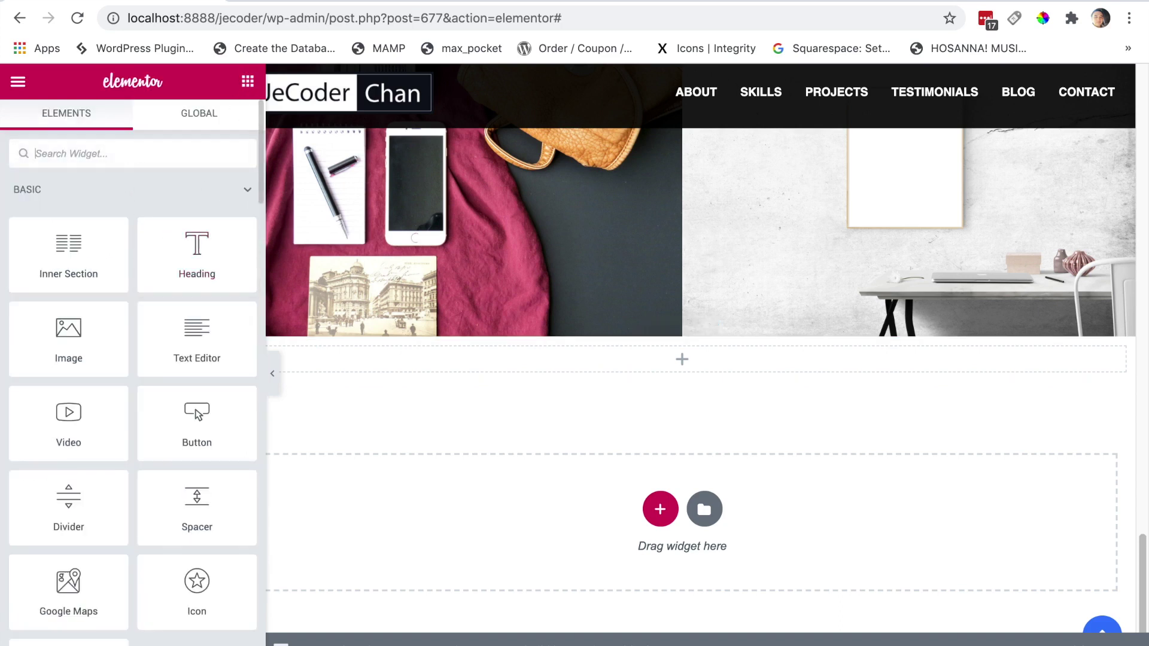
{"action": "type", "text": "button"}
{"action": "left_click_drag", "start_coordinate": [84, 207], "coordinate": [702, 383]}
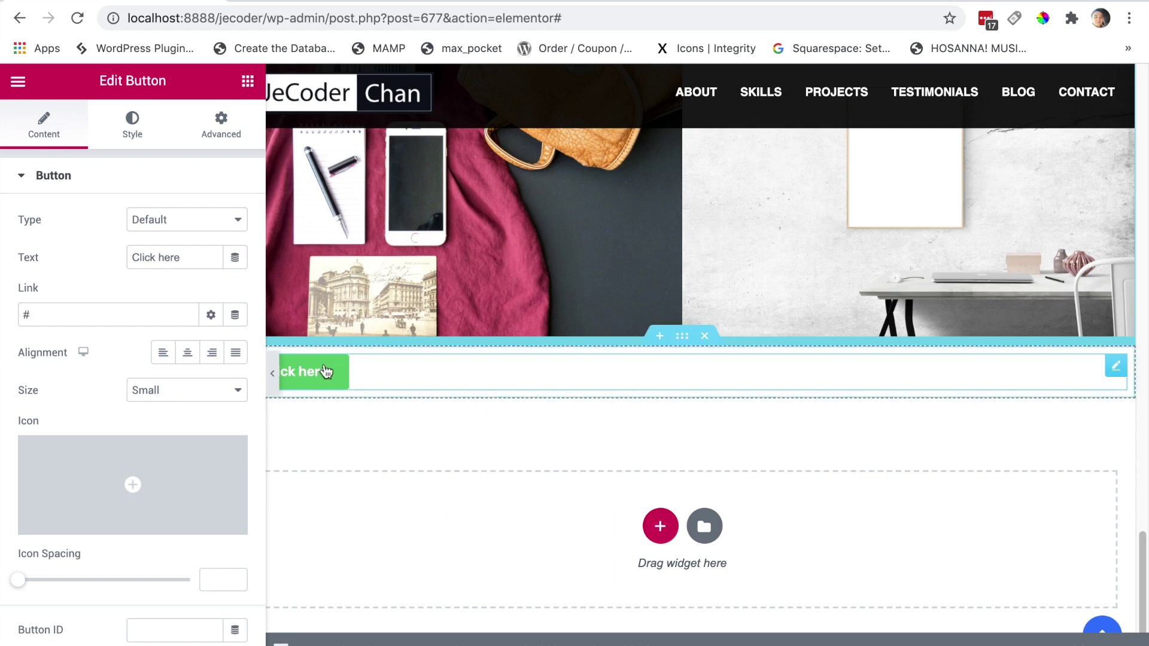
{"action": "left_click", "coordinate": [188, 360]}
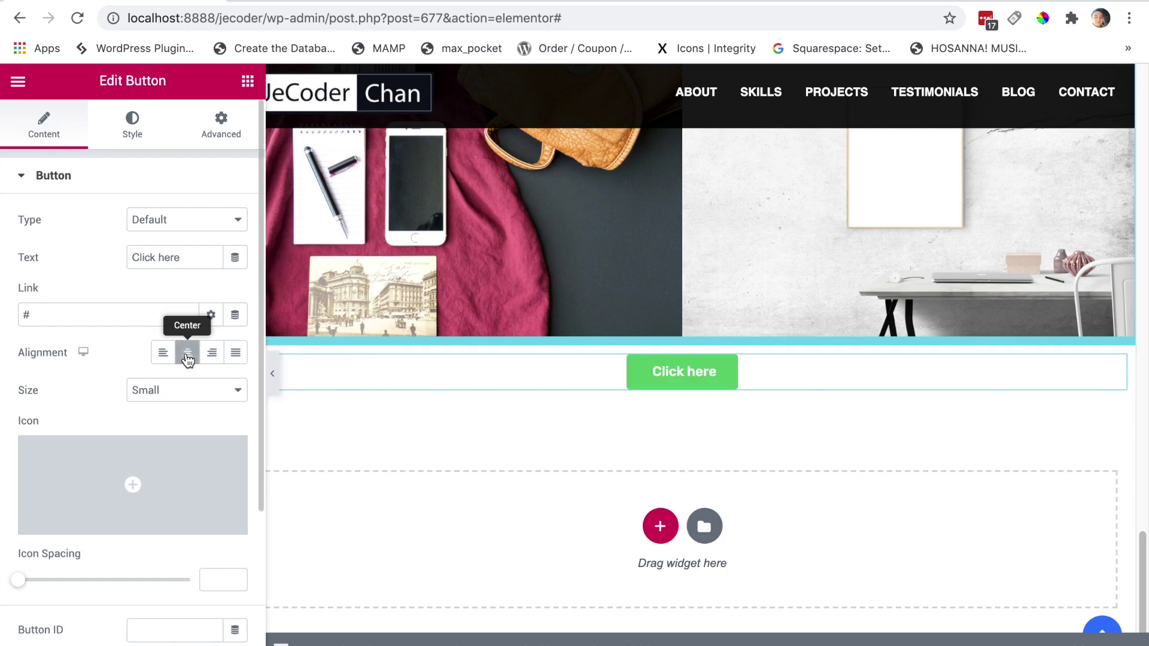
{"action": "left_click", "coordinate": [186, 226]}
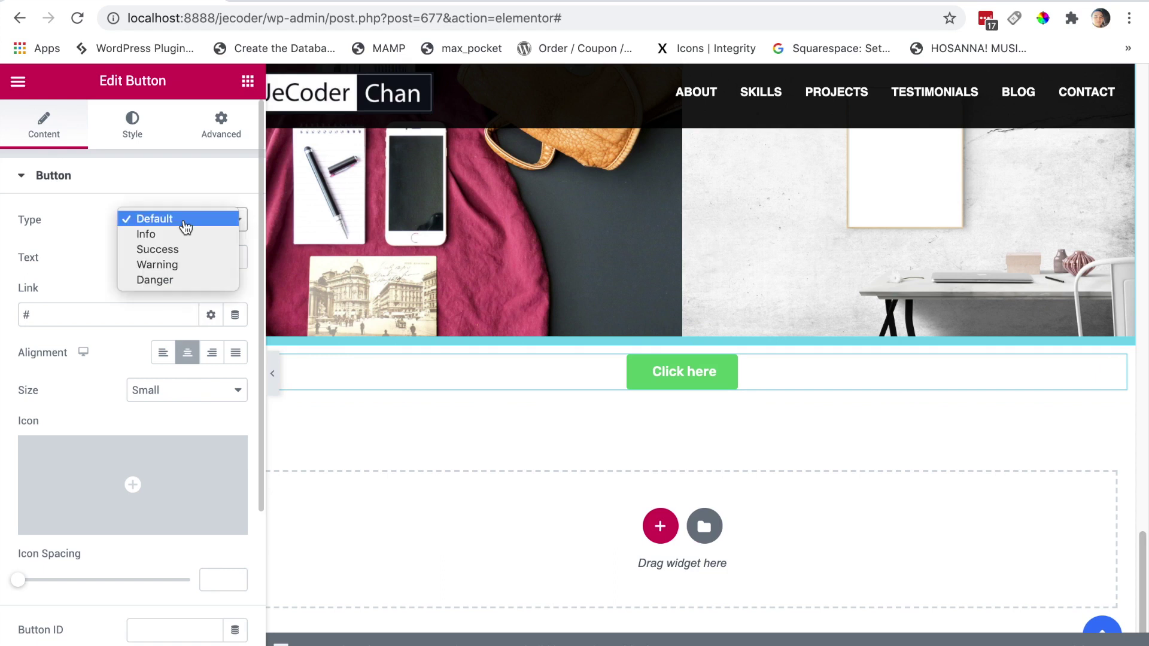
{"action": "left_click", "coordinate": [184, 222]}
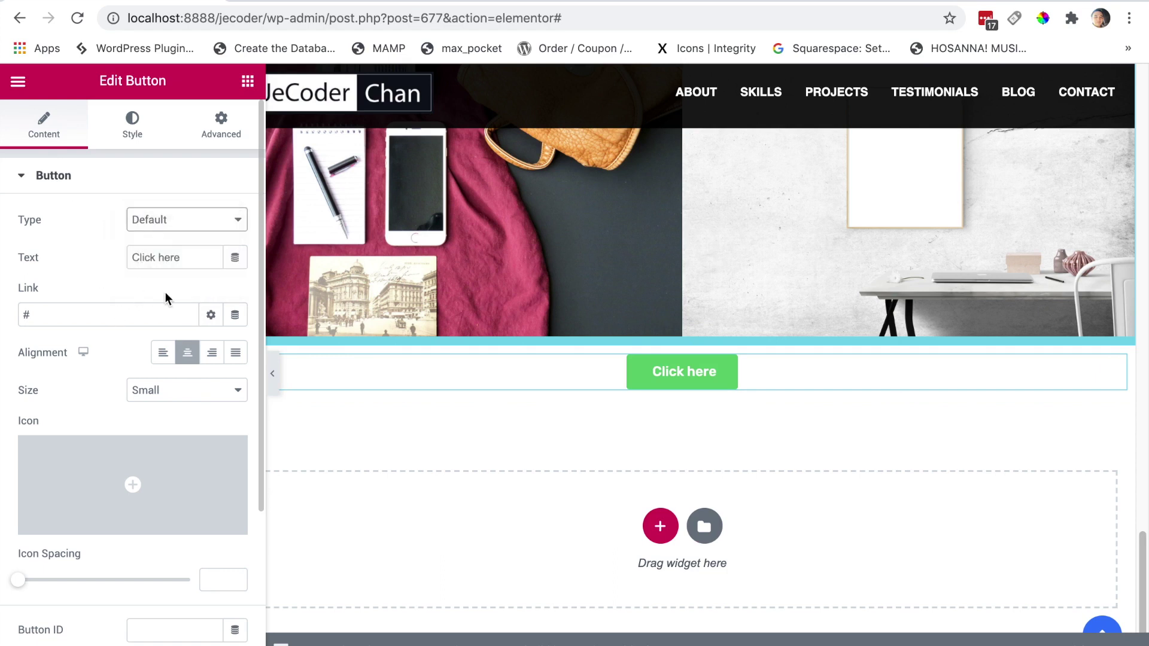
Set the button's text to "View All Work".
{"action": "left_click_drag", "start_coordinate": [190, 259], "coordinate": [108, 248]}
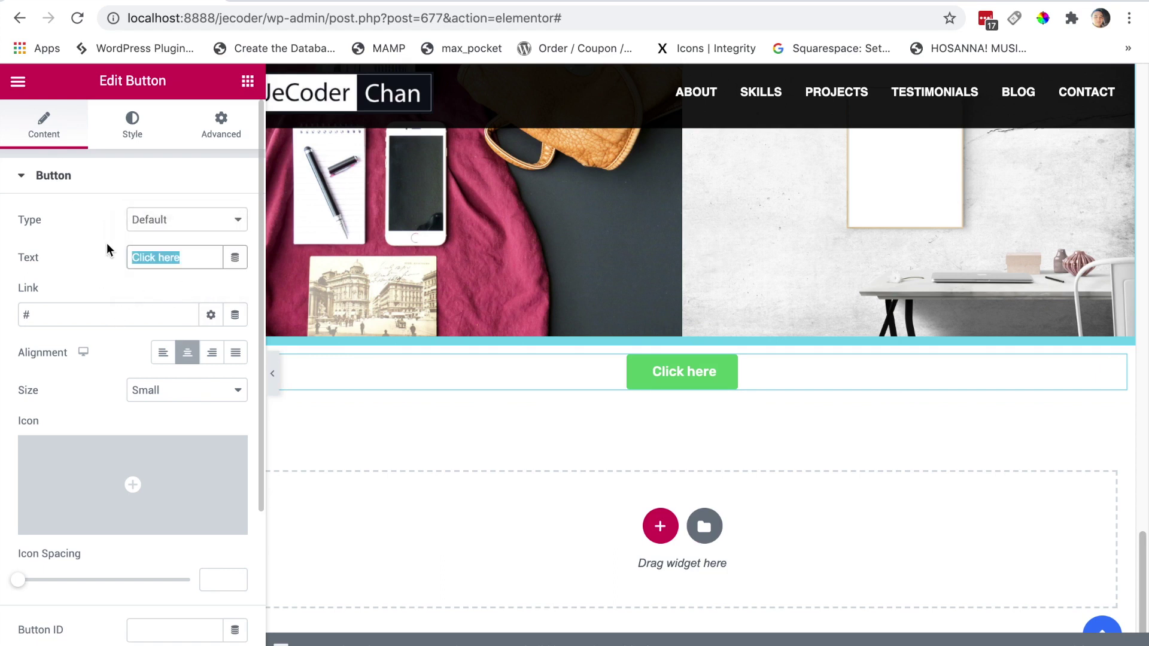
{"action": "type", "text": "V"}
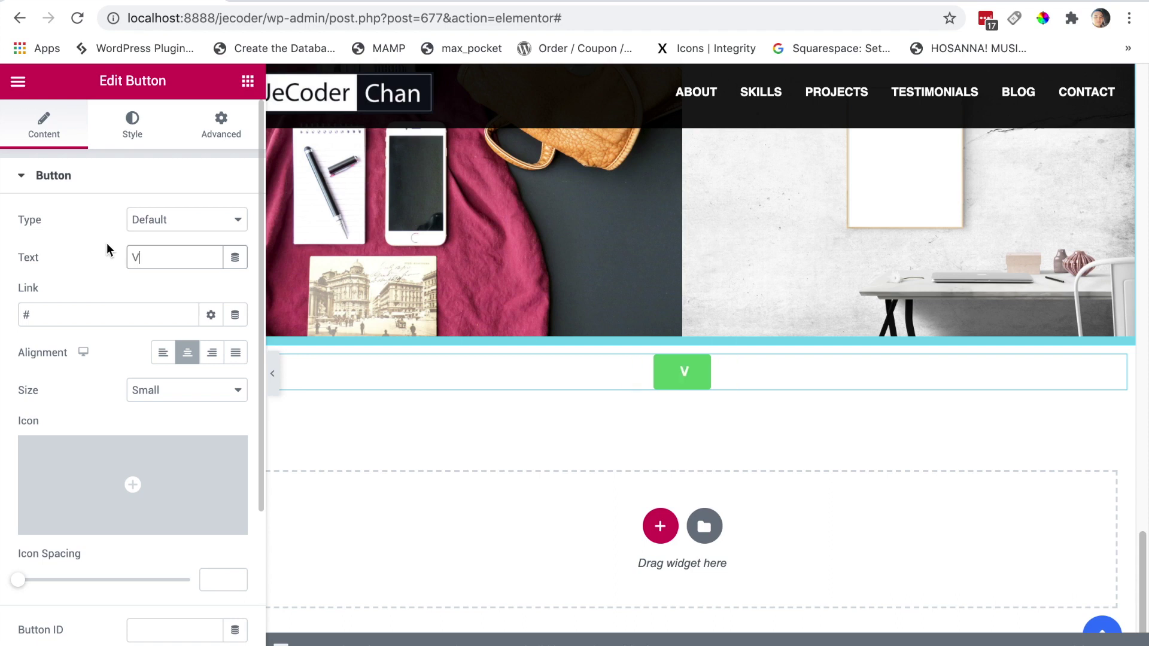
{"action": "type", "text": "iew All "}
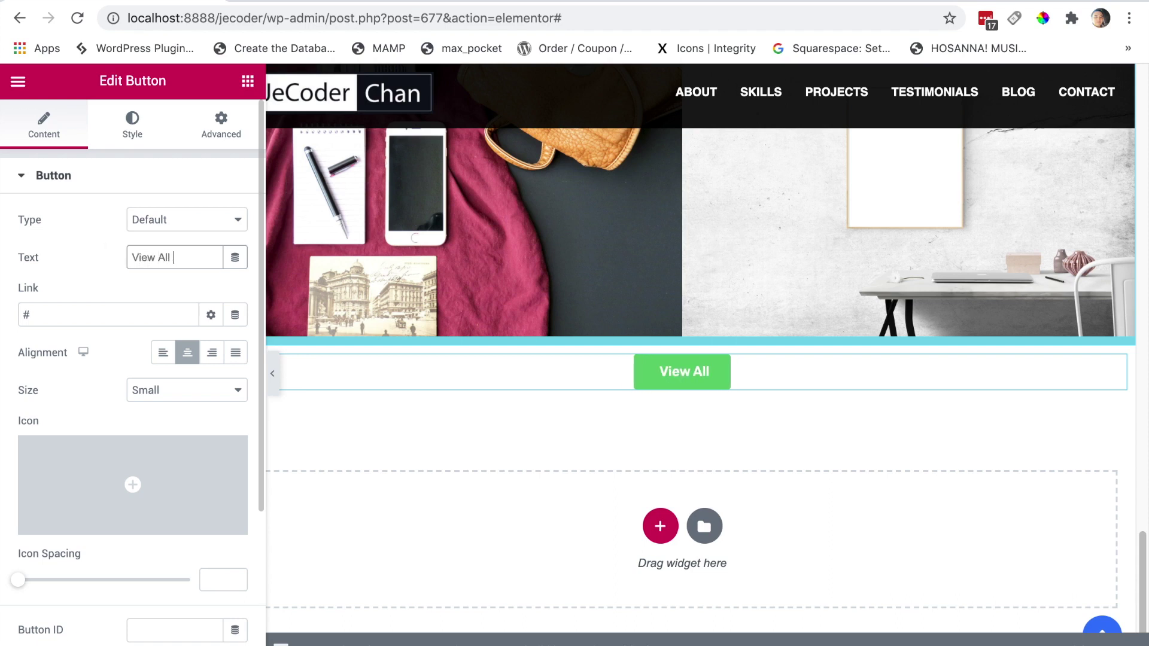
{"action": "type", "text": "Work"}
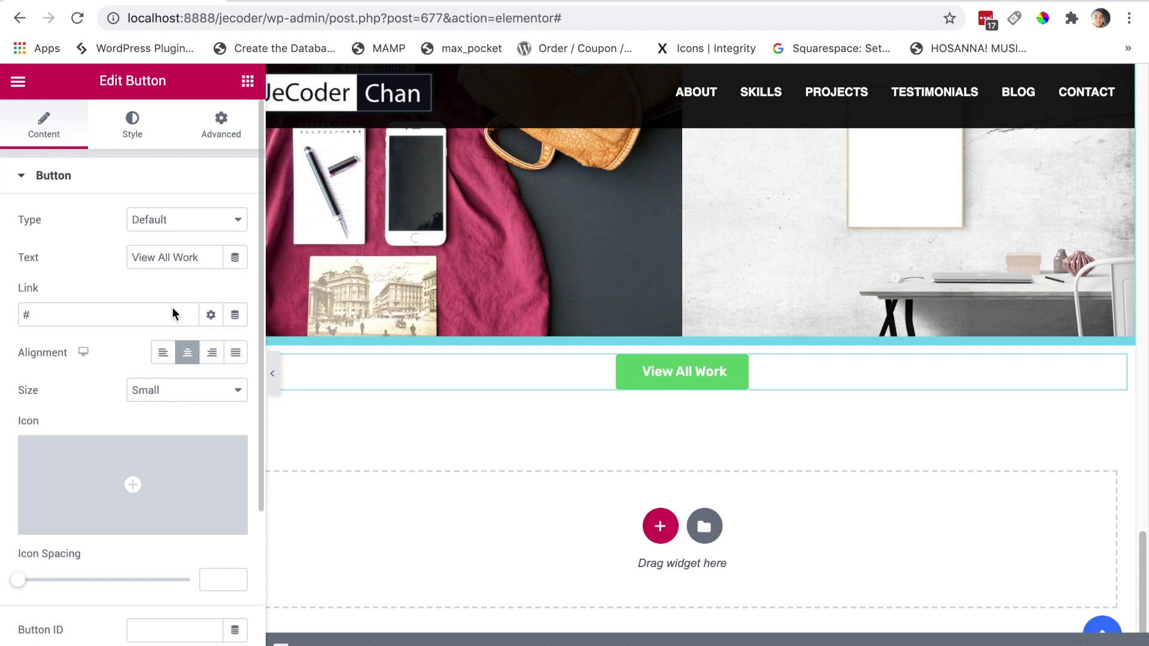
Set the button's typography to Open Sans, size 18 px, weight 600, with Uppercase transform.
{"action": "left_click", "coordinate": [137, 135]}
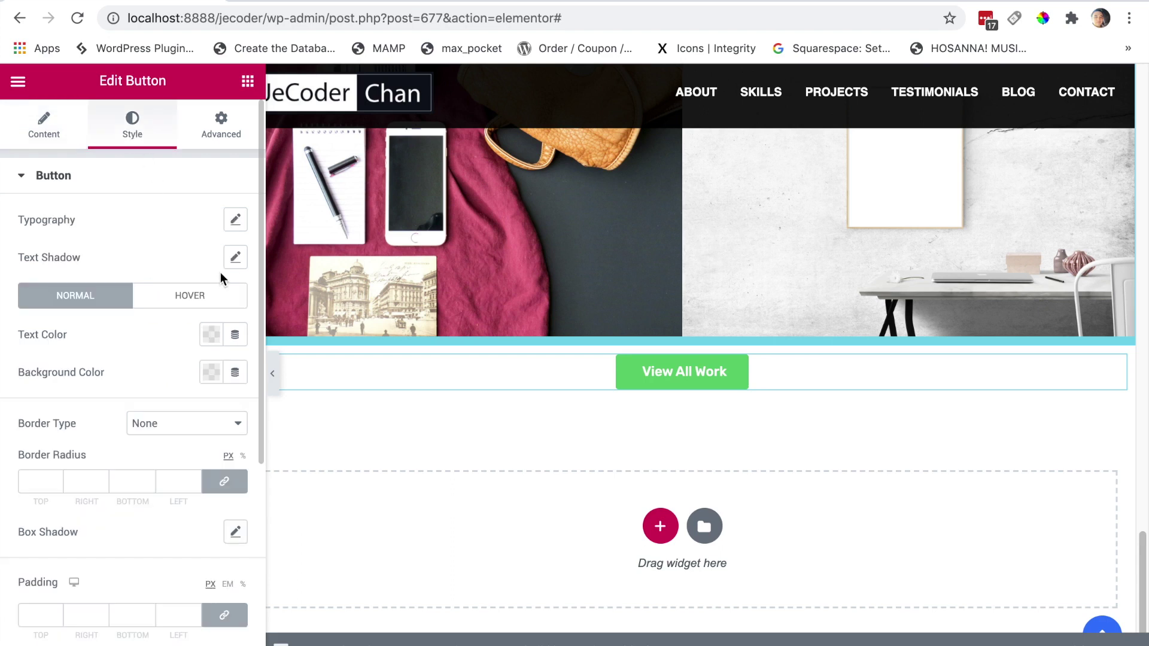
{"action": "left_click", "coordinate": [234, 220]}
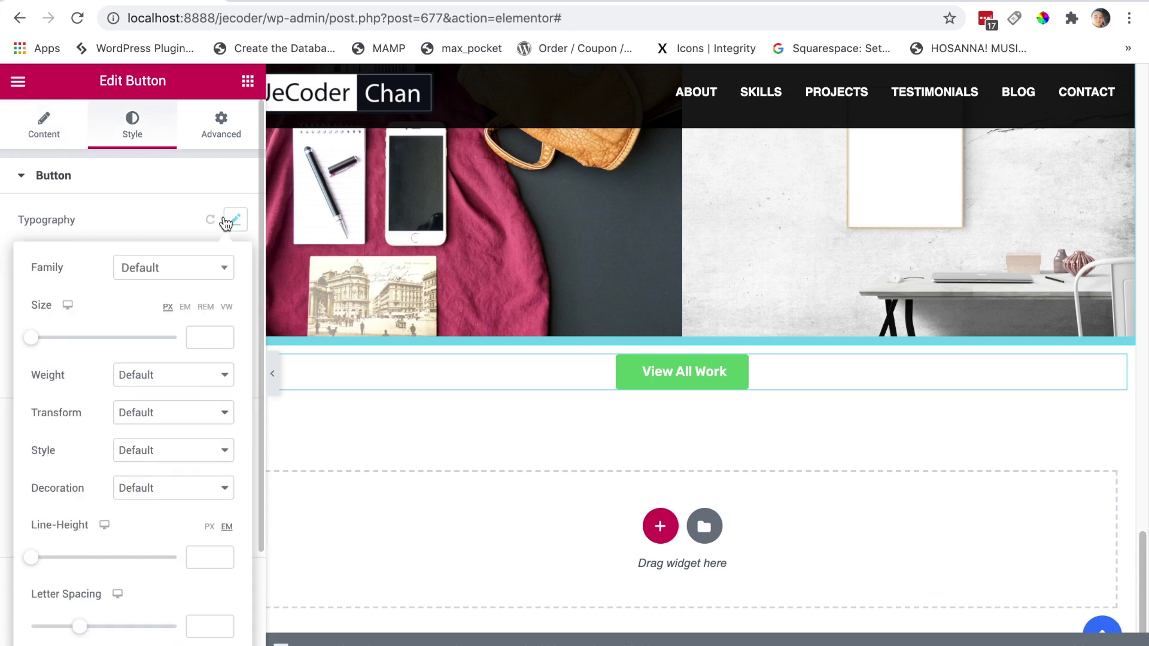
{"action": "left_click", "coordinate": [186, 267]}
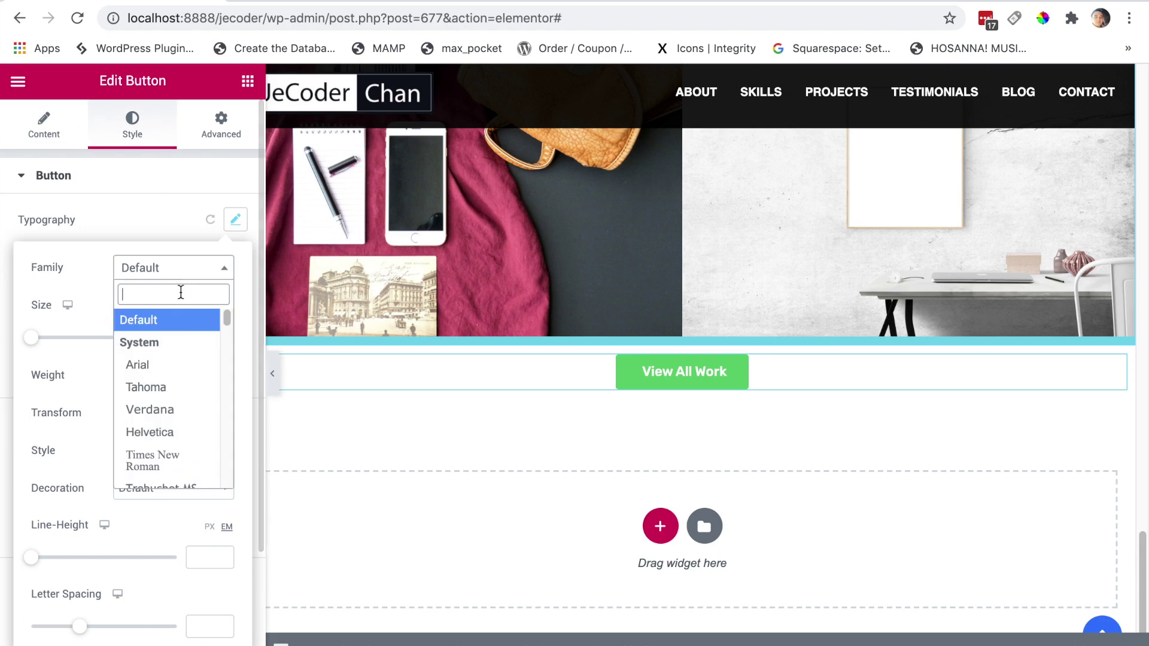
{"action": "type", "text": "ope"}
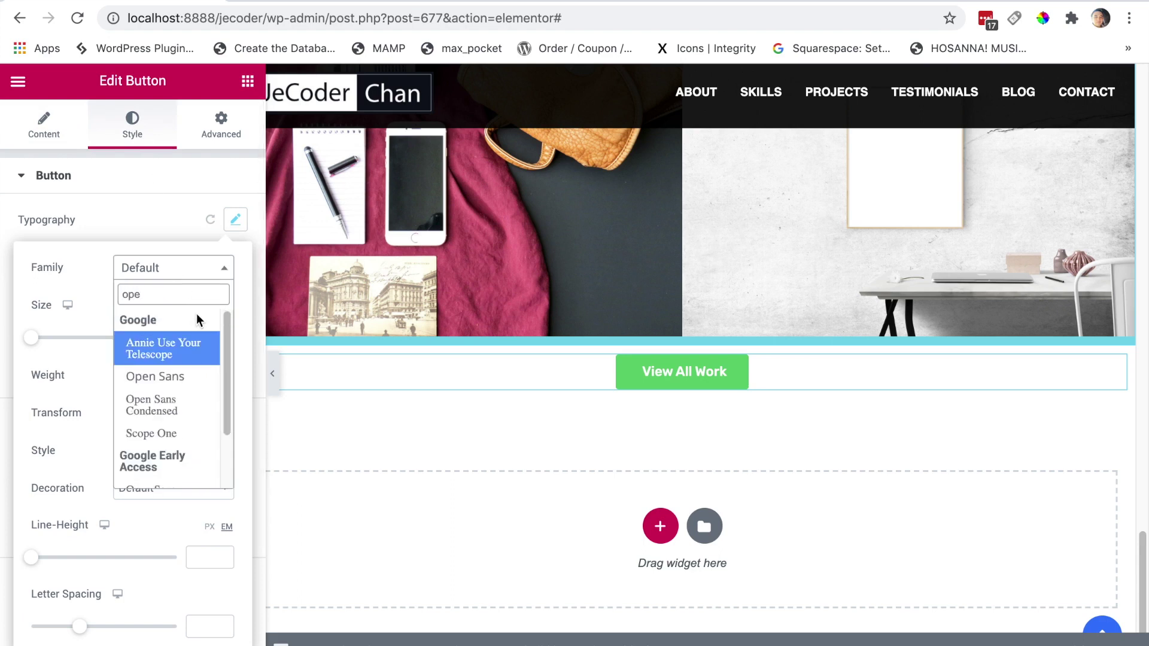
{"action": "left_click", "coordinate": [172, 377]}
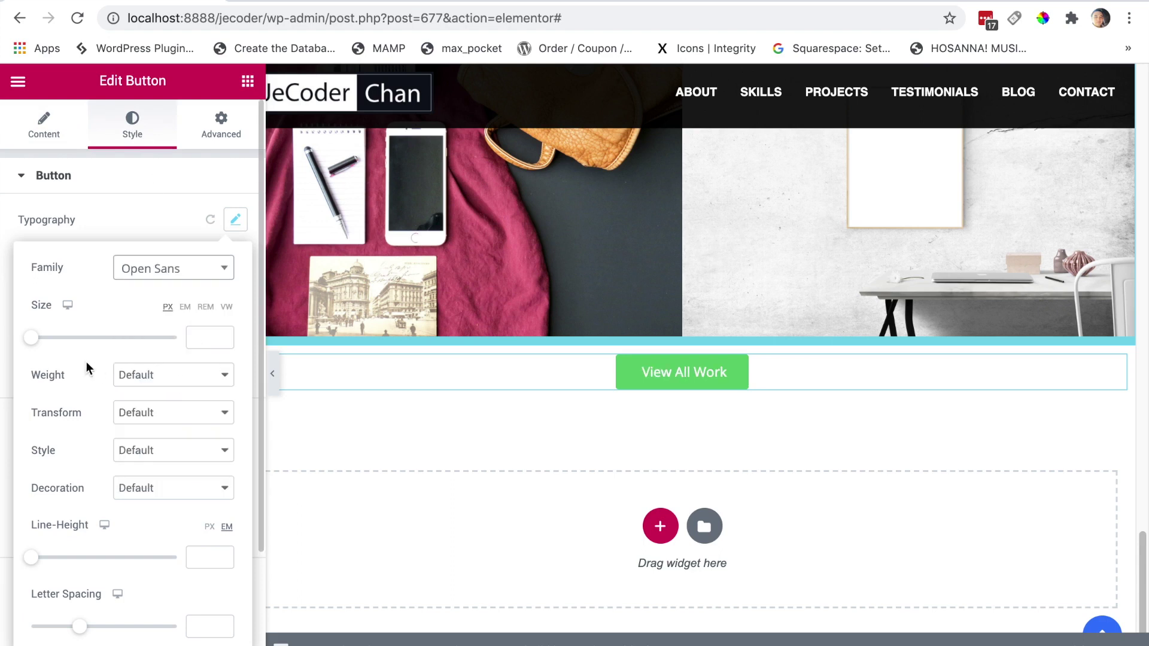
{"action": "left_click_drag", "start_coordinate": [32, 338], "coordinate": [47, 350]}
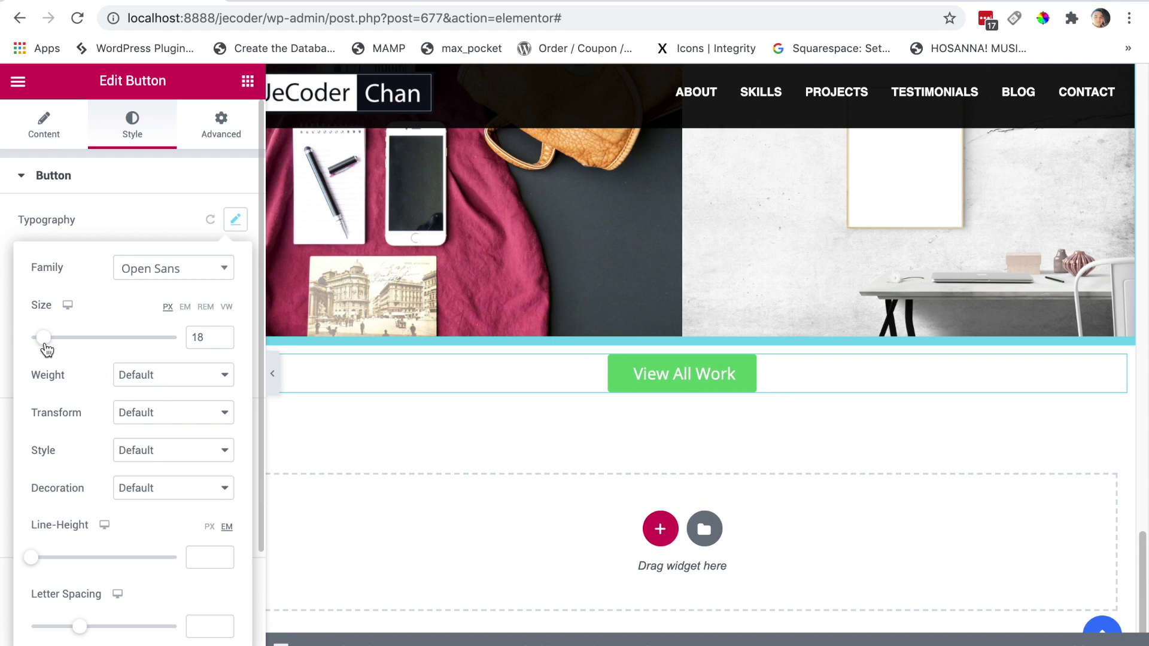
{"action": "left_click", "coordinate": [141, 367]}
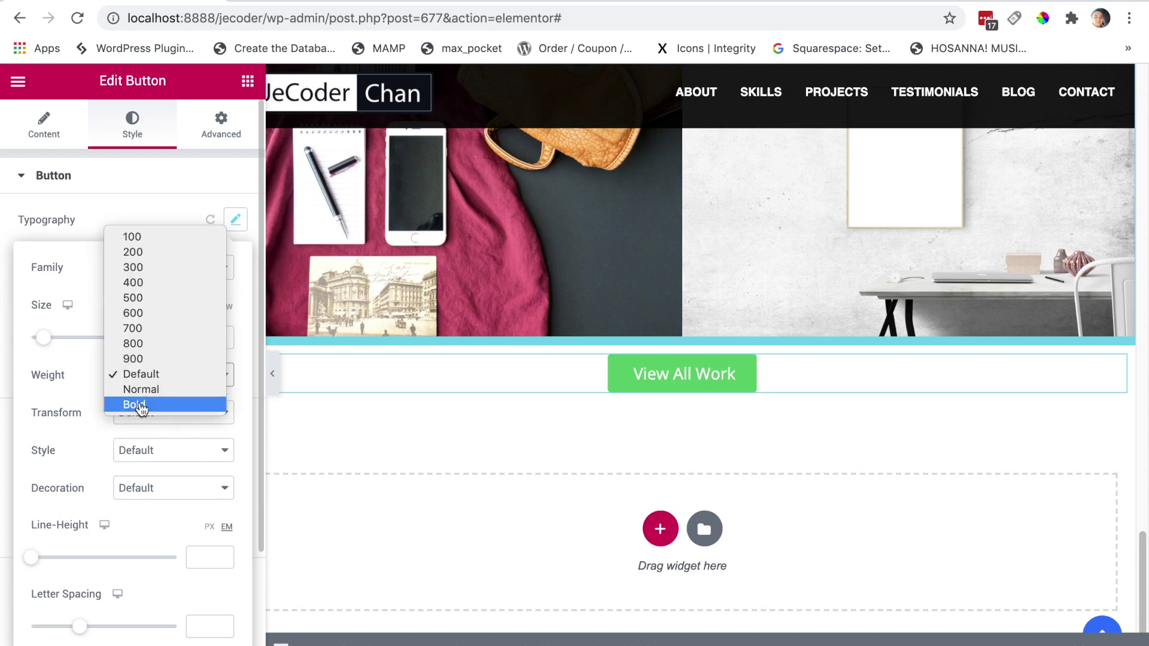
{"action": "left_click", "coordinate": [139, 312]}
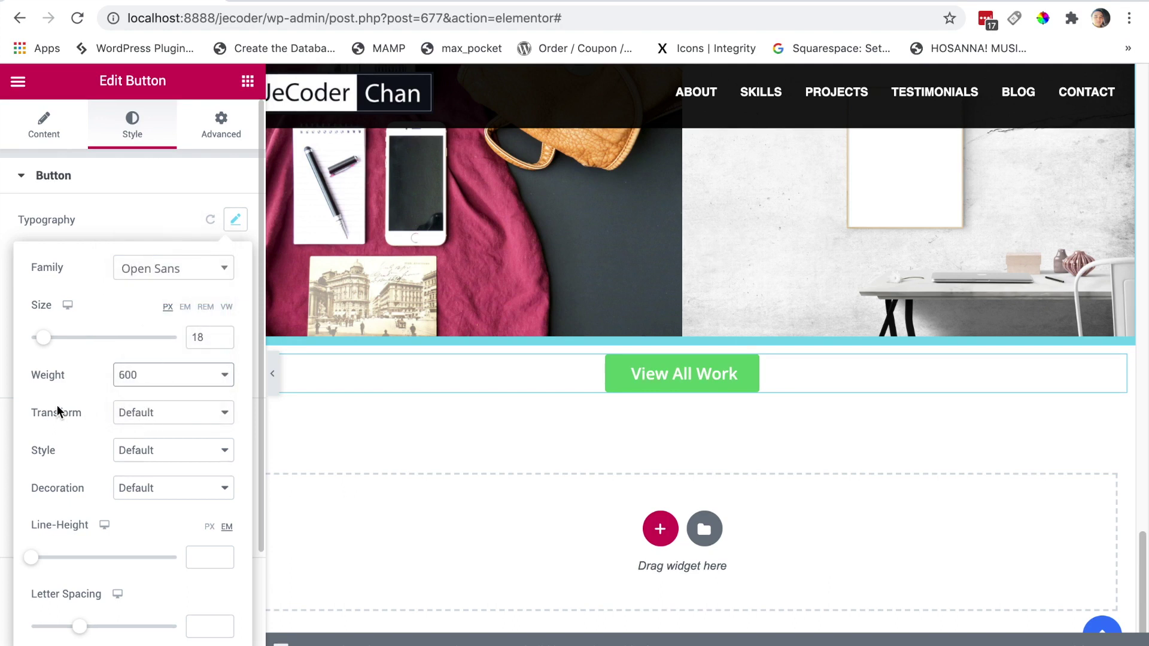
{"action": "left_click", "coordinate": [154, 414]}
{"action": "left_click", "coordinate": [164, 429]}
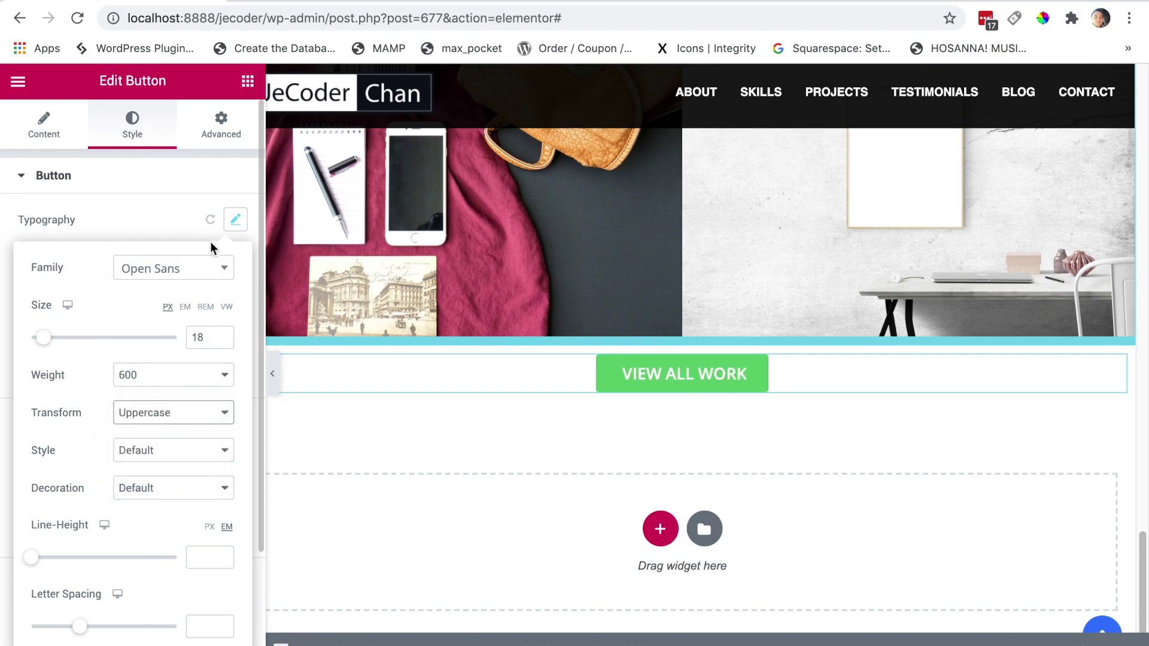
{"action": "left_click", "coordinate": [234, 221]}
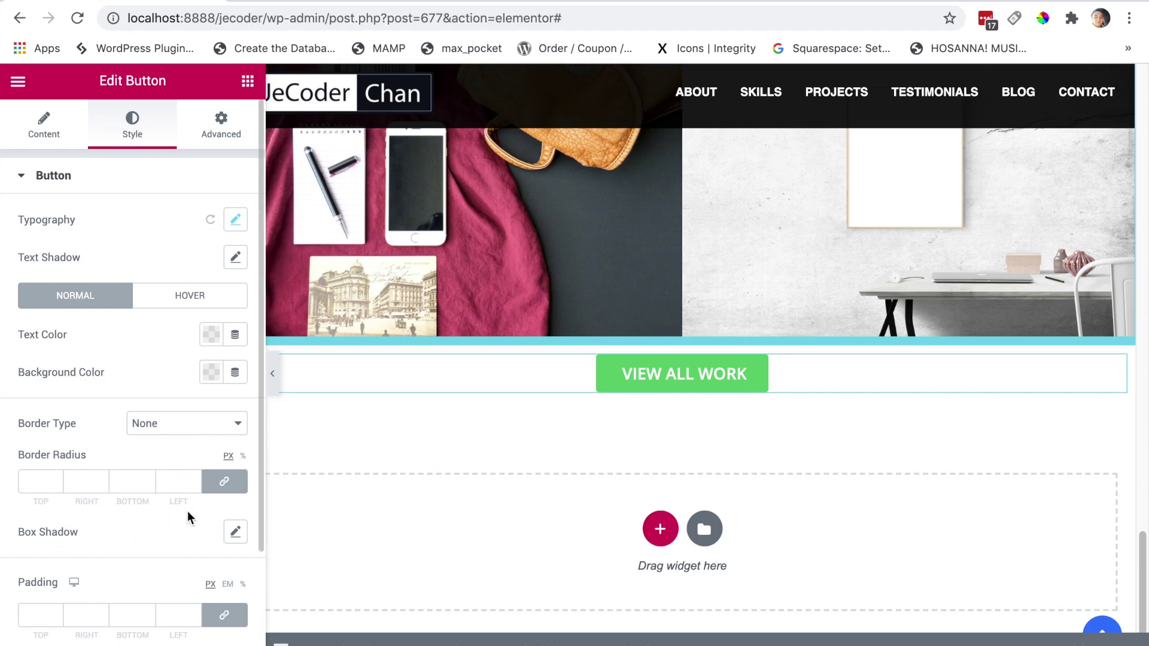
Set the button's border radius to 0 on all corners and its background color to crimson #F00A55.
{"action": "left_click", "coordinate": [28, 478]}
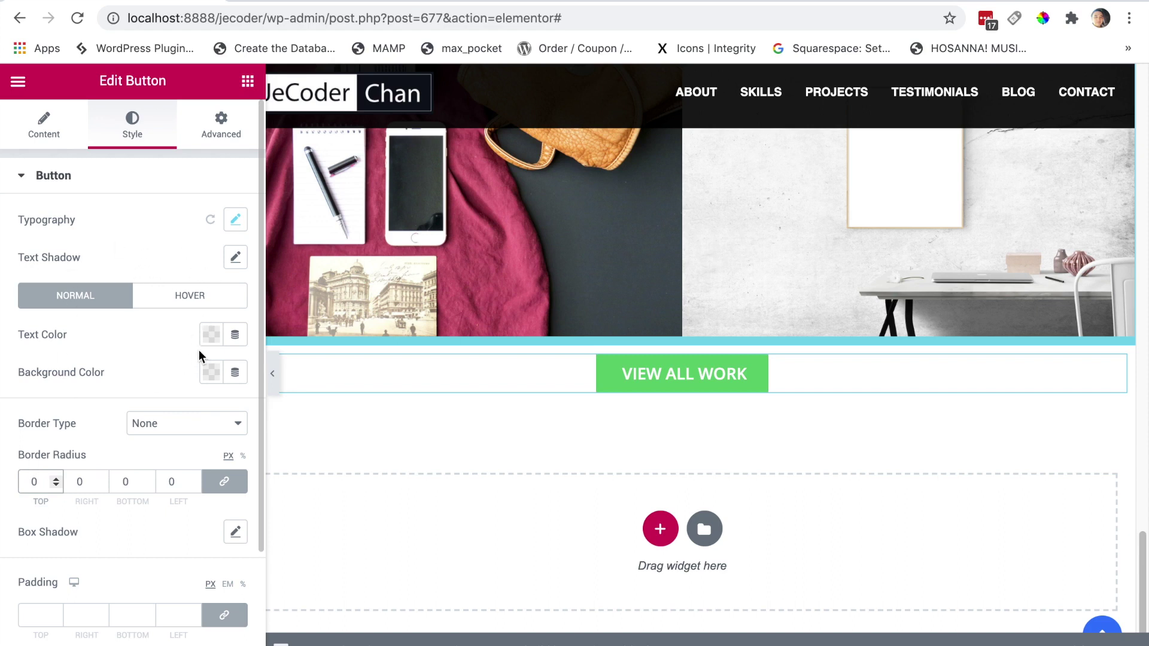
{"action": "left_click", "coordinate": [213, 374]}
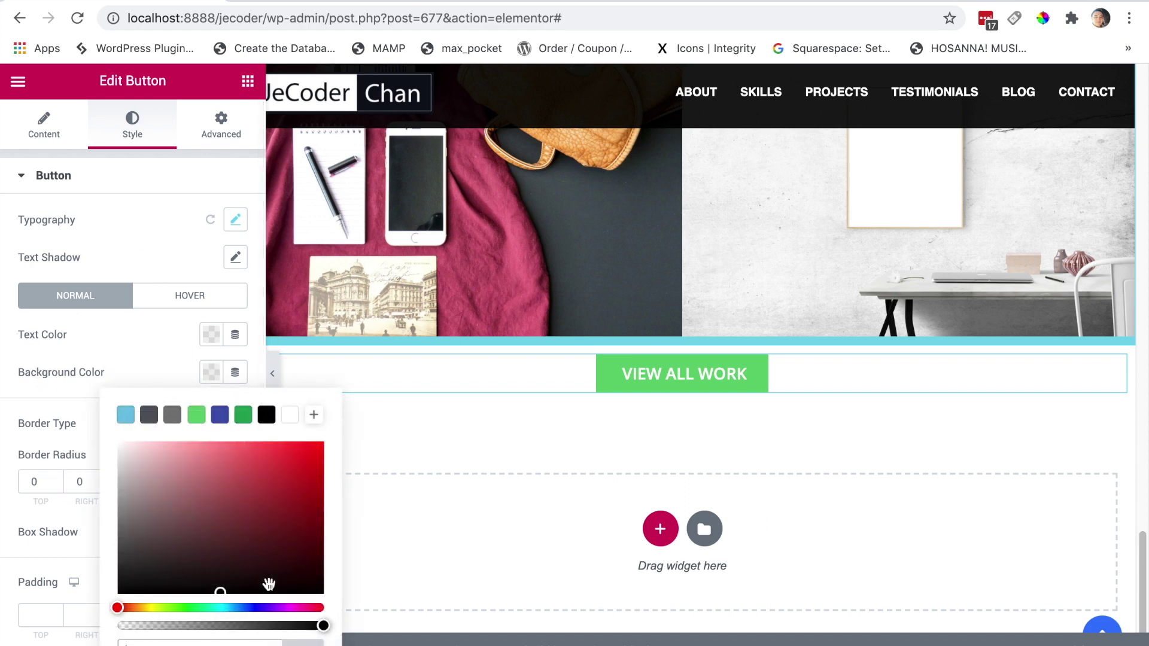
{"action": "left_click", "coordinate": [313, 608]}
{"action": "left_click_drag", "start_coordinate": [299, 481], "coordinate": [313, 455]}
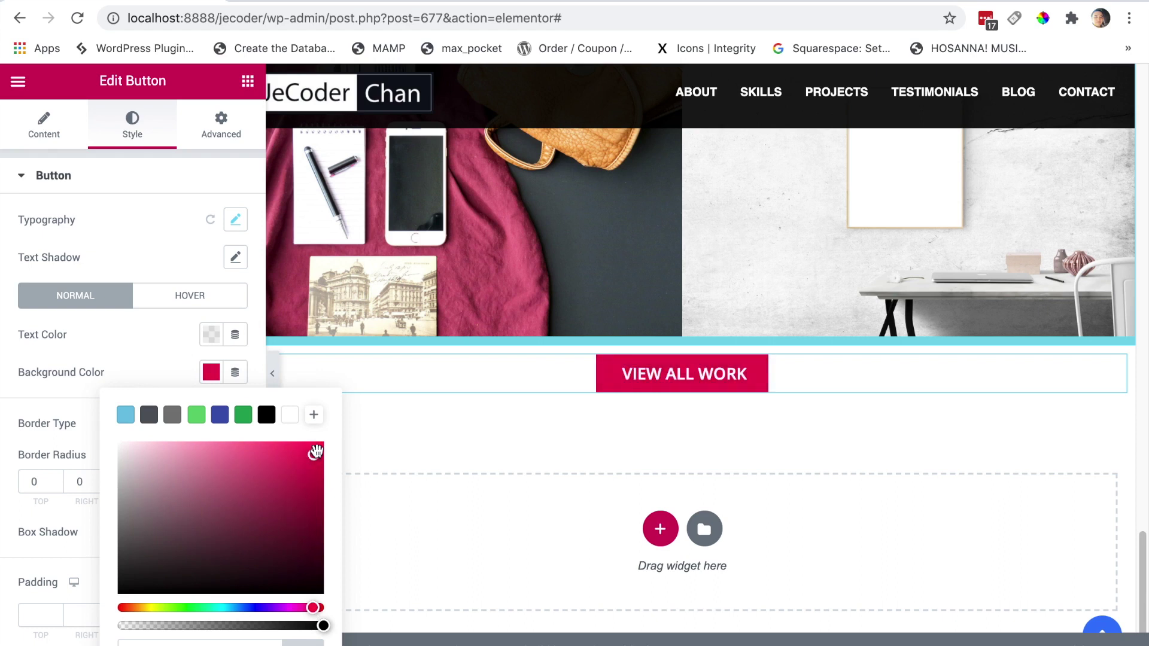
{"action": "left_click", "coordinate": [116, 372]}
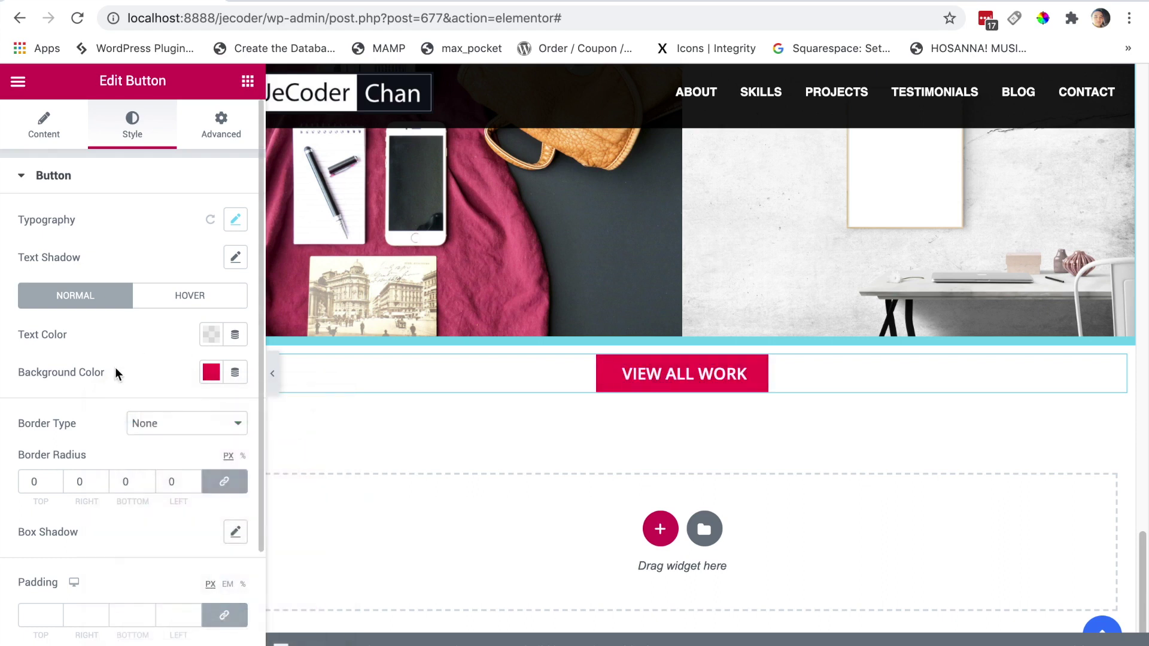
Set the button's text color to white.
{"action": "left_click", "coordinate": [211, 337]}
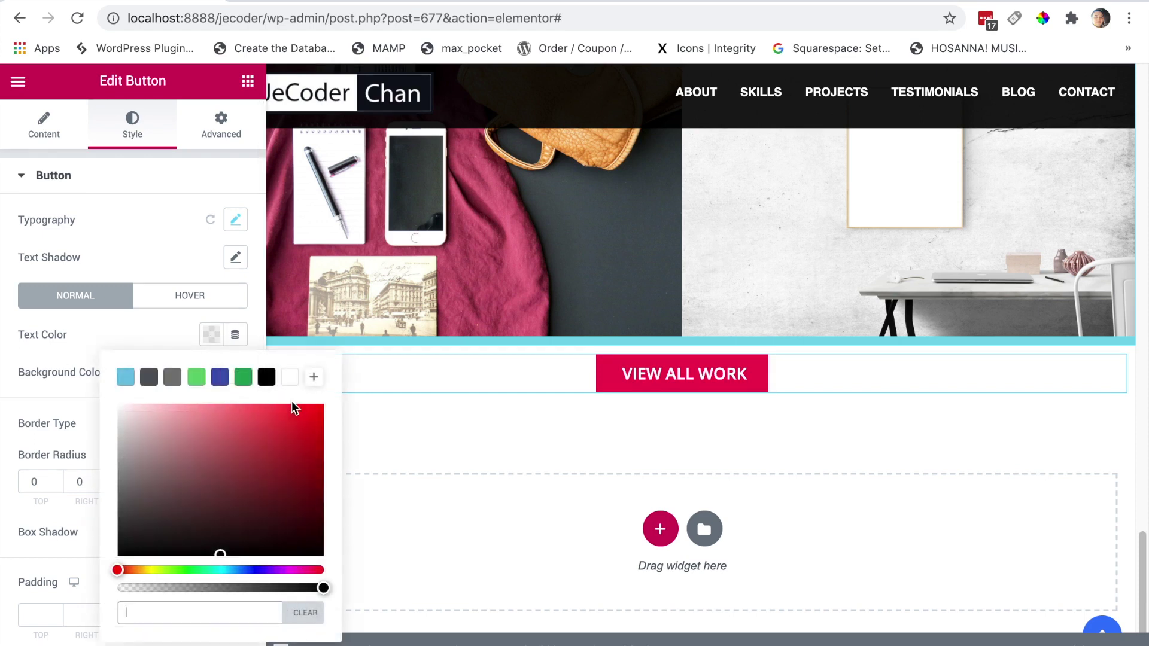
{"action": "left_click", "coordinate": [291, 381]}
{"action": "left_click", "coordinate": [152, 345]}
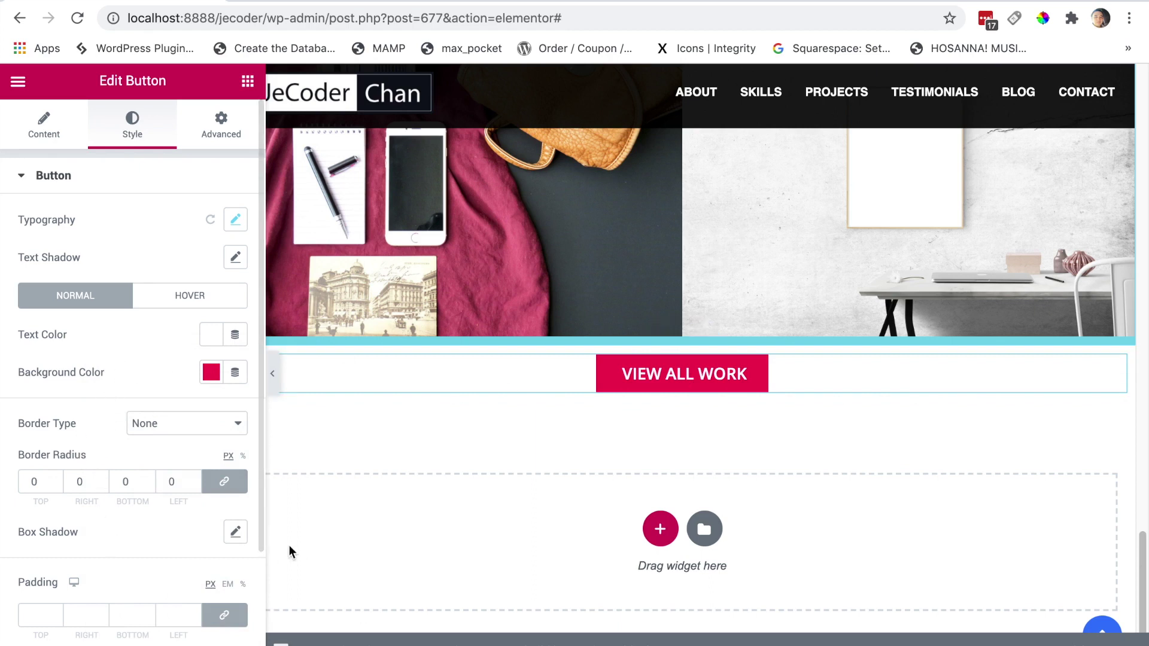
Copy the hex code of the button's background color.
{"action": "scroll", "coordinate": [259, 542], "scroll_direction": "down", "scroll_amount": 2}
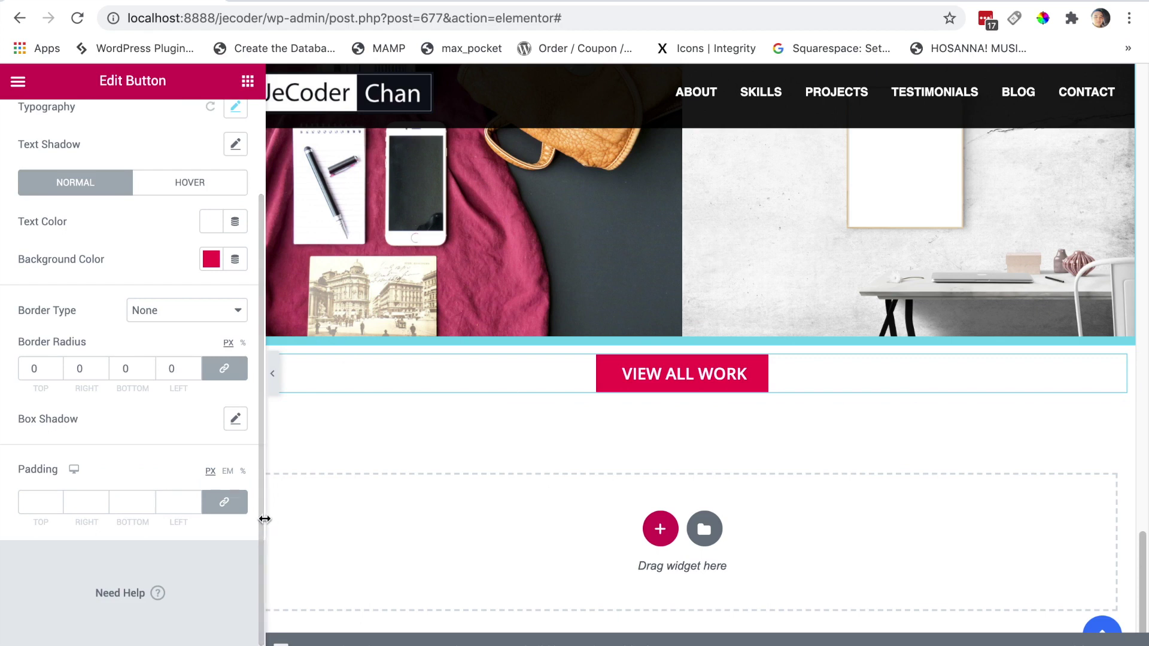
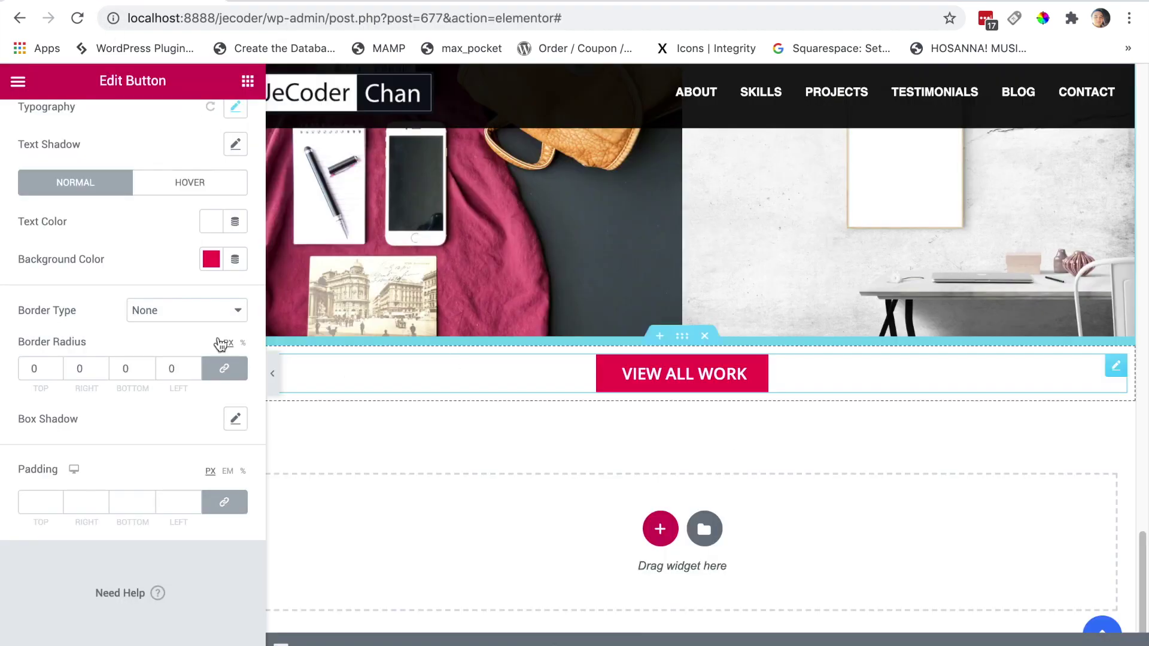
{"action": "left_click", "coordinate": [213, 259]}
{"action": "key", "text": "super+c"}
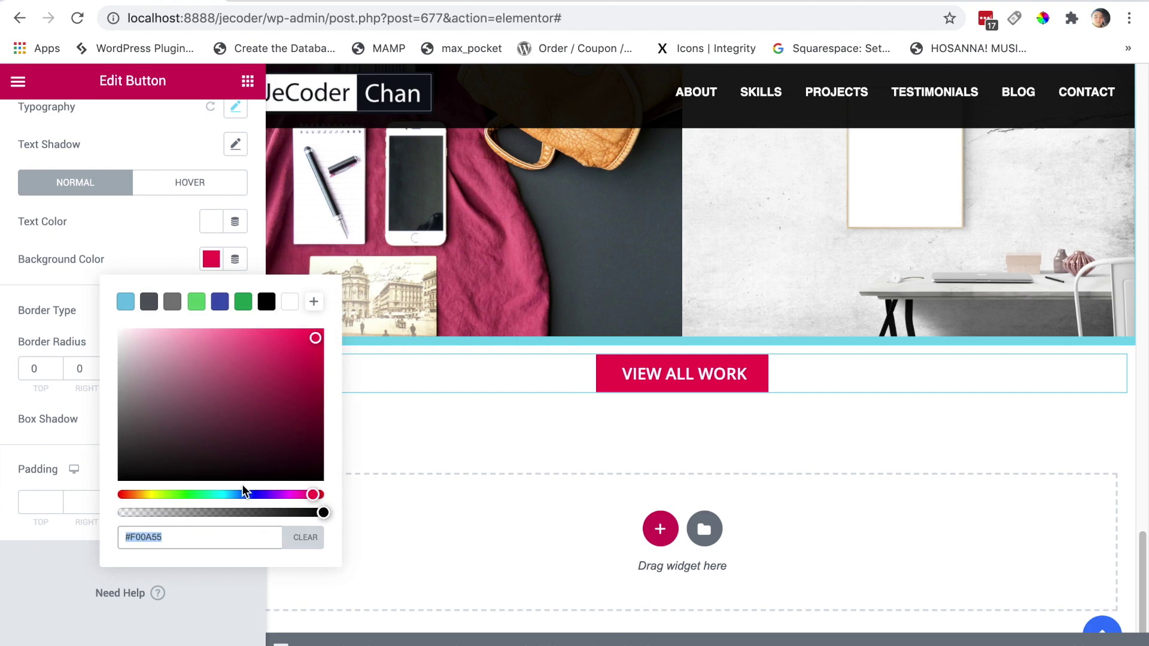
Set the background color of the View All Work button's section to the copied crimson #F00A55.
{"action": "mouse_move", "coordinate": [439, 379]}
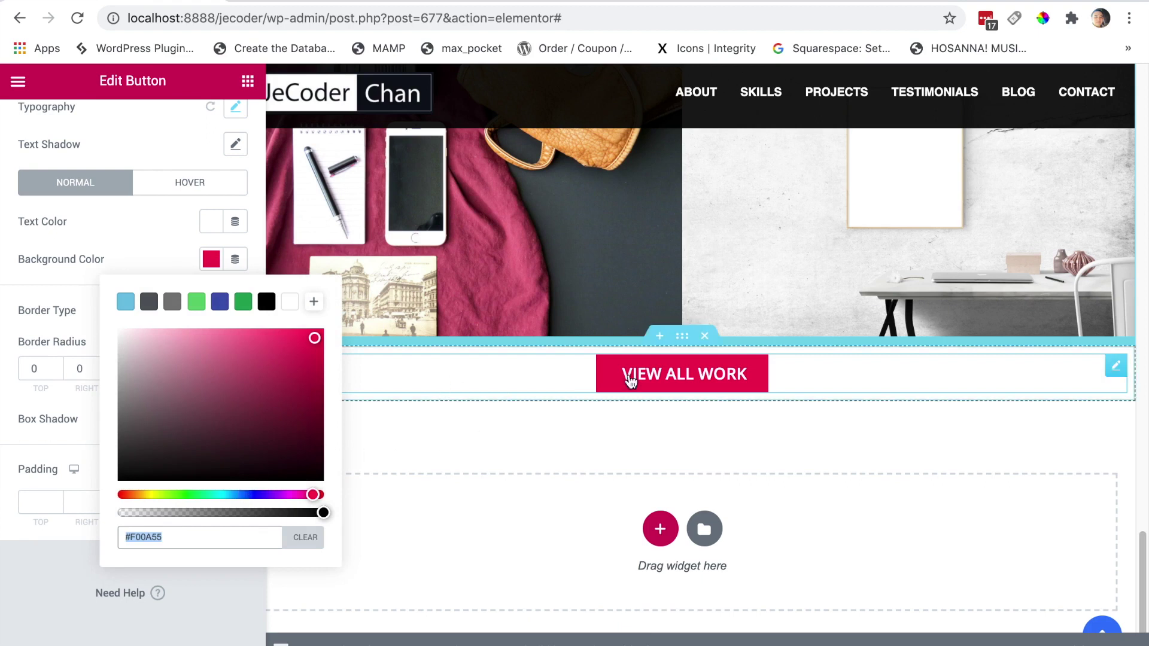
{"action": "left_click", "coordinate": [687, 337]}
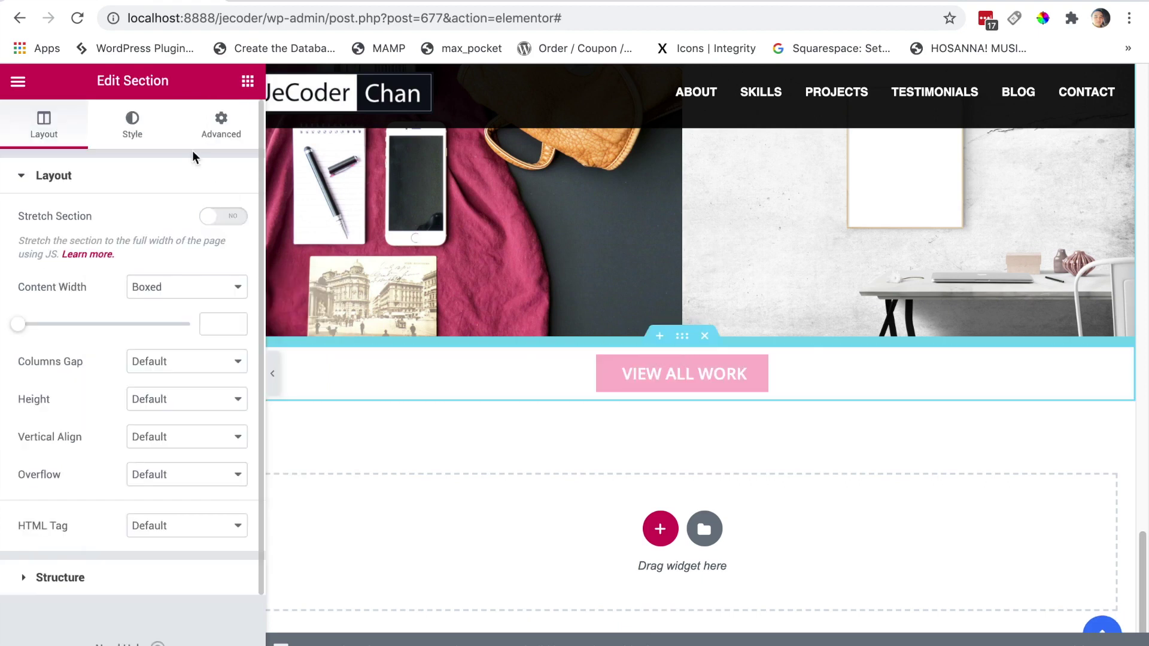
{"action": "left_click", "coordinate": [133, 135]}
{"action": "left_click", "coordinate": [162, 260]}
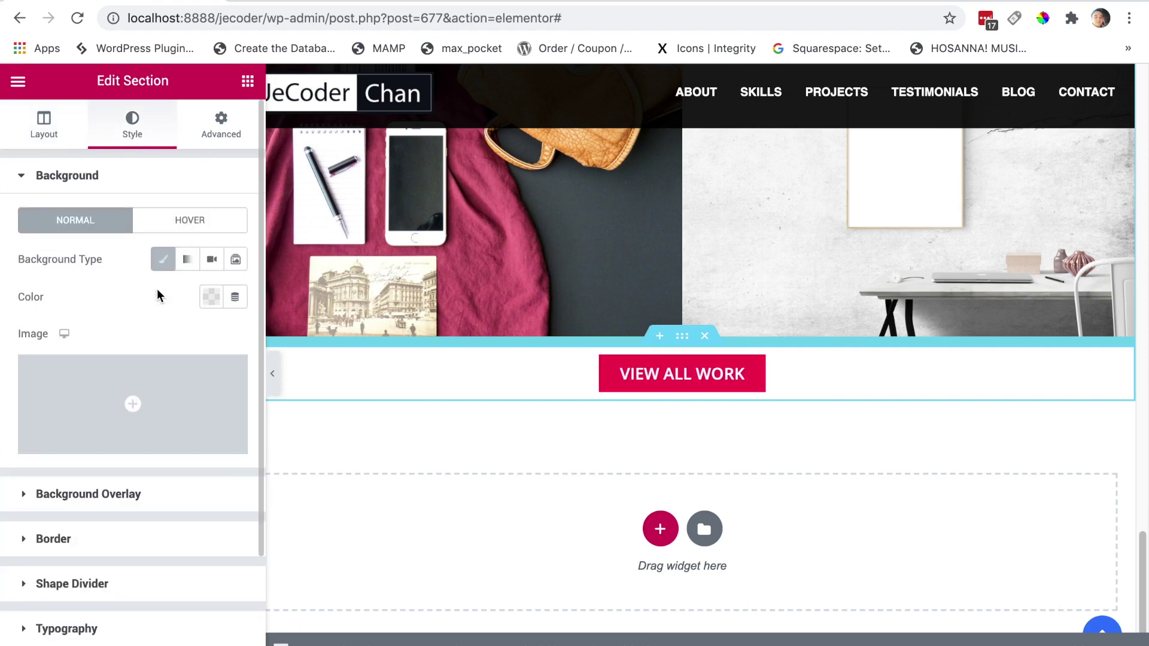
{"action": "left_click", "coordinate": [212, 297]}
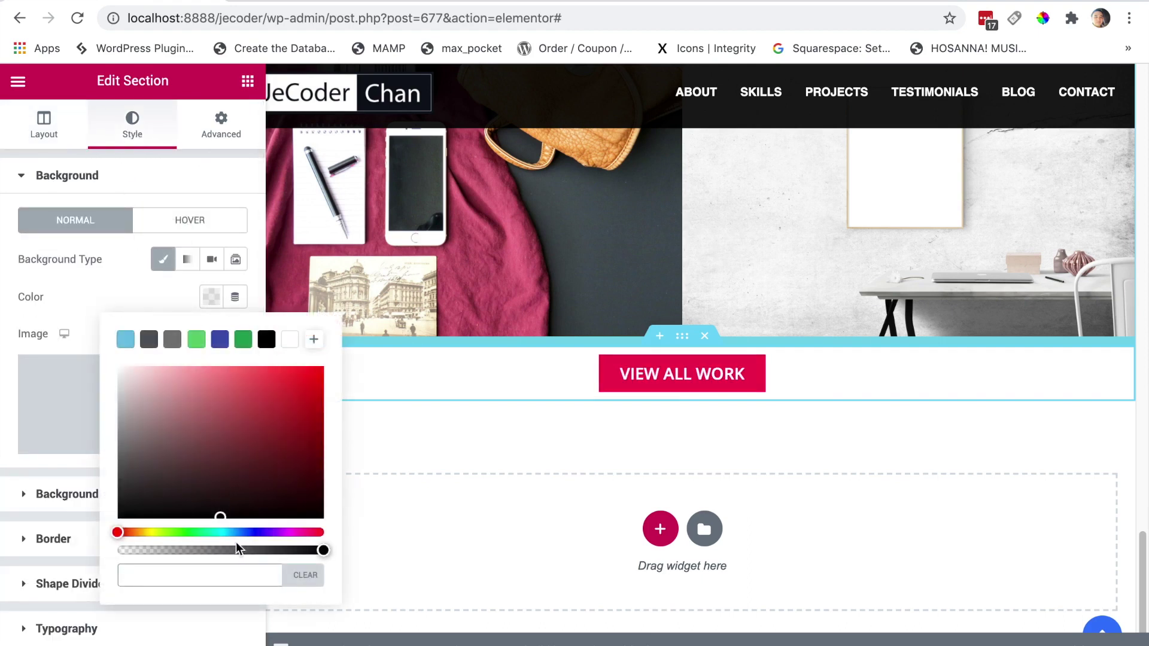
{"action": "key", "text": "super+v"}
{"action": "left_click", "coordinate": [98, 296]}
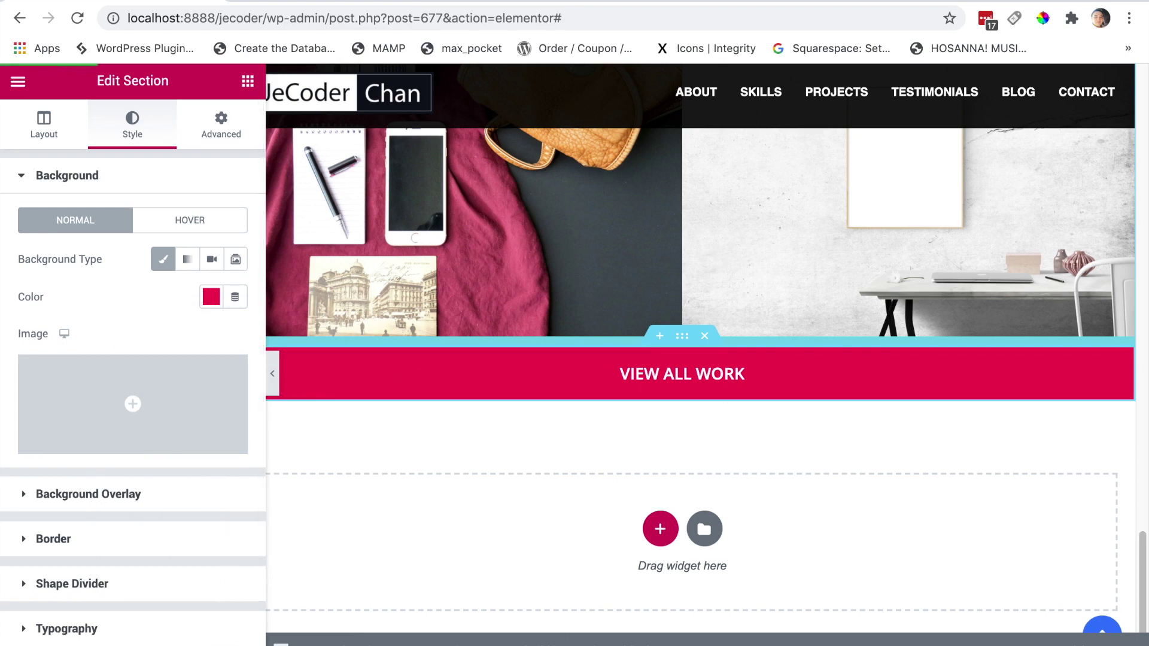
Check the crimson bar on the home page and examine the quote section below View All Work on the reference page.
{"action": "left_click", "coordinate": [324, 1]}
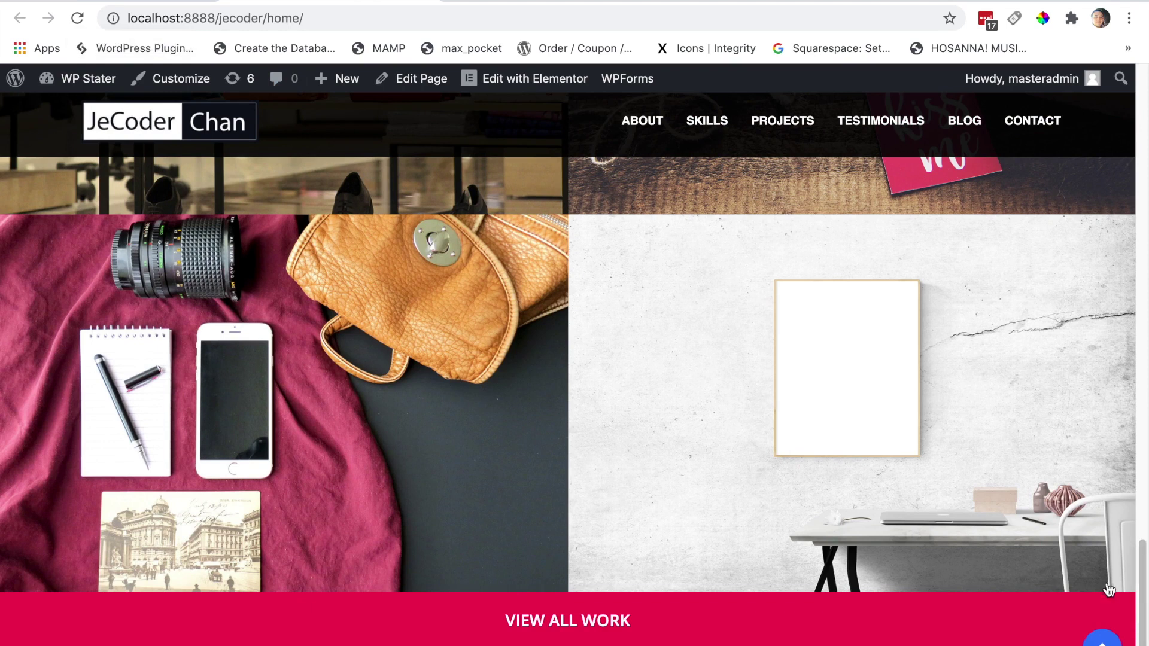
{"action": "scroll", "coordinate": [1144, 598], "scroll_direction": "down", "scroll_amount": 2}
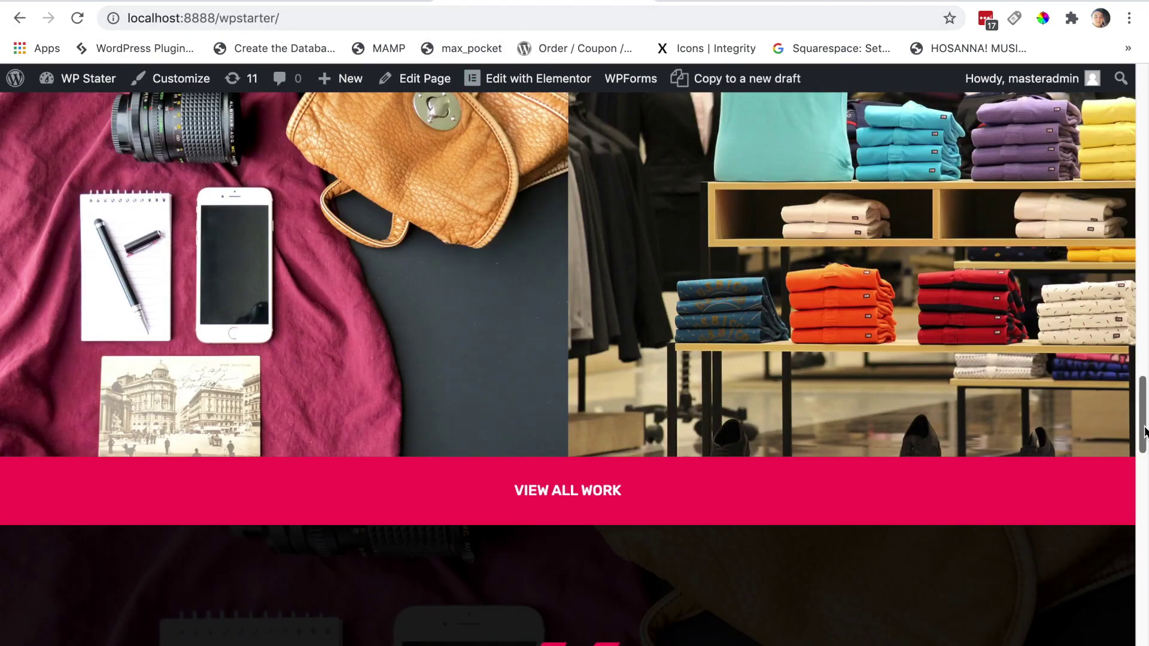
{"action": "scroll", "coordinate": [569, 368], "scroll_direction": "down", "scroll_amount": 6}
{"action": "scroll", "coordinate": [568, 368], "scroll_direction": "down", "scroll_amount": 2}
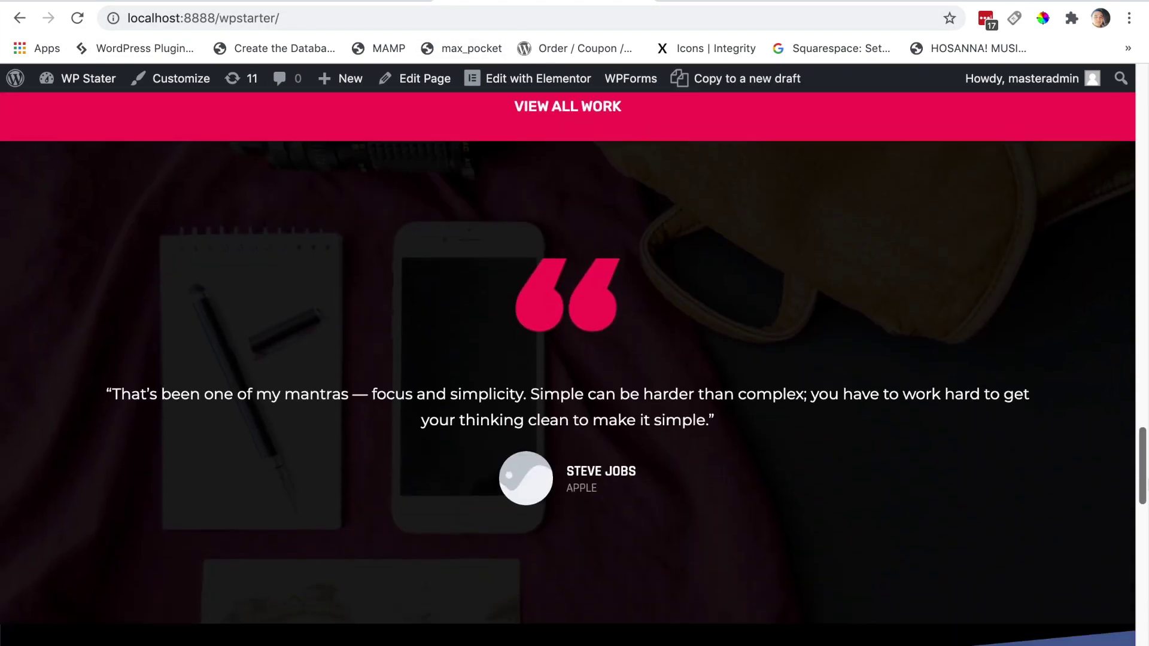
{"action": "scroll", "coordinate": [568, 368], "scroll_direction": "up", "scroll_amount": 1}
{"action": "scroll", "coordinate": [568, 368], "scroll_direction": "down", "scroll_amount": 1}
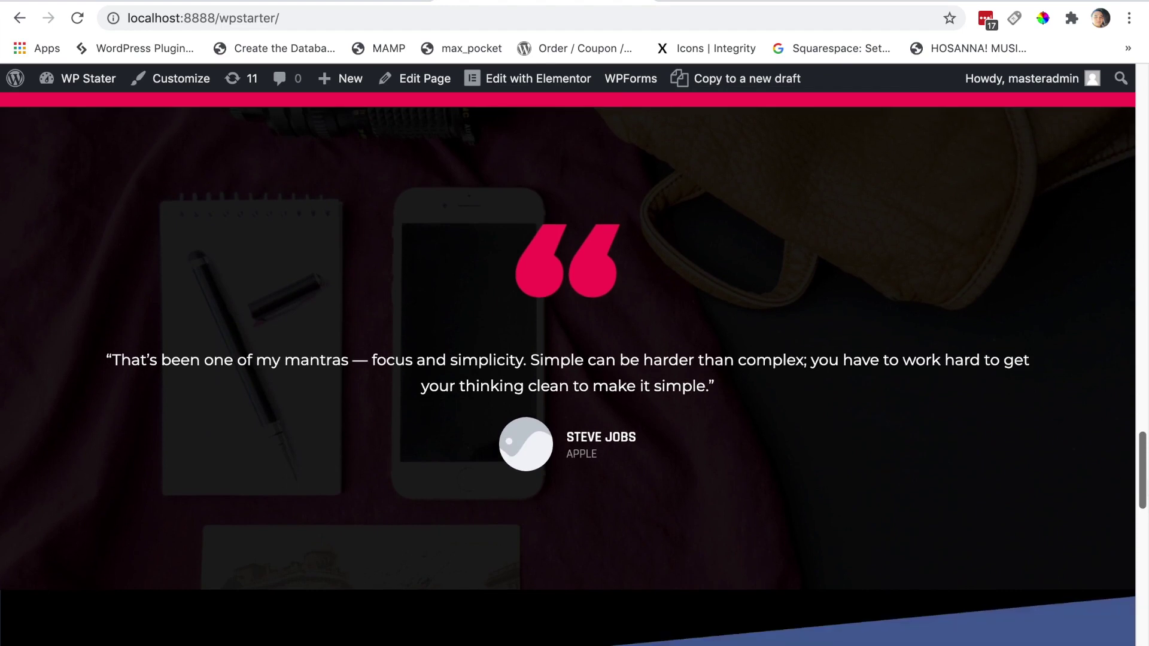
{"action": "scroll", "coordinate": [568, 368], "scroll_direction": "up", "scroll_amount": 1}
{"action": "scroll", "coordinate": [569, 368], "scroll_direction": "down", "scroll_amount": 1}
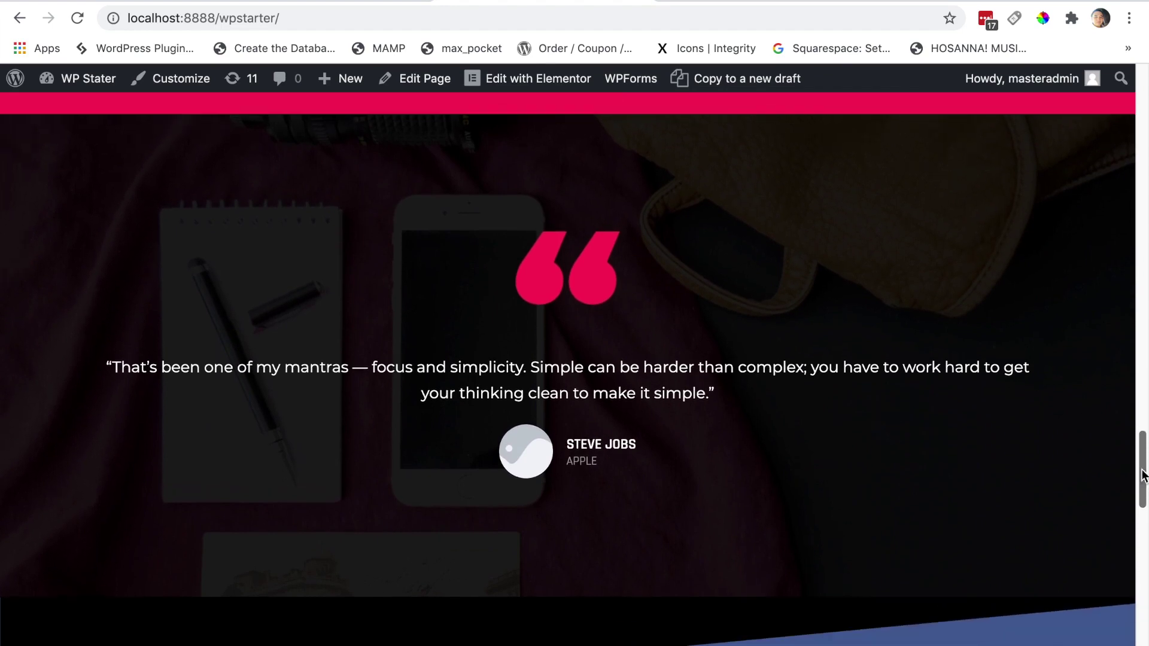
Add a single-column section below the View All Work bar, give it a classic background and open its background image selection.
{"action": "left_click", "coordinate": [117, 1]}
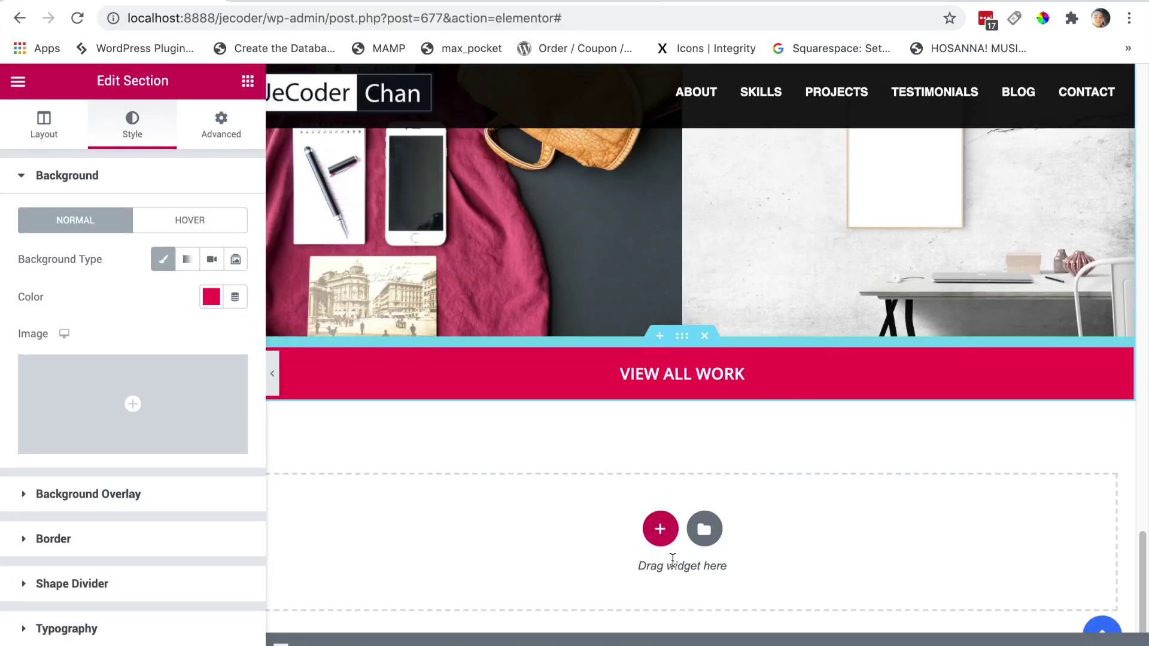
{"action": "left_click", "coordinate": [664, 539]}
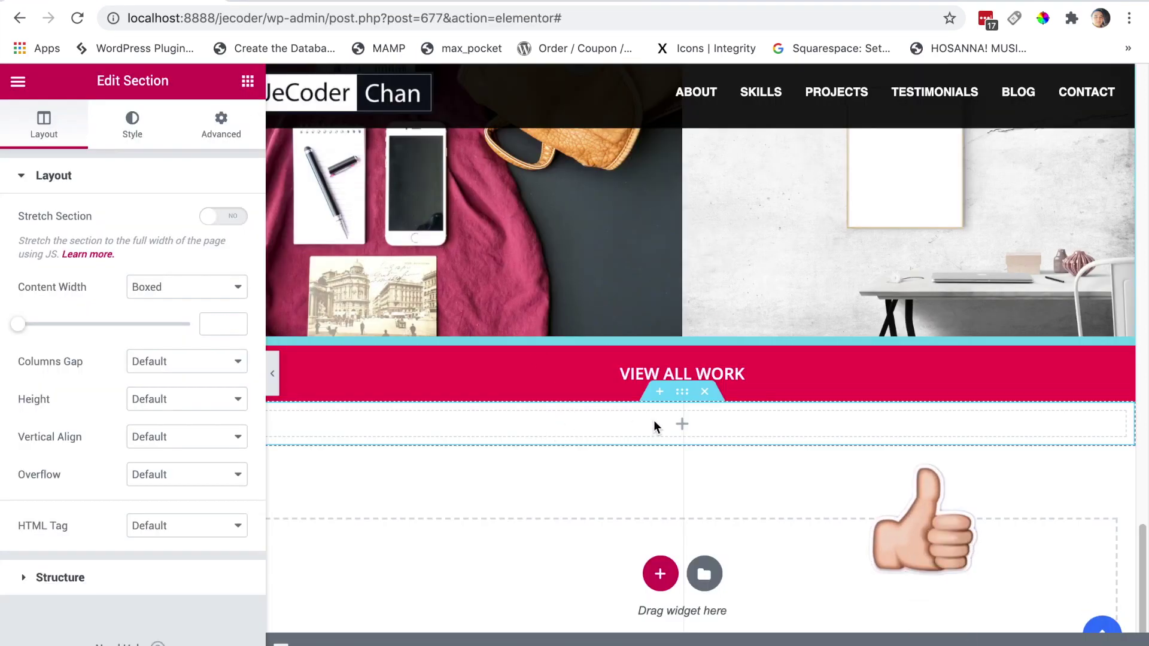
{"action": "left_click", "coordinate": [130, 127]}
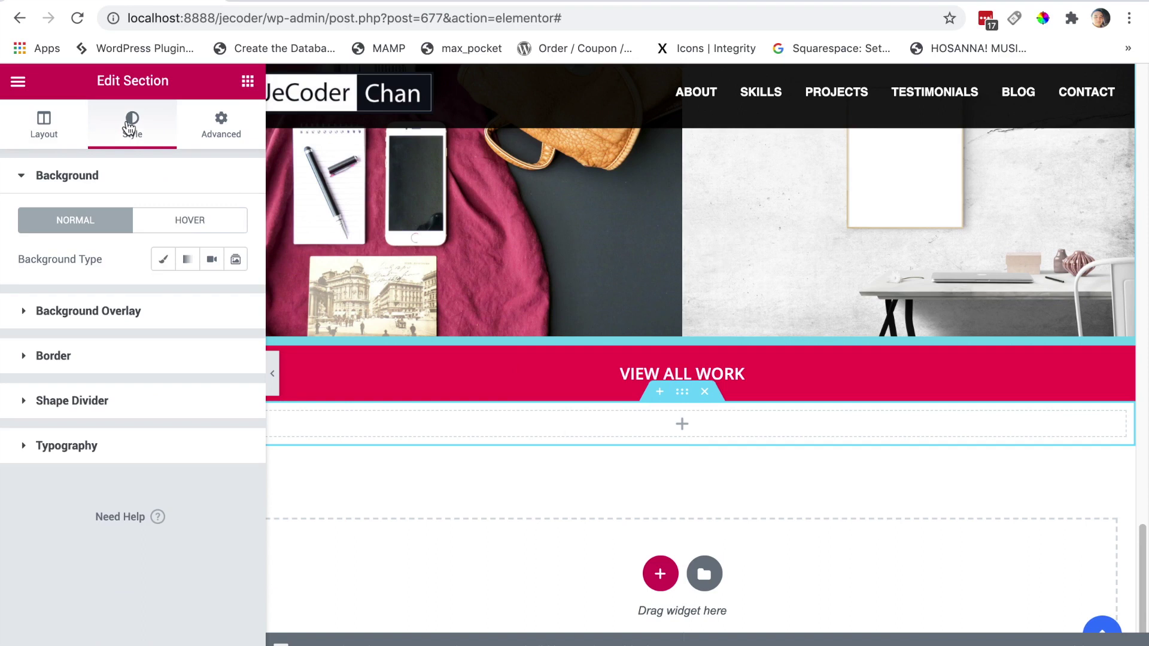
{"action": "left_click", "coordinate": [161, 261]}
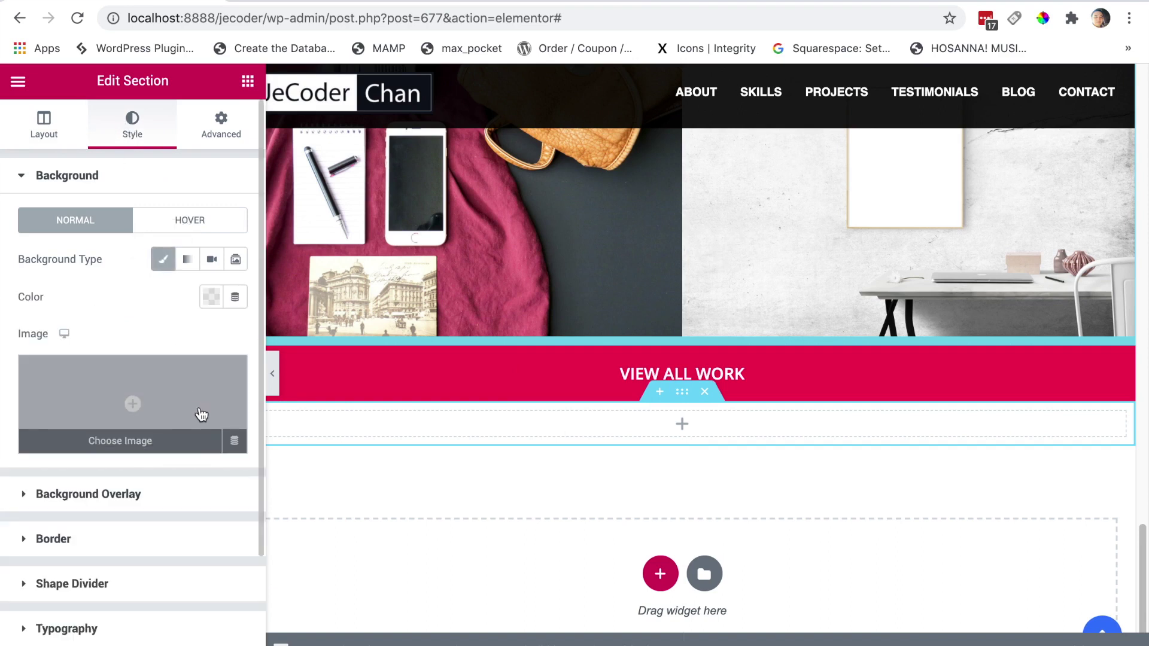
{"action": "left_click", "coordinate": [201, 412]}
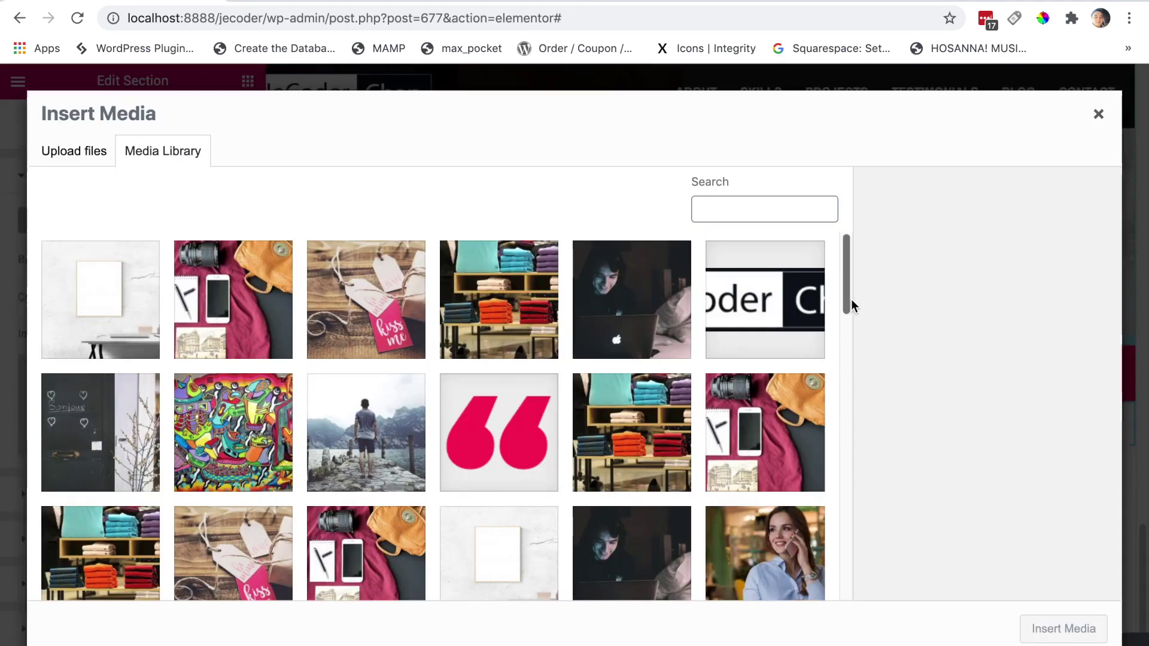
Look through the media library for the background photo and upload gal-img2.jpg from the computer.
{"action": "scroll", "coordinate": [851, 300], "scroll_direction": "down", "scroll_amount": 2}
{"action": "scroll", "coordinate": [855, 309], "scroll_direction": "down", "scroll_amount": 1}
{"action": "scroll", "coordinate": [857, 307], "scroll_direction": "up", "scroll_amount": 3}
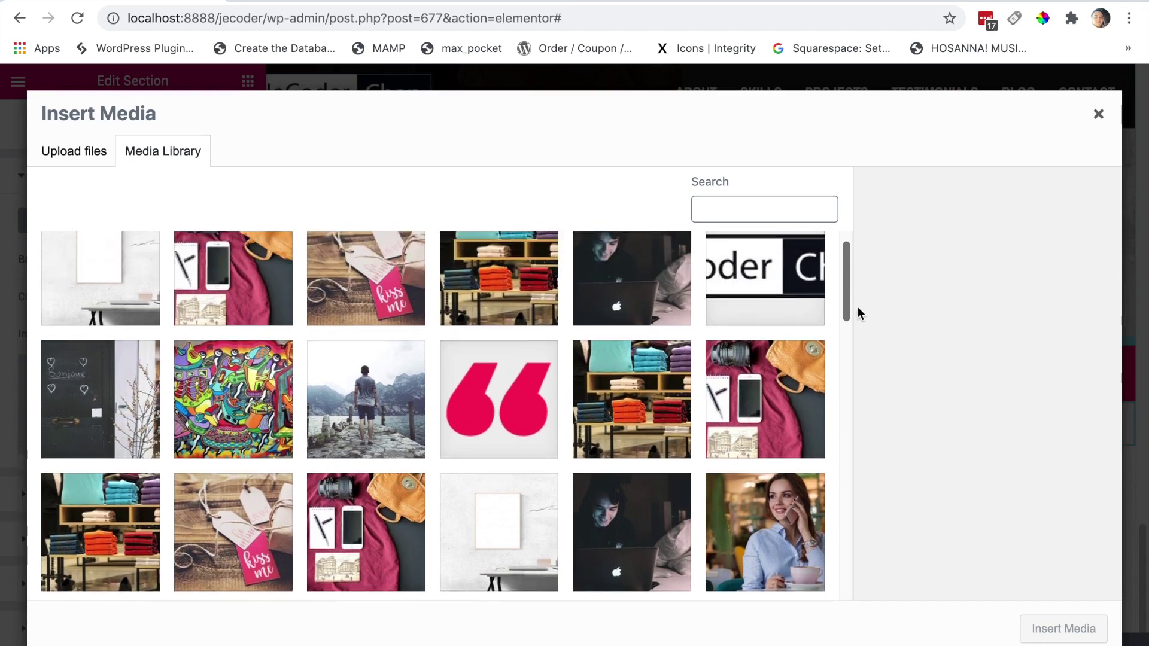
{"action": "scroll", "coordinate": [859, 295], "scroll_direction": "down", "scroll_amount": 2}
{"action": "scroll", "coordinate": [864, 336], "scroll_direction": "down", "scroll_amount": 5}
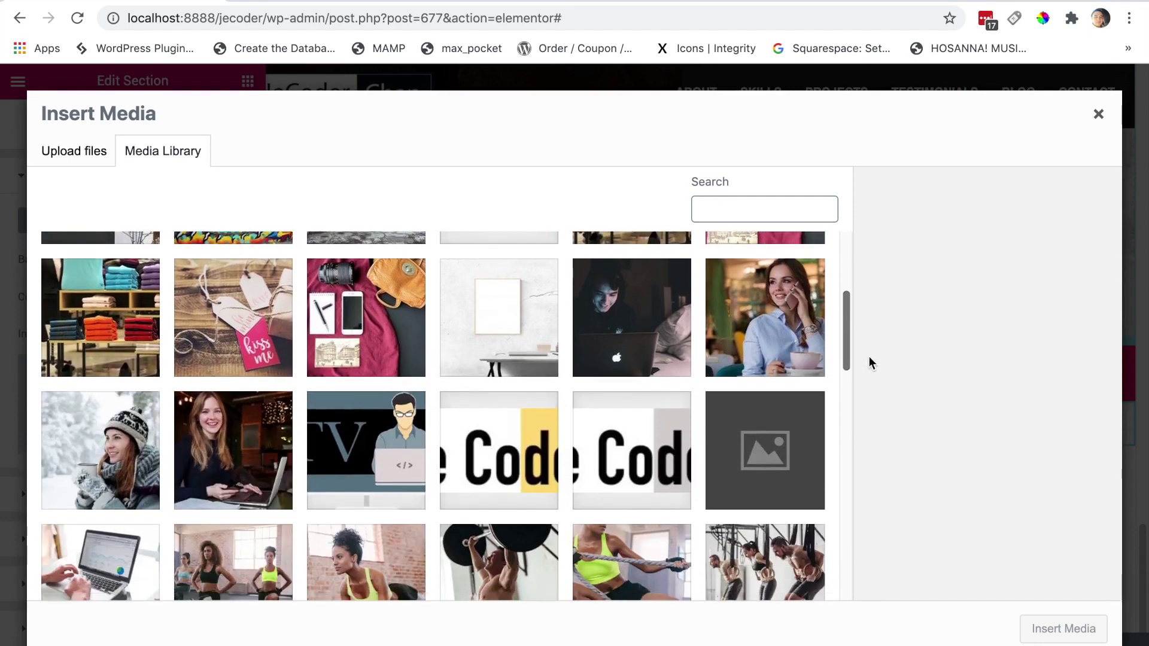
{"action": "scroll", "coordinate": [867, 318], "scroll_direction": "up", "scroll_amount": 7}
{"action": "left_click", "coordinate": [66, 151]}
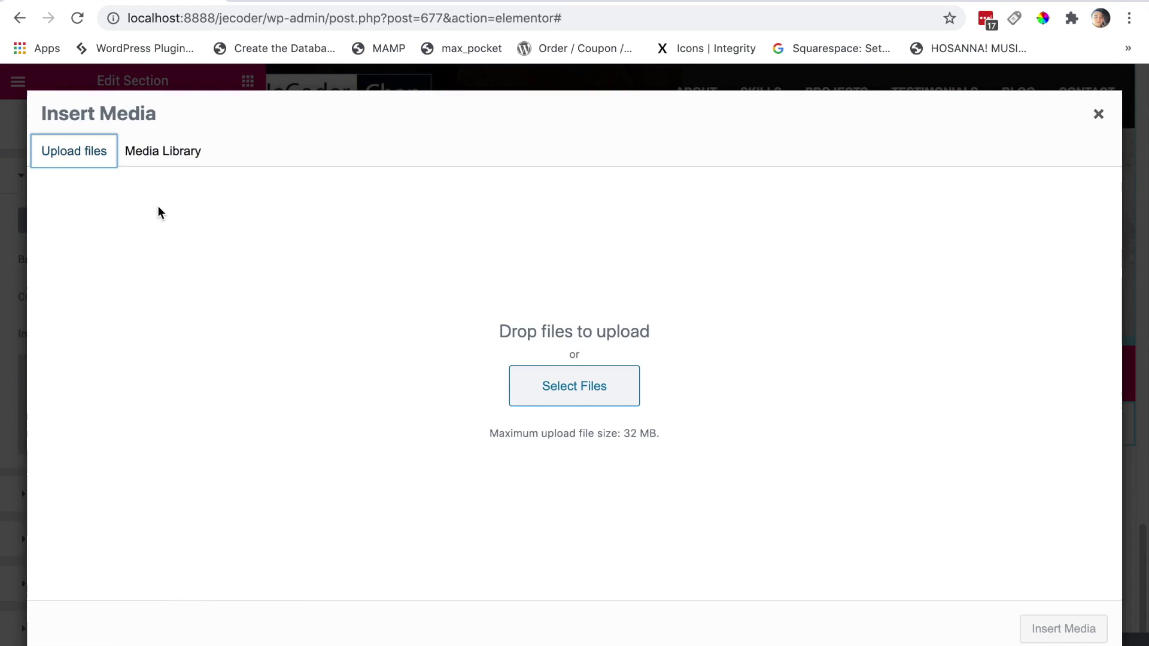
{"action": "left_click", "coordinate": [248, 345]}
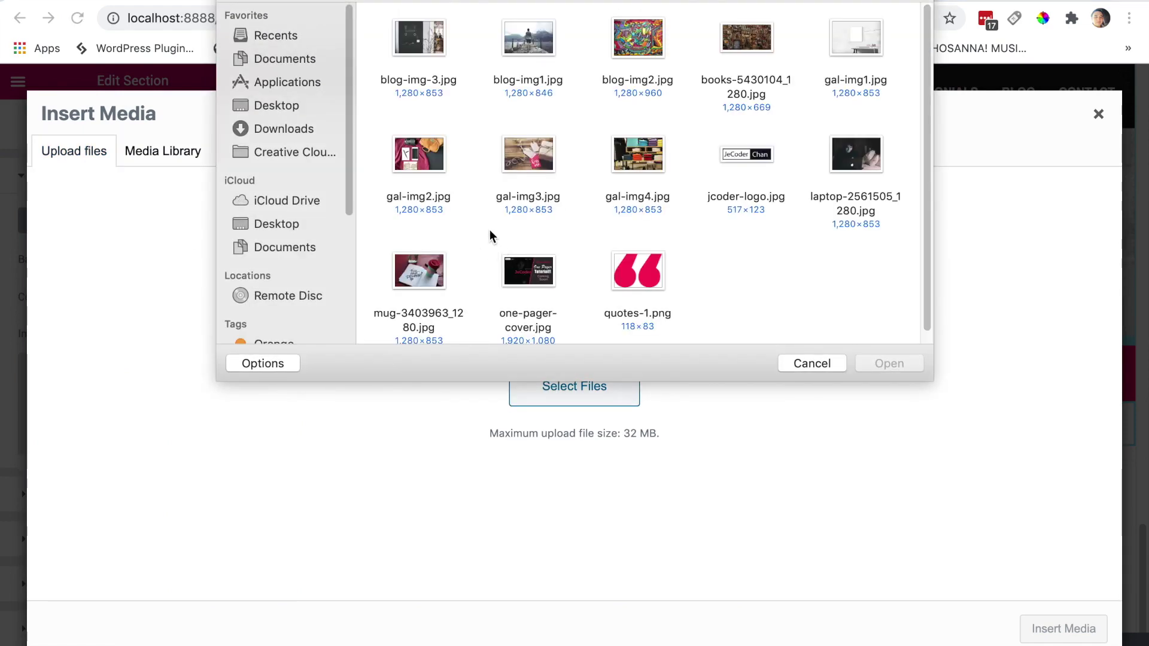
{"action": "left_click", "coordinate": [439, 211]}
{"action": "left_click", "coordinate": [913, 364]}
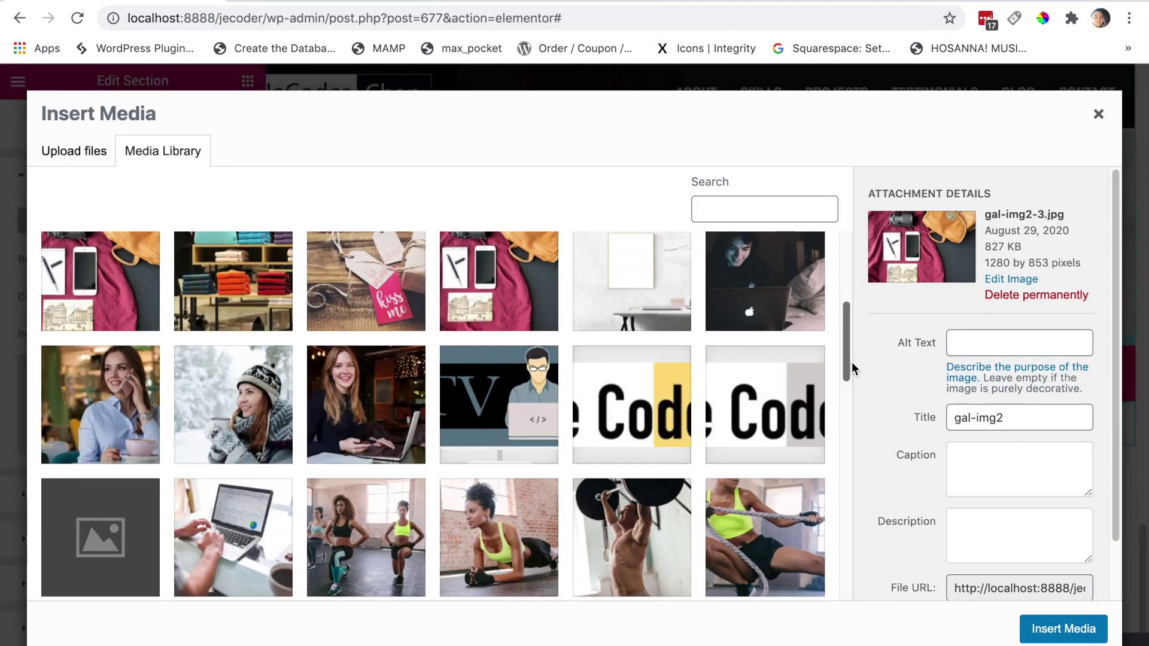
Insert the 1280 by 960 version of gal-img2.jpg from the media library as the new section's background image.
{"action": "left_click_drag", "start_coordinate": [852, 361], "coordinate": [856, 323]}
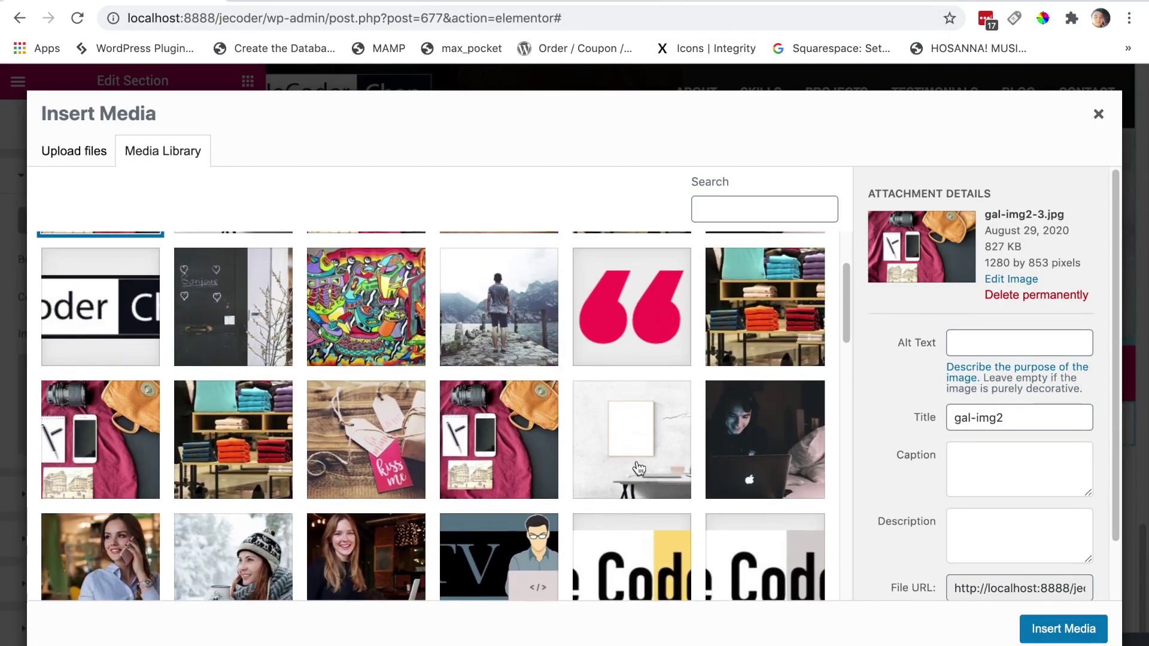
{"action": "left_click", "coordinate": [519, 450]}
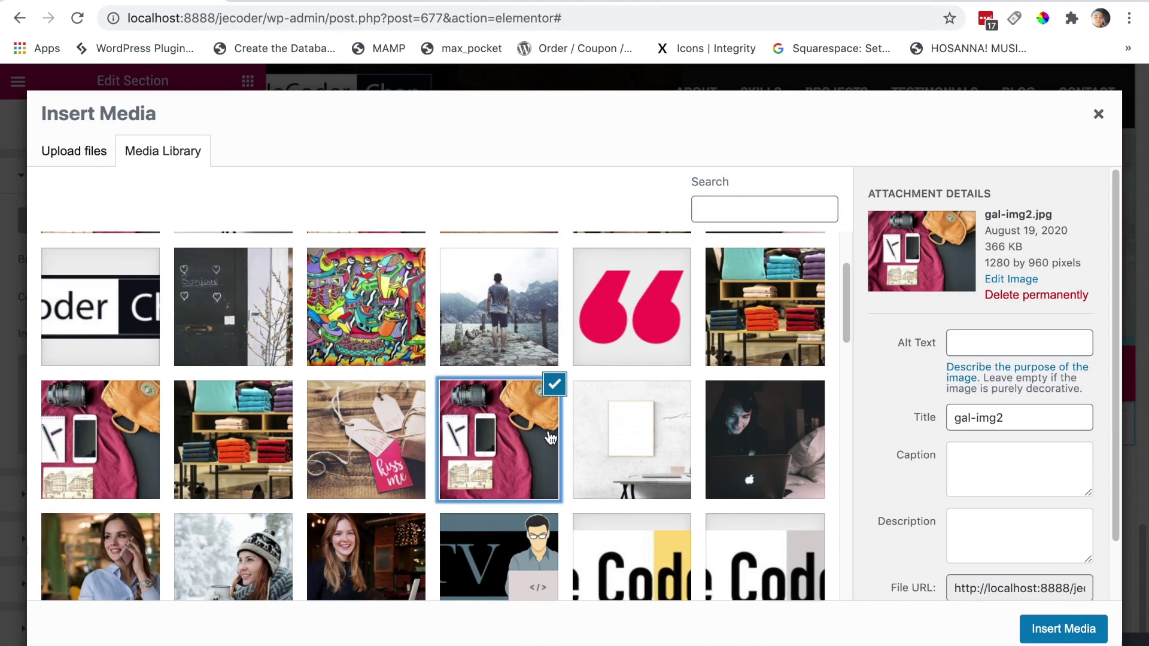
{"action": "left_click", "coordinate": [1063, 628]}
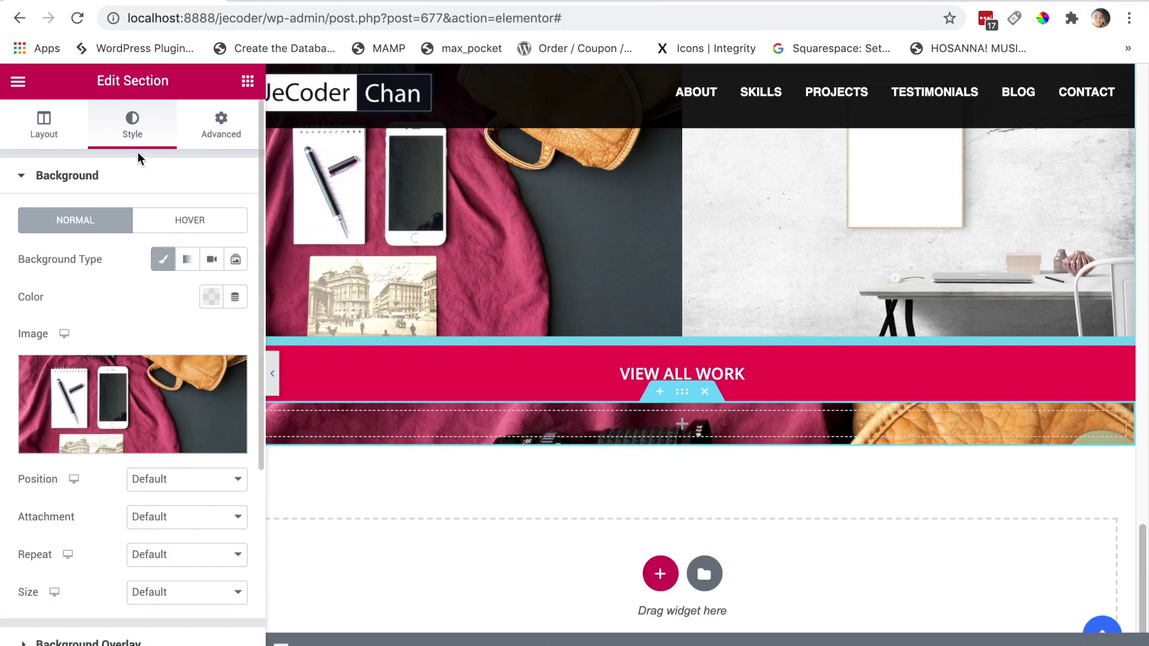
Unlink the new section's padding values and set its top and bottom padding to 65 px.
{"action": "left_click", "coordinate": [222, 142]}
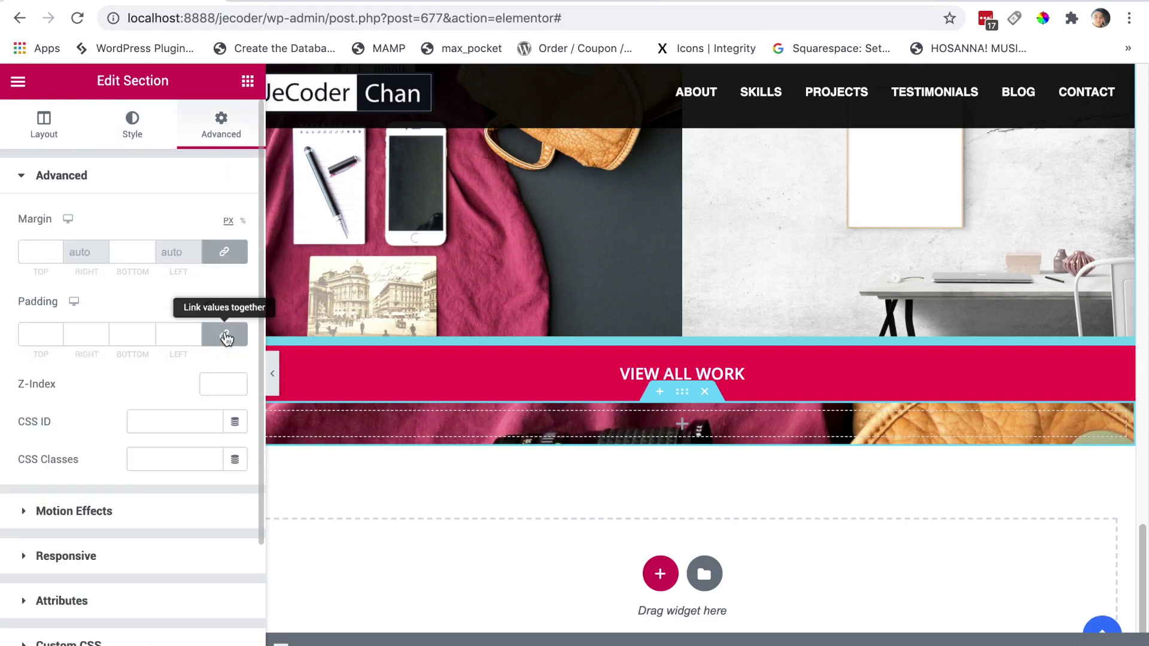
{"action": "left_click", "coordinate": [34, 334]}
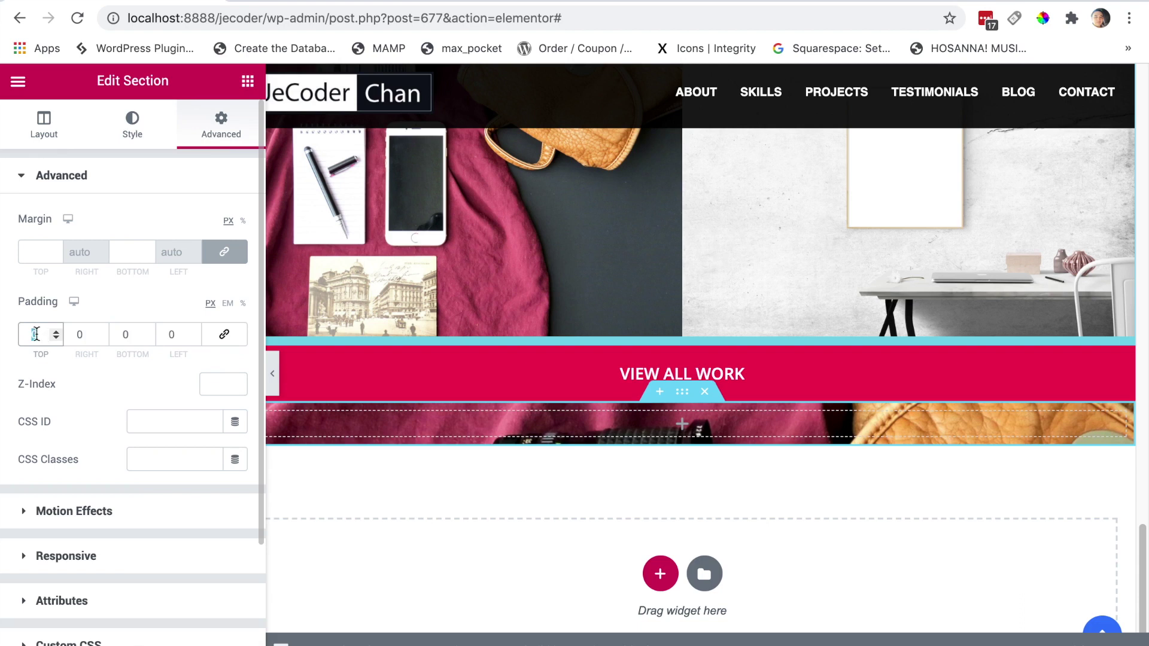
{"action": "type", "text": "65"}
{"action": "left_click", "coordinate": [123, 334]}
{"action": "type", "text": "65"}
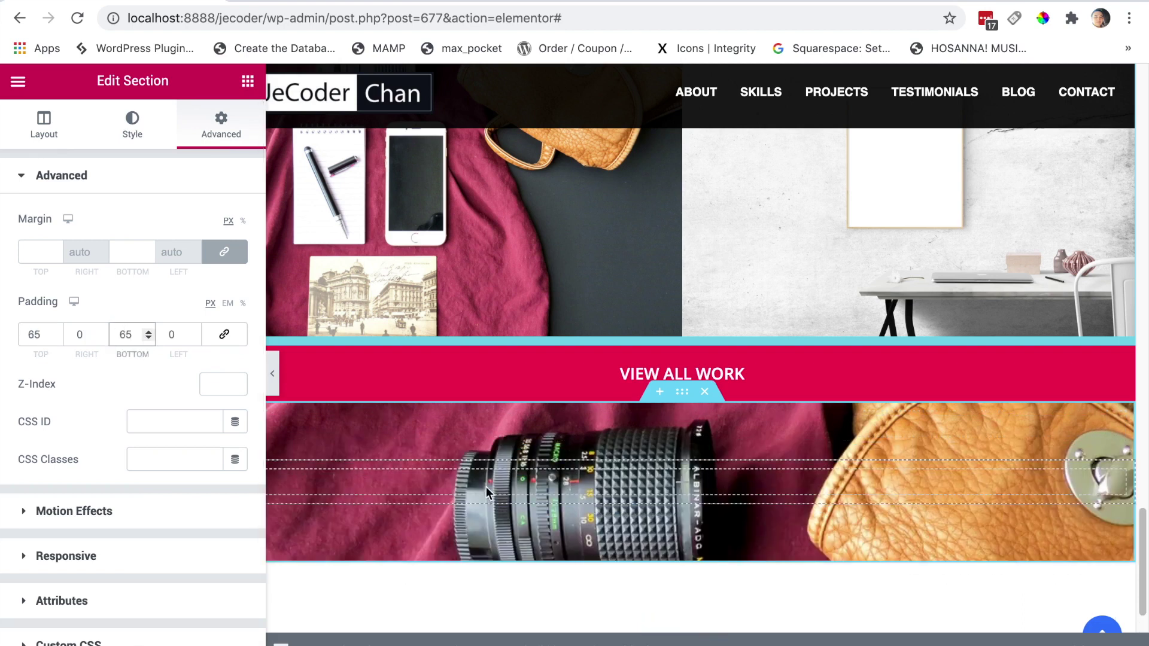
Give the new section a classic background overlay in black #000000 with an opacity of 0.83.
{"action": "left_click", "coordinate": [133, 133]}
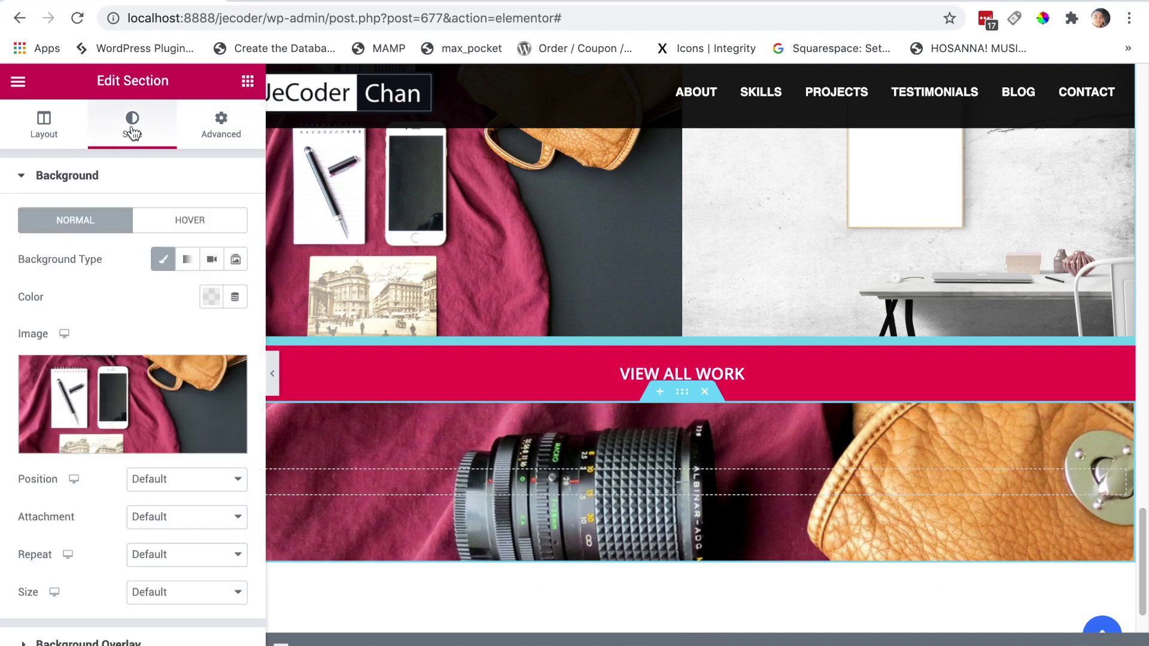
{"action": "left_click", "coordinate": [115, 184]}
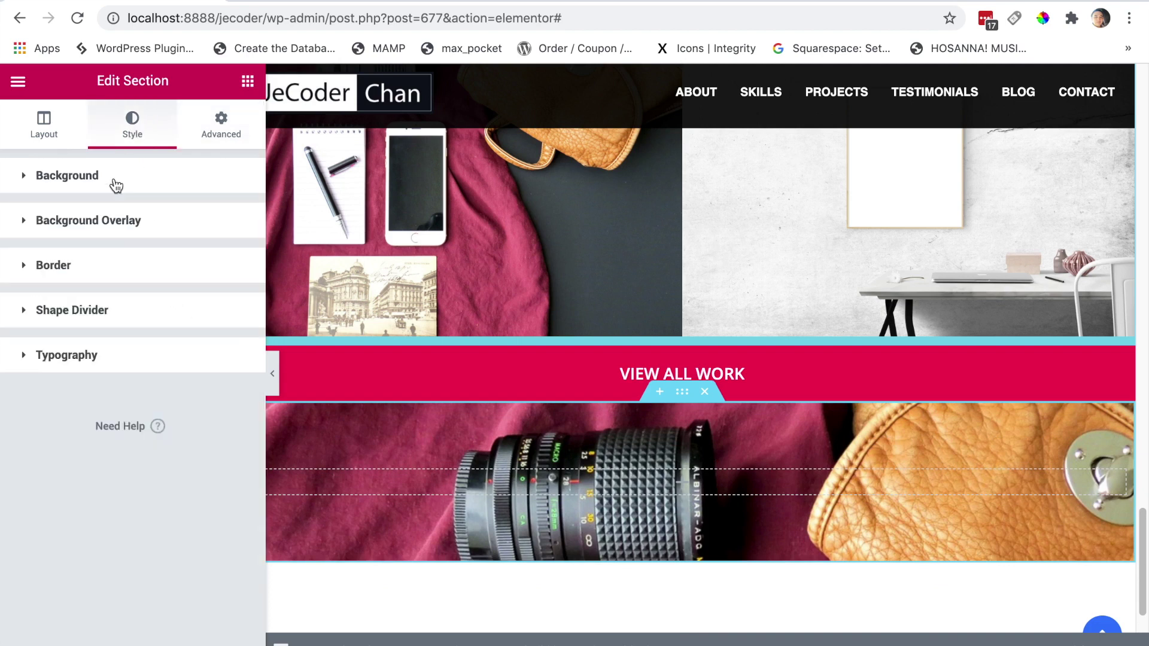
{"action": "left_click", "coordinate": [117, 230]}
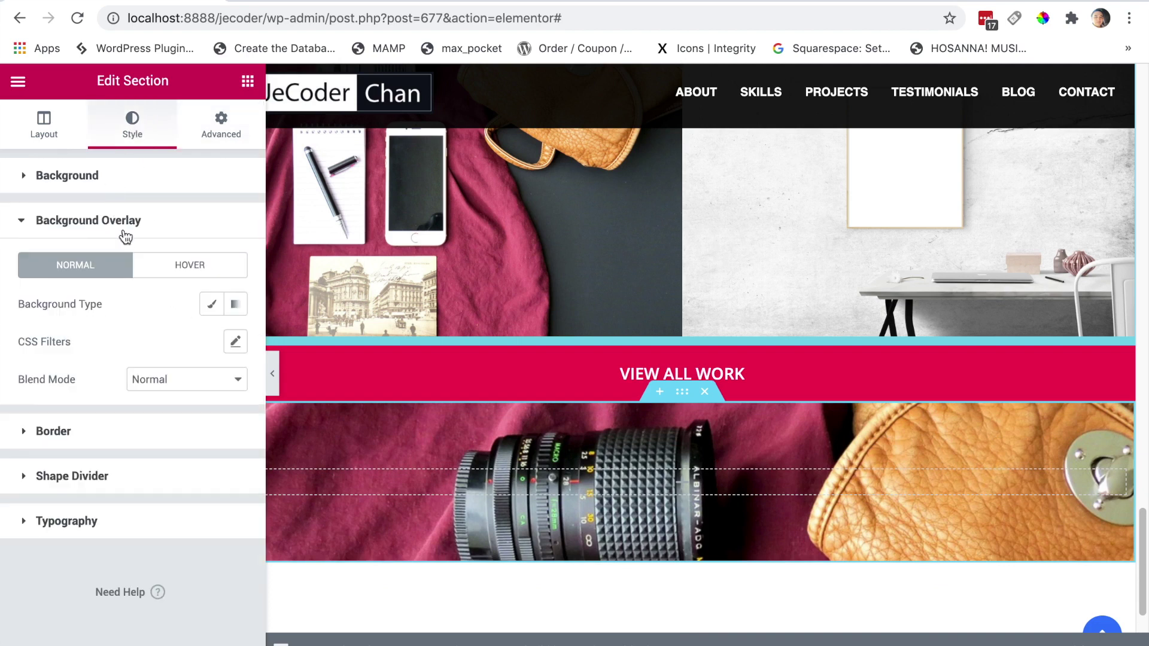
{"action": "left_click", "coordinate": [209, 305]}
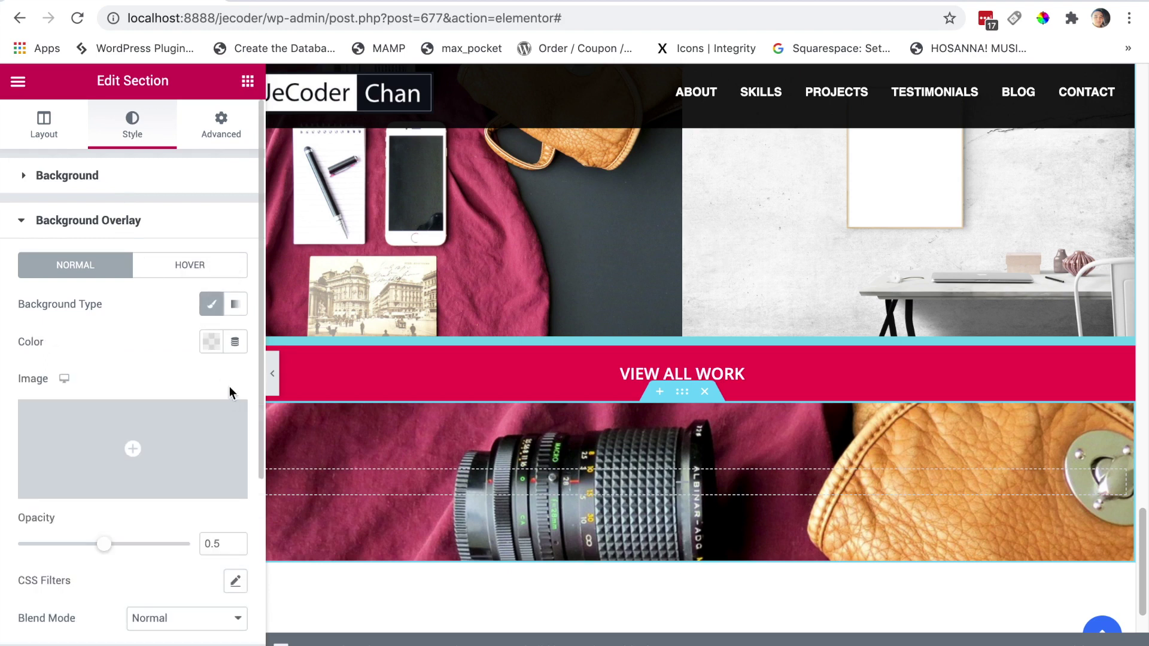
{"action": "left_click", "coordinate": [210, 344]}
{"action": "left_click", "coordinate": [266, 385]}
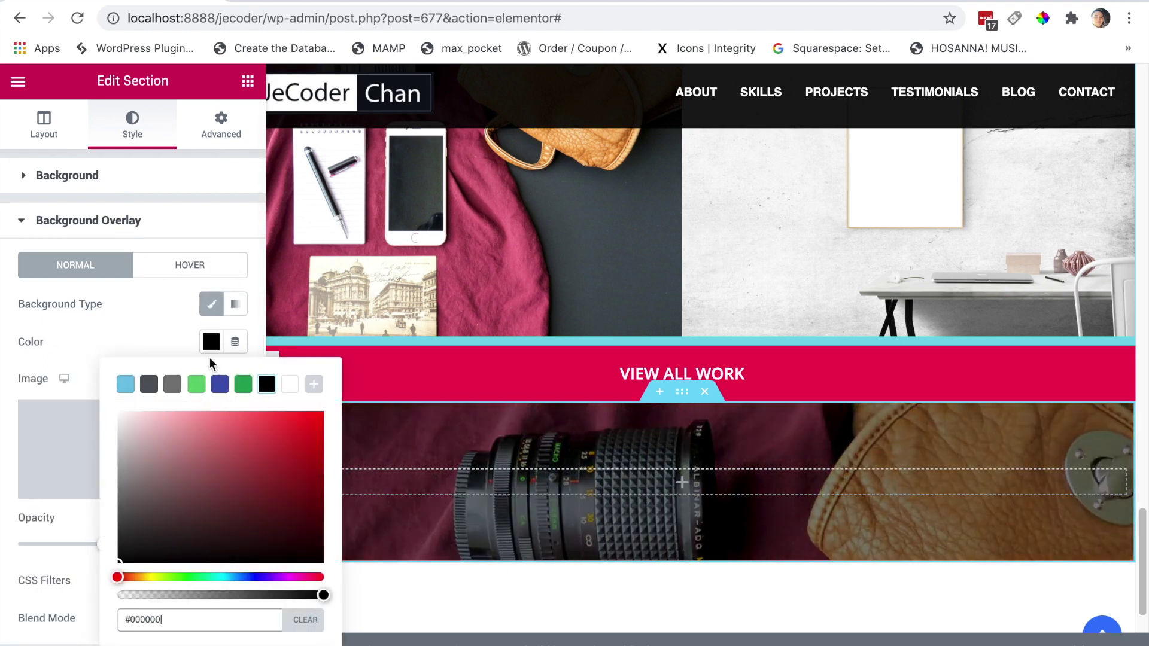
{"action": "left_click", "coordinate": [209, 359]}
{"action": "left_click_drag", "start_coordinate": [108, 548], "coordinate": [162, 555]}
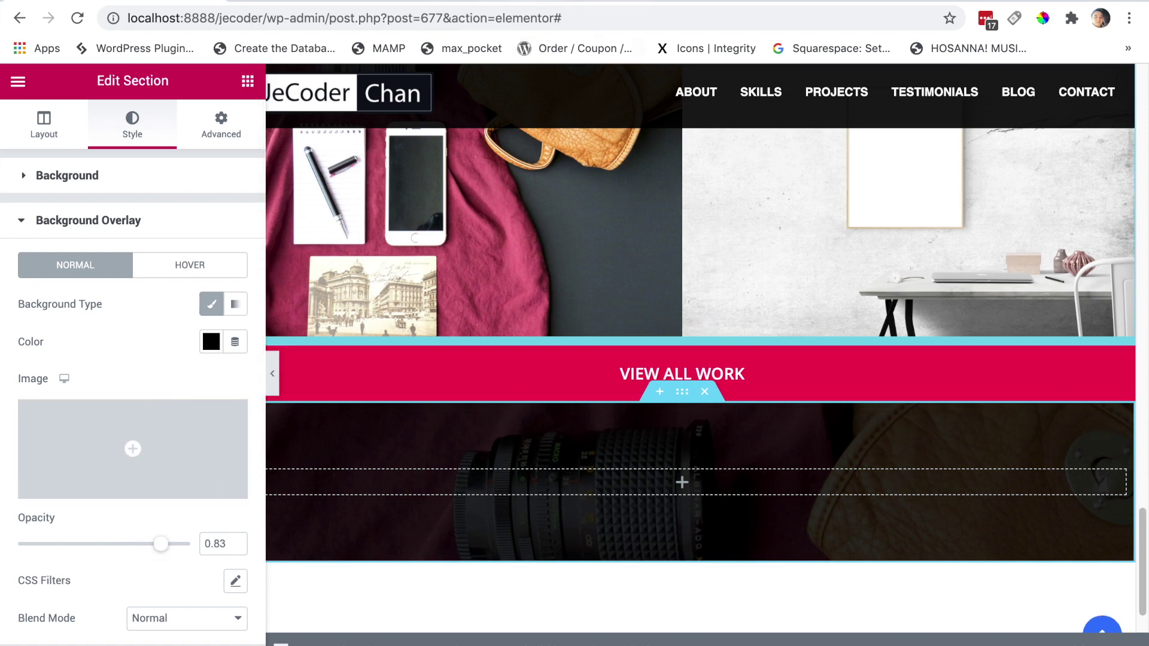
Compare the darkened section with the reference page's quote section and return to the page editor.
{"action": "left_click", "coordinate": [530, 5]}
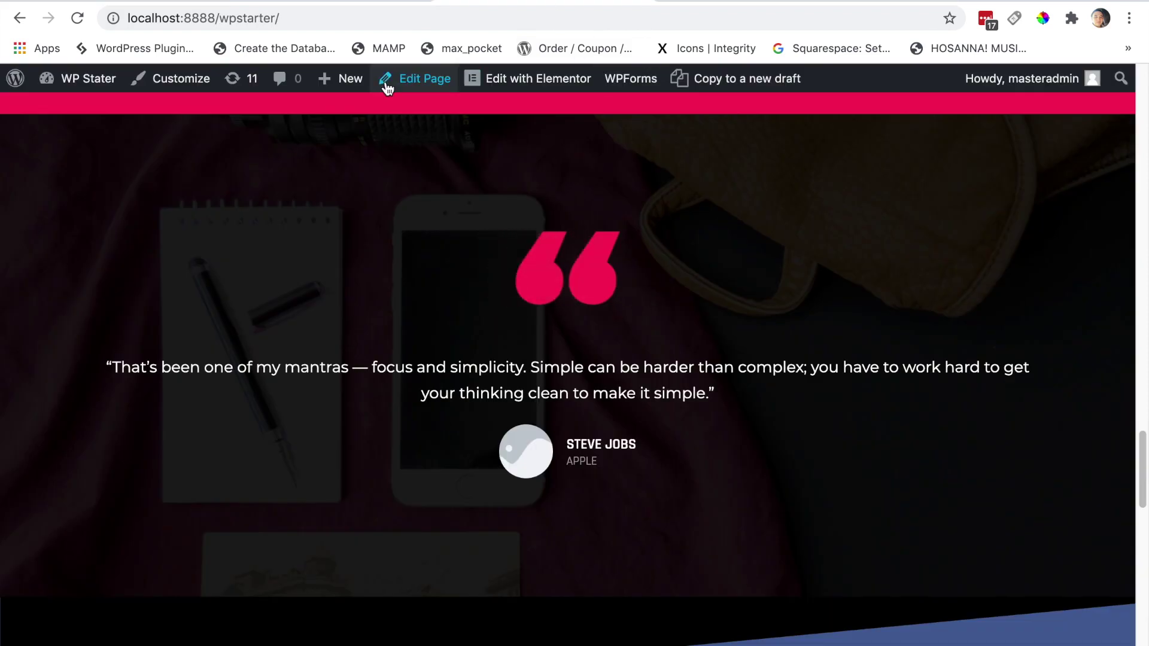
{"action": "left_click", "coordinate": [277, 2]}
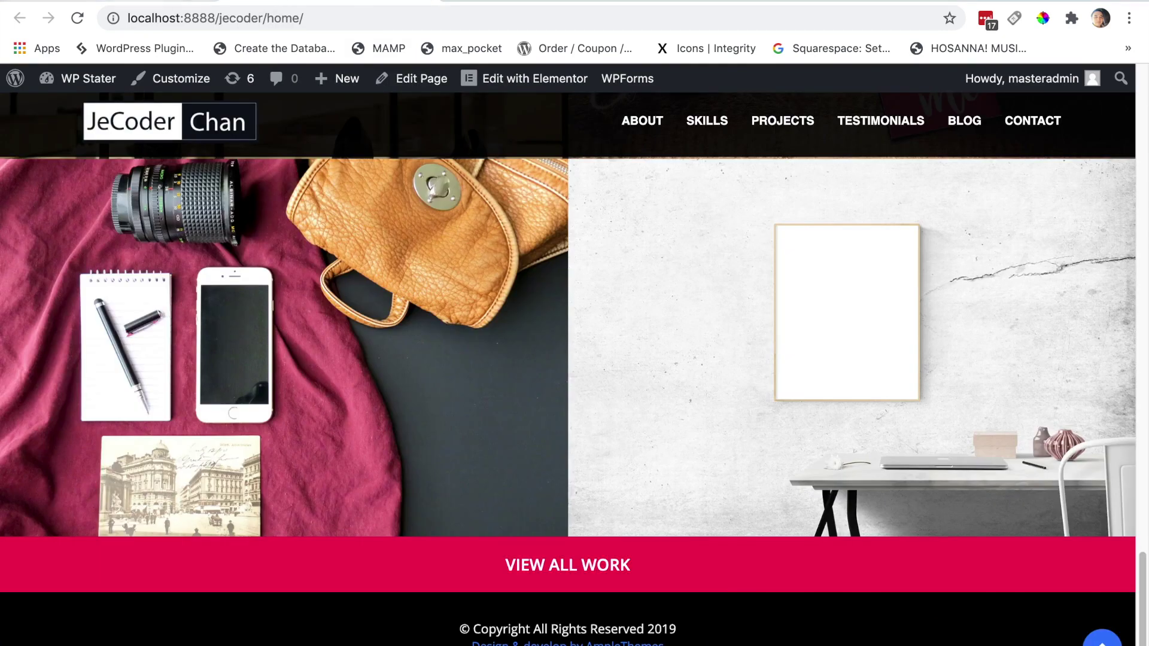
{"action": "left_click", "coordinate": [180, 2]}
Add an Image widget to the dark section, fill it with quotes-1.png from the media library, and center it.
{"action": "left_click", "coordinate": [246, 82]}
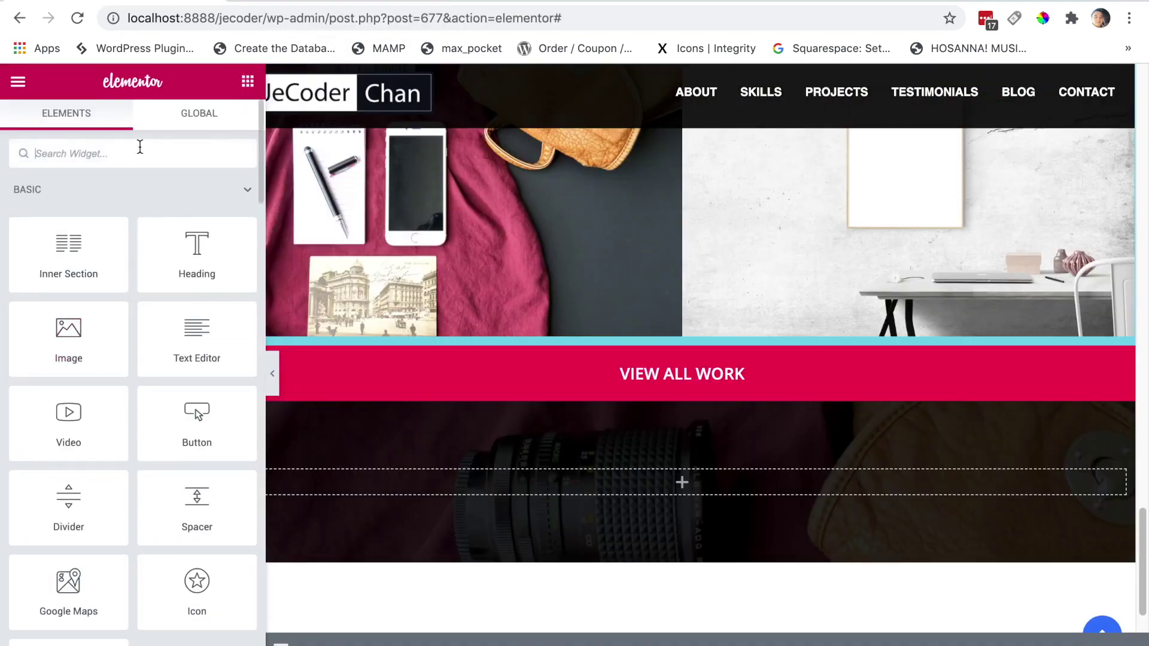
{"action": "type", "text": "image"}
{"action": "left_click_drag", "start_coordinate": [69, 206], "coordinate": [684, 463]}
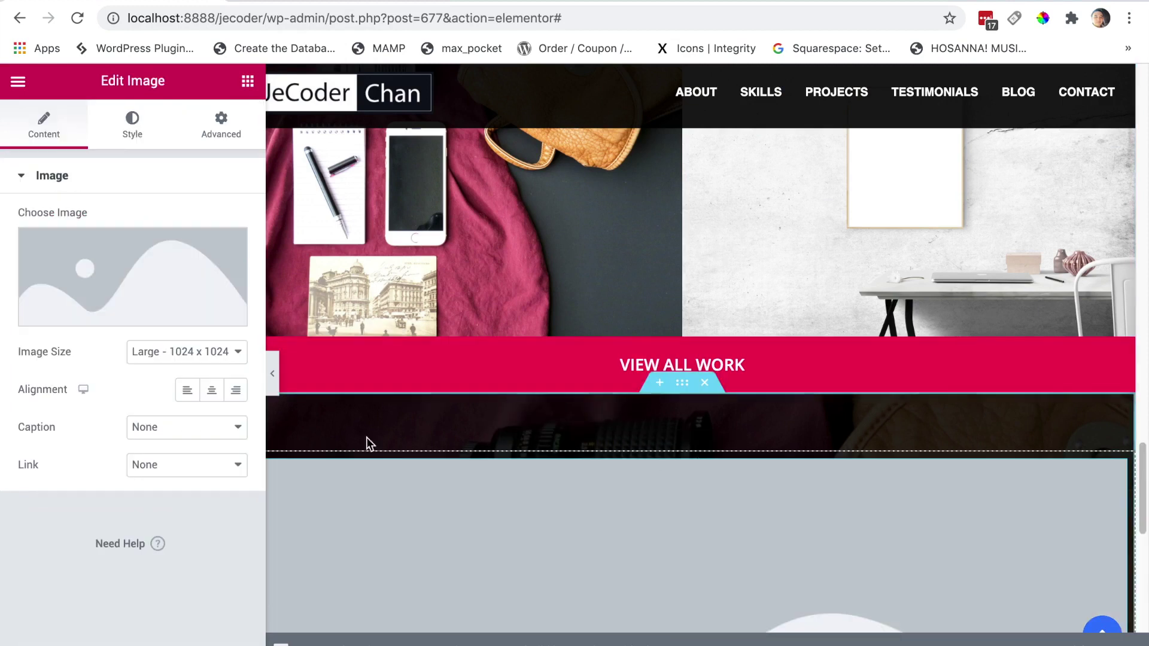
{"action": "left_click", "coordinate": [149, 280]}
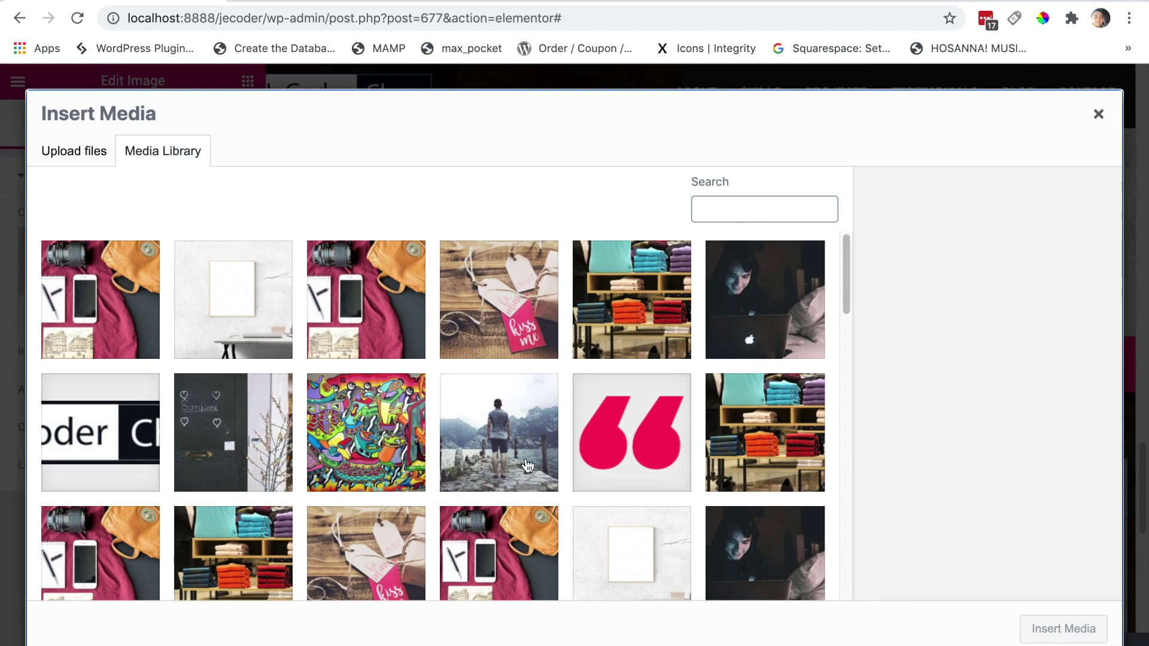
{"action": "left_click", "coordinate": [634, 450]}
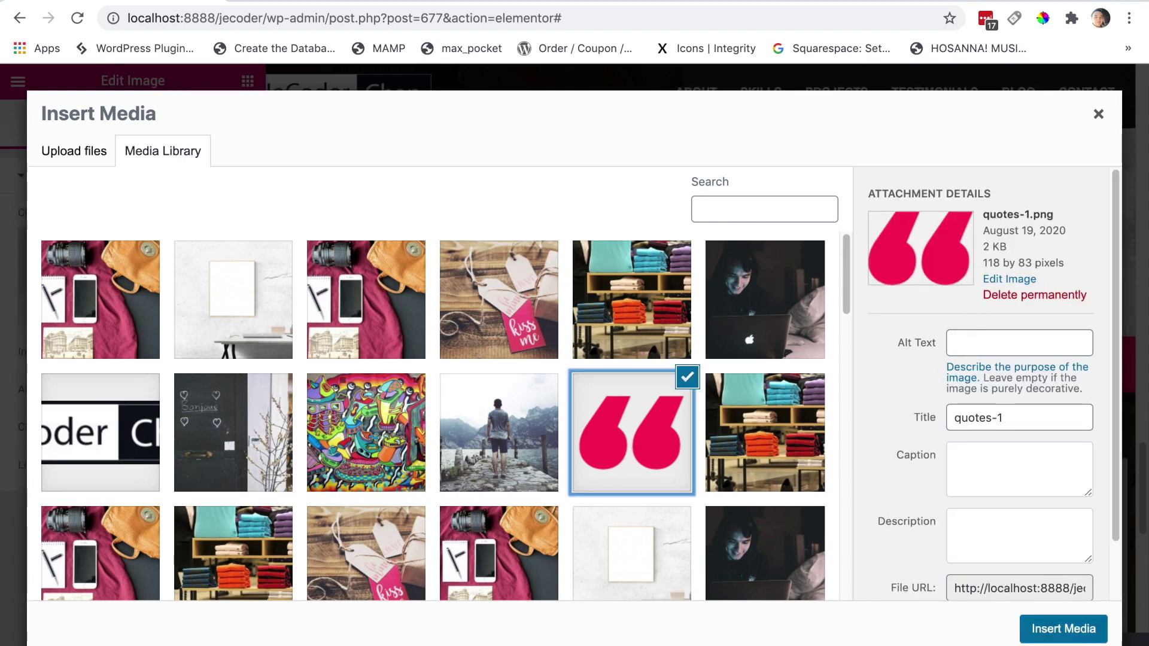
{"action": "left_click", "coordinate": [1063, 629]}
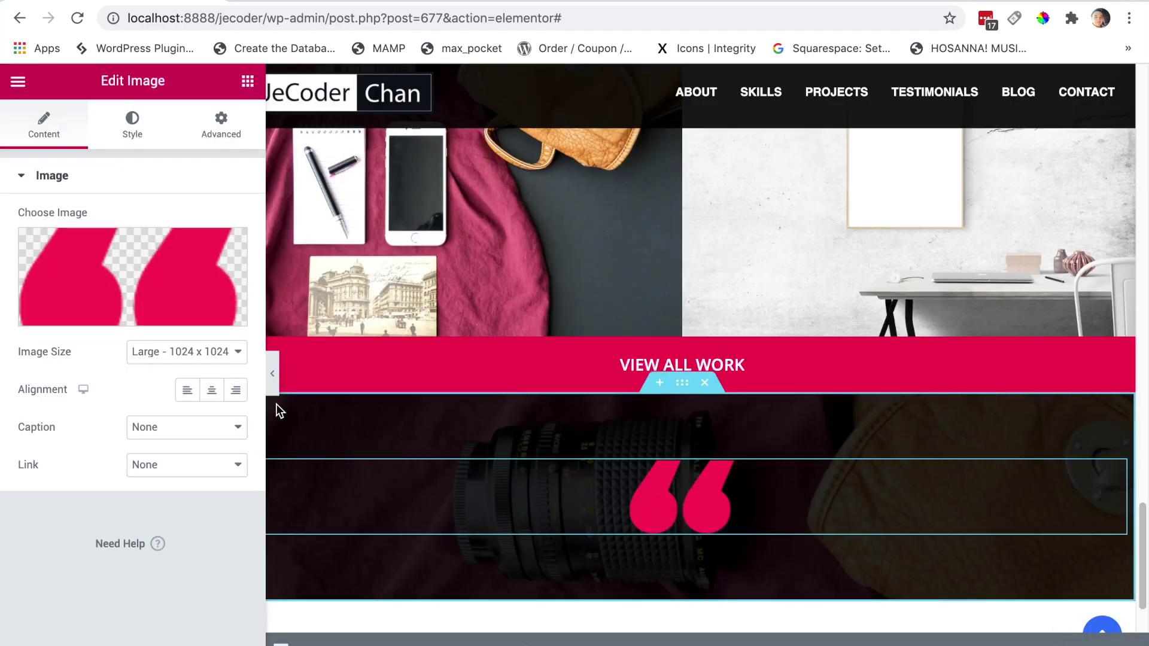
{"action": "left_click", "coordinate": [212, 389]}
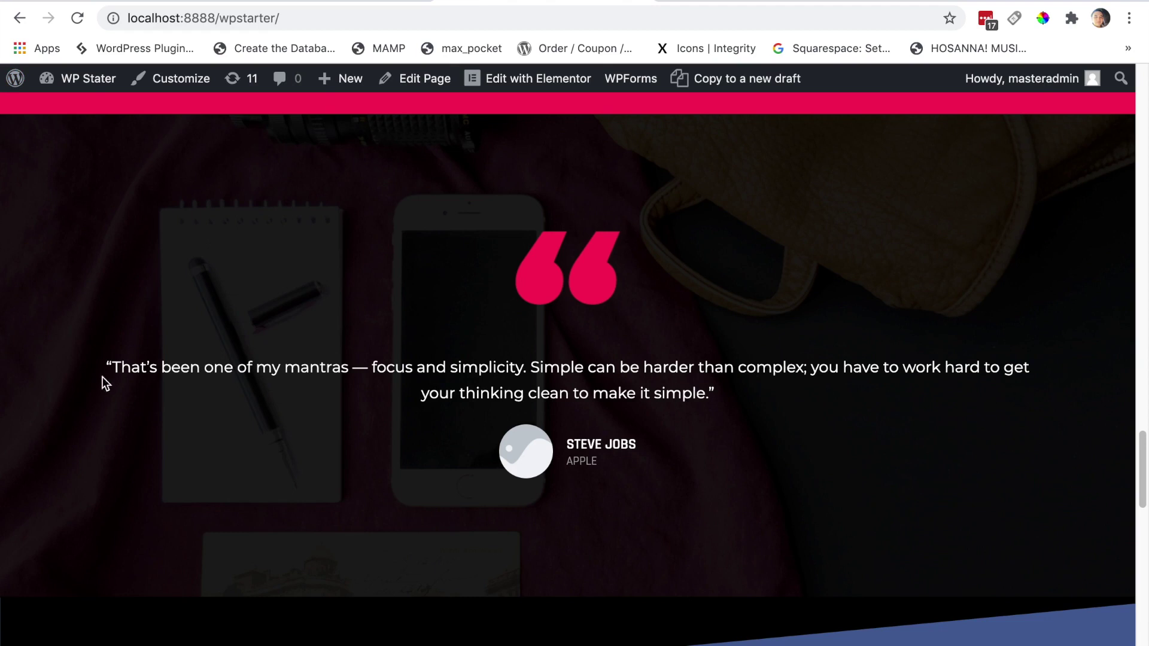
Copy the quote text from the reference page and add a Testimonial widget below the quotation mark image.
{"action": "left_click_drag", "start_coordinate": [109, 367], "coordinate": [721, 403]}
{"action": "key", "text": "ctrl+c"}
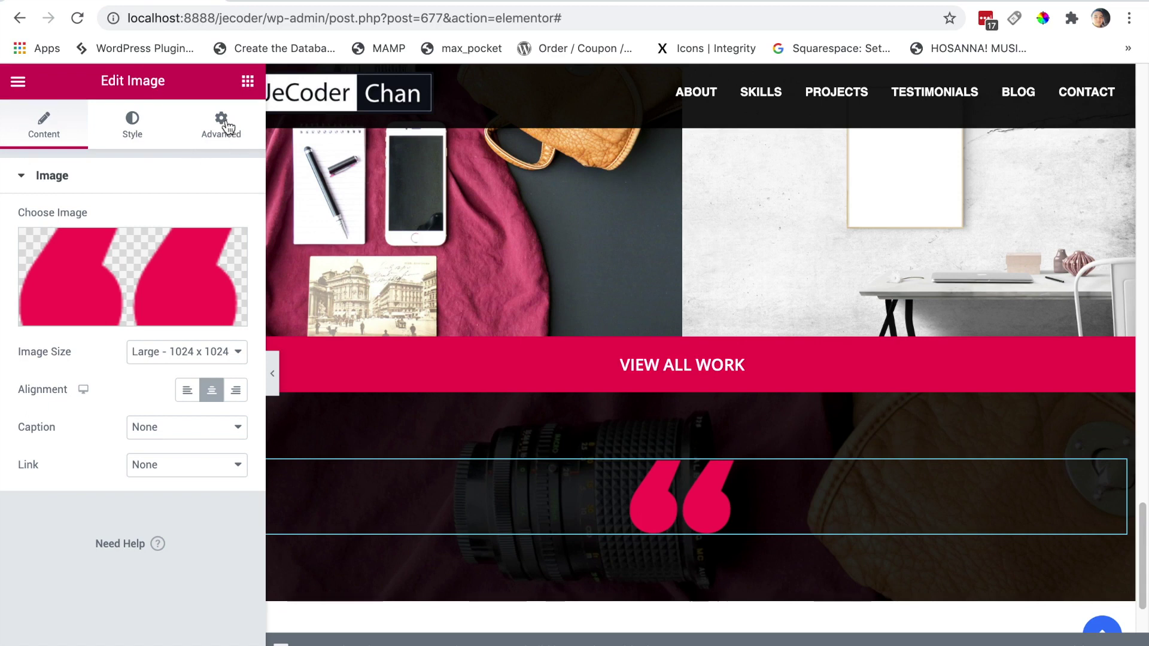
{"action": "left_click", "coordinate": [248, 81]}
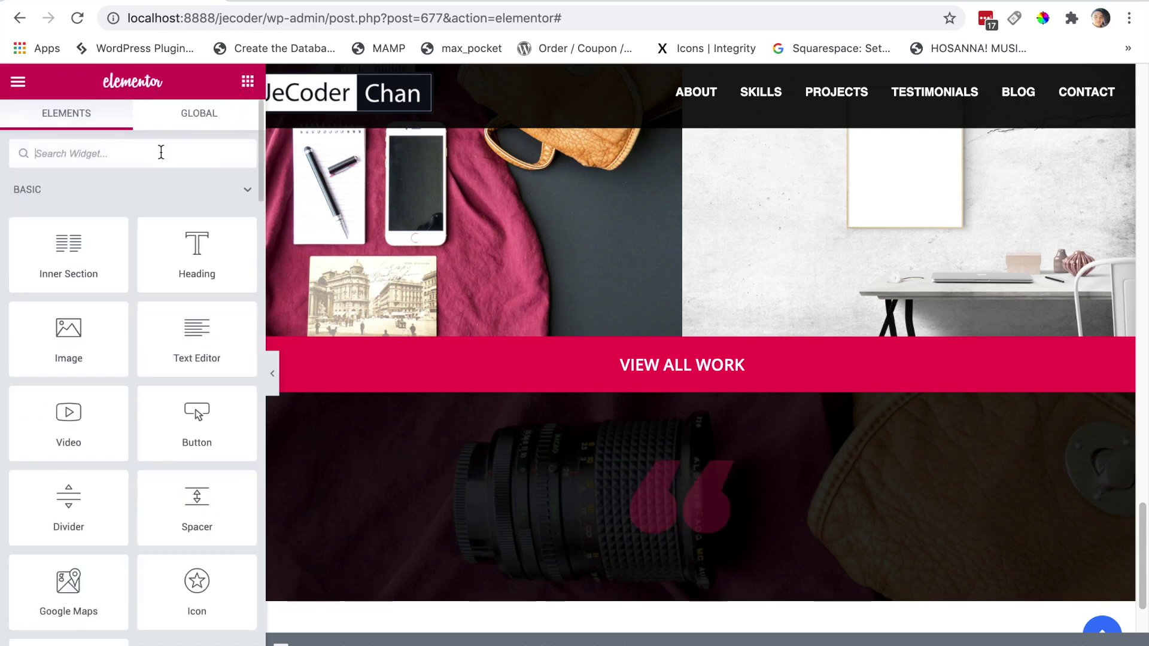
{"action": "type", "text": "tet"}
{"action": "key", "text": "BackSpace"}
{"action": "type", "text": "s"}
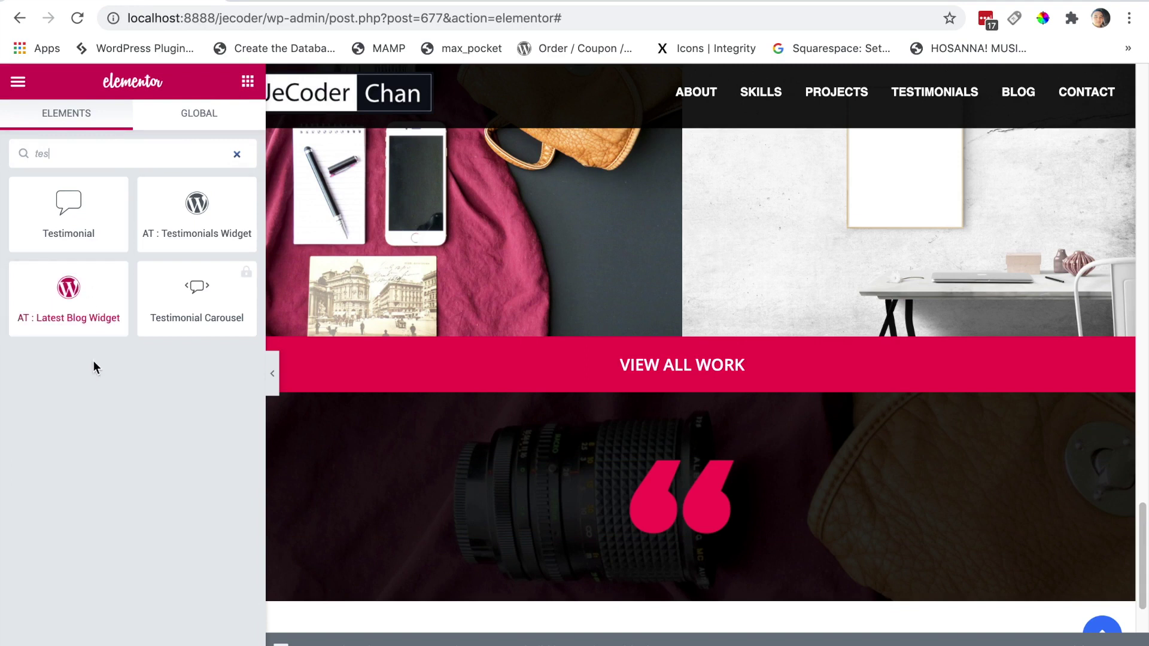
{"action": "left_click_drag", "start_coordinate": [75, 219], "coordinate": [702, 523]}
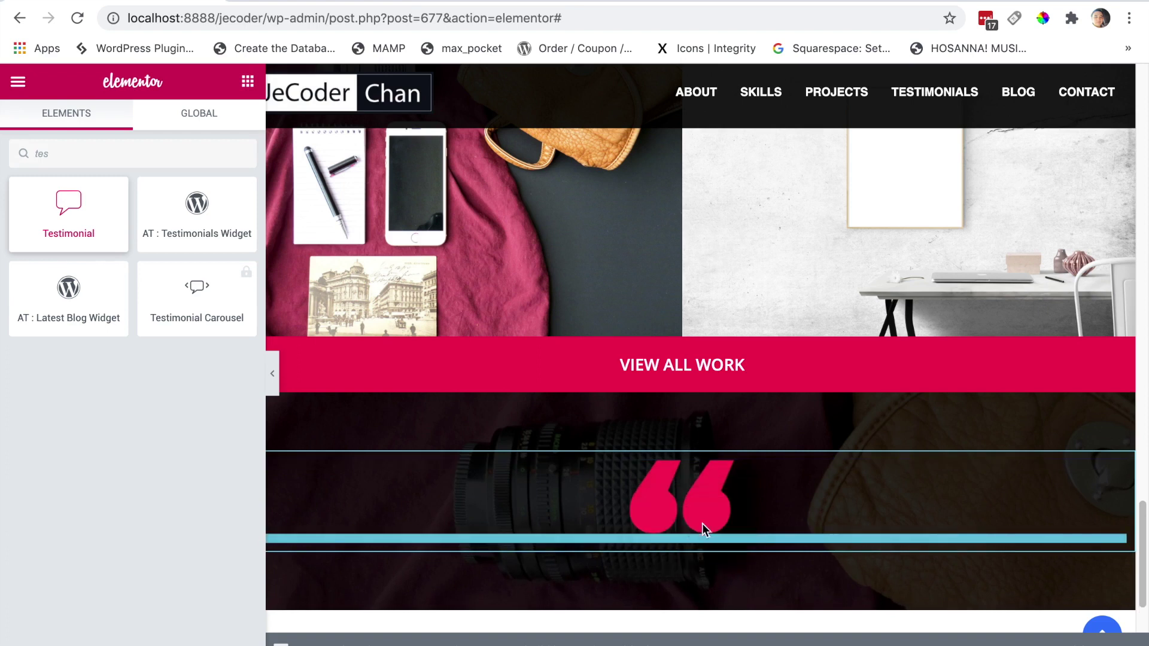
Replace the testimonial's placeholder content with the copied quote about focus and simplicity.
{"action": "left_click", "coordinate": [145, 318]}
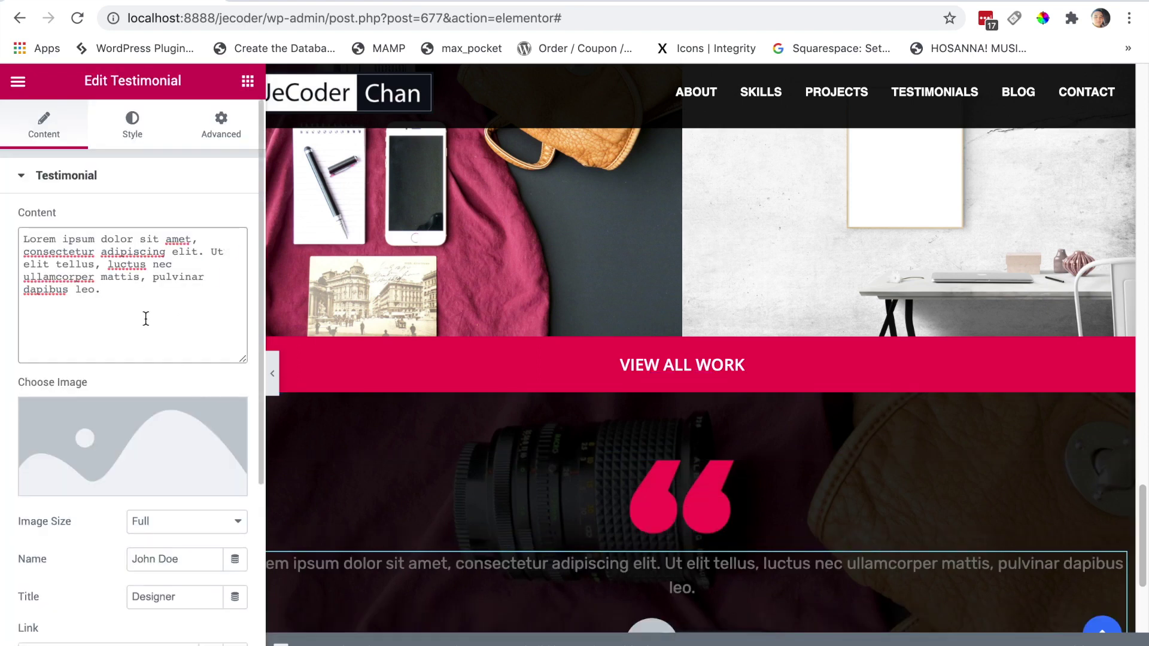
{"action": "key", "text": "ctrl+a"}
{"action": "key", "text": "ctrl+v"}
{"action": "left_click_drag", "start_coordinate": [1144, 496], "coordinate": [1143, 527]}
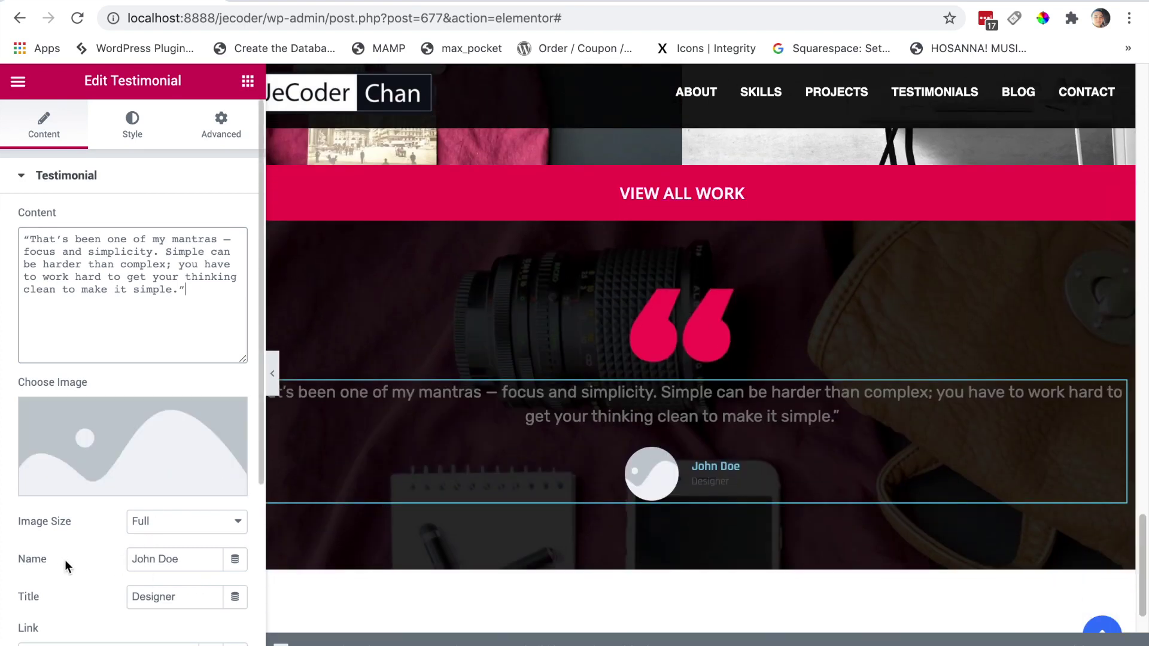
Set the testimonial's name to STEVE JOBS, copied from the reference page, and its title to Apple.
{"action": "left_click", "coordinate": [590, 5]}
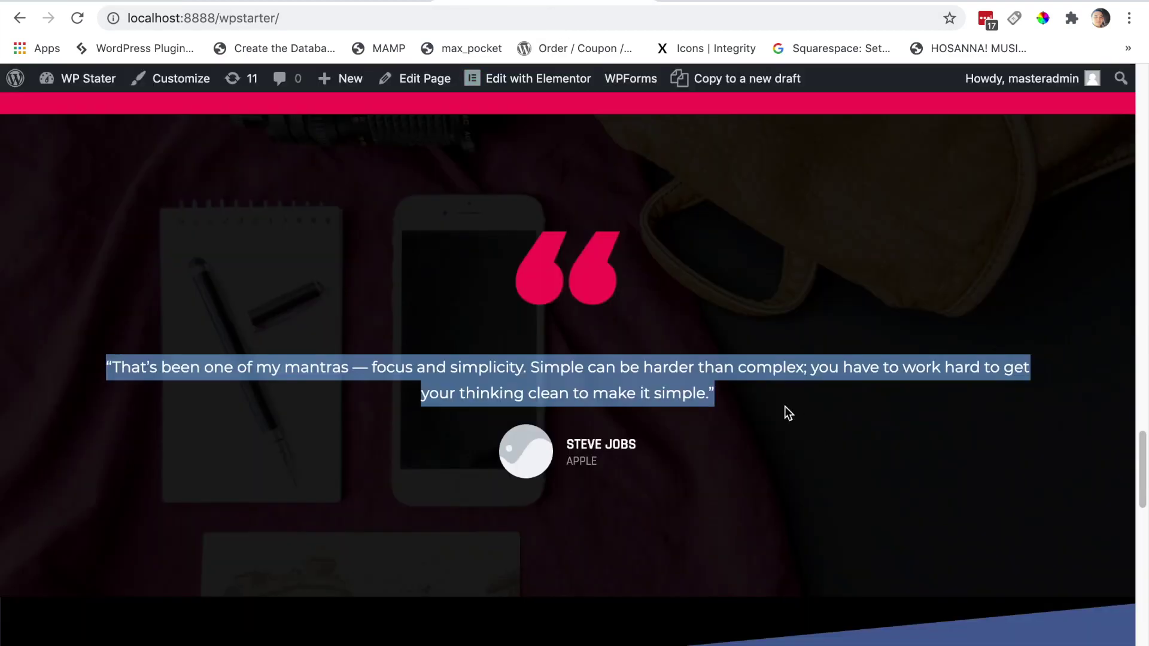
{"action": "mouse_move", "coordinate": [653, 446]}
{"action": "left_mouse_down"}
{"action": "mouse_move", "coordinate": [589, 463]}
{"action": "mouse_move", "coordinate": [566, 444]}
{"action": "mouse_move", "coordinate": [634, 443]}
{"action": "left_mouse_up"}
{"action": "key", "text": "super+c"}
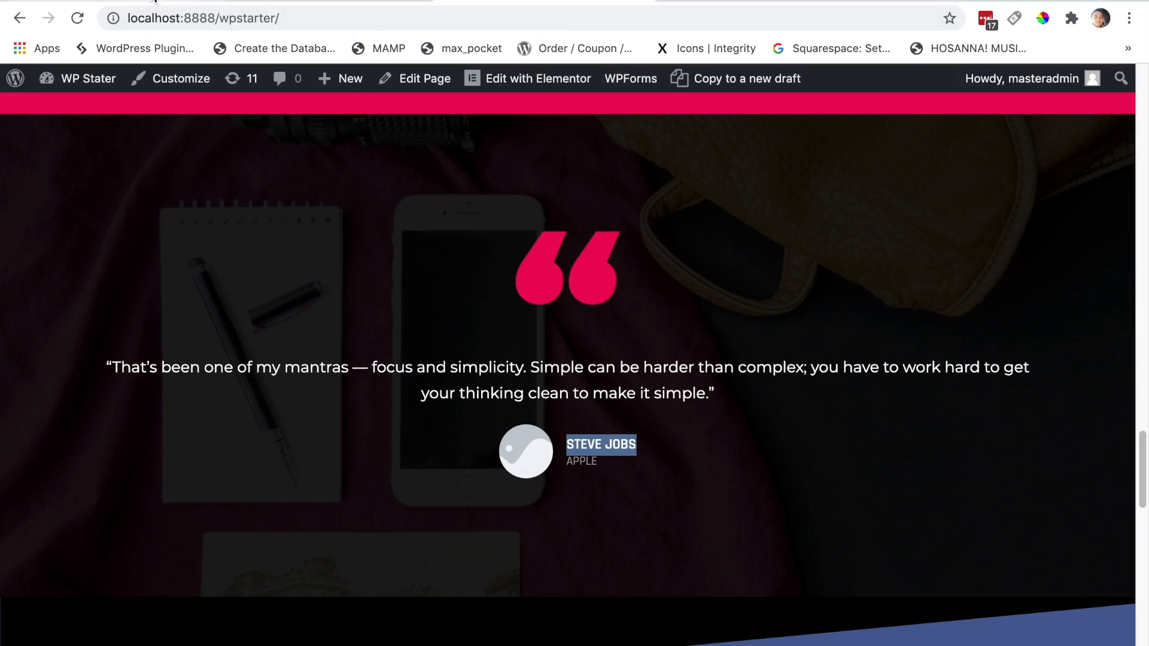
{"action": "left_click", "coordinate": [164, 6]}
{"action": "left_click", "coordinate": [191, 552]}
{"action": "triple_click", "coordinate": [191, 552]}
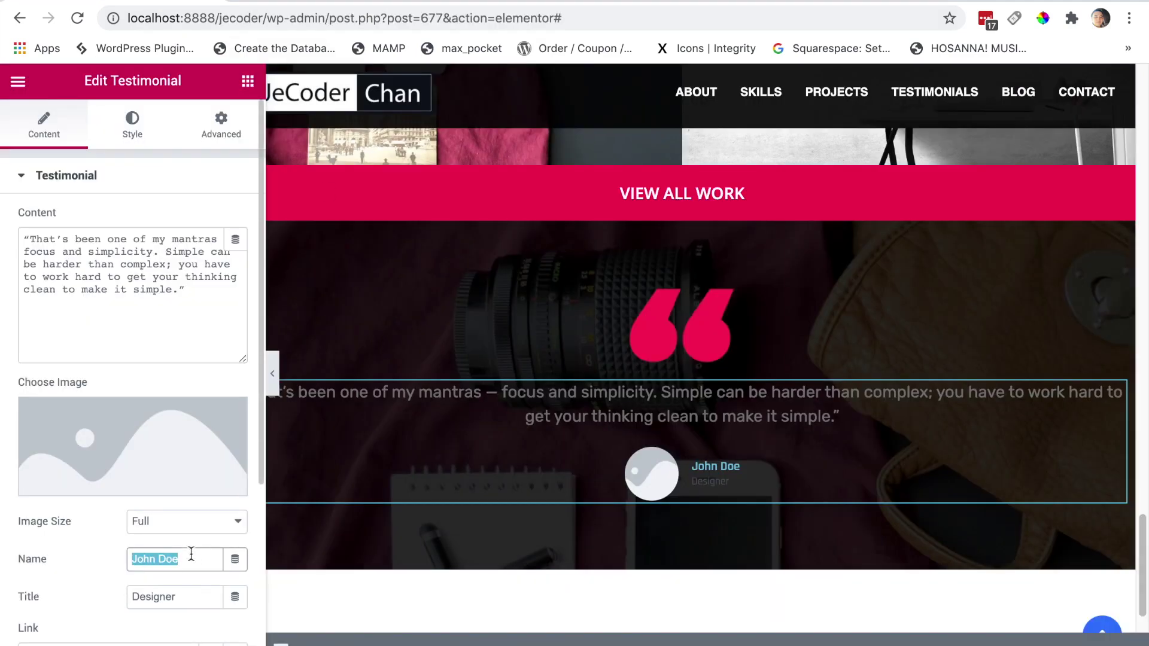
{"action": "key", "text": "super+v"}
{"action": "triple_click", "coordinate": [189, 599]}
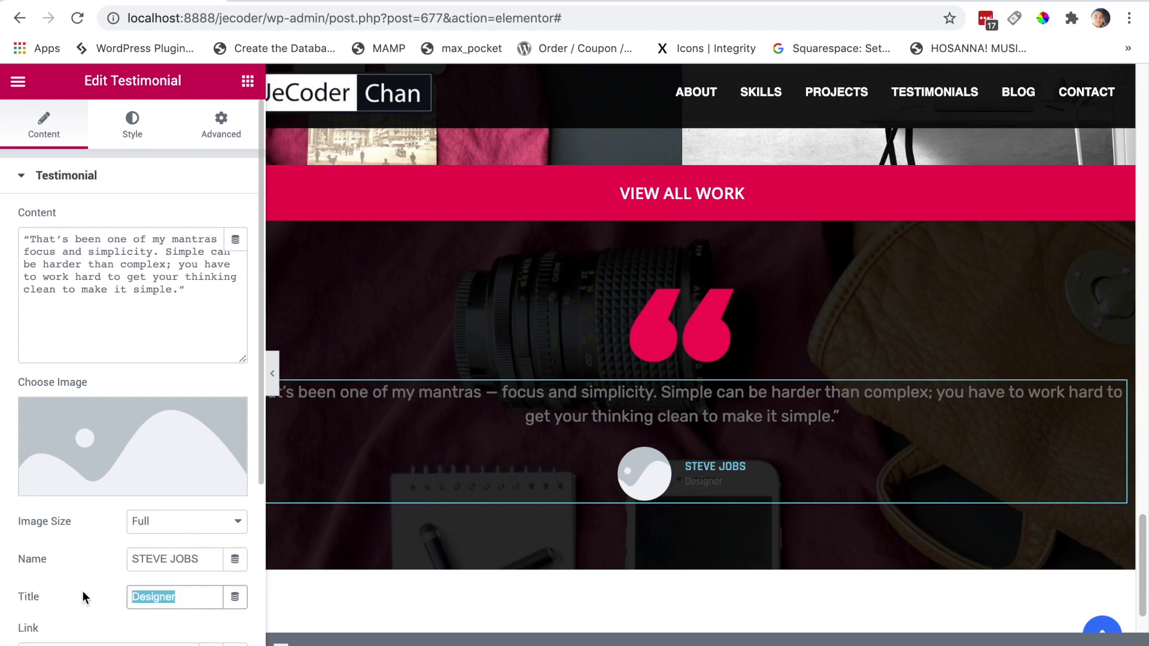
{"action": "type", "text": "Appl"}
{"action": "type", "text": "e"}
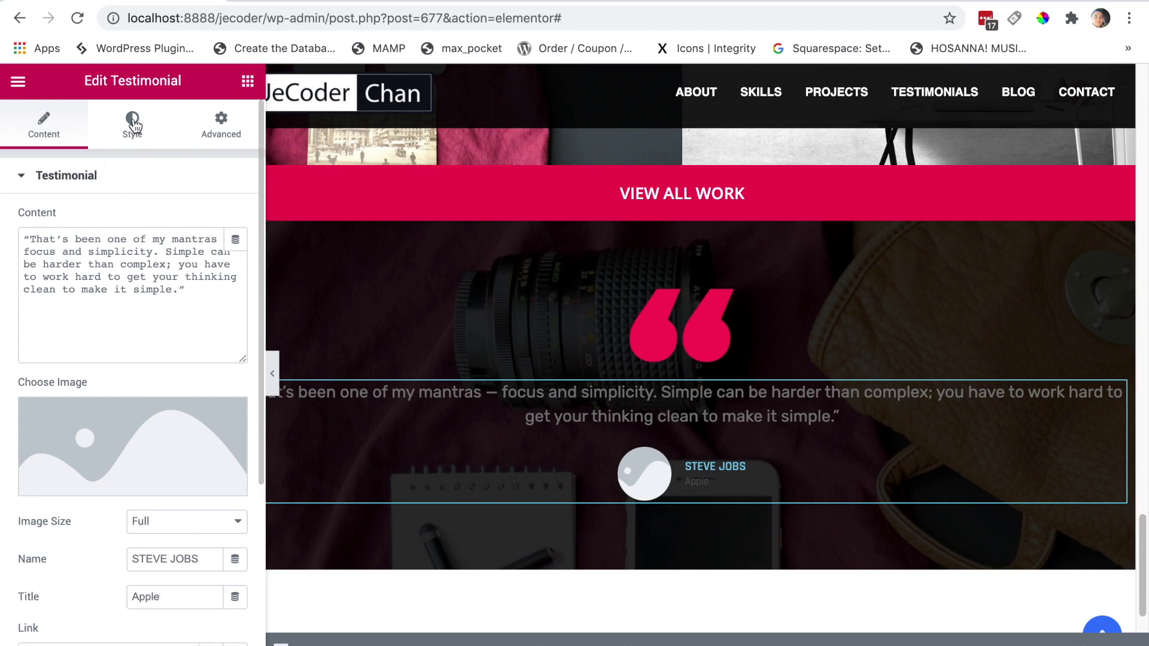
Style the testimonial's content text in white #FFFFFF with a font size of 21 px.
{"action": "left_click", "coordinate": [133, 124]}
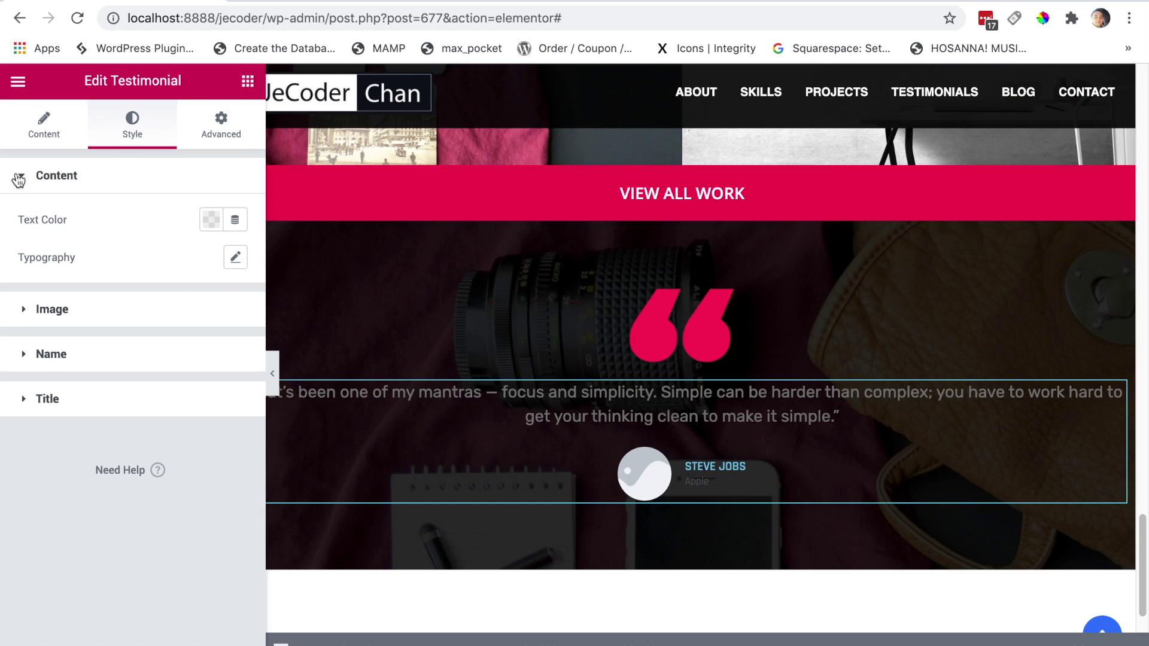
{"action": "left_click", "coordinate": [211, 219]}
{"action": "left_click", "coordinate": [290, 262]}
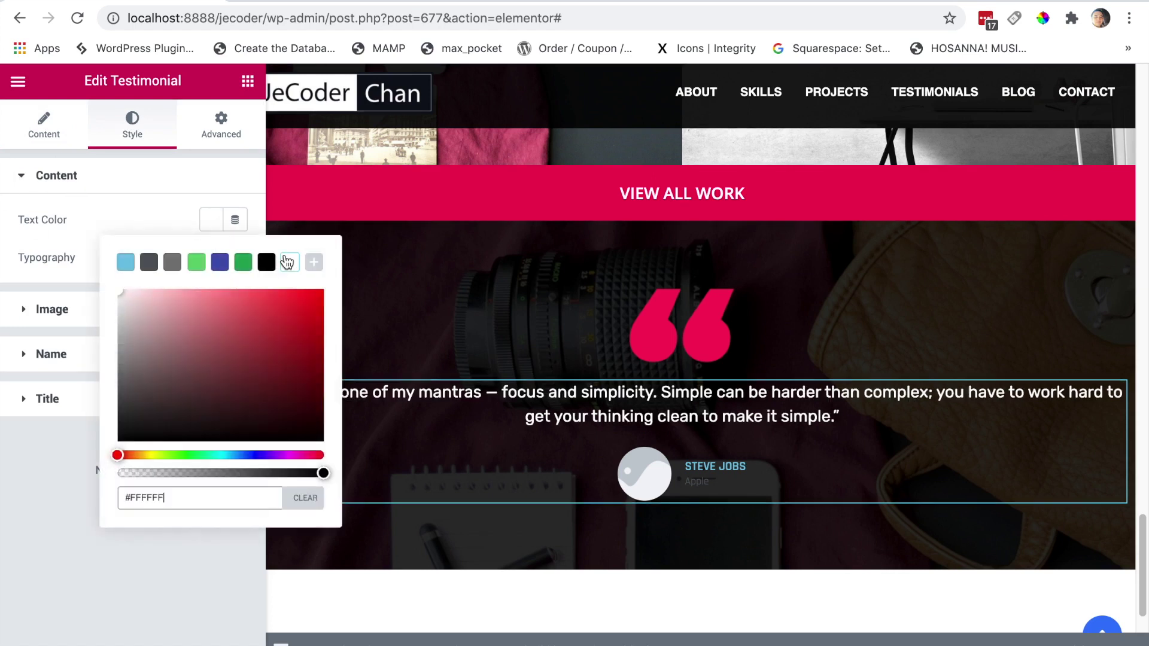
{"action": "left_click", "coordinate": [155, 216]}
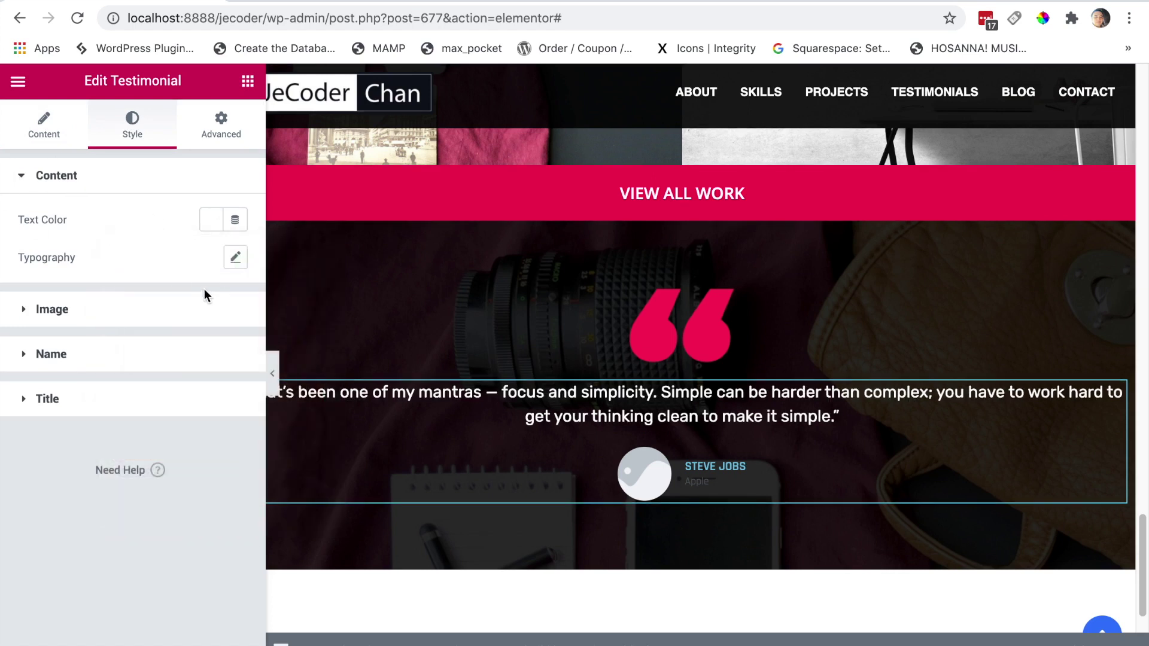
{"action": "left_click", "coordinate": [236, 258]}
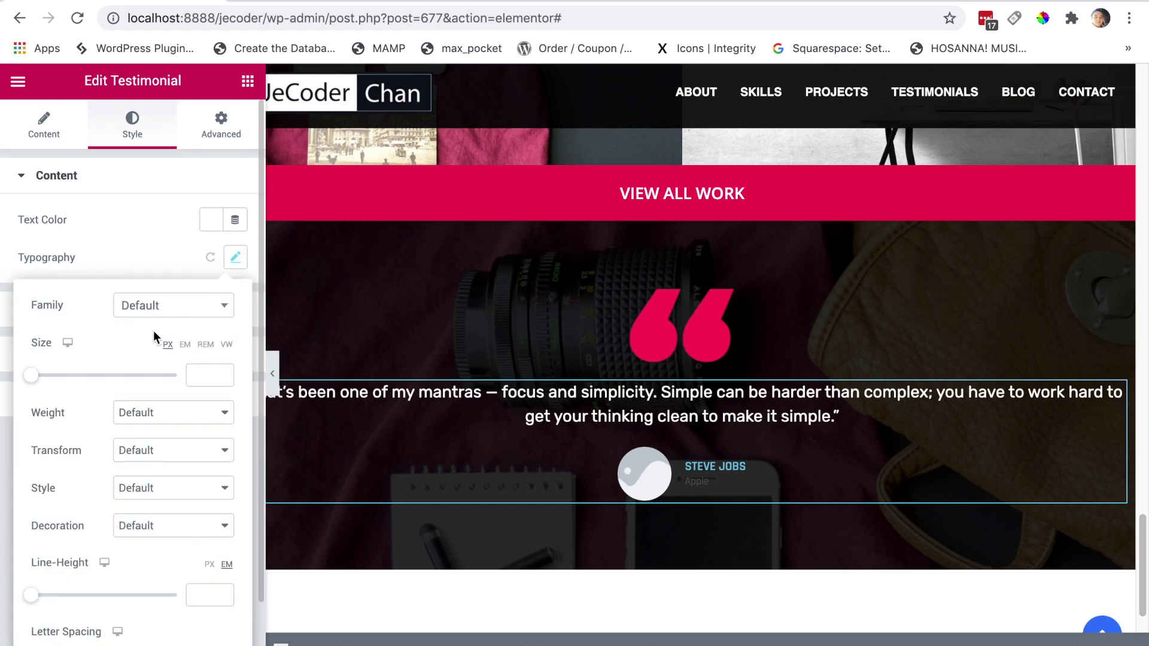
{"action": "left_click_drag", "start_coordinate": [36, 381], "coordinate": [51, 384]}
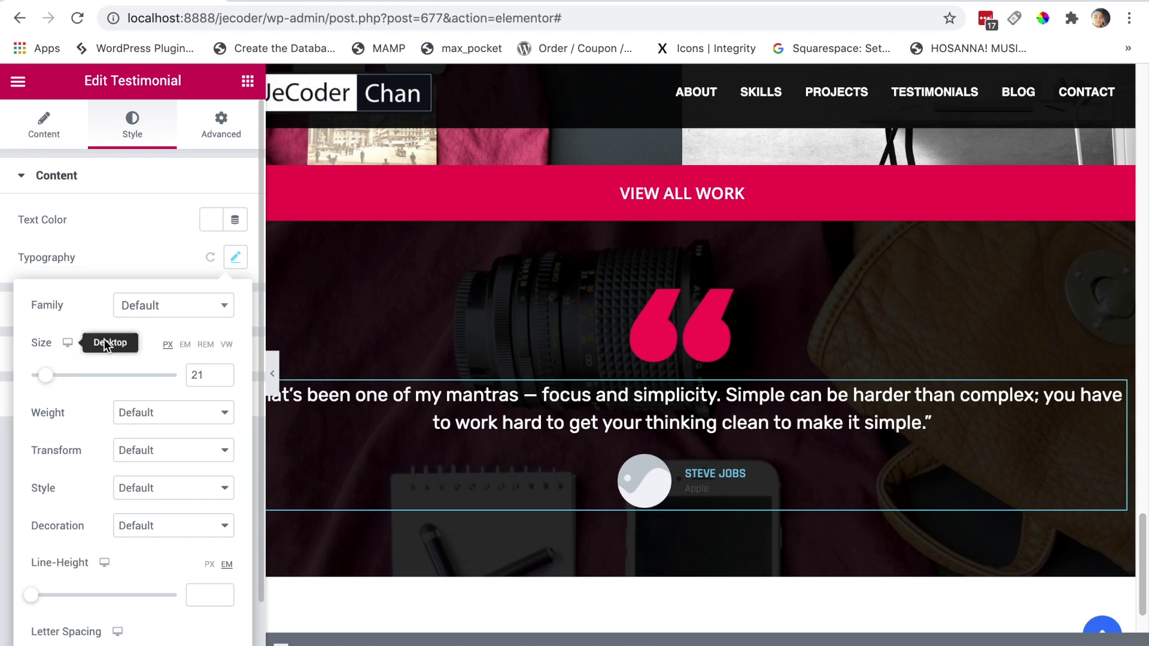
{"action": "left_click", "coordinate": [128, 229]}
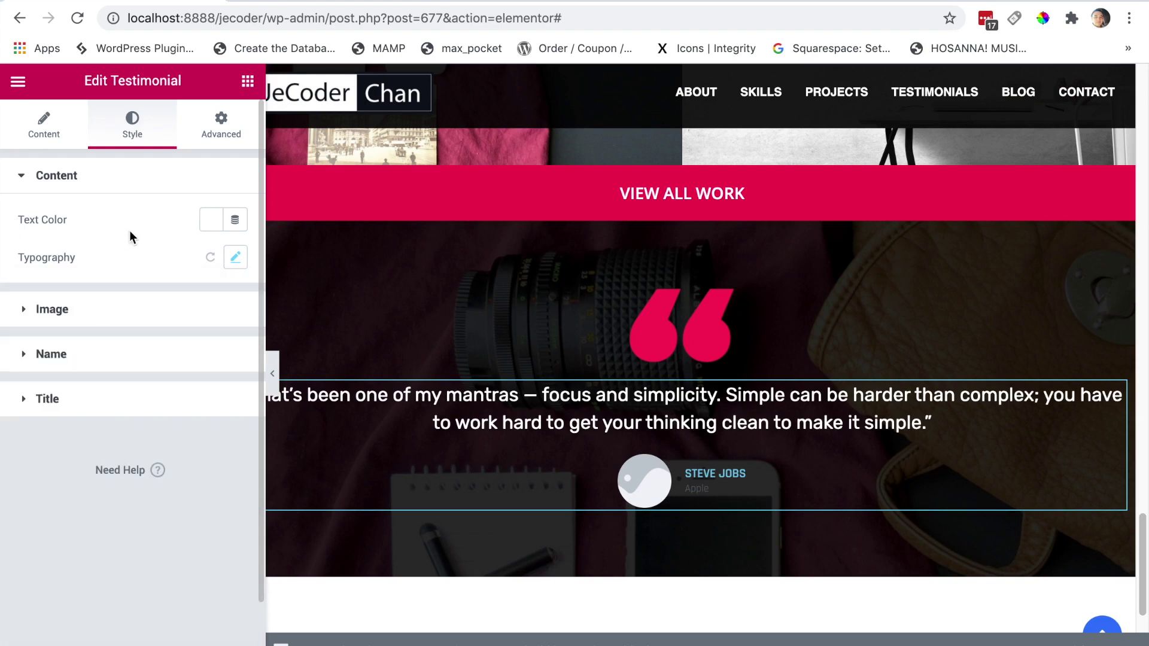
Style the testimonial's name in white #FFFFFF with a font size of 18 px.
{"action": "left_click", "coordinate": [123, 355]}
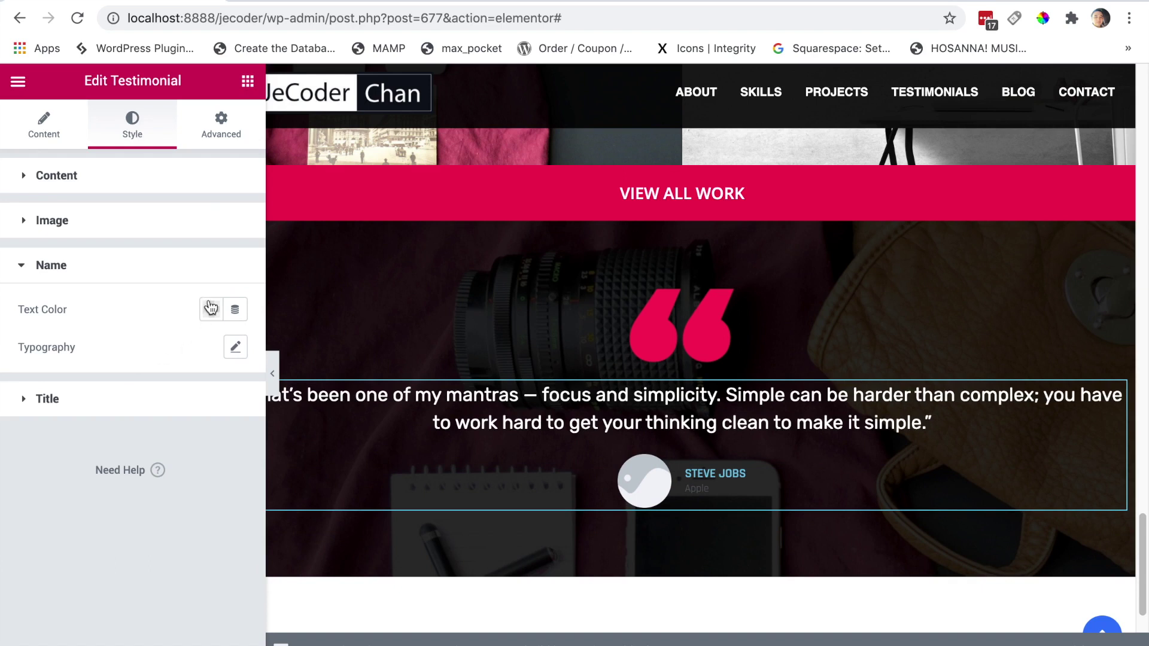
{"action": "left_click", "coordinate": [211, 309]}
{"action": "left_click", "coordinate": [285, 352]}
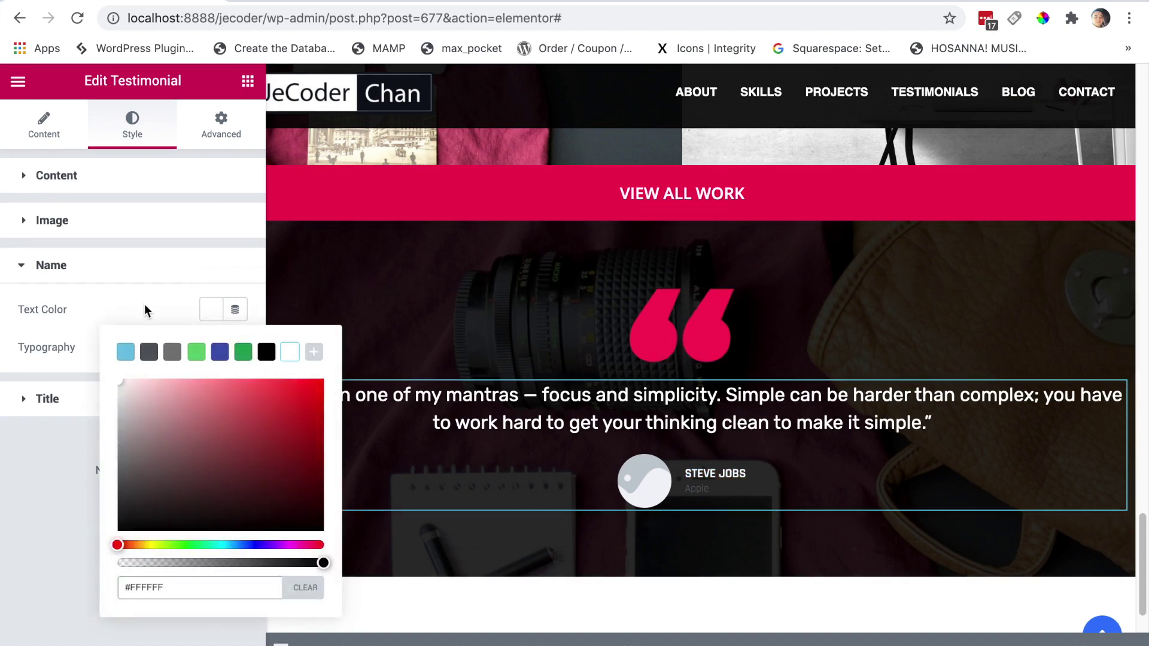
{"action": "left_click", "coordinate": [235, 347]}
{"action": "left_click_drag", "start_coordinate": [37, 465], "coordinate": [51, 469]}
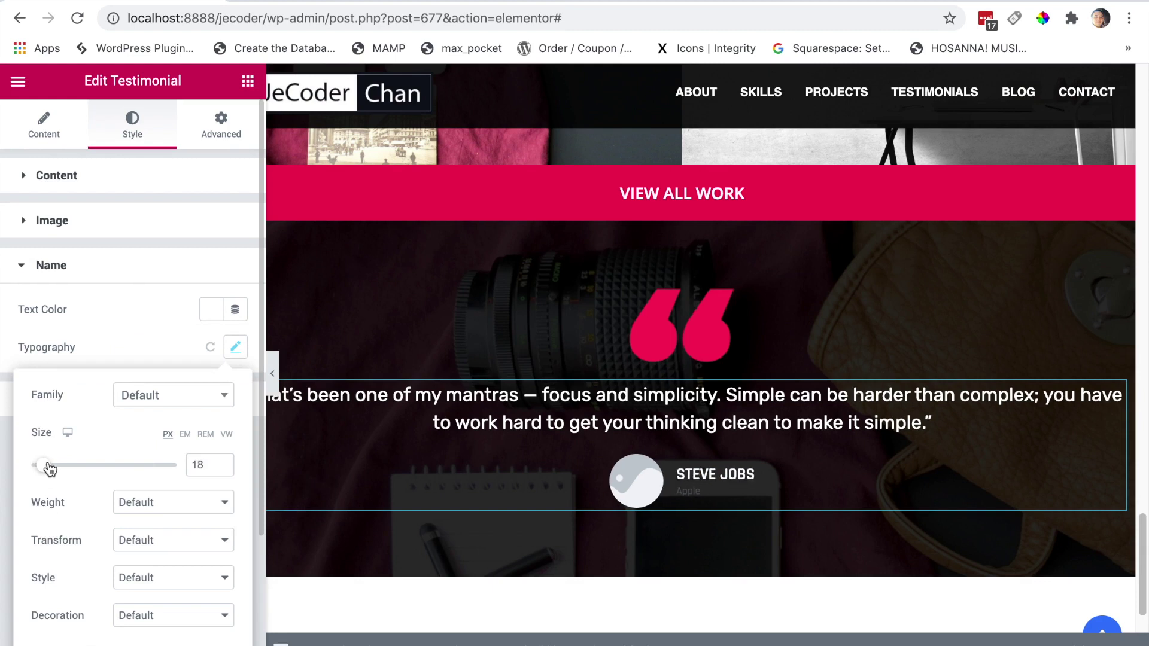
{"action": "left_click", "coordinate": [110, 266]}
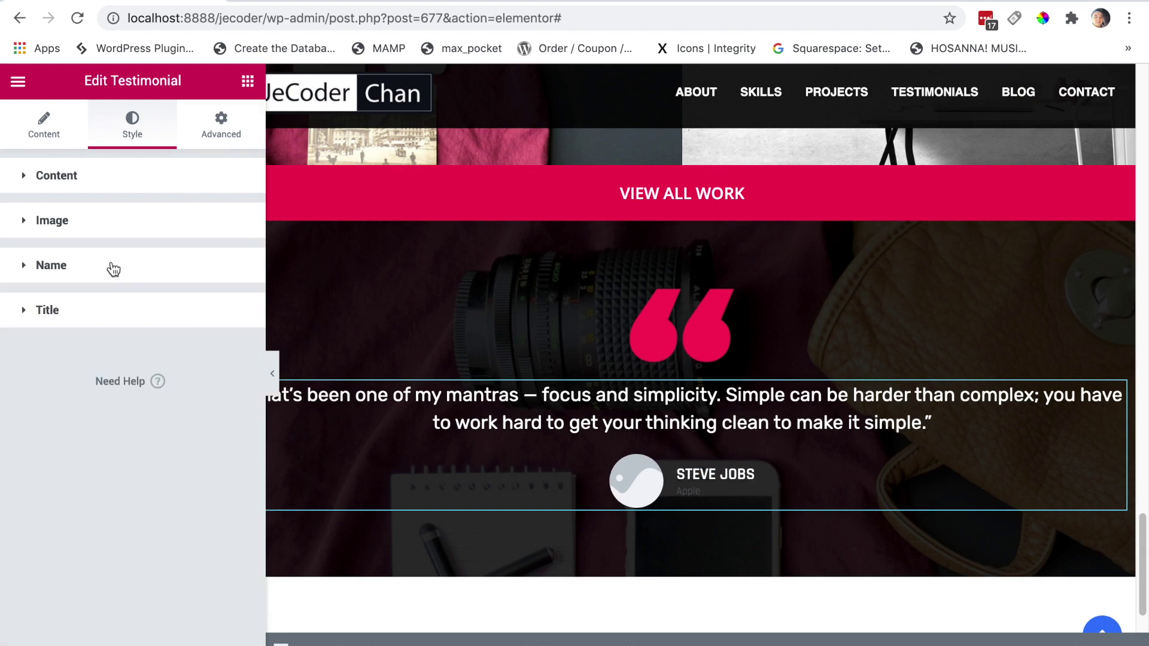
Style the testimonial's title in light gray #ADABAB, transformed to uppercase, with a font size of 16 px.
{"action": "left_click", "coordinate": [123, 305]}
{"action": "left_click", "coordinate": [211, 354]}
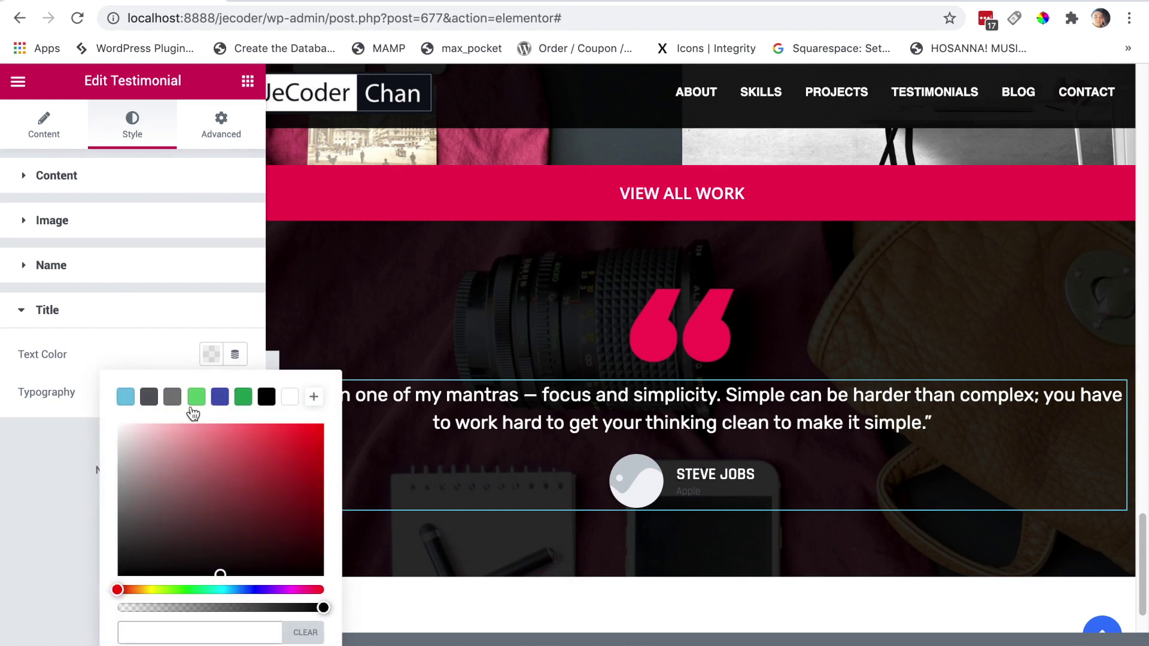
{"action": "left_click_drag", "start_coordinate": [120, 458], "coordinate": [120, 472]}
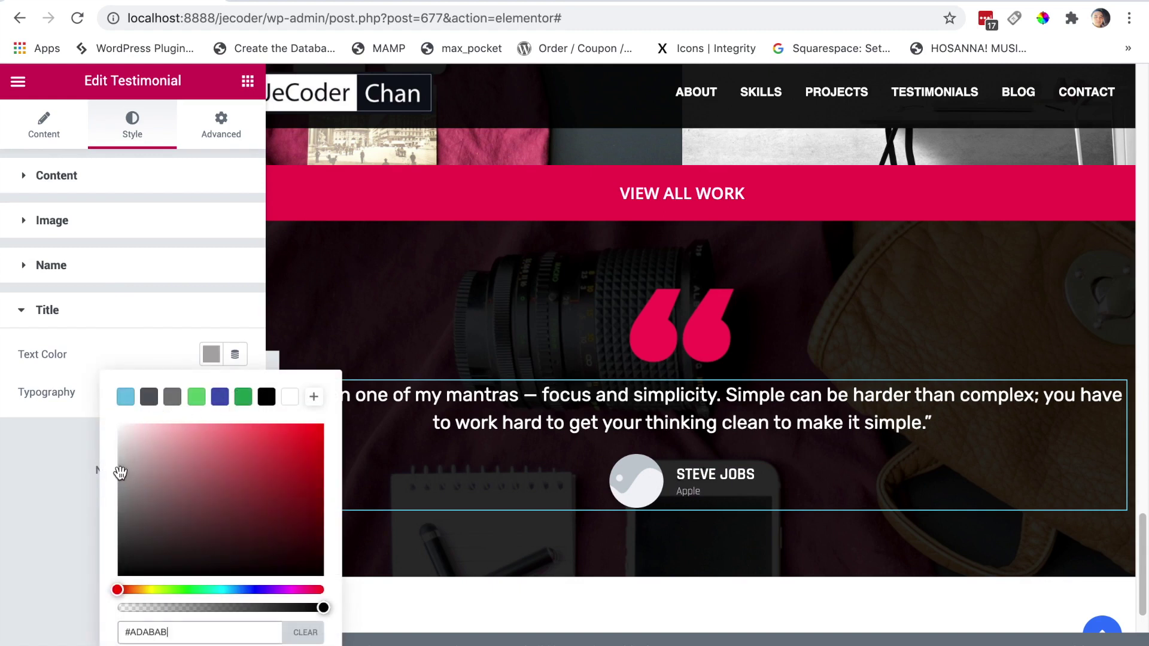
{"action": "left_click", "coordinate": [117, 351]}
{"action": "left_click", "coordinate": [233, 393]}
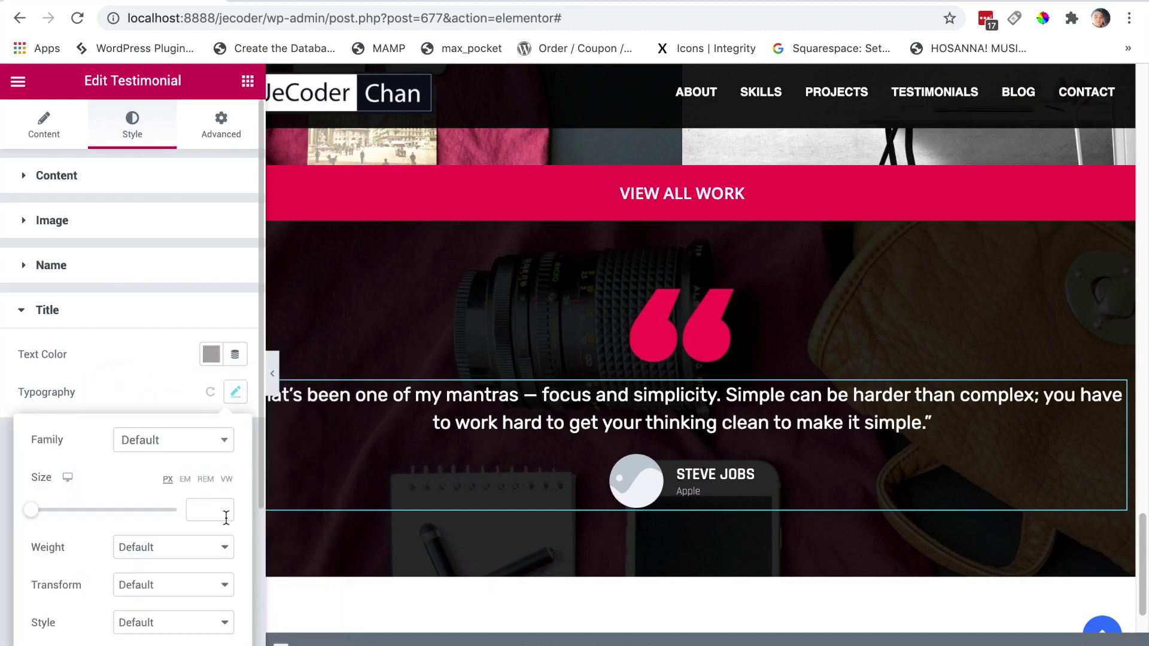
{"action": "left_click", "coordinate": [158, 584]}
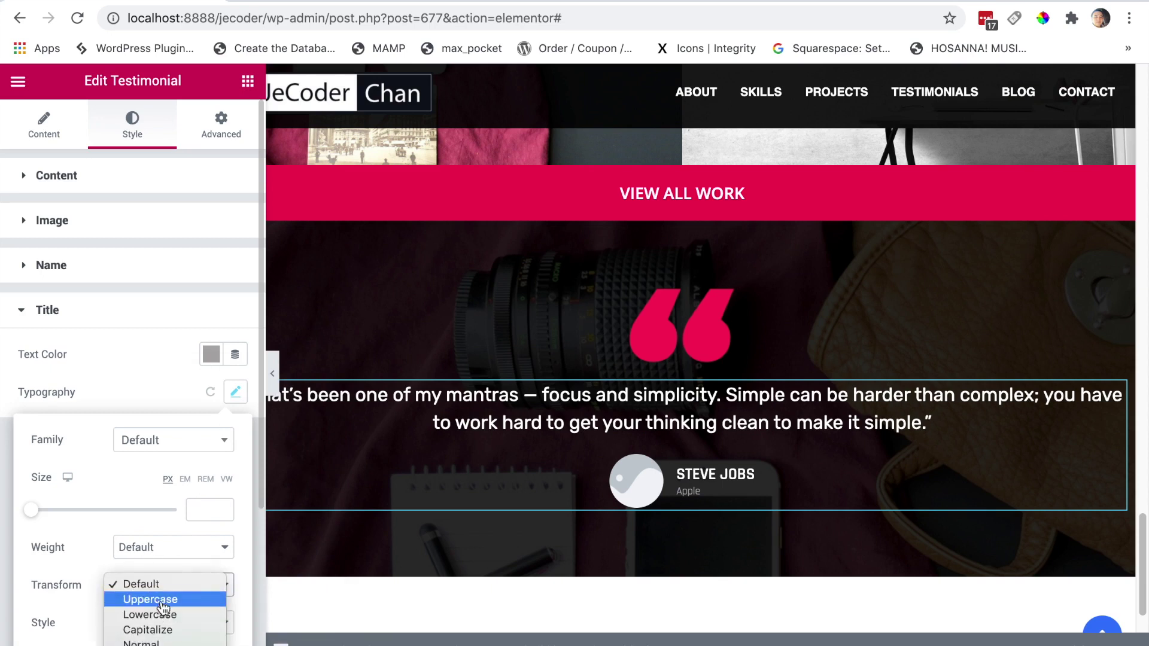
{"action": "left_click", "coordinate": [157, 584]}
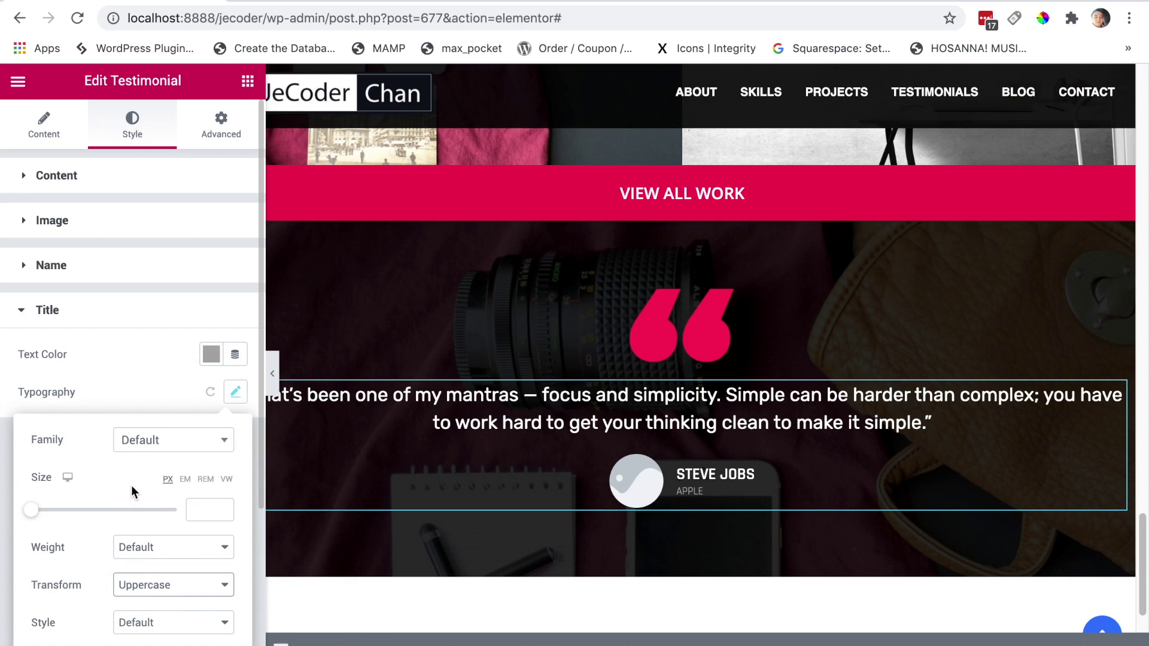
{"action": "left_click_drag", "start_coordinate": [31, 510], "coordinate": [43, 514]}
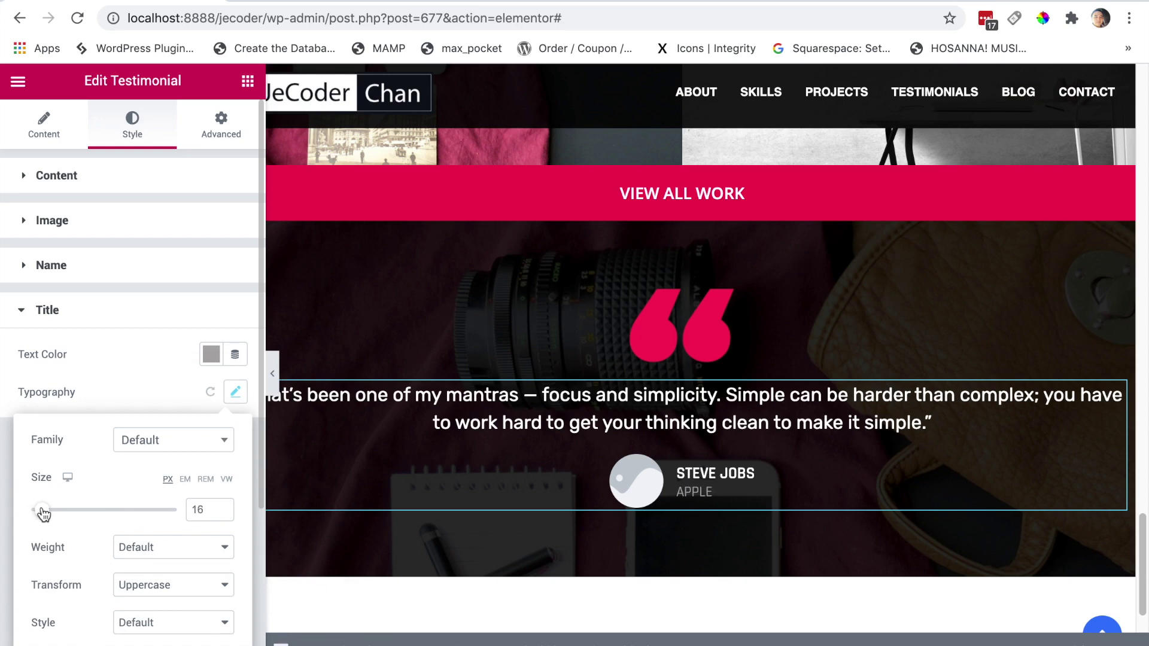
{"action": "left_click", "coordinate": [158, 379]}
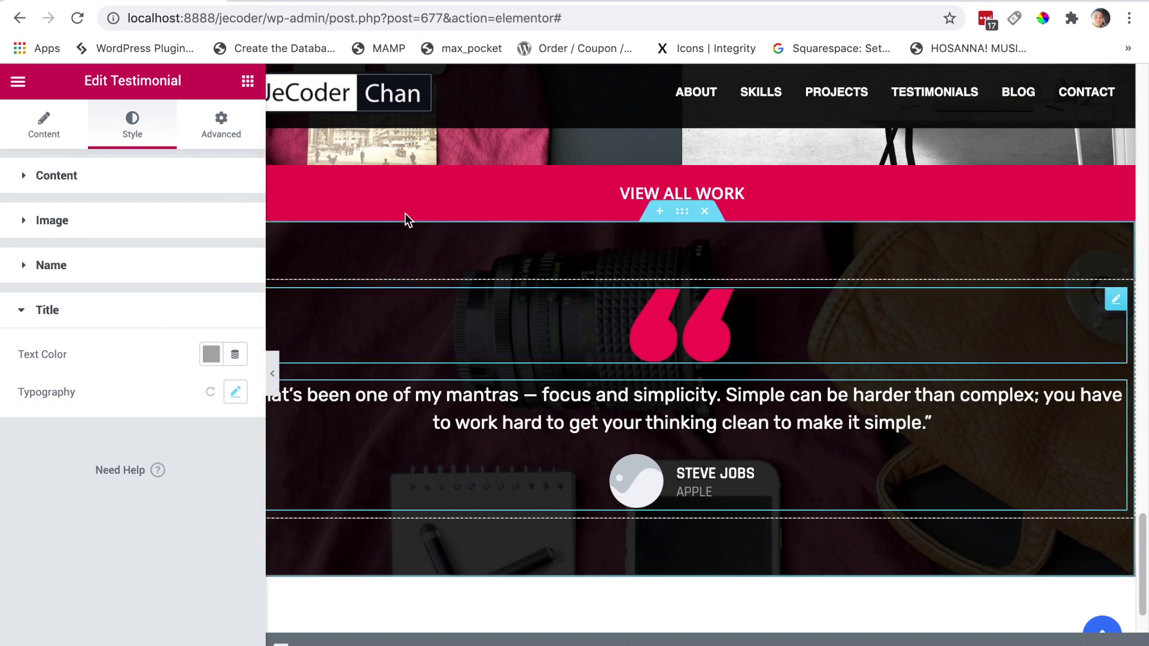
Set the testimonial's padding to 35 px top, 45 px right, 0 bottom and 45 px left, with the sides unlinked.
{"action": "left_click", "coordinate": [222, 127]}
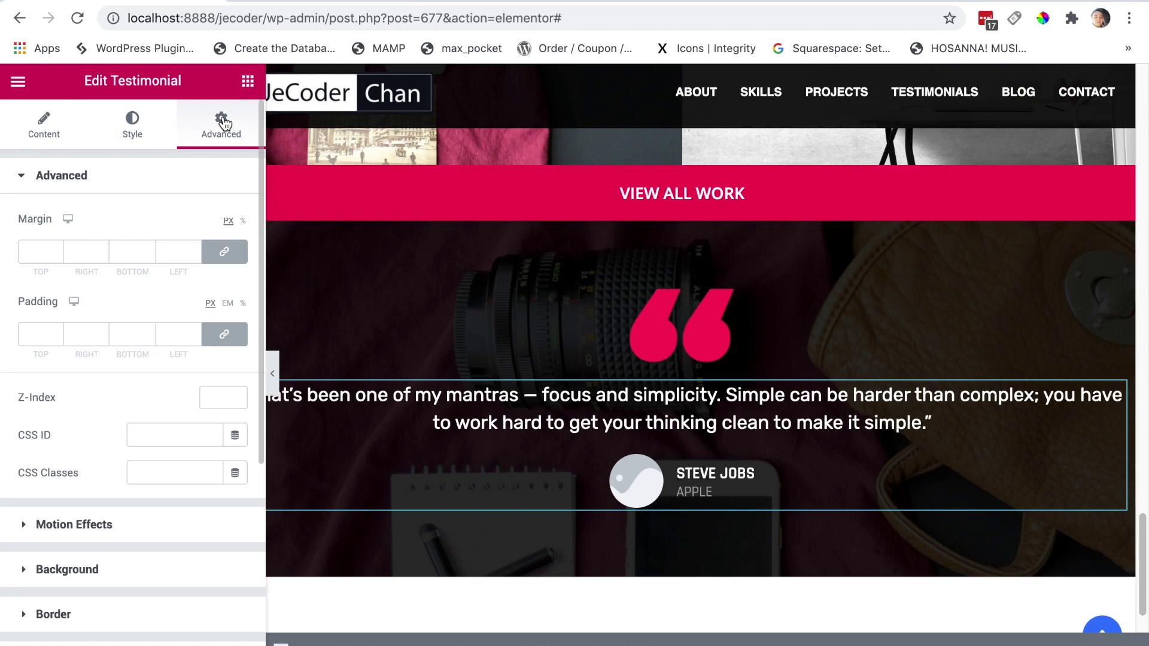
{"action": "left_click", "coordinate": [224, 334]}
{"action": "double_click", "coordinate": [77, 335]}
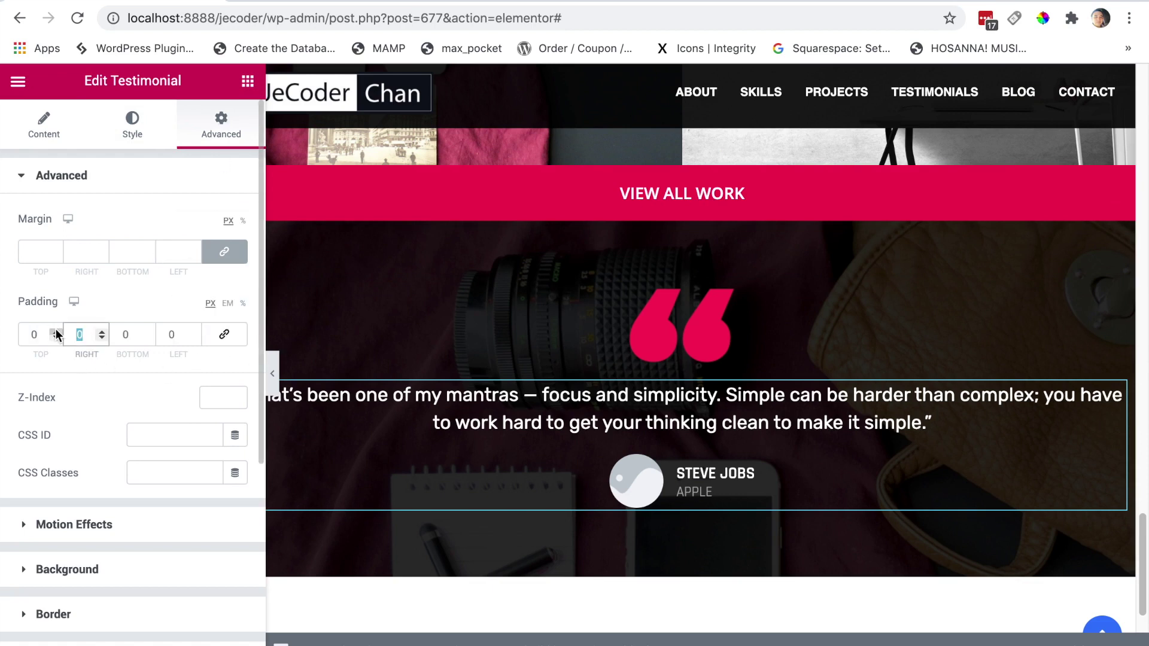
{"action": "type", "text": "45"}
{"action": "double_click", "coordinate": [179, 336]}
{"action": "type", "text": "45"}
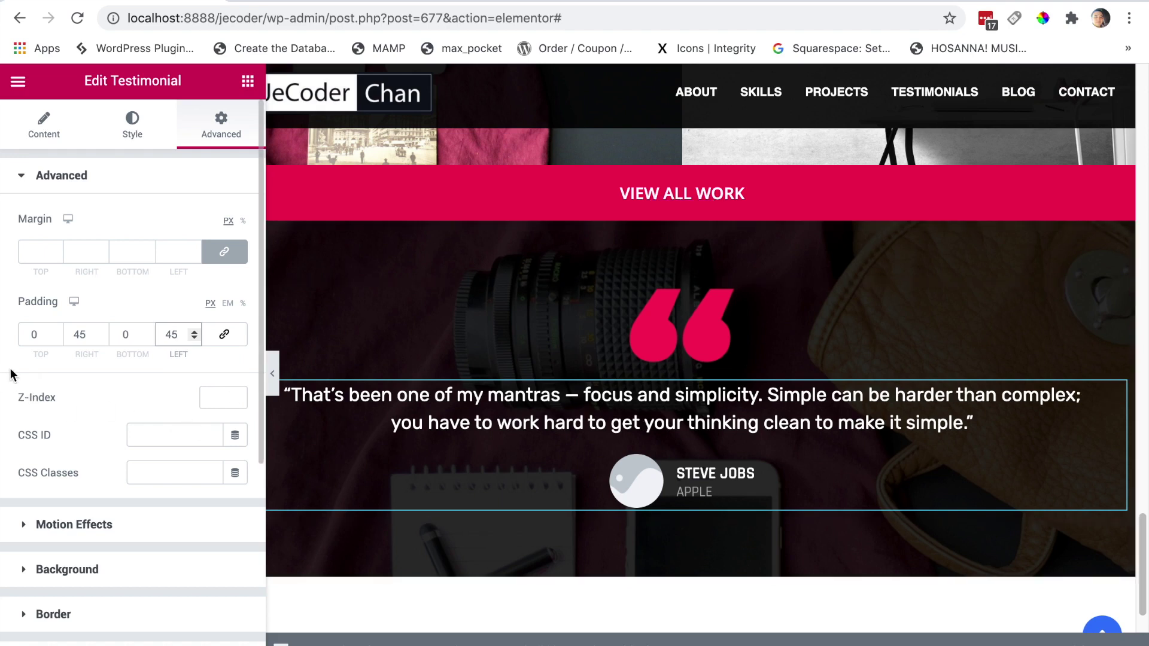
{"action": "left_click_drag", "start_coordinate": [37, 339], "coordinate": [27, 334]}
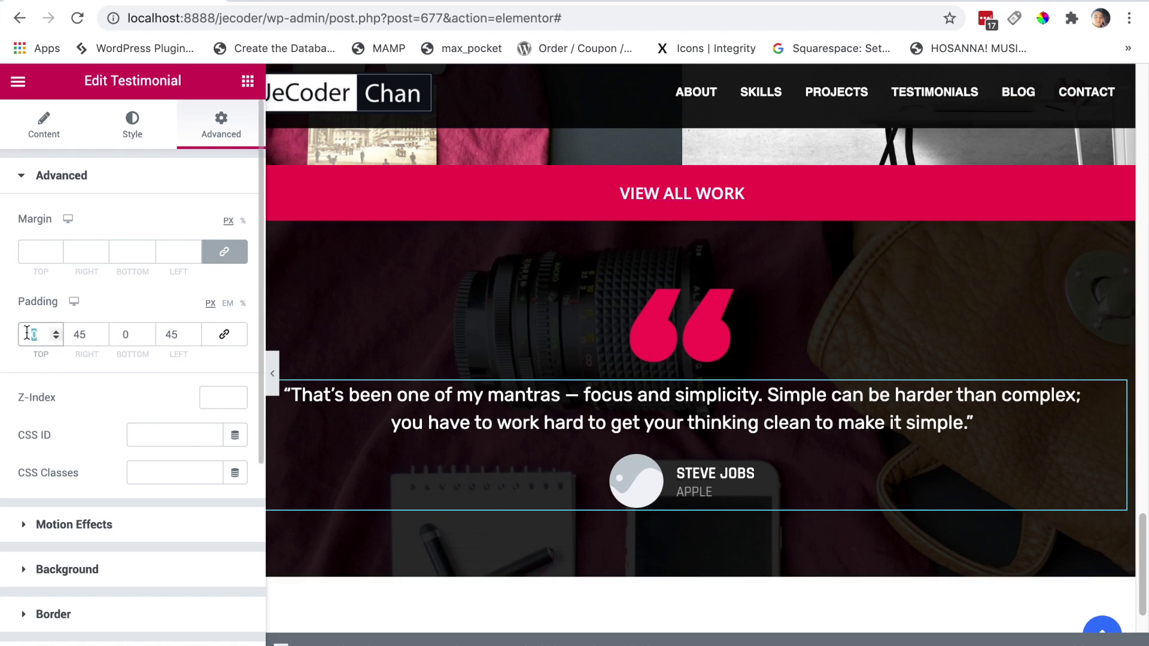
{"action": "type", "text": "35"}
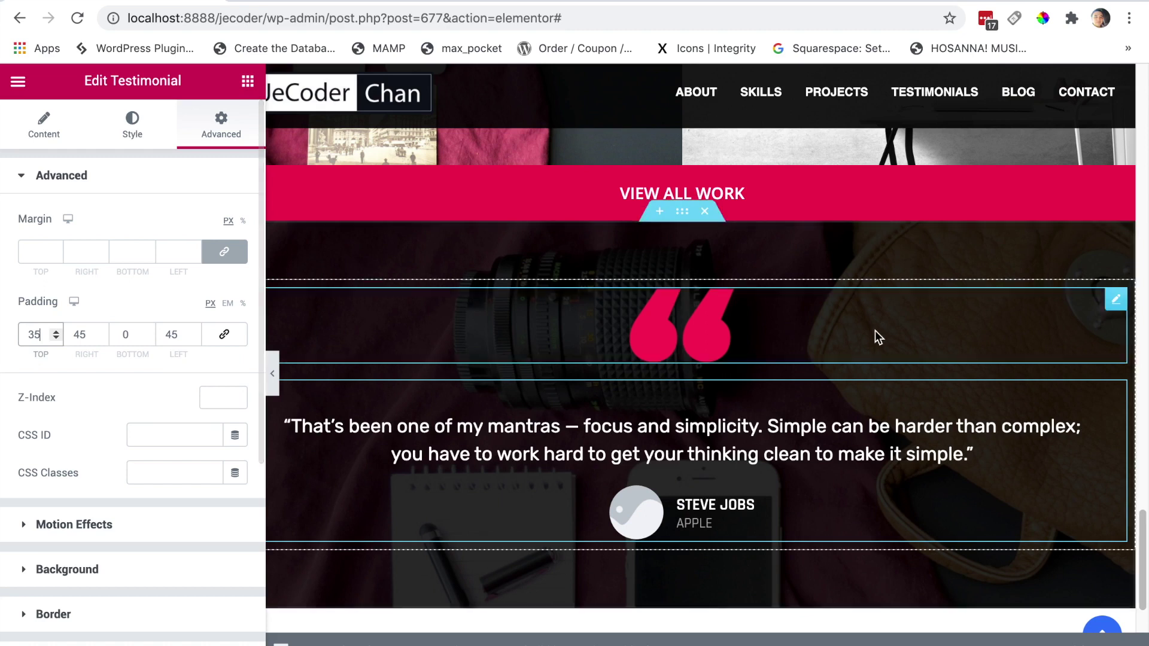
Compare the testimonial section with the published home page and with the reference page's slanted transition into the Expert Blog section.
{"action": "scroll", "coordinate": [1143, 565], "scroll_direction": "down", "scroll_amount": 5}
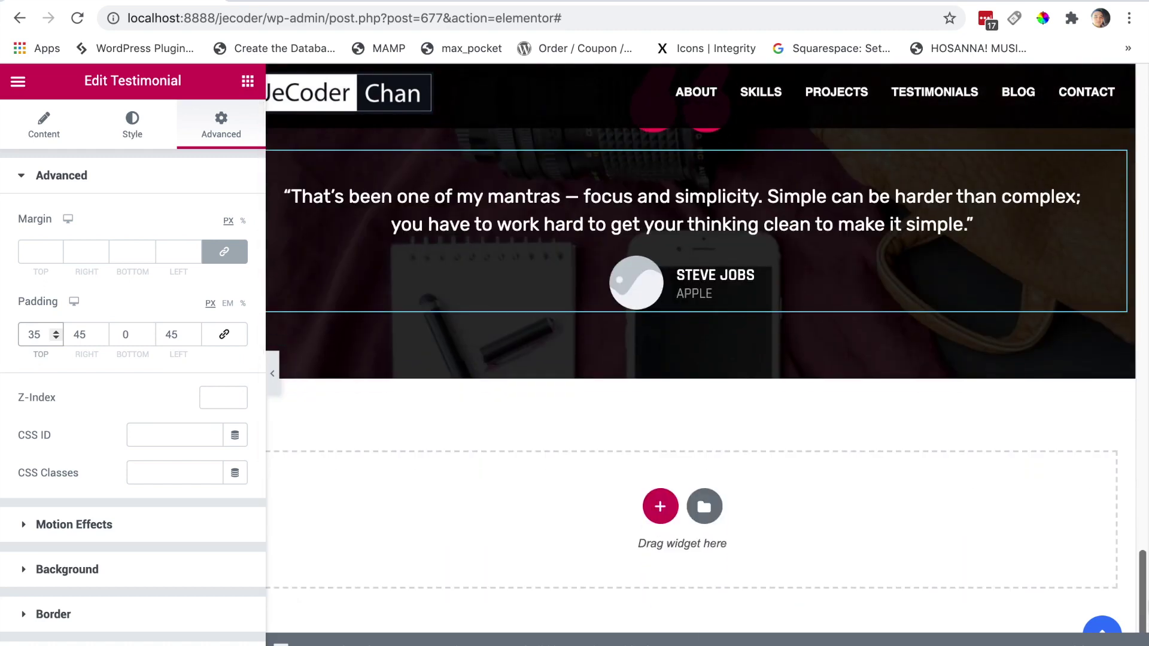
{"action": "left_click", "coordinate": [115, 1]}
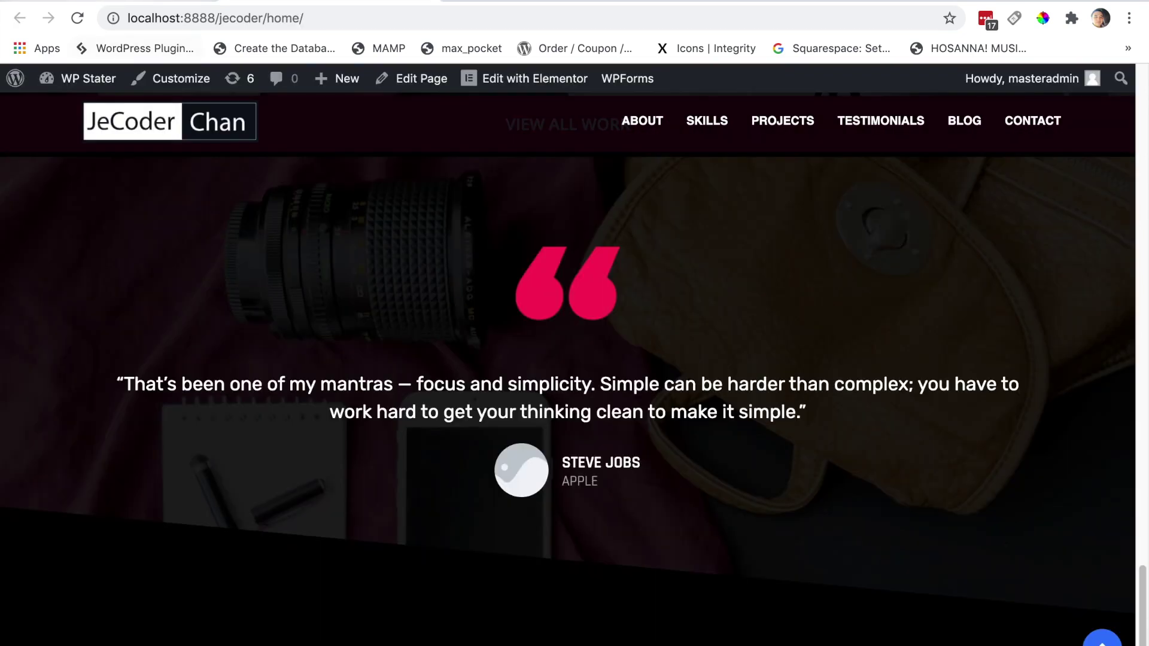
{"action": "left_click", "coordinate": [123, 2]}
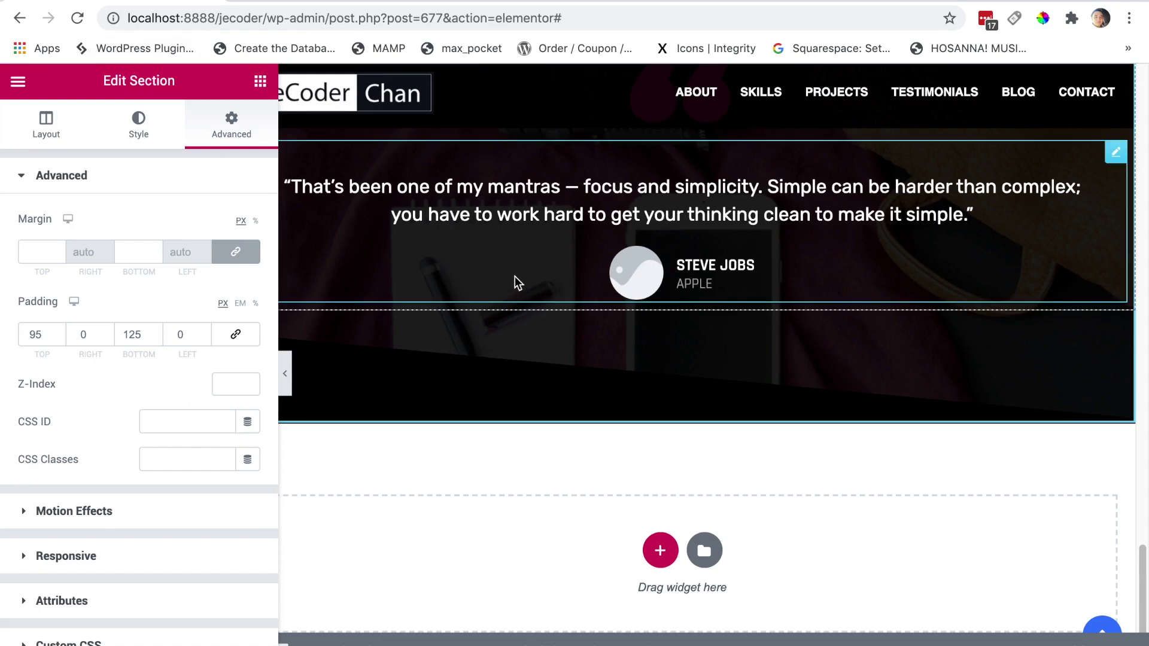
{"action": "left_click", "coordinate": [524, 260]}
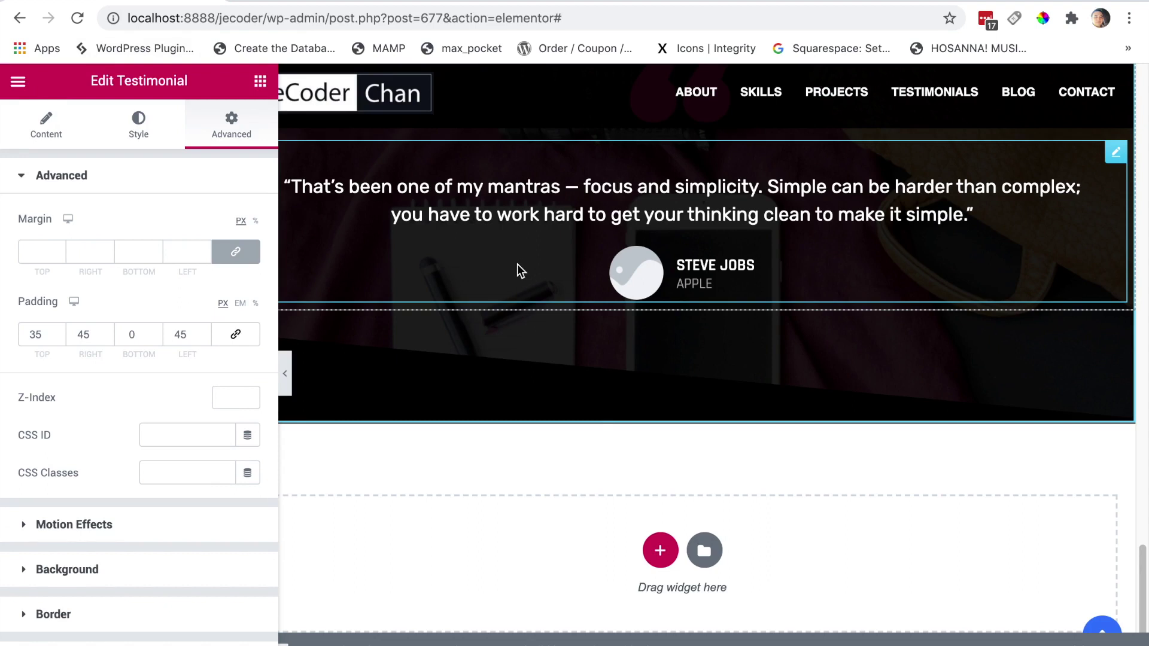
{"action": "left_click", "coordinate": [47, 131]}
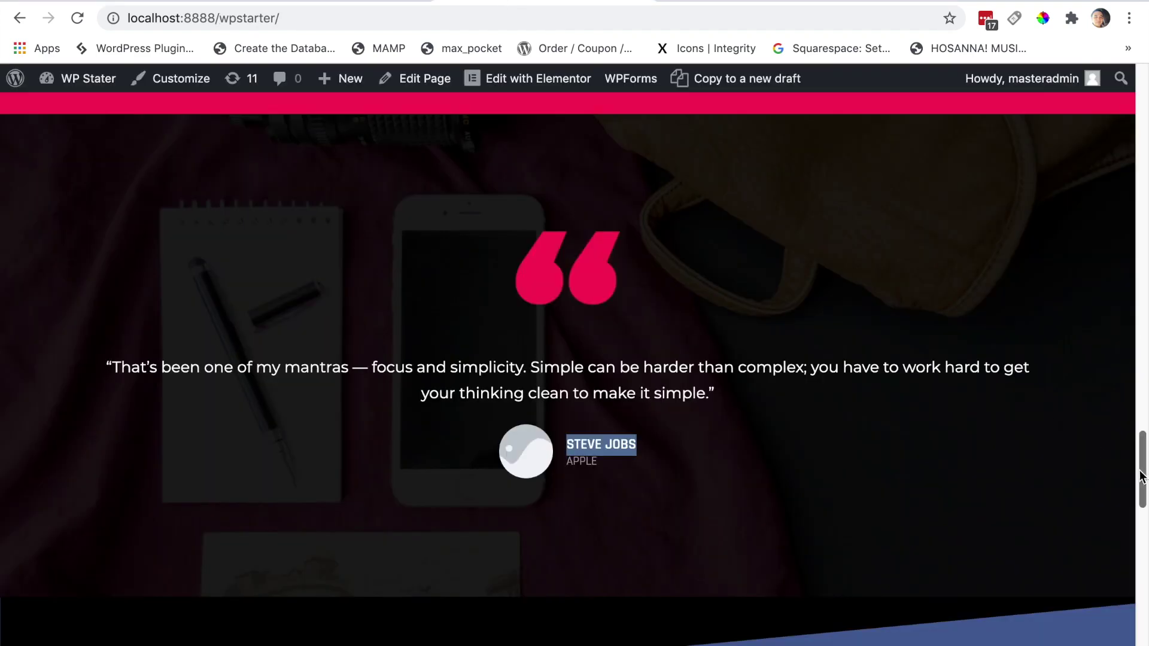
{"action": "scroll", "coordinate": [517, 467], "scroll_direction": "down", "scroll_amount": 5}
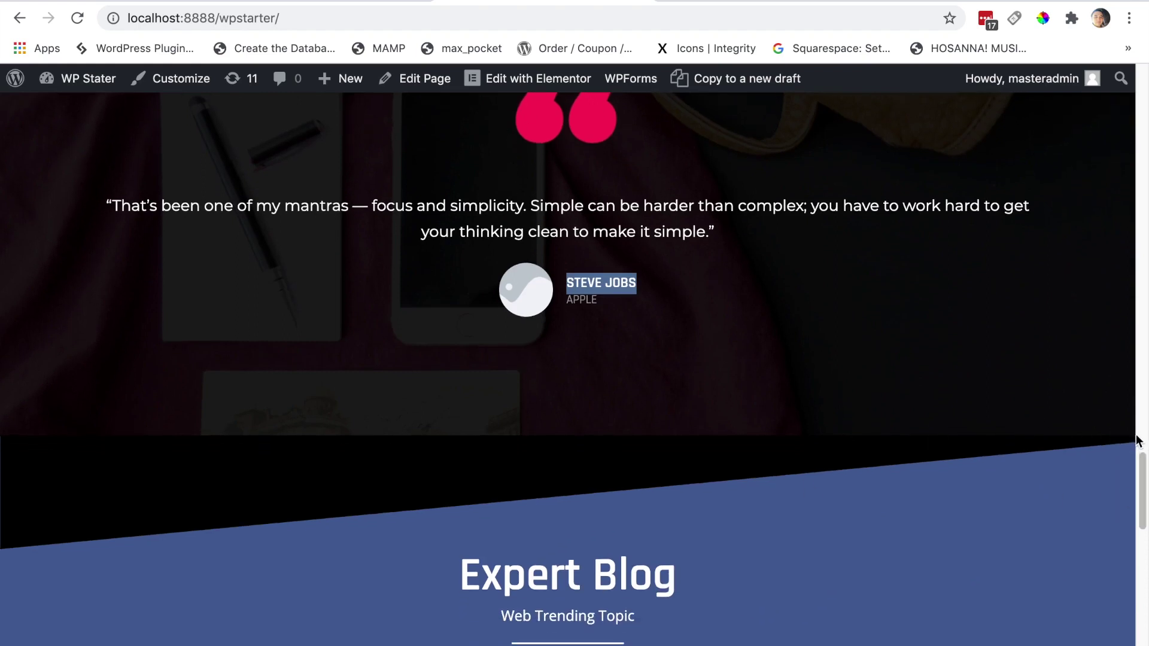
{"action": "scroll", "coordinate": [1139, 441], "scroll_direction": "down", "scroll_amount": 2}
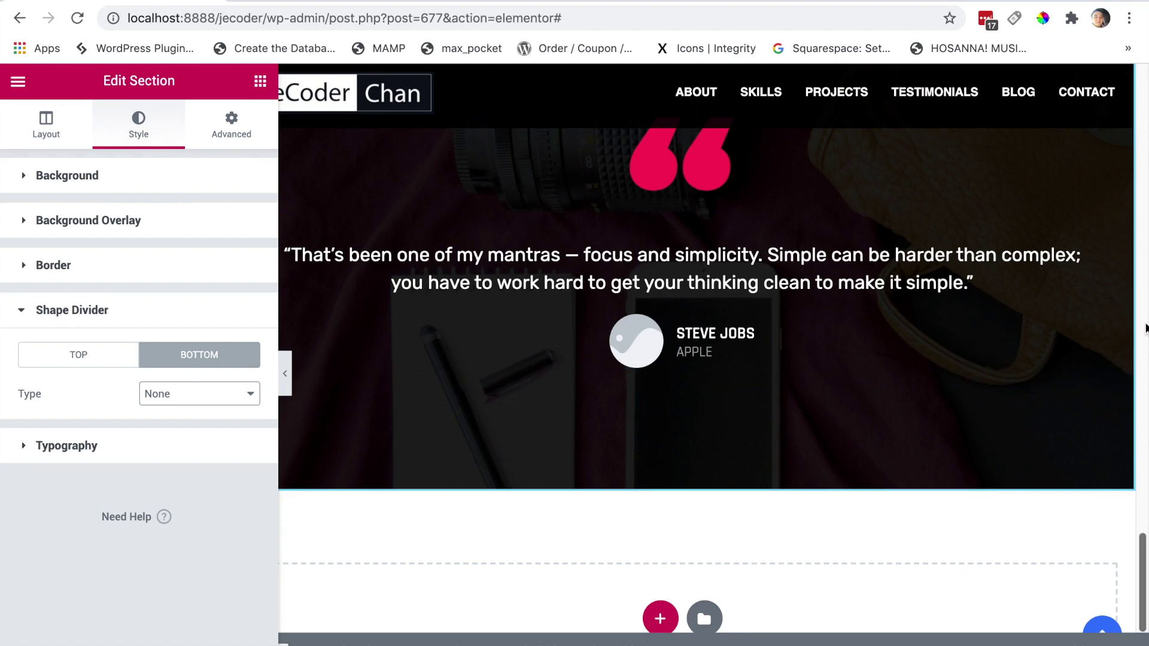
Give the testimonial section a bottom shape divider of type Tilt and copy the divider's blue color code.
{"action": "mouse_move", "coordinate": [1142, 544]}
{"action": "left_mouse_down"}
{"action": "mouse_move", "coordinate": [1142, 465]}
{"action": "mouse_move", "coordinate": [1145, 527]}
{"action": "left_mouse_up"}
{"action": "left_click", "coordinate": [138, 136]}
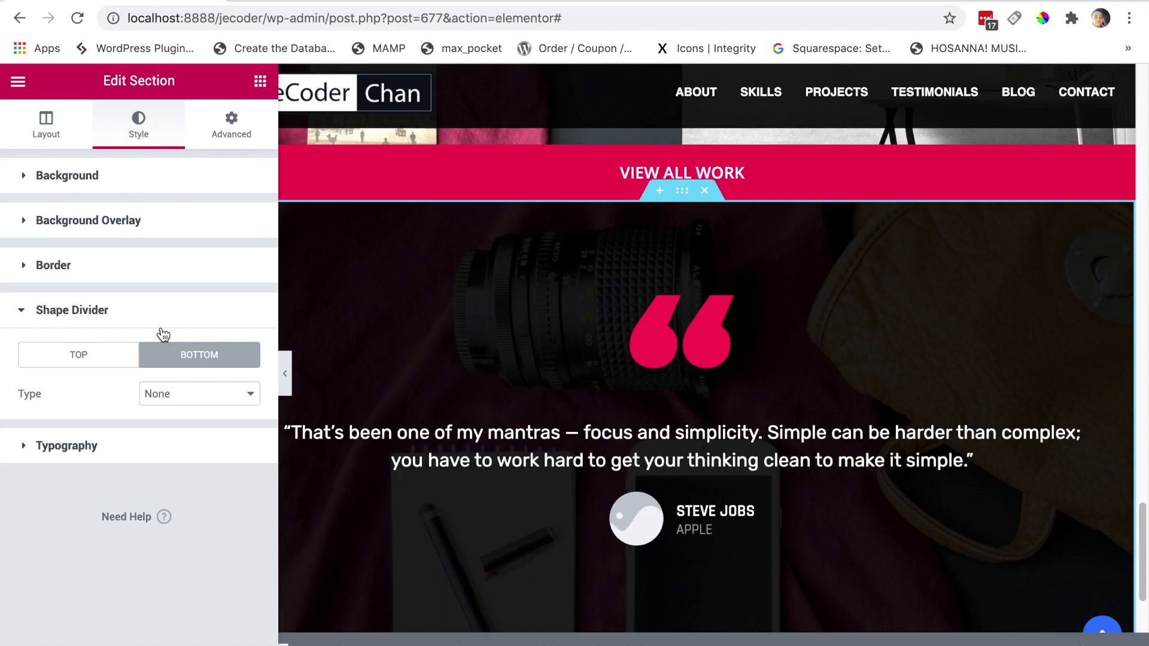
{"action": "left_click", "coordinate": [77, 355]}
{"action": "left_click", "coordinate": [201, 359]}
{"action": "left_click", "coordinate": [212, 397]}
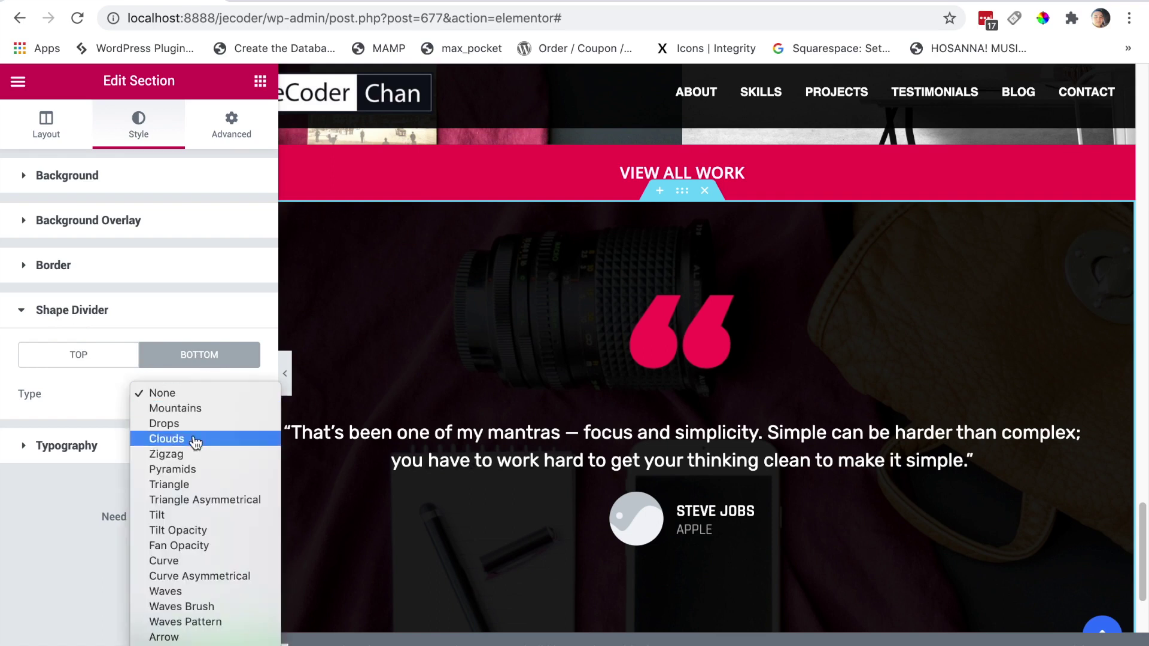
{"action": "left_click", "coordinate": [190, 516]}
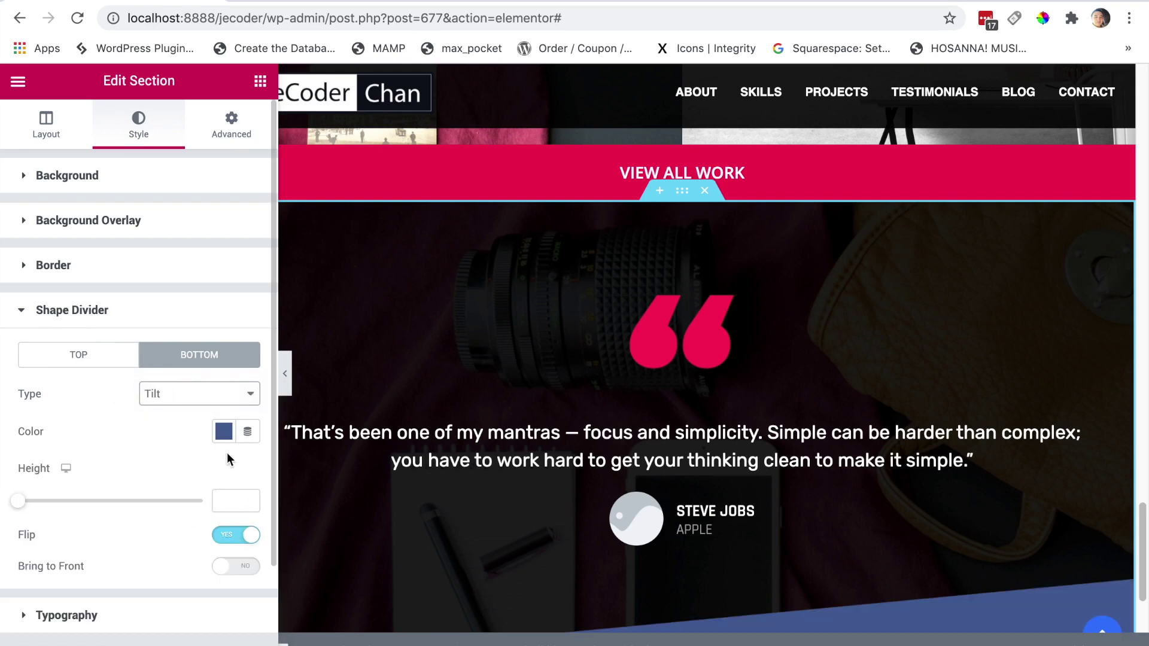
{"action": "left_click", "coordinate": [224, 432]}
{"action": "left_click", "coordinate": [101, 382]}
{"action": "left_click", "coordinate": [110, 477]}
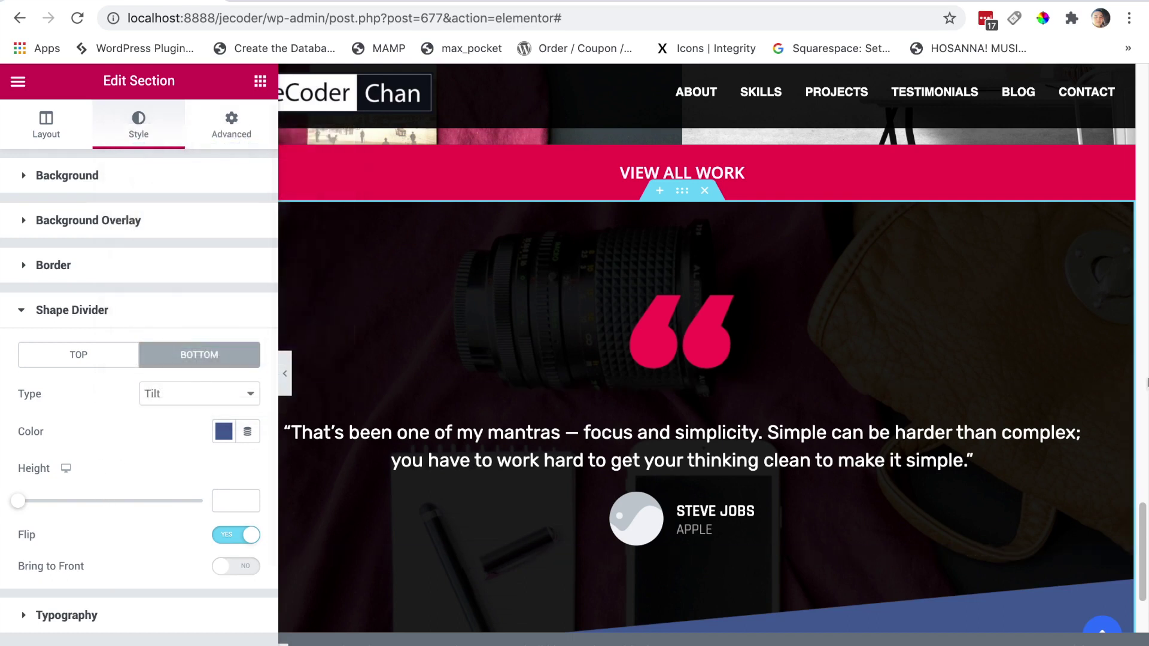
Try the testimonial section's bottom tilt divider with the Flip option switched off.
{"action": "left_click_drag", "start_coordinate": [1143, 515], "coordinate": [1141, 553]}
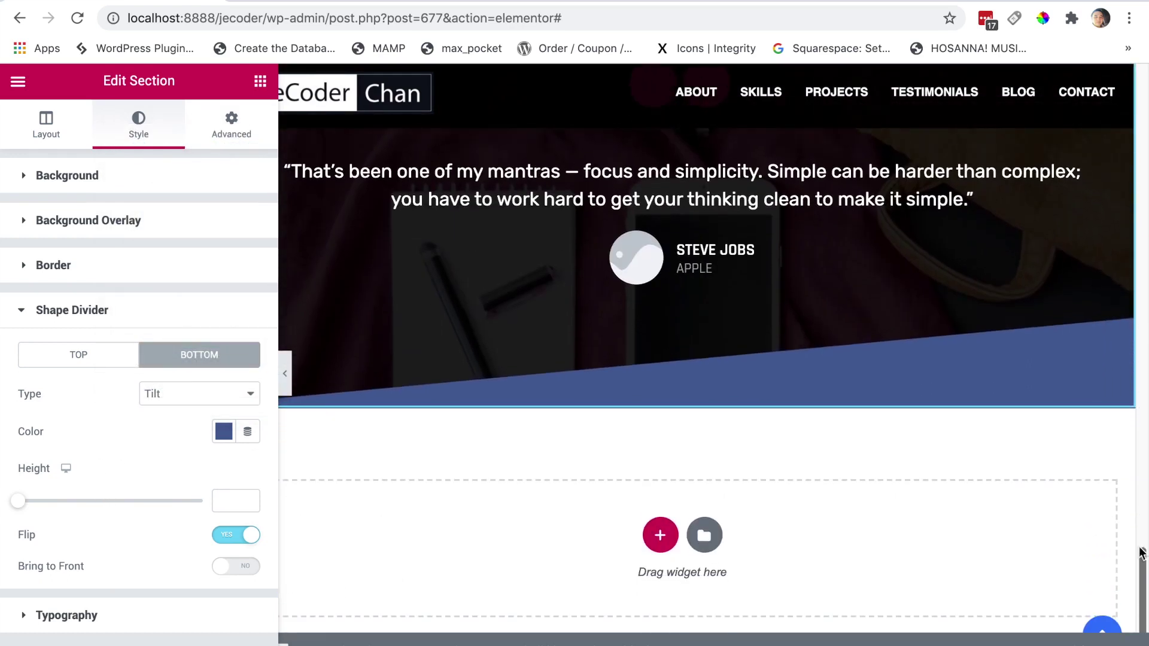
{"action": "left_click", "coordinate": [242, 538]}
{"action": "left_click", "coordinate": [225, 536]}
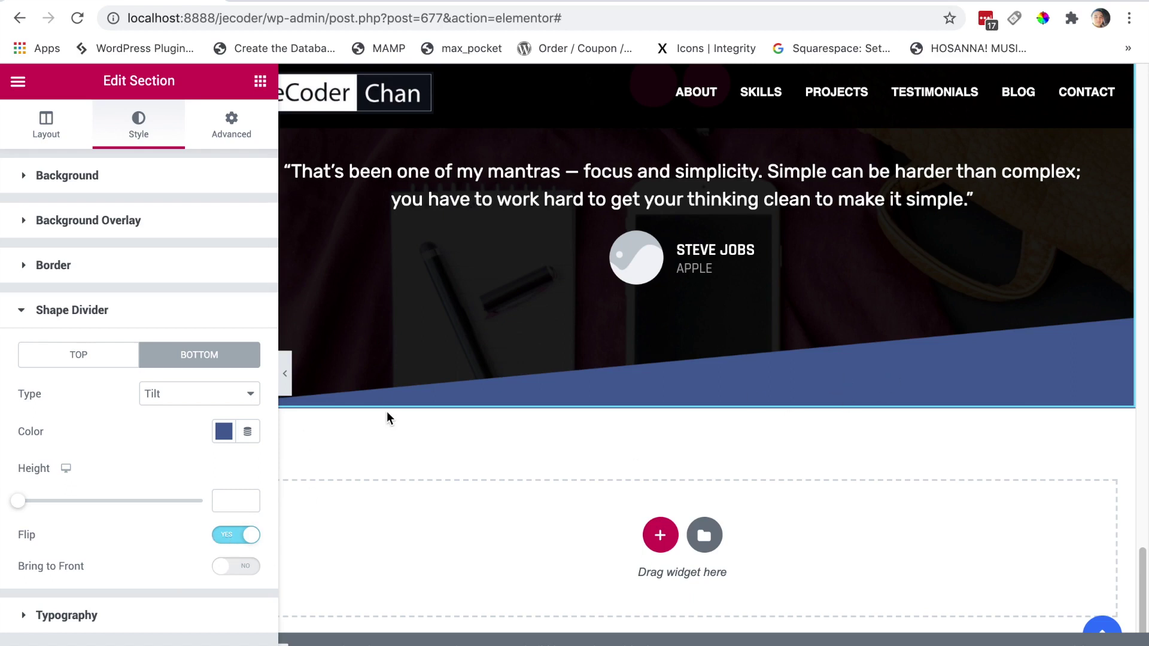
{"action": "left_click", "coordinate": [246, 542]}
{"action": "left_click", "coordinate": [244, 543]}
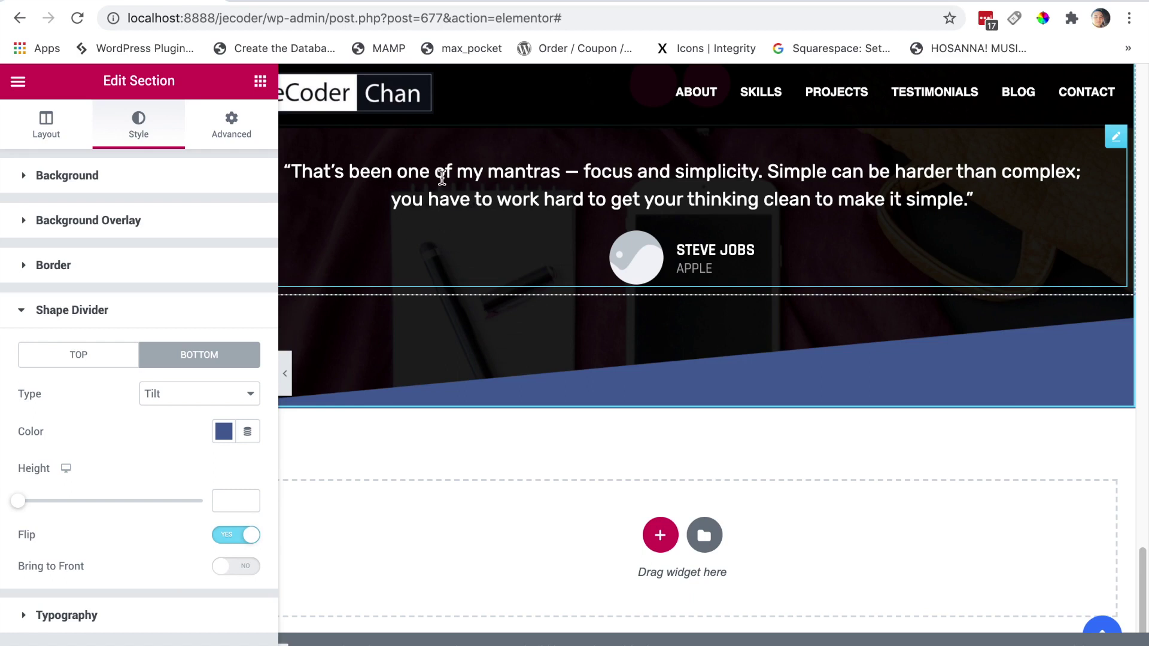
Add a single-column section below the testimonial and give it a classic background in blue 48629A.
{"action": "left_click", "coordinate": [660, 536]}
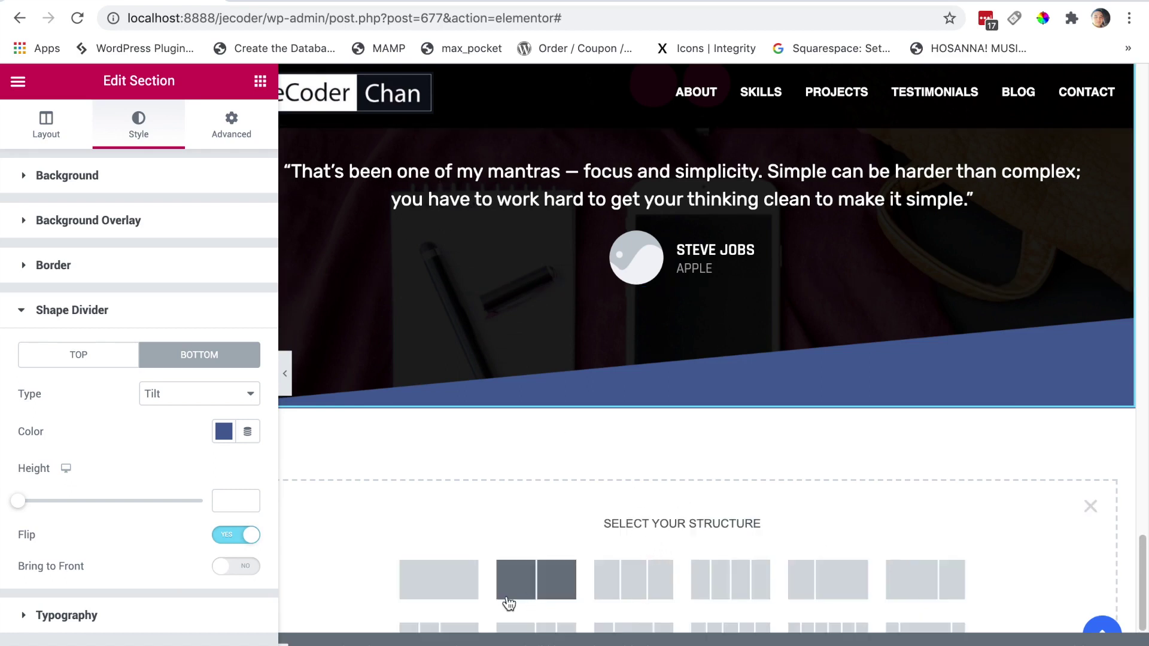
{"action": "left_click", "coordinate": [435, 591]}
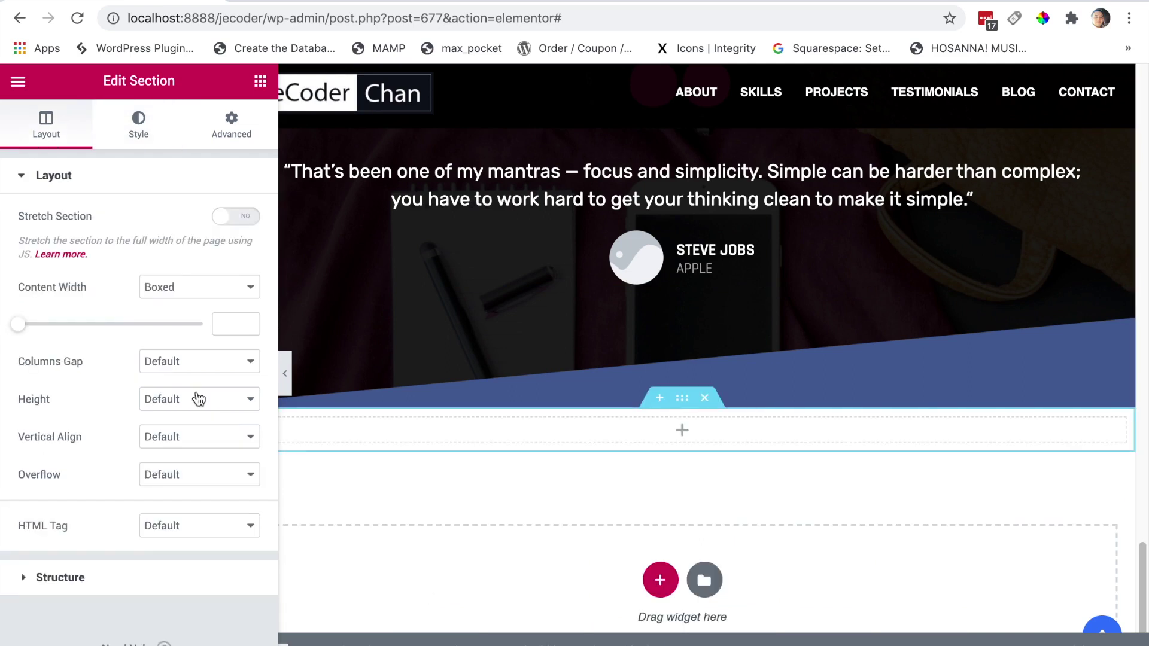
{"action": "left_click", "coordinate": [138, 126]}
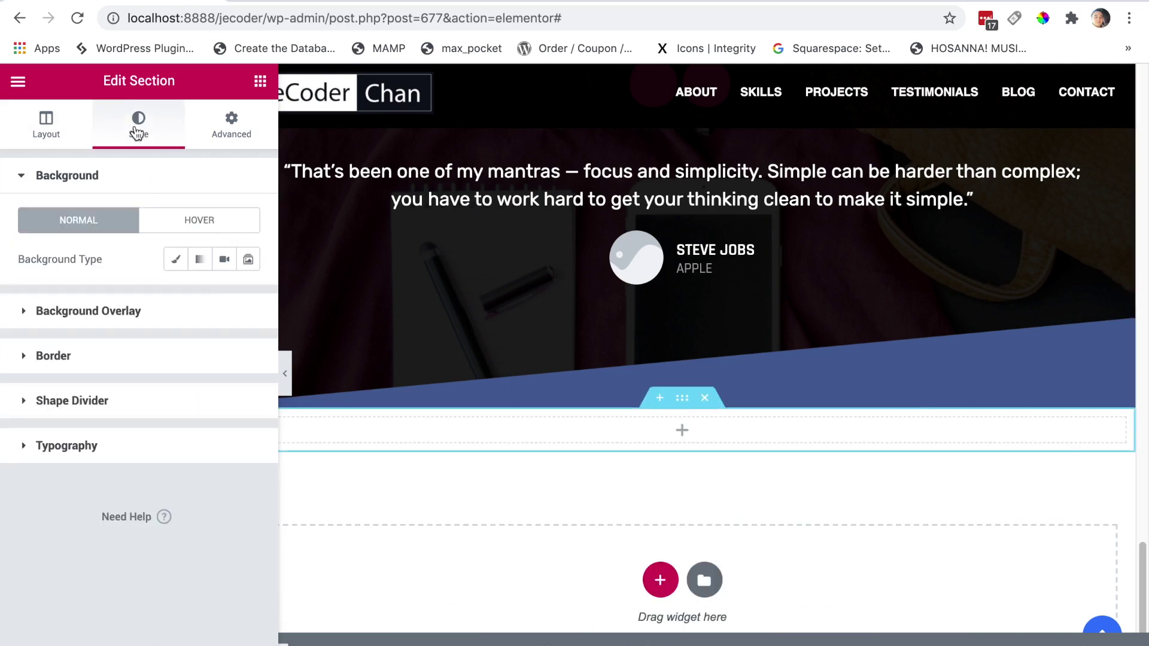
{"action": "left_click", "coordinate": [175, 259]}
{"action": "left_click", "coordinate": [223, 298]}
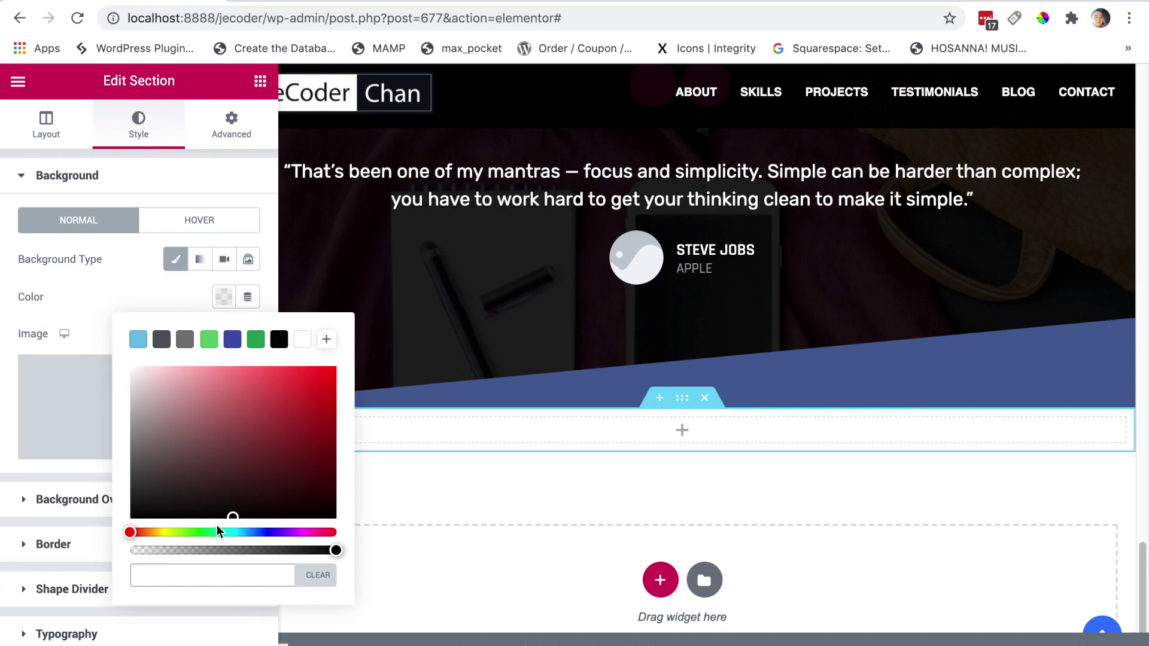
{"action": "type", "text": "#4B5F96"}
{"action": "left_click", "coordinate": [103, 286]}
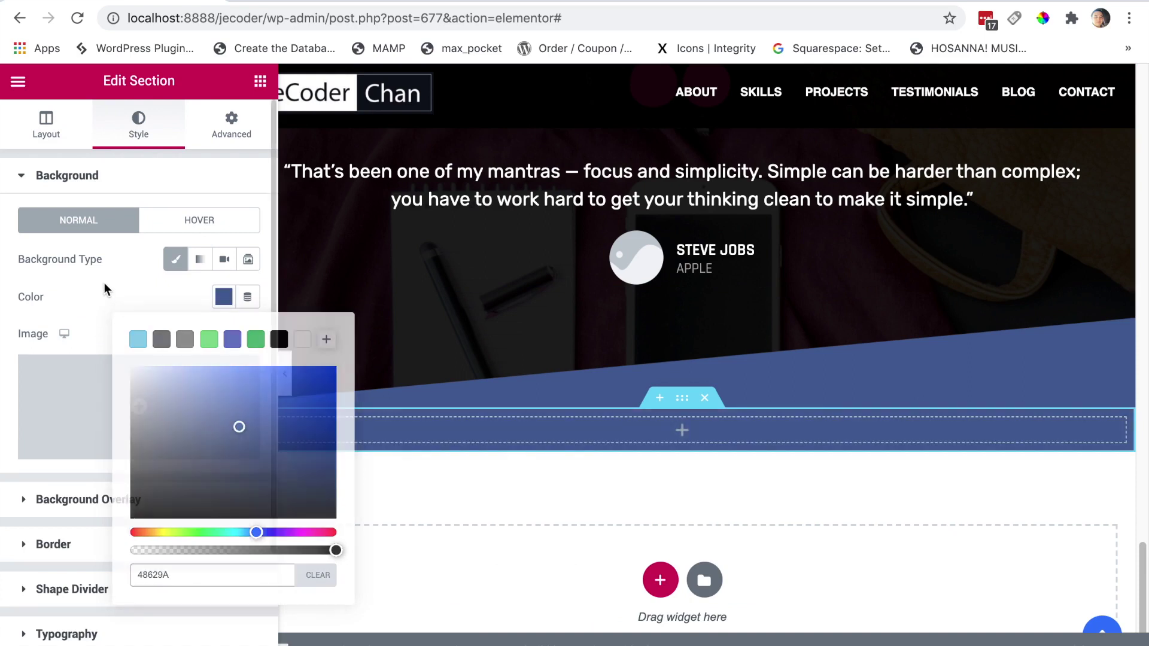
Set the new blue section's padding to 65 px top and bottom and 0 on the sides, unlinked.
{"action": "left_click", "coordinate": [235, 128]}
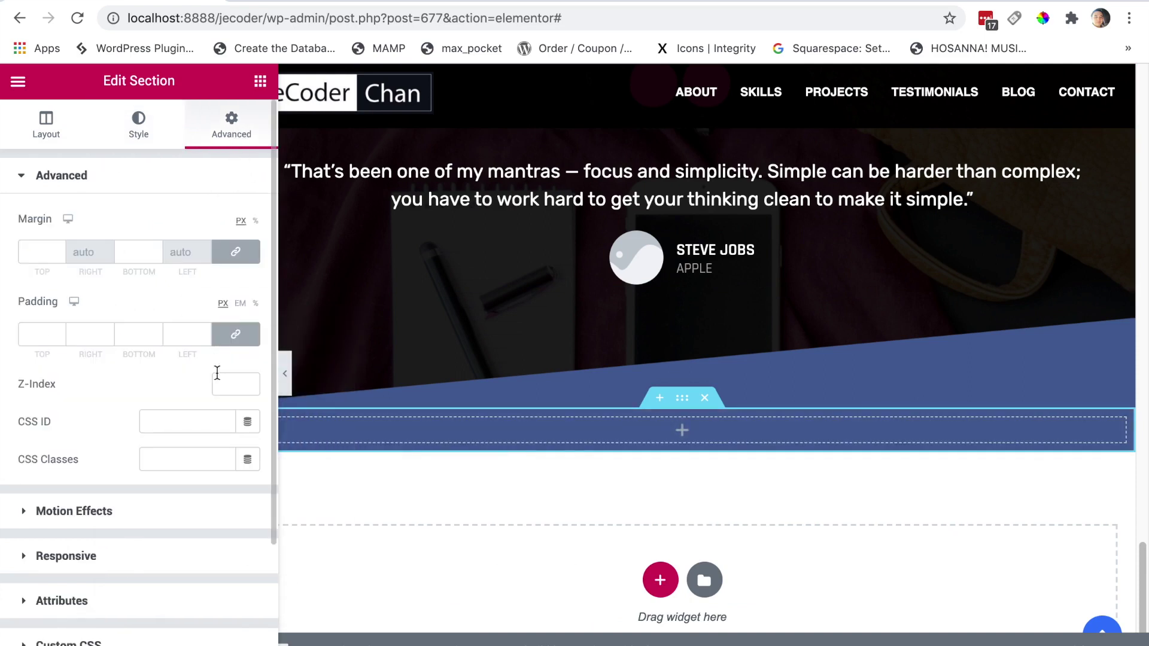
{"action": "left_click", "coordinate": [234, 334]}
{"action": "double_click", "coordinate": [20, 335]}
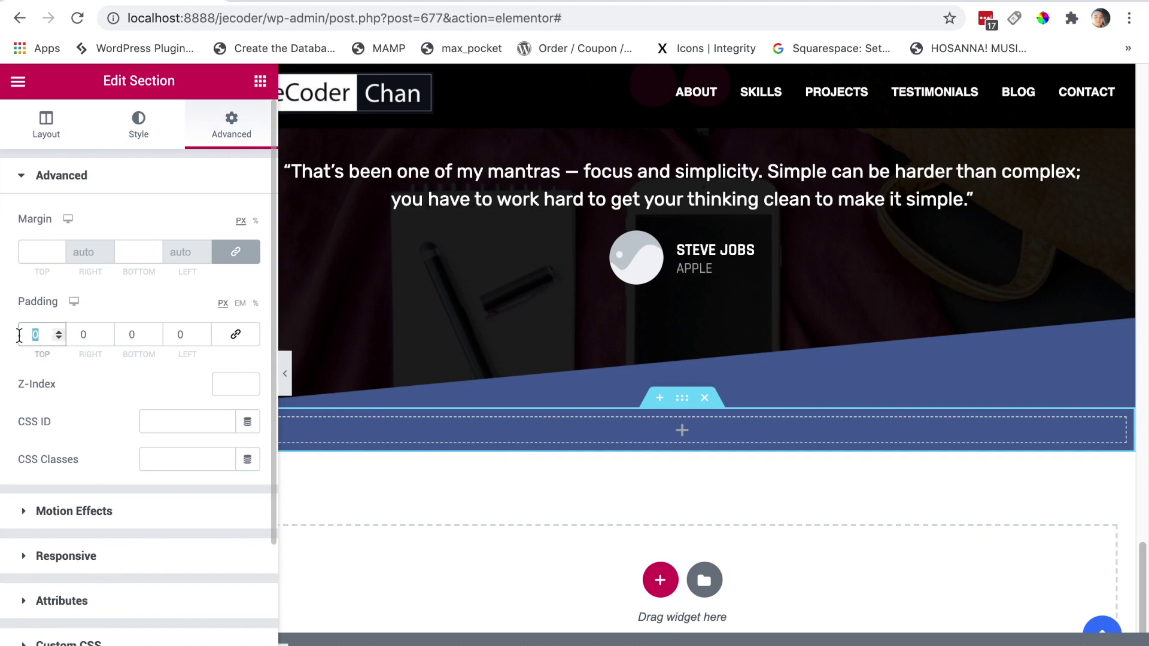
{"action": "type", "text": "65"}
{"action": "double_click", "coordinate": [121, 334]}
{"action": "type", "text": "65"}
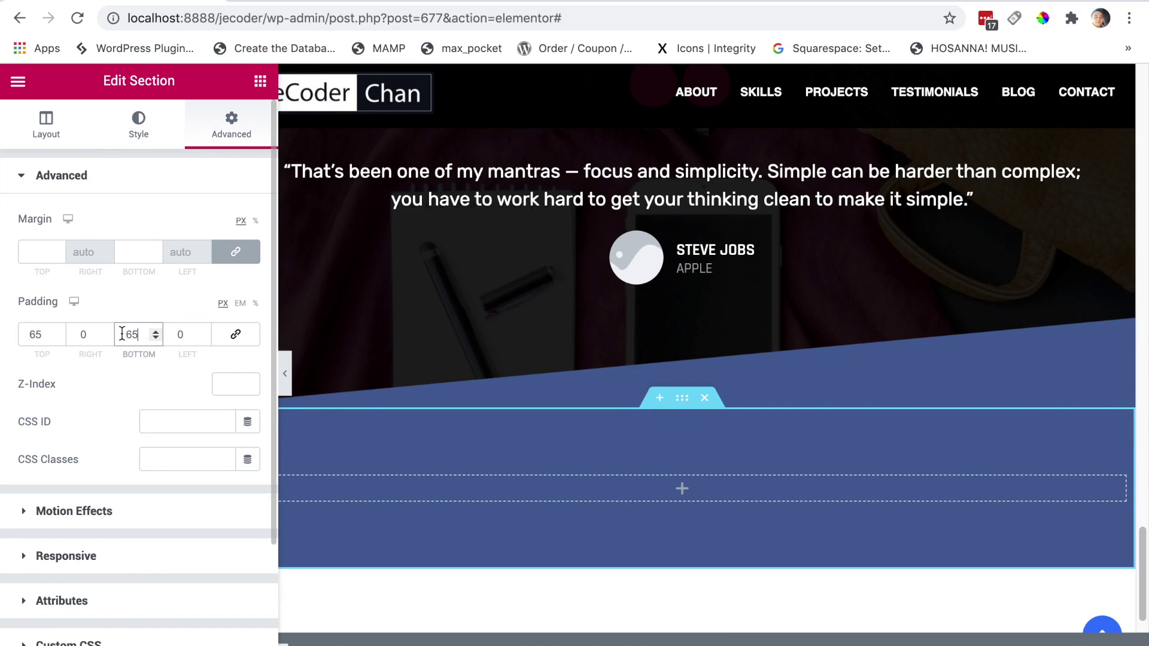
{"action": "left_click", "coordinate": [155, 303]}
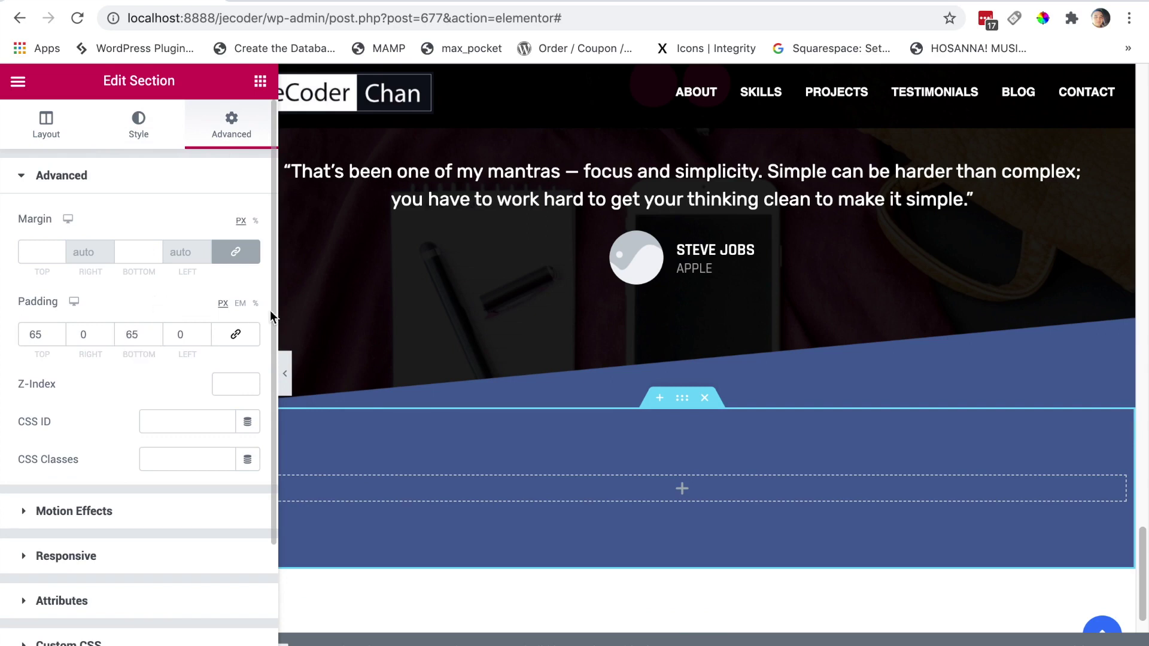
Duplicate the My Recent Work heading's inner section and move the copy into the new blue section.
{"action": "left_click_drag", "start_coordinate": [1143, 567], "coordinate": [1144, 377]}
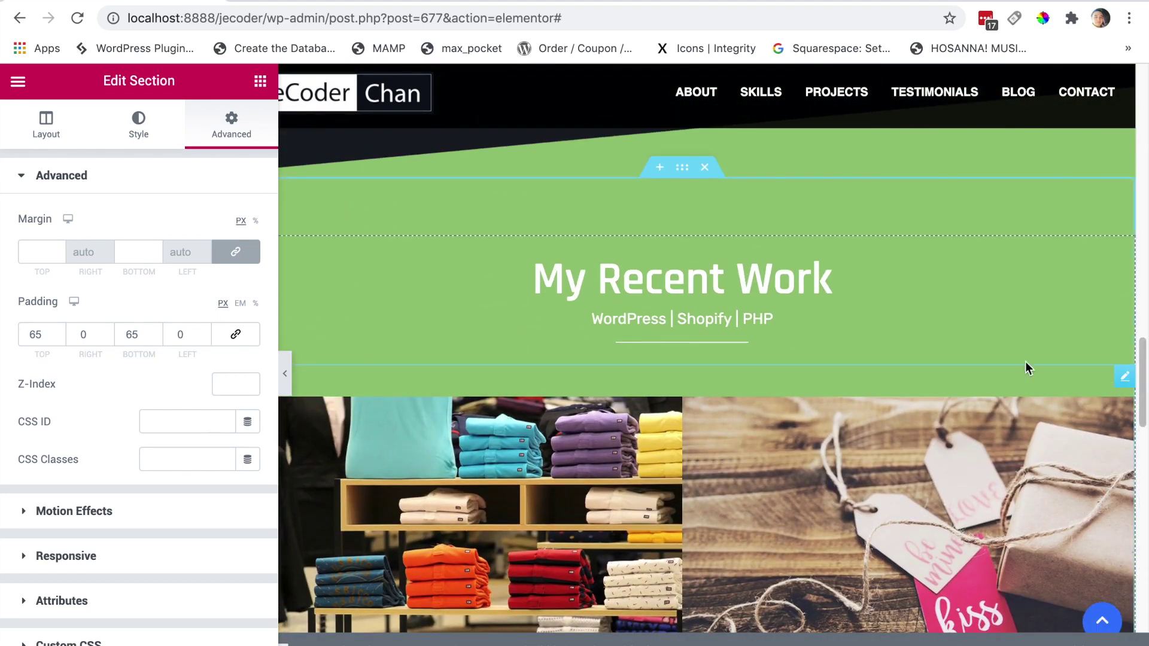
{"action": "right_click", "coordinate": [670, 239]}
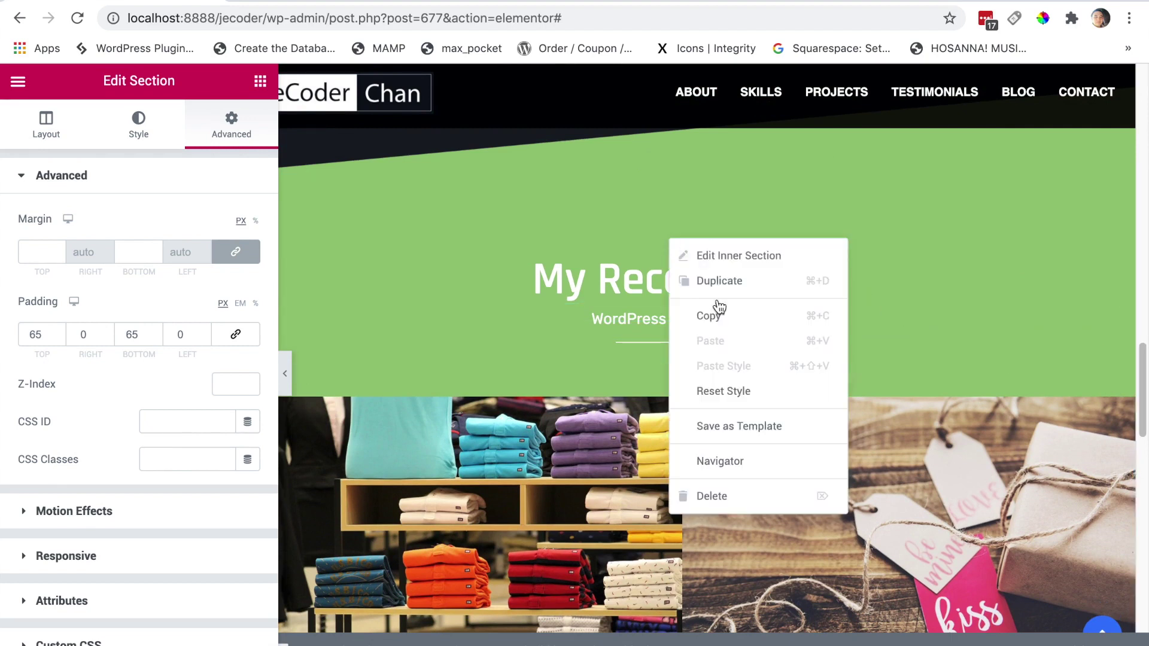
{"action": "left_click", "coordinate": [718, 283]}
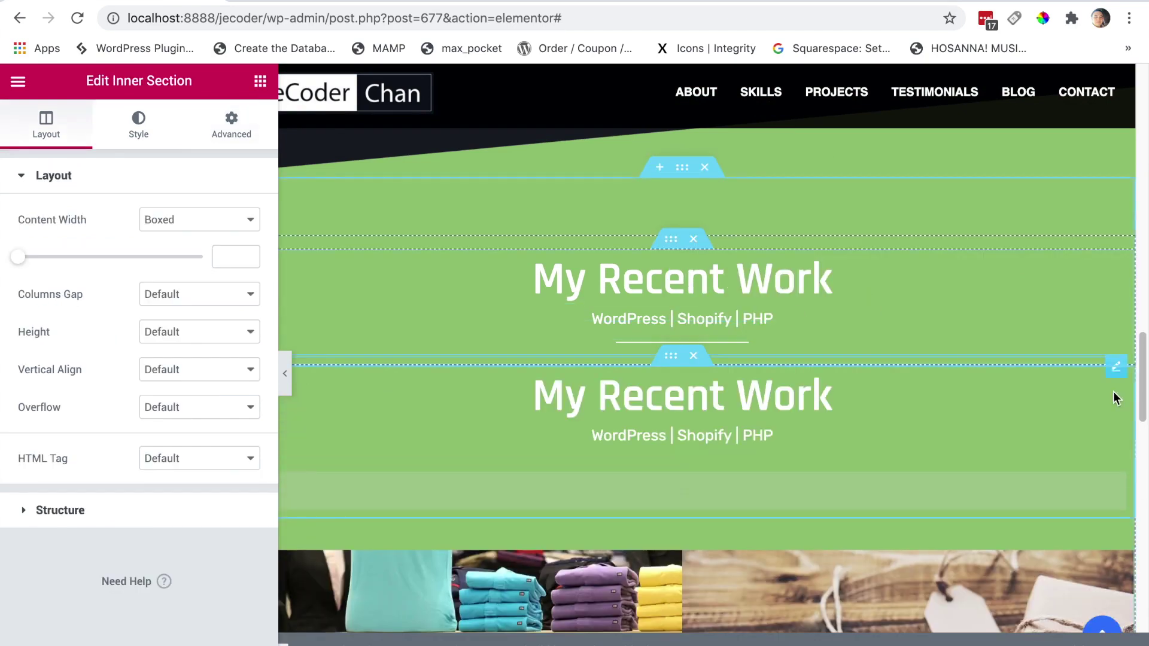
{"action": "left_click_drag", "start_coordinate": [1144, 404], "coordinate": [1144, 442]}
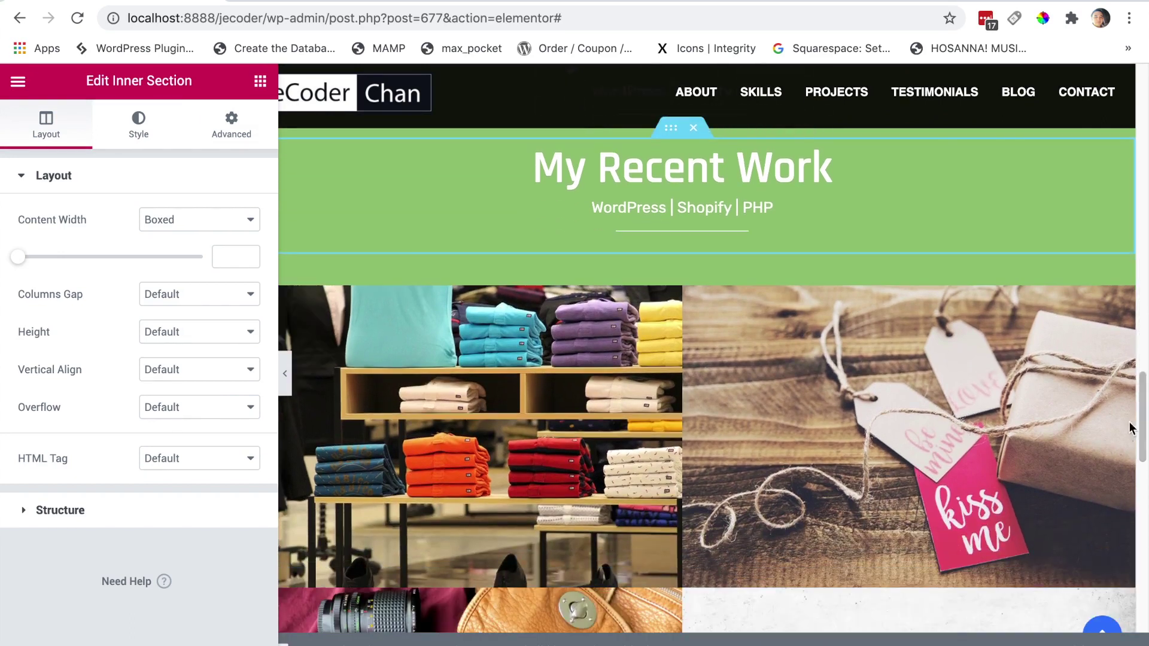
{"action": "left_click_drag", "start_coordinate": [670, 129], "coordinate": [681, 563]}
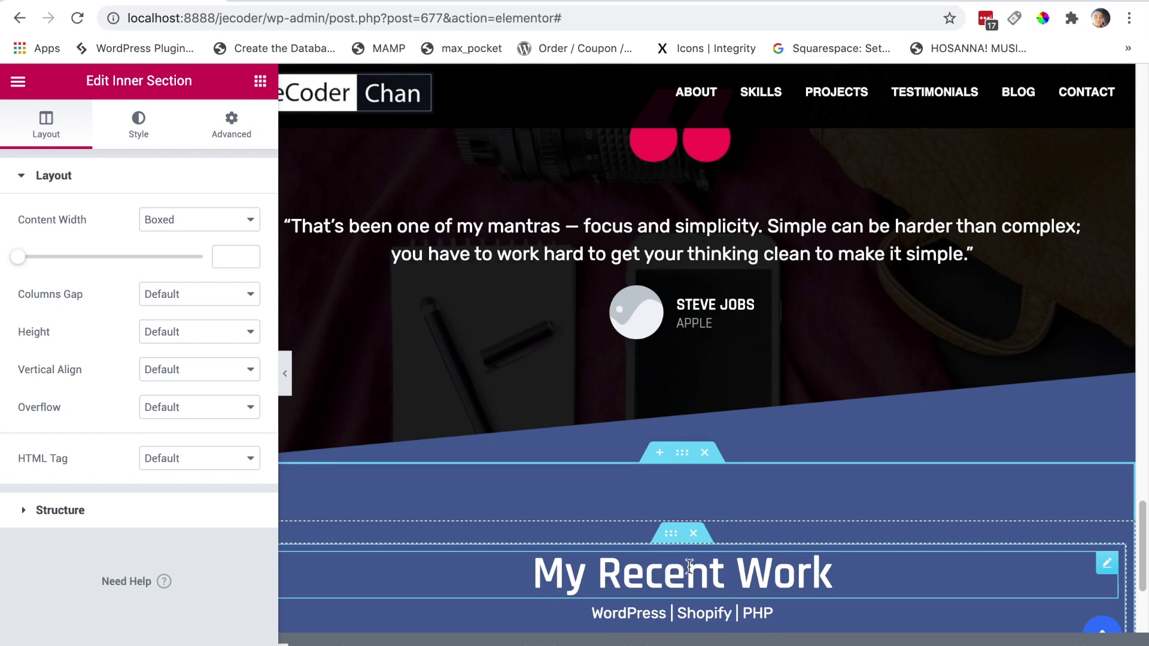
Change the copied My Recent Work heading in the blue section to "Expert Blog".
{"action": "scroll", "coordinate": [1143, 532], "scroll_direction": "down", "scroll_amount": 5}
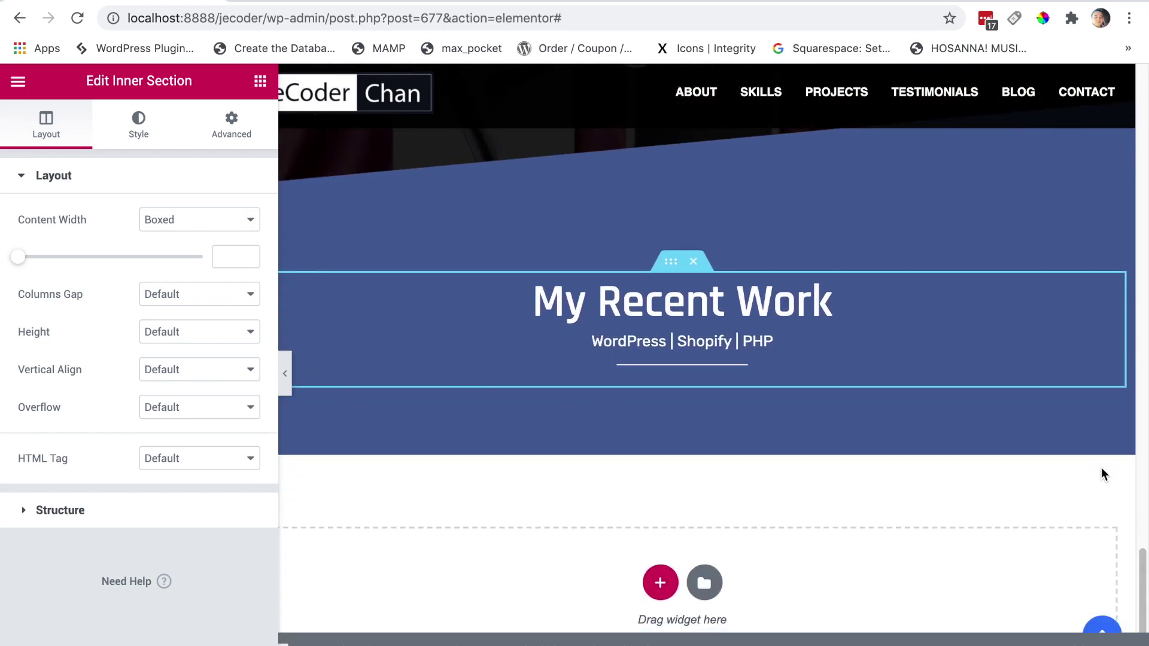
{"action": "left_click", "coordinate": [832, 302]}
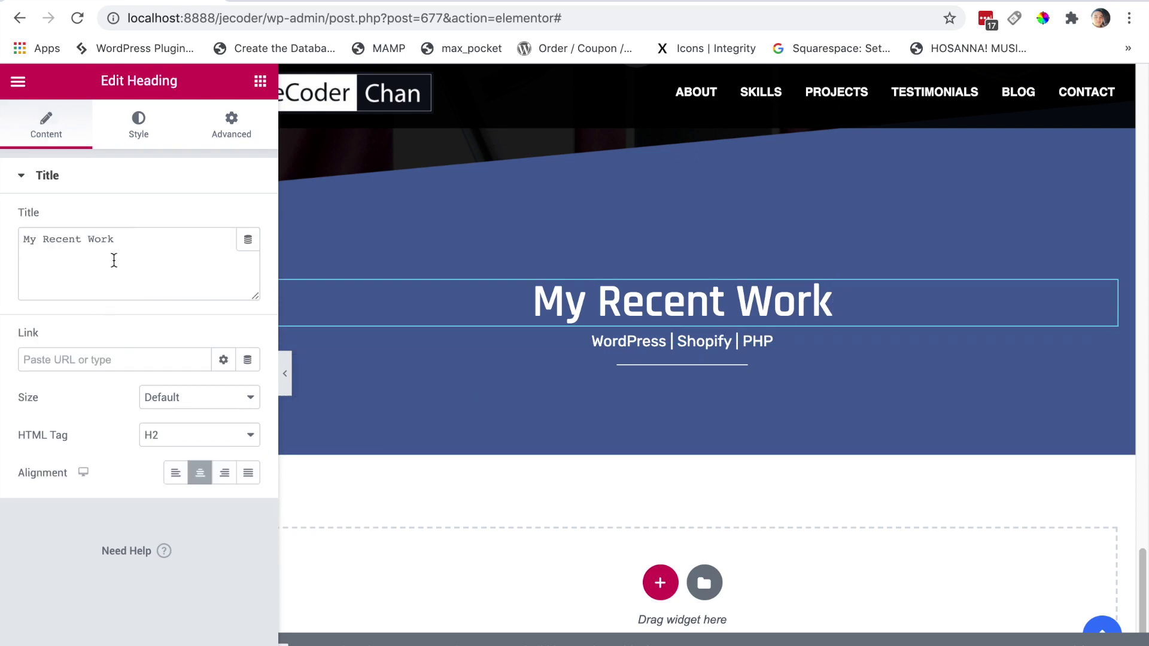
{"action": "left_click_drag", "start_coordinate": [169, 249], "coordinate": [51, 228]}
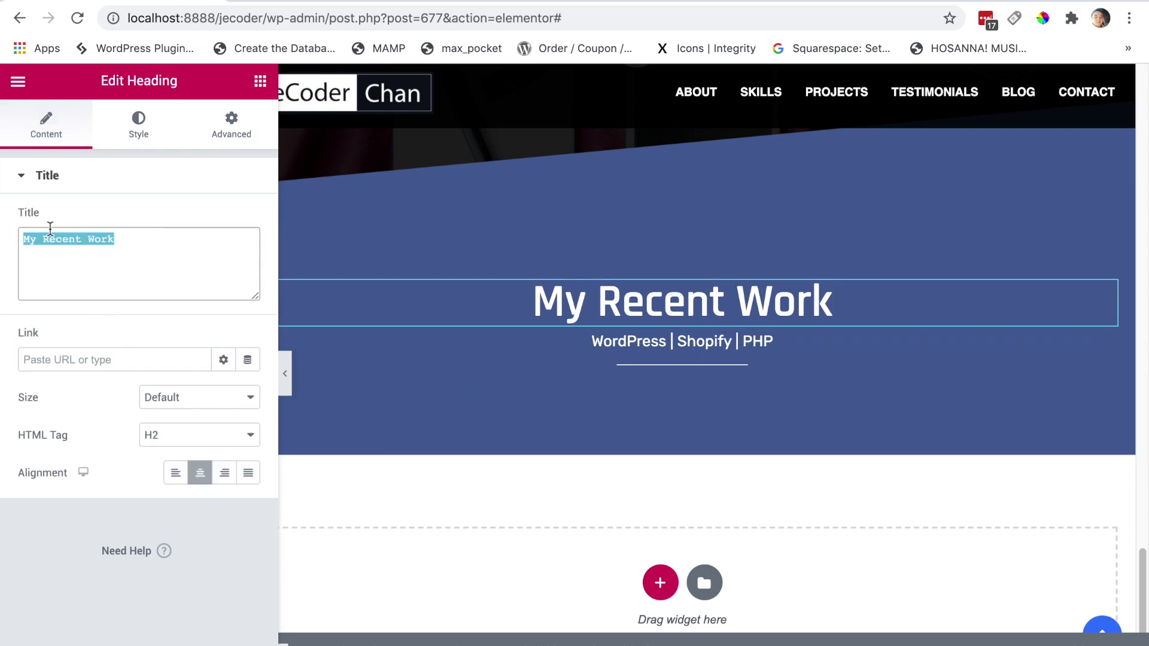
{"action": "type", "text": "Expert "}
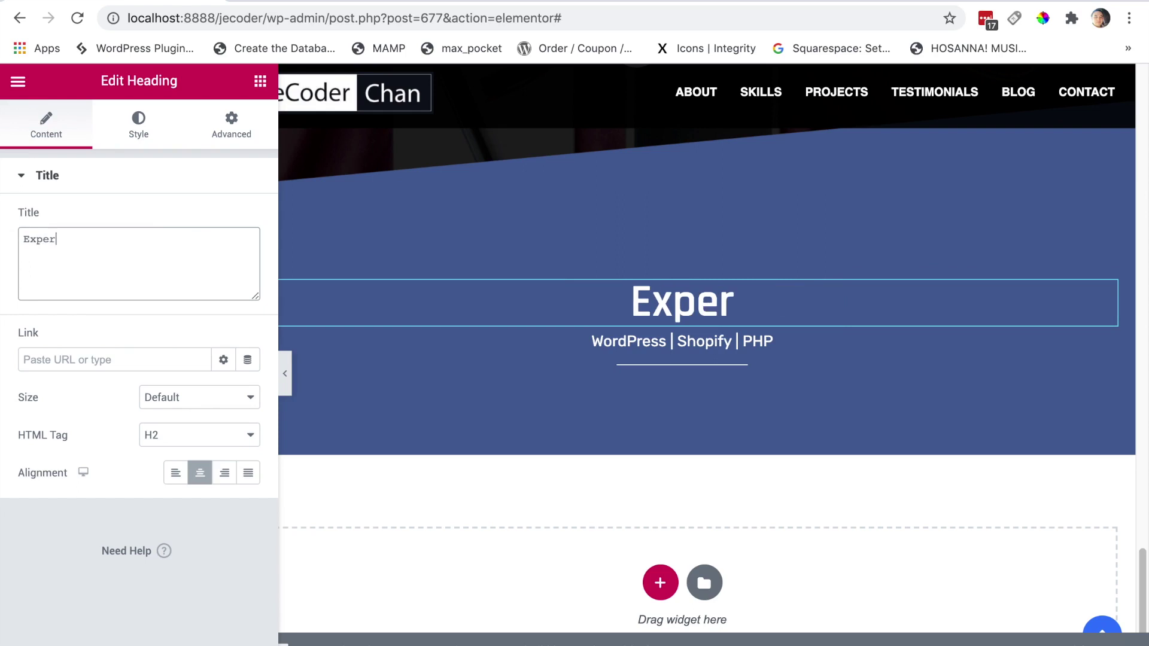
{"action": "type", "text": "Blog"}
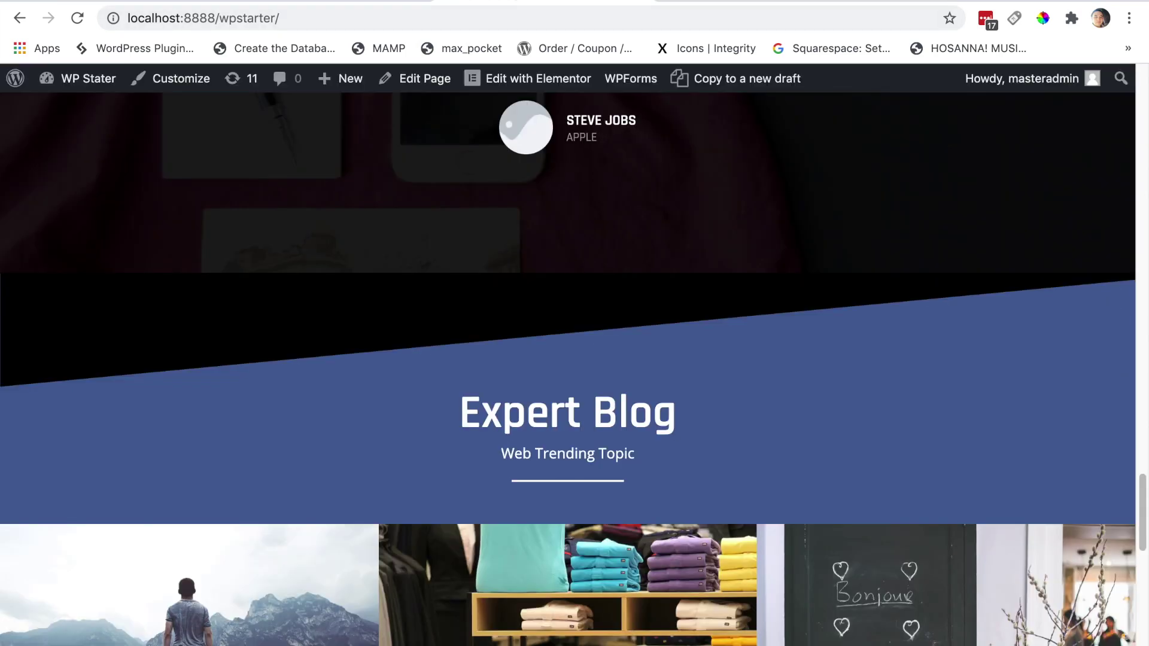
Replace the subtitle under the Expert Blog heading with "Web Trending Topic", copied from the reference page.
{"action": "left_click_drag", "start_coordinate": [502, 455], "coordinate": [606, 466]}
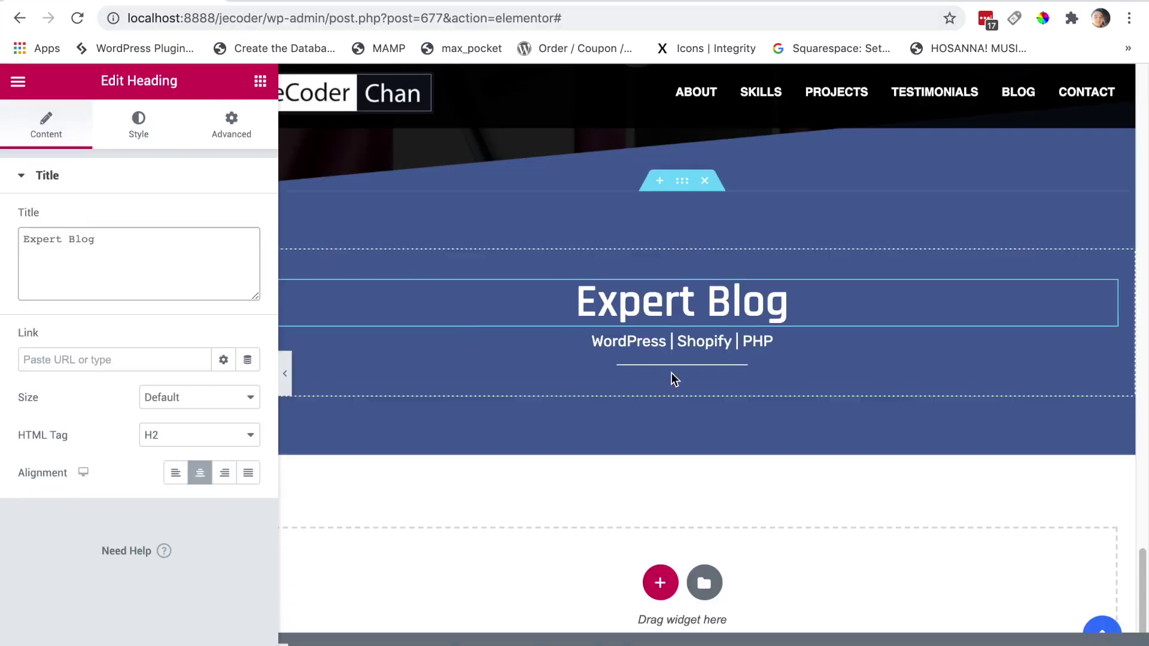
{"action": "left_click", "coordinate": [664, 352]}
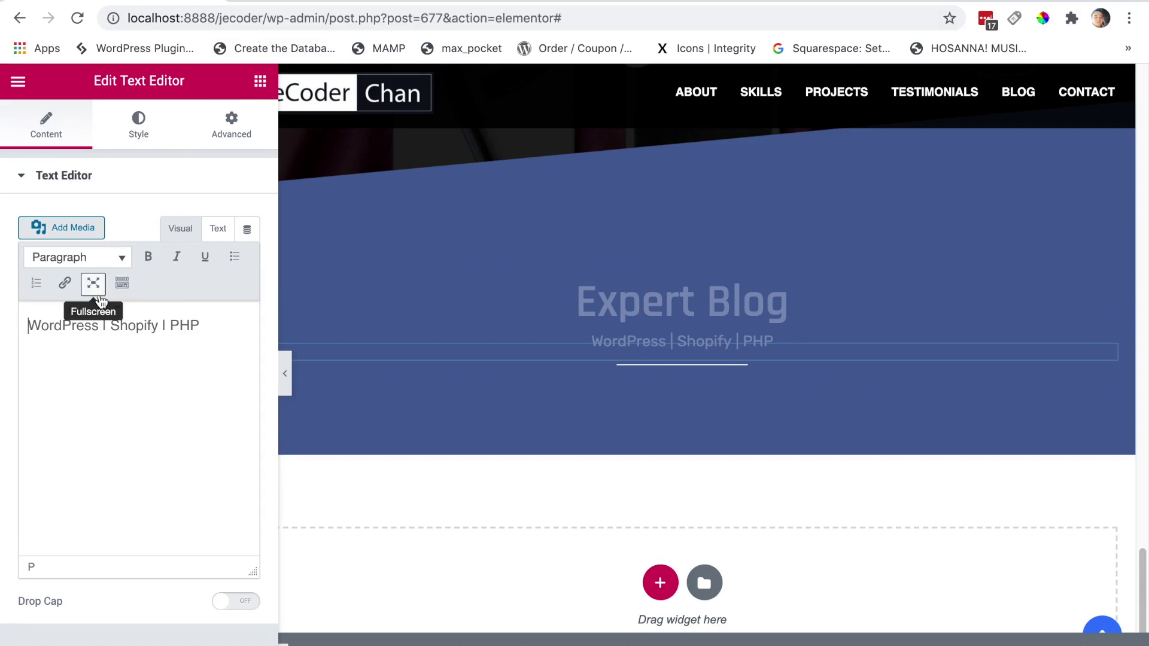
{"action": "left_click", "coordinate": [218, 228]}
{"action": "left_click", "coordinate": [187, 312]}
{"action": "key", "text": "ctrl+a"}
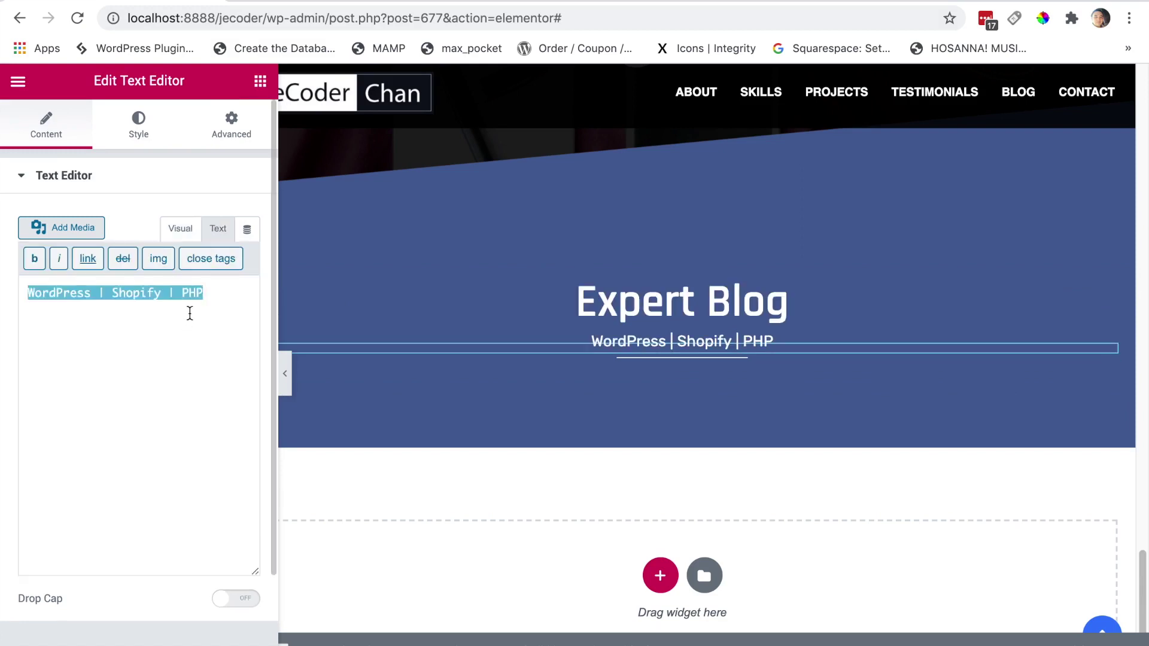
{"action": "key", "text": "ctrl+v"}
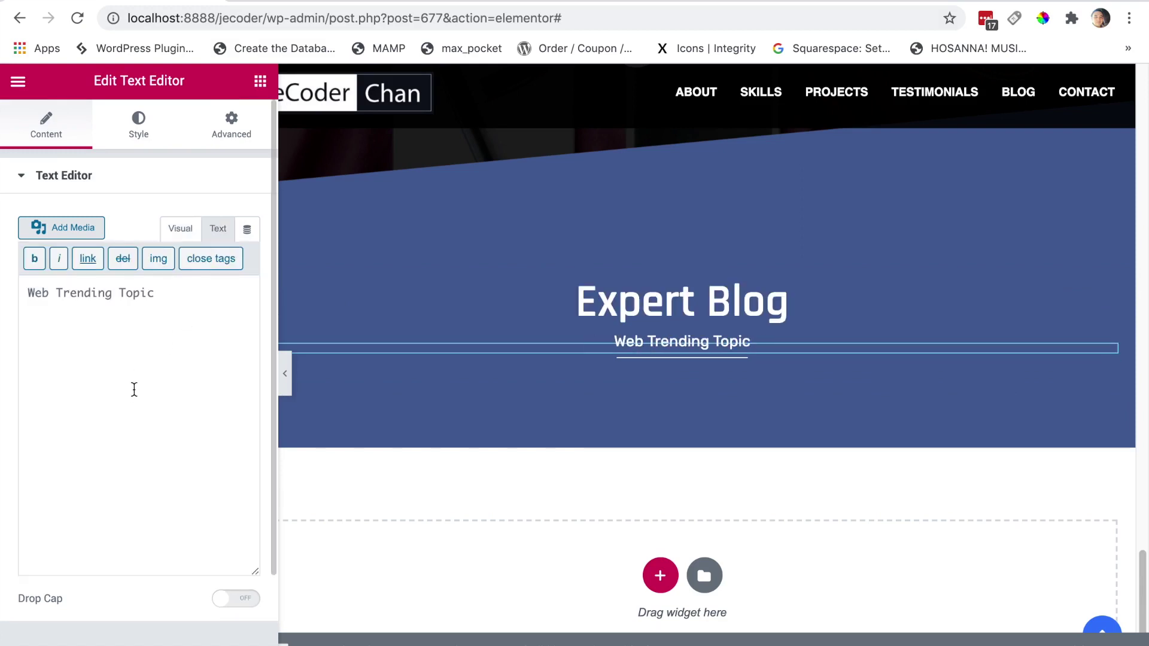
Add an inner section below the Expert Blog heading block and give it a third column, following the reference layout.
{"action": "left_click", "coordinate": [521, 2]}
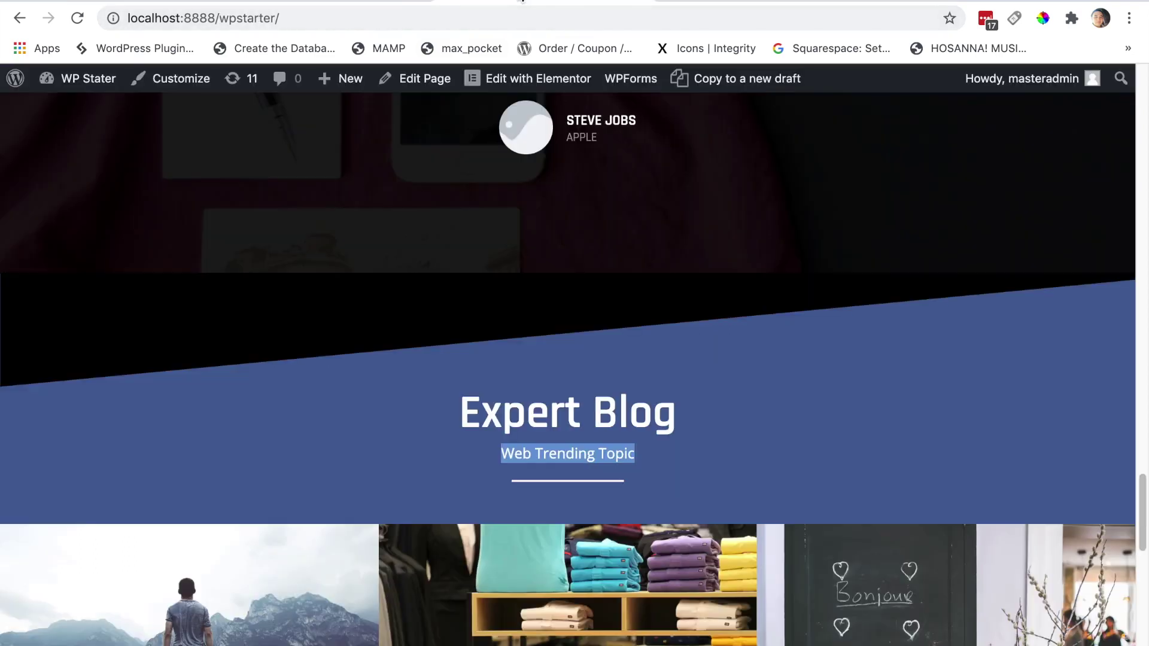
{"action": "left_click_drag", "start_coordinate": [1146, 485], "coordinate": [1146, 540]}
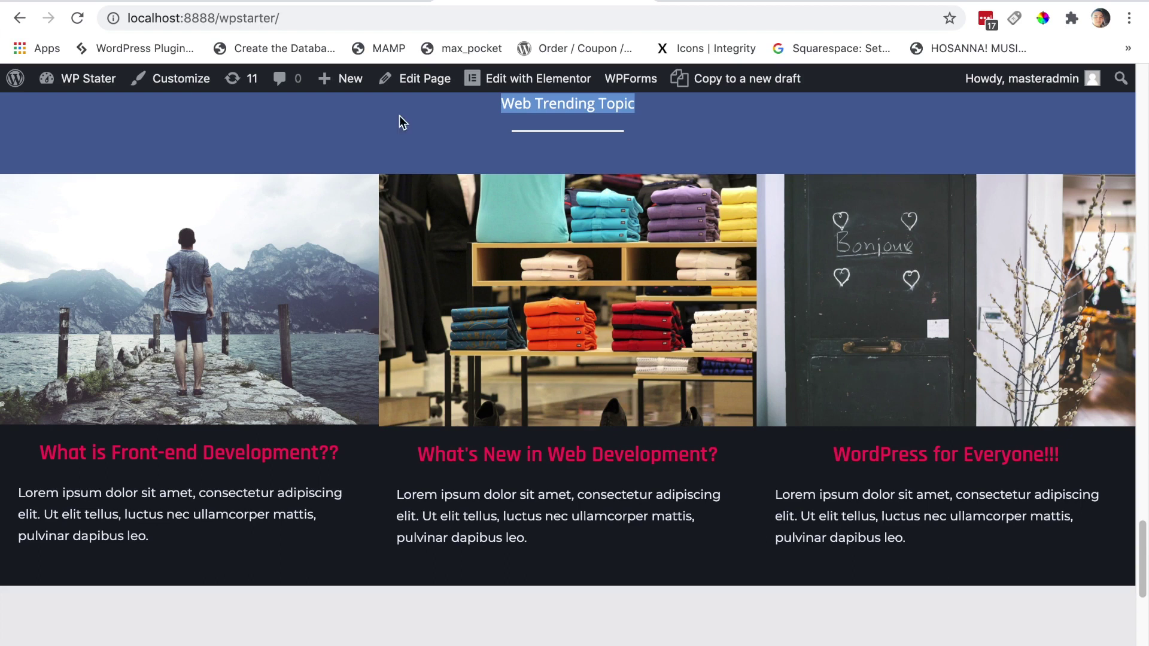
{"action": "left_click", "coordinate": [110, 1]}
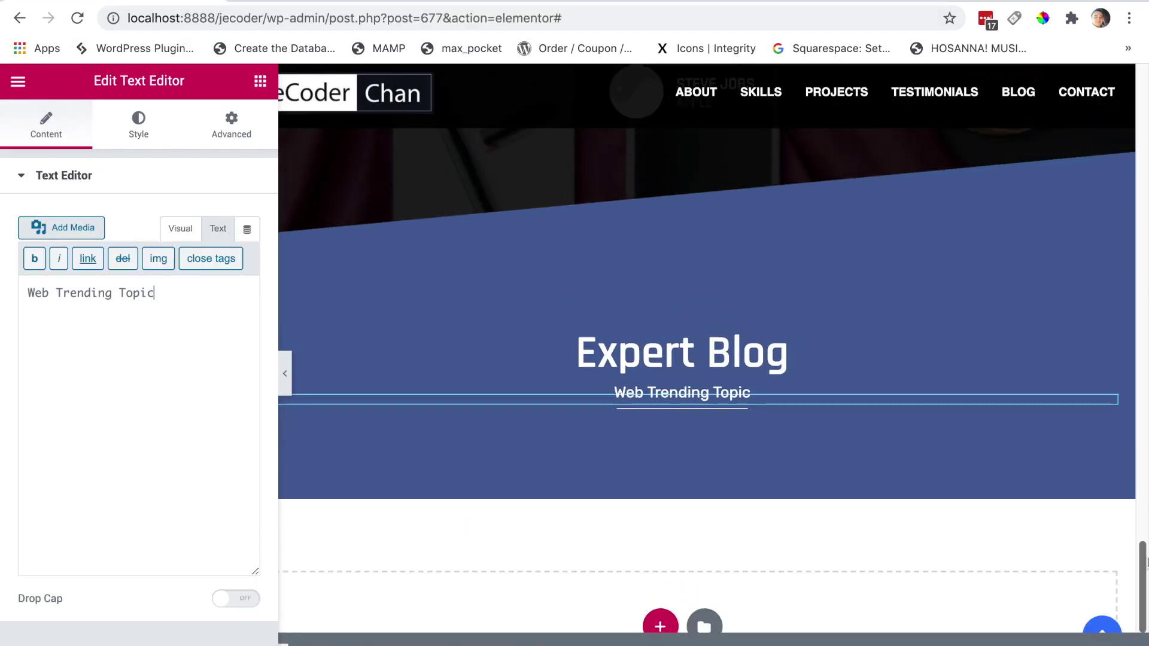
{"action": "left_click", "coordinate": [259, 81]}
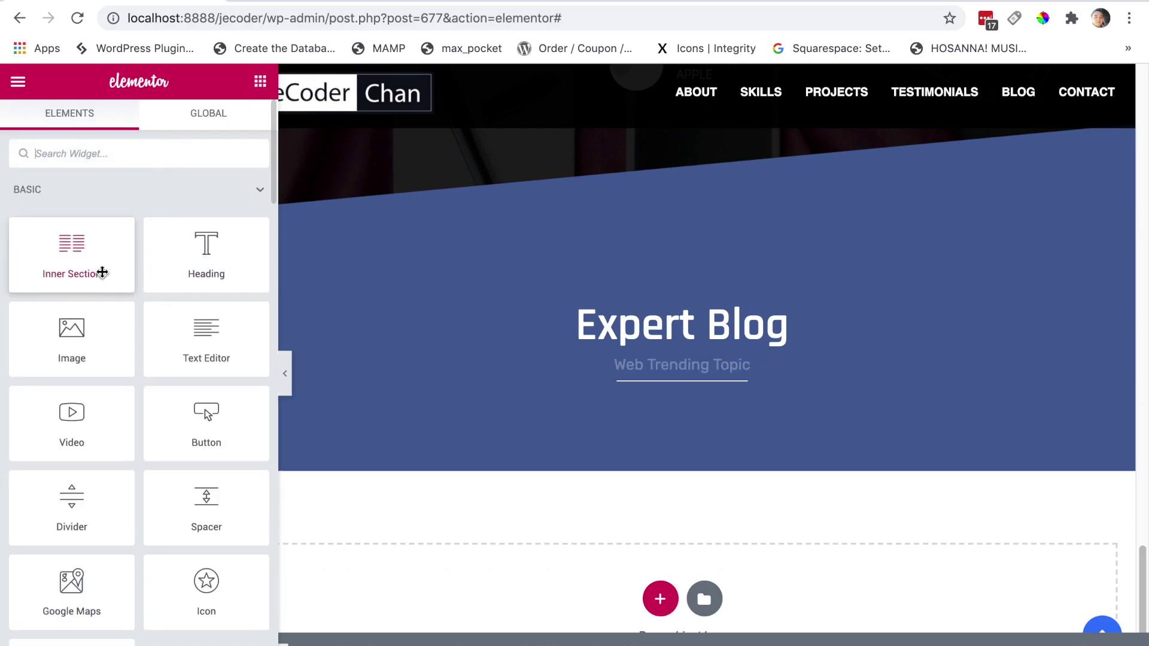
{"action": "left_click_drag", "start_coordinate": [65, 251], "coordinate": [726, 400]}
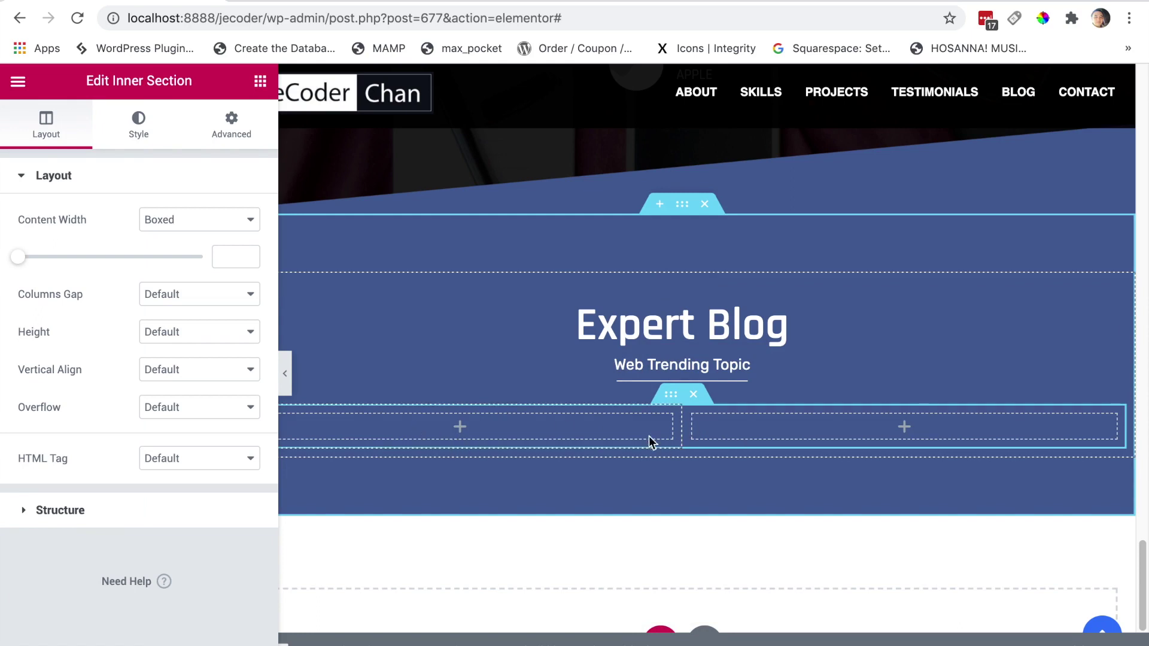
{"action": "right_click", "coordinate": [694, 418]}
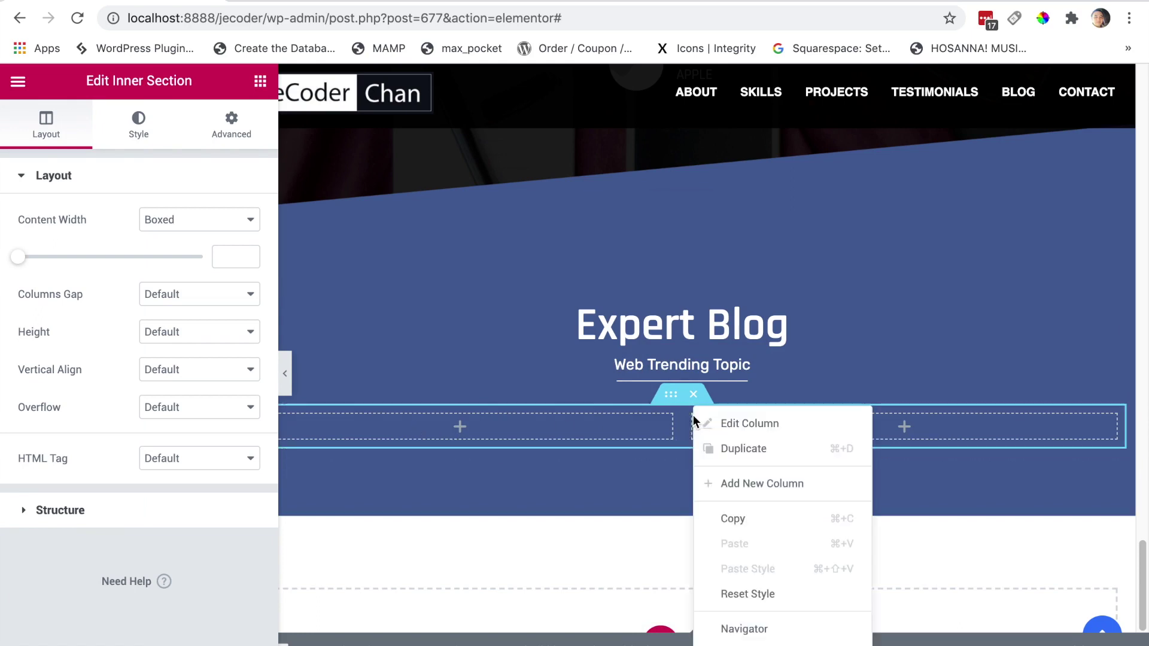
{"action": "left_click", "coordinate": [751, 485]}
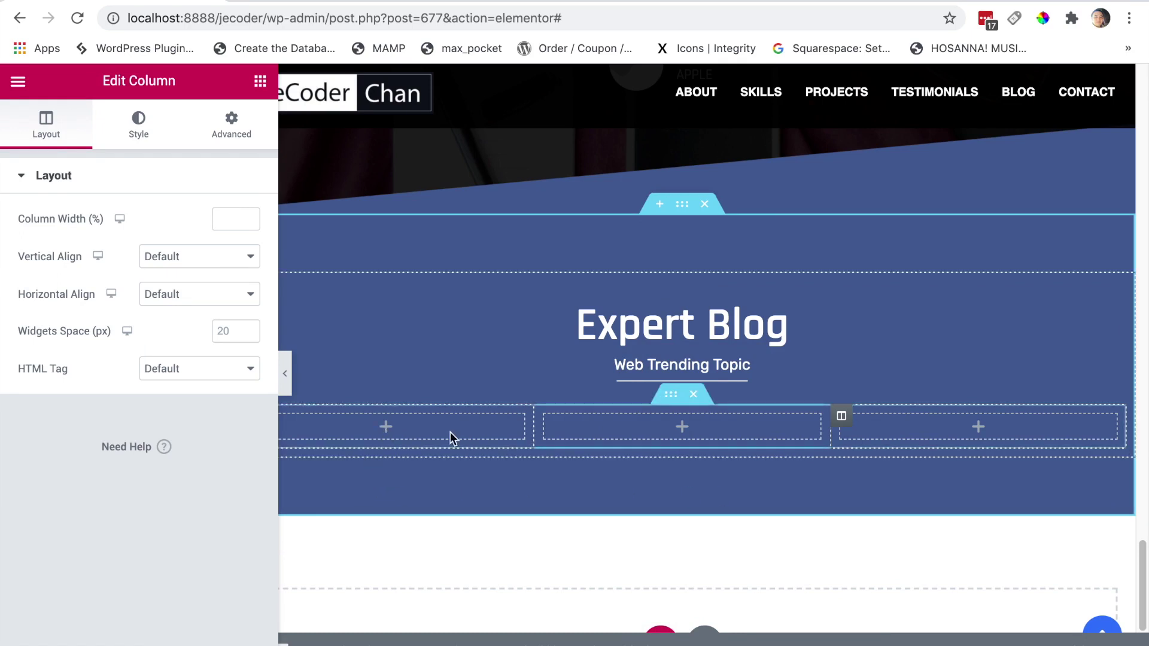
Search the widgets for "image" and place an Image widget in the first column of the blog inner section.
{"action": "left_click", "coordinate": [544, 1]}
{"action": "left_click", "coordinate": [129, 2]}
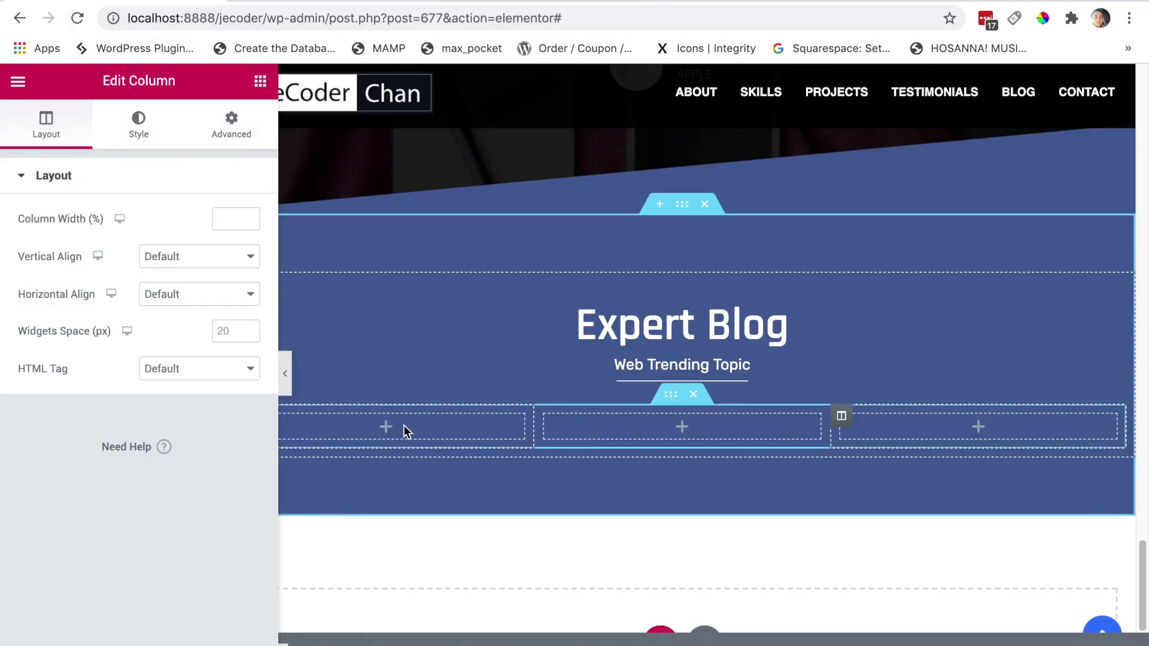
{"action": "left_click", "coordinate": [406, 431]}
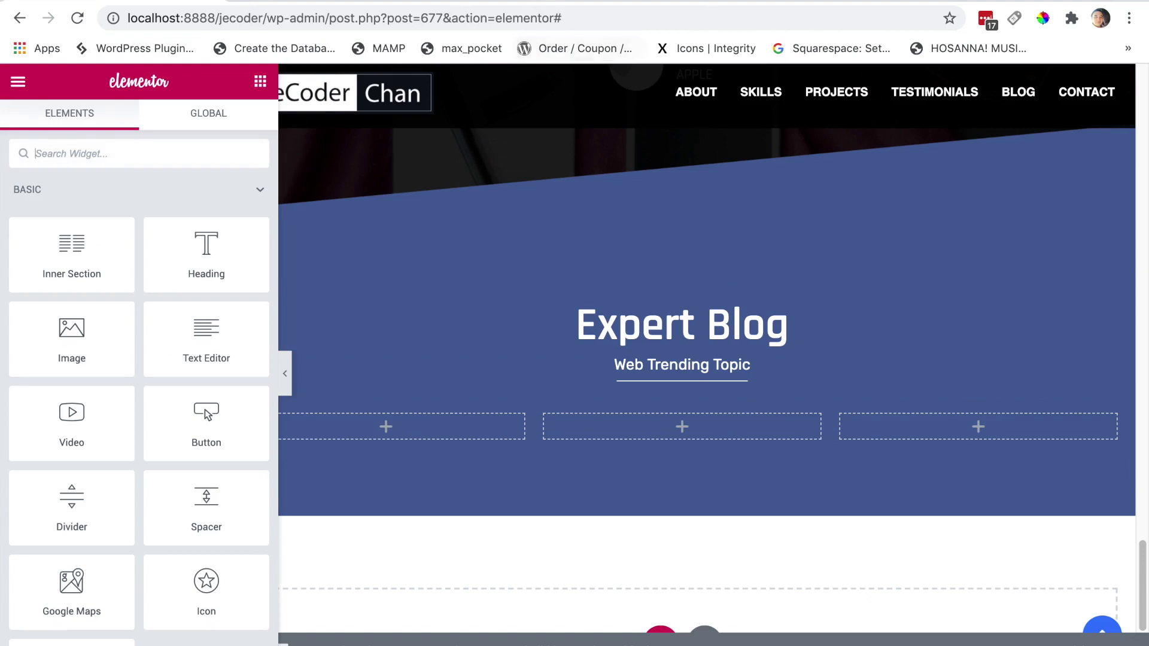
{"action": "left_click", "coordinate": [544, 2]}
{"action": "left_click", "coordinate": [128, 2]}
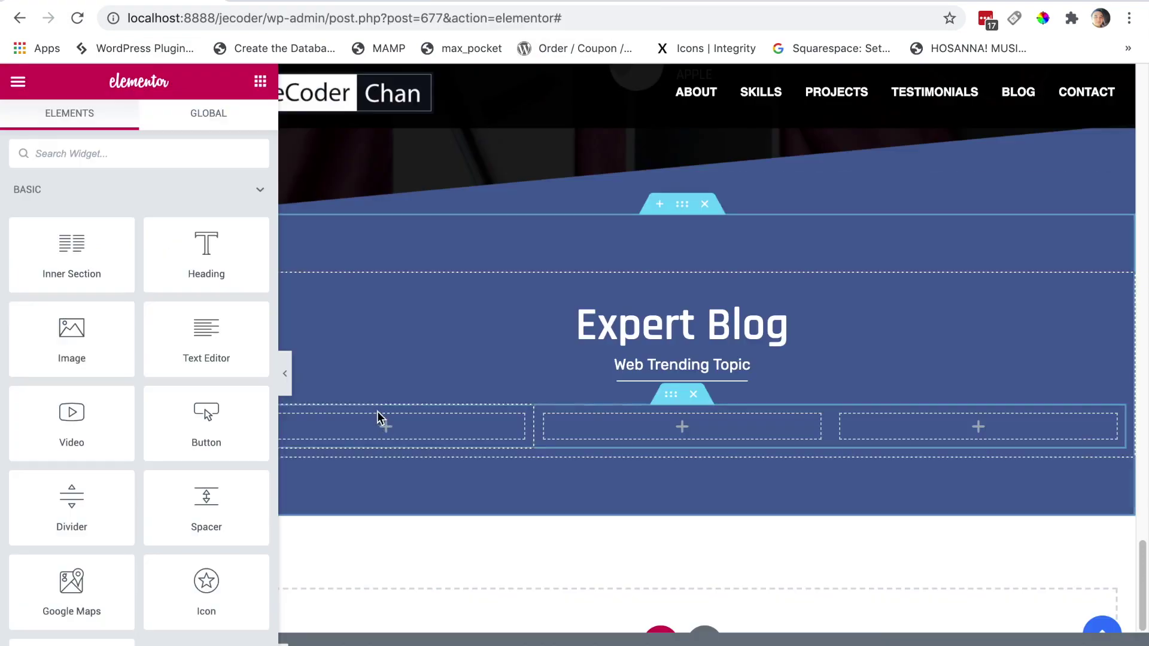
{"action": "left_click", "coordinate": [178, 153]}
{"action": "type", "text": "image"}
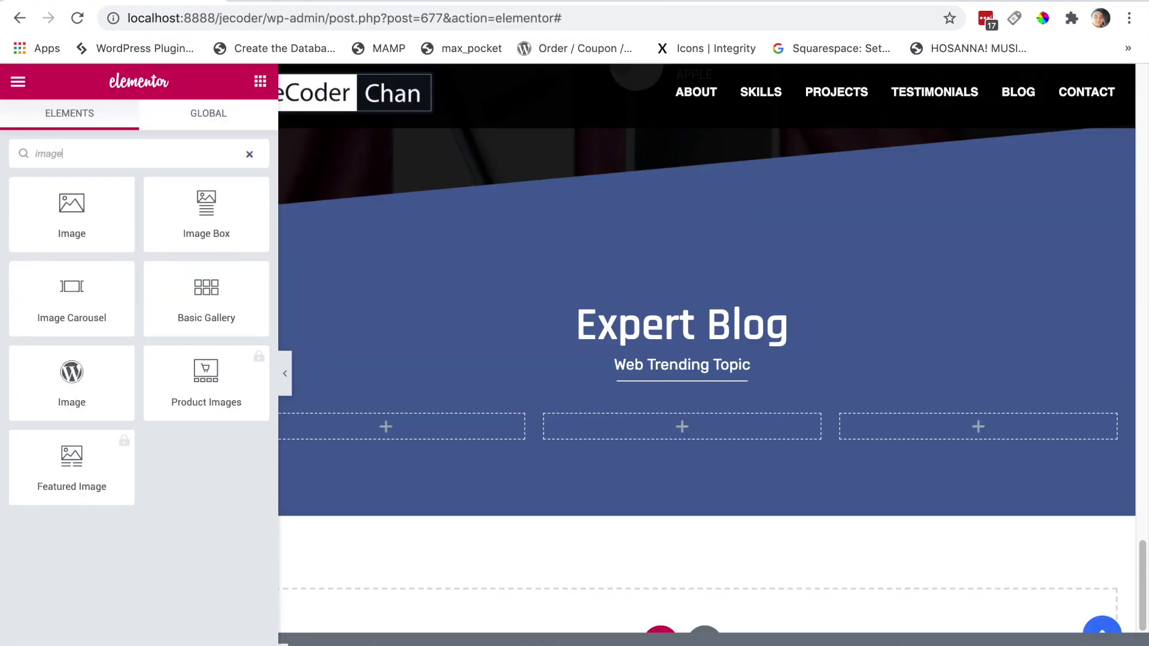
{"action": "left_click_drag", "start_coordinate": [58, 222], "coordinate": [397, 432]}
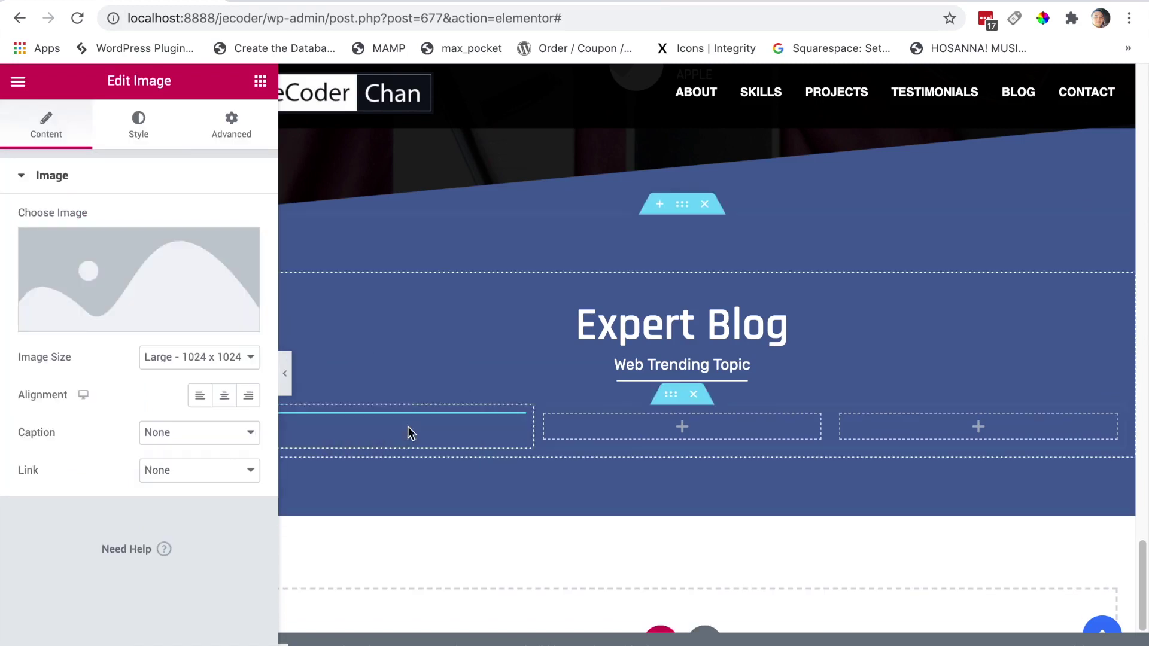
Set the first column's image to blog-img1.jpg from the media library.
{"action": "left_click", "coordinate": [127, 275]}
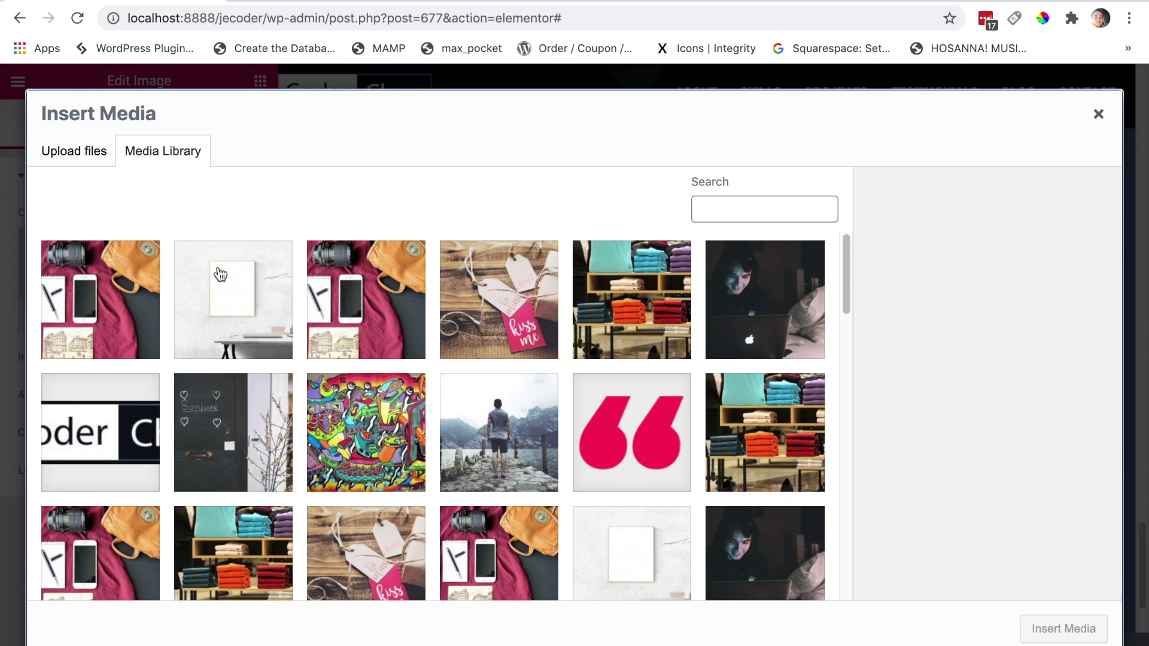
{"action": "left_click", "coordinate": [499, 437]}
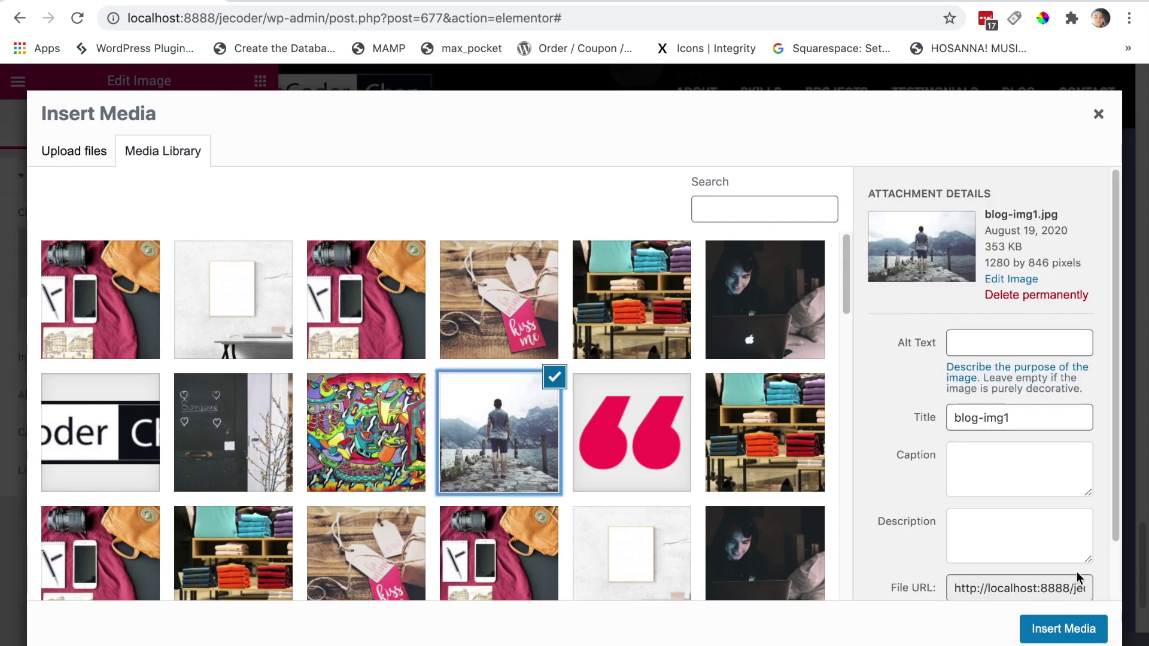
{"action": "left_click", "coordinate": [1068, 629]}
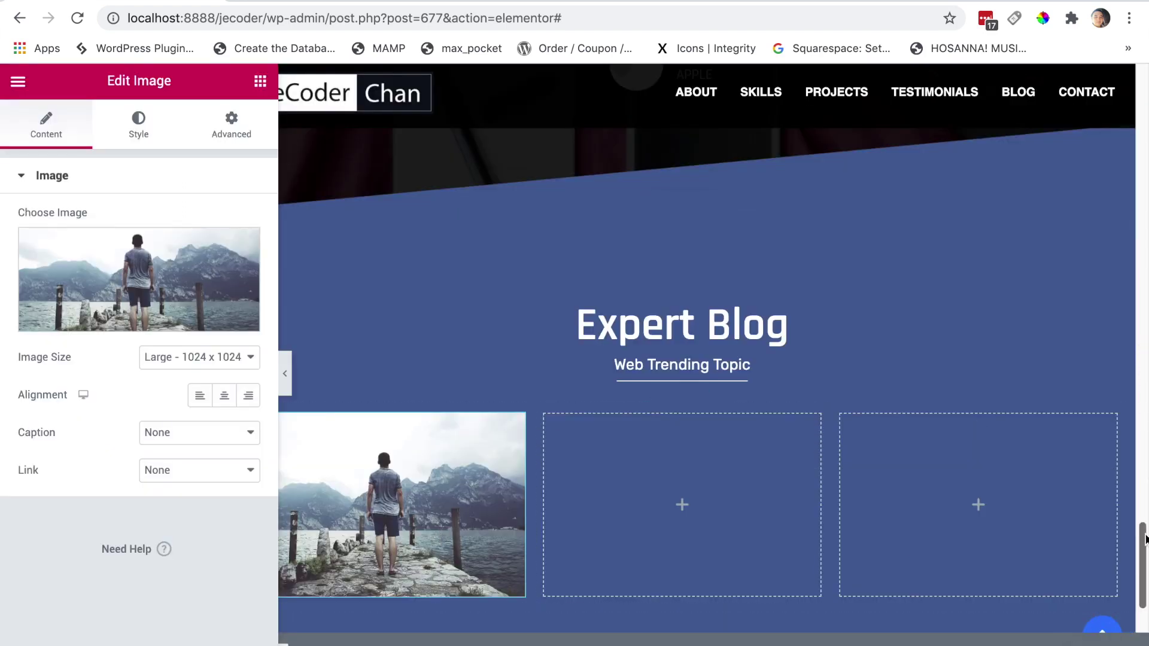
Add a Heading widget below the first column's image with the title "What is Front-end Development??" copied from the reference page.
{"action": "scroll", "coordinate": [1144, 539], "scroll_direction": "down", "scroll_amount": 3}
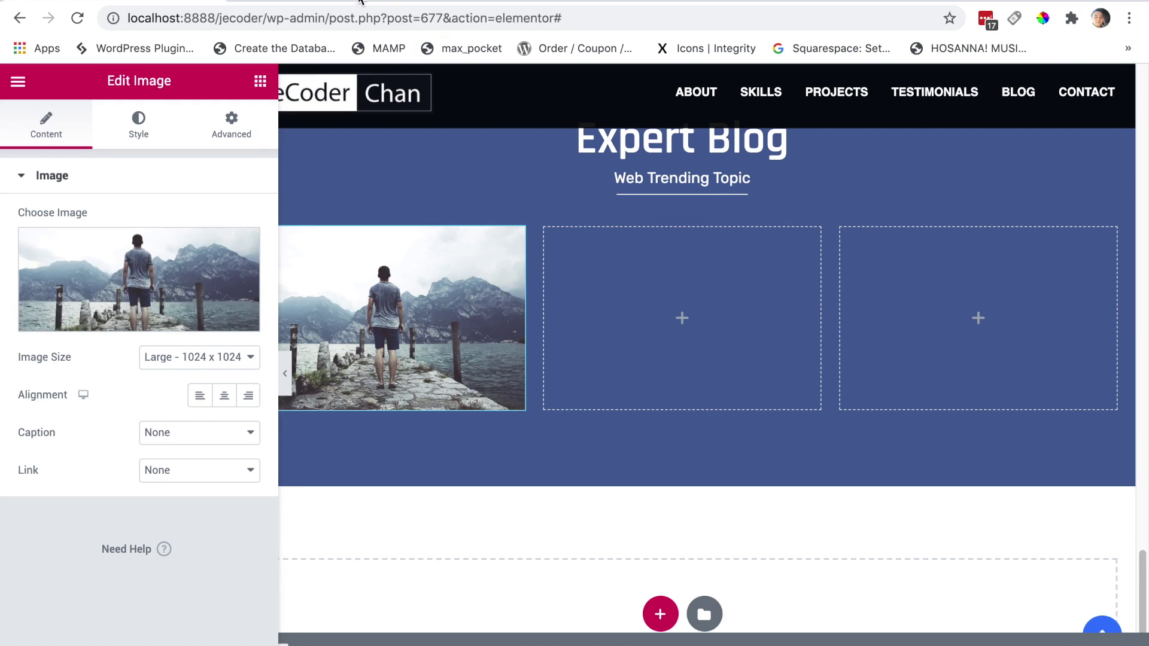
{"action": "left_click", "coordinate": [514, 2]}
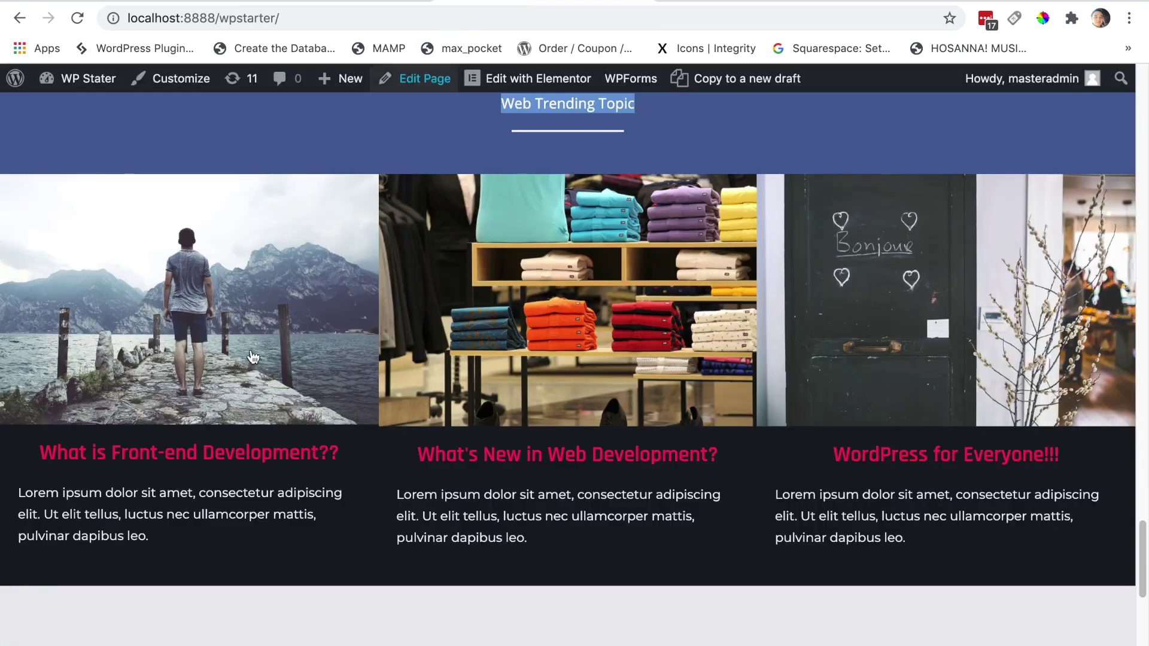
{"action": "left_click_drag", "start_coordinate": [338, 454], "coordinate": [30, 458]}
{"action": "key", "text": "ctrl+c"}
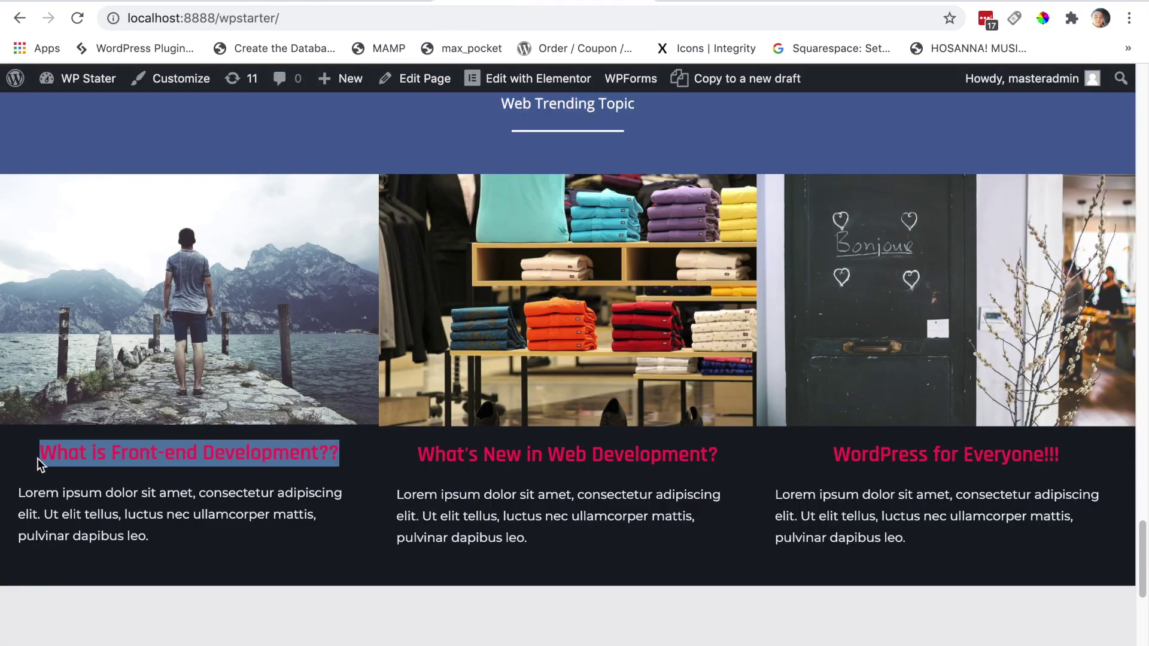
{"action": "left_click", "coordinate": [104, 4]}
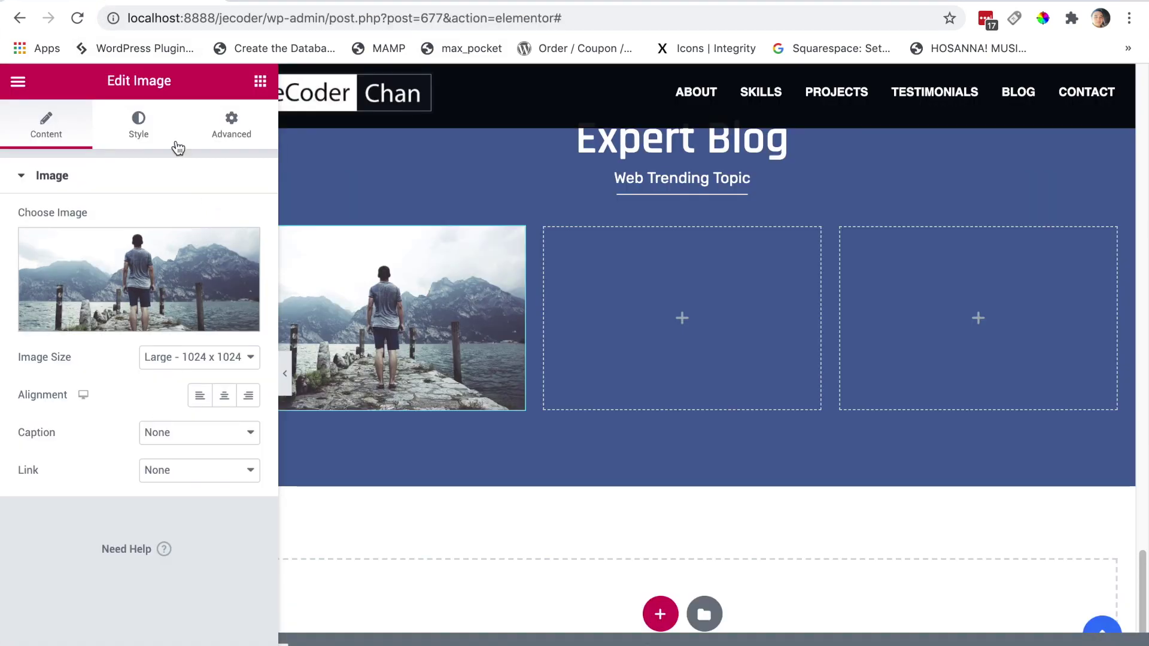
{"action": "left_click", "coordinate": [261, 80]}
{"action": "left_click_drag", "start_coordinate": [177, 282], "coordinate": [455, 424]}
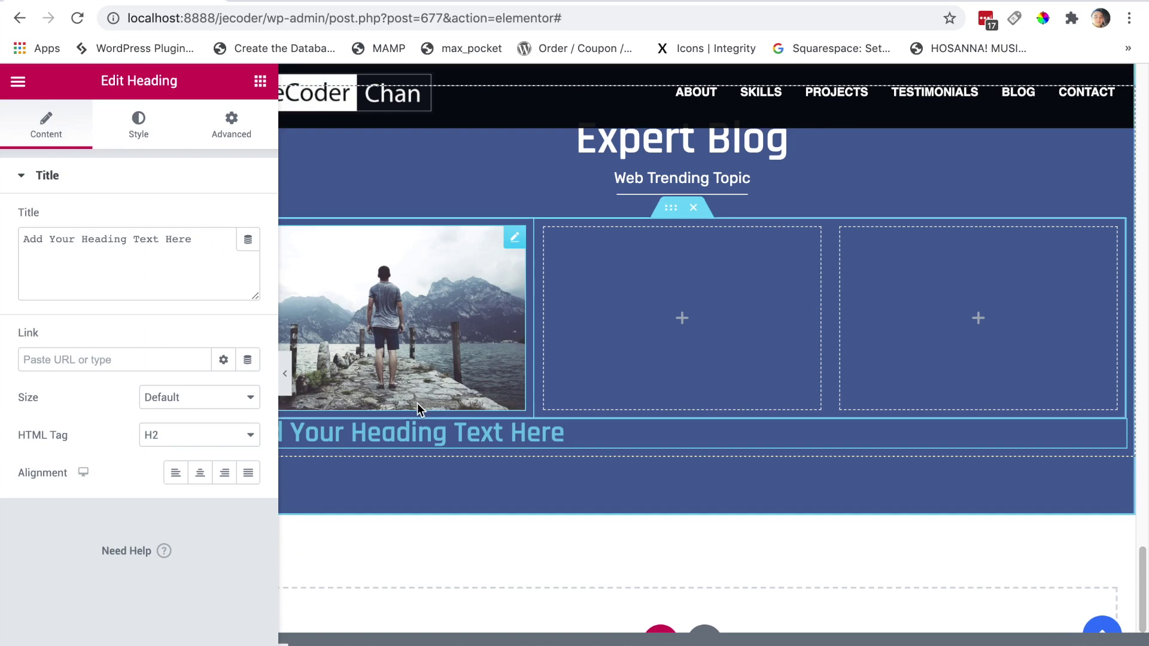
{"action": "left_click_drag", "start_coordinate": [1030, 425], "coordinate": [445, 412]}
{"action": "left_click", "coordinate": [142, 285]}
{"action": "key", "text": "ctrl+a"}
{"action": "key", "text": "ctrl+v"}
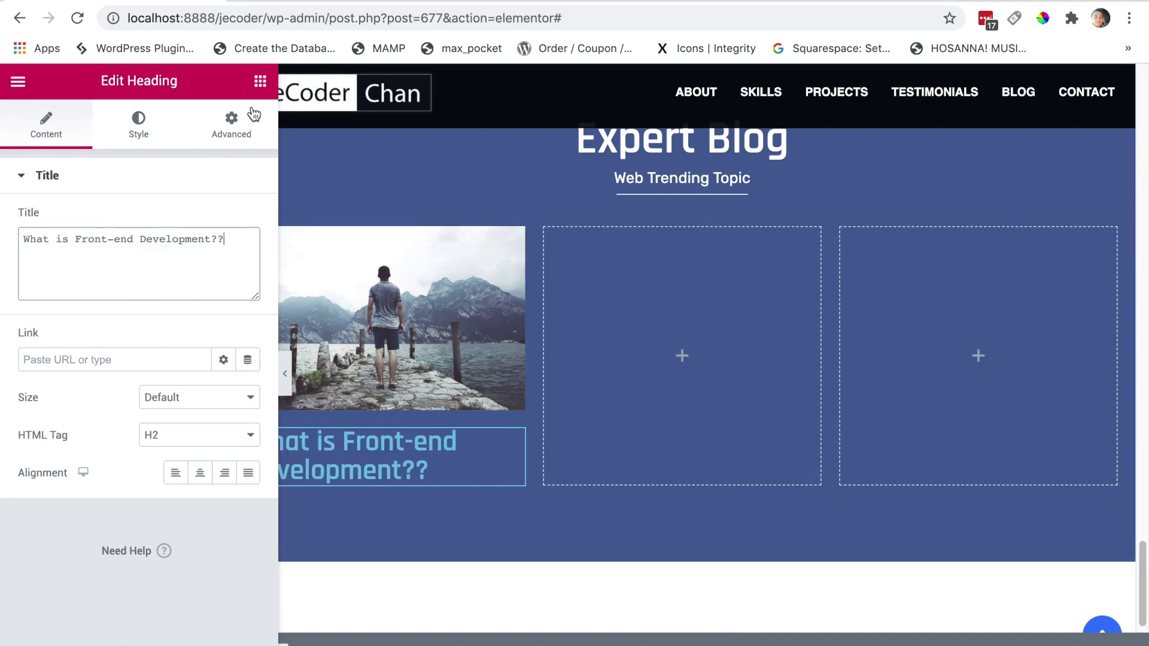
Add a Text Editor widget below the first column's heading and fill it with the Lorem ipsum paragraph copied from the reference page.
{"action": "left_click", "coordinate": [259, 80]}
{"action": "left_click_drag", "start_coordinate": [207, 346], "coordinate": [400, 476]}
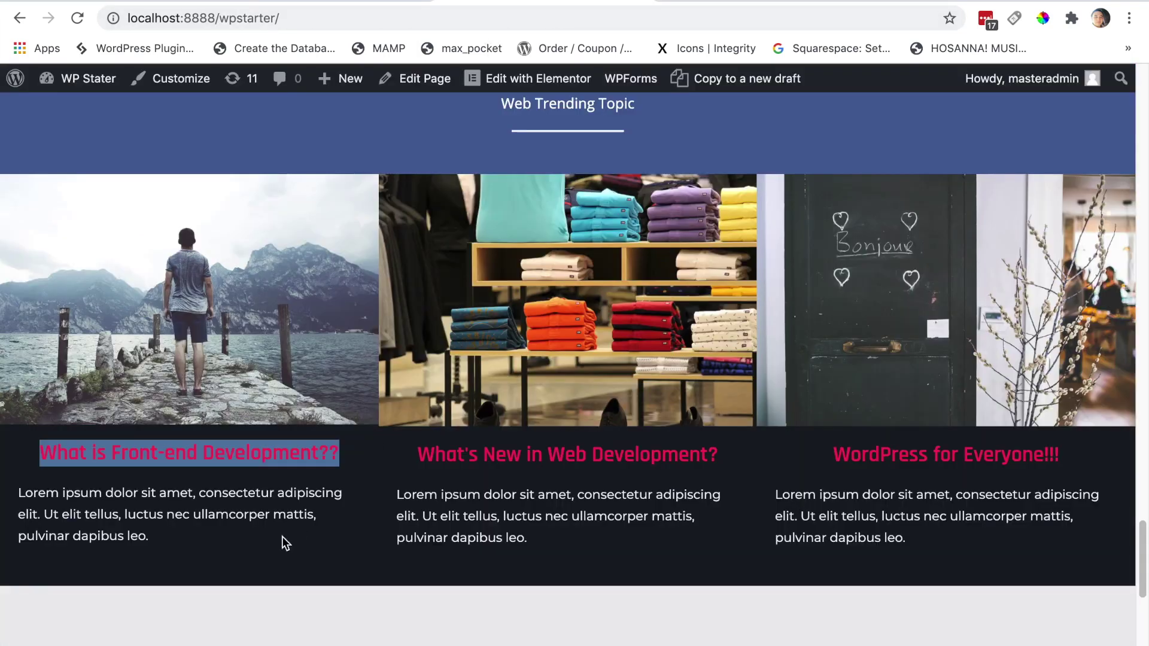
{"action": "left_click_drag", "start_coordinate": [144, 538], "coordinate": [16, 487]}
{"action": "key", "text": "super+c"}
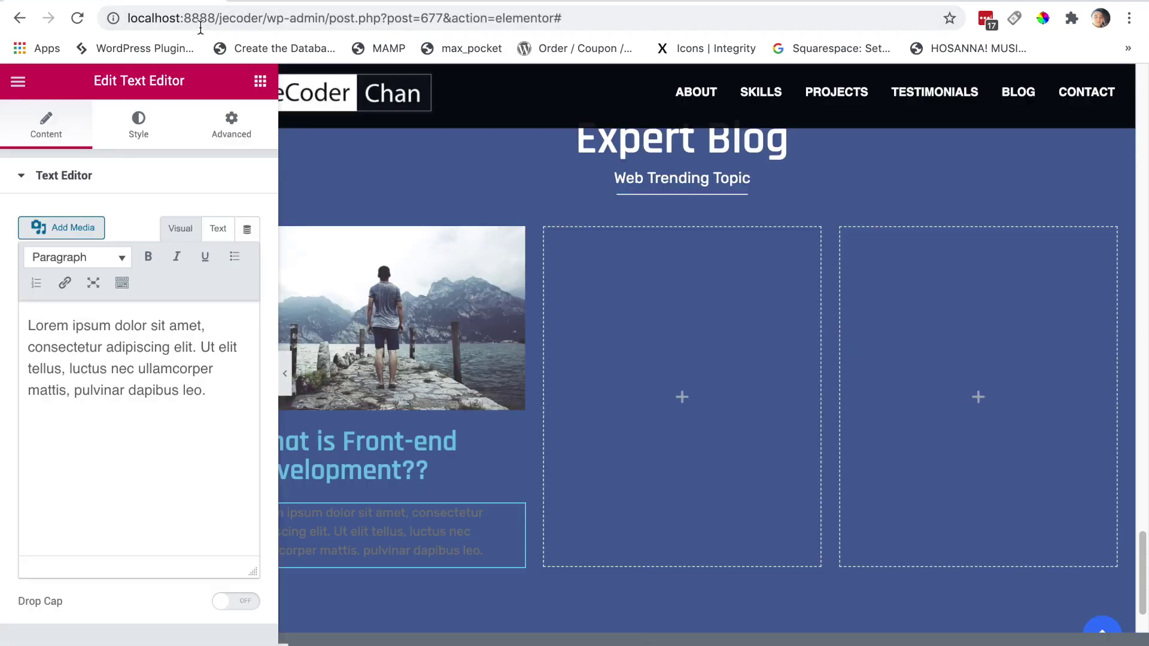
{"action": "left_click", "coordinate": [157, 6]}
{"action": "left_click", "coordinate": [120, 418]}
{"action": "key", "text": "super+a"}
{"action": "type", "text": "v"}
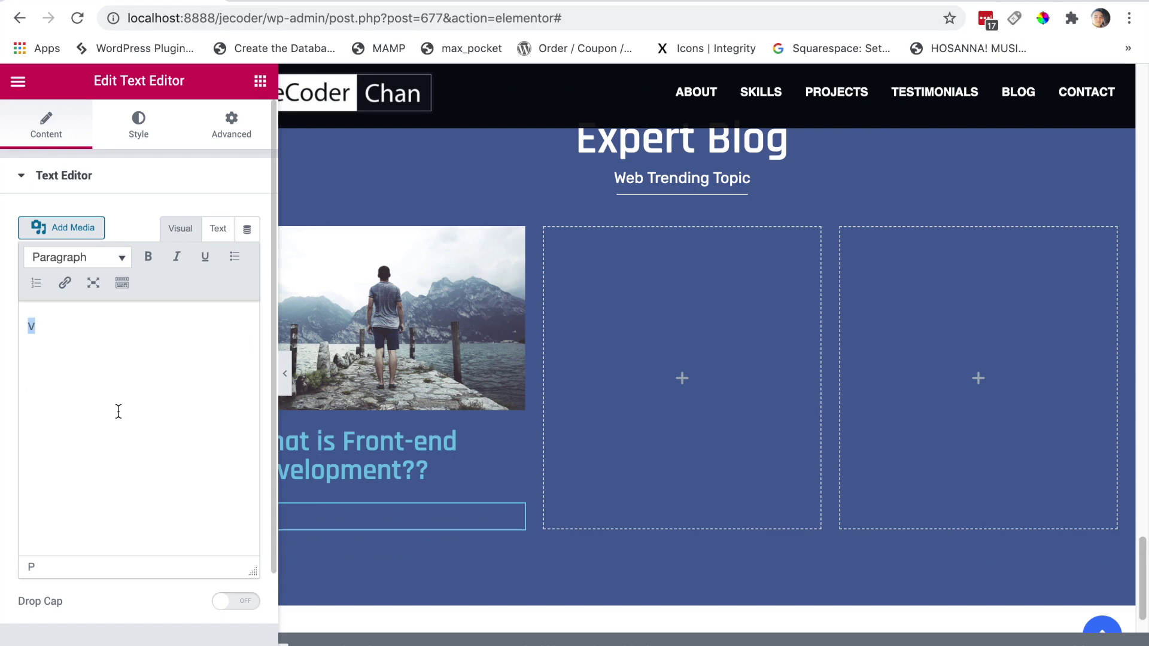
{"action": "key", "text": "super+v"}
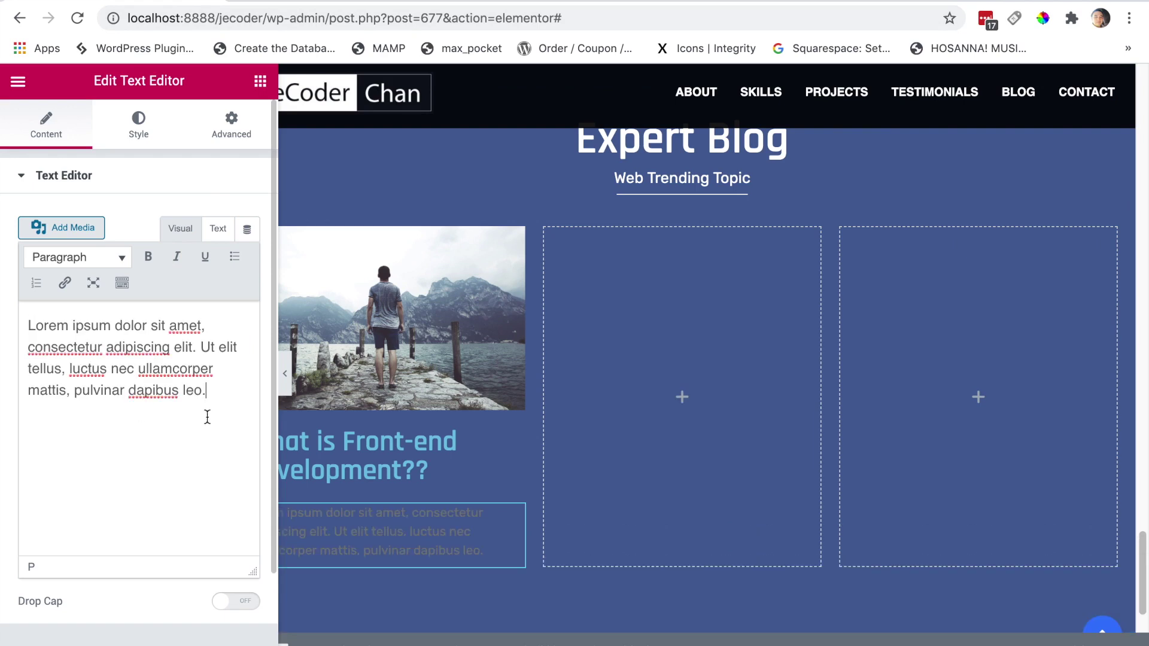
Set the text color of the first column's heading "What is Front-end Development??" to the pinkish red #E71559.
{"action": "left_click", "coordinate": [449, 443]}
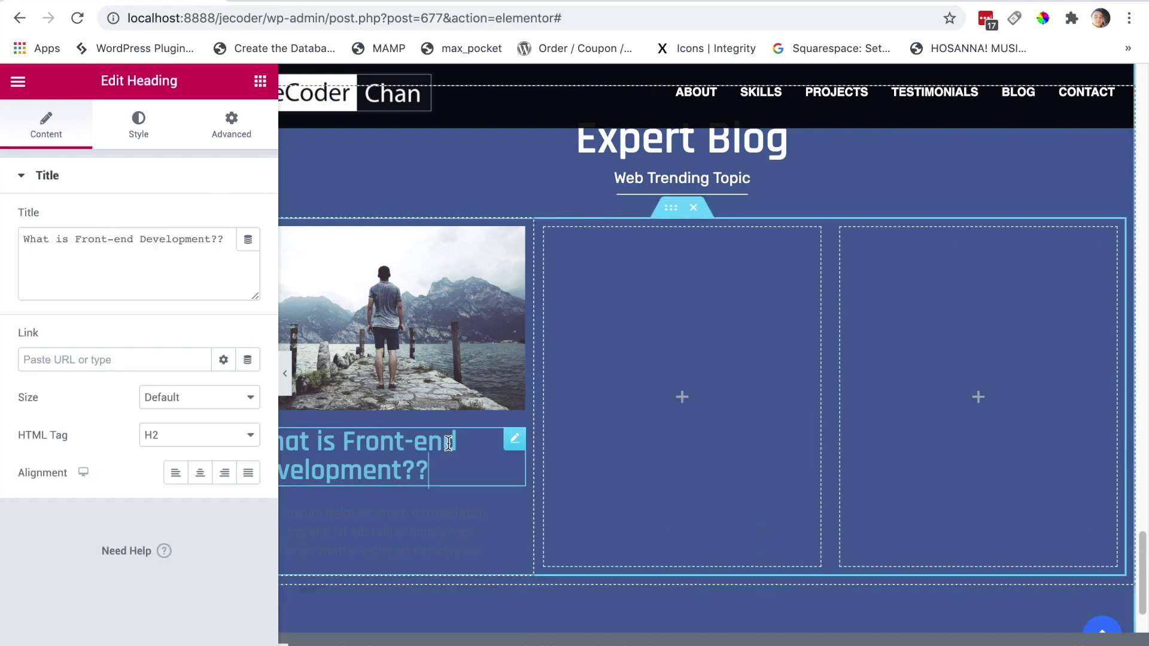
{"action": "left_click", "coordinate": [144, 130]}
{"action": "left_click", "coordinate": [248, 257]}
{"action": "left_click", "coordinate": [248, 257]}
{"action": "left_click", "coordinate": [223, 220]}
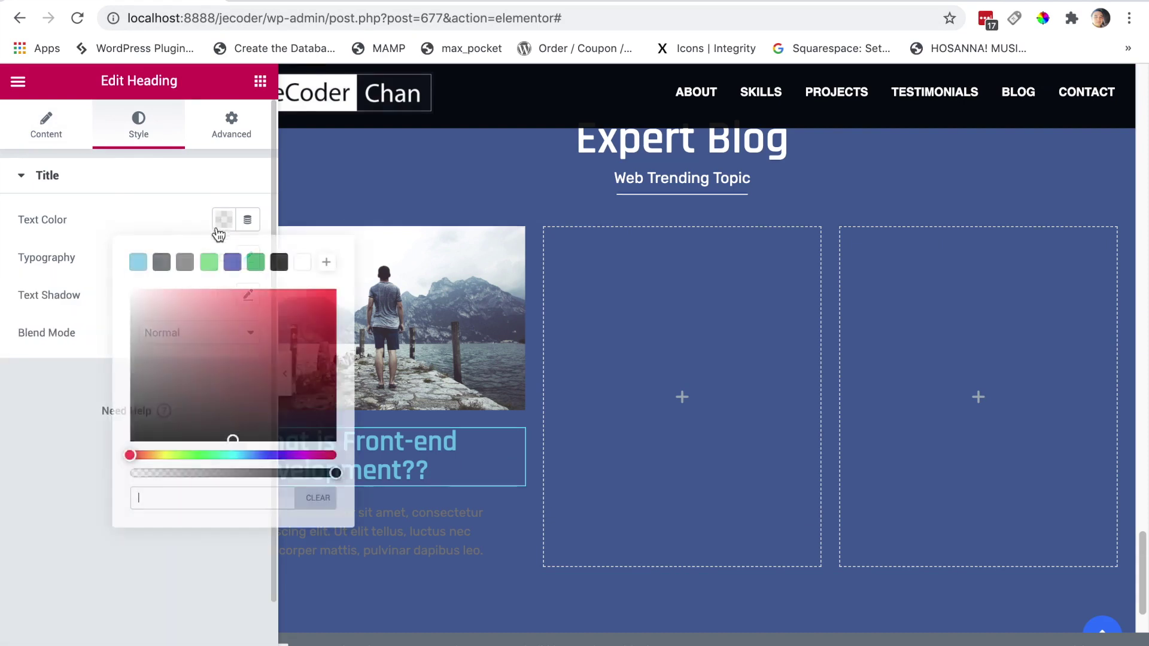
{"action": "left_click", "coordinate": [325, 455]}
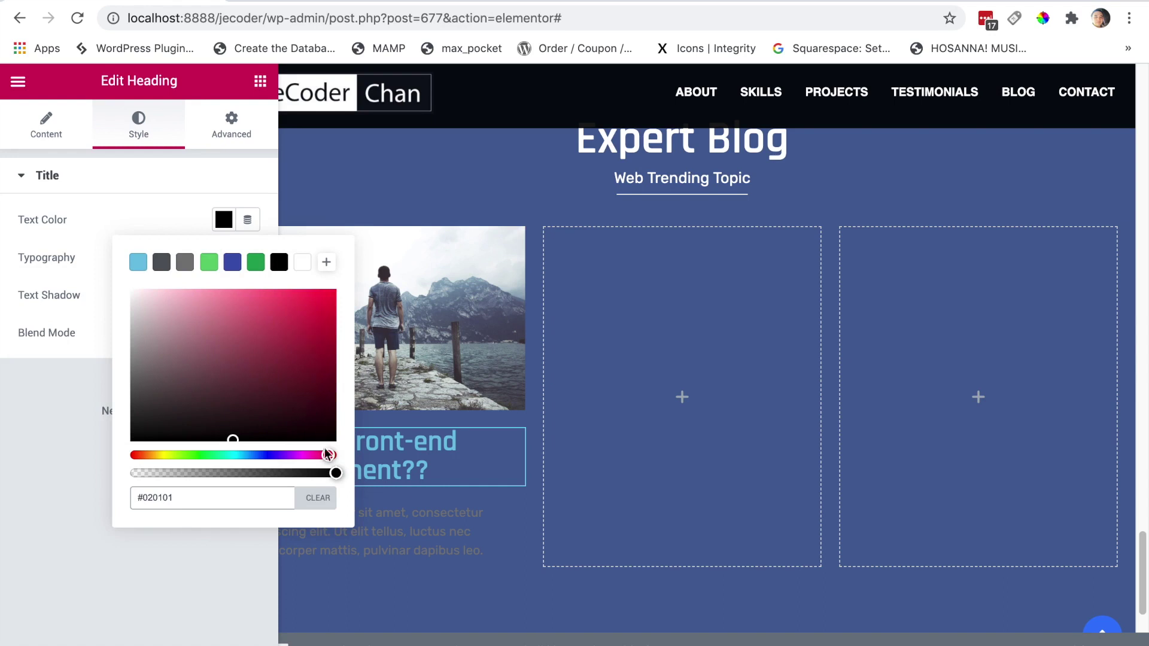
{"action": "left_click_drag", "start_coordinate": [328, 457], "coordinate": [321, 455]}
{"action": "left_click_drag", "start_coordinate": [306, 346], "coordinate": [319, 304]}
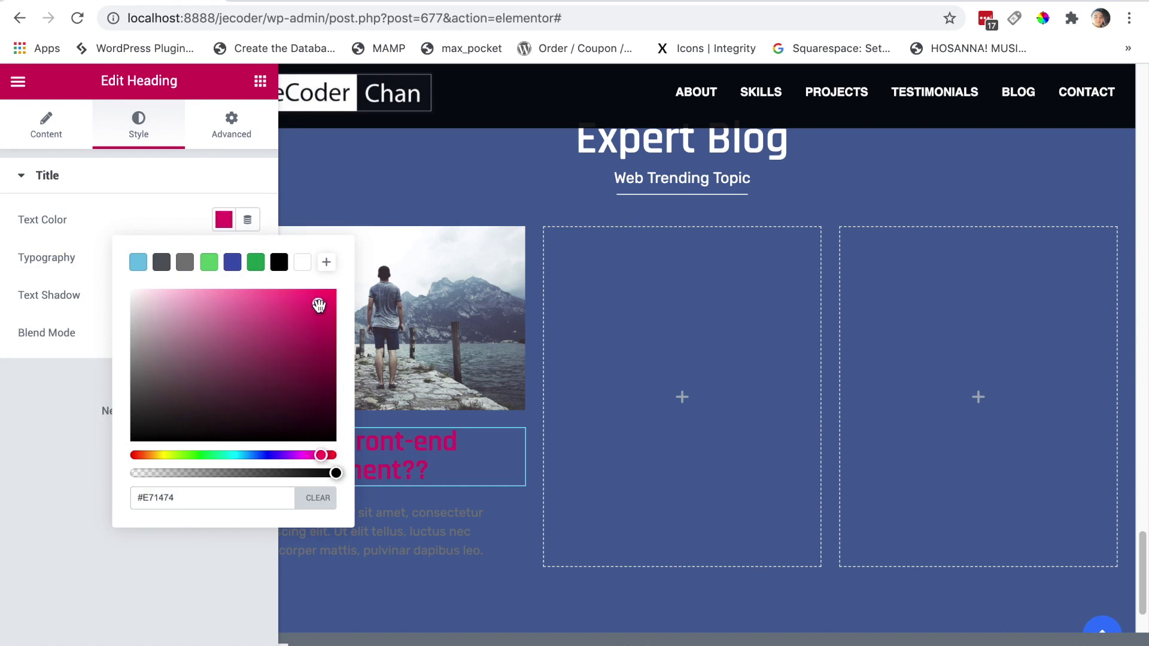
{"action": "left_click_drag", "start_coordinate": [323, 457], "coordinate": [326, 455]}
{"action": "left_click", "coordinate": [141, 214]}
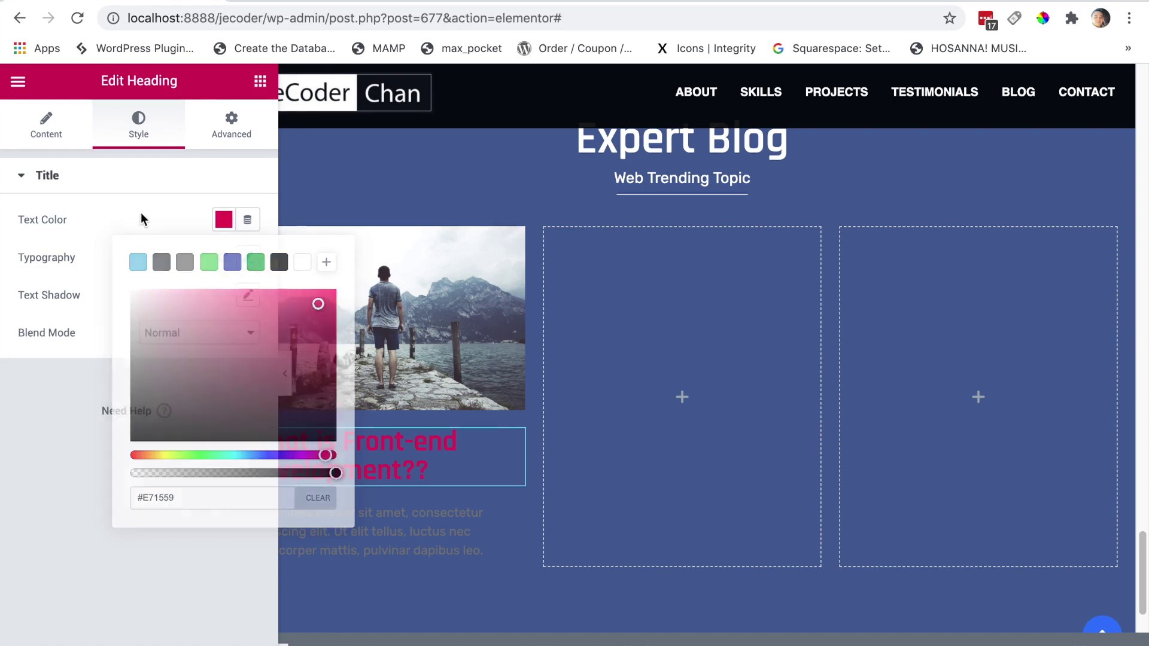
Open the text color picker for the Lorem ipsum paragraph below the first column's heading.
{"action": "left_click", "coordinate": [401, 537]}
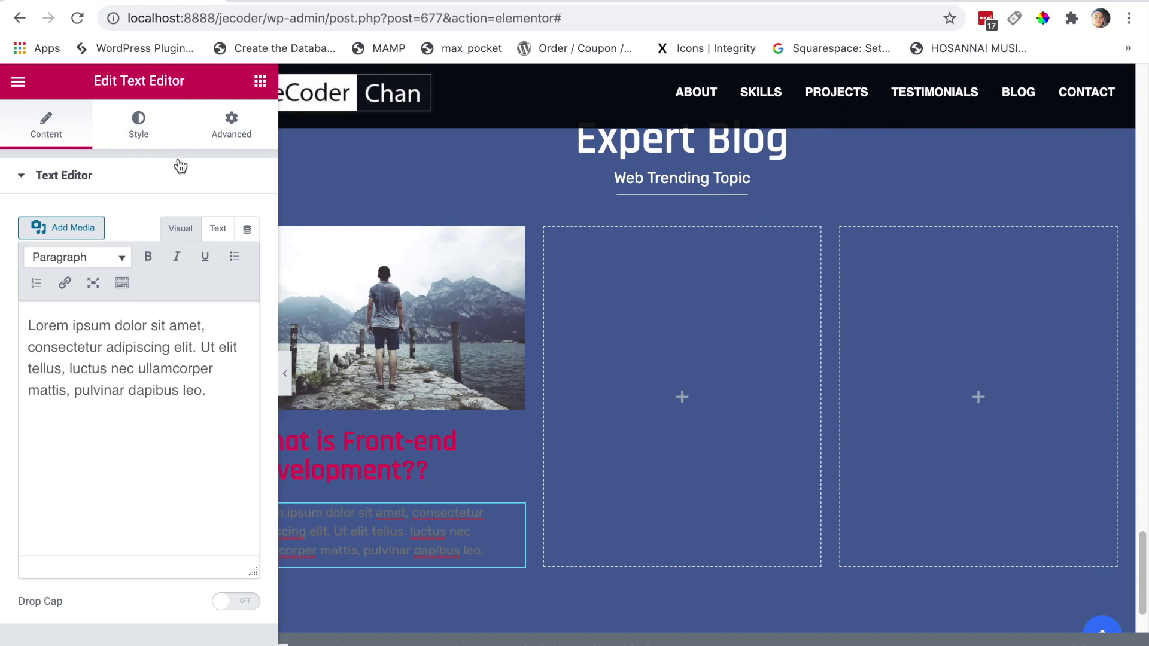
{"action": "left_click", "coordinate": [135, 123]}
{"action": "left_click", "coordinate": [224, 258]}
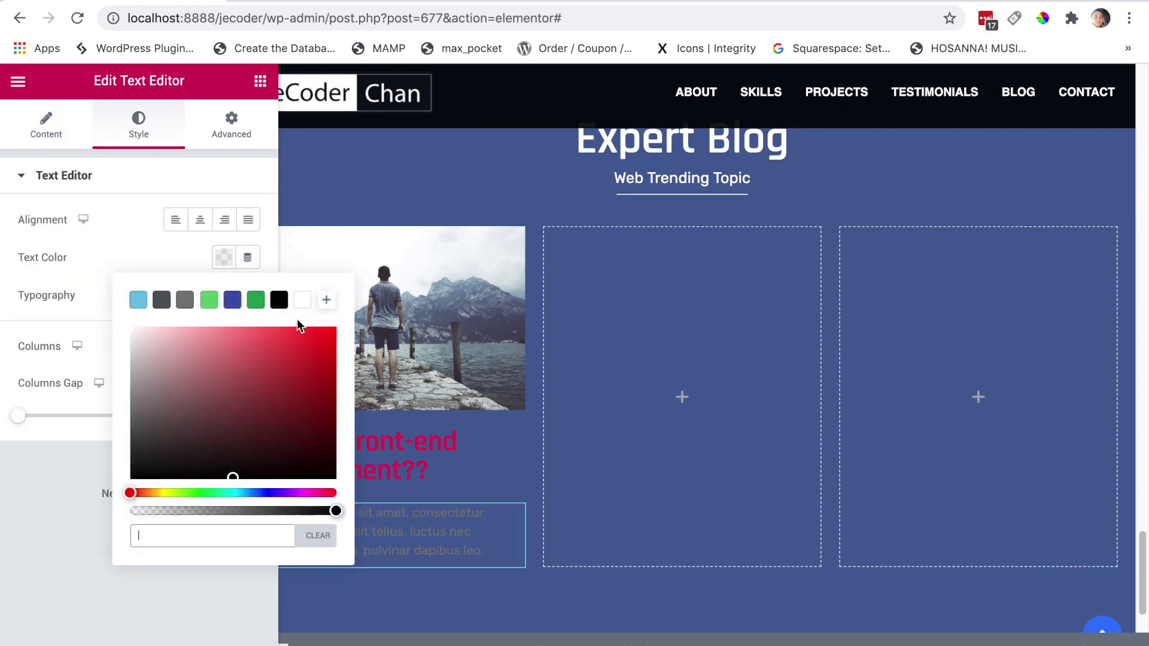
Set the blog paragraph's text color to white and slightly increase its font size.
{"action": "left_click", "coordinate": [302, 300]}
{"action": "left_click", "coordinate": [138, 260]}
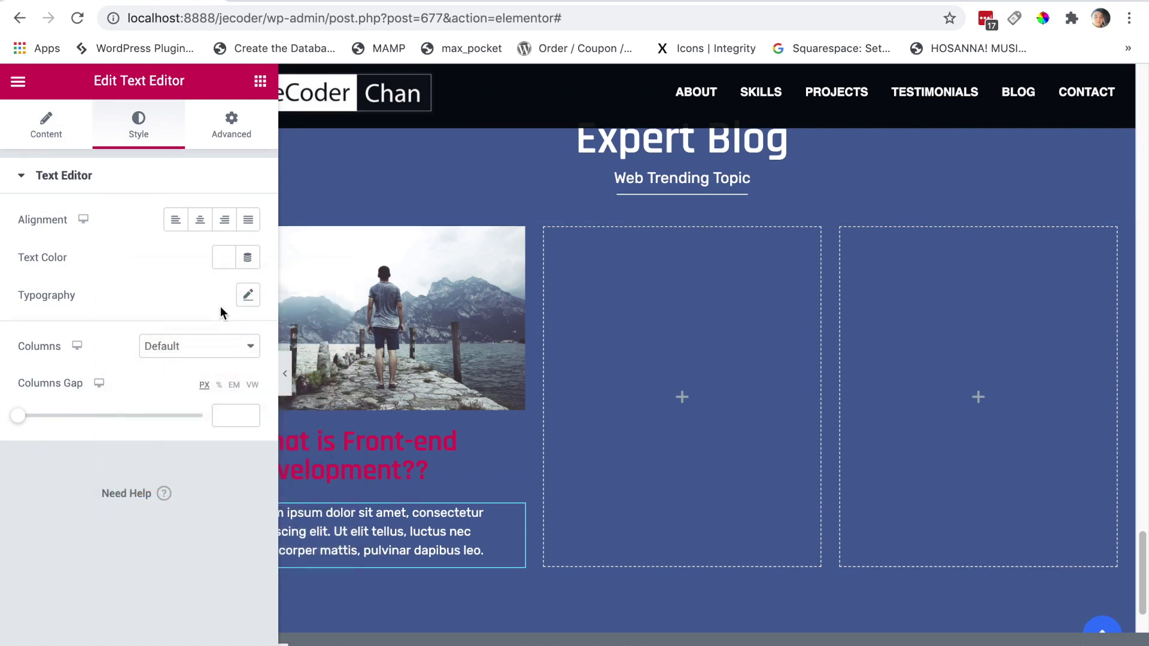
{"action": "left_click", "coordinate": [248, 295]}
{"action": "left_click_drag", "start_coordinate": [34, 414], "coordinate": [46, 418]}
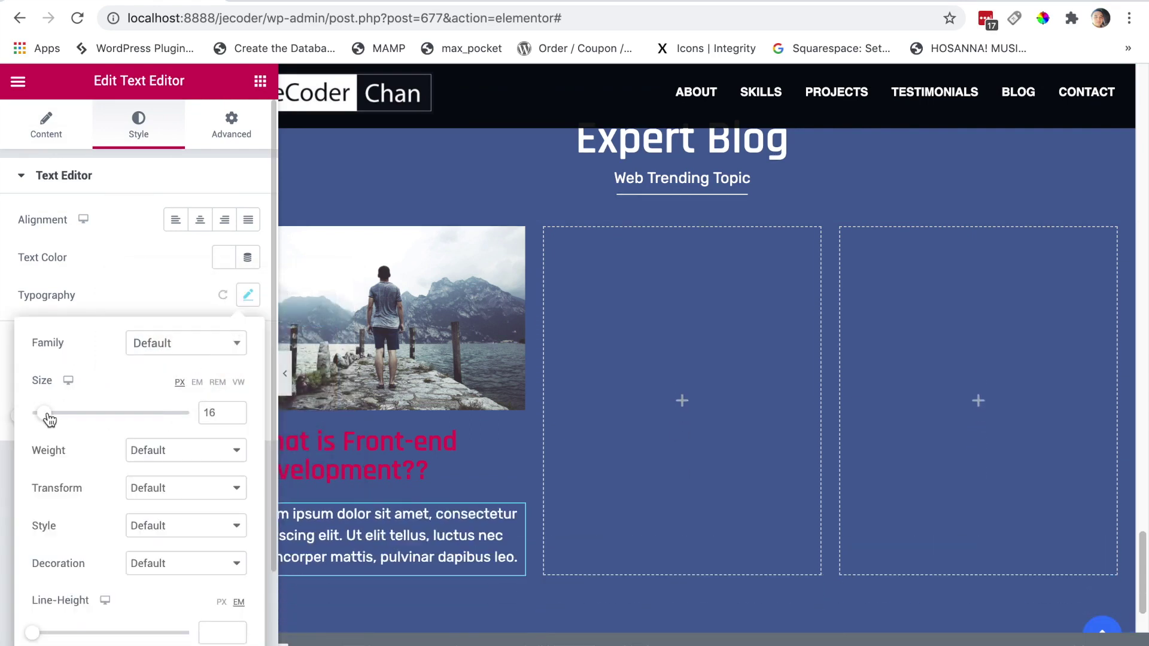
{"action": "left_click", "coordinate": [137, 282]}
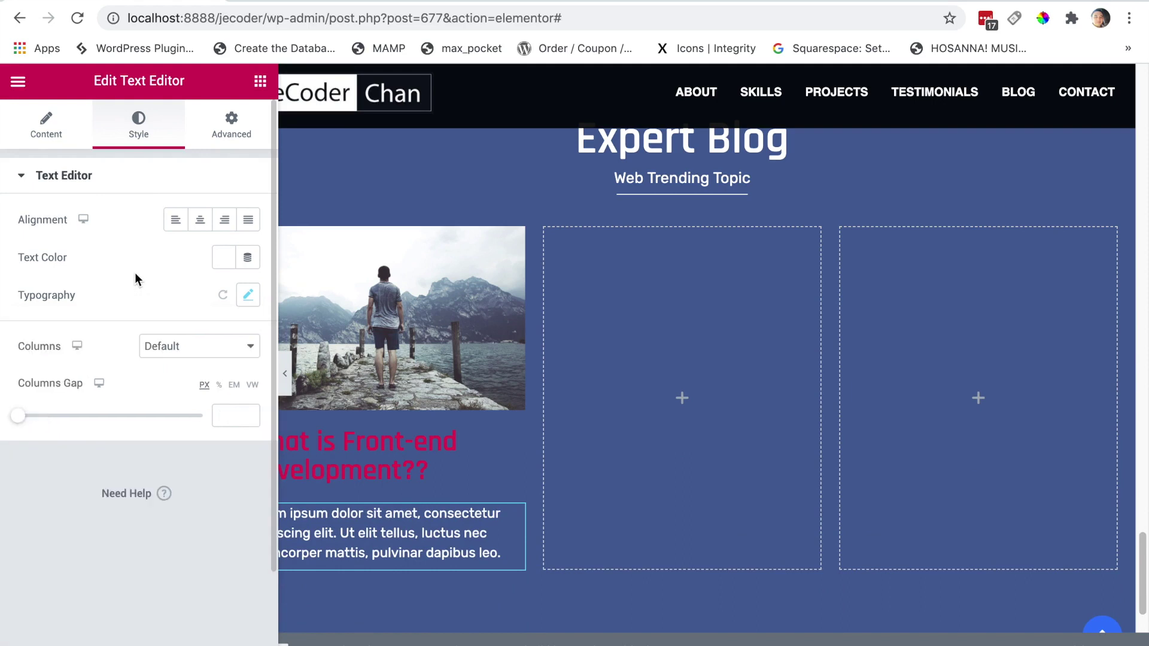
Set the font size of the "What is Front-end Development??" heading to 20 px.
{"action": "left_click", "coordinate": [409, 469]}
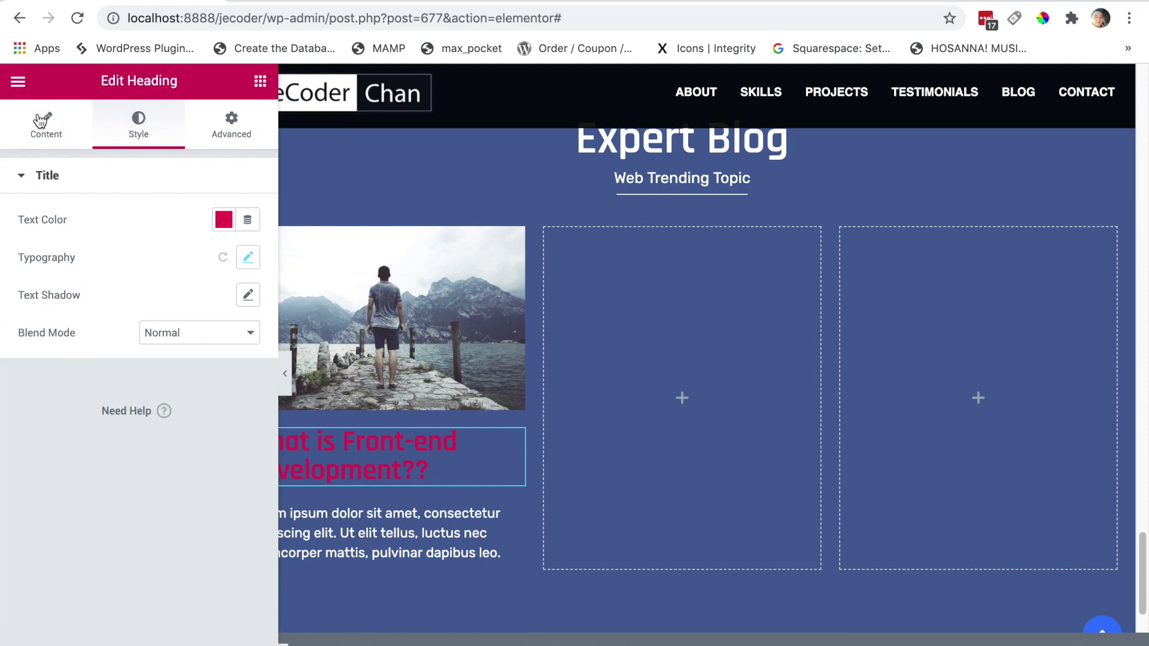
{"action": "left_click", "coordinate": [53, 133]}
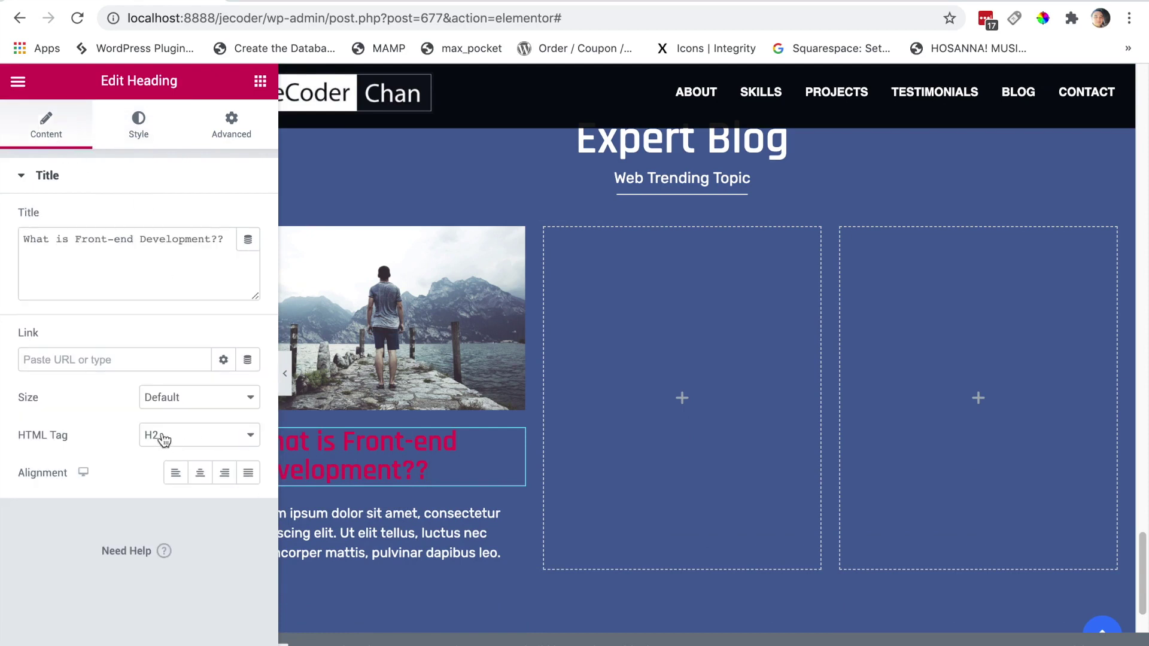
{"action": "left_click", "coordinate": [140, 127]}
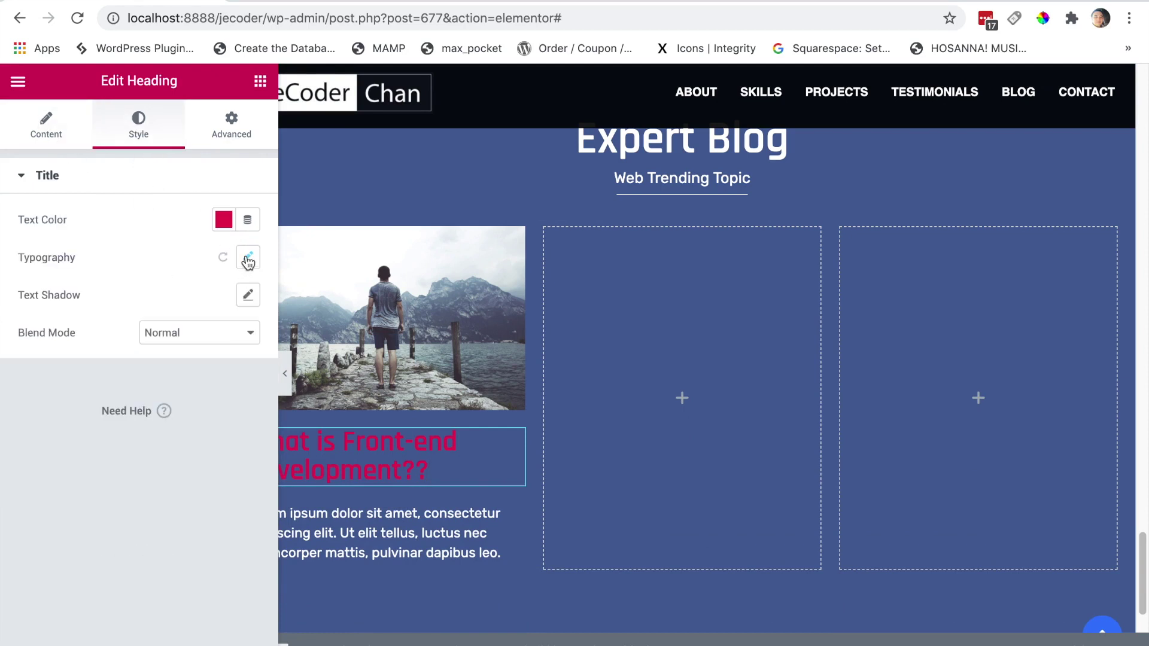
{"action": "left_click", "coordinate": [247, 259]}
{"action": "left_click_drag", "start_coordinate": [36, 383], "coordinate": [51, 384]}
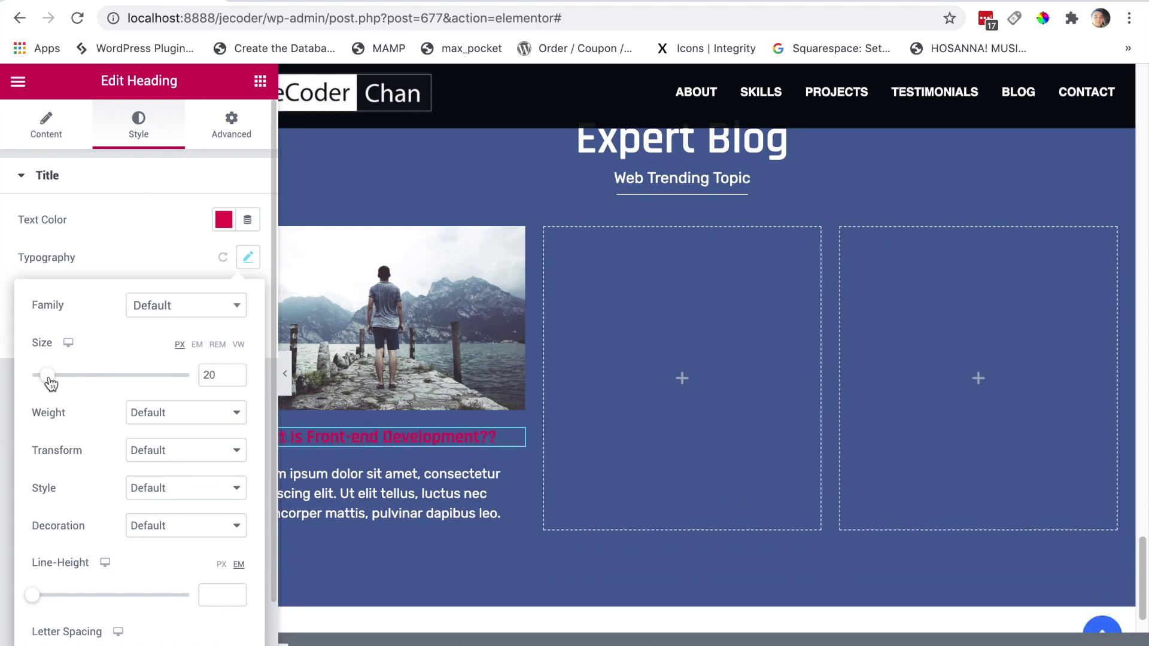
{"action": "left_click", "coordinate": [151, 257]}
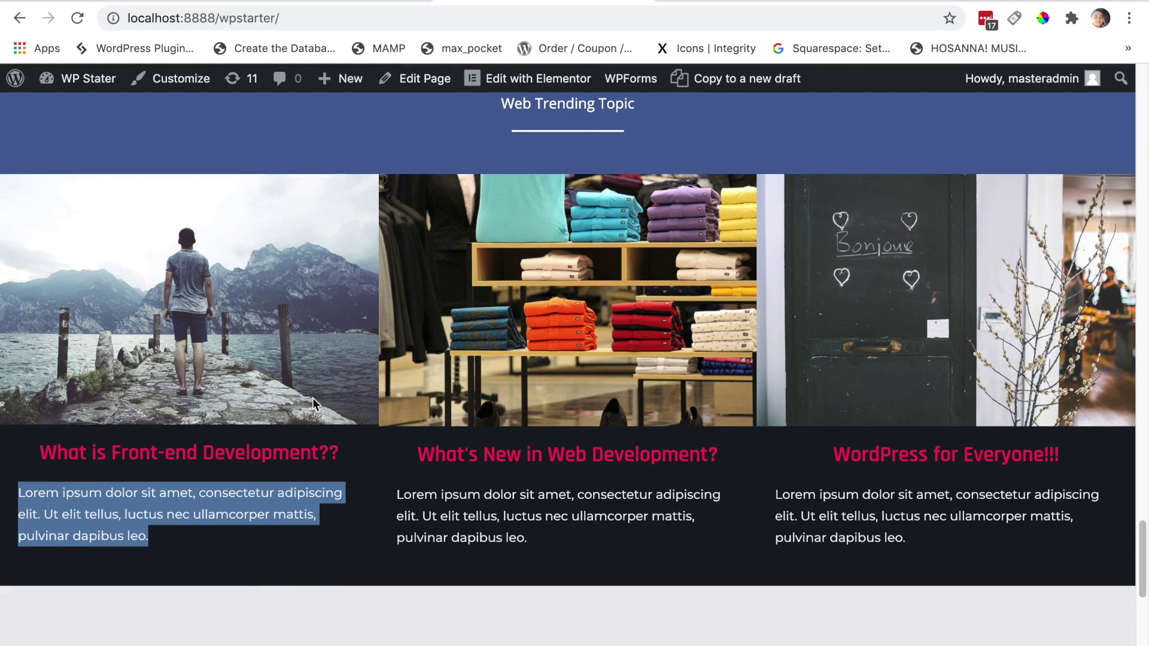
Return from the reference page to the page editor and give the first blog column a classic black (#000000) background.
{"action": "left_click", "coordinate": [318, 546]}
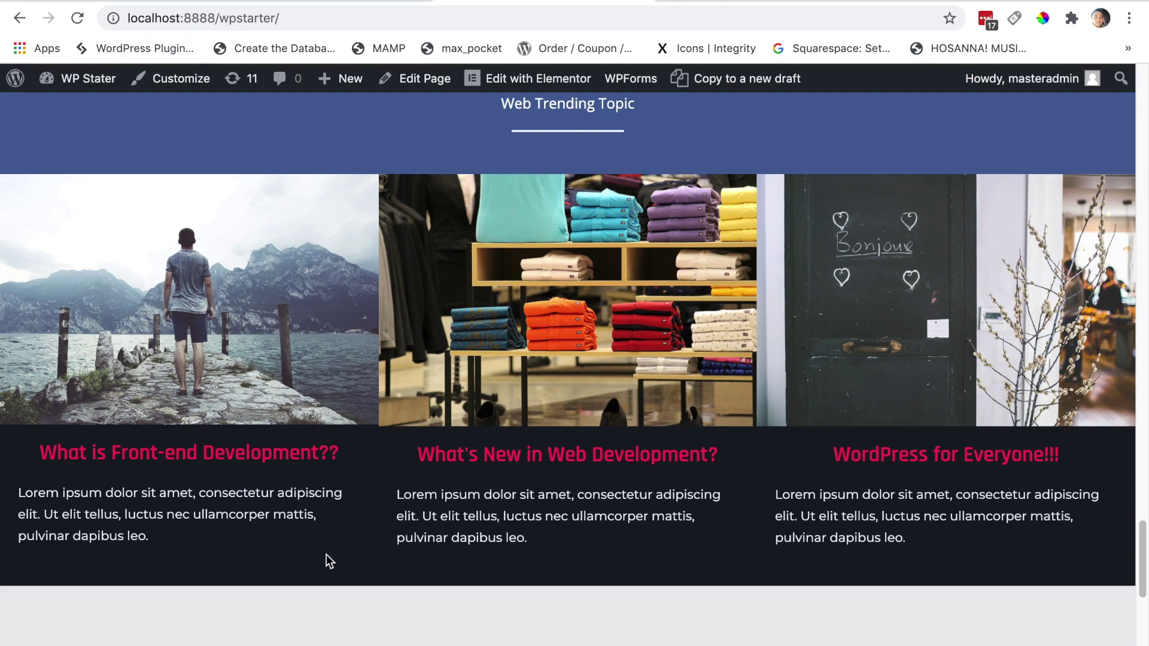
{"action": "left_click", "coordinate": [103, 3]}
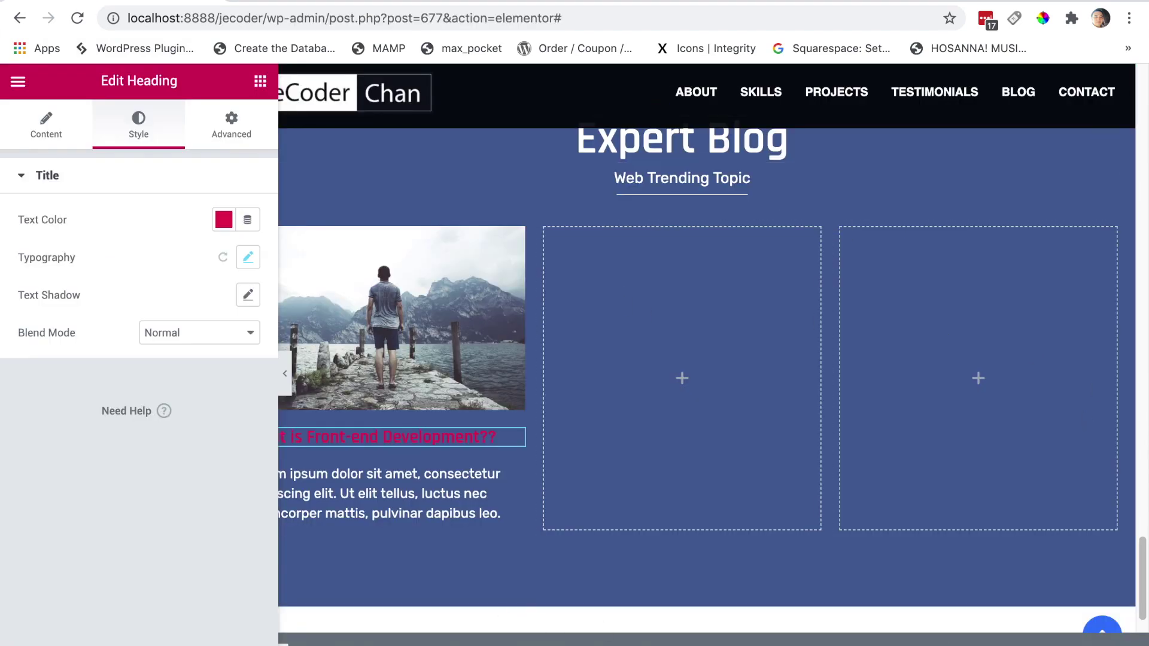
{"action": "scroll", "coordinate": [712, 359], "scroll_direction": "left", "scroll_amount": 2}
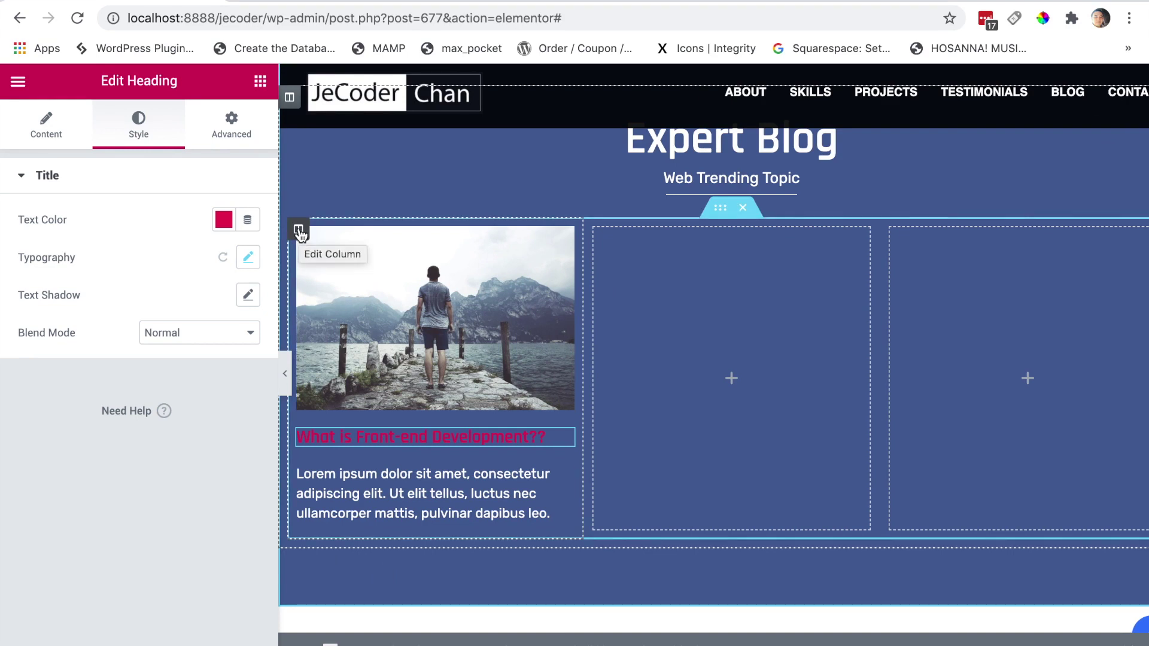
{"action": "left_click", "coordinate": [299, 231]}
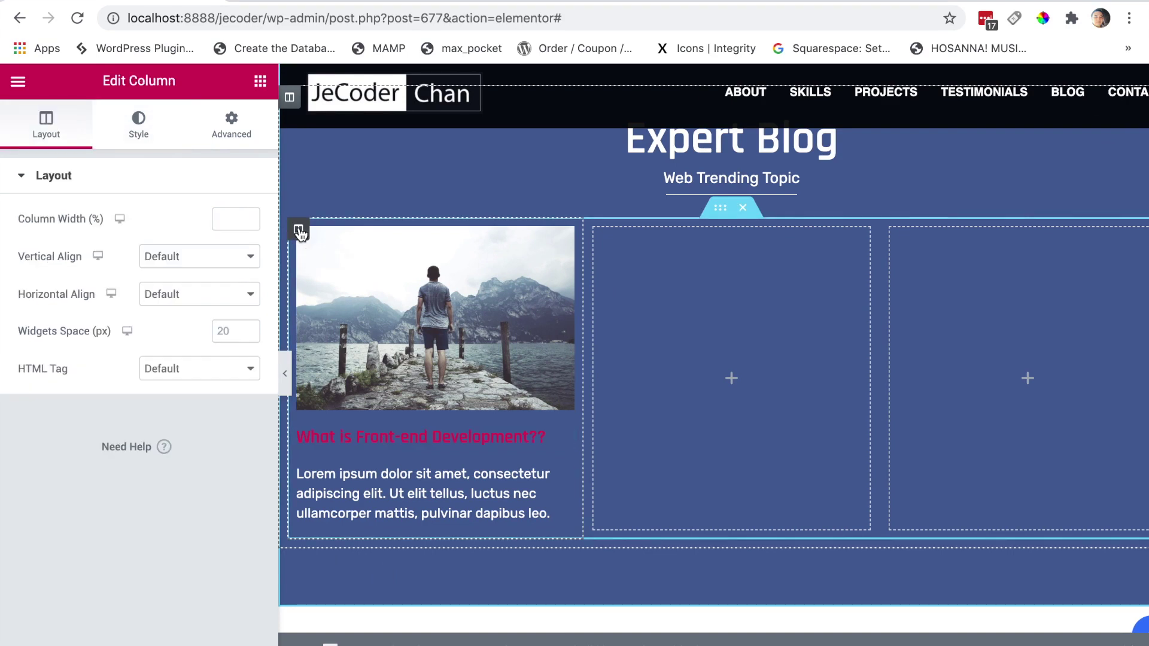
{"action": "left_click", "coordinate": [138, 120]}
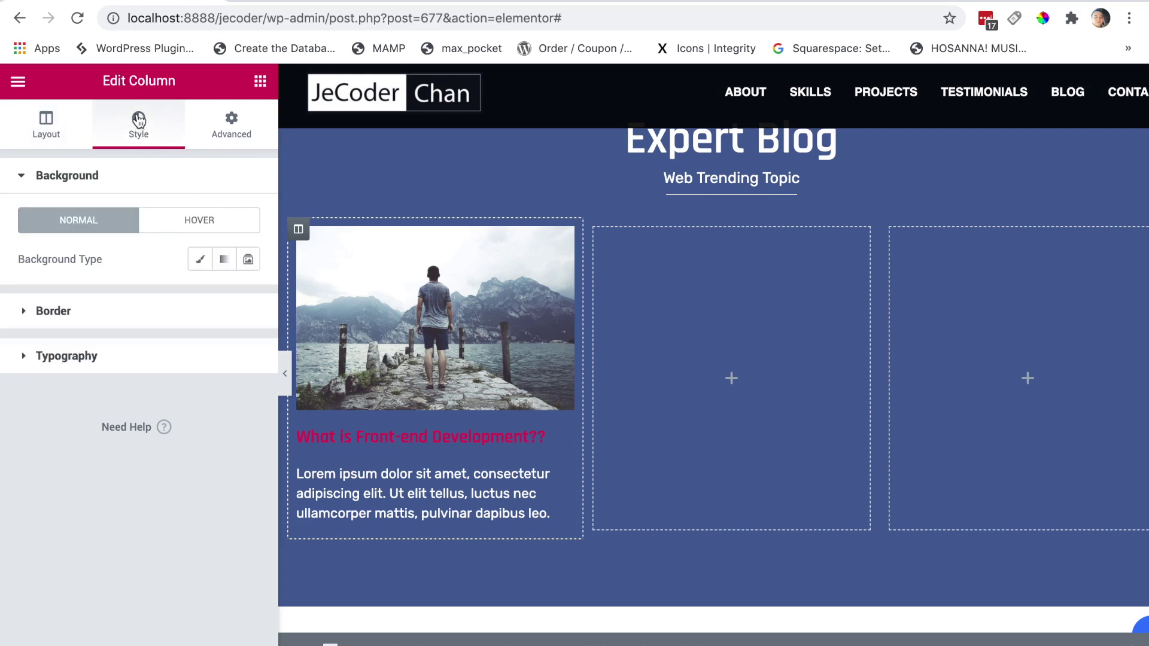
{"action": "left_click", "coordinate": [202, 263]}
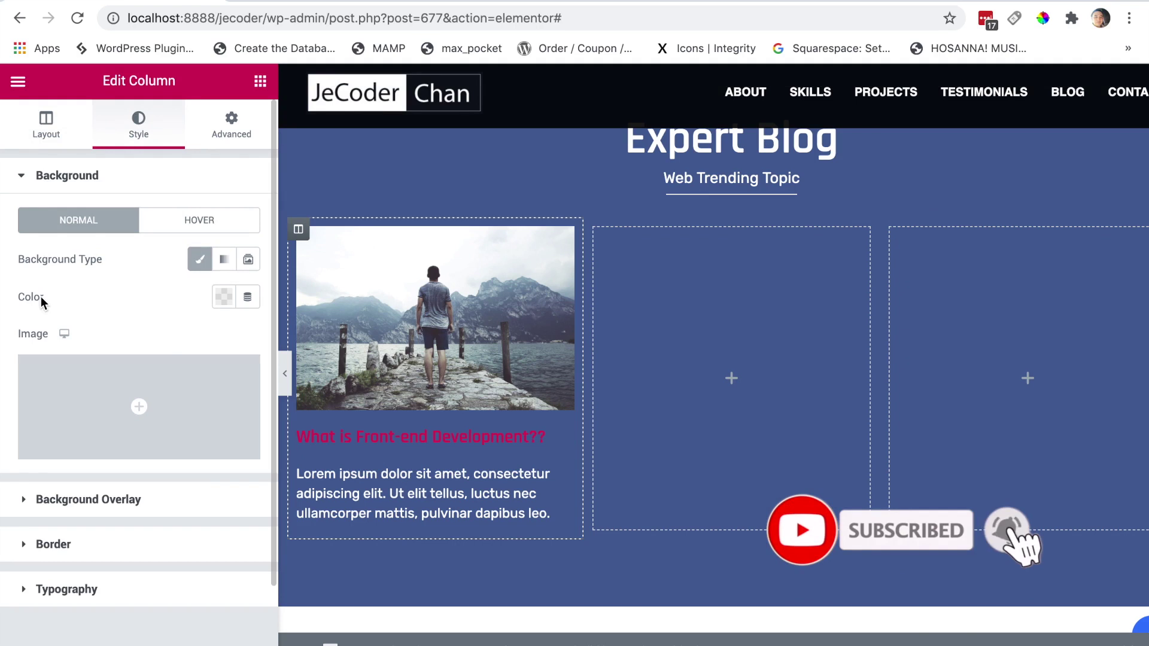
{"action": "left_click", "coordinate": [223, 298]}
{"action": "left_click", "coordinate": [279, 340]}
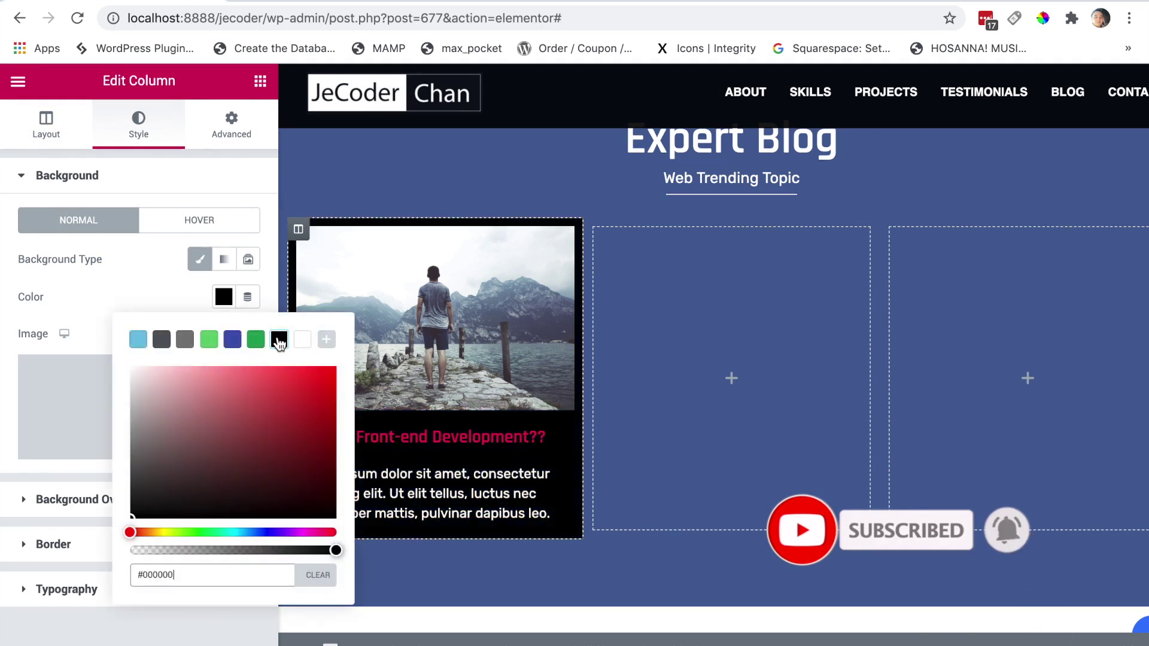
{"action": "left_click", "coordinate": [127, 284]}
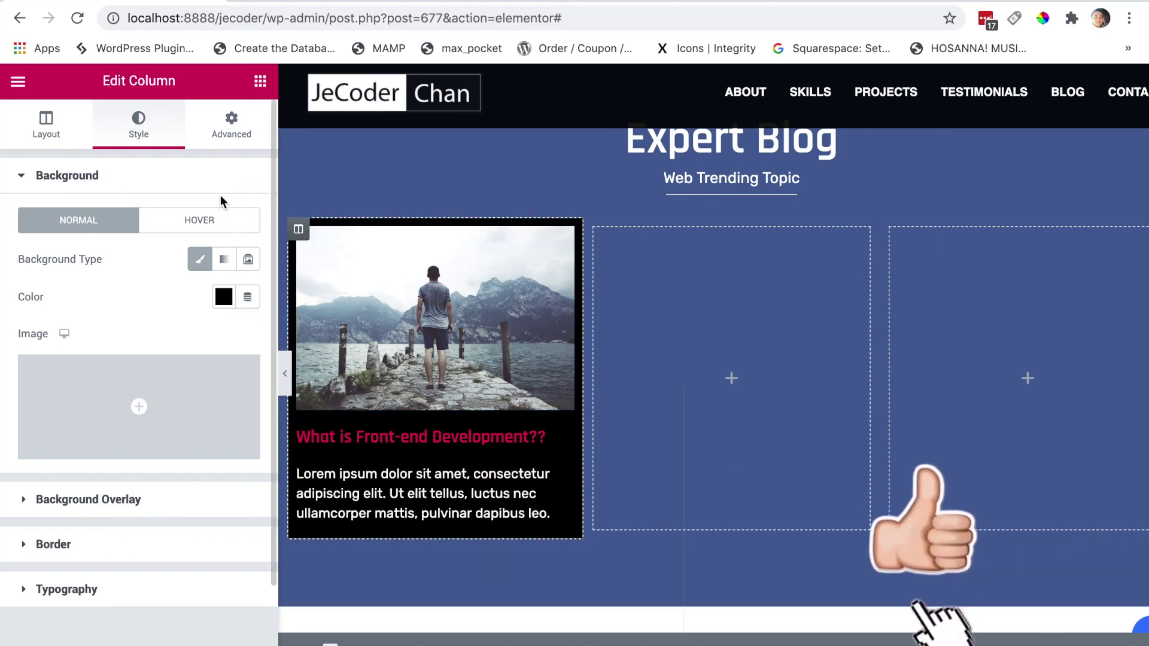
Set the first blog column's padding to 0 px on all sides and unlink its margin values.
{"action": "left_click", "coordinate": [233, 131]}
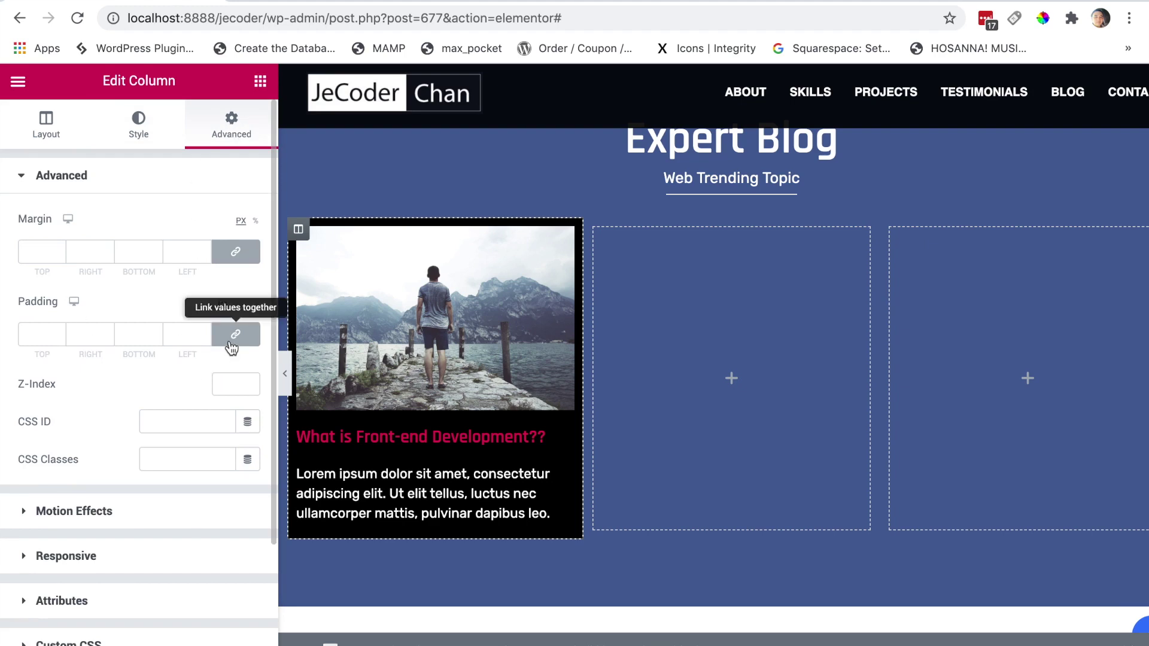
{"action": "left_click", "coordinate": [41, 335]}
{"action": "type", "text": "0"}
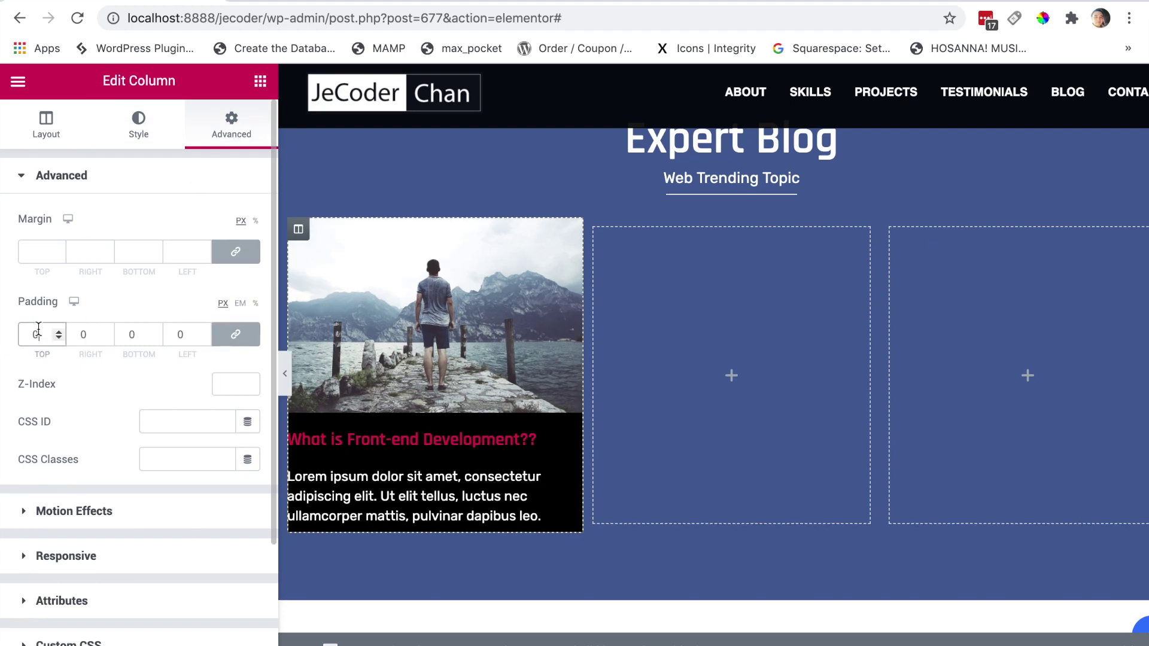
{"action": "left_click", "coordinate": [119, 305]}
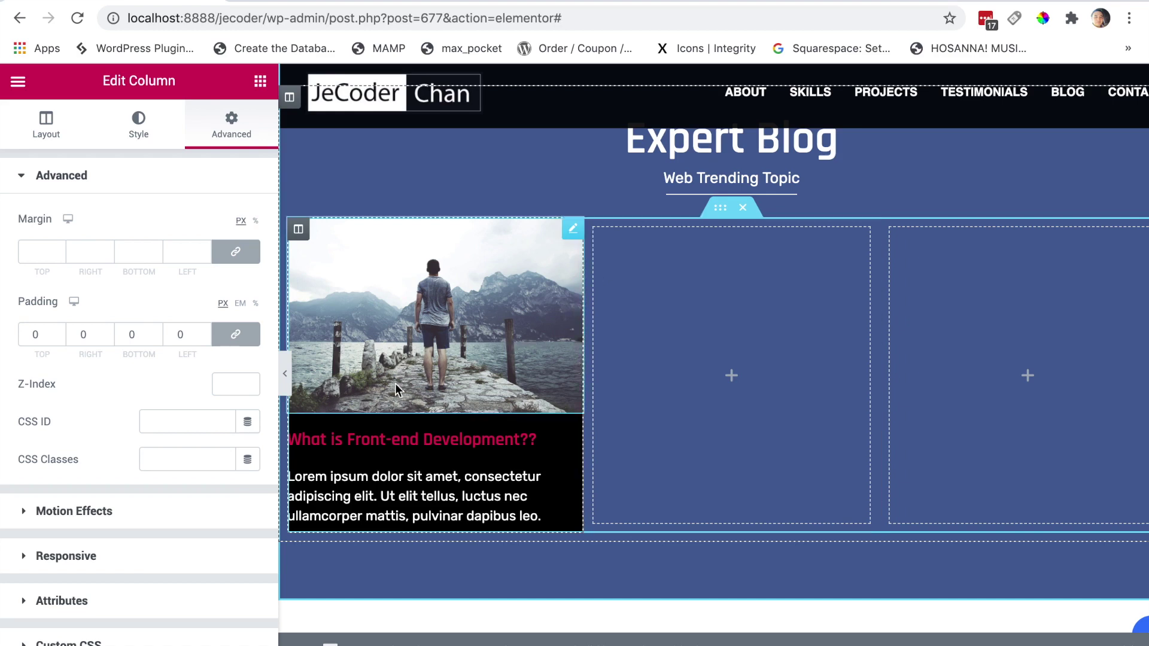
{"action": "left_click", "coordinate": [234, 255]}
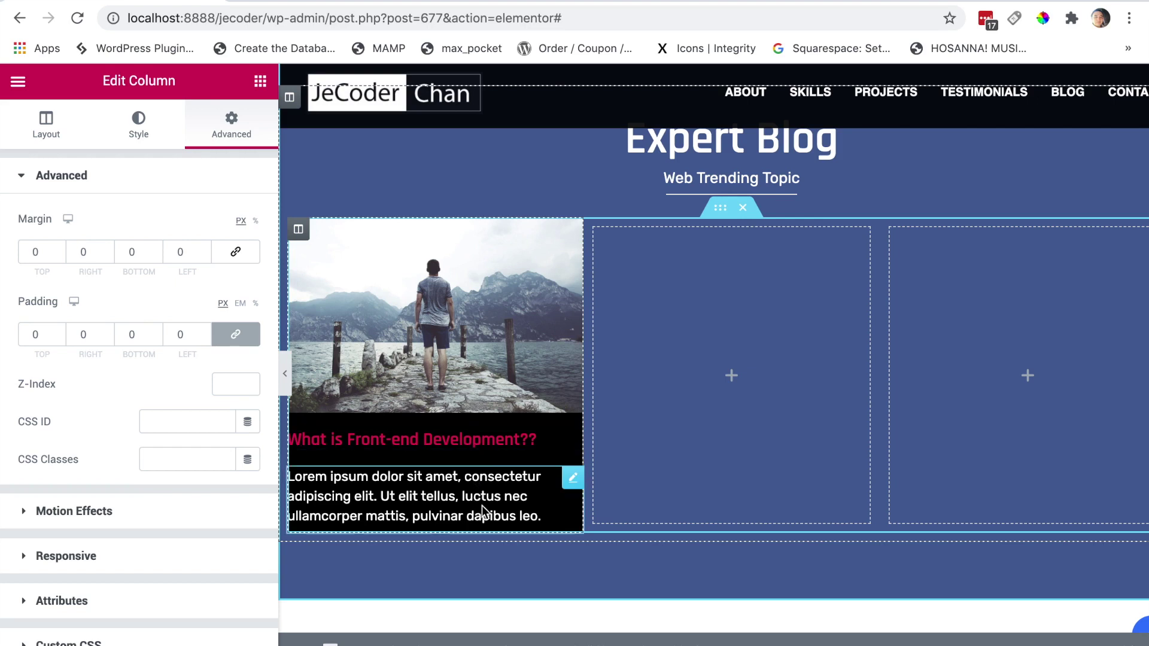
Unlink the padding values of the "What is Front-end Development??" heading and set its left padding to 15 px.
{"action": "left_click", "coordinate": [573, 444]}
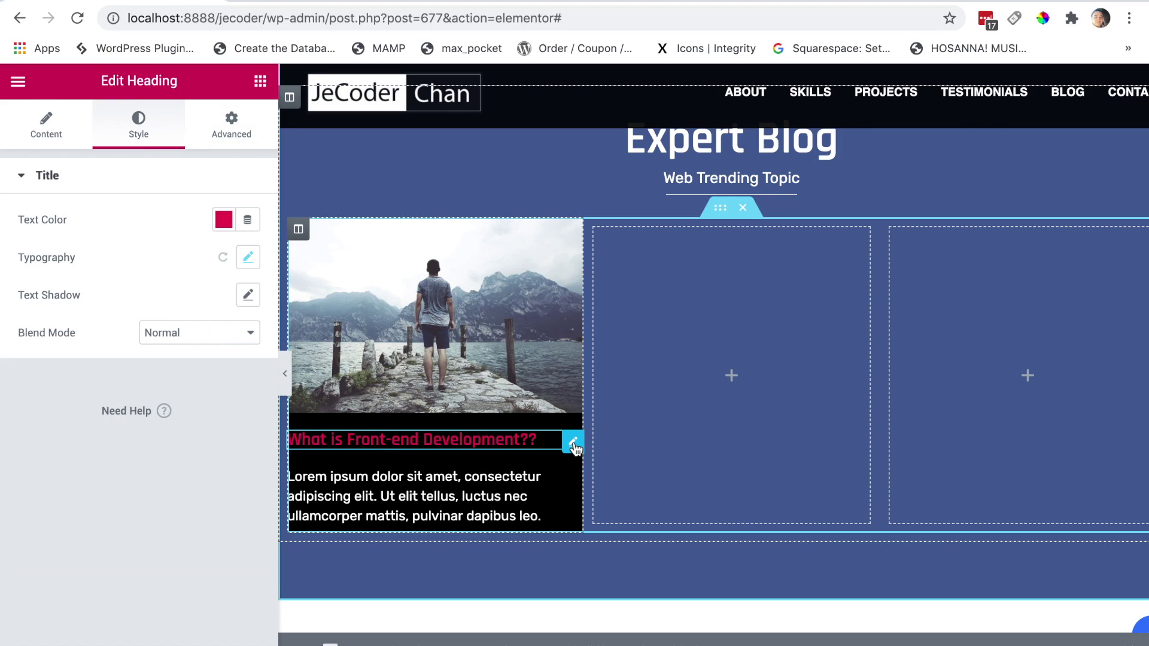
{"action": "left_click", "coordinate": [226, 119]}
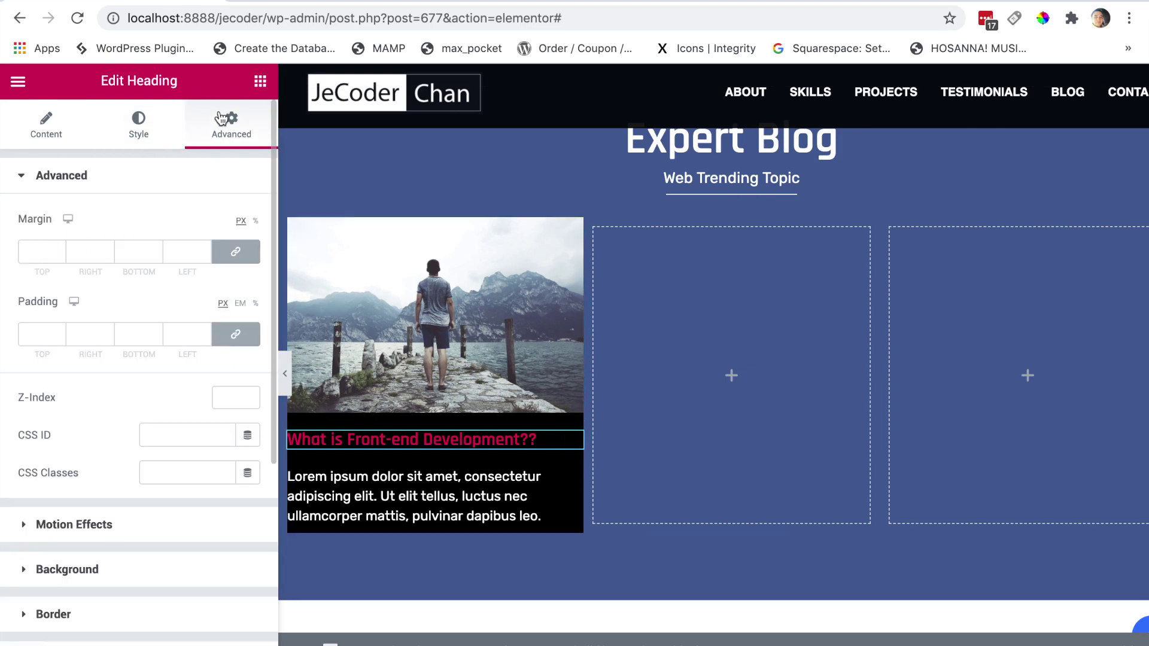
{"action": "left_click", "coordinate": [233, 335]}
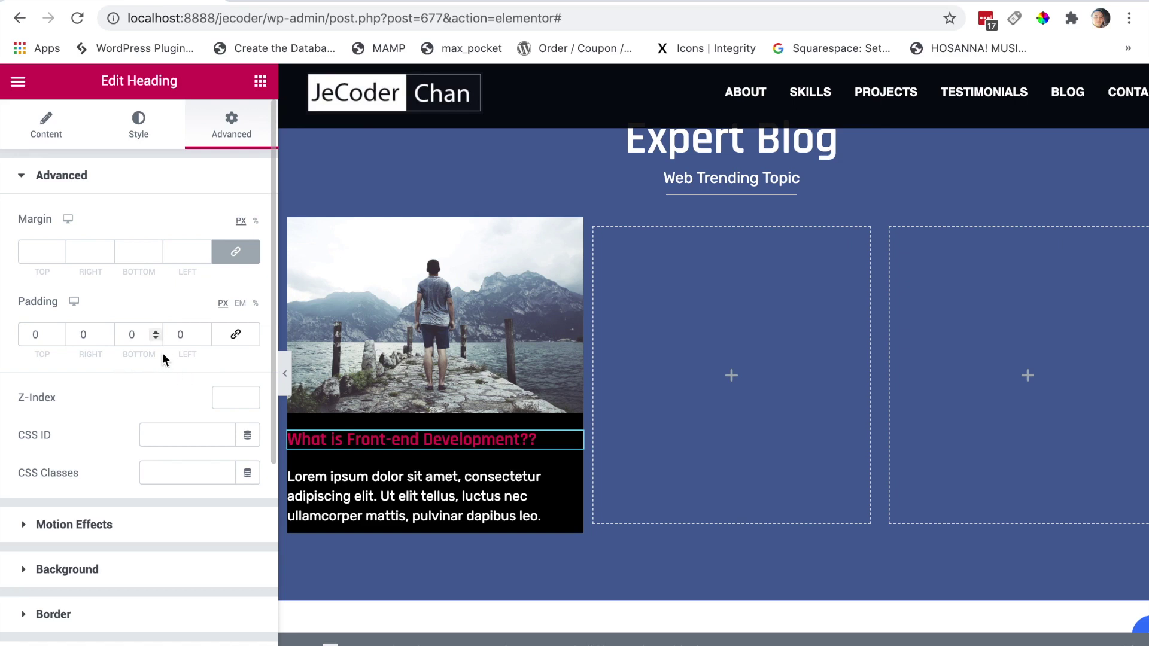
{"action": "left_click", "coordinate": [176, 333]}
{"action": "type", "text": "1"}
{"action": "key", "text": "Delete"}
{"action": "type", "text": "5"}
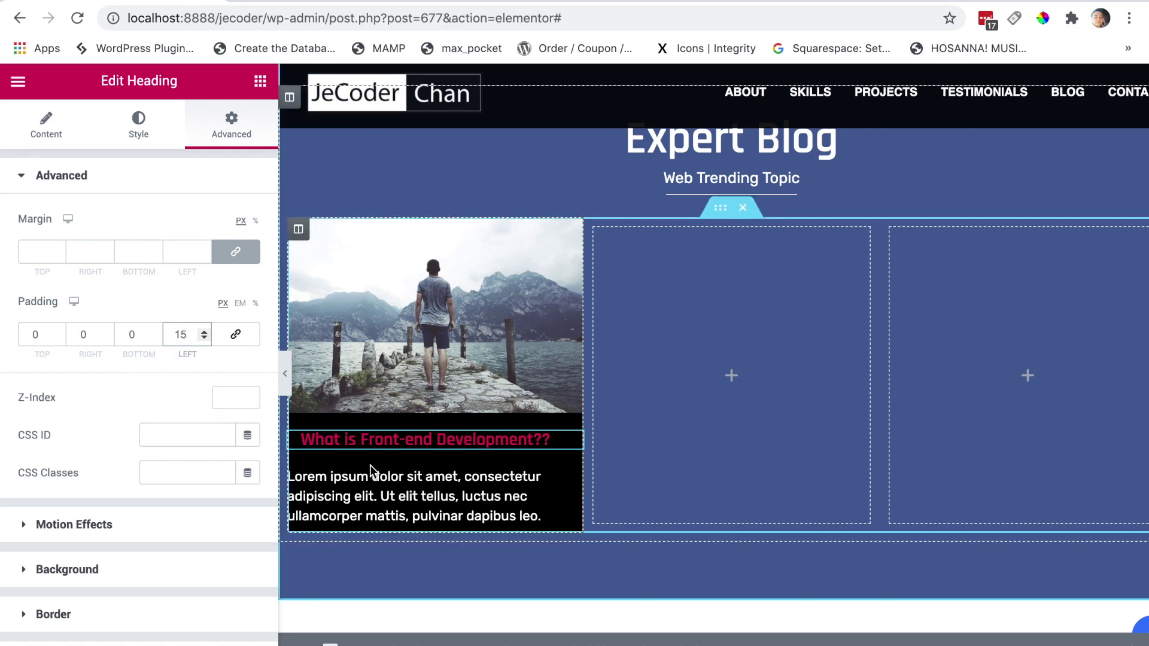
Unlink the padding values of the Lorem ipsum paragraph and set its left padding to 15 px.
{"action": "left_click", "coordinate": [573, 479]}
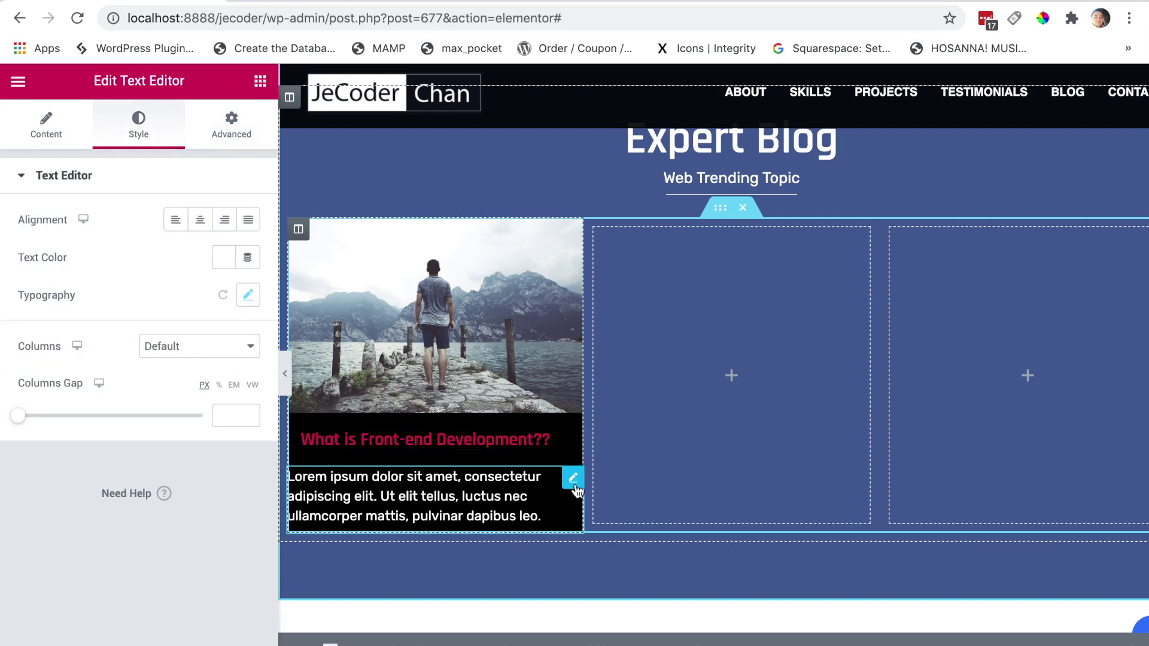
{"action": "left_click", "coordinate": [232, 128]}
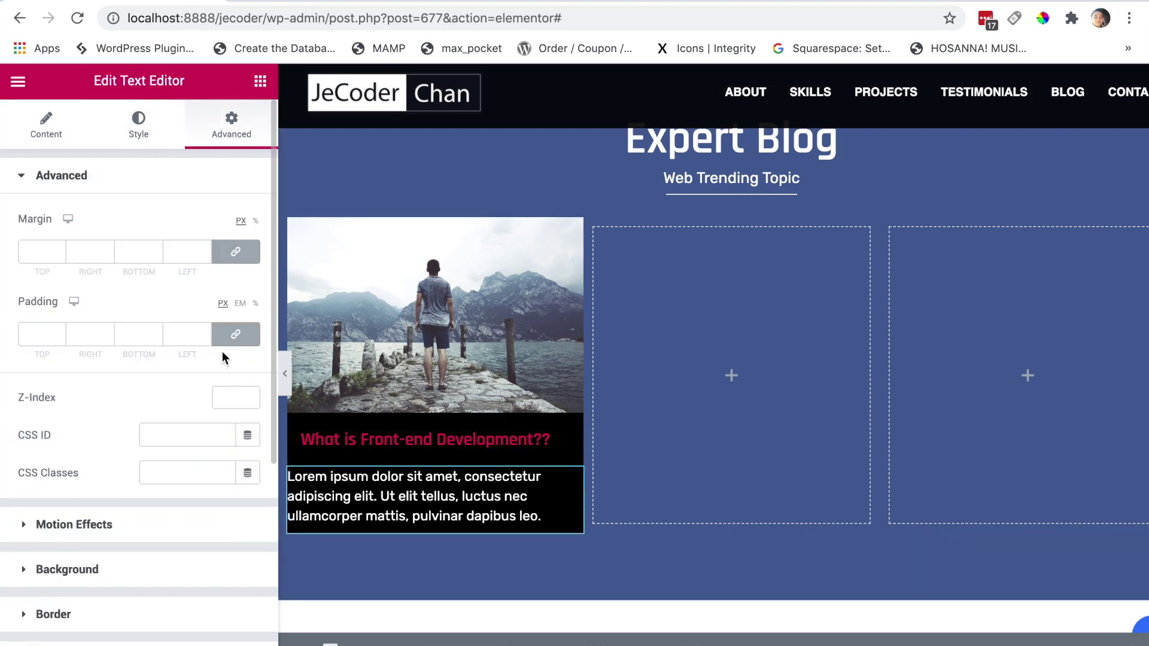
{"action": "left_click", "coordinate": [234, 334]}
{"action": "left_click", "coordinate": [181, 336]}
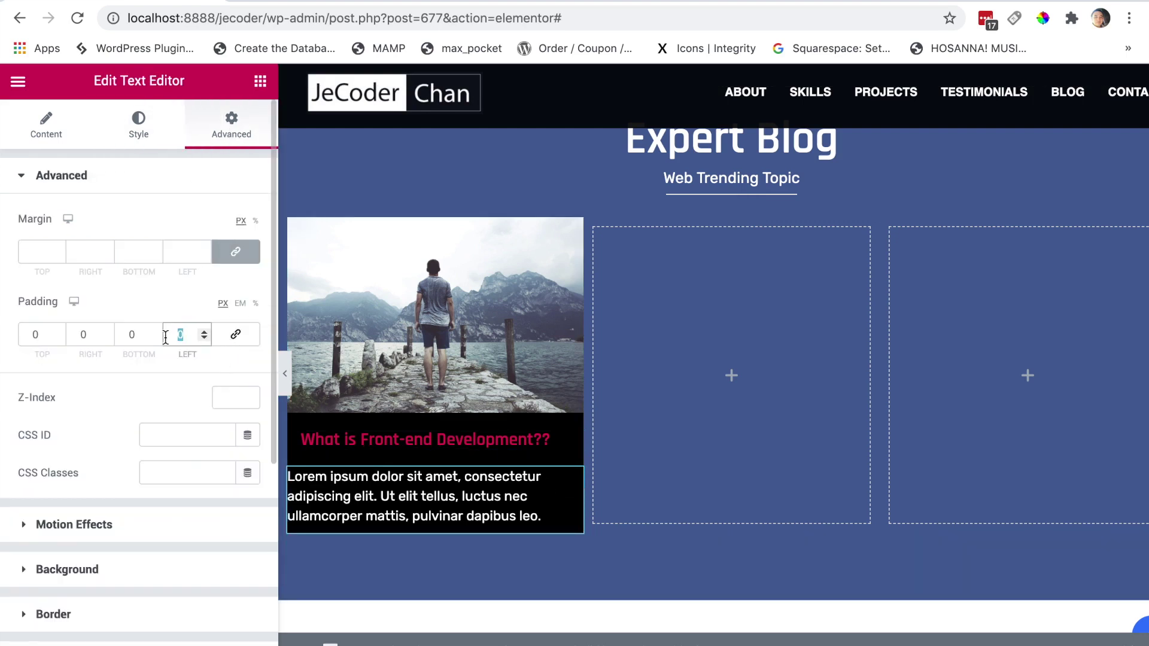
{"action": "type", "text": "15"}
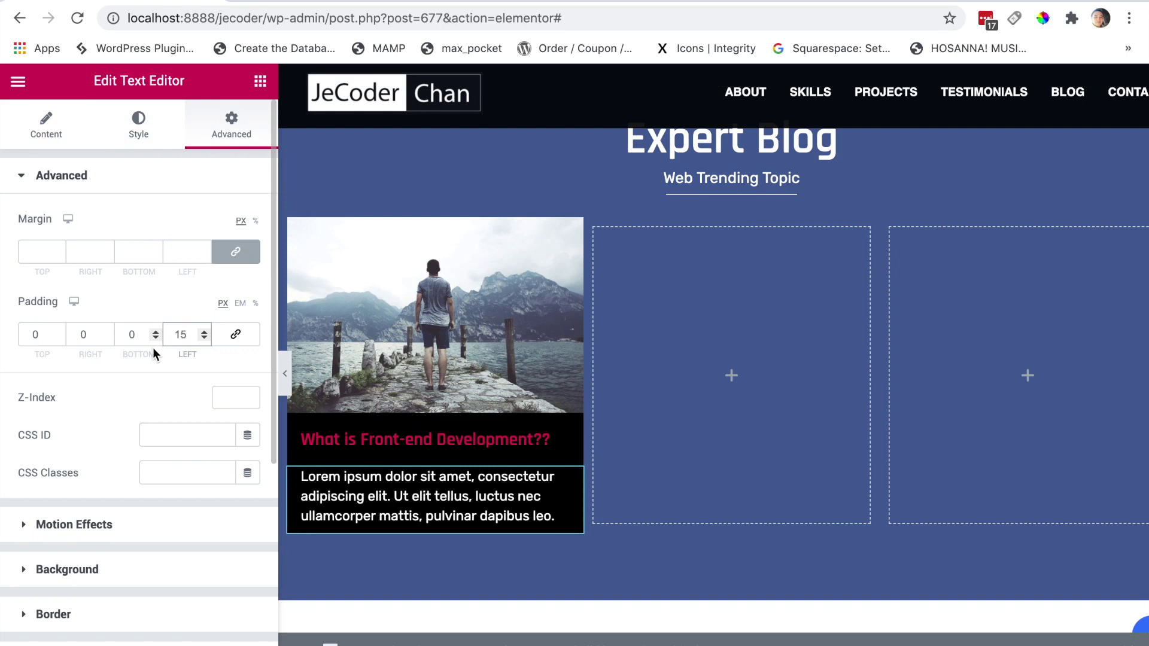
{"action": "double_click", "coordinate": [84, 336]}
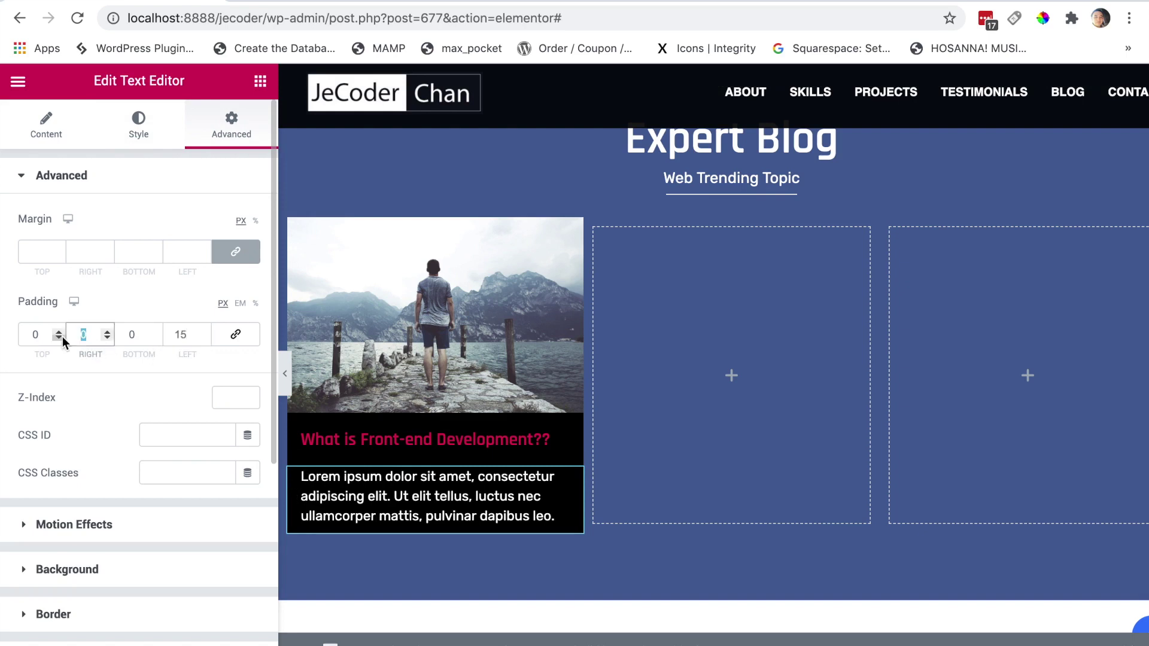
Set the right padding of the "What is Front-end Development??" heading to 15 px.
{"action": "left_click", "coordinate": [538, 440]}
{"action": "double_click", "coordinate": [86, 334]}
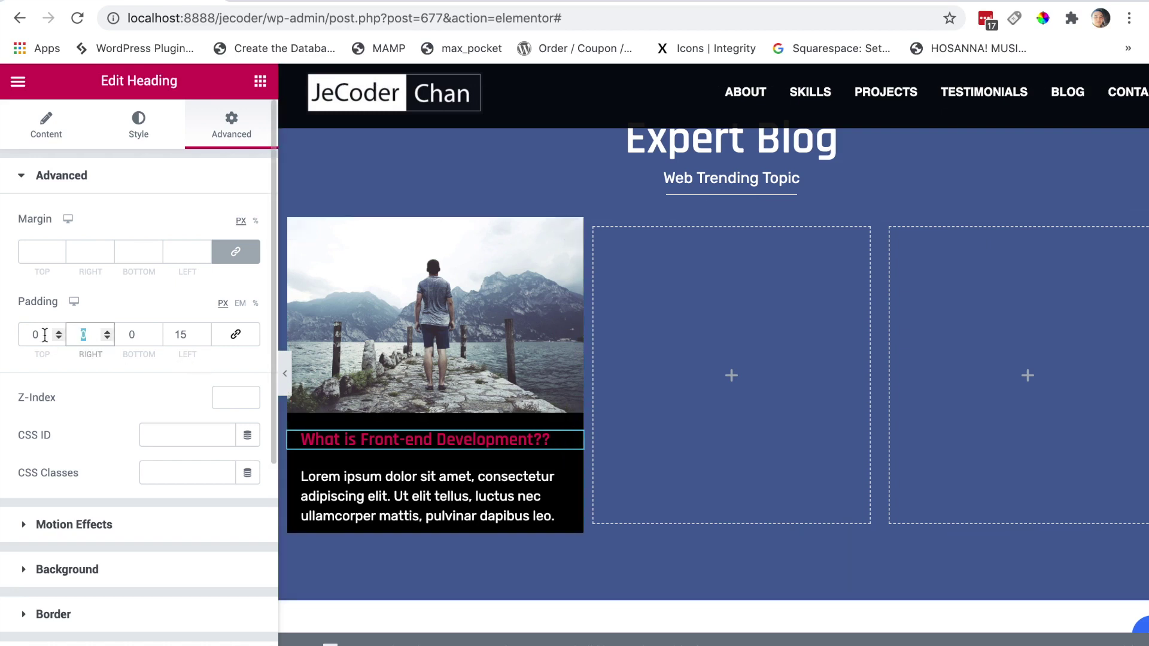
{"action": "type", "text": "15"}
{"action": "left_click", "coordinate": [122, 304]}
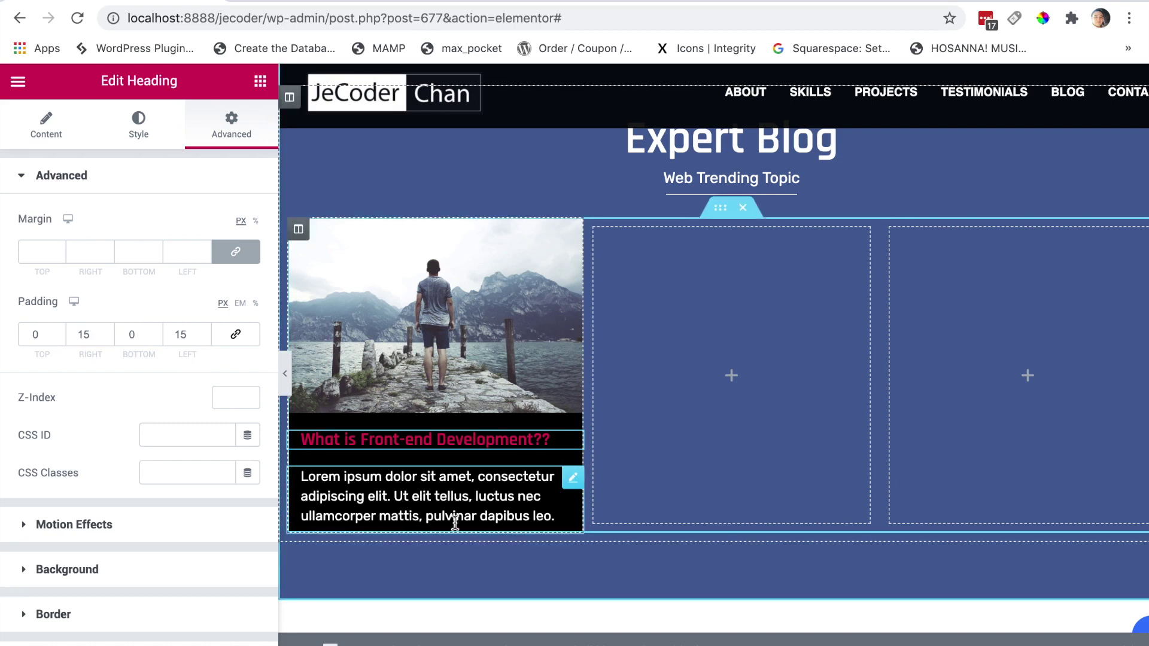
Unlink the padding values of the first blog column and set its bottom padding to 35 px.
{"action": "left_click", "coordinate": [298, 231]}
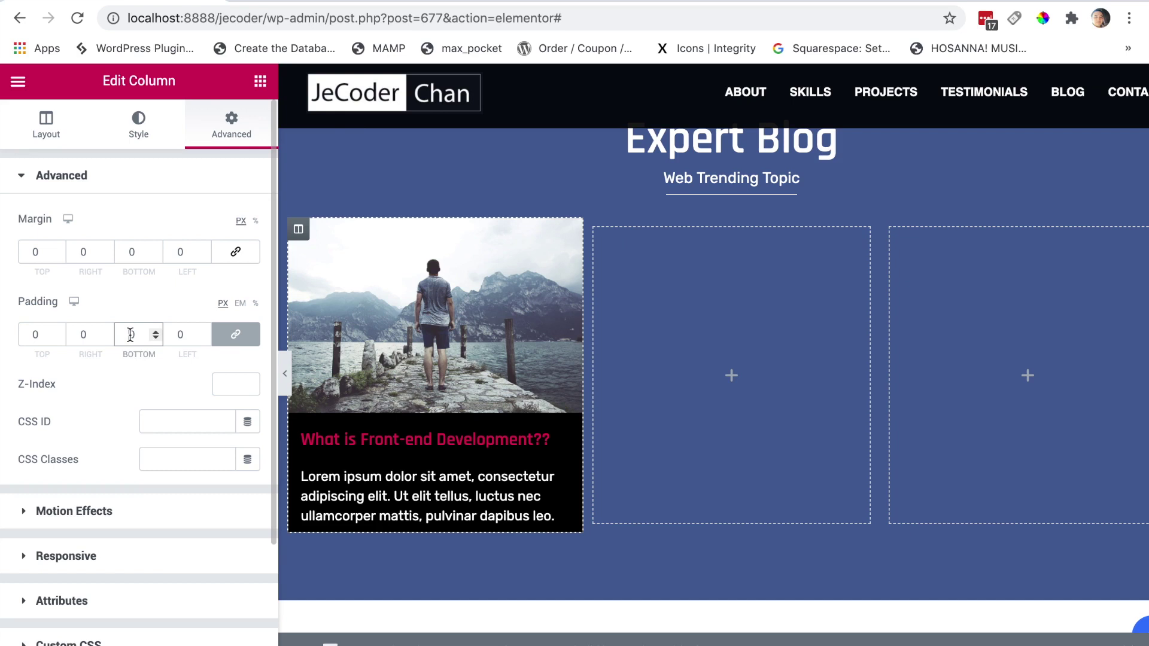
{"action": "type", "text": "35"}
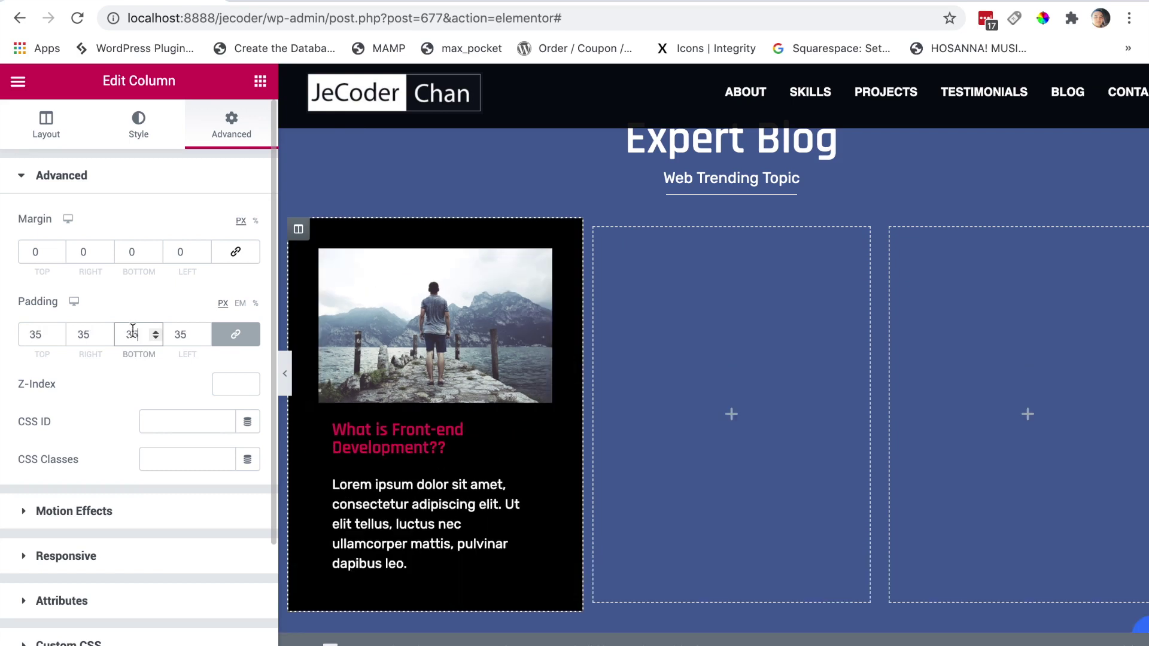
{"action": "left_click", "coordinate": [236, 334]}
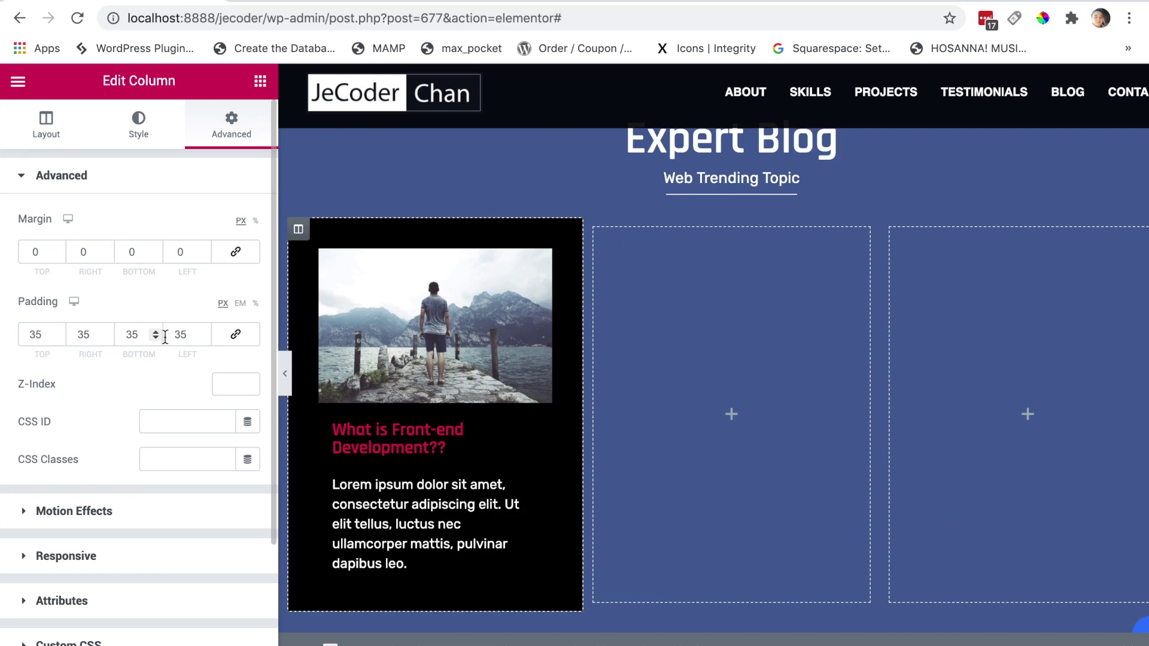
{"action": "left_click", "coordinate": [235, 334]}
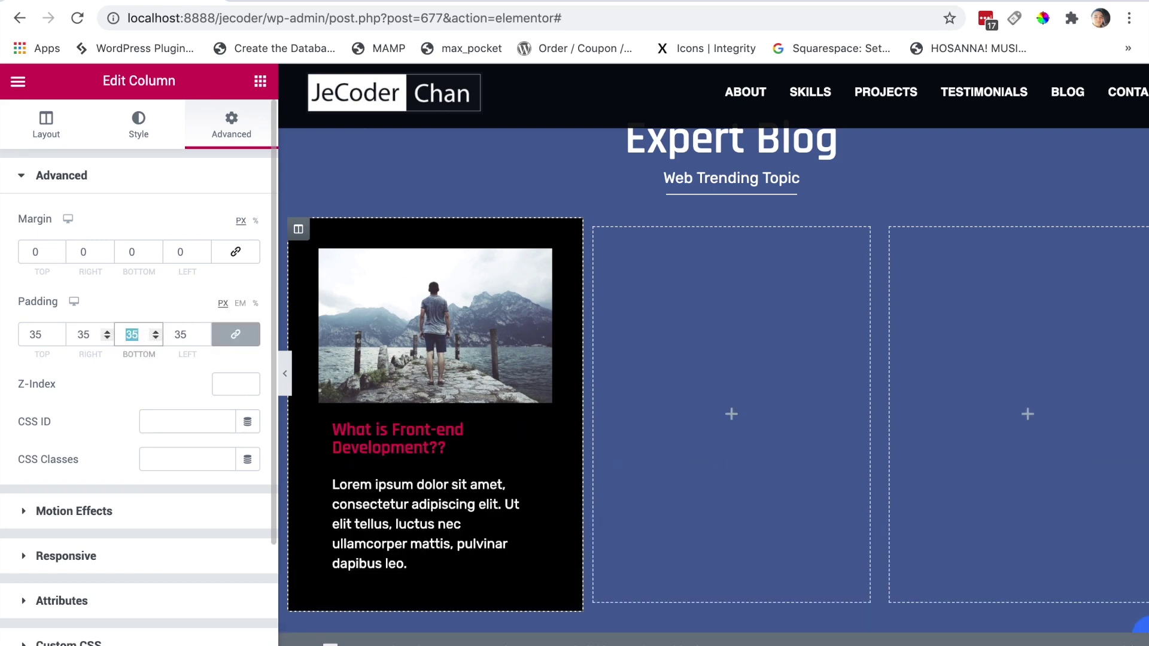
{"action": "type", "text": "0"}
{"action": "left_click", "coordinate": [235, 334]}
{"action": "double_click", "coordinate": [143, 334]}
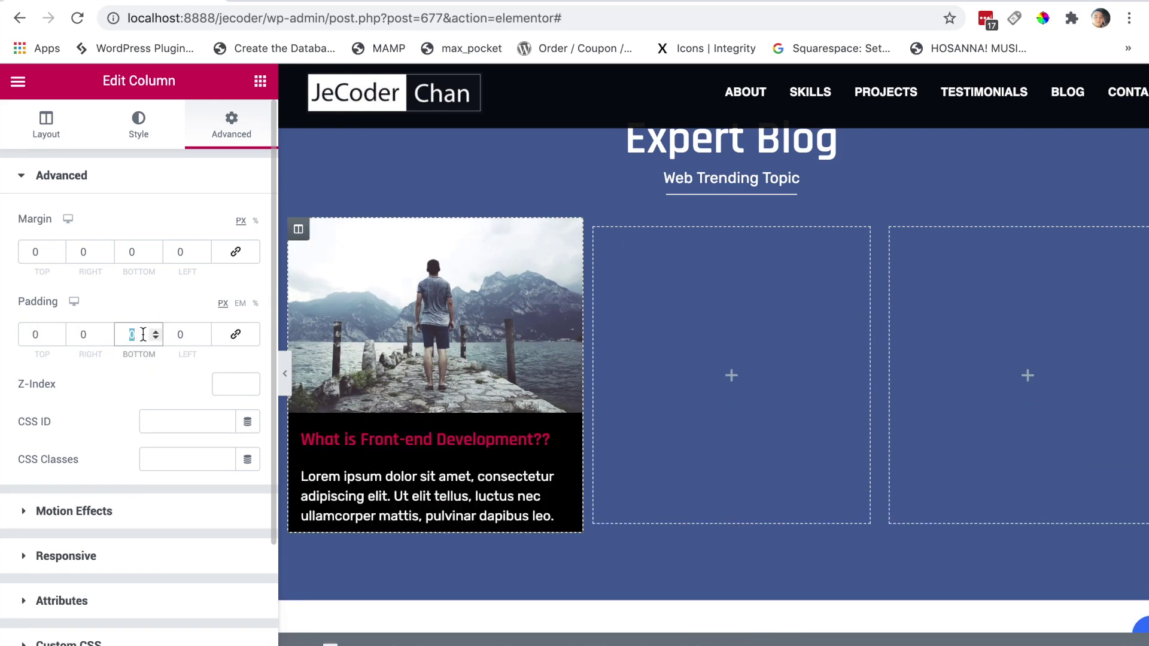
{"action": "type", "text": "35"}
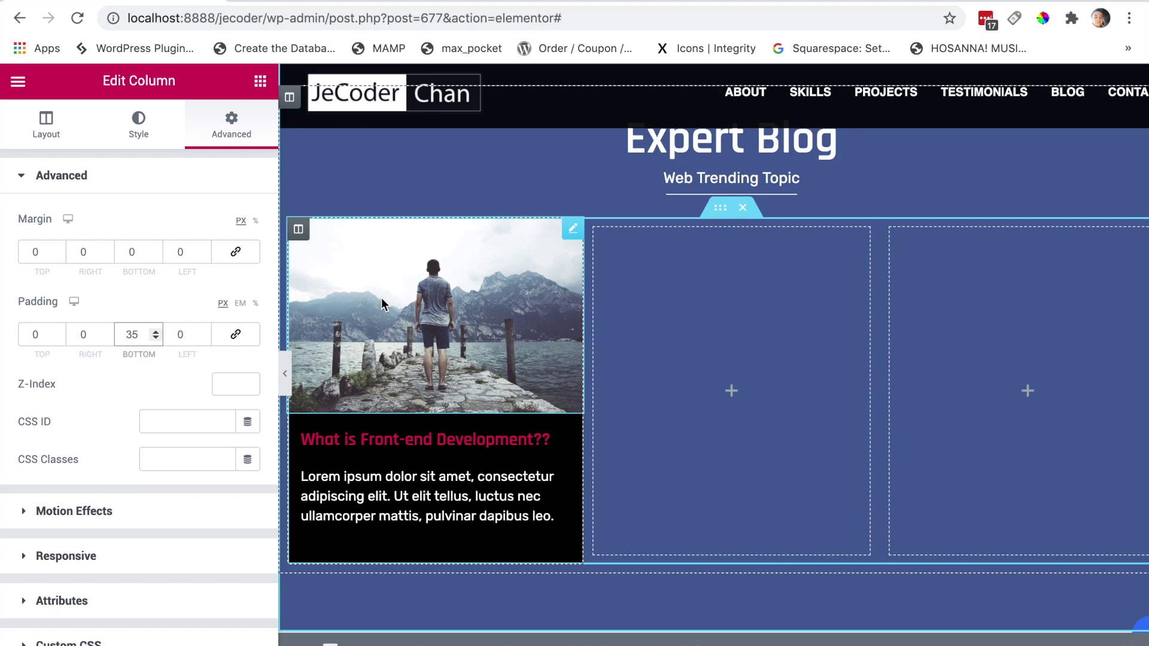
Duplicate the finished first blog column twice to make three matching cards.
{"action": "right_click", "coordinate": [301, 232]}
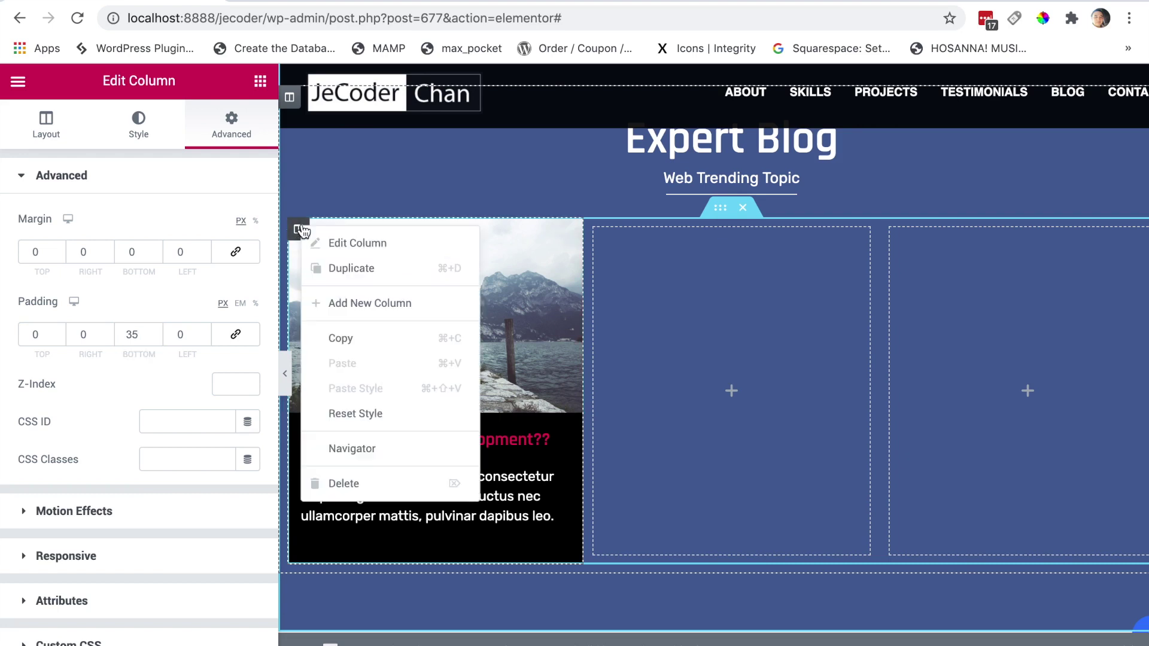
{"action": "left_click", "coordinate": [350, 264]}
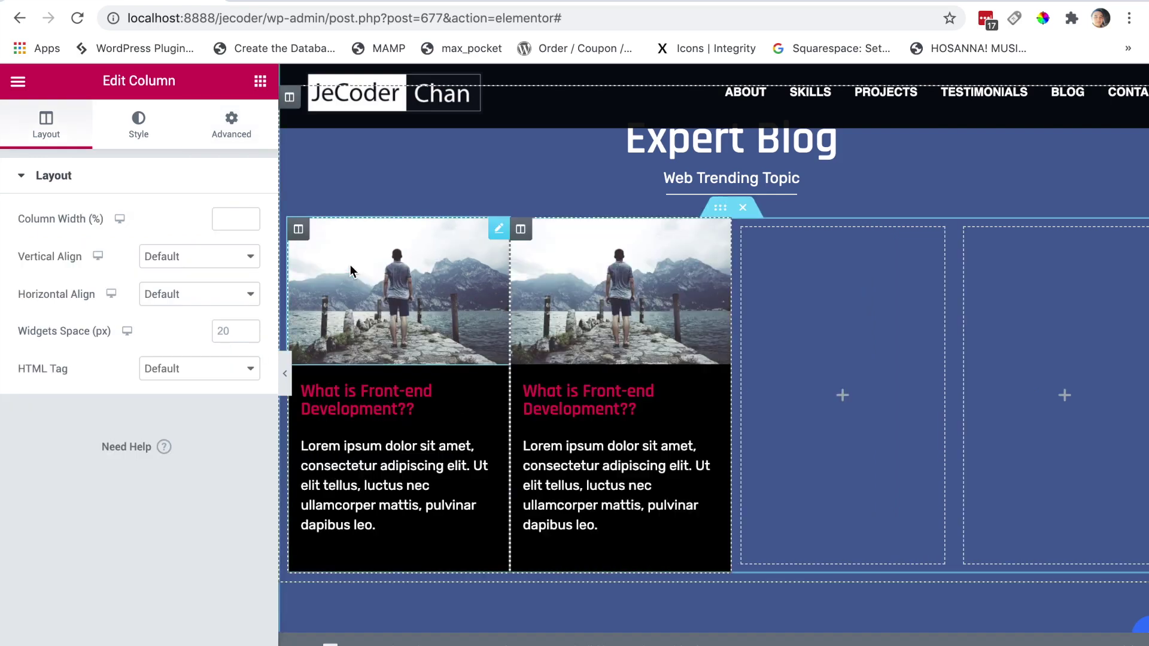
{"action": "right_click", "coordinate": [301, 232]}
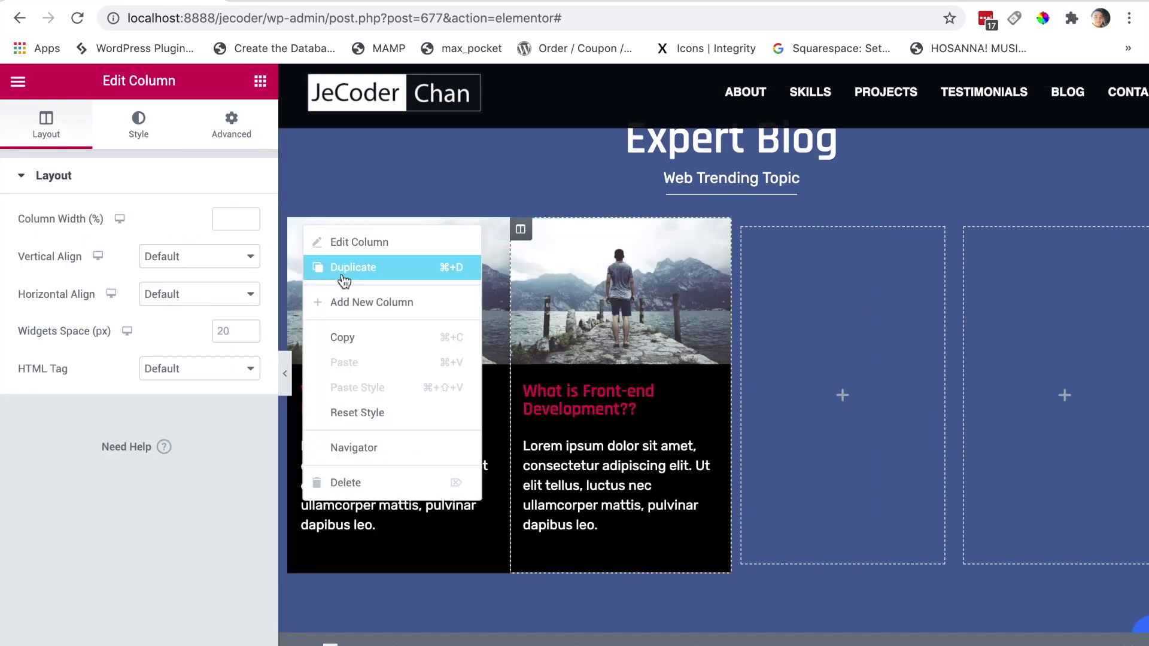
{"action": "left_click", "coordinate": [350, 269]}
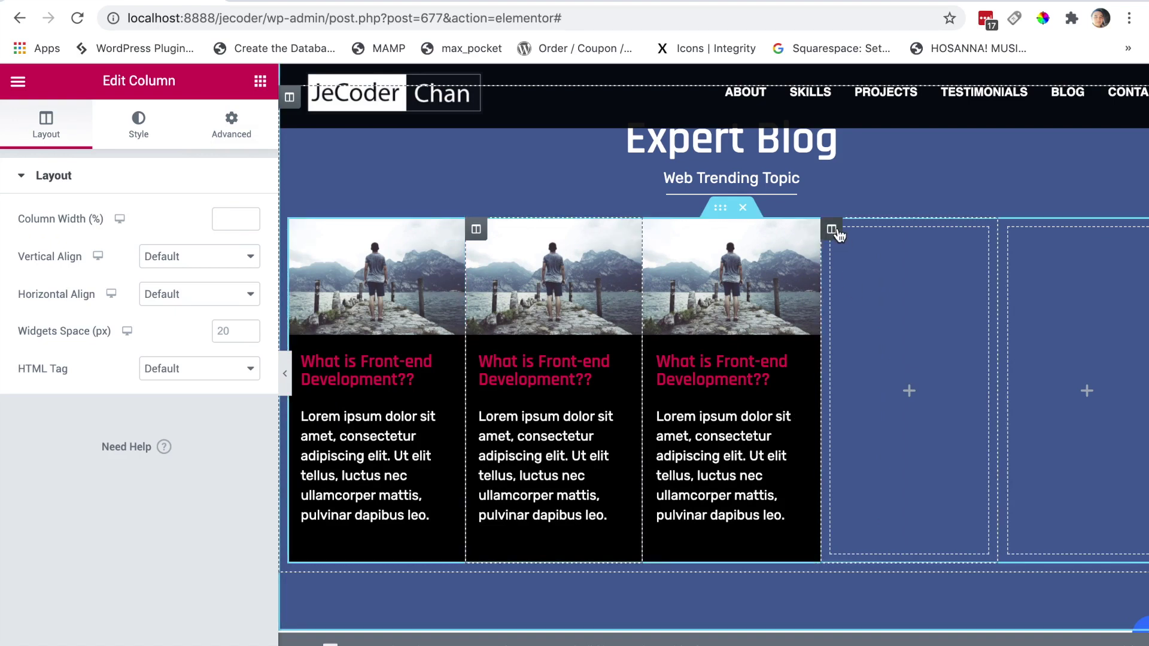
Delete the two empty columns beside the three blog cards.
{"action": "right_click", "coordinate": [831, 229]}
{"action": "left_click", "coordinate": [865, 271]}
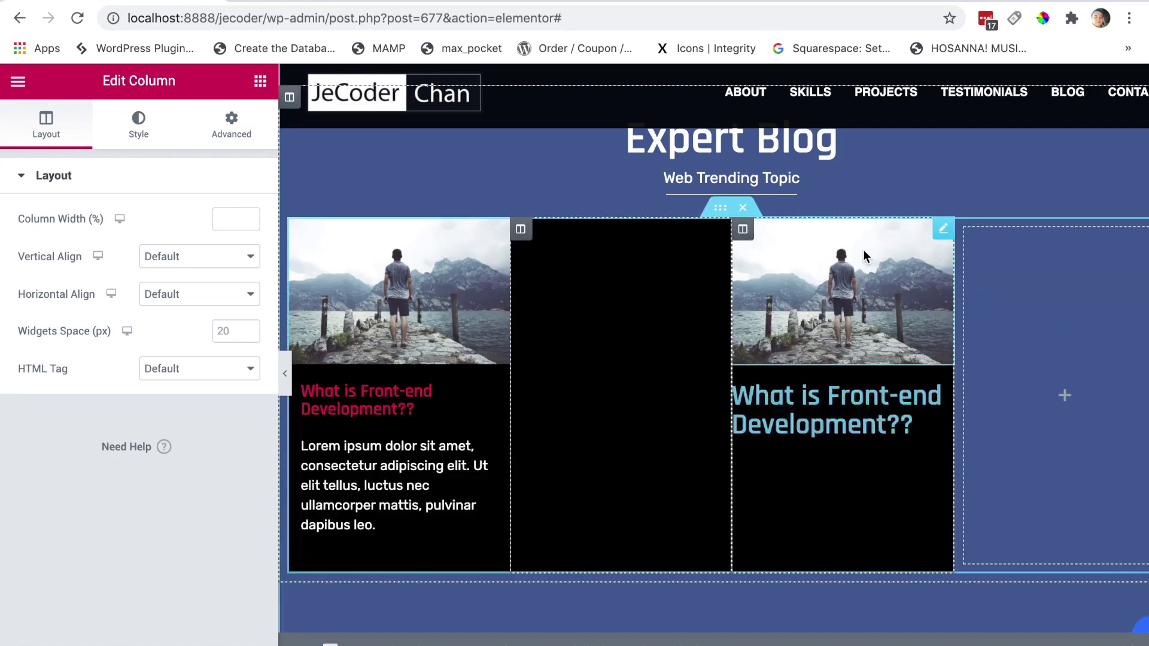
{"action": "right_click", "coordinate": [963, 226]}
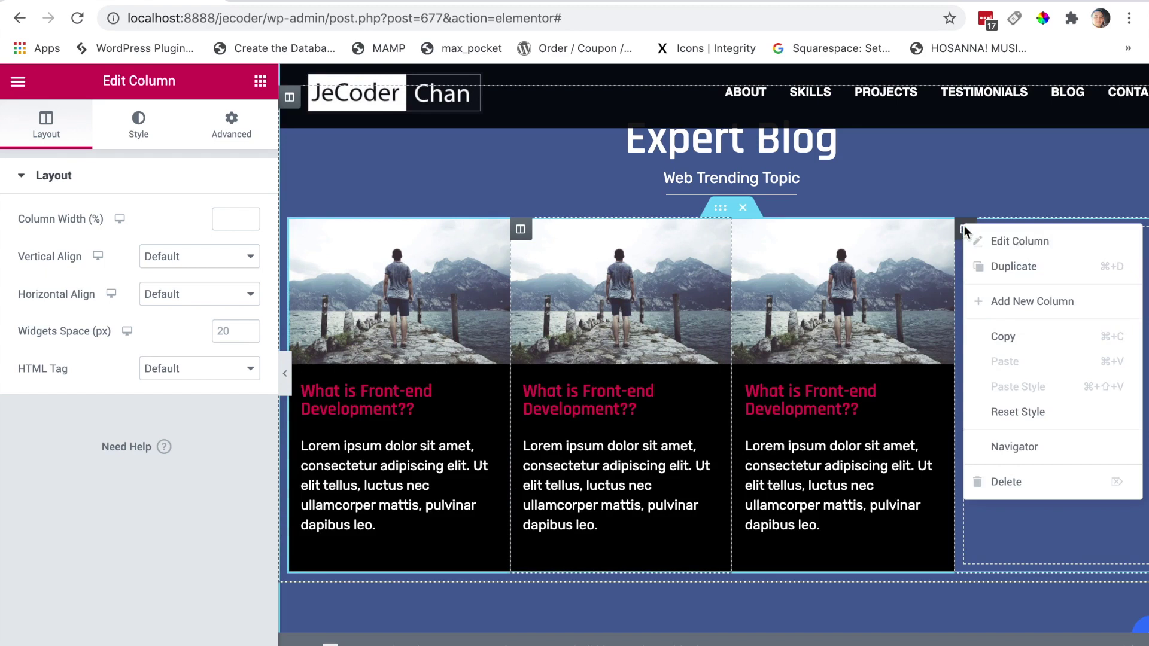
{"action": "left_click", "coordinate": [1042, 486]}
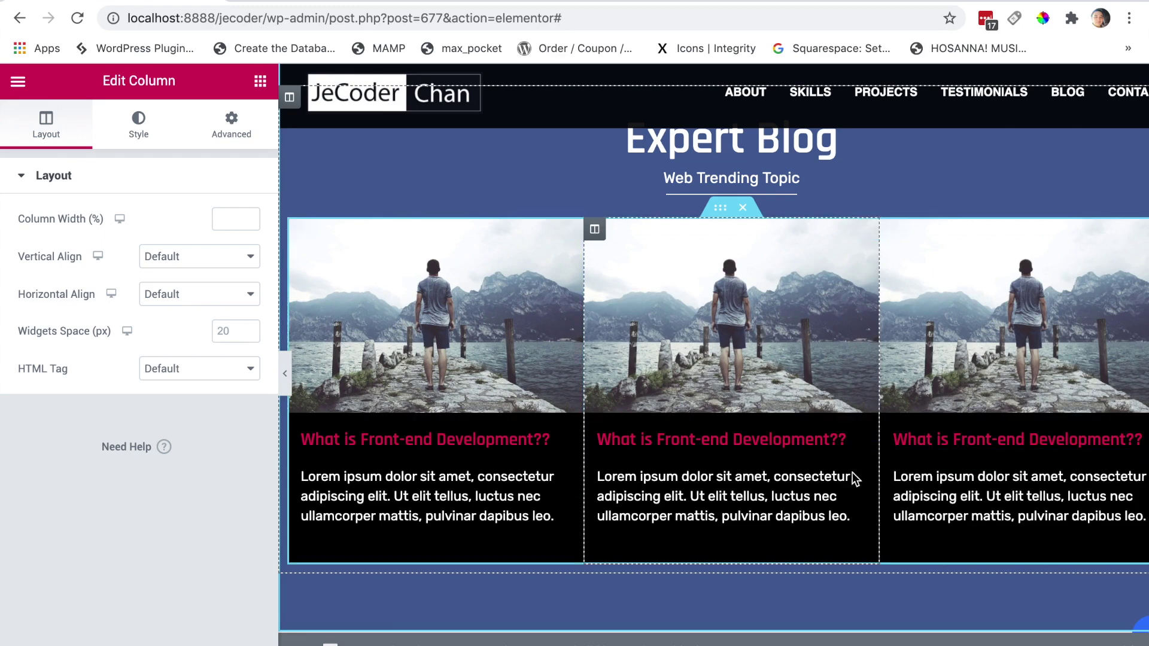
Replace the second blog card's image with blog-img2.jpg from the media library.
{"action": "left_click", "coordinate": [756, 308]}
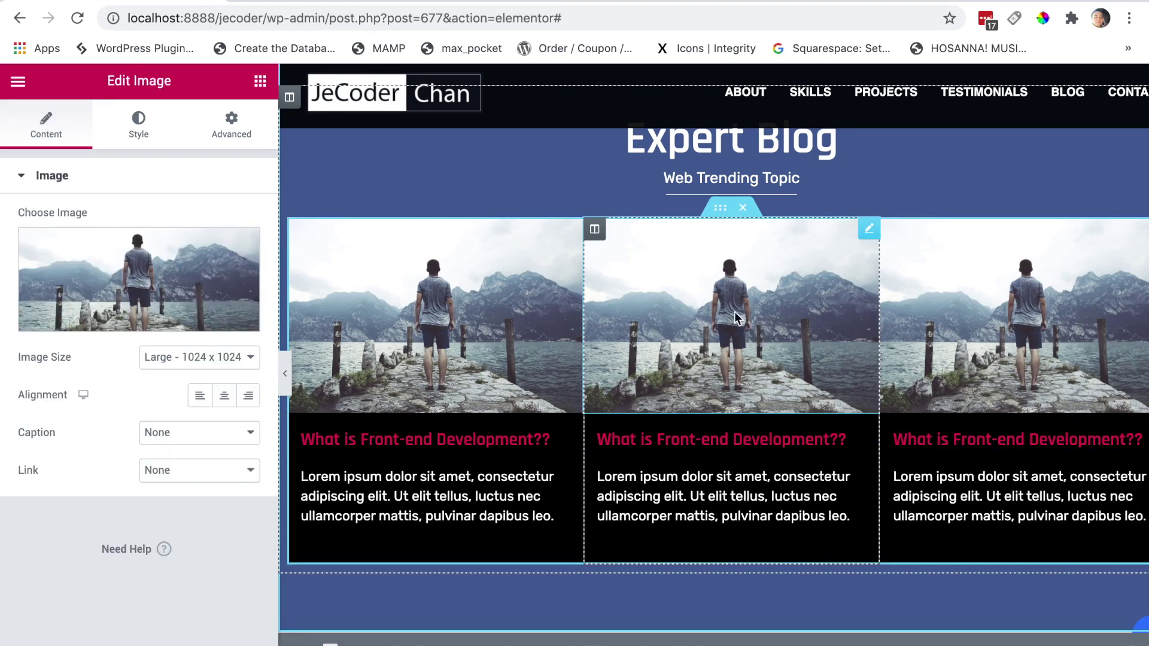
{"action": "left_click", "coordinate": [148, 275]}
{"action": "mouse_move", "coordinate": [843, 295]}
{"action": "left_mouse_down"}
{"action": "mouse_move", "coordinate": [847, 332]}
{"action": "mouse_move", "coordinate": [853, 291]}
{"action": "left_mouse_up"}
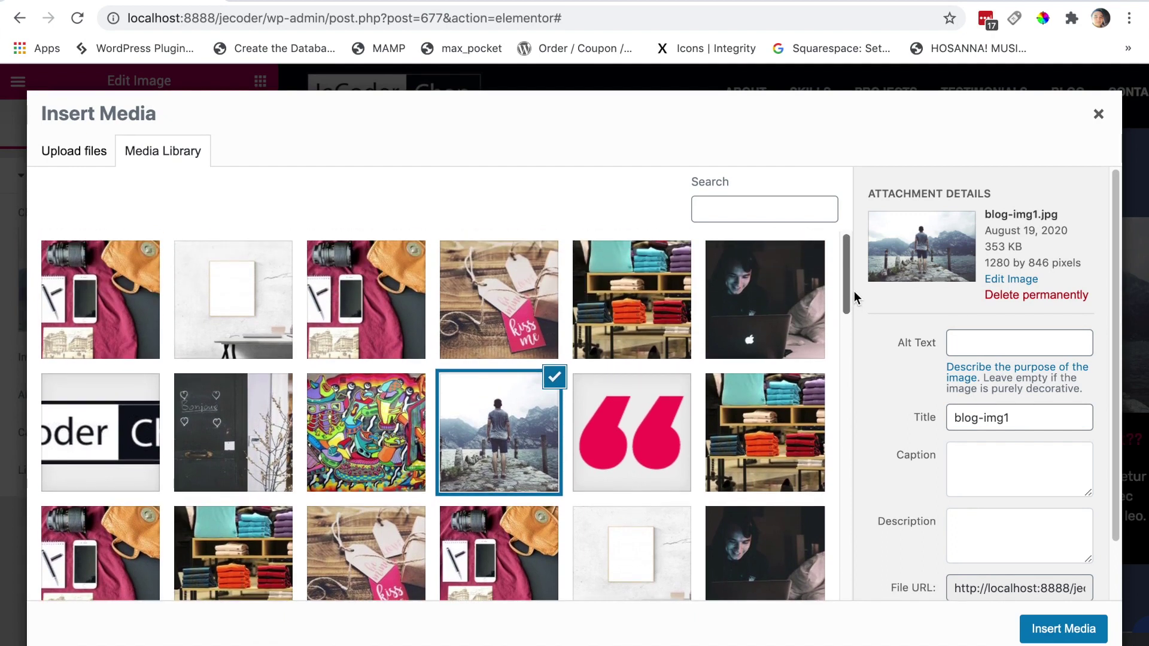
{"action": "left_click", "coordinate": [229, 421]}
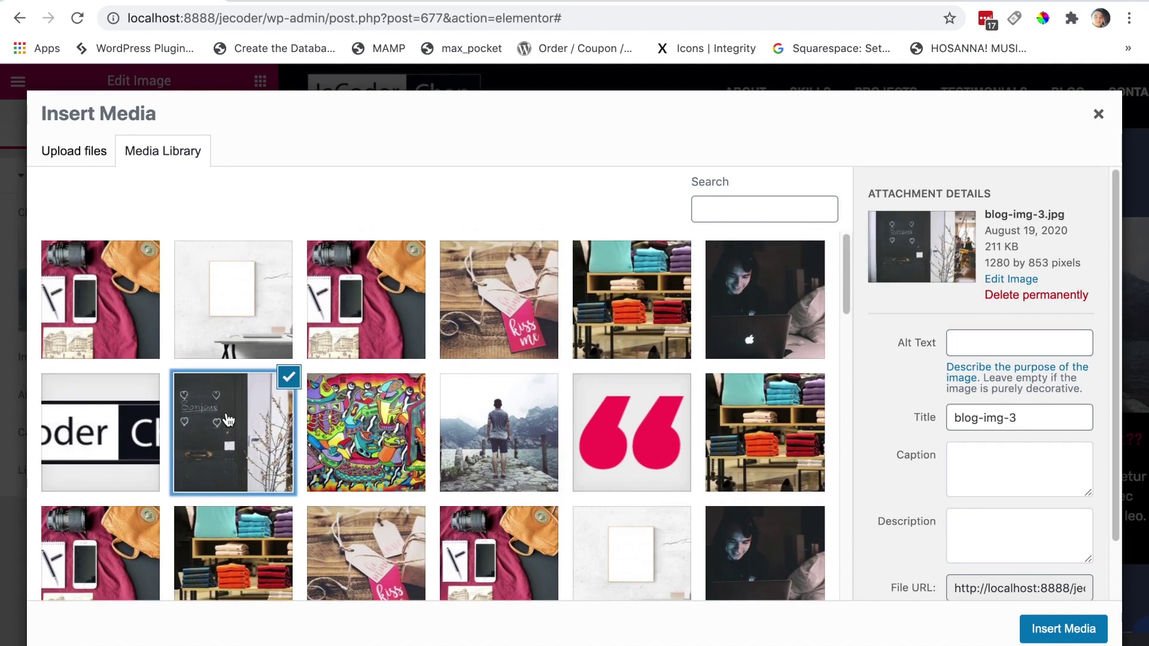
{"action": "left_click", "coordinate": [362, 440]}
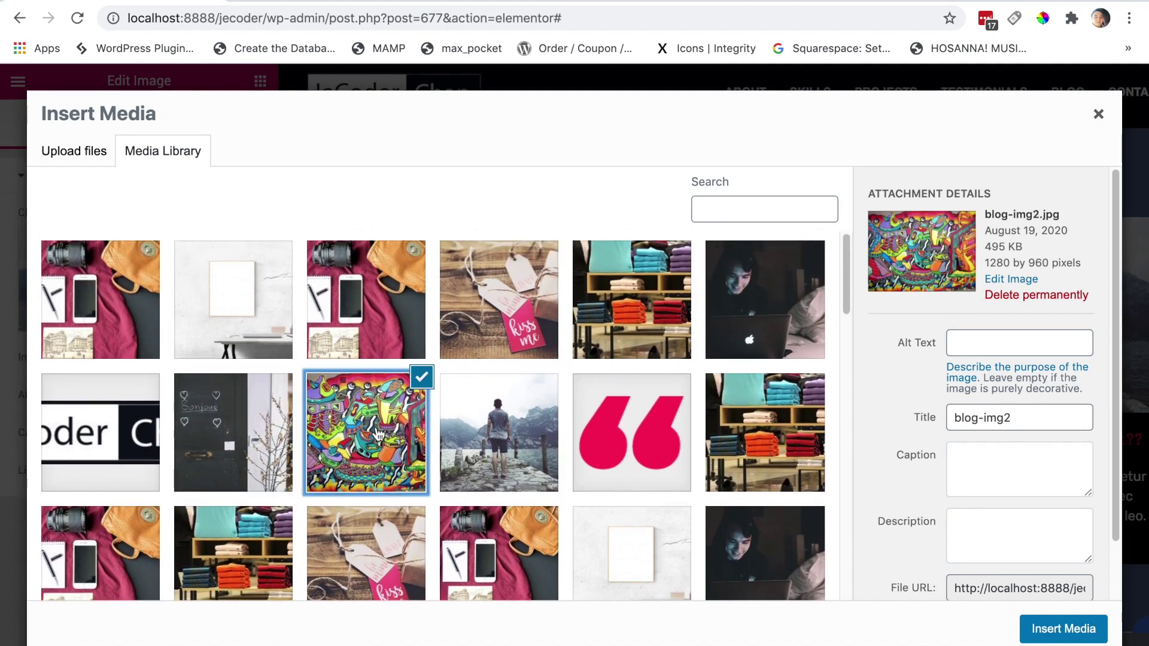
{"action": "left_click", "coordinate": [1064, 629]}
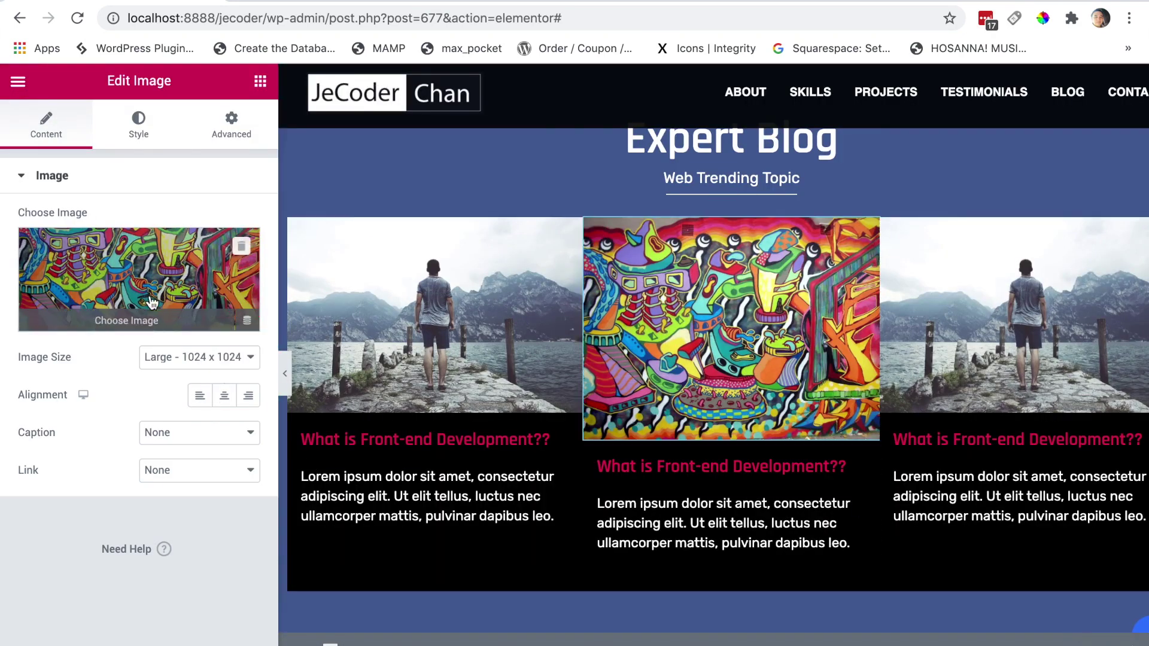
{"action": "left_click", "coordinate": [151, 309]}
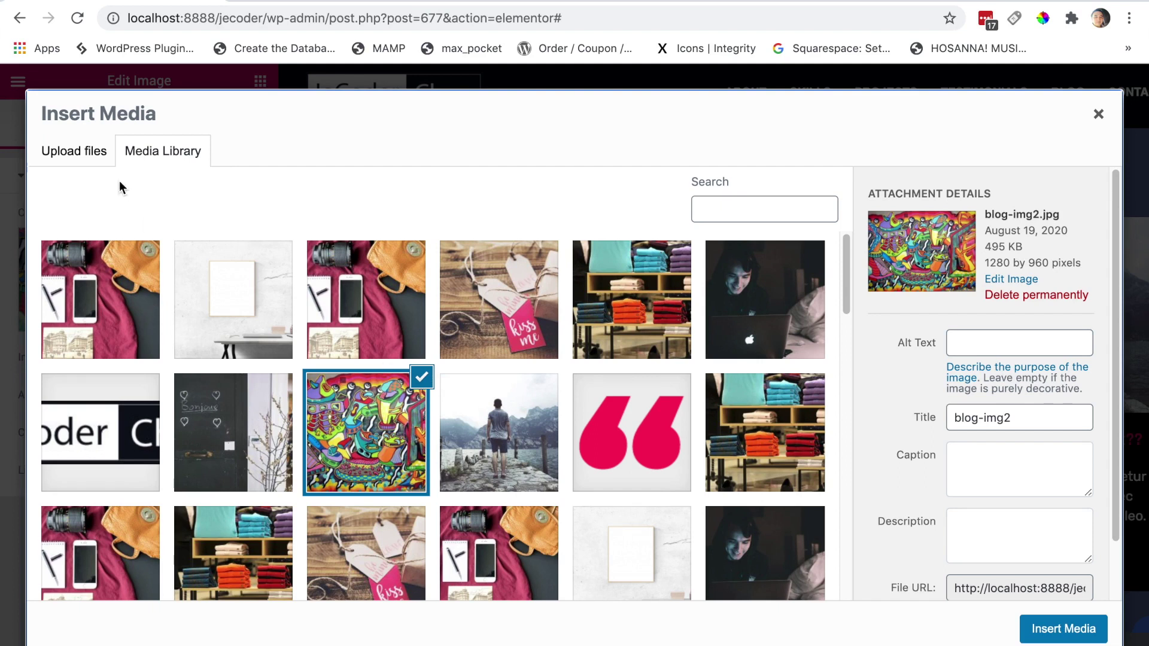
{"action": "left_click", "coordinate": [102, 153]}
{"action": "left_click", "coordinate": [576, 397]}
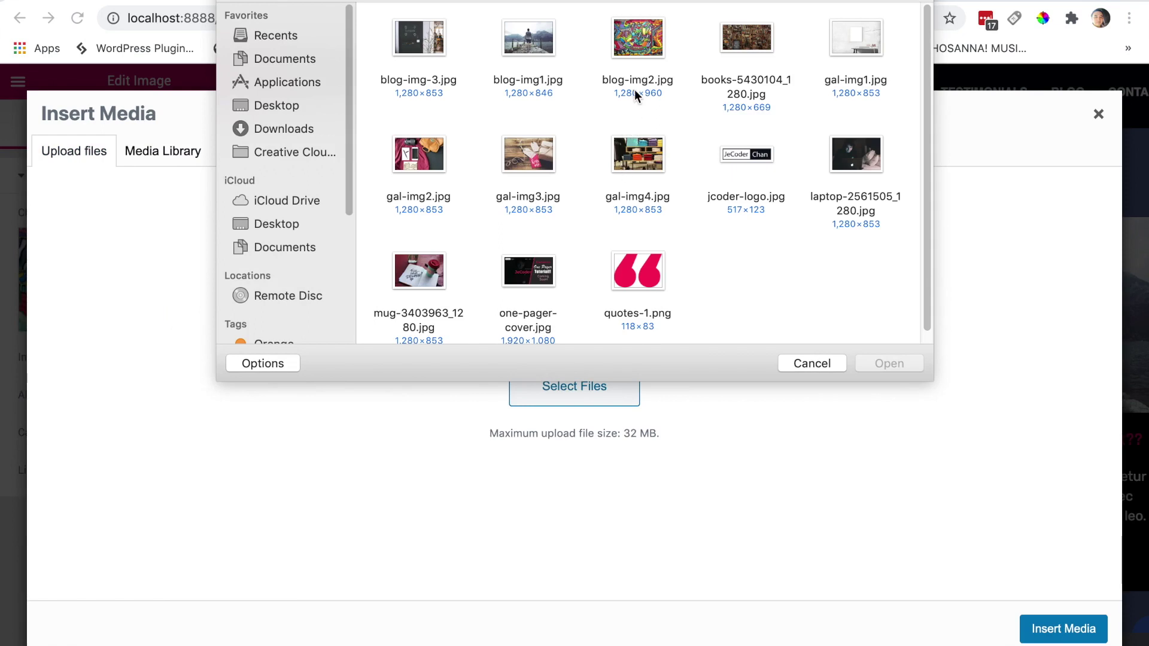
{"action": "left_click", "coordinate": [811, 363]}
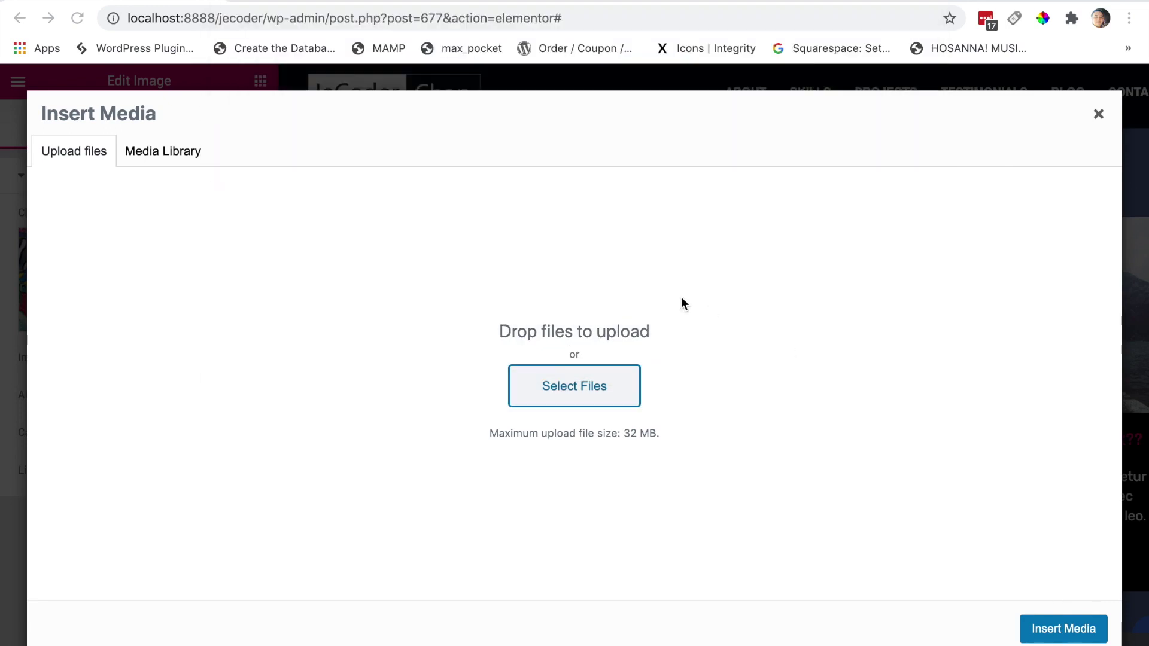
{"action": "left_click", "coordinate": [162, 153]}
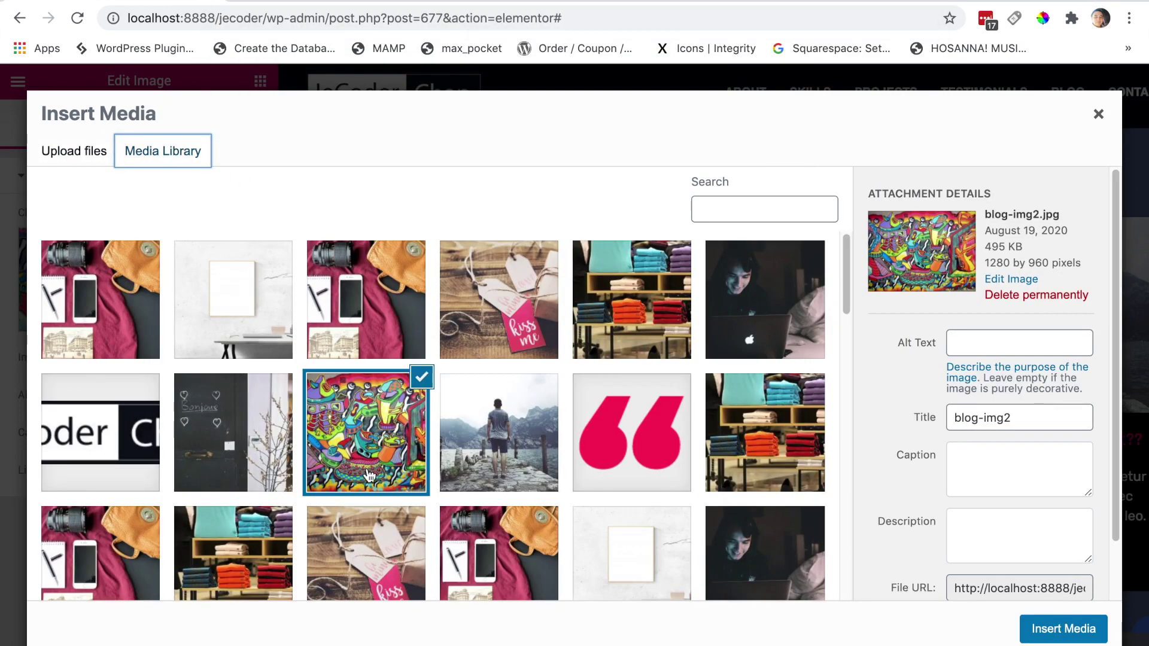
{"action": "scroll", "coordinate": [844, 371], "scroll_direction": "down", "scroll_amount": 5}
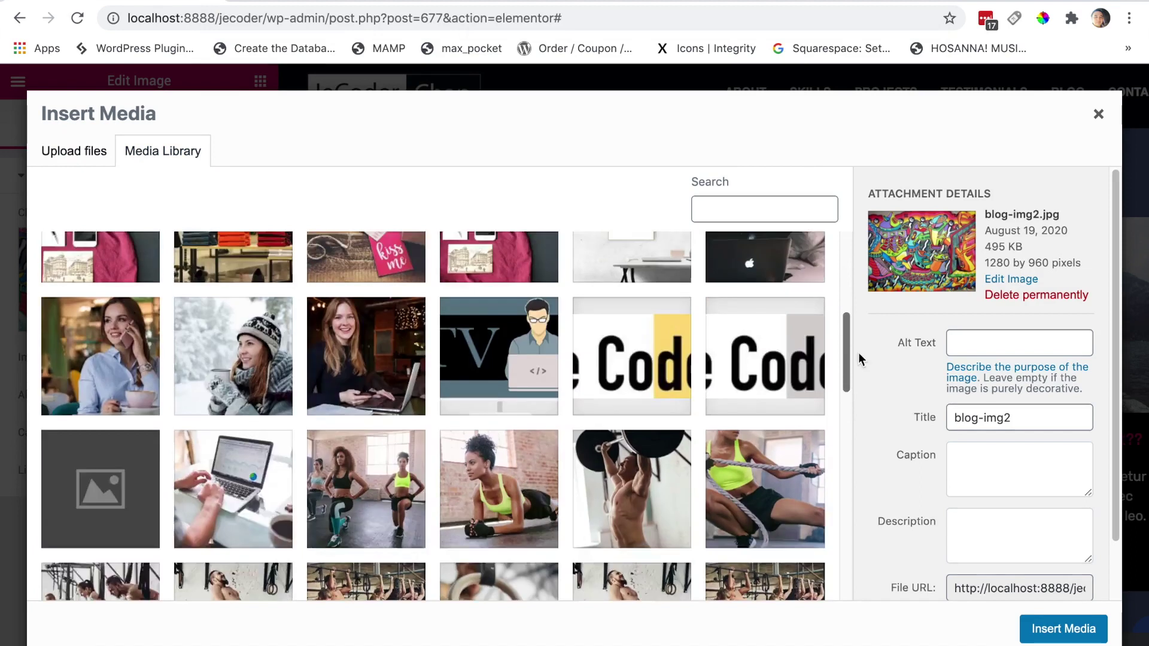
{"action": "scroll", "coordinate": [858, 353], "scroll_direction": "up", "scroll_amount": 5}
{"action": "left_click", "coordinate": [383, 438]}
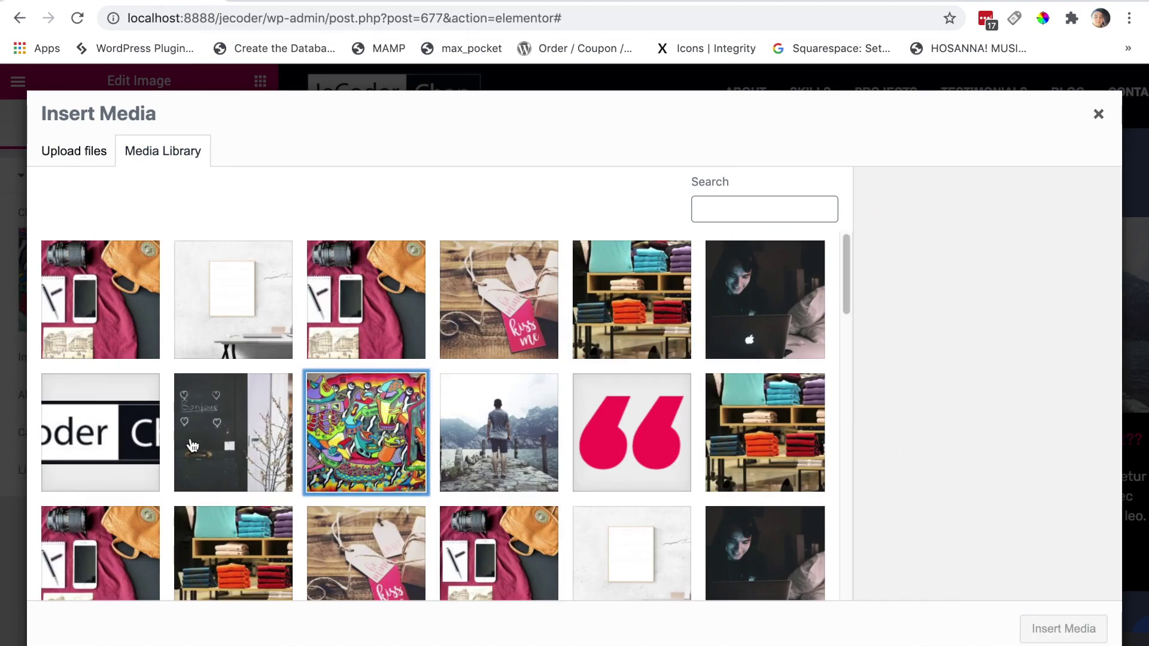
{"action": "left_click", "coordinate": [349, 465]}
{"action": "left_click", "coordinate": [1041, 629]}
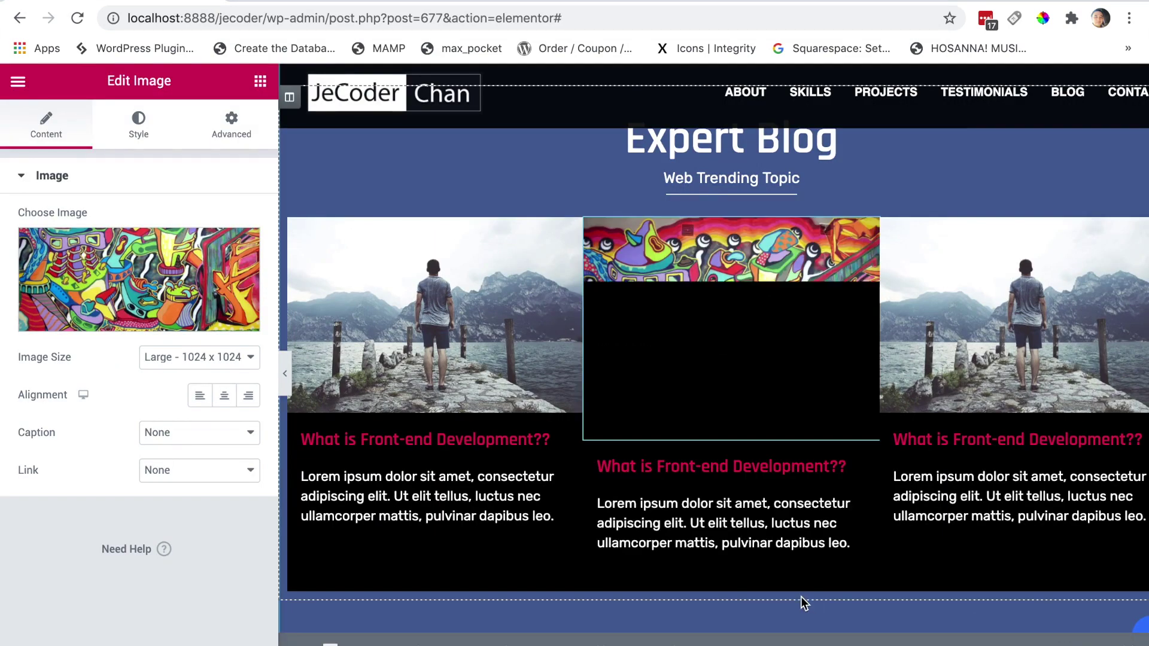
Copy the second card's heading from the reference page and set the second card's title to "What's New in Web Development?".
{"action": "left_click", "coordinate": [580, 5]}
{"action": "left_click_drag", "start_coordinate": [724, 456], "coordinate": [424, 458]}
{"action": "key", "text": "ctrl+c"}
{"action": "left_click", "coordinate": [146, 7]}
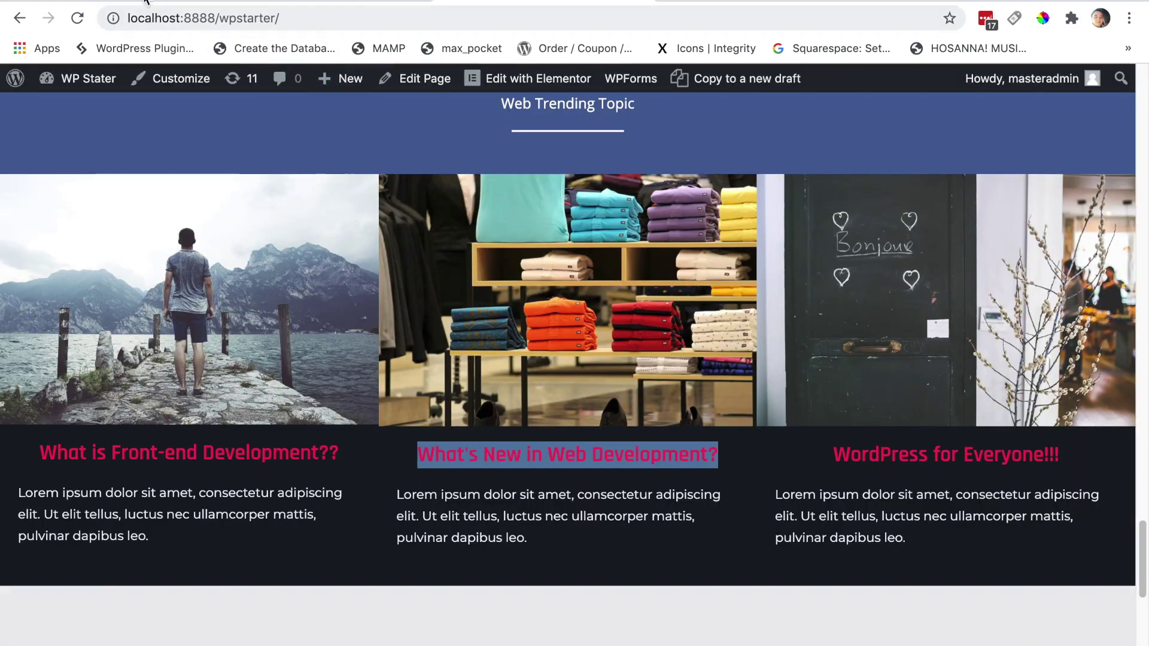
{"action": "left_click", "coordinate": [625, 464]}
{"action": "left_click", "coordinate": [151, 272]}
{"action": "key", "text": "ctrl+a"}
{"action": "key", "text": "ctrl+v"}
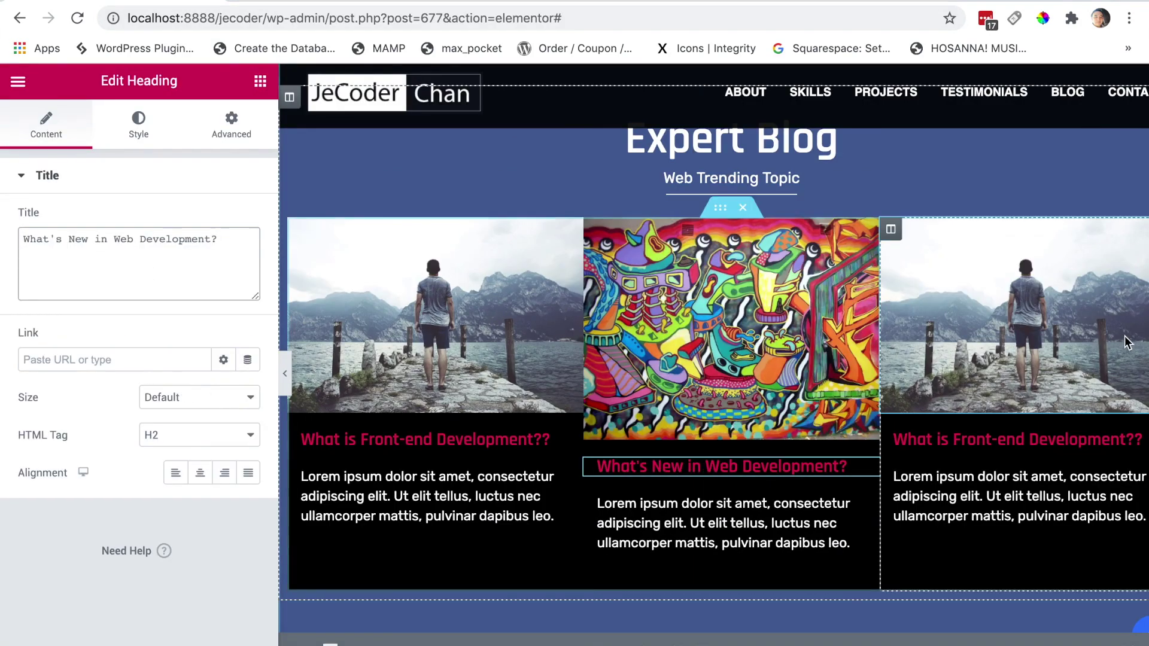
Replace the third blog card's image with blog-img-3.jpg from the media library.
{"action": "left_click", "coordinate": [1025, 330]}
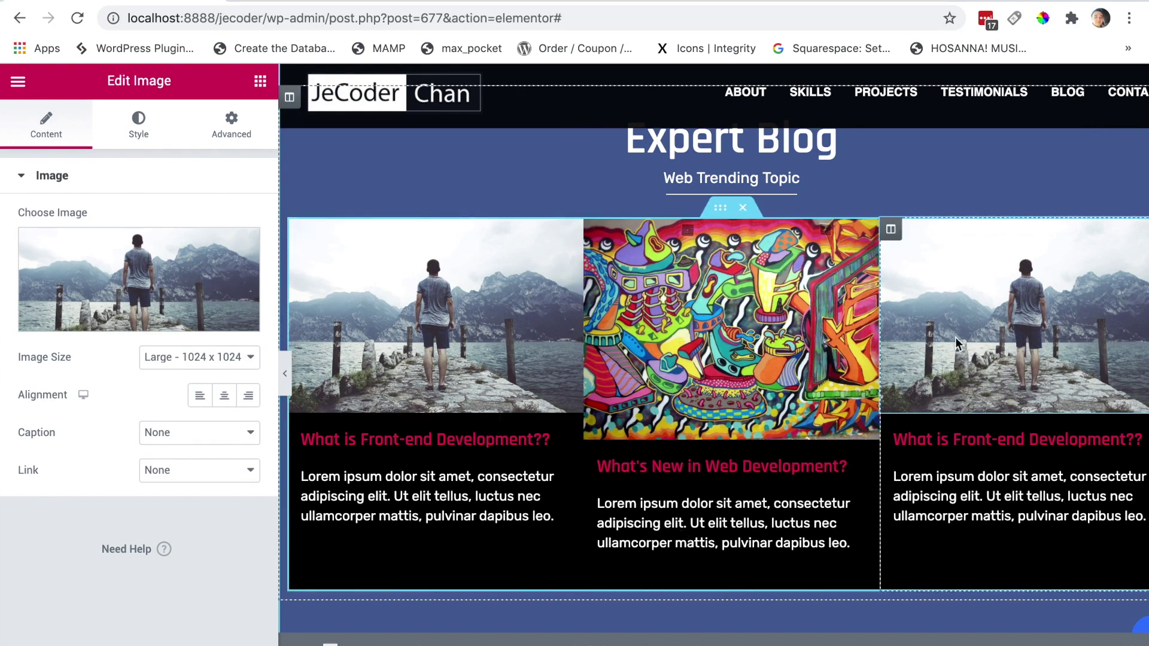
{"action": "left_click", "coordinate": [153, 293]}
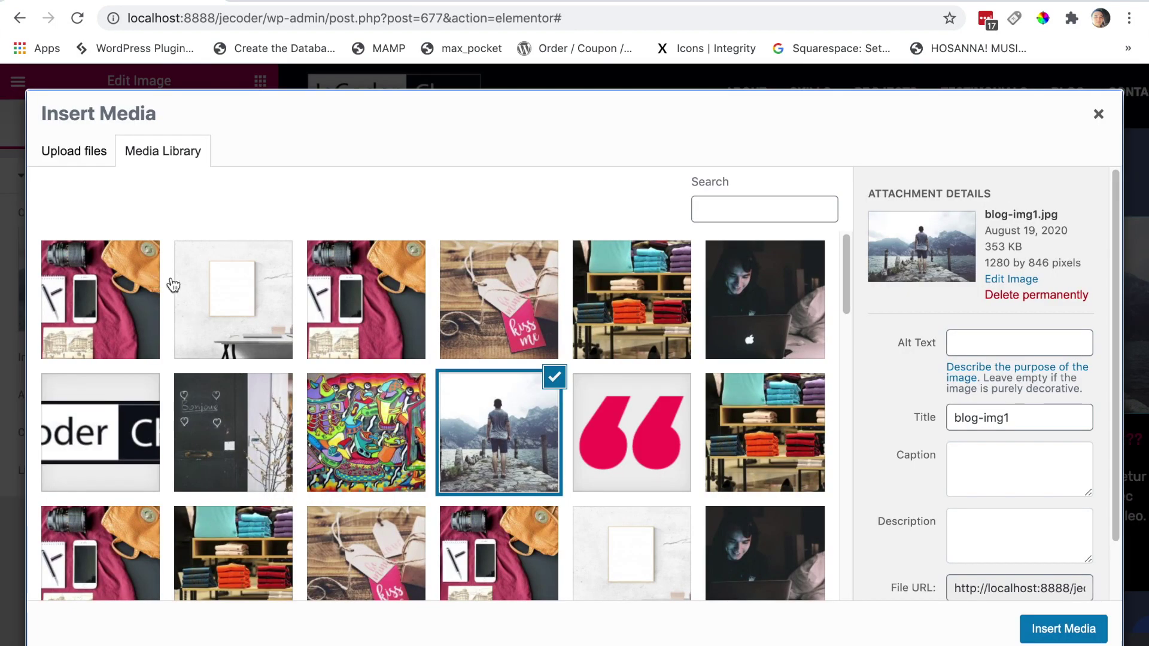
{"action": "left_click", "coordinate": [276, 444]}
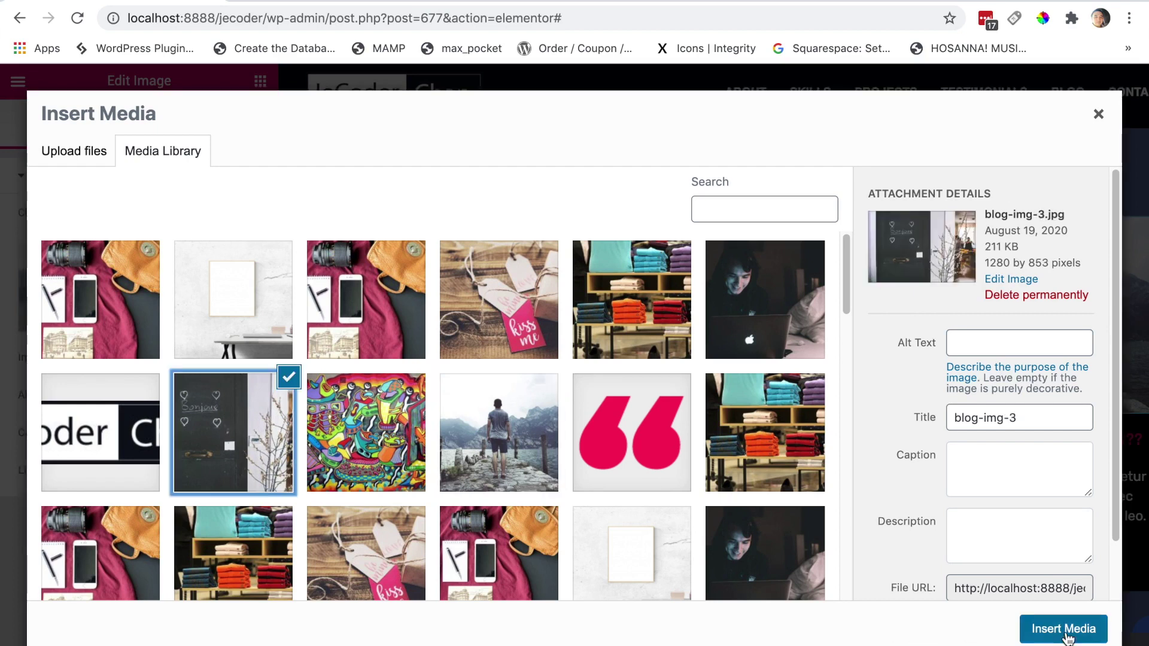
{"action": "left_click", "coordinate": [1064, 629]}
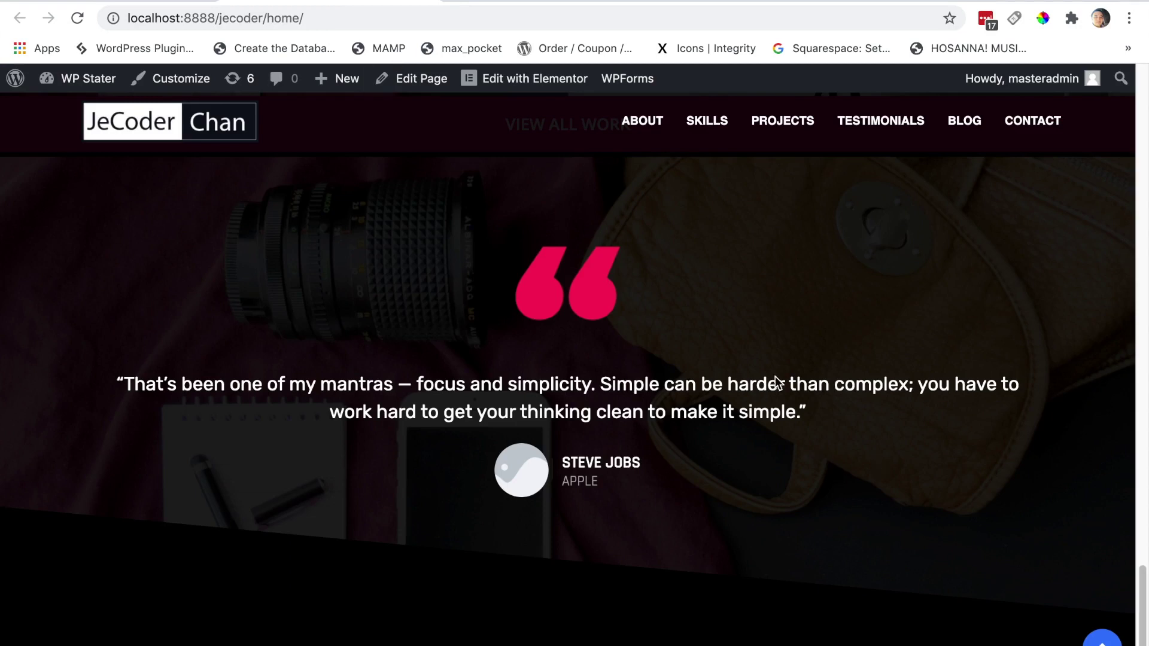
Set the third card's title to "WordPress for Everyone!!!", copied from the reference page, and reload the live home page.
{"action": "left_click", "coordinate": [560, 1]}
{"action": "left_click_drag", "start_coordinate": [1083, 469], "coordinate": [831, 449]}
{"action": "key", "text": "super+c"}
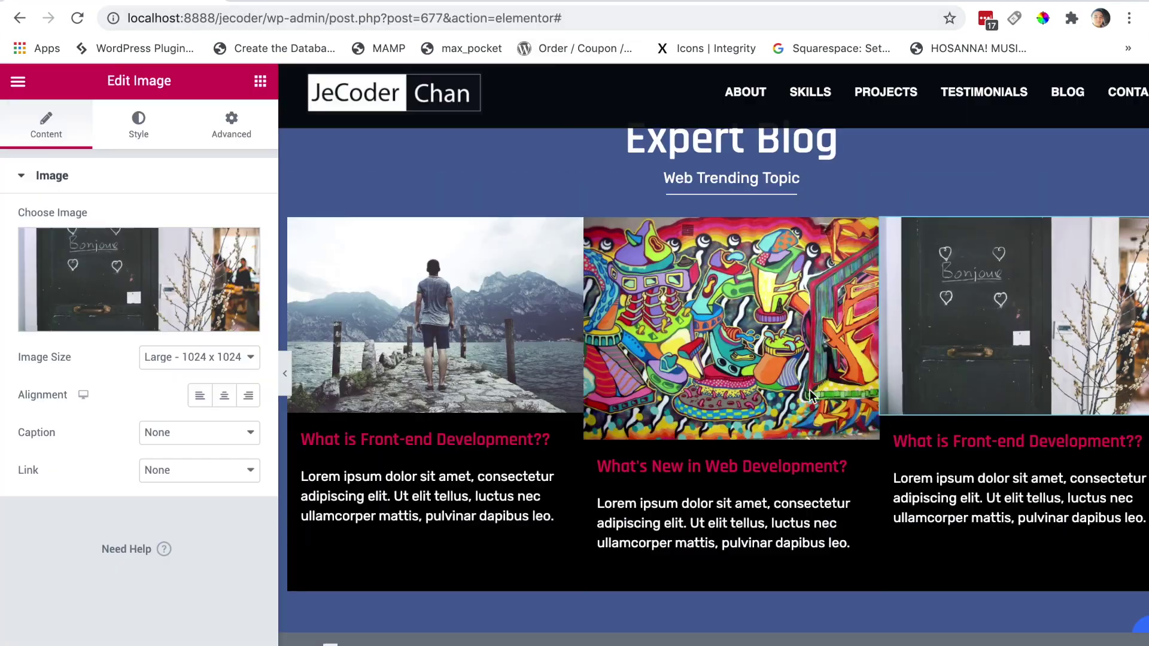
{"action": "left_click", "coordinate": [969, 441]}
{"action": "left_click", "coordinate": [164, 261]}
{"action": "key", "text": "super+a"}
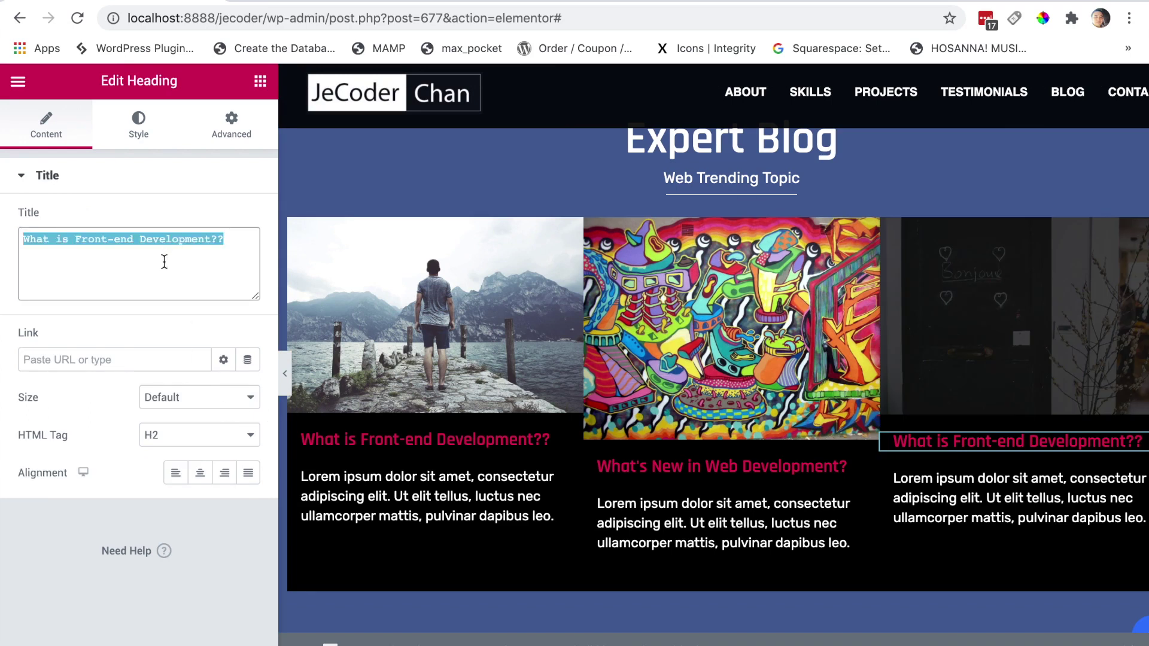
{"action": "key", "text": "super+v"}
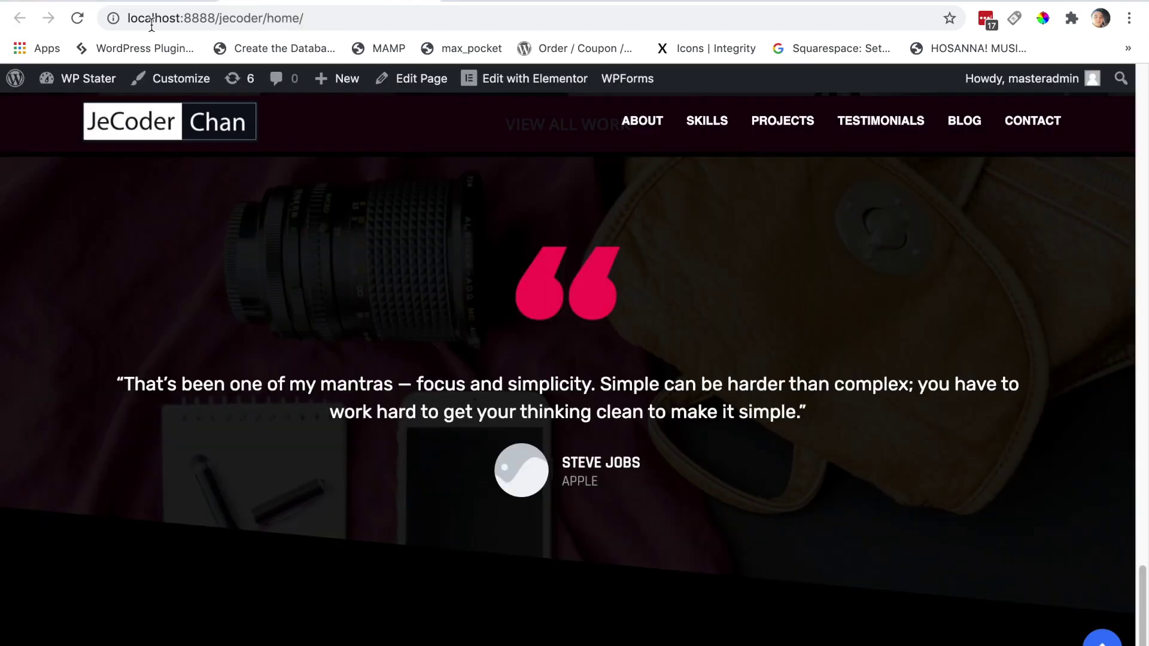
{"action": "left_click", "coordinate": [77, 18]}
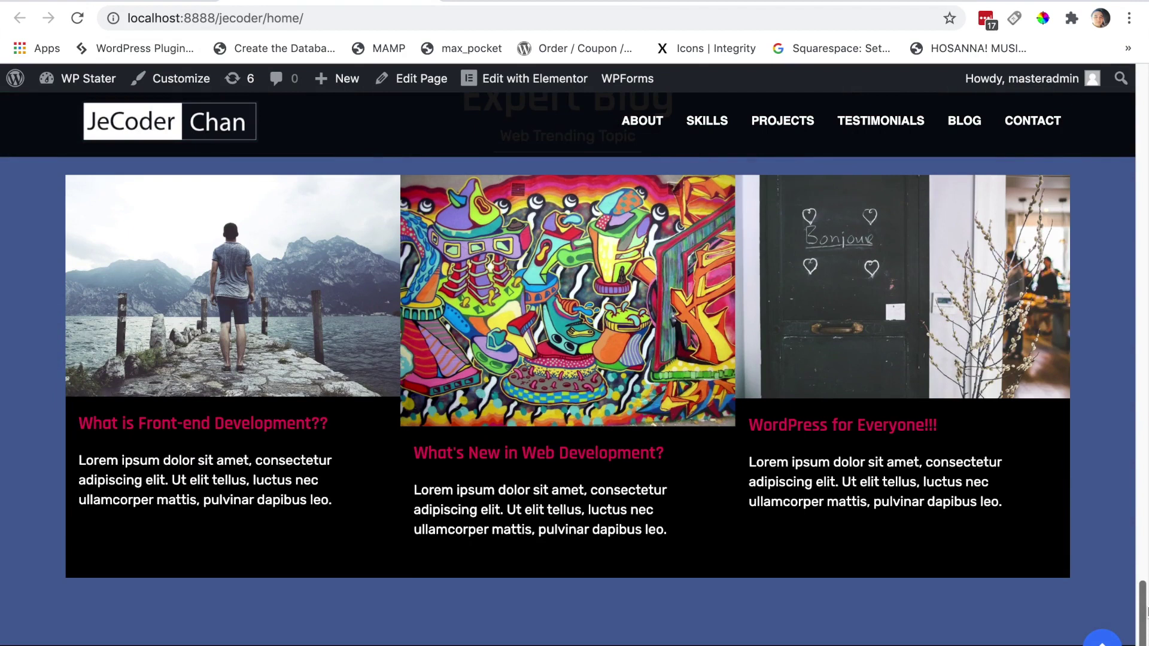
Compare the Expert Blog section's width, column spacing and card layout on the live home page with the reference page.
{"action": "scroll", "coordinate": [1145, 612], "scroll_direction": "up", "scroll_amount": 1}
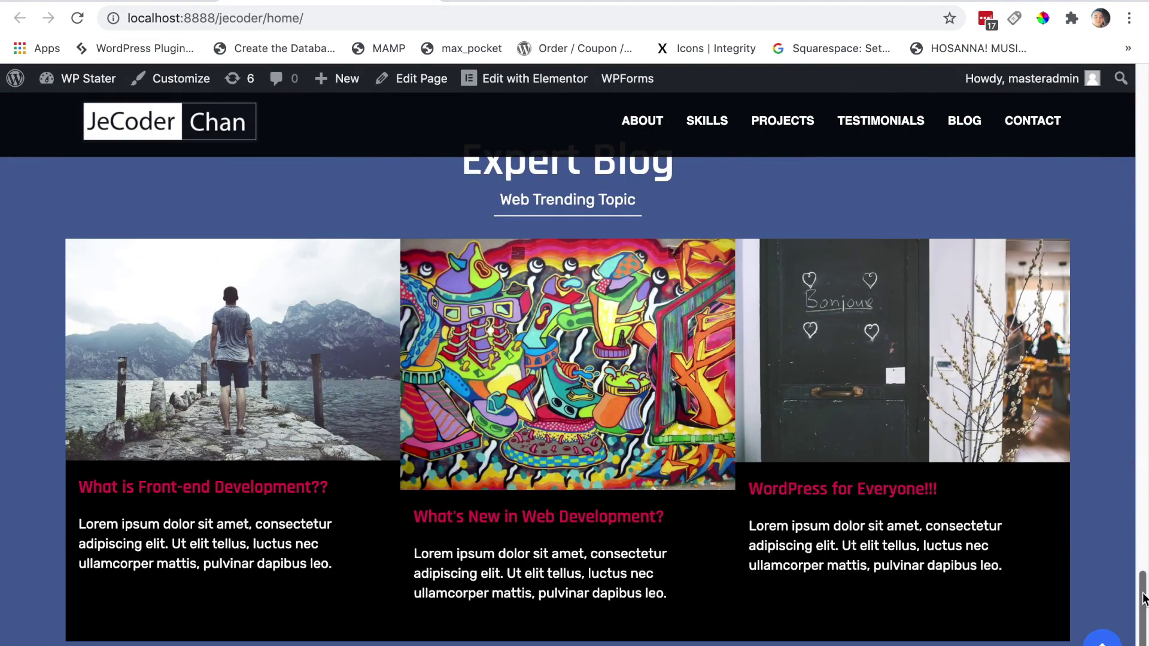
{"action": "scroll", "coordinate": [1137, 622], "scroll_direction": "up", "scroll_amount": 1}
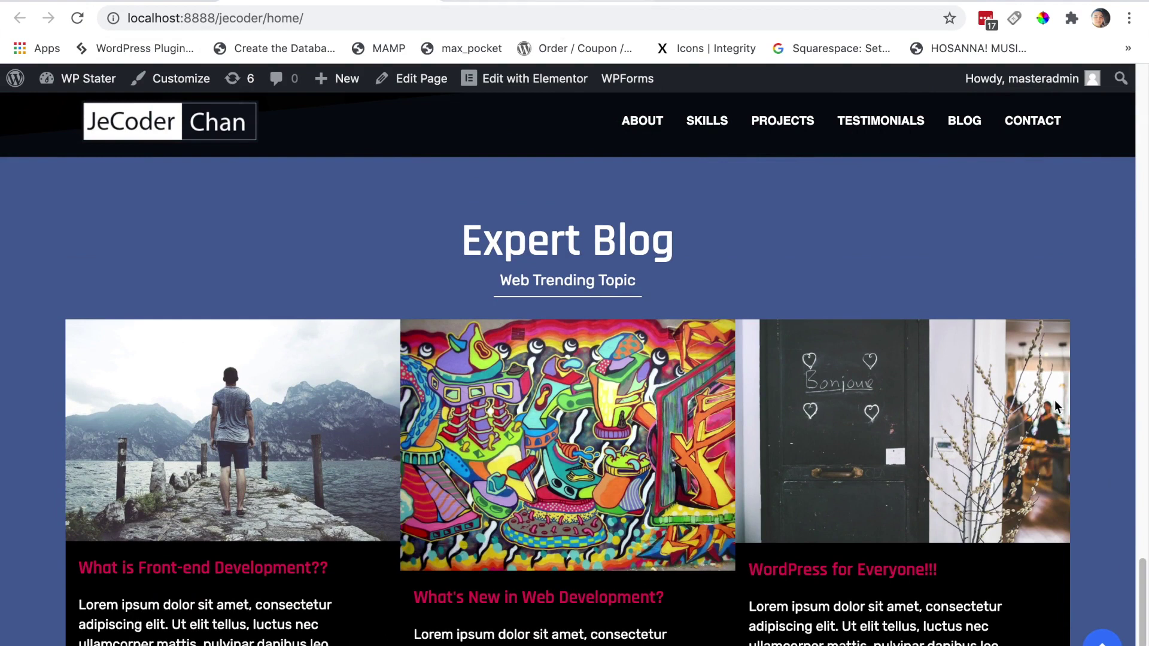
{"action": "key", "text": "ctrl+Tab"}
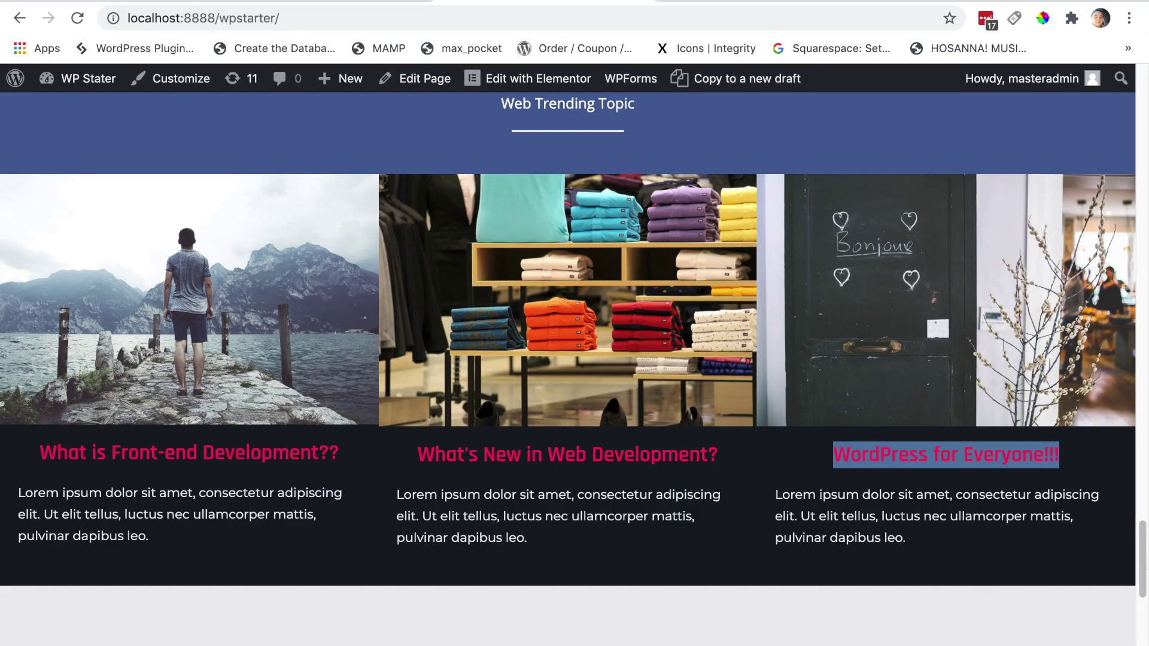
{"action": "scroll", "coordinate": [574, 359], "scroll_direction": "up", "scroll_amount": 3}
{"action": "scroll", "coordinate": [574, 359], "scroll_direction": "down", "scroll_amount": 2}
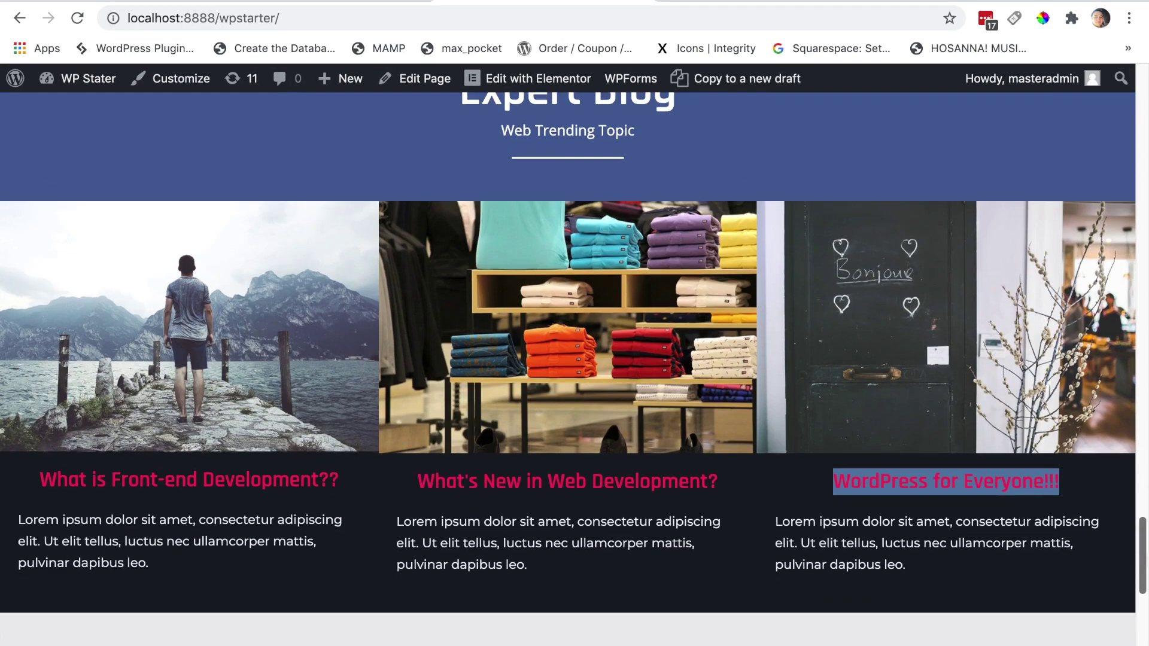
{"action": "scroll", "coordinate": [574, 359], "scroll_direction": "up", "scroll_amount": 1}
{"action": "scroll", "coordinate": [574, 359], "scroll_direction": "down", "scroll_amount": 2}
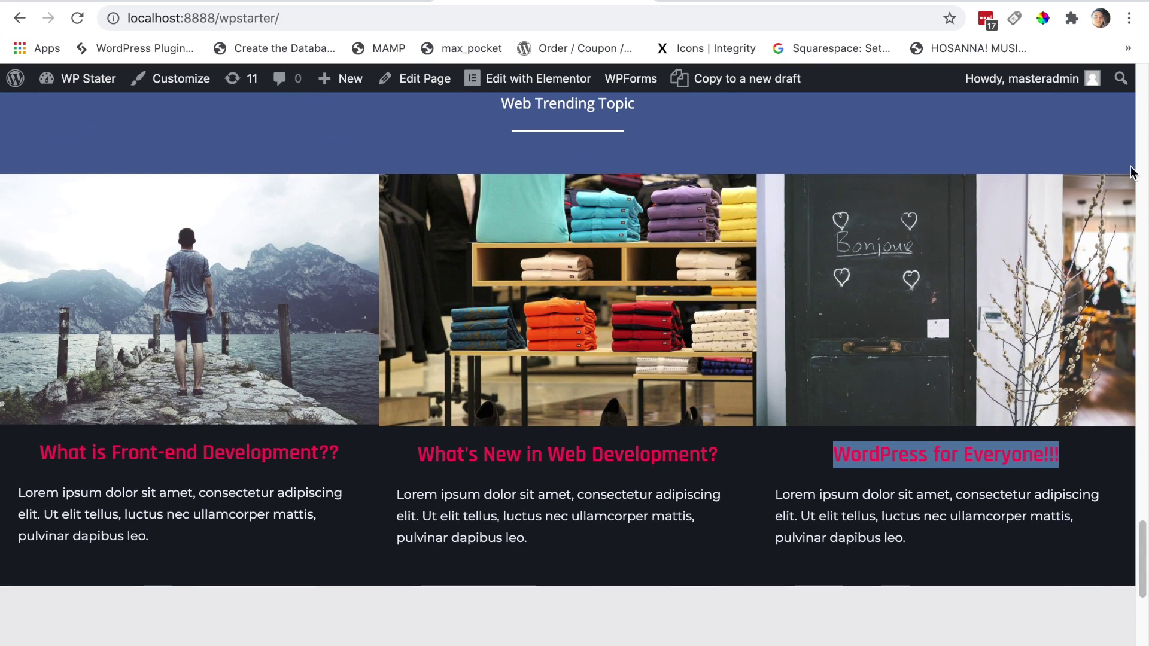
{"action": "left_click", "coordinate": [287, 1]}
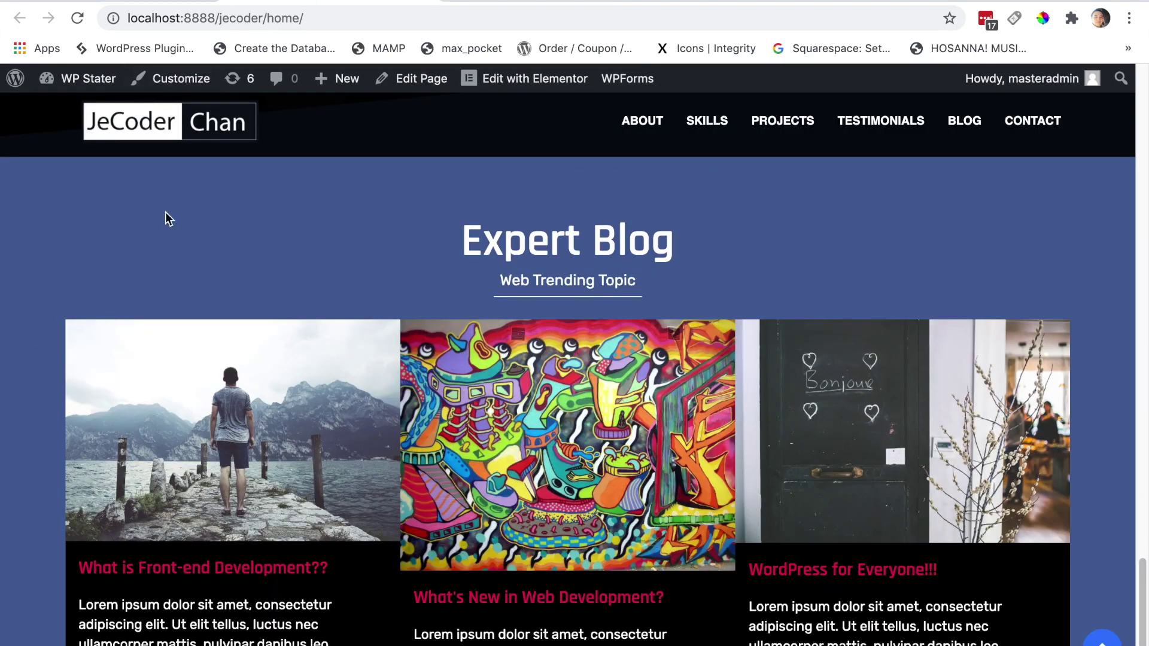
In the Elementor editor, set the three-card inner section's content width to Full Width and its columns gap to No Gap.
{"action": "left_click", "coordinate": [129, 2]}
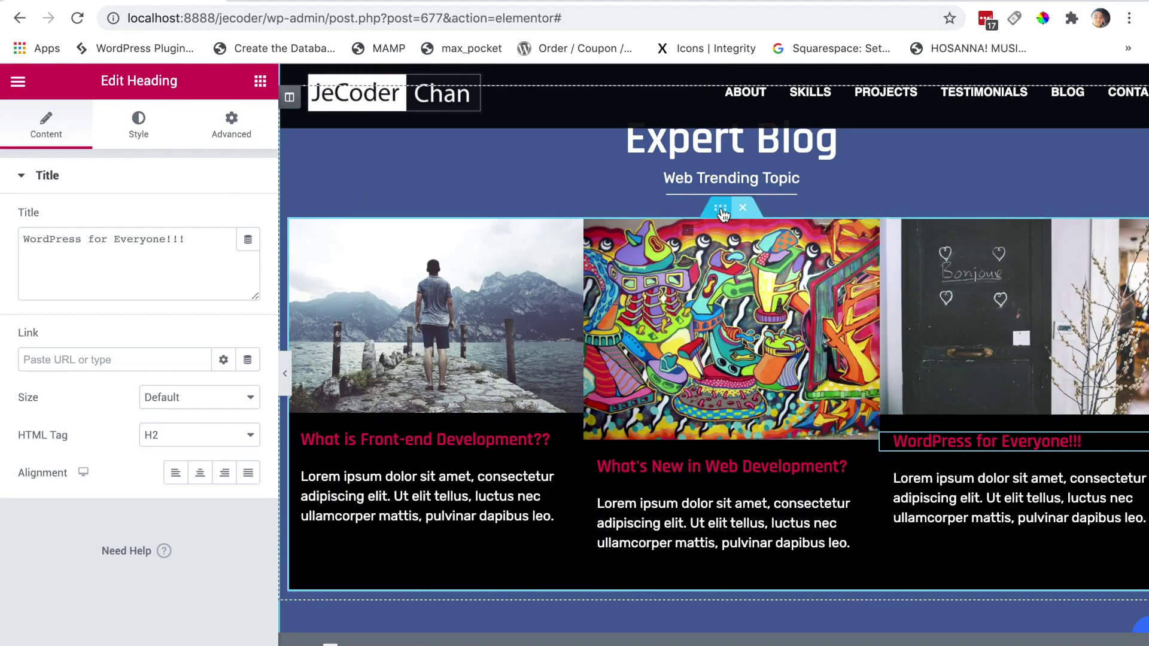
{"action": "left_click", "coordinate": [720, 209]}
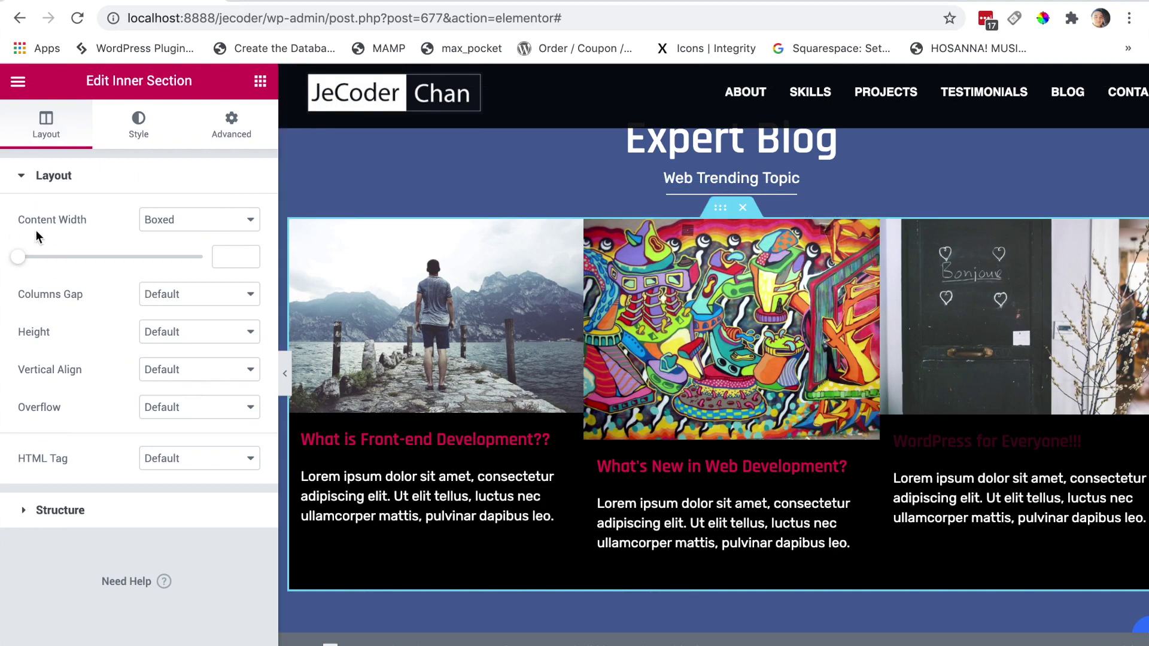
{"action": "left_click", "coordinate": [190, 230]}
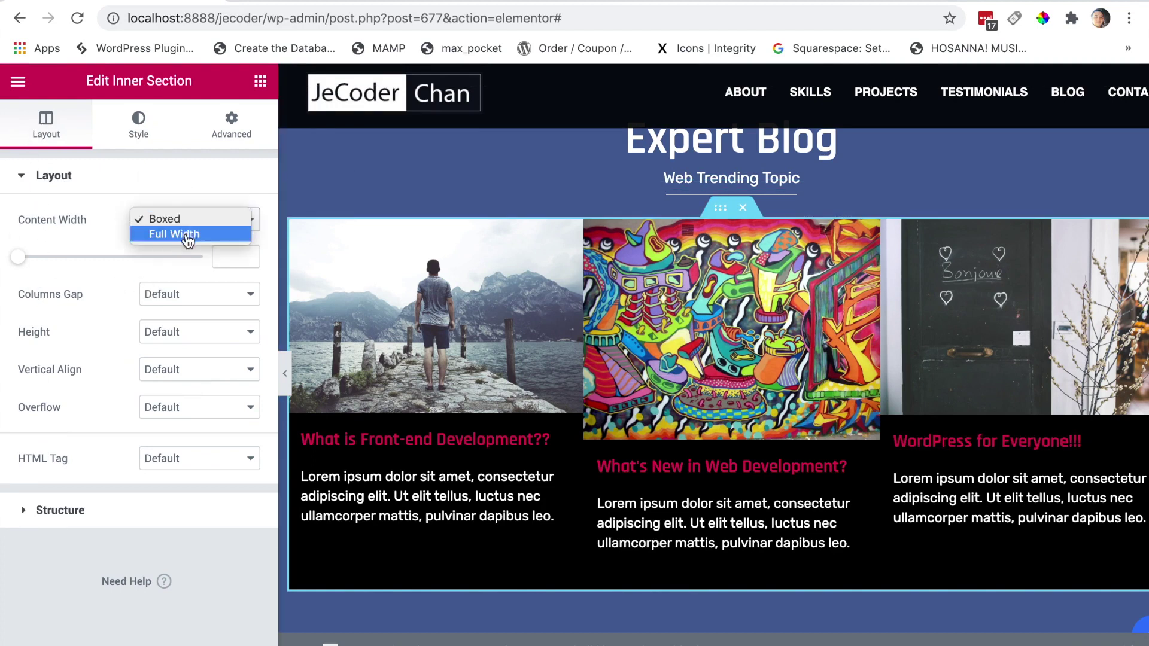
{"action": "left_click", "coordinate": [188, 234]}
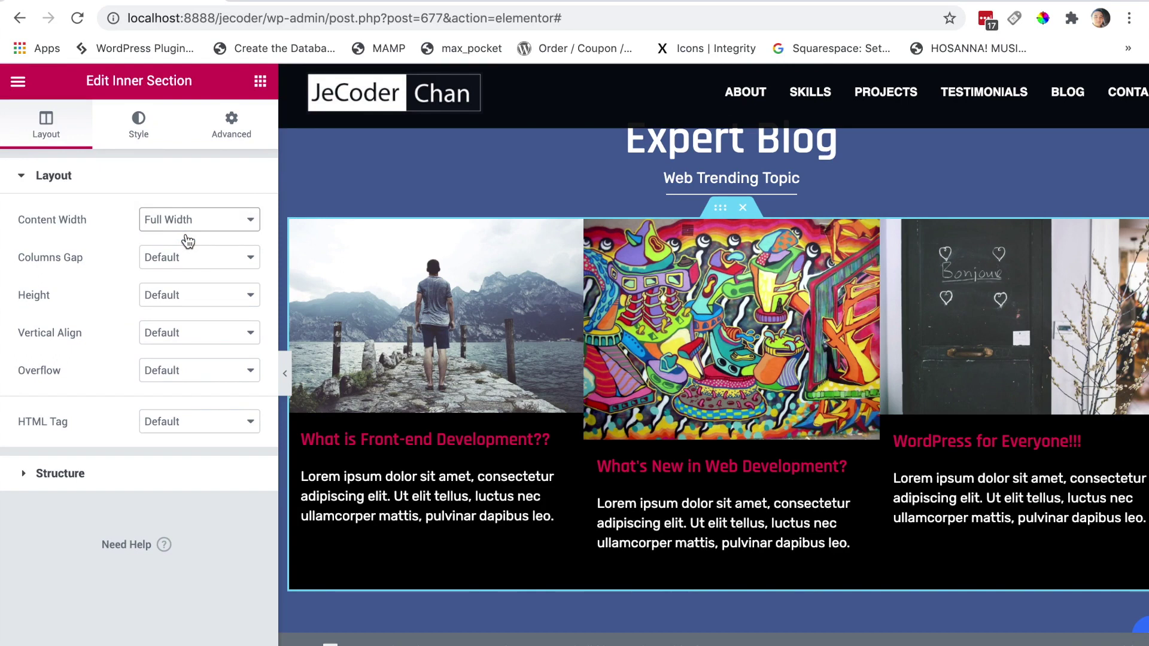
{"action": "left_click", "coordinate": [179, 258]}
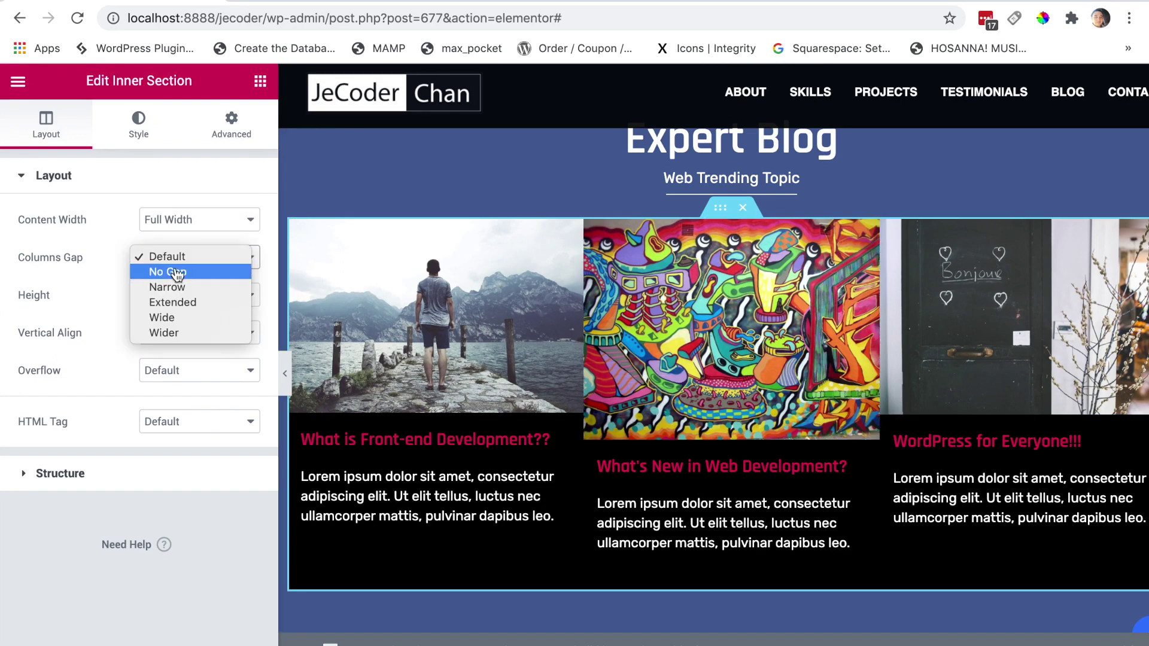
{"action": "left_click", "coordinate": [1095, 432]}
{"action": "key", "text": "n"}
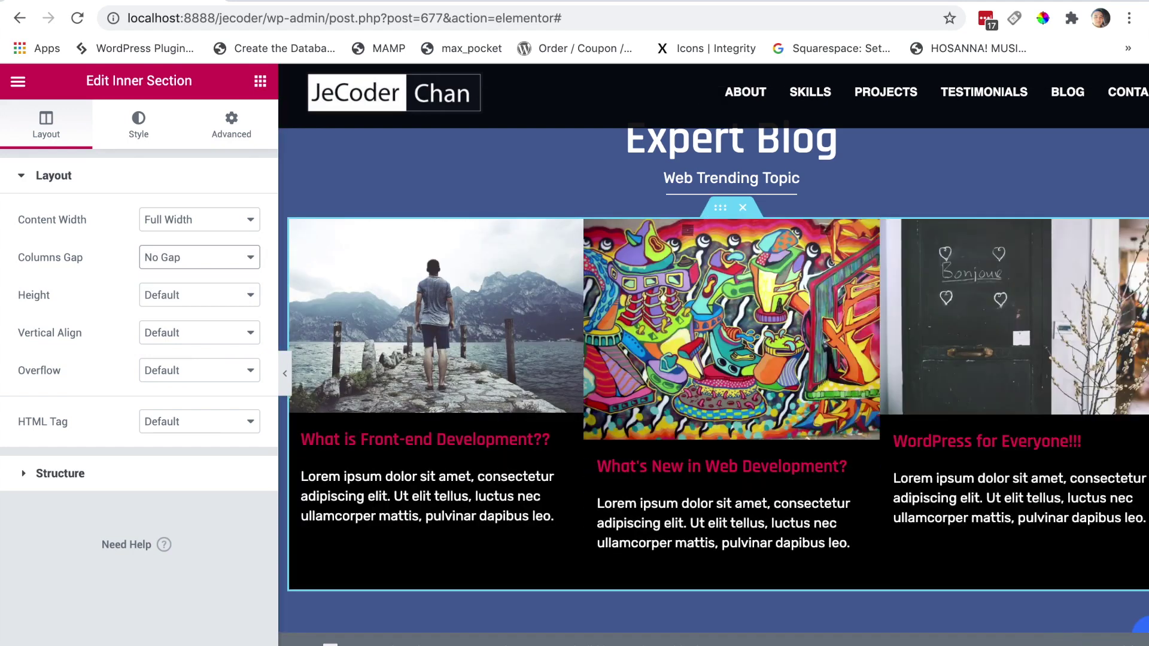
Set the outer Expert Blog section's content width to Full Width and its columns gap to No Gap.
{"action": "scroll", "coordinate": [1058, 633], "scroll_direction": "right", "scroll_amount": 2}
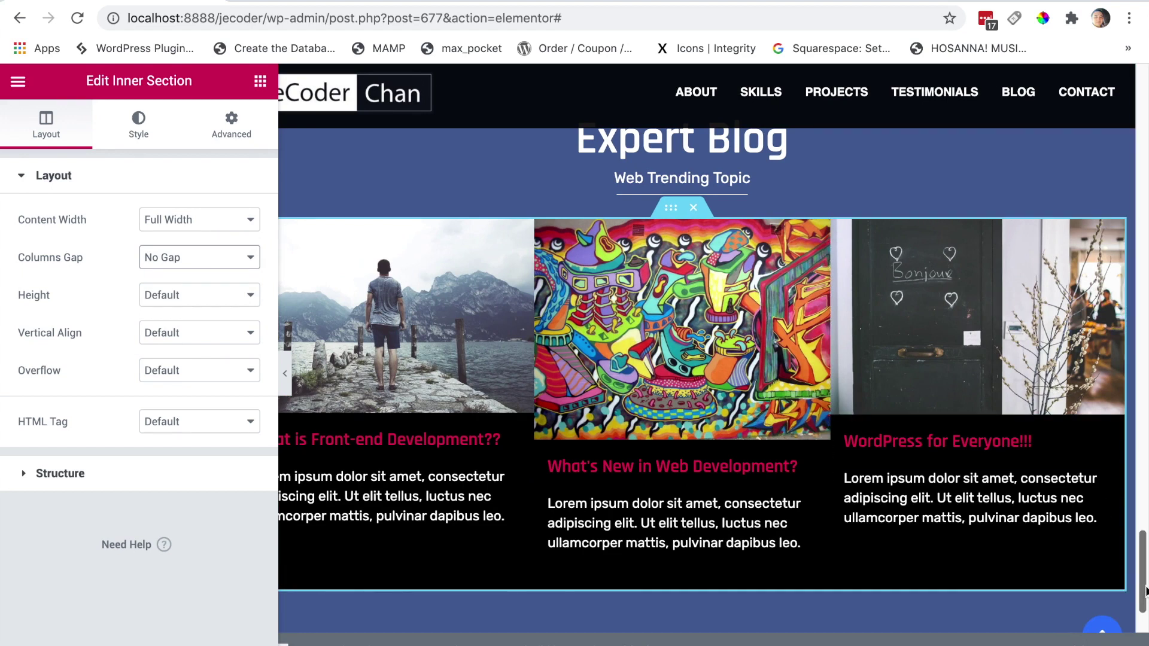
{"action": "scroll", "coordinate": [1051, 385], "scroll_direction": "up", "scroll_amount": 7}
{"action": "scroll", "coordinate": [795, 477], "scroll_direction": "down", "scroll_amount": 2}
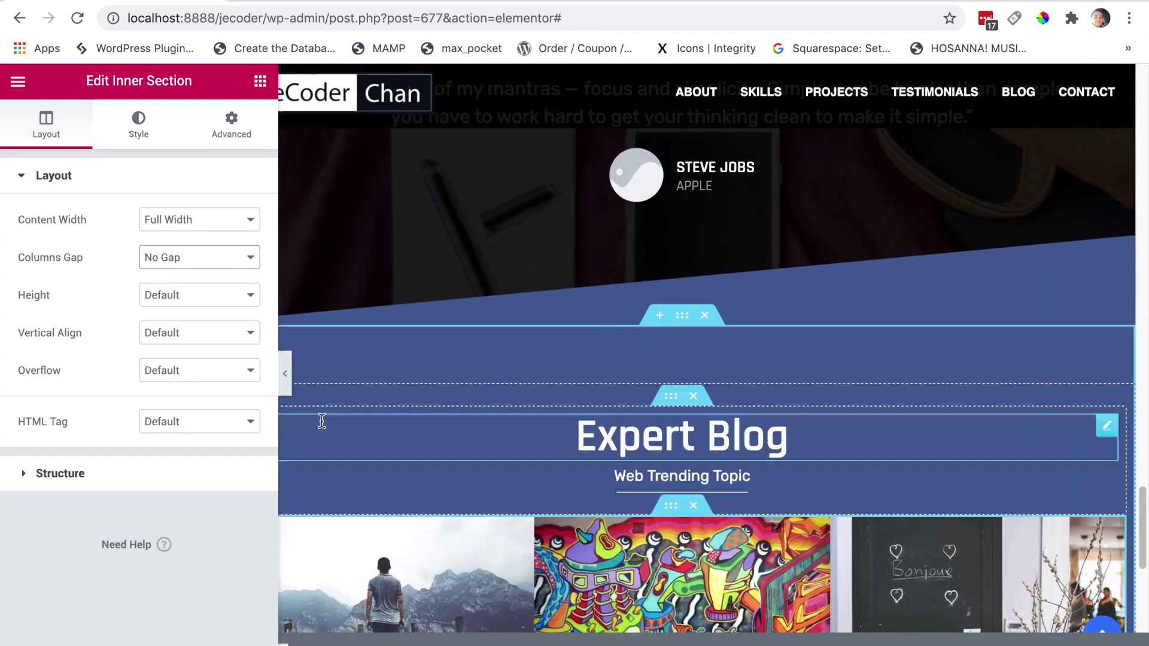
{"action": "left_click", "coordinate": [674, 318]}
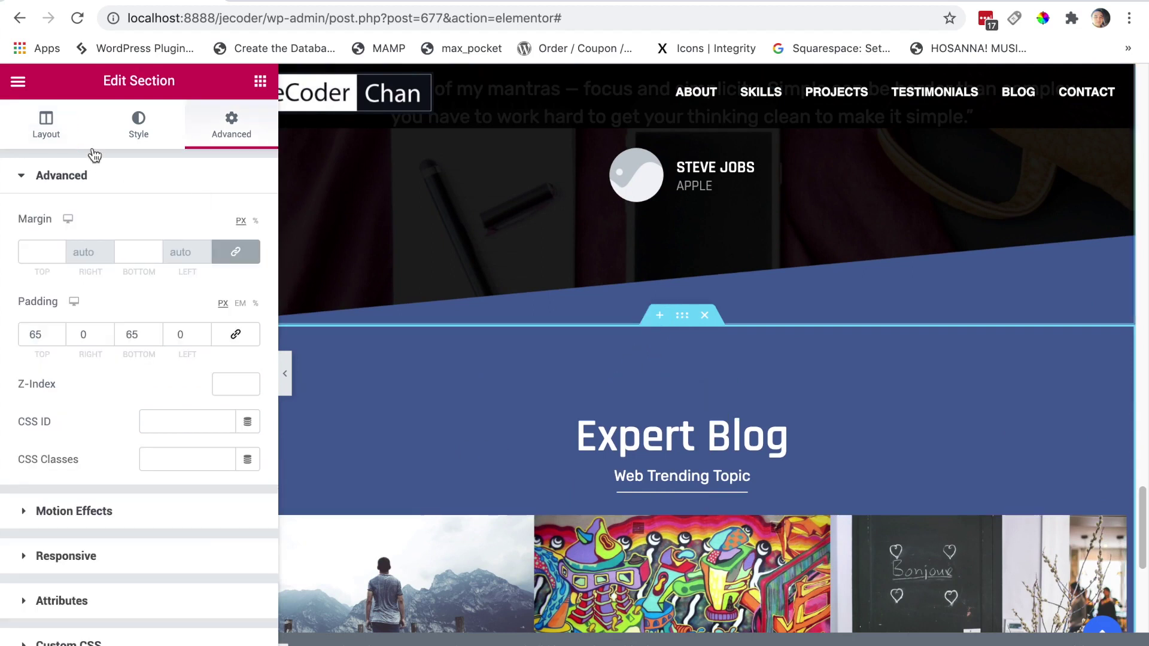
{"action": "left_click", "coordinate": [34, 128]}
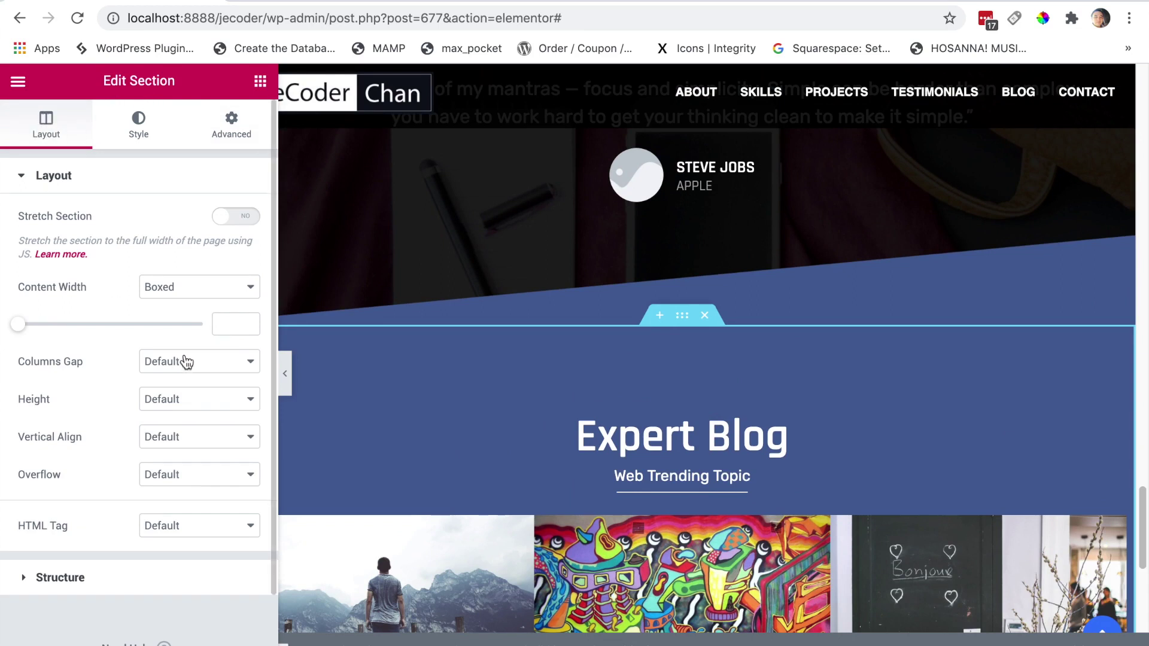
{"action": "left_click", "coordinate": [154, 297]}
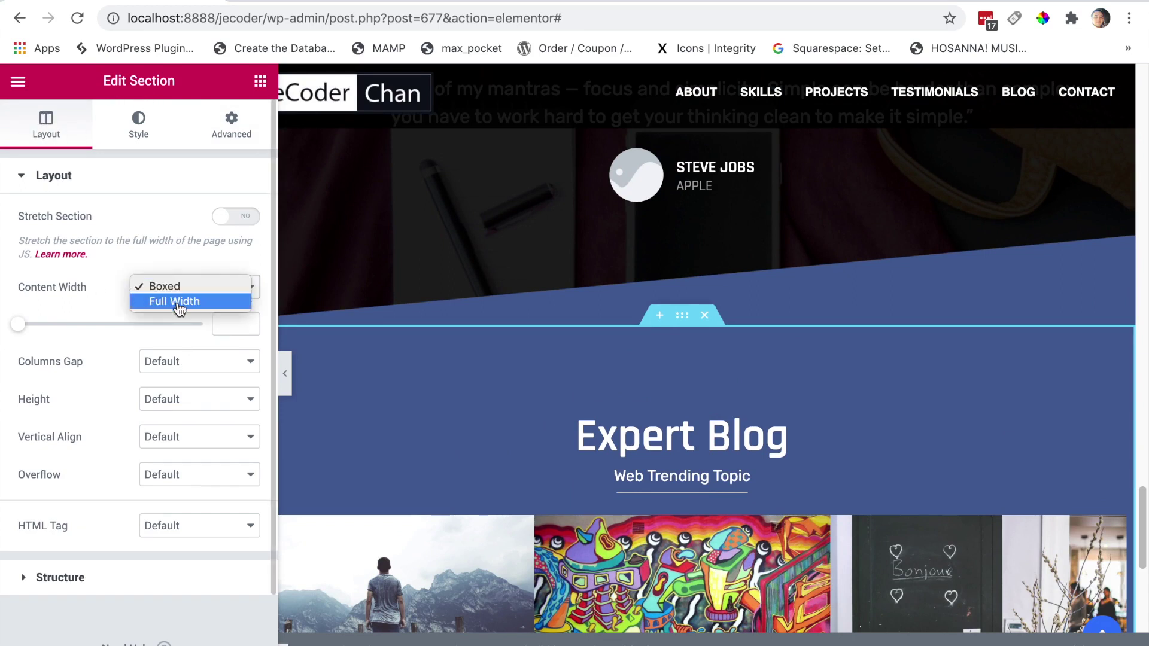
{"action": "left_click", "coordinate": [179, 302]}
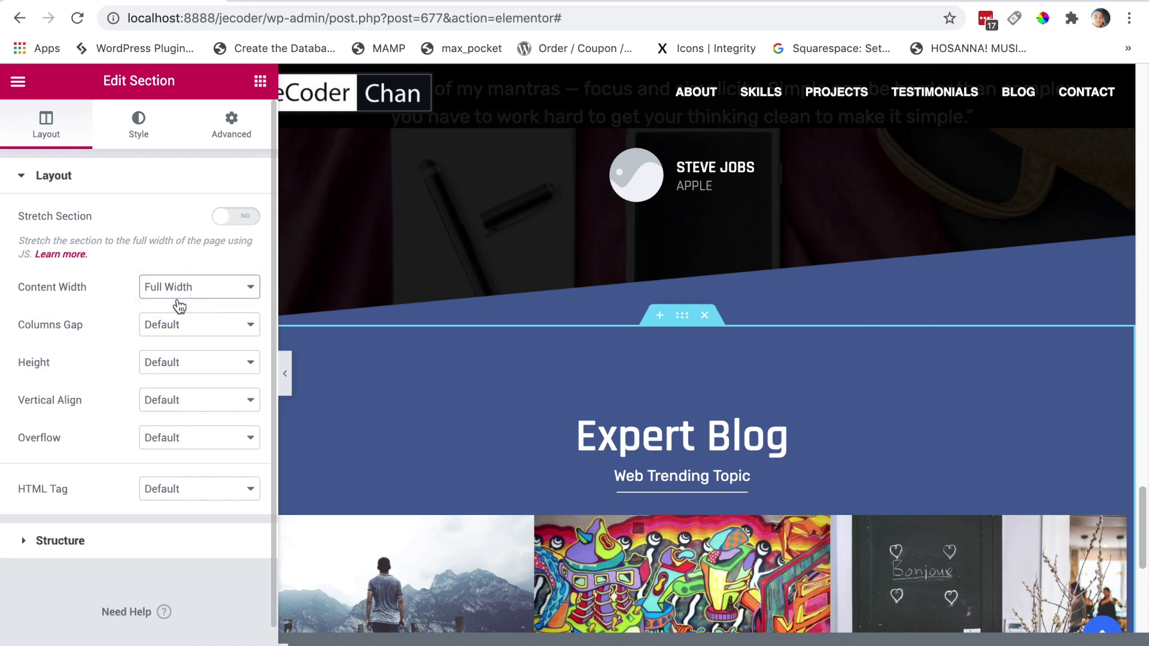
{"action": "left_click", "coordinate": [152, 336]}
{"action": "key", "text": "Escape"}
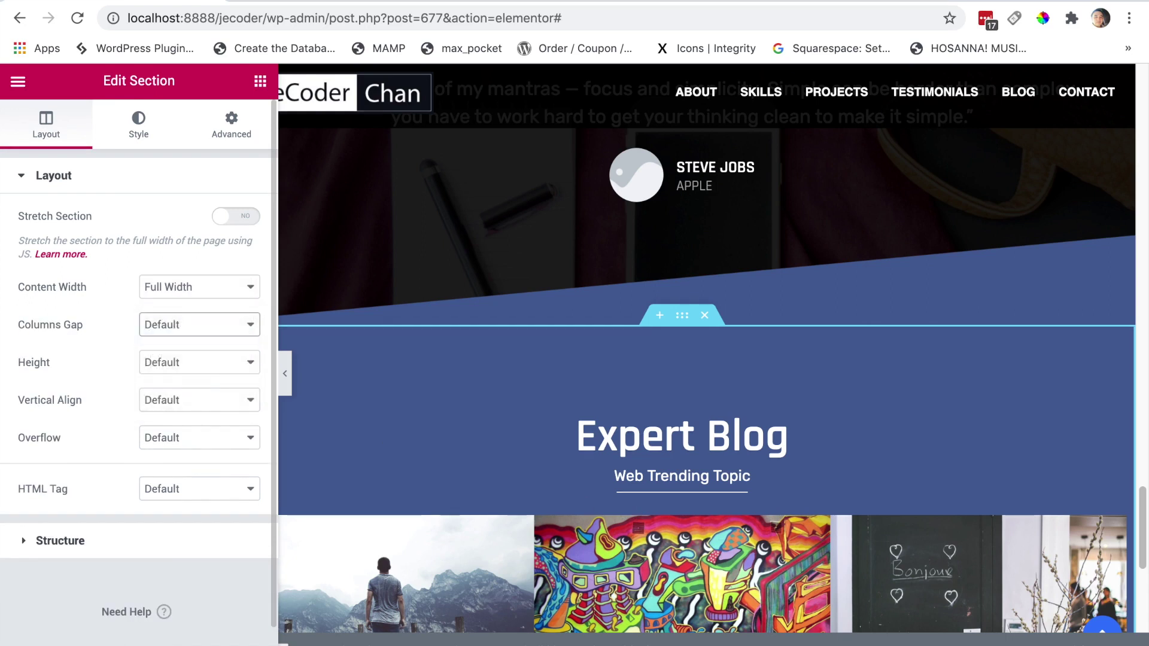
{"action": "left_click_drag", "start_coordinate": [1145, 556], "coordinate": [1147, 591]}
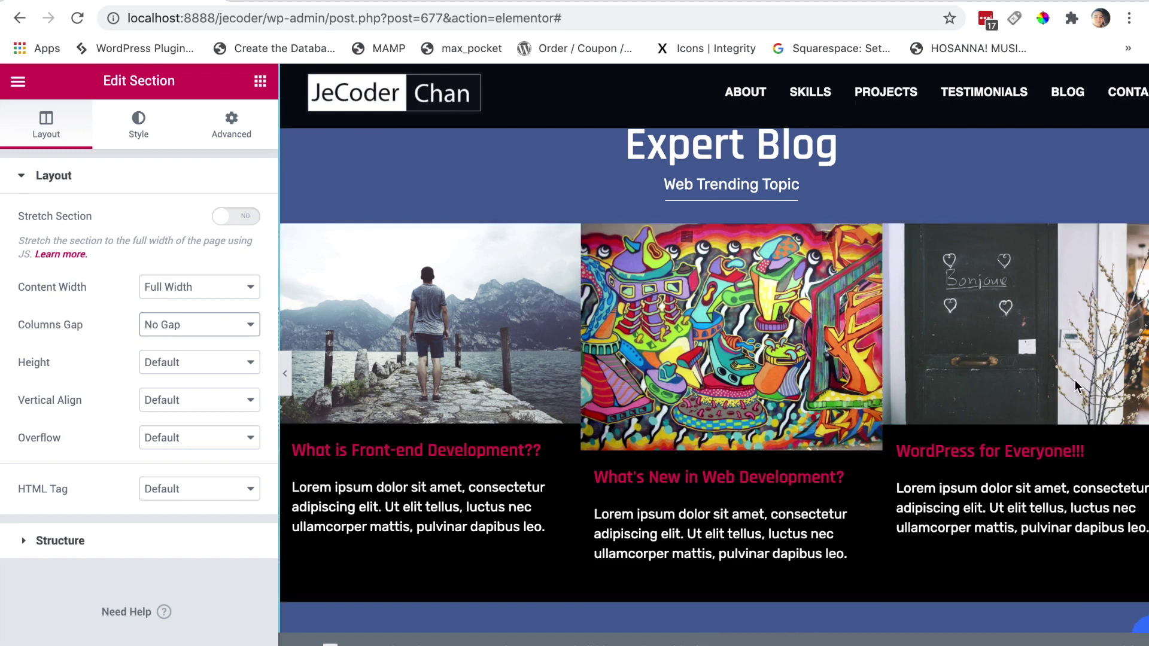
Set the outer Expert Blog section's bottom padding to 0 px, keeping the other padding sides.
{"action": "scroll", "coordinate": [819, 453], "scroll_direction": "right", "scroll_amount": 2}
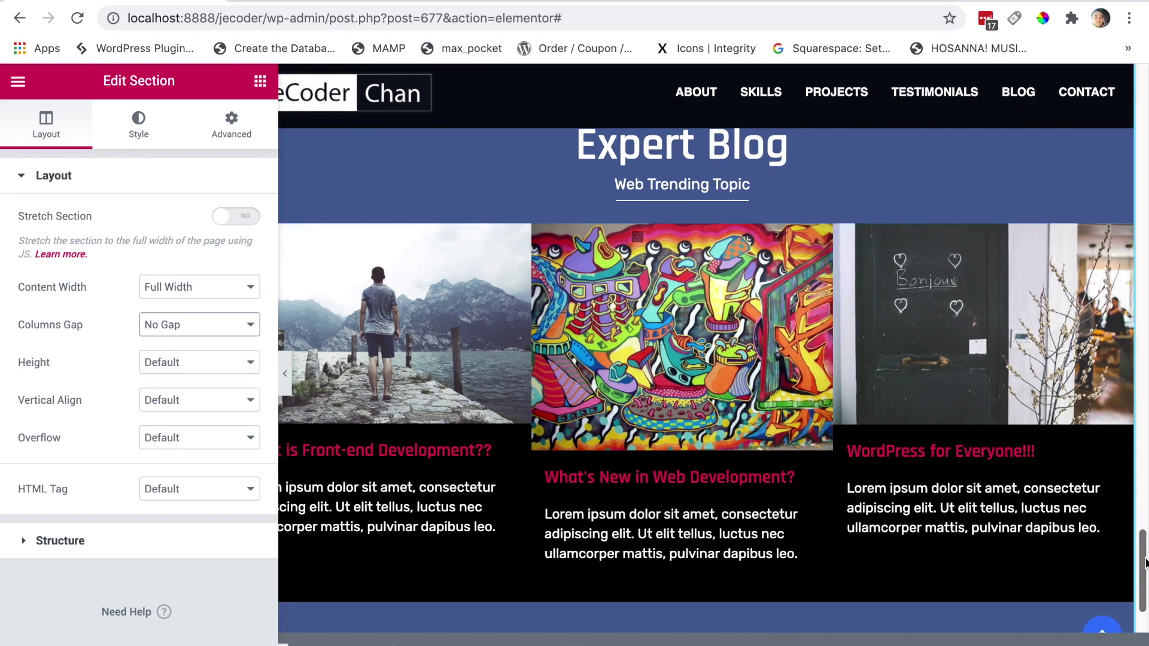
{"action": "scroll", "coordinate": [819, 453], "scroll_direction": "up", "scroll_amount": 5}
{"action": "left_click_drag", "start_coordinate": [682, 319], "coordinate": [151, 157]}
{"action": "left_click", "coordinate": [222, 134]}
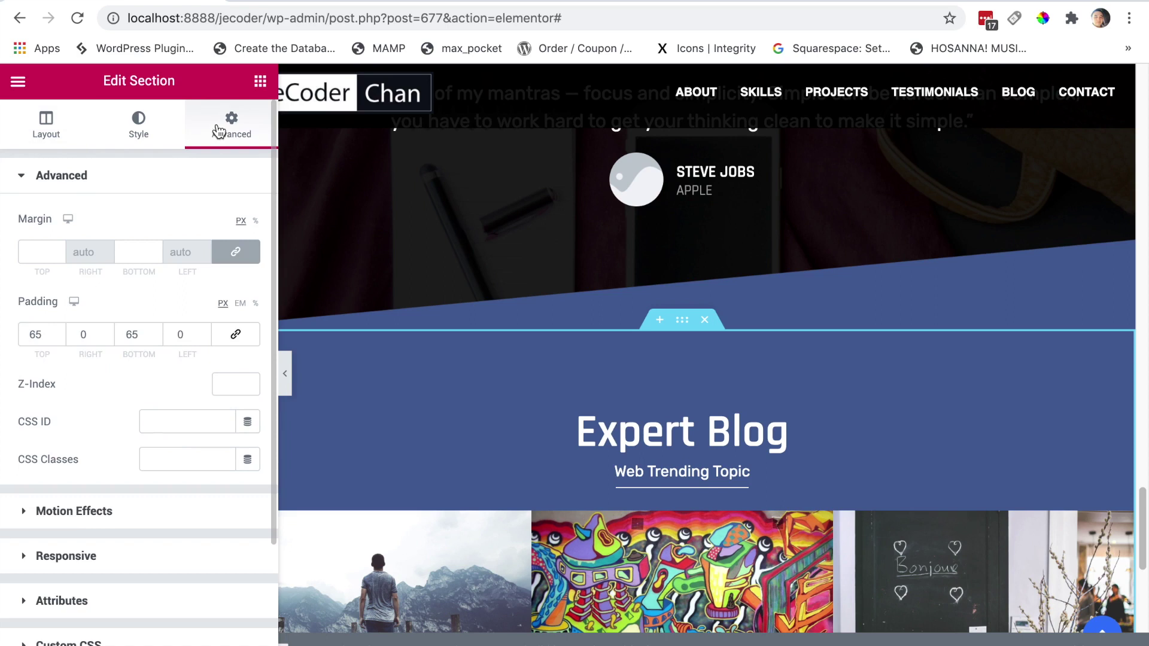
{"action": "left_click", "coordinate": [146, 334]}
{"action": "left_click_drag", "start_coordinate": [107, 330], "coordinate": [107, 329]}
{"action": "type", "text": "0"}
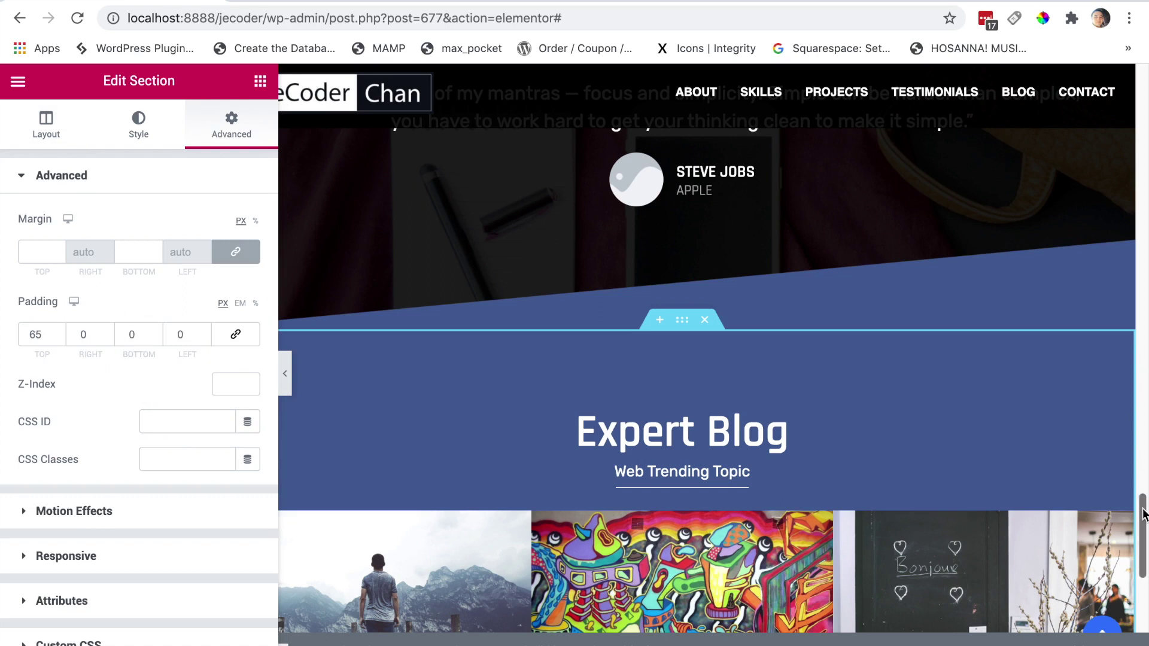
{"action": "scroll", "coordinate": [1143, 514], "scroll_direction": "down", "scroll_amount": 8}
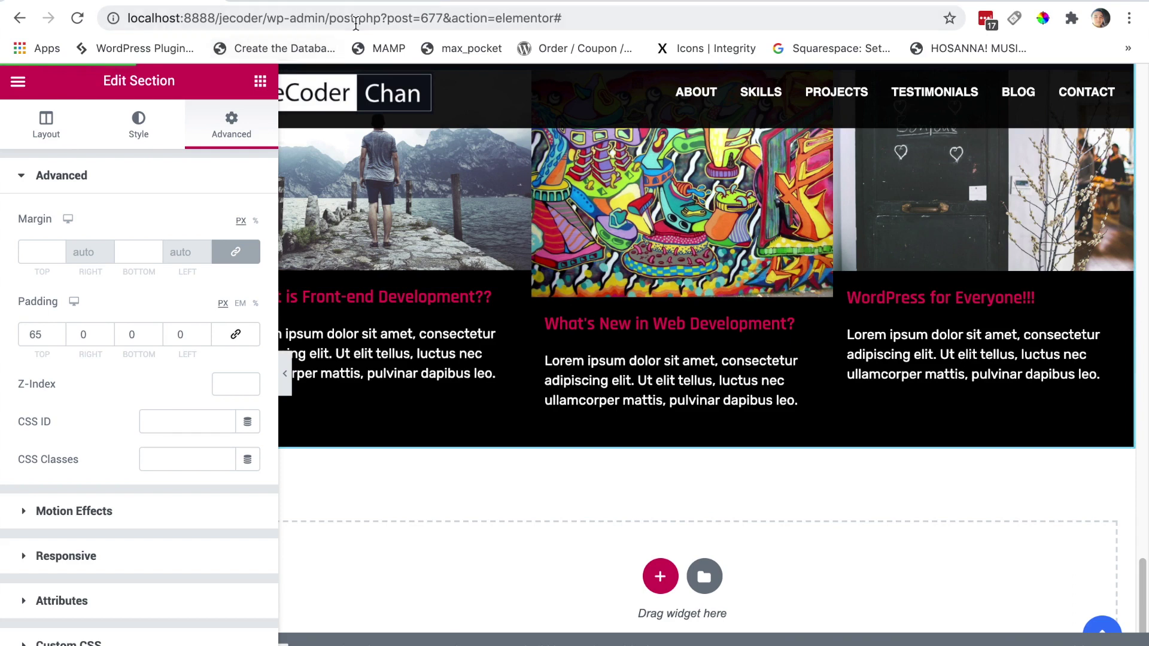
Reload the live home page and compare its Expert Blog cards with those on the reference page.
{"action": "left_click", "coordinate": [328, 1]}
{"action": "key", "text": "super+r"}
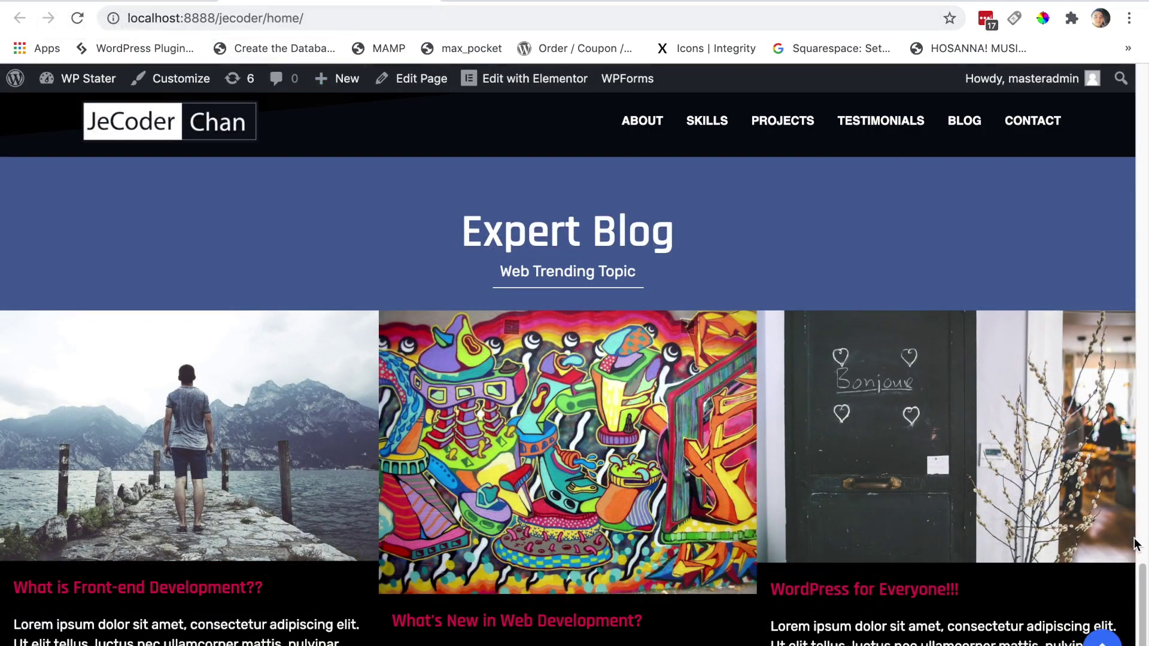
{"action": "mouse_move", "coordinate": [1144, 578]}
{"action": "left_mouse_down"}
{"action": "mouse_move", "coordinate": [1145, 622]}
{"action": "mouse_move", "coordinate": [1145, 578]}
{"action": "mouse_move", "coordinate": [1146, 589]}
{"action": "left_mouse_up"}
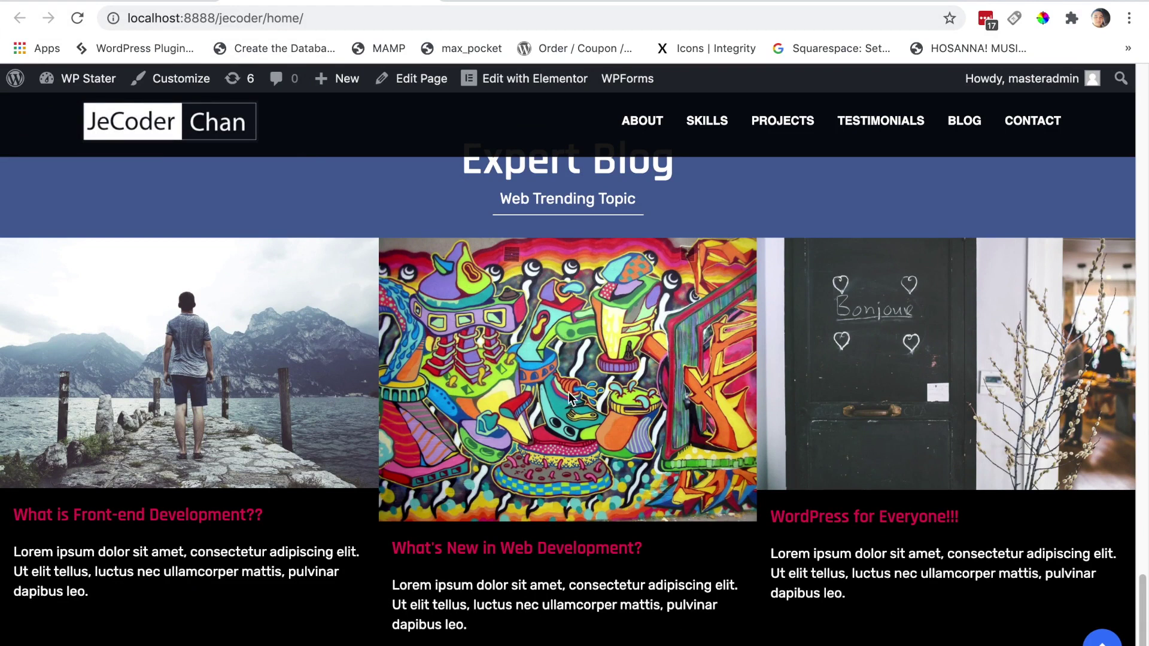
{"action": "key", "text": "ctrl+Tab"}
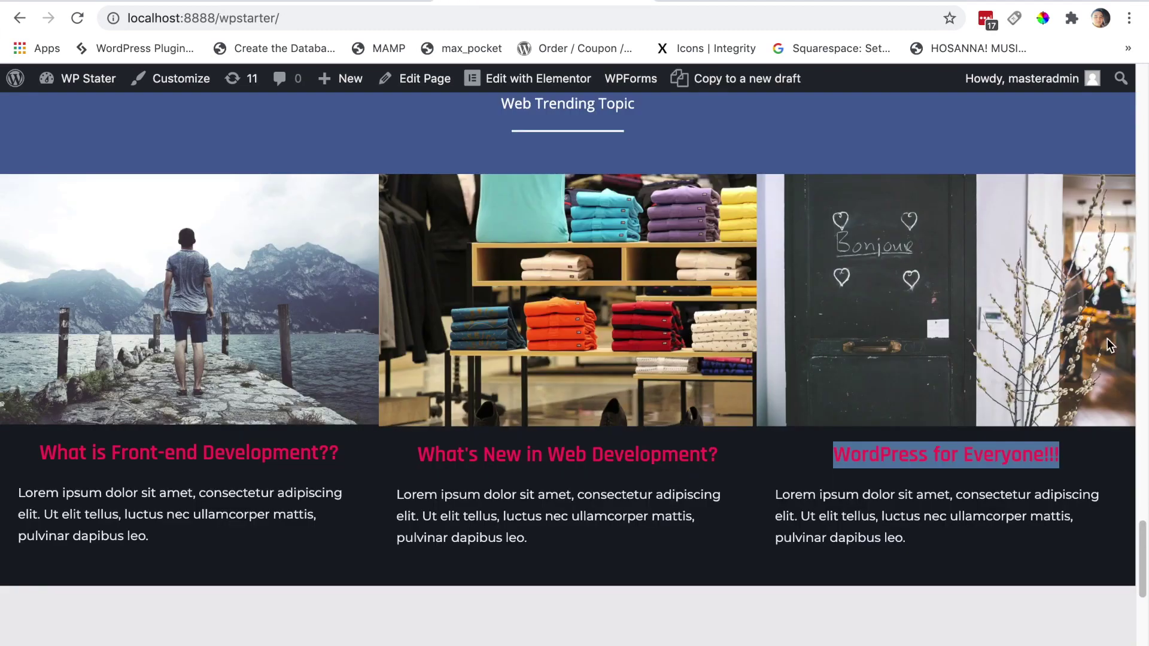
{"action": "scroll", "coordinate": [1142, 557], "scroll_direction": "up", "scroll_amount": 1}
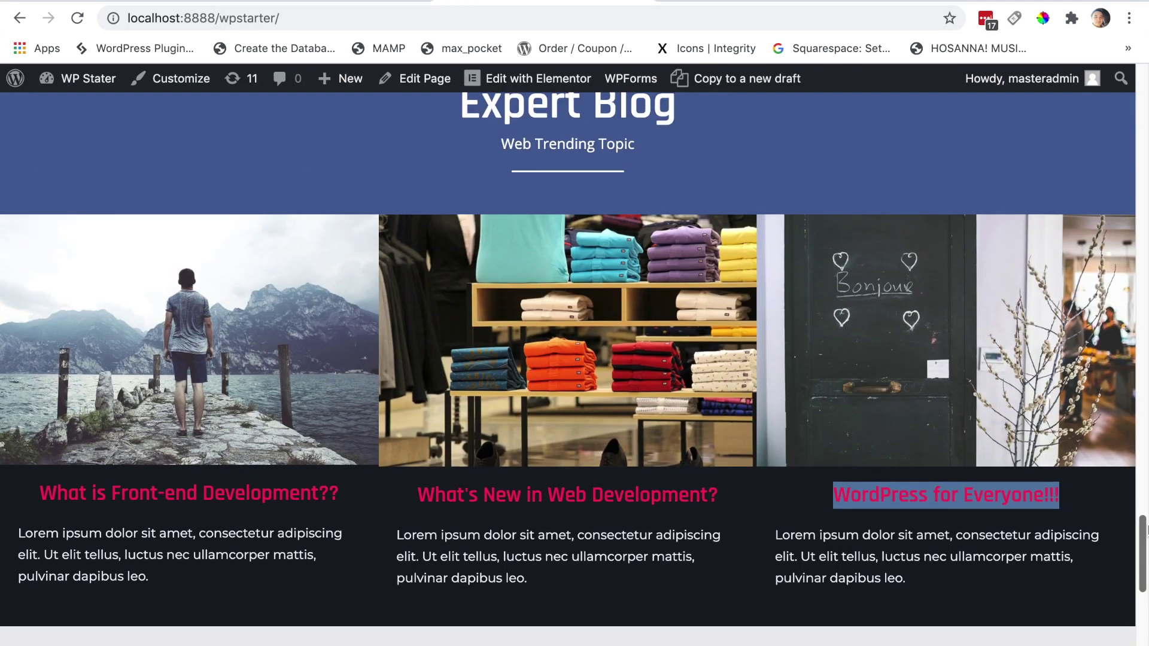
Replace the second blog card's image with gal-img4-2.jpg, the folded clothes photo, from the media library.
{"action": "left_click", "coordinate": [171, 1]}
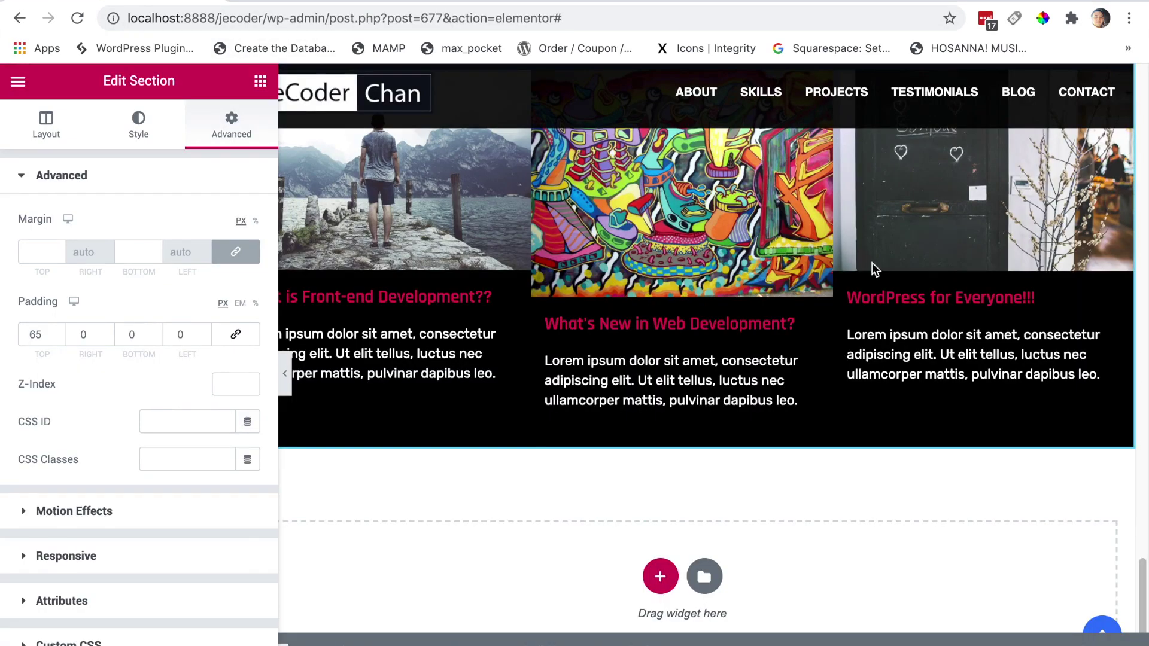
{"action": "left_click", "coordinate": [686, 239]}
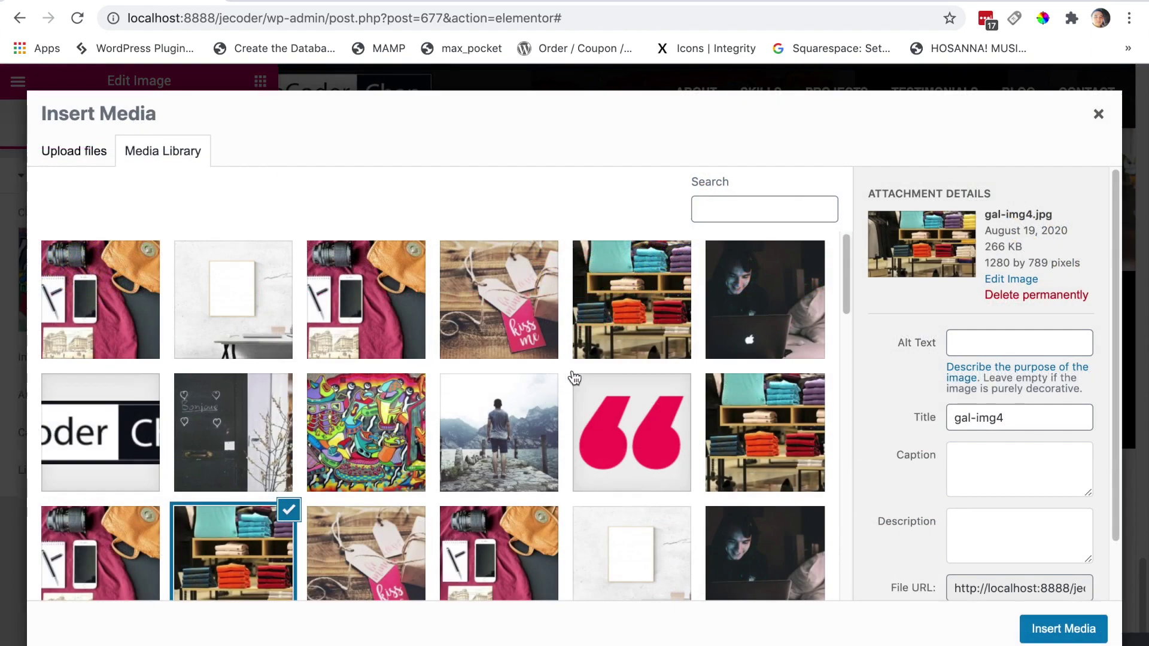
{"action": "left_click", "coordinate": [617, 316]}
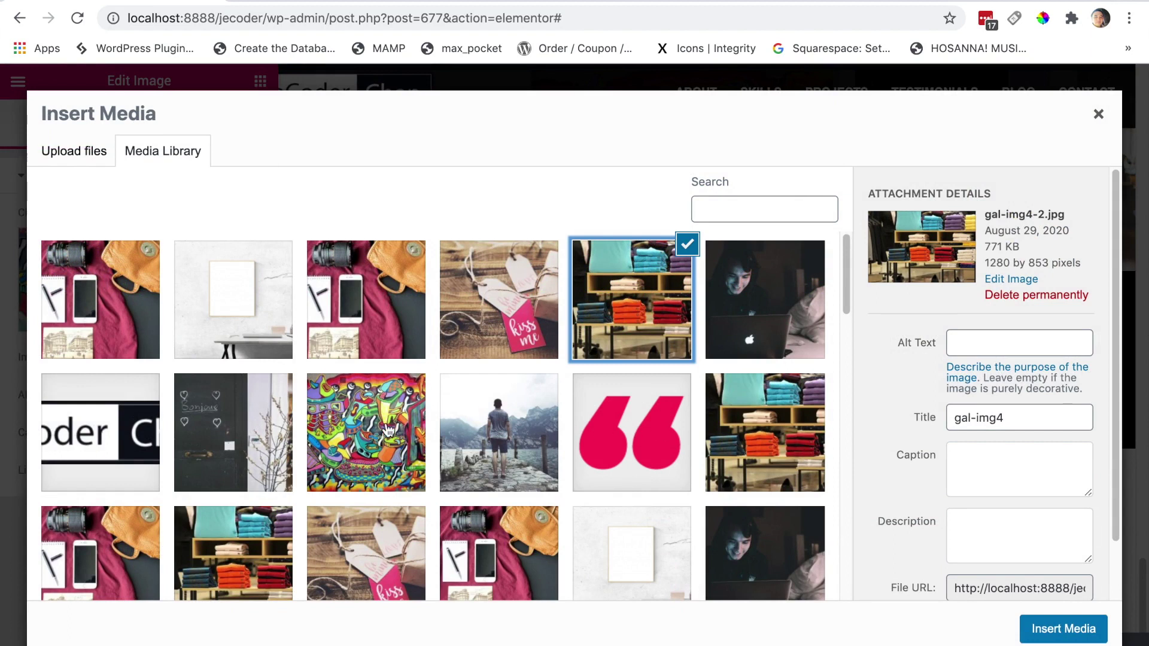
{"action": "left_click", "coordinate": [1052, 631]}
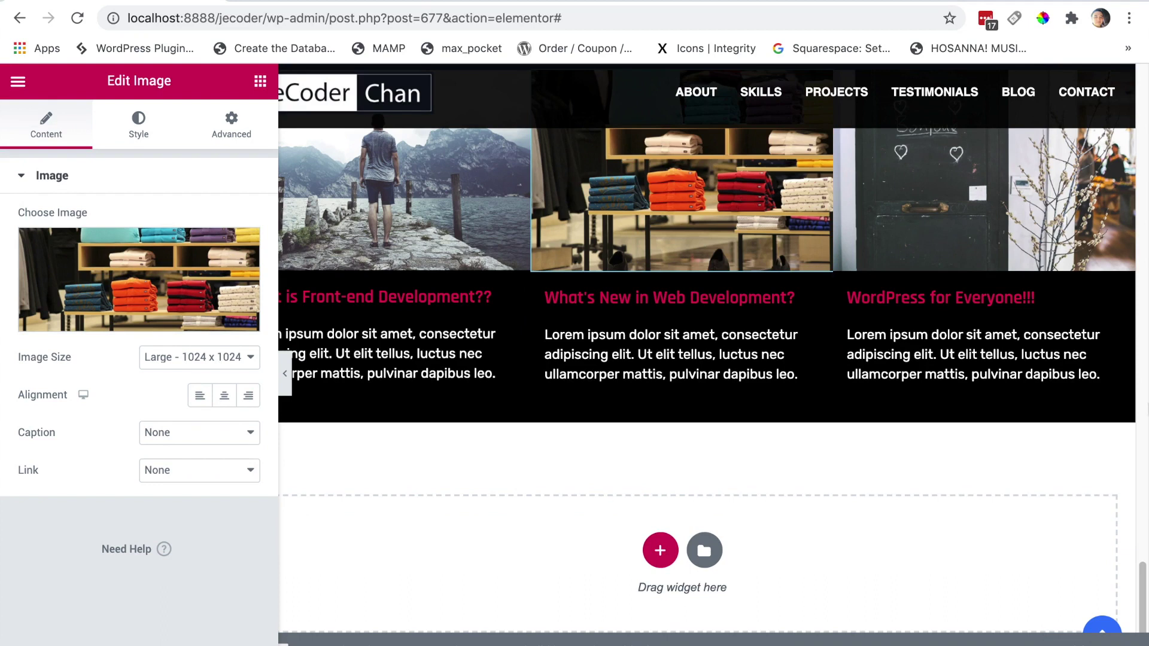
Unlink the margins of the inner section holding the three blog cards and set its top margin to 35 px.
{"action": "left_click_drag", "start_coordinate": [1141, 578], "coordinate": [1144, 563]}
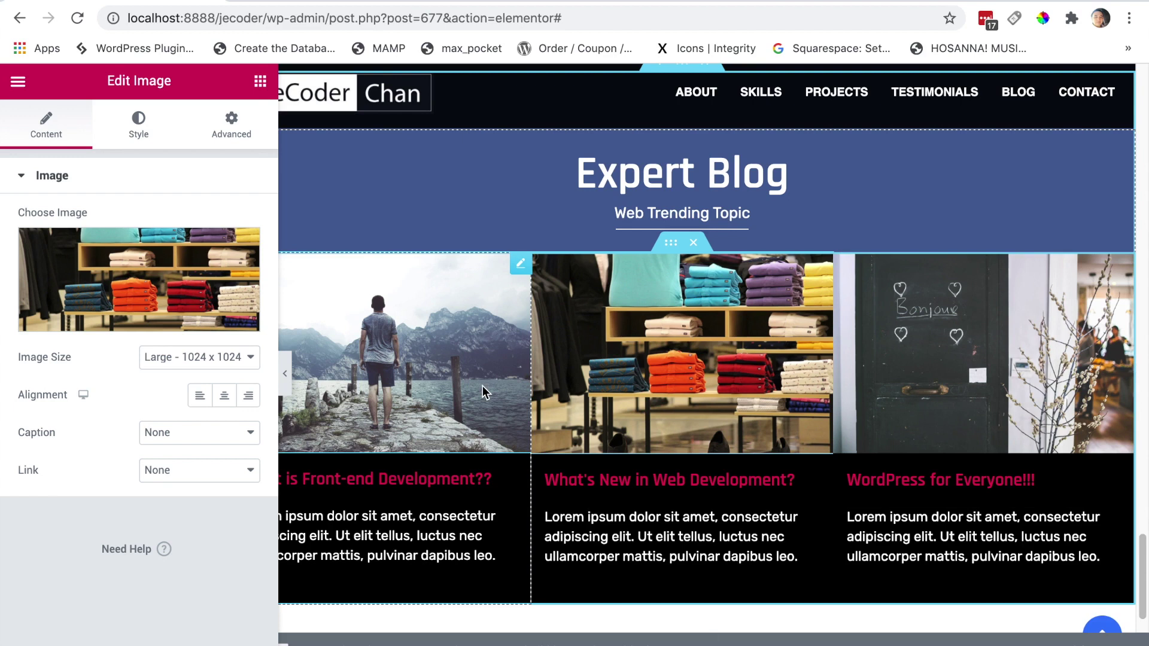
{"action": "left_click", "coordinate": [671, 245]}
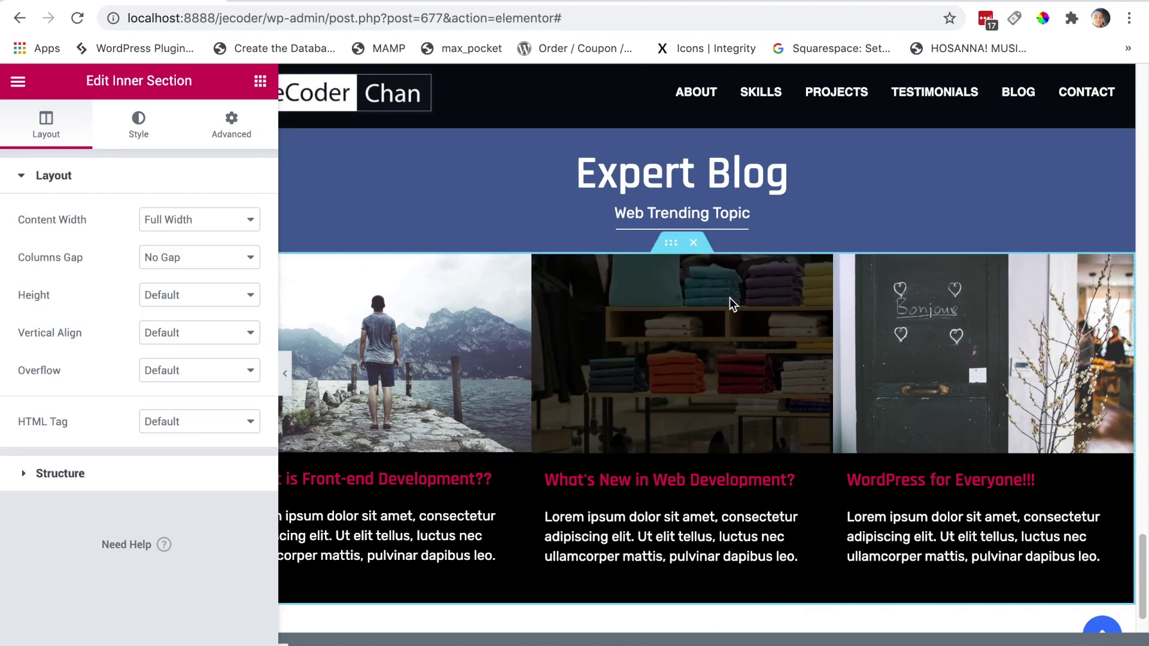
{"action": "left_click", "coordinate": [244, 136]}
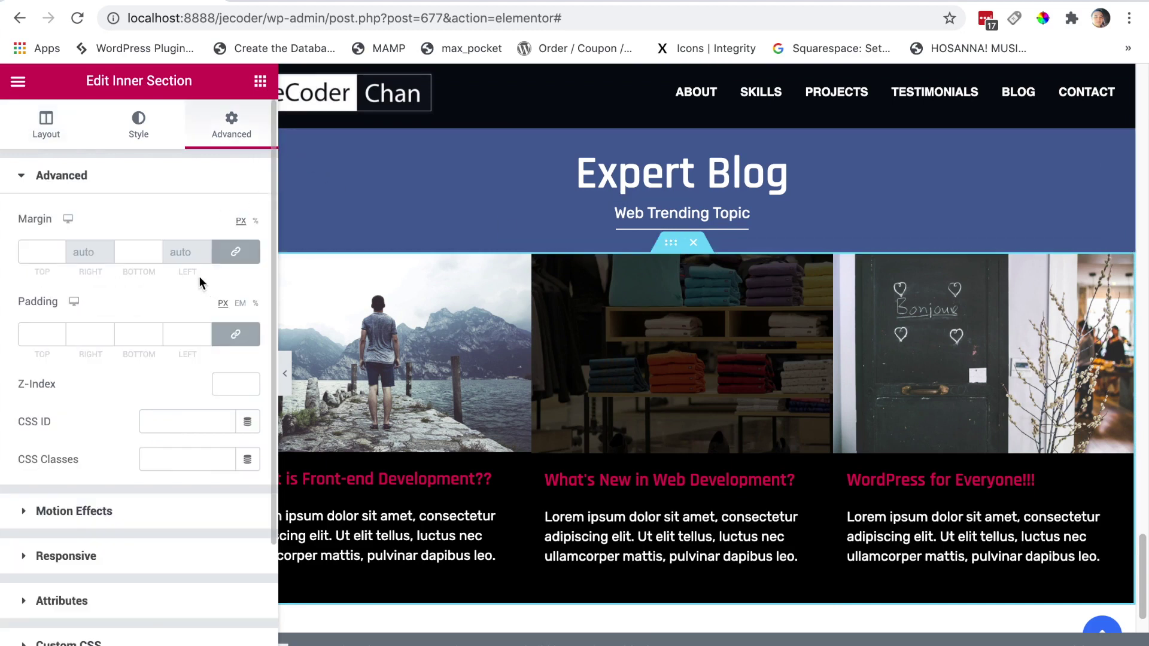
{"action": "left_click", "coordinate": [237, 252]}
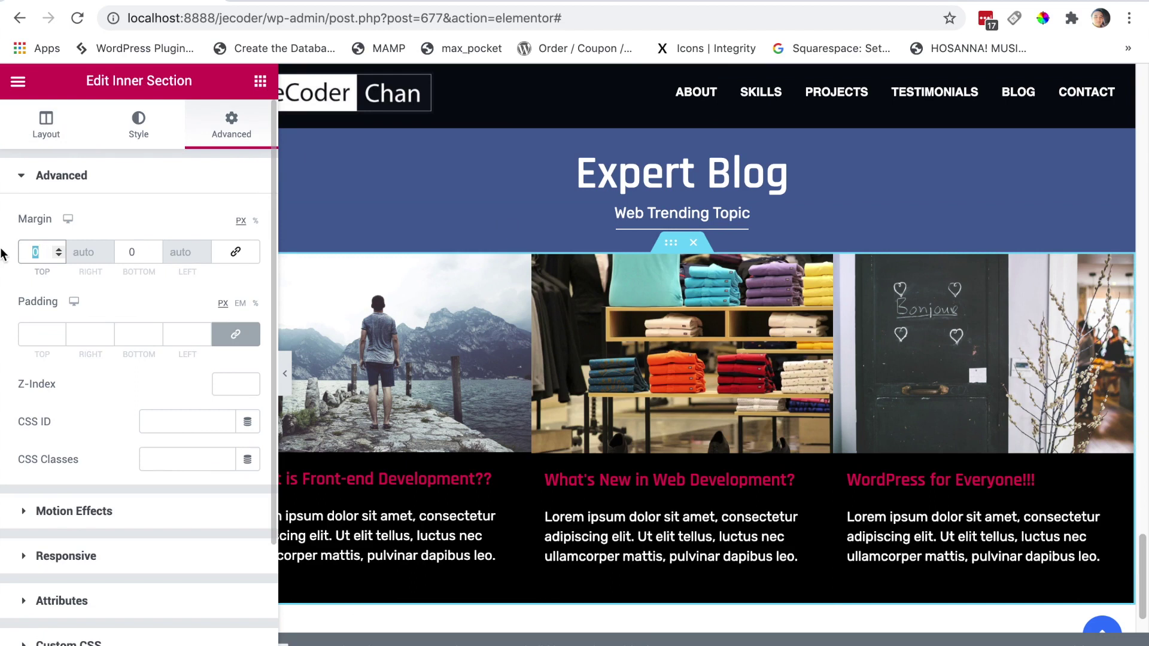
{"action": "type", "text": "35"}
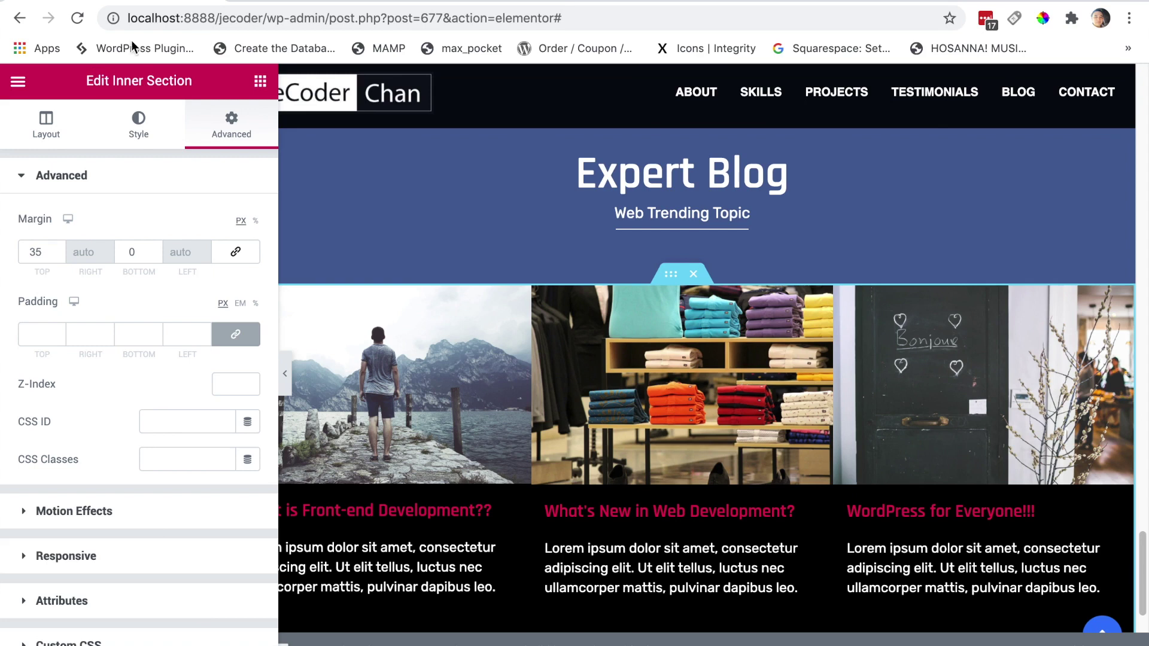
Examine the heading and form layout of the Contact Me Today section on the reference page.
{"action": "key", "text": "ctrl+Tab"}
{"action": "left_click", "coordinate": [77, 18]}
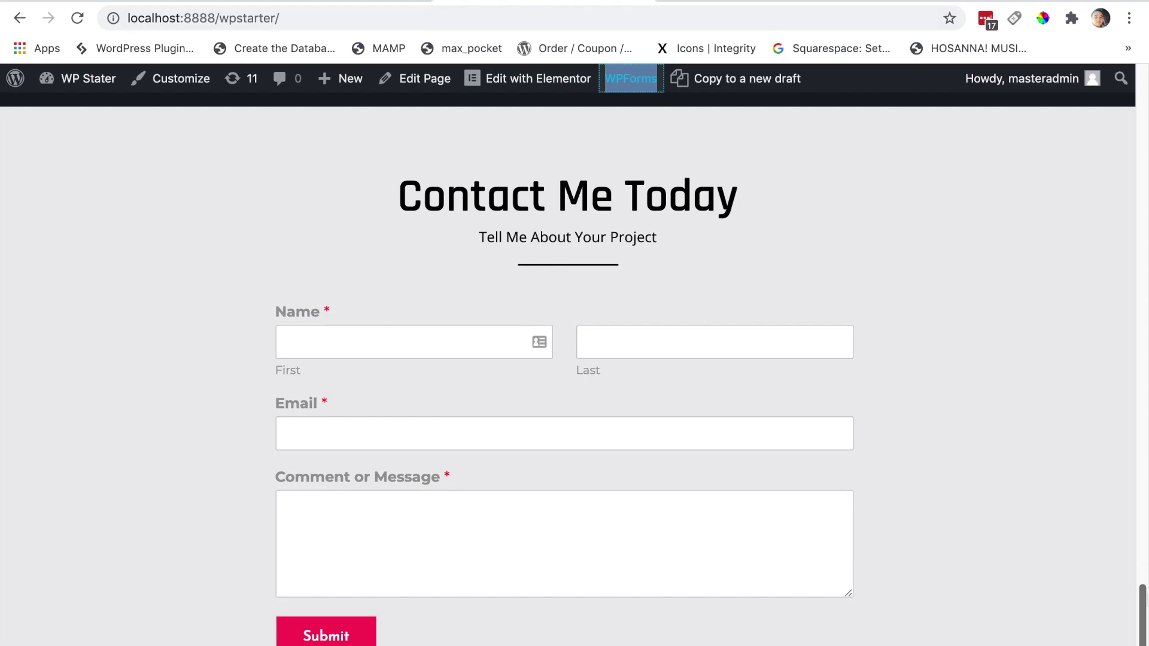
{"action": "scroll", "coordinate": [568, 376], "scroll_direction": "up", "scroll_amount": 1}
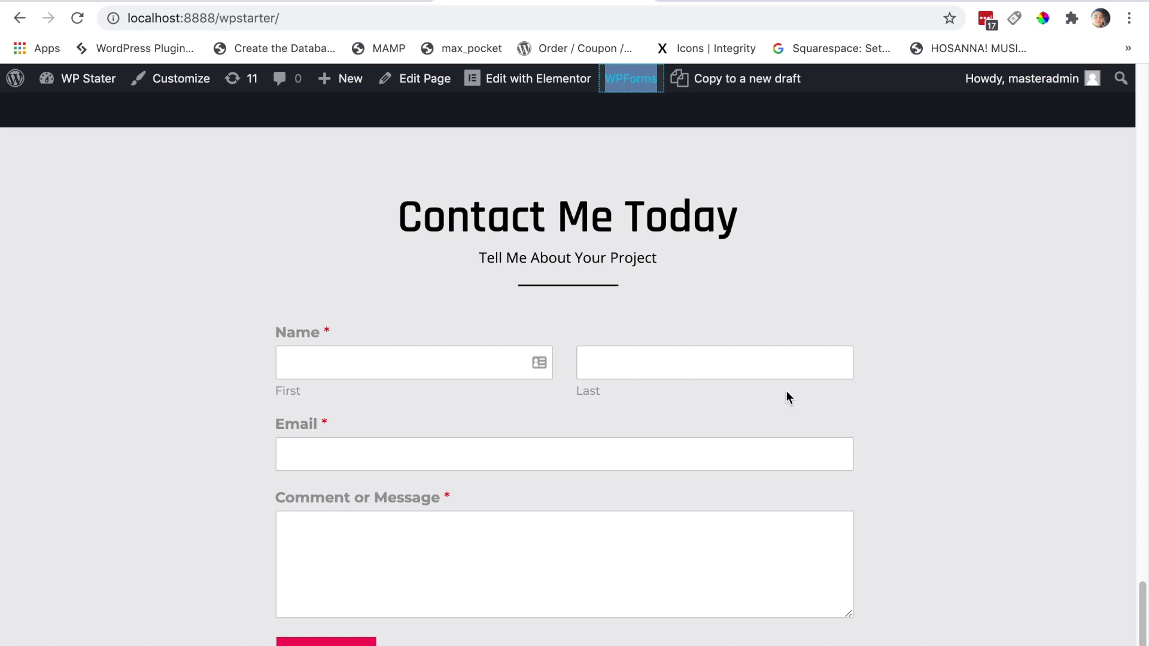
{"action": "left_click", "coordinate": [953, 346]}
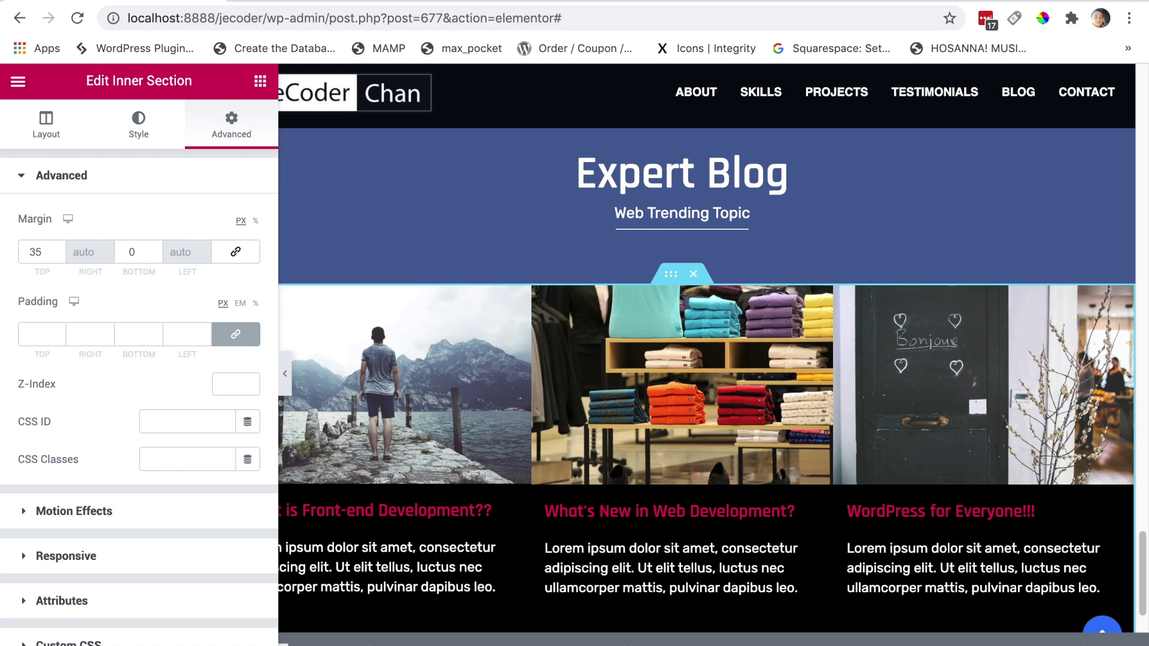
Add a new single-column section below the Expert Blog section.
{"action": "left_click_drag", "start_coordinate": [1142, 560], "coordinate": [1145, 606]}
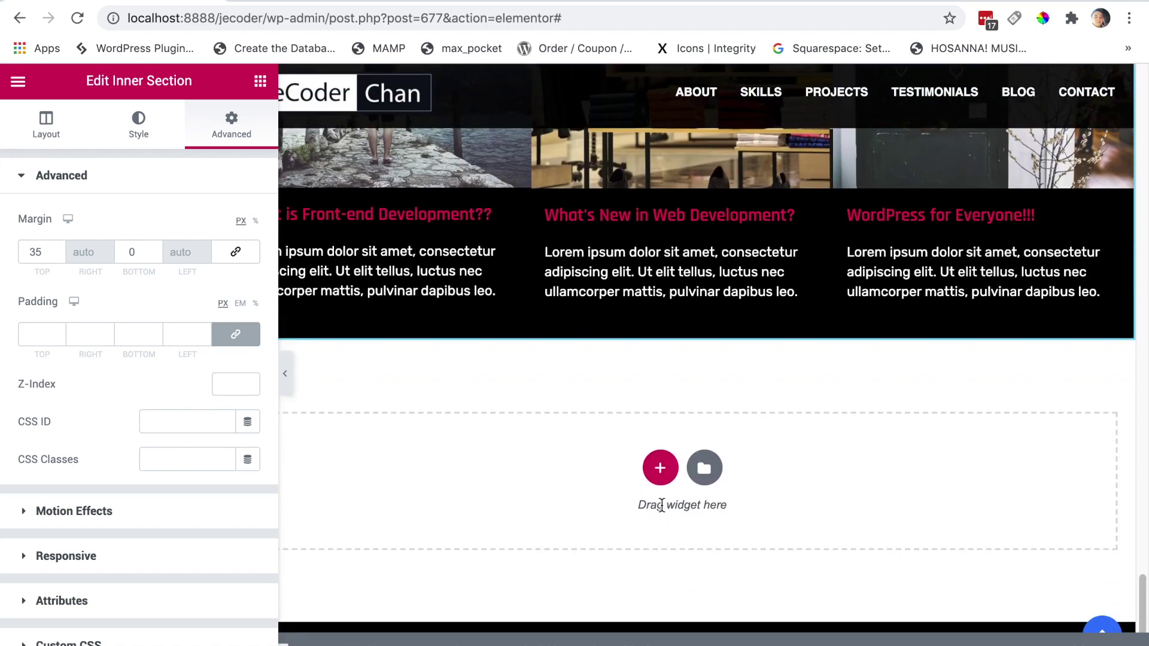
{"action": "left_click", "coordinate": [659, 468]}
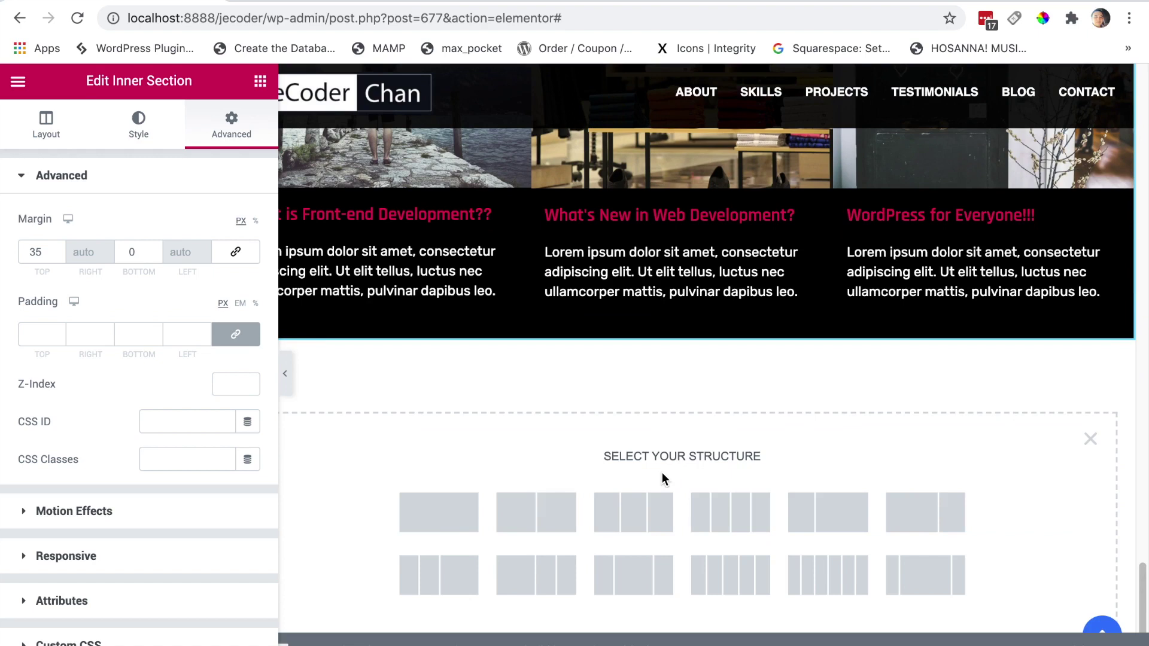
{"action": "left_click", "coordinate": [454, 534]}
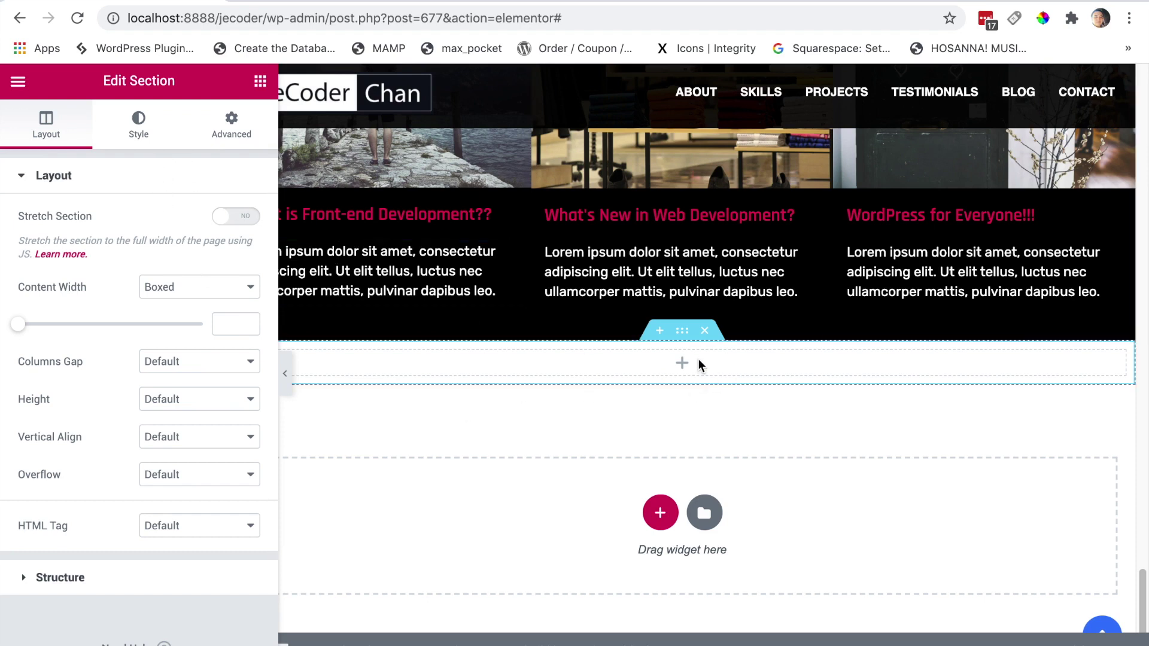
Unlink the new section's padding and set its top and bottom padding to 65 px.
{"action": "left_click", "coordinate": [231, 127]}
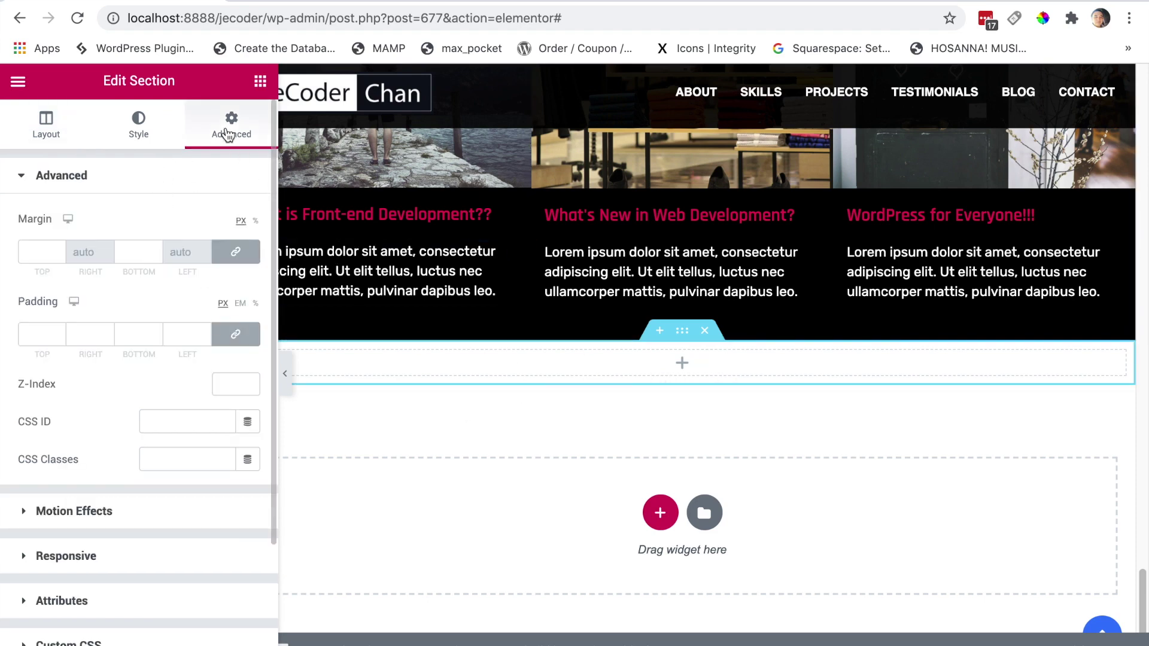
{"action": "left_click", "coordinate": [235, 334]}
{"action": "left_click_drag", "start_coordinate": [40, 335], "coordinate": [11, 342]}
{"action": "type", "text": "65"}
{"action": "double_click", "coordinate": [132, 335]}
{"action": "type", "text": "65"}
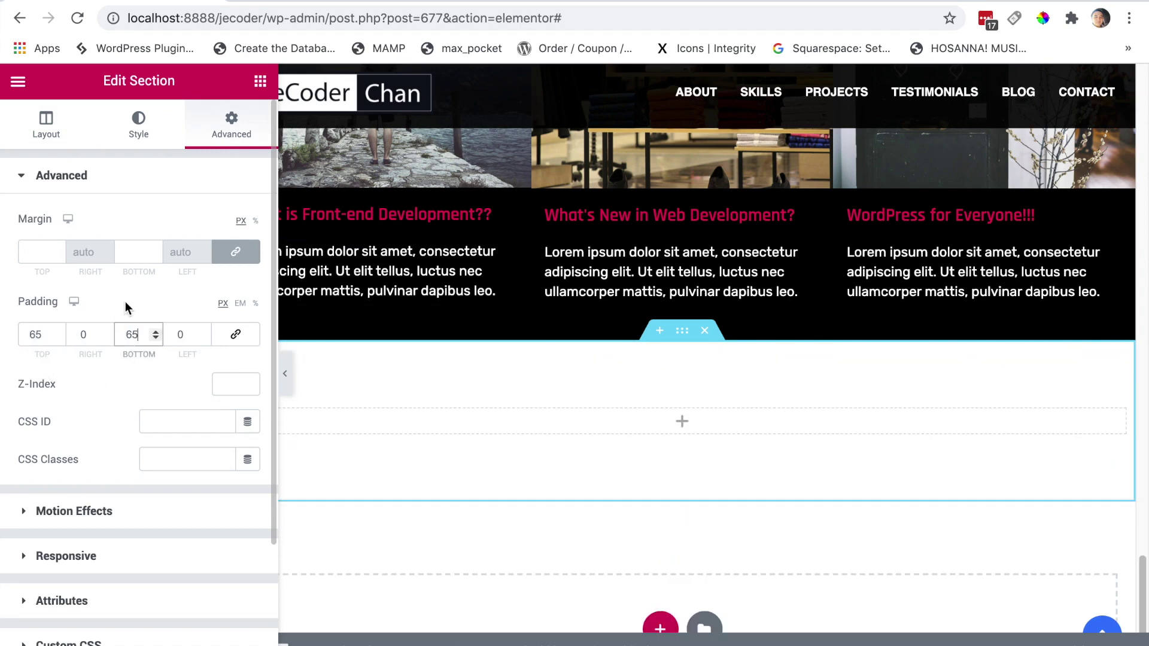
Duplicate the inner section with the Expert Blog heading and move one copy into the new empty section.
{"action": "left_click_drag", "start_coordinate": [1144, 577], "coordinate": [1144, 526]}
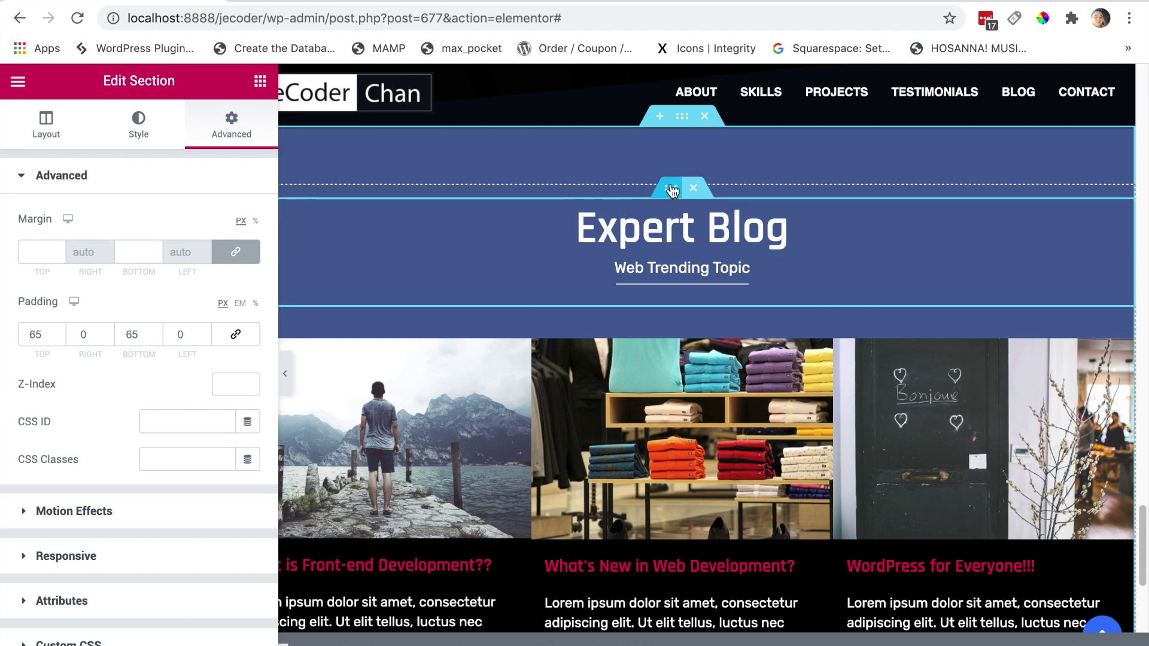
{"action": "right_click", "coordinate": [672, 190]}
{"action": "left_click", "coordinate": [742, 228]}
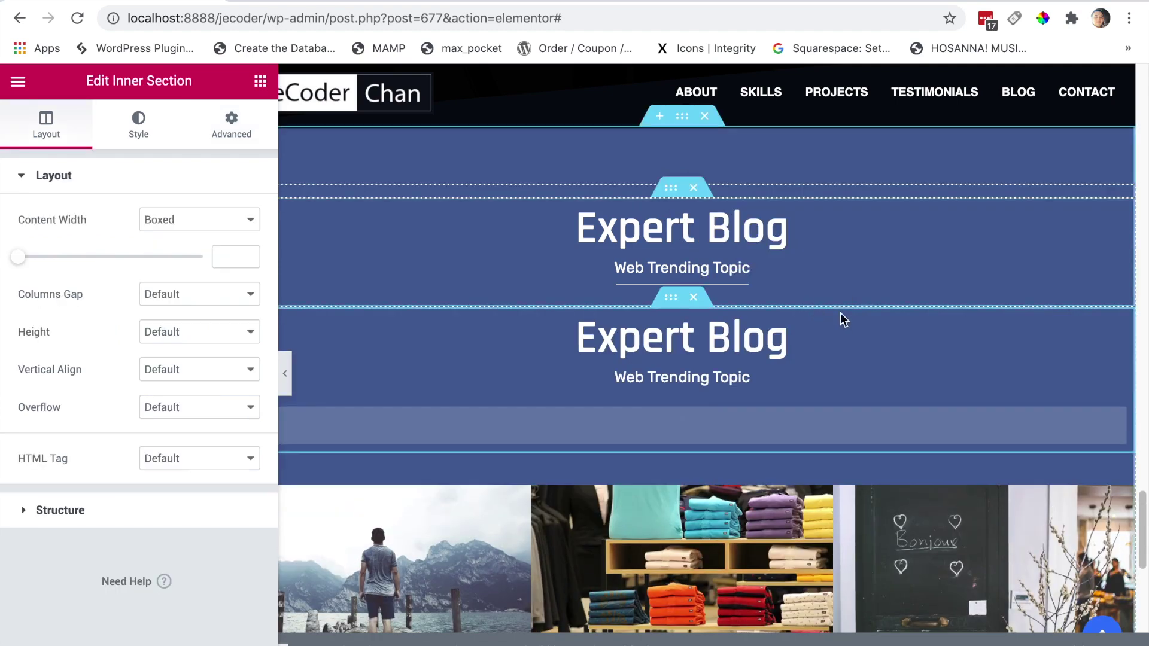
{"action": "left_click_drag", "start_coordinate": [1145, 514], "coordinate": [1147, 530]}
{"action": "left_click", "coordinate": [693, 182]}
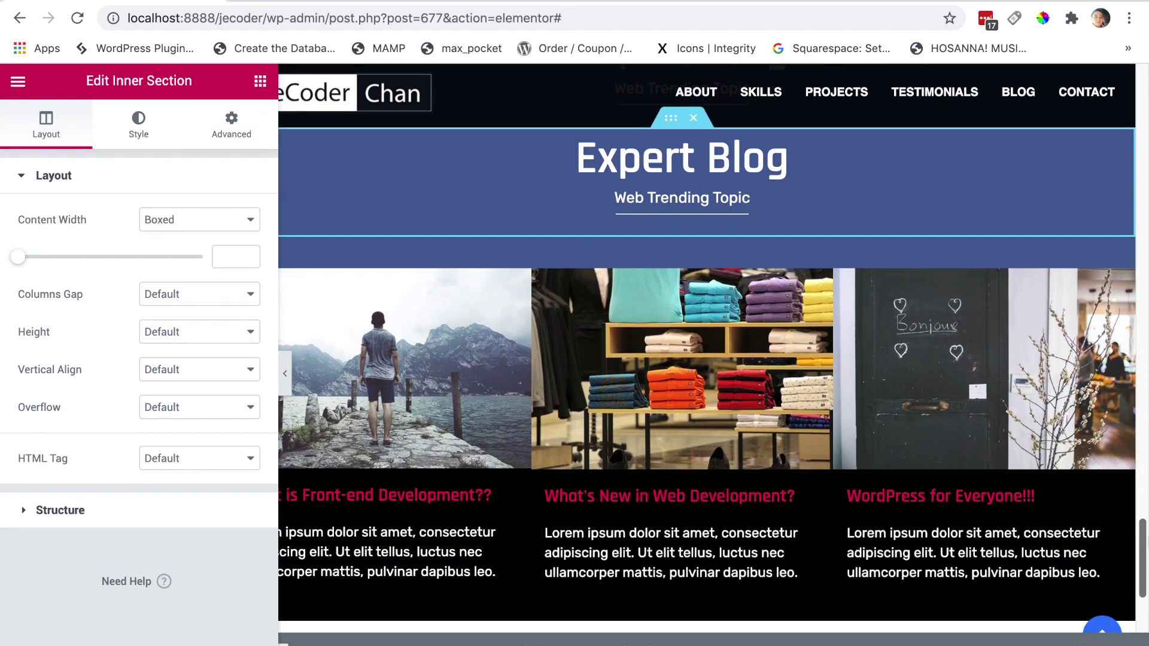
{"action": "left_click_drag", "start_coordinate": [670, 73], "coordinate": [705, 569]}
{"action": "scroll", "coordinate": [1146, 513], "scroll_direction": "down", "scroll_amount": 5}
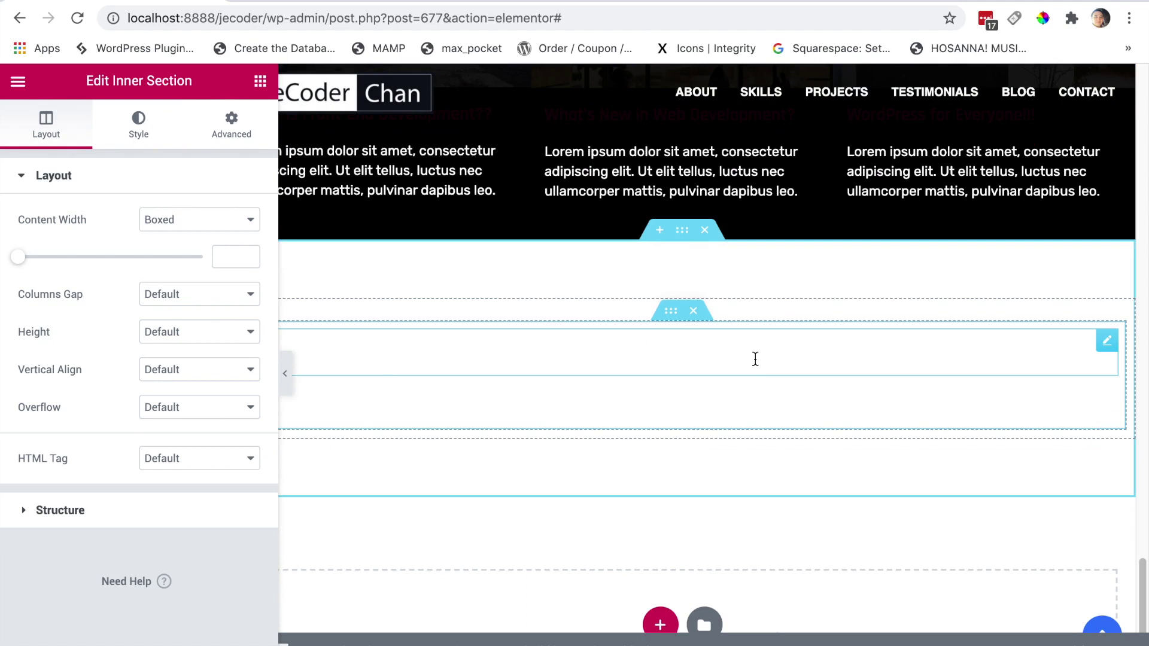
Set the text color of the copied Expert Blog heading in the new section to black (#000000).
{"action": "left_click", "coordinate": [755, 359]}
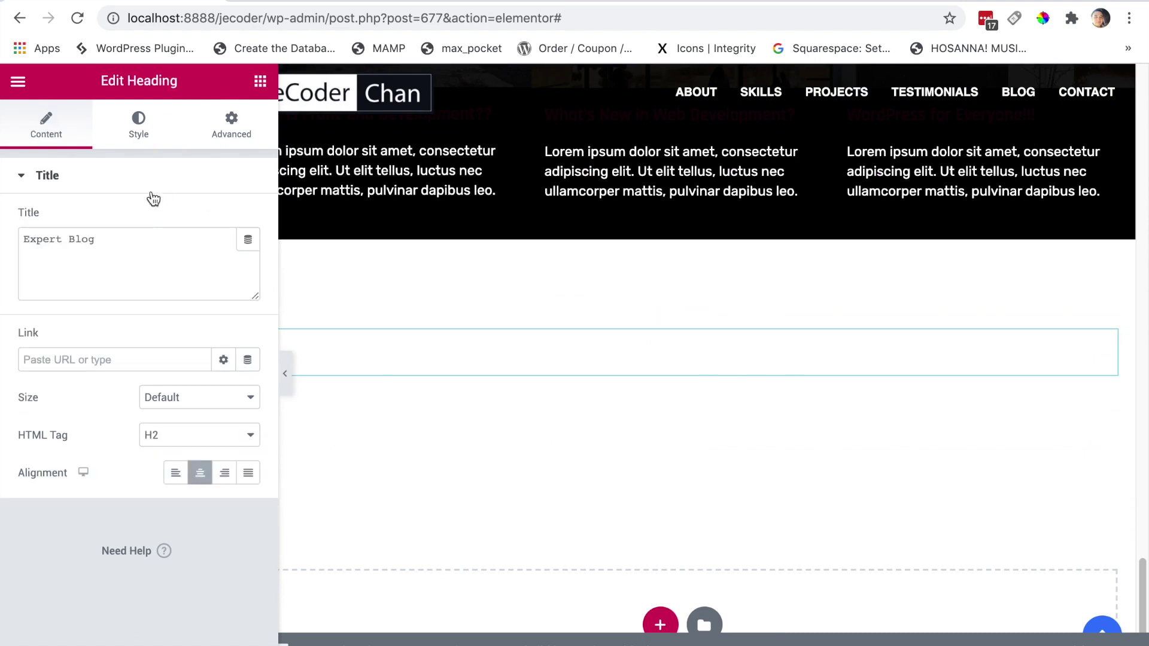
{"action": "left_click", "coordinate": [141, 132]}
{"action": "left_click", "coordinate": [224, 220]}
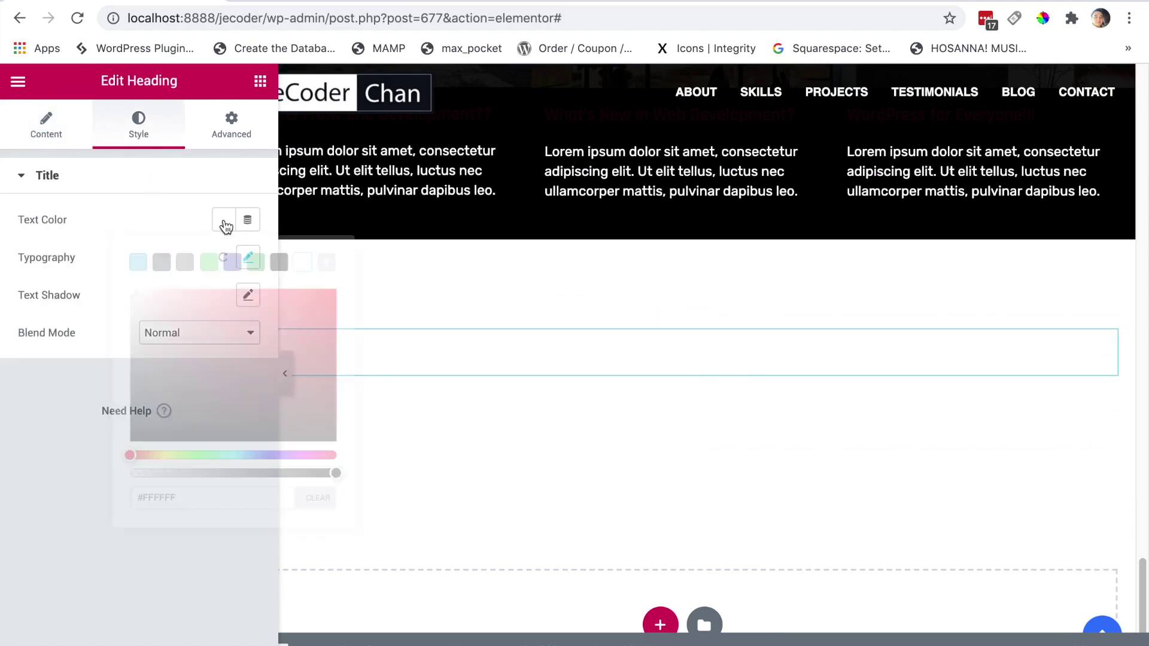
{"action": "left_click", "coordinate": [279, 262]}
{"action": "left_click", "coordinate": [138, 208]}
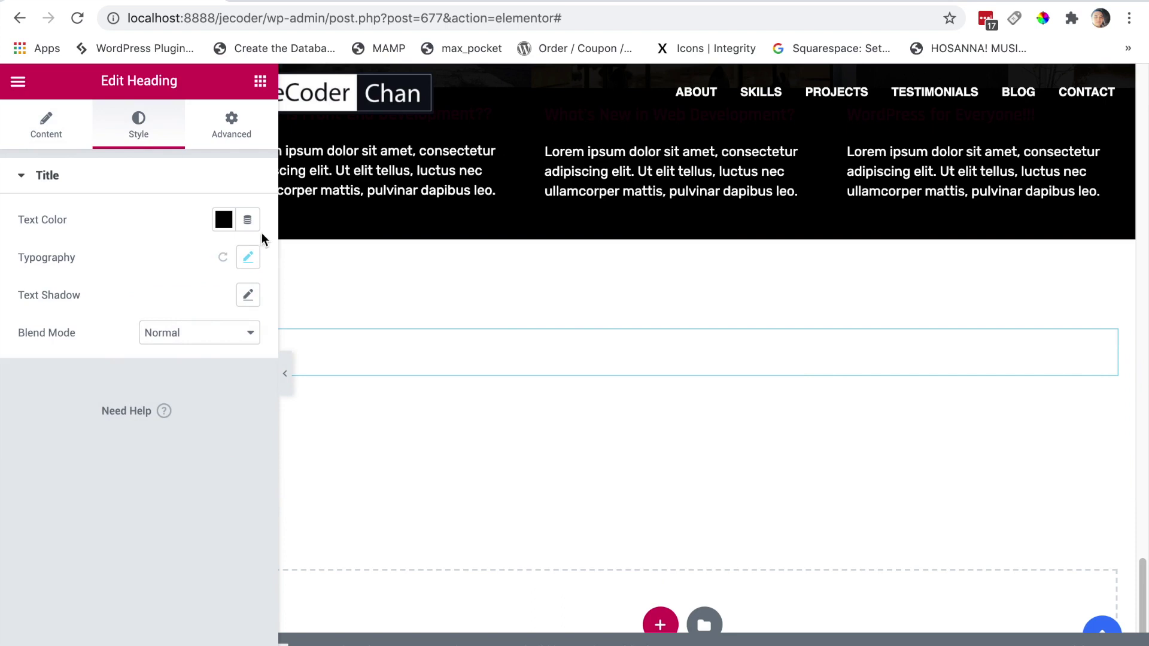
{"action": "left_click", "coordinate": [221, 221]}
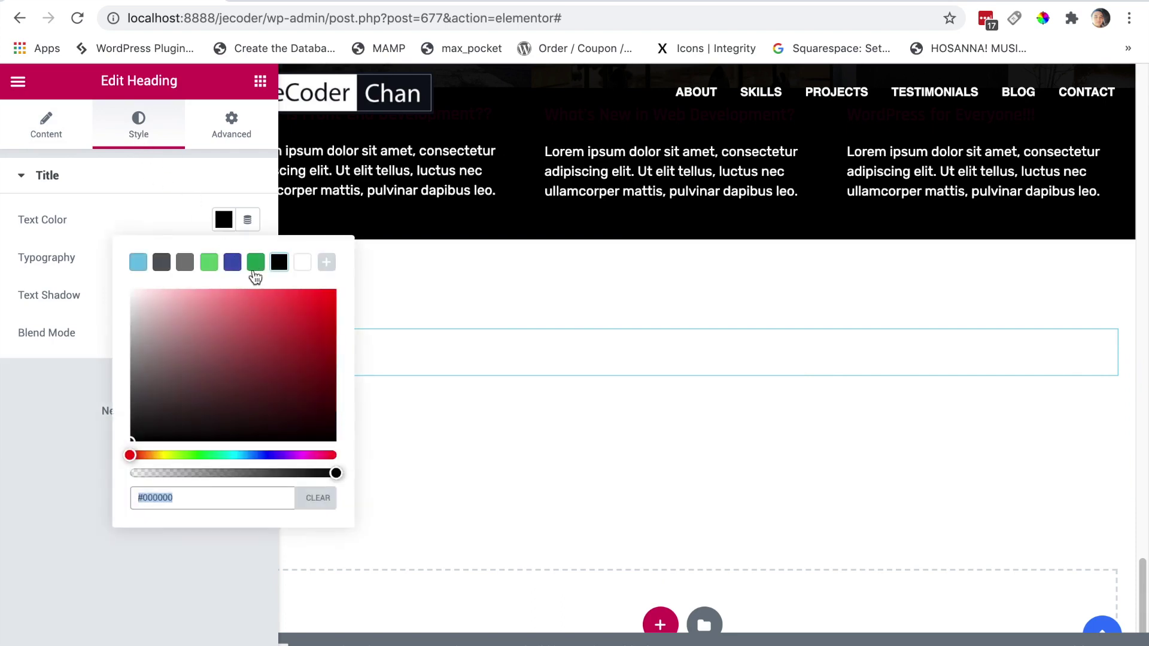
{"action": "left_click", "coordinate": [184, 262]}
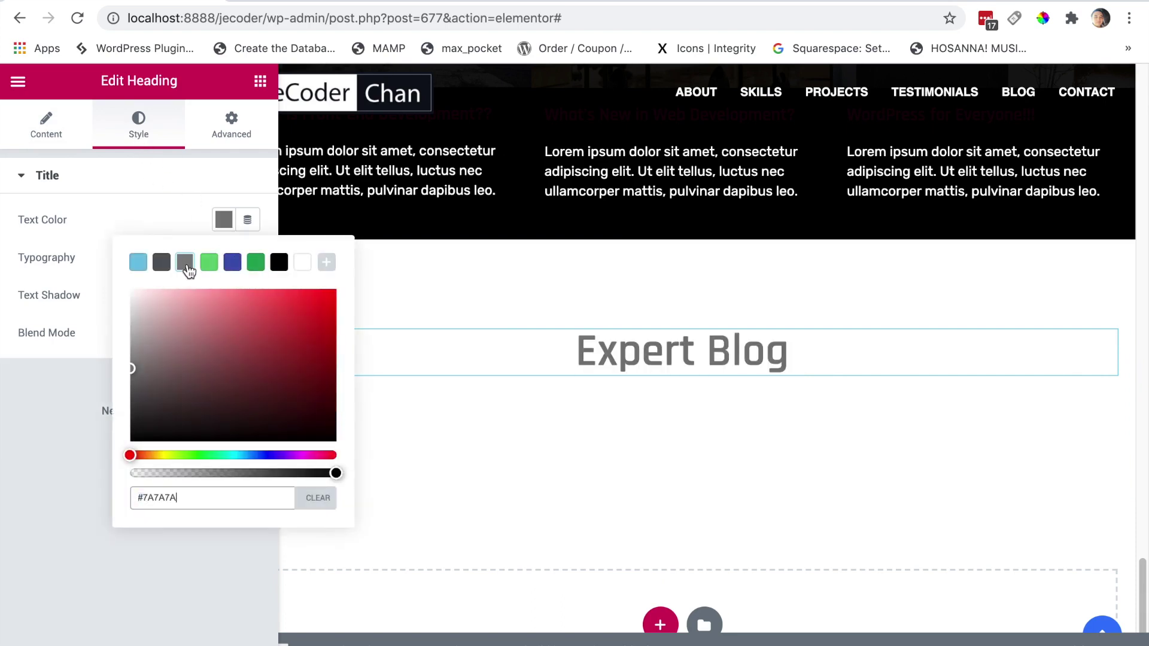
{"action": "left_click", "coordinate": [279, 262]}
{"action": "left_click", "coordinate": [159, 221]}
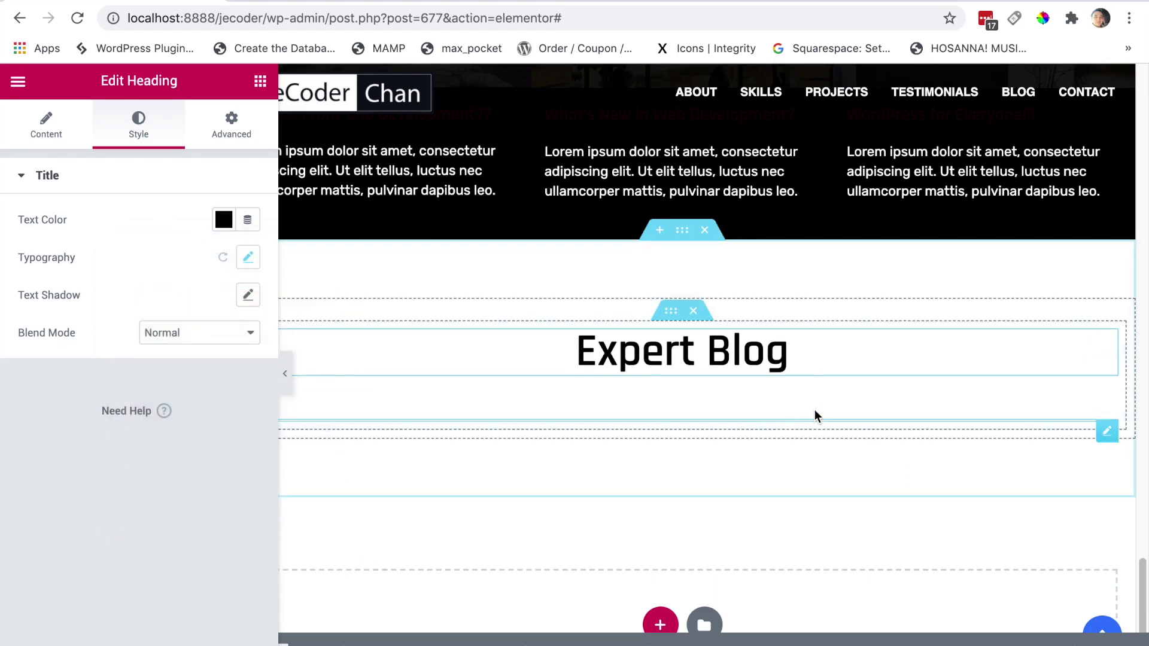
Set the text color of the copied Web Trending Topic subtitle to black (#000000).
{"action": "left_click", "coordinate": [712, 386]}
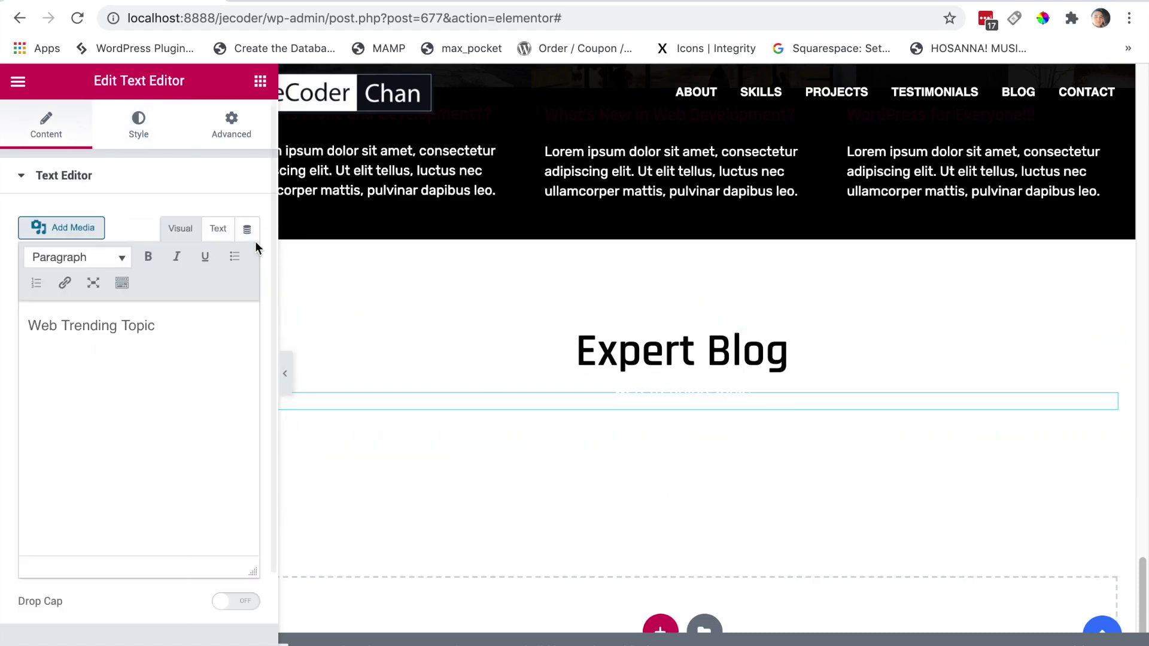
{"action": "left_click", "coordinate": [138, 126]}
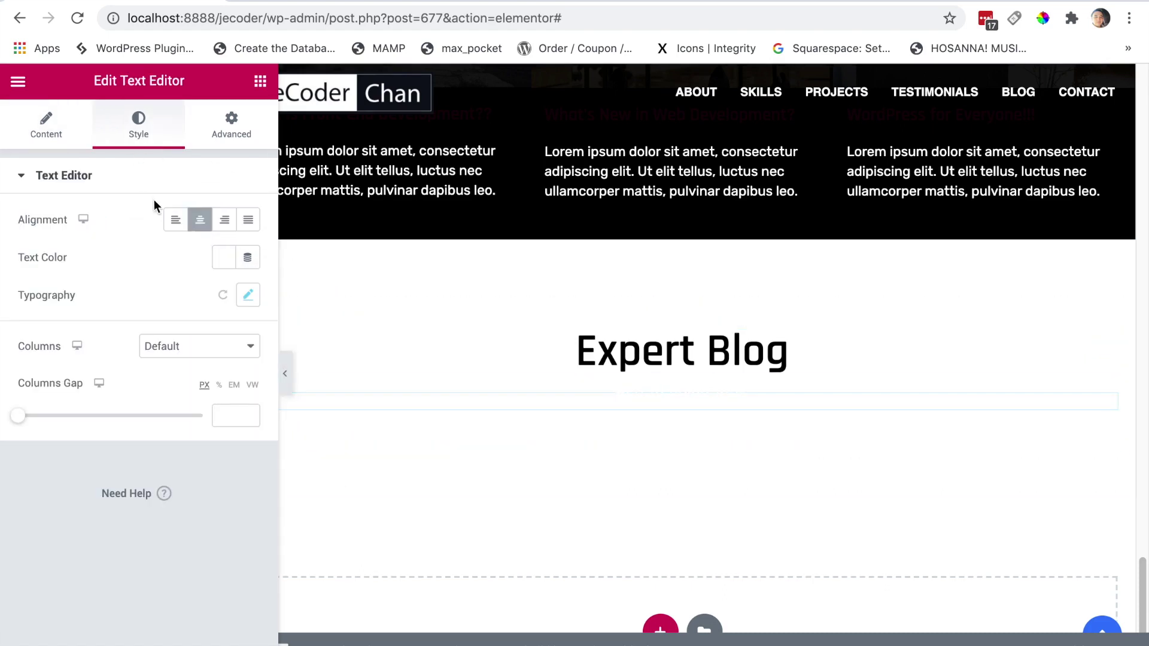
{"action": "left_click", "coordinate": [224, 258]}
{"action": "left_click", "coordinate": [279, 300]}
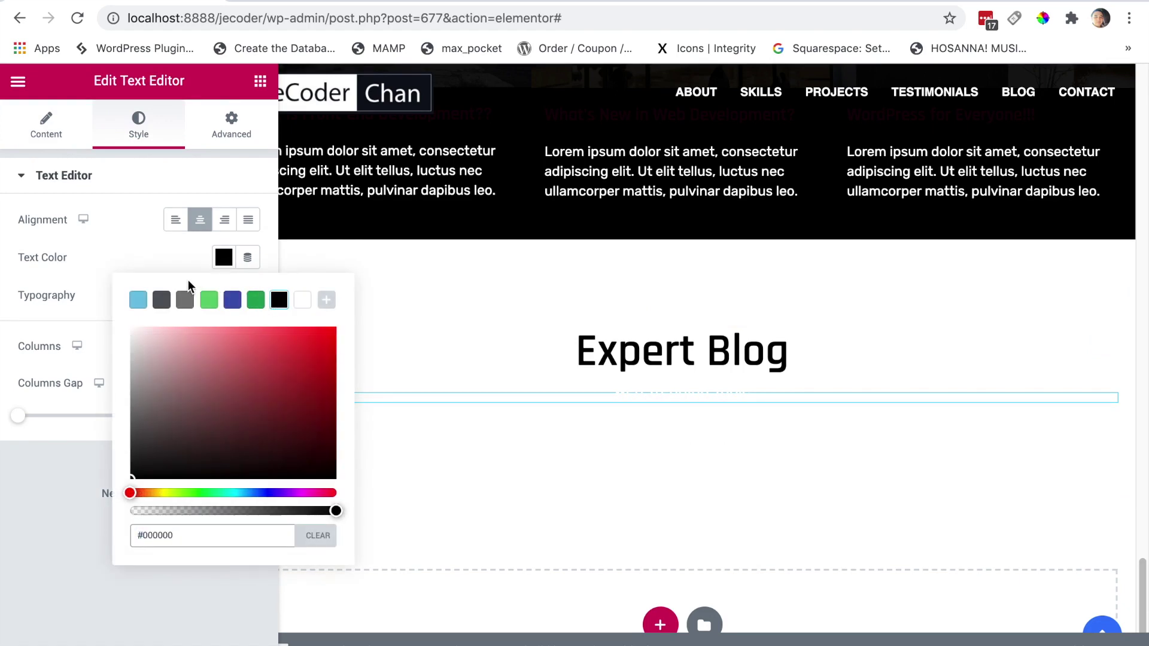
{"action": "left_click", "coordinate": [256, 303]}
{"action": "left_click", "coordinate": [279, 300]}
{"action": "left_click", "coordinate": [677, 428]}
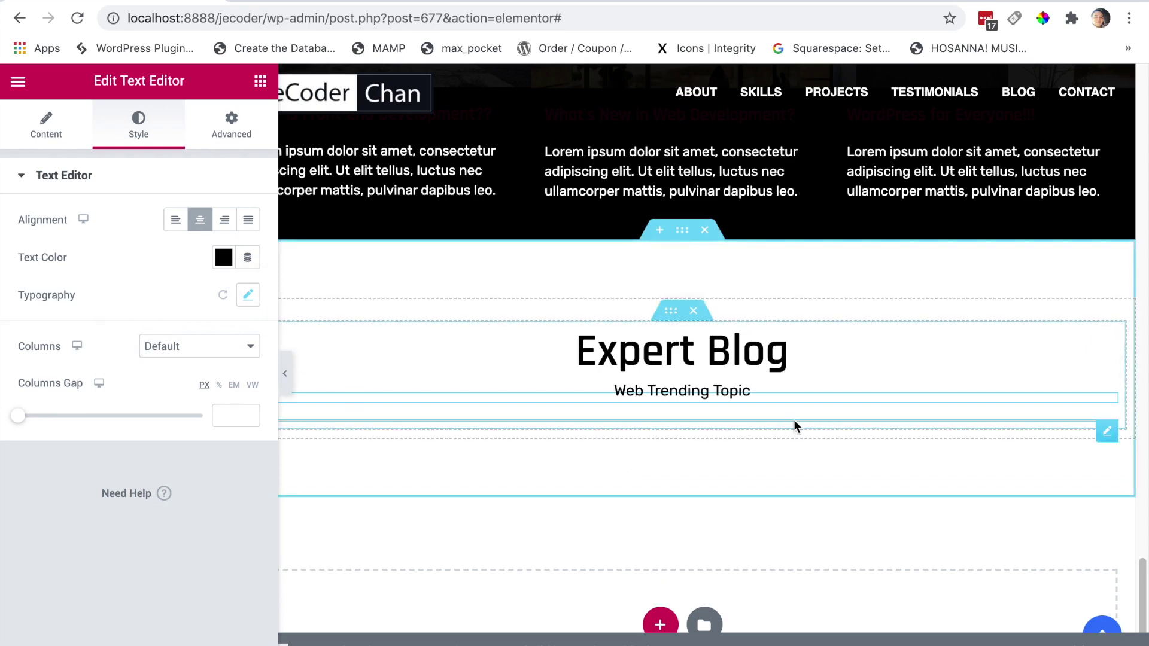
Set the color of the divider under the copied subtitle to black (#000000).
{"action": "left_click", "coordinate": [794, 423]}
{"action": "left_click", "coordinate": [138, 129]}
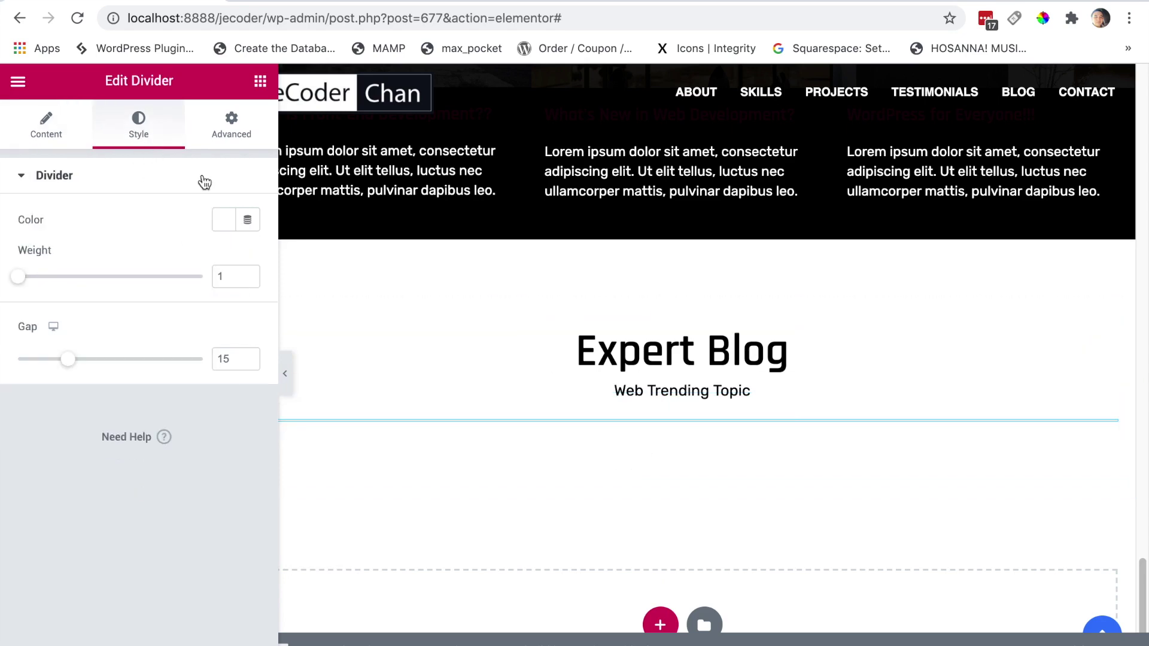
{"action": "left_click", "coordinate": [224, 220]}
{"action": "left_click", "coordinate": [277, 264]}
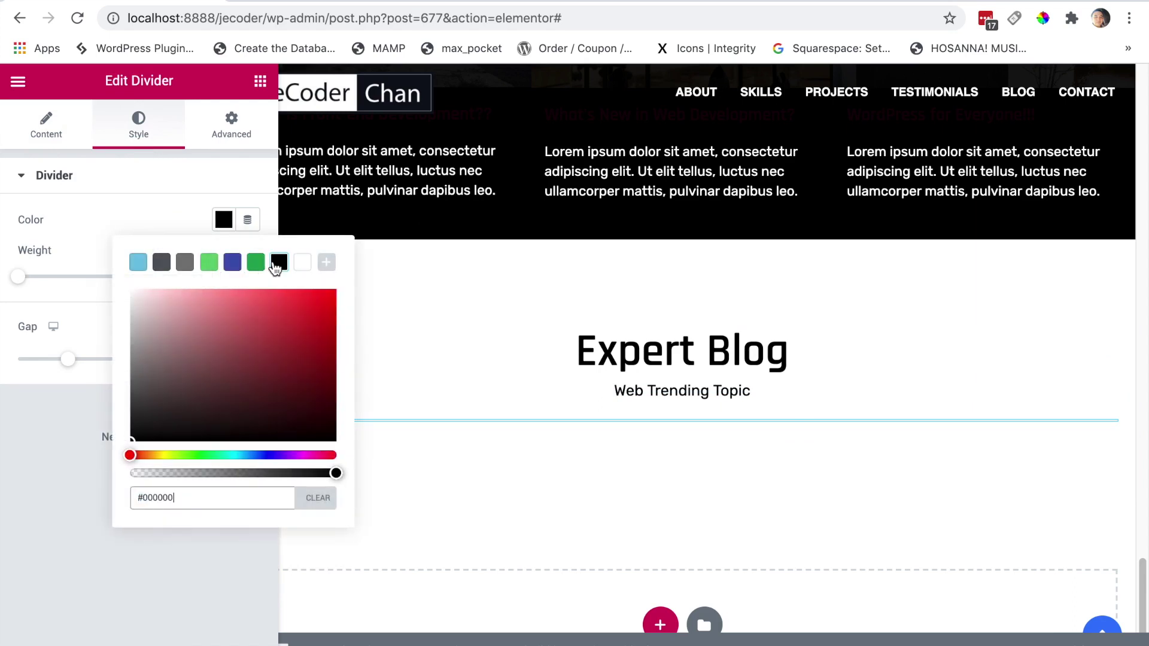
{"action": "left_click", "coordinate": [233, 264]}
{"action": "left_click", "coordinate": [277, 265]}
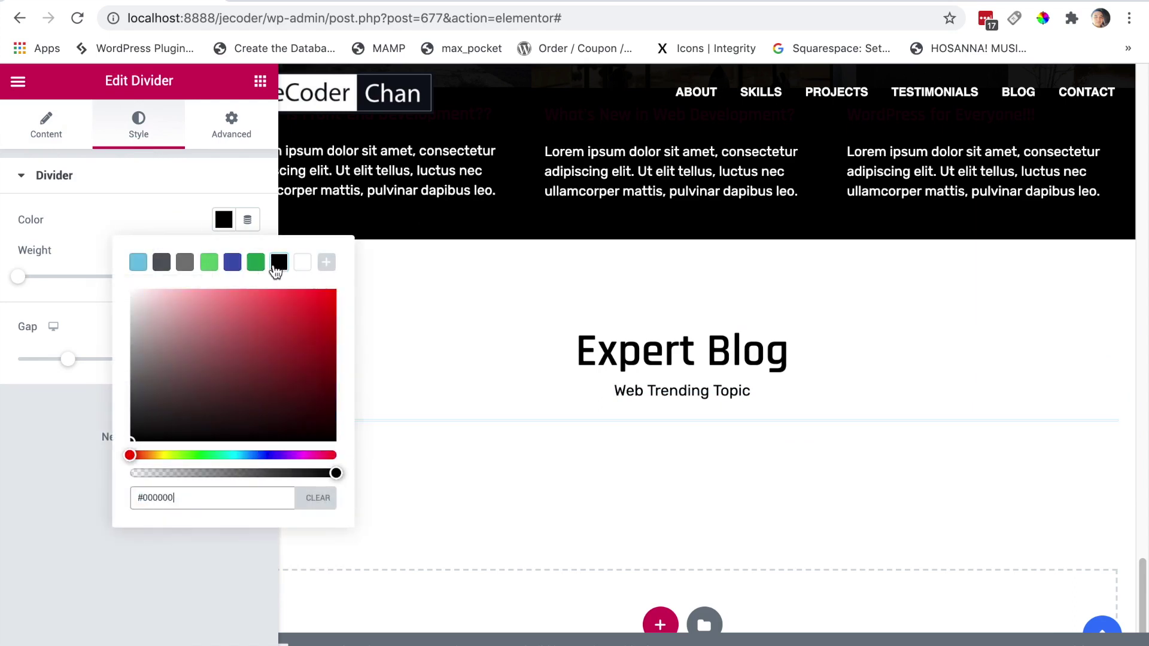
{"action": "left_click", "coordinate": [180, 230]}
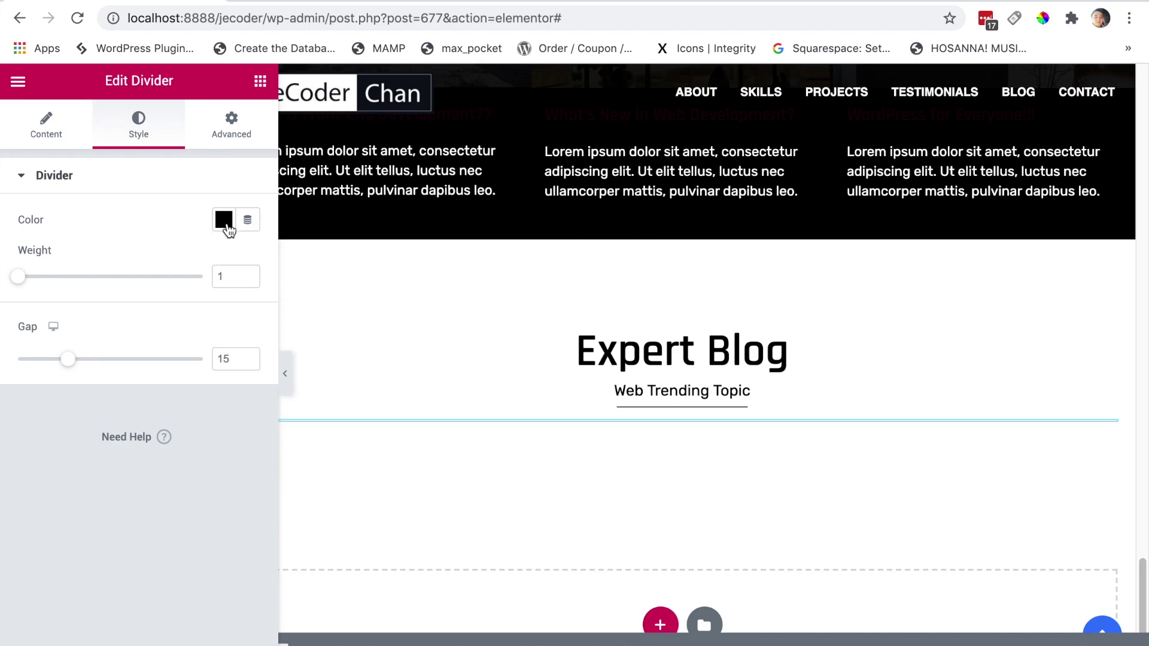
Replace the copied heading's title with "Contact Me Today", copied from the reference page.
{"action": "left_click", "coordinate": [748, 347]}
{"action": "left_click", "coordinate": [50, 130]}
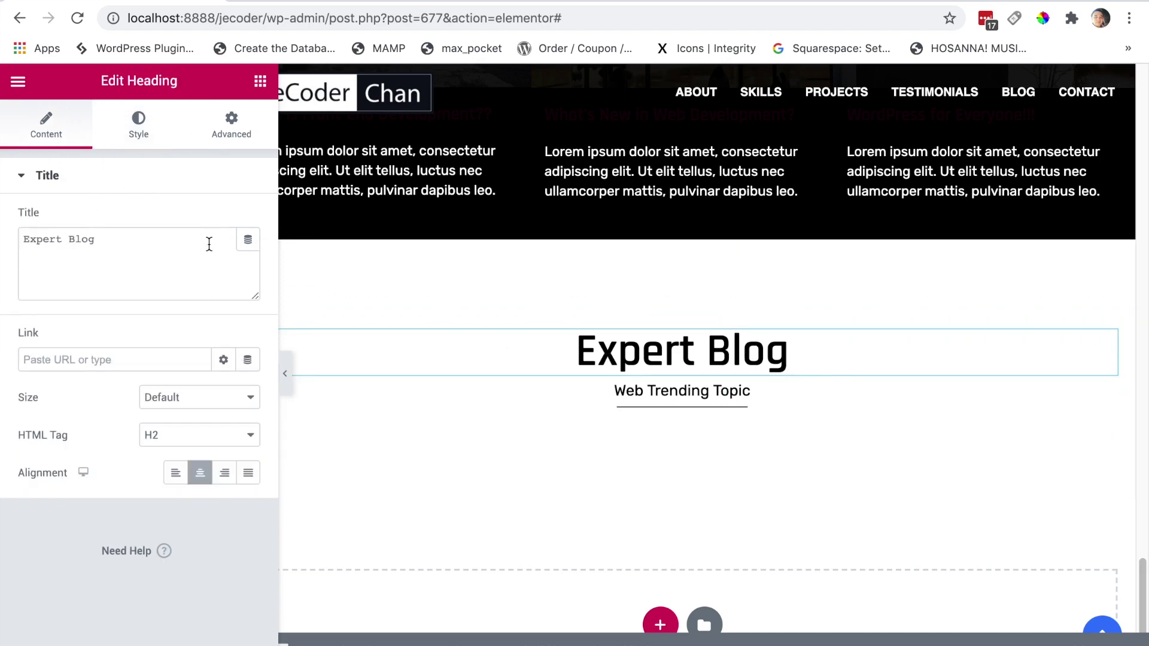
{"action": "left_click", "coordinate": [560, 2]}
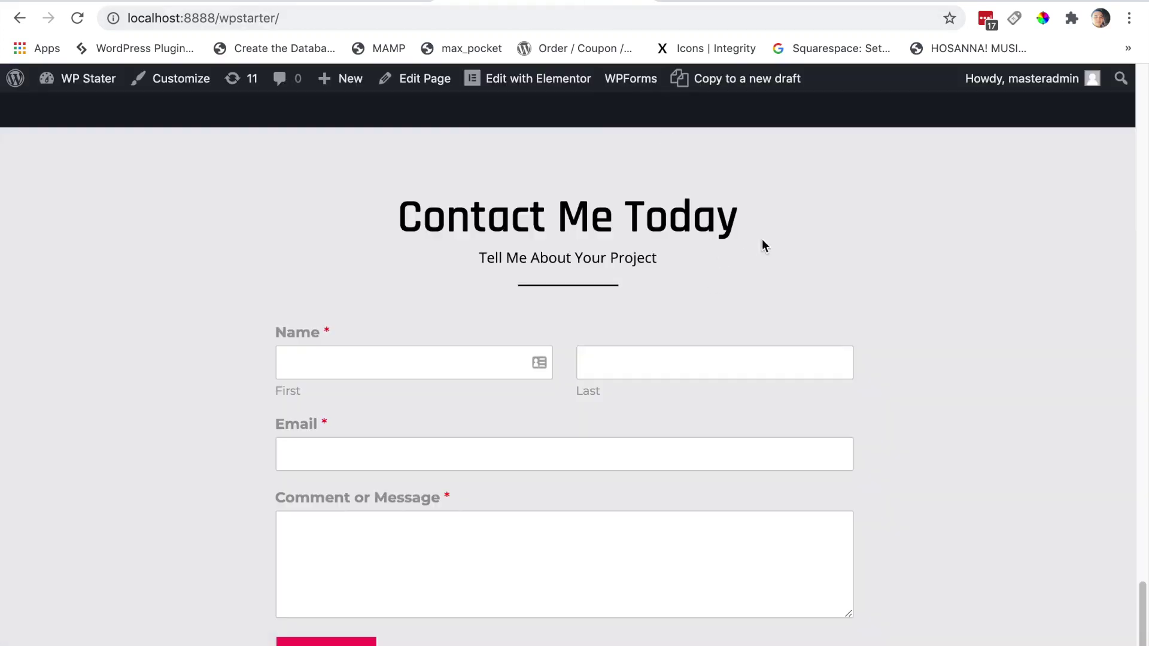
{"action": "left_click_drag", "start_coordinate": [762, 239], "coordinate": [396, 199]}
{"action": "key", "text": "super+c"}
{"action": "left_click", "coordinate": [103, 3]}
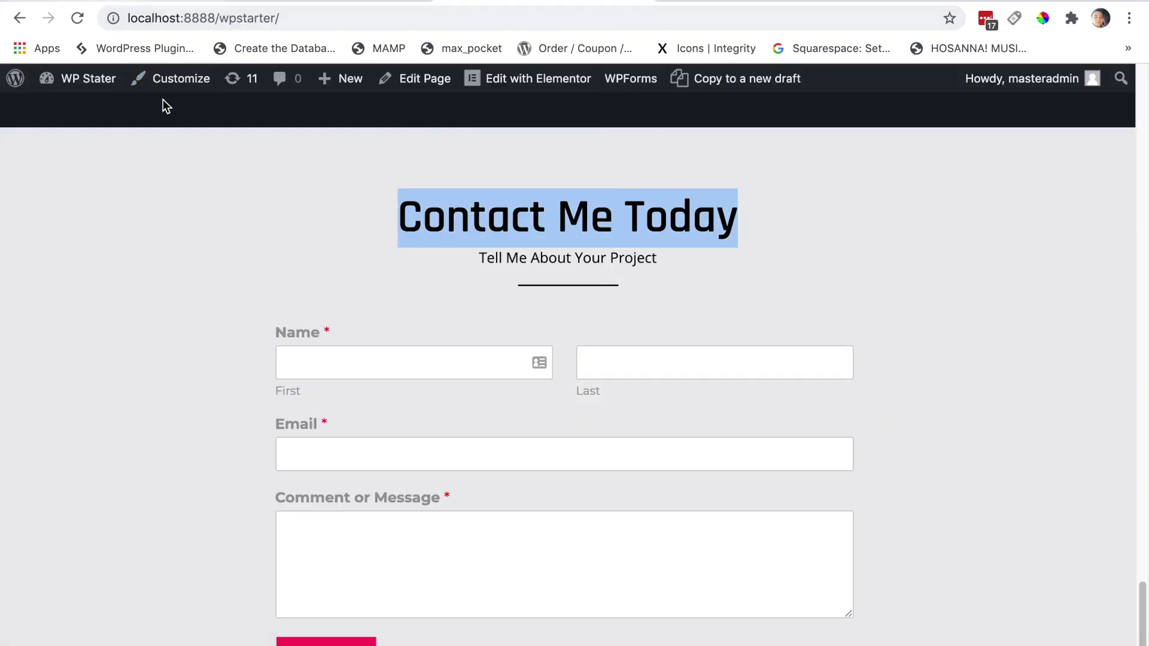
{"action": "left_click", "coordinate": [158, 262]}
{"action": "key", "text": "super+a"}
{"action": "key", "text": "super+v"}
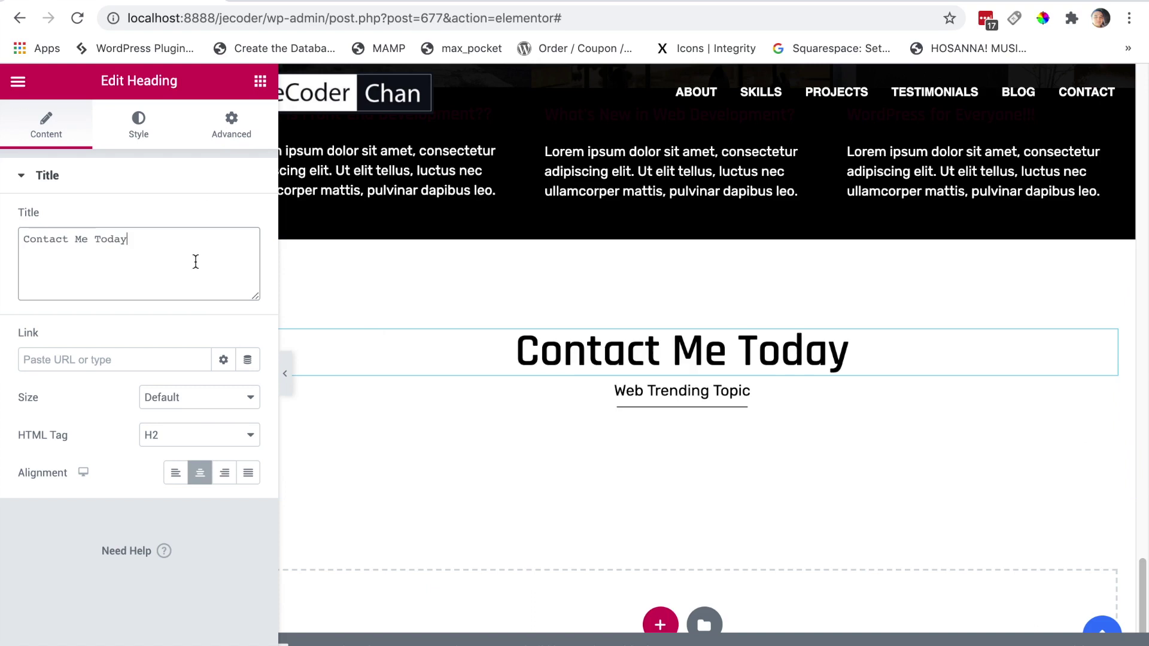
Replace the copied subtitle's text with "Tell Me About Your Project", copied from the reference page.
{"action": "left_click", "coordinate": [560, 2]}
{"action": "left_click_drag", "start_coordinate": [672, 264], "coordinate": [473, 258]}
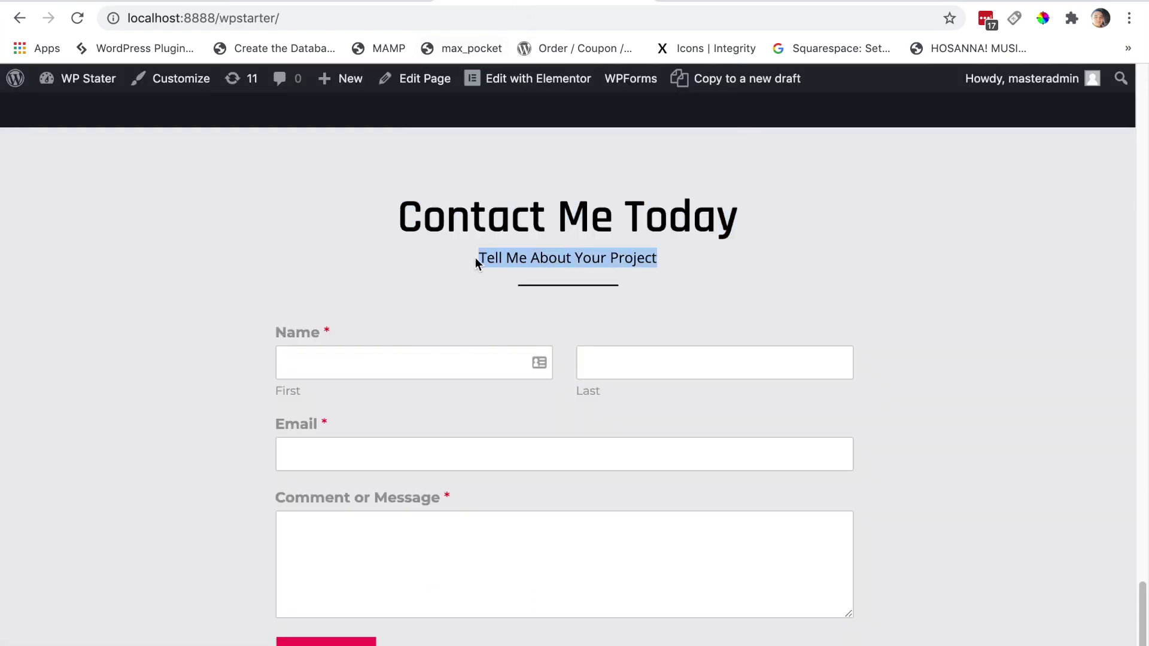
{"action": "left_click", "coordinate": [103, 3]}
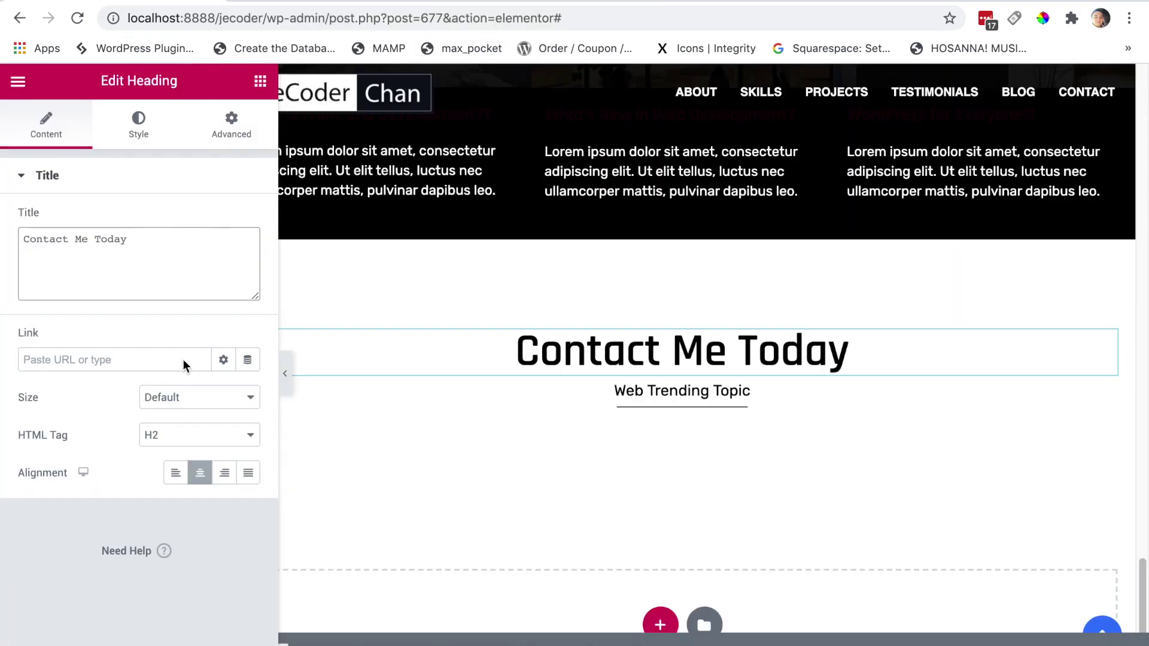
{"action": "left_click", "coordinate": [673, 402]}
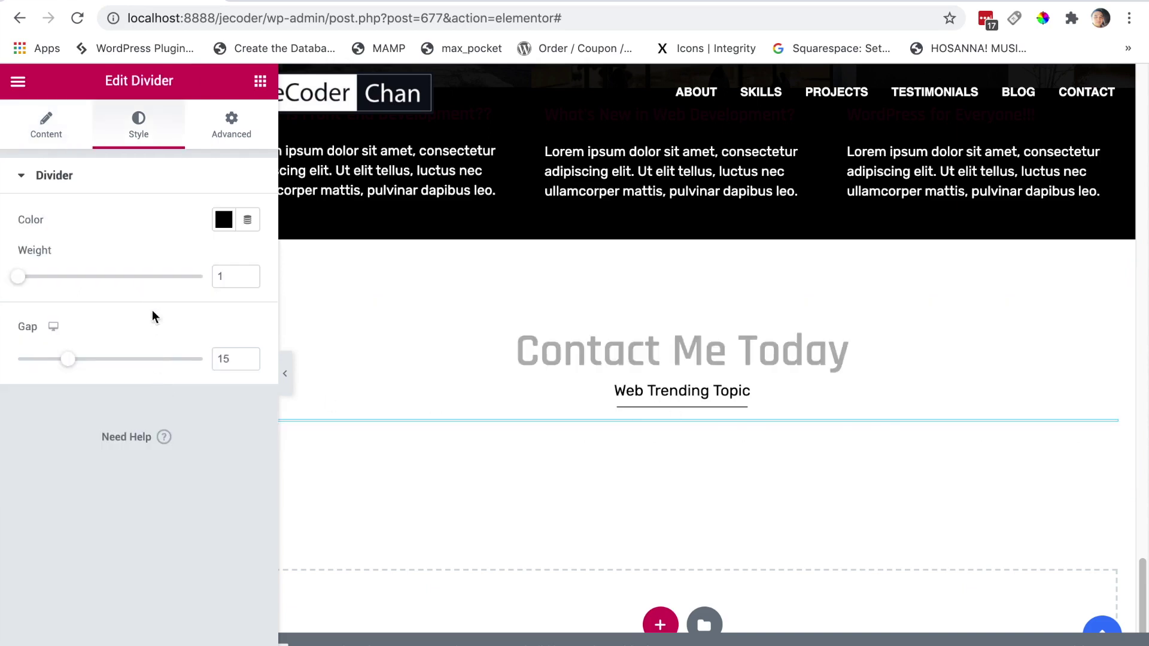
{"action": "left_click", "coordinate": [45, 127]}
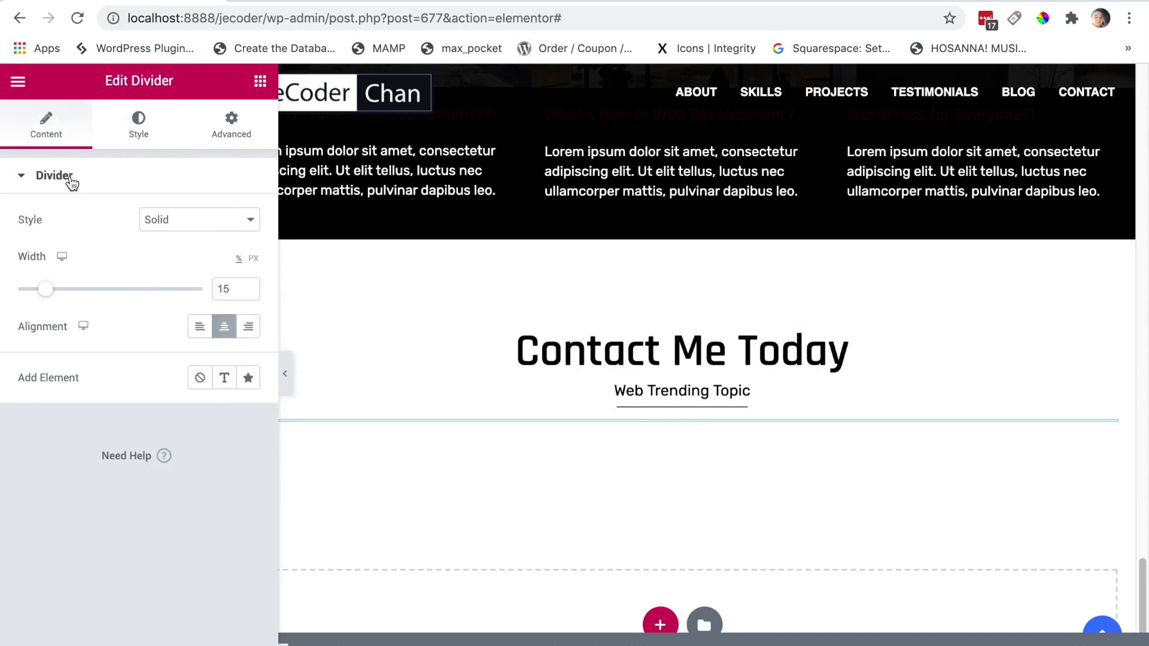
{"action": "left_click", "coordinate": [662, 390]}
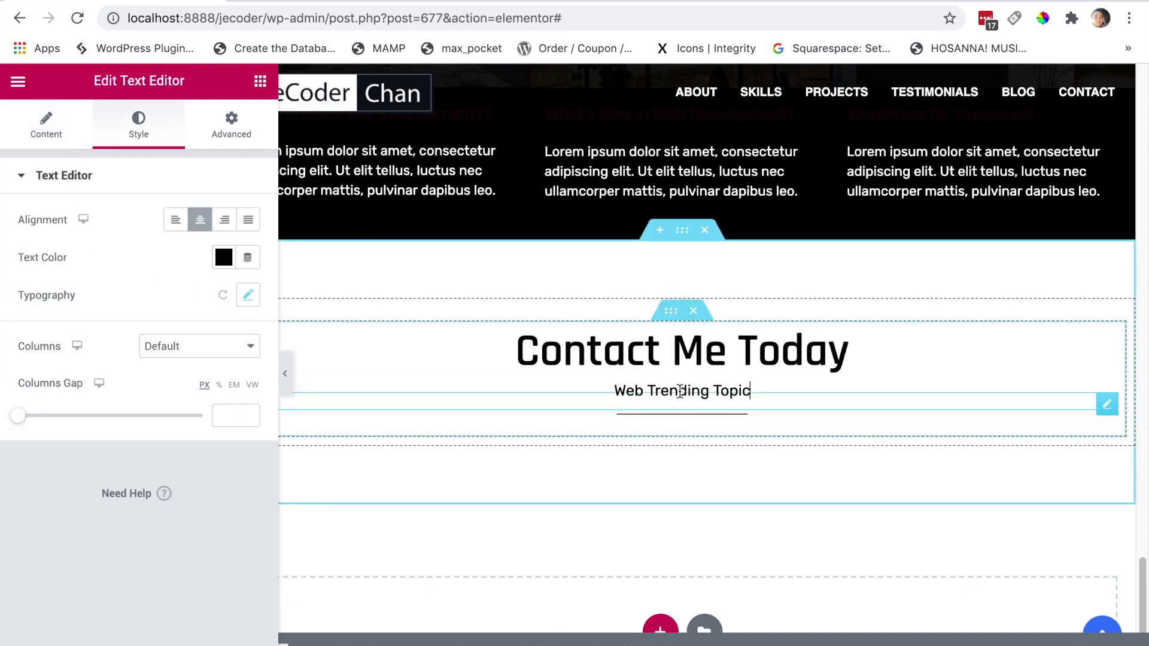
{"action": "left_click", "coordinate": [24, 133]}
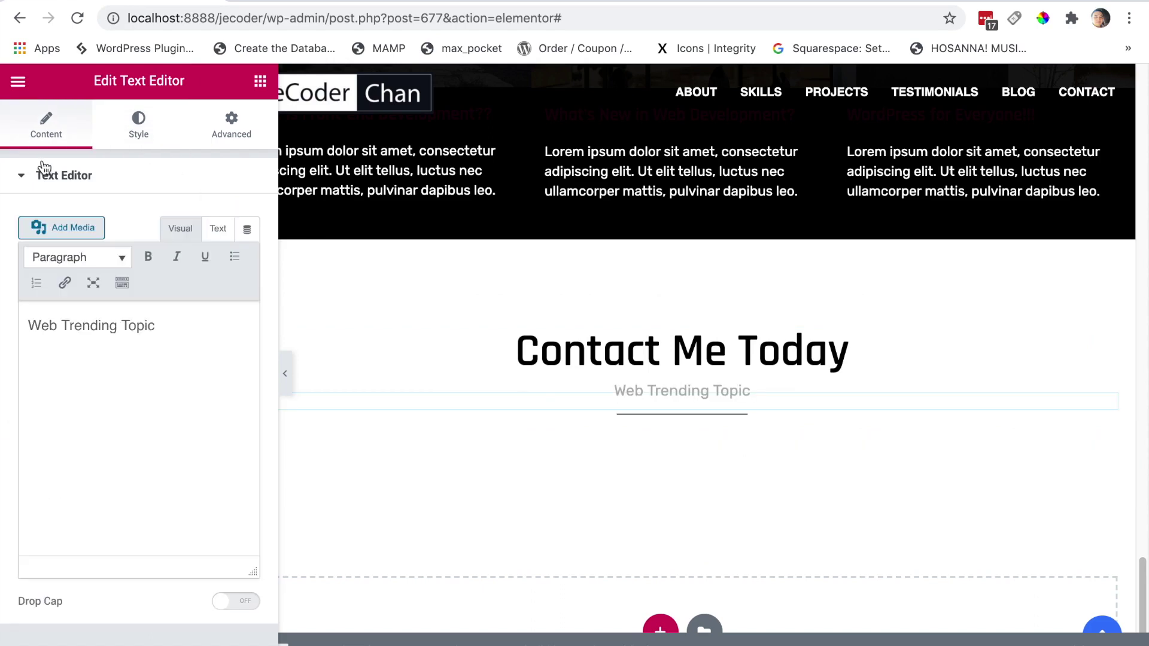
{"action": "left_click", "coordinate": [203, 344]}
{"action": "key", "text": "ctrl+a"}
{"action": "type", "text": "Tell Me About Your Project"}
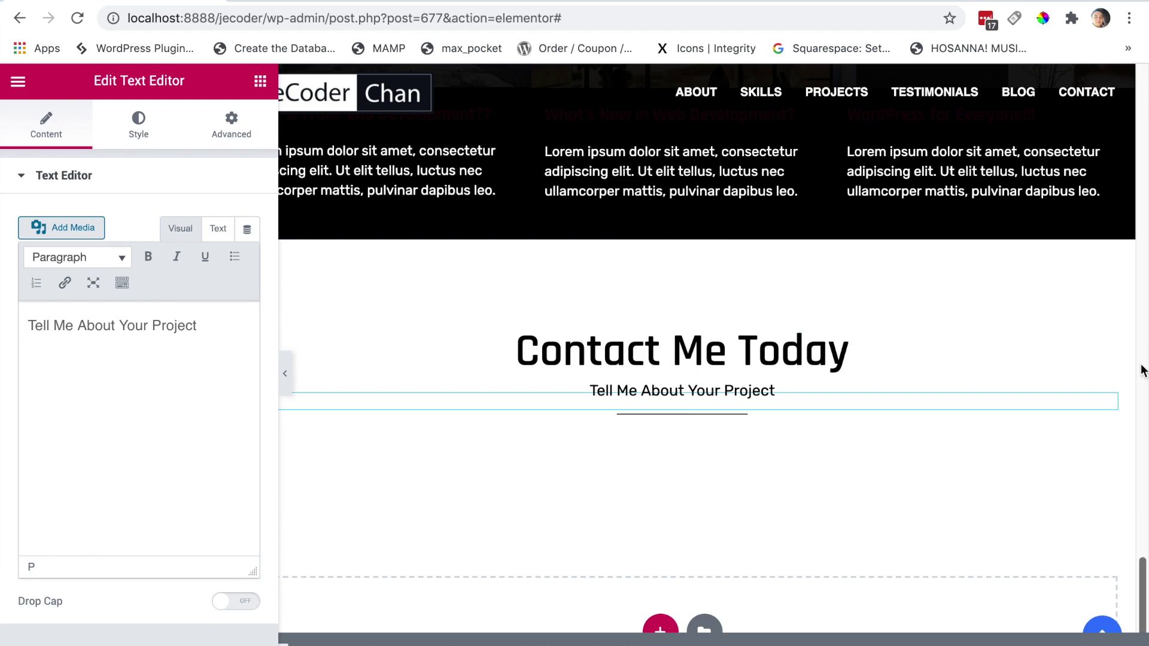
Switch to the WordPress dashboard and create a new WPForms form from the Simple Contact Form template.
{"action": "scroll", "coordinate": [1143, 581], "scroll_direction": "down", "scroll_amount": 3}
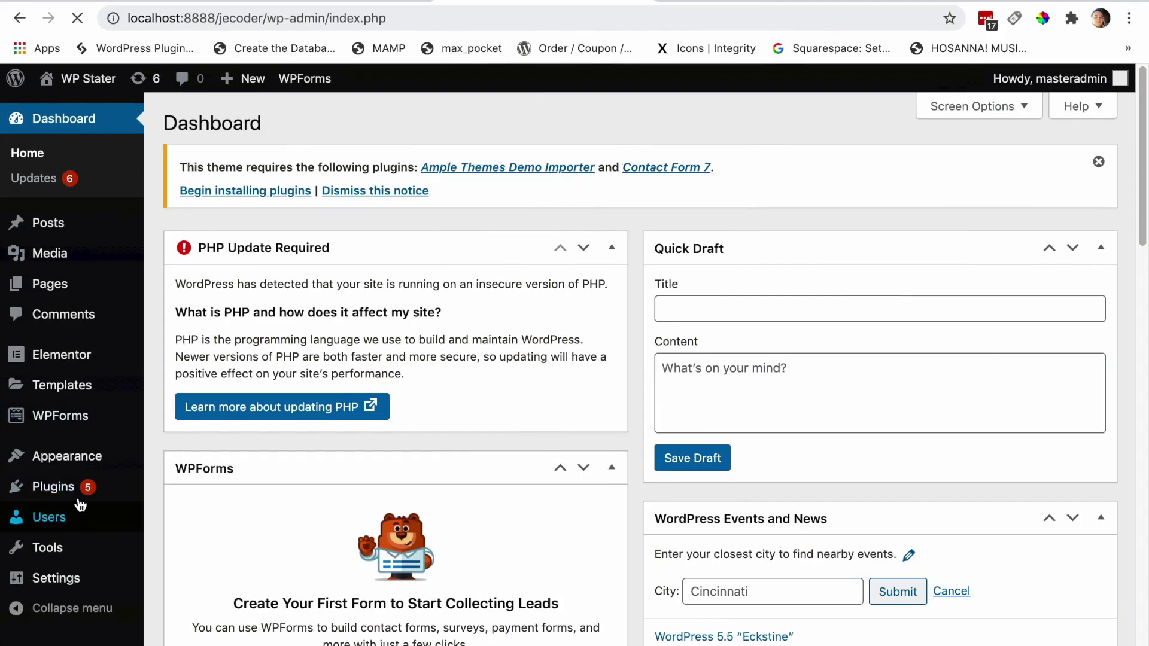
{"action": "mouse_move", "coordinate": [83, 495]}
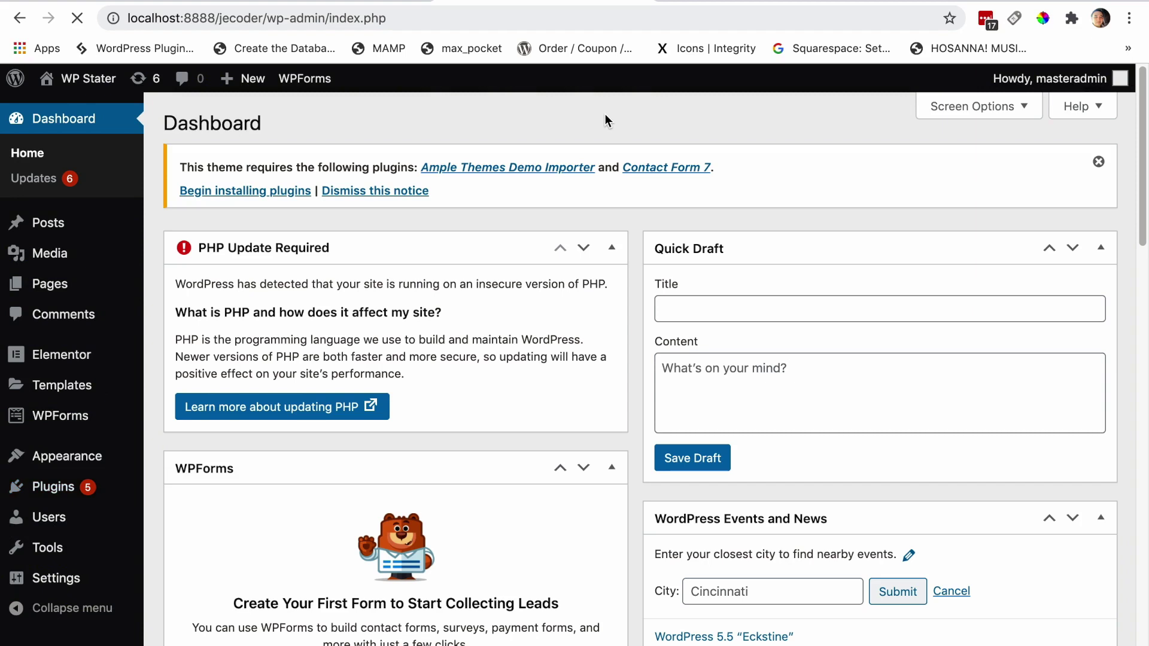
{"action": "scroll", "coordinate": [409, 422], "scroll_direction": "down", "scroll_amount": 5}
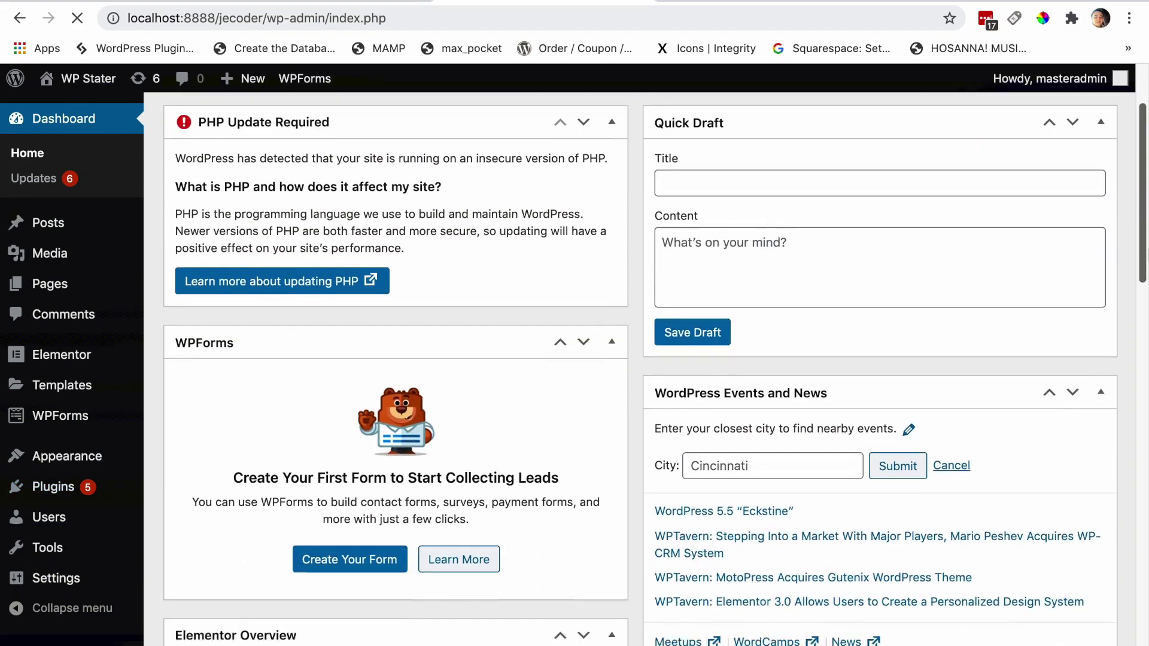
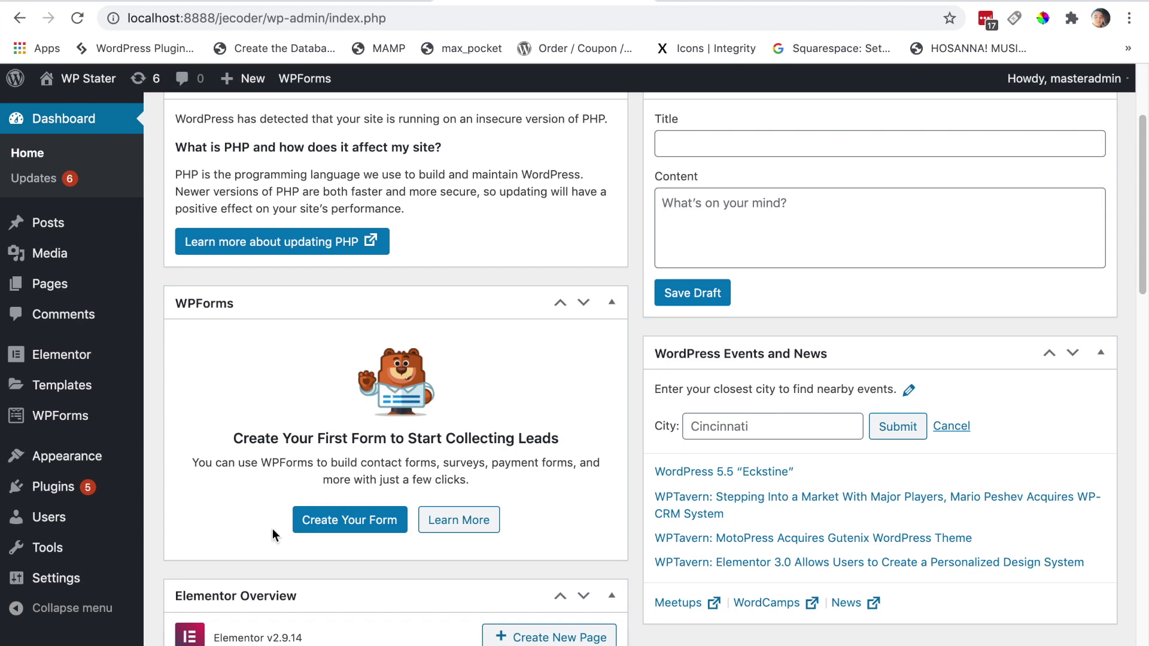
{"action": "mouse_move", "coordinate": [83, 424]}
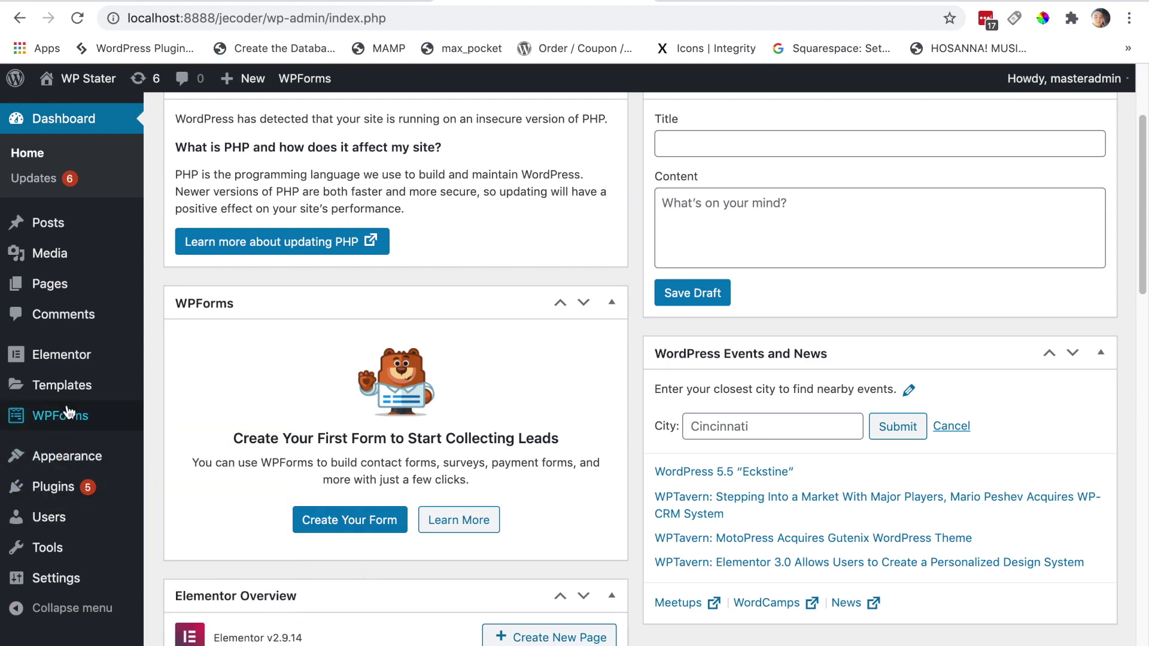
{"action": "left_click", "coordinate": [192, 429]}
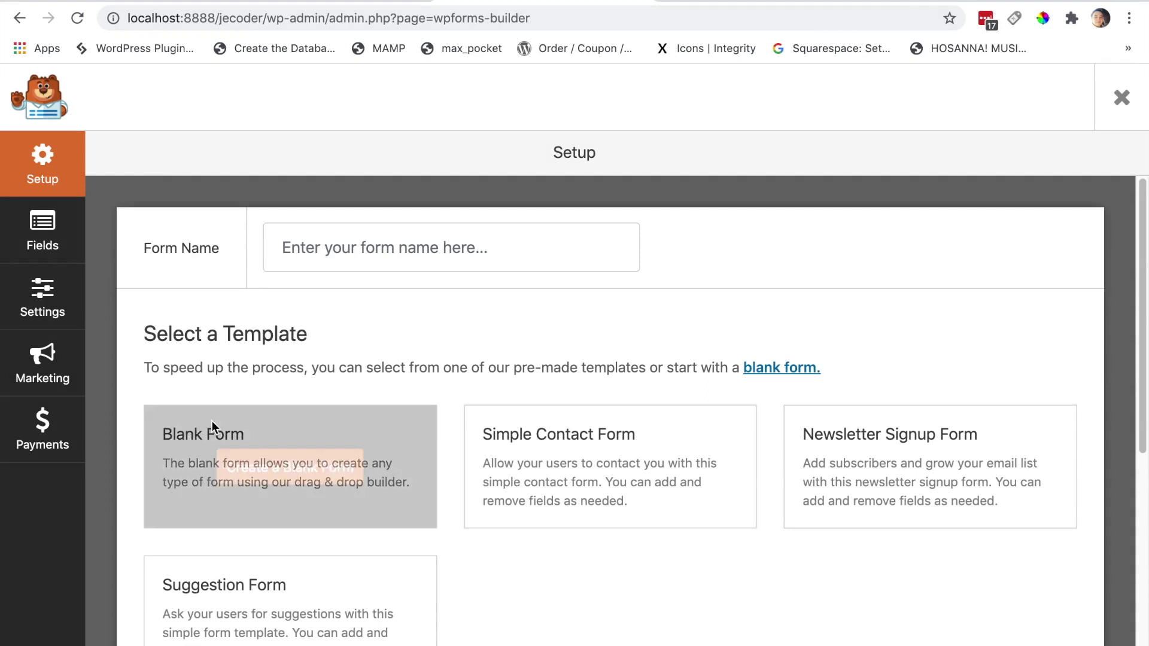
{"action": "scroll", "coordinate": [1145, 377], "scroll_direction": "down", "scroll_amount": 1}
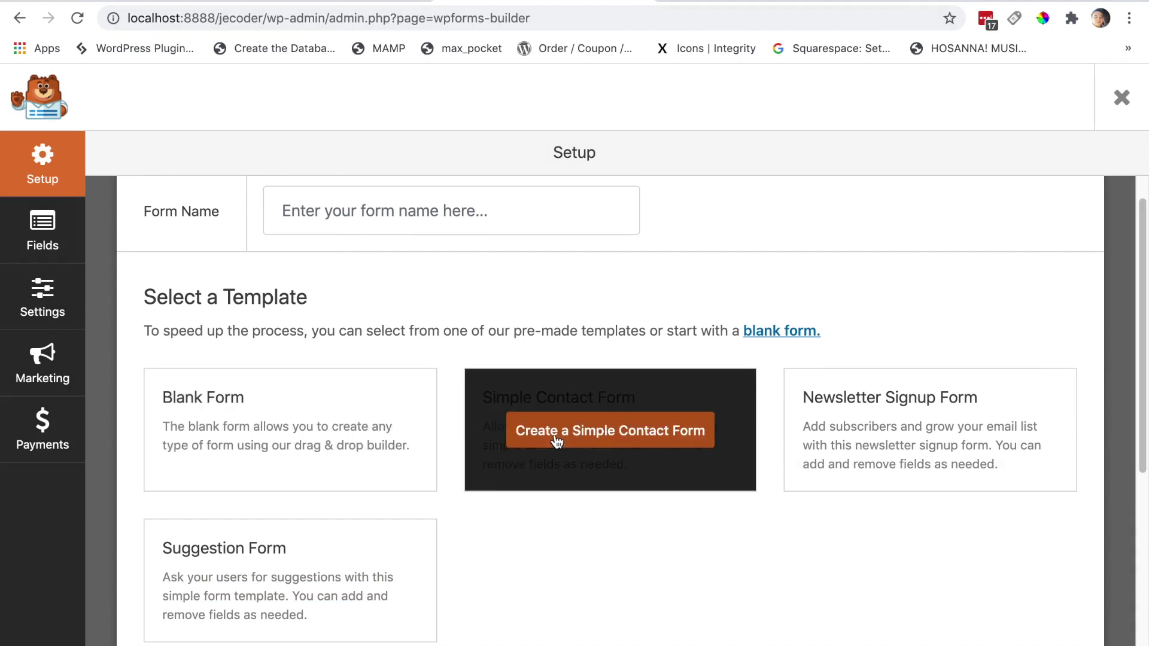
{"action": "mouse_move", "coordinate": [919, 447]}
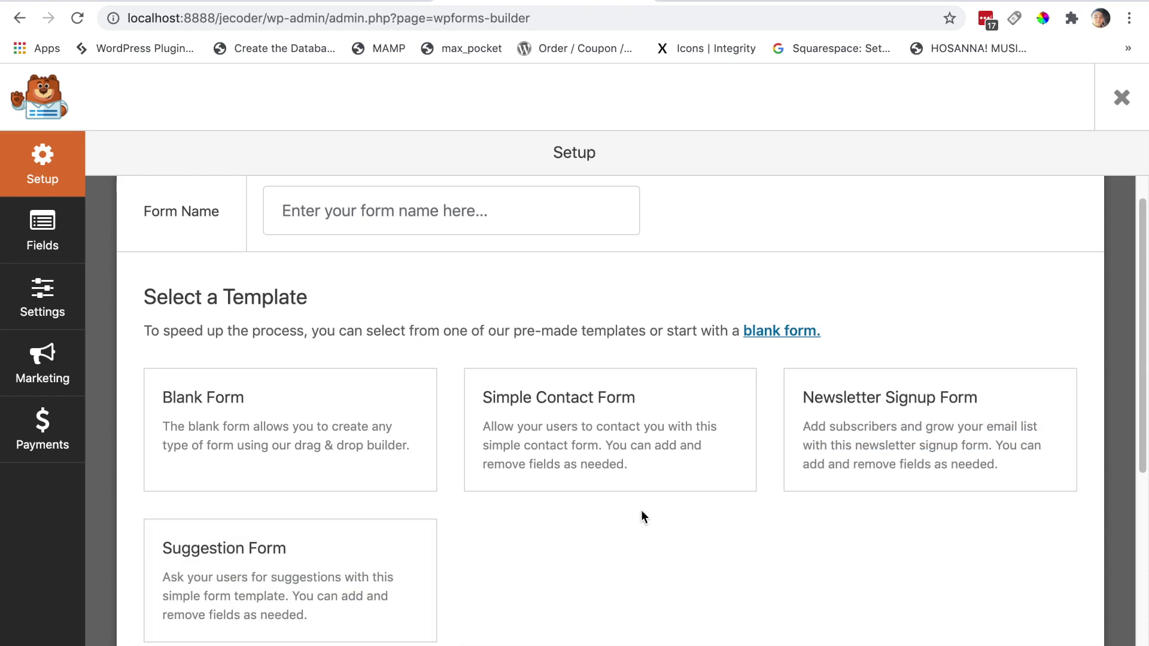
{"action": "mouse_move", "coordinate": [595, 448]}
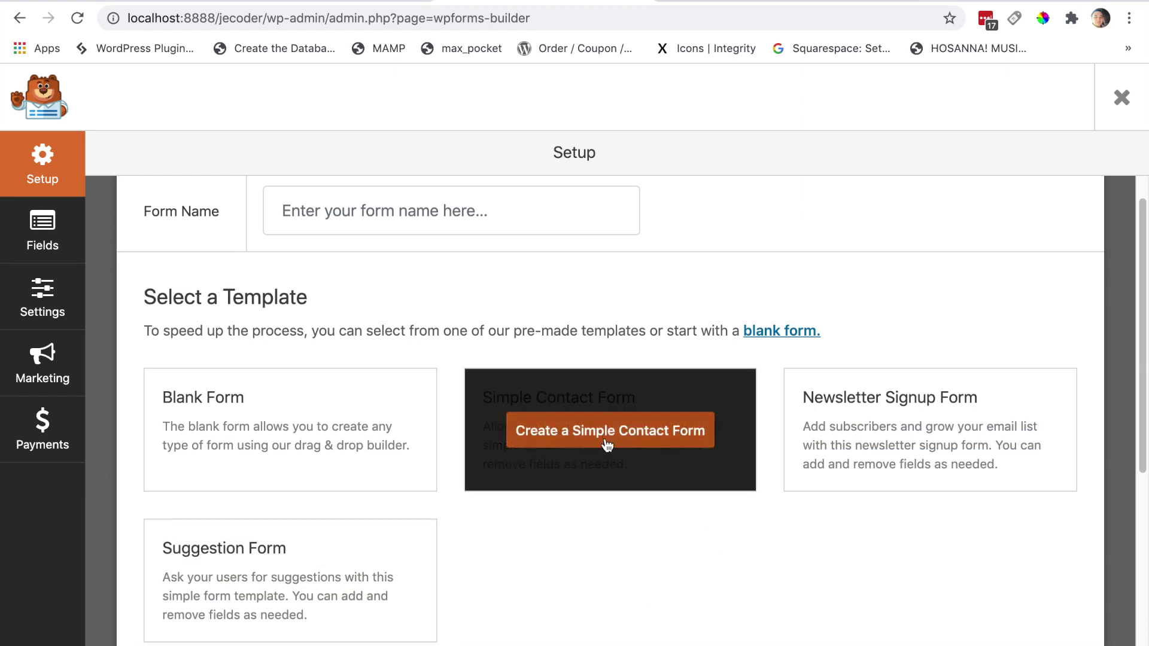
{"action": "left_click", "coordinate": [637, 440]}
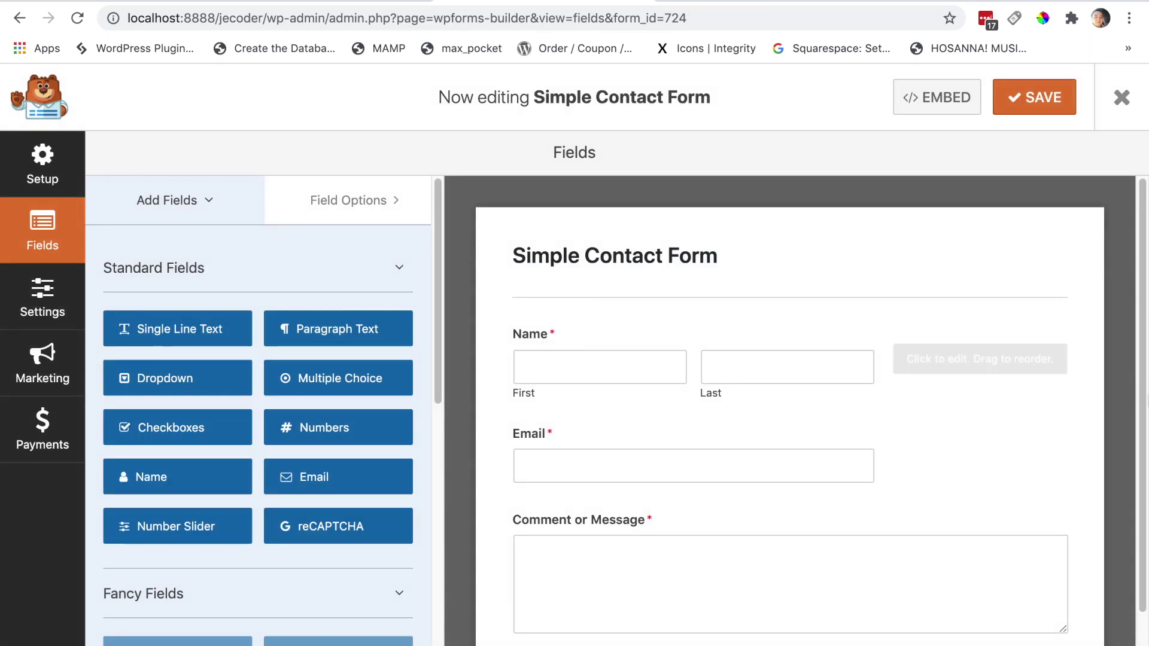
Review the contact form's preview and set the Name field's size to Large in its advanced options.
{"action": "mouse_move", "coordinate": [1144, 386]}
{"action": "left_mouse_down"}
{"action": "mouse_move", "coordinate": [1146, 403]}
{"action": "mouse_move", "coordinate": [1148, 384]}
{"action": "left_mouse_up"}
{"action": "scroll", "coordinate": [790, 413], "scroll_direction": "down", "scroll_amount": 1}
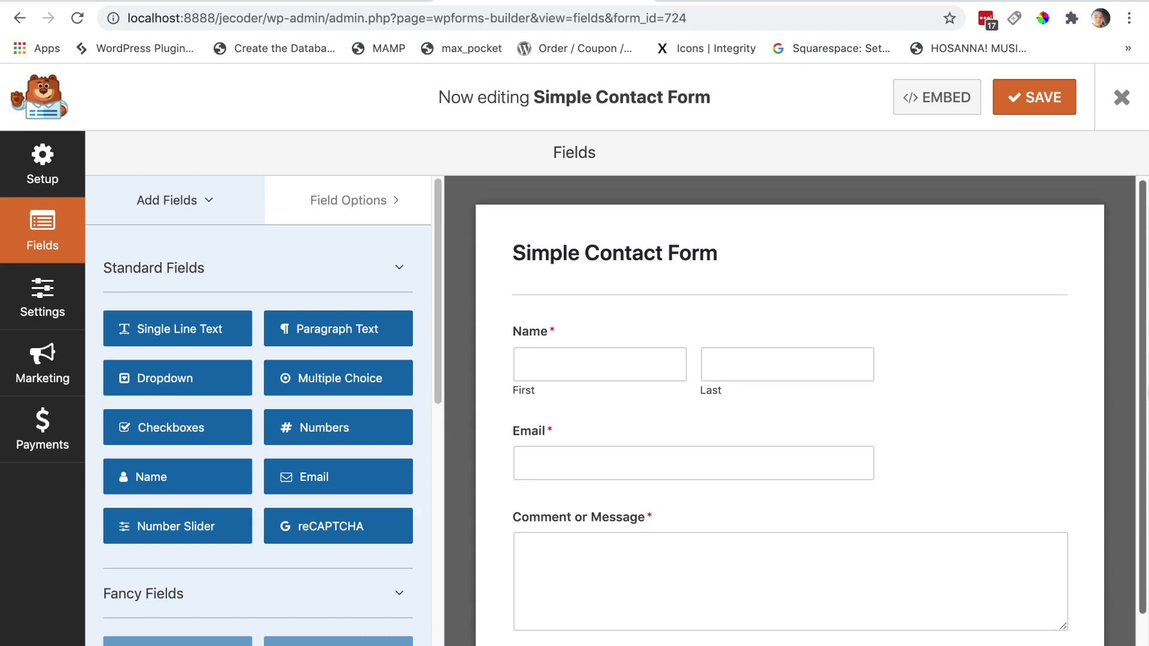
{"action": "scroll", "coordinate": [1147, 439], "scroll_direction": "down", "scroll_amount": 4}
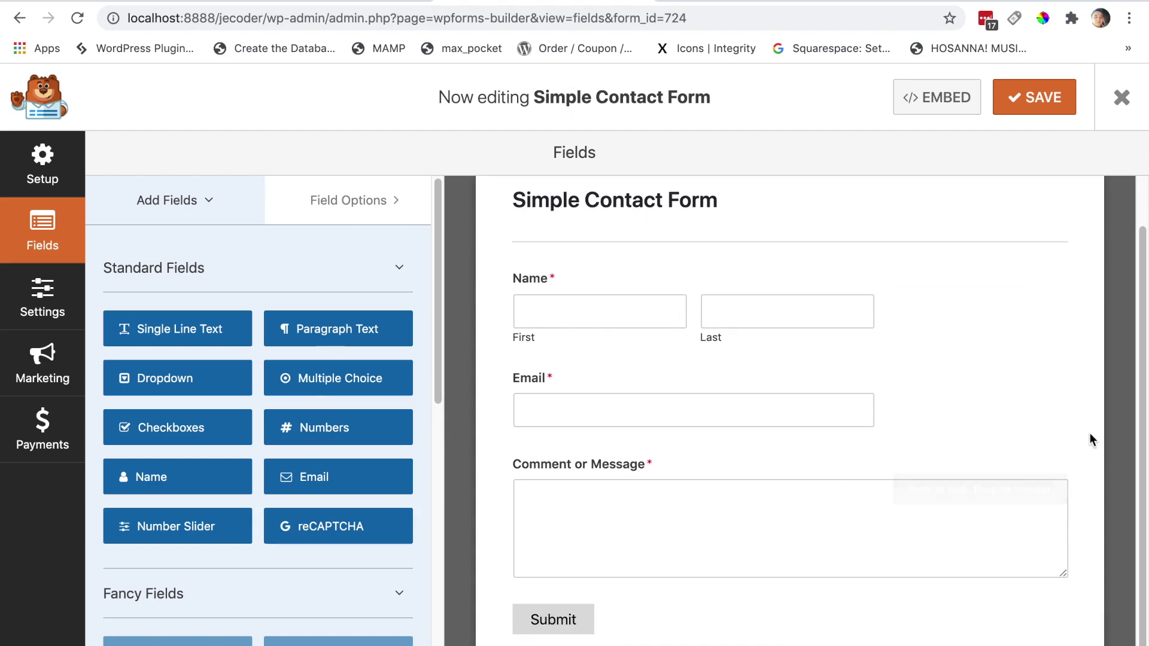
{"action": "scroll", "coordinate": [1144, 444], "scroll_direction": "down", "scroll_amount": 1}
{"action": "scroll", "coordinate": [1144, 444], "scroll_direction": "up", "scroll_amount": 5}
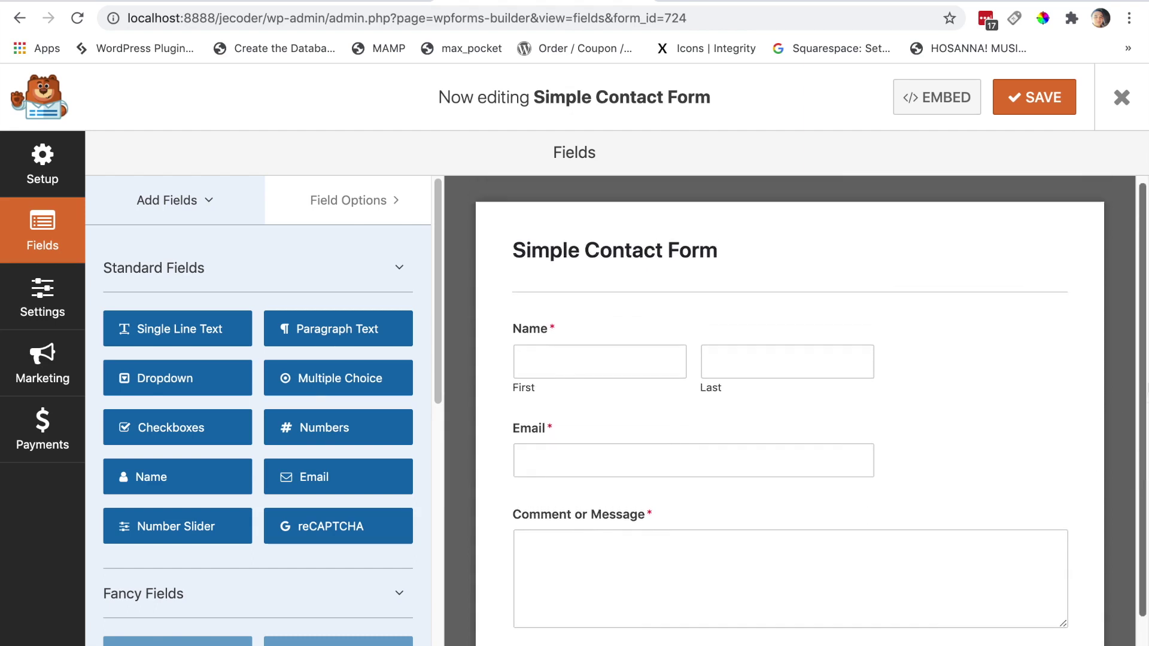
{"action": "scroll", "coordinate": [810, 406], "scroll_direction": "down", "scroll_amount": 6}
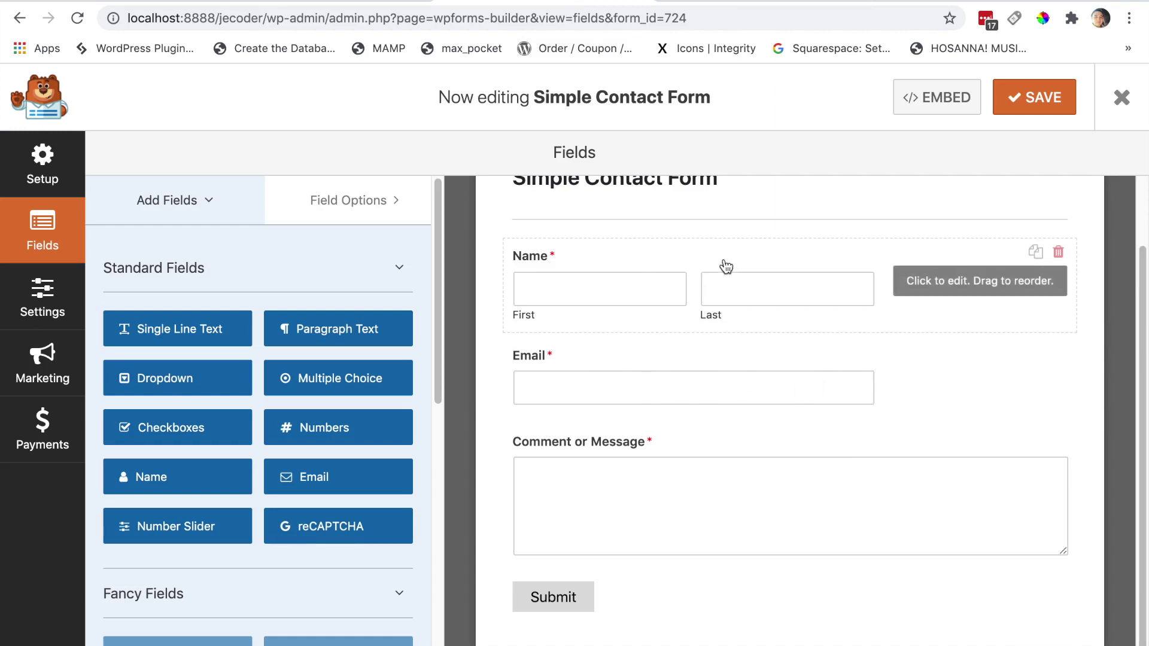
{"action": "left_click", "coordinate": [662, 262]}
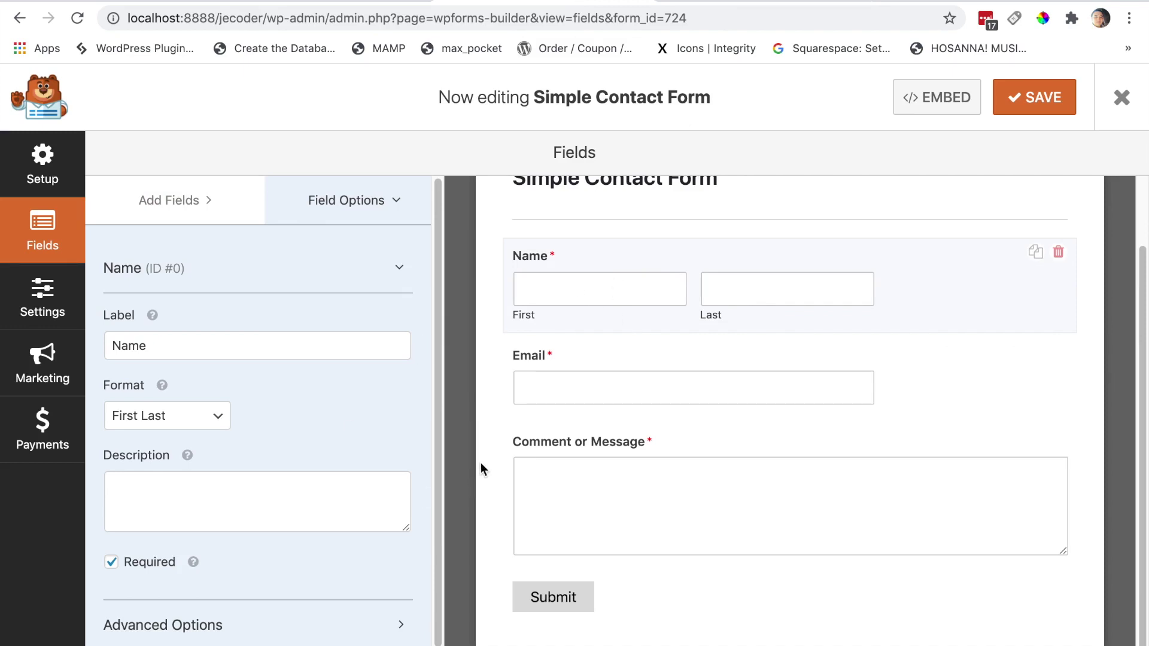
{"action": "scroll", "coordinate": [441, 545], "scroll_direction": "down", "scroll_amount": 1}
{"action": "left_click", "coordinate": [326, 589]}
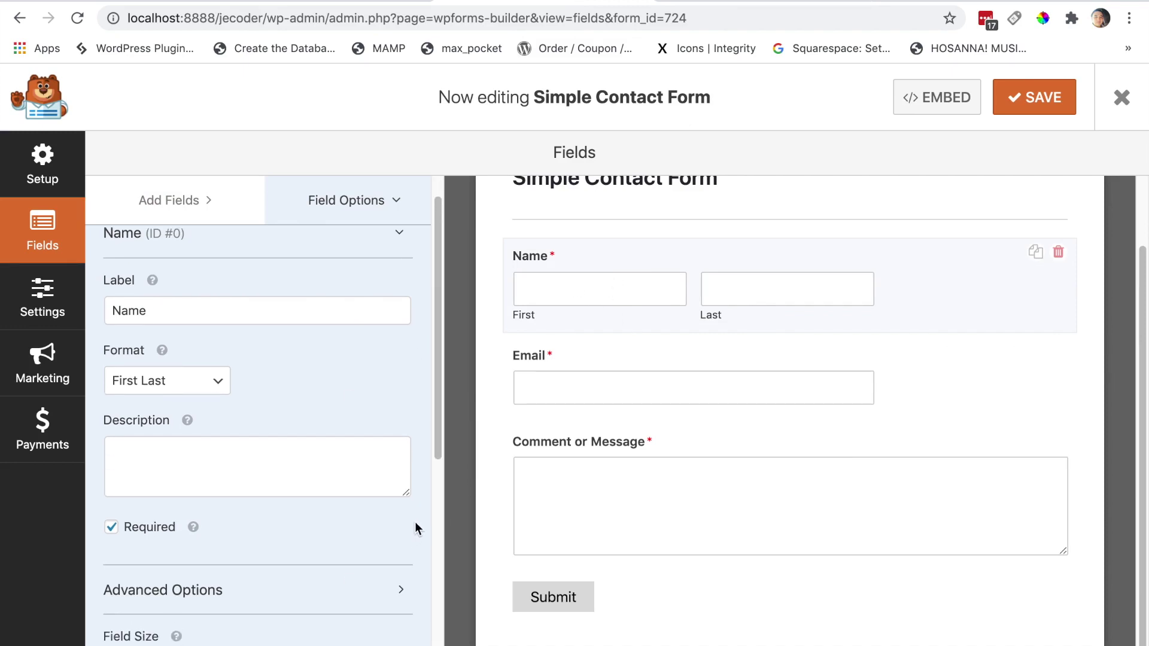
{"action": "scroll", "coordinate": [440, 431], "scroll_direction": "down", "scroll_amount": 5}
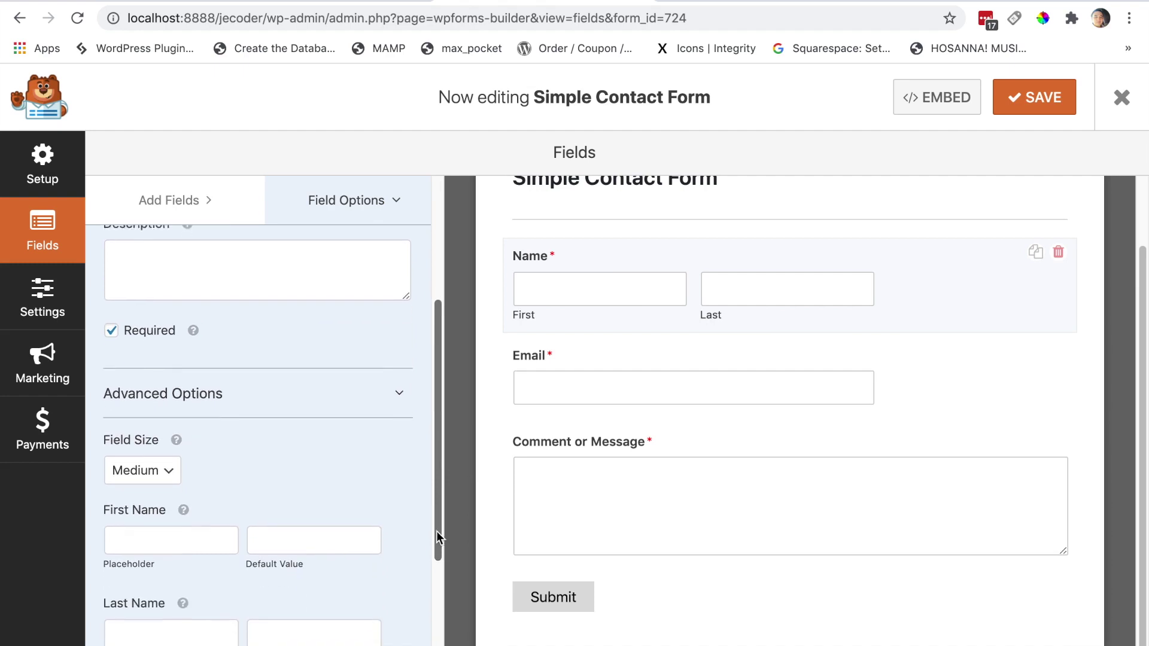
{"action": "left_click", "coordinate": [166, 446]}
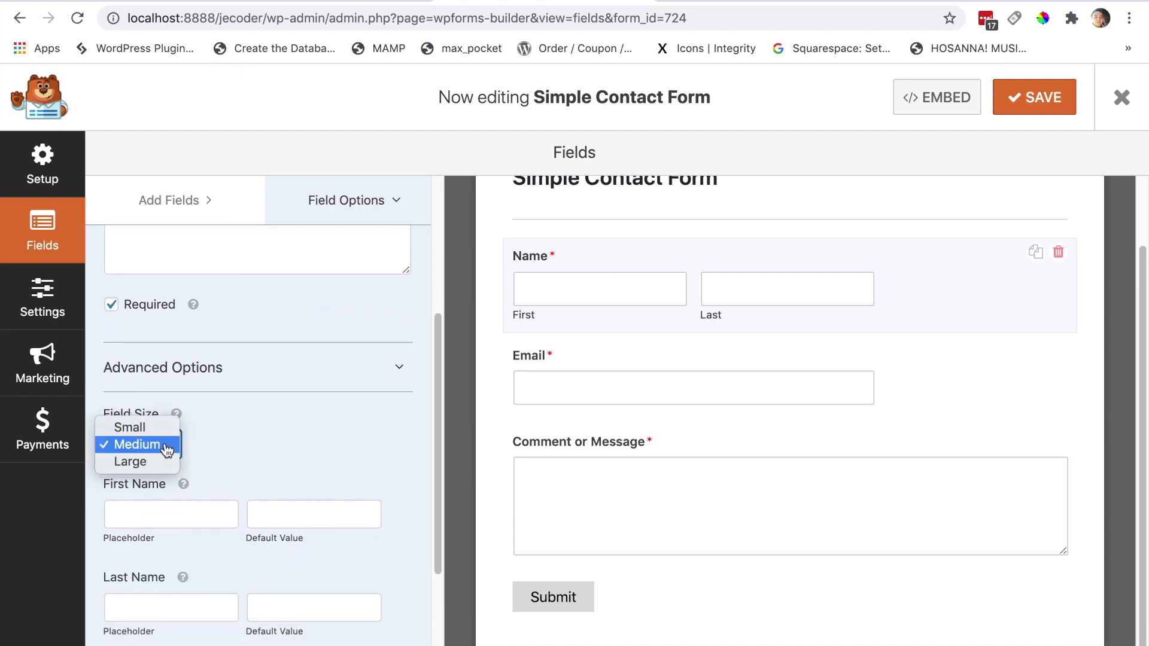
{"action": "left_click", "coordinate": [155, 466]}
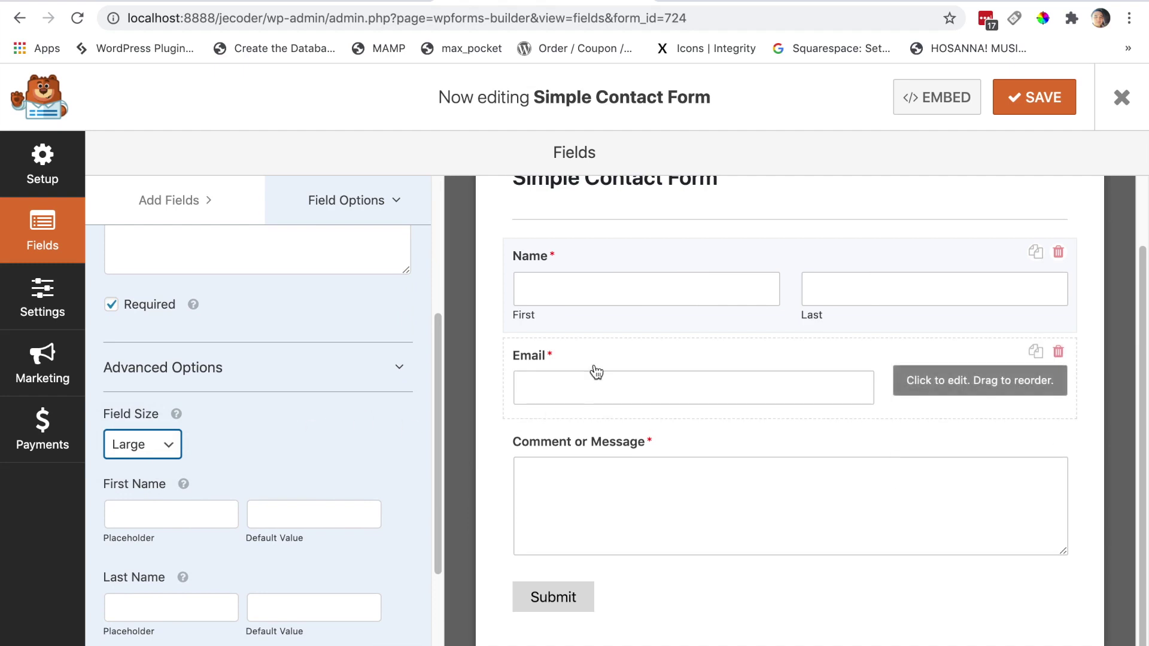
Set the Email field's size to Large in its advanced options.
{"action": "left_click", "coordinate": [630, 357]}
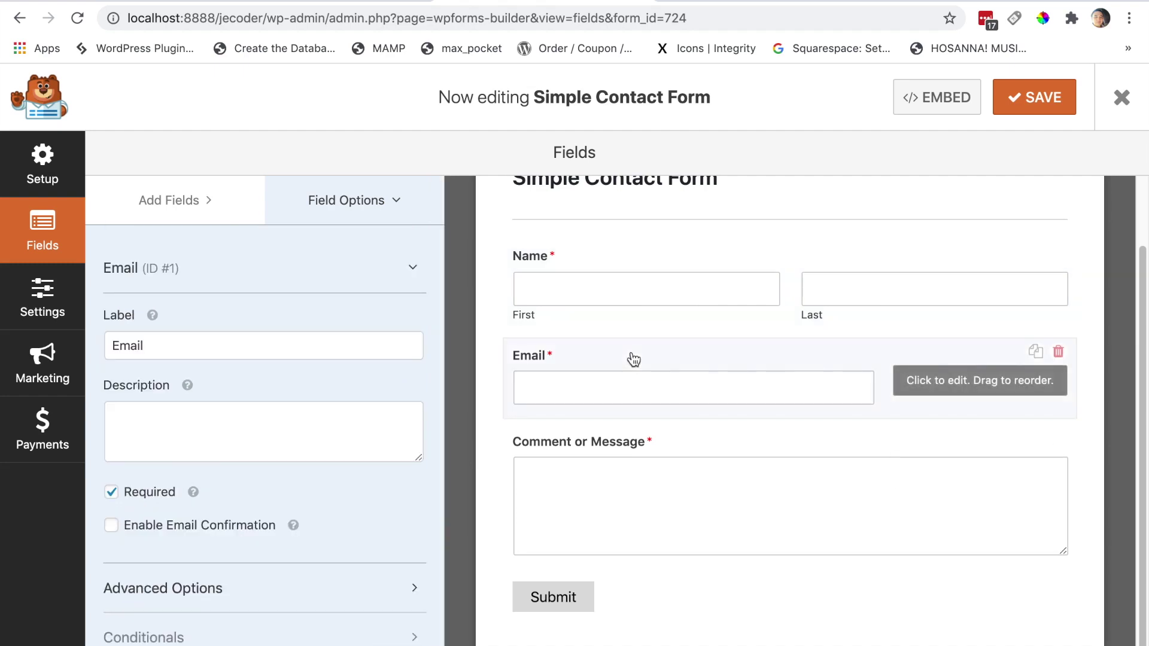
{"action": "left_click", "coordinate": [346, 588]}
{"action": "scroll", "coordinate": [437, 492], "scroll_direction": "down", "scroll_amount": 5}
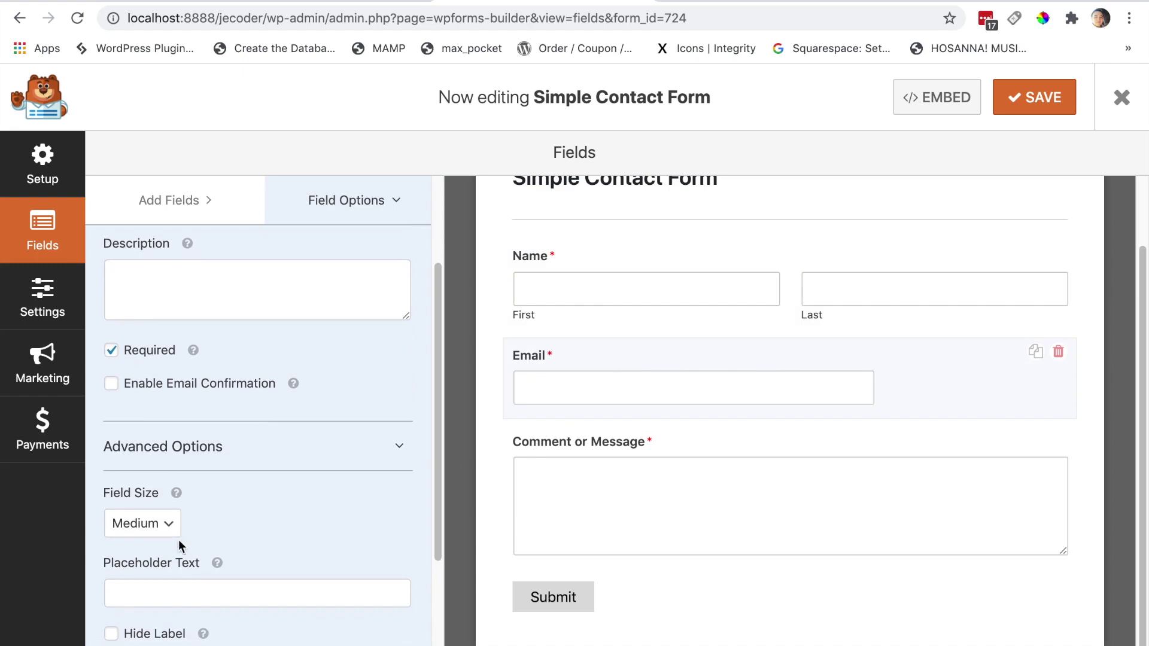
{"action": "left_click", "coordinate": [144, 523]}
{"action": "left_click", "coordinate": [130, 541]}
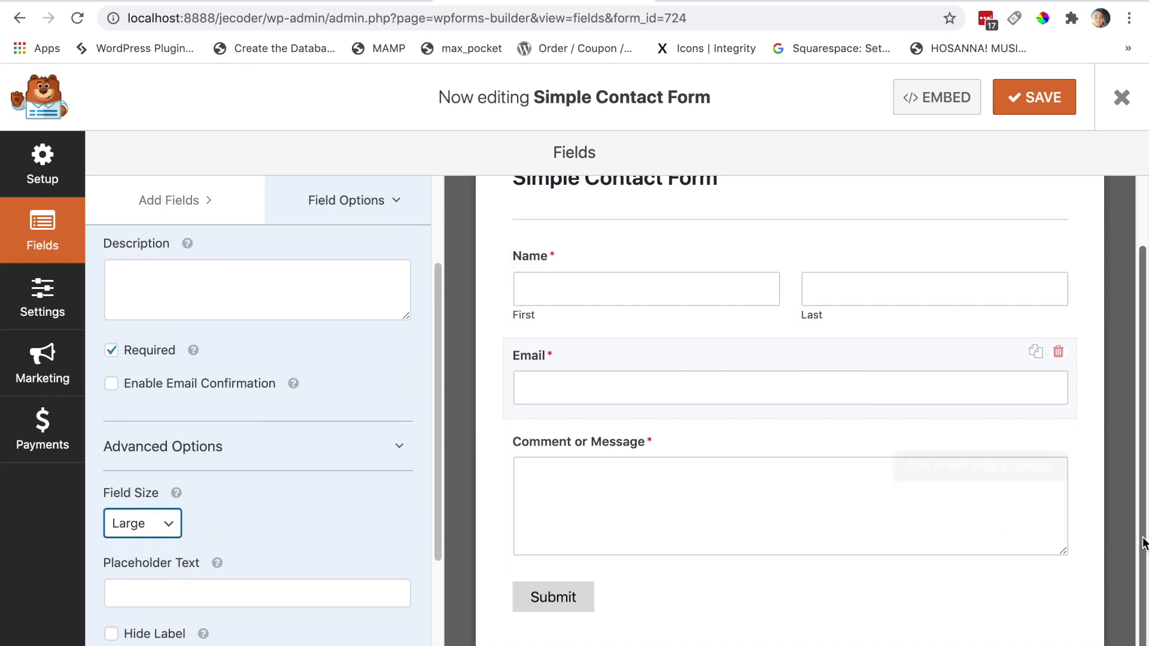
Save the contact form and copy its shortcode from the forms overview.
{"action": "scroll", "coordinate": [1143, 539], "scroll_direction": "up", "scroll_amount": 2}
{"action": "scroll", "coordinate": [1143, 539], "scroll_direction": "down", "scroll_amount": 2}
{"action": "scroll", "coordinate": [810, 412], "scroll_direction": "up", "scroll_amount": 2}
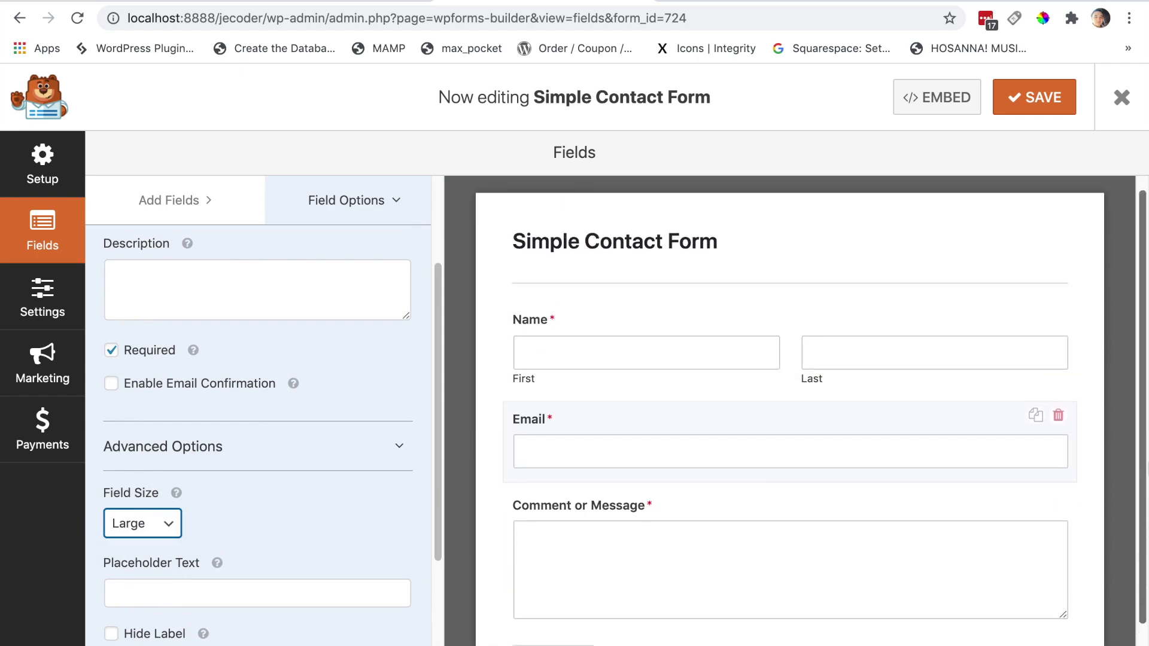
{"action": "left_click", "coordinate": [1035, 97]}
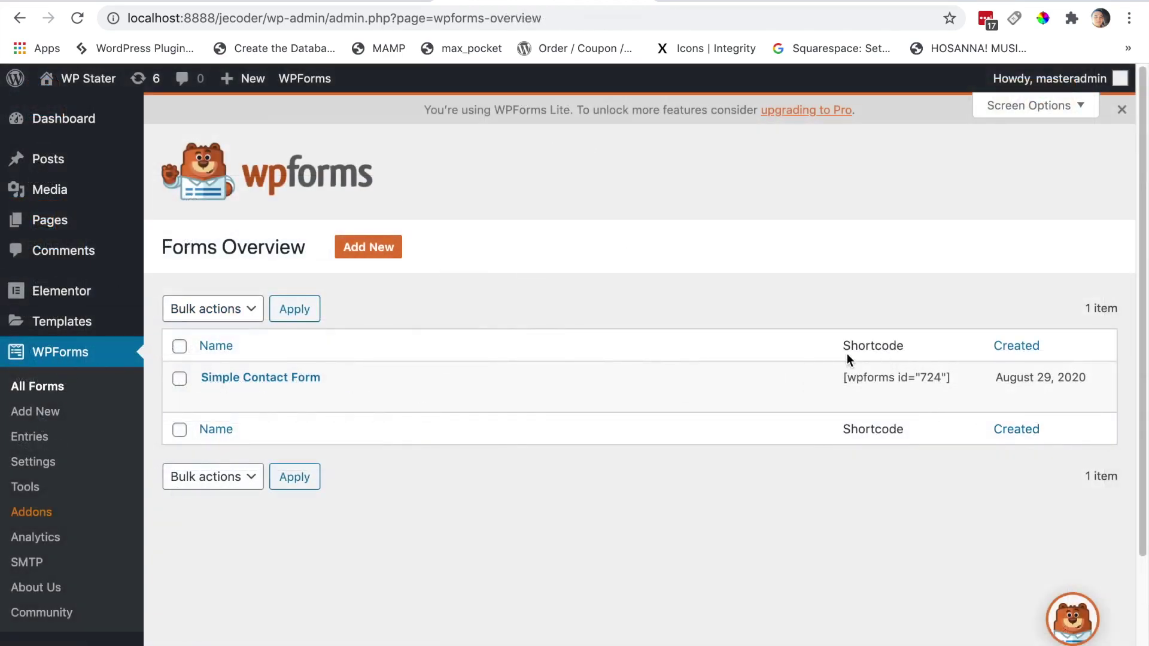
{"action": "mouse_move", "coordinate": [838, 375]}
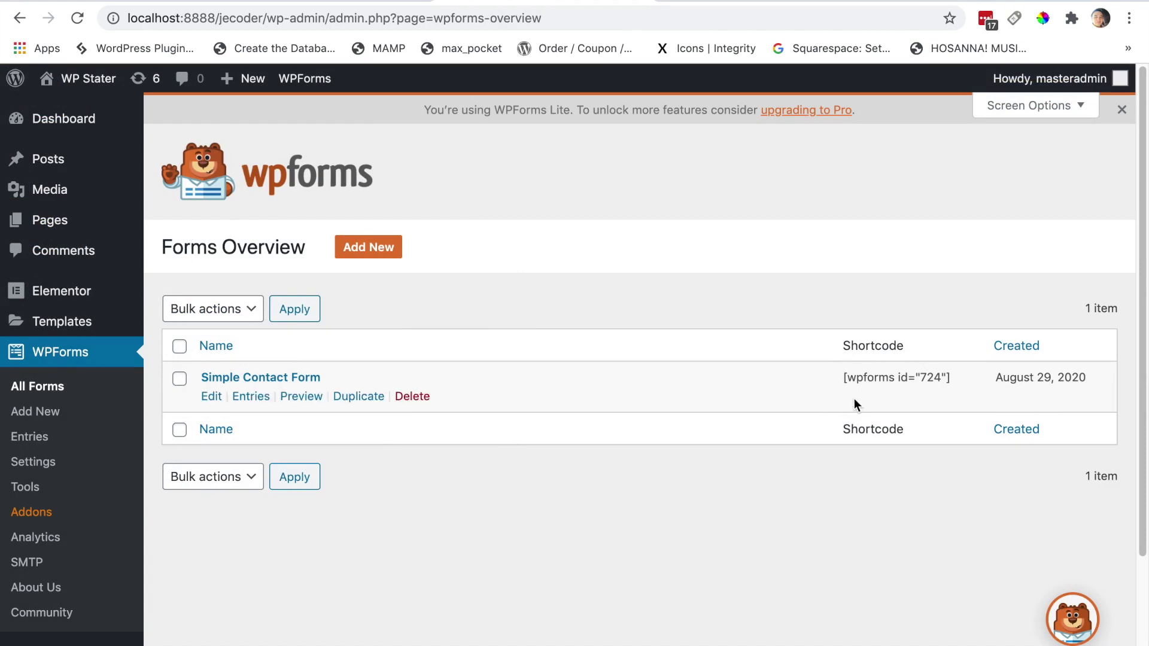
{"action": "left_click_drag", "start_coordinate": [844, 378], "coordinate": [961, 383]}
{"action": "key", "text": "super+c"}
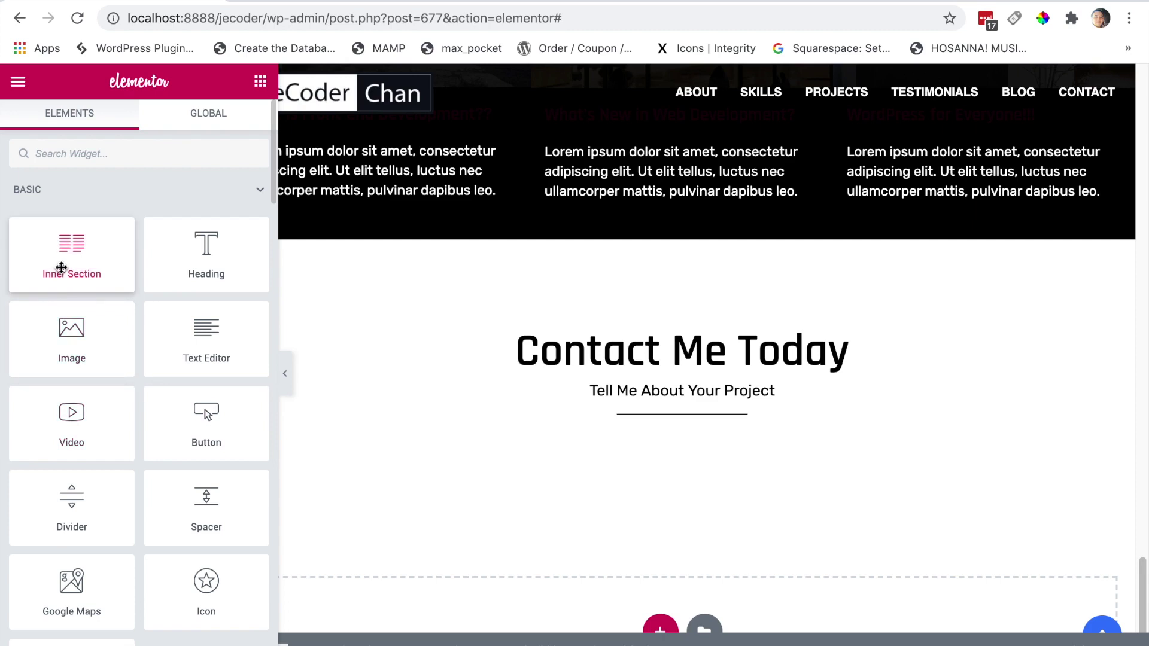
Insert an Inner Section below the divider in the Contact Me Today section and add a third column to it.
{"action": "left_click_drag", "start_coordinate": [70, 245], "coordinate": [816, 451]}
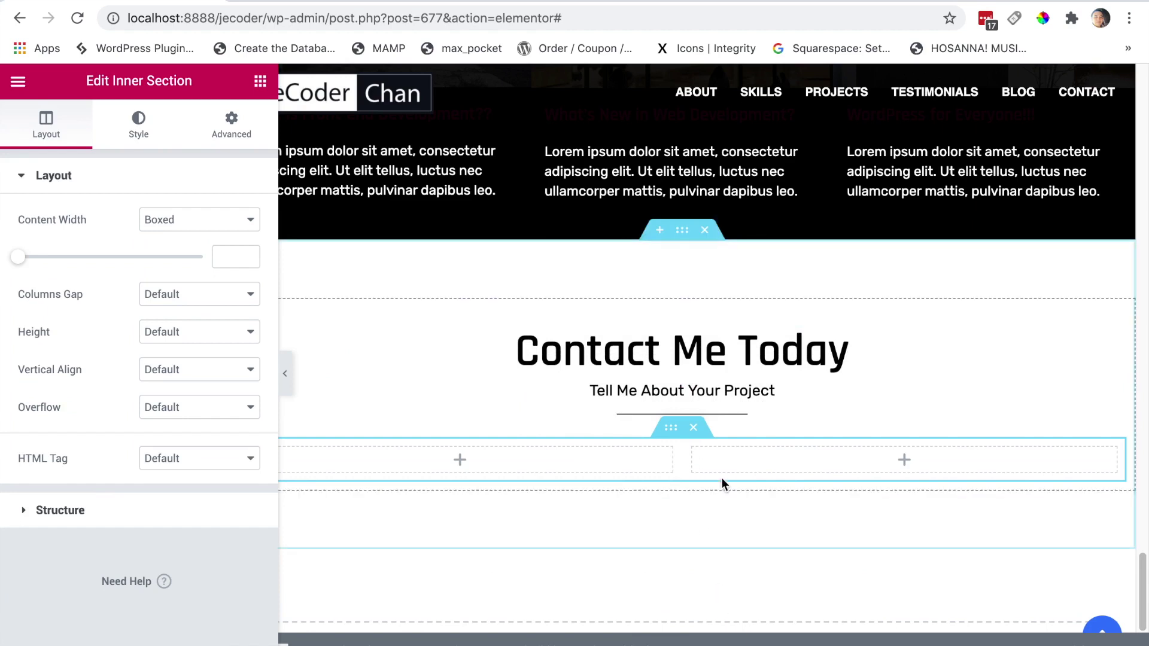
{"action": "right_click", "coordinate": [694, 453]}
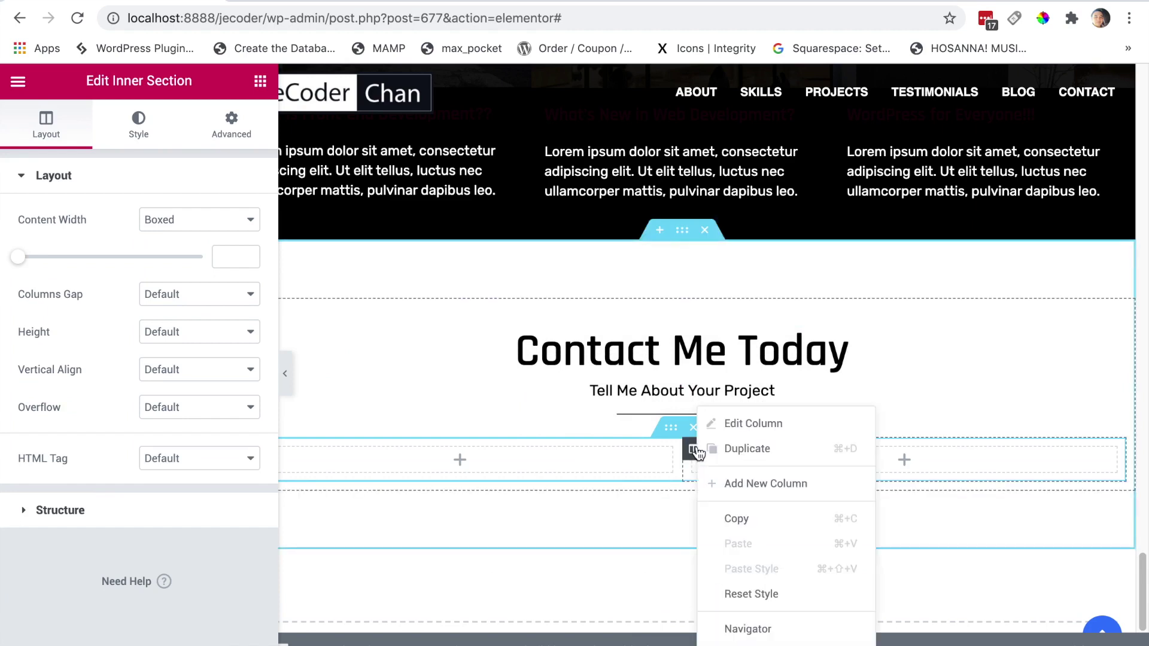
{"action": "left_click", "coordinate": [763, 484]}
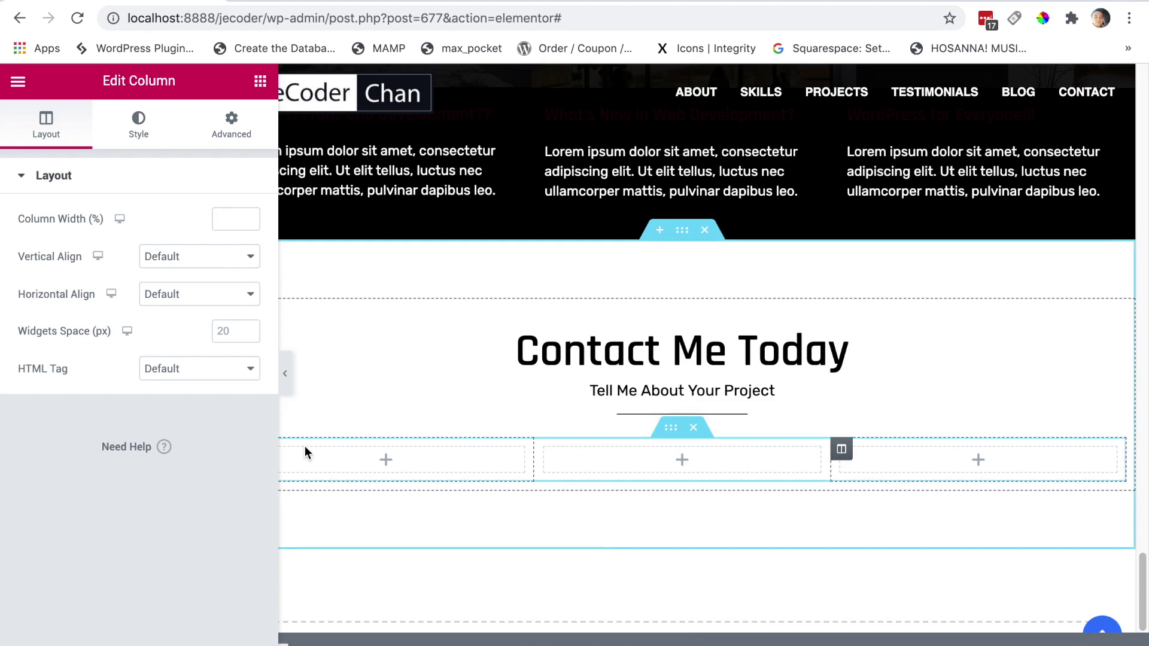
Set the widths of the inner section's first and third columns to 25%.
{"action": "left_click", "coordinate": [318, 458]}
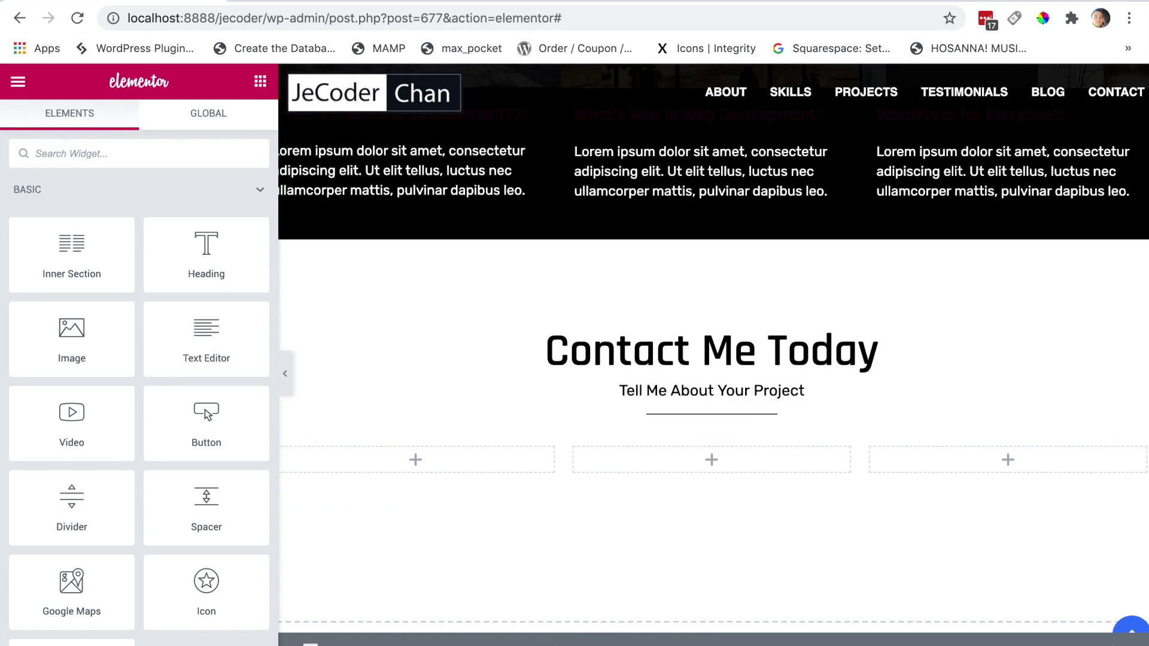
{"action": "left_click", "coordinate": [299, 447]}
{"action": "left_click", "coordinate": [226, 217]}
{"action": "type", "text": "25"}
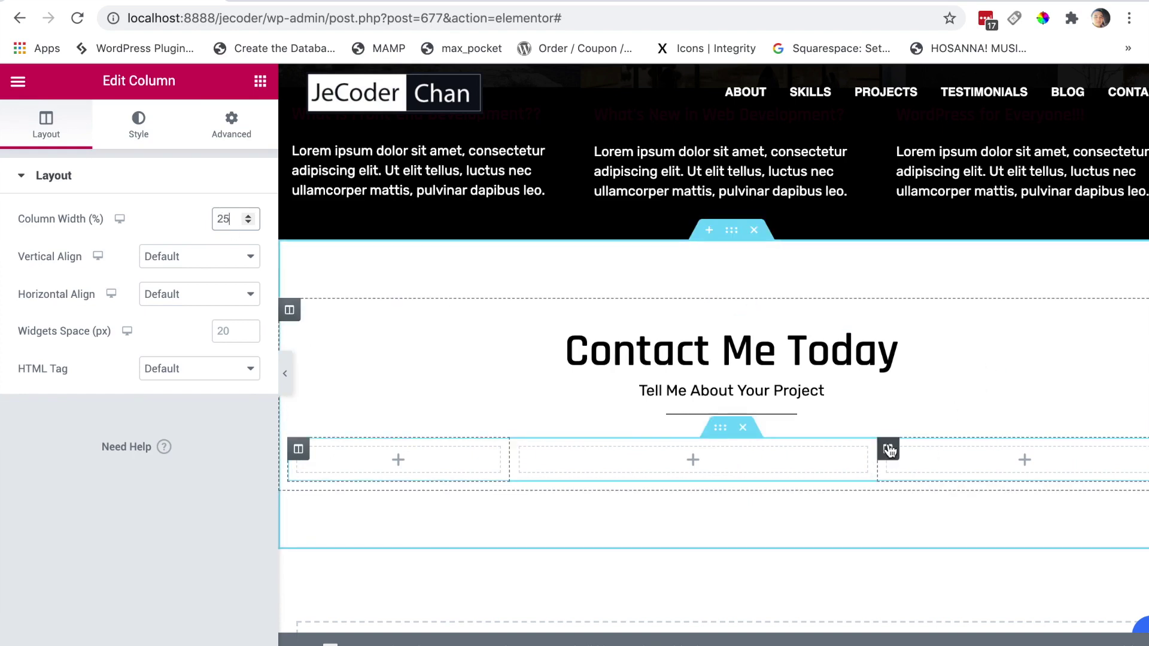
{"action": "left_click", "coordinate": [889, 450]}
{"action": "left_click", "coordinate": [216, 219]}
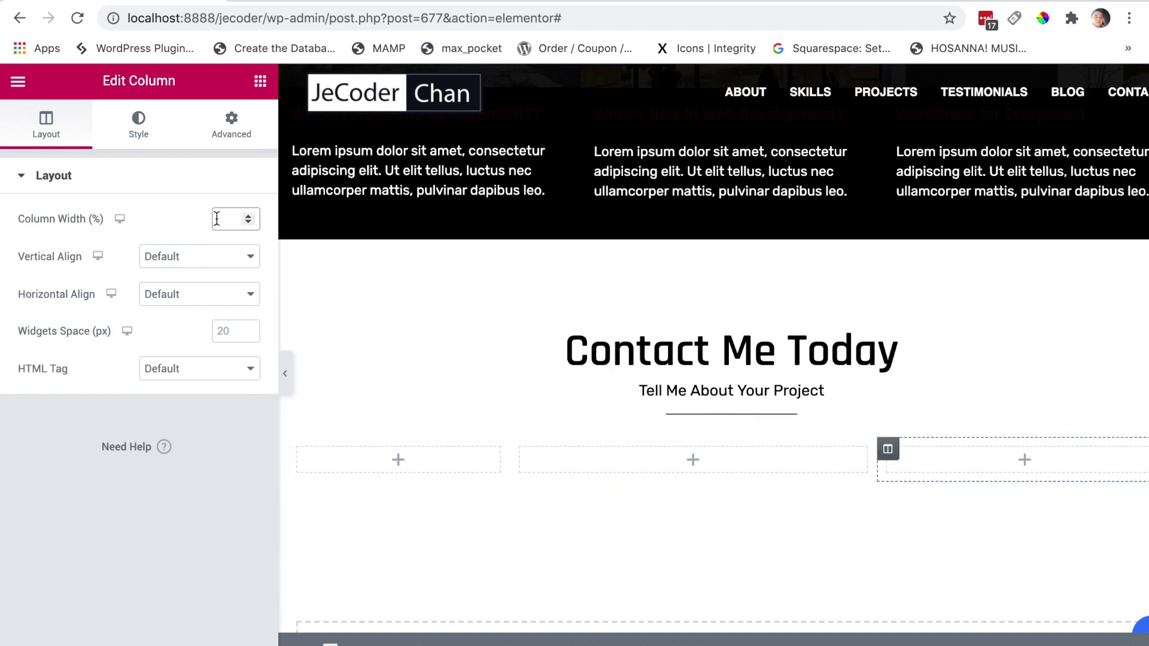
{"action": "type", "text": "25"}
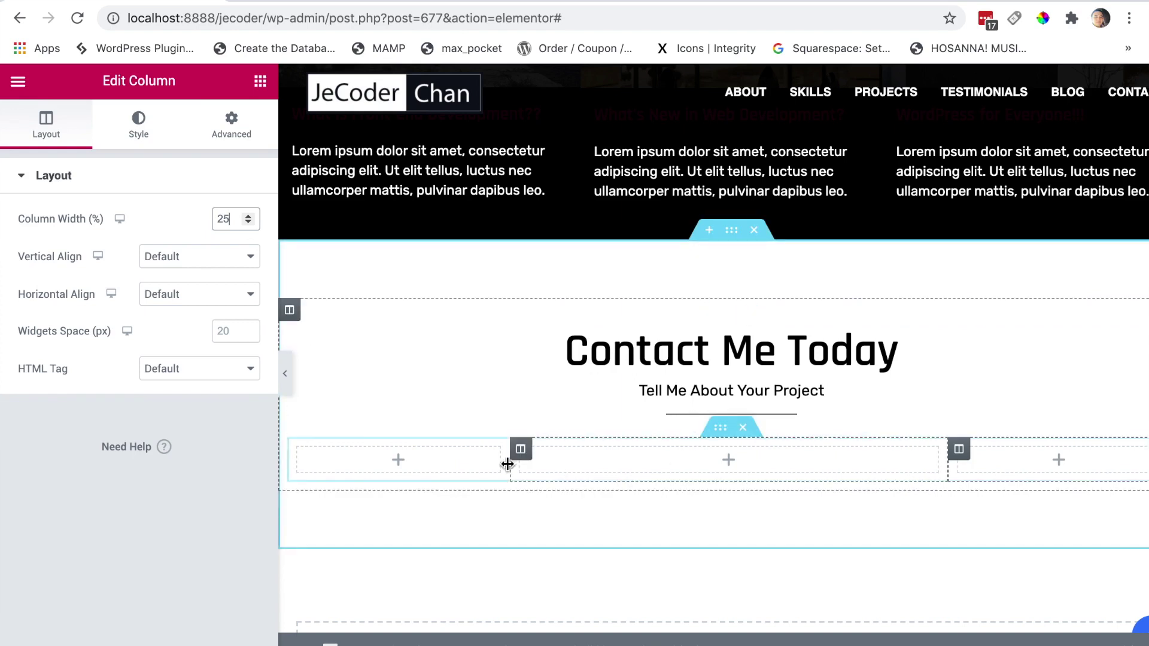
Set the widths of the inner section's third and first columns to 20%.
{"action": "double_click", "coordinate": [232, 218]}
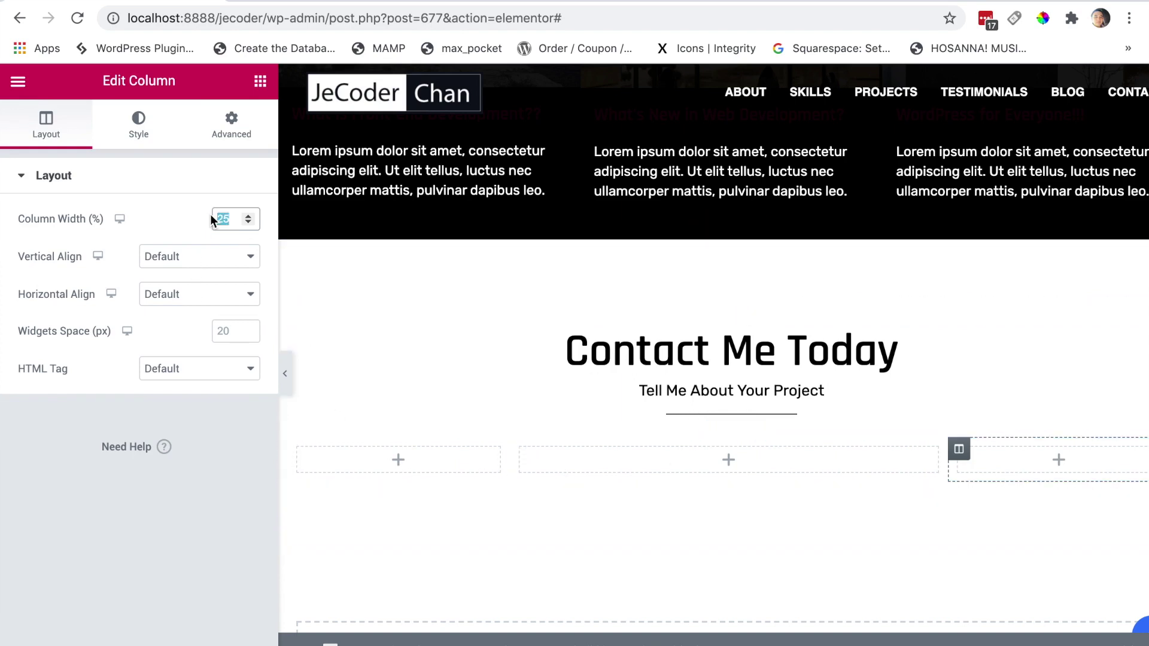
{"action": "type", "text": "20"}
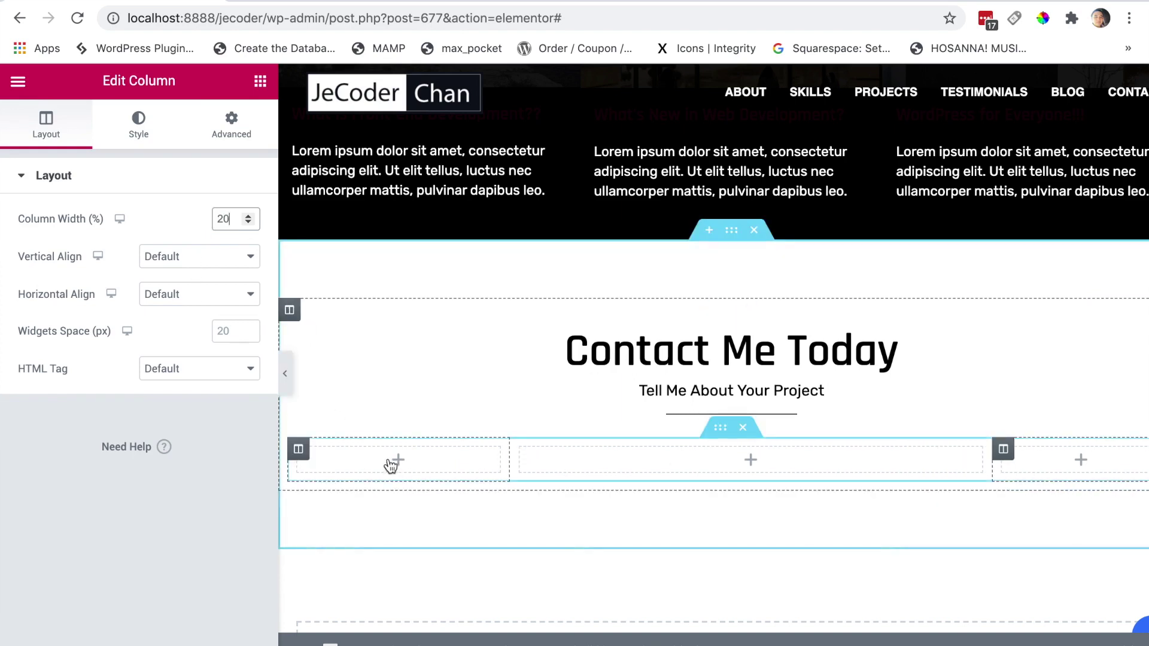
{"action": "left_click", "coordinate": [395, 462]}
{"action": "left_click", "coordinate": [298, 449]}
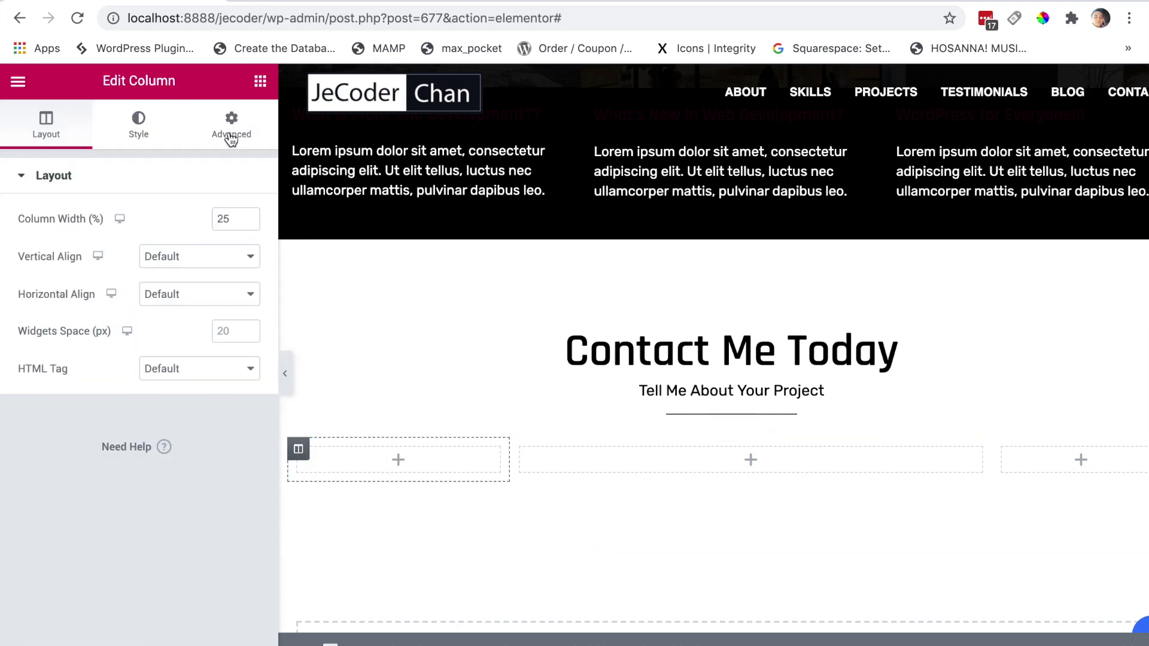
{"action": "double_click", "coordinate": [228, 218]}
{"action": "type", "text": "20"}
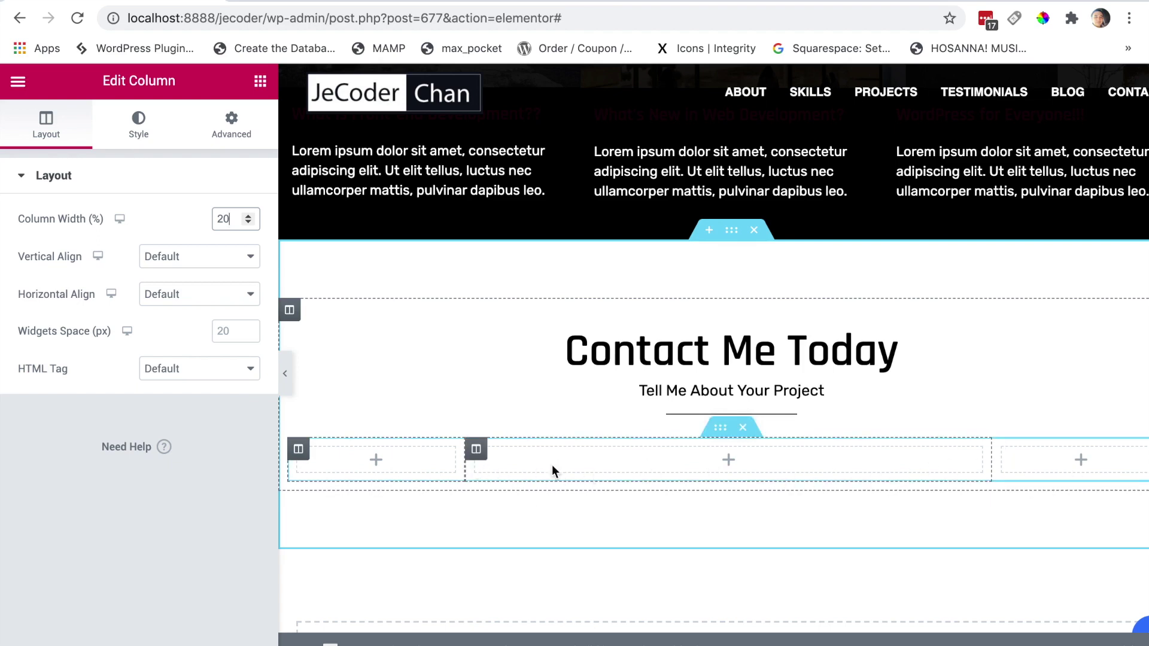
{"action": "left_click", "coordinate": [476, 449]}
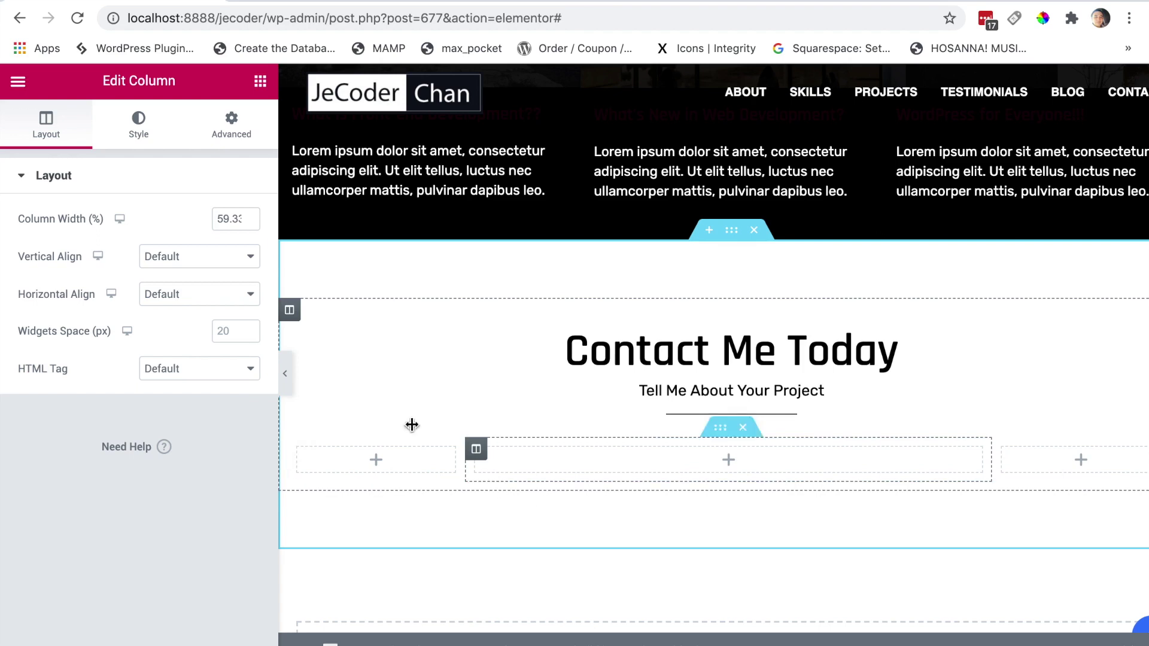
{"action": "left_click", "coordinate": [298, 449]}
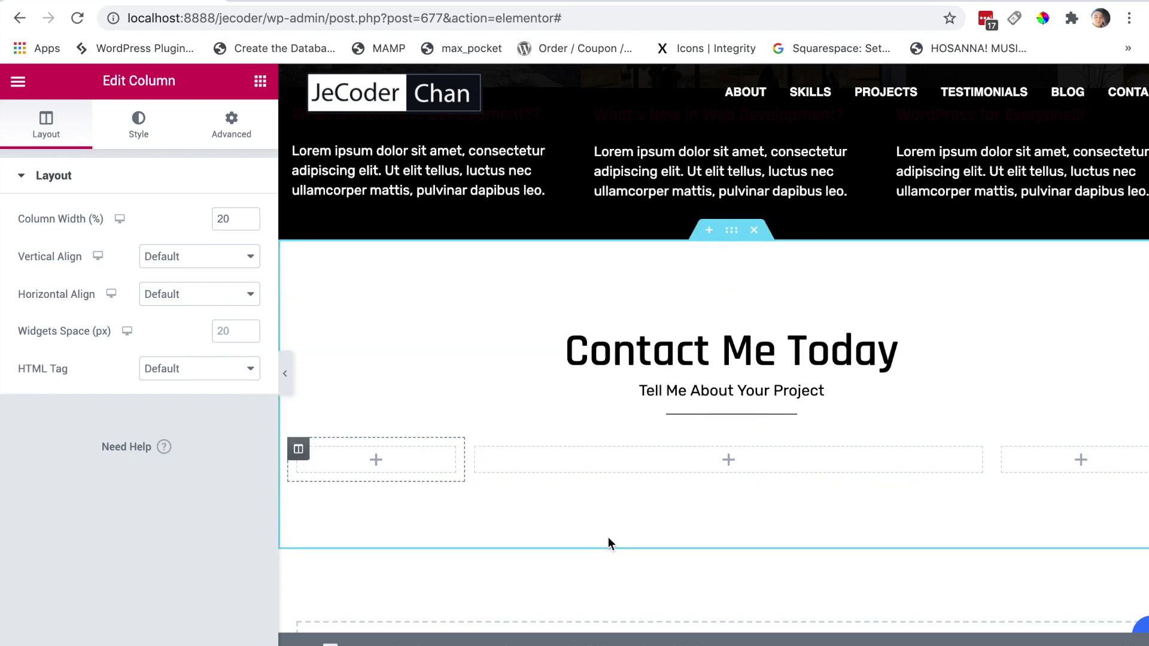
Place a Shortcode widget in the middle column, enter [wpforms id="724"], and check the rendered contact form.
{"action": "left_click", "coordinate": [260, 80]}
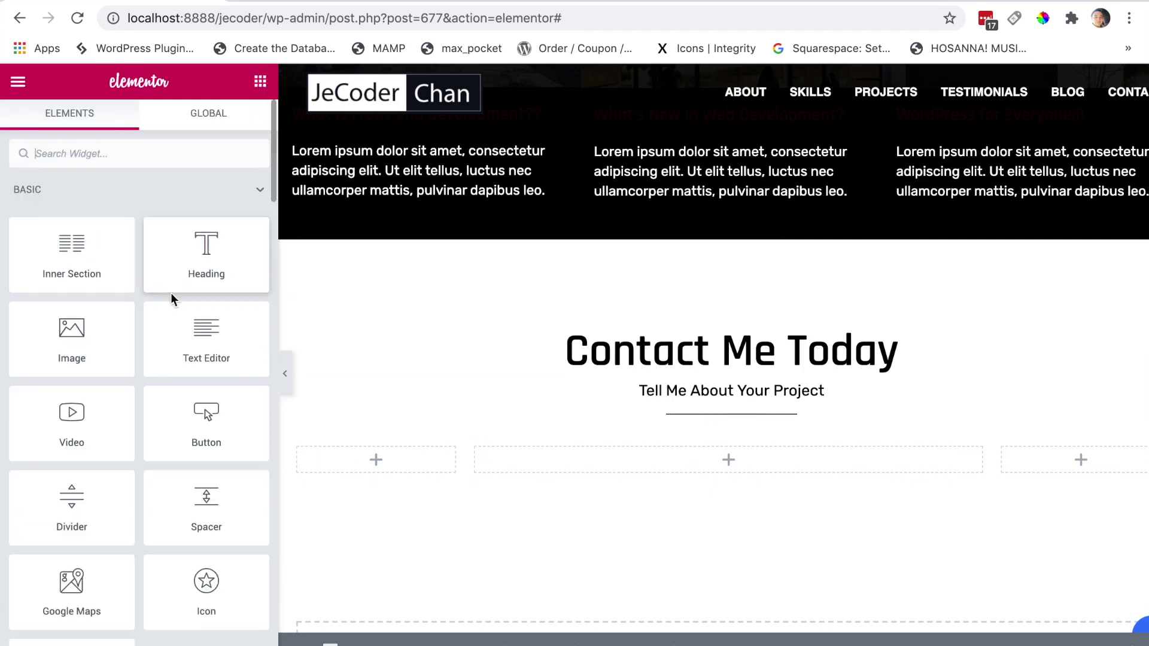
{"action": "type", "text": "shor"}
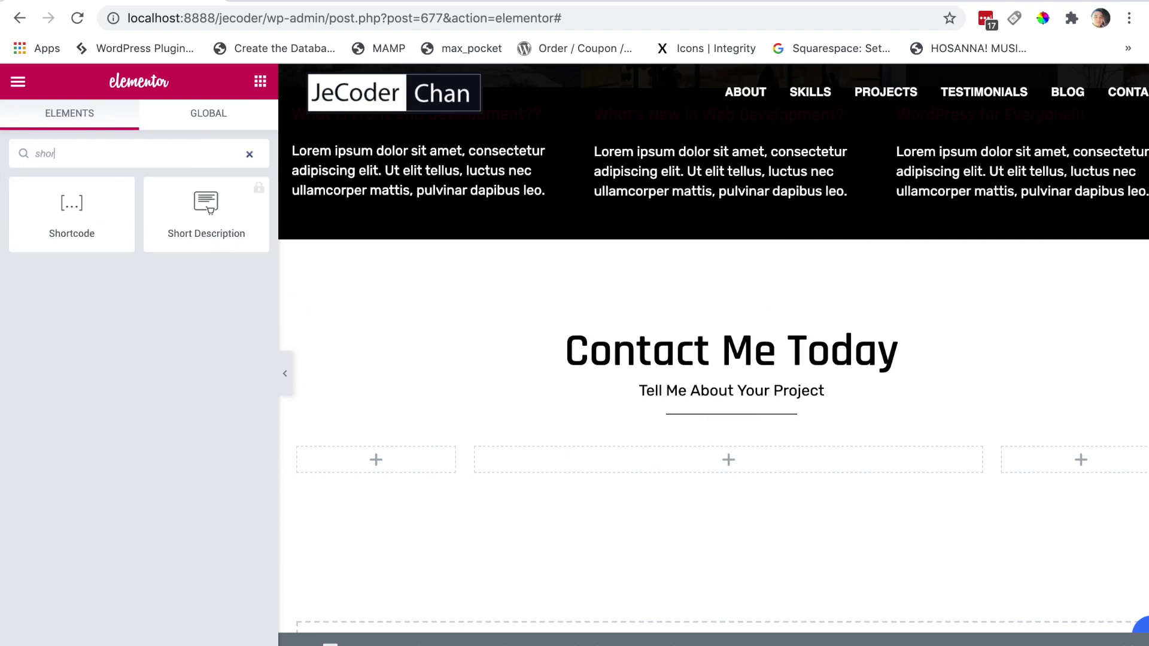
{"action": "type", "text": "t"}
{"action": "left_click_drag", "start_coordinate": [71, 206], "coordinate": [754, 469]}
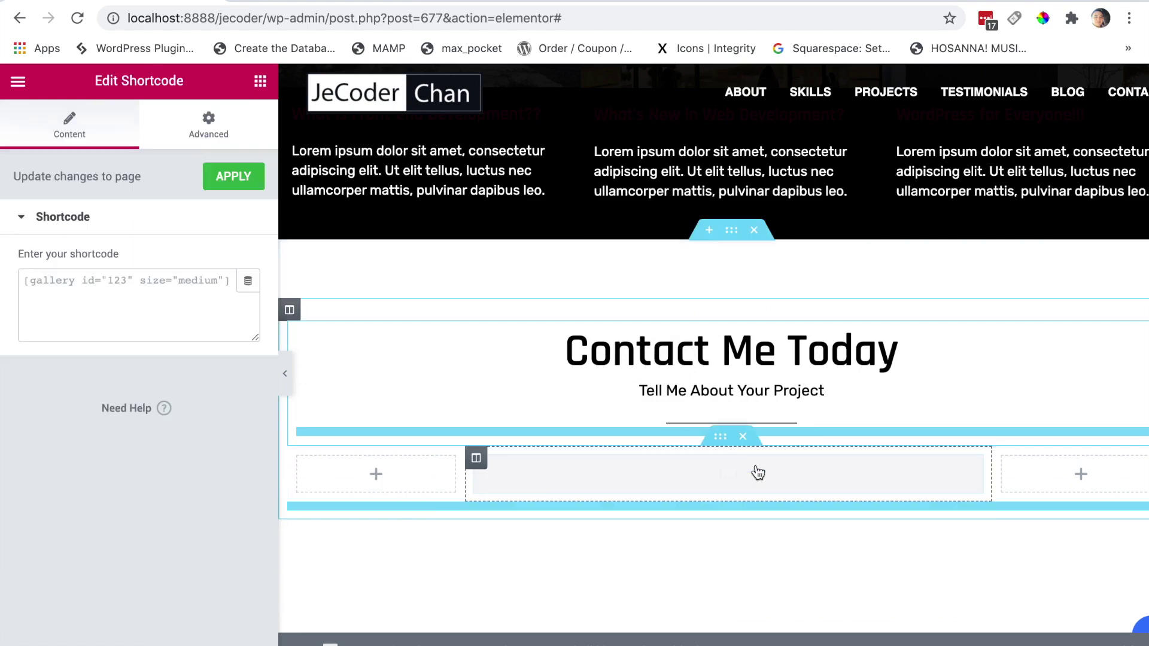
{"action": "left_click", "coordinate": [170, 313]}
{"action": "key", "text": "super+v"}
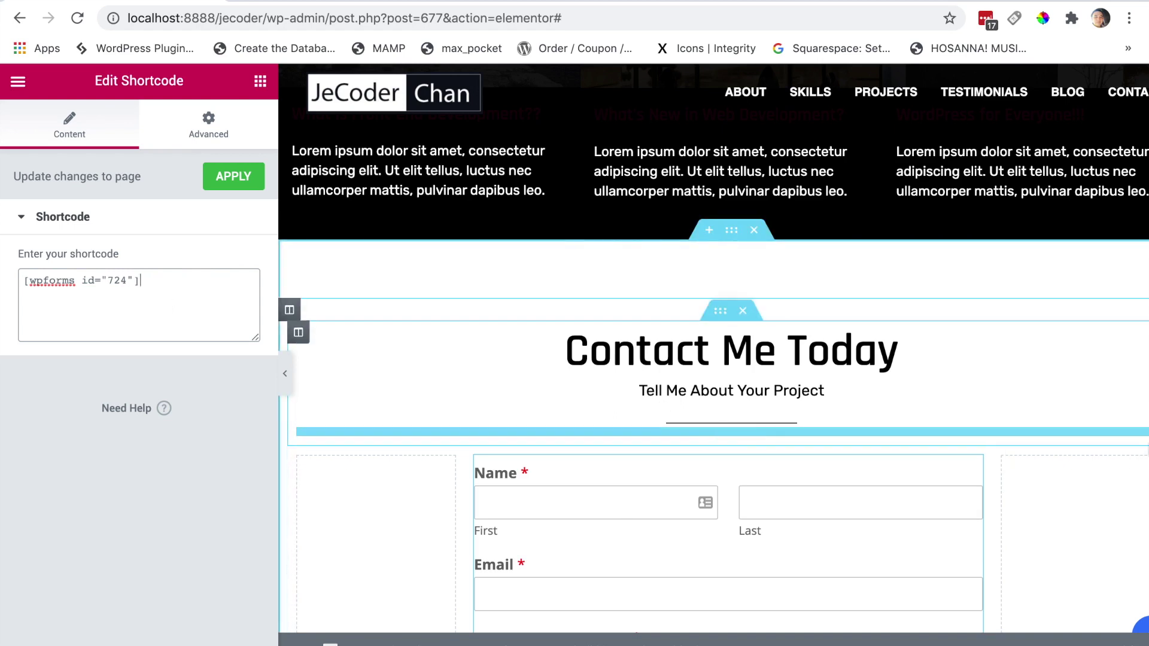
{"action": "scroll", "coordinate": [826, 538], "scroll_direction": "right", "scroll_amount": 1}
{"action": "mouse_move", "coordinate": [826, 638]}
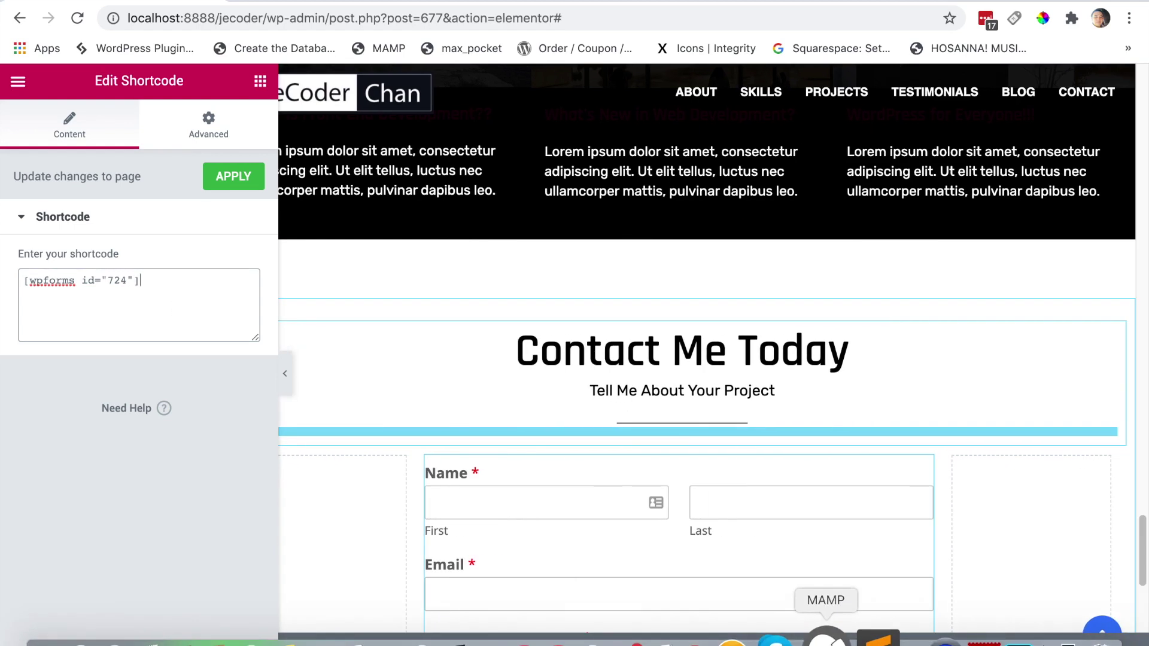
{"action": "scroll", "coordinate": [1144, 611], "scroll_direction": "down", "scroll_amount": 6}
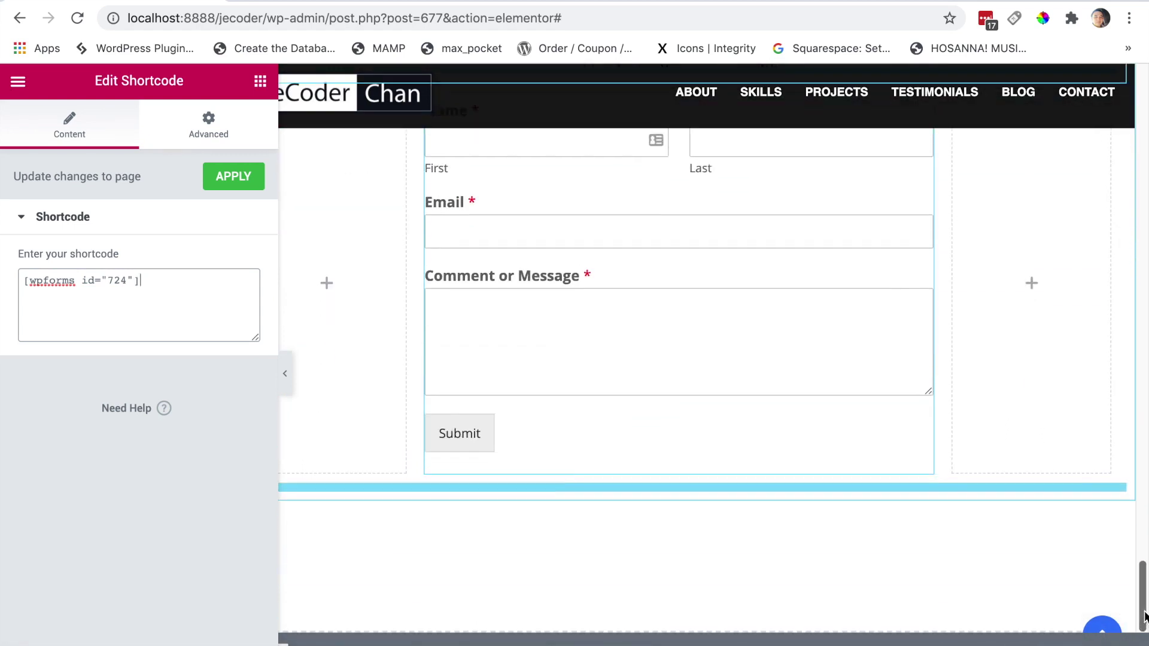
{"action": "scroll", "coordinate": [1144, 610], "scroll_direction": "up", "scroll_amount": 6}
{"action": "scroll", "coordinate": [1144, 592], "scroll_direction": "down", "scroll_amount": 5}
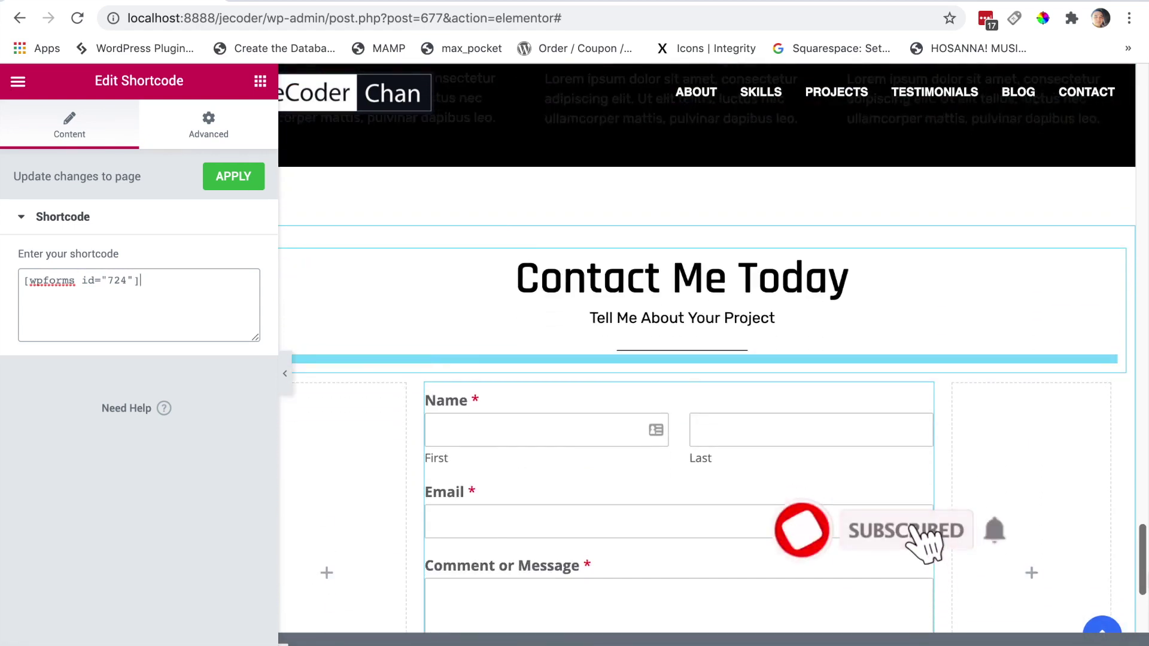
{"action": "scroll", "coordinate": [1144, 593], "scroll_direction": "up", "scroll_amount": 5}
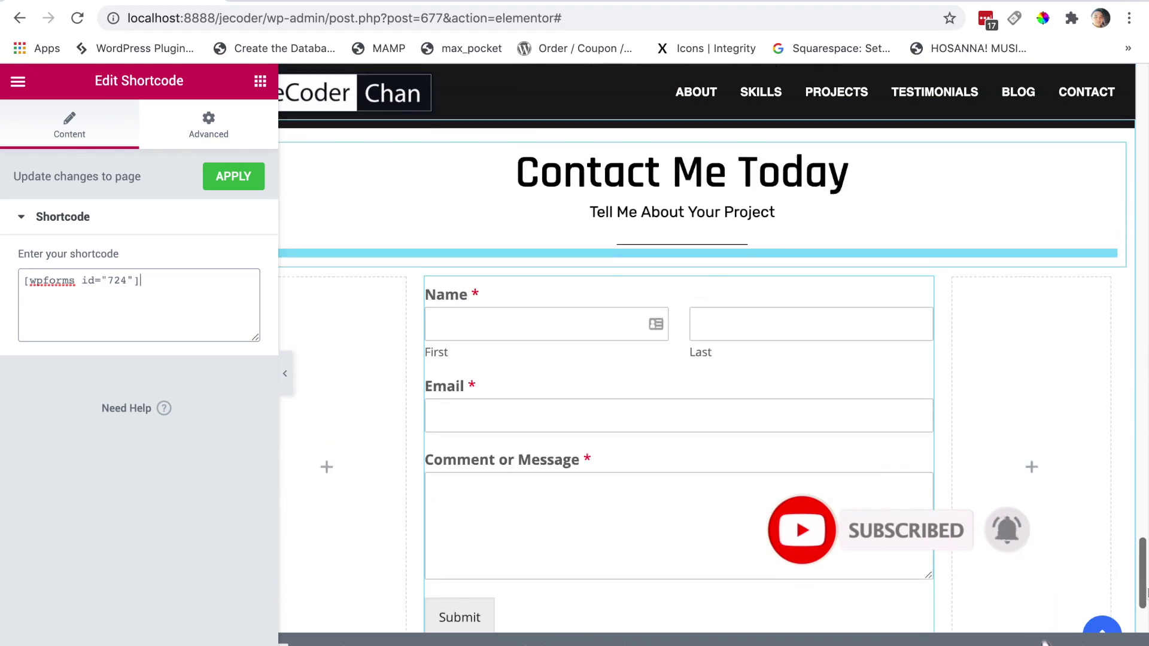
Switch to the reference page, sample its contact section's background with the color picker, and copy the hex code EBECED.
{"action": "left_click", "coordinate": [753, 3]}
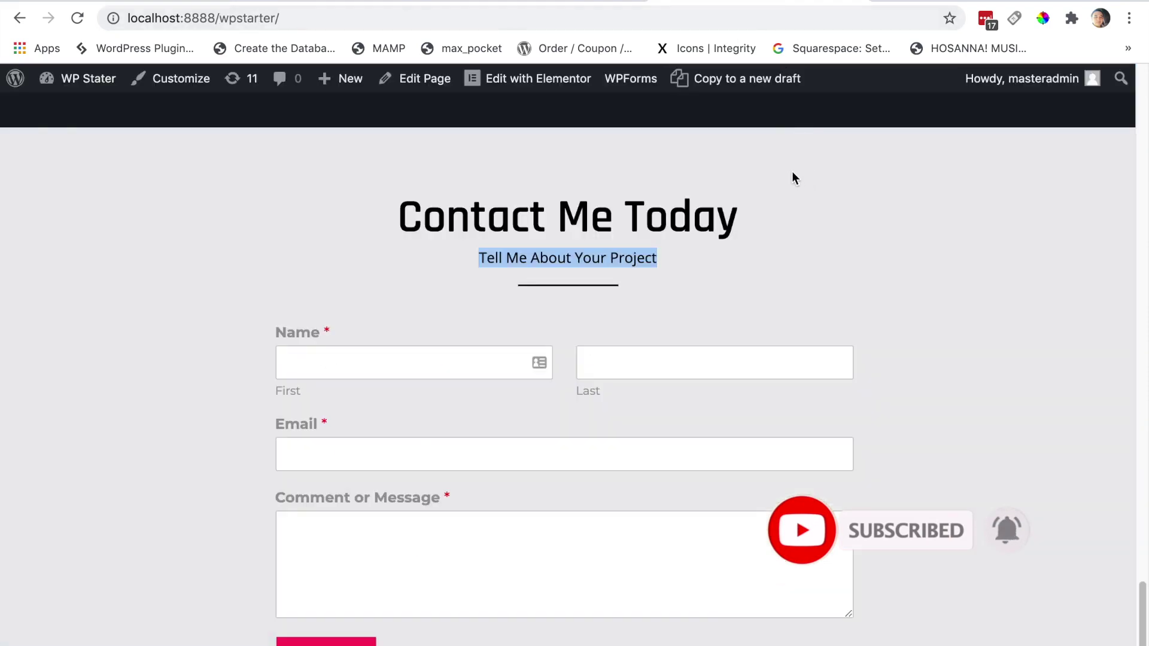
{"action": "left_click", "coordinate": [886, 264]}
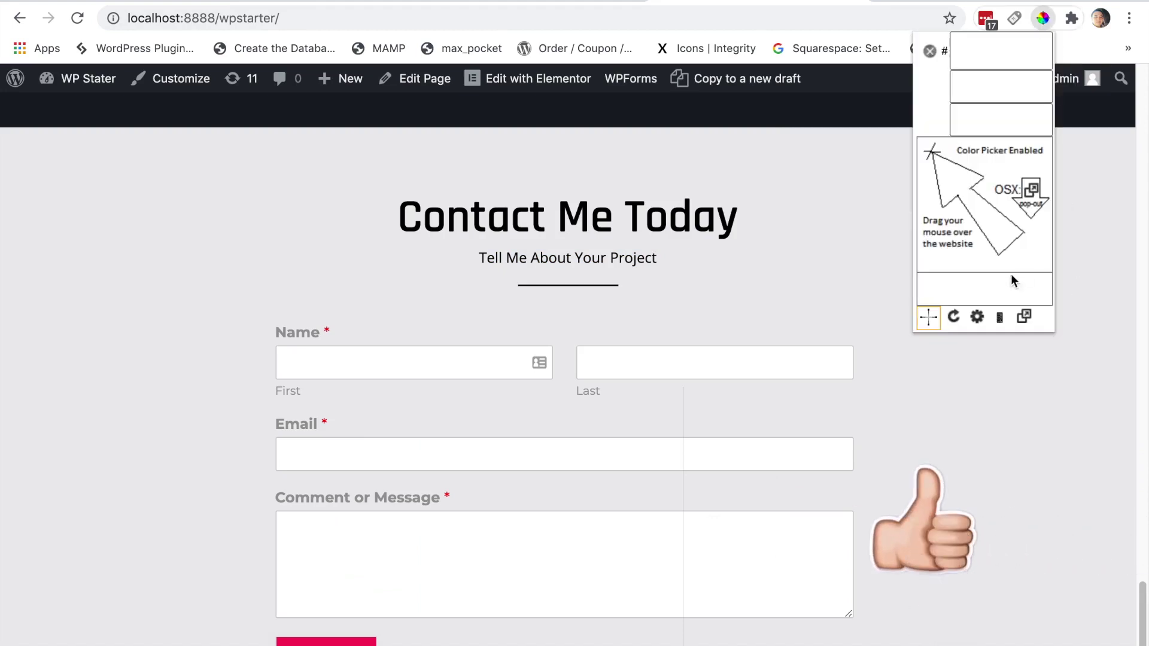
{"action": "left_click", "coordinate": [839, 192]}
{"action": "key", "text": "ctrl+c"}
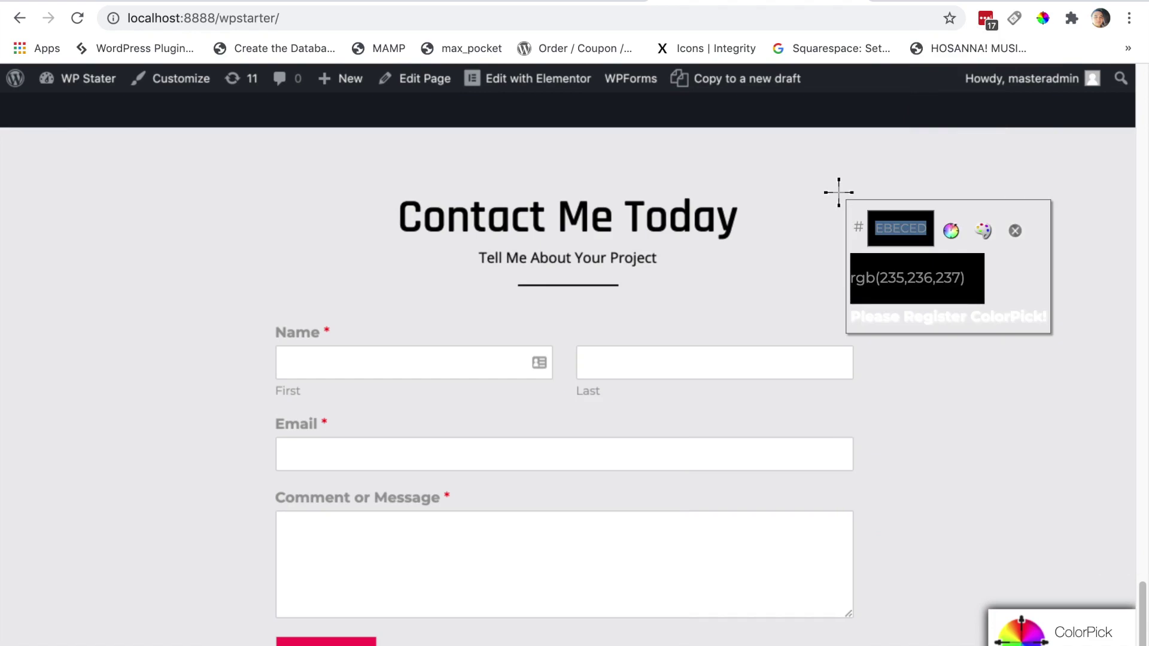
Return to the Elementor page and give the Contact Me Today section a classic background in color #EBECED.
{"action": "left_click", "coordinate": [83, 2]}
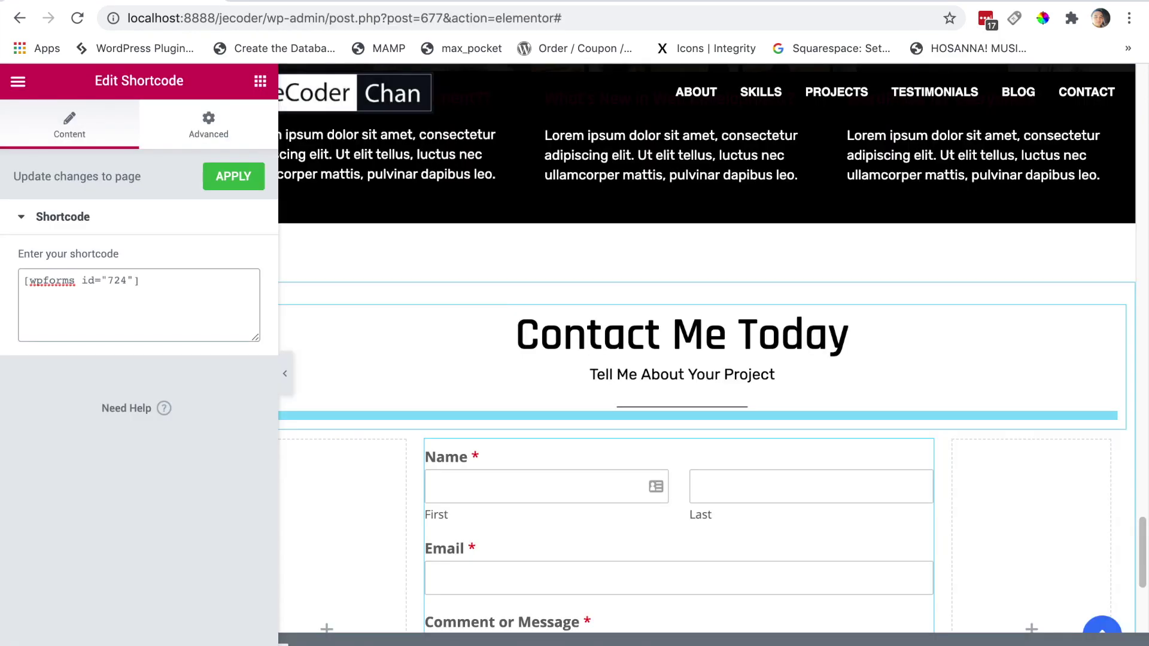
{"action": "left_click", "coordinate": [686, 217]}
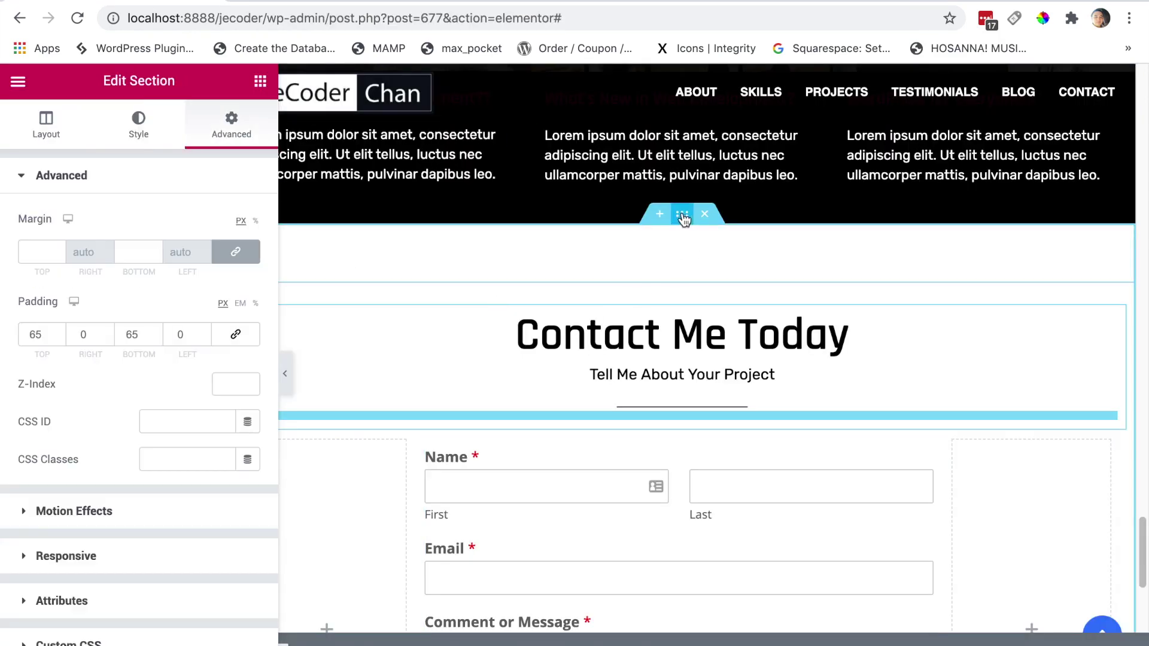
{"action": "left_click", "coordinate": [138, 119]}
{"action": "left_click", "coordinate": [174, 259]}
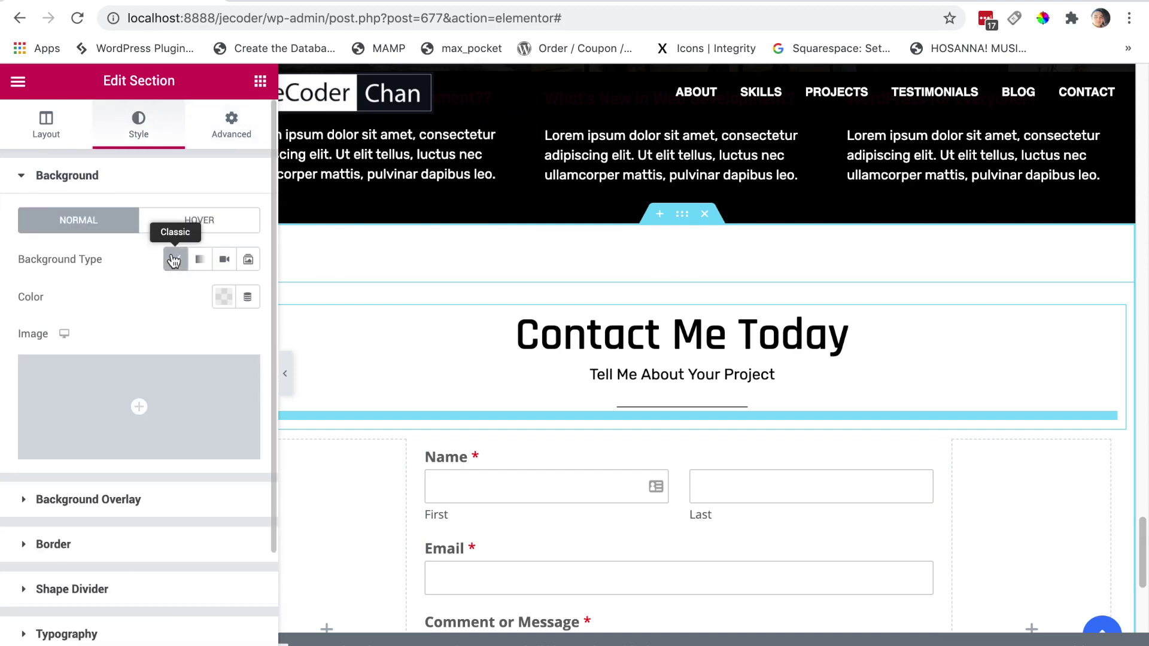
{"action": "left_click", "coordinate": [224, 297]}
{"action": "key", "text": "ctrl+v"}
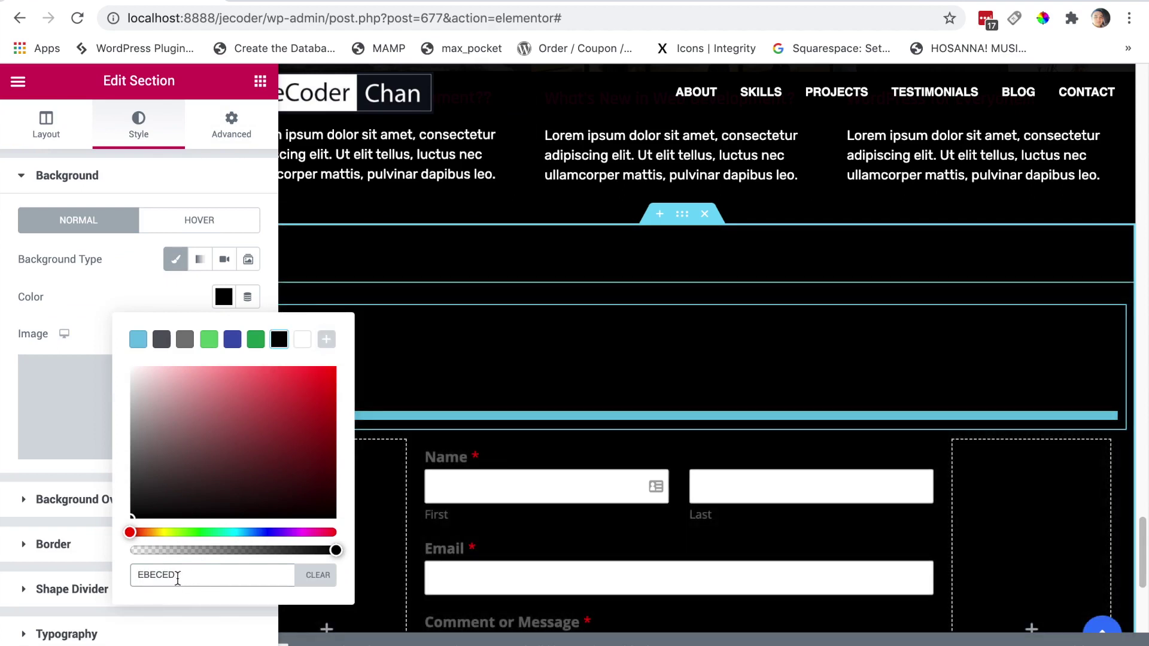
{"action": "left_click", "coordinate": [137, 574]}
{"action": "type", "text": "#"}
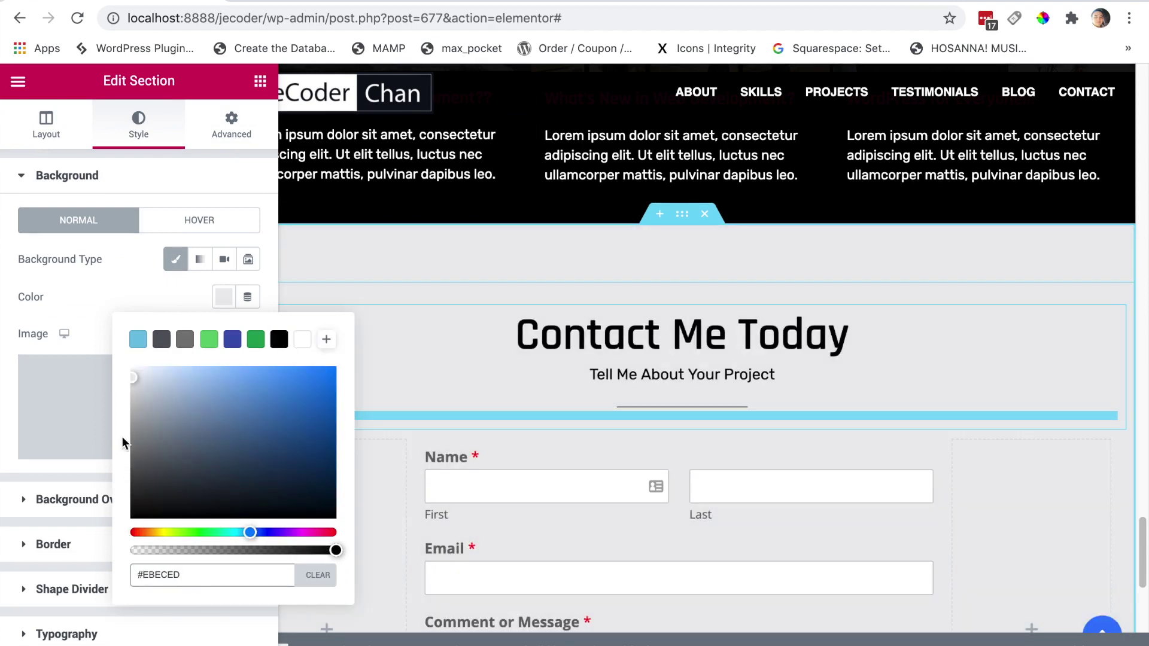
{"action": "left_click", "coordinate": [992, 364]}
Unlink the padding values of the inner section holding the form and set its top padding to 45 px.
{"action": "mouse_move", "coordinate": [1142, 541]}
{"action": "left_mouse_down"}
{"action": "mouse_move", "coordinate": [1145, 576]}
{"action": "mouse_move", "coordinate": [1147, 544]}
{"action": "left_mouse_up"}
{"action": "scroll", "coordinate": [800, 426], "scroll_direction": "down", "scroll_amount": 2}
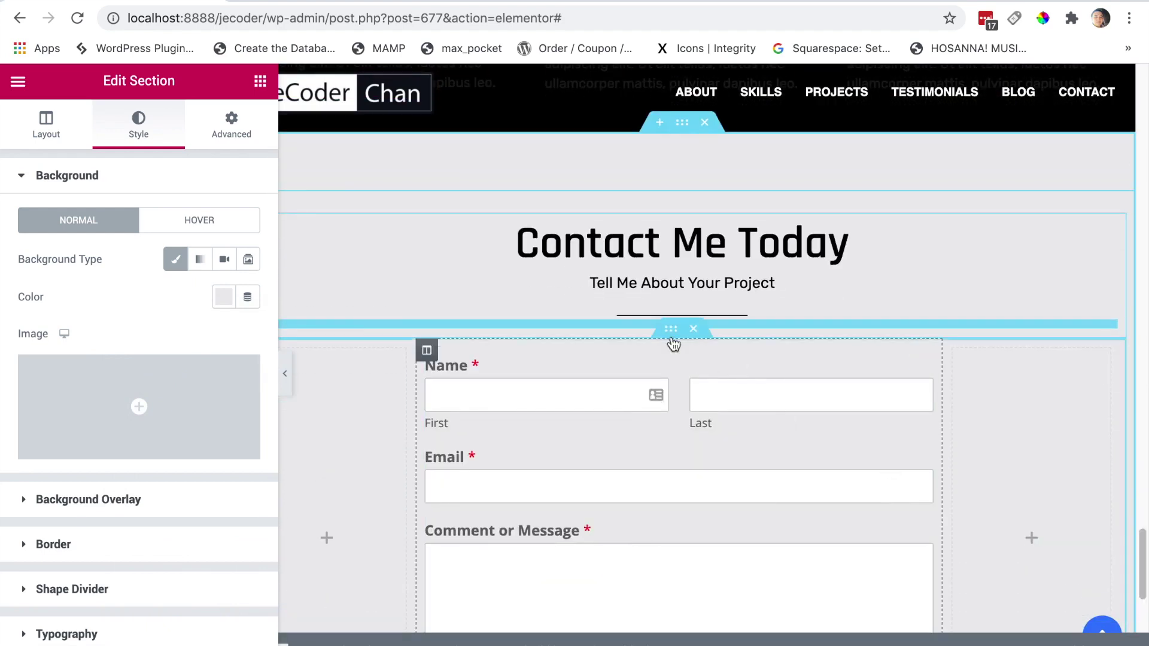
{"action": "left_click_drag", "start_coordinate": [673, 337], "coordinate": [273, 204]}
{"action": "left_click", "coordinate": [234, 129]}
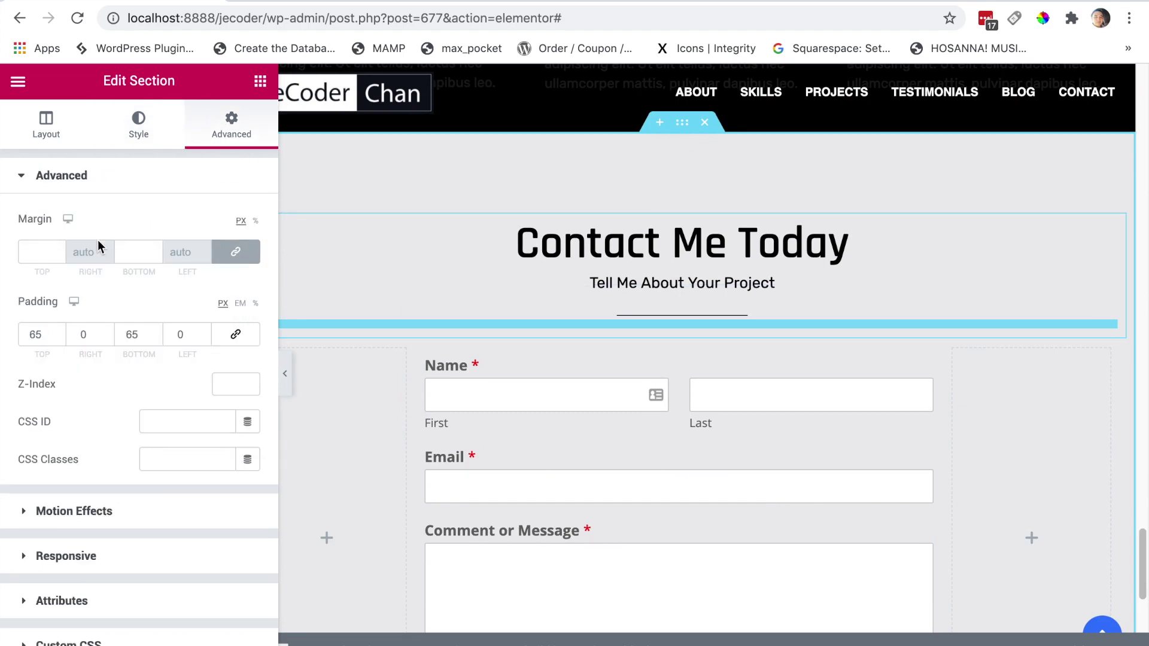
{"action": "mouse_move", "coordinate": [688, 333]}
{"action": "left_mouse_down"}
{"action": "mouse_move", "coordinate": [663, 330]}
{"action": "mouse_move", "coordinate": [669, 338]}
{"action": "left_mouse_up"}
{"action": "left_click", "coordinate": [666, 341]}
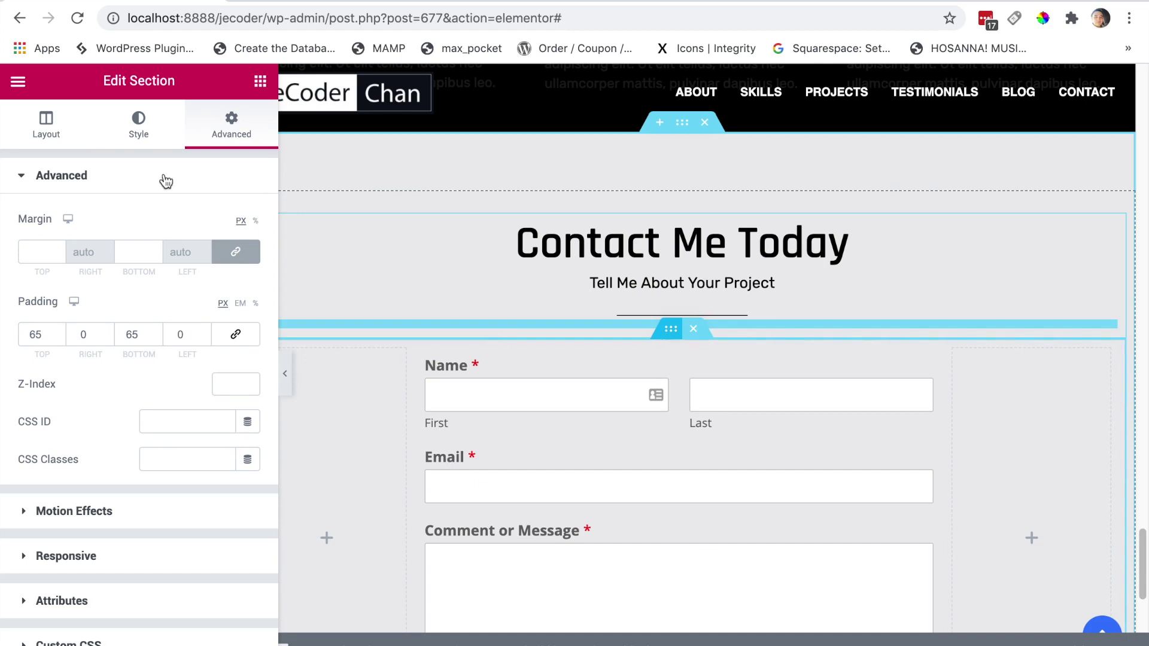
{"action": "left_click", "coordinate": [224, 127]}
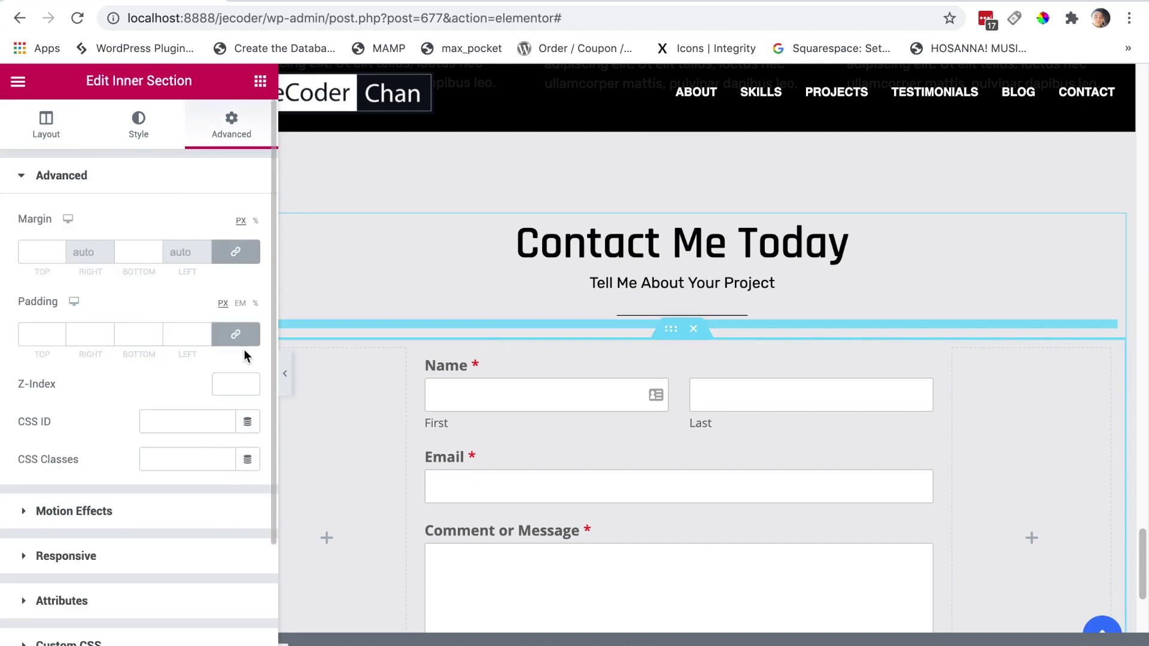
{"action": "left_click", "coordinate": [235, 334]}
{"action": "double_click", "coordinate": [24, 334]}
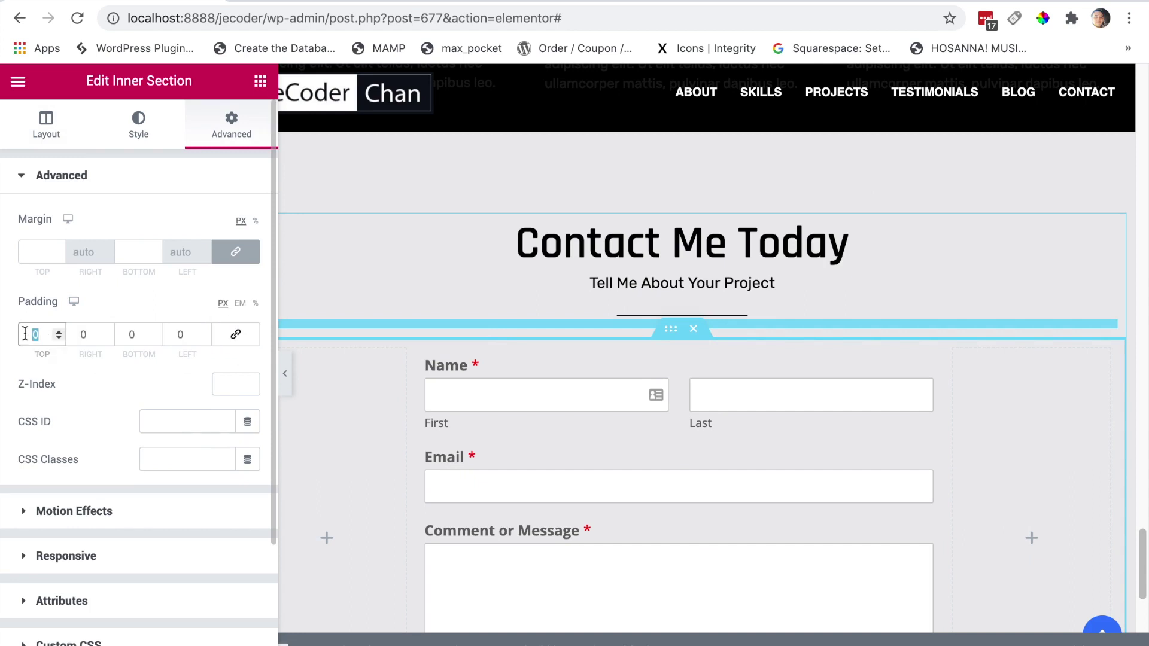
{"action": "type", "text": "45"}
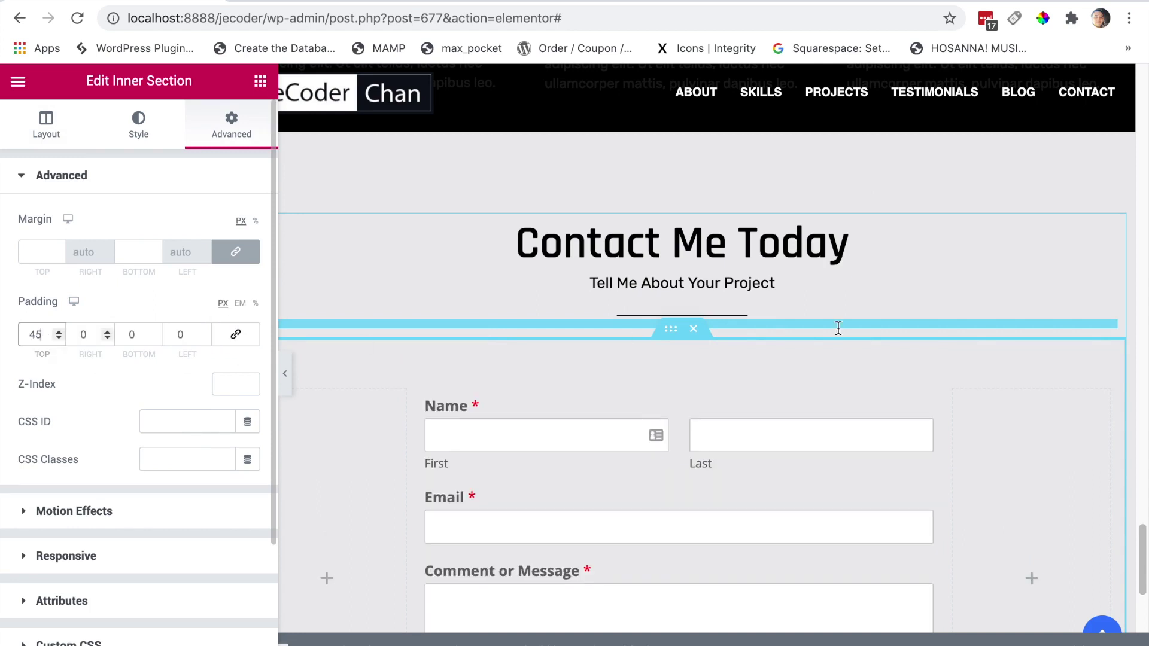
Compare the Contact Me Today section with the one on the reference page and close the color picker overlay there.
{"action": "scroll", "coordinate": [1145, 595], "scroll_direction": "down", "scroll_amount": 2}
{"action": "scroll", "coordinate": [1145, 596], "scroll_direction": "down", "scroll_amount": 6}
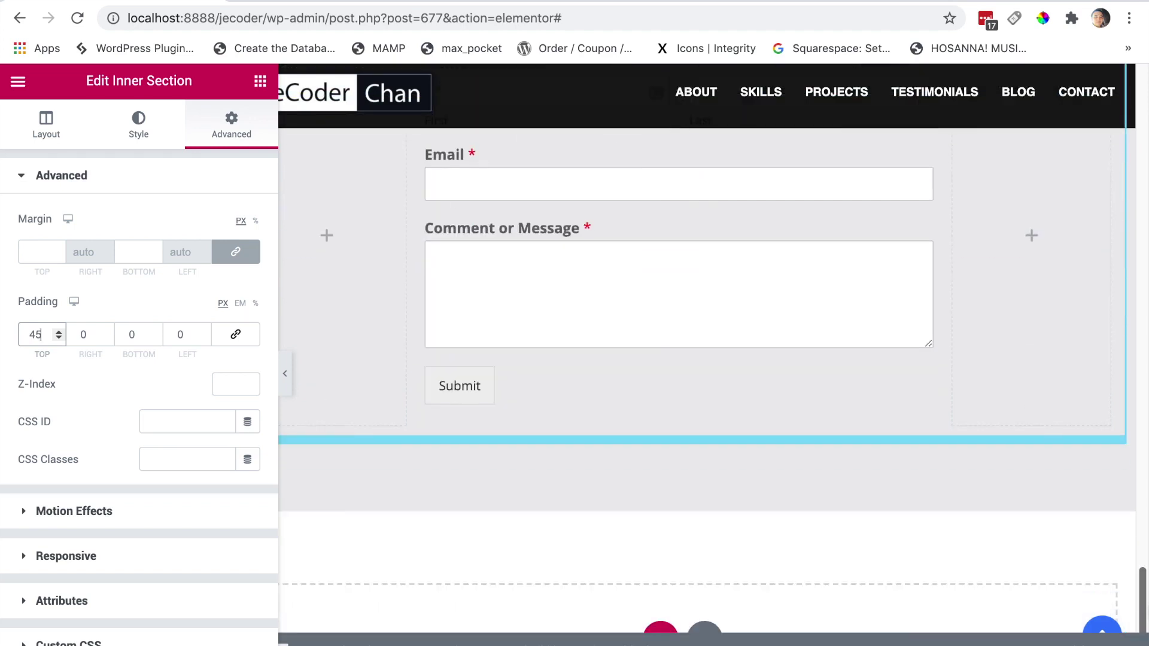
{"action": "scroll", "coordinate": [1144, 595], "scroll_direction": "up", "scroll_amount": 7}
{"action": "scroll", "coordinate": [1145, 595], "scroll_direction": "down", "scroll_amount": 4}
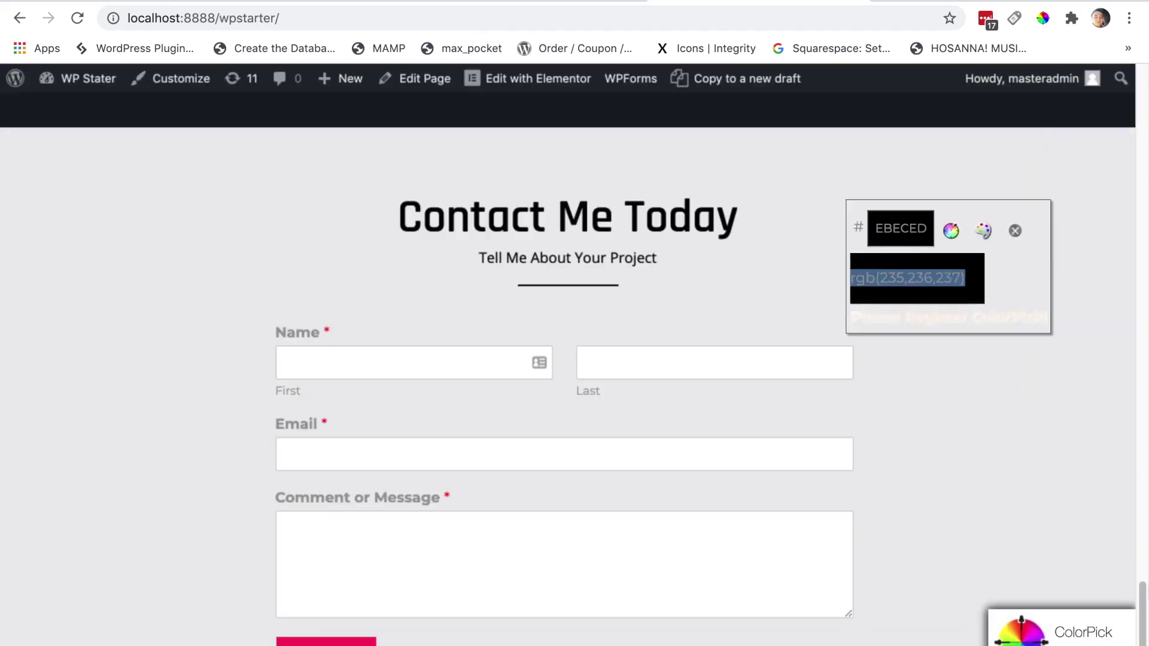
{"action": "left_click", "coordinate": [1015, 230]}
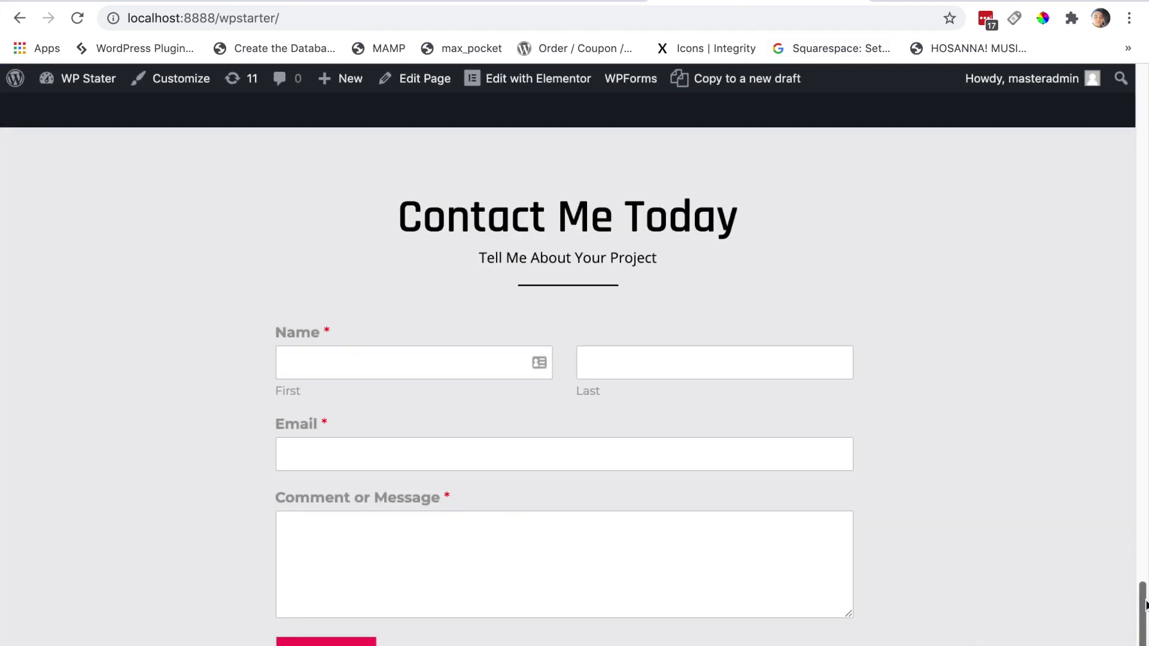
{"action": "scroll", "coordinate": [1140, 598], "scroll_direction": "down", "scroll_amount": 3}
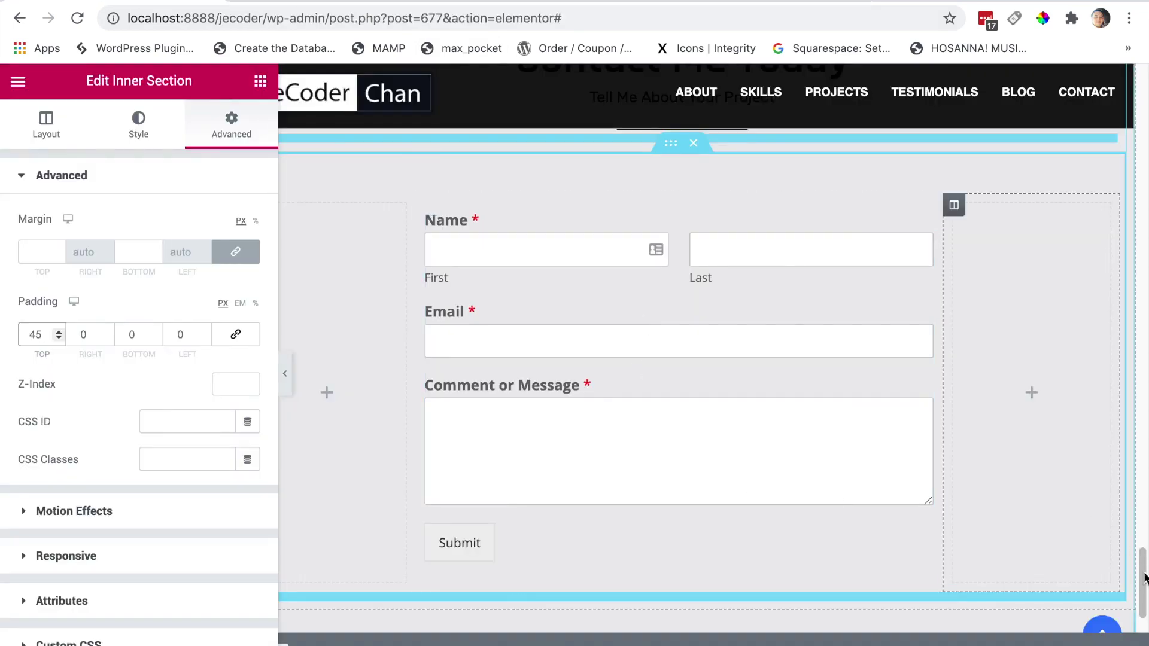
{"action": "scroll", "coordinate": [1143, 588], "scroll_direction": "down", "scroll_amount": 2}
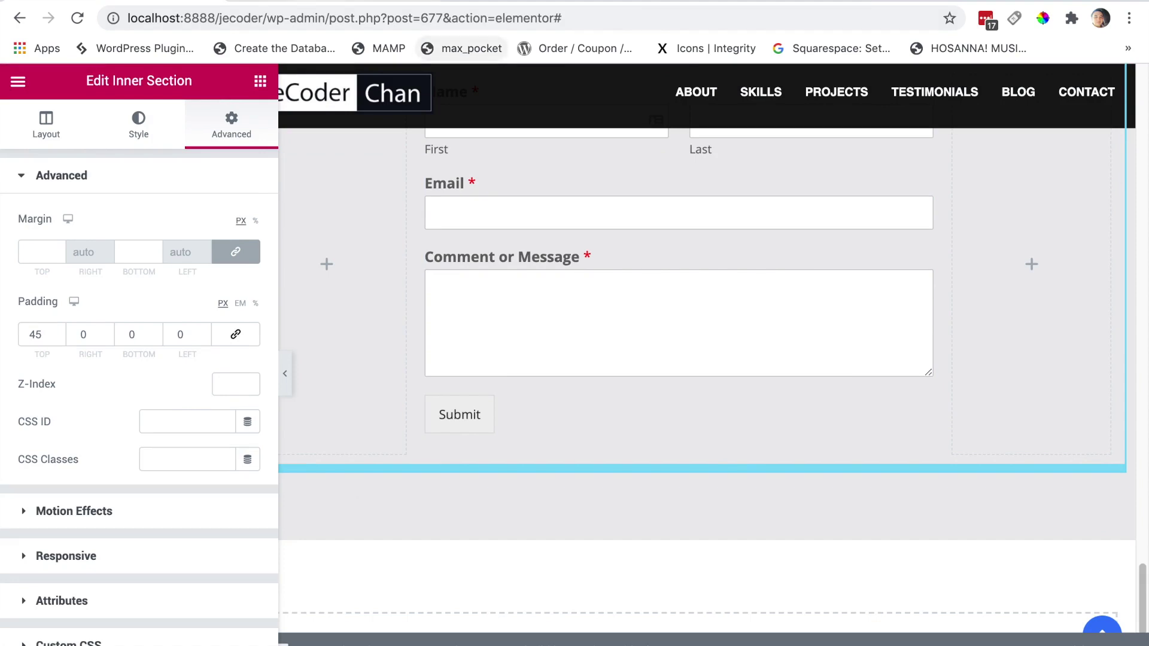
Switch to the live home page, reload it, and check the spacing of the Contact Me Today section and its form.
{"action": "left_click", "coordinate": [293, 1]}
{"action": "left_click", "coordinate": [78, 19]}
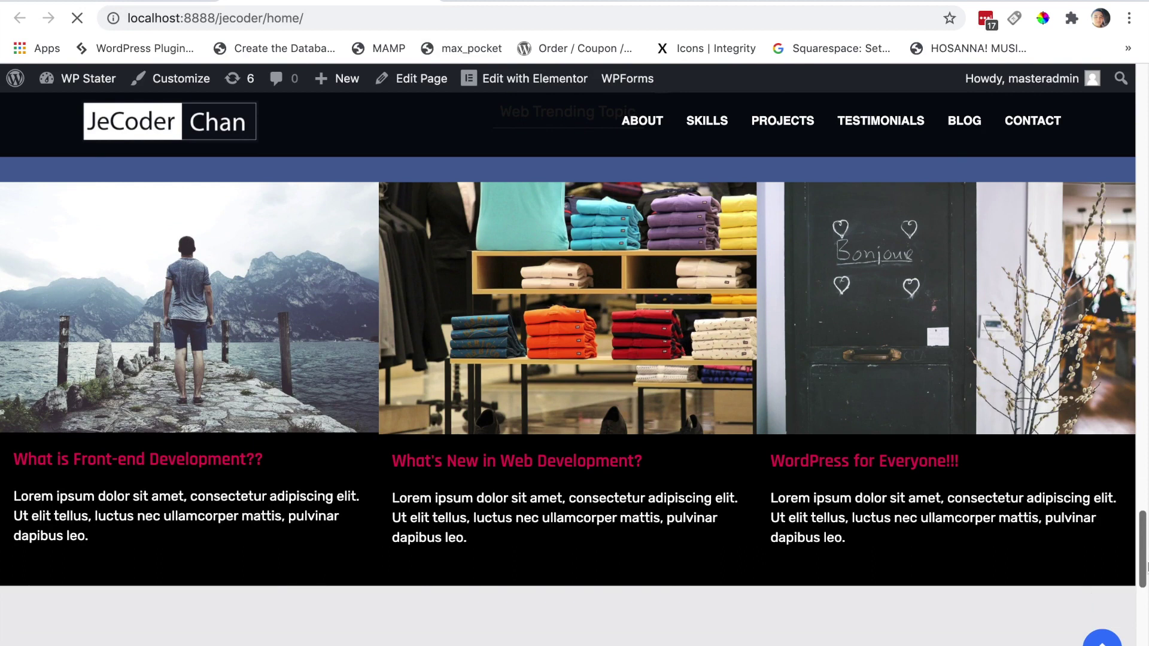
{"action": "scroll", "coordinate": [1147, 566], "scroll_direction": "down", "scroll_amount": 5}
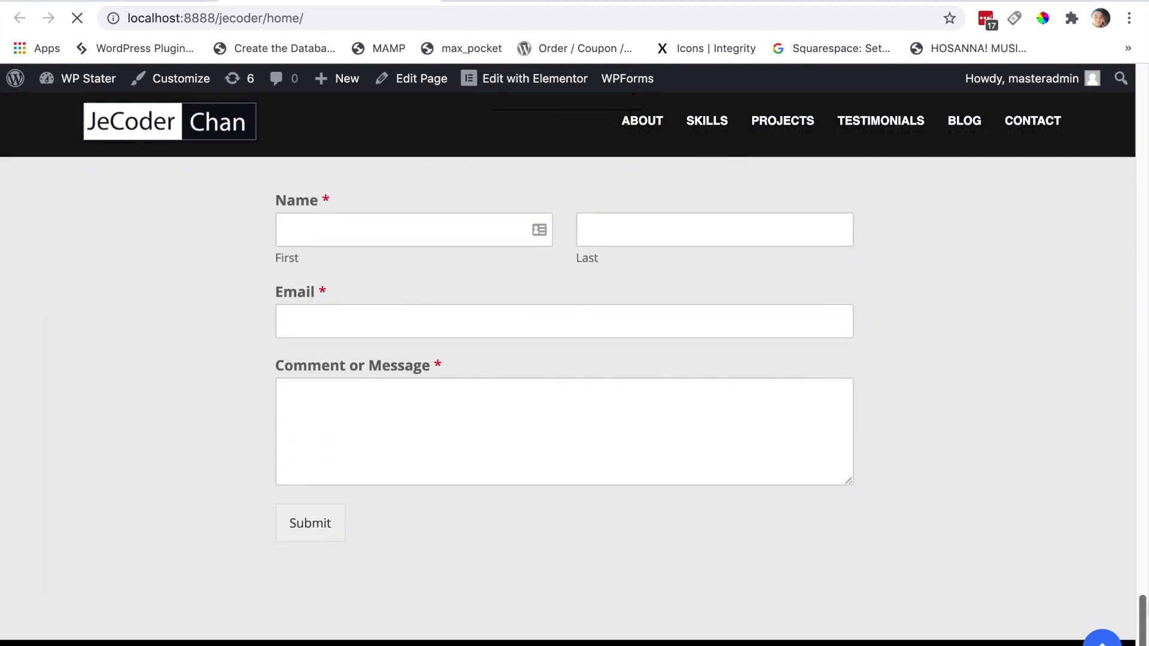
{"action": "scroll", "coordinate": [1147, 565], "scroll_direction": "down", "scroll_amount": 4}
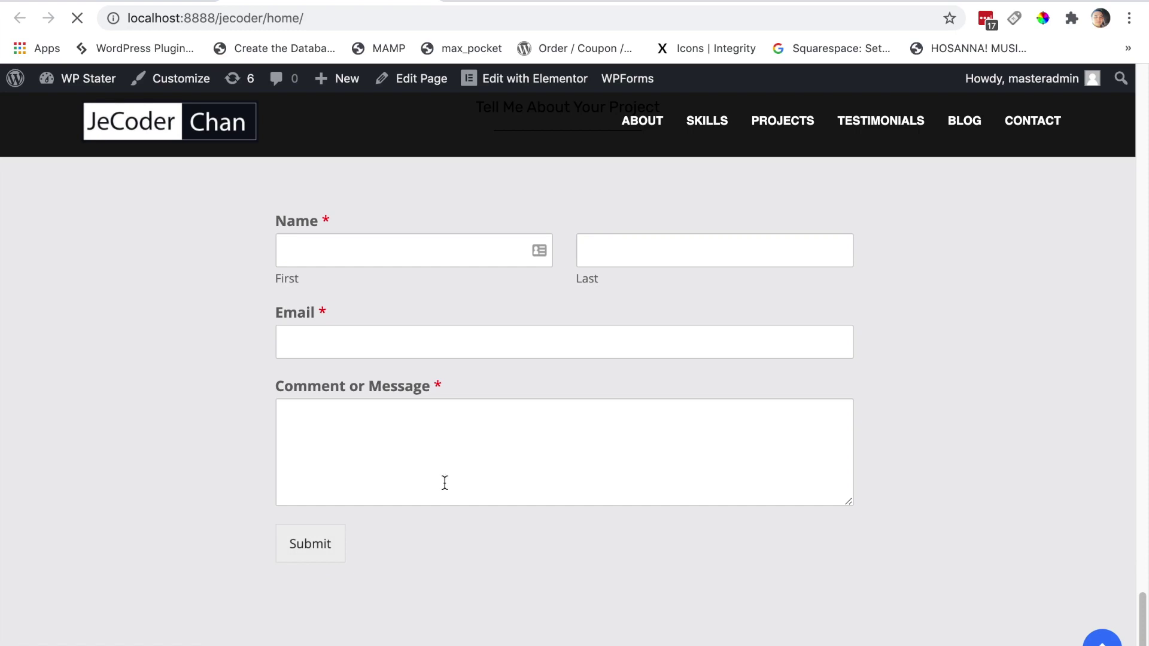
{"action": "scroll", "coordinate": [568, 359], "scroll_direction": "up", "scroll_amount": 5}
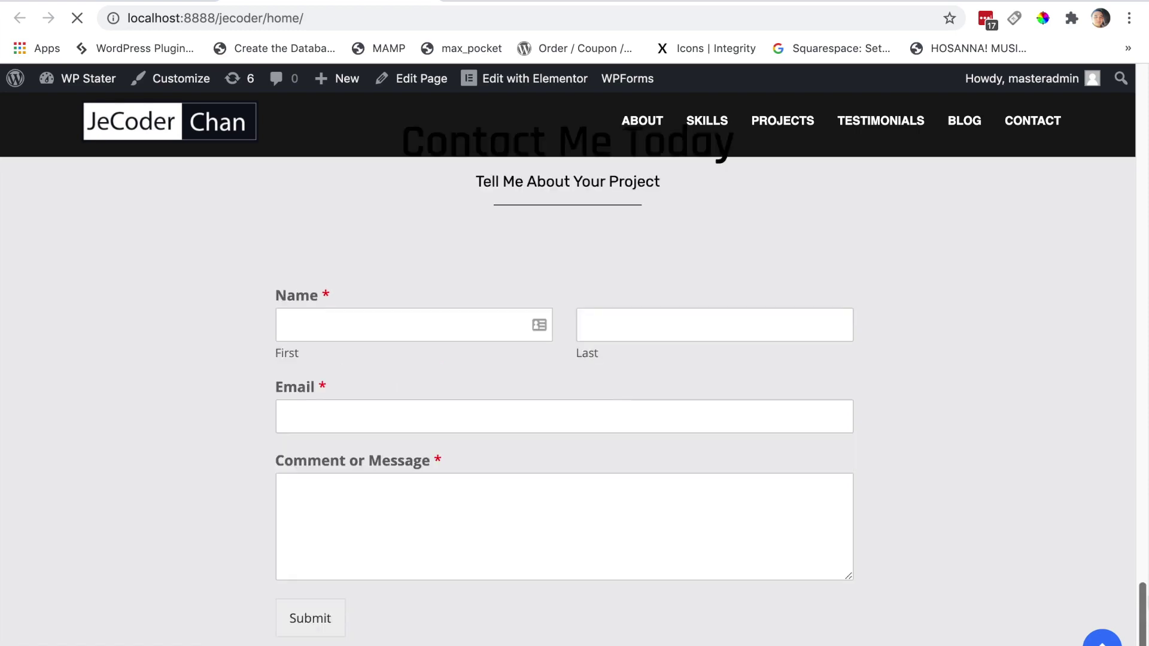
{"action": "scroll", "coordinate": [569, 360], "scroll_direction": "down", "scroll_amount": 3}
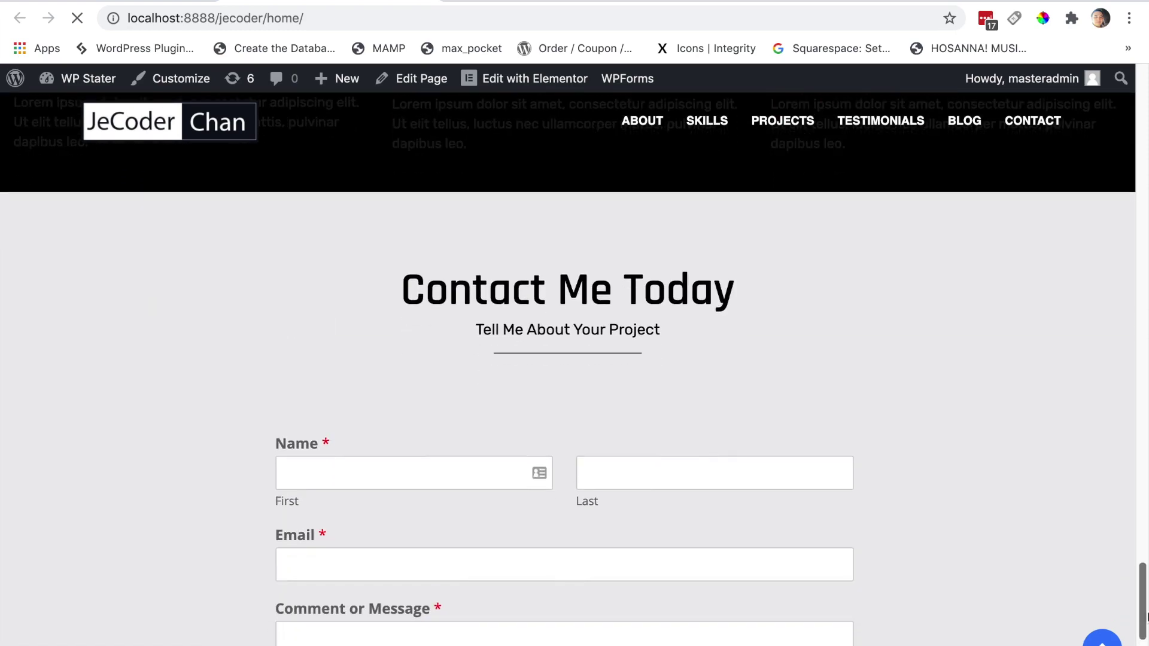
{"action": "scroll", "coordinate": [569, 359], "scroll_direction": "up", "scroll_amount": 1}
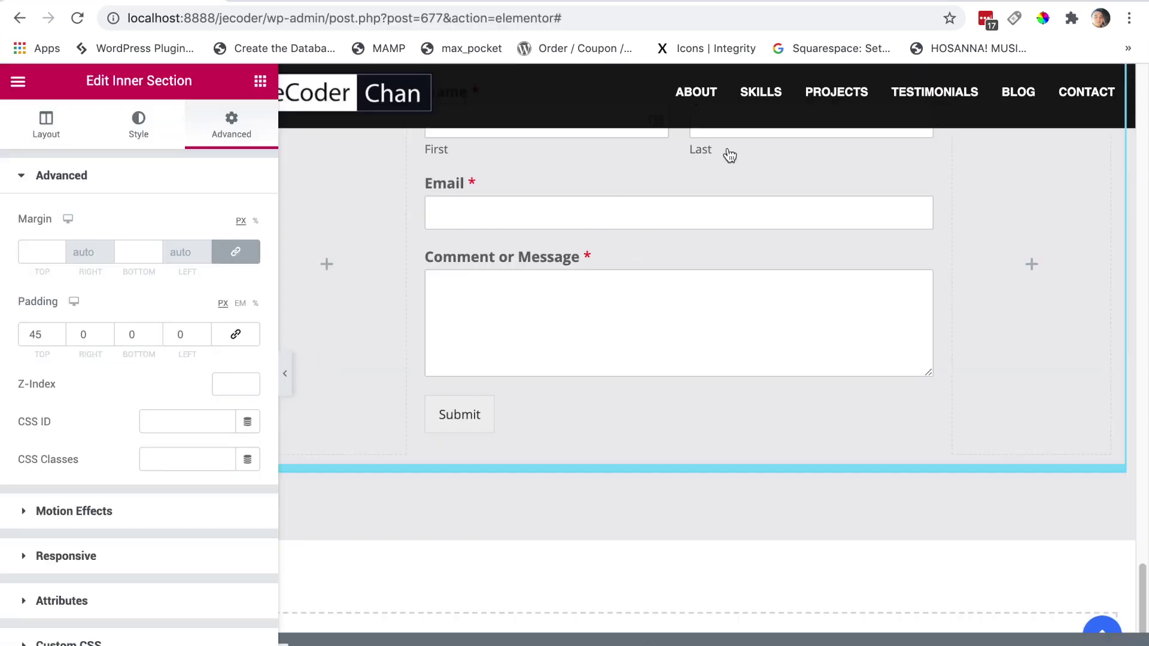
In the Elementor editor, set the top padding of the inner section holding the contact form to 25 px.
{"action": "left_click_drag", "start_coordinate": [1143, 577], "coordinate": [1144, 556]}
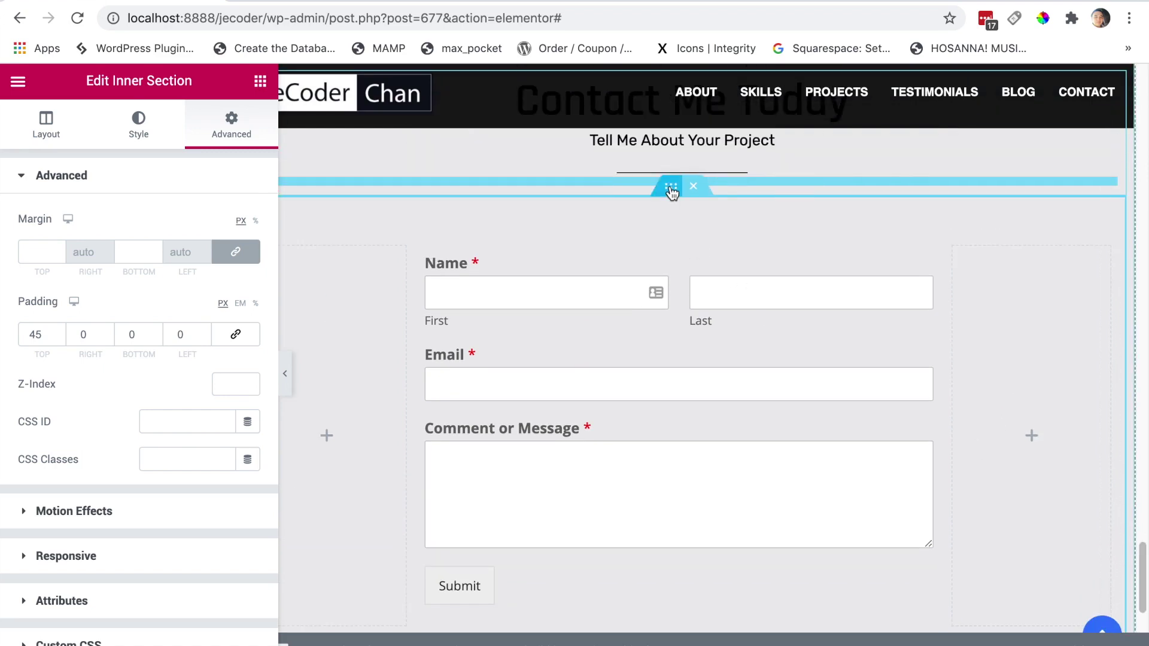
{"action": "double_click", "coordinate": [27, 336]}
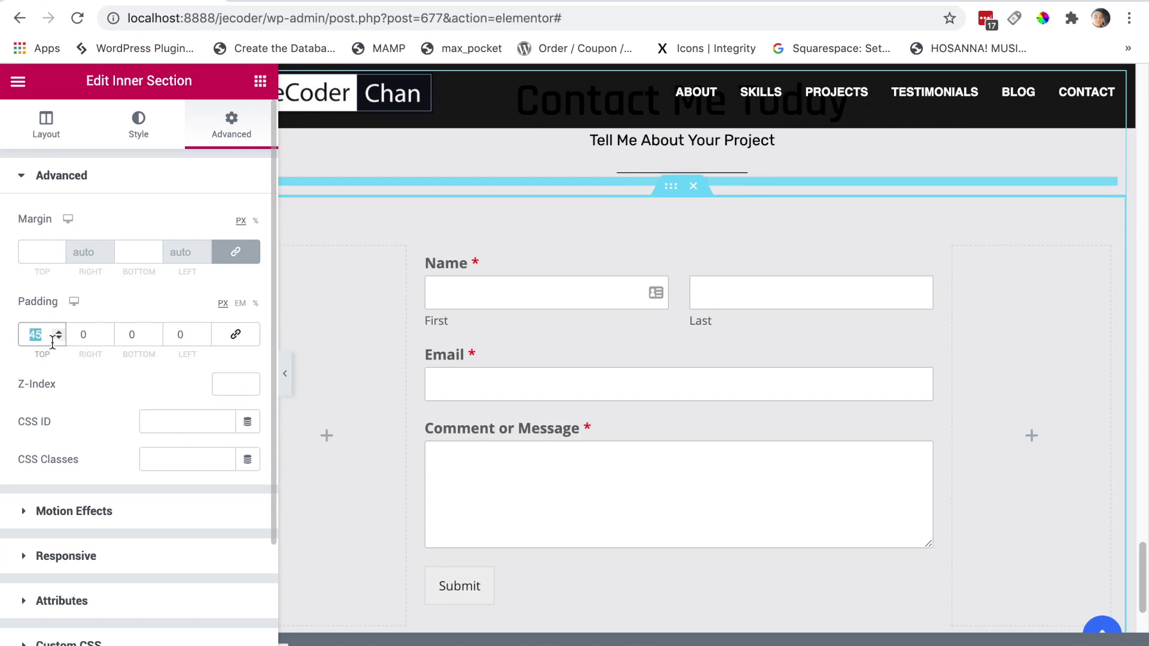
{"action": "type", "text": "25"}
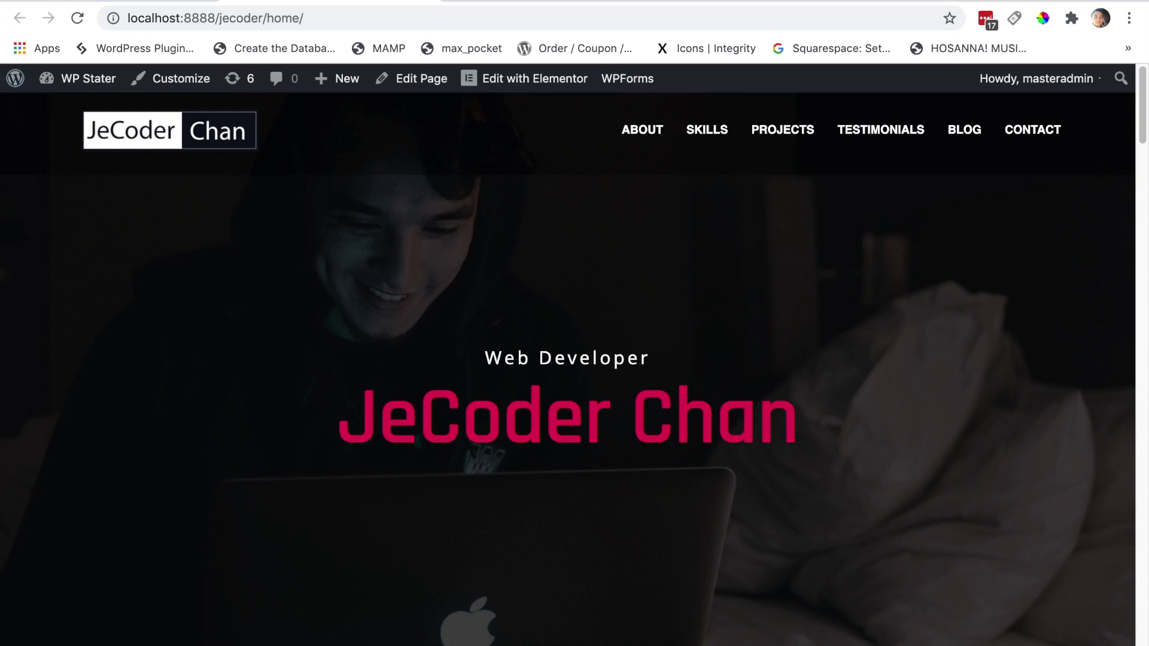
From the live home page, open the WordPress Menus admin page in a new tab and switch to it.
{"action": "mouse_move", "coordinate": [85, 82]}
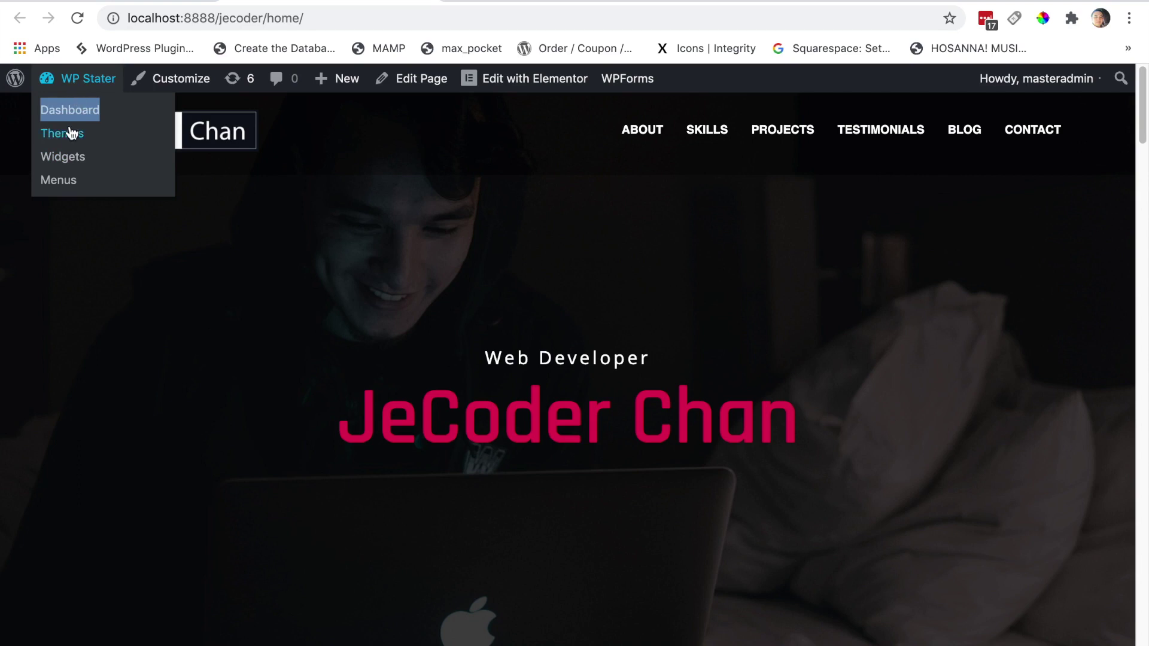
{"action": "right_click", "coordinate": [64, 185]}
{"action": "left_click", "coordinate": [78, 188]}
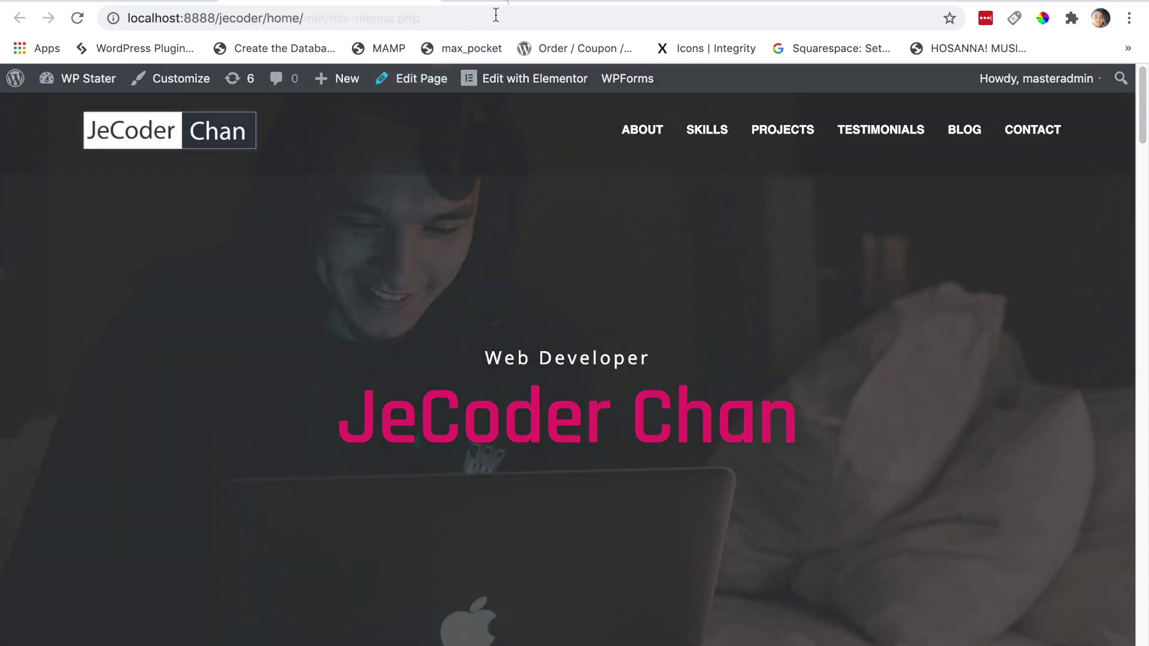
{"action": "left_click", "coordinate": [505, 1]}
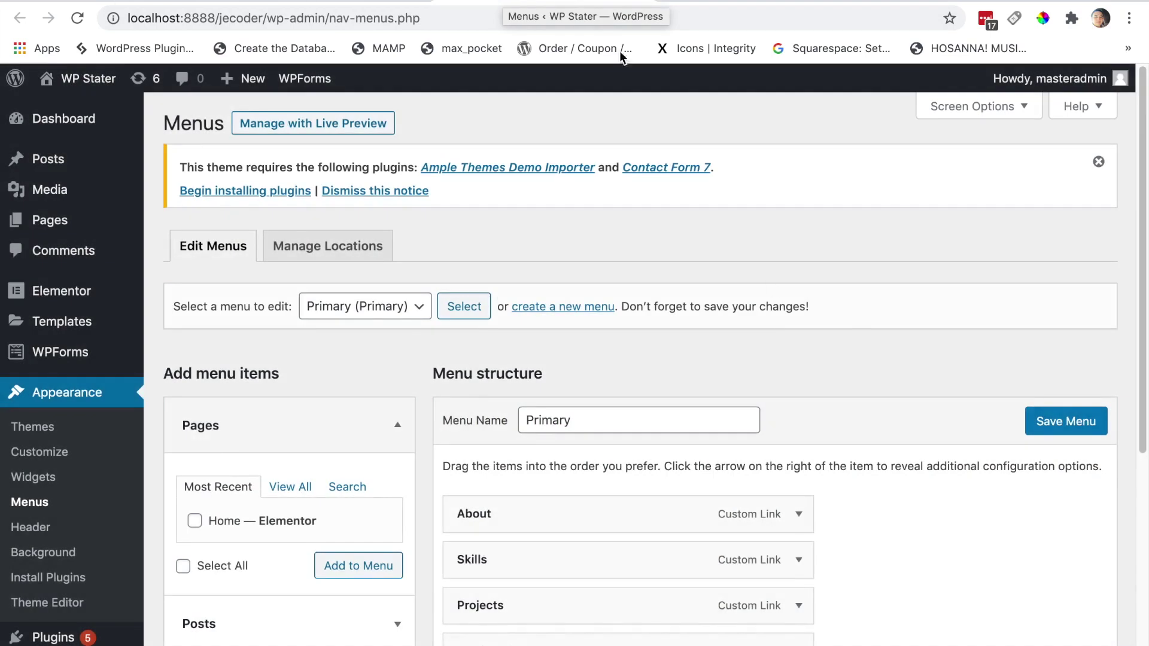
Examine the Primary menu's items and its display location settings.
{"action": "scroll", "coordinate": [1145, 359], "scroll_direction": "down", "scroll_amount": 2}
{"action": "scroll", "coordinate": [1145, 359], "scroll_direction": "down", "scroll_amount": 4}
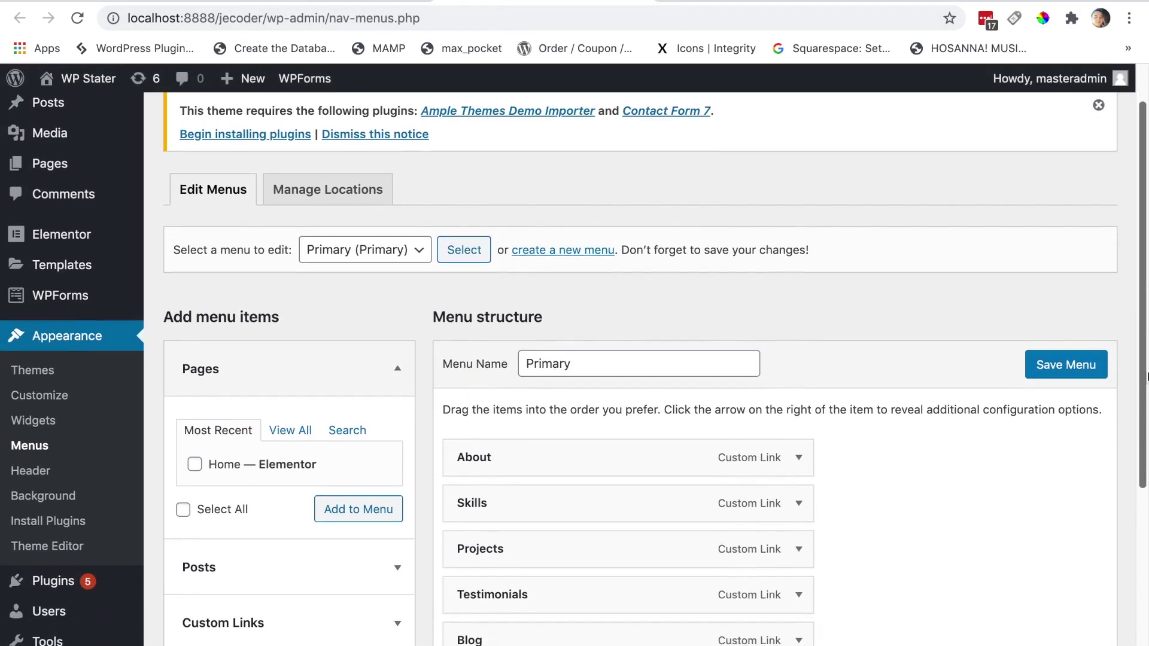
{"action": "scroll", "coordinate": [584, 256], "scroll_direction": "up", "scroll_amount": 1}
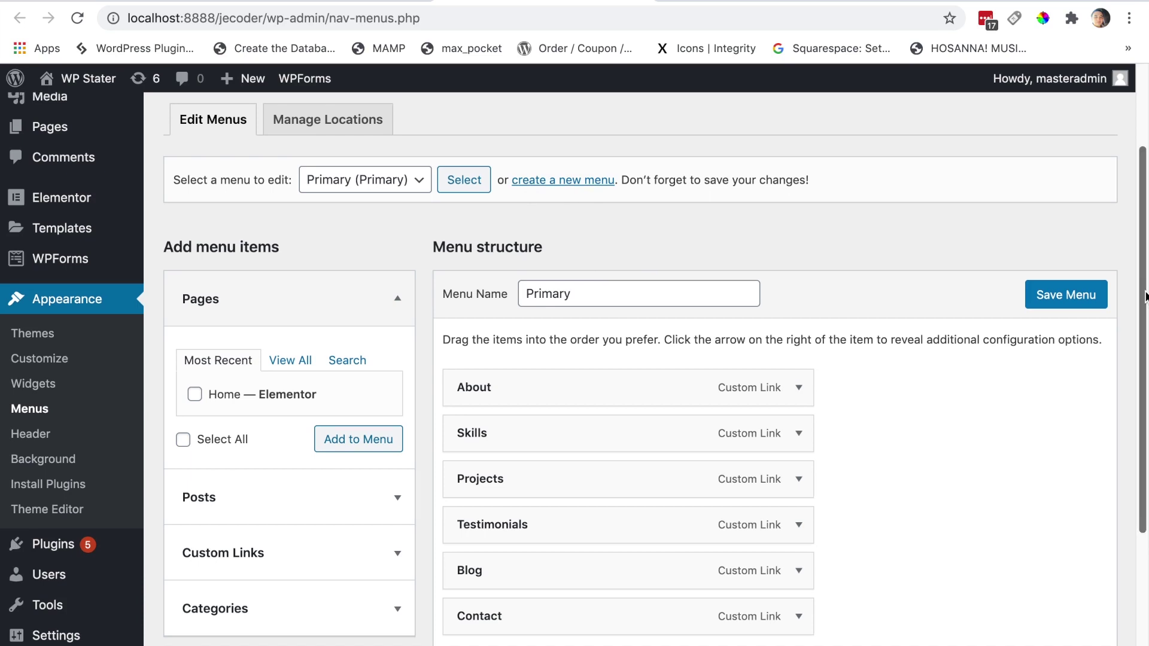
{"action": "scroll", "coordinate": [1059, 269], "scroll_direction": "down", "scroll_amount": 5}
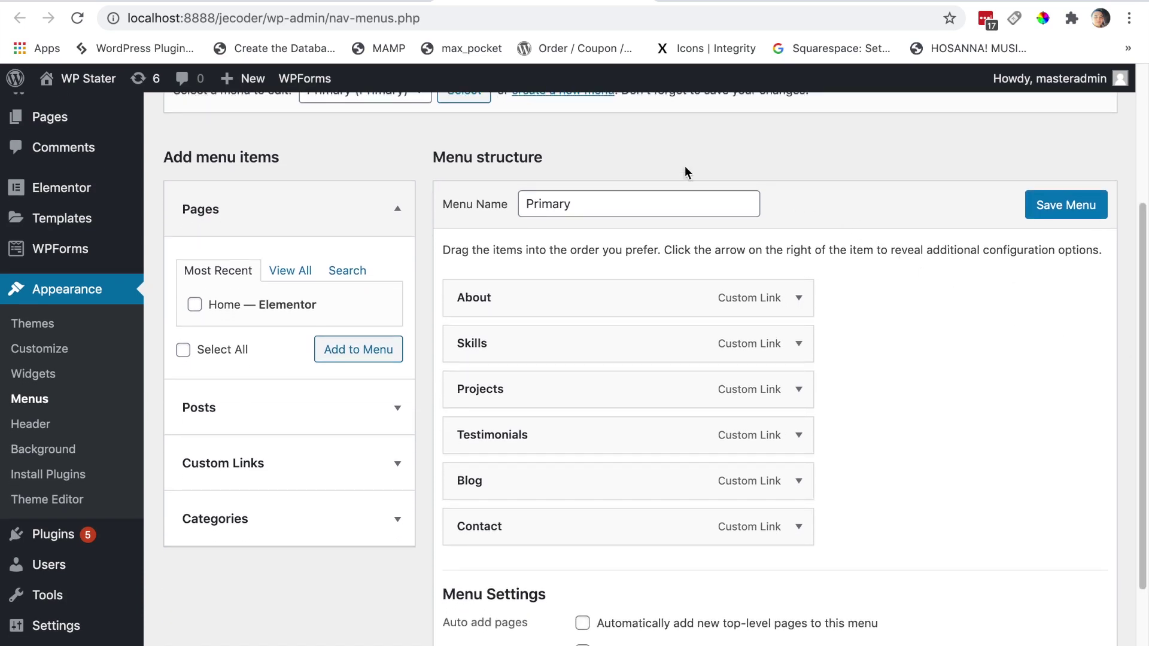
{"action": "left_click_drag", "start_coordinate": [1144, 371], "coordinate": [1146, 376]}
{"action": "scroll", "coordinate": [777, 359], "scroll_direction": "up", "scroll_amount": 1}
{"action": "scroll", "coordinate": [777, 360], "scroll_direction": "down", "scroll_amount": 3}
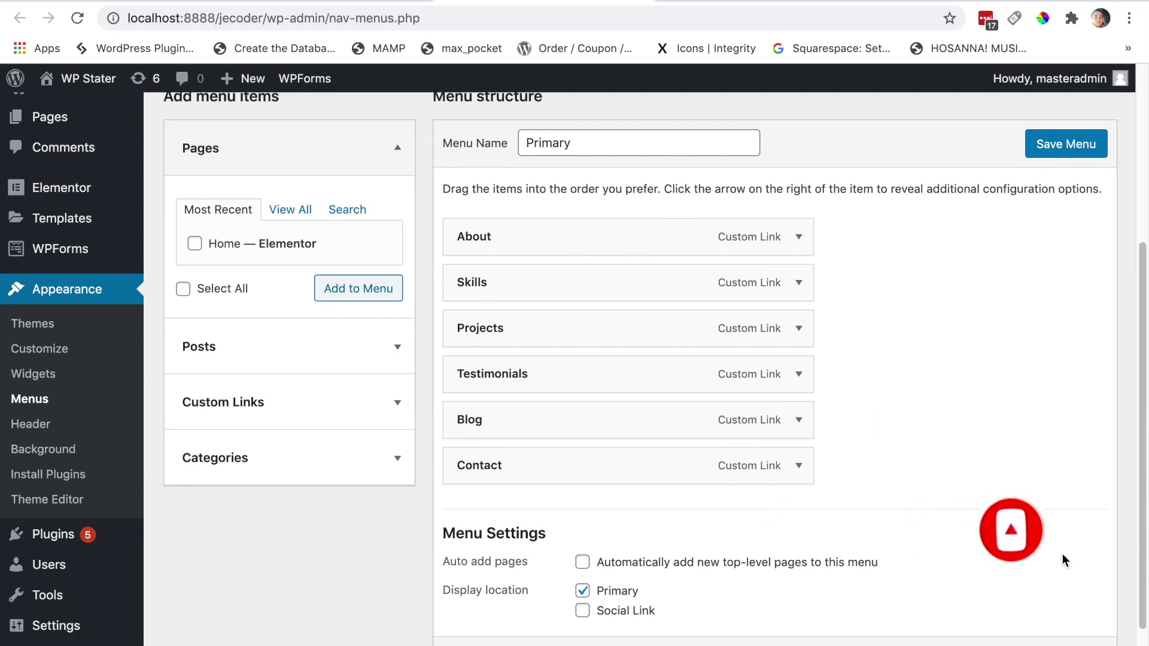
{"action": "scroll", "coordinate": [1143, 470], "scroll_direction": "up", "scroll_amount": 1}
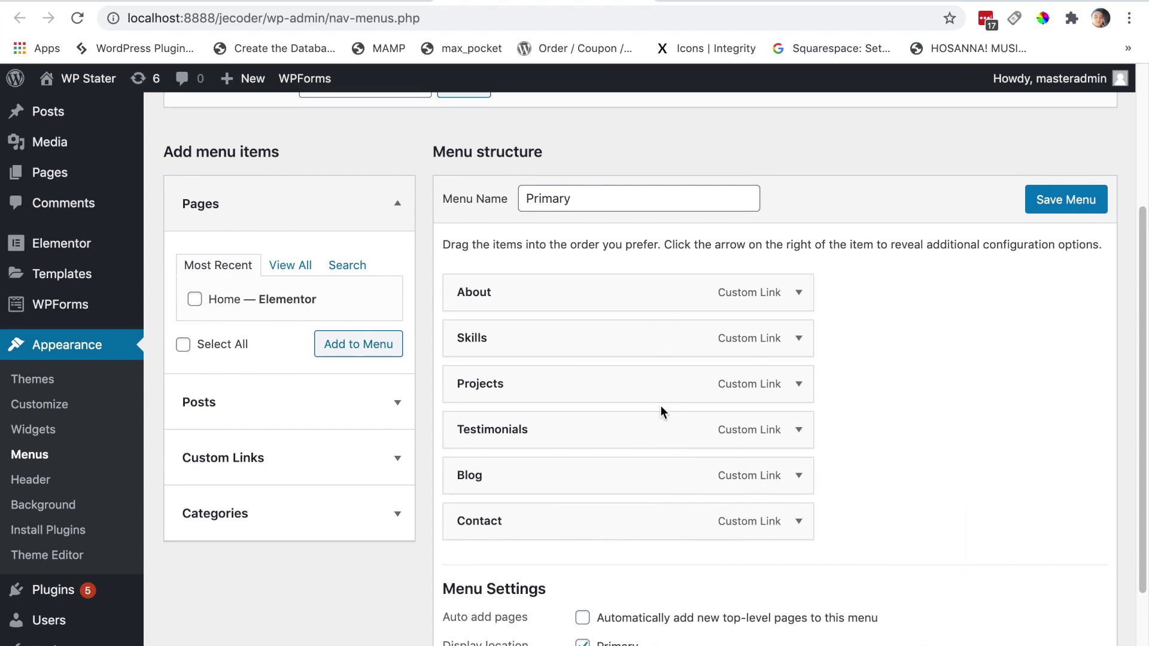
Inspect the fields for adding custom links, and expand the About menu item to check its URL and navigation label.
{"action": "left_click", "coordinate": [395, 460]}
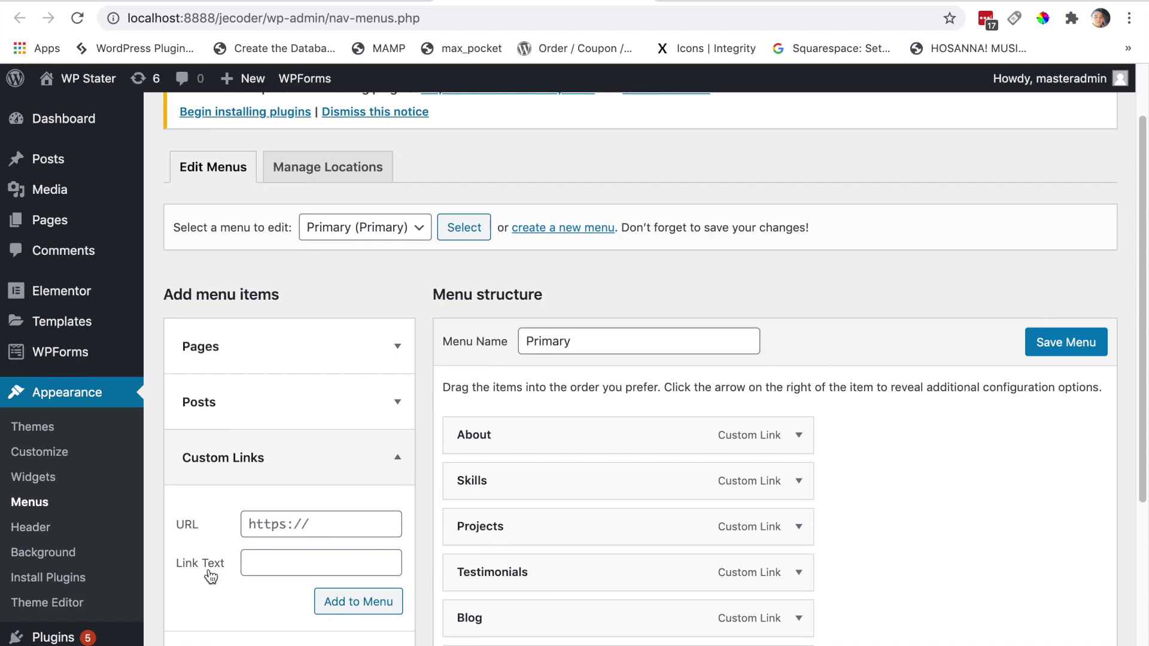
{"action": "left_click", "coordinate": [397, 462]}
{"action": "scroll", "coordinate": [790, 515], "scroll_direction": "down", "scroll_amount": 5}
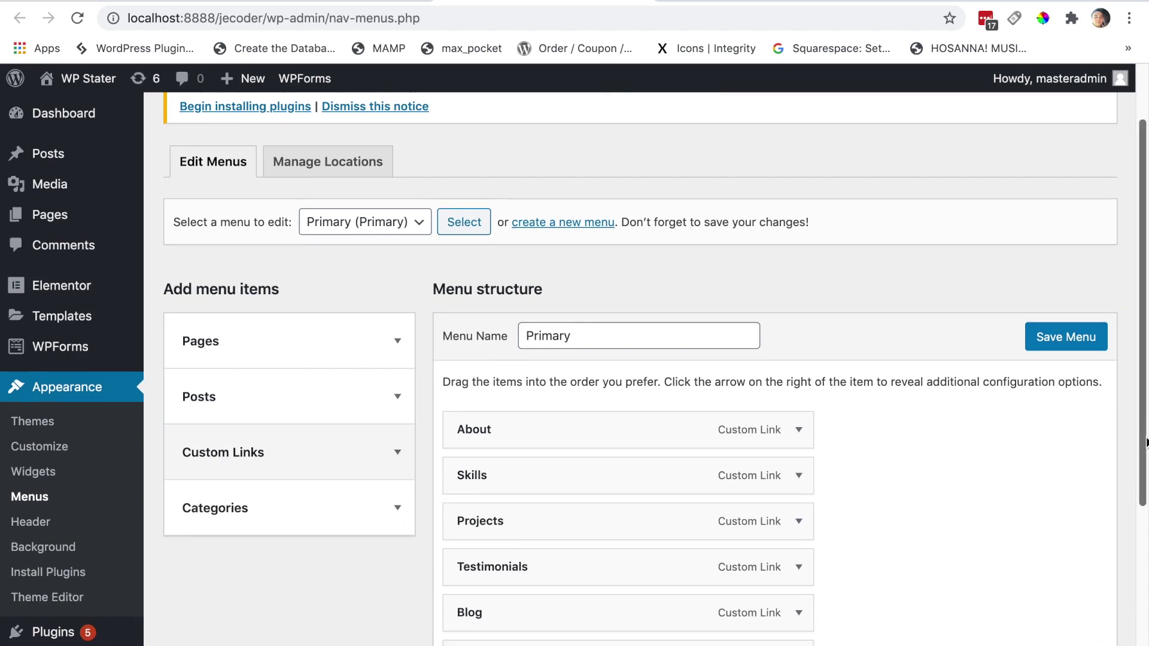
{"action": "scroll", "coordinate": [1027, 503], "scroll_direction": "down", "scroll_amount": 1}
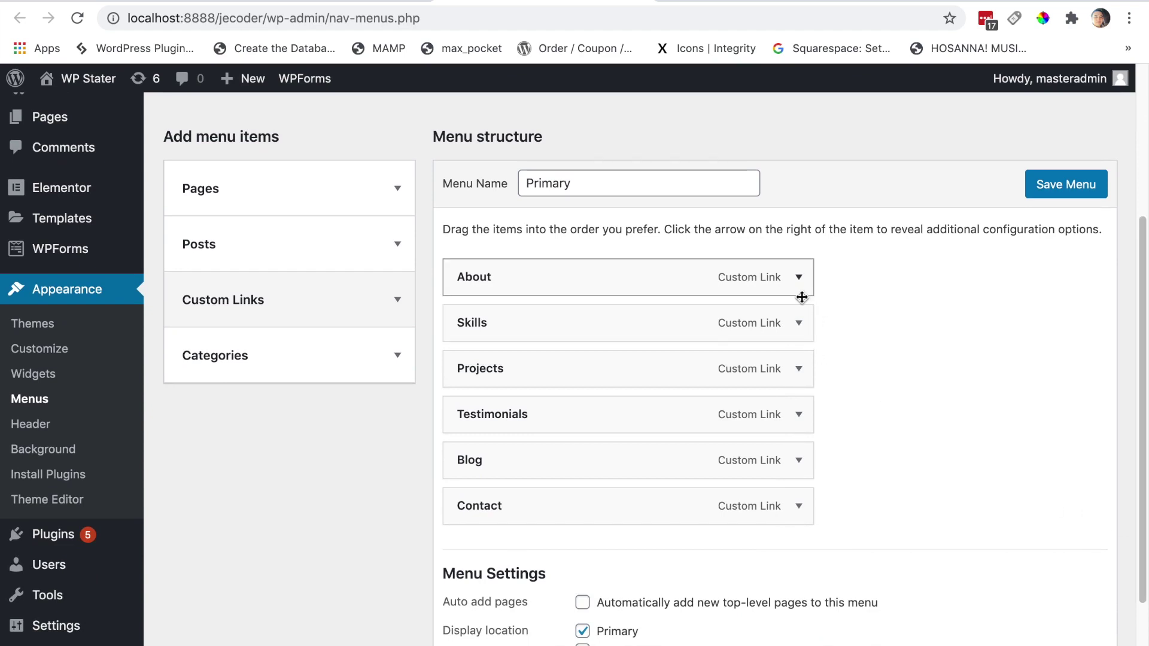
{"action": "left_click", "coordinate": [800, 279]}
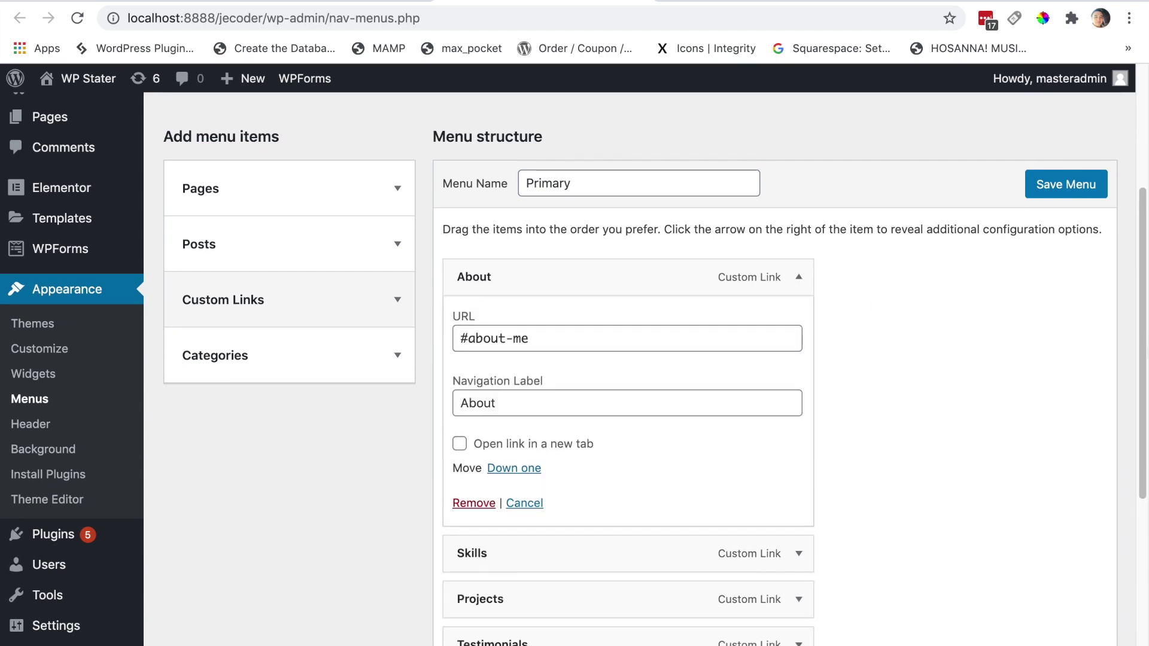
{"action": "scroll", "coordinate": [491, 349], "scroll_direction": "down", "scroll_amount": 2}
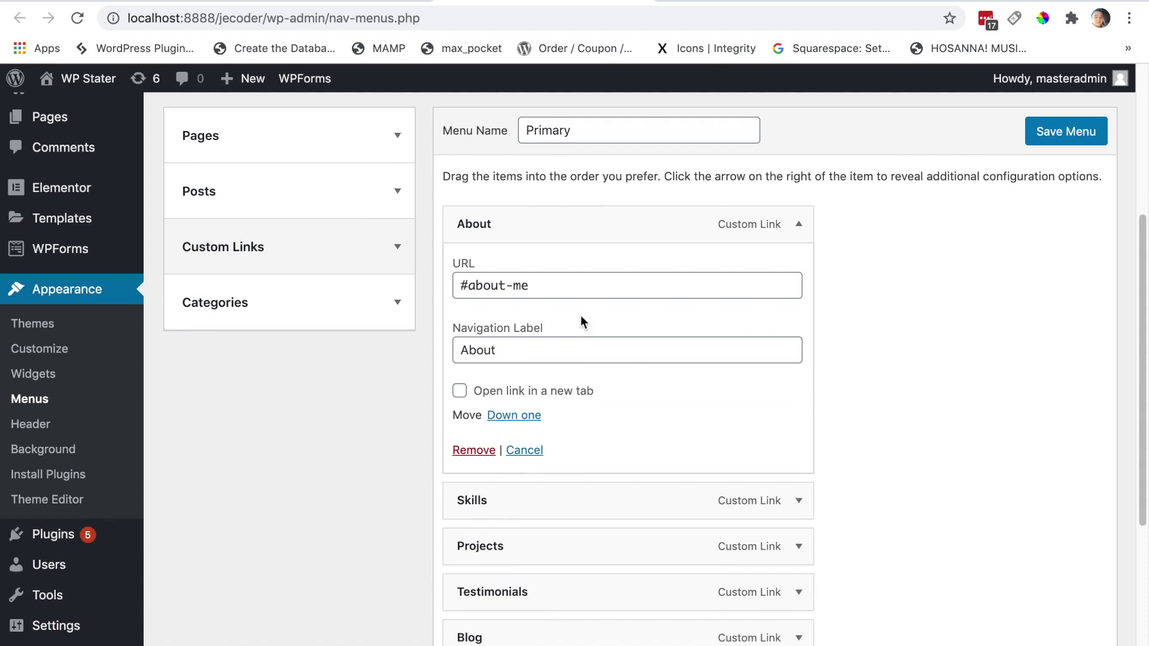
Check the navigation on the live home page against the Primary menu and collapse the About item's settings.
{"action": "left_click", "coordinate": [751, 5]}
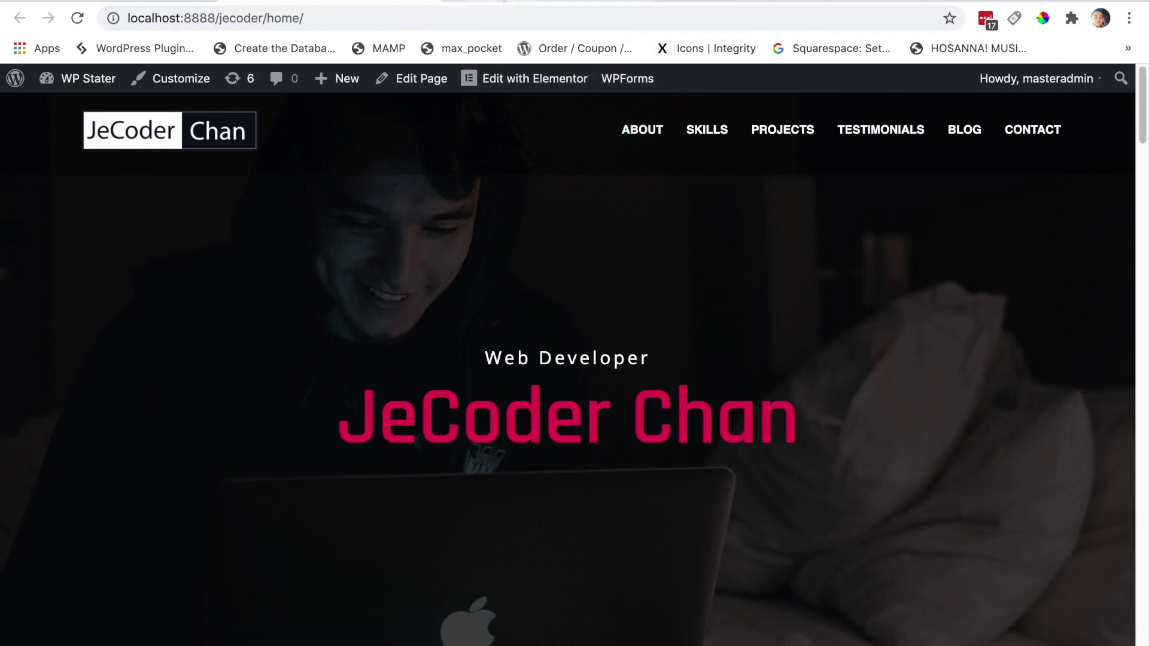
{"action": "left_click", "coordinate": [502, 3]}
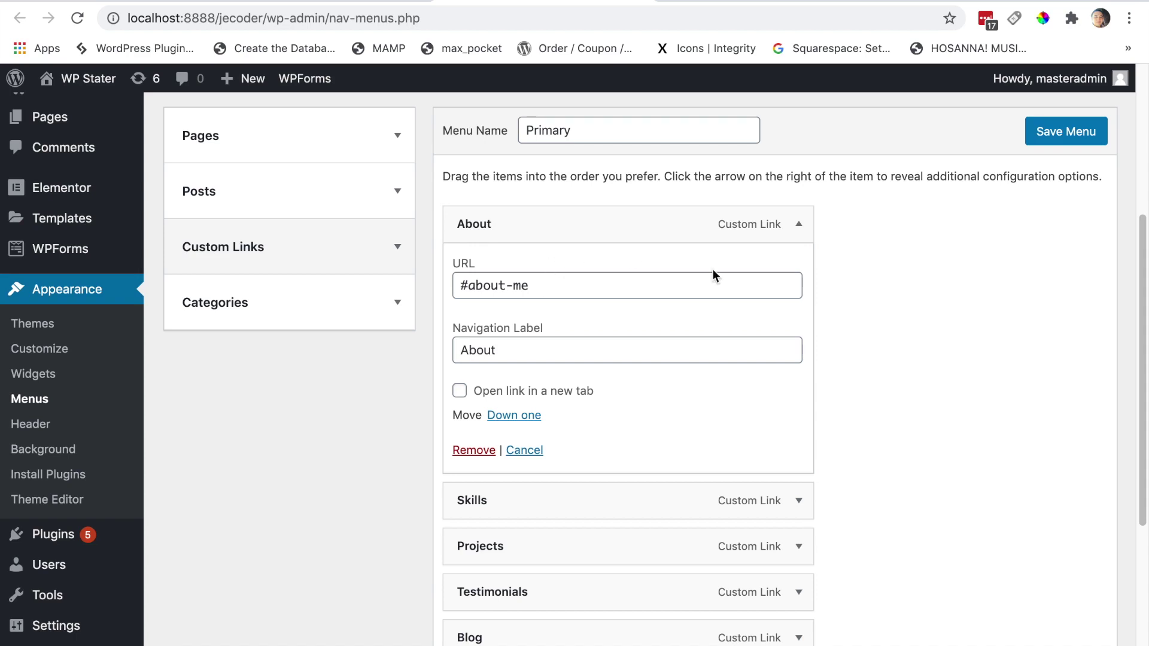
{"action": "left_click", "coordinate": [799, 225]}
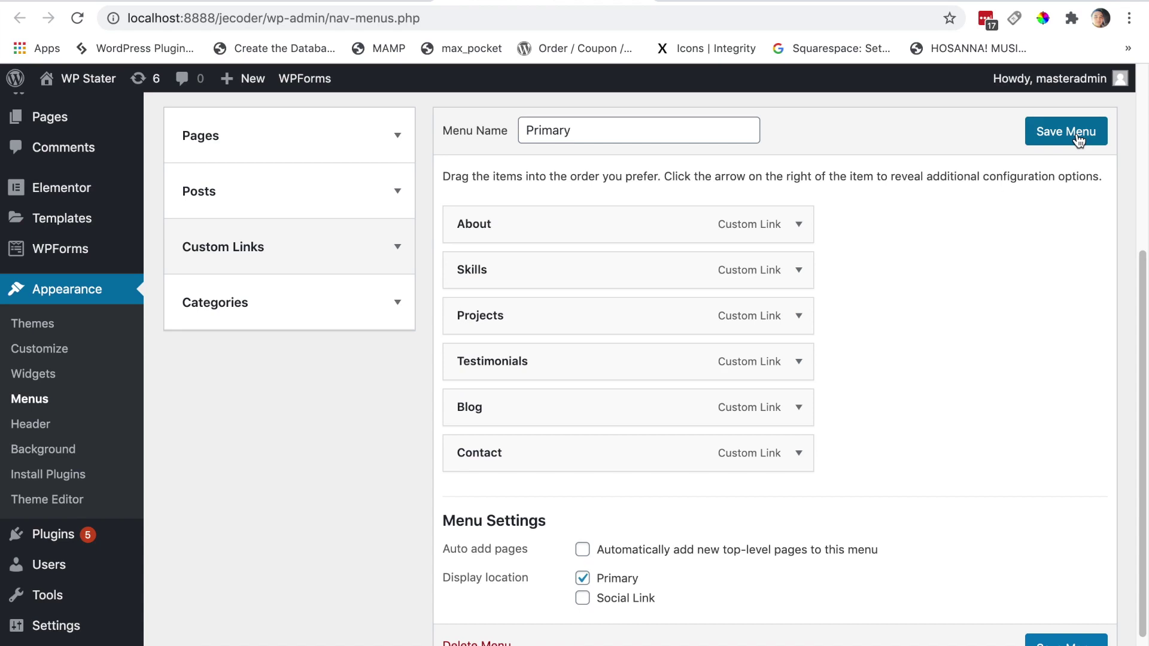
Return to the home page's Elementor editor and add a Menu Anchor widget directly above the About Me heading.
{"action": "left_click", "coordinate": [289, 1]}
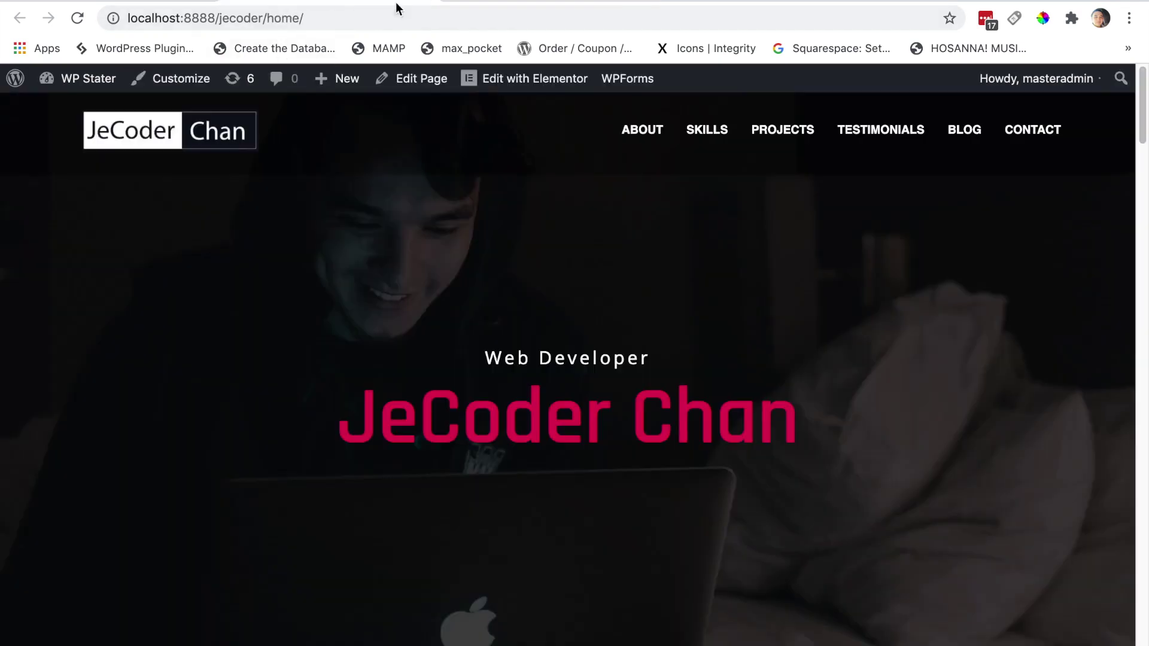
{"action": "left_click", "coordinate": [509, 1]}
{"action": "left_click", "coordinate": [330, 1]}
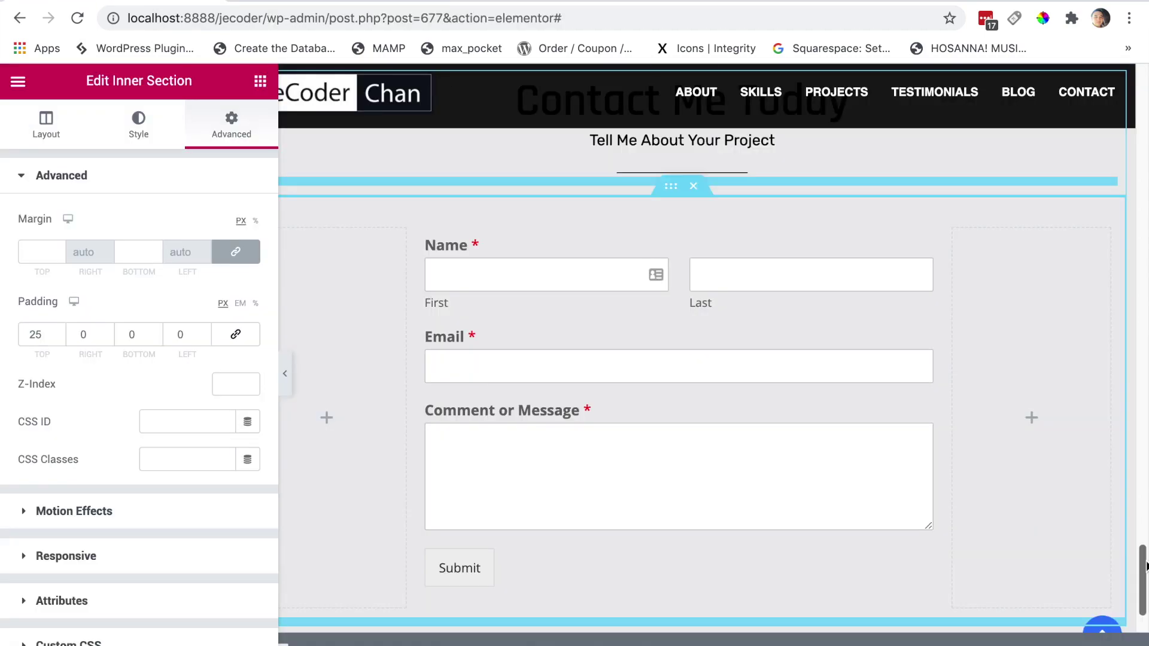
{"action": "scroll", "coordinate": [763, 144], "scroll_direction": "up", "scroll_amount": 20}
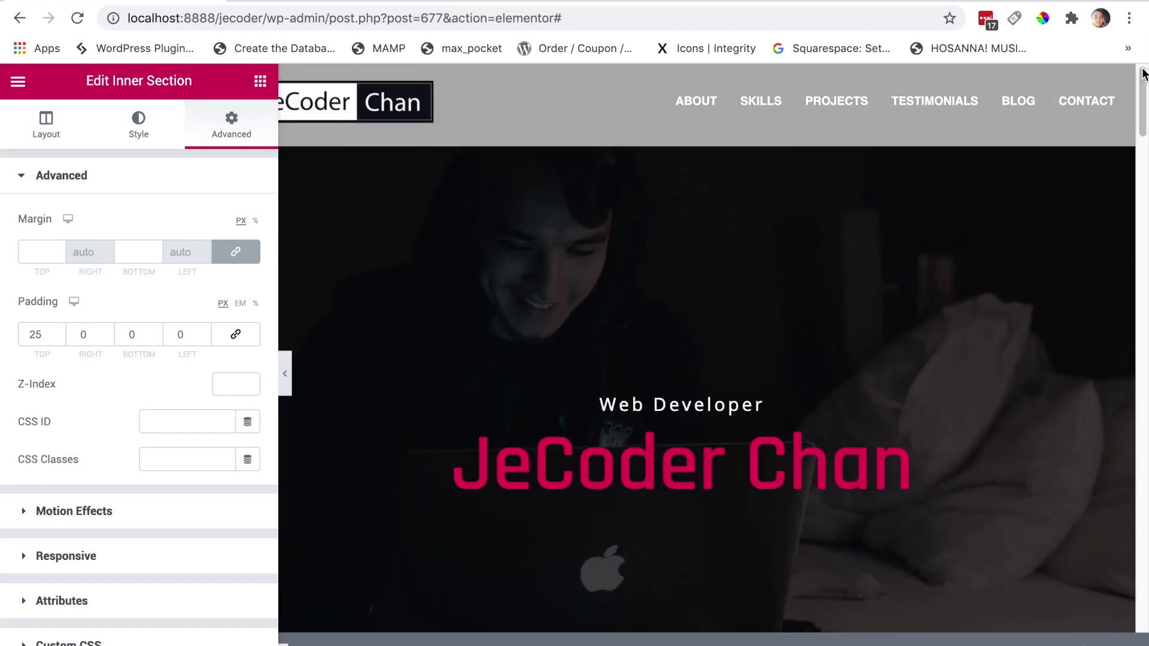
{"action": "left_click_drag", "start_coordinate": [1140, 131], "coordinate": [1143, 120]}
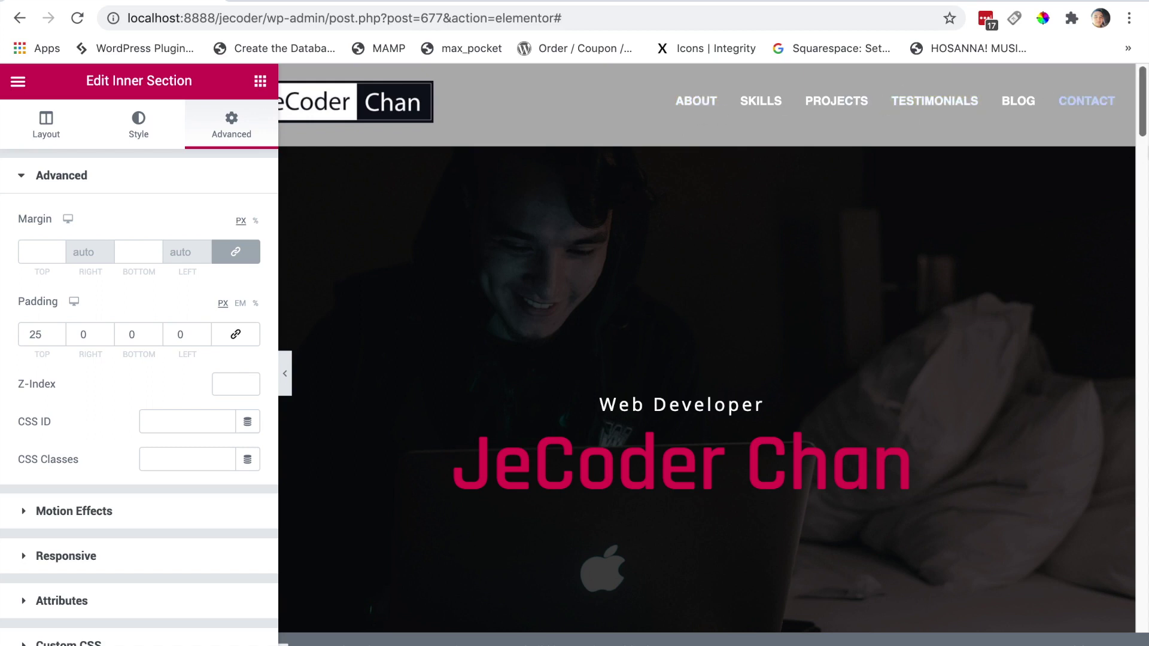
{"action": "left_click_drag", "start_coordinate": [1144, 124], "coordinate": [1144, 178]}
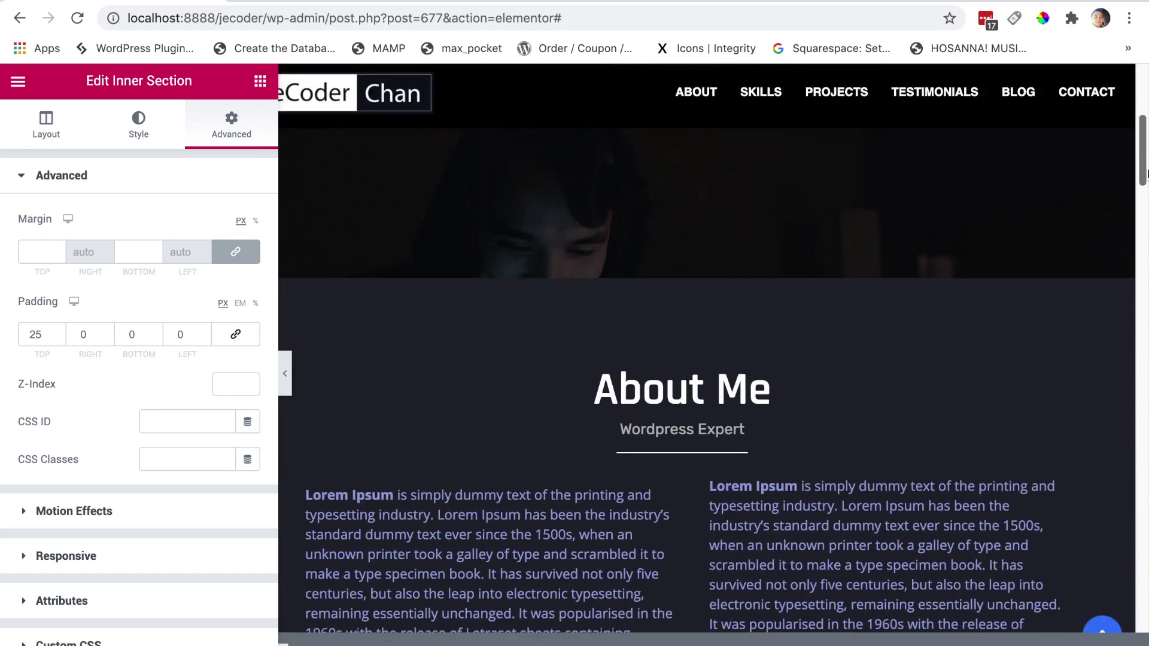
{"action": "left_click", "coordinate": [260, 81]}
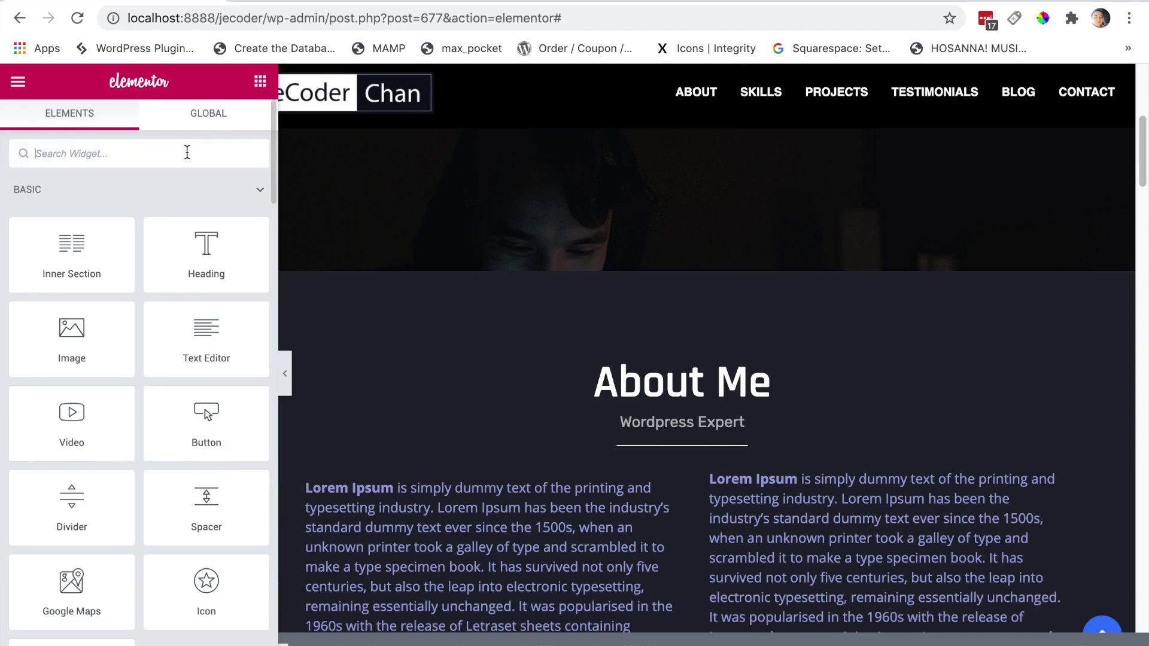
{"action": "type", "text": "menu"}
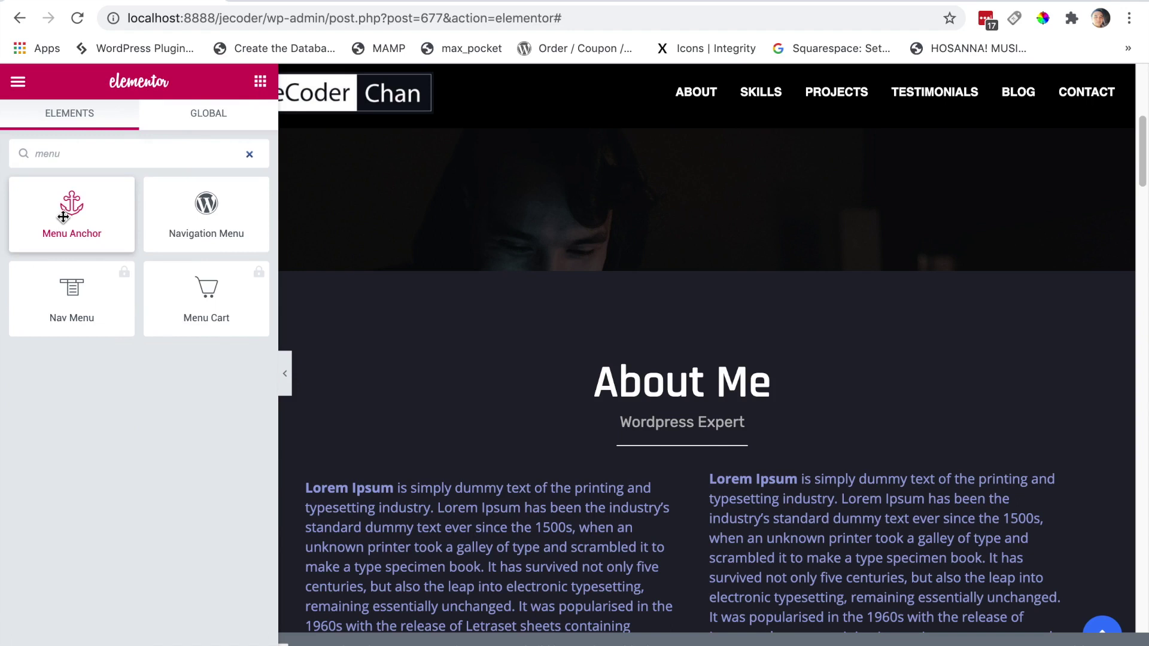
{"action": "left_click_drag", "start_coordinate": [62, 217], "coordinate": [565, 373]}
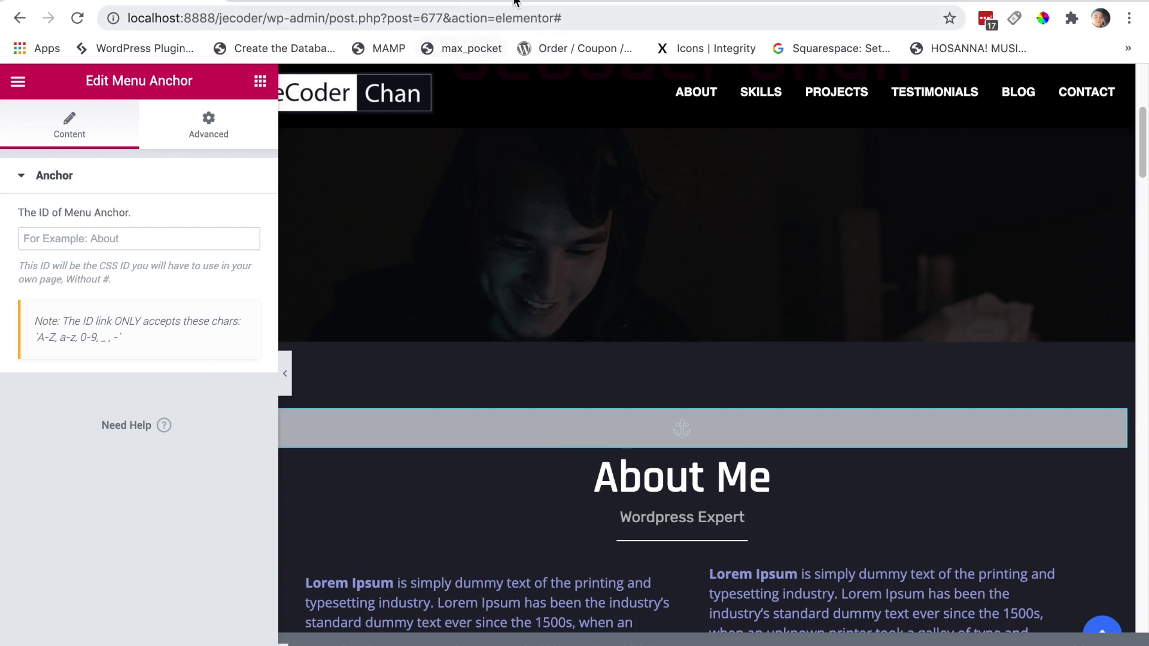
Copy about-me without the # from the About menu item's URL and set it as the About Me anchor's ID.
{"action": "left_click", "coordinate": [544, 5]}
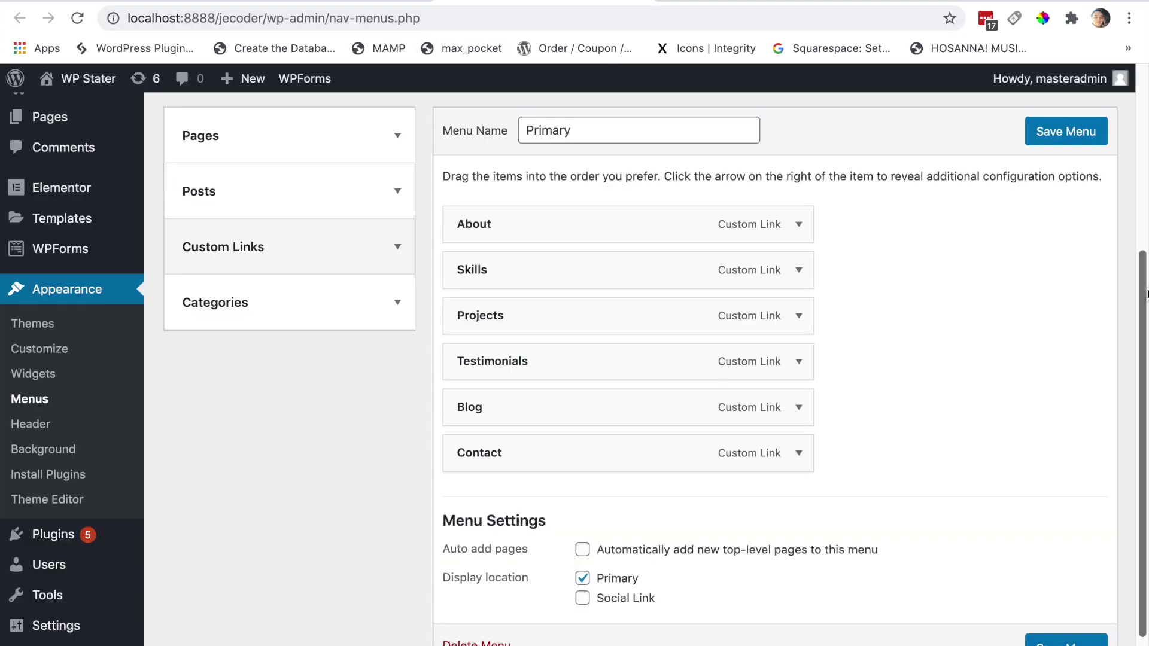
{"action": "scroll", "coordinate": [1015, 279], "scroll_direction": "up", "scroll_amount": 1}
{"action": "left_click", "coordinate": [799, 257]}
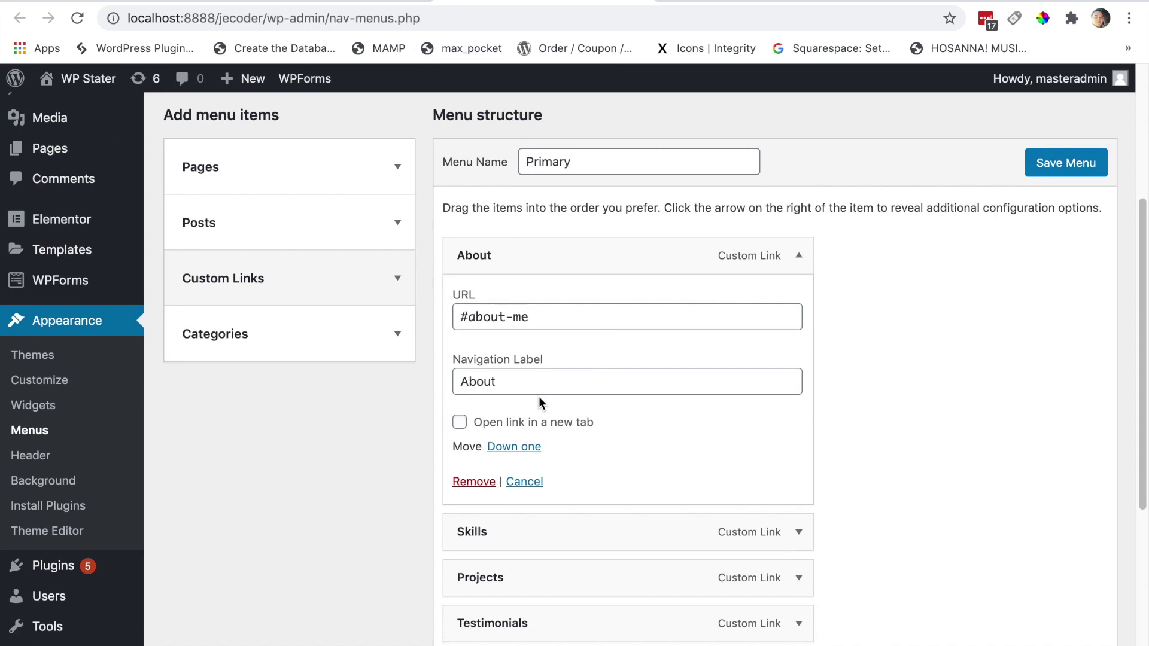
{"action": "left_click_drag", "start_coordinate": [469, 321], "coordinate": [556, 310]}
{"action": "key", "text": "super+c"}
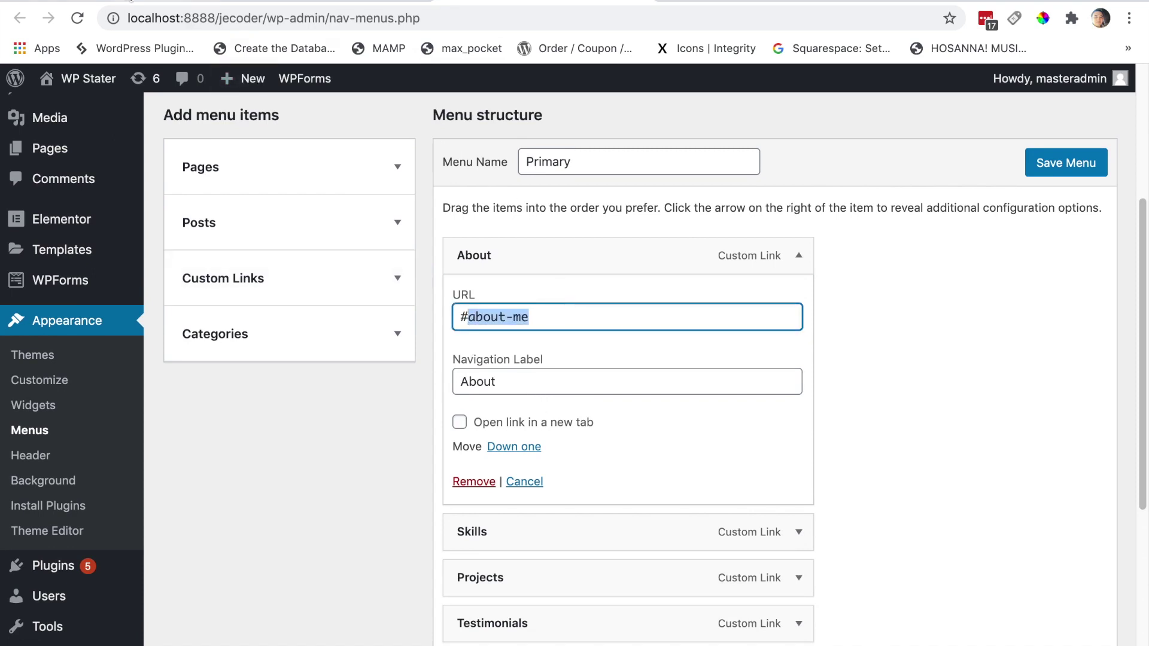
{"action": "left_click", "coordinate": [155, 0]}
{"action": "left_click", "coordinate": [140, 240]}
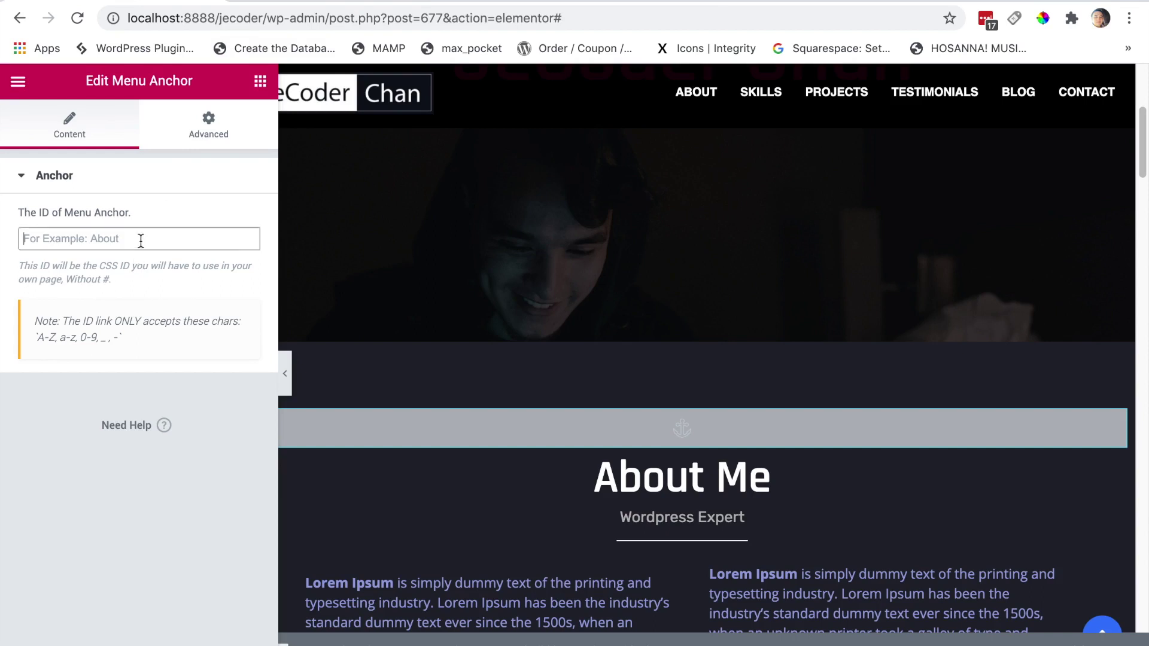
{"action": "key", "text": "super+v"}
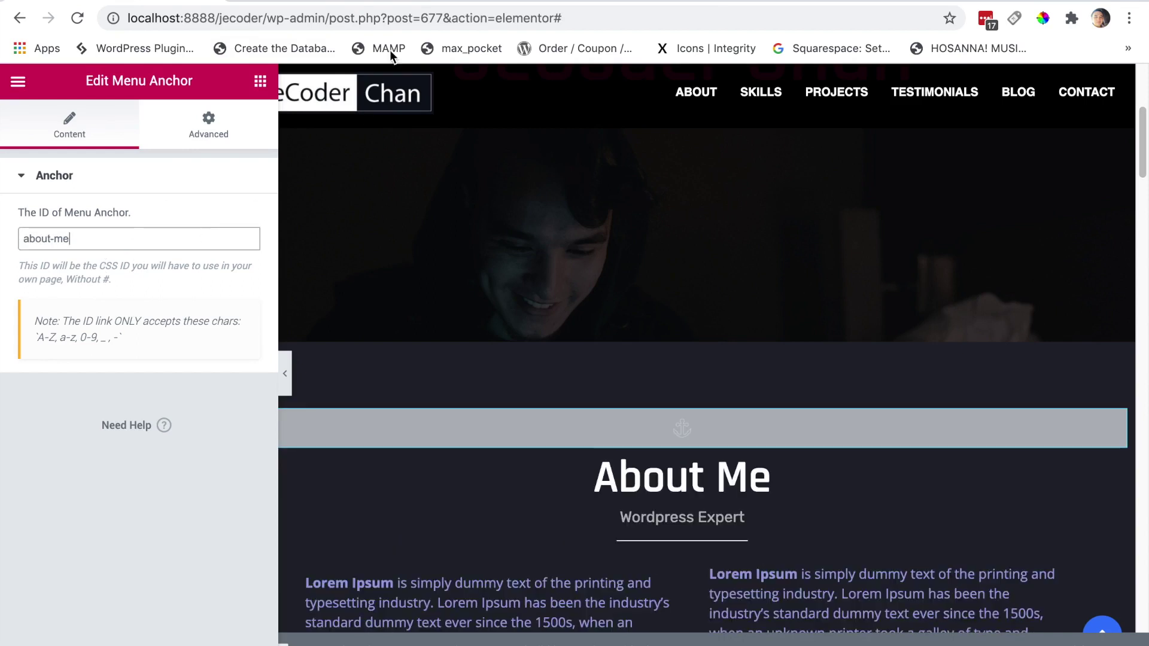
Compare the About menu item's URL, including its # prefix, with the anchor ID in the Elementor editor.
{"action": "left_click", "coordinate": [585, 3]}
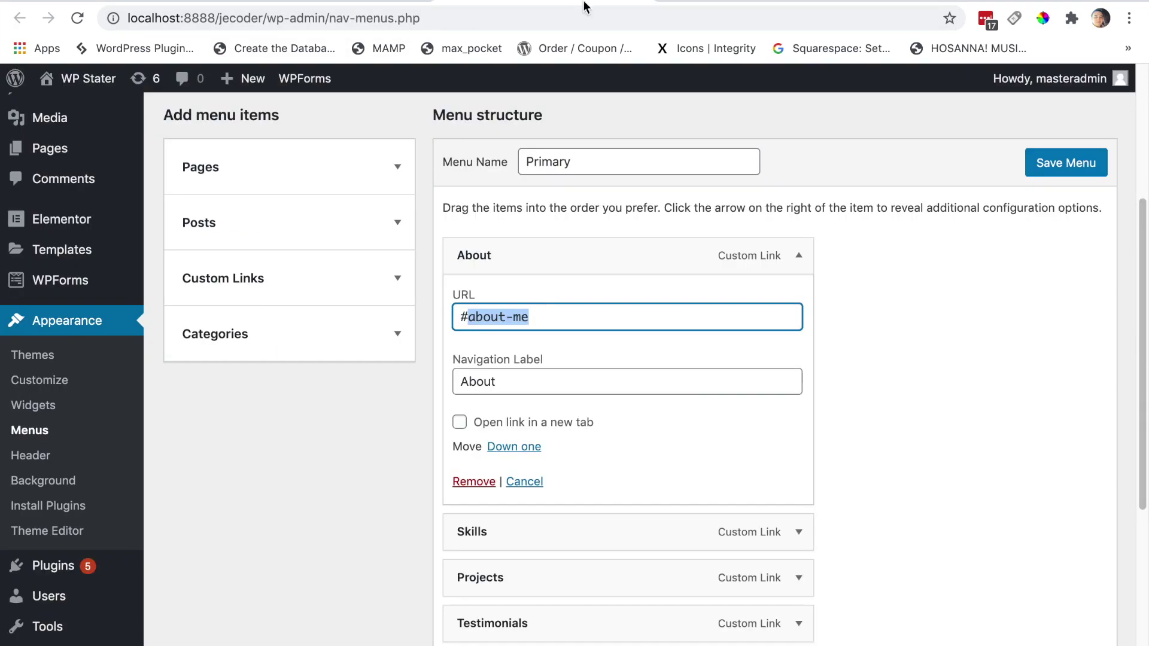
{"action": "left_click", "coordinate": [469, 318]}
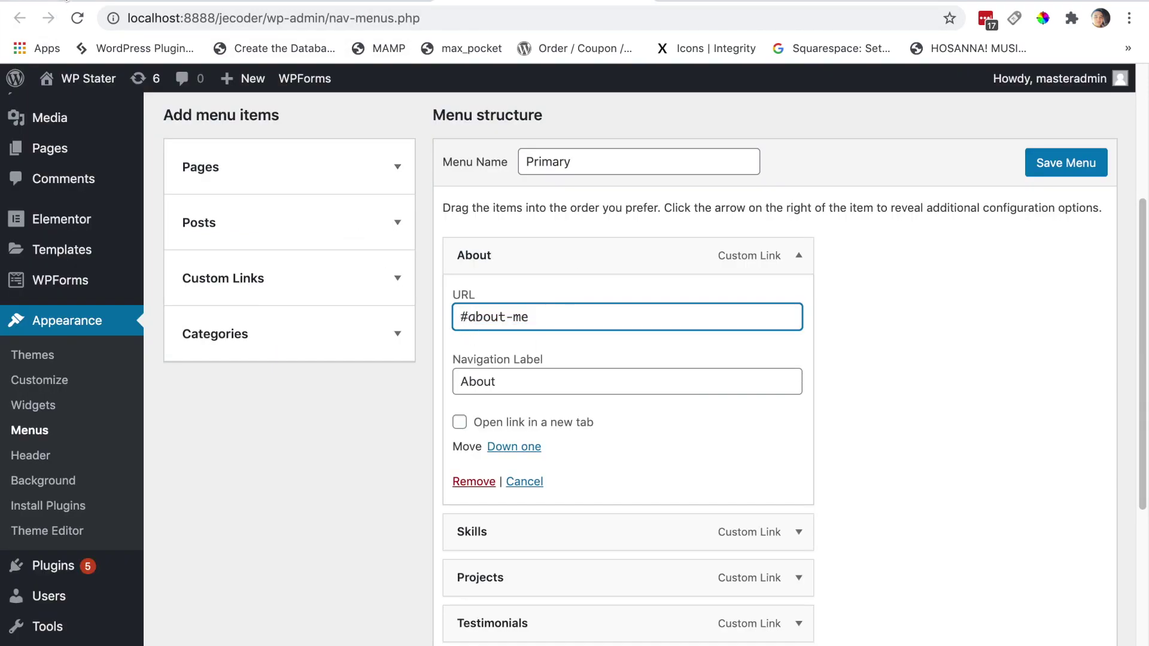
{"action": "left_click", "coordinate": [66, 1]}
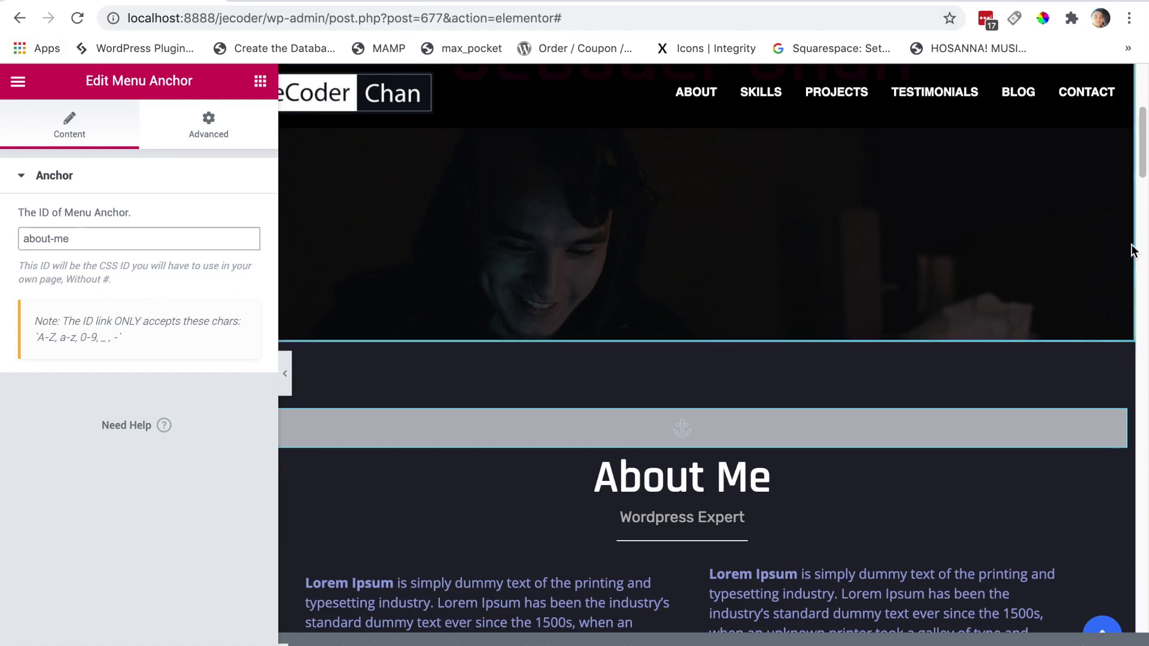
Add a Menu Anchor widget directly above the Why Work With Me heading.
{"action": "left_click_drag", "start_coordinate": [1143, 172], "coordinate": [1143, 231]}
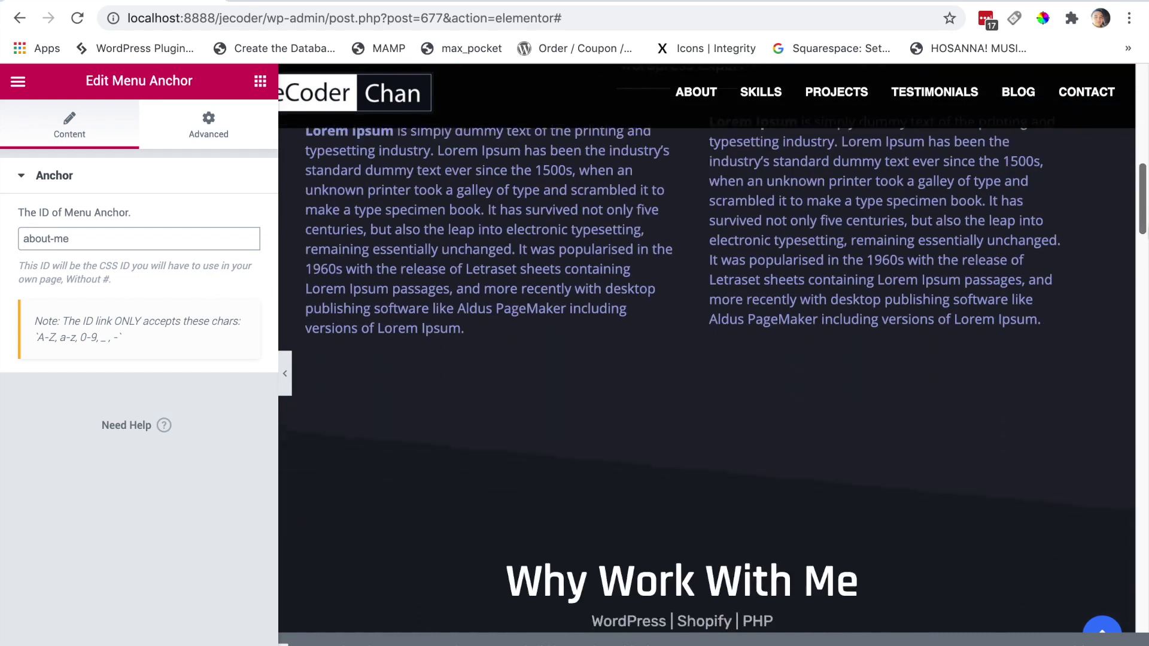
{"action": "left_click", "coordinate": [261, 85]}
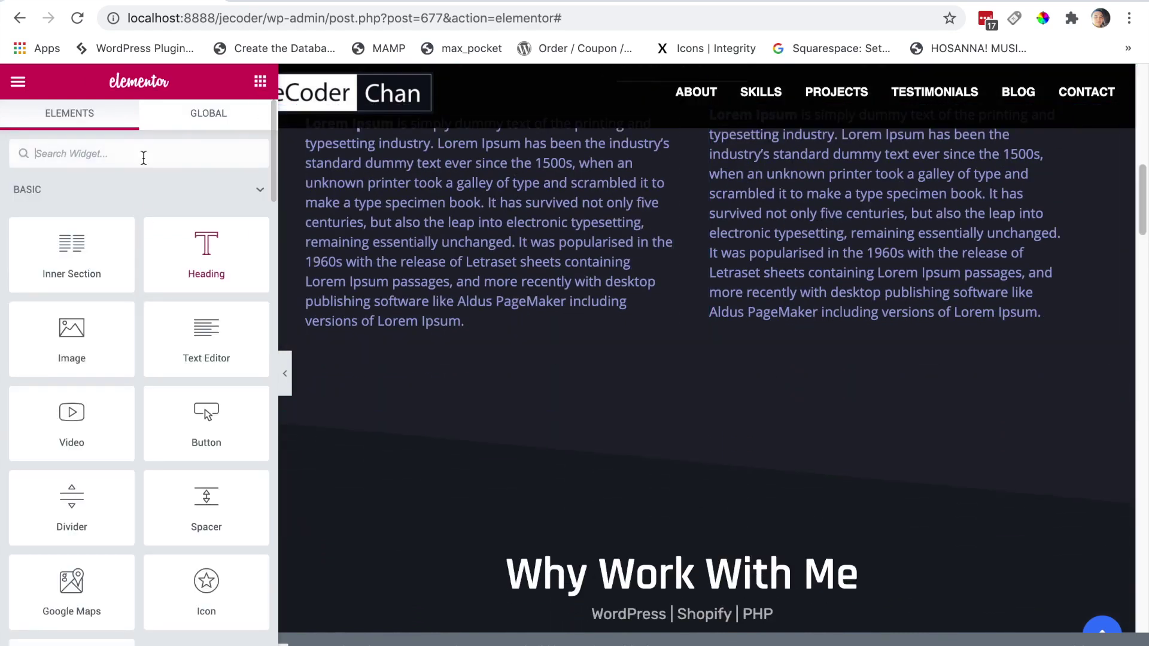
{"action": "left_click", "coordinate": [147, 154]}
{"action": "type", "text": "menu"}
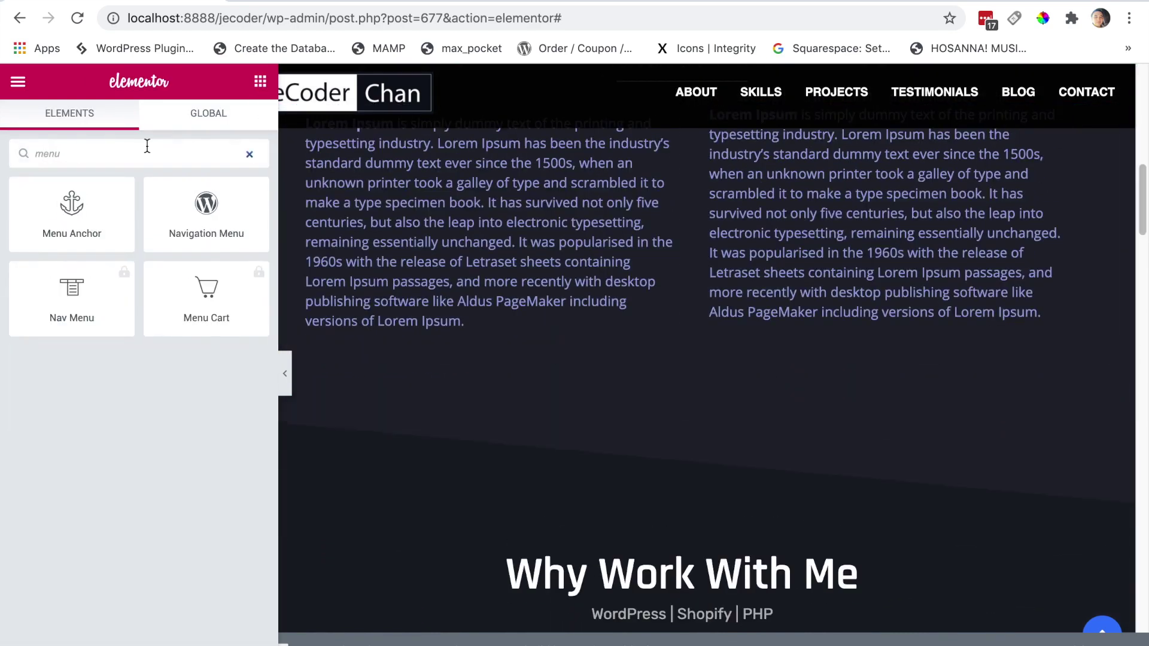
{"action": "left_click_drag", "start_coordinate": [1142, 197], "coordinate": [1142, 213]}
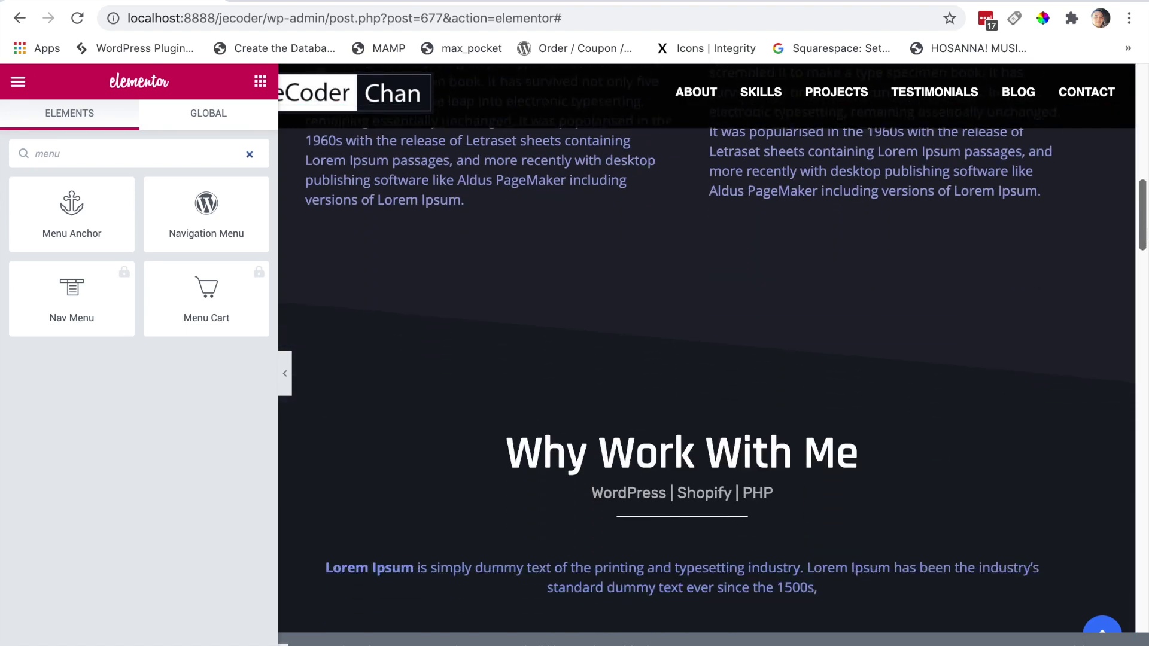
{"action": "scroll", "coordinate": [1033, 251], "scroll_direction": "down", "scroll_amount": 3}
{"action": "left_click_drag", "start_coordinate": [56, 224], "coordinate": [787, 457]}
{"action": "left_click_drag", "start_coordinate": [711, 544], "coordinate": [725, 287]}
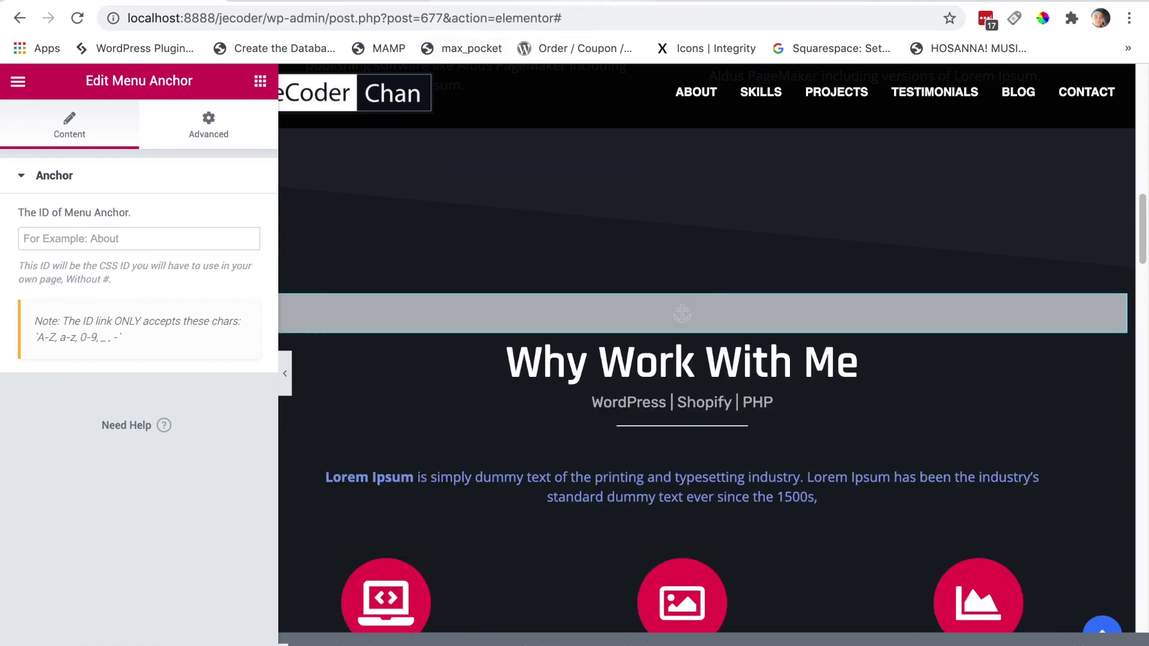
Look up the Skills menu item's URL and set the Why Work With Me anchor's ID to skills.
{"action": "key", "text": "ctrl+Tab"}
{"action": "left_click", "coordinate": [799, 257]}
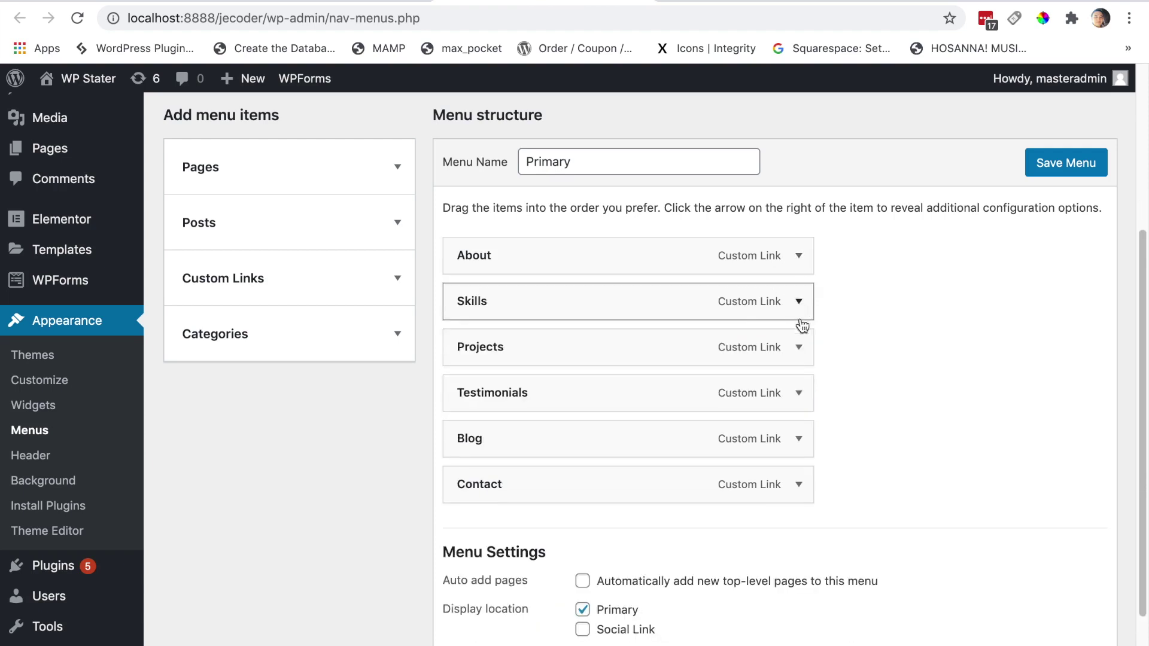
{"action": "left_click", "coordinate": [799, 301]}
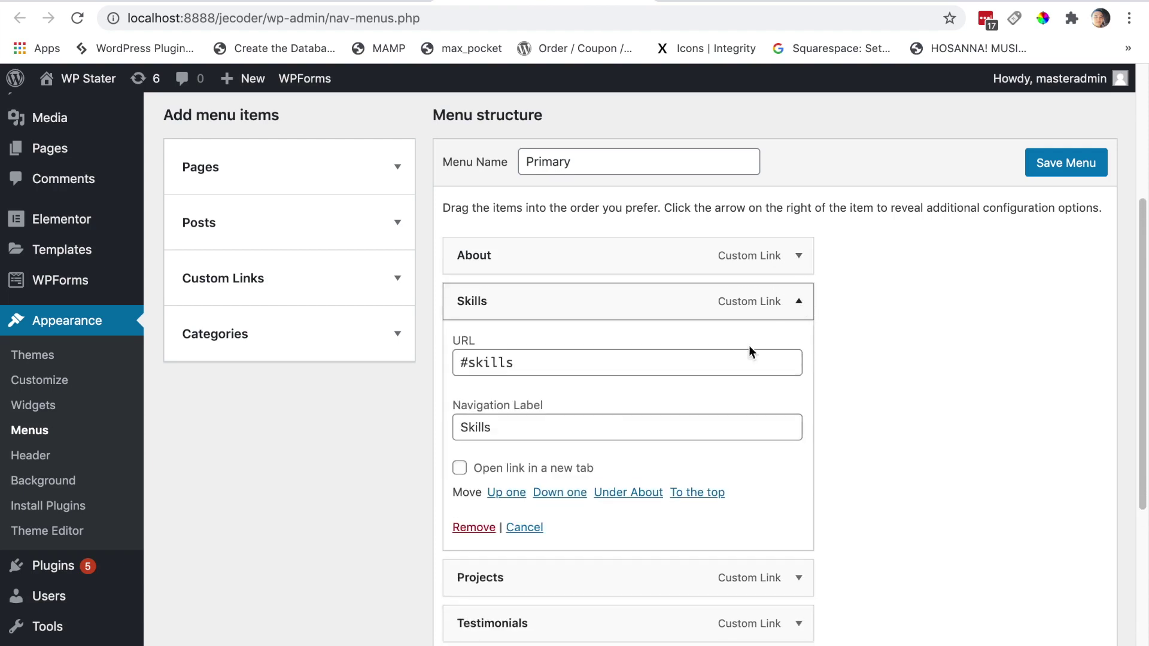
{"action": "triple_click", "coordinate": [469, 362]}
{"action": "key", "text": "ctrl+Tab"}
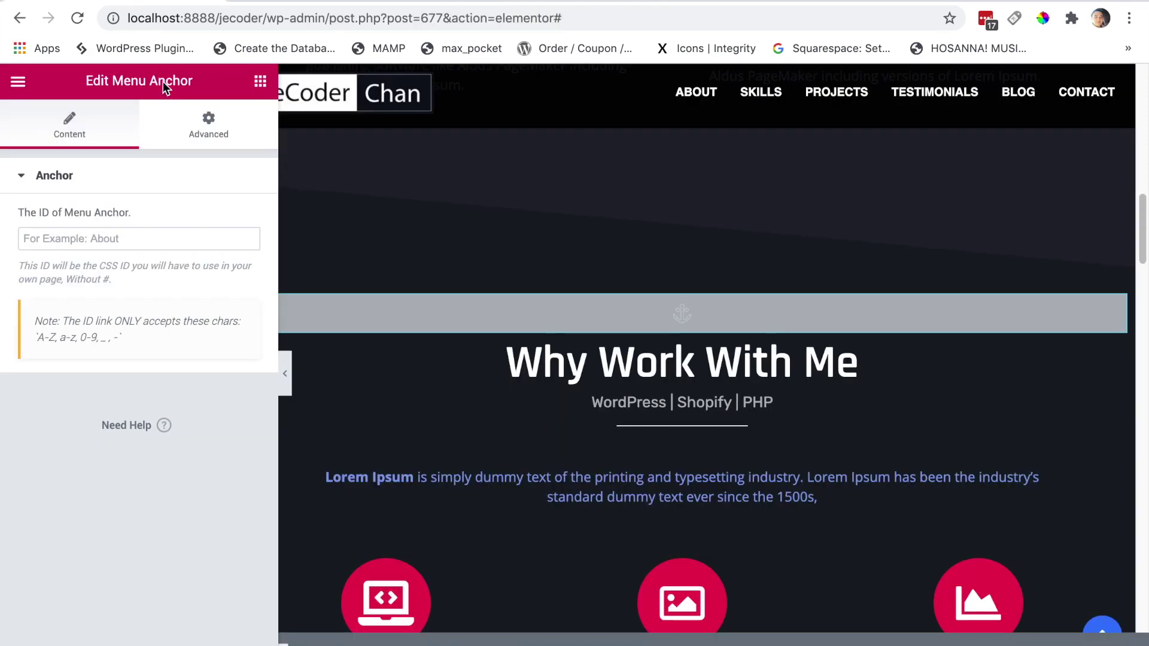
{"action": "left_click", "coordinate": [163, 242]}
{"action": "type", "text": "skills"}
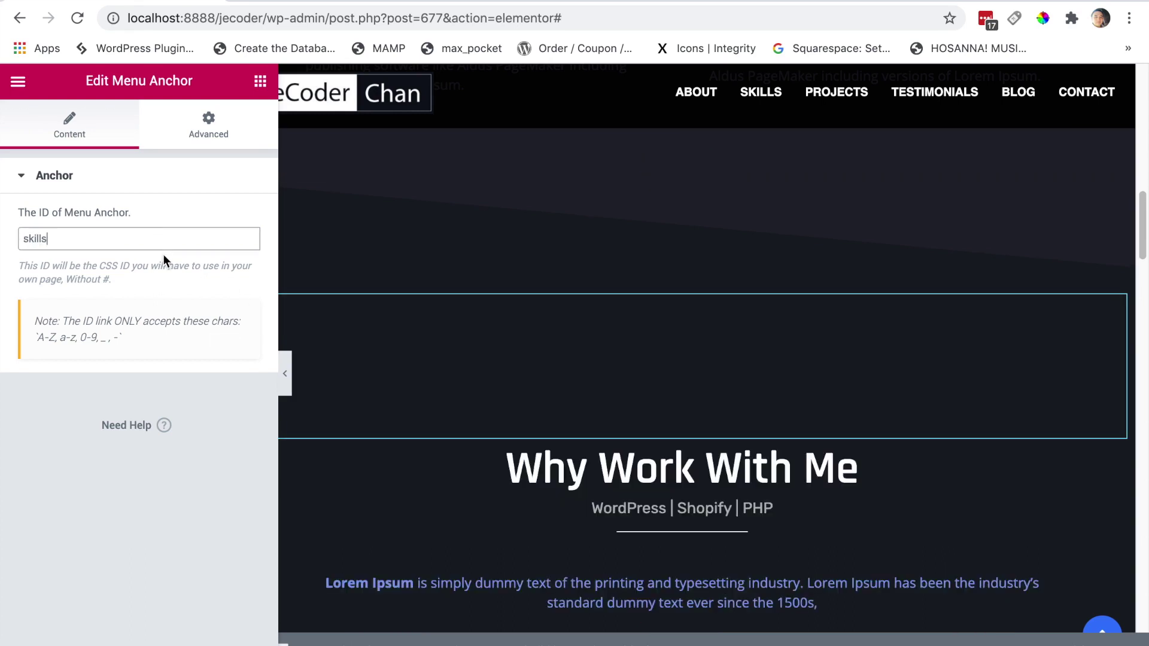
Add a Menu Anchor widget directly above the My Recent Work heading.
{"action": "scroll", "coordinate": [1145, 268], "scroll_direction": "down", "scroll_amount": 6}
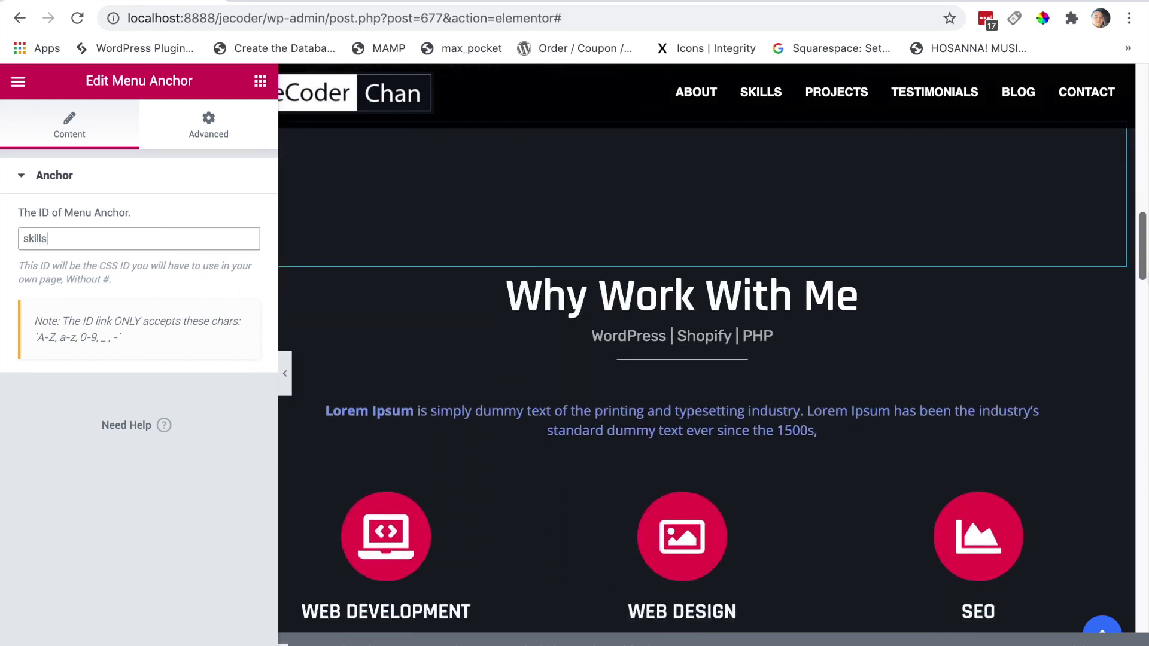
{"action": "scroll", "coordinate": [706, 359], "scroll_direction": "down", "scroll_amount": 5}
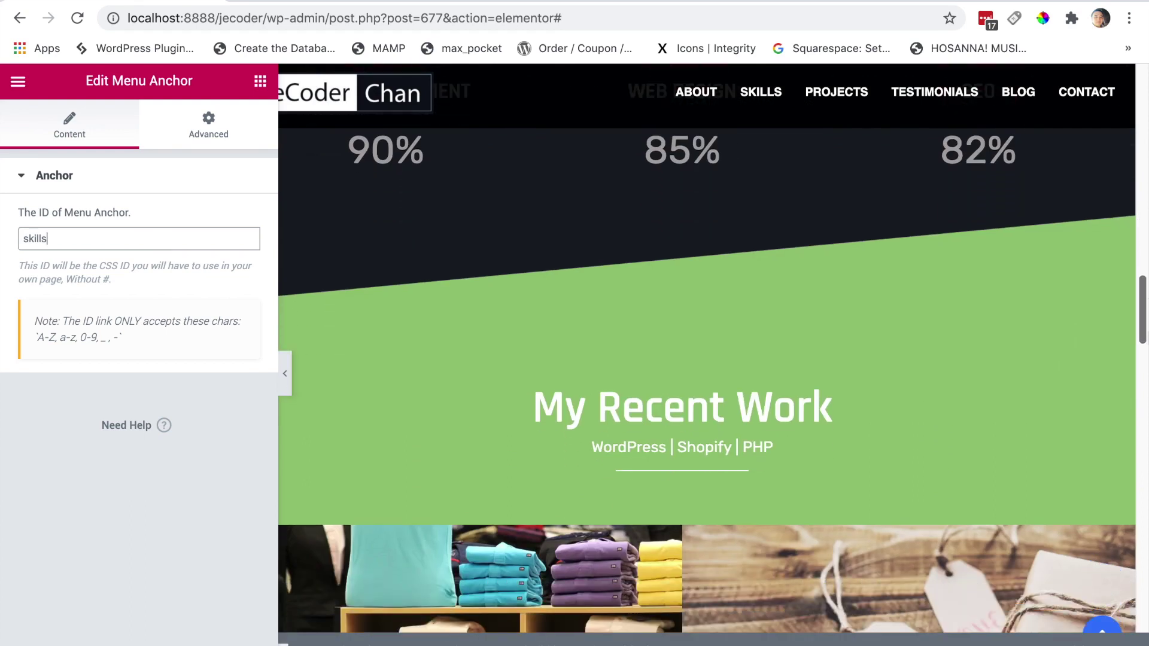
{"action": "left_click", "coordinate": [260, 81]}
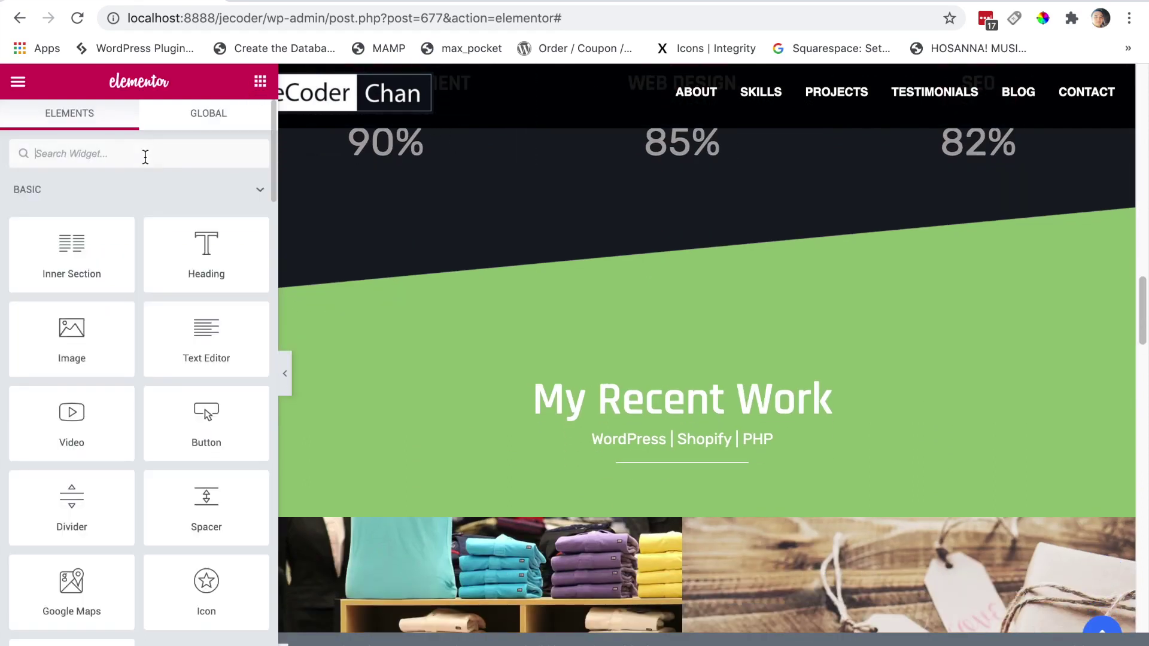
{"action": "type", "text": "menu"}
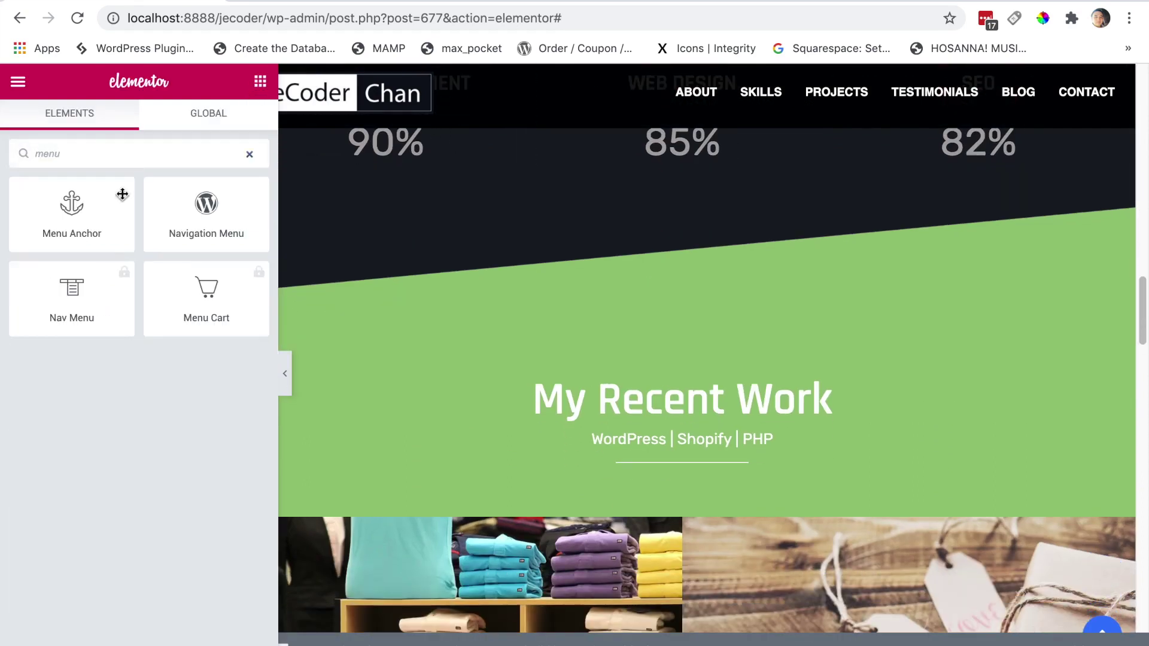
{"action": "left_click_drag", "start_coordinate": [132, 245], "coordinate": [688, 459]}
{"action": "left_click_drag", "start_coordinate": [860, 519], "coordinate": [864, 352]}
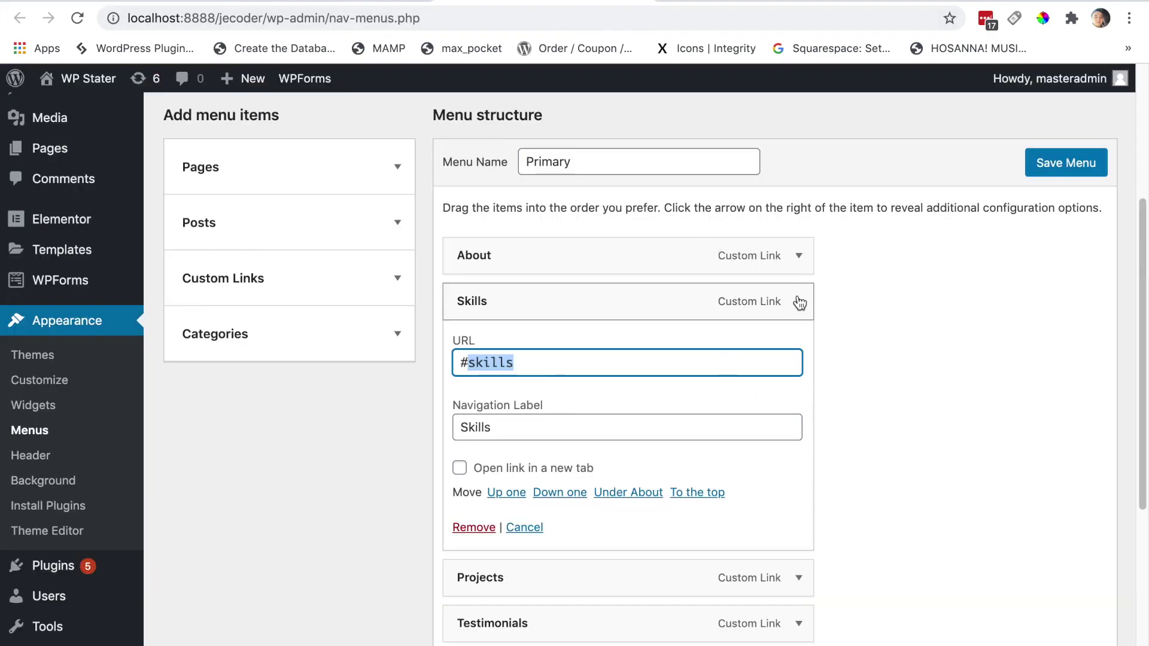
Look up the Projects menu item's URL and set the My Recent Work anchor's ID to my-work.
{"action": "left_click", "coordinate": [798, 301]}
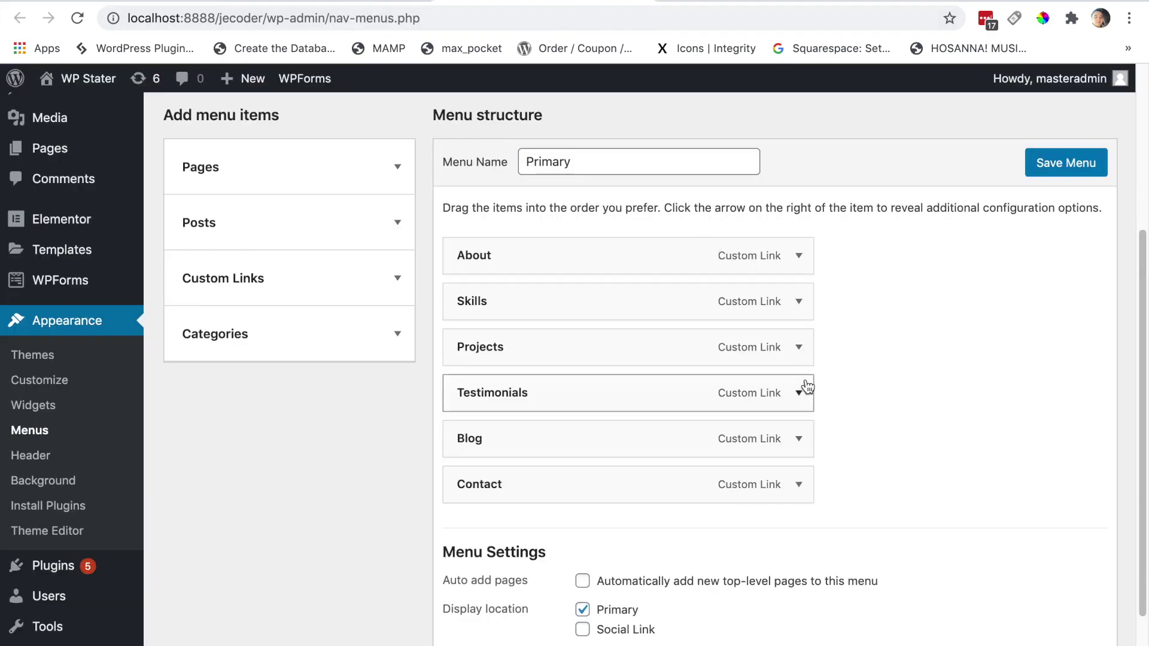
{"action": "left_click", "coordinate": [798, 349]}
{"action": "left_click", "coordinate": [529, 400]}
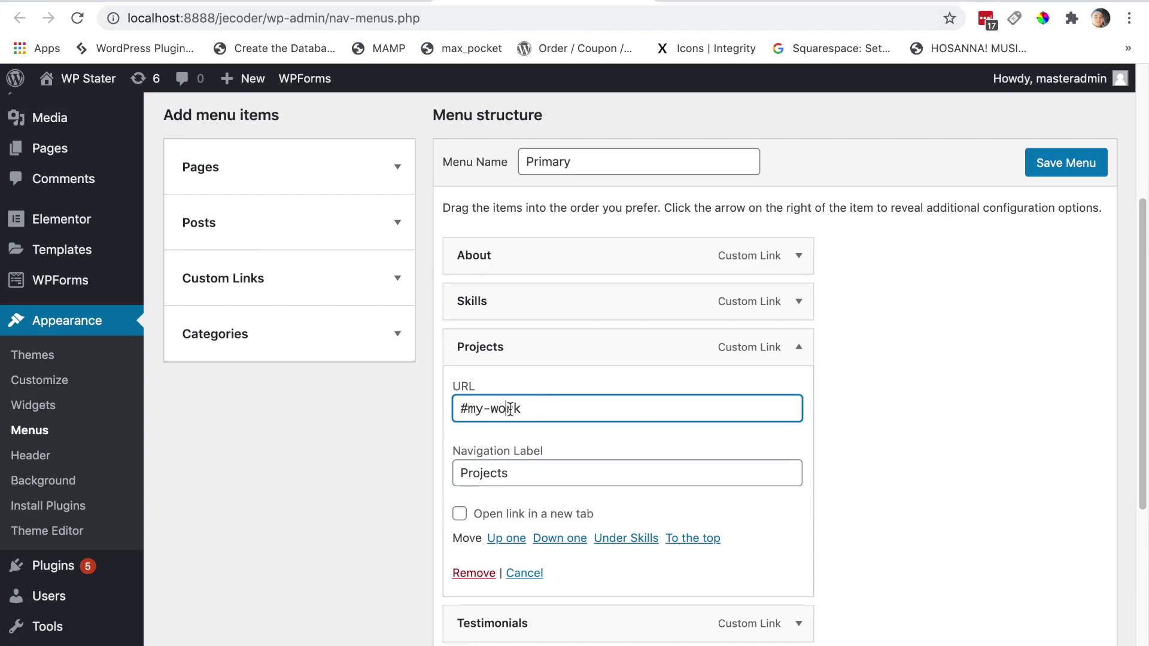
{"action": "left_click_drag", "start_coordinate": [471, 409], "coordinate": [526, 410]}
{"action": "key", "text": "super+c"}
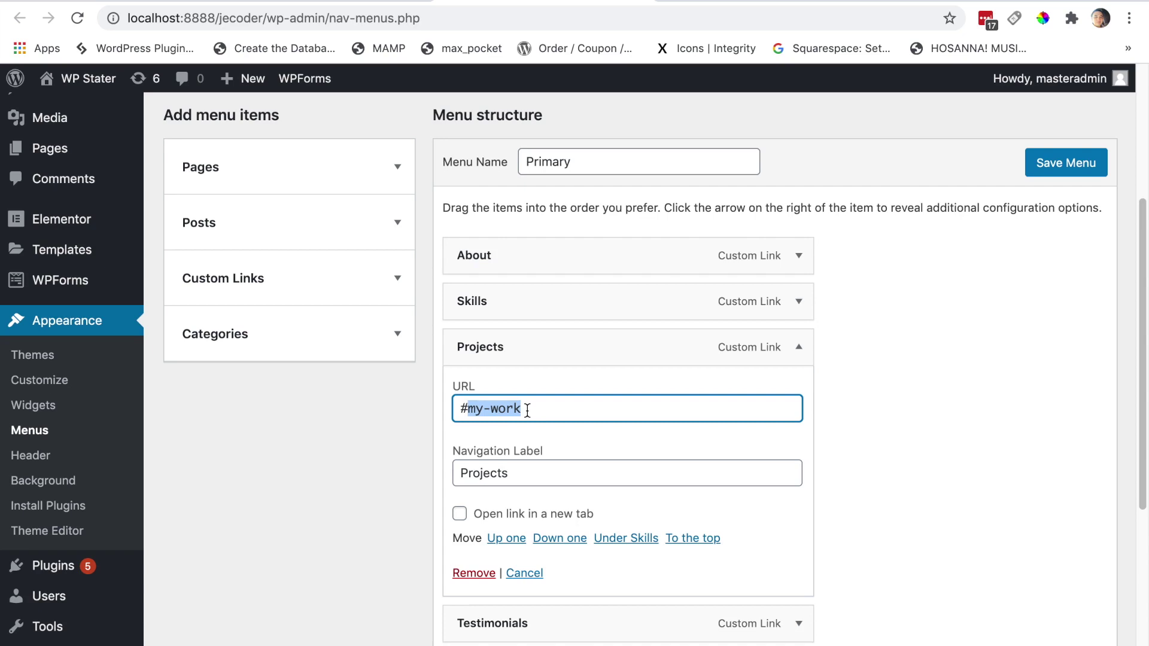
{"action": "left_click", "coordinate": [106, 1]}
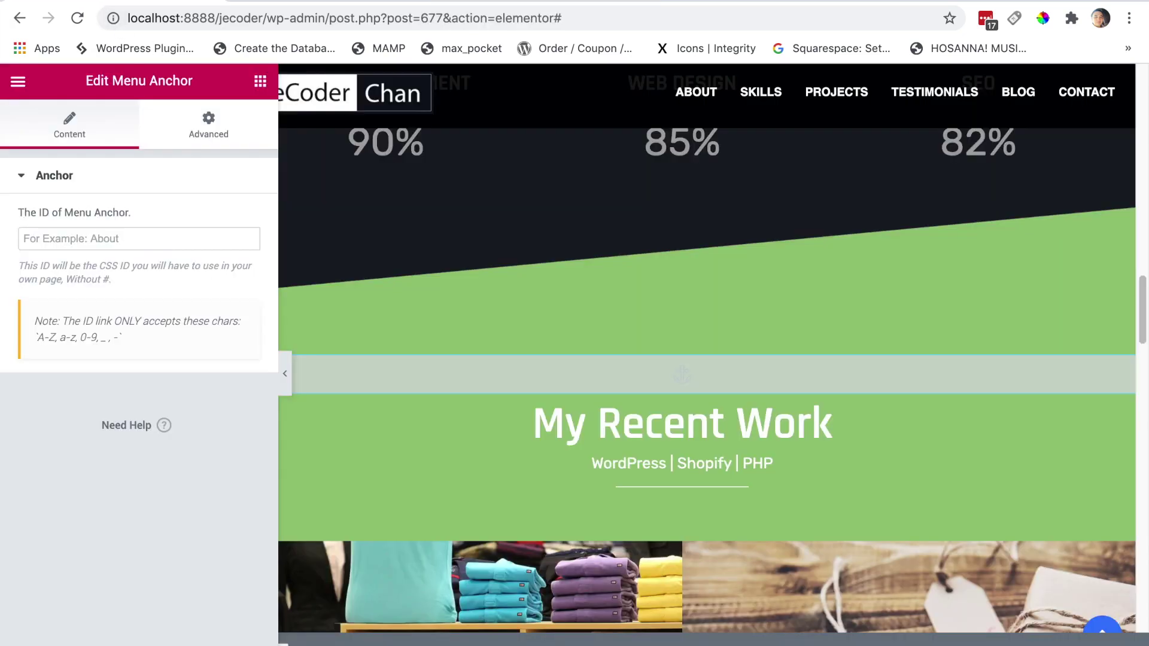
{"action": "left_click", "coordinate": [122, 239]}
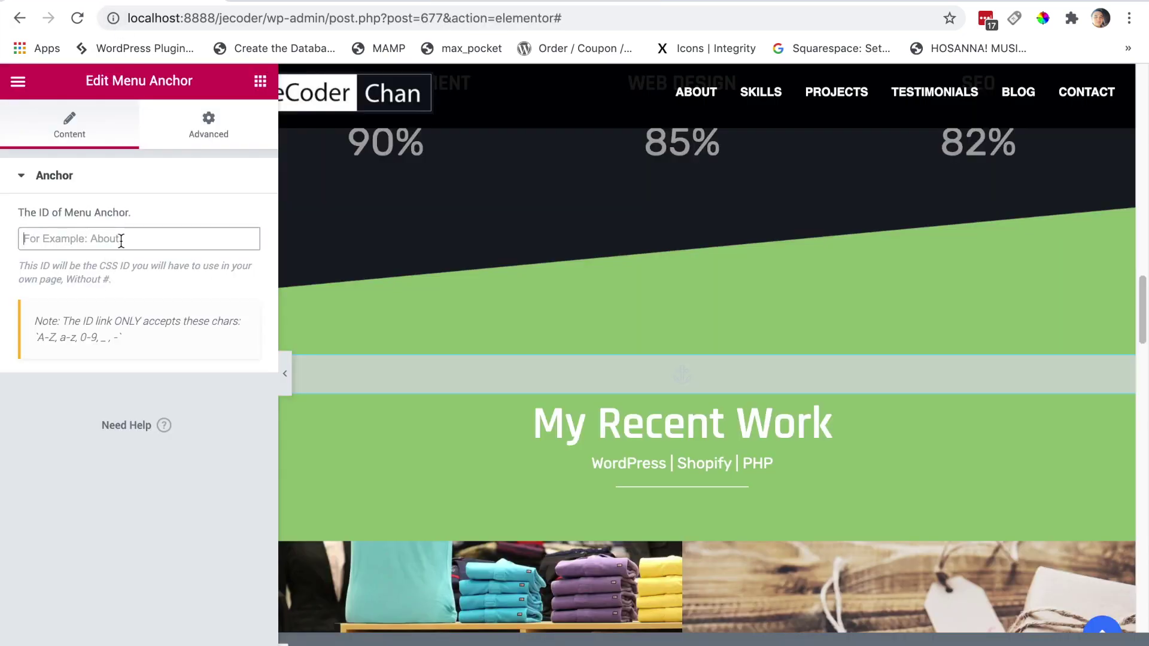
{"action": "key", "text": "super+v"}
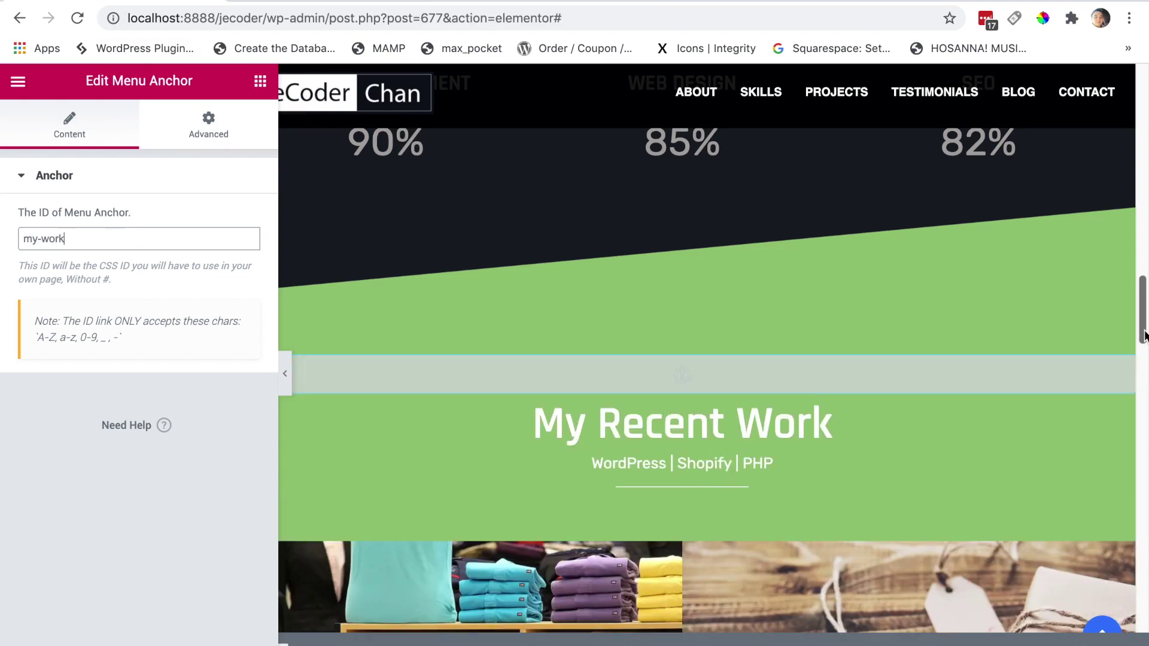
Add a Menu Anchor widget directly above the quotation mark in the testimonial section.
{"action": "scroll", "coordinate": [1143, 335], "scroll_direction": "down", "scroll_amount": 15}
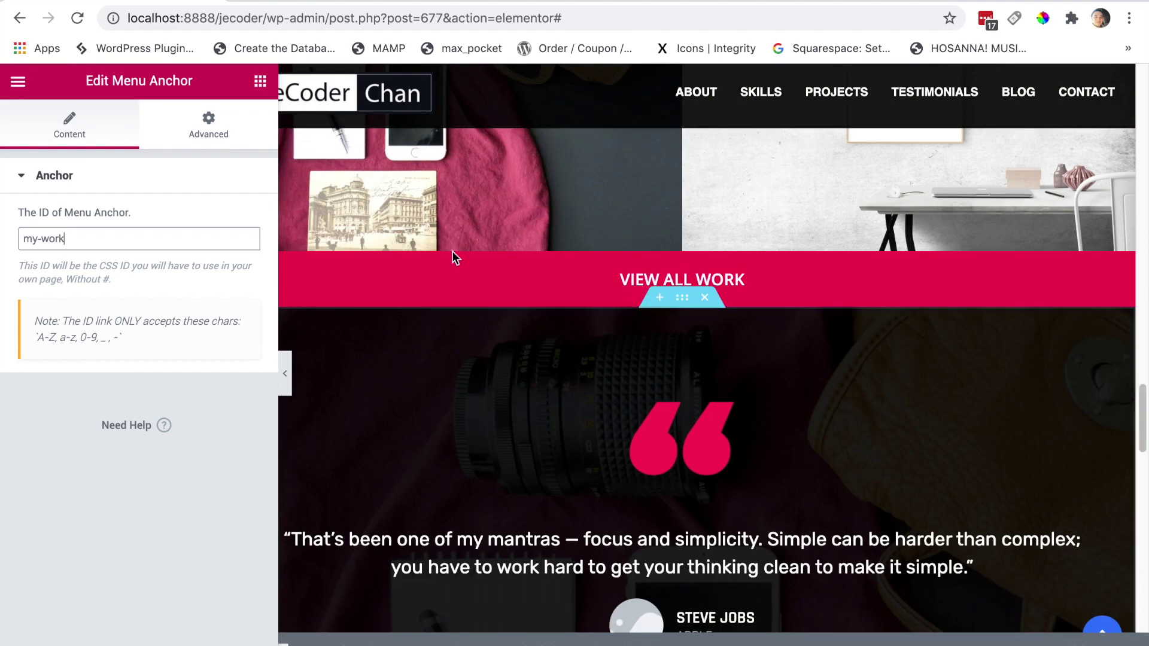
{"action": "left_click", "coordinate": [260, 81]}
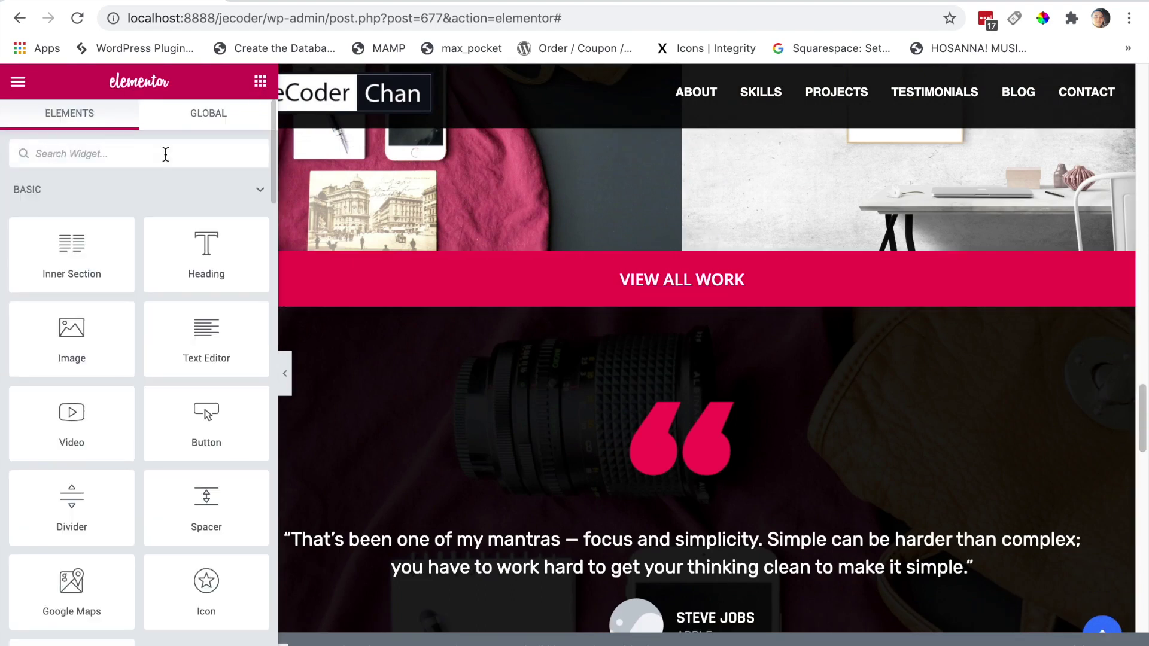
{"action": "left_click", "coordinate": [166, 155]}
{"action": "type", "text": "menu"}
{"action": "left_click_drag", "start_coordinate": [85, 210], "coordinate": [699, 363]}
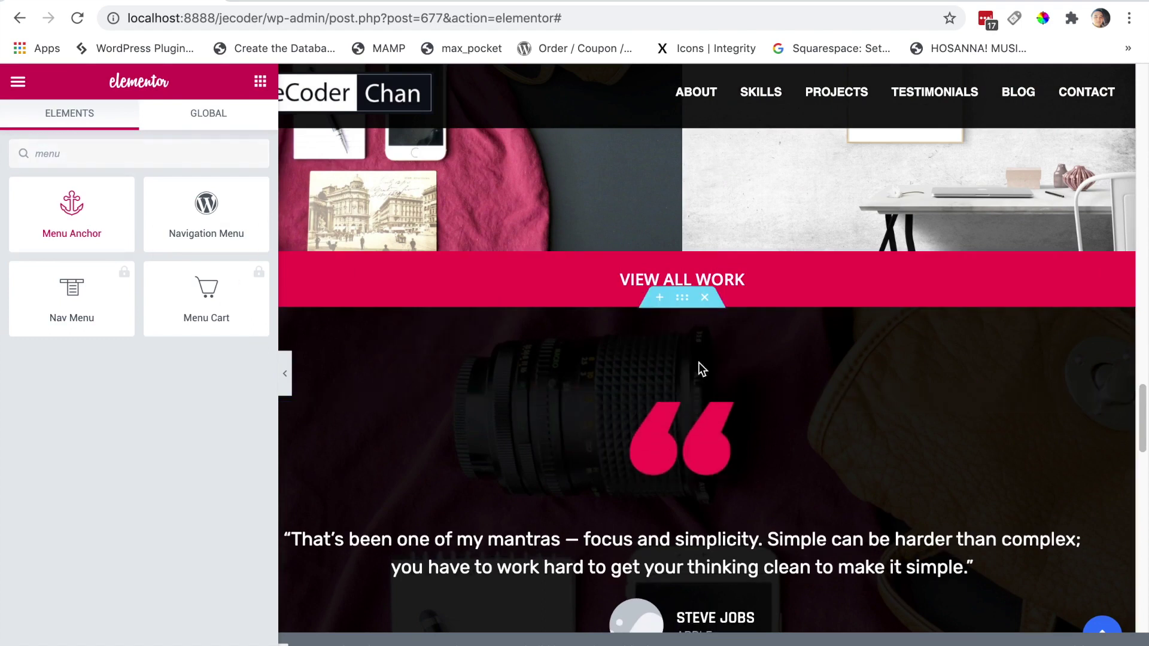
{"action": "left_click_drag", "start_coordinate": [71, 206], "coordinate": [676, 418]}
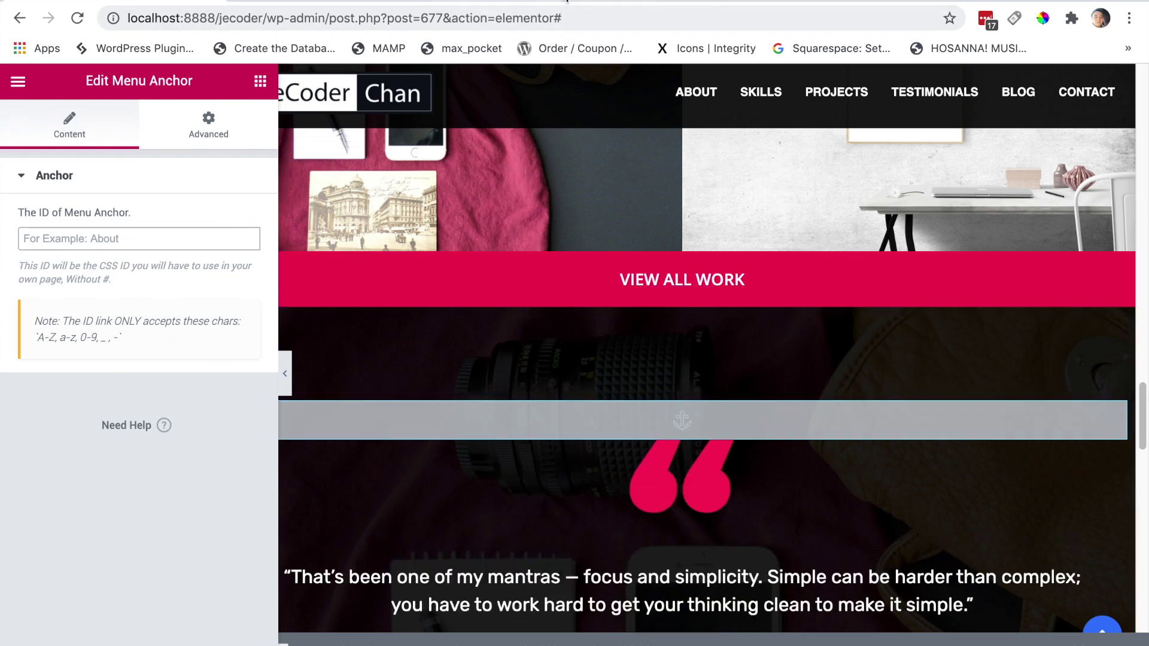
Look up the Testimonials menu item's URL and set the testimonial section anchor's ID to testimonials.
{"action": "left_click", "coordinate": [526, 5]}
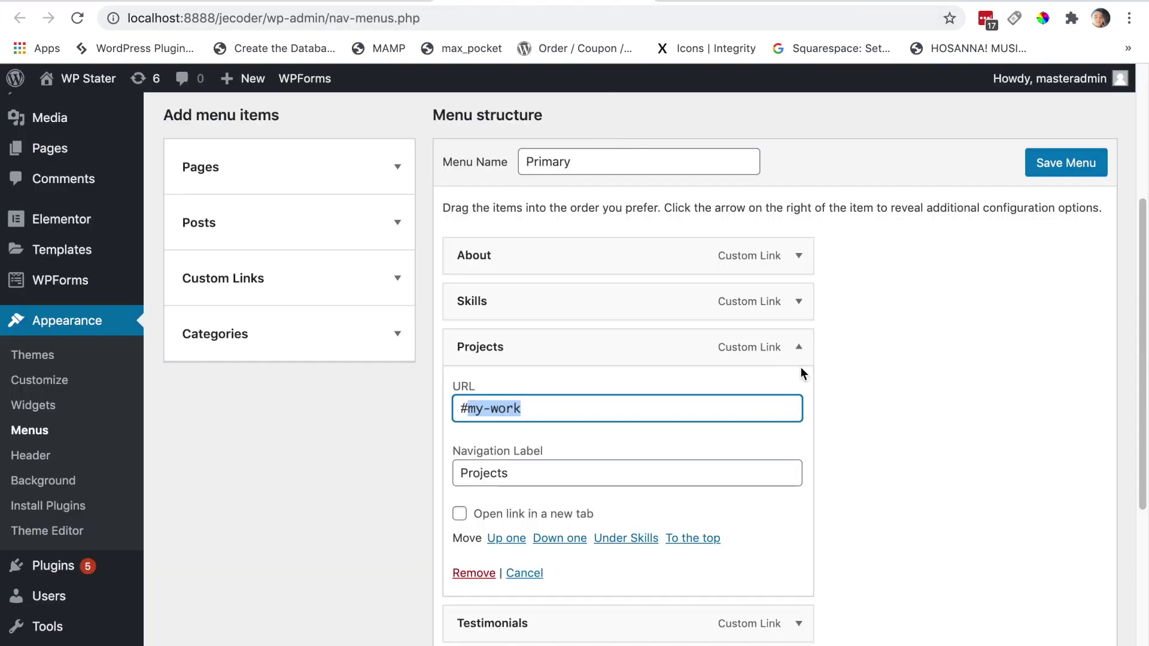
{"action": "left_click", "coordinate": [800, 349]}
{"action": "left_click", "coordinate": [799, 392]}
{"action": "left_click", "coordinate": [613, 456]}
{"action": "double_click", "coordinate": [486, 451]}
{"action": "key", "text": "ctrl+c"}
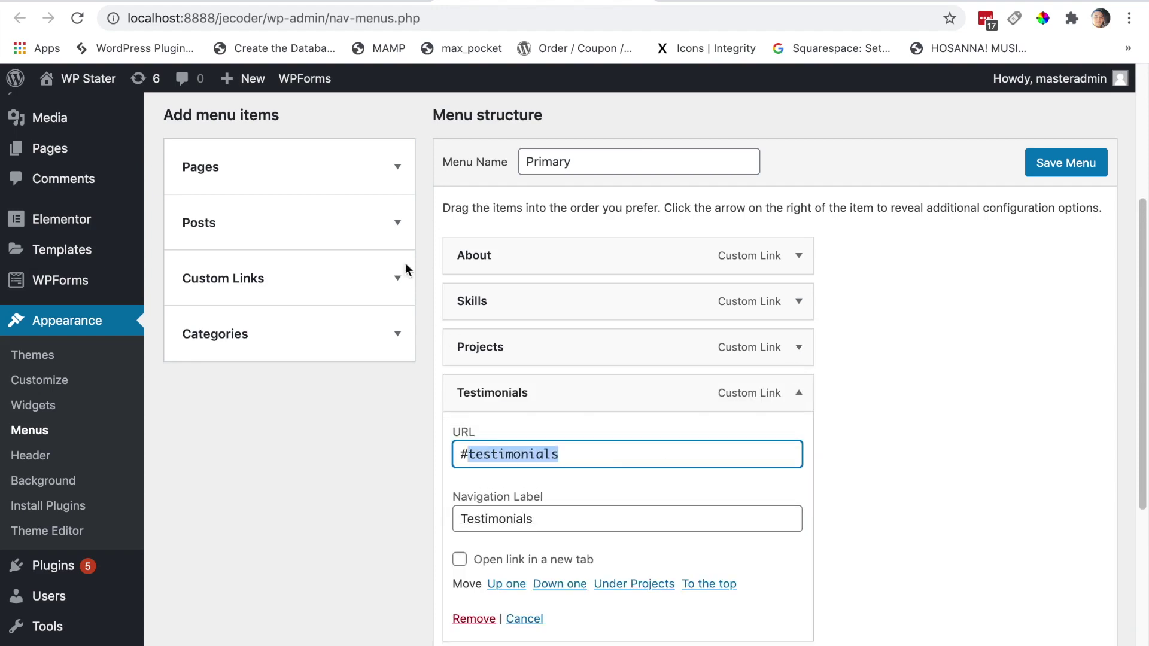
{"action": "key", "text": "ctrl+shift+Tab"}
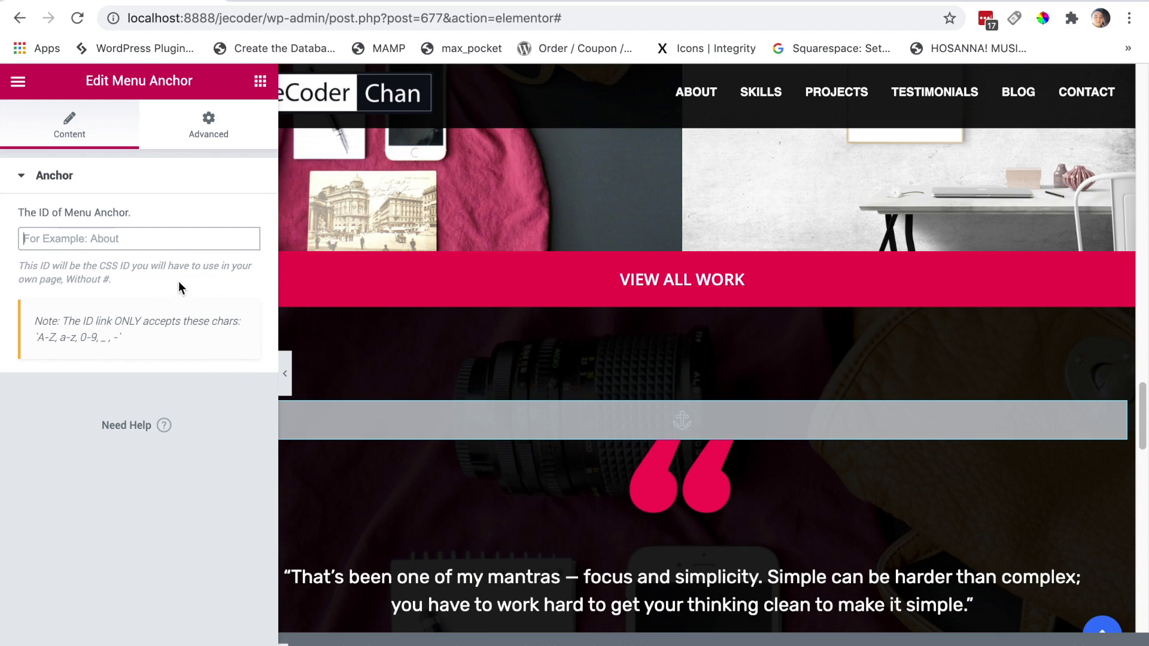
{"action": "key", "text": "ctrl+v"}
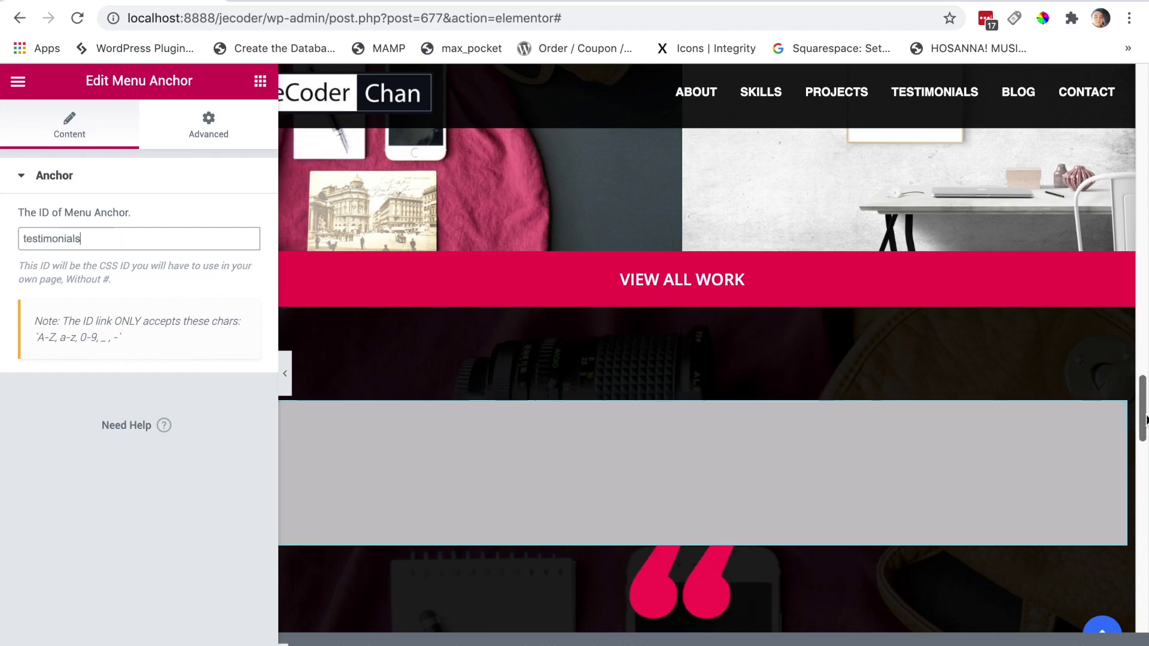
Add a Menu Anchor widget to the Expert Blog section and place it directly above the heading.
{"action": "scroll", "coordinate": [1145, 419], "scroll_direction": "down", "scroll_amount": 4}
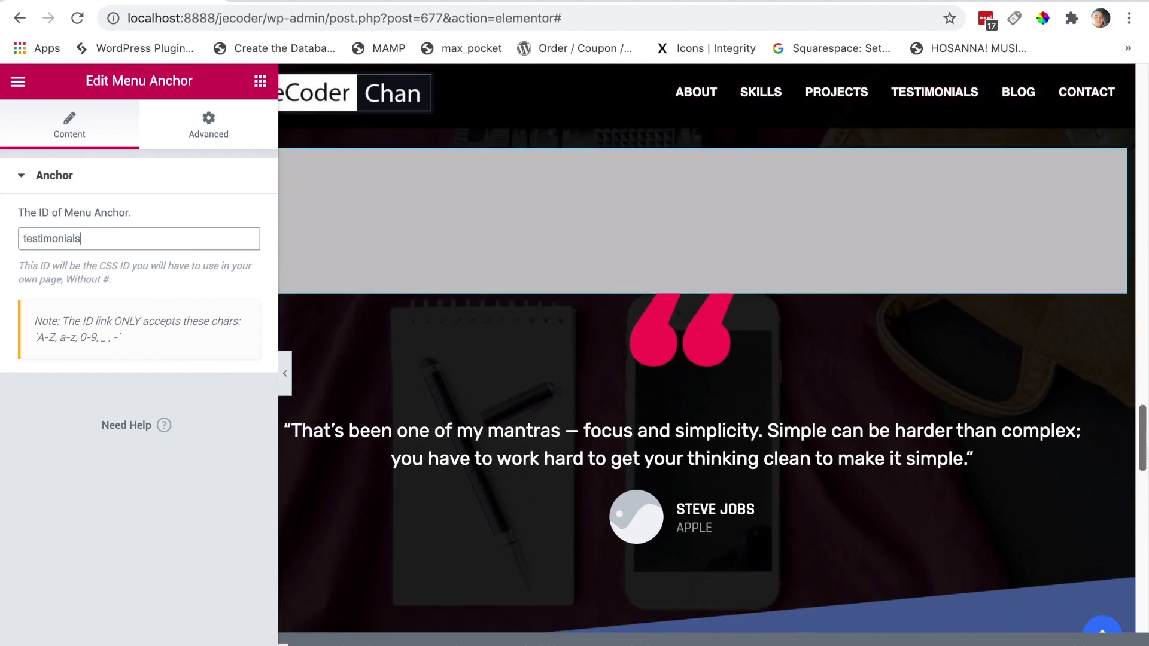
{"action": "left_click", "coordinate": [260, 81]}
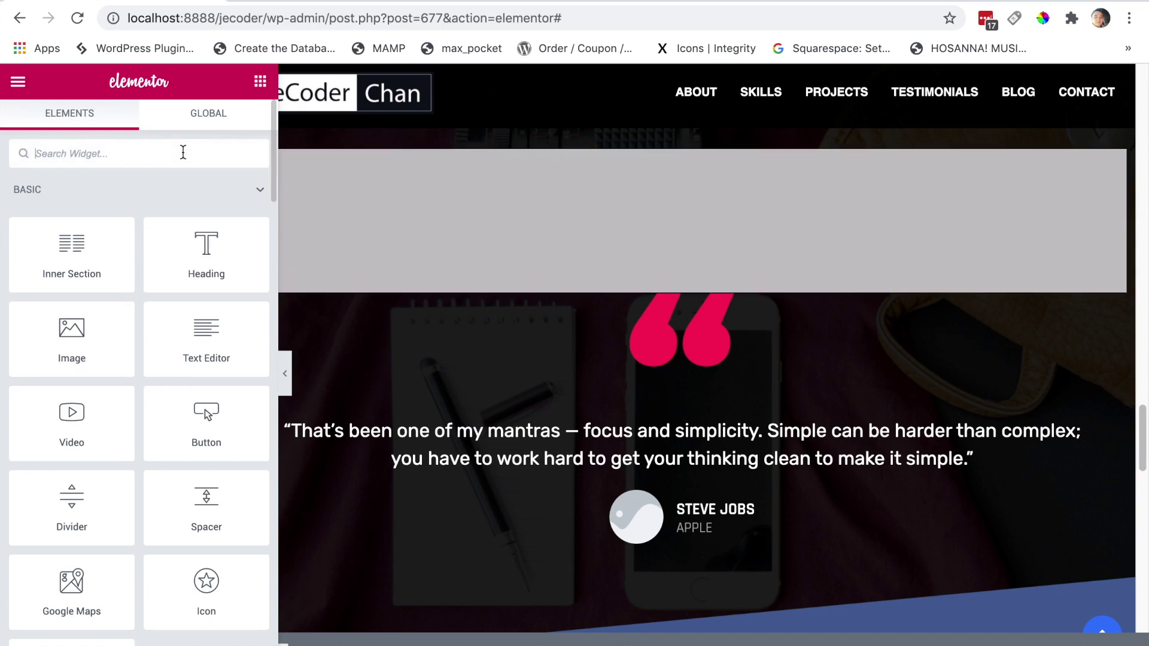
{"action": "type", "text": "menu"}
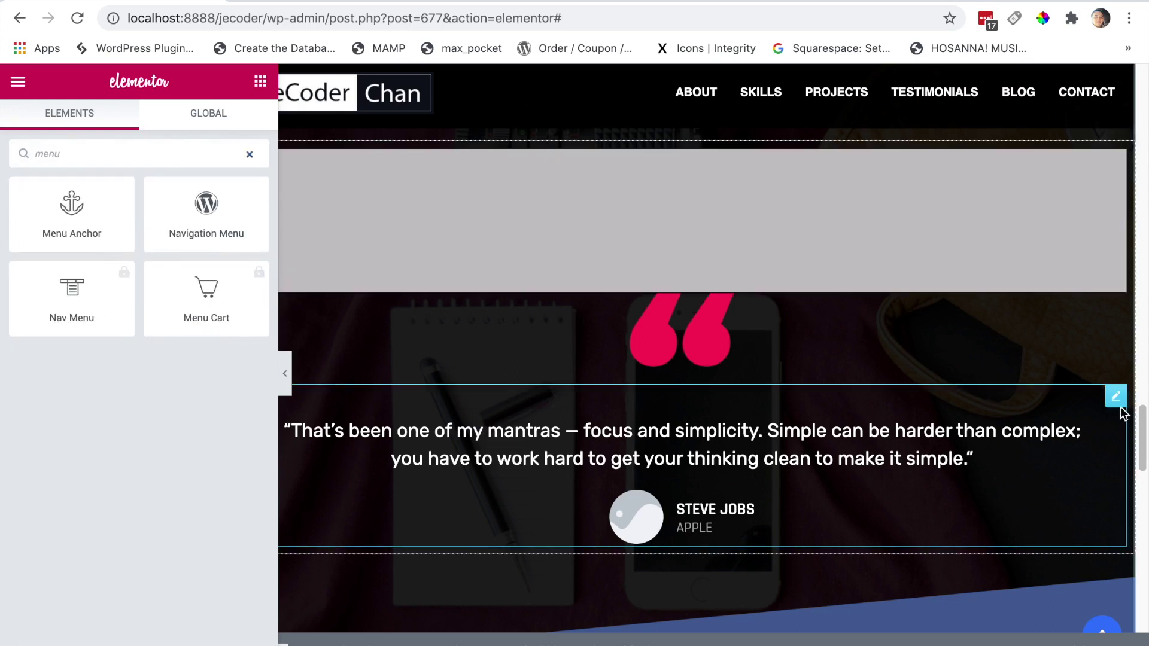
{"action": "scroll", "coordinate": [1143, 449], "scroll_direction": "down", "scroll_amount": 5}
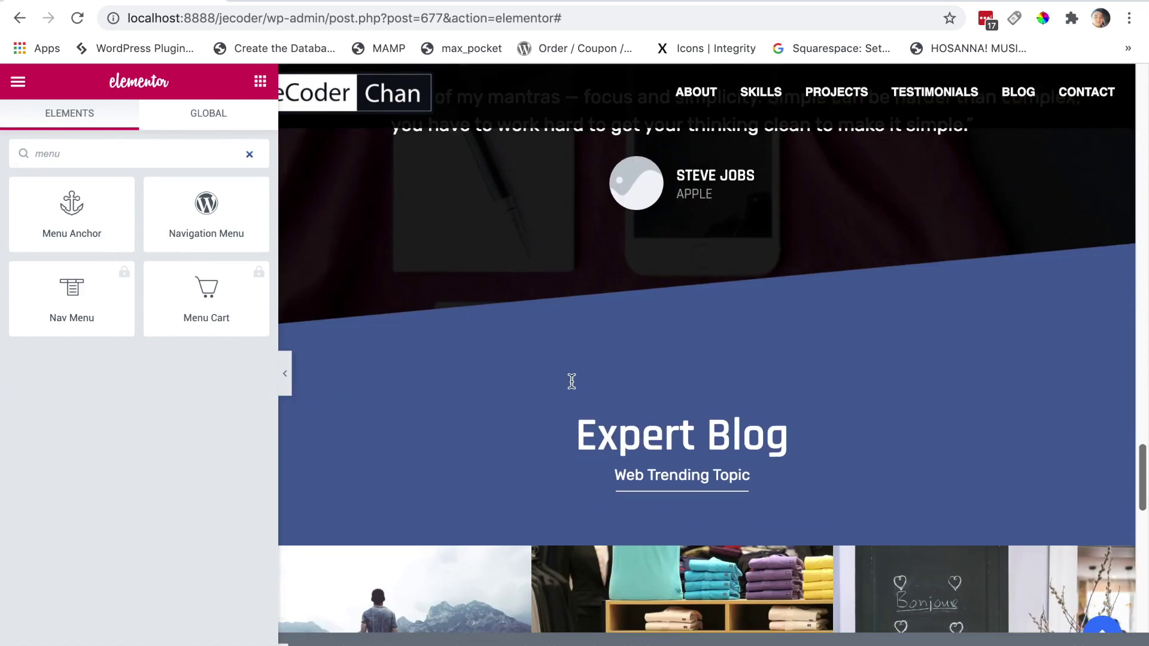
{"action": "left_click_drag", "start_coordinate": [96, 238], "coordinate": [695, 544]}
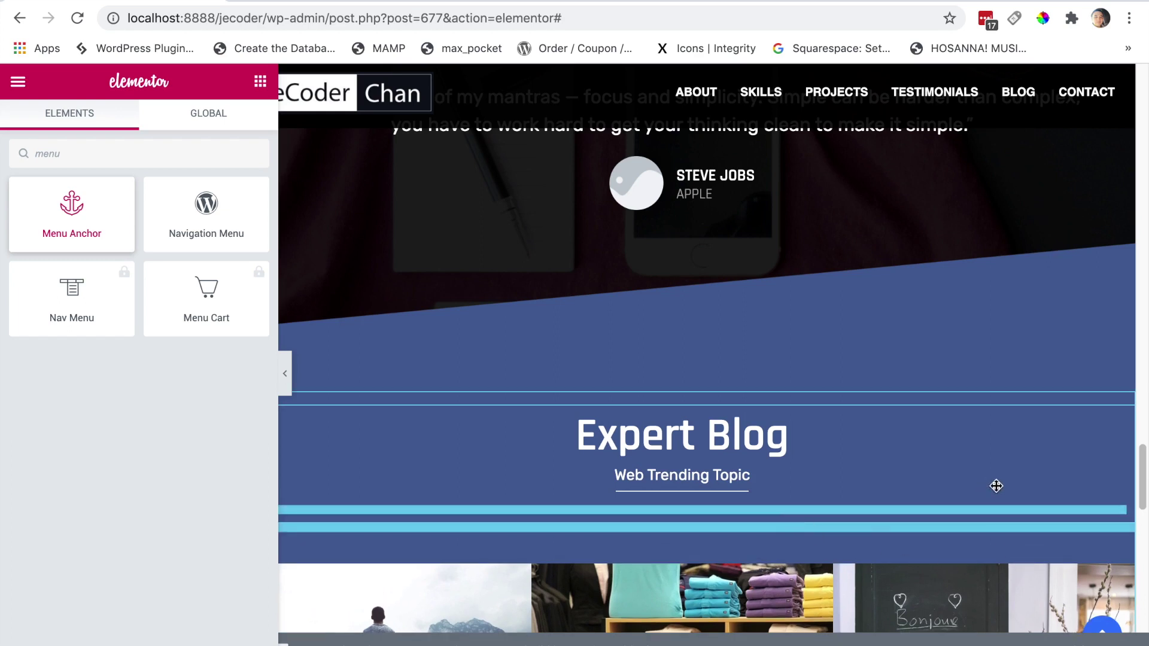
{"action": "scroll", "coordinate": [945, 411], "scroll_direction": "down", "scroll_amount": 3}
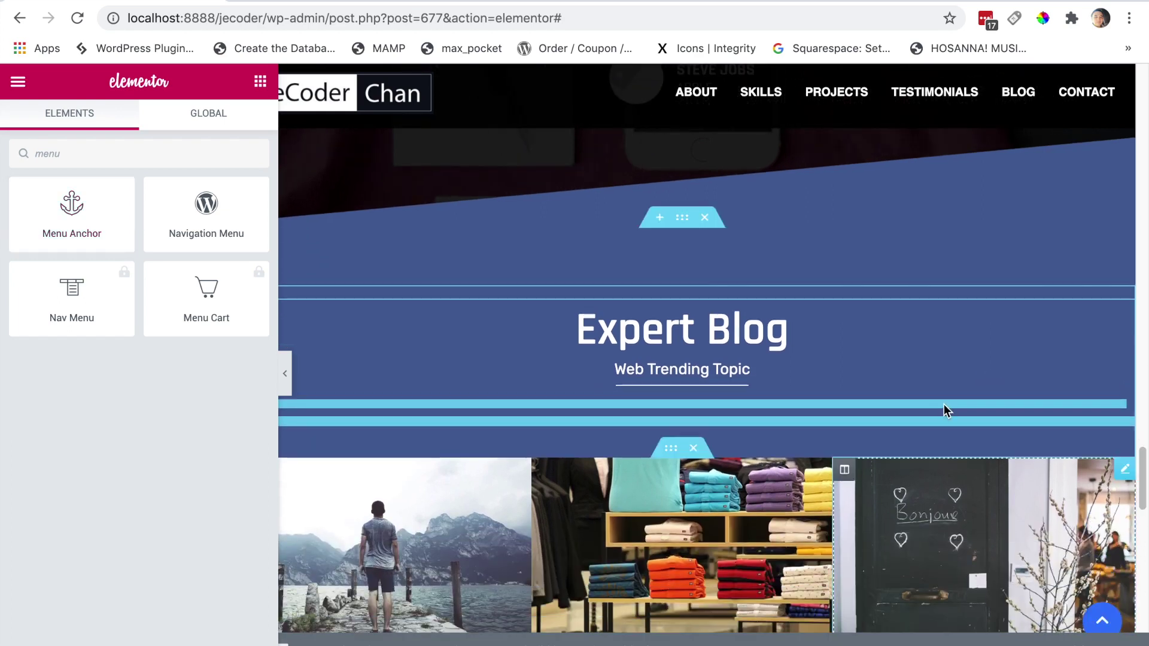
{"action": "left_click_drag", "start_coordinate": [96, 216], "coordinate": [735, 333]}
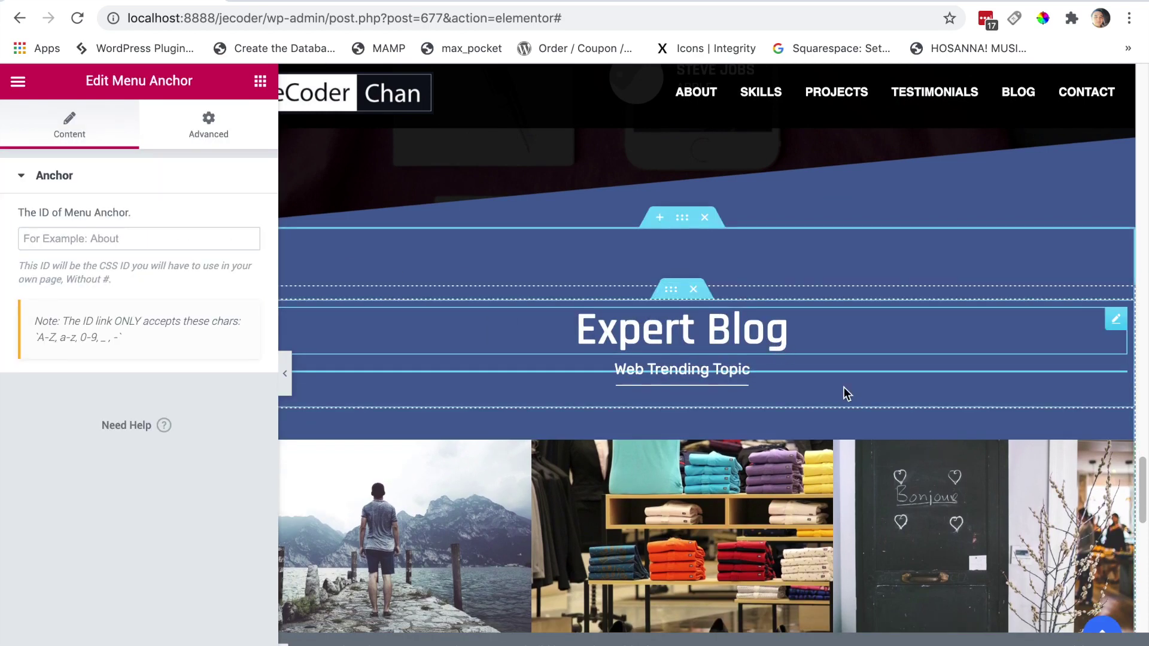
{"action": "left_click_drag", "start_coordinate": [890, 379], "coordinate": [889, 283]}
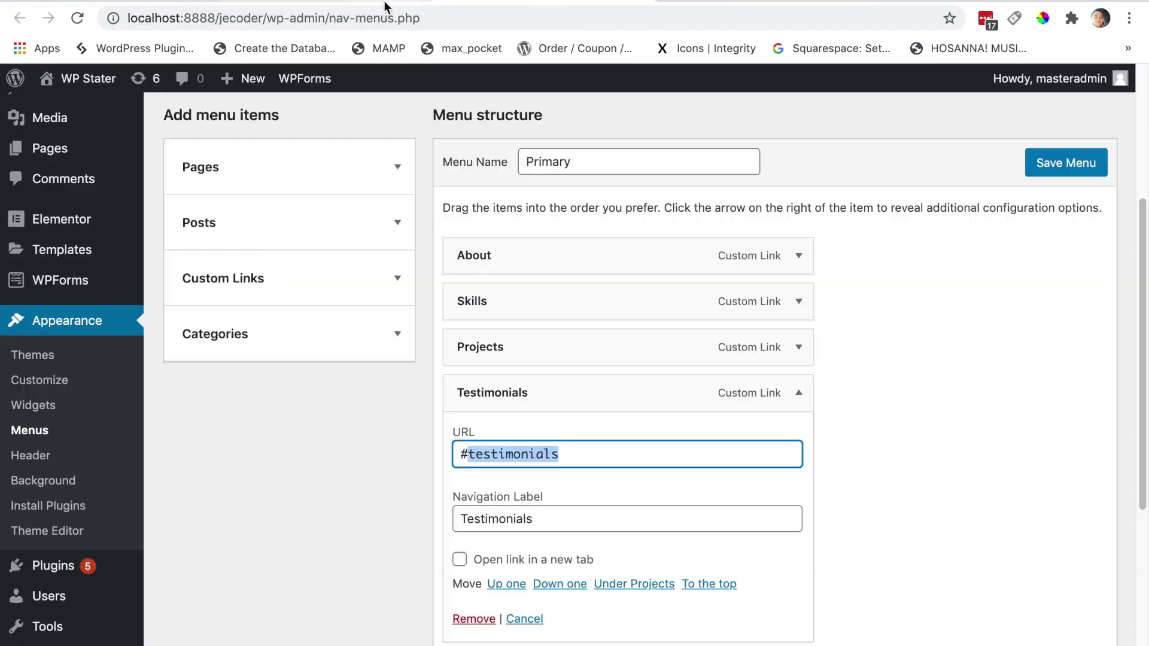
Look up the Blog menu item's URL and set the Expert Blog anchor's ID to blog.
{"action": "left_click", "coordinate": [799, 392]}
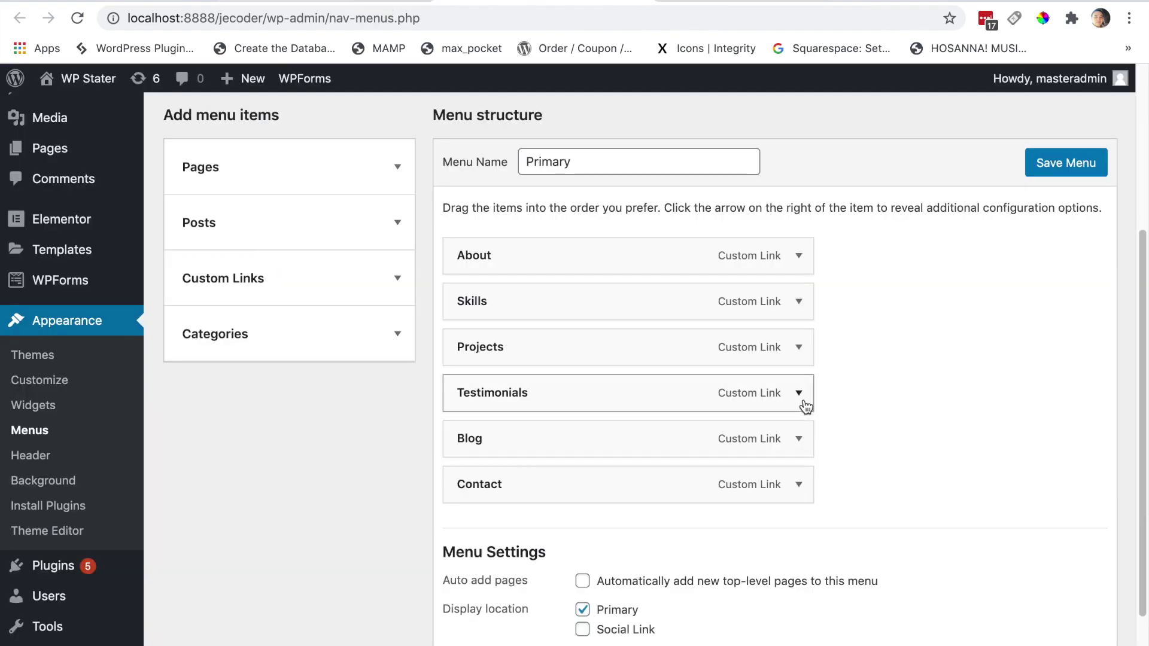
{"action": "left_click", "coordinate": [799, 438]}
{"action": "left_click_drag", "start_coordinate": [562, 503], "coordinate": [476, 502]}
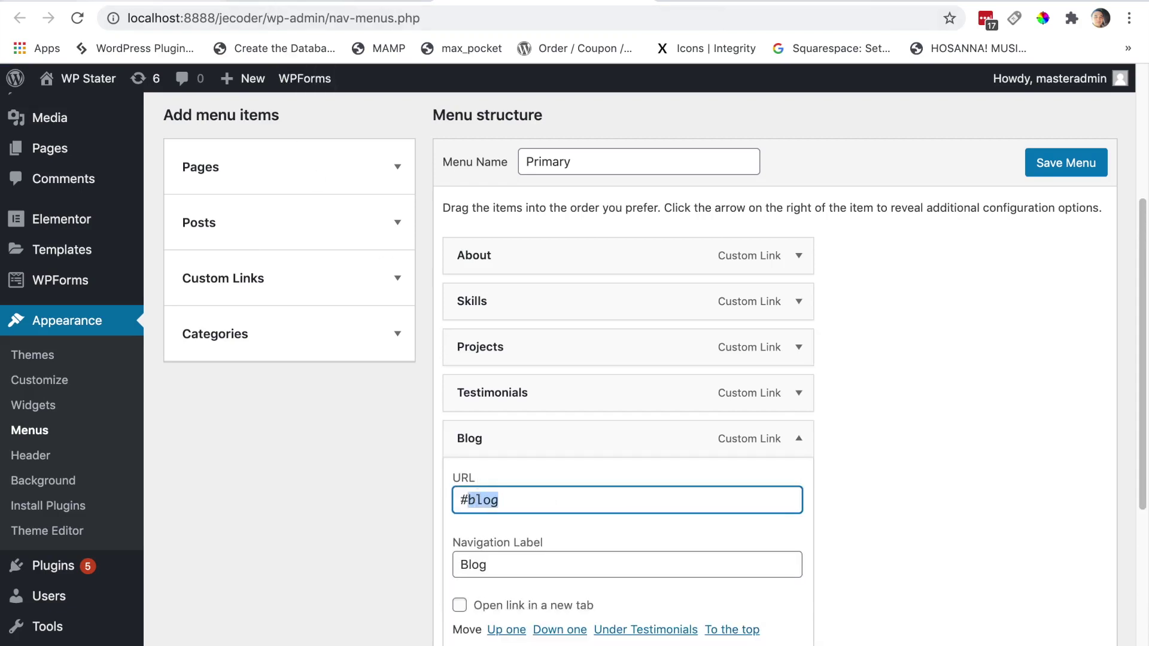
{"action": "left_click", "coordinate": [150, 4]}
{"action": "left_click", "coordinate": [141, 236]}
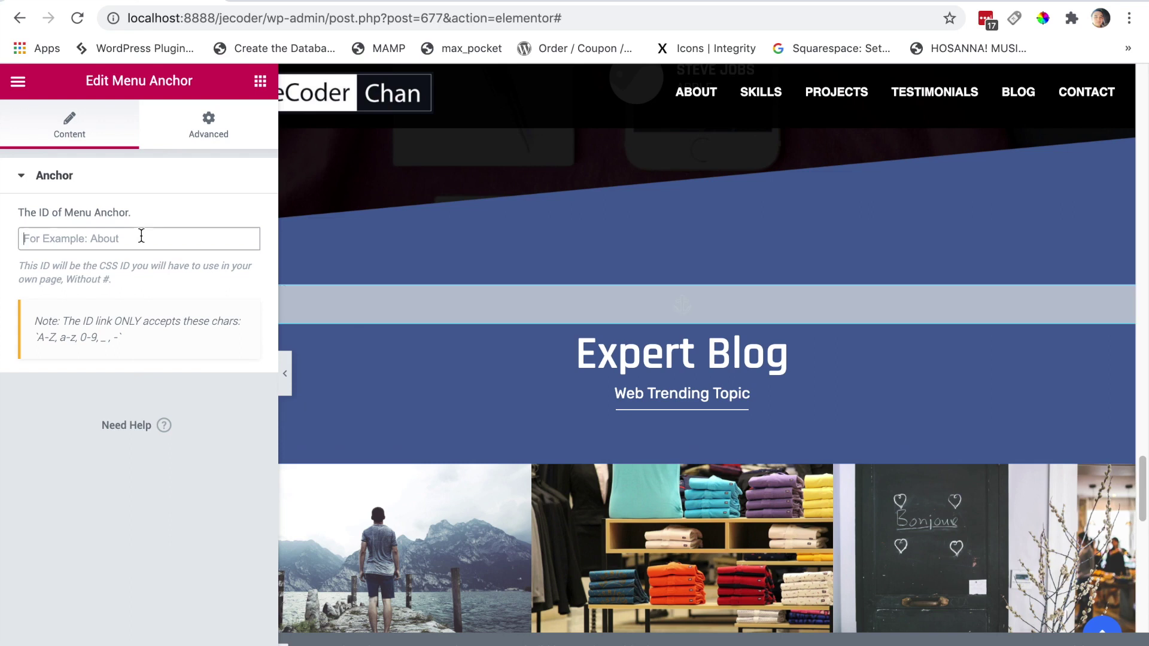
{"action": "type", "text": "blog"}
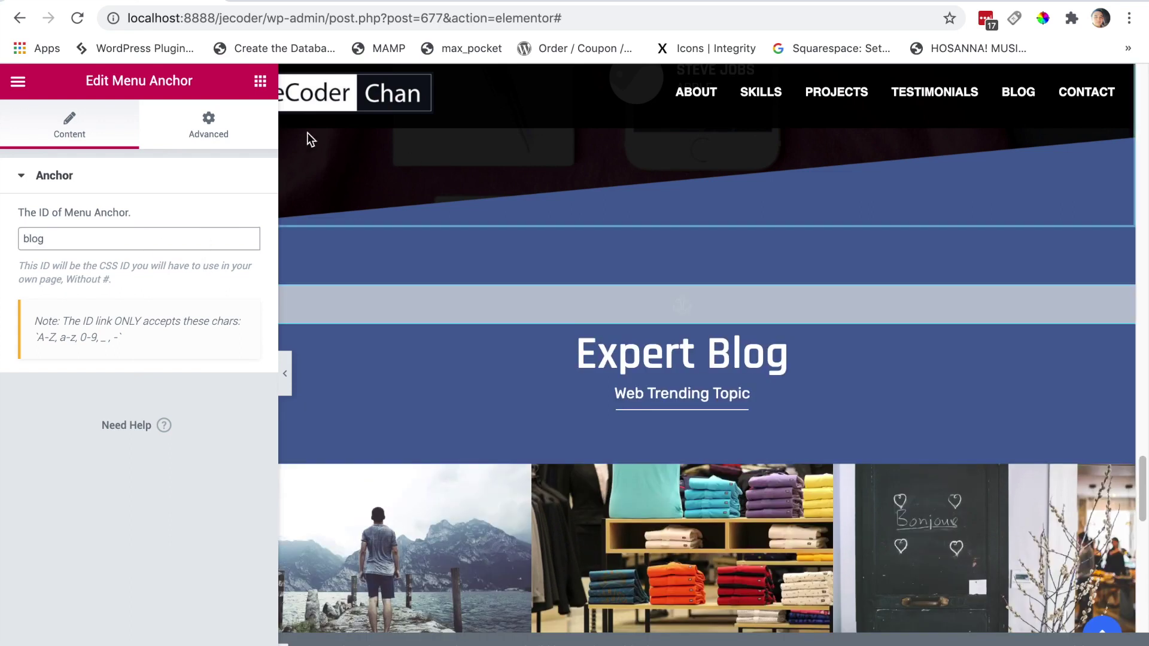
Add a Menu Anchor widget to the Contact Me Today section and try to move it above the heading.
{"action": "left_click", "coordinate": [259, 83]}
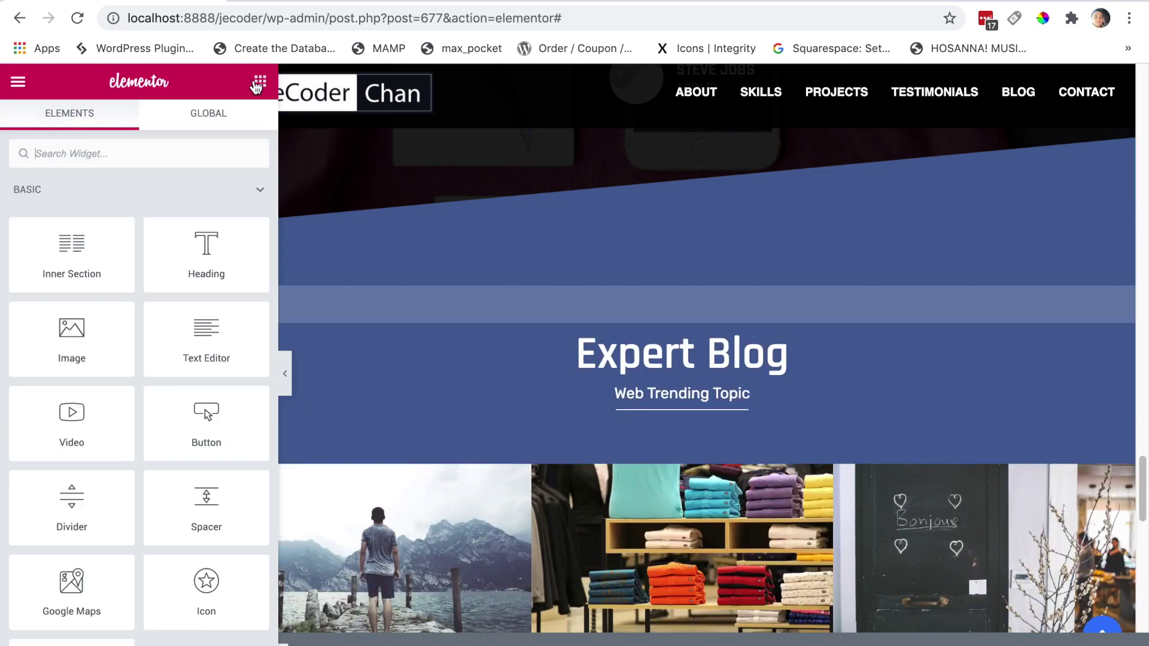
{"action": "left_click_drag", "start_coordinate": [1143, 479], "coordinate": [1142, 535]}
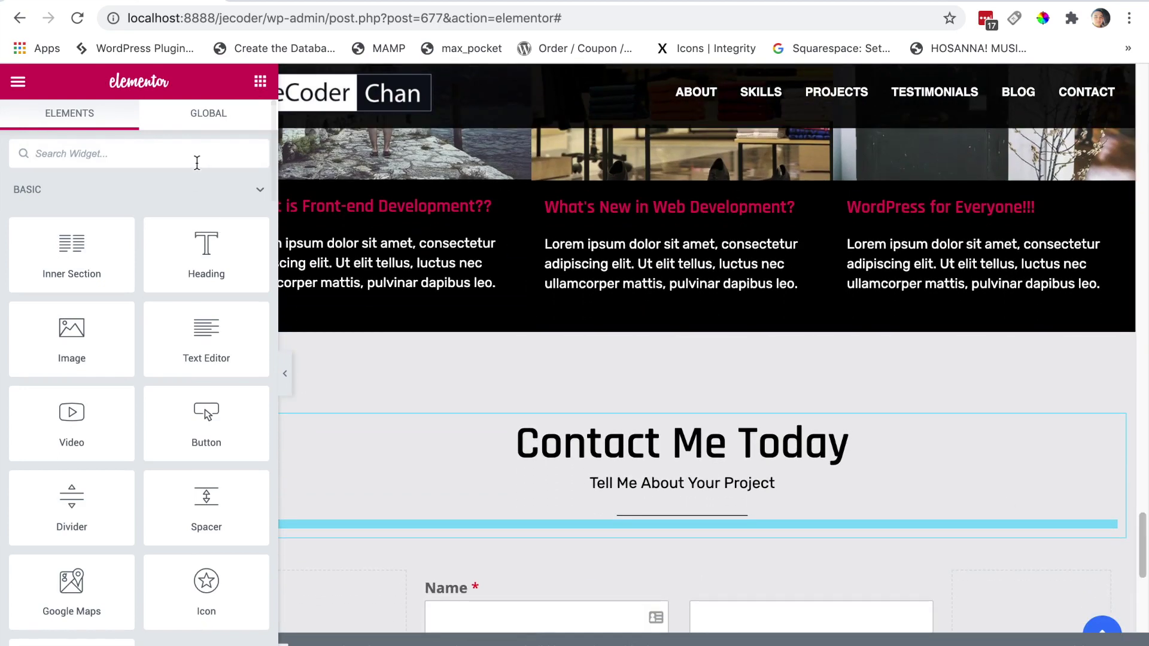
{"action": "type", "text": "menu"}
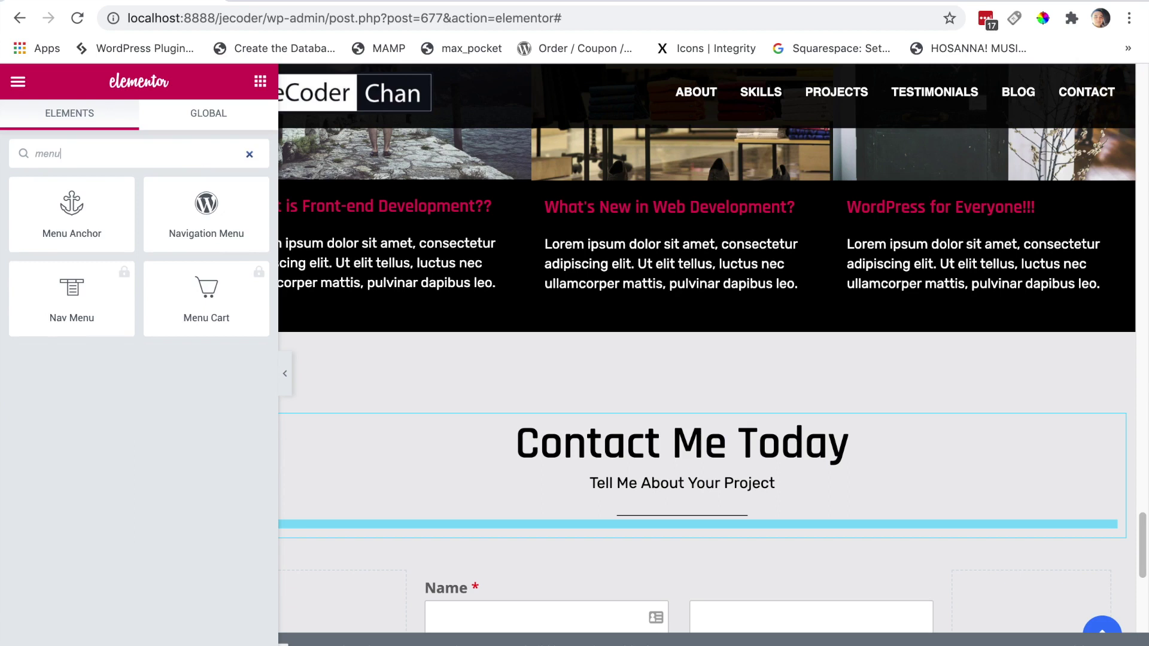
{"action": "left_click_drag", "start_coordinate": [72, 212], "coordinate": [731, 505]}
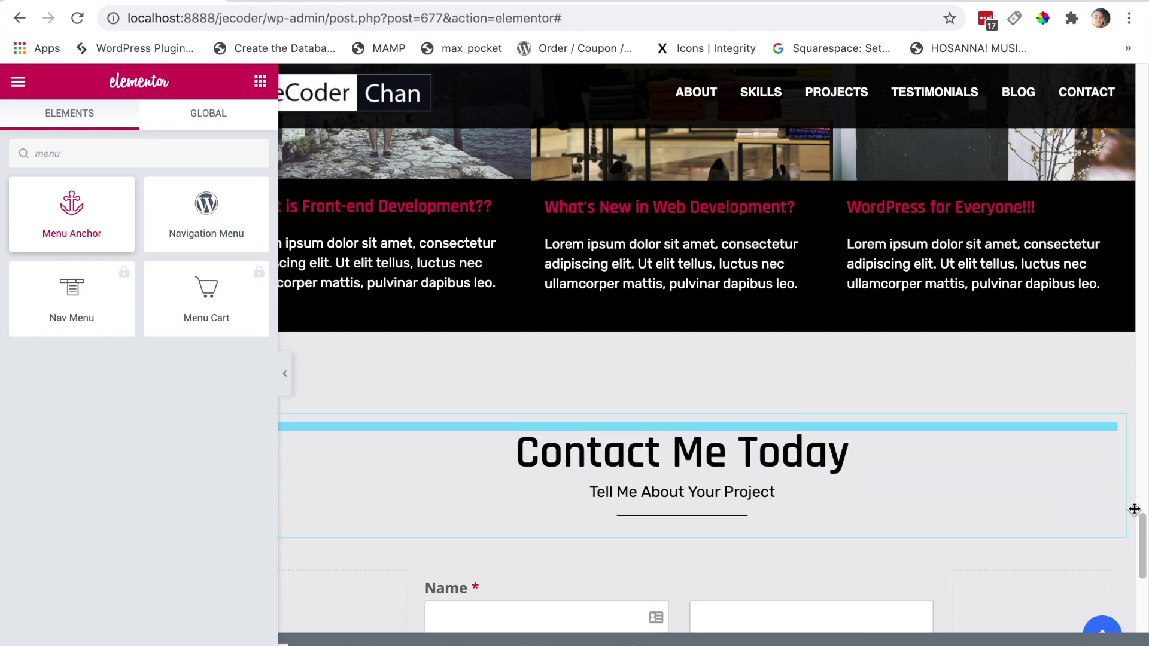
{"action": "left_click_drag", "start_coordinate": [1002, 441], "coordinate": [1119, 545]}
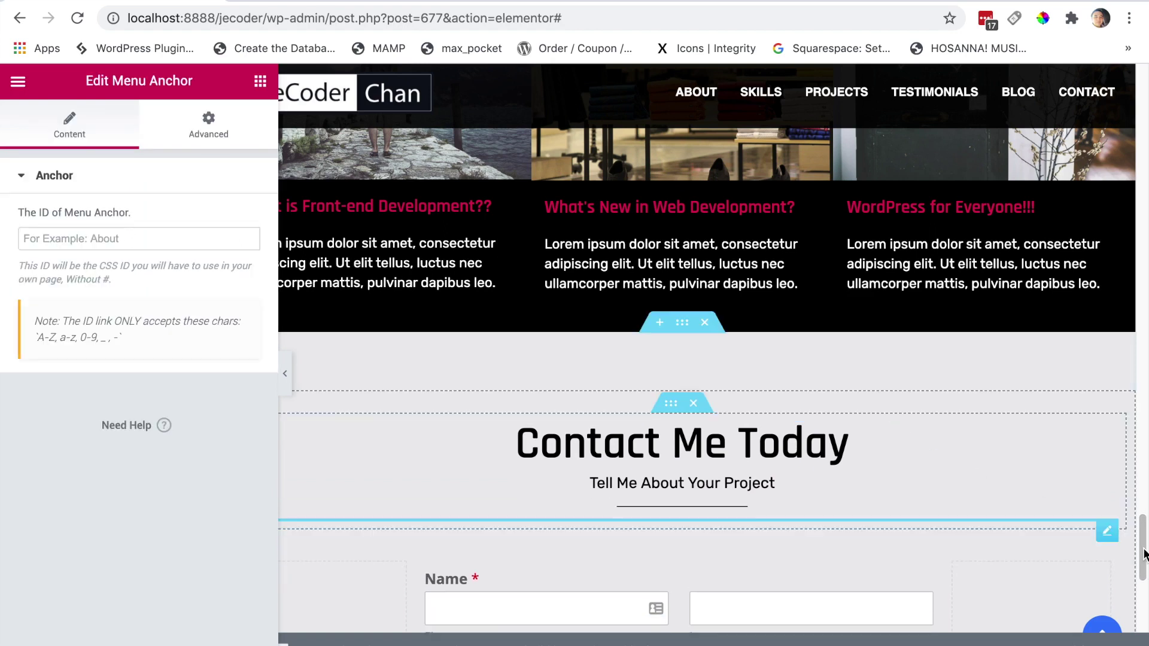
{"action": "left_click_drag", "start_coordinate": [953, 537], "coordinate": [947, 425]}
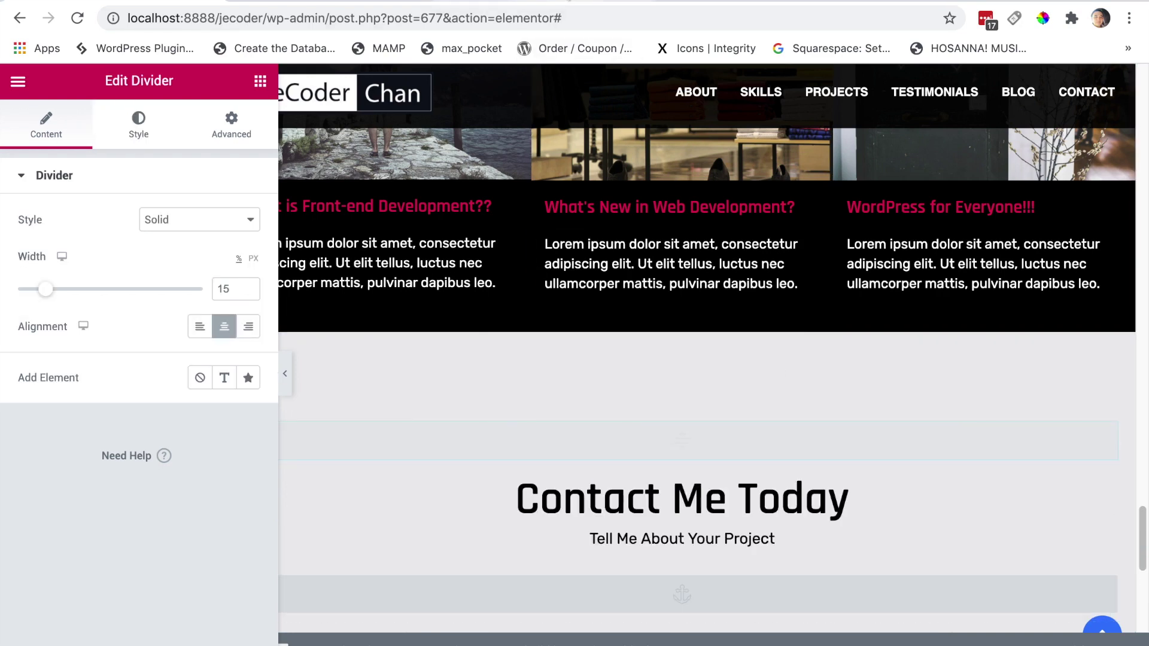
Copy contact-me, without the #, from the Contact menu item's URL and return to the Elementor editor.
{"action": "left_click", "coordinate": [567, 1]}
{"action": "left_click", "coordinate": [802, 452]}
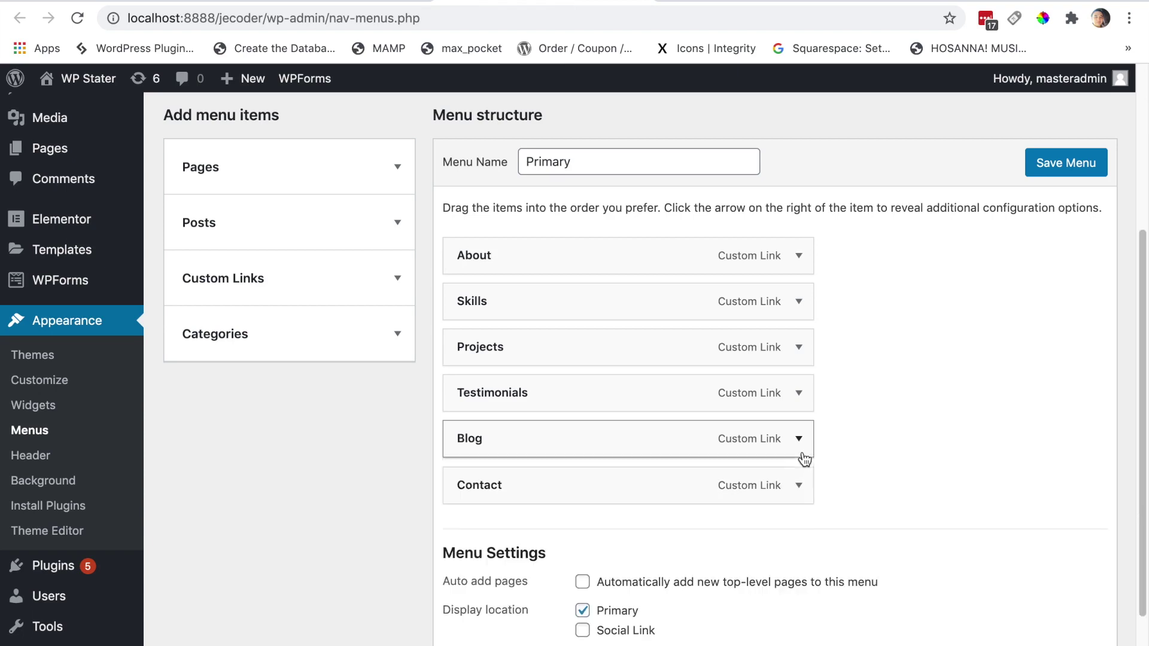
{"action": "left_click", "coordinate": [798, 485]}
{"action": "left_click_drag", "start_coordinate": [472, 548], "coordinate": [545, 547]}
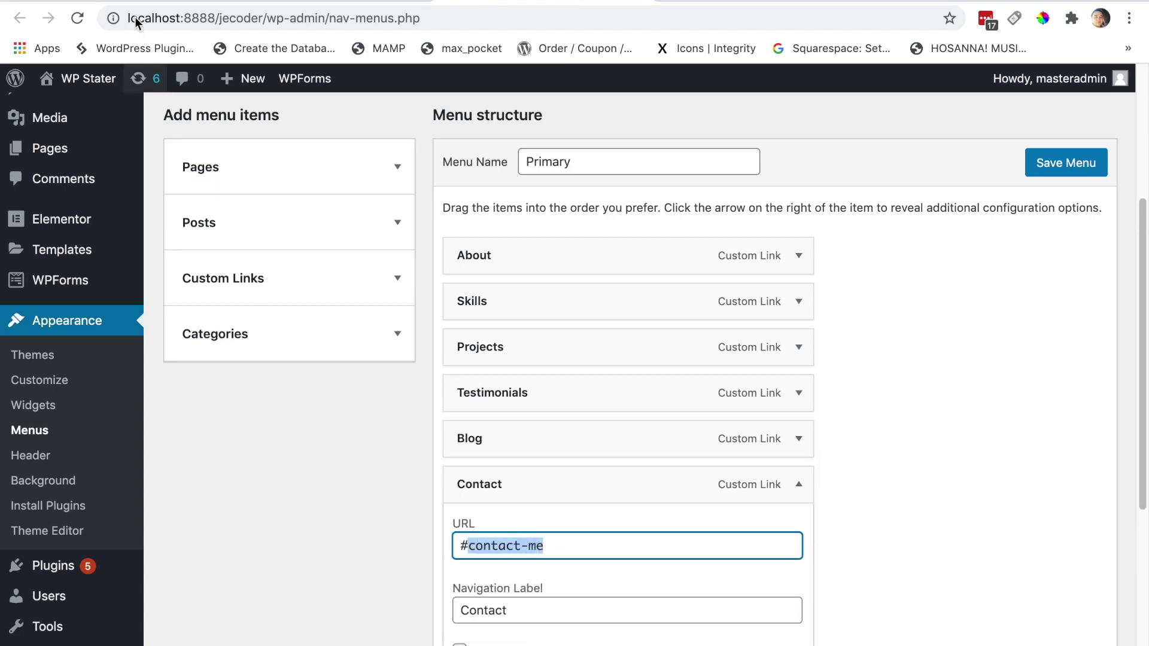
{"action": "key", "text": "ctrl+Tab"}
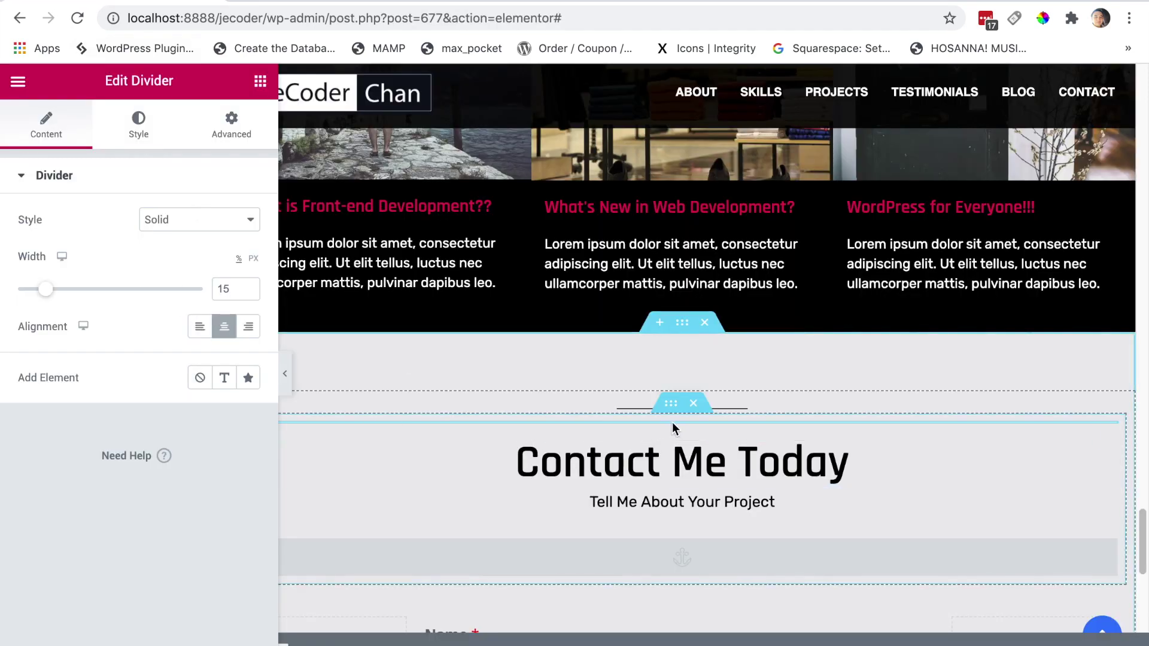
Move the Menu Anchor above the Contact Me Today heading and put the divider back beneath the Tell Me About Your Project subheading.
{"action": "left_click_drag", "start_coordinate": [710, 559], "coordinate": [731, 393]}
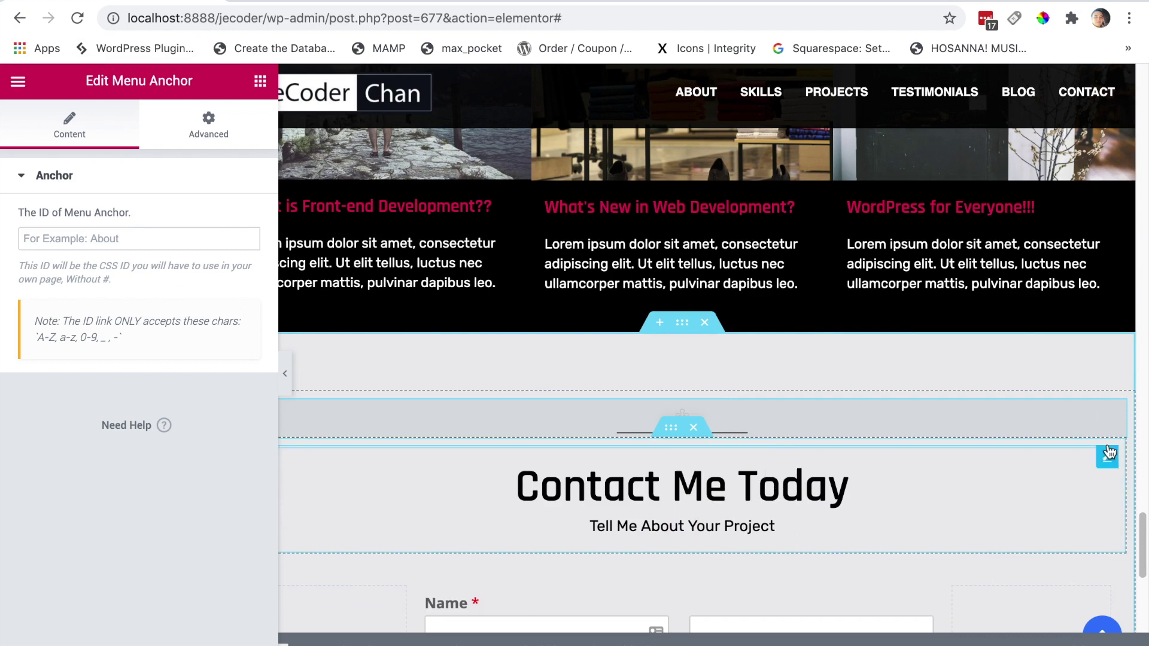
{"action": "left_click_drag", "start_coordinate": [1108, 454], "coordinate": [1085, 528]}
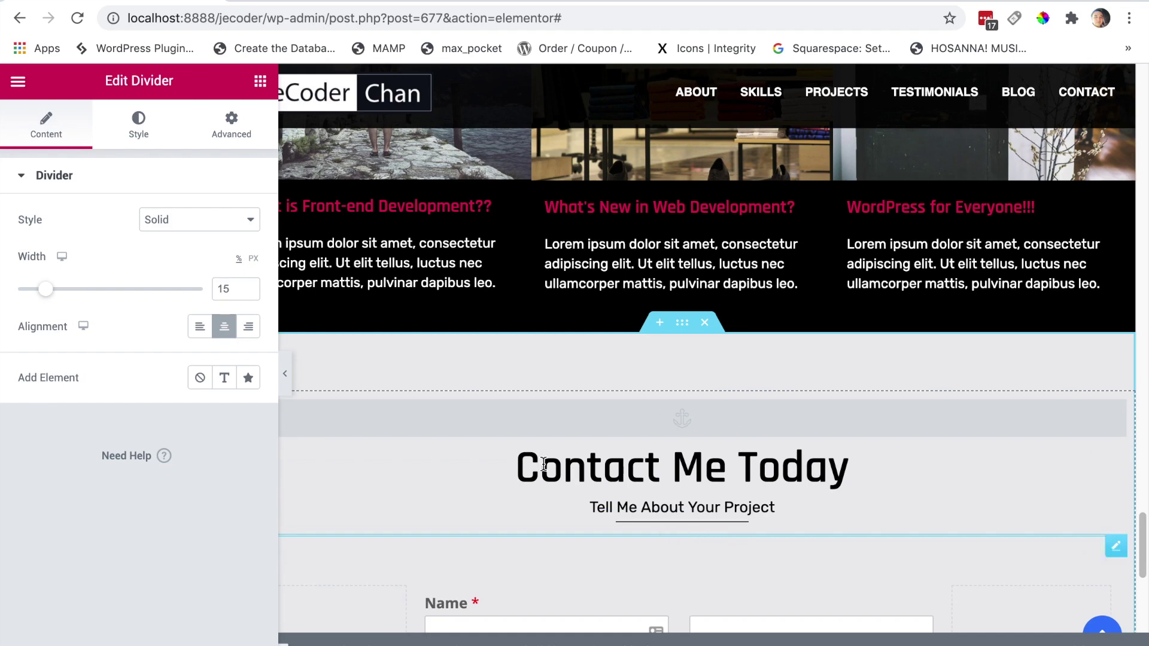
Set the ID of the Contact Me Today section's Menu Anchor to blog.
{"action": "left_click", "coordinate": [571, 422]}
{"action": "left_click", "coordinate": [138, 244]}
{"action": "type", "text": "blog"}
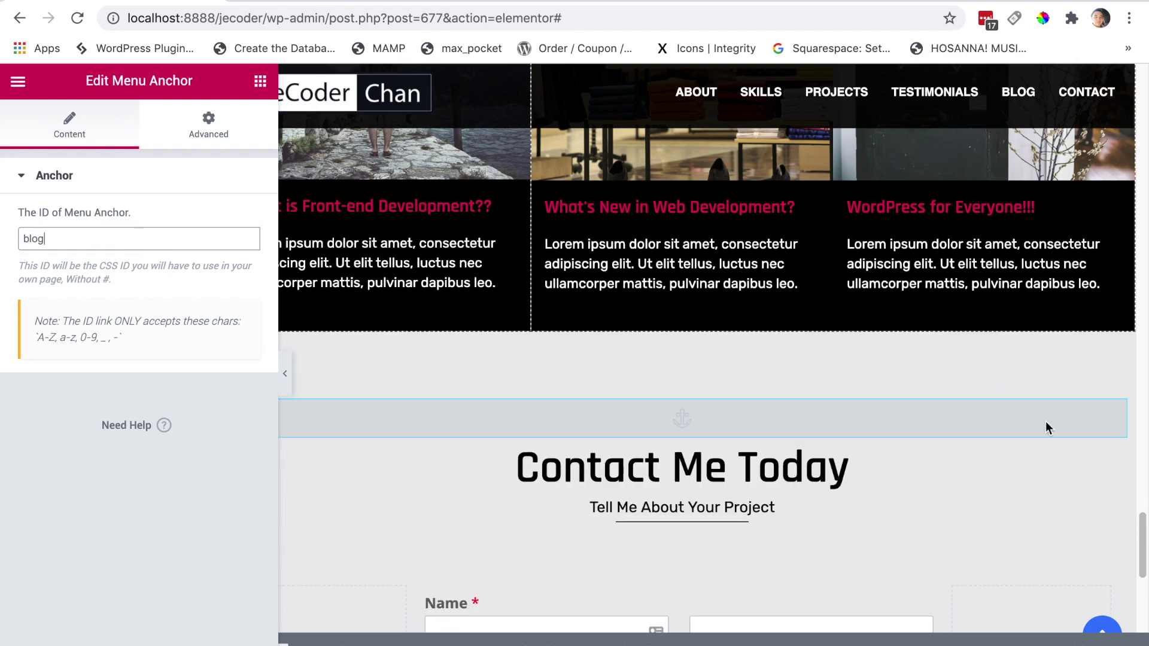
{"action": "left_click_drag", "start_coordinate": [1143, 563], "coordinate": [1144, 609]}
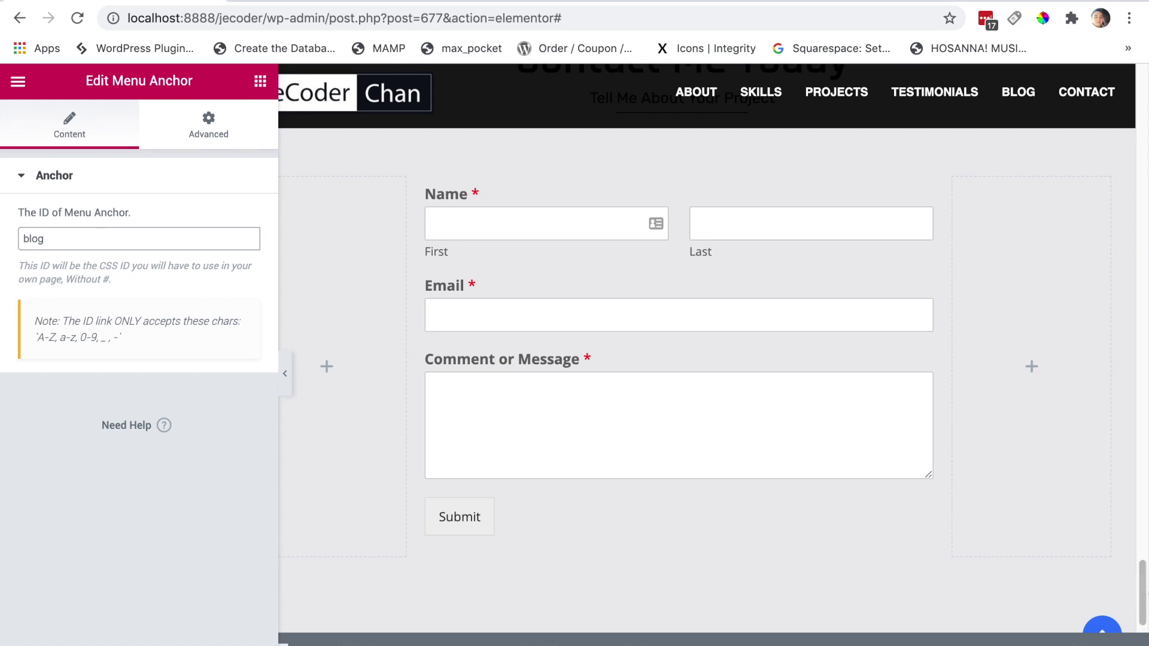
{"action": "left_click_drag", "start_coordinate": [1146, 595], "coordinate": [1143, 571]}
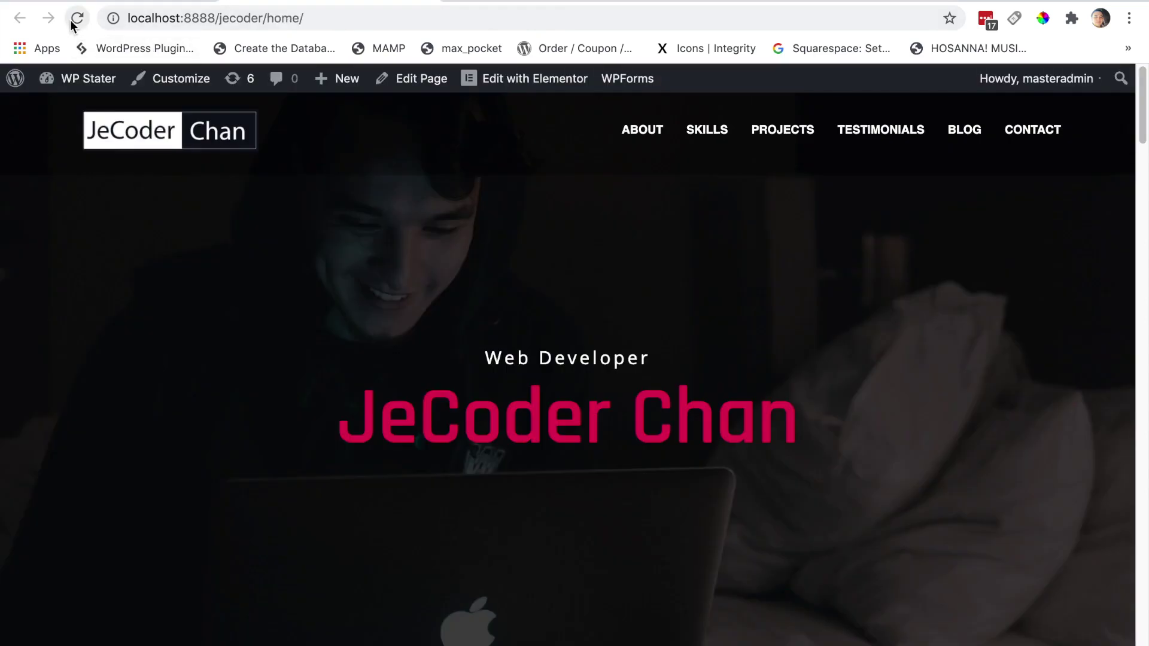
Reload the live home page, test the About, Skills, Projects, Testimonials, Blog and Contact menu links, and return to the page's beginning.
{"action": "left_click", "coordinate": [74, 19]}
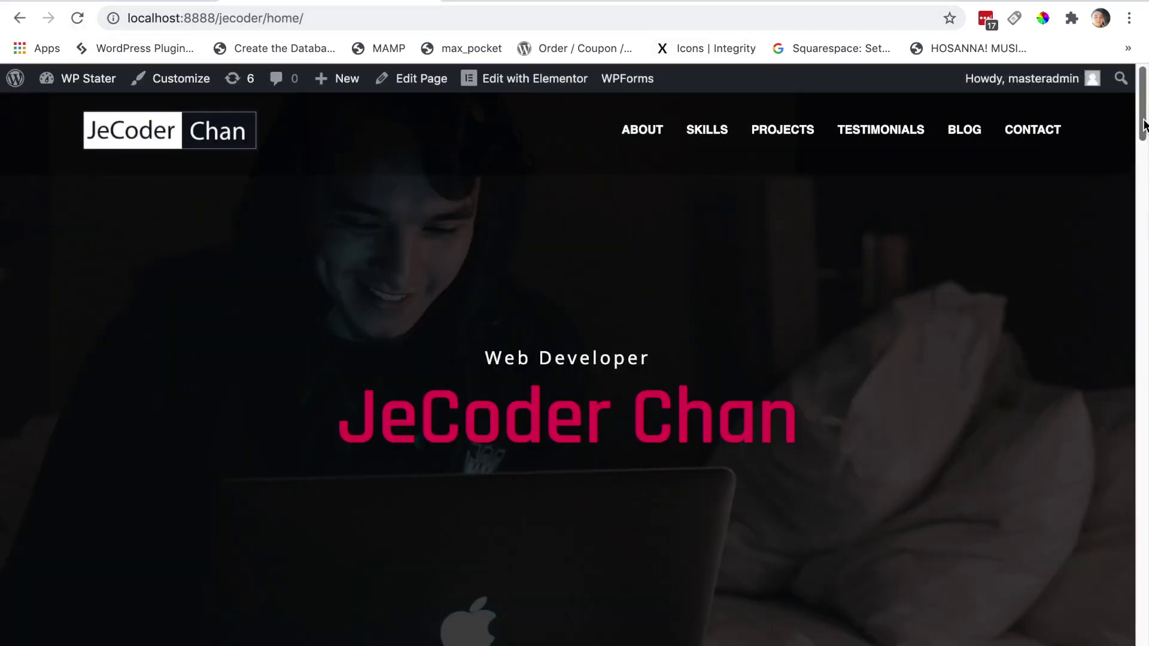
{"action": "left_click", "coordinate": [644, 131]}
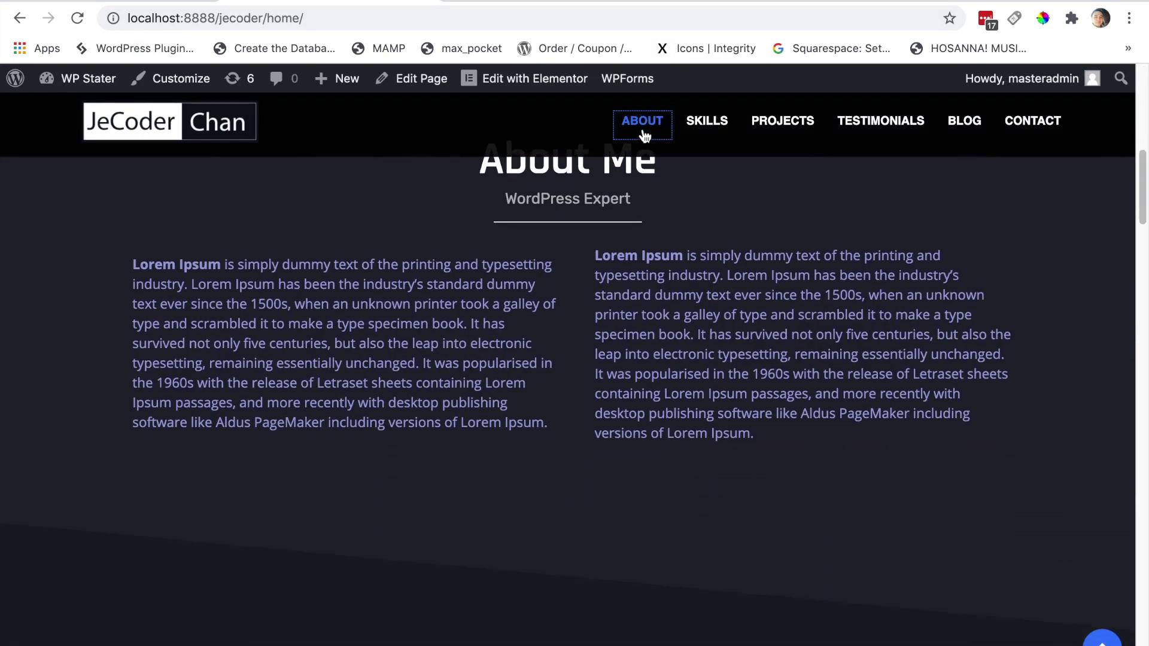
{"action": "left_click", "coordinate": [703, 122]}
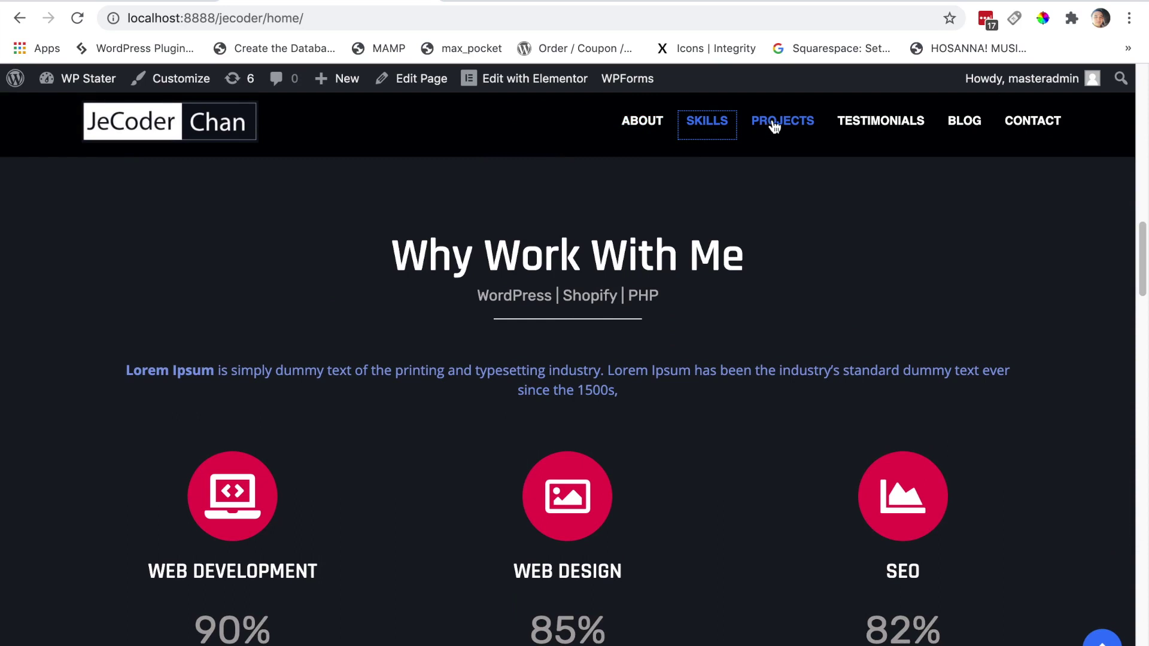
{"action": "left_click", "coordinate": [774, 126]}
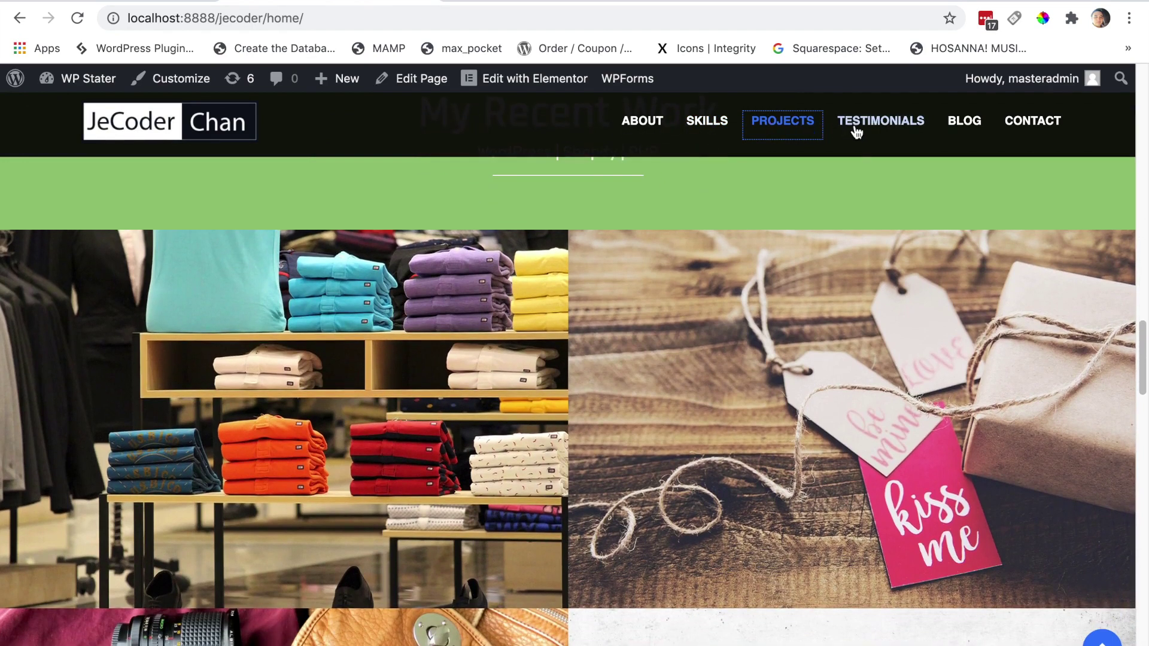
{"action": "left_click", "coordinate": [875, 126]}
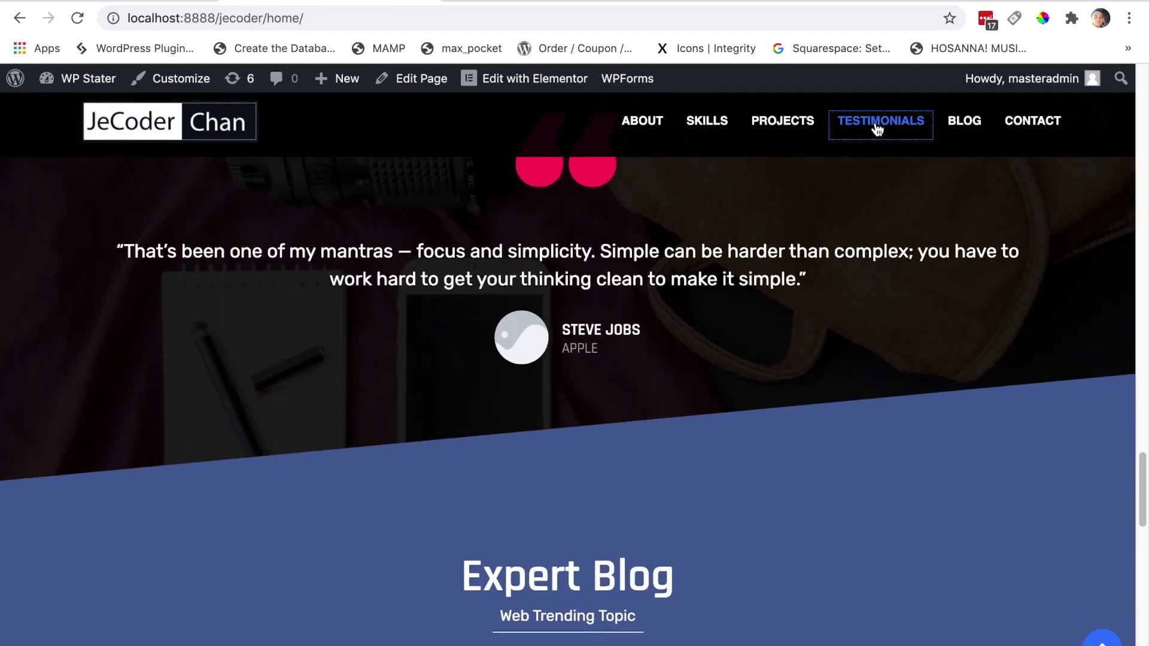
{"action": "left_click", "coordinate": [971, 122]}
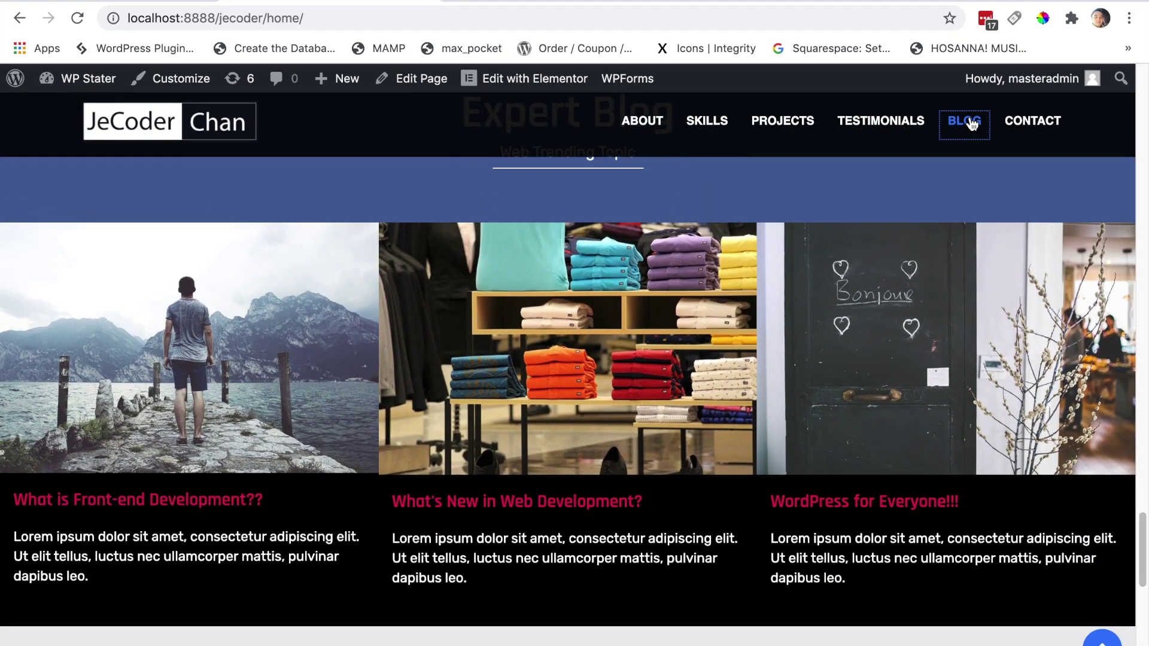
{"action": "left_click", "coordinate": [1026, 124]}
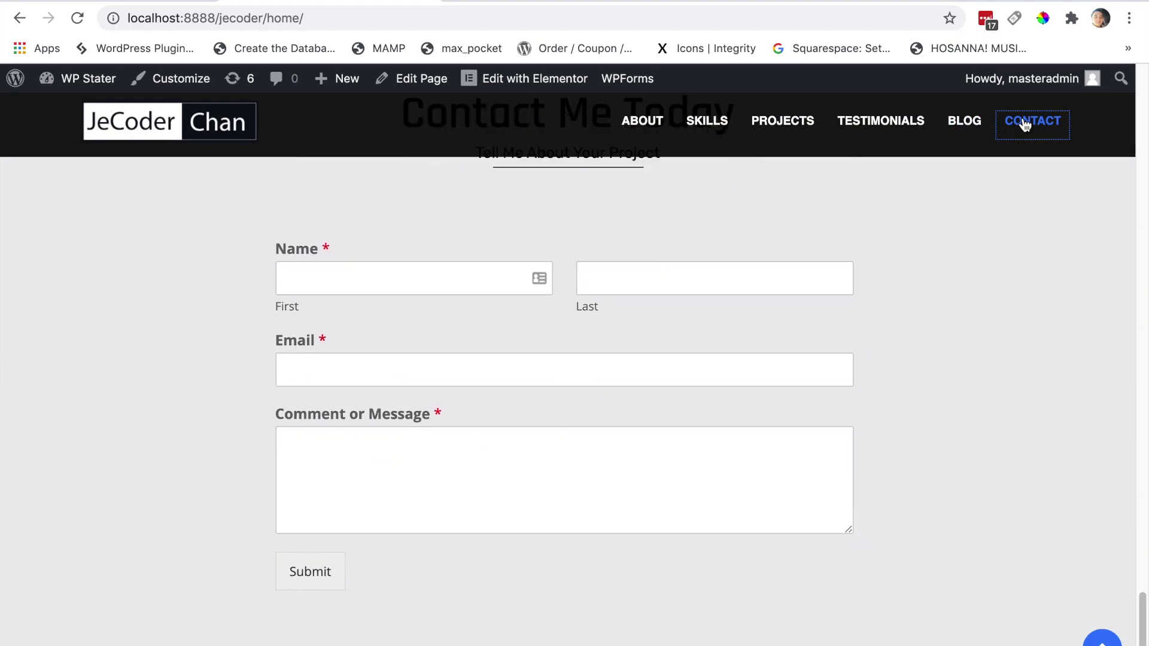
{"action": "left_click_drag", "start_coordinate": [1140, 628], "coordinate": [1144, 57]}
{"action": "mouse_move", "coordinate": [1107, 2]}
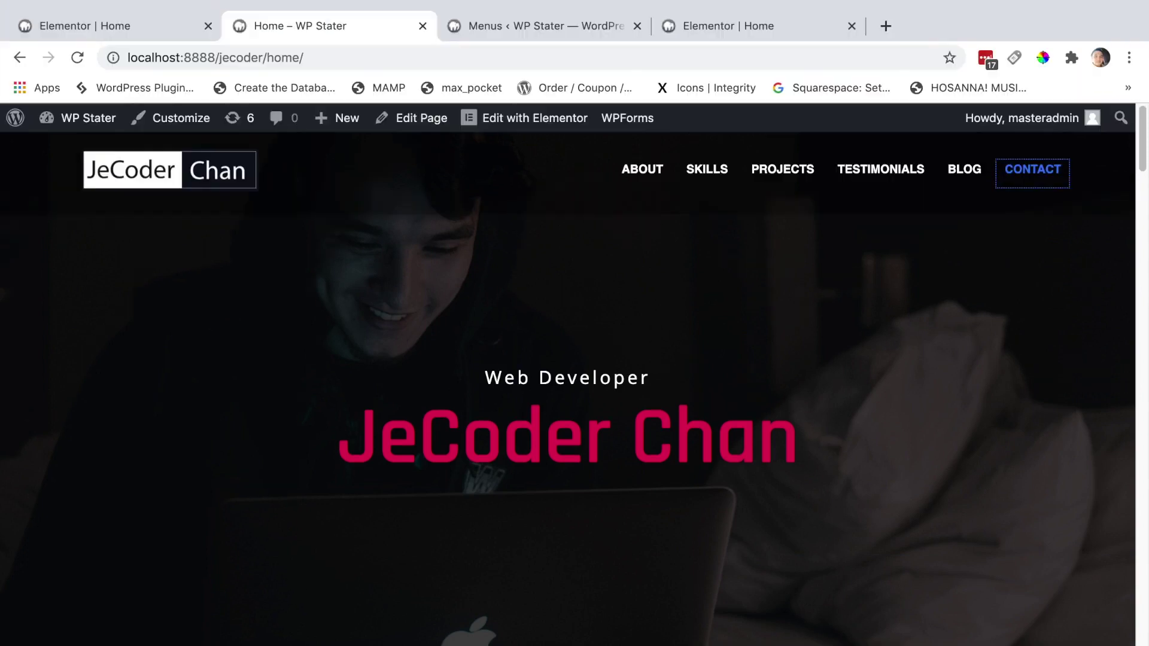